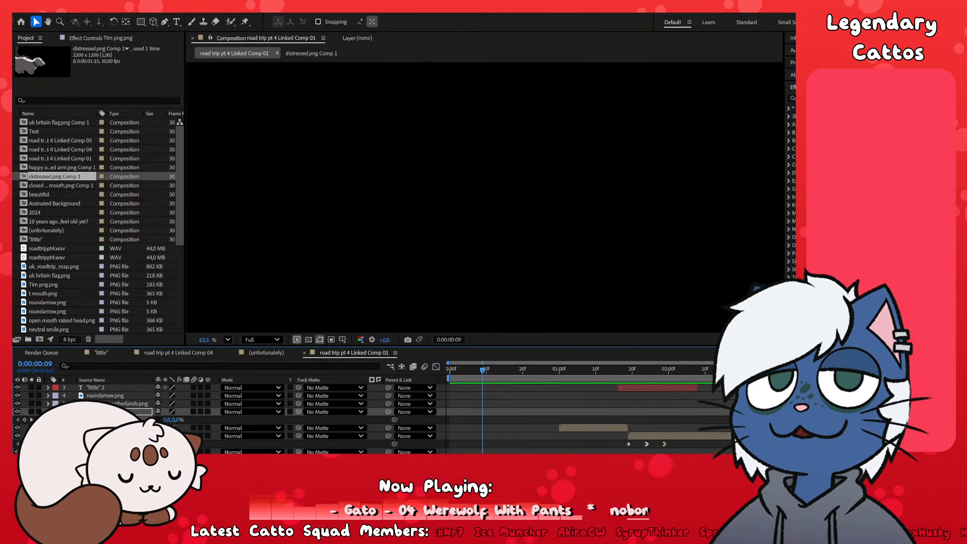
pyautogui.hotkey('alt', 'Tab')
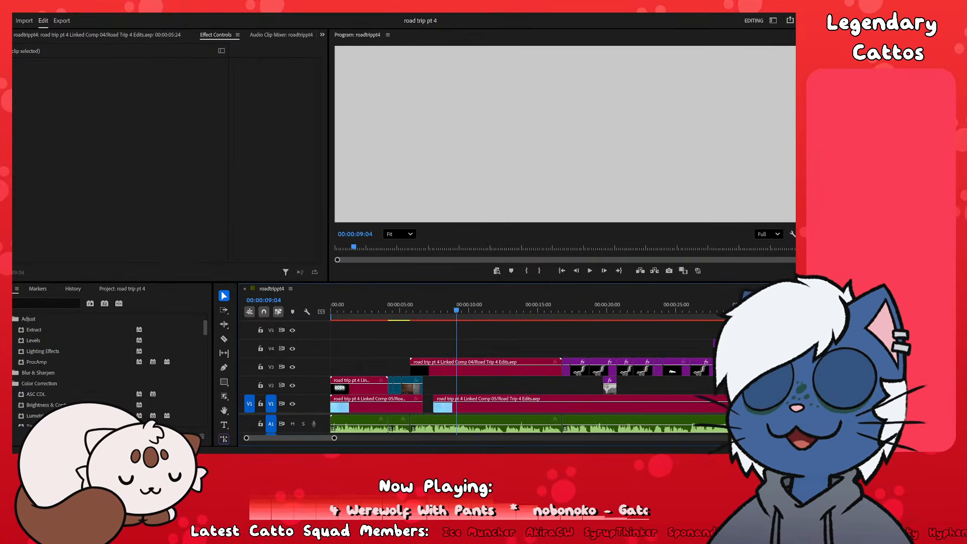
pyautogui.hotkey('alt', 'Tab')
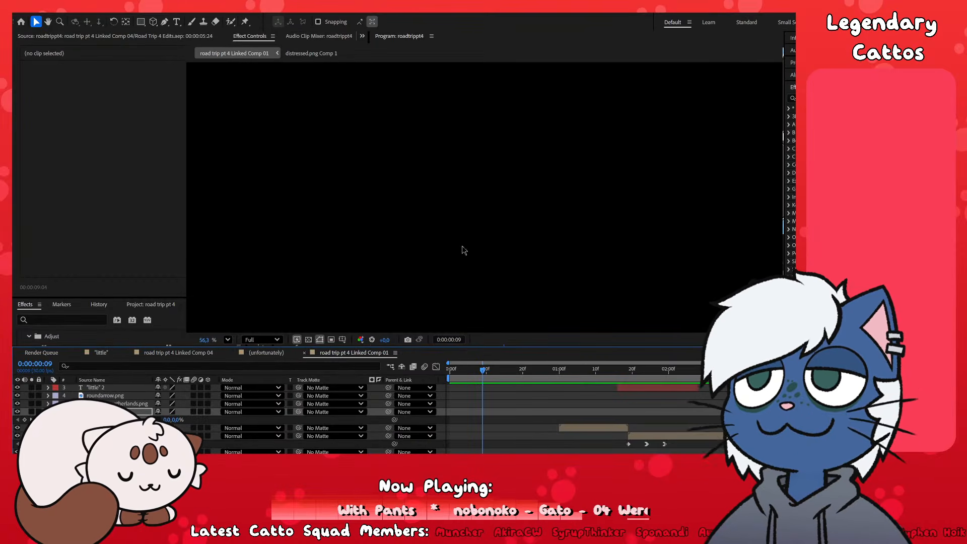
pyautogui.scroll(-1, 464, 250)
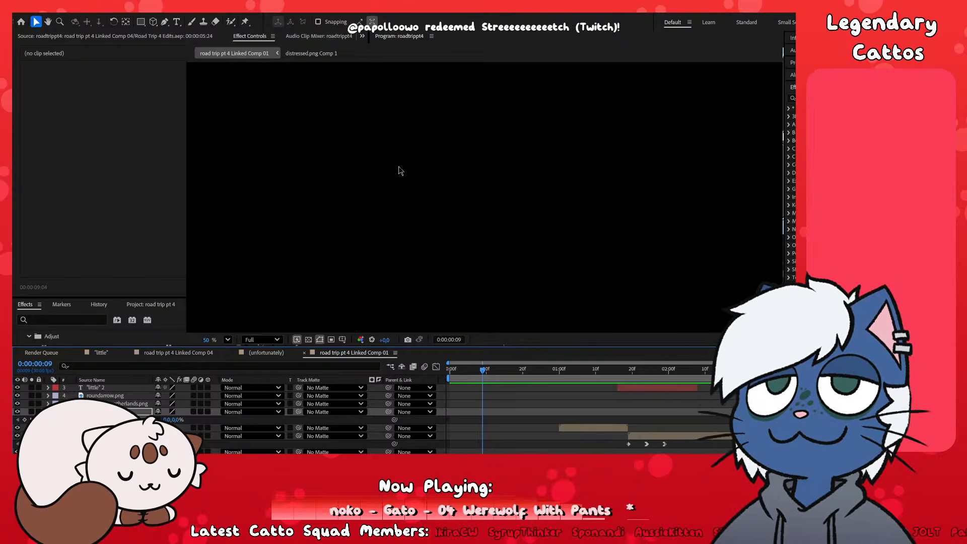
pyautogui.scroll(2, 428, 255)
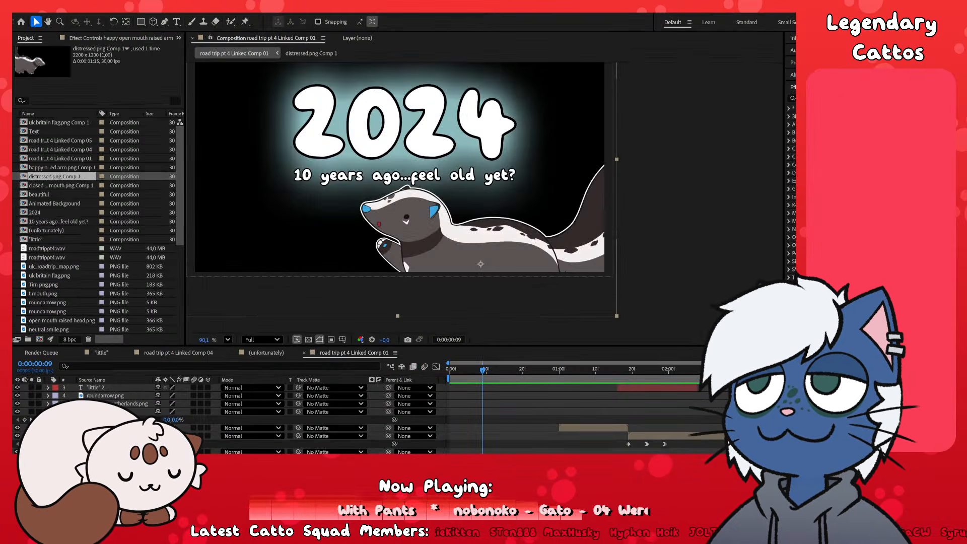
pyautogui.moveTo(363, 227); pyautogui.dragTo(398, 261)
pyautogui.hotkey('ctrl', 'z')
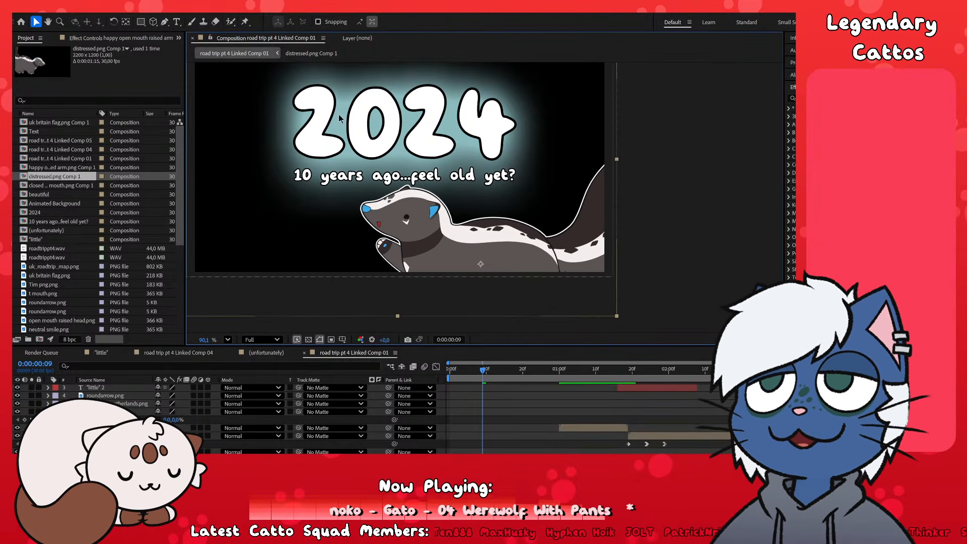
pyautogui.click(716, 261)
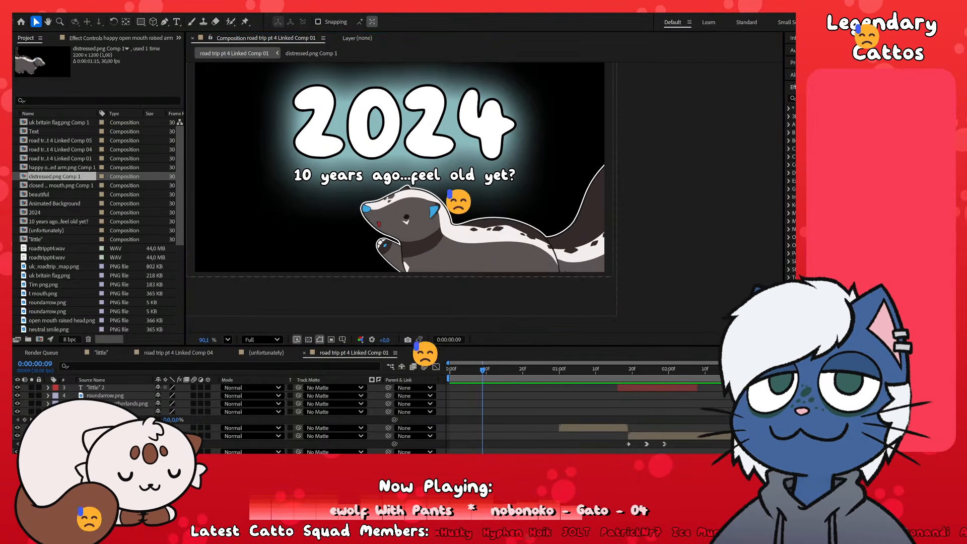
# - Switch to the roadtrippt4 sequence in Premiere Pro and magnify its program preview to 123%
pyautogui.hotkey('alt', 'Tab')
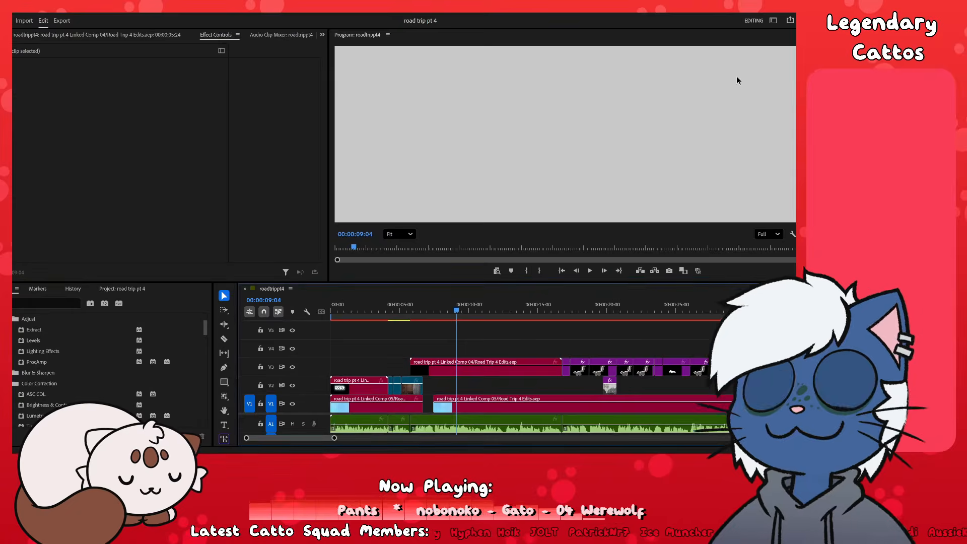
pyautogui.click(487, 342)
pyautogui.scroll(3, 588, 162)
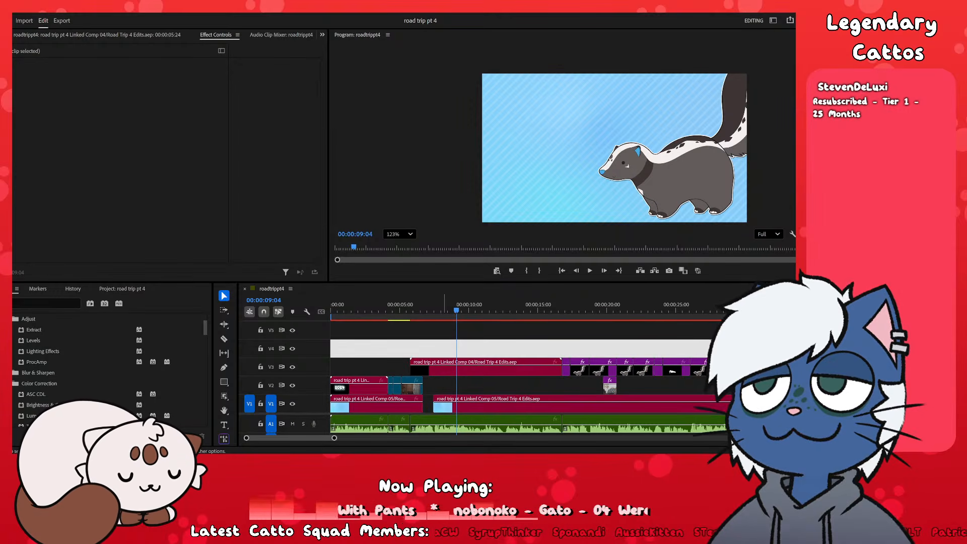
pyautogui.click(487, 374)
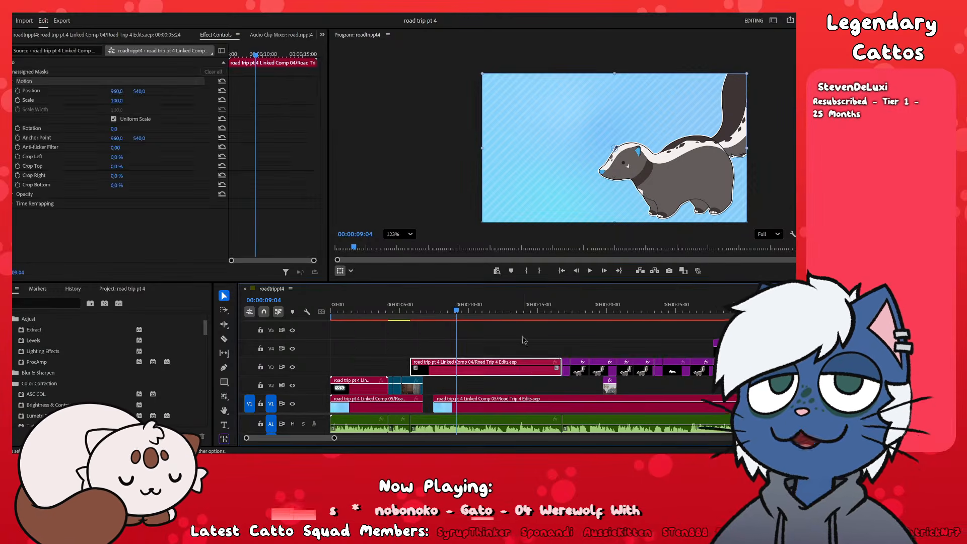
pyautogui.click(528, 335)
pyautogui.click(570, 345)
pyautogui.click(605, 335)
pyautogui.click(640, 332)
pyautogui.click(665, 331)
pyautogui.click(690, 331)
pyautogui.hotkey('ctrl', 'z')
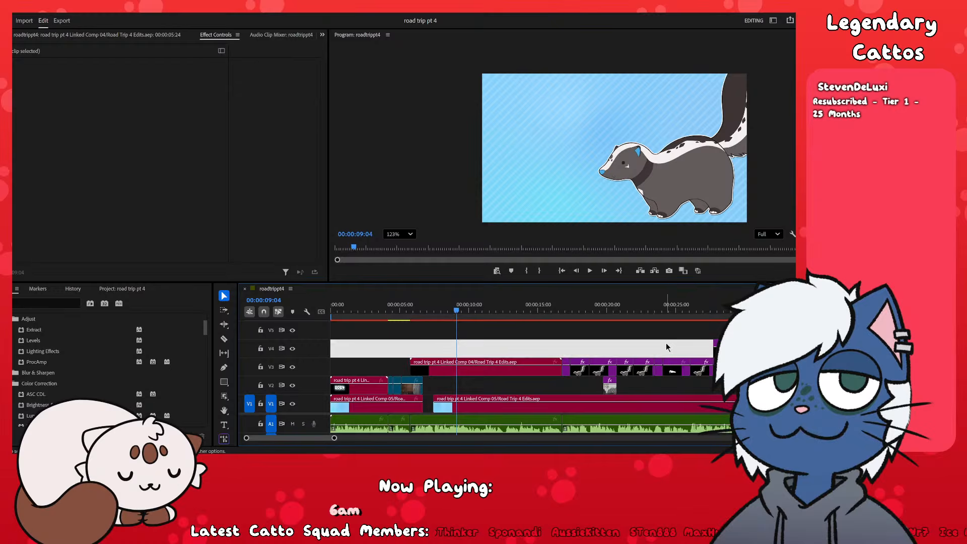
pyautogui.hotkey('ctrl', 'z')
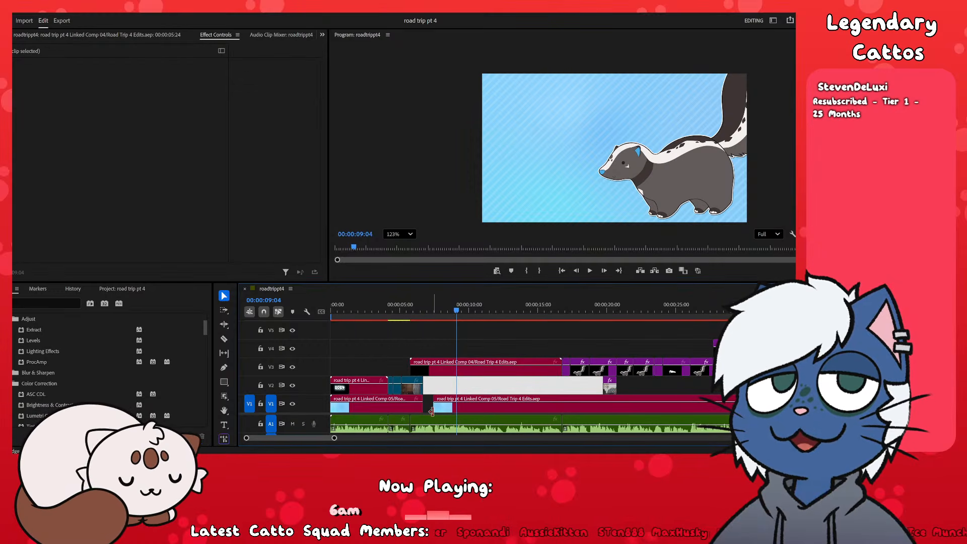
pyautogui.hotkey('ctrl', 'z')
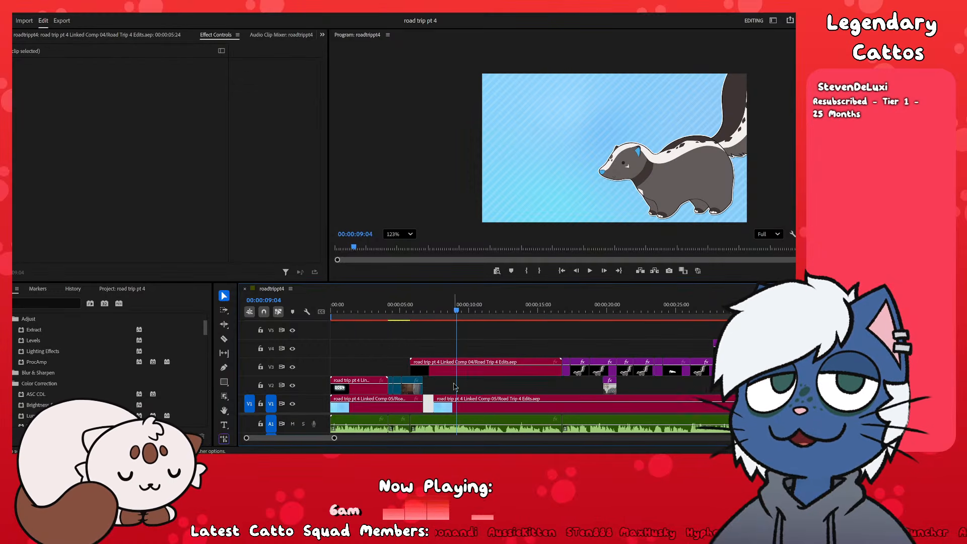
pyautogui.click(473, 392)
pyautogui.click(674, 385)
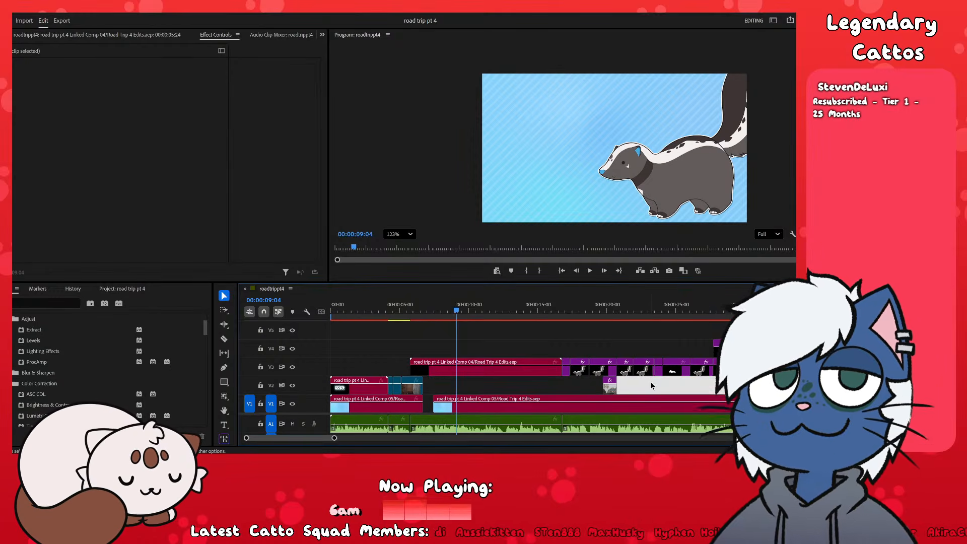
pyautogui.click(677, 384)
pyautogui.moveTo(334, 438)
pyautogui.mouseDown()
pyautogui.moveTo(776, 440)
pyautogui.moveTo(261, 438)
pyautogui.moveTo(337, 438)
pyautogui.mouseUp()
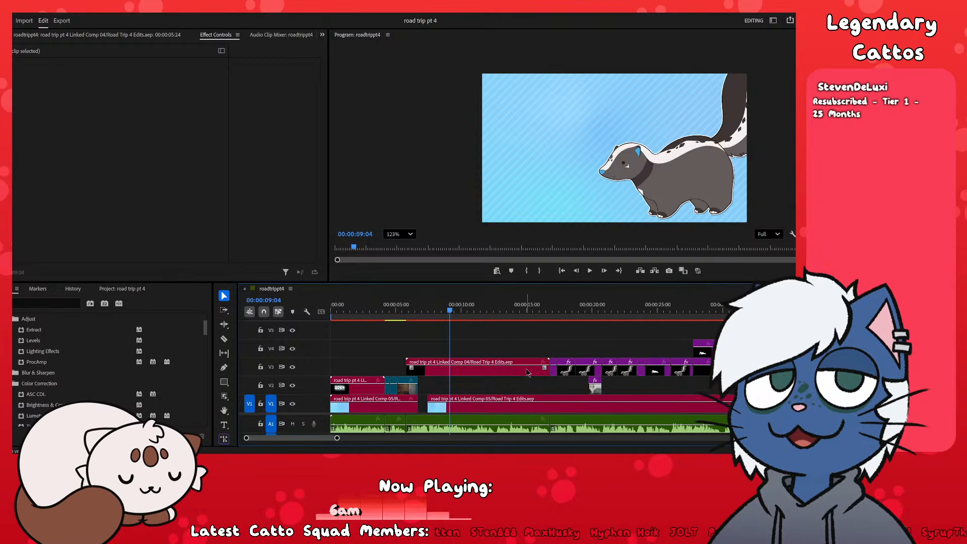
pyautogui.click(503, 369)
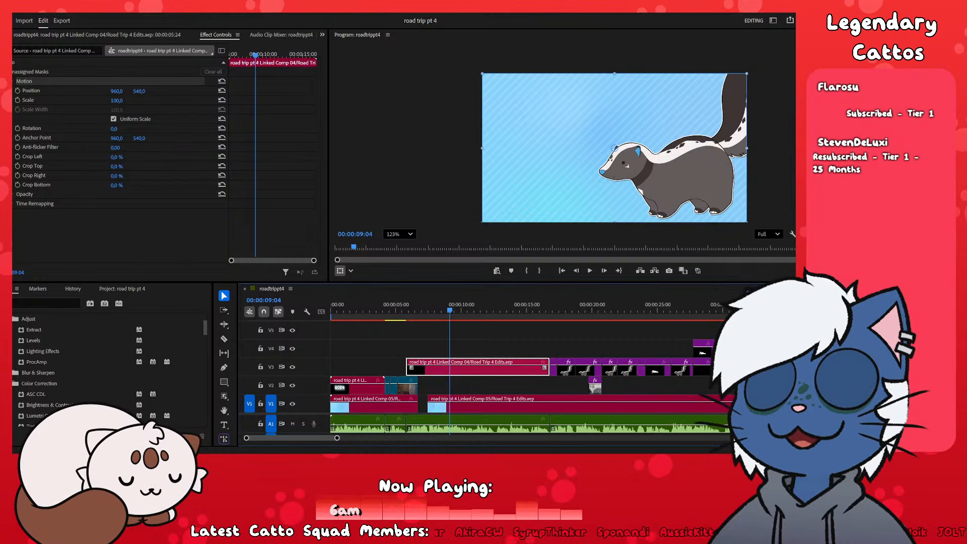
pyautogui.click(531, 345)
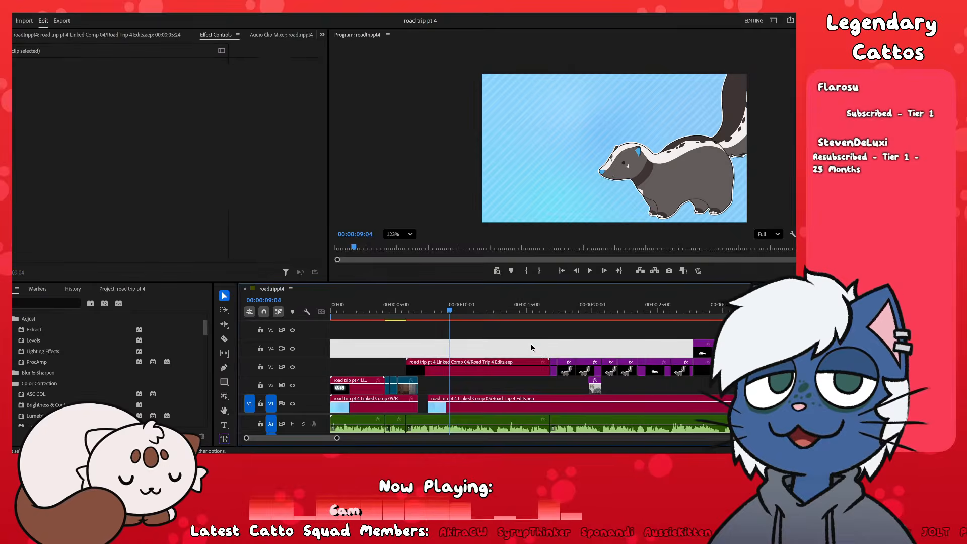
pyautogui.click(522, 370)
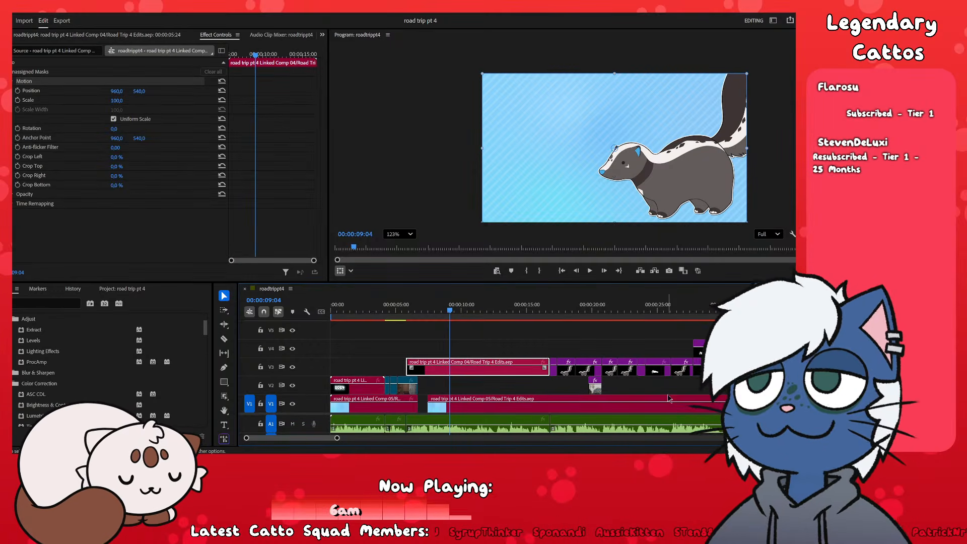
# - Switch to After Effects and play back road trip pt 4 Linked Comp 01 from 0:00:01:20
pyautogui.hotkey('alt', 'Tab')
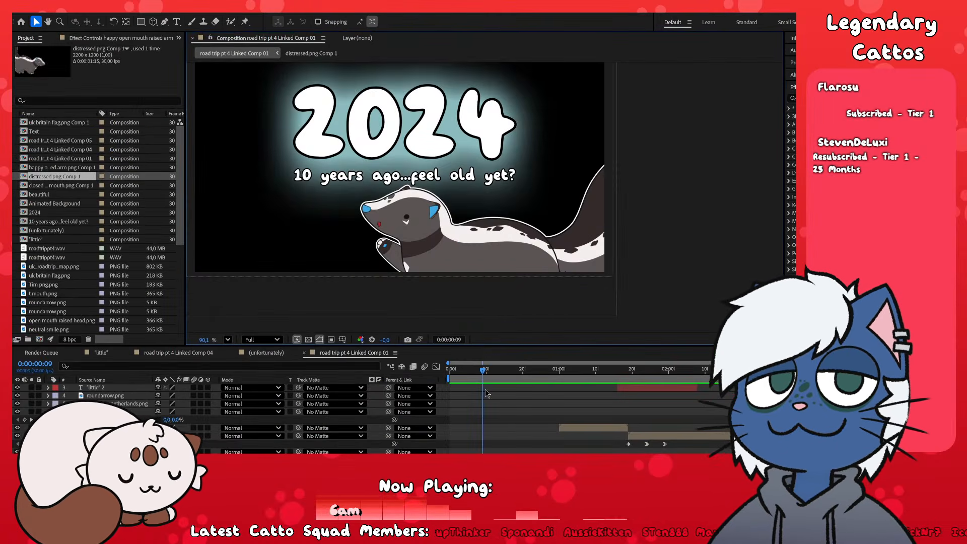
pyautogui.click(574, 370)
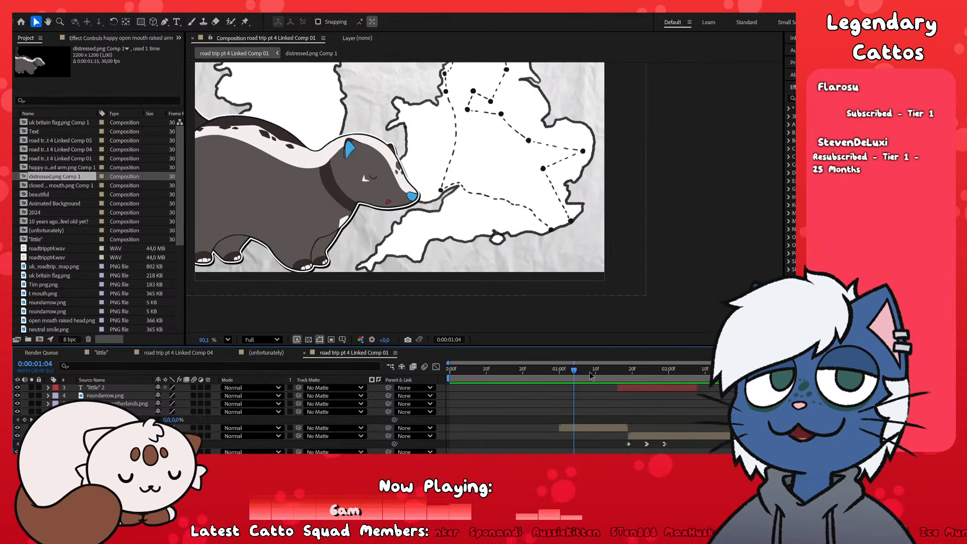
pyautogui.click(633, 378)
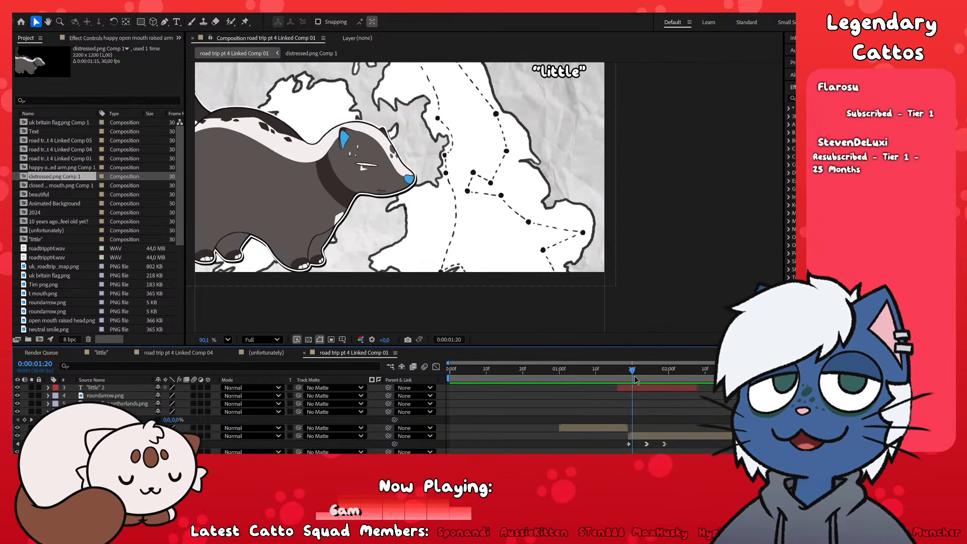
pyautogui.press('space')
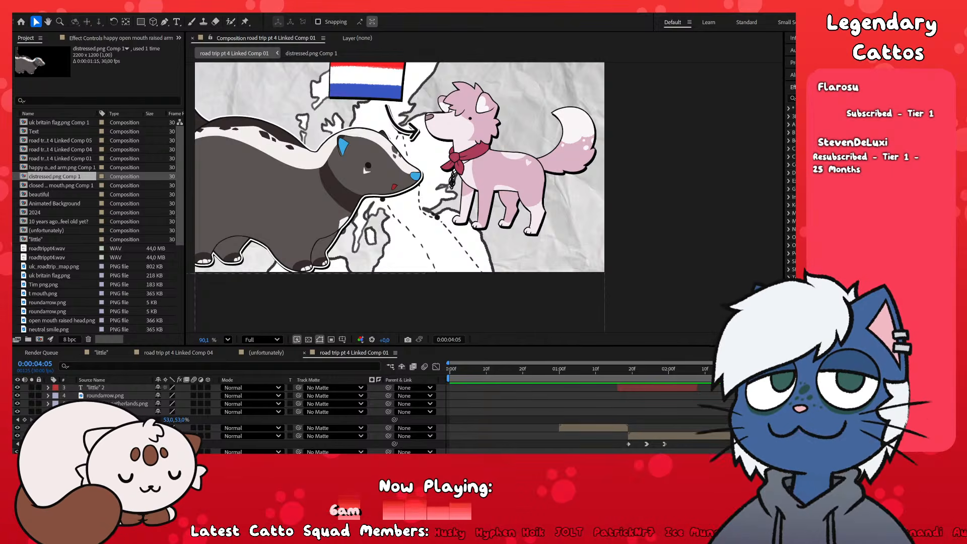
# - Open the road trip pt 4 Linked Comp 04 composition and play back its opening frames
pyautogui.doubleClick(61, 149)
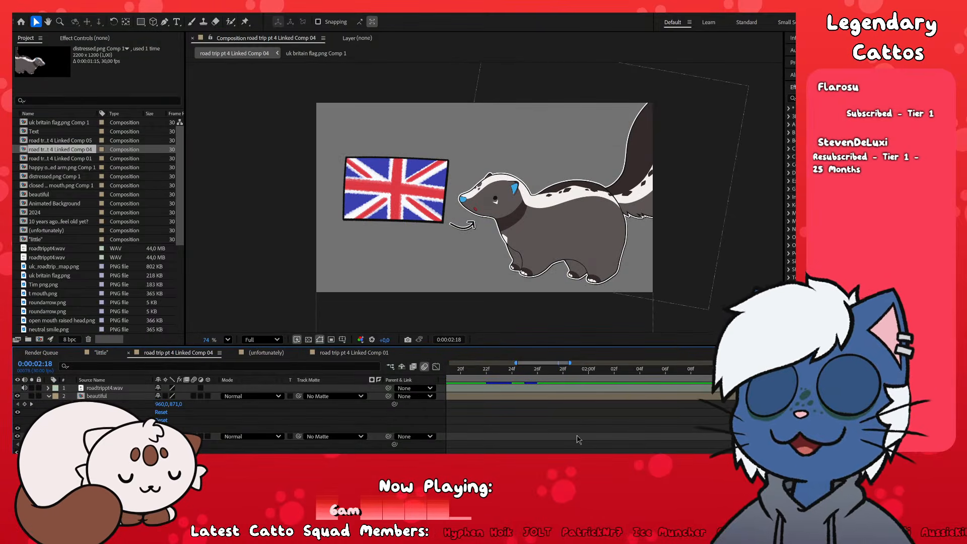
pyautogui.hscroll(-10, 580, 403)
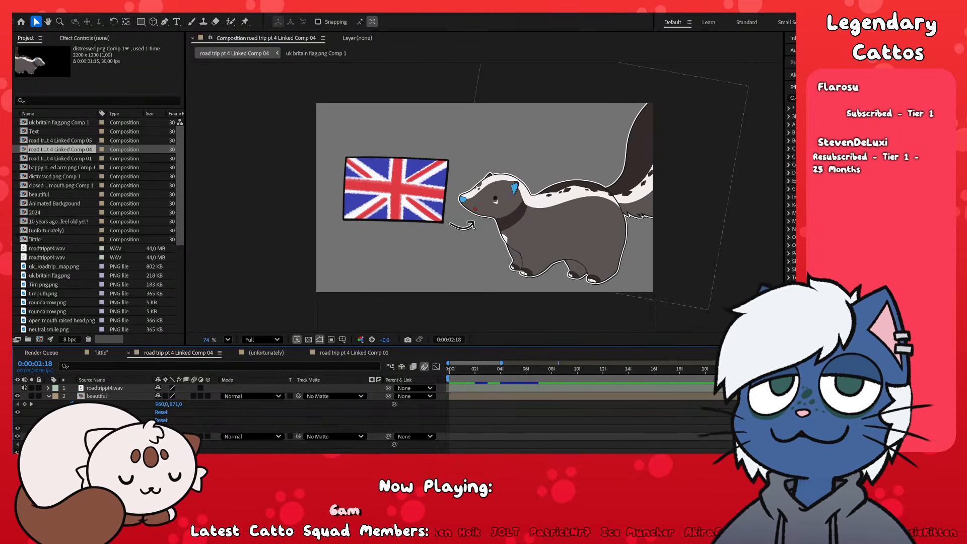
pyautogui.moveTo(511, 380); pyautogui.dragTo(496, 420)
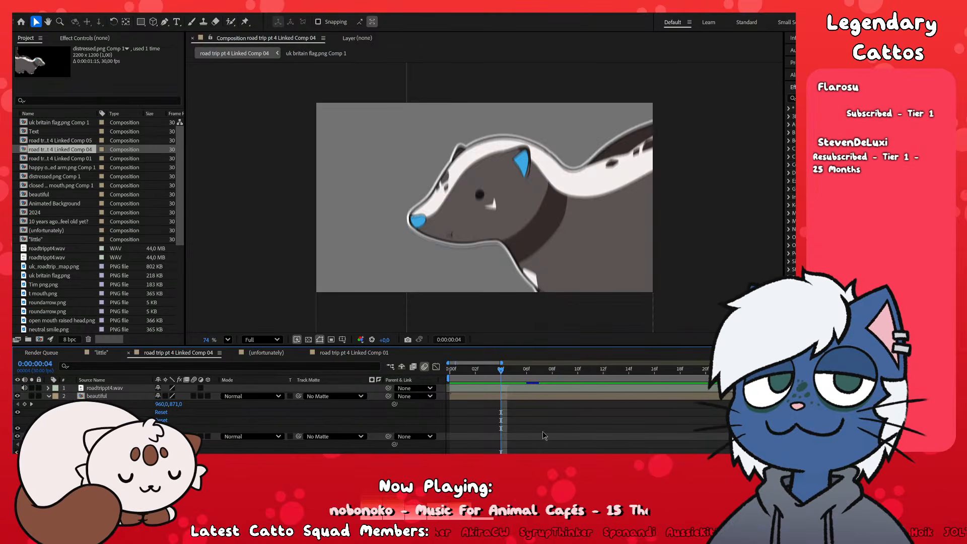
pyautogui.click(486, 370)
pyautogui.press('space')
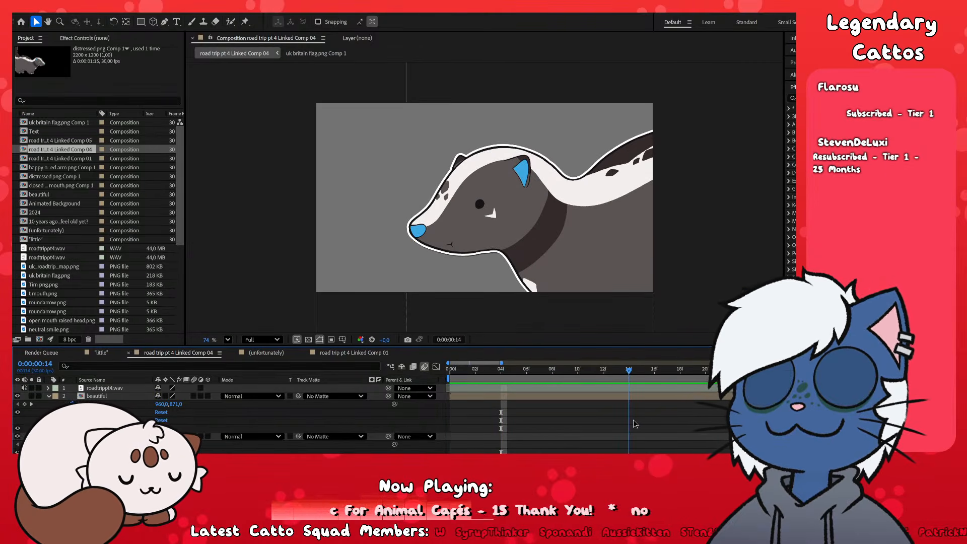
# - Step the playhead back to 0:00:00:10 and reveal the Scale property of the "beautiful" layer
pyautogui.press('pageup')
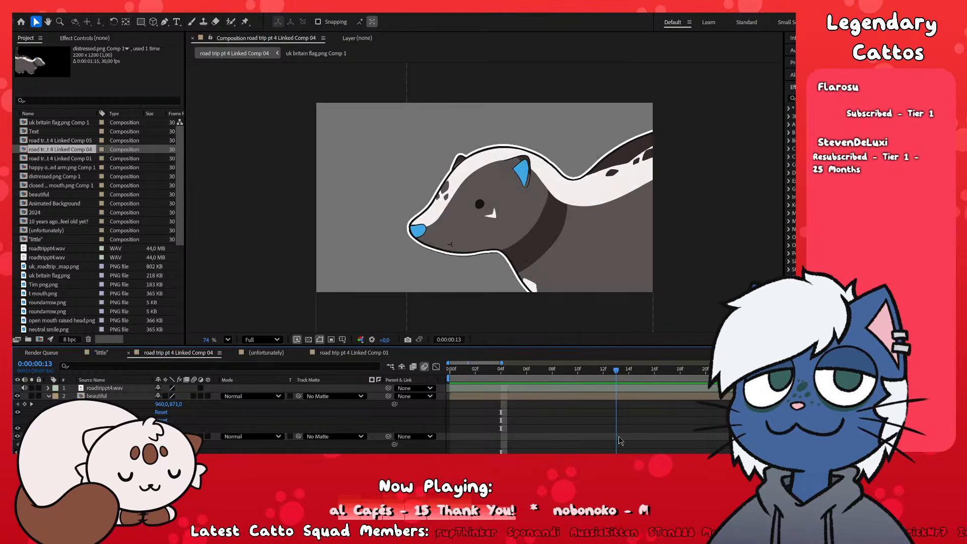
pyautogui.press('pageup')
pyautogui.press('pageup')
pyautogui.press('pageup')
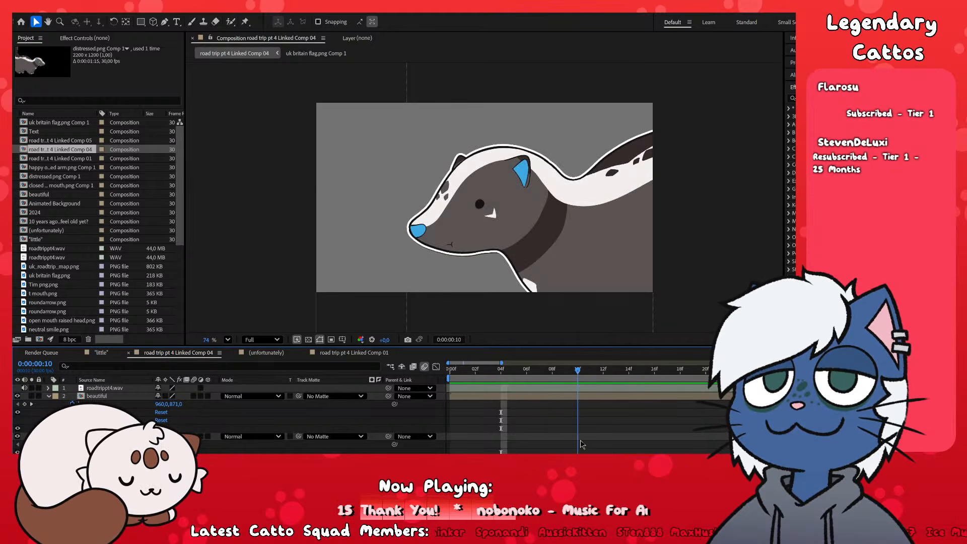
pyautogui.click(590, 396)
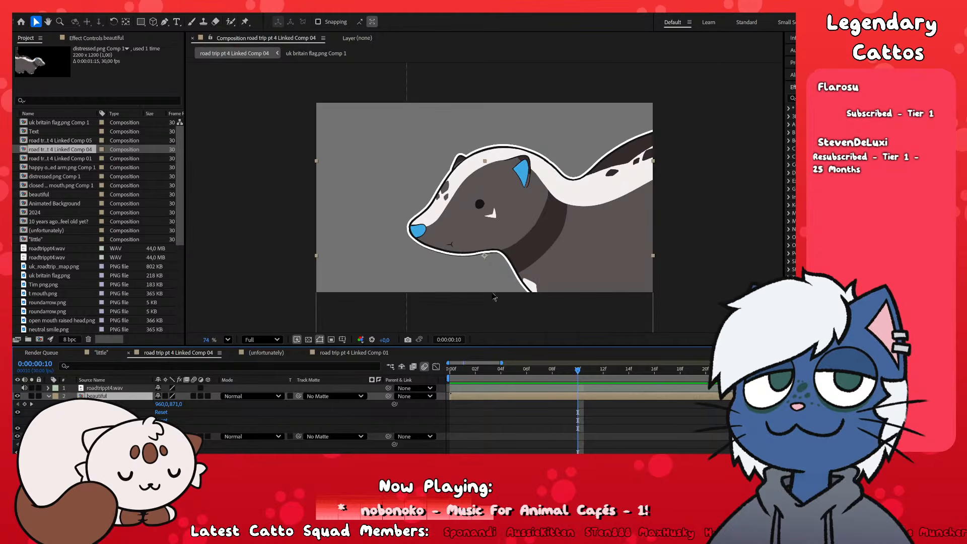
pyautogui.press('s')
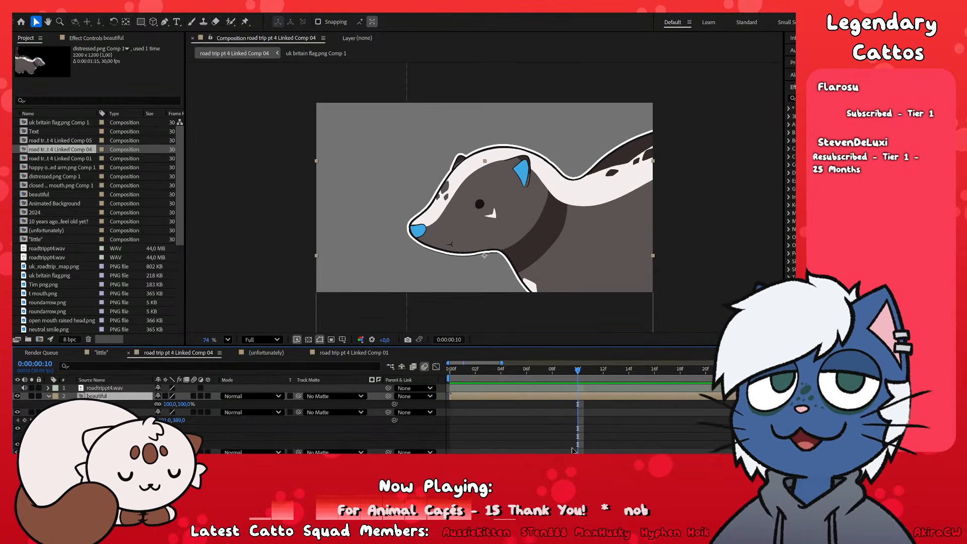
# - Move the playhead to 0:00:00:09 and pre-compose the t mouth.png layer
pyautogui.scroll(-3, 604, 445)
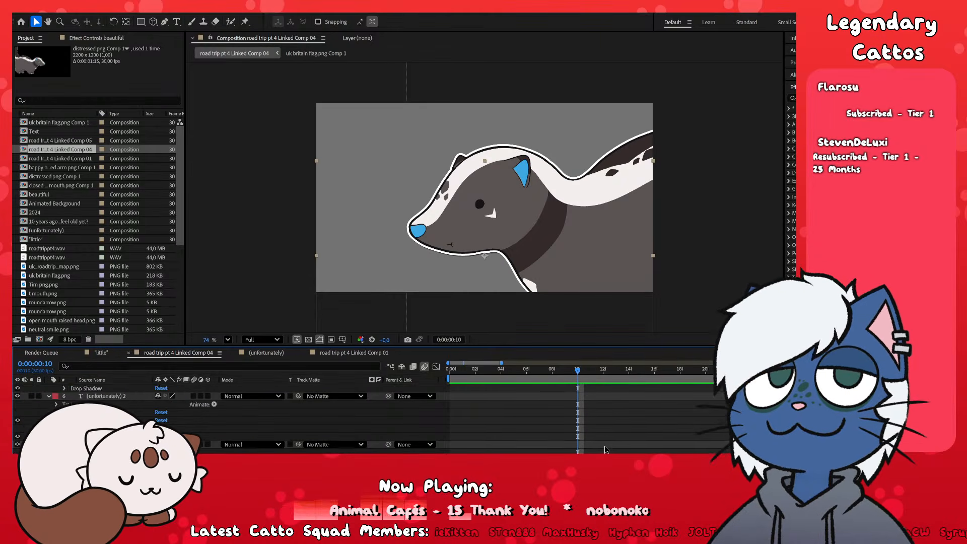
pyautogui.scroll(-2, 605, 446)
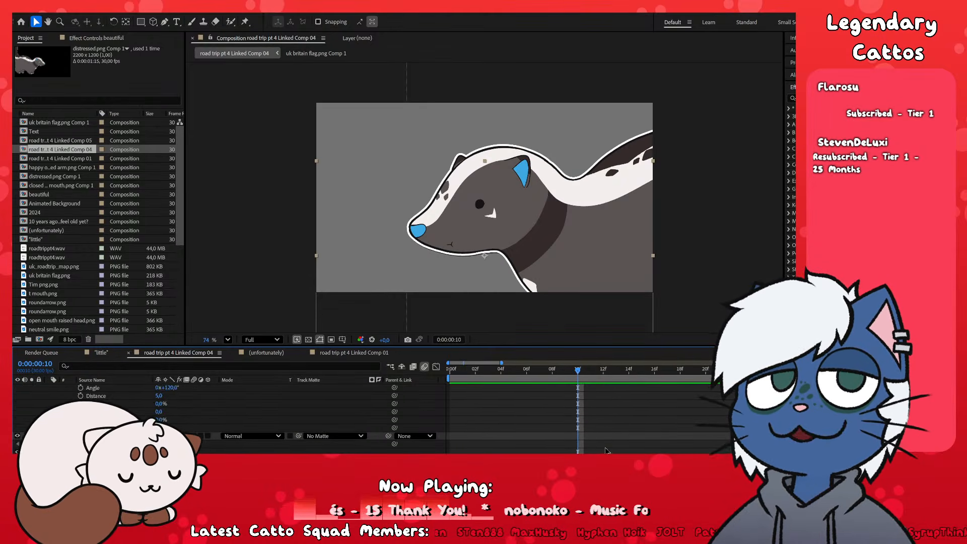
pyautogui.scroll(4, 607, 429)
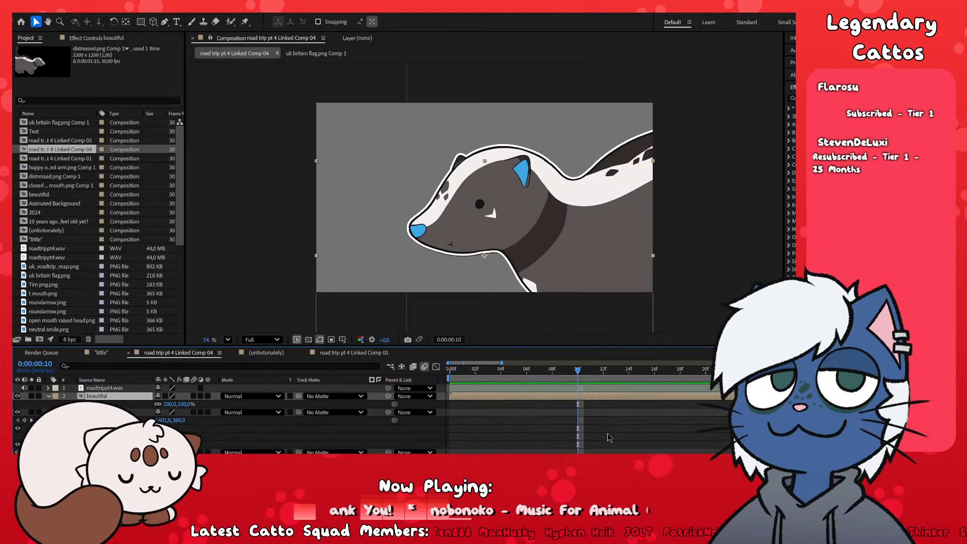
pyautogui.scroll(-4, 607, 428)
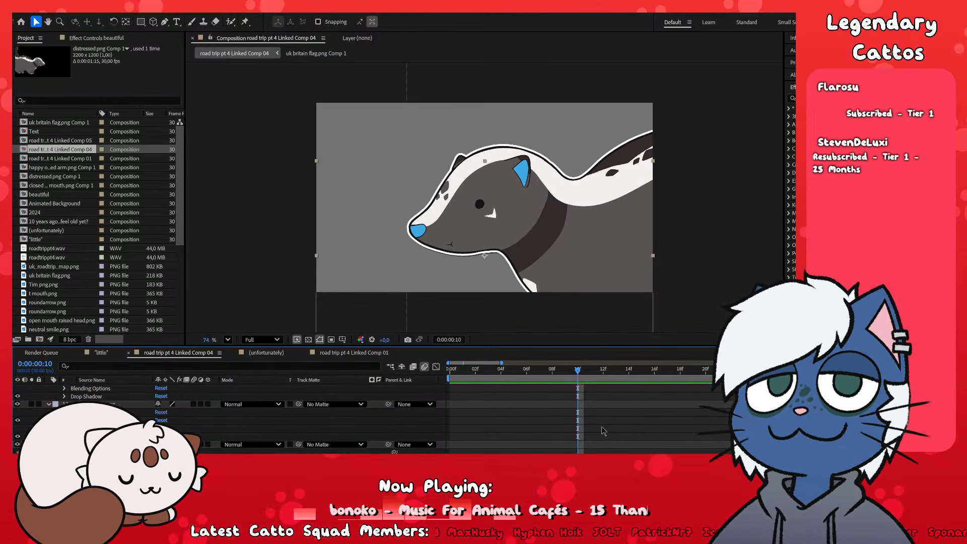
pyautogui.click(591, 413)
pyautogui.moveTo(450, 372); pyautogui.dragTo(559, 391)
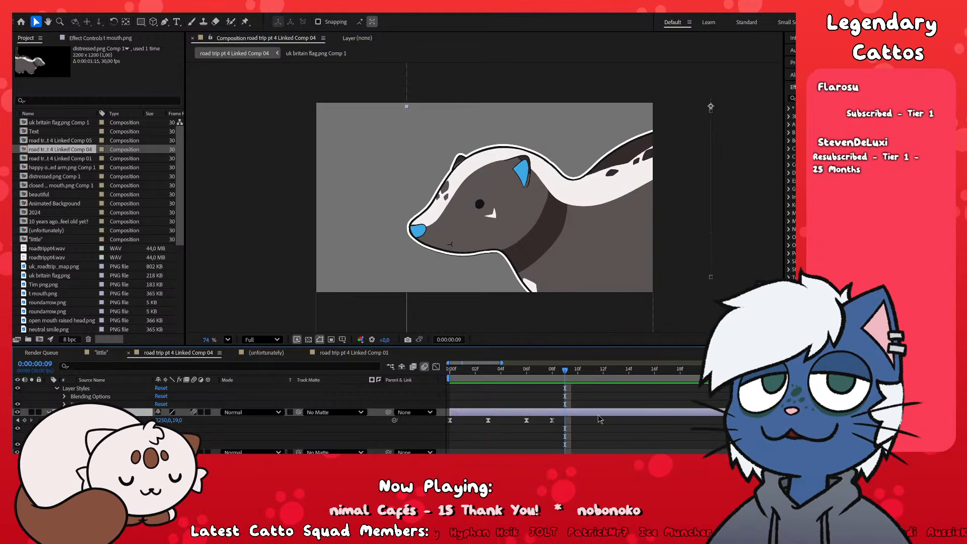
pyautogui.click(509, 312)
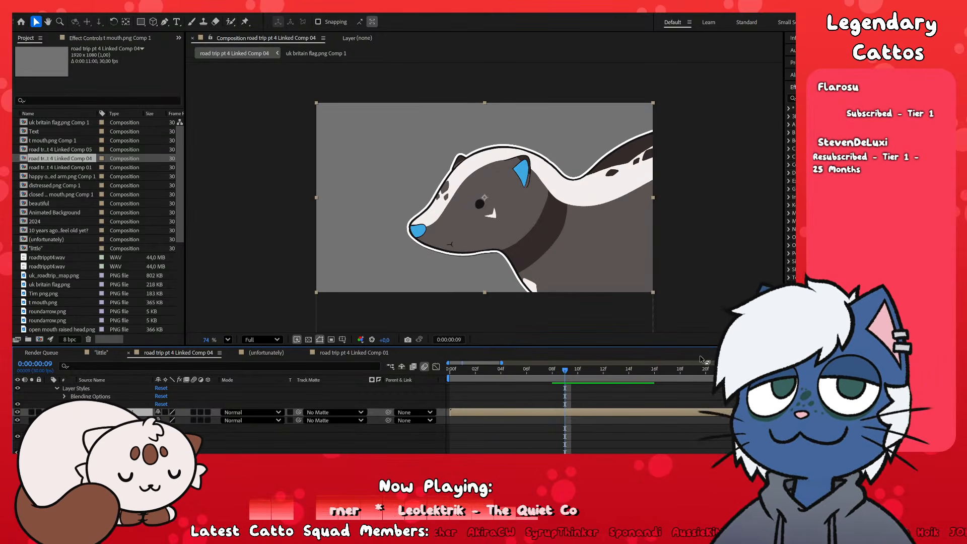
# - Resize the t mouth.png Comp 1 composition to 2200 × 1200 px and return to road trip pt 4 Linked Comp 04
pyautogui.doubleClick(583, 420)
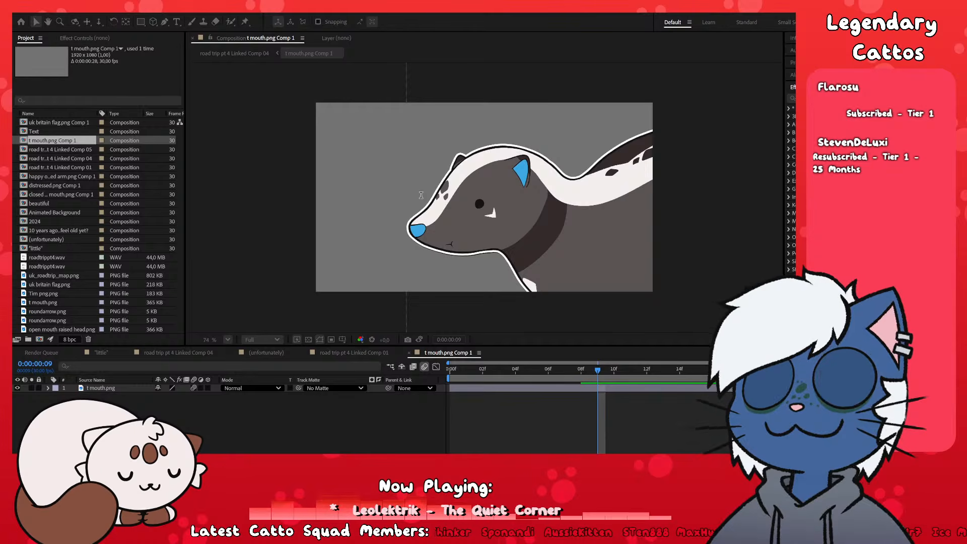
pyautogui.write('2200')
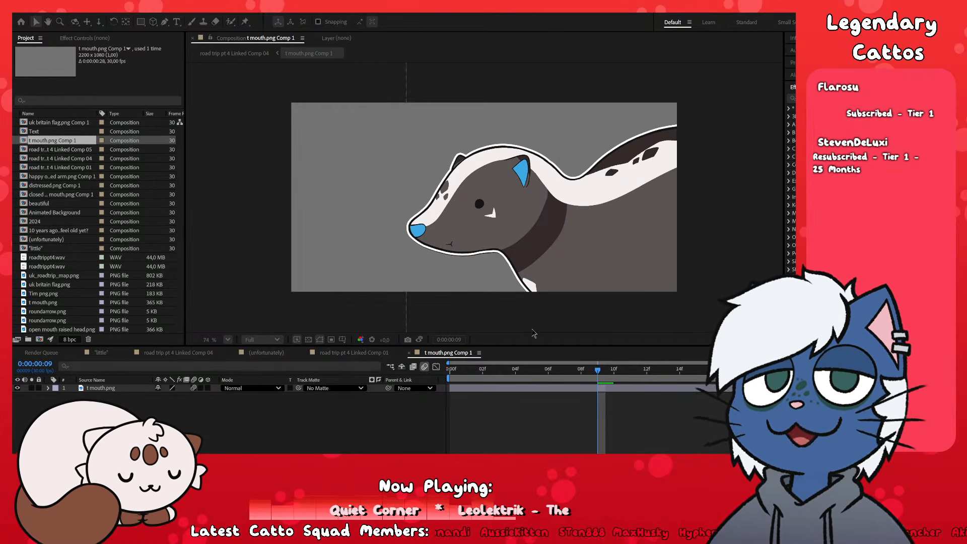
pyautogui.click(564, 407)
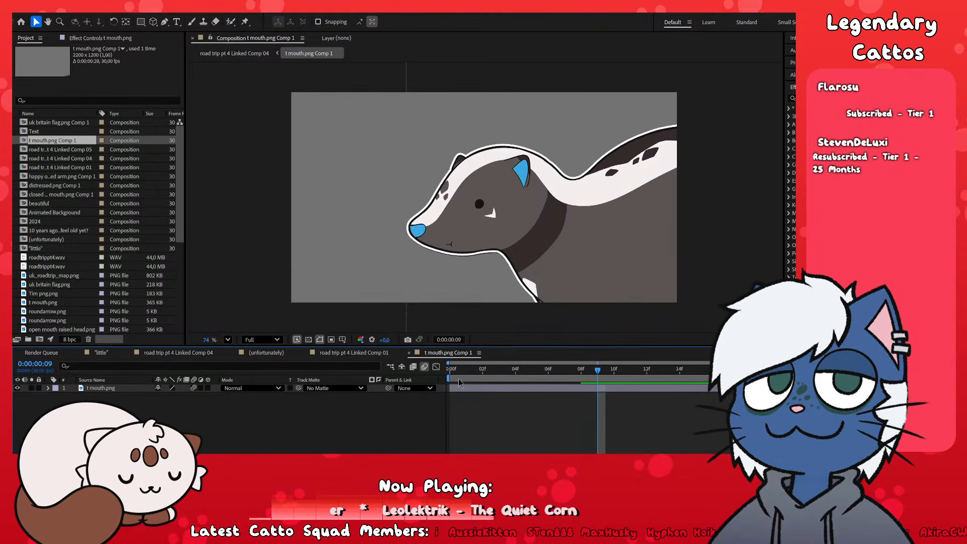
pyautogui.click(409, 353)
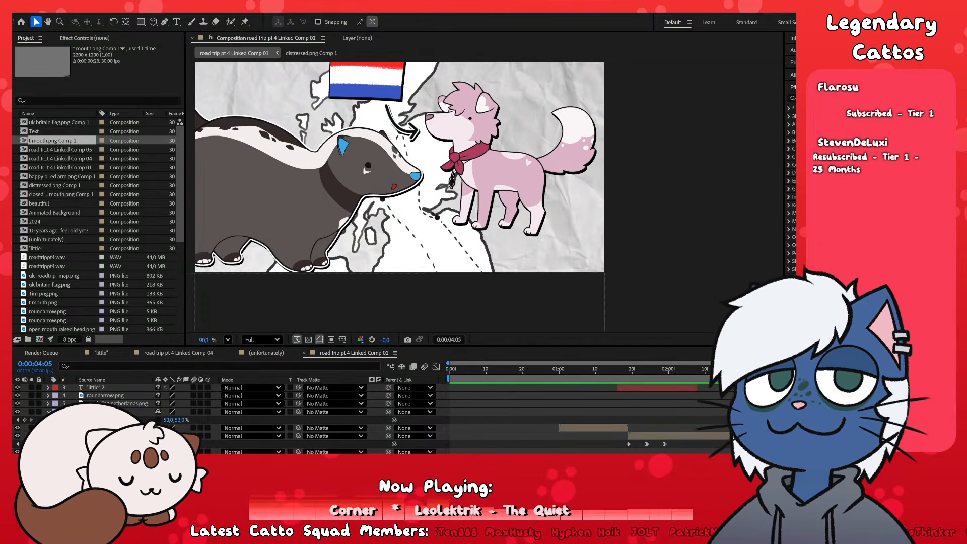
pyautogui.click(584, 427)
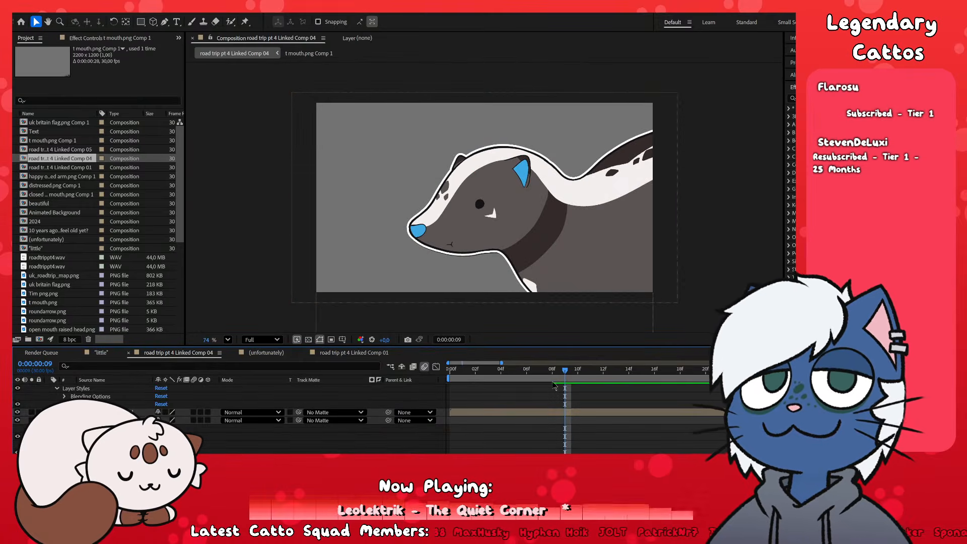
# - Add a 100% Scale keyframe to the t mouth.png Comp 1 layer at 0:00:00:06
pyautogui.moveTo(549, 372); pyautogui.dragTo(528, 396)
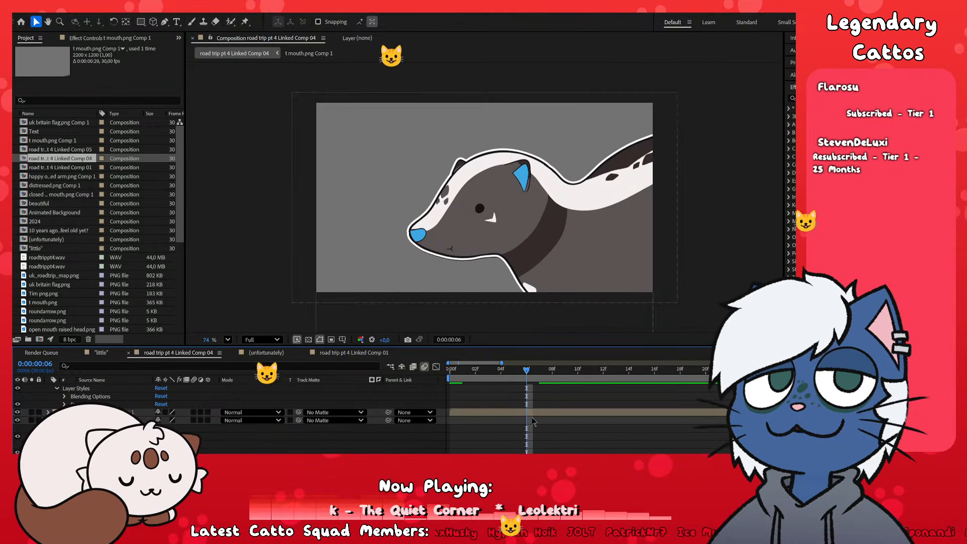
pyautogui.click(576, 413)
pyautogui.press('s')
pyautogui.click(59, 421)
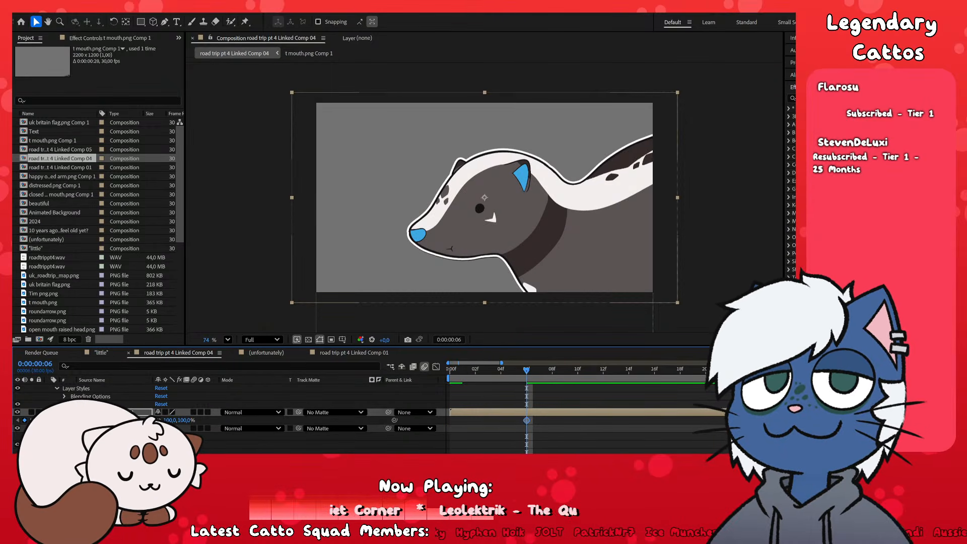
pyautogui.click(115, 421)
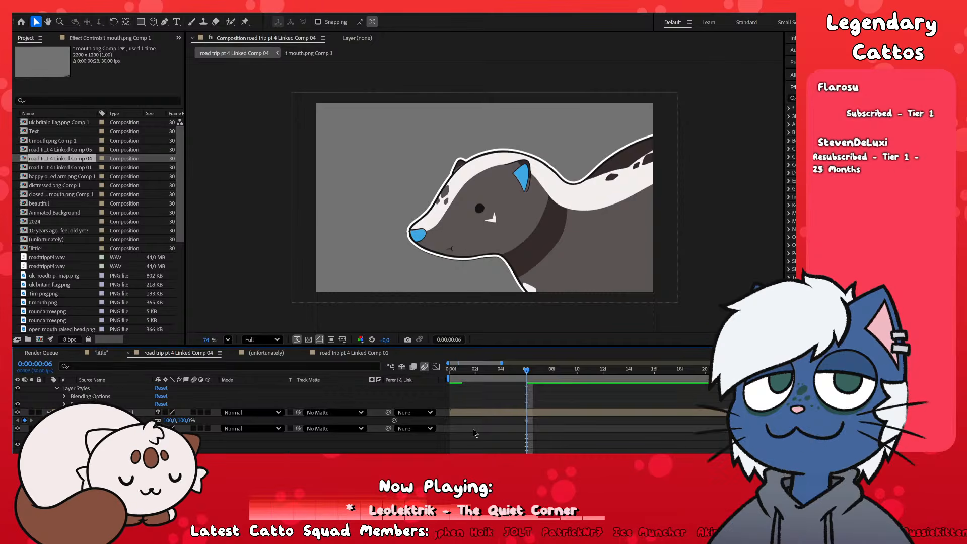
# - Move the Scale keyframe of the t mouth.png Comp 1 layer to 0:00:00:10 and save the project
pyautogui.scroll(2, 473, 428)
pyautogui.scroll(1, 534, 402)
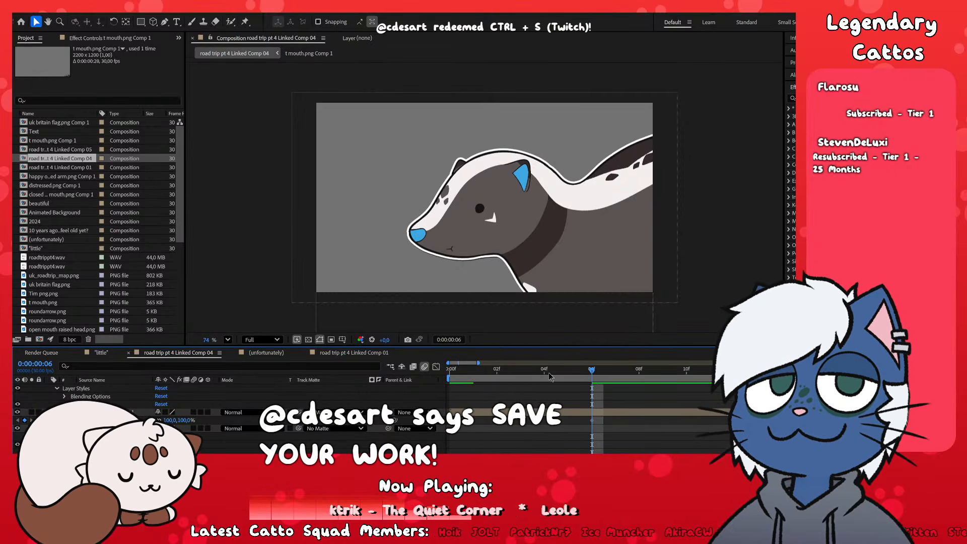
pyautogui.moveTo(547, 371); pyautogui.dragTo(664, 421)
pyautogui.moveTo(612, 373); pyautogui.dragTo(592, 374)
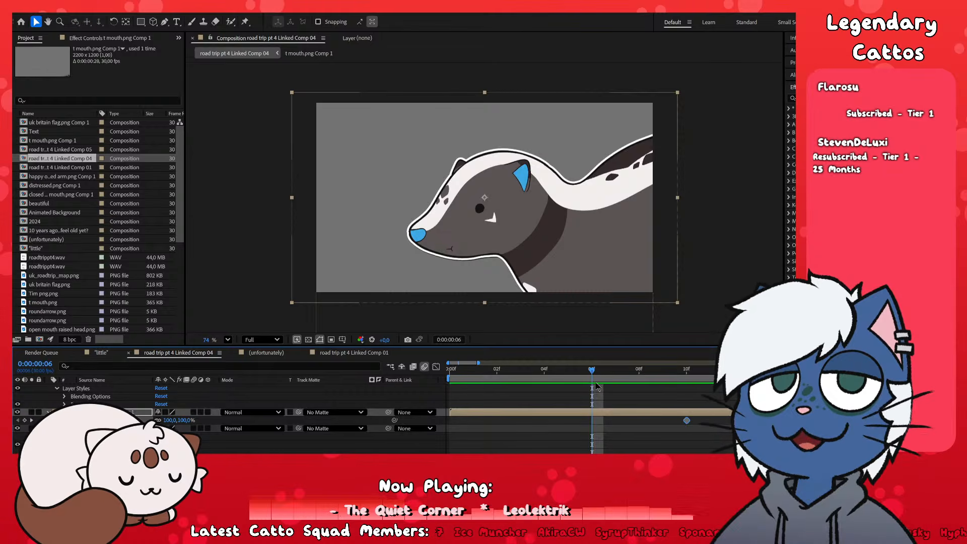
pyautogui.press('pagedown')
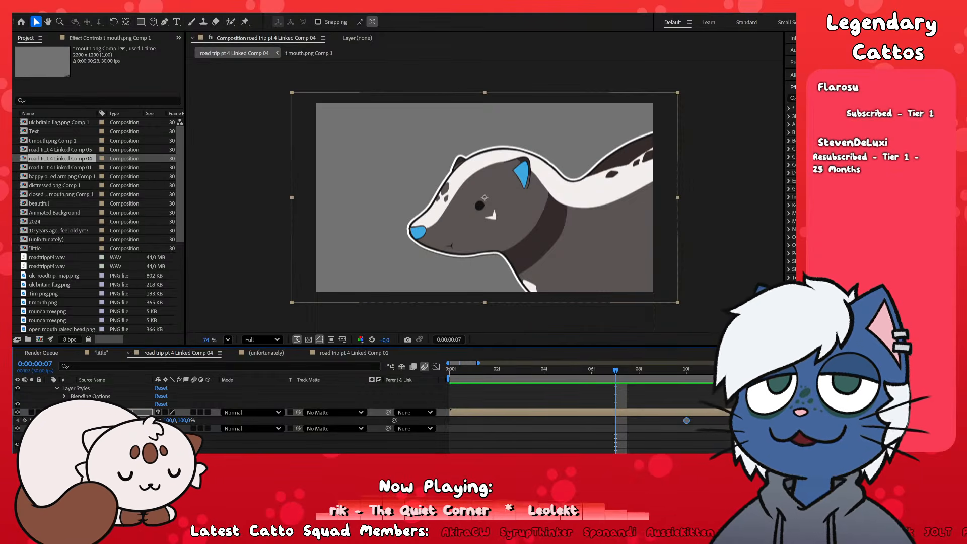
pyautogui.hotkey('ctrl', 's')
# - Try a Scale of 107, 94% on the t mouth.png Comp 1 layer at 0:00:00:07
pyautogui.click(163, 420)
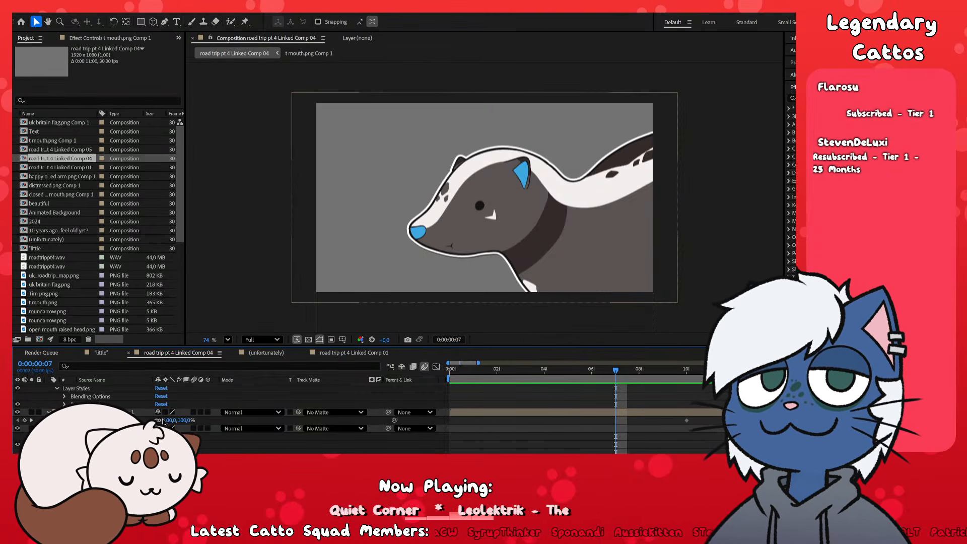
pyautogui.moveTo(173, 420); pyautogui.dragTo(183, 420)
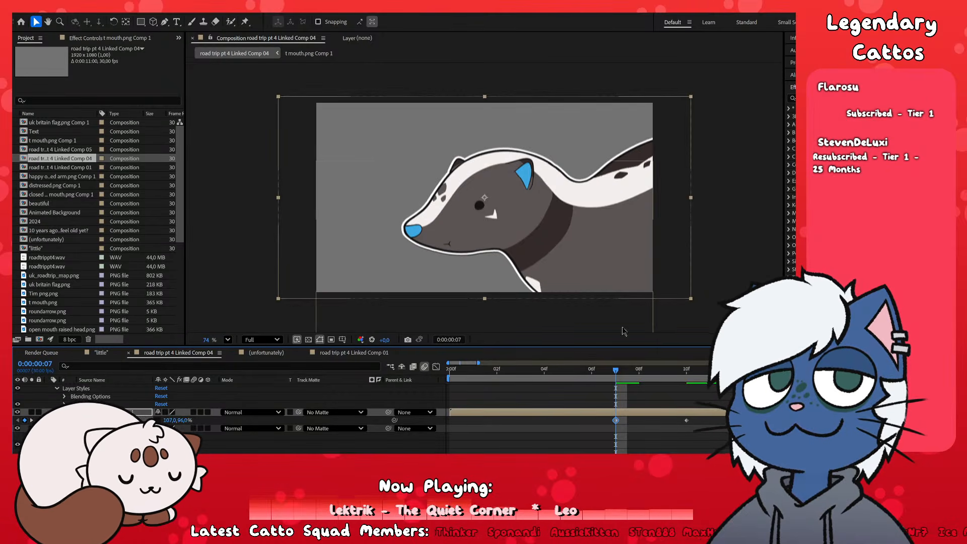
pyautogui.hotkey('ctrl', 'z')
pyautogui.hotkey('ctrl', 'z')
# - Move the t mouth.png Comp 1 layer's anchor point just below the skunk's body and set the playhead to 0:00:00:05
pyautogui.press('y')
pyautogui.click(651, 412)
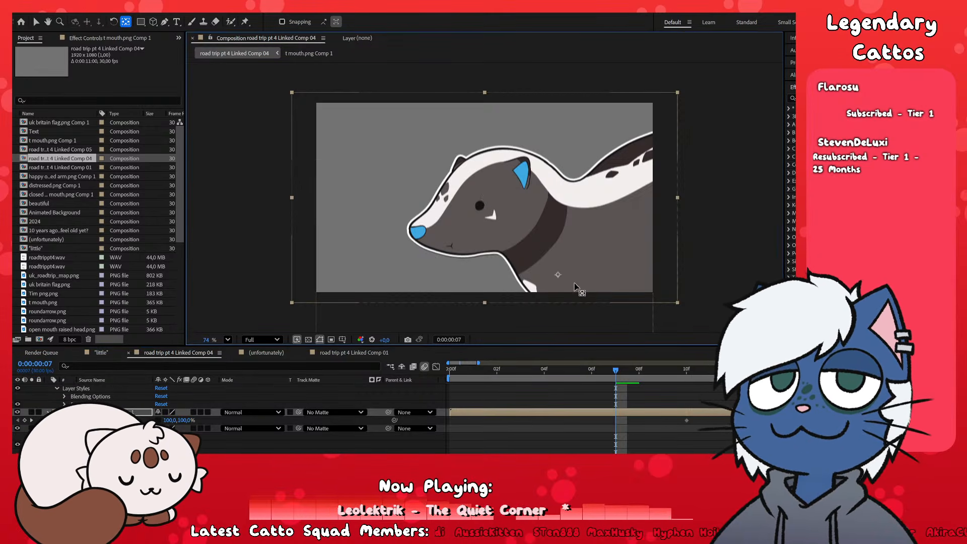
pyautogui.moveTo(610, 371); pyautogui.dragTo(576, 376)
# - Squash the t mouth.png Comp 1 layer by setting its Scale to 108, 90% at 0:00:00:05
pyautogui.scroll(-3, 650, 440)
pyautogui.scroll(-5, 650, 445)
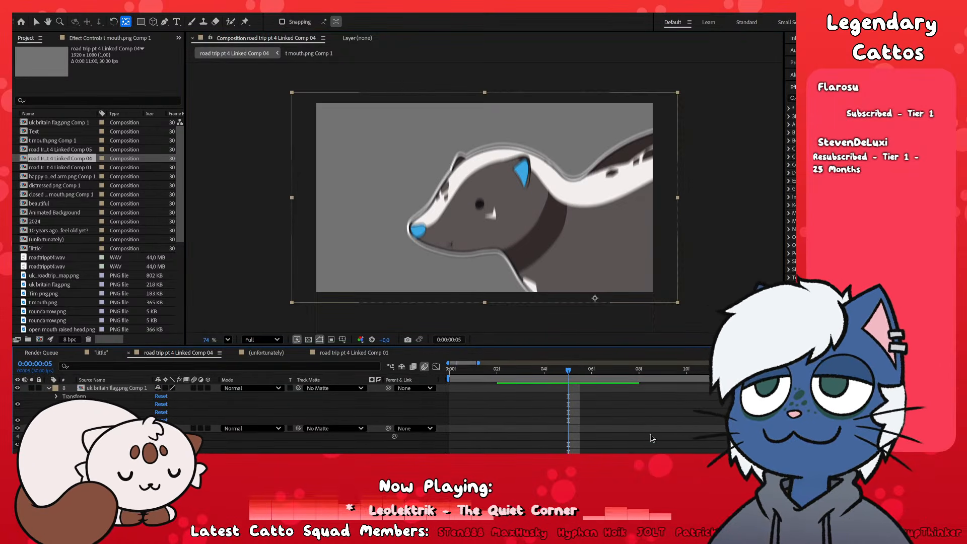
pyautogui.scroll(1, 649, 439)
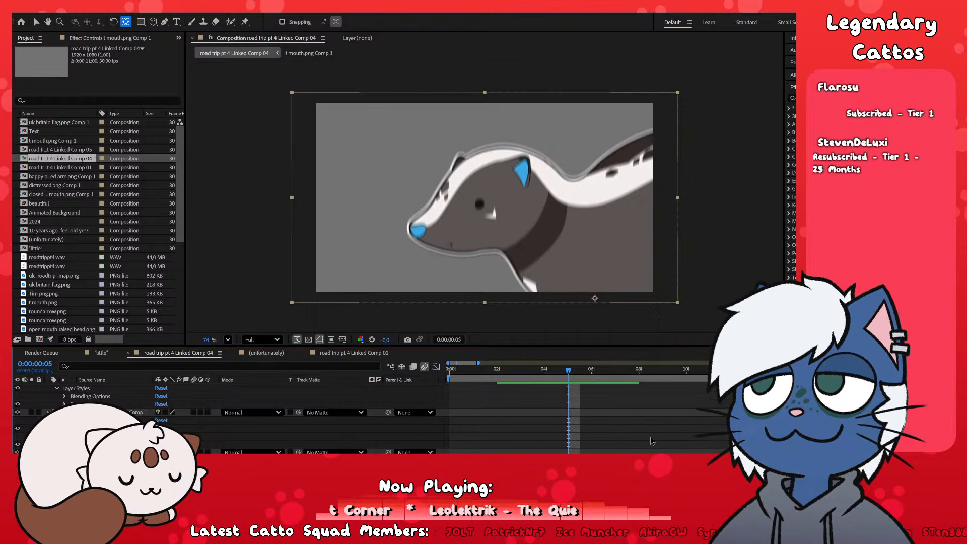
pyautogui.scroll(1, 596, 433)
pyautogui.scroll(2, 596, 433)
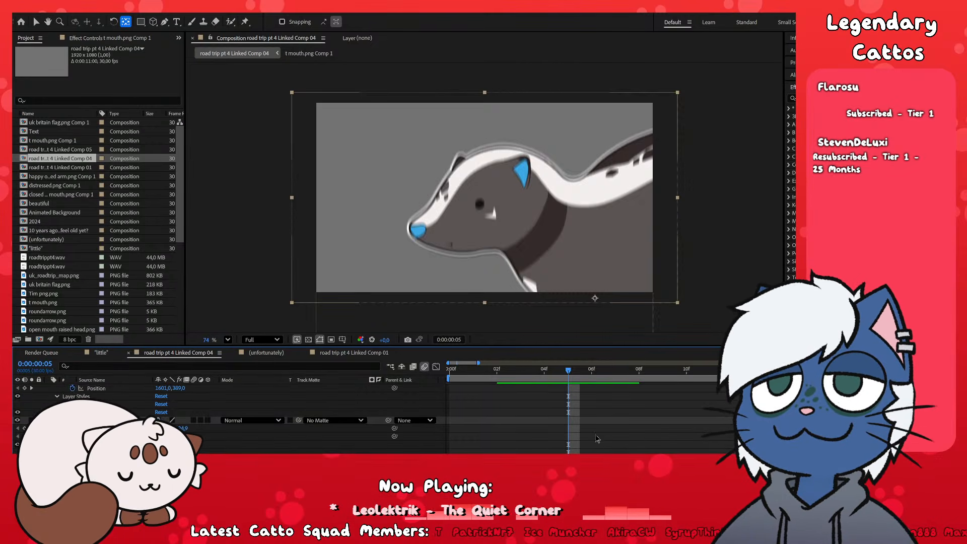
pyautogui.scroll(-3, 595, 441)
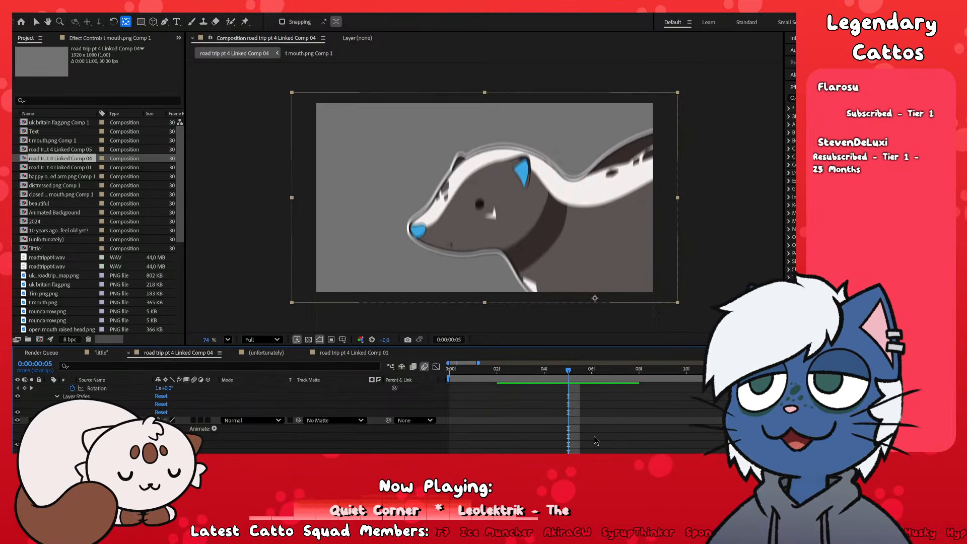
pyautogui.scroll(-2, 596, 441)
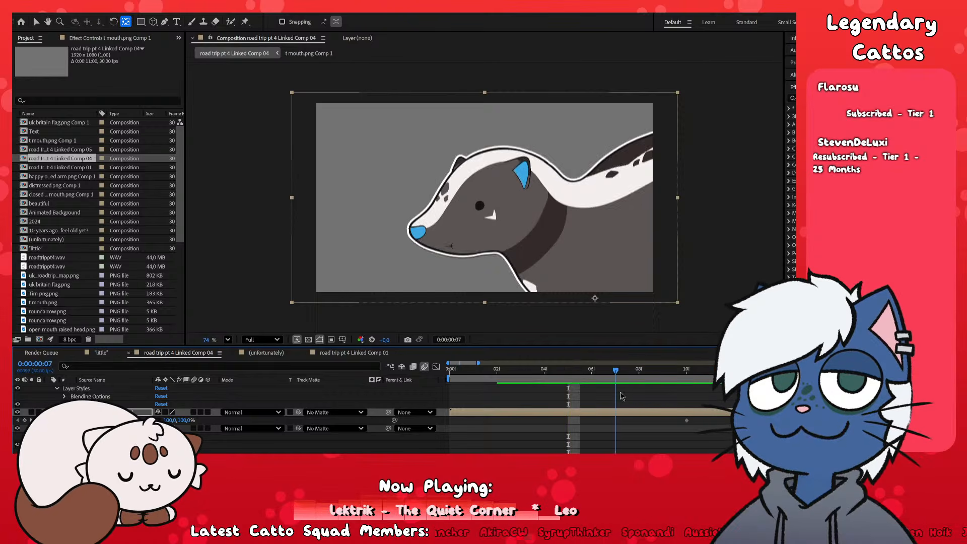
pyautogui.press('pagedown')
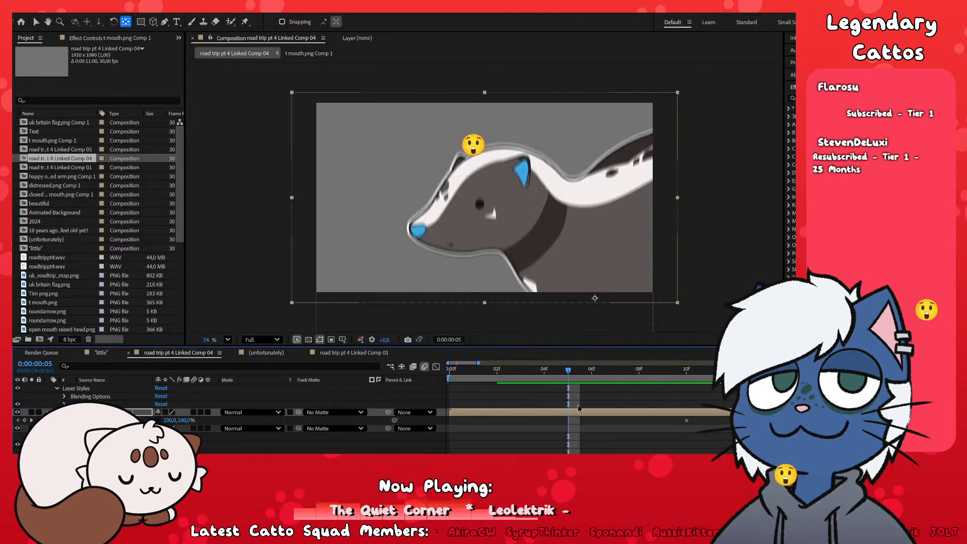
pyautogui.press('pageup')
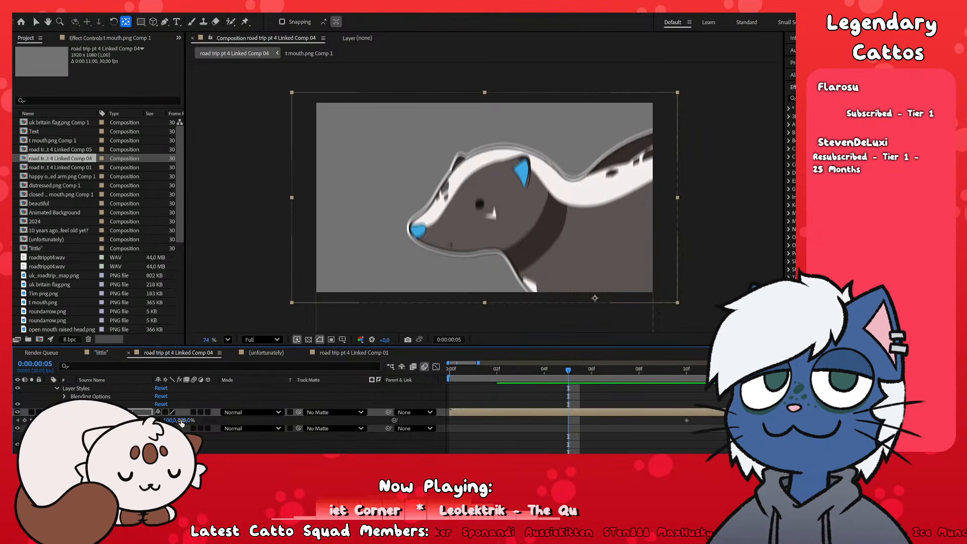
pyautogui.moveTo(180, 419); pyautogui.dragTo(175, 423)
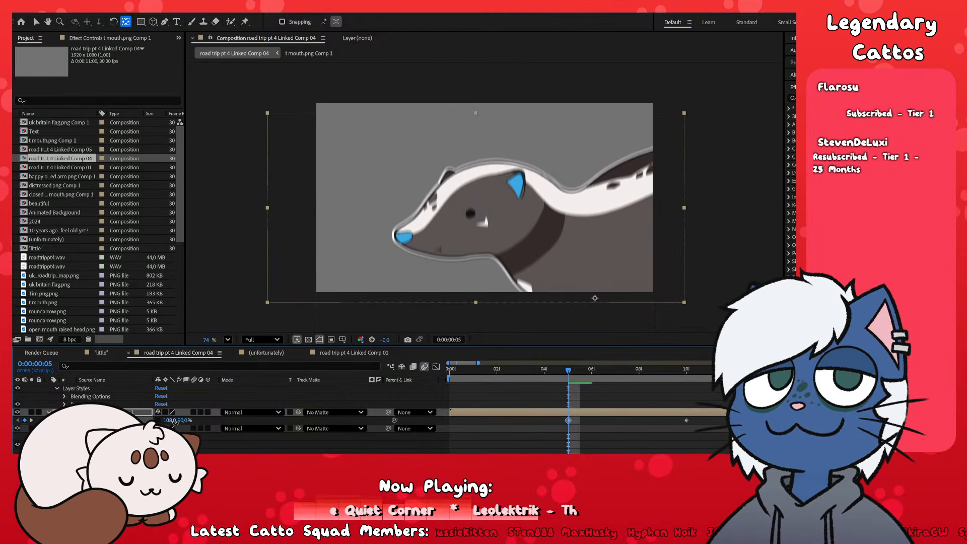
# - Play back the squash and move its Scale keyframe to 0:00:00:06
pyautogui.press('space')
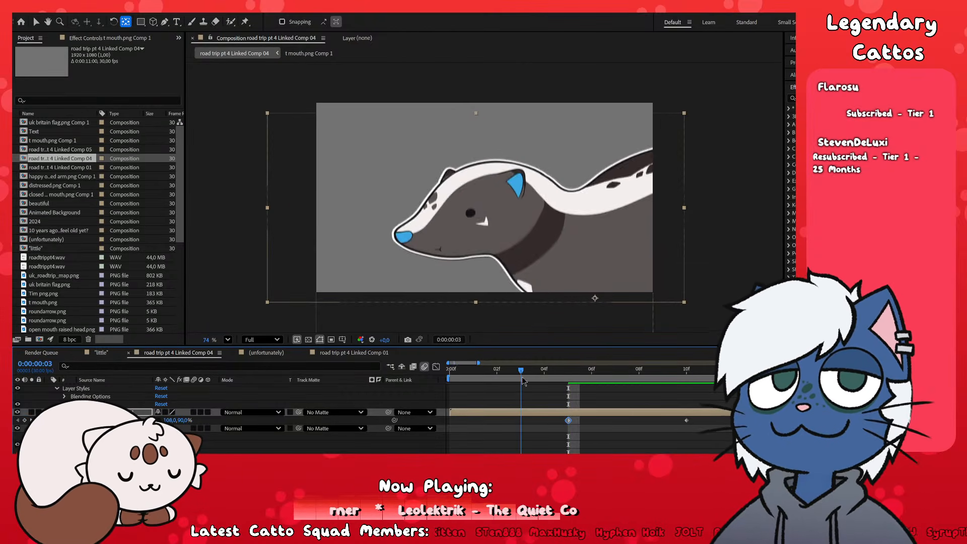
pyautogui.press('space')
pyautogui.moveTo(569, 402)
pyautogui.mouseDown()
pyautogui.moveTo(469, 410)
pyautogui.moveTo(592, 422)
pyautogui.moveTo(567, 421)
pyautogui.mouseUp()
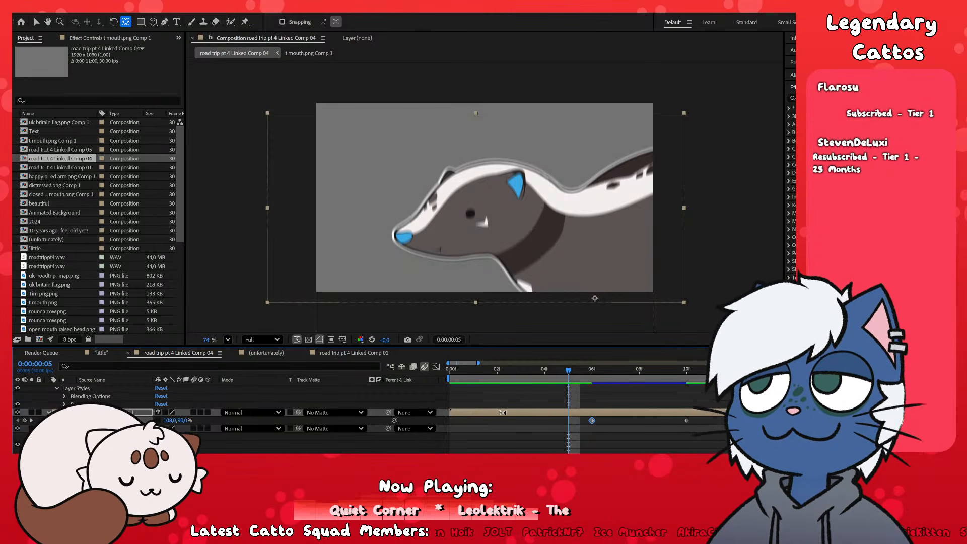
# - Copy the 100% Scale keyframe to 0:00:00:03 and change the copy to 93, 105% to stretch the skunk
pyautogui.click(521, 371)
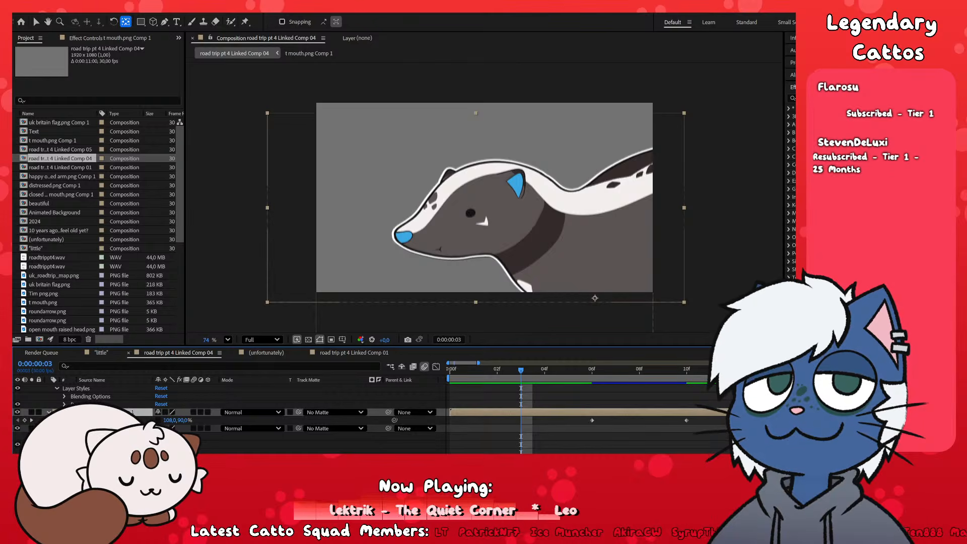
pyautogui.click(686, 420)
pyautogui.hotkey('ctrl', 'c')
pyautogui.hotkey('ctrl', 'v')
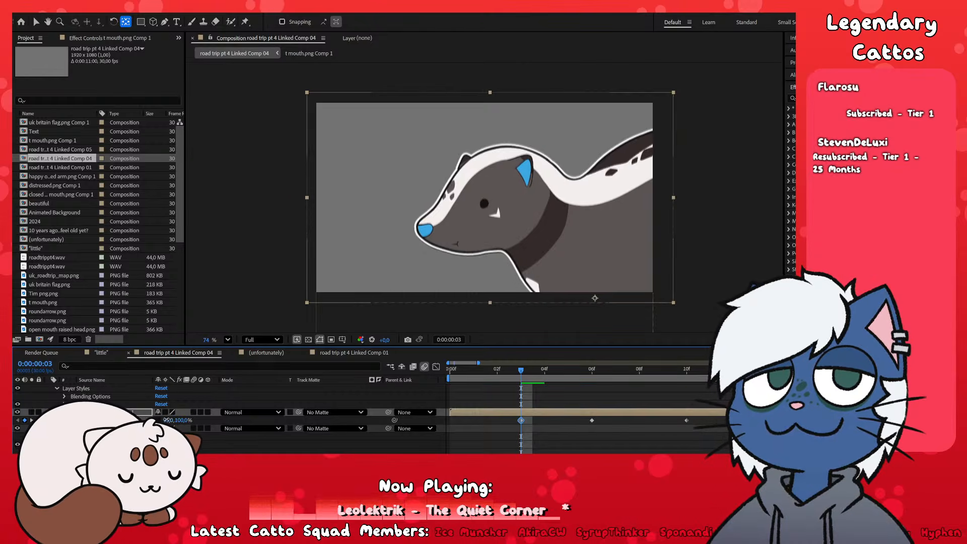
pyautogui.moveTo(169, 420); pyautogui.dragTo(191, 423)
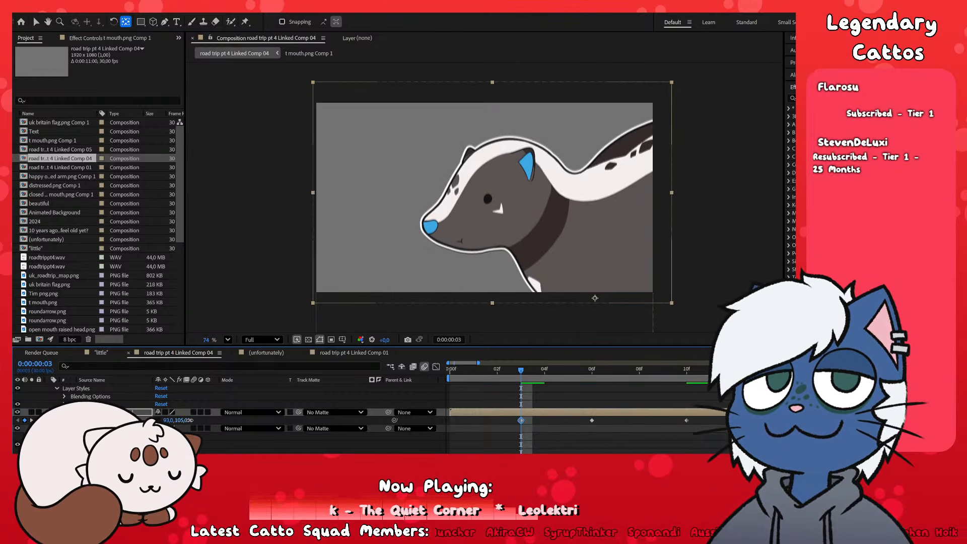
# - Copy the 100% Scale keyframe from 0:00:00:10 to 0:00:00:00 and play back the squash-and-stretch animation
pyautogui.moveTo(522, 371); pyautogui.dragTo(432, 394)
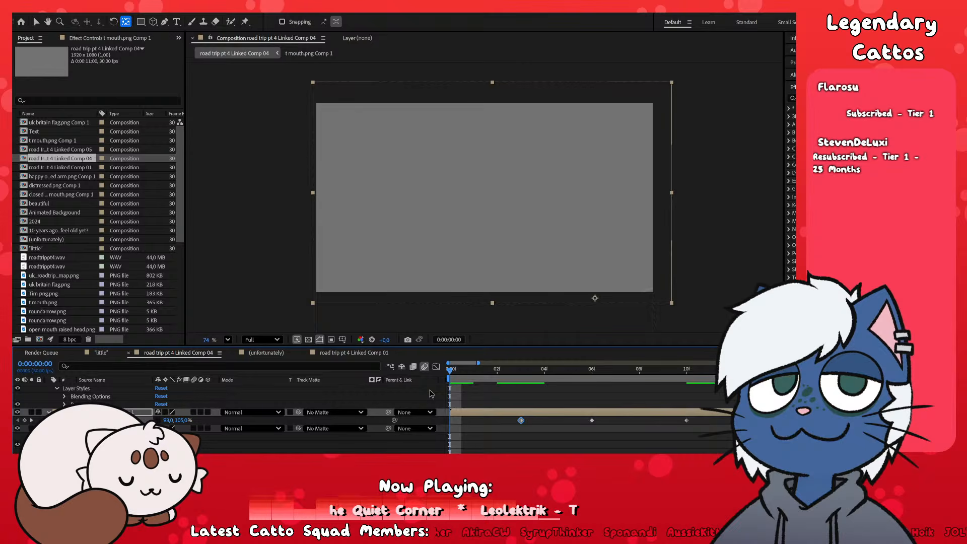
pyautogui.click(686, 420)
pyautogui.hotkey('ctrl', 'c')
pyautogui.hotkey('ctrl', 'v')
pyautogui.click(699, 450)
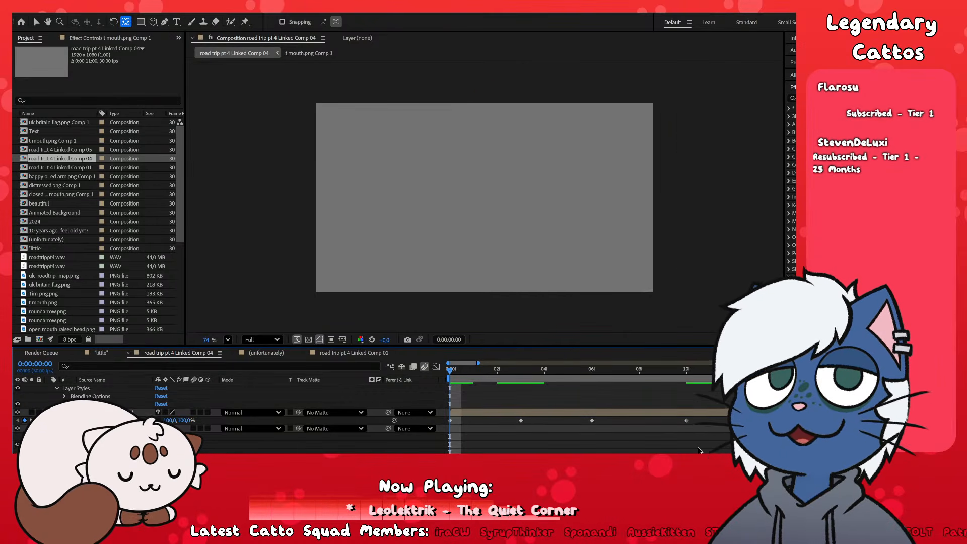
pyautogui.press('space')
pyautogui.press('space')
pyautogui.press('space')
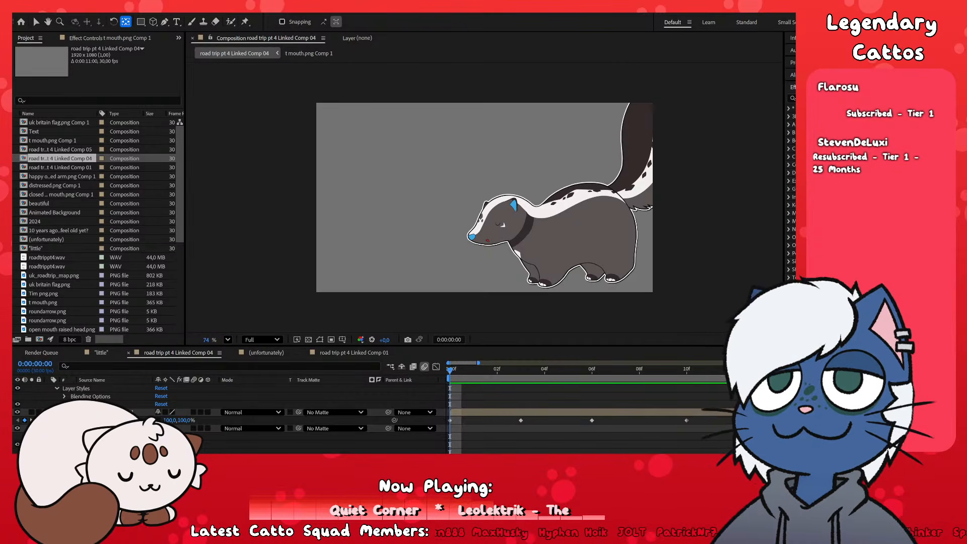
# - Apply Easy Ease to all four Scale keyframes of the t mouth.png Comp 1 layer
pyautogui.moveTo(725, 419); pyautogui.dragTo(412, 413)
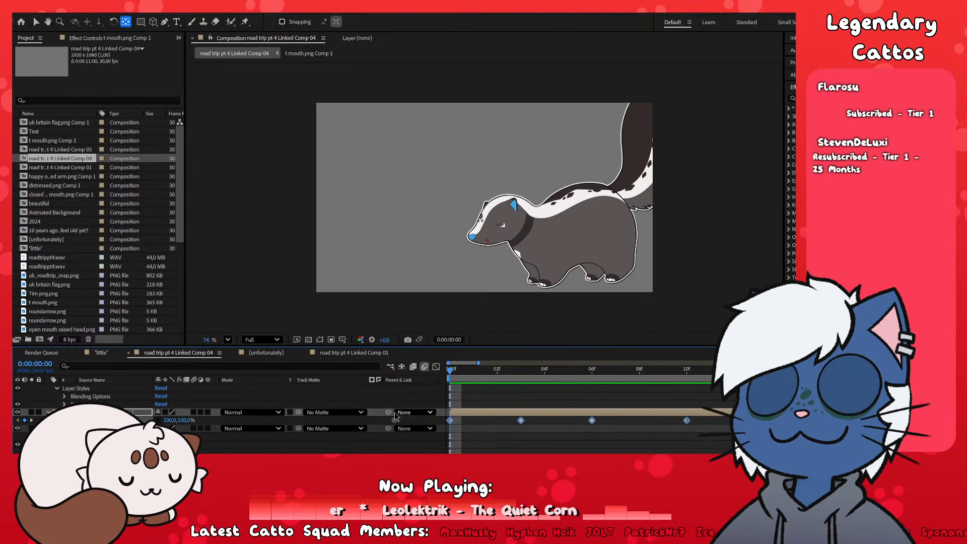
pyautogui.press('F9')
pyautogui.click(550, 403)
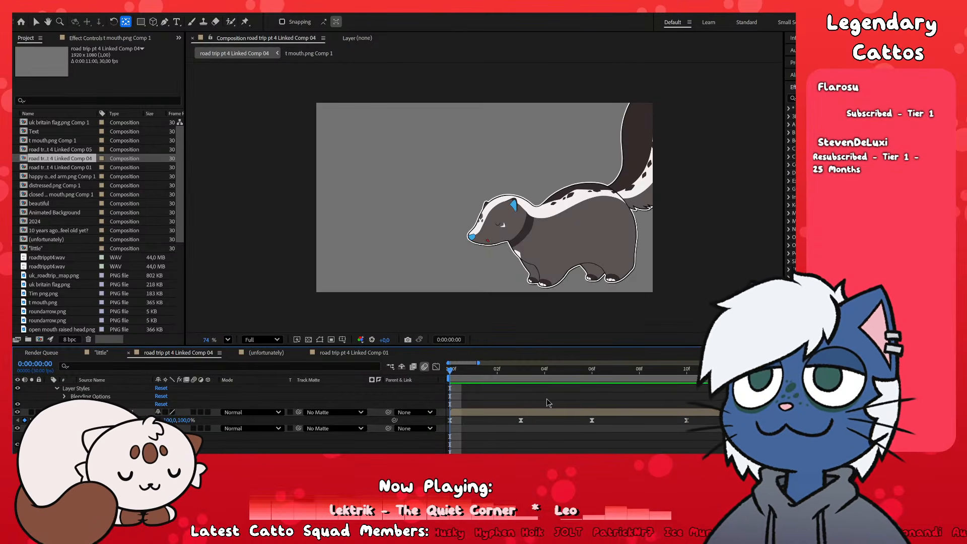
# - Play back the eased skunk animation and look through the composition's layers
pyautogui.press('space')
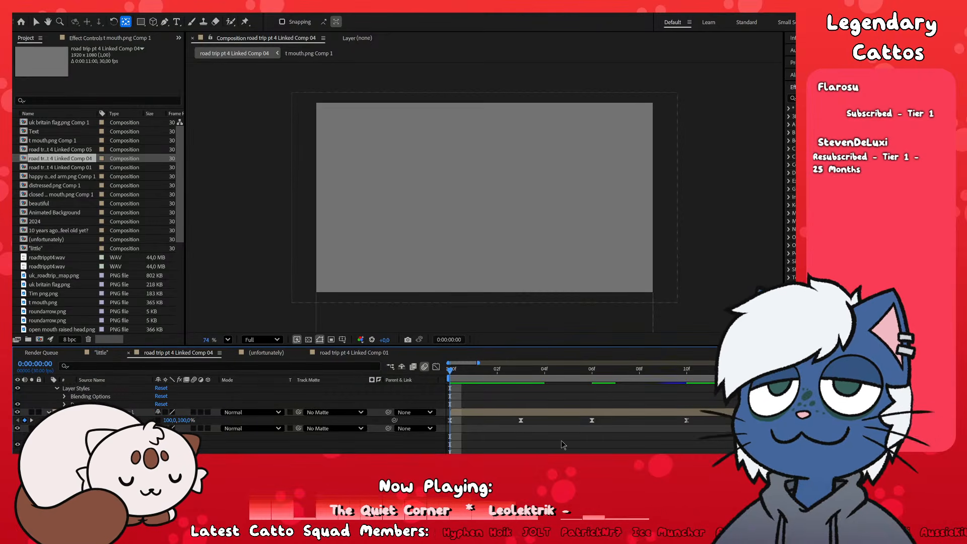
pyautogui.scroll(5, 580, 416)
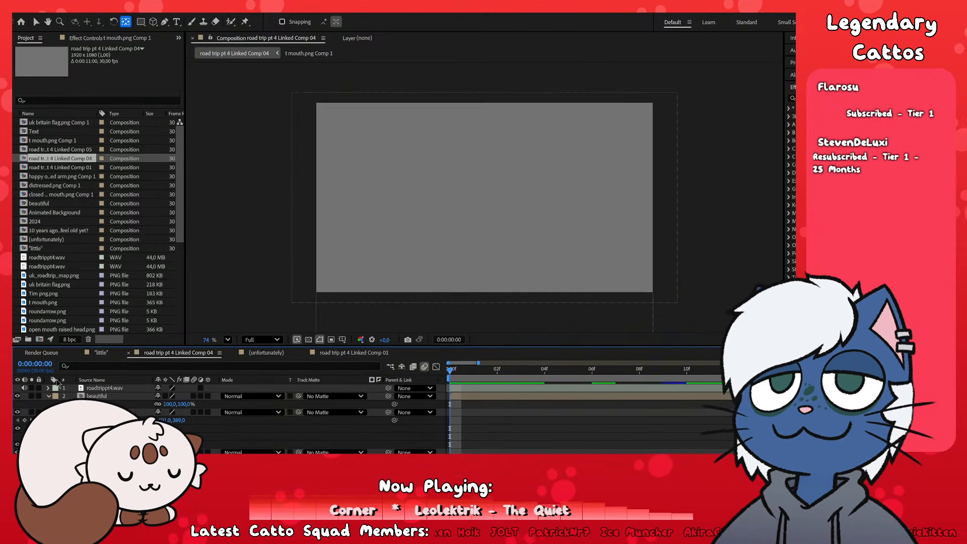
pyautogui.scroll(-3, 615, 421)
pyautogui.scroll(1, 615, 422)
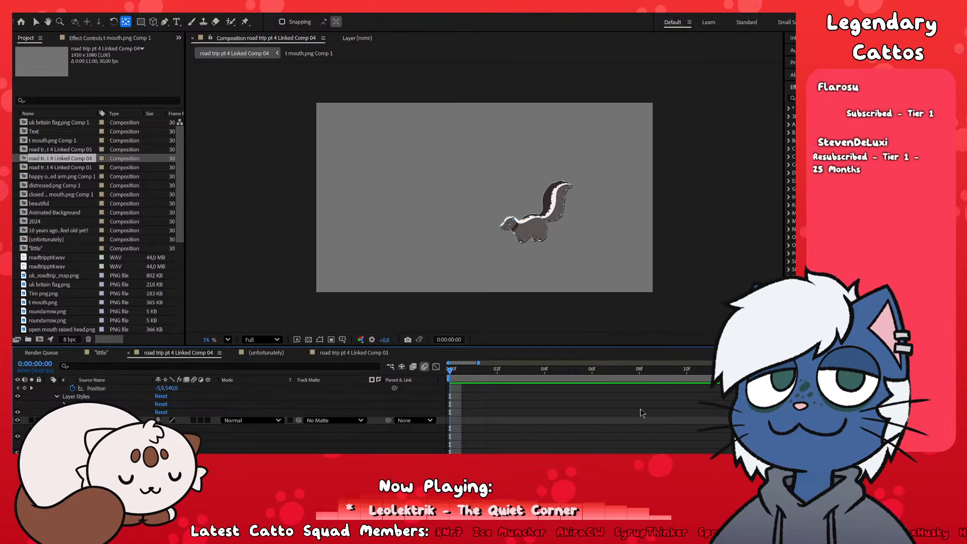
# - Scrub through road trip pt 4 Linked Comp 04 around 0:00:02:00 to review the large skunk's entrance and the flag's timing
pyautogui.scroll(-3, 580, 424)
pyautogui.scroll(-3, 578, 421)
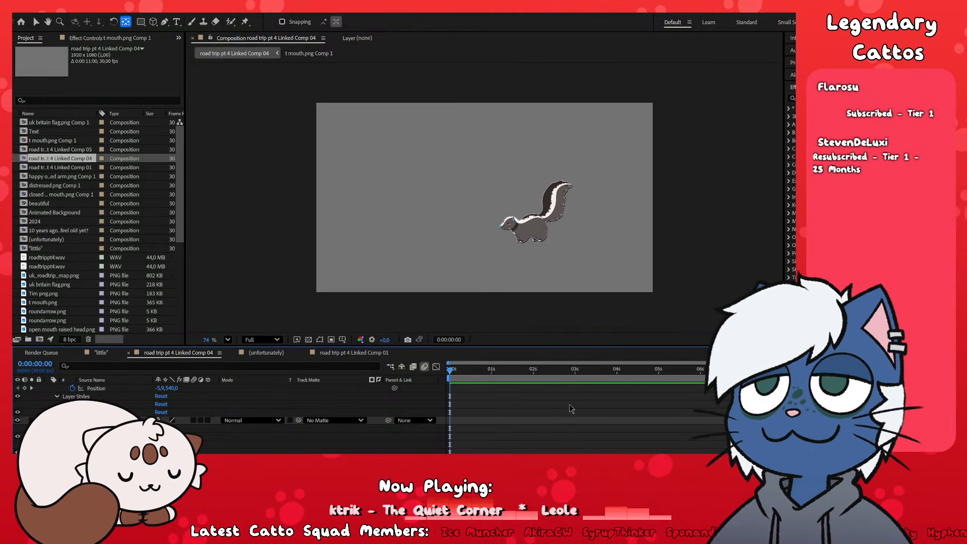
pyautogui.scroll(2, 661, 413)
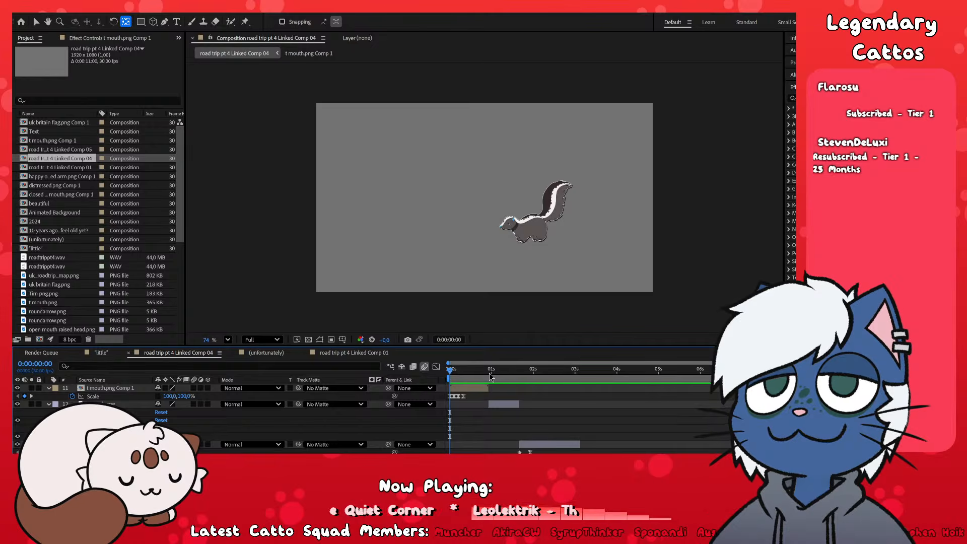
pyautogui.click(533, 383)
pyautogui.moveTo(534, 386)
pyautogui.mouseDown()
pyautogui.moveTo(525, 385)
pyautogui.moveTo(546, 387)
pyautogui.mouseUp()
pyautogui.scroll(-2, 568, 431)
pyautogui.scroll(1, 554, 423)
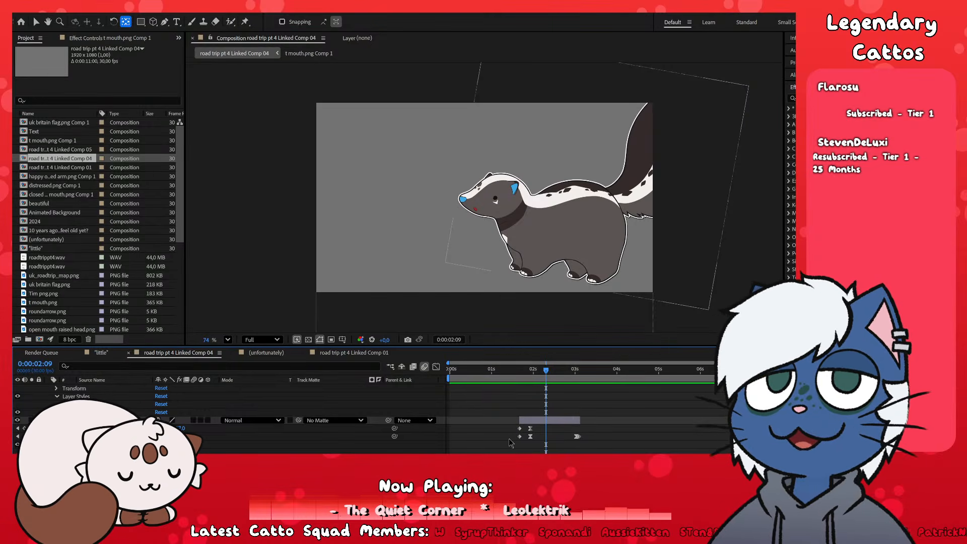
pyautogui.scroll(4, 533, 426)
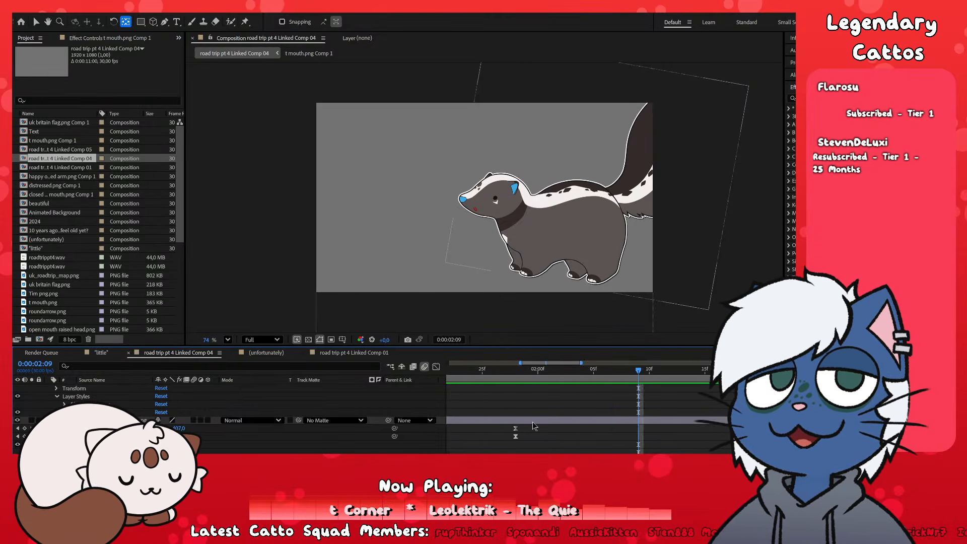
pyautogui.moveTo(511, 372); pyautogui.dragTo(606, 401)
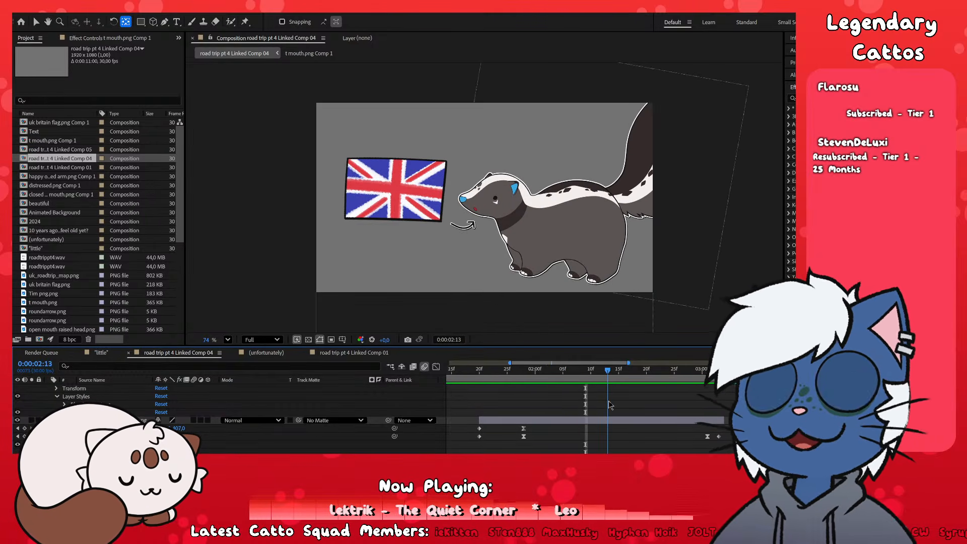
pyautogui.moveTo(599, 405); pyautogui.dragTo(602, 405)
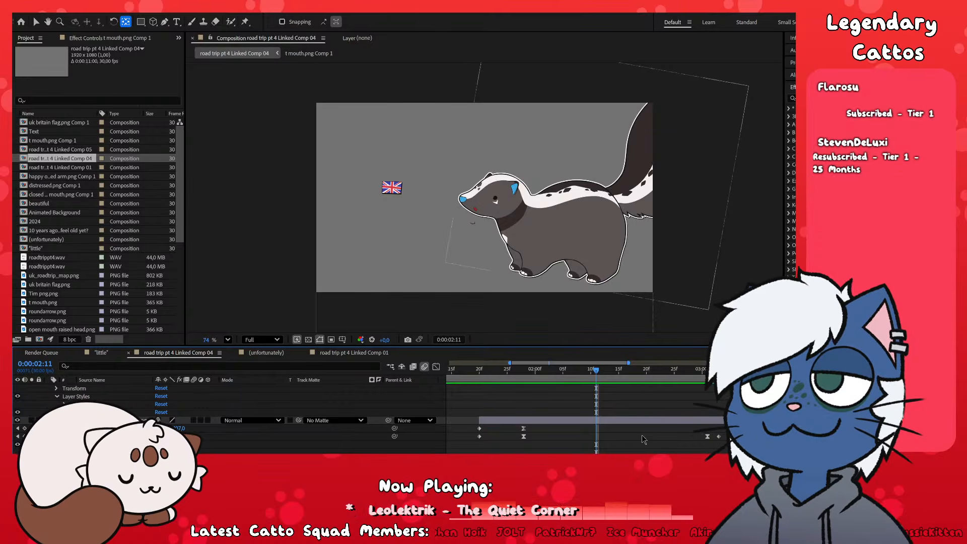
pyautogui.moveTo(600, 371); pyautogui.dragTo(541, 413)
pyautogui.moveTo(513, 371); pyautogui.dragTo(569, 452)
# - Pre-compose the open mouth raised head.png layer as open mouth raised head.png Comp 1
pyautogui.click(564, 422)
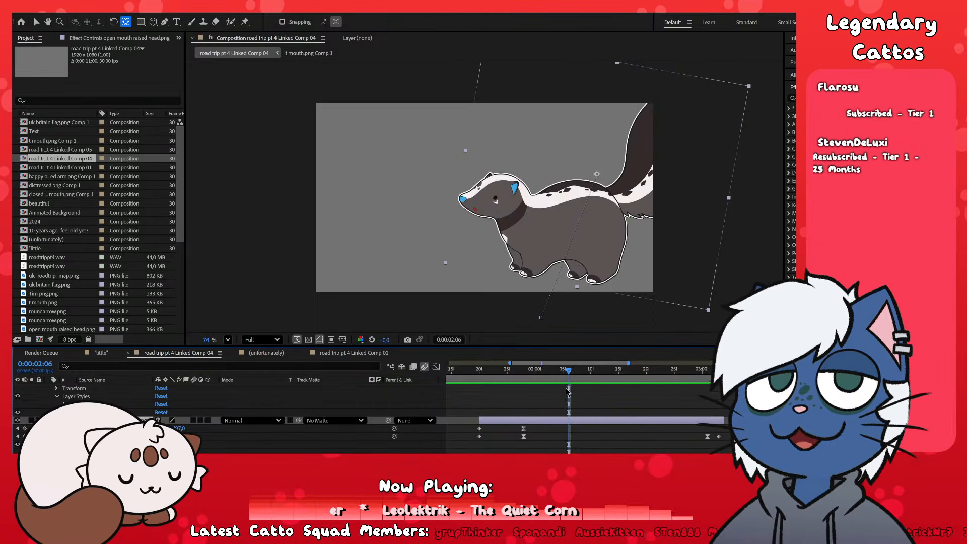
pyautogui.moveTo(569, 372); pyautogui.dragTo(435, 380)
pyautogui.press('space')
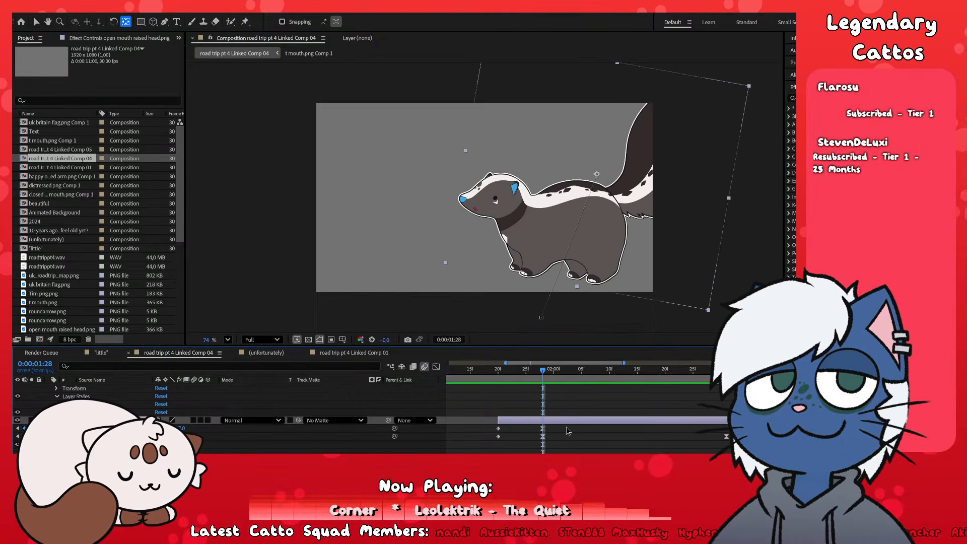
pyautogui.click(515, 318)
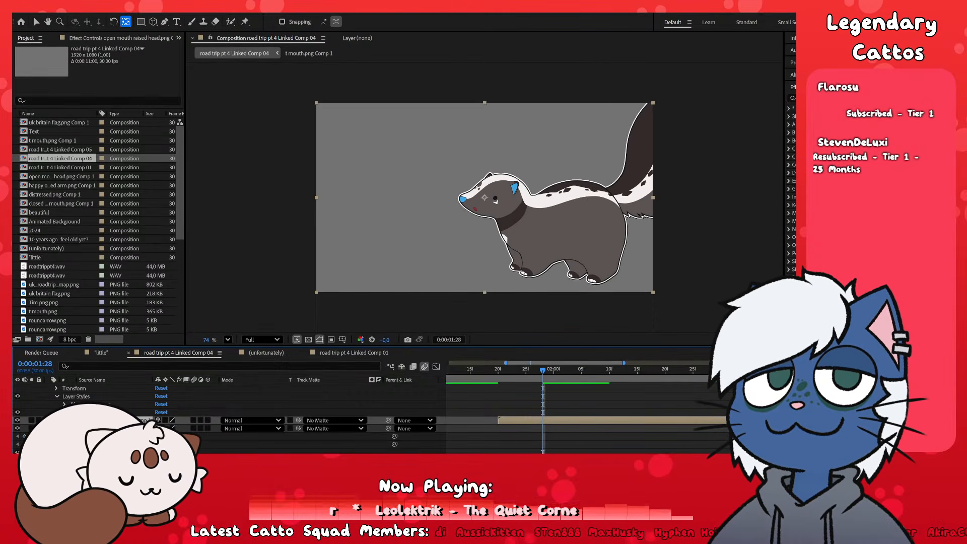
# - Enlarge the open mouth raised head.png Comp 1 composition to 2200 x 1200 pixels and return to road trip pt 4 Linked Comp 04
pyautogui.doubleClick(574, 419)
pyautogui.hotkey('ctrl', 'k')
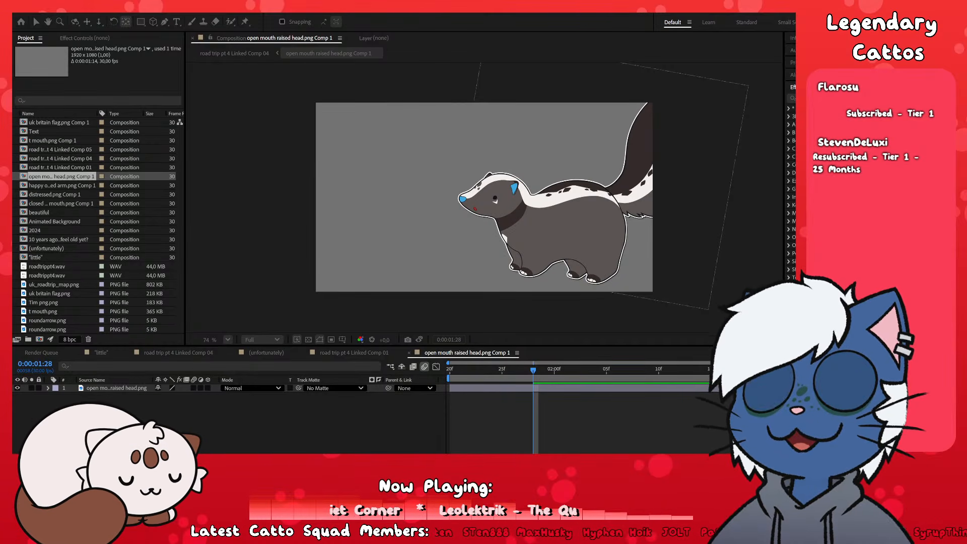
pyautogui.press('Return')
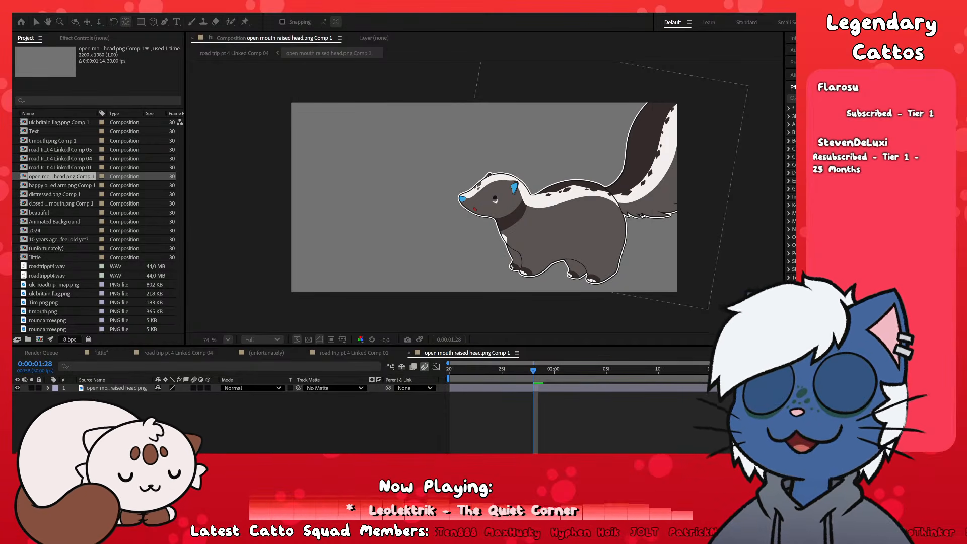
pyautogui.press('Return')
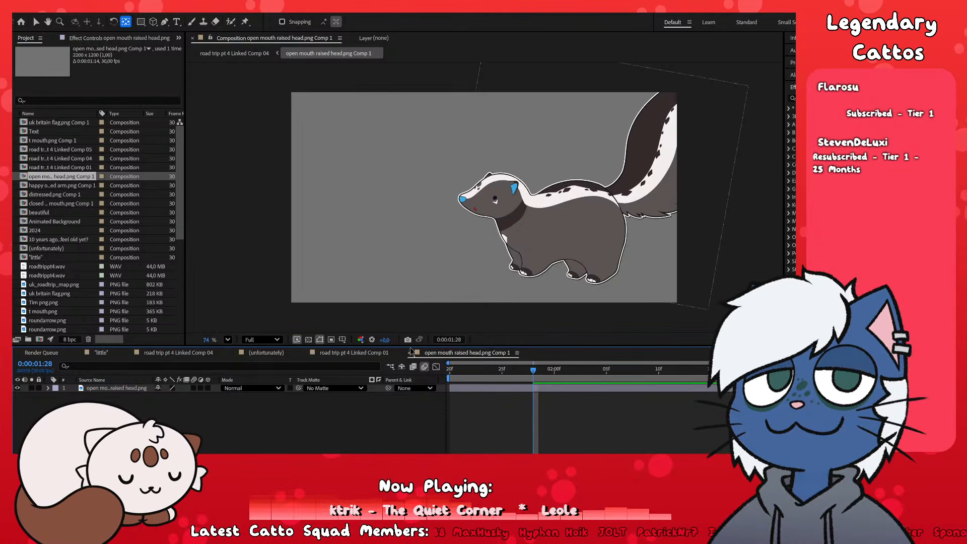
pyautogui.click(409, 353)
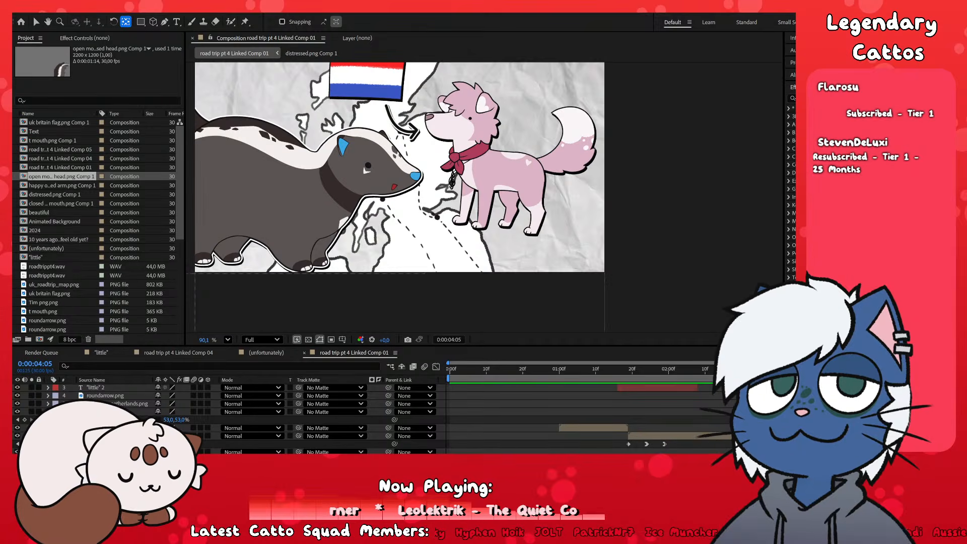
pyautogui.click(179, 353)
# - Add 100% Scale keyframes to the open mouth raised head.png Comp 1 layer at 0:00:01:28, 0:00:02:02 and 0:00:02:07
pyautogui.moveTo(548, 374); pyautogui.dragTo(605, 383)
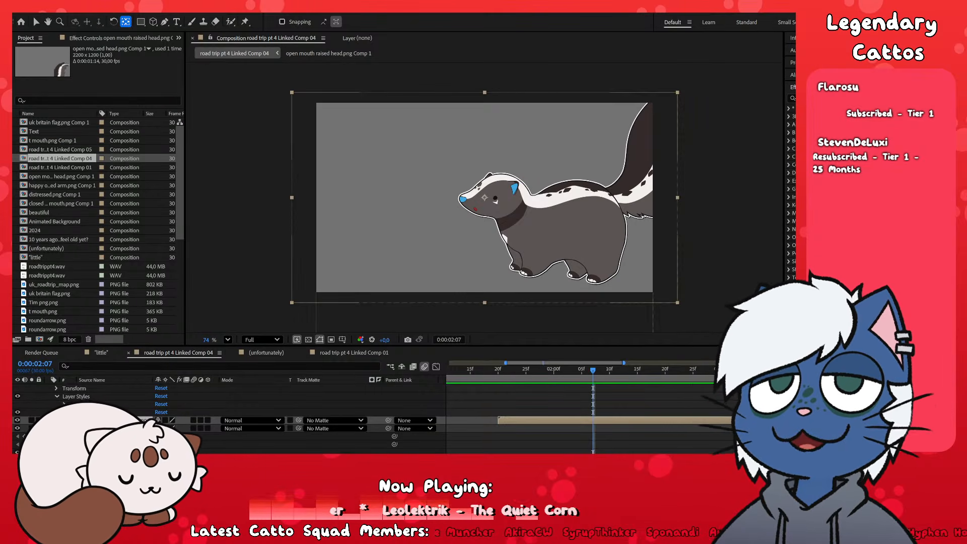
pyautogui.click(553, 446)
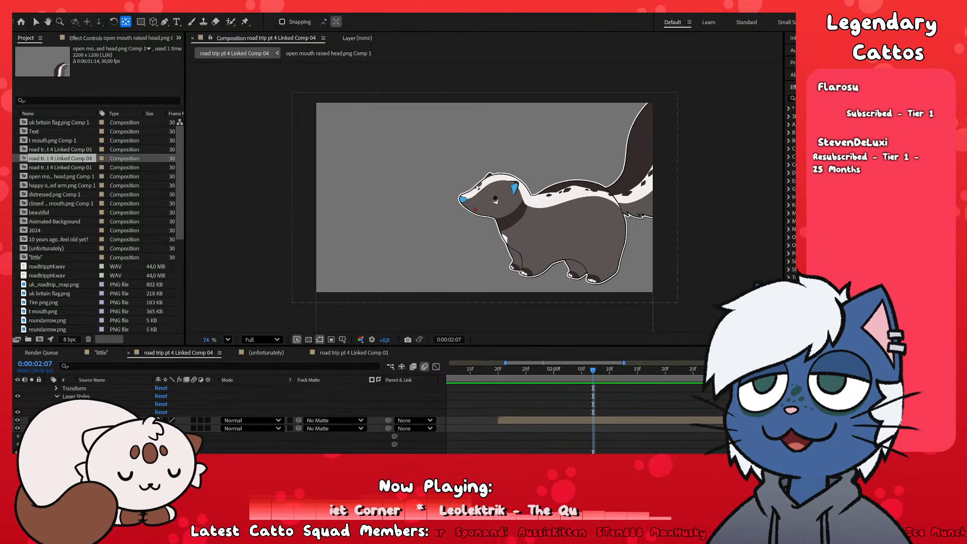
pyautogui.click(624, 421)
pyautogui.moveTo(593, 371); pyautogui.dragTo(603, 399)
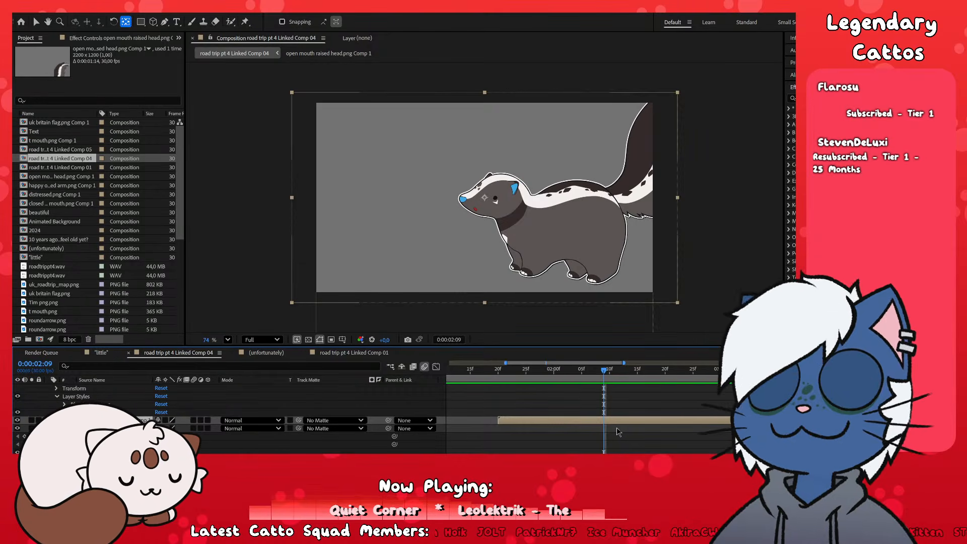
pyautogui.moveTo(591, 372); pyautogui.dragTo(543, 434)
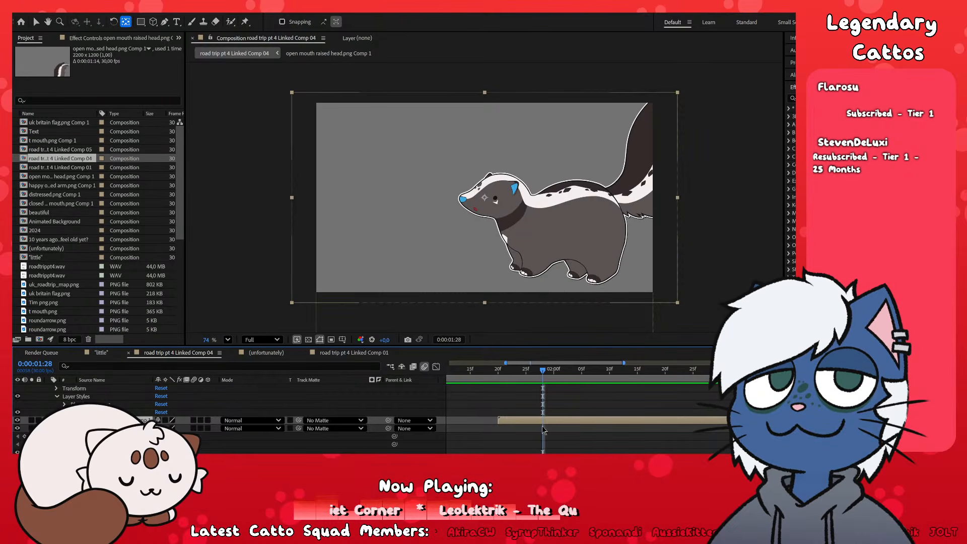
pyautogui.press('s')
pyautogui.moveTo(538, 370); pyautogui.dragTo(542, 390)
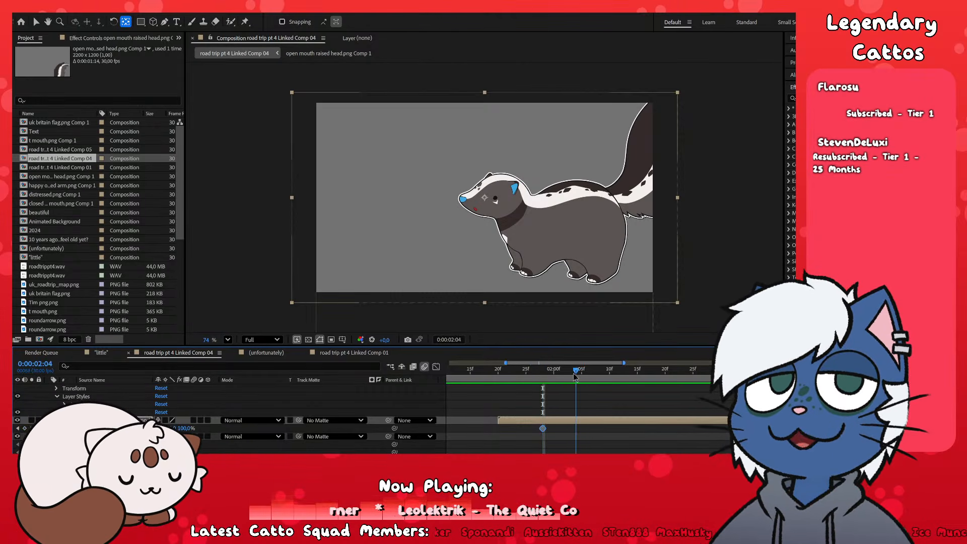
pyautogui.moveTo(564, 376); pyautogui.dragTo(597, 375)
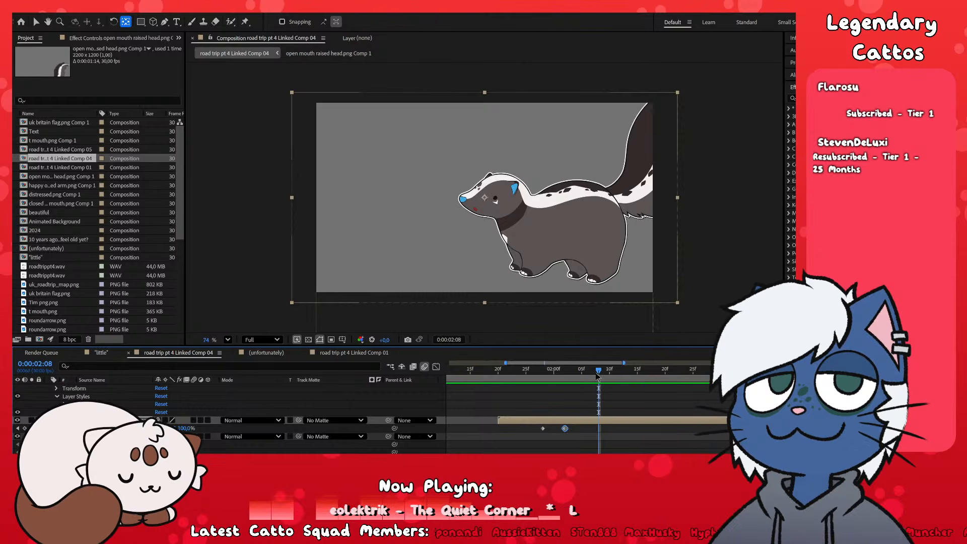
pyautogui.hotkey('ctrl', 'v')
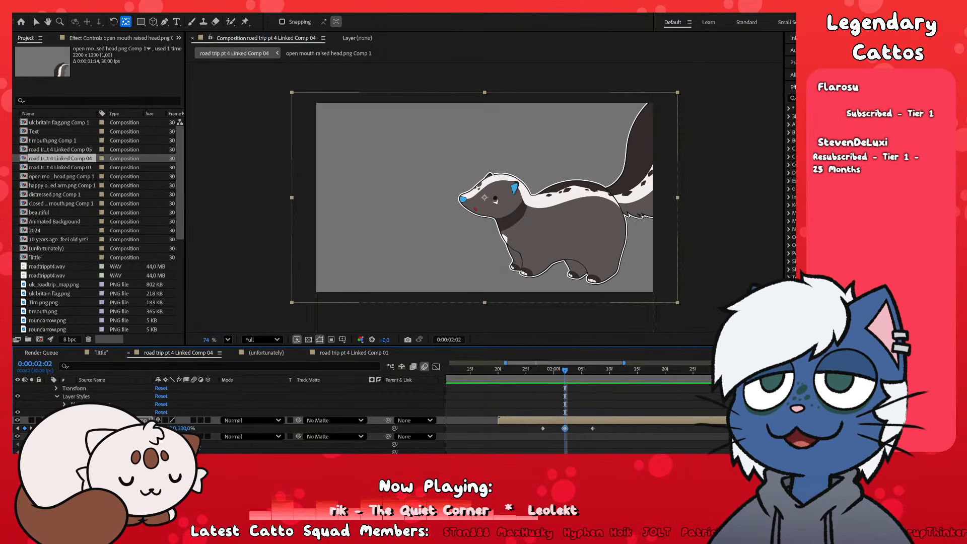
# - Move the layer's anchor point down to the skunk's feet, then widen the 0:00:02:02 Scale keyframe and set its height to 93%
pyautogui.moveTo(184, 429); pyautogui.dragTo(183, 429)
pyautogui.hotkey('ctrl', 'z')
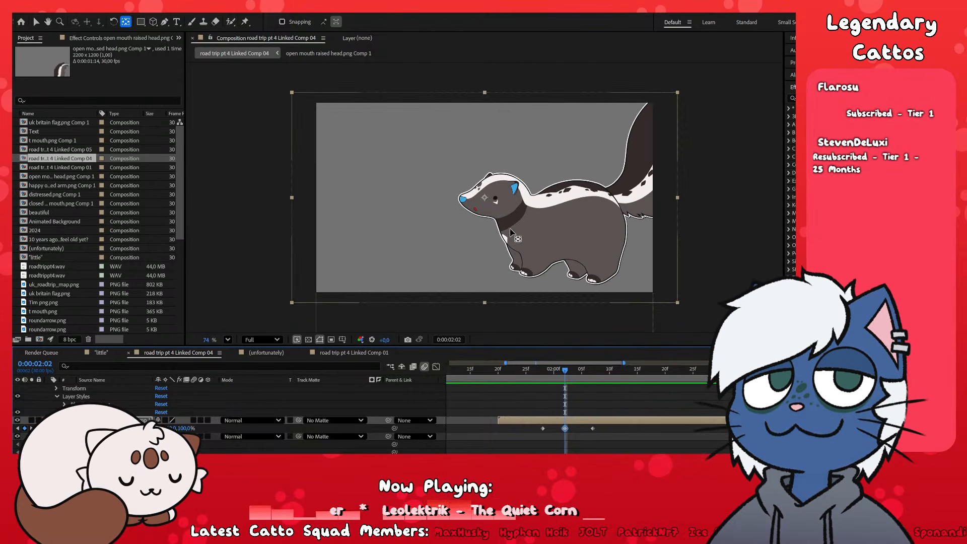
pyautogui.moveTo(486, 200); pyautogui.dragTo(546, 275)
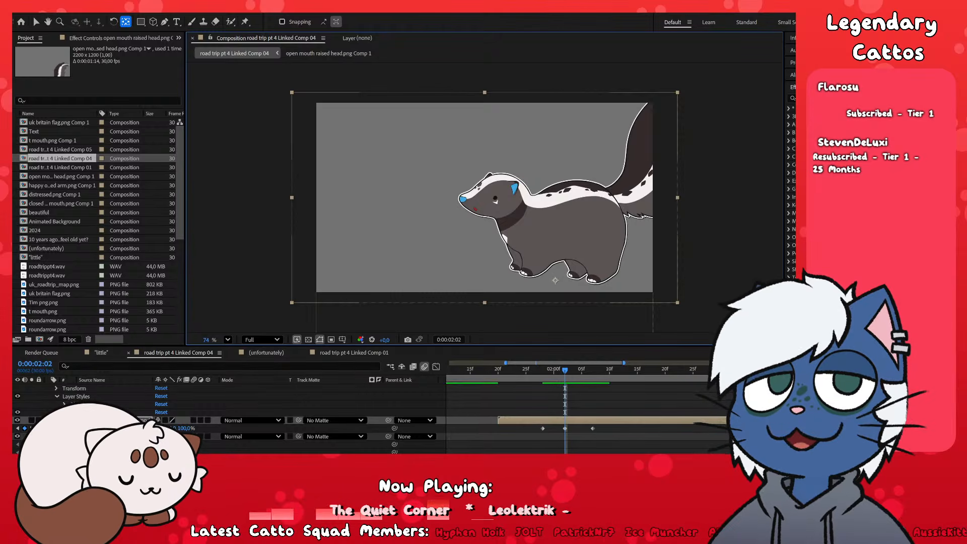
pyautogui.moveTo(172, 429); pyautogui.dragTo(183, 429)
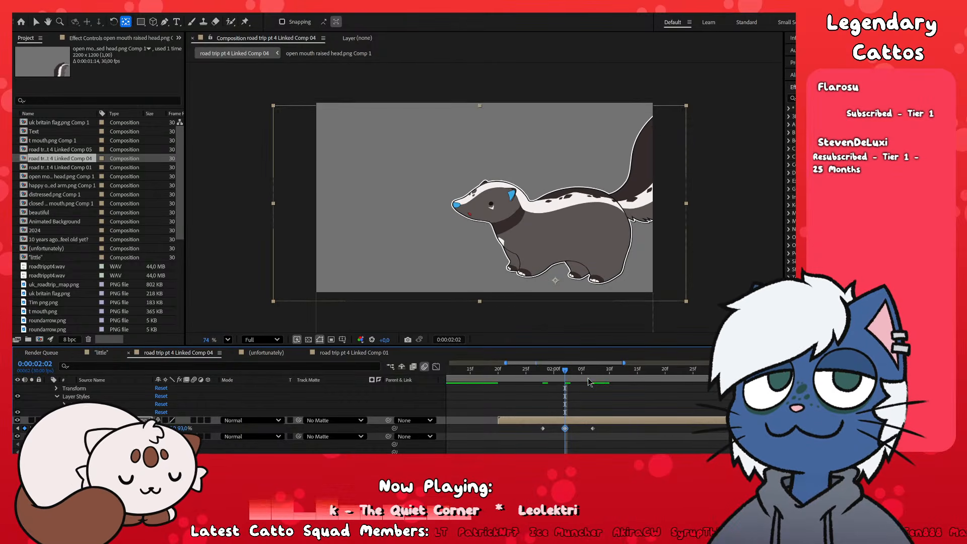
# - Stretch the skunk at 0:00:01:28 by narrowing the Scale keyframe's width and setting its height to 106%
pyautogui.moveTo(571, 374); pyautogui.dragTo(542, 377)
pyautogui.click(542, 429)
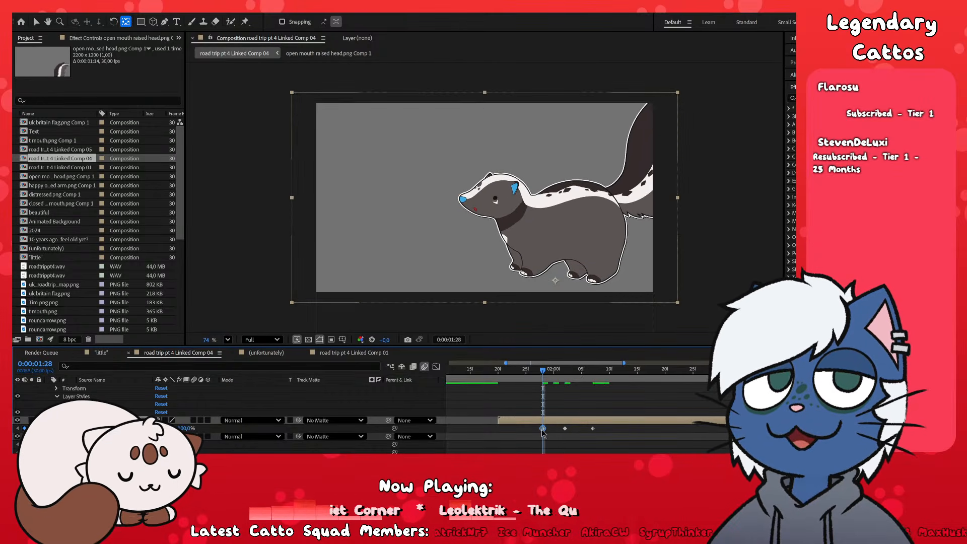
pyautogui.moveTo(171, 429); pyautogui.dragTo(180, 429)
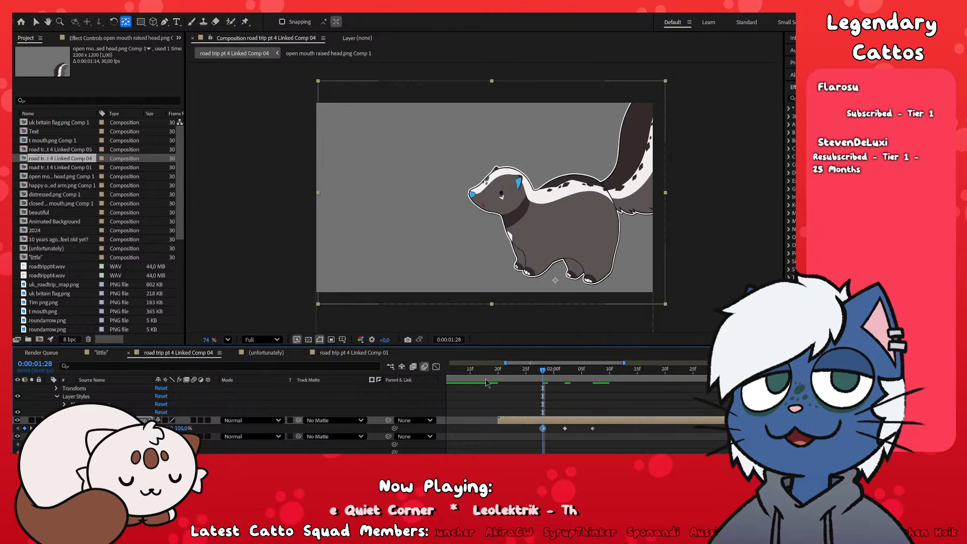
# - Copy the 100% Scale keyframe from 0:00:02:07 to the layer's start at 0:00:01:20
pyautogui.moveTo(537, 371); pyautogui.dragTo(498, 379)
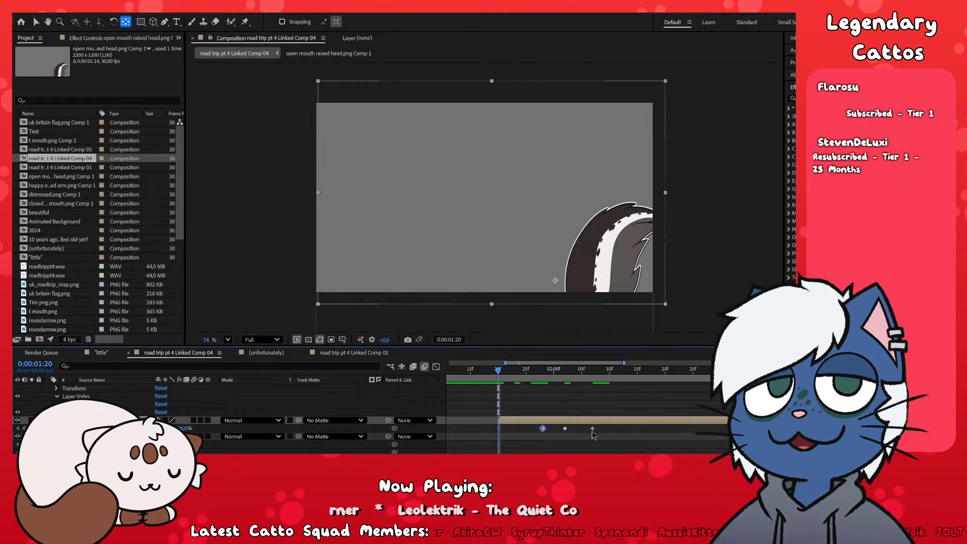
pyautogui.hotkey('ctrl', 'c')
pyautogui.hotkey('ctrl', 'v')
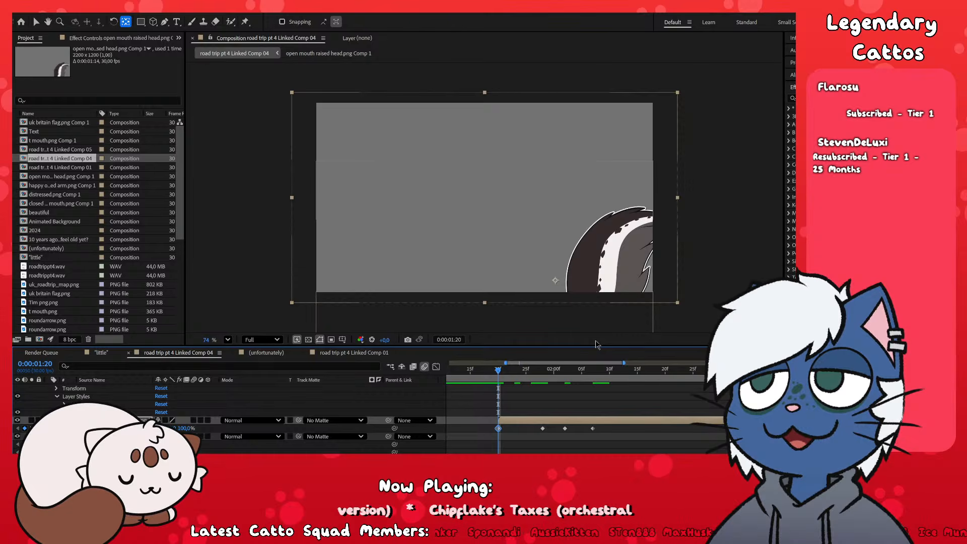
# - Apply Easy Ease to all four Scale keyframes of the open mouth raised head.png Comp 1 layer and play back the motion
pyautogui.moveTo(490, 426); pyautogui.dragTo(620, 431)
pyautogui.press('F9')
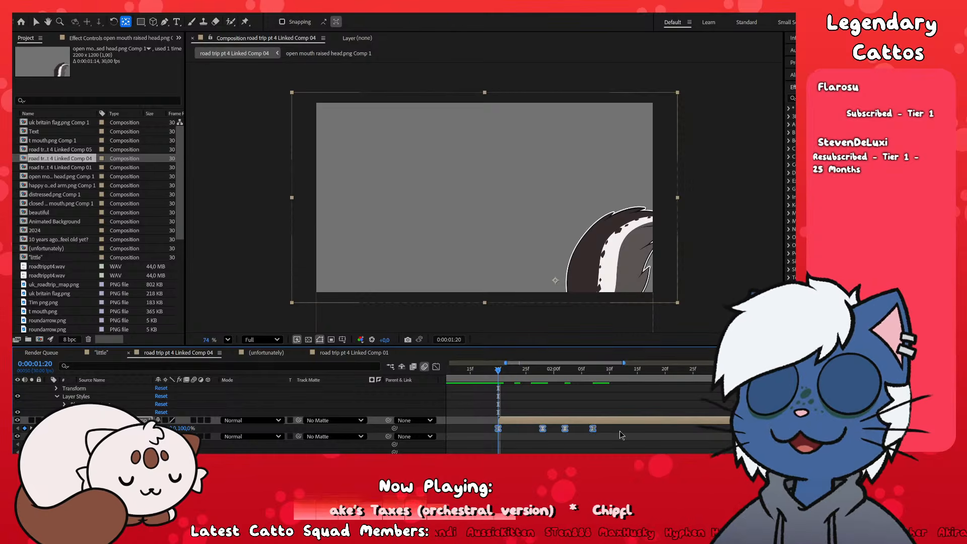
pyautogui.click(620, 431)
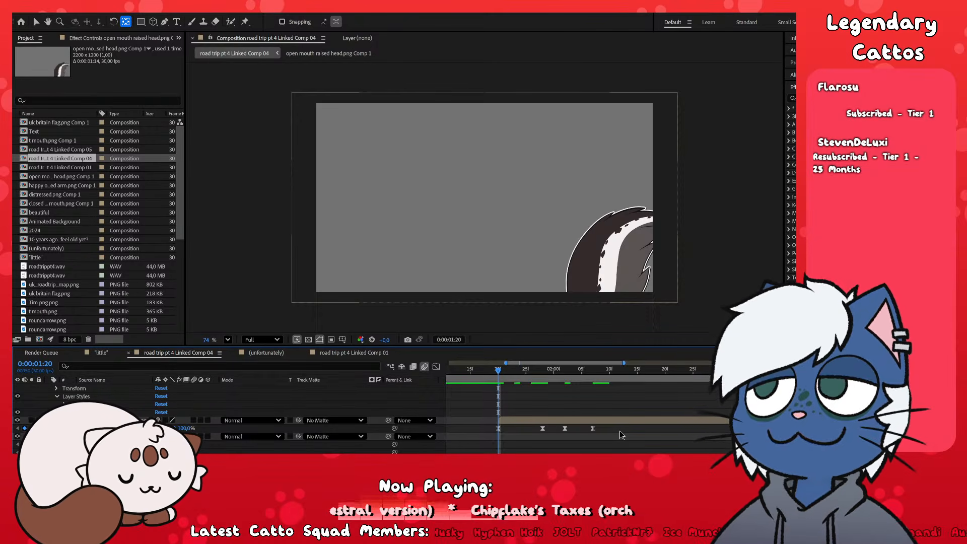
pyautogui.press('space')
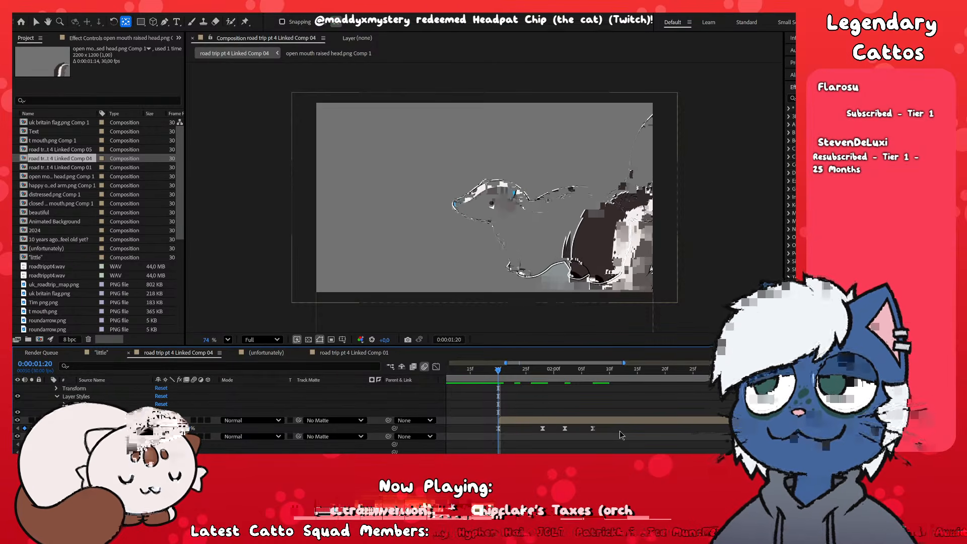
pyautogui.click(484, 373)
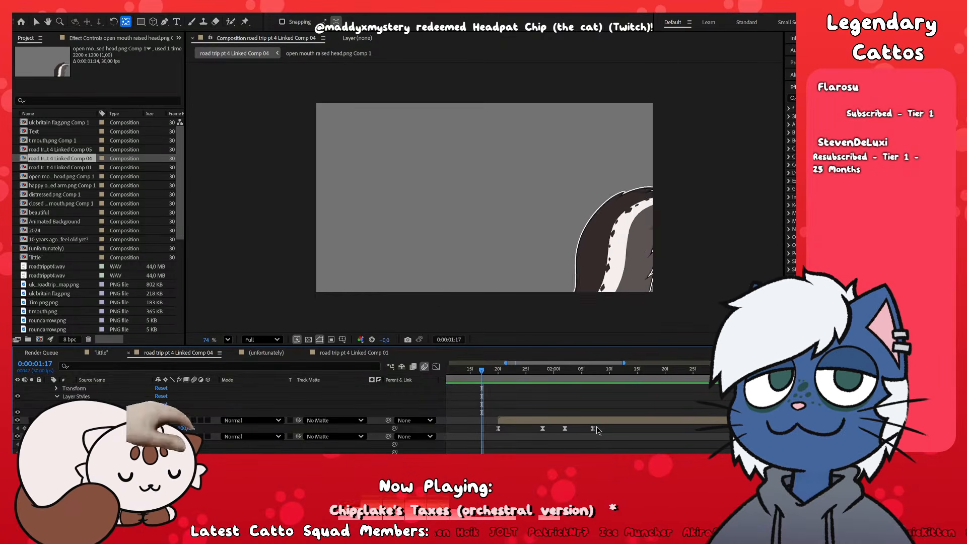
pyautogui.click(559, 377)
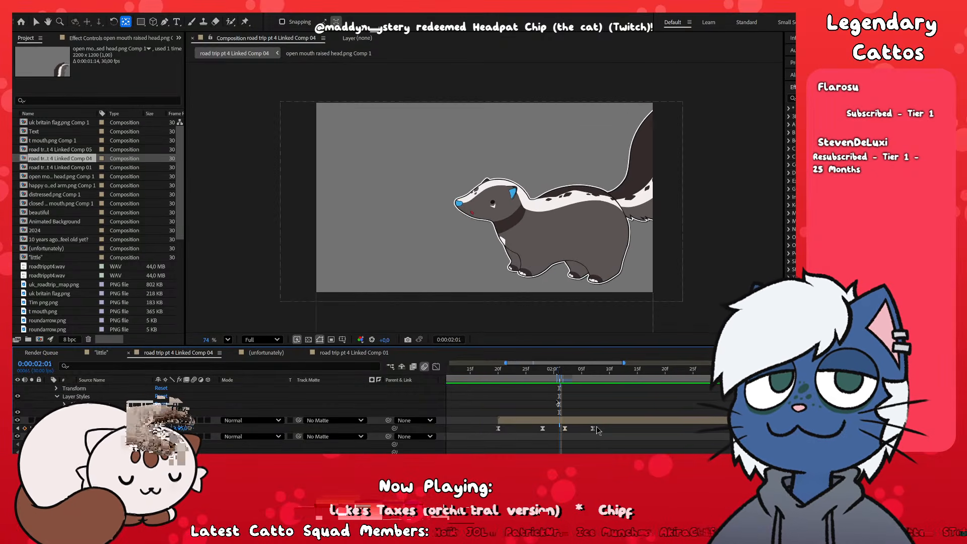
# - Move the squash keyframe to 0:00:02:01 and the final 100% Scale keyframe to 0:00:02:05, and play back the animation
pyautogui.moveTo(565, 429); pyautogui.dragTo(559, 429)
pyautogui.click(593, 430)
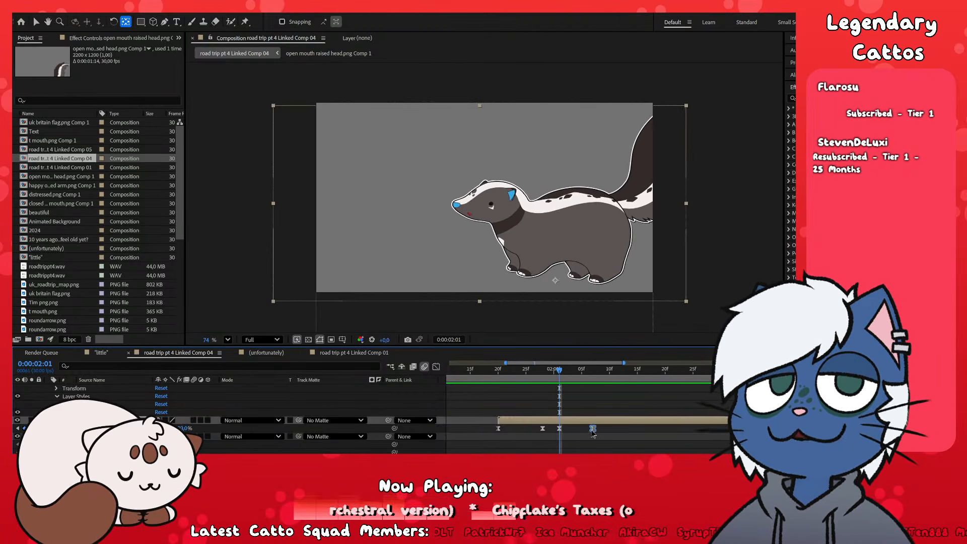
pyautogui.click(498, 369)
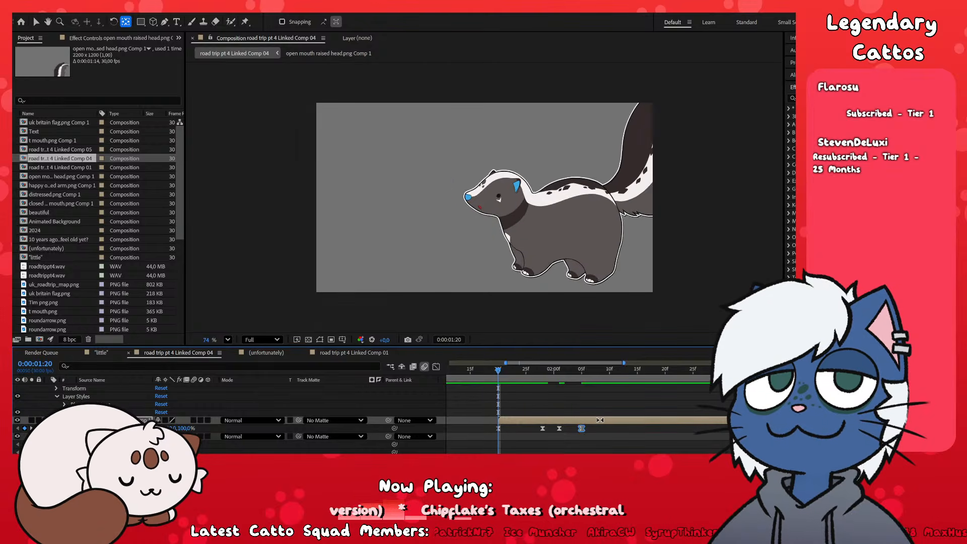
pyautogui.click(493, 375)
pyautogui.press('space')
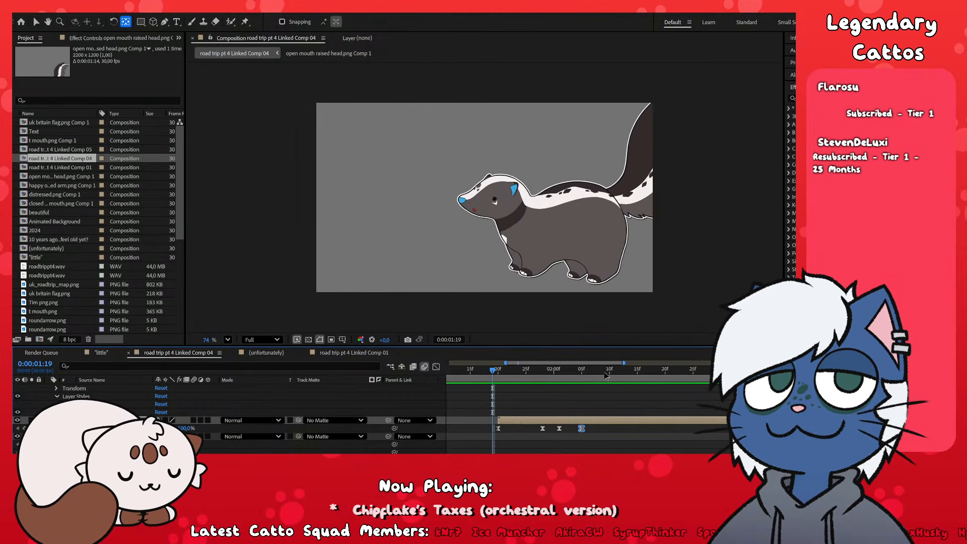
# - Try moving the last three Scale keyframes of the open mouth raised head layer two frames earlier and play back the motion
pyautogui.click(470, 374)
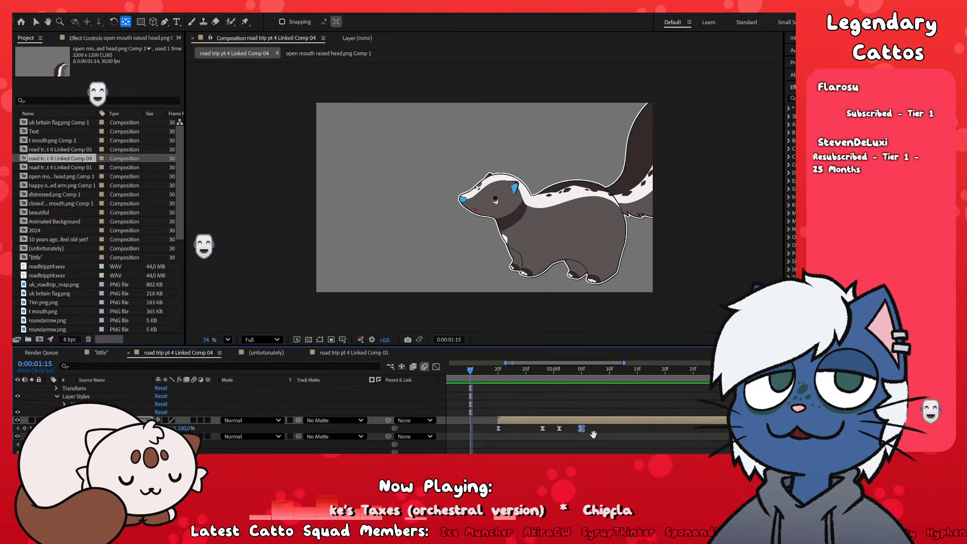
pyautogui.click(536, 433)
pyautogui.moveTo(536, 433); pyautogui.dragTo(570, 432)
pyautogui.click(603, 446)
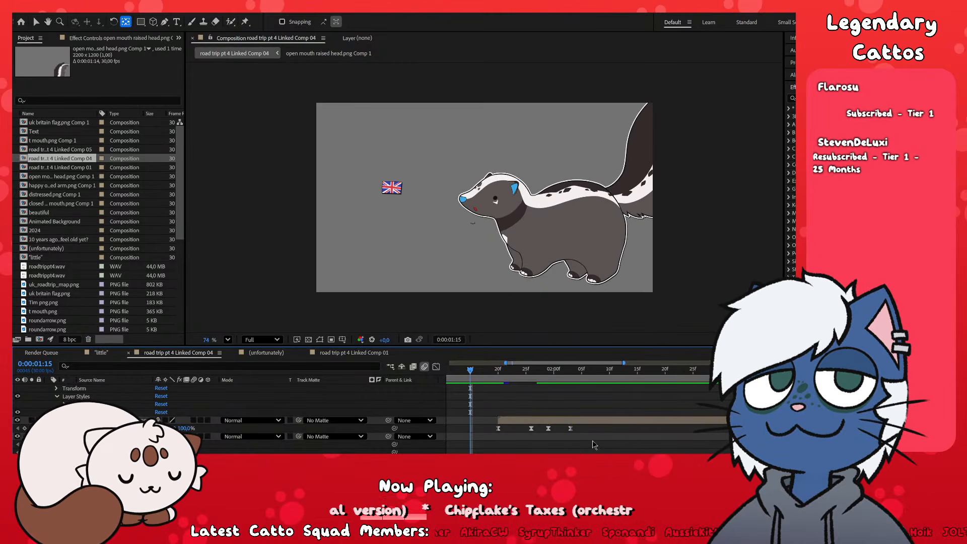
pyautogui.press('space')
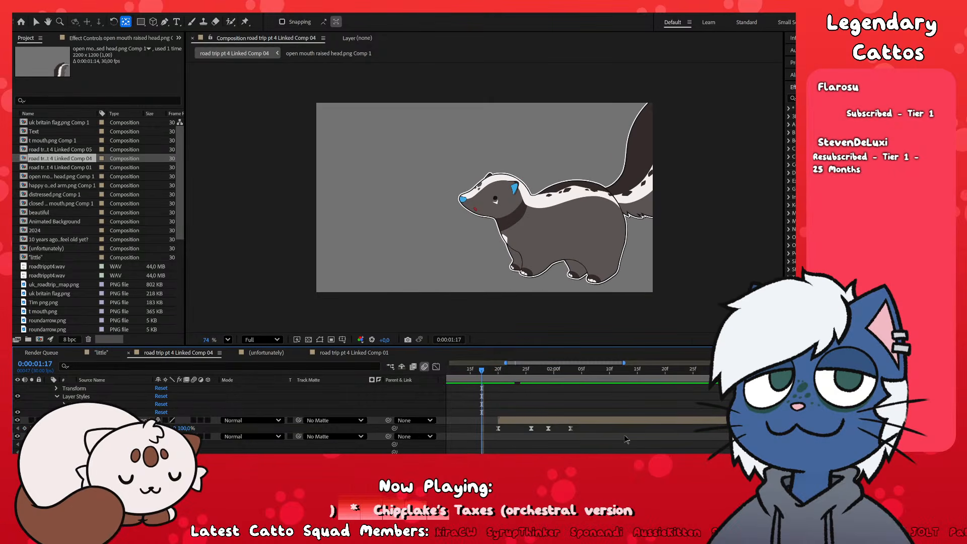
pyautogui.hotkey('ctrl', 'z')
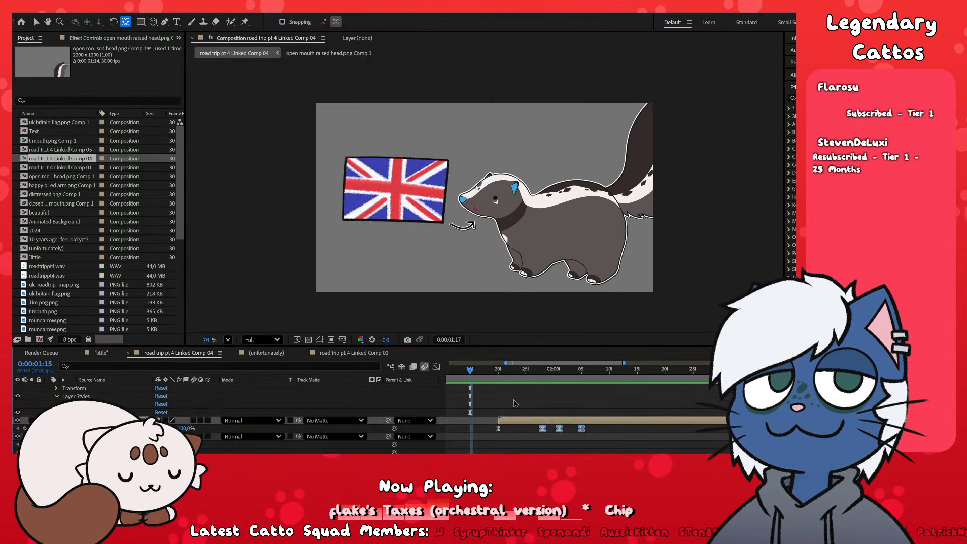
# - Try the final Scale keyframe of the open mouth raised head layer at 0:00:02:03 and play back the motion
pyautogui.click(581, 437)
pyautogui.moveTo(581, 429); pyautogui.dragTo(570, 429)
pyautogui.click(590, 436)
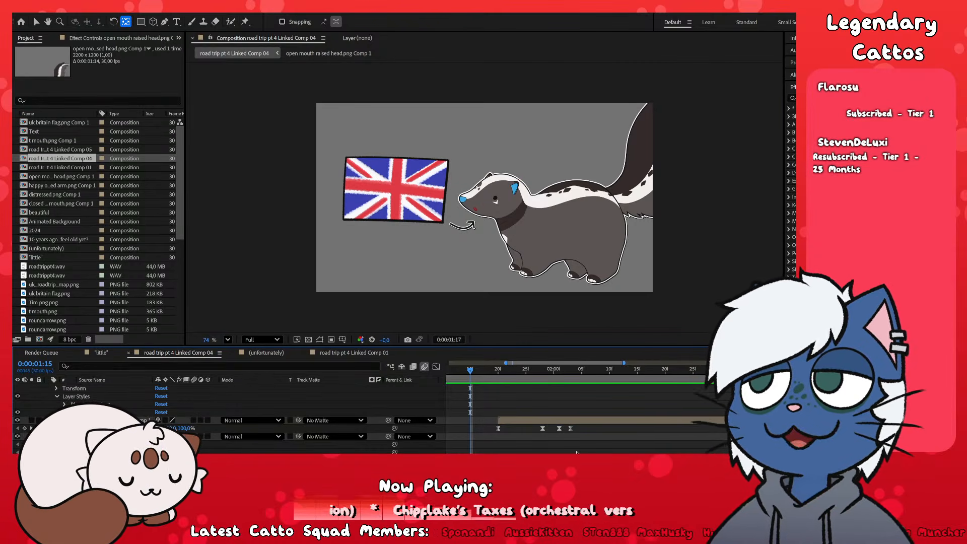
pyautogui.moveTo(471, 371); pyautogui.dragTo(475, 372)
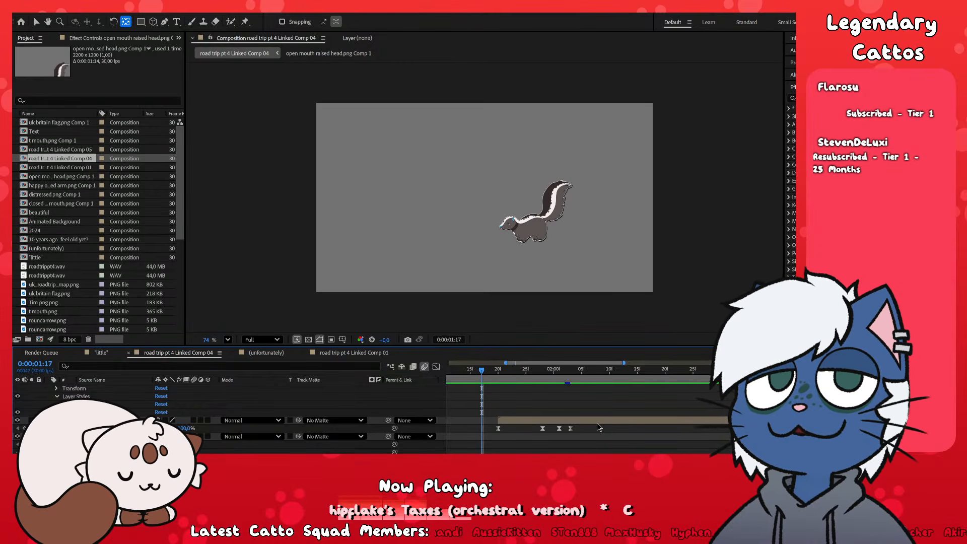
pyautogui.press('space')
pyautogui.press('space')
pyautogui.press('space')
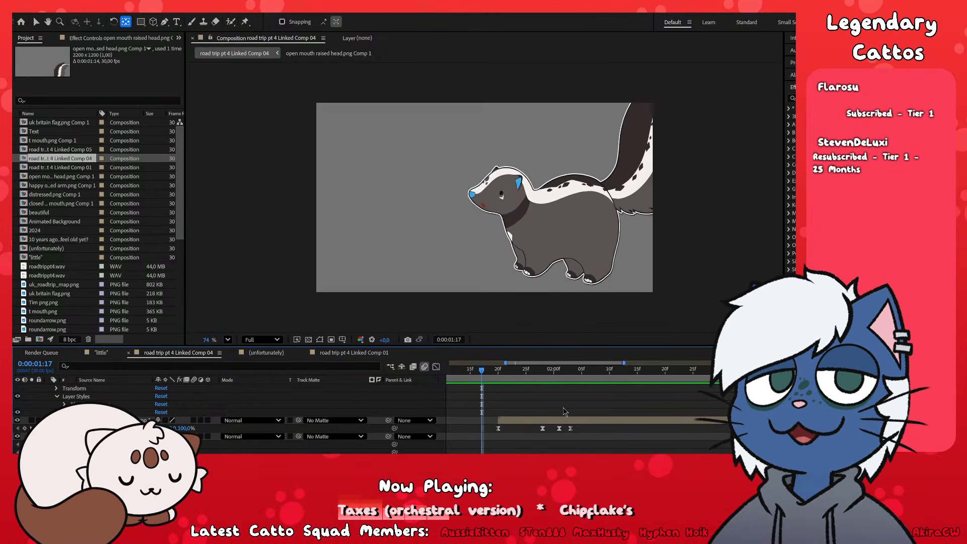
# - Move the final Scale keyframe of the open mouth raised head layer to 0:00:02:04 and play back the motion
pyautogui.moveTo(519, 372); pyautogui.dragTo(576, 429)
pyautogui.click(603, 444)
pyautogui.moveTo(561, 372); pyautogui.dragTo(465, 387)
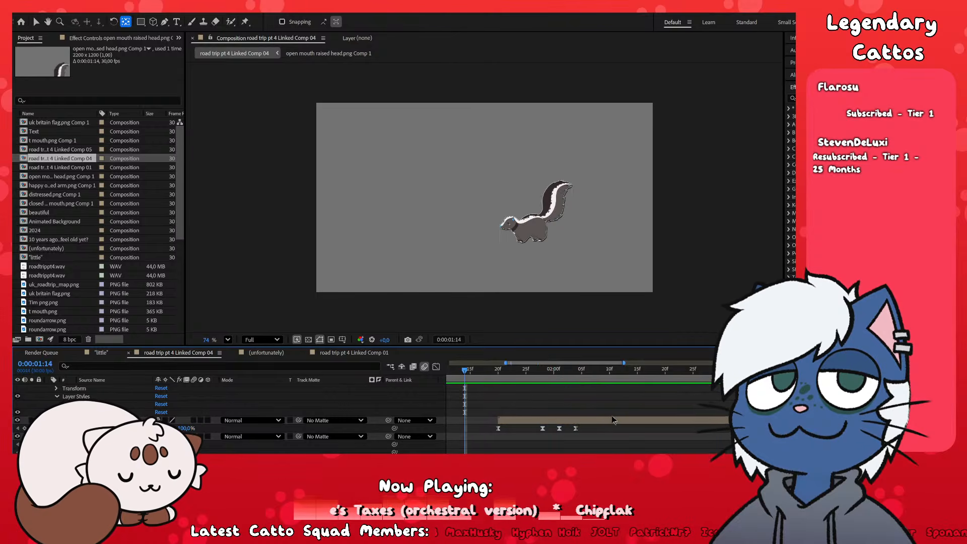
pyautogui.press('space')
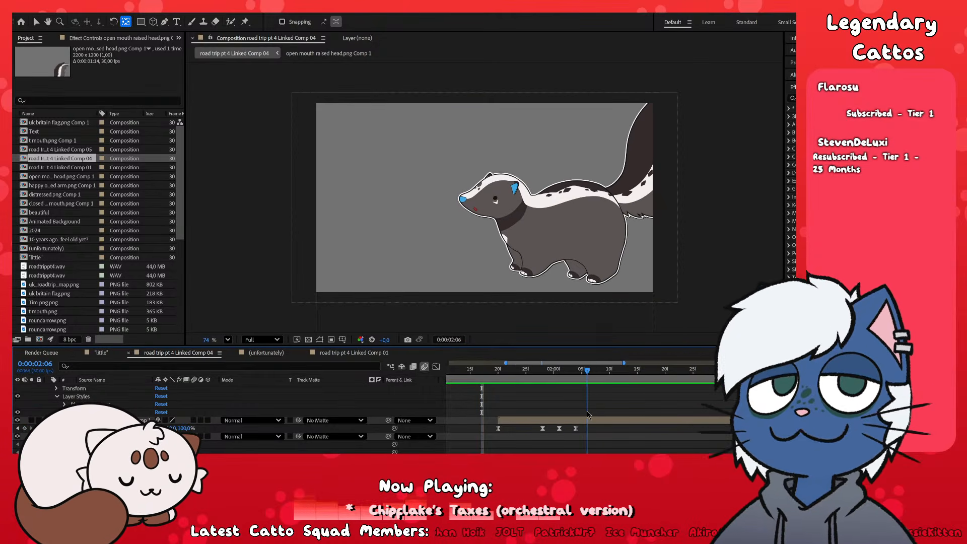
pyautogui.press('space')
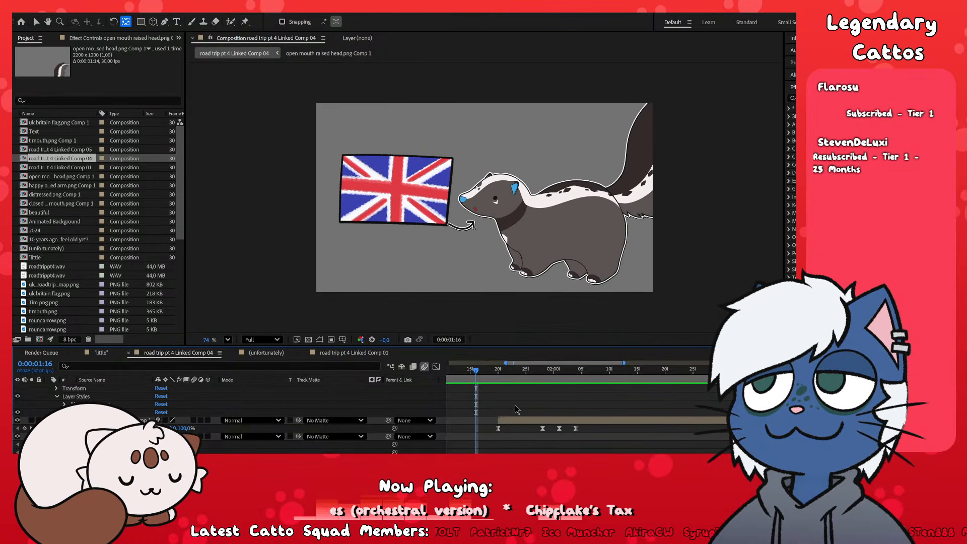
pyautogui.click(480, 374)
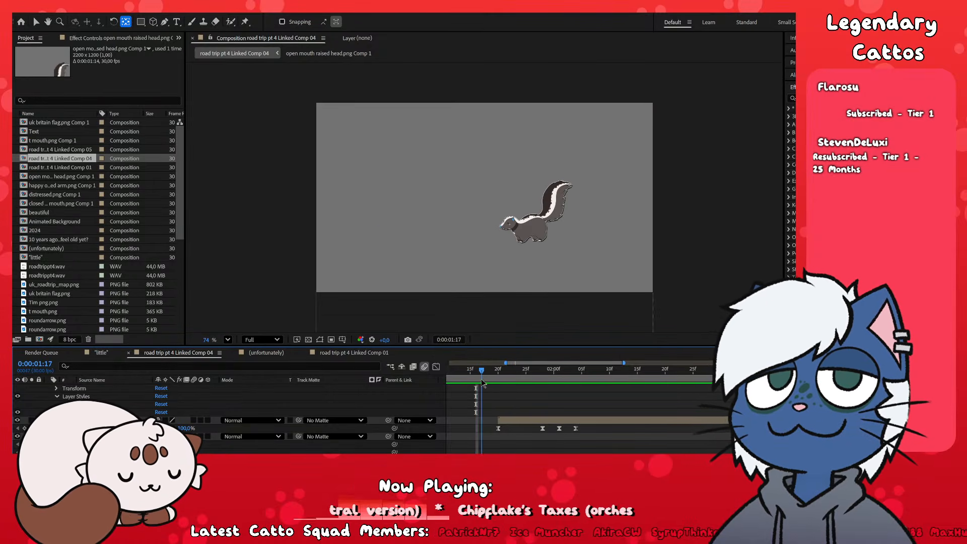
pyautogui.moveTo(483, 372); pyautogui.dragTo(605, 394)
pyautogui.press('space')
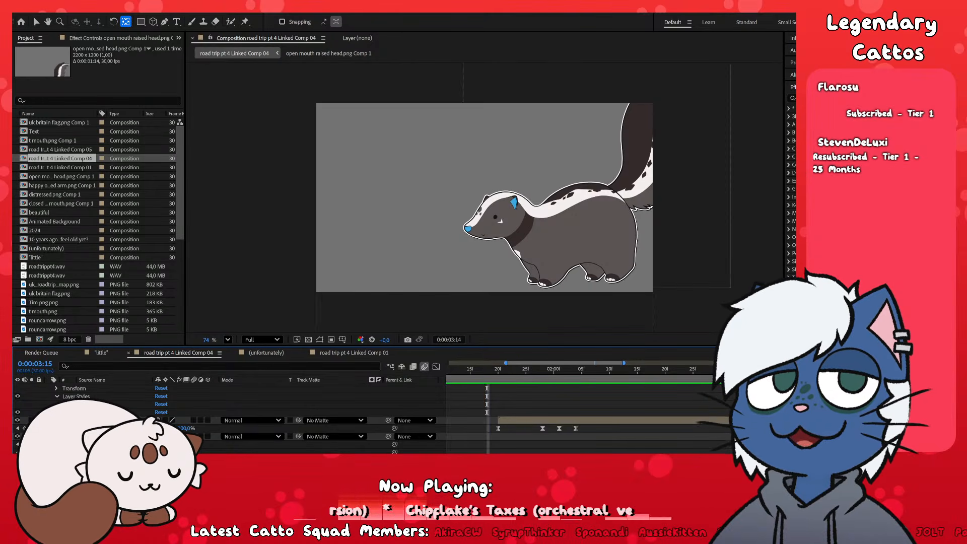
# - Review the skunk poses after 0:00:03:15 up to 0:00:05:23 and locate the neutral smile.png layer's keyframes
pyautogui.click(805, 370)
pyautogui.scroll(-4, 613, 443)
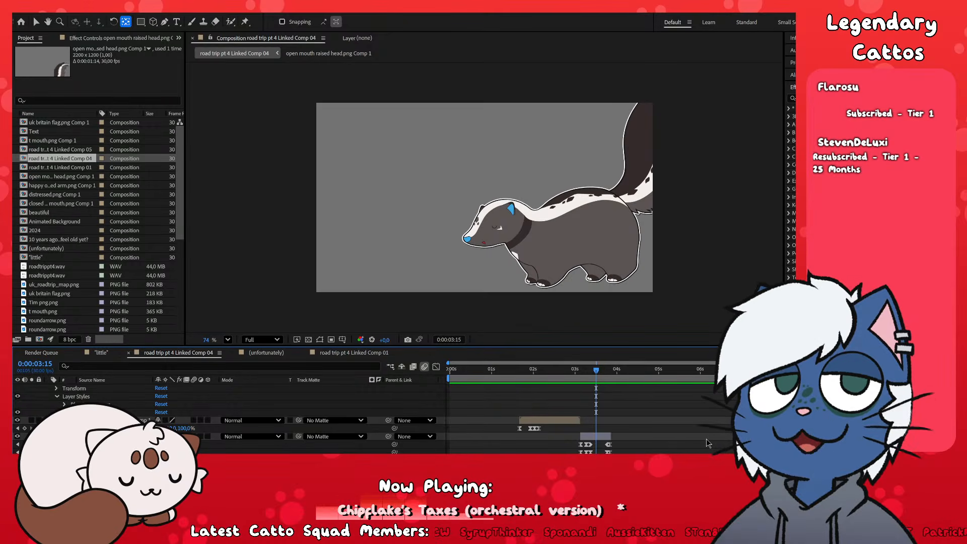
pyautogui.press('space')
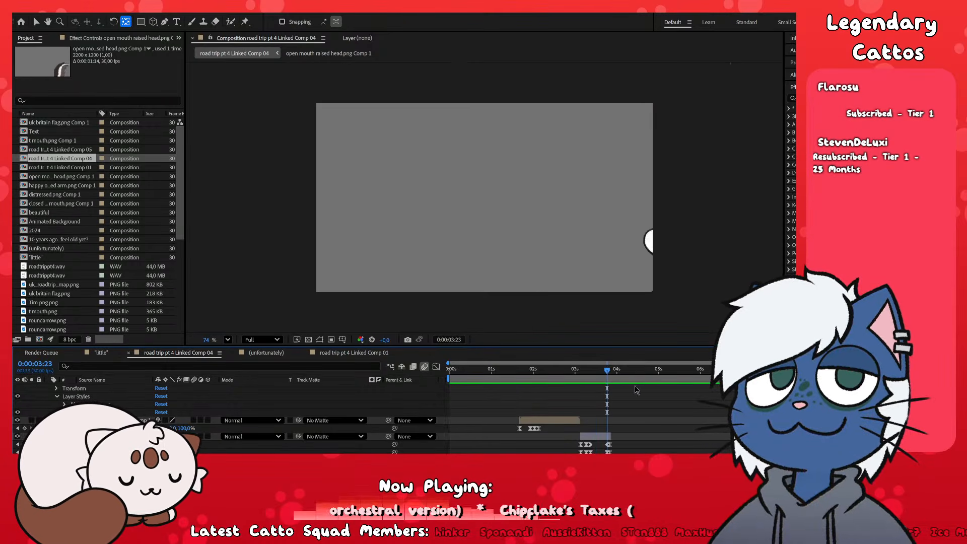
pyautogui.moveTo(478, 417); pyautogui.dragTo(691, 421)
pyautogui.scroll(-5, 705, 420)
pyautogui.scroll(4, 640, 428)
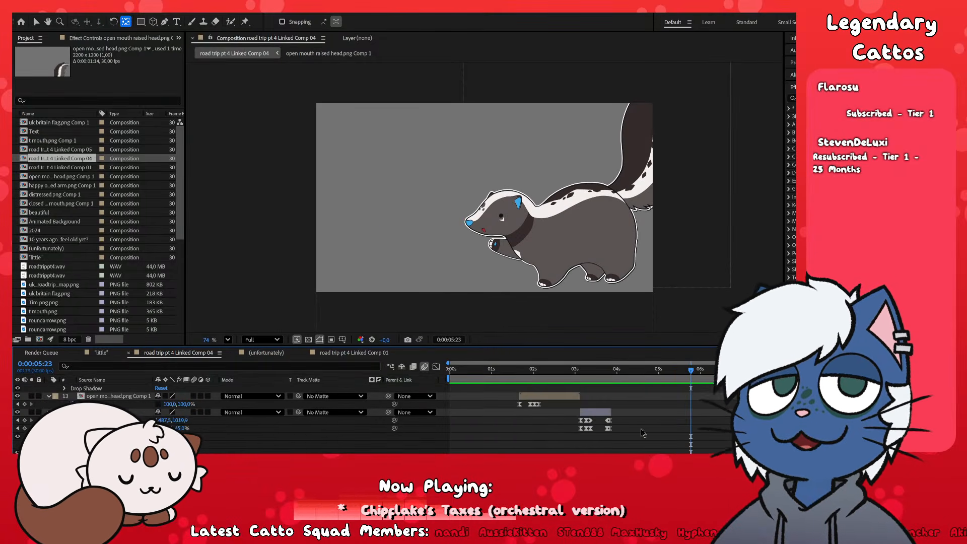
pyautogui.scroll(-2, 641, 428)
pyautogui.scroll(4, 642, 421)
pyautogui.scroll(-2, 599, 406)
pyautogui.scroll(2, 599, 408)
pyautogui.scroll(1, 600, 404)
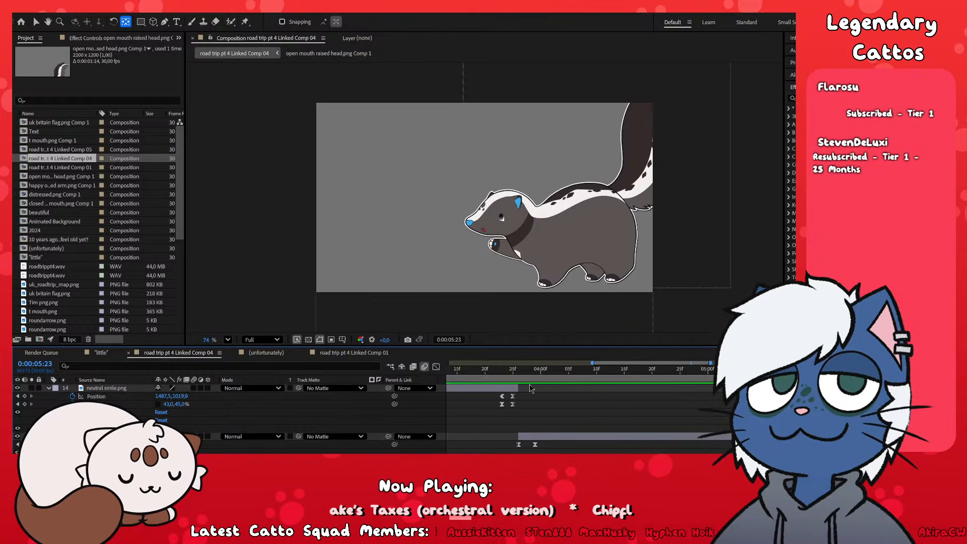
pyautogui.moveTo(491, 374); pyautogui.dragTo(711, 400)
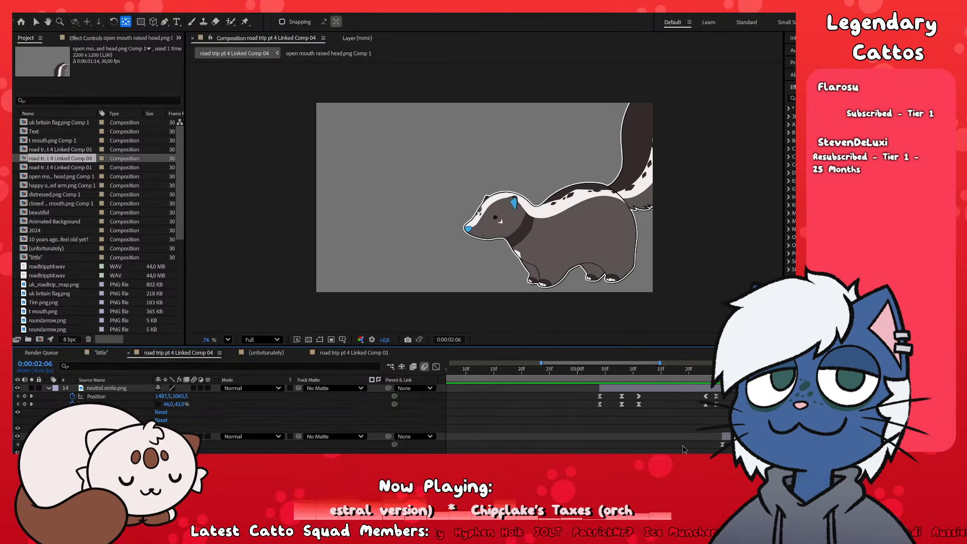
# - Examine the neutral smile.png layer's Position and Scale motion between 0:00:03:03 and 0:00:04:10 by scrubbing and playing it back
pyautogui.scroll(-2, 683, 445)
pyautogui.moveTo(682, 446); pyautogui.dragTo(675, 446)
pyautogui.scroll(-1, 675, 445)
pyautogui.scroll(2, 674, 445)
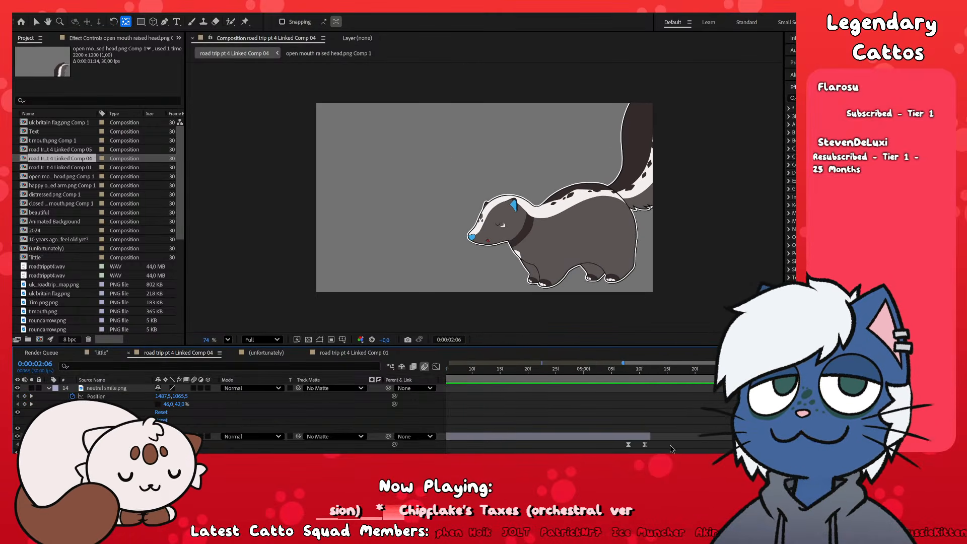
pyautogui.scroll(-1, 670, 445)
pyautogui.click(500, 372)
pyautogui.moveTo(504, 374); pyautogui.dragTo(533, 375)
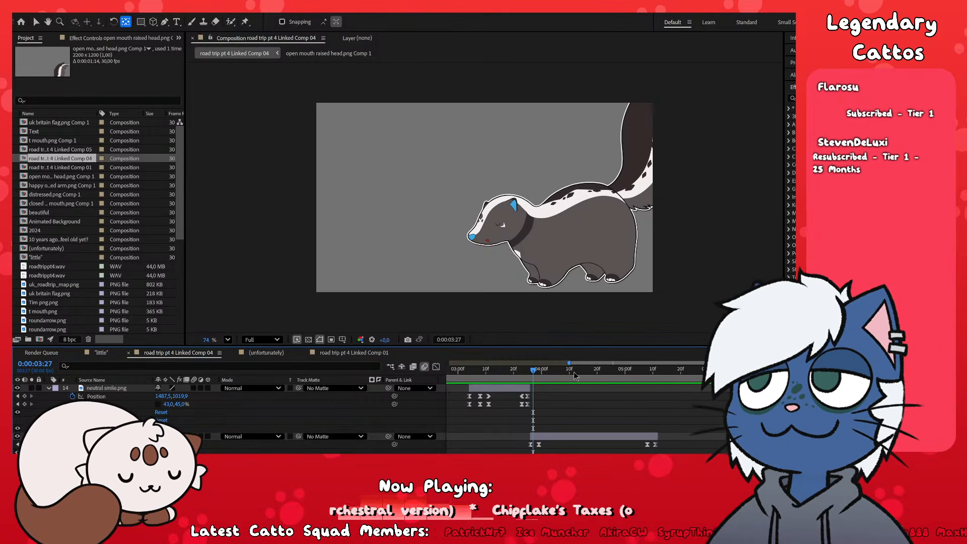
pyautogui.moveTo(526, 370); pyautogui.dragTo(511, 376)
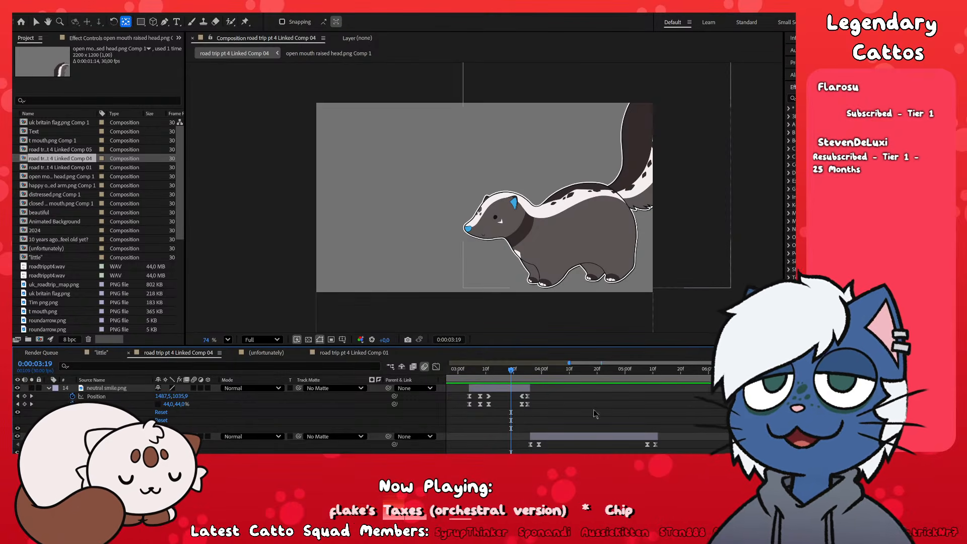
pyautogui.moveTo(520, 387); pyautogui.dragTo(464, 382)
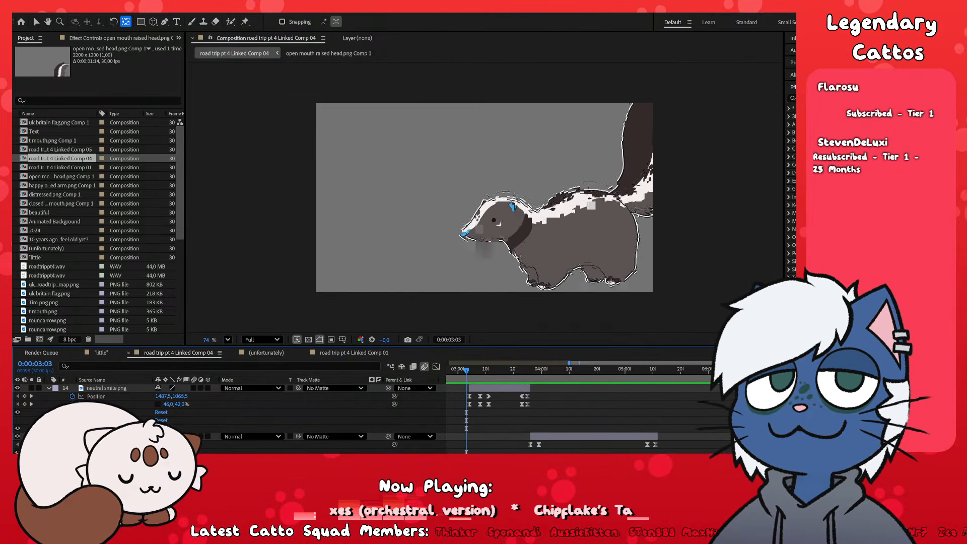
pyautogui.moveTo(522, 373); pyautogui.dragTo(573, 398)
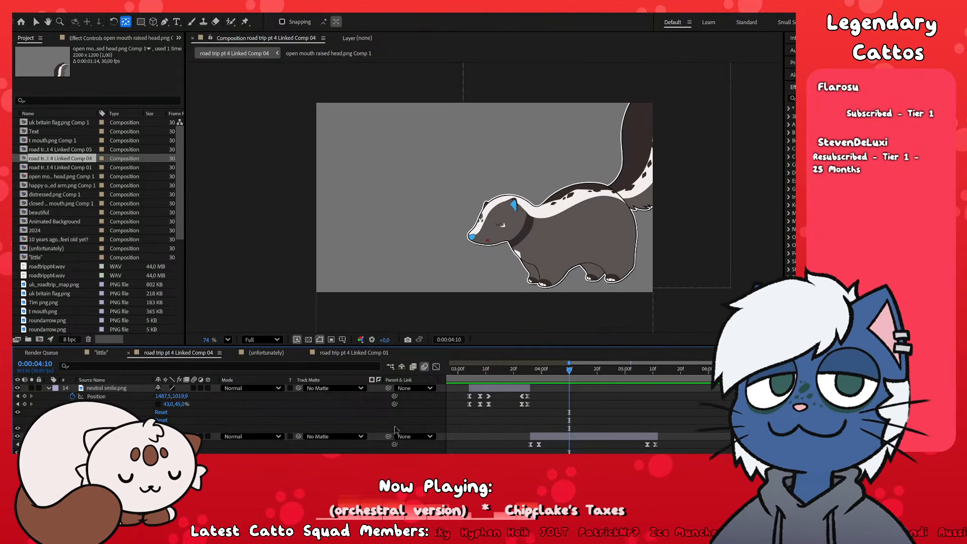
pyautogui.click(466, 371)
pyautogui.press('space')
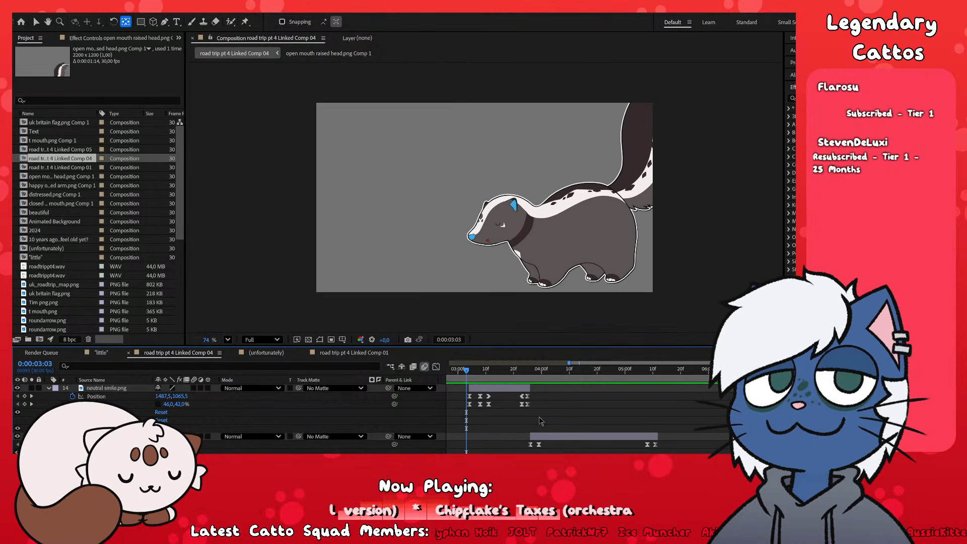
pyautogui.moveTo(516, 374); pyautogui.dragTo(466, 431)
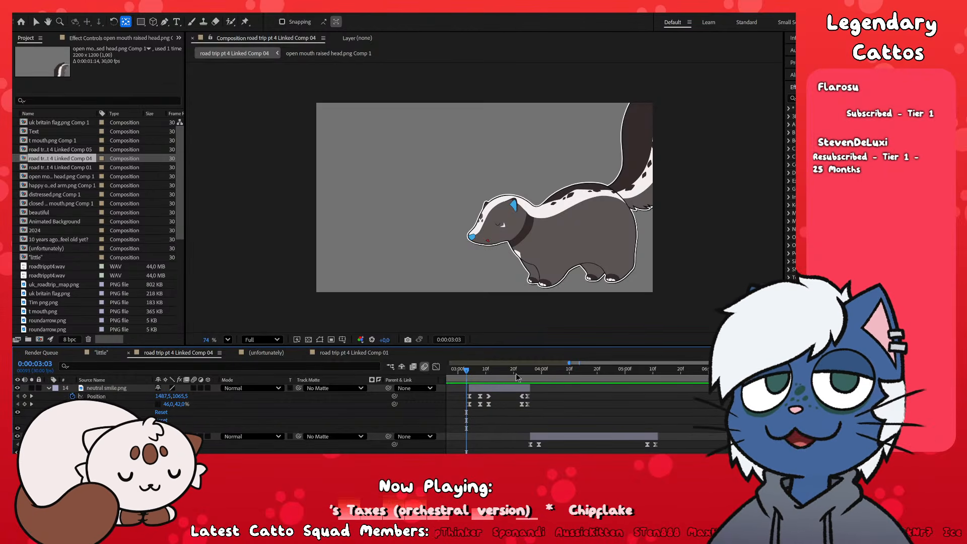
pyautogui.moveTo(515, 374); pyautogui.dragTo(542, 456)
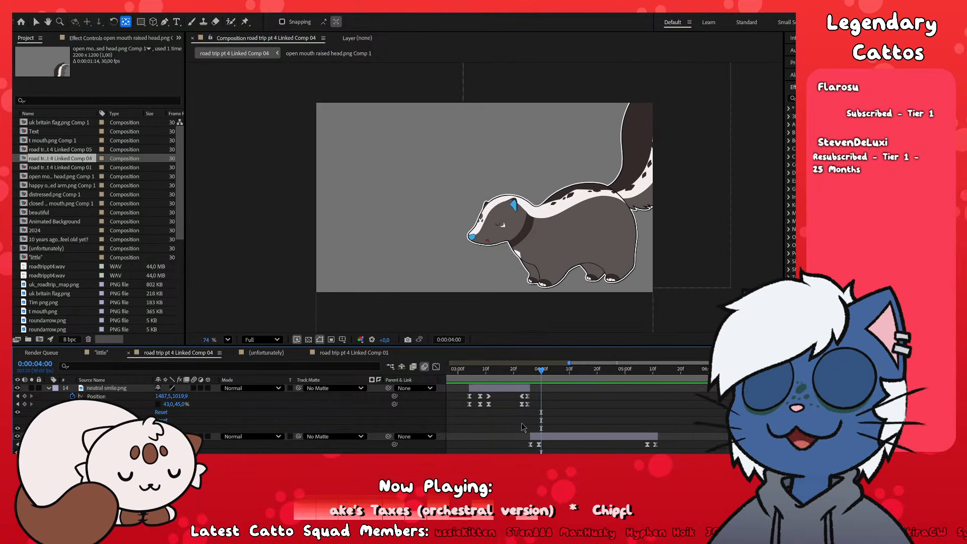
# - Inspect frame by frame the transition from neutral smile.png to the closed happy mouth pose around 0:00:03:26
pyautogui.scroll(5, 524, 423)
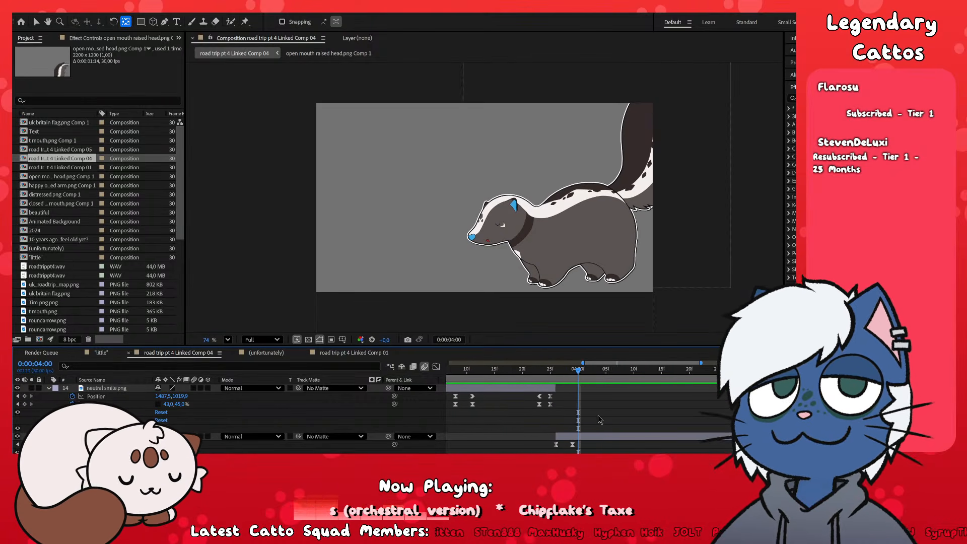
pyautogui.scroll(-1, 547, 419)
pyautogui.scroll(1, 548, 419)
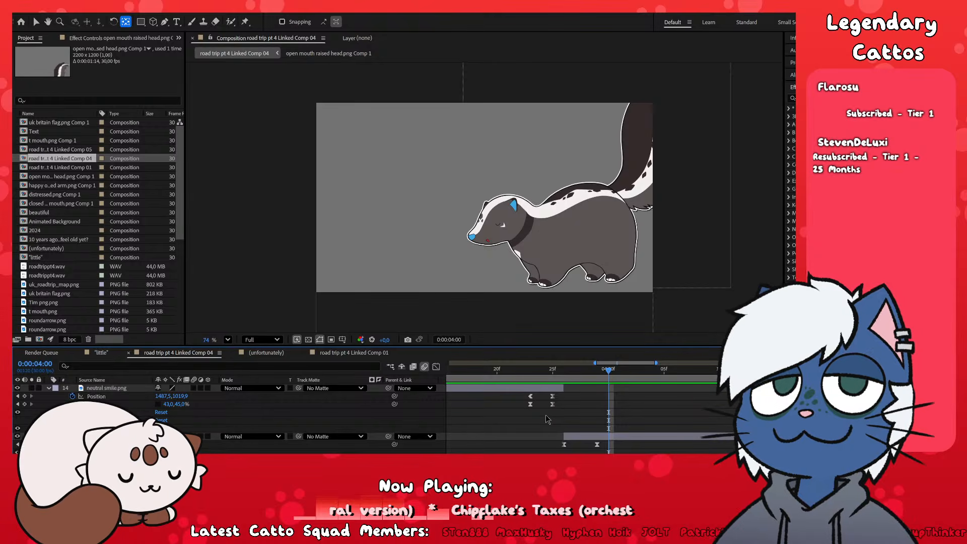
pyautogui.click(497, 377)
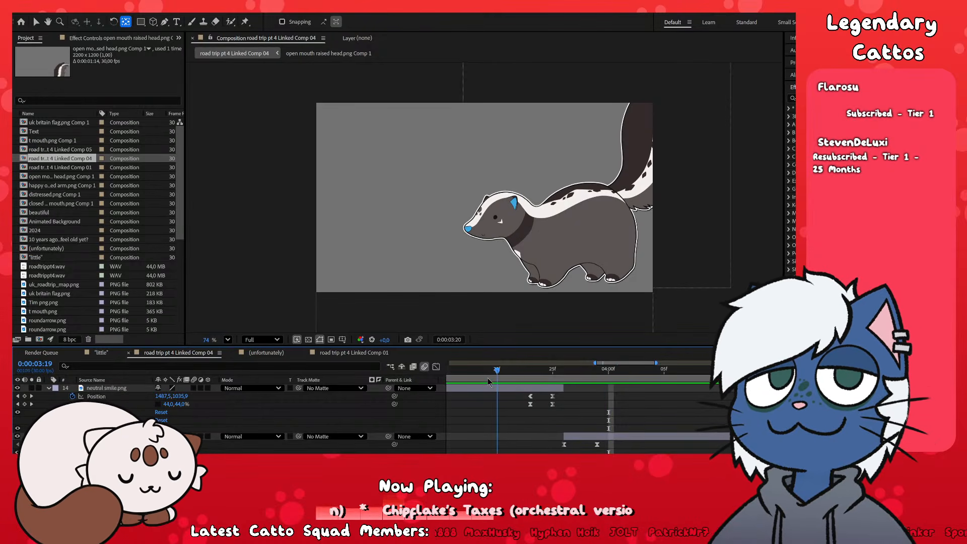
pyautogui.moveTo(575, 399); pyautogui.dragTo(607, 423)
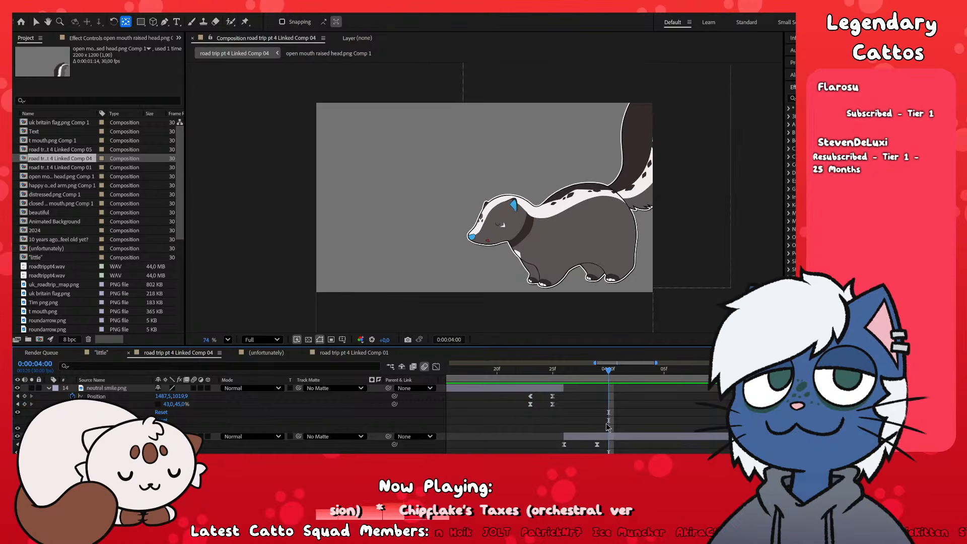
pyautogui.moveTo(641, 416); pyautogui.dragTo(561, 406)
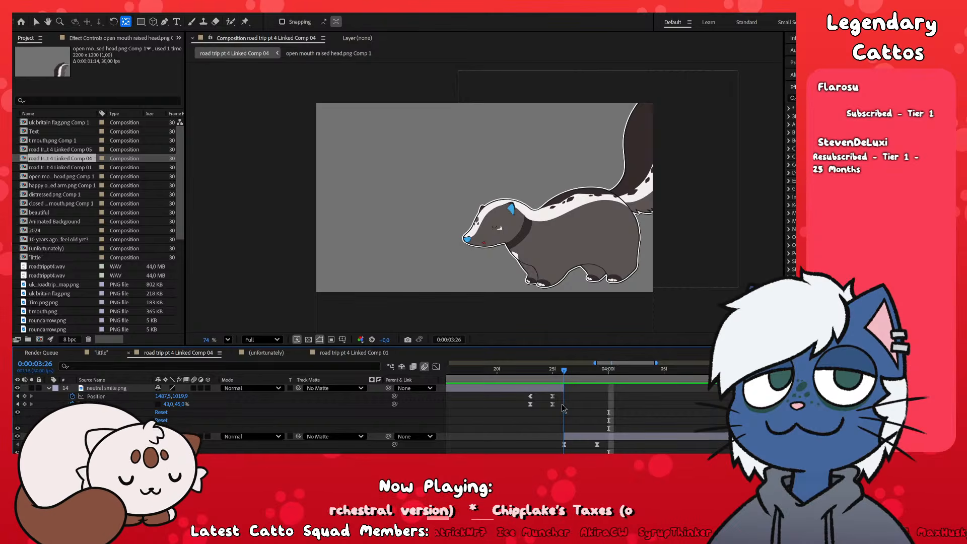
pyautogui.moveTo(564, 427); pyautogui.dragTo(517, 446)
pyautogui.press('-')
pyautogui.press('-')
pyautogui.click(481, 372)
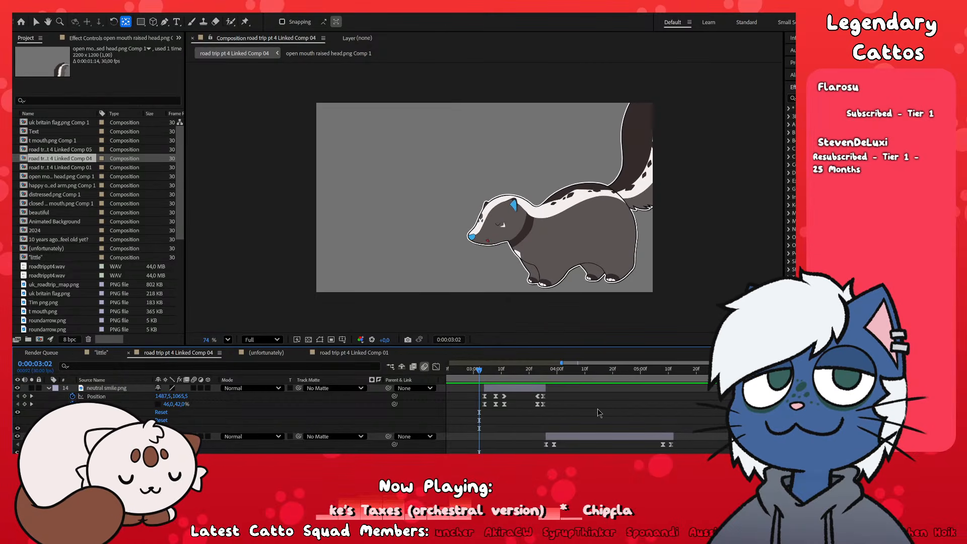
# - Examine the keyframes where the closed happy mouth pose changes to the happy open mouth raised arm layer, between 0:00:05:04 and 0:00:05:15
pyautogui.moveTo(520, 371); pyautogui.dragTo(682, 423)
pyautogui.press('-')
pyautogui.scroll(-1, 711, 425)
pyautogui.scroll(2, 724, 423)
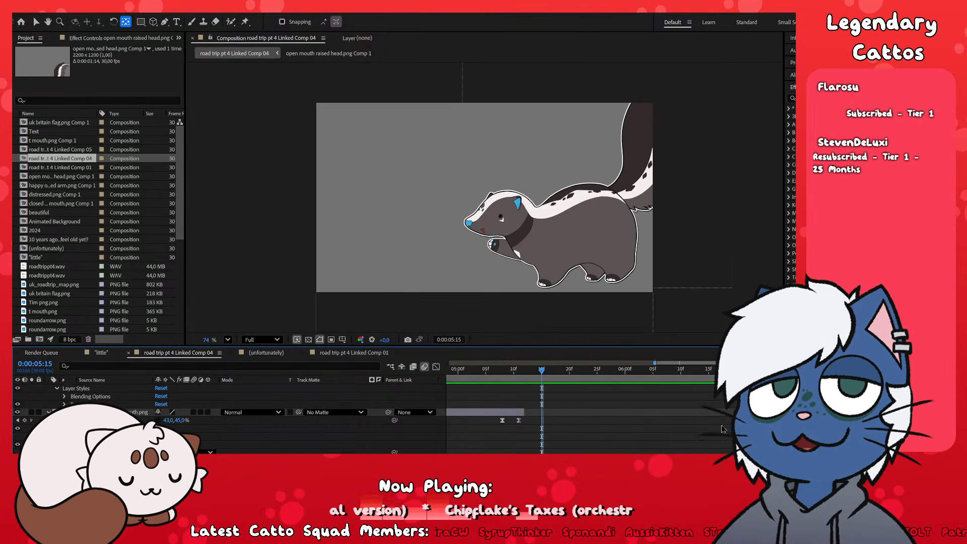
pyautogui.scroll(-9, 724, 422)
pyautogui.scroll(-5, 721, 422)
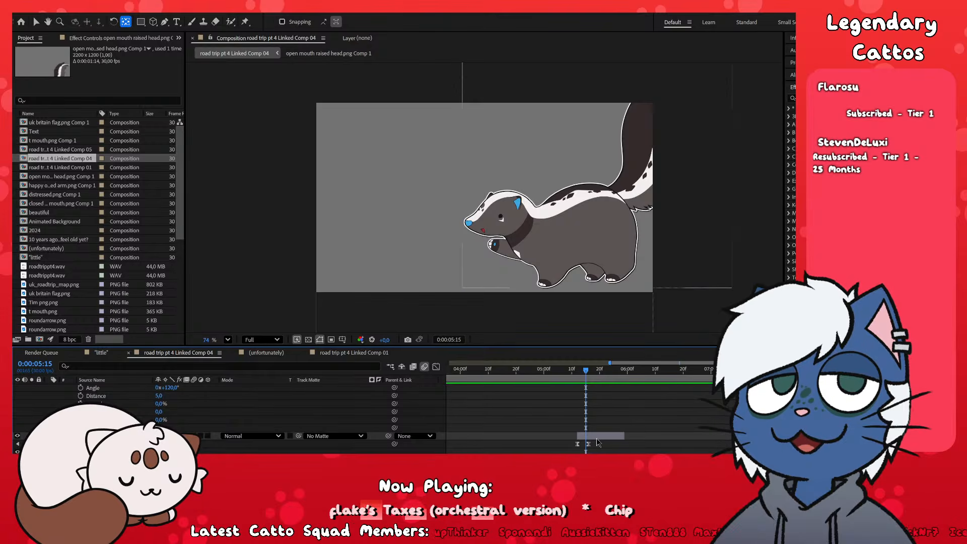
pyautogui.click(620, 436)
pyautogui.scroll(-4, 633, 435)
pyautogui.scroll(2, 627, 437)
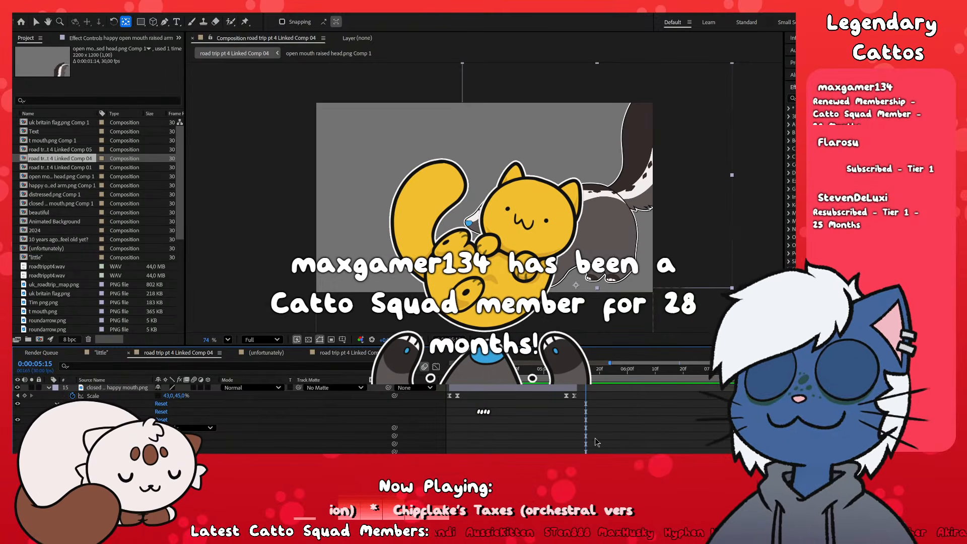
pyautogui.click(555, 370)
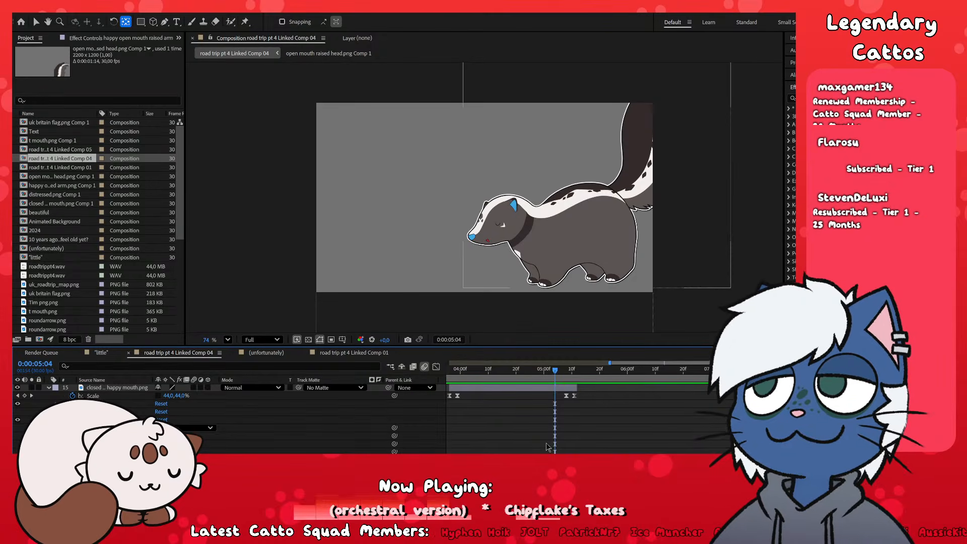
# - Examine the closed happy mouth layer's Scale keyframes and squash between 0:00:05:04 and 0:00:05:11 by scrubbing and playing back
pyautogui.scroll(2, 472, 448)
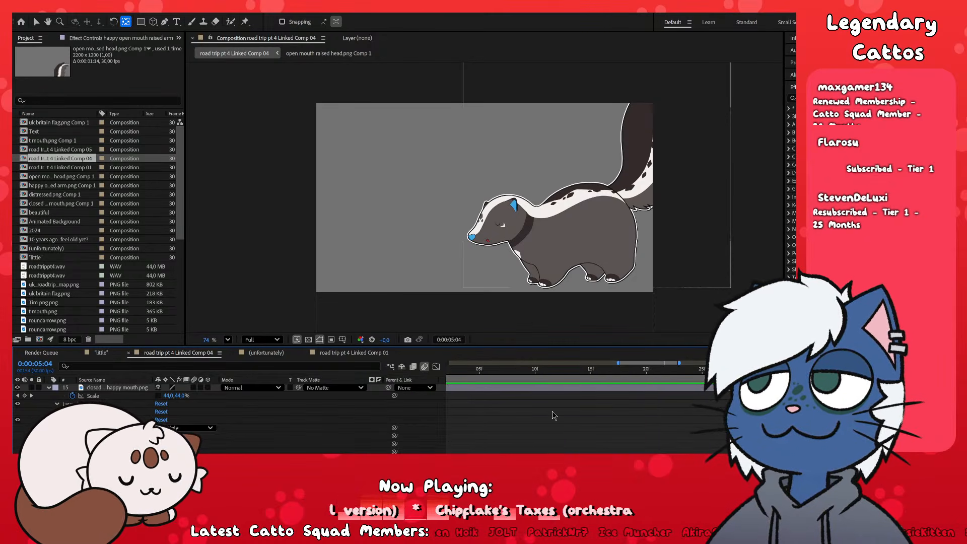
pyautogui.scroll(-3, 551, 432)
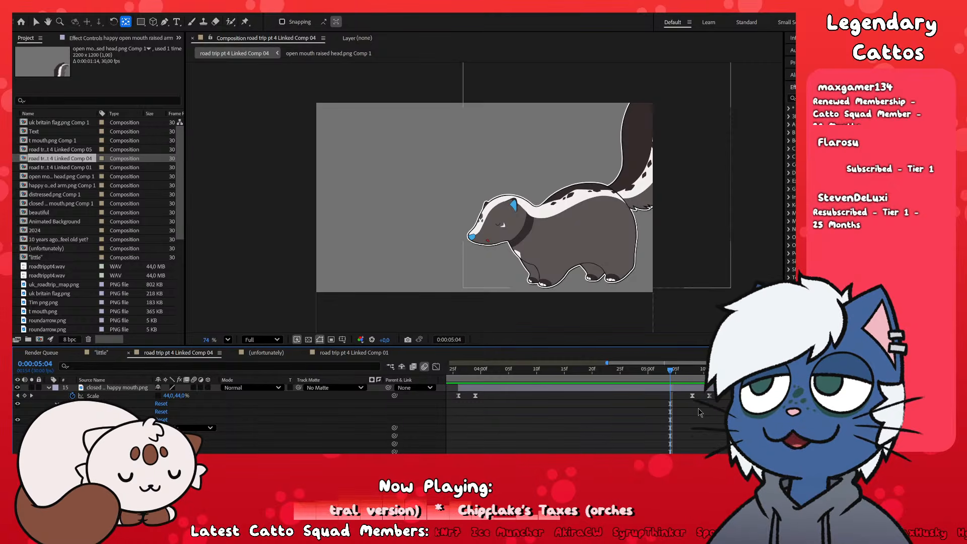
pyautogui.scroll(2, 699, 409)
pyautogui.click(671, 373)
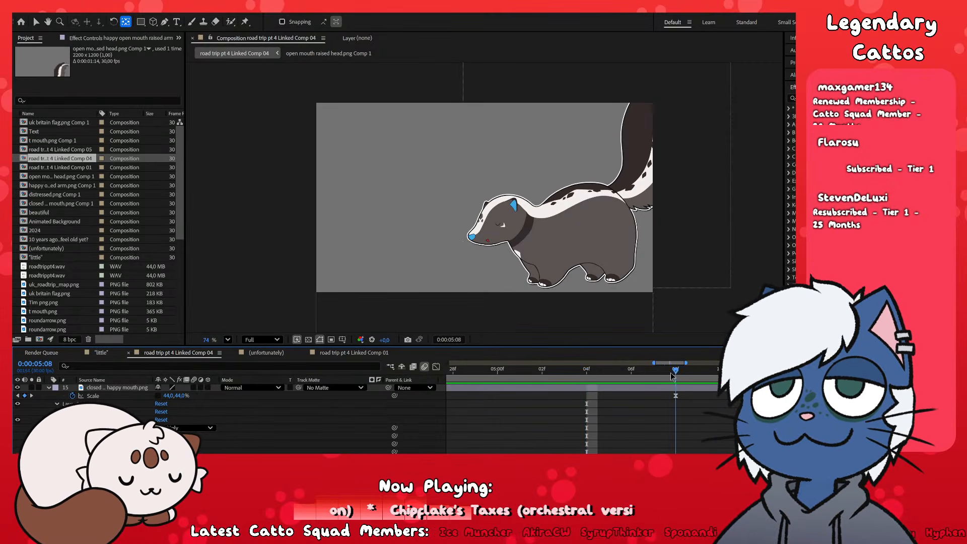
pyautogui.moveTo(672, 373); pyautogui.dragTo(587, 437)
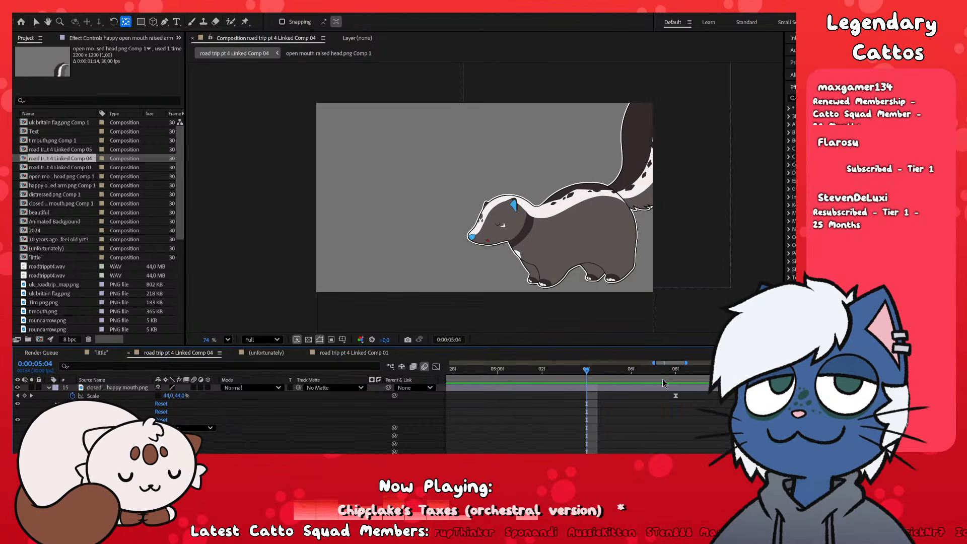
pyautogui.keyDown('alt'); pyautogui.scroll(-5, 689, 440); pyautogui.keyUp('alt')
pyautogui.keyDown('alt'); pyautogui.scroll(5, 644, 405); pyautogui.keyUp('alt')
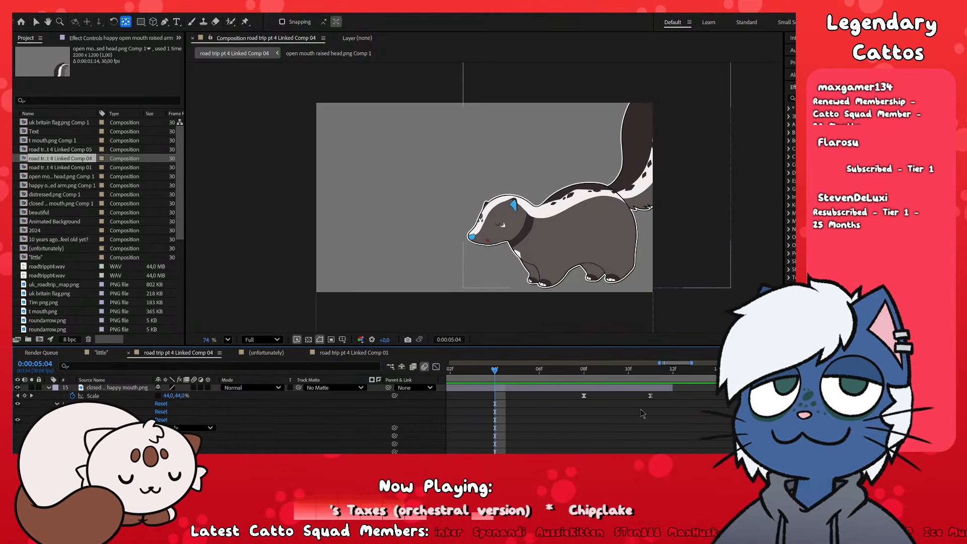
pyautogui.moveTo(537, 379); pyautogui.dragTo(514, 442)
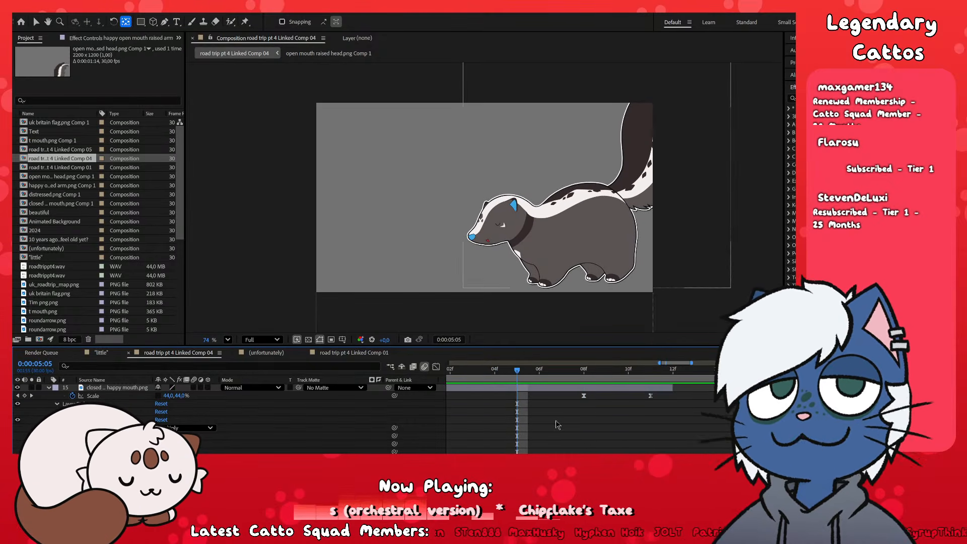
pyautogui.moveTo(589, 371); pyautogui.dragTo(646, 377)
pyautogui.click(654, 394)
pyautogui.press('space')
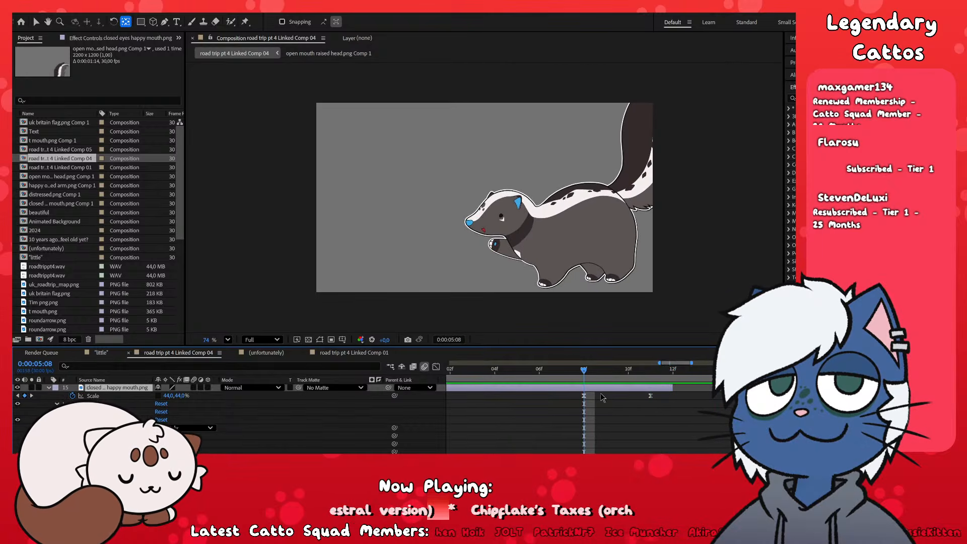
pyautogui.click(584, 371)
# - Shift the happy open mouth raised arm layer's Scale keyframes one frame later, to 0:00:05:15 and 0:00:05:19
pyautogui.moveTo(584, 376); pyautogui.dragTo(676, 395)
pyautogui.scroll(4, 694, 420)
pyautogui.scroll(-2, 694, 419)
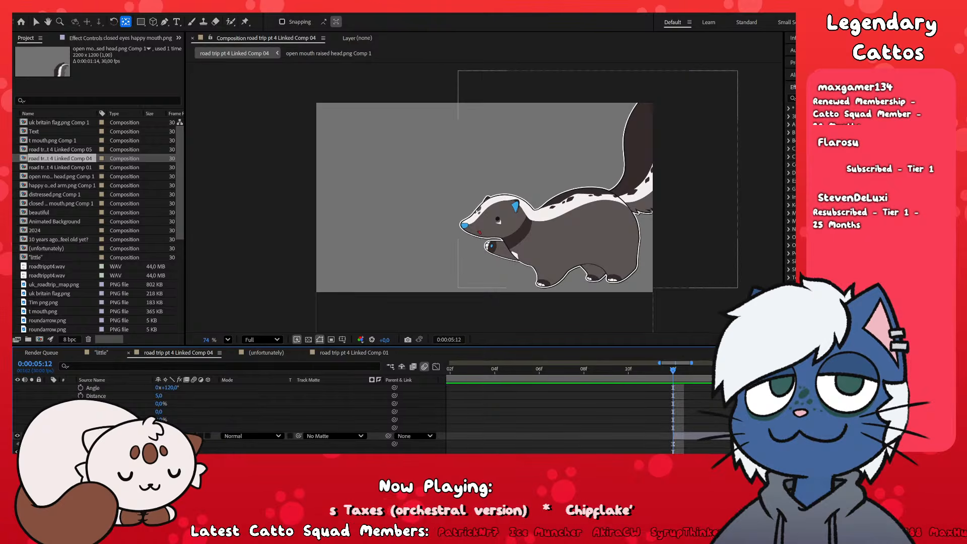
pyautogui.click(694, 436)
pyautogui.hscroll(3, 694, 436)
pyautogui.hscroll(-1, 694, 436)
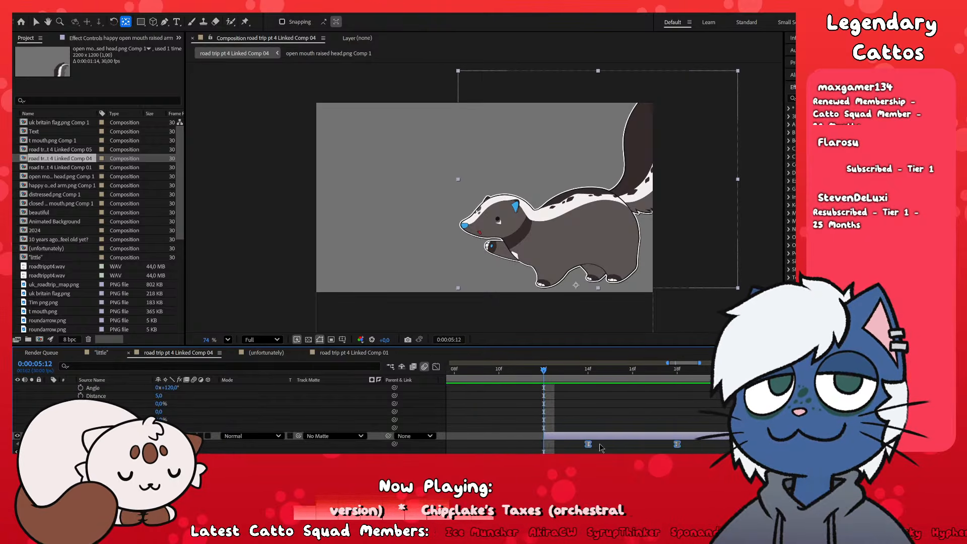
pyautogui.click(627, 447)
# - Try duplicating the raised arm layer's 0:00:05:19 Scale keyframe at 0:00:05:12
pyautogui.click(700, 444)
pyautogui.hotkey('ctrl', 'c')
pyautogui.hotkey('ctrl', 'v')
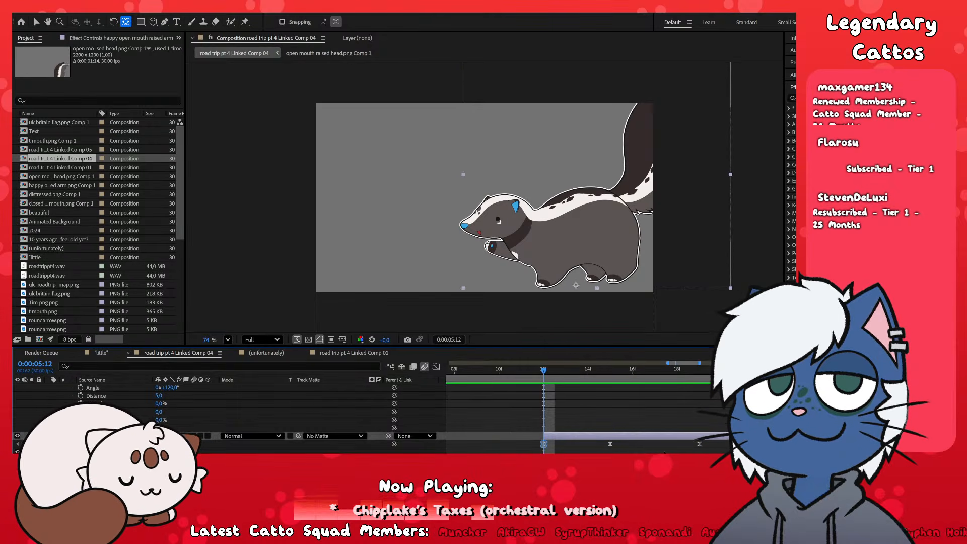
pyautogui.hotkey('ctrl', 'z')
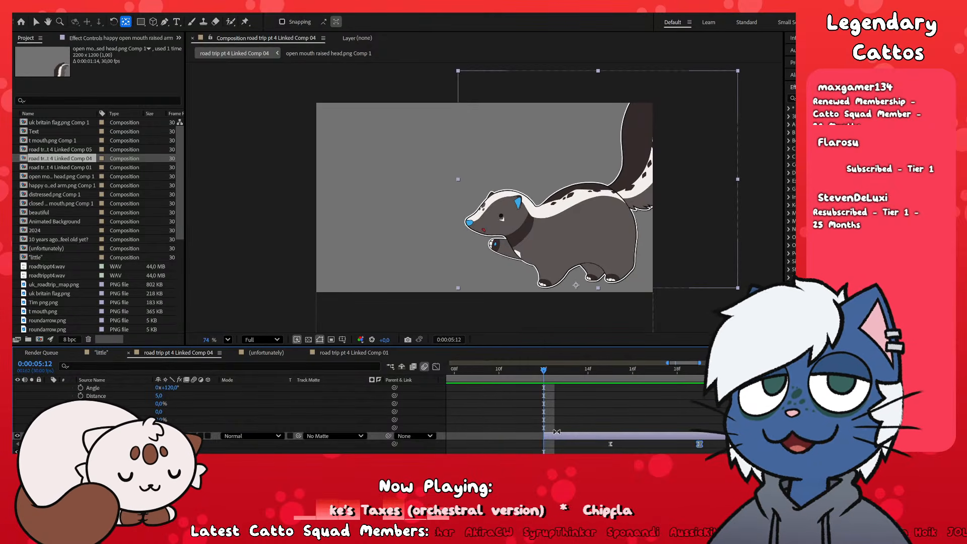
# - Copy the closed happy mouth layer's last Scale keyframe, 43, 45%, onto the raised arm layer at 0:00:05:12
pyautogui.scroll(4, 549, 428)
pyautogui.click(521, 421)
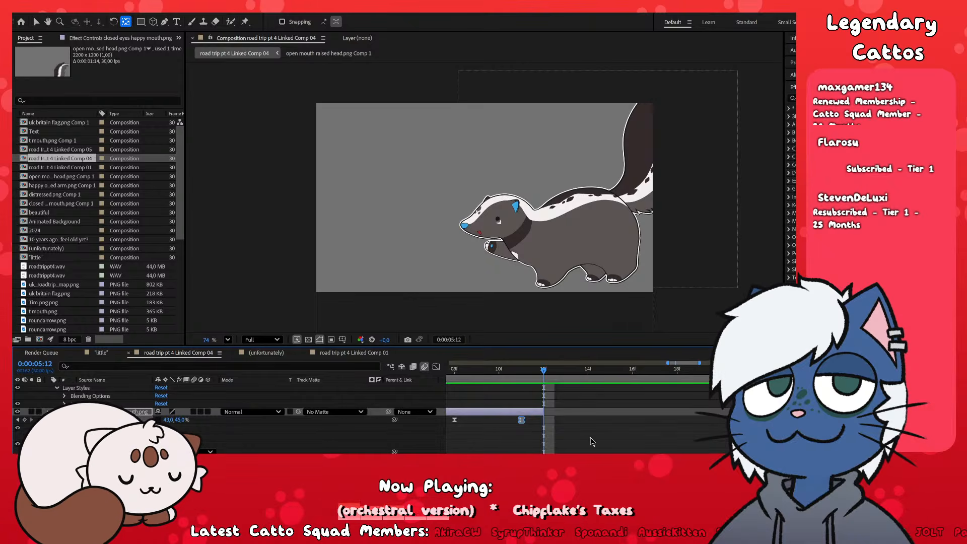
pyautogui.scroll(-3, 591, 442)
pyautogui.hotkey('ctrl', 'v')
pyautogui.scroll(-1, 586, 417)
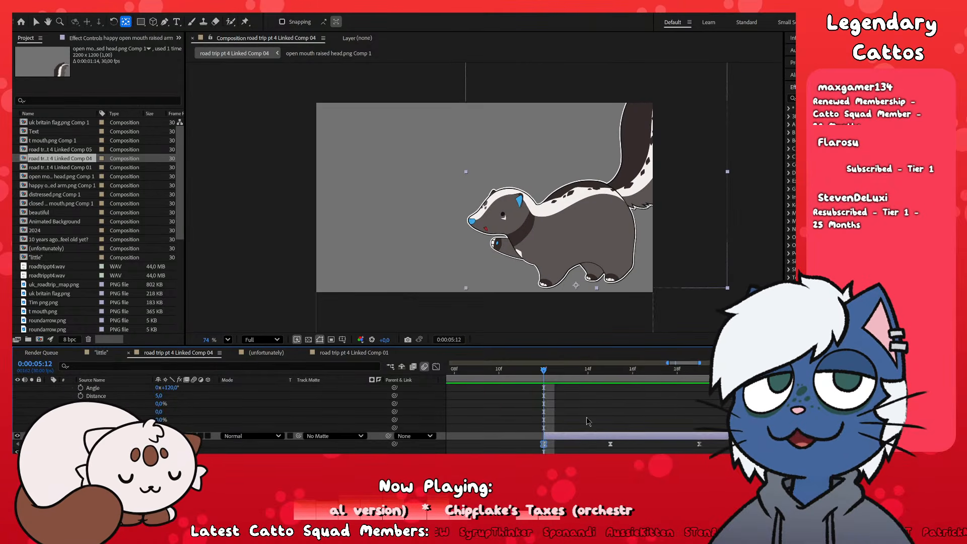
# - Review the transition from the closed happy mouth to the raised arm pose, starting around 0:00:05:05
pyautogui.scroll(-1, 614, 419)
pyautogui.scroll(1, 616, 419)
pyautogui.scroll(3, 617, 421)
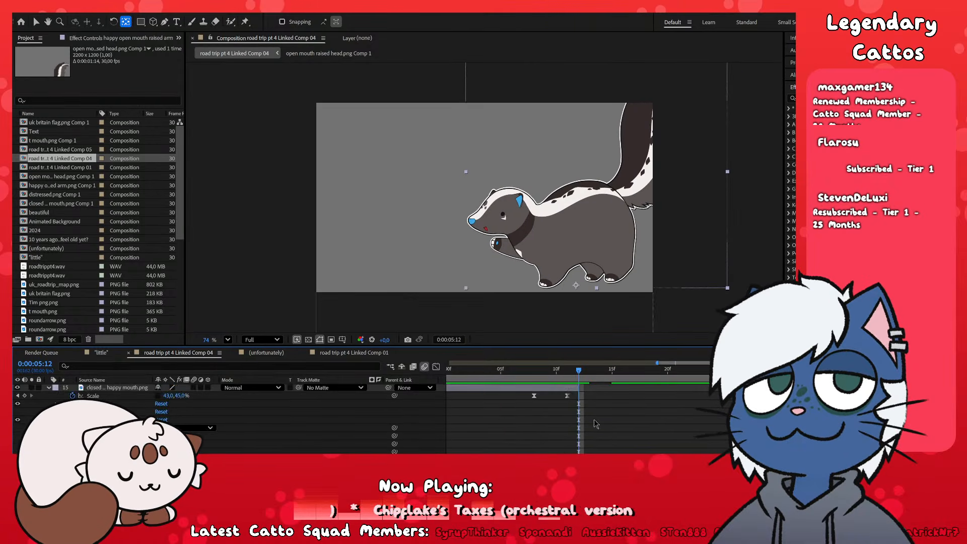
pyautogui.click(513, 371)
pyautogui.press('space')
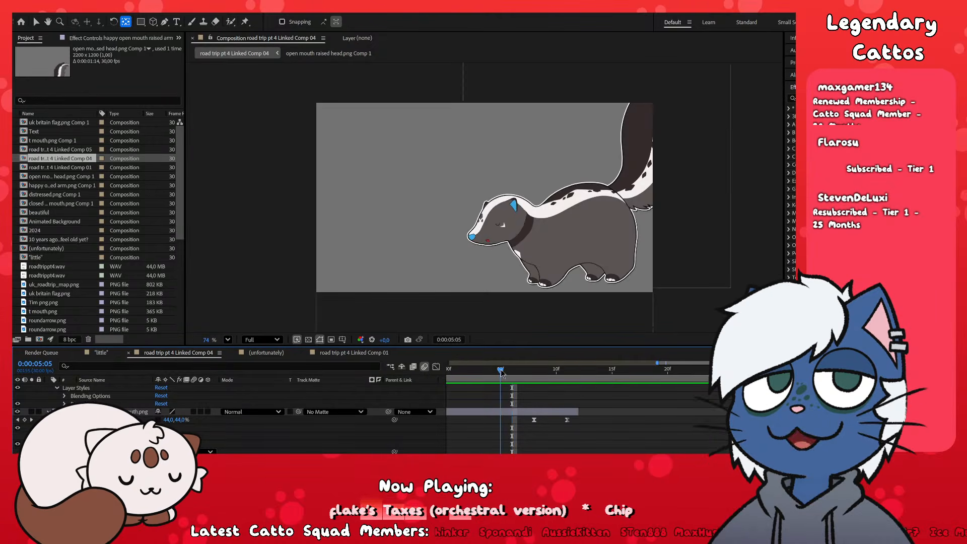
pyautogui.press('pageup')
pyautogui.scroll(-3, 625, 418)
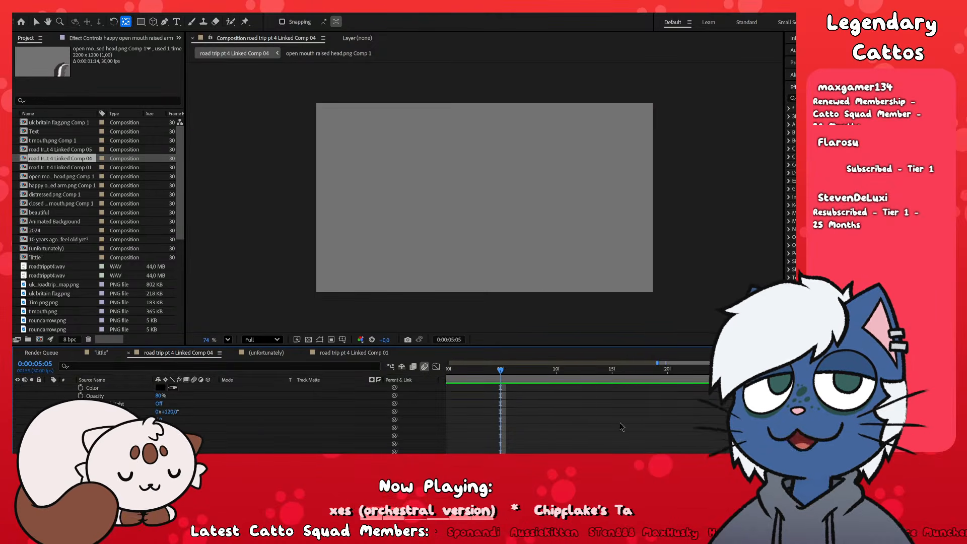
pyautogui.scroll(3, 631, 400)
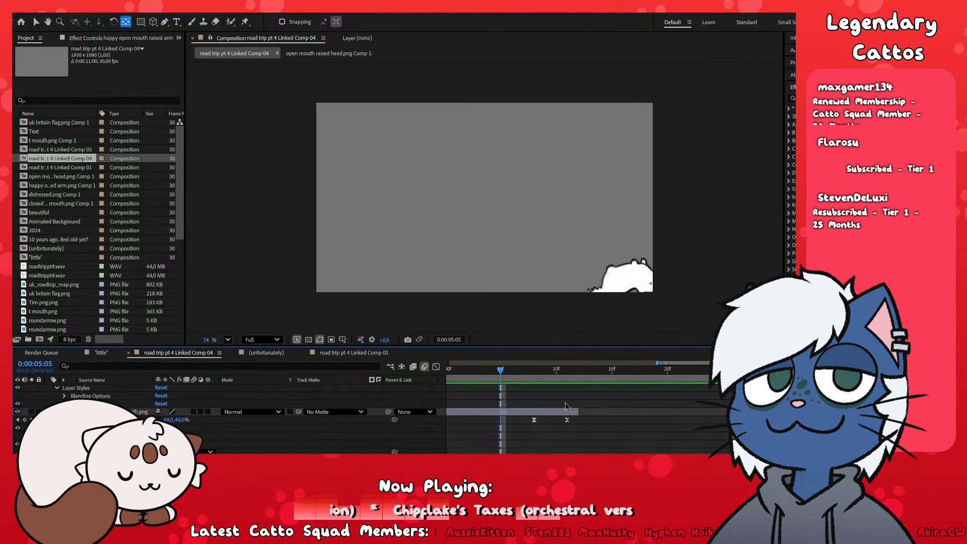
# - Look through the remaining poses up to 0:00:07:03 and locate the confusion.png layer's Position keyframes
pyautogui.press(';')
pyautogui.scroll(-1, 575, 428)
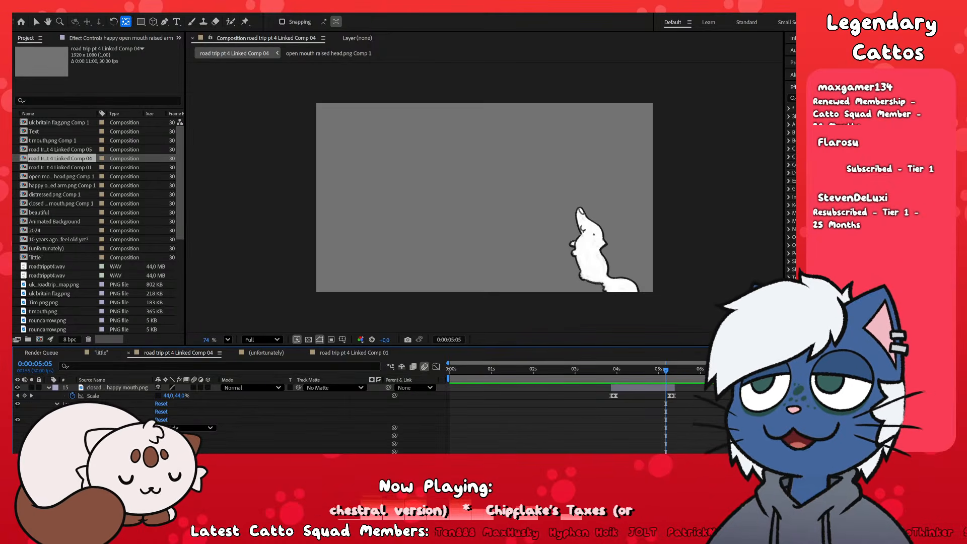
pyautogui.scroll(-2, 574, 418)
pyautogui.moveTo(684, 377); pyautogui.dragTo(746, 377)
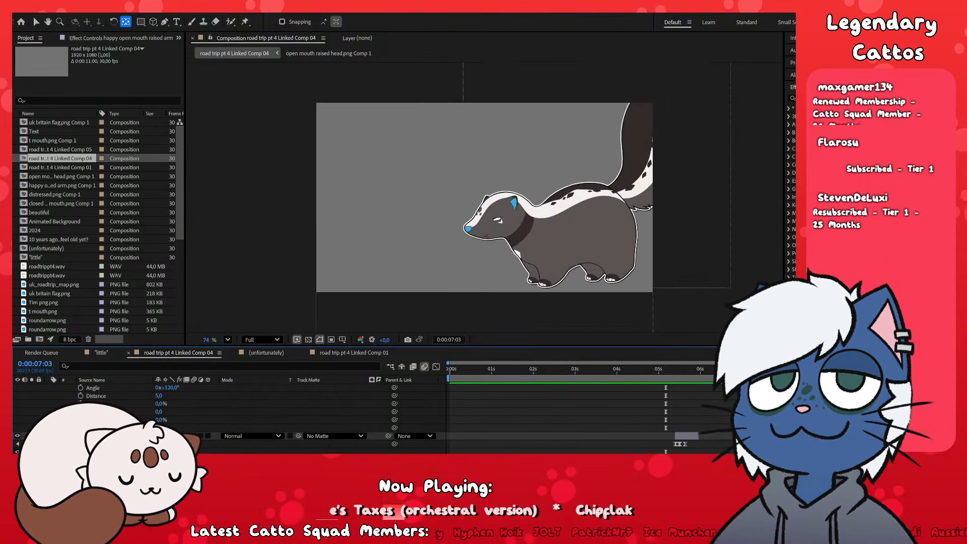
pyautogui.scroll(10, 363, 418)
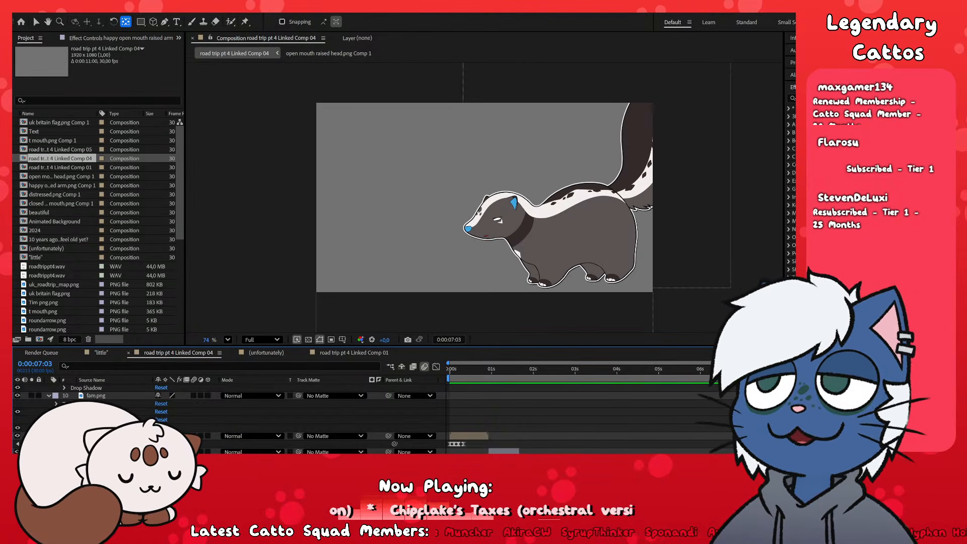
pyautogui.scroll(-5, 227, 413)
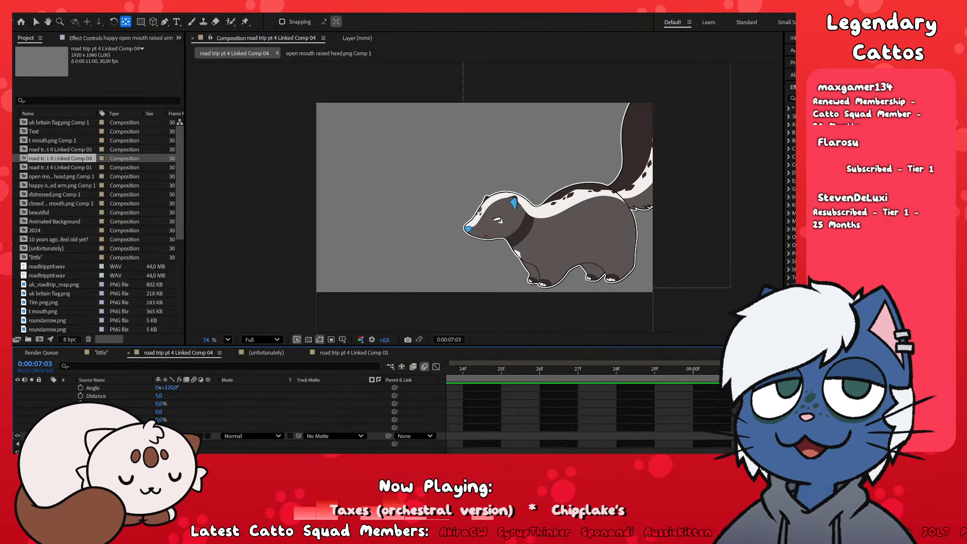
pyautogui.press(';')
pyautogui.scroll(6, 540, 438)
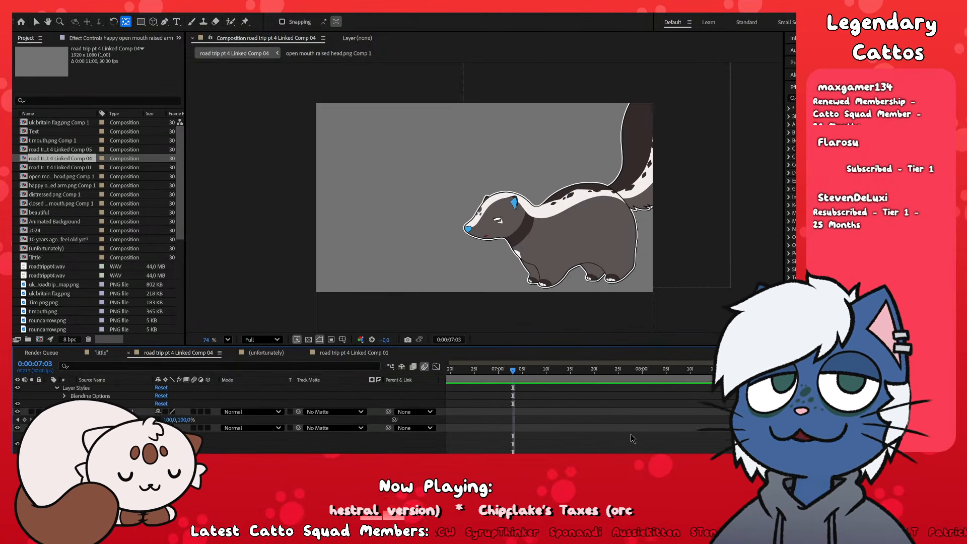
pyautogui.scroll(-4, 534, 426)
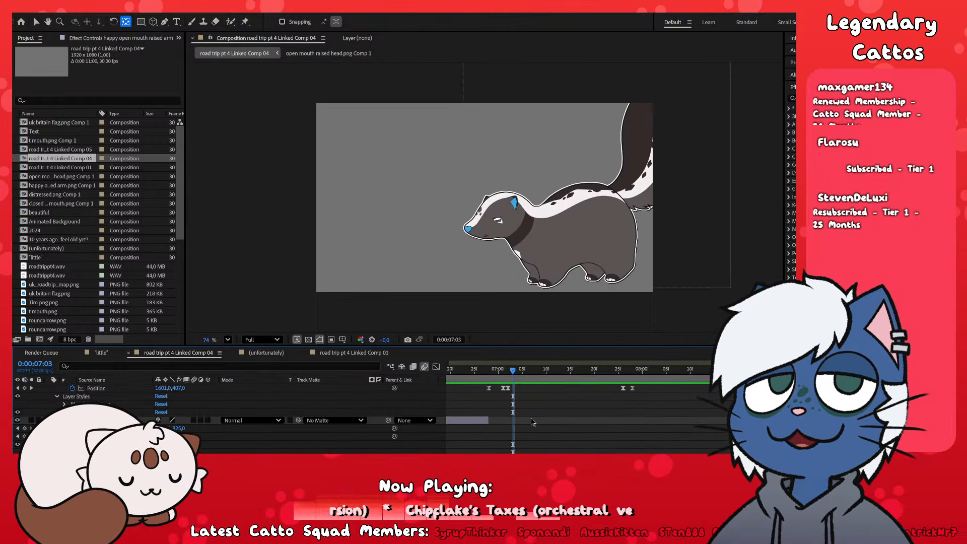
pyautogui.scroll(2, 615, 428)
pyautogui.scroll(1, 494, 419)
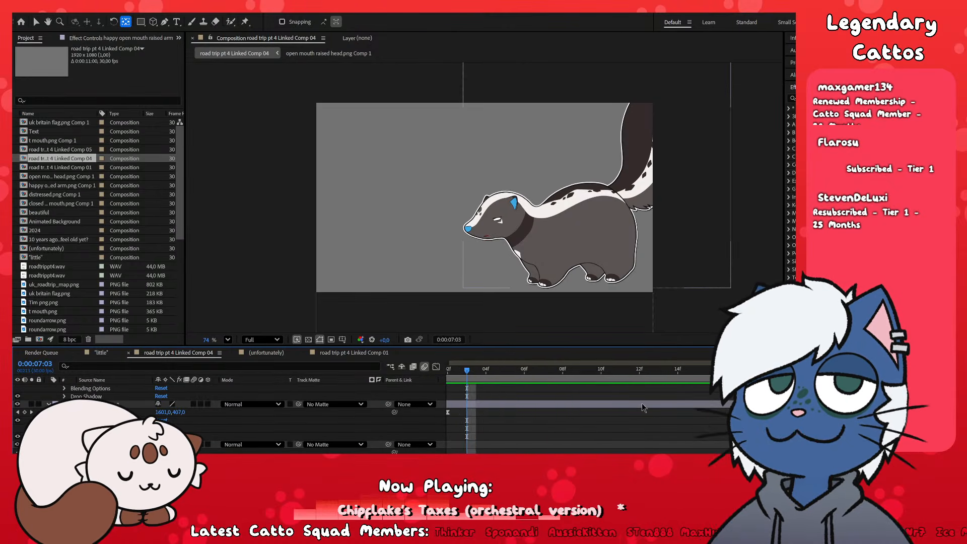
# - Scrub through the confusion.png layer's Position motion between 0:00:06:28 and 0:00:07:05
pyautogui.click(517, 371)
pyautogui.moveTo(516, 372); pyautogui.dragTo(605, 420)
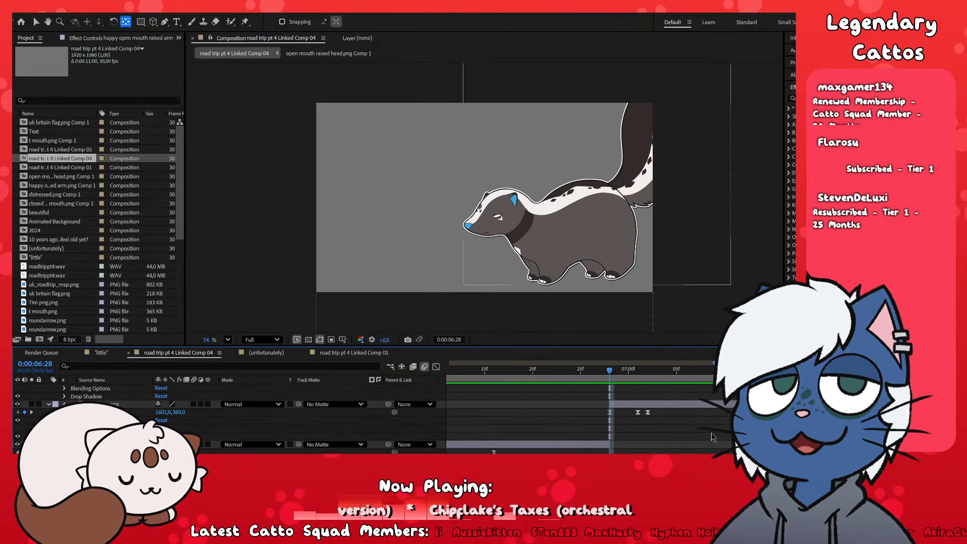
pyautogui.hscroll(3, 725, 434)
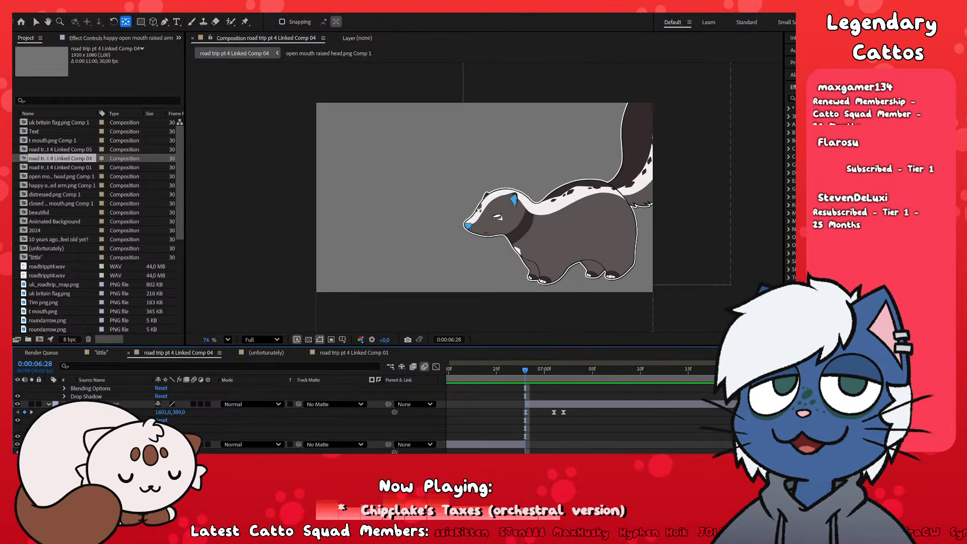
pyautogui.scroll(2, 628, 434)
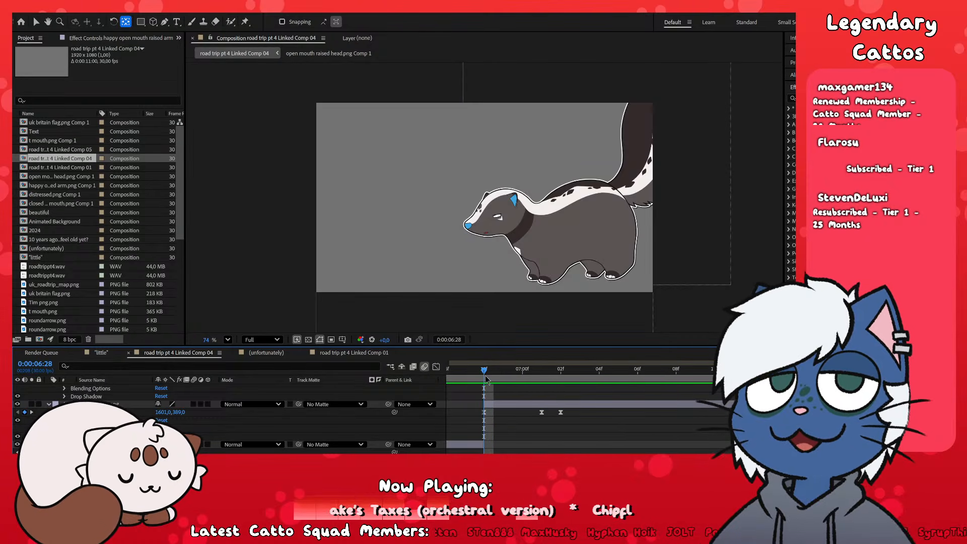
pyautogui.moveTo(486, 379); pyautogui.dragTo(628, 404)
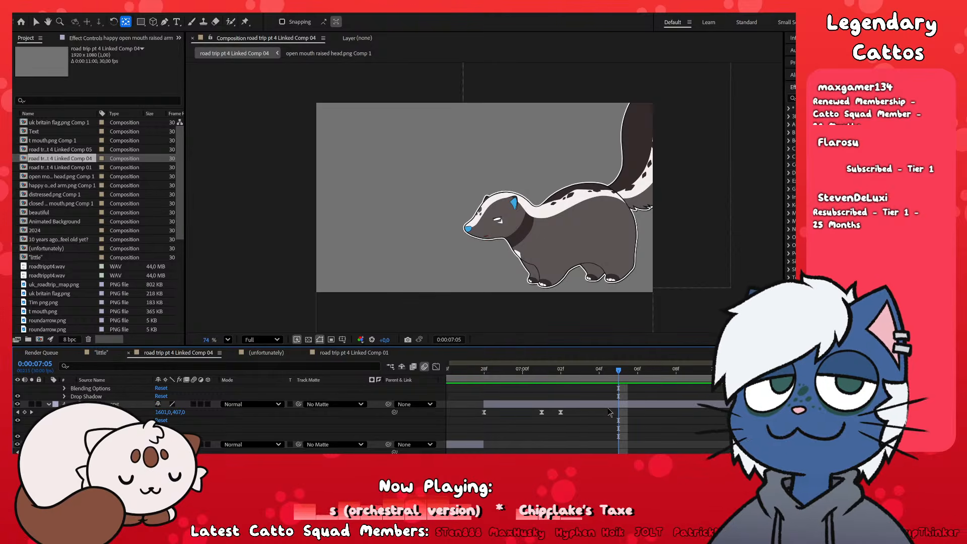
# - Try moving the confusion.png layer's Position keyframe from 0:00:07:02 to 0:00:07:04
pyautogui.moveTo(561, 412); pyautogui.dragTo(599, 412)
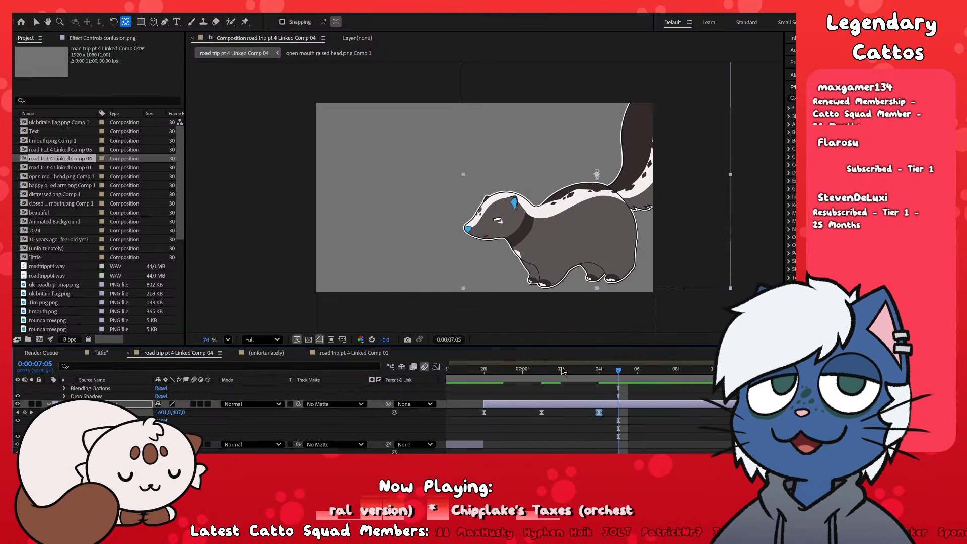
pyautogui.moveTo(561, 370); pyautogui.dragTo(482, 418)
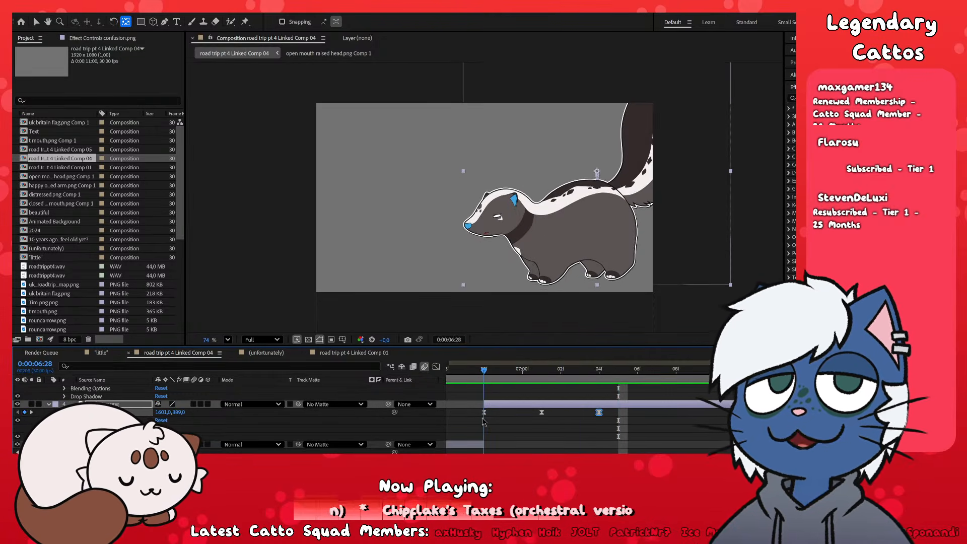
pyautogui.click(484, 413)
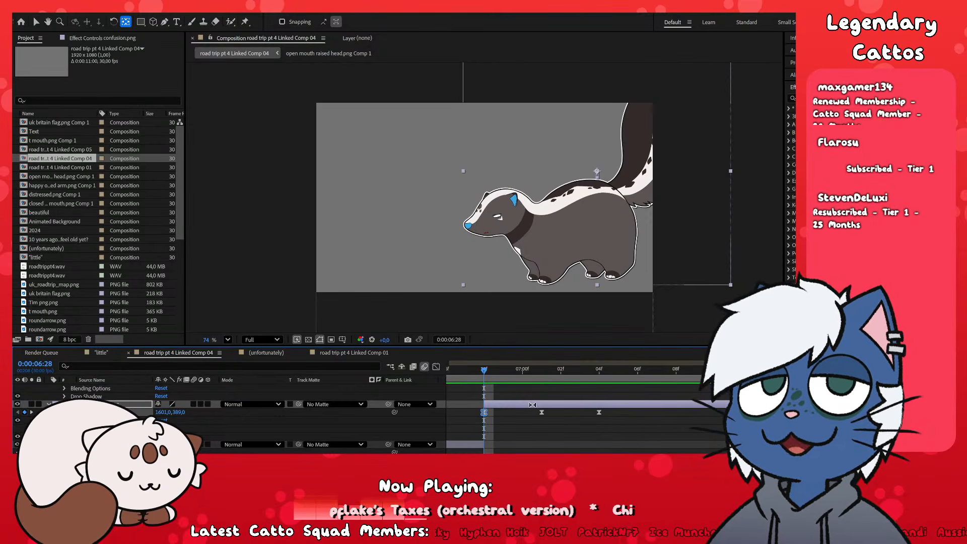
pyautogui.moveTo(548, 376); pyautogui.dragTo(483, 380)
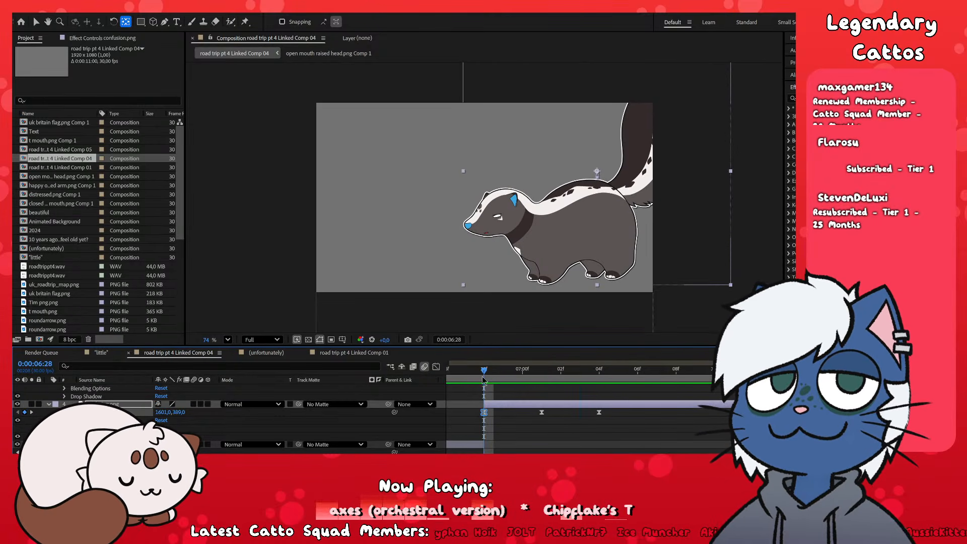
pyautogui.hotkey('ctrl', 'z')
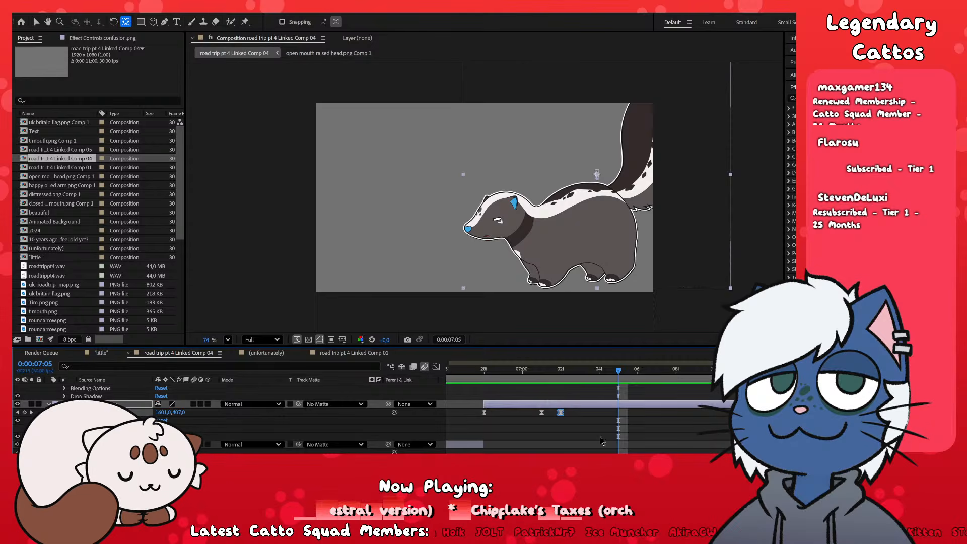
# - Recheck the confusion.png pose around 0:00:07:06 and save the project
pyautogui.scroll(-3, 599, 443)
pyautogui.scroll(3, 603, 430)
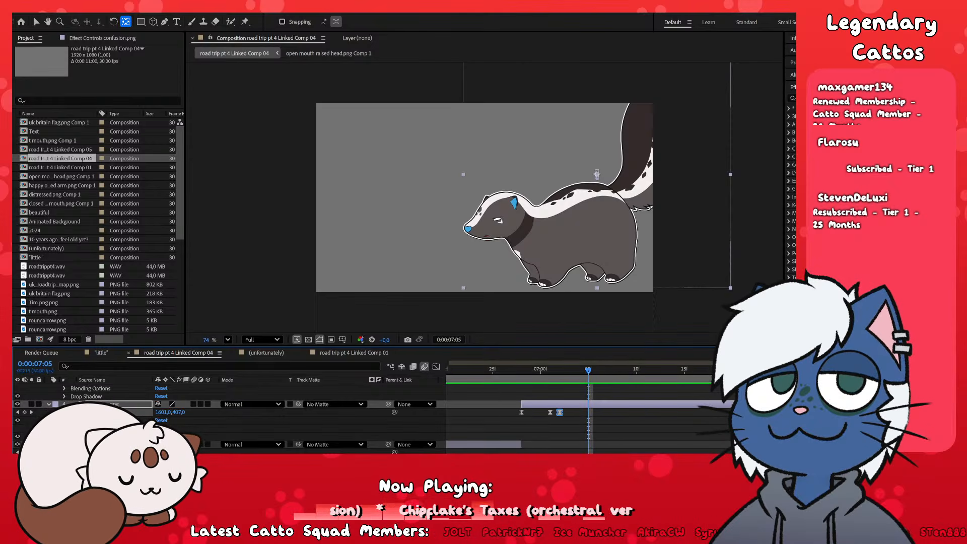
pyautogui.moveTo(790, 370); pyautogui.dragTo(599, 371)
pyautogui.hotkey('ctrl', 's')
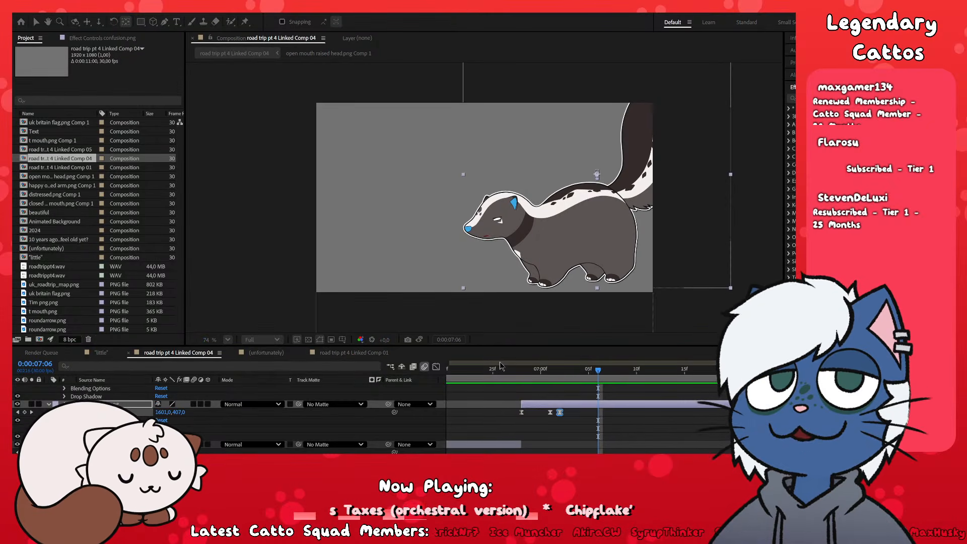
# - Pre-compose the confusion.png layer and add a Scale keyframe to the new pre-comp at 0:00:07:01
pyautogui.press('Return')
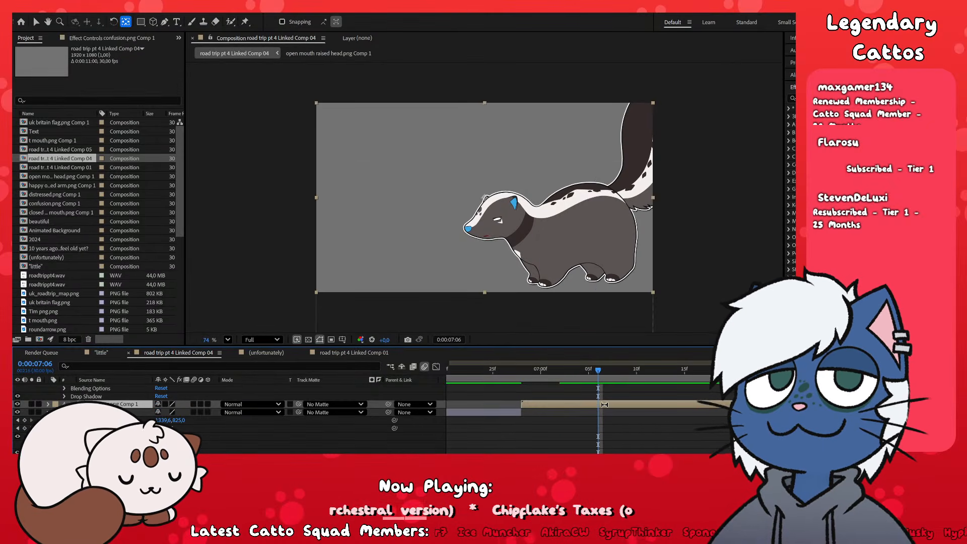
pyautogui.moveTo(529, 372)
pyautogui.mouseDown()
pyautogui.moveTo(590, 374)
pyautogui.moveTo(522, 379)
pyautogui.moveTo(542, 381)
pyautogui.mouseUp()
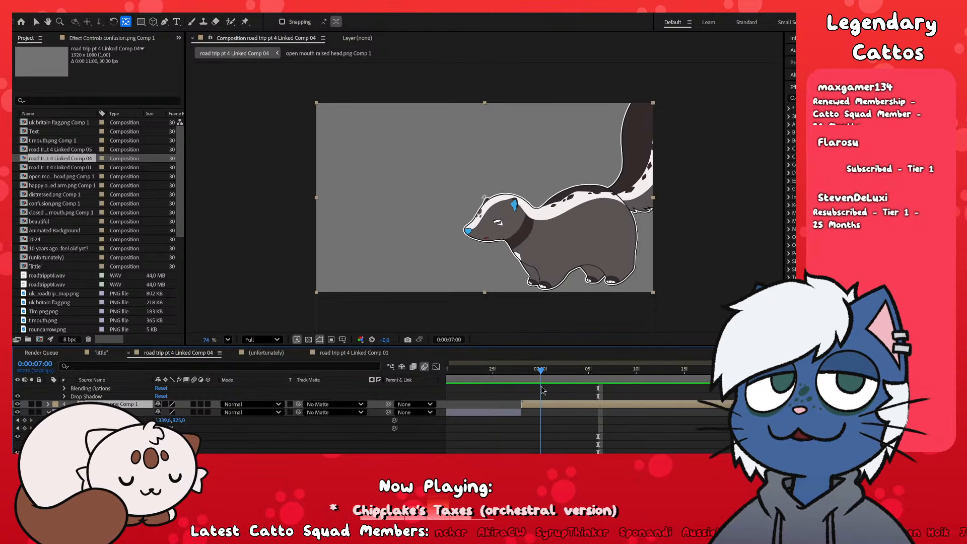
pyautogui.press('pagedown')
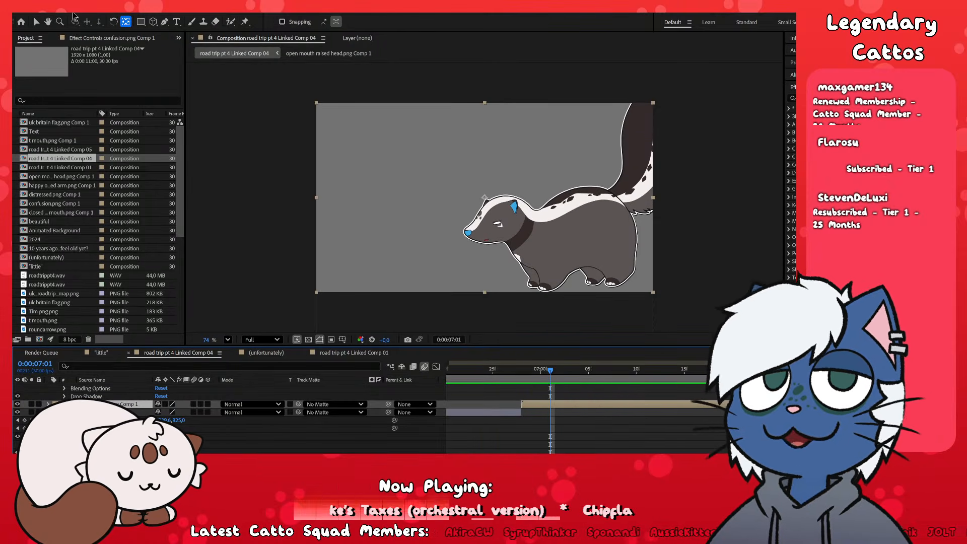
pyautogui.click(35, 22)
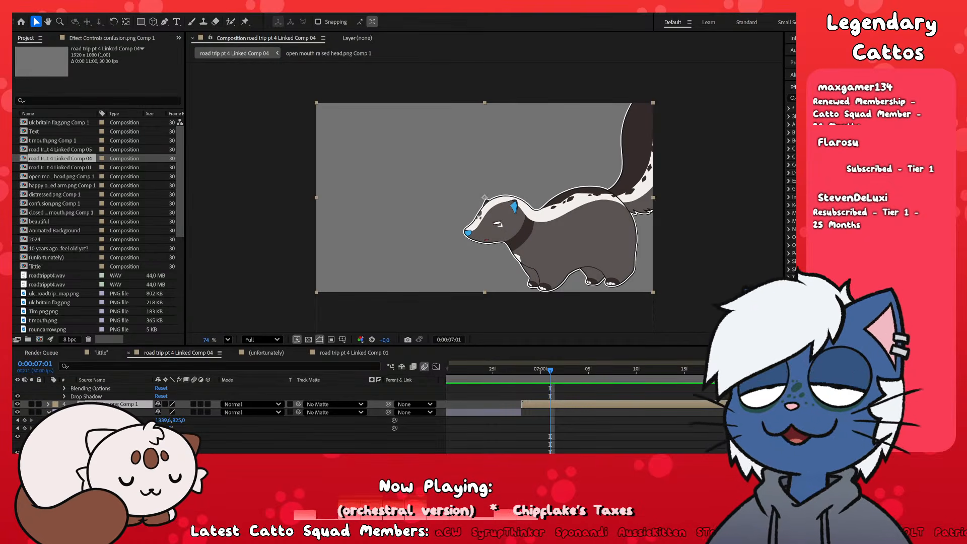
pyautogui.press('s')
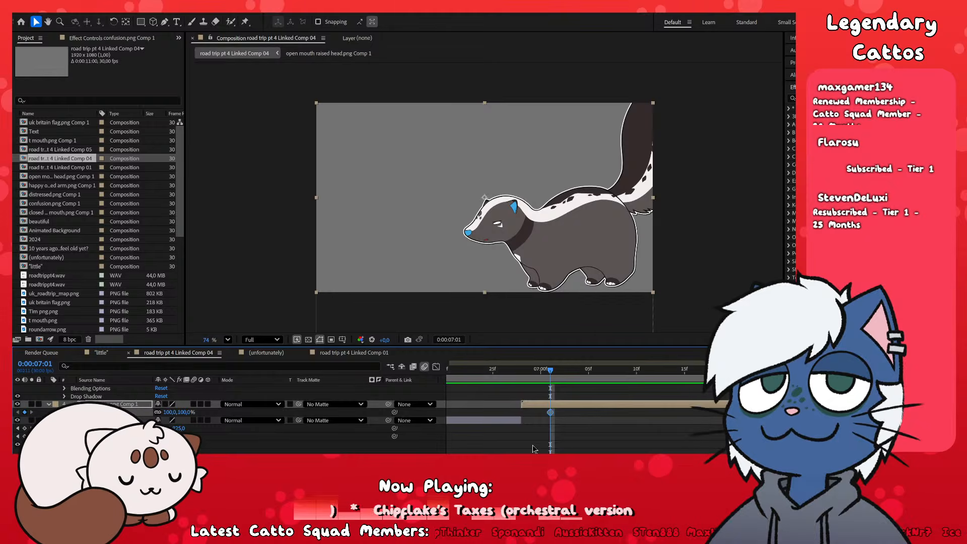
pyautogui.scroll(2, 537, 412)
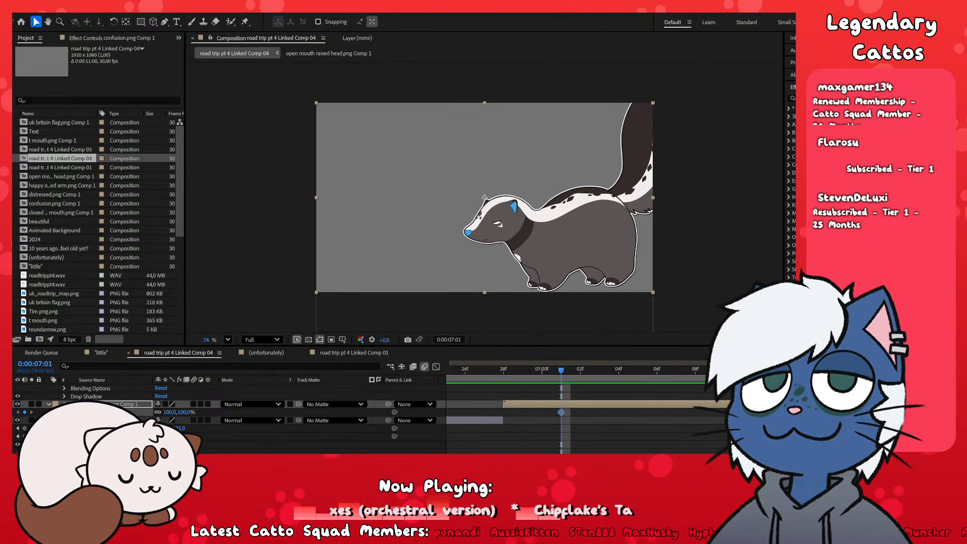
# - Move the confusion.png Comp 1 layer's Scale keyframe from 0:00:07:01 to 0:00:07:04
pyautogui.click(551, 426)
pyautogui.moveTo(562, 372); pyautogui.dragTo(528, 397)
pyautogui.click(533, 406)
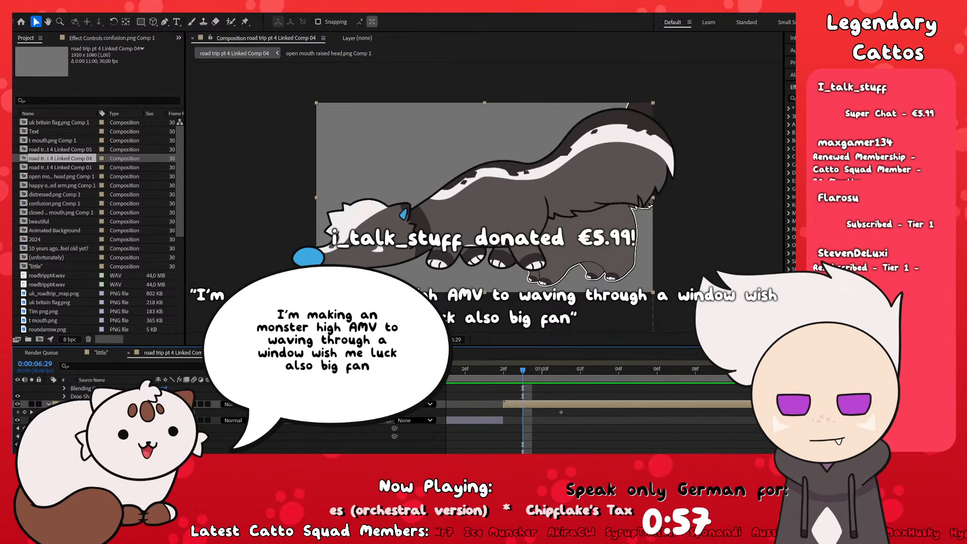
pyautogui.click(520, 417)
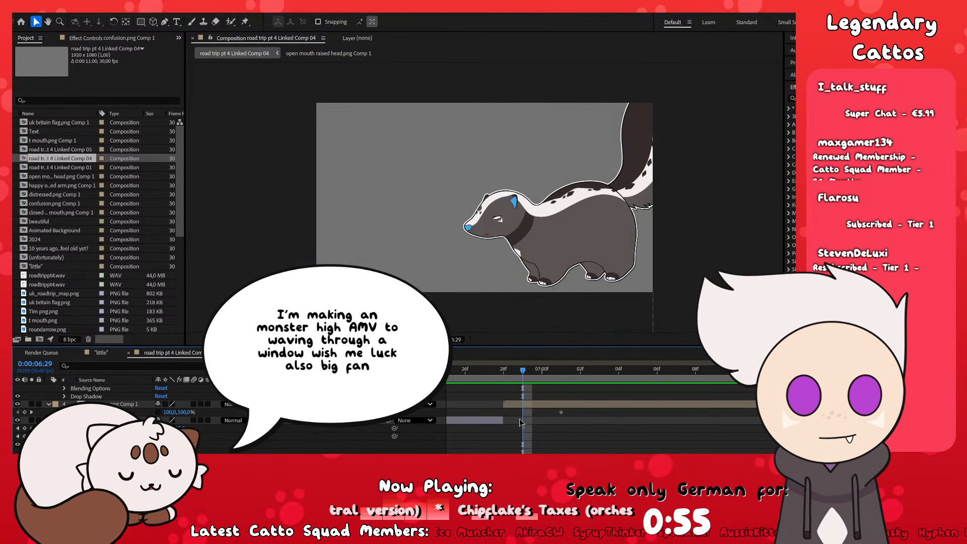
pyautogui.press('=')
pyautogui.scroll(-2, 564, 421)
pyautogui.scroll(2, 567, 413)
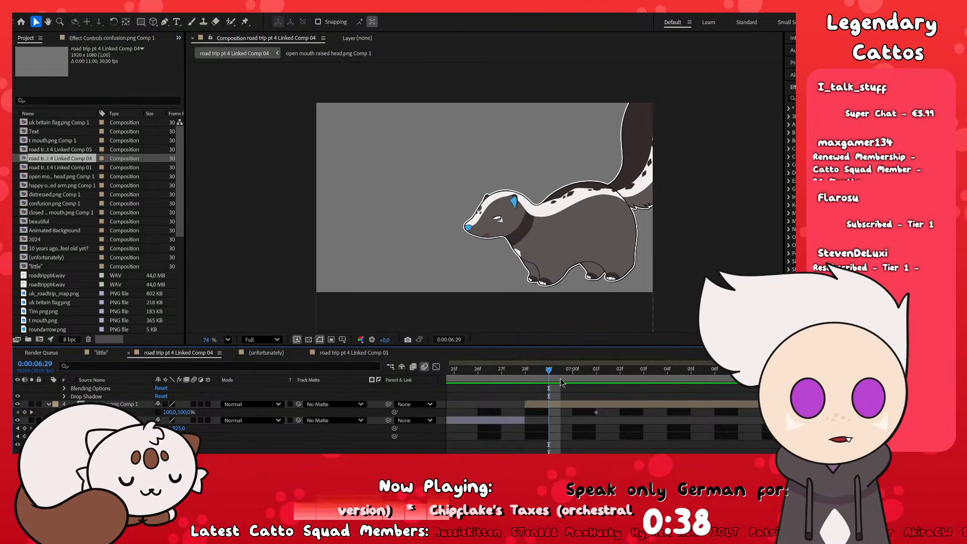
pyautogui.moveTo(560, 376); pyautogui.dragTo(644, 385)
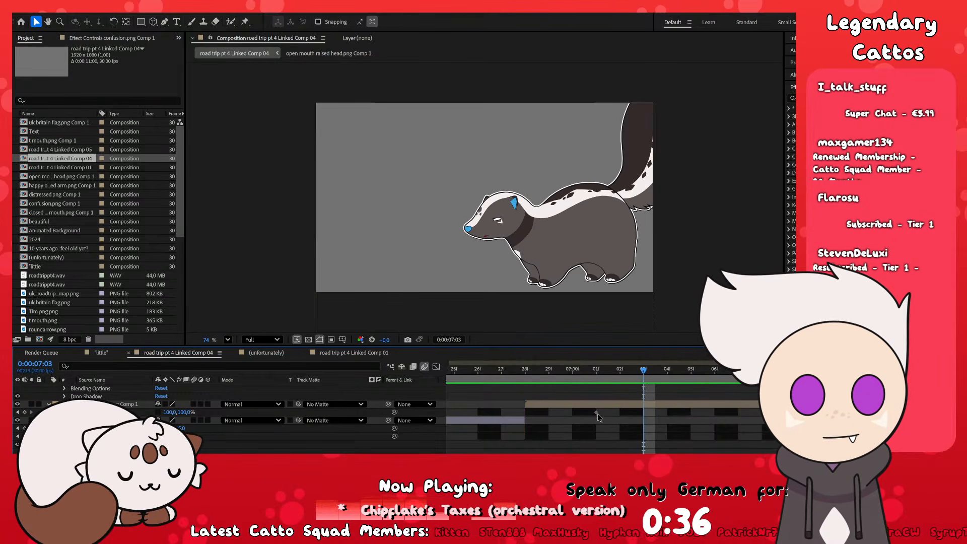
pyautogui.moveTo(598, 413); pyautogui.dragTo(669, 413)
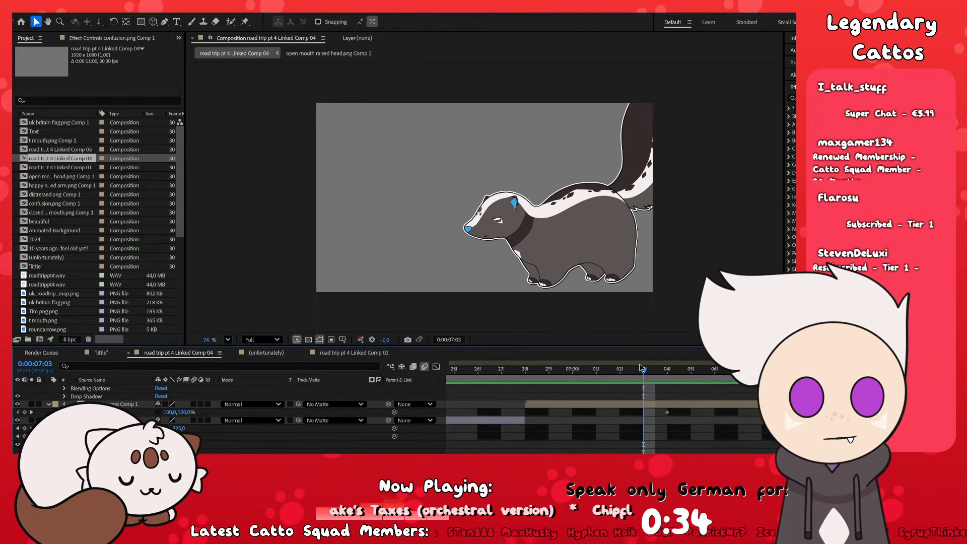
pyautogui.press('pagedown')
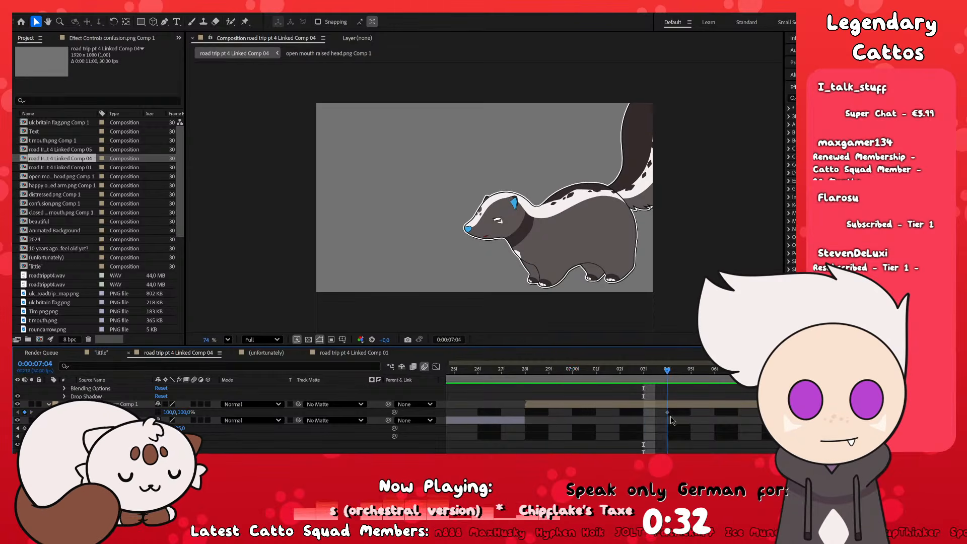
# - At 0:00:06:28, move the anchor point of the confusion.png Comp 1 layer down to the ground between the skunk's feet
pyautogui.moveTo(669, 419); pyautogui.dragTo(612, 441)
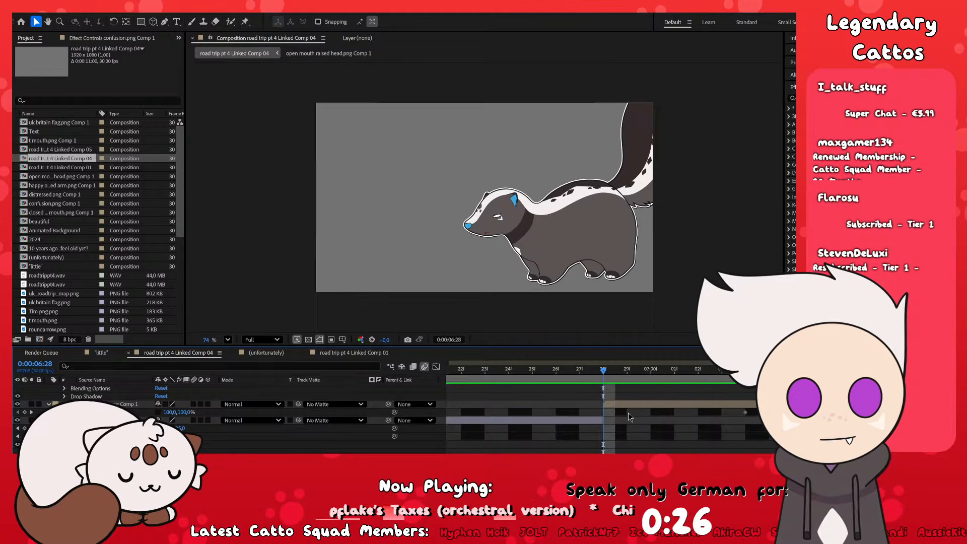
pyautogui.click(746, 413)
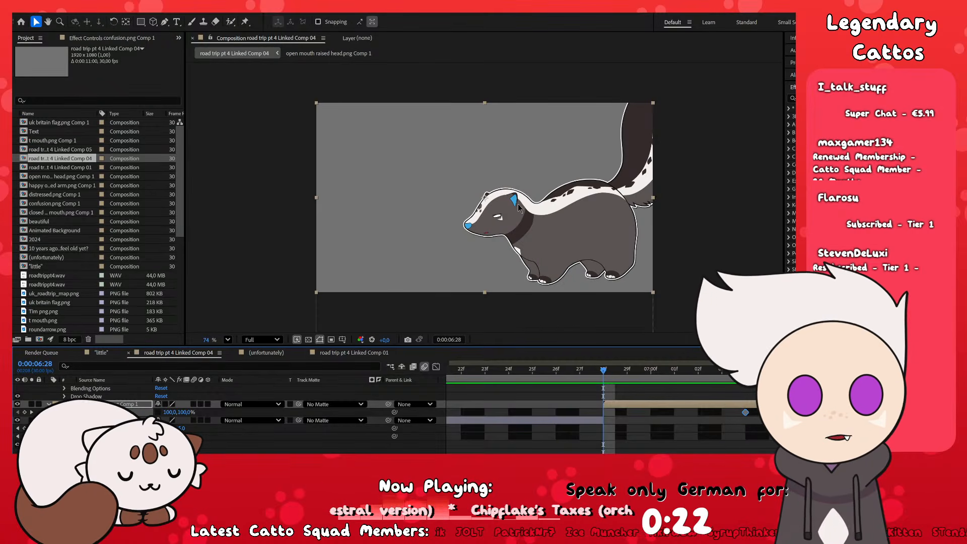
pyautogui.press('y')
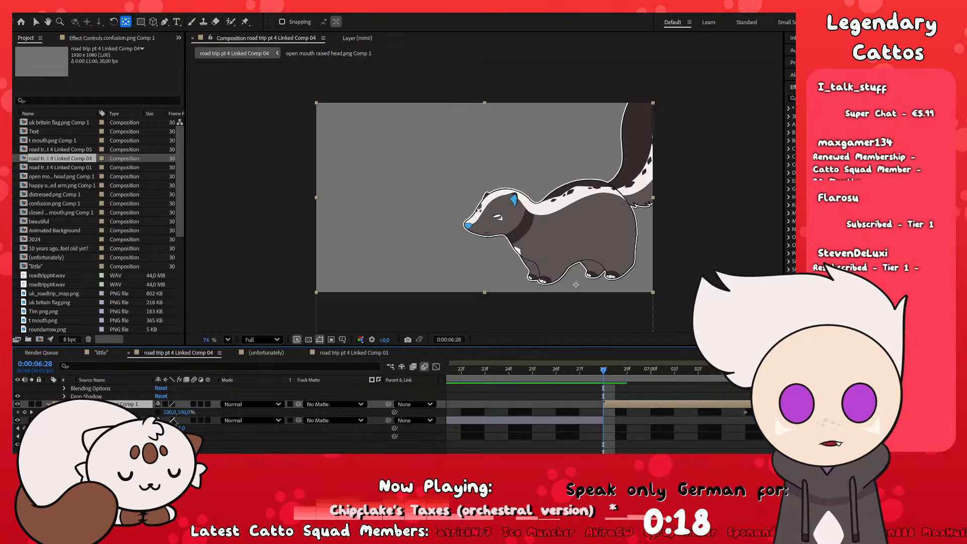
# - Add a Scale keyframe to confusion.png Comp 1 at 0:00:06:28 with unlinked values of 100% width and 111% height
pyautogui.click(24, 412)
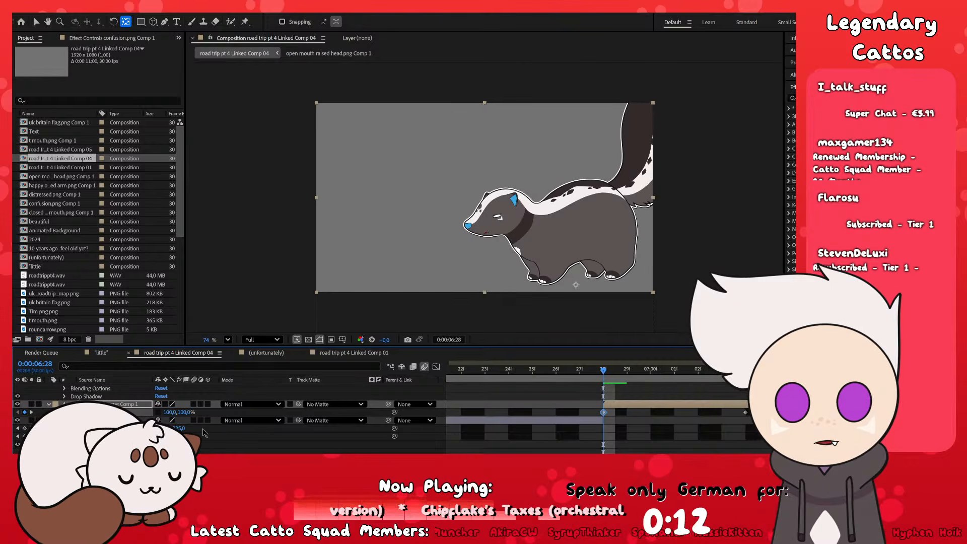
pyautogui.moveTo(604, 373); pyautogui.dragTo(684, 381)
pyautogui.press('space')
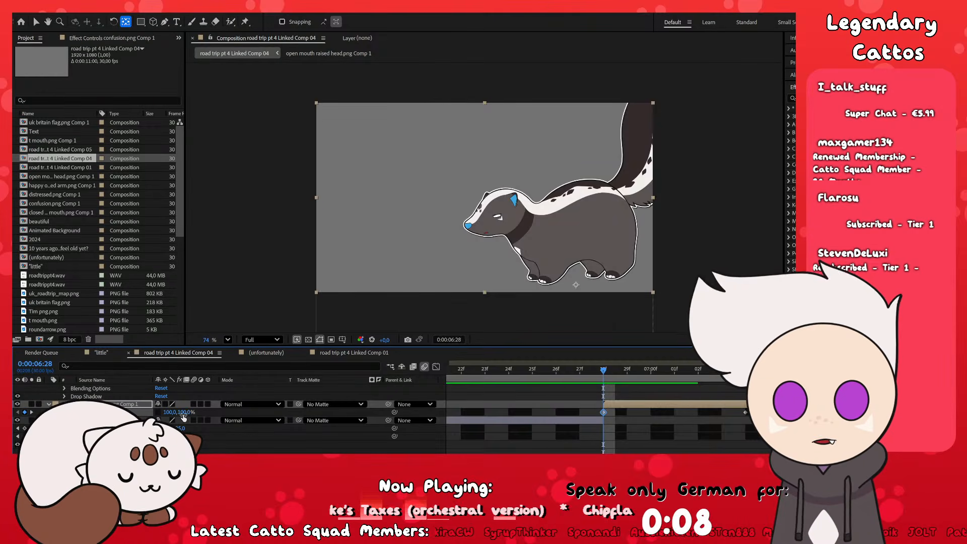
pyautogui.moveTo(184, 412); pyautogui.dragTo(189, 414)
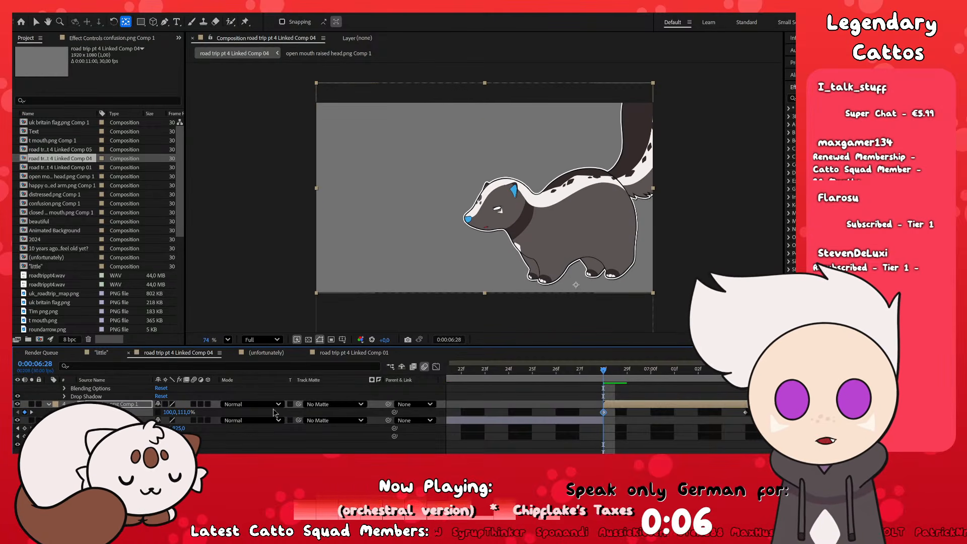
# - Open confusion.png Comp 1, enlarge the composition to 2100 x 1200 so the tail has more room, and preview it
pyautogui.doubleClick(588, 271)
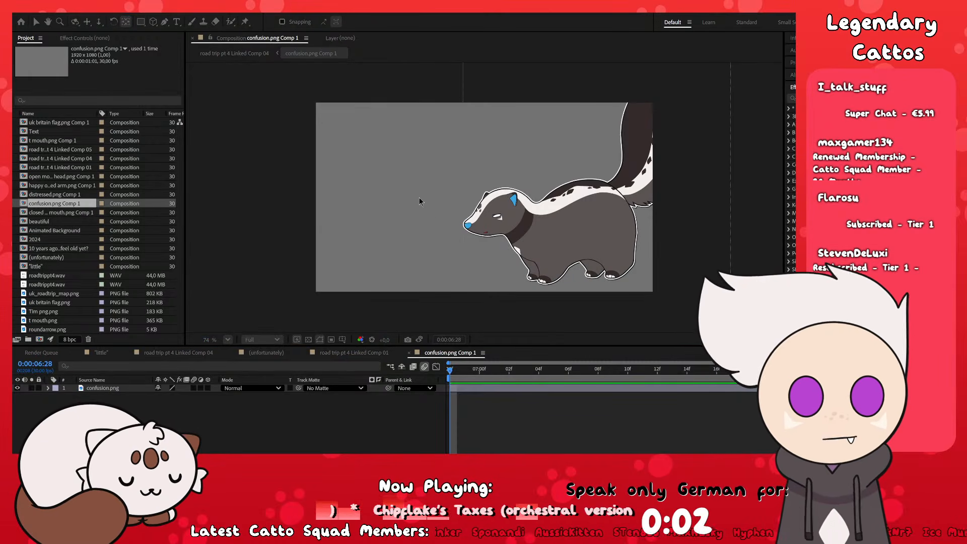
pyautogui.press('Return')
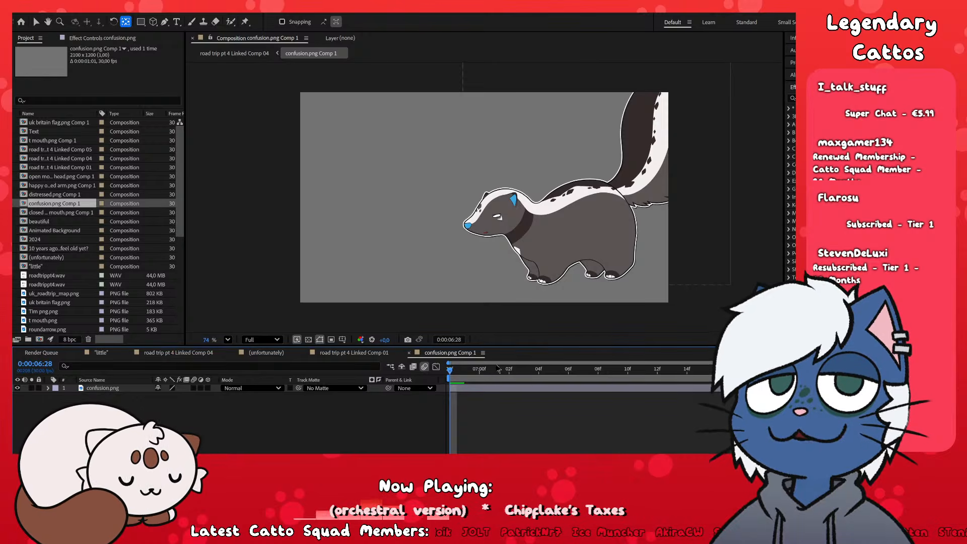
pyautogui.moveTo(514, 370); pyautogui.dragTo(404, 383)
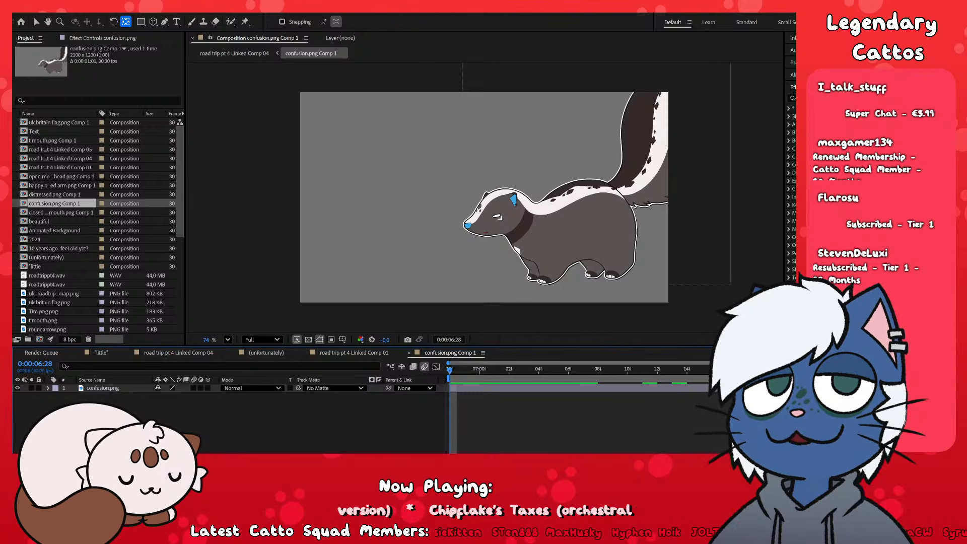
pyautogui.press('space')
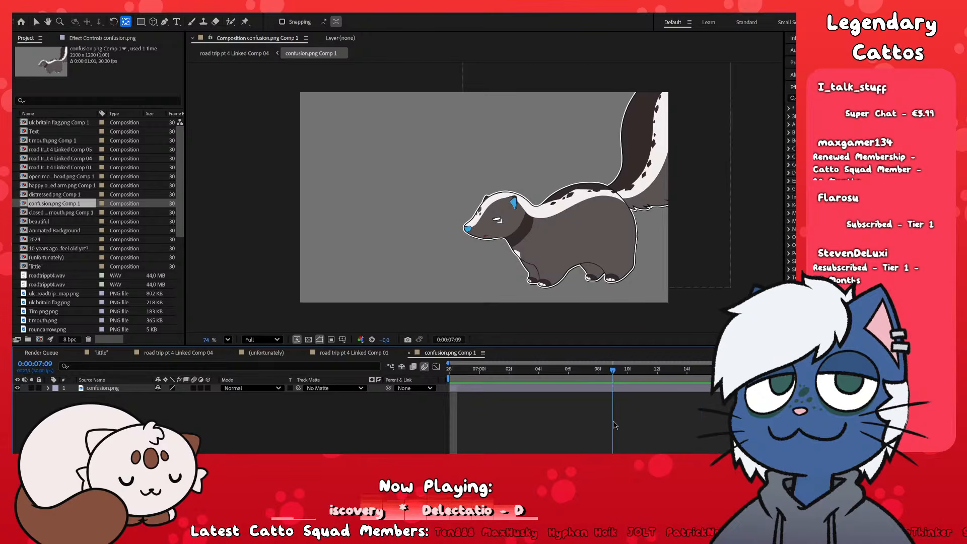
pyautogui.press('space')
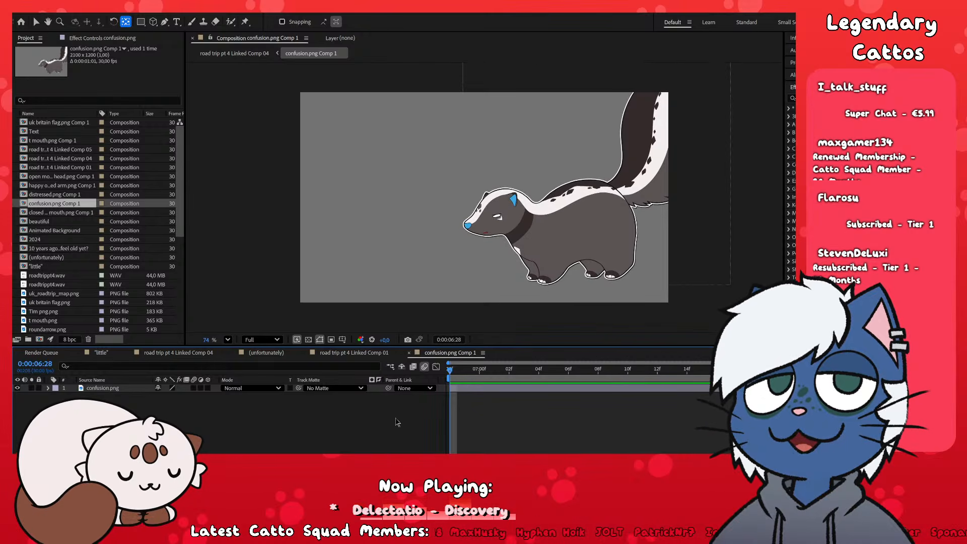
# - Expand the confusion.png layer and check its Transform keyframes inside the pre-comp
pyautogui.click(477, 387)
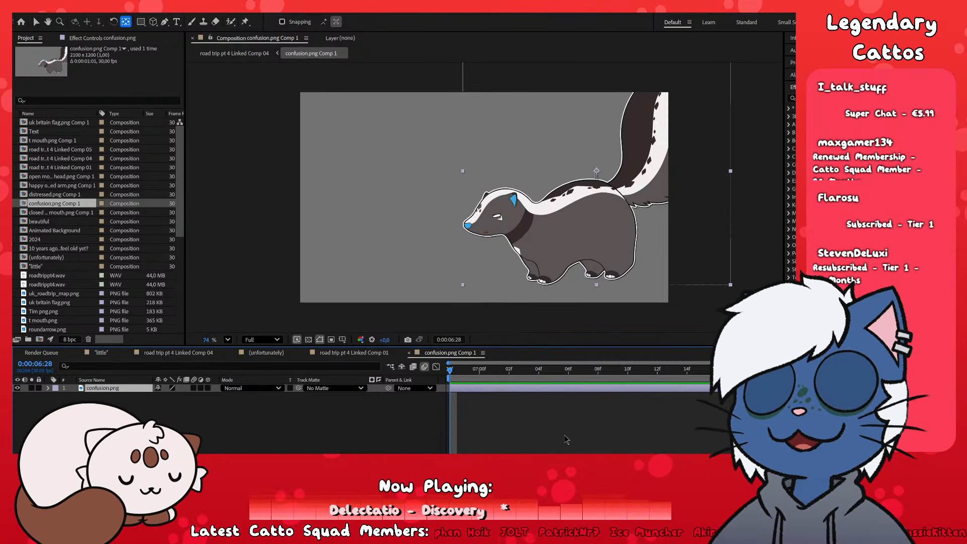
pyautogui.click(48, 388)
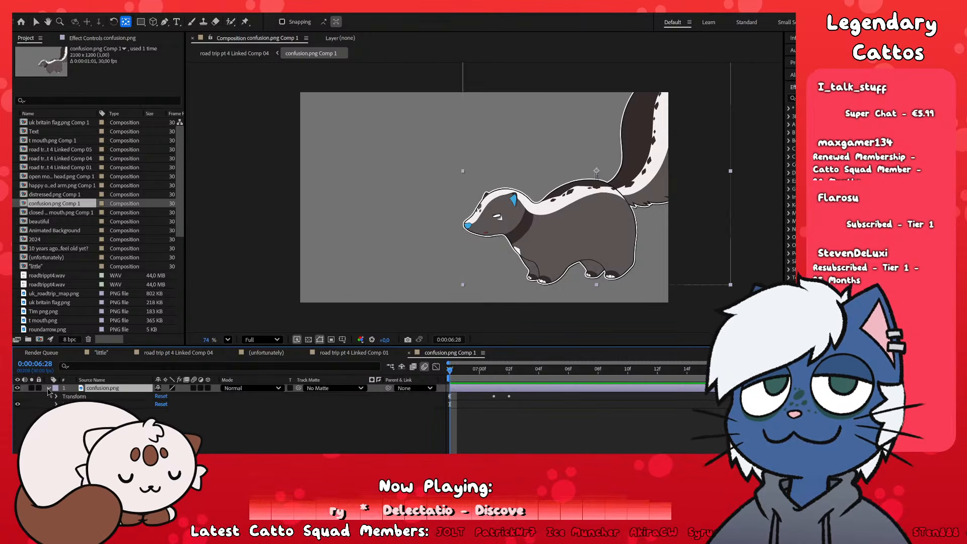
pyautogui.click(57, 405)
pyautogui.click(506, 426)
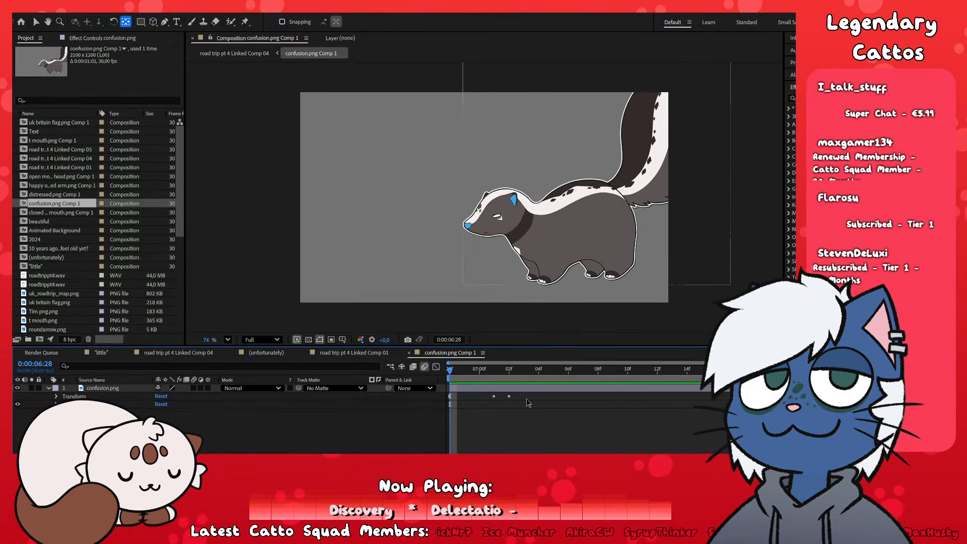
pyautogui.click(478, 389)
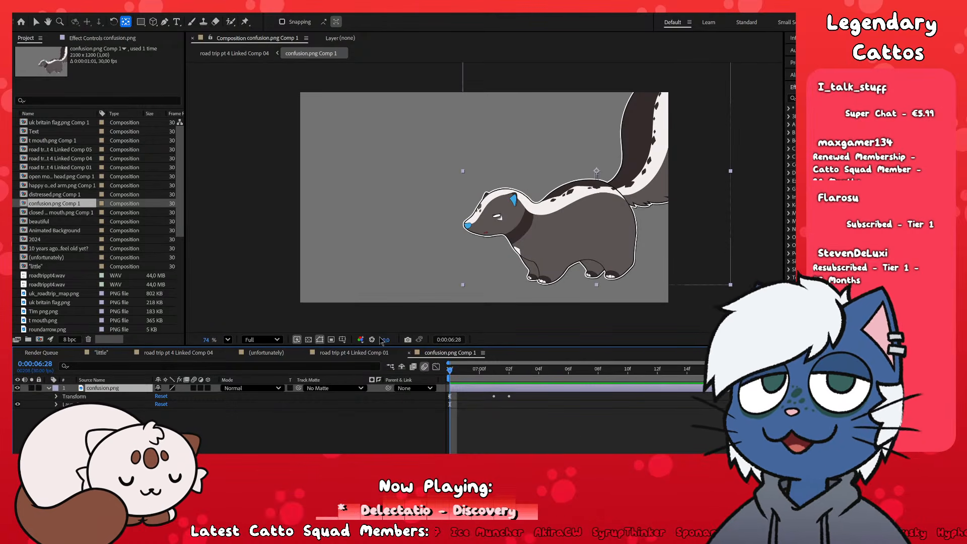
# - Close confusion.png Comp 1, review the skunk pose at 0:00:02:00 in Linked Comp 01, and return to Linked Comp 04
pyautogui.click(409, 353)
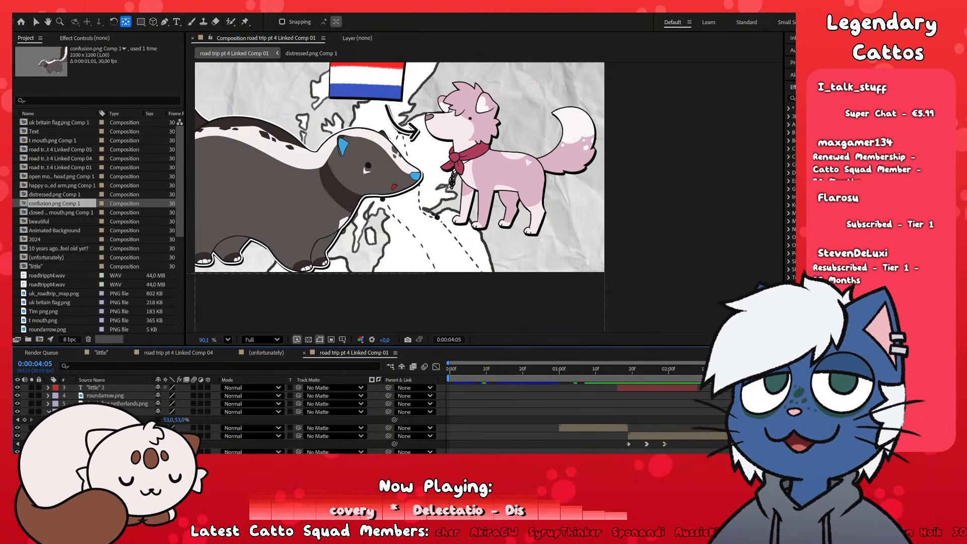
pyautogui.moveTo(829, 369); pyautogui.dragTo(669, 426)
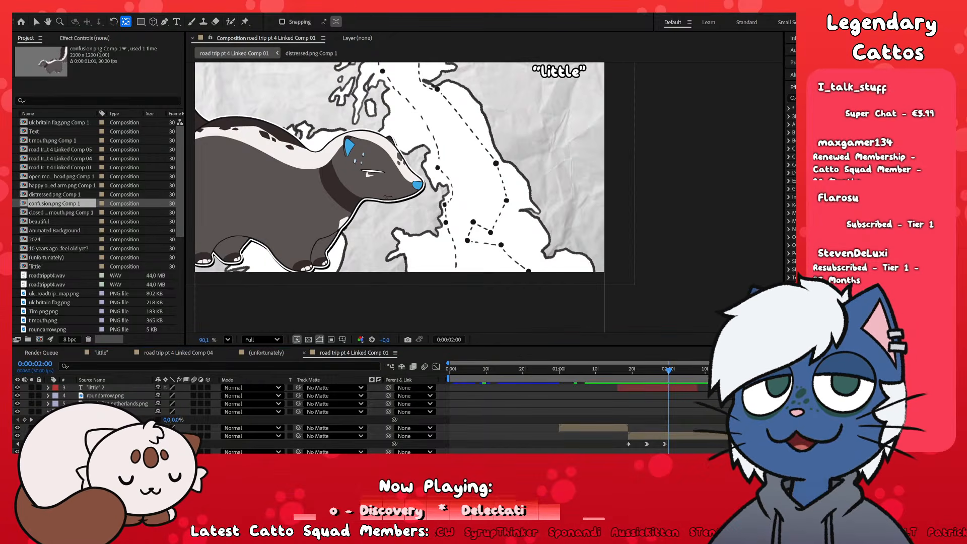
pyautogui.click(178, 352)
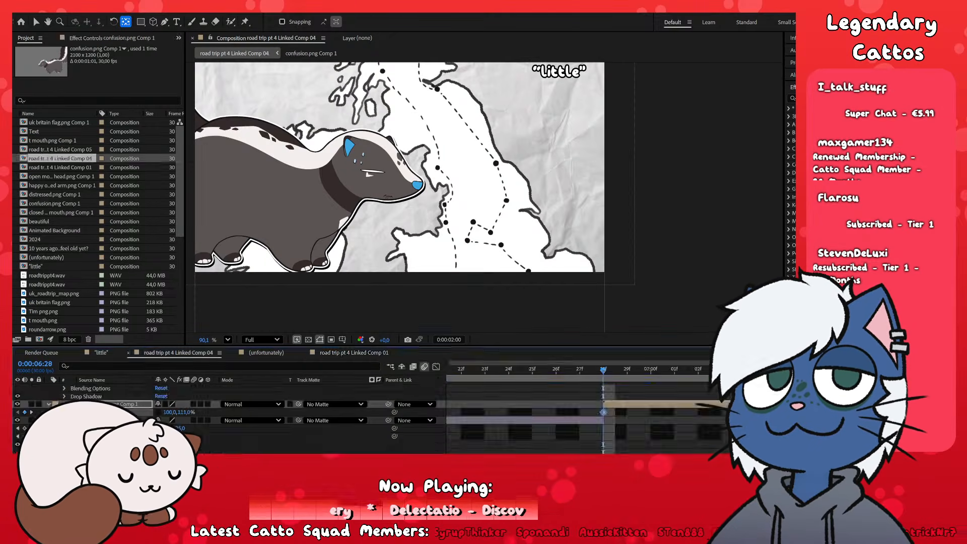
# - Copy the confusion.png Comp 1 layer's Scale keyframe from 0:00:07:04 and paste it at 0:00:07:01
pyautogui.click(624, 392)
pyautogui.moveTo(626, 375); pyautogui.dragTo(676, 407)
pyautogui.scroll(-1, 563, 443)
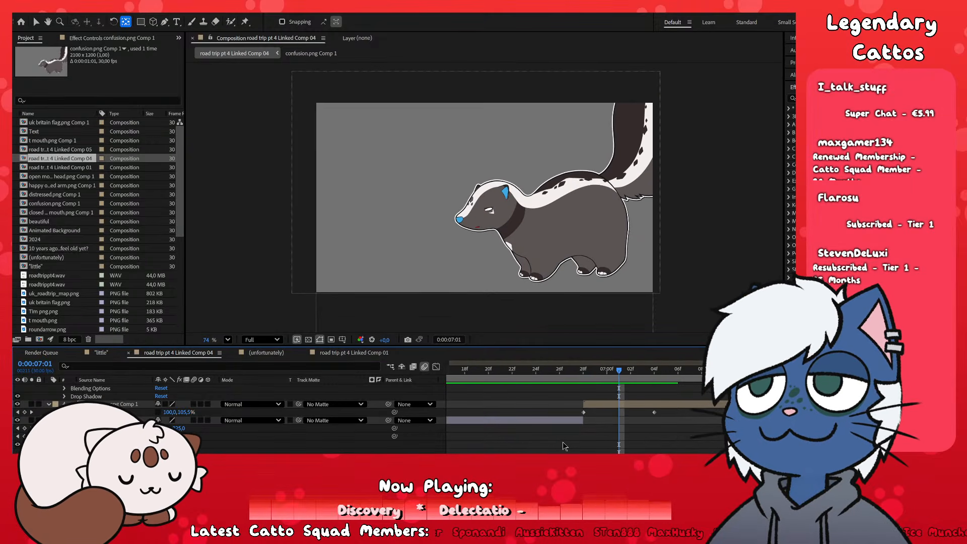
pyautogui.scroll(-1, 564, 443)
pyautogui.scroll(2, 617, 442)
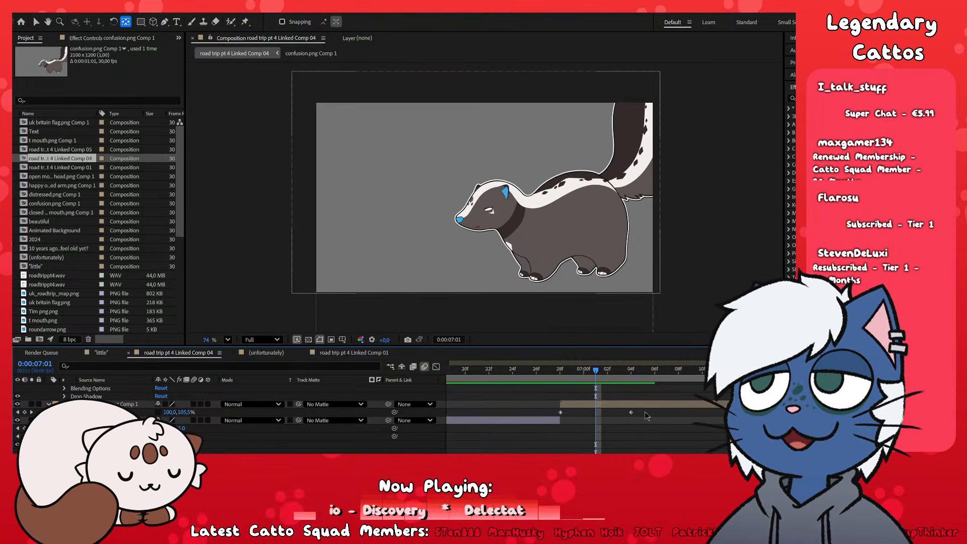
pyautogui.scroll(2, 632, 416)
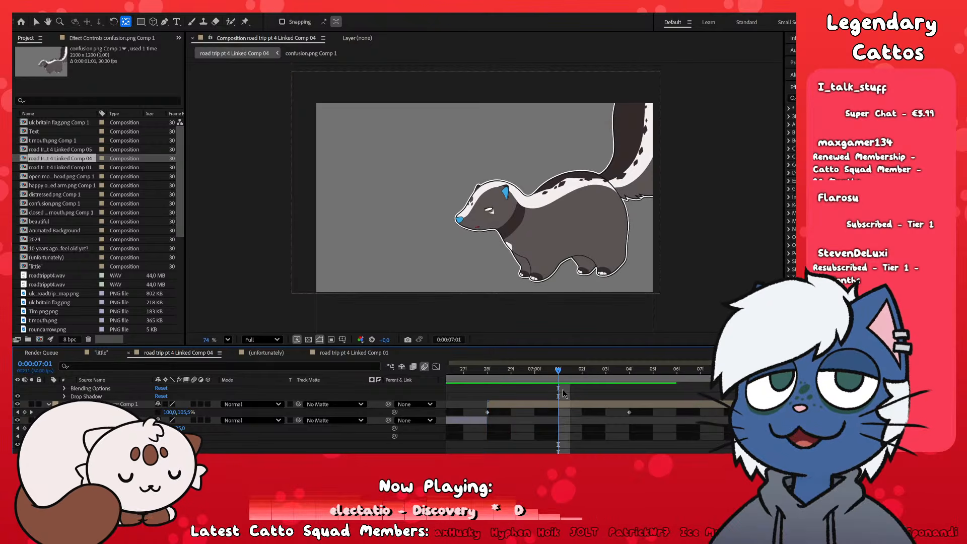
pyautogui.click(599, 405)
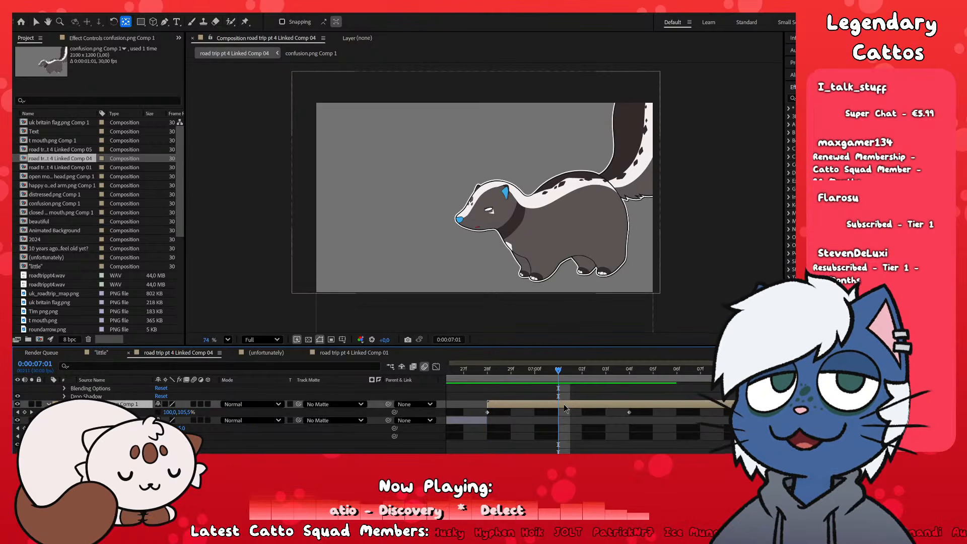
pyautogui.click(630, 412)
pyautogui.hotkey('ctrl', 'c')
pyautogui.hotkey('ctrl', 'v')
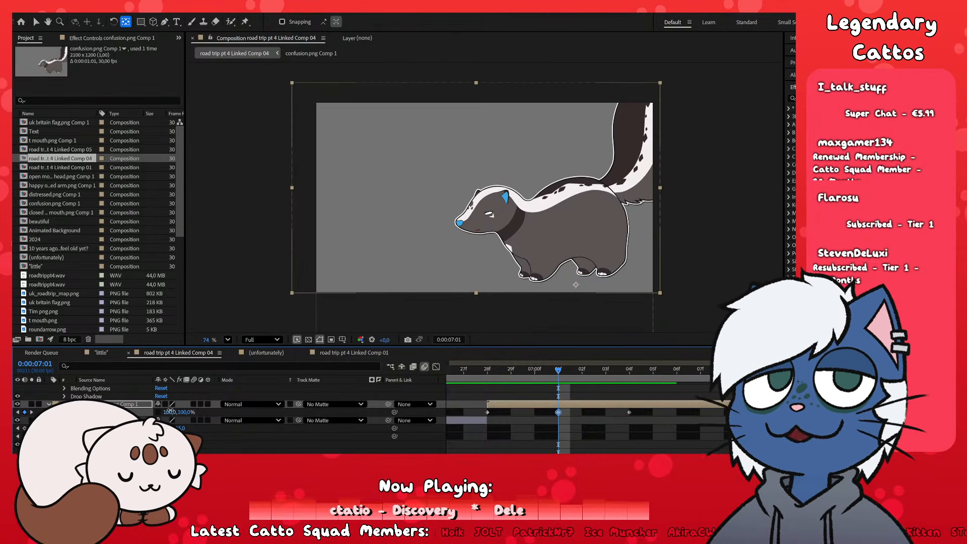
# - Set the confusion.png Comp 1 layer's Scale keyframe at 0:00:07:01 to 108, 96% and preview the squash
pyautogui.moveTo(169, 410)
pyautogui.mouseDown()
pyautogui.moveTo(181, 410)
pyautogui.moveTo(173, 413)
pyautogui.mouseUp()
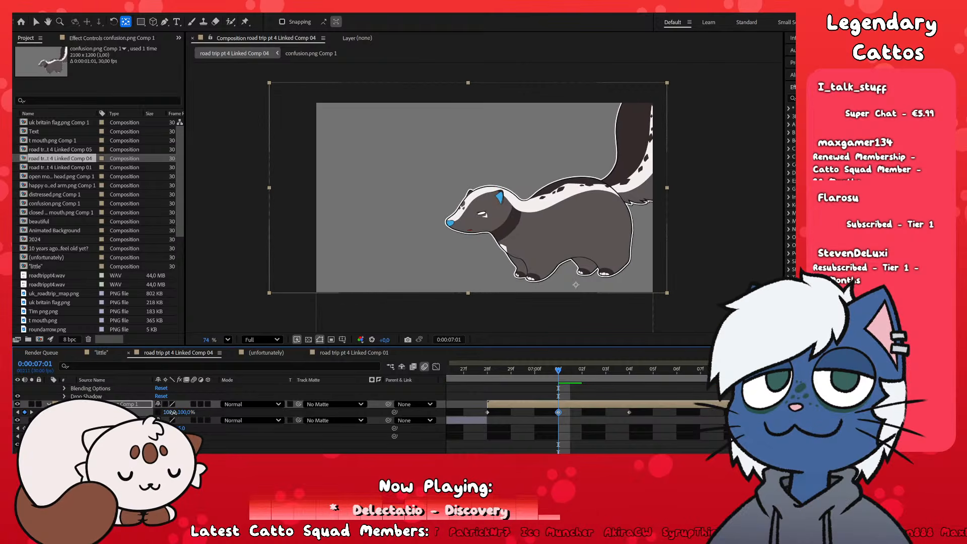
pyautogui.click(509, 369)
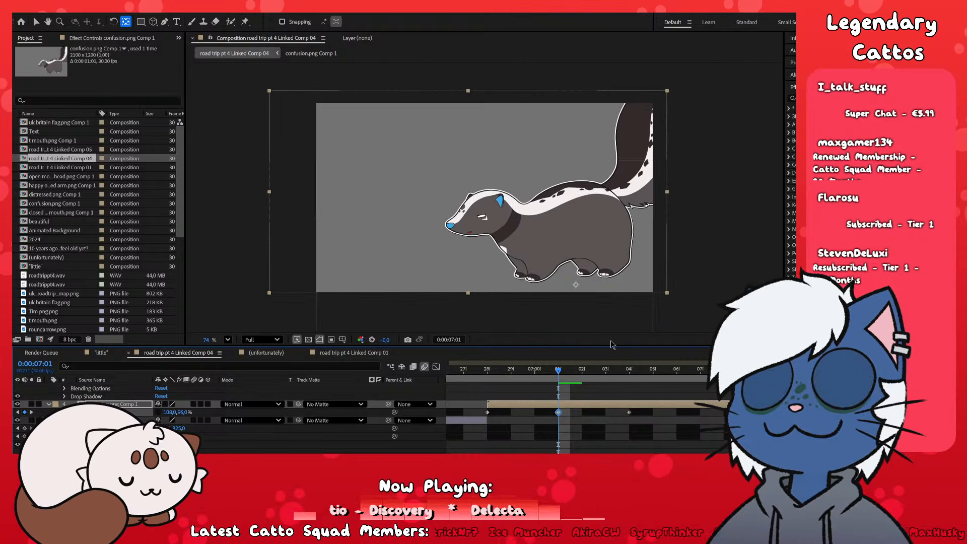
pyautogui.moveTo(506, 367); pyautogui.dragTo(490, 370)
pyautogui.press('space')
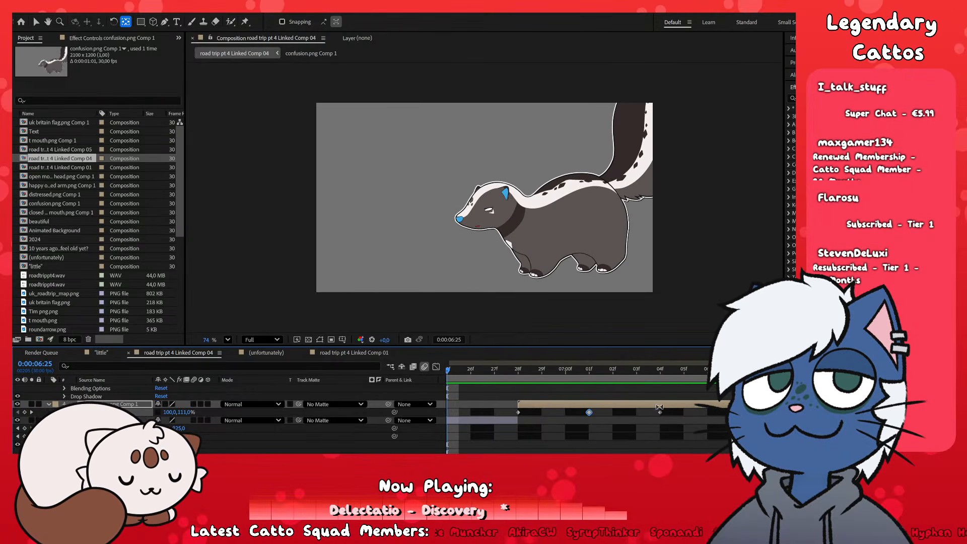
# - Add a 100% Scale keyframe at 0:00:07:06 and set the one at 0:00:07:04 to 97, 108%
pyautogui.click(659, 370)
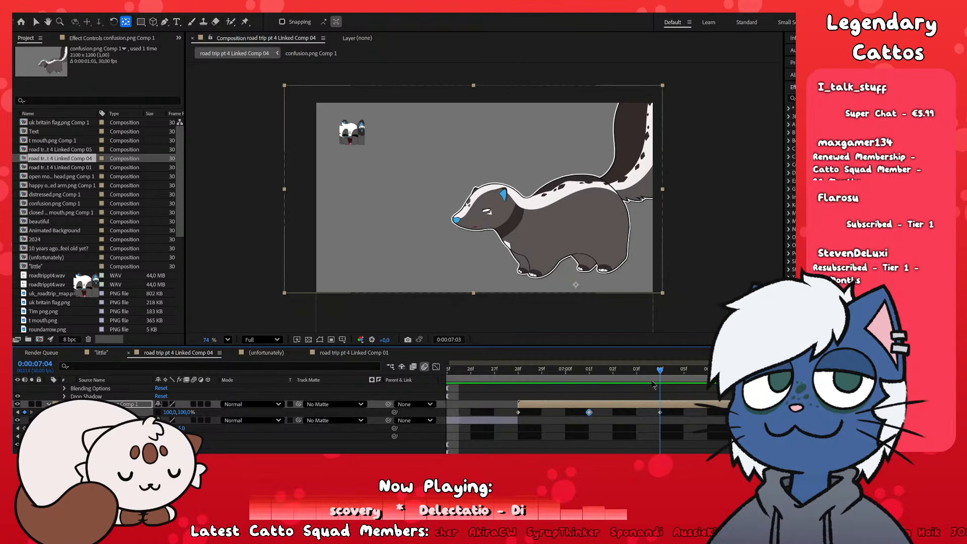
pyautogui.moveTo(652, 381); pyautogui.dragTo(686, 413)
pyautogui.click(660, 412)
pyautogui.moveTo(661, 380)
pyautogui.mouseDown()
pyautogui.moveTo(641, 381)
pyautogui.moveTo(664, 379)
pyautogui.mouseUp()
pyautogui.hotkey('ctrl', 'v')
pyautogui.click(684, 413)
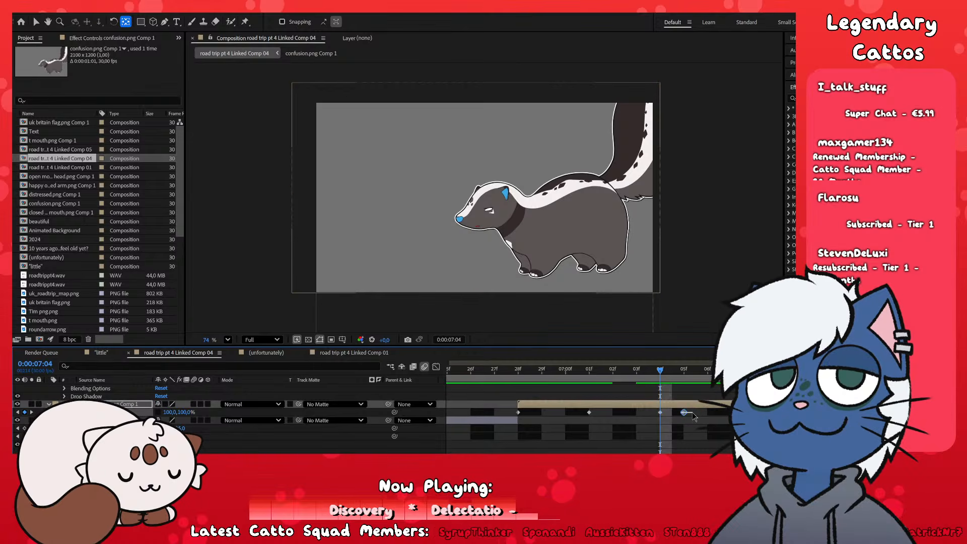
pyautogui.moveTo(684, 413); pyautogui.dragTo(706, 413)
pyautogui.click(660, 412)
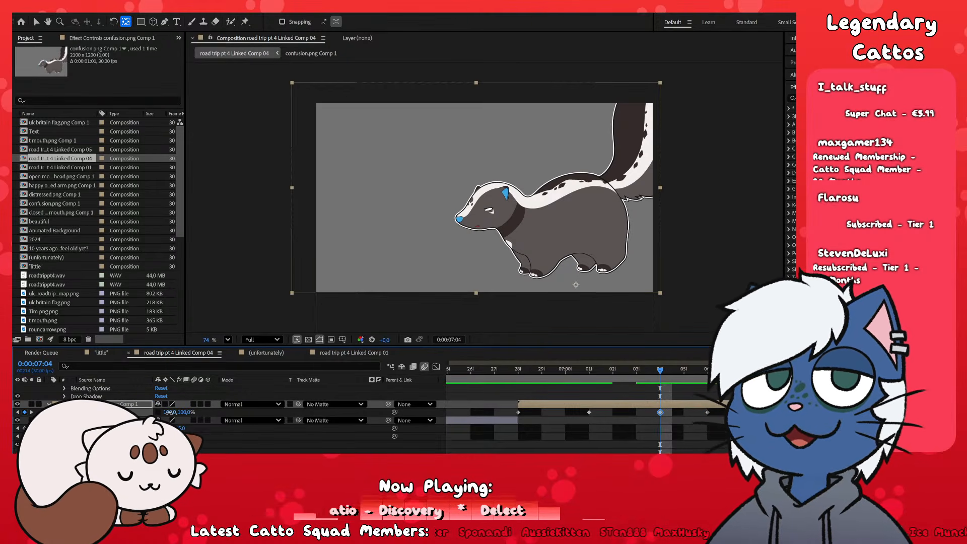
pyautogui.moveTo(172, 412); pyautogui.dragTo(184, 413)
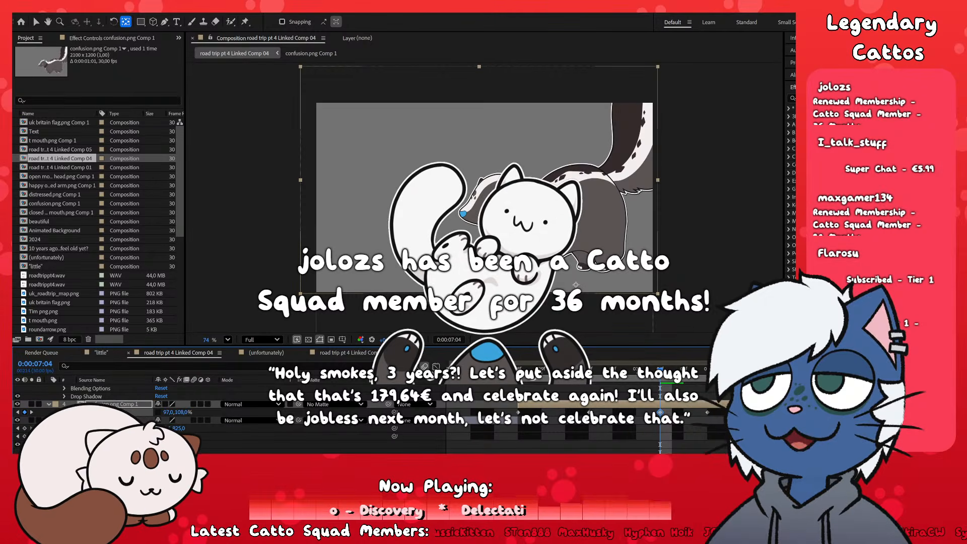
# - Apply Easy Ease to all four Scale keyframes of the confusion.png Comp 1 layer and preview the bounce
pyautogui.hscroll(-5, 454, 423)
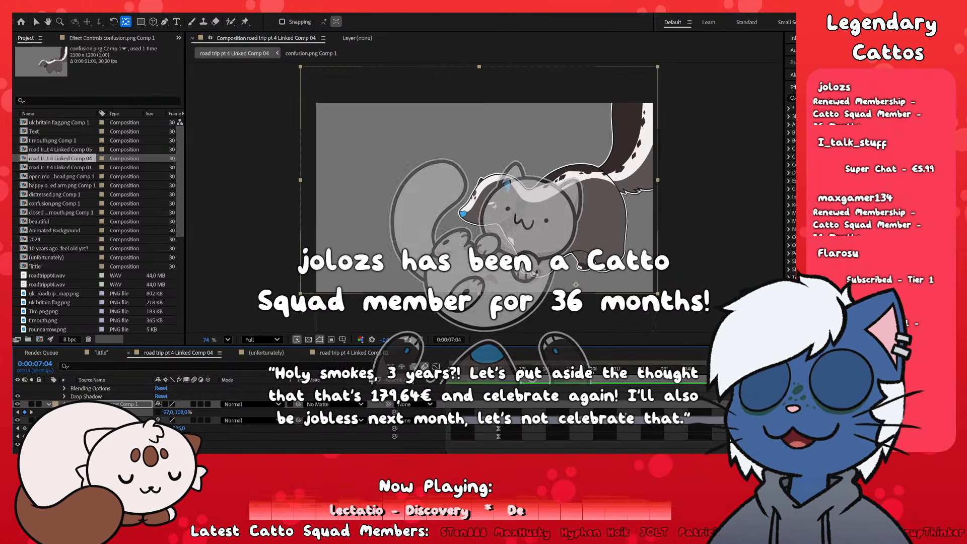
pyautogui.scroll(-2, 655, 429)
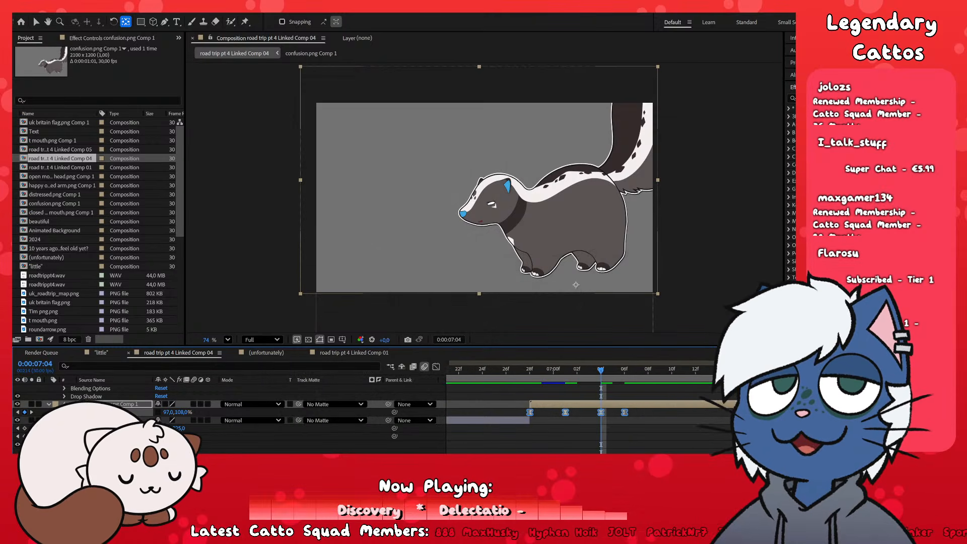
pyautogui.click(688, 425)
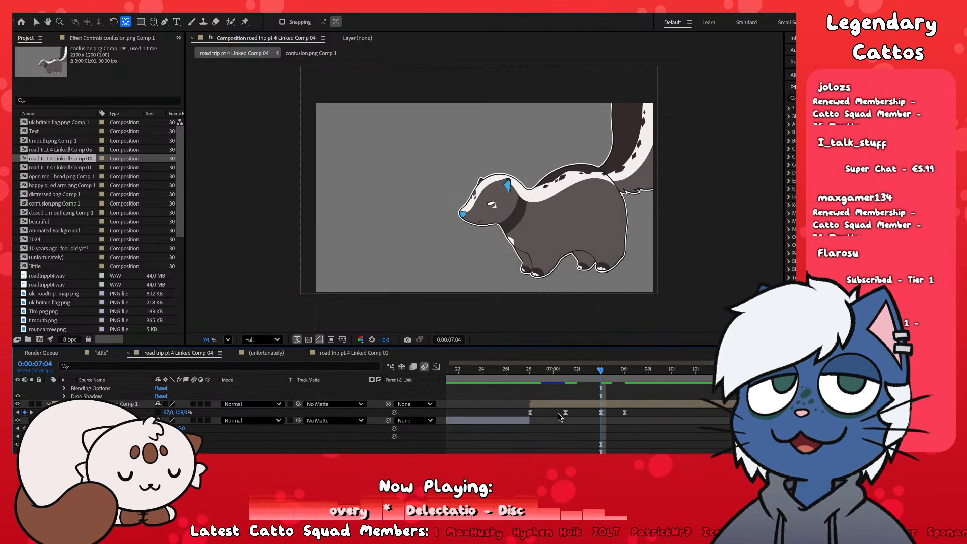
pyautogui.click(519, 371)
pyautogui.press('pageup')
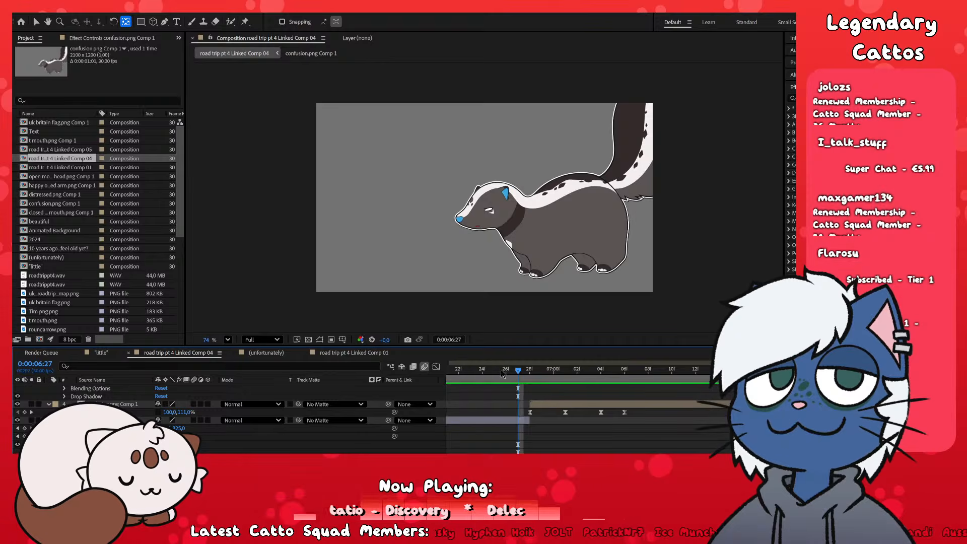
# - Move the last Scale keyframe of the confusion pose to 0:00:07:07 and replay from just before it starts
pyautogui.moveTo(625, 412); pyautogui.dragTo(637, 412)
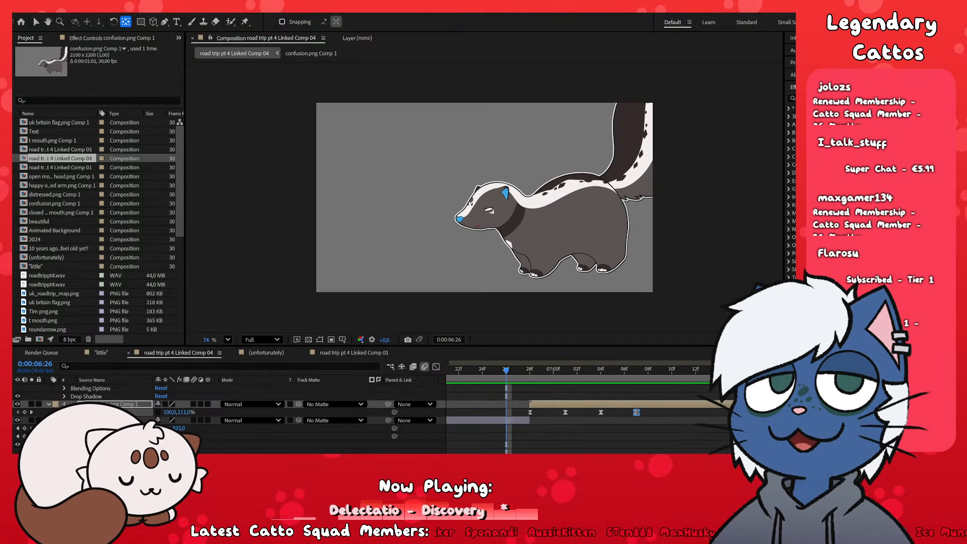
pyautogui.click(588, 452)
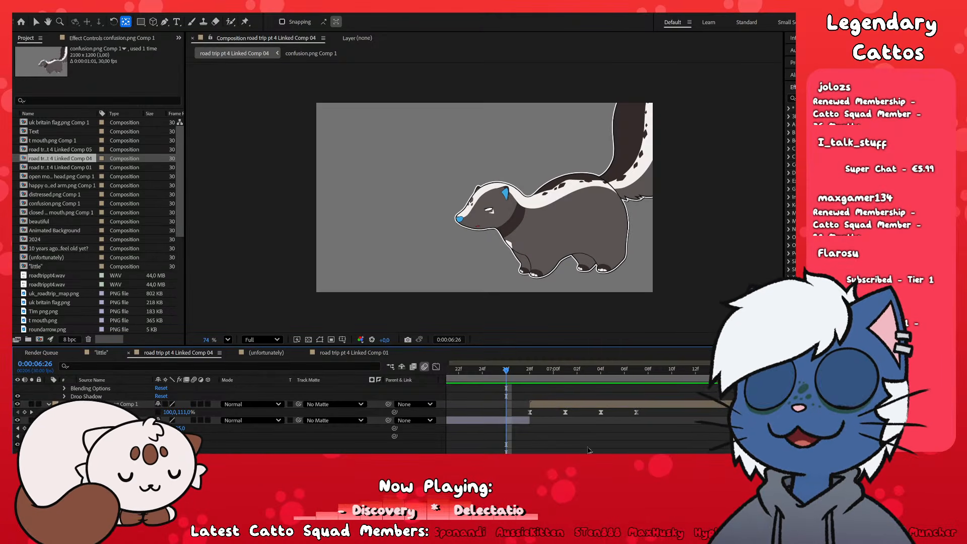
pyautogui.press('pageup')
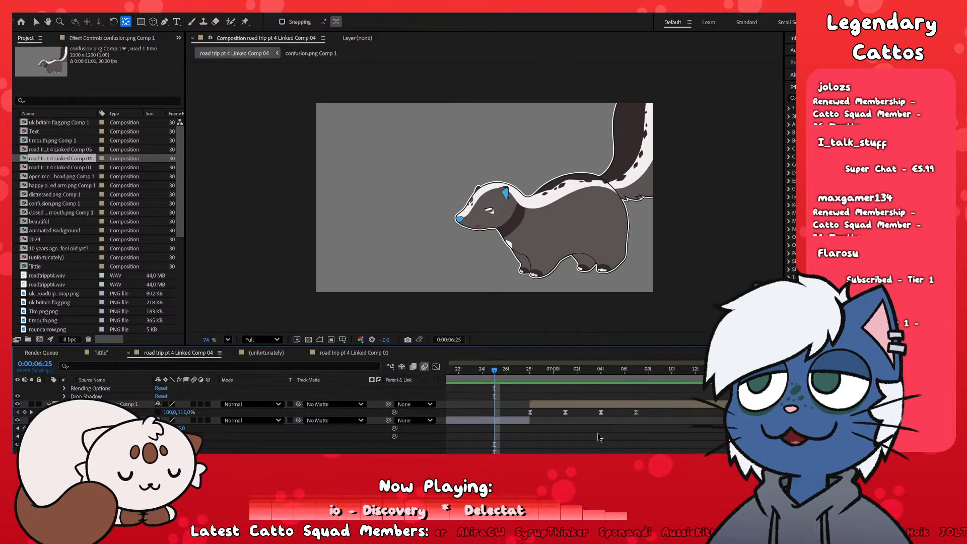
pyautogui.moveTo(548, 370); pyautogui.dragTo(482, 370)
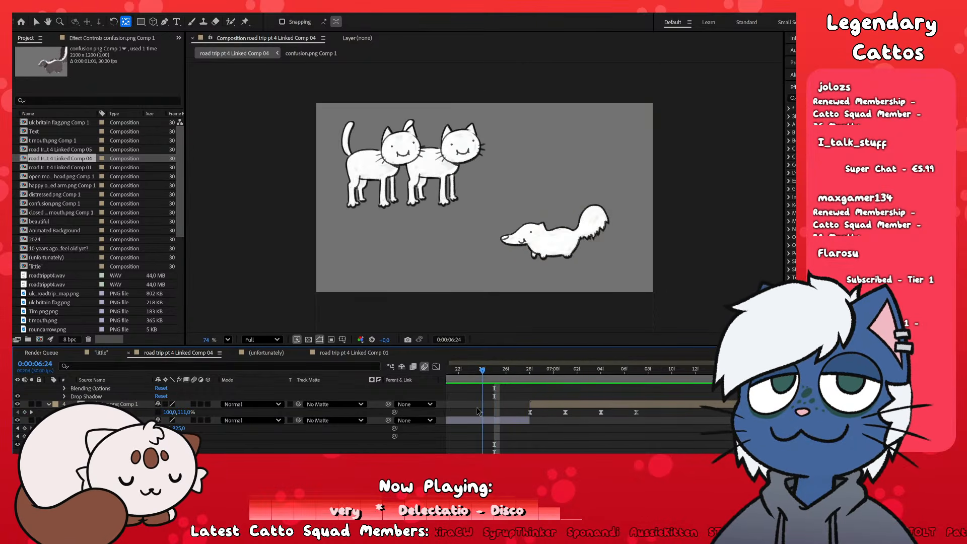
pyautogui.click(517, 372)
# - Review the transition from the "beautiful" cat drawings into the skunk's confusion pose
pyautogui.moveTo(606, 375); pyautogui.dragTo(793, 375)
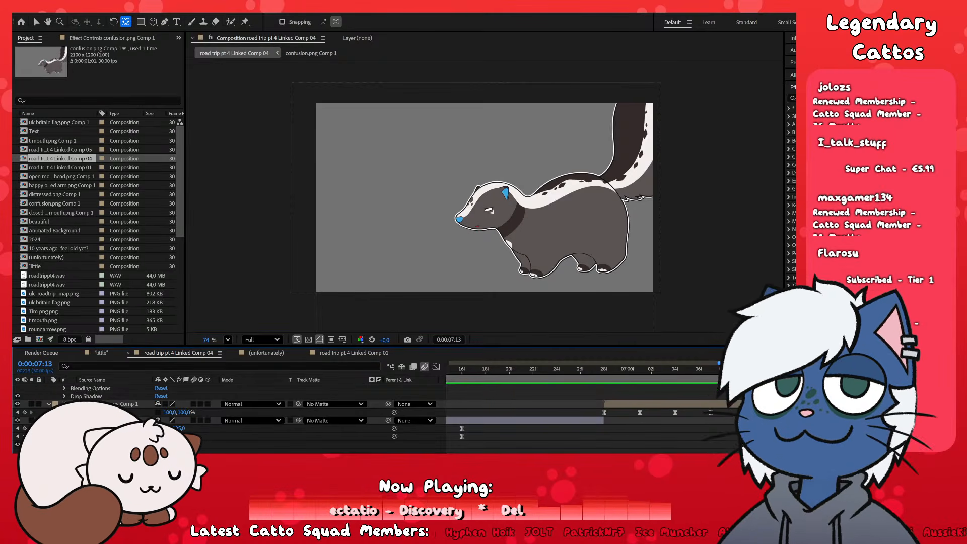
pyautogui.click(590, 369)
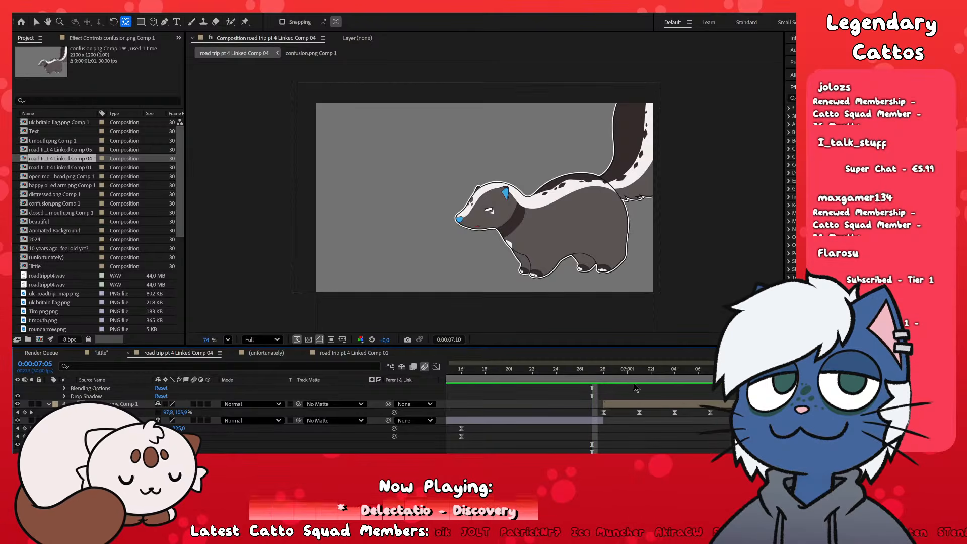
pyautogui.press('pageup')
pyautogui.press('pageup')
pyautogui.scroll(-5, 604, 418)
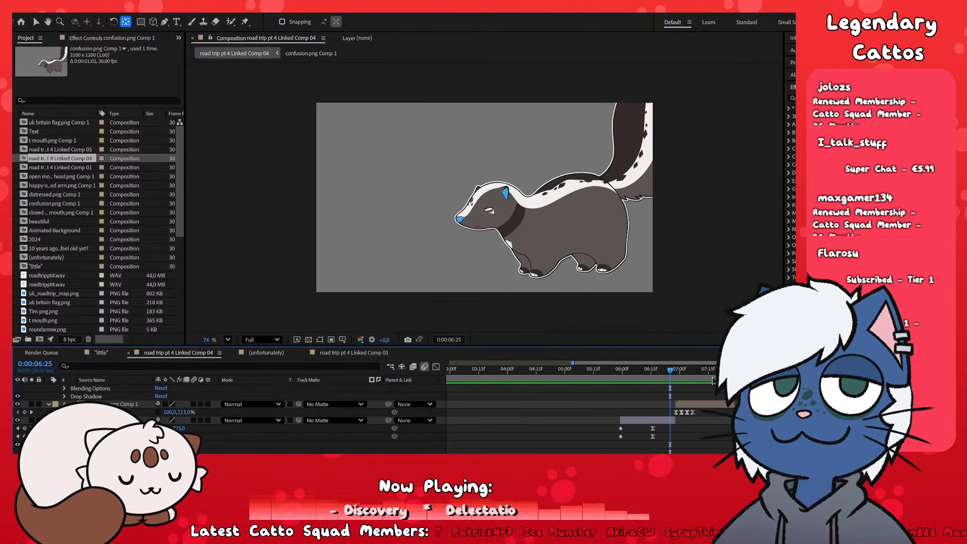
pyautogui.click(732, 370)
pyautogui.moveTo(731, 373); pyautogui.dragTo(671, 401)
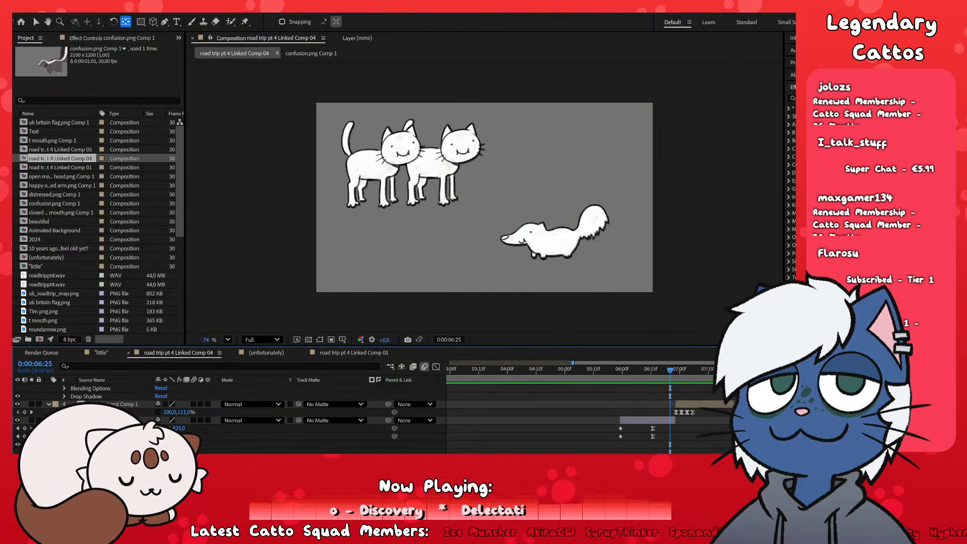
pyautogui.press('space')
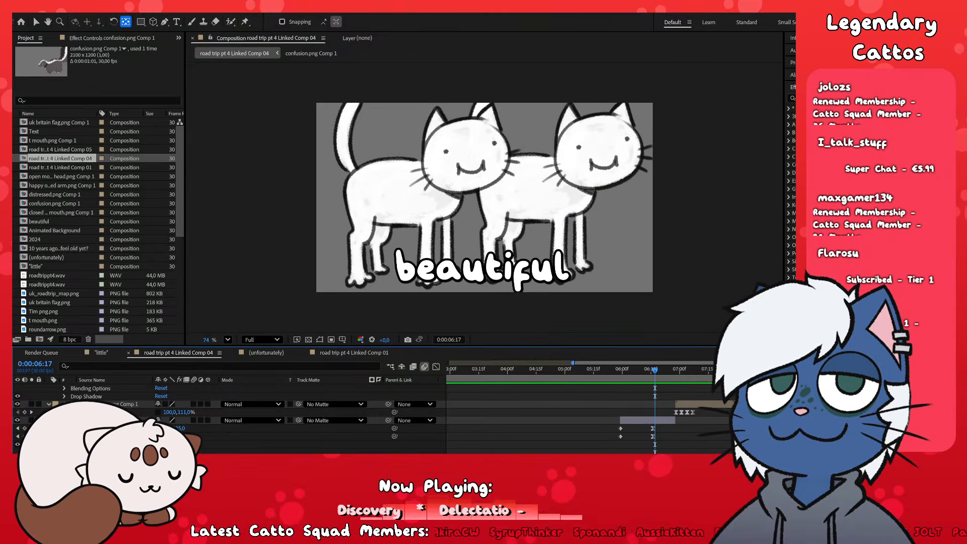
pyautogui.moveTo(762, 385)
pyautogui.mouseDown()
pyautogui.moveTo(673, 386)
pyautogui.moveTo(685, 387)
pyautogui.mouseUp()
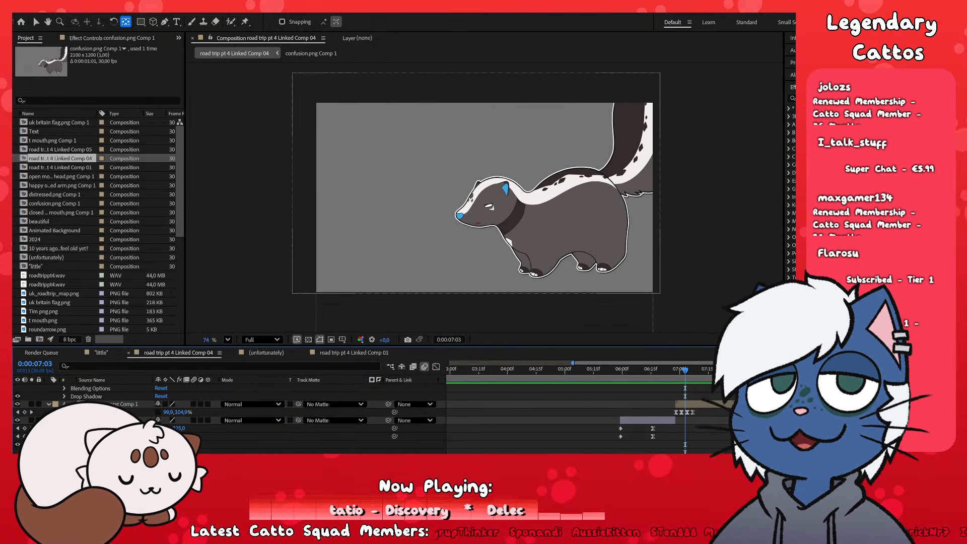
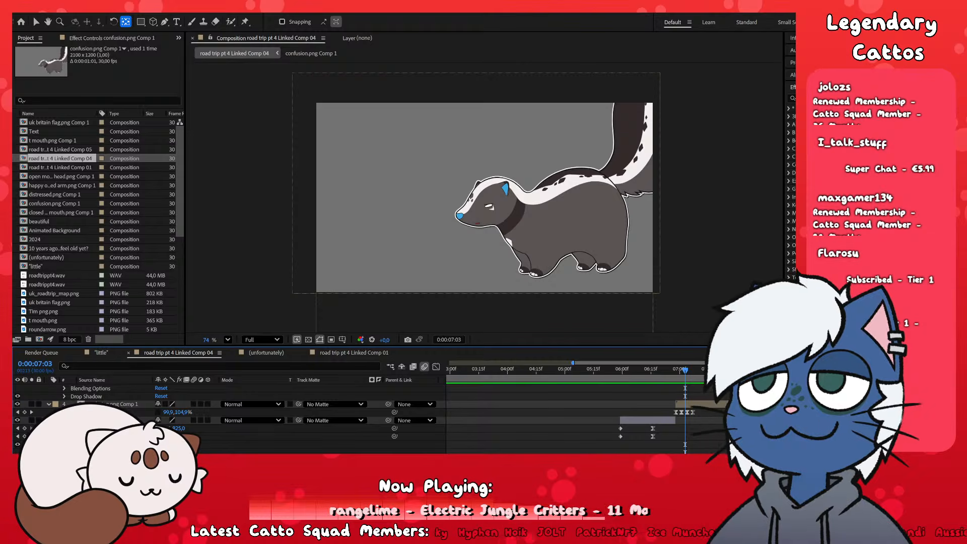
# - Replay the confusion pose's squash-and-stretch from 0:00:06:21 and check its lead-in to the distressed pose
pyautogui.scroll(2, 753, 414)
pyautogui.scroll(-2, 722, 408)
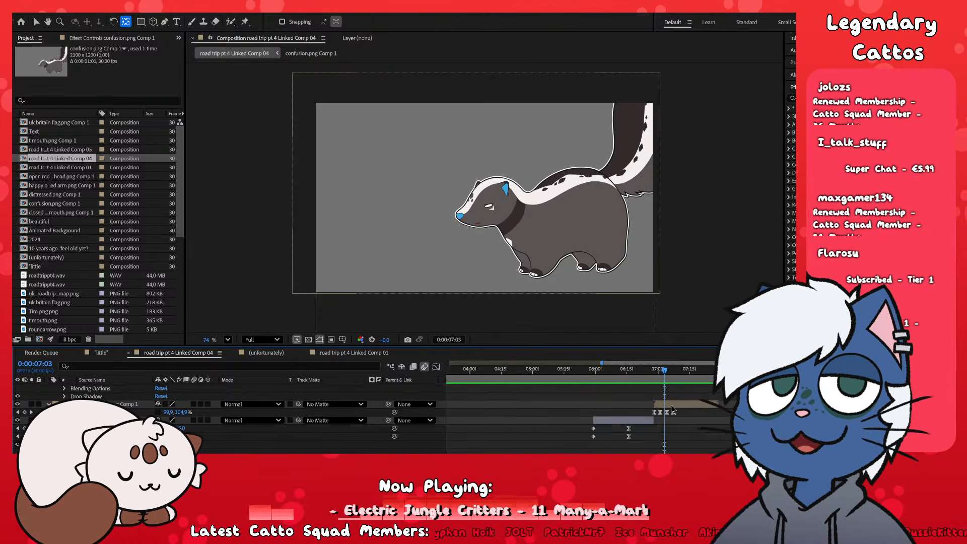
pyautogui.scroll(2, 706, 406)
pyautogui.press('pagedown')
pyautogui.press('pagedown')
pyautogui.press('pagedown')
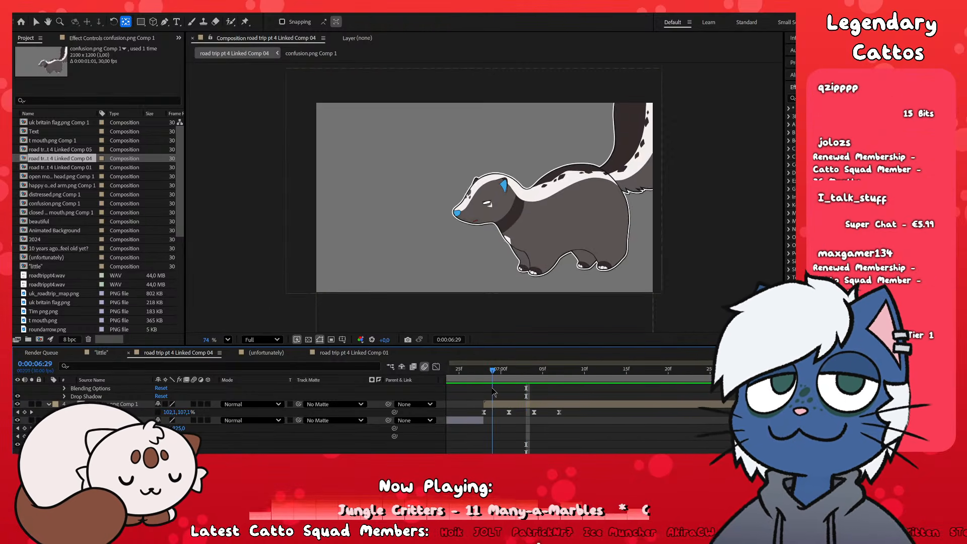
pyautogui.moveTo(551, 393); pyautogui.dragTo(504, 421)
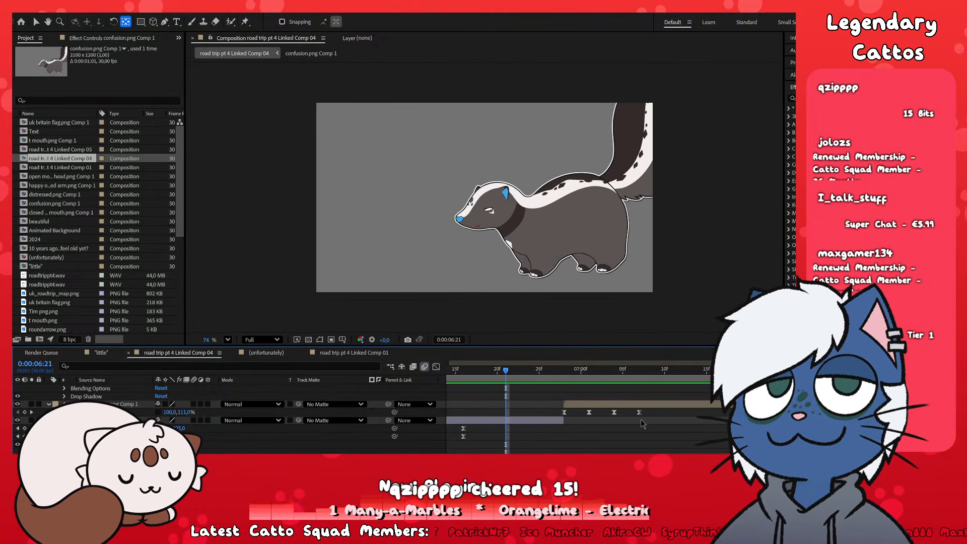
pyautogui.press('space')
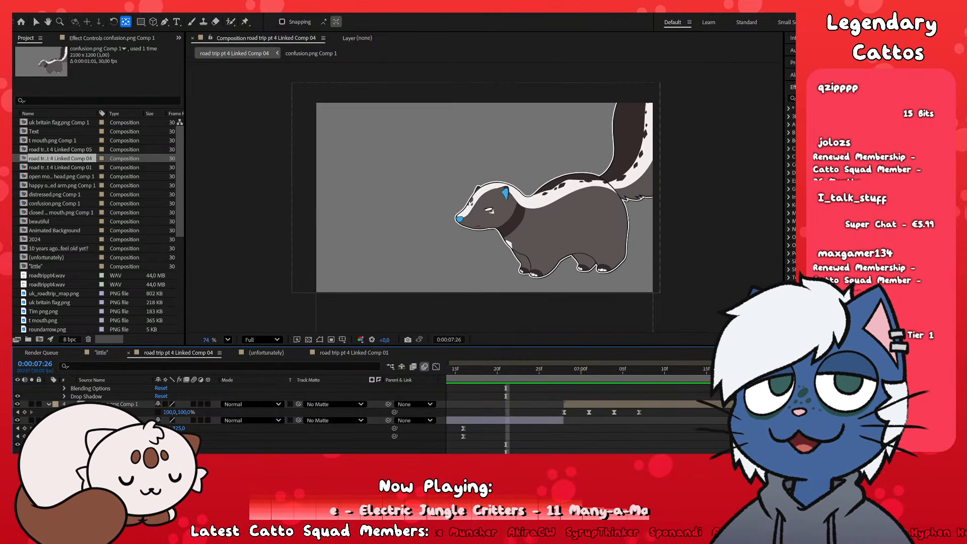
pyautogui.moveTo(823, 439); pyautogui.dragTo(507, 417)
pyautogui.press('space')
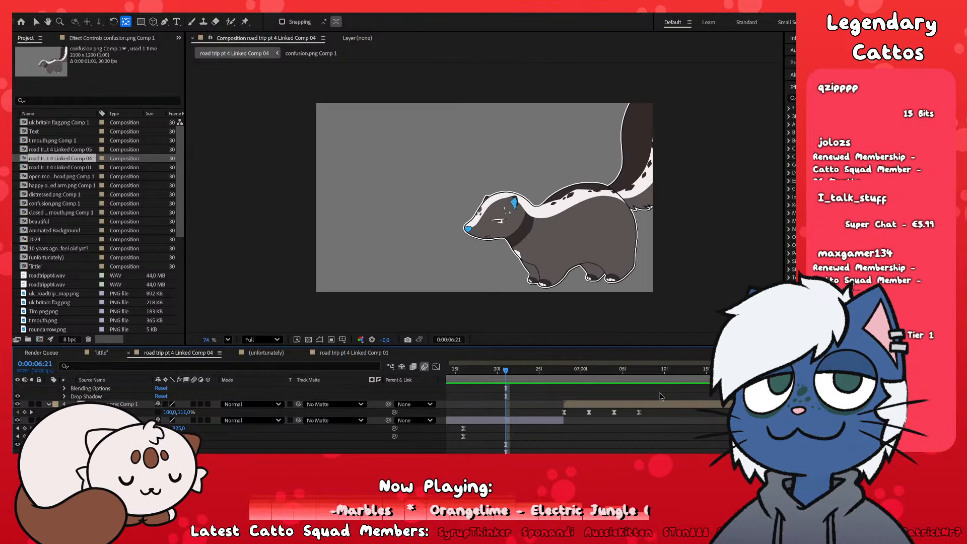
# - Pre-compose the distressed.png layer at 0:00:07:29 as distressed.png Comp 2
pyautogui.moveTo(774, 371); pyautogui.dragTo(823, 371)
pyautogui.scroll(-5, 580, 413)
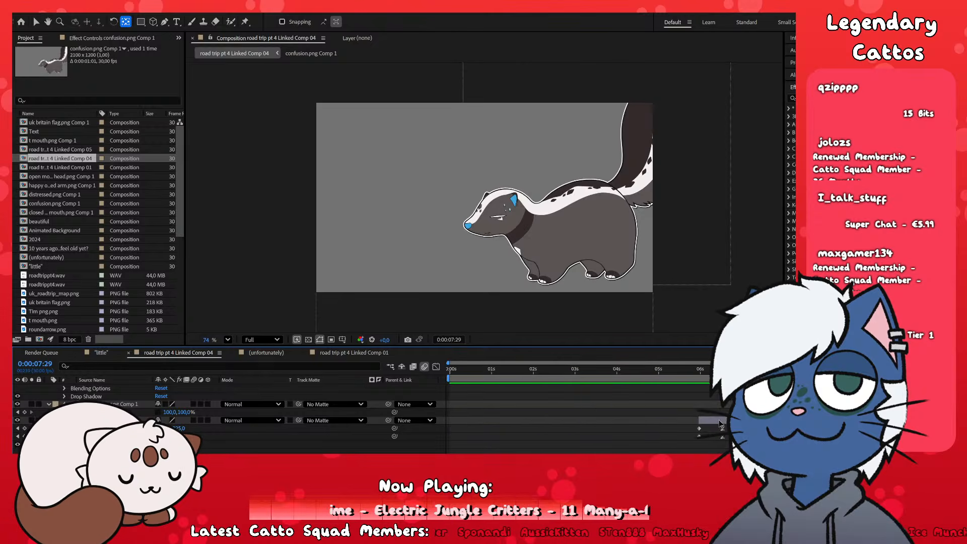
pyautogui.scroll(10, 580, 414)
pyautogui.scroll(8, 766, 413)
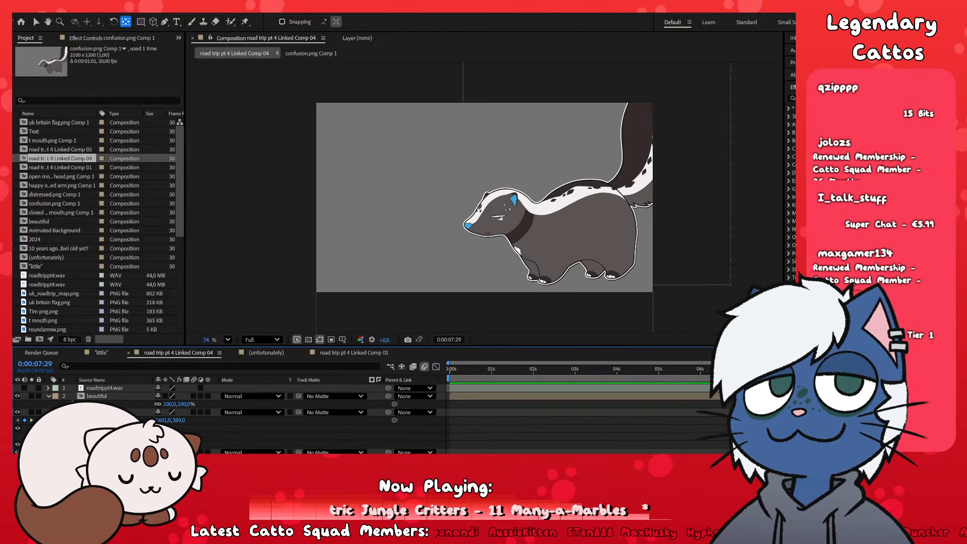
pyautogui.click(771, 412)
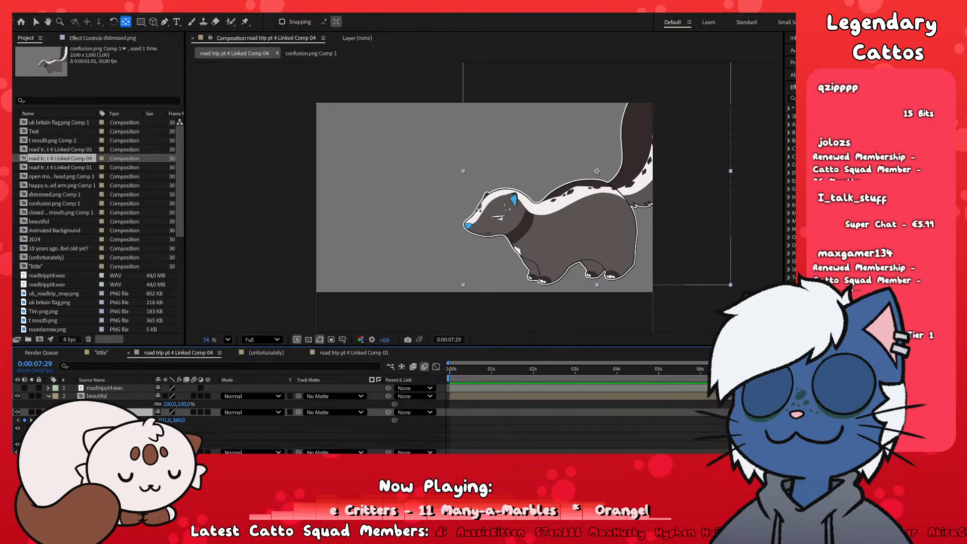
pyautogui.hotkey('ctrl', 'shift', 'c')
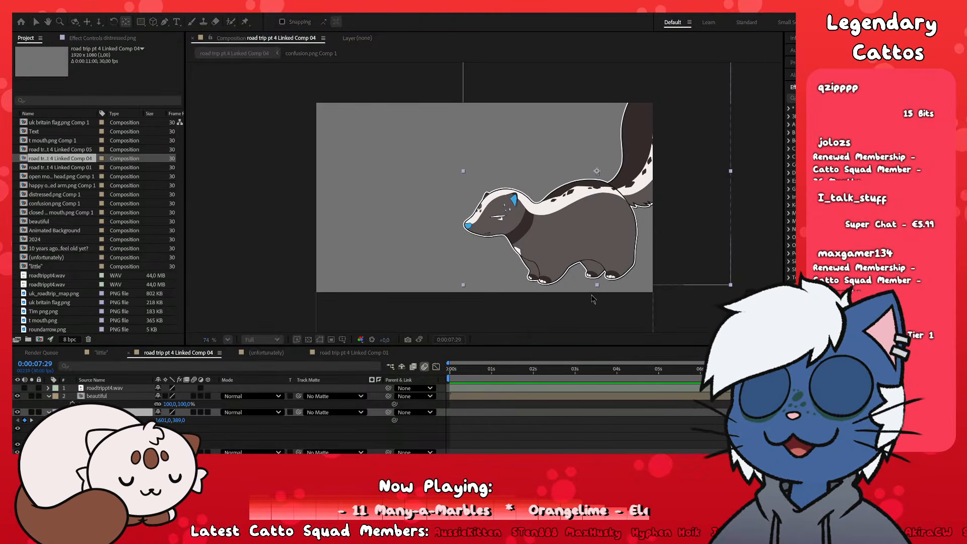
pyautogui.click(518, 308)
pyautogui.click(579, 412)
pyautogui.click(771, 412)
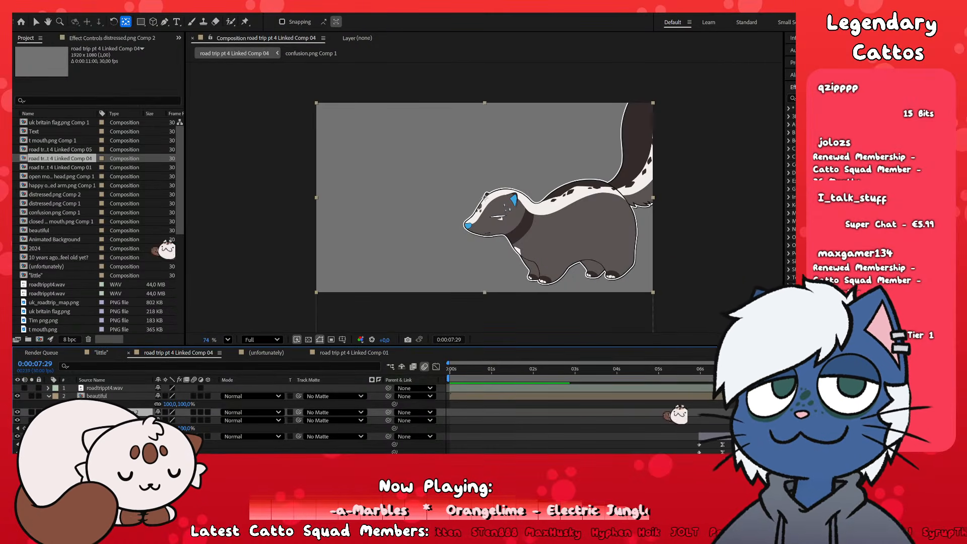
pyautogui.click(579, 412)
# - Open distressed.png Comp 2 and enlarge the composition to 2200 x 1200
pyautogui.click(570, 227)
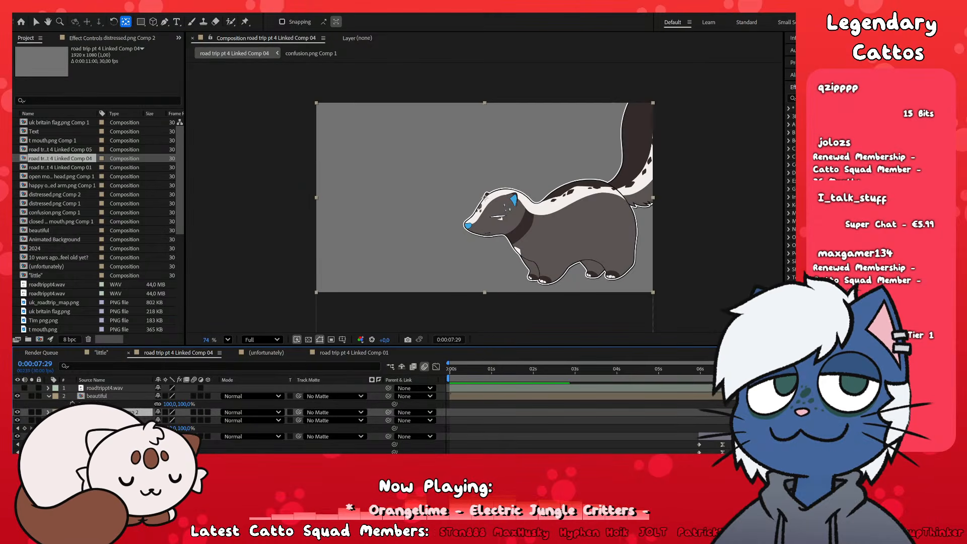
pyautogui.doubleClick(569, 227)
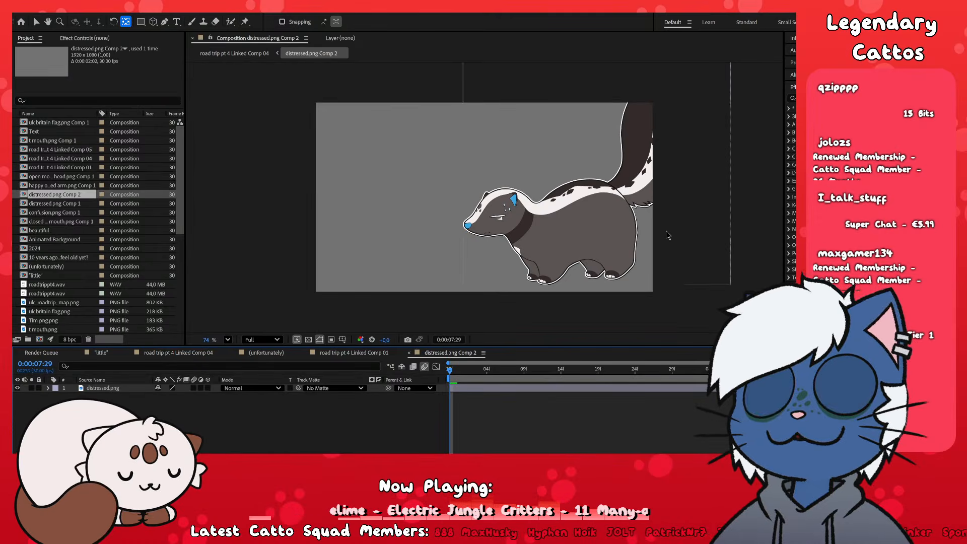
pyautogui.hotkey('ctrl', 'k')
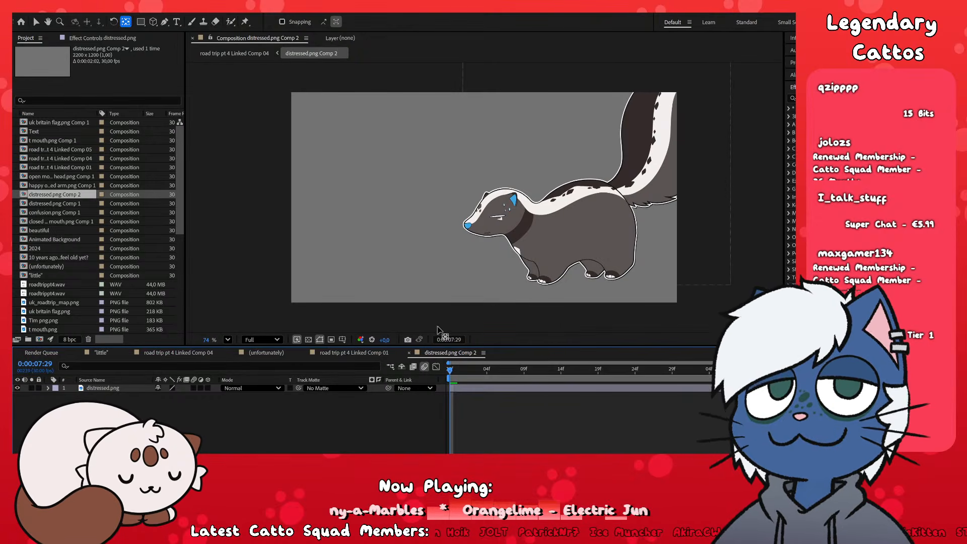
# - Return to road trip pt 4 Linked Comp 04 and compare the confusion and distressed poses around 0:00:07:29
pyautogui.click(409, 353)
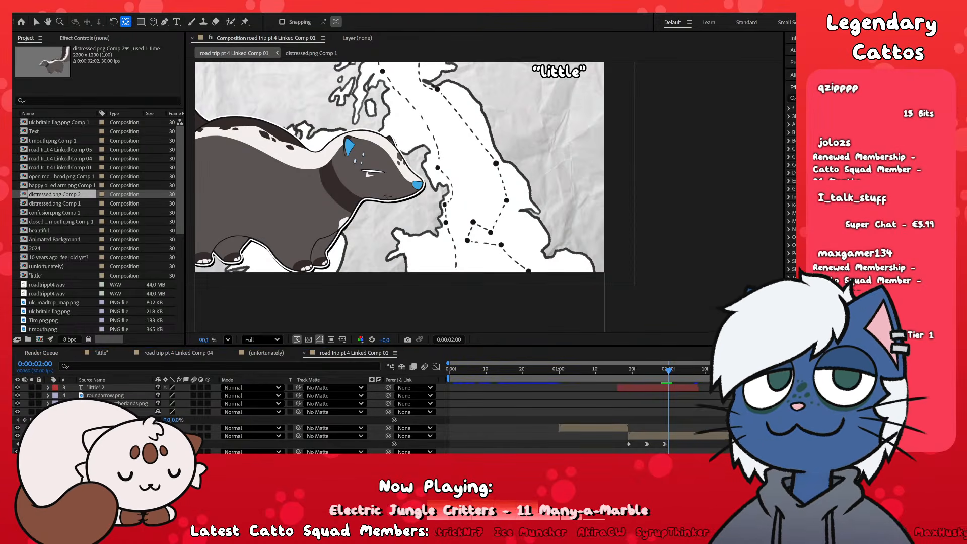
pyautogui.click(179, 353)
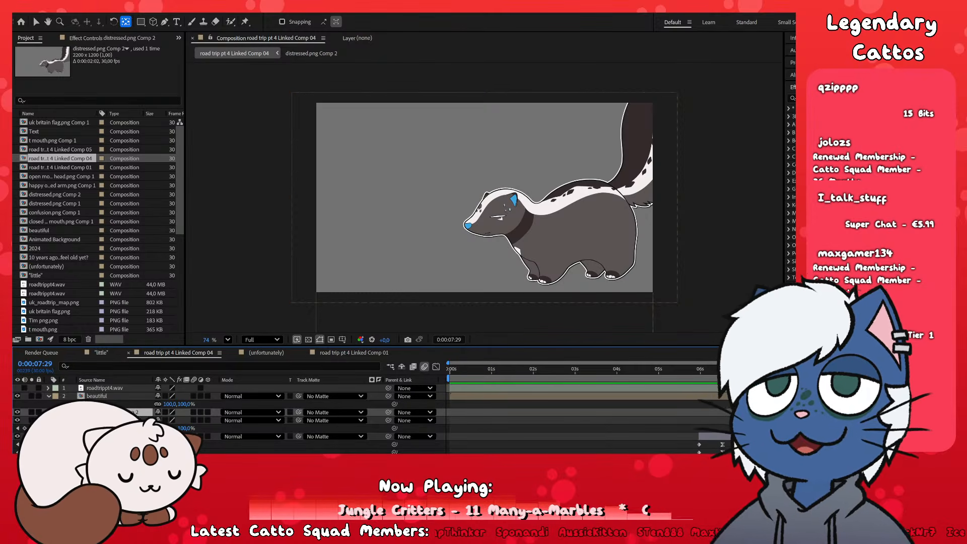
pyautogui.hotkey('shift', 'pageup')
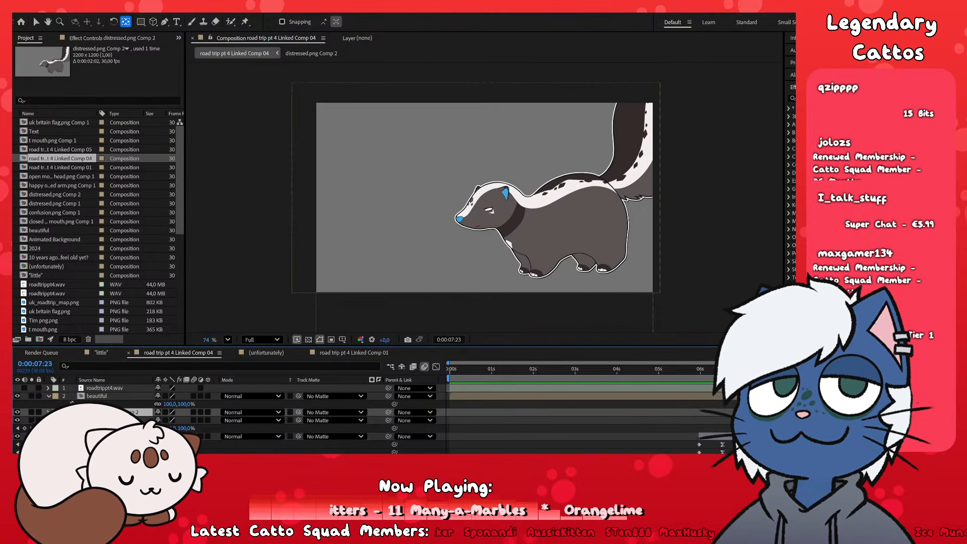
pyautogui.hotkey('shift', 'pagedown')
pyautogui.hotkey('shift', 'pagedown')
pyautogui.press('=')
pyautogui.press('=')
pyautogui.scroll(3, 555, 427)
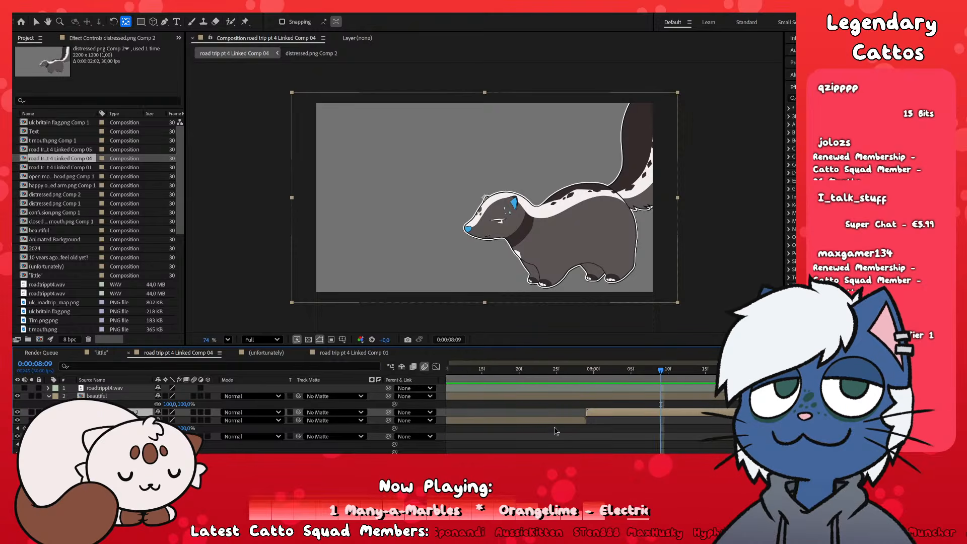
pyautogui.scroll(-5, 612, 409)
pyautogui.scroll(3, 655, 406)
pyautogui.moveTo(724, 371); pyautogui.dragTo(717, 408)
pyautogui.scroll(4, 725, 413)
pyautogui.scroll(-3, 630, 419)
pyautogui.press('=')
pyautogui.press('=')
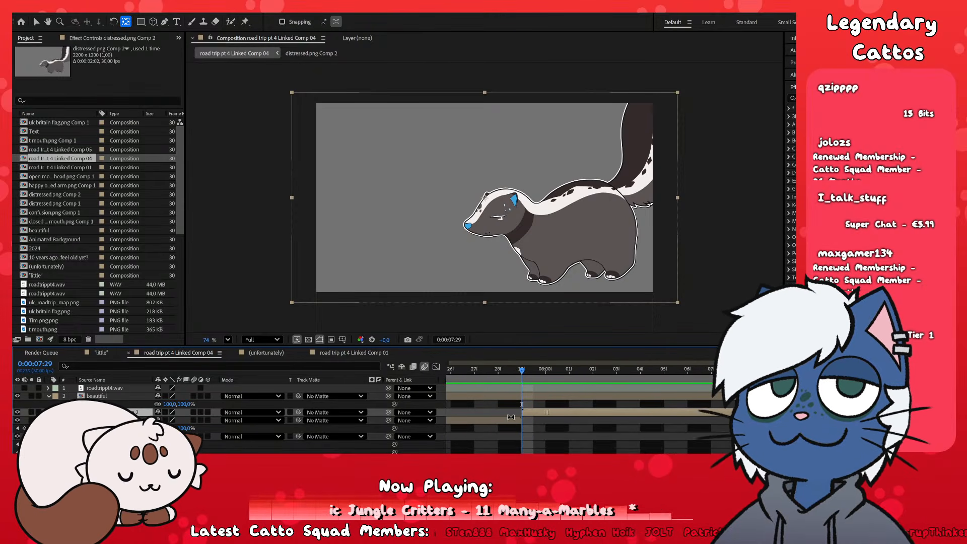
# - Shift the distressed.png Comp 2 layer one frame earlier to start at 0:00:07:28, overlapping the confusion pose
pyautogui.moveTo(546, 412); pyautogui.dragTo(605, 413)
pyautogui.press('v')
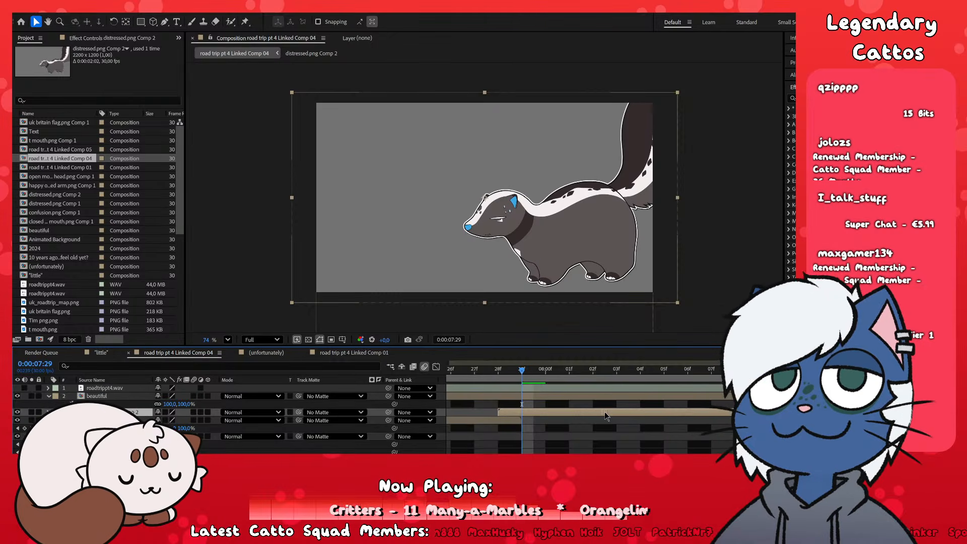
pyautogui.click(502, 372)
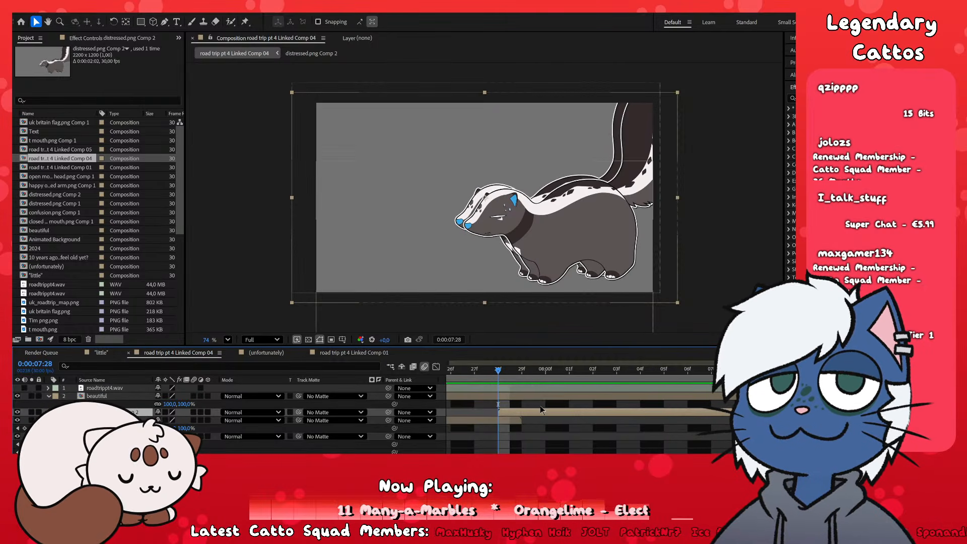
# - Set the distressed.png Comp 2 layer's Position to about 910, 517 and compare its alignment with the confusion pose beneath
pyautogui.press('p')
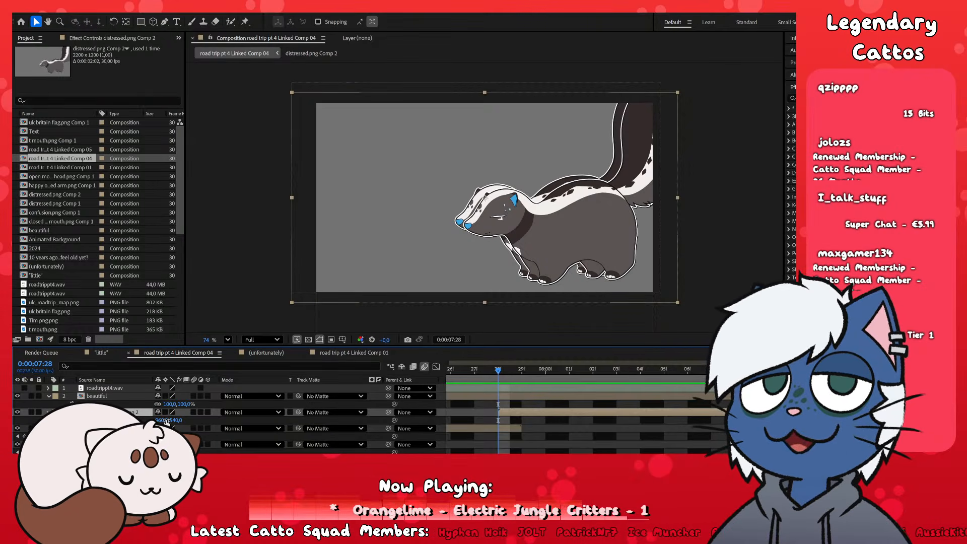
pyautogui.scroll(3, 464, 245)
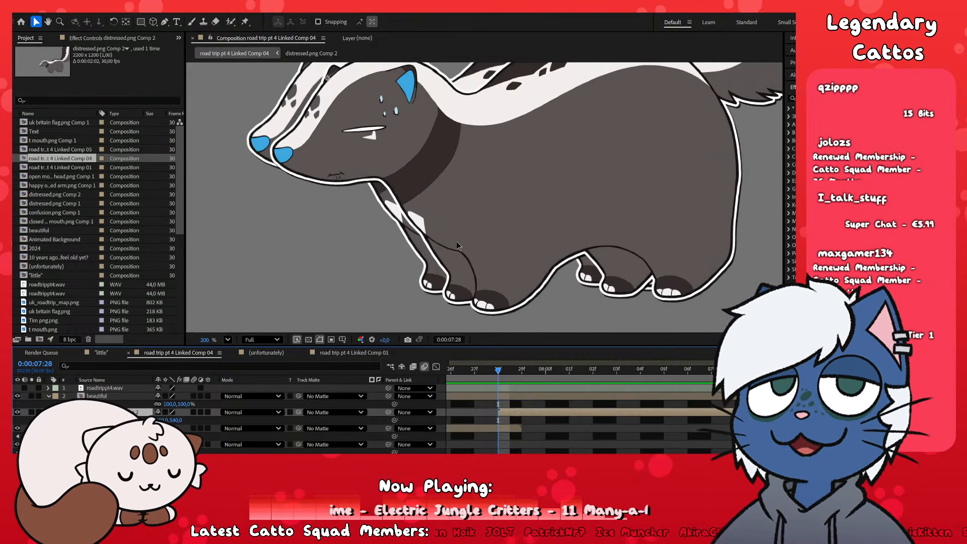
pyautogui.moveTo(169, 421)
pyautogui.mouseDown()
pyautogui.moveTo(146, 420)
pyautogui.moveTo(164, 421)
pyautogui.mouseUp()
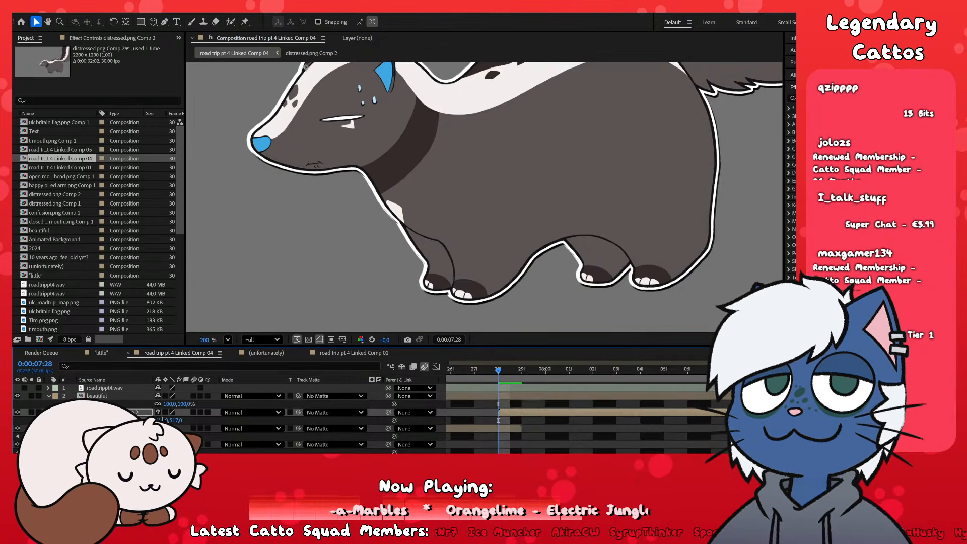
pyautogui.moveTo(160, 420); pyautogui.dragTo(158, 420)
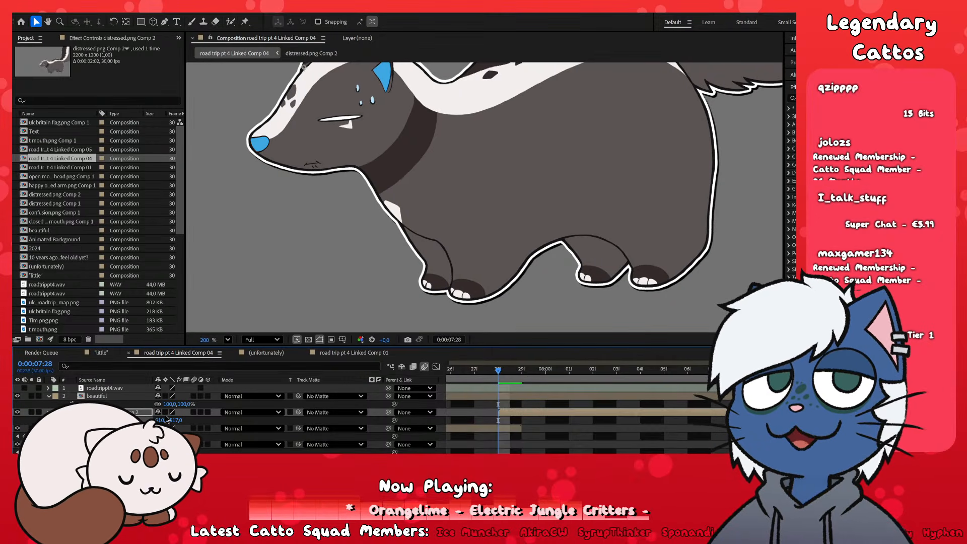
pyautogui.click(19, 412)
pyautogui.click(18, 412)
pyautogui.click(18, 412)
pyautogui.click(18, 412)
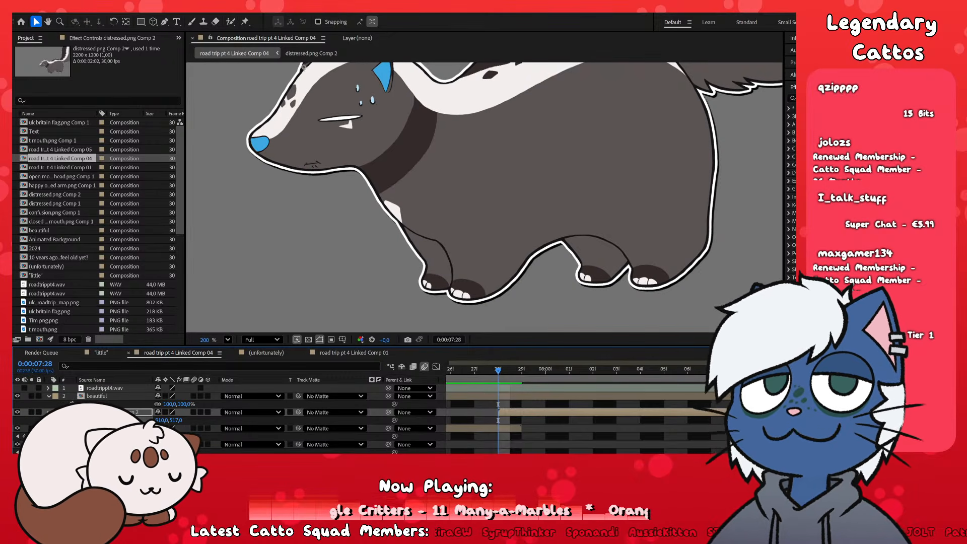
# - Lower the distressed.png Comp 2 layer's Opacity and fine-tune its Position to 911.3, 516.5 over the confusion pose
pyautogui.click(49, 412)
pyautogui.click(49, 412)
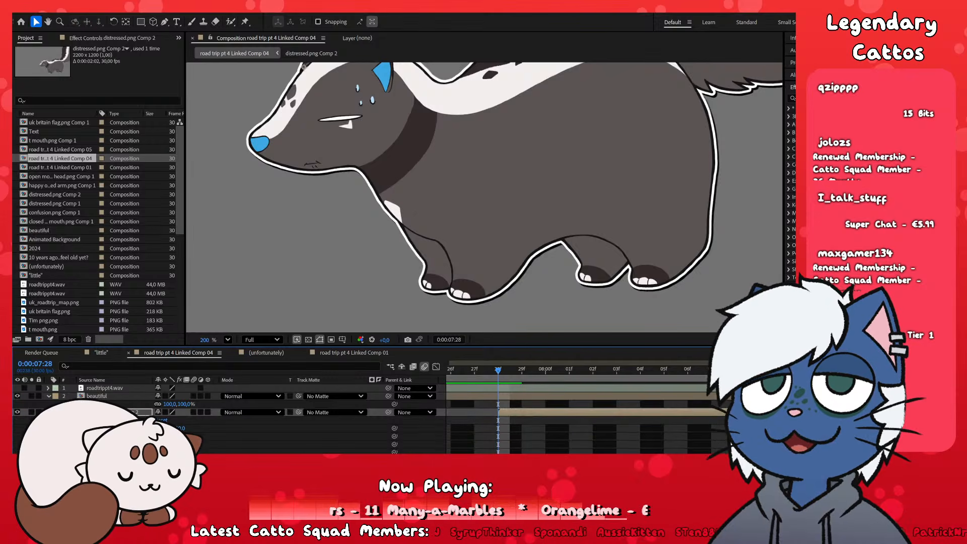
pyautogui.moveTo(166, 460); pyautogui.dragTo(146, 461)
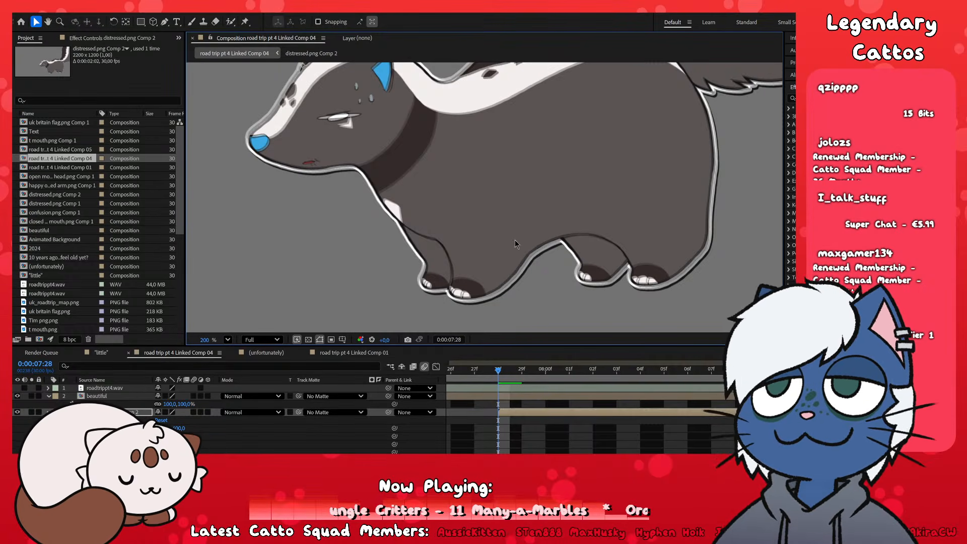
pyautogui.scroll(4, 554, 267)
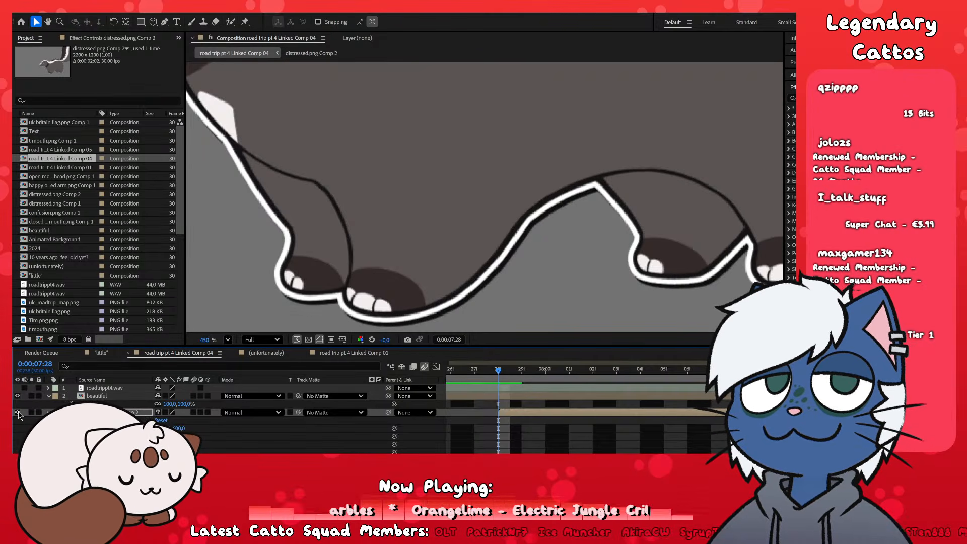
pyautogui.scroll(-10, 345, 177)
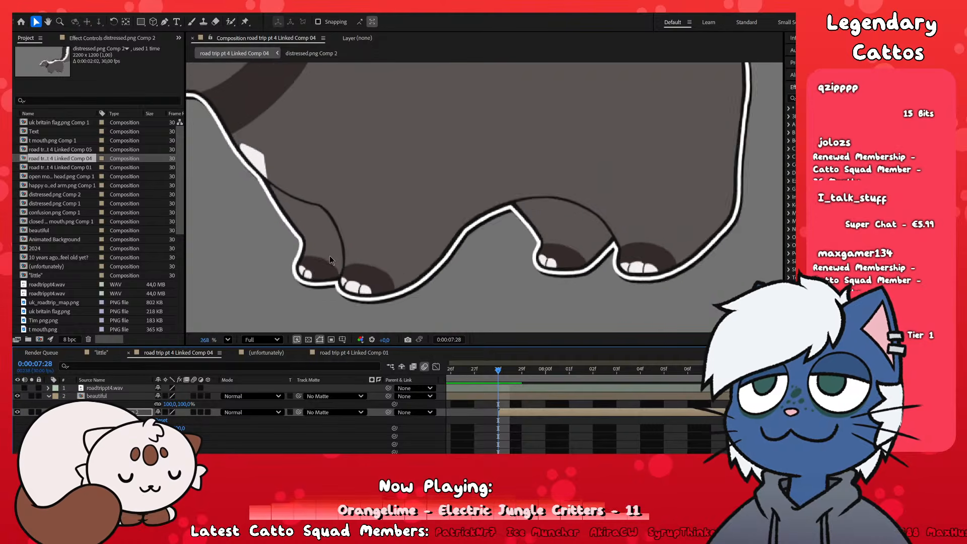
pyautogui.scroll(5, 506, 228)
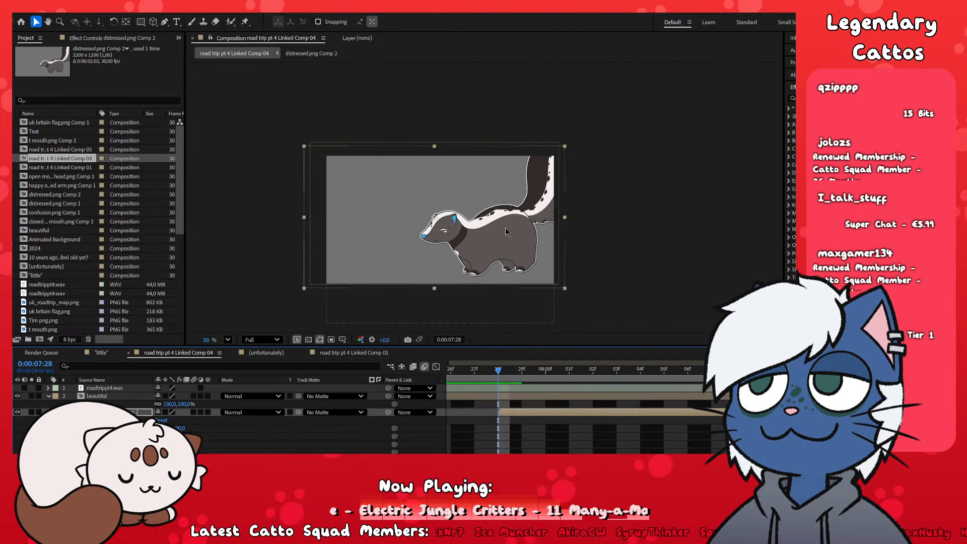
pyautogui.scroll(3, 436, 224)
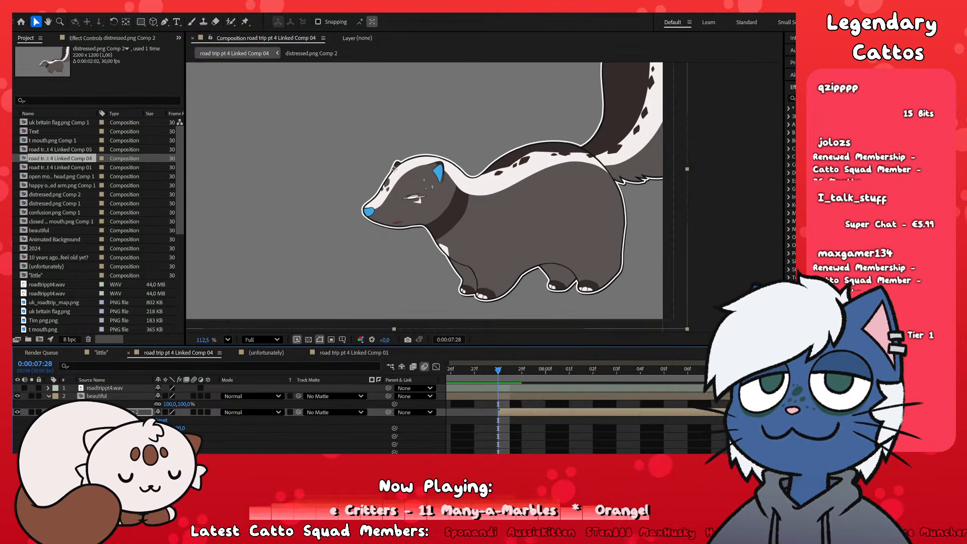
# - Move distressed.png Comp 2 back to start at 0:00:07:29 and check the cut from the confusion pose frame by frame
pyautogui.moveTo(539, 417); pyautogui.dragTo(564, 422)
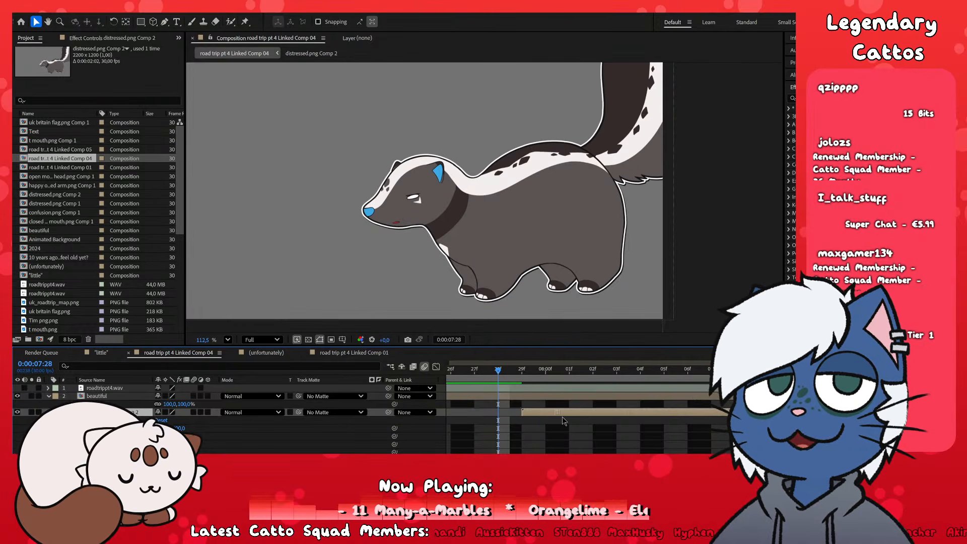
pyautogui.press('pagedown')
pyautogui.moveTo(537, 392); pyautogui.dragTo(769, 432)
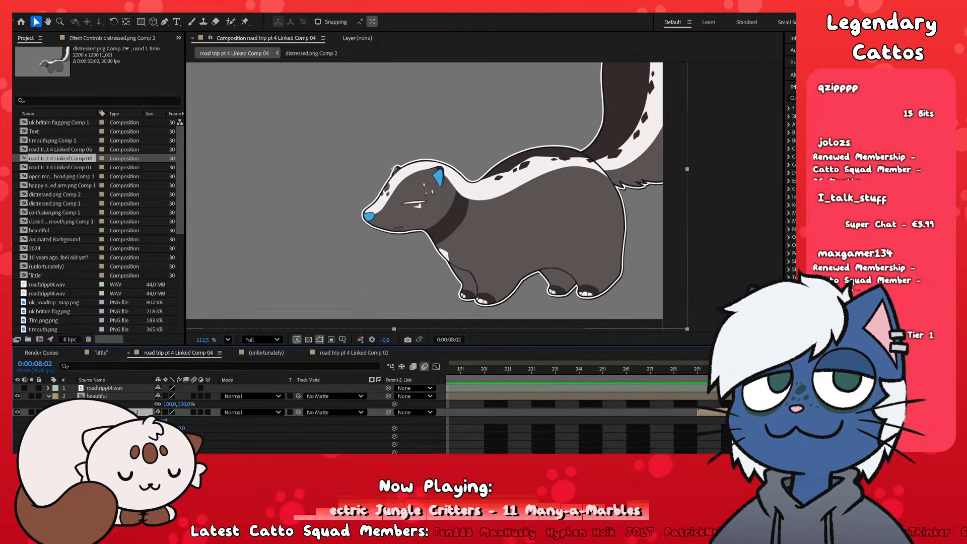
pyautogui.moveTo(888, 434); pyautogui.dragTo(840, 432)
pyautogui.press('pageup')
pyautogui.press('pageup')
pyautogui.press('pageup')
pyautogui.press('pageup')
pyautogui.press('pageup')
pyautogui.press('pageup')
pyautogui.press('p')
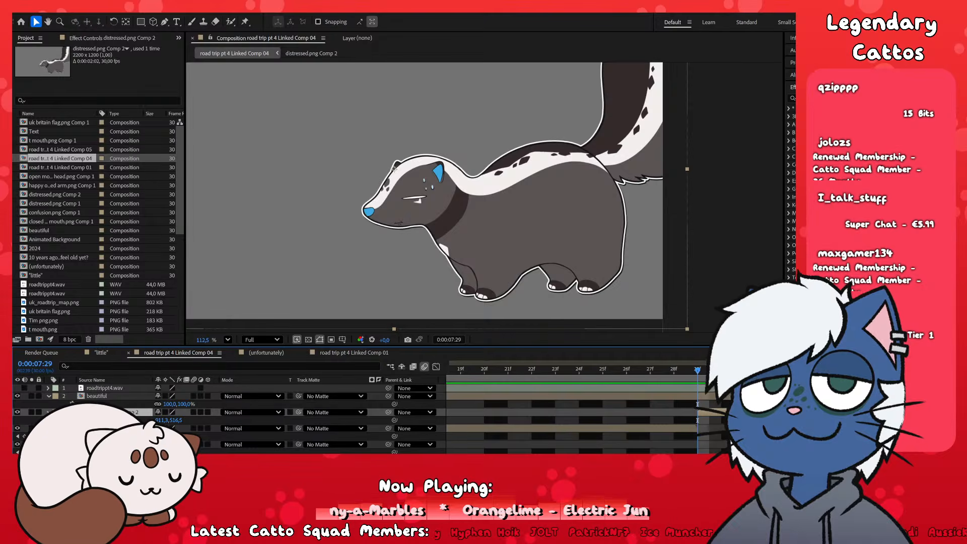
# - Inspect the distressed.png layer's Position inside distressed.png Comp 2 and return to road trip pt 4 Linked Comp 04
pyautogui.doubleClick(746, 412)
pyautogui.click(508, 388)
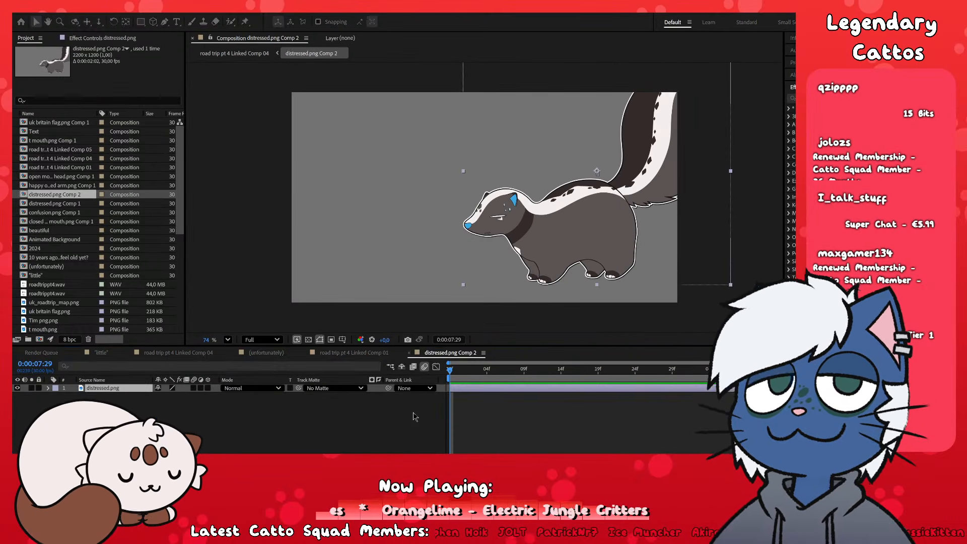
pyautogui.press('p')
pyautogui.click(72, 396)
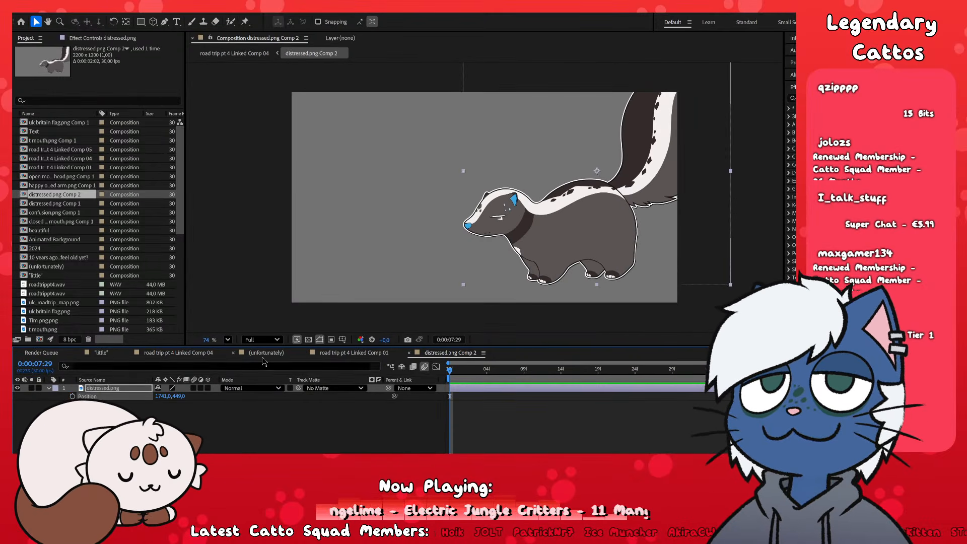
pyautogui.click(409, 353)
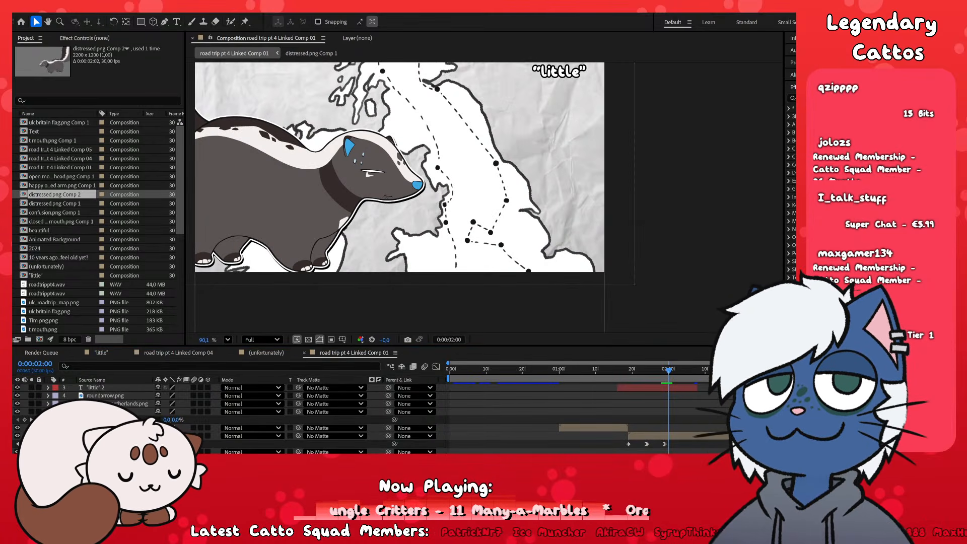
pyautogui.click(178, 352)
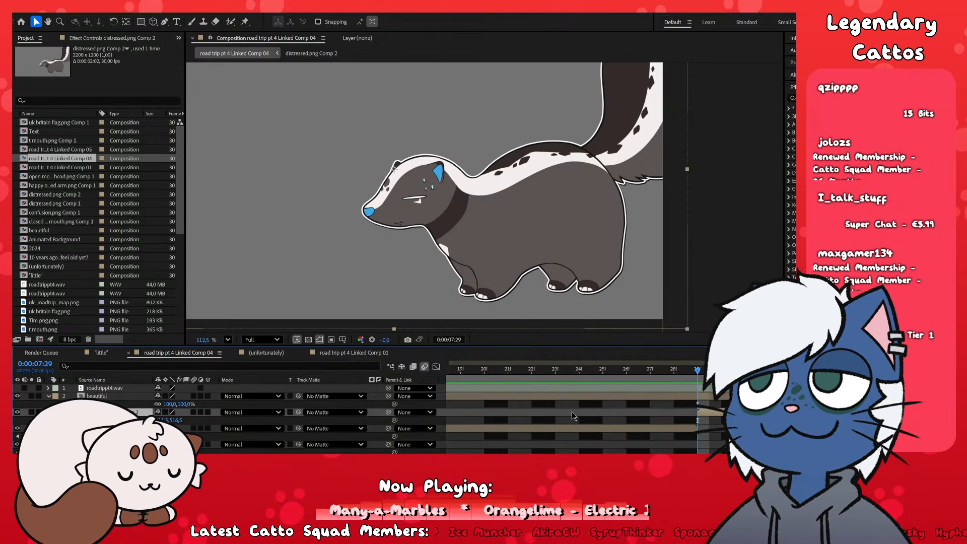
# - Examine the start of the distressed pose and its timing after the confusion keyframes, from 0:00:07:29 to 0:00:08:06
pyautogui.scroll(-4, 683, 447)
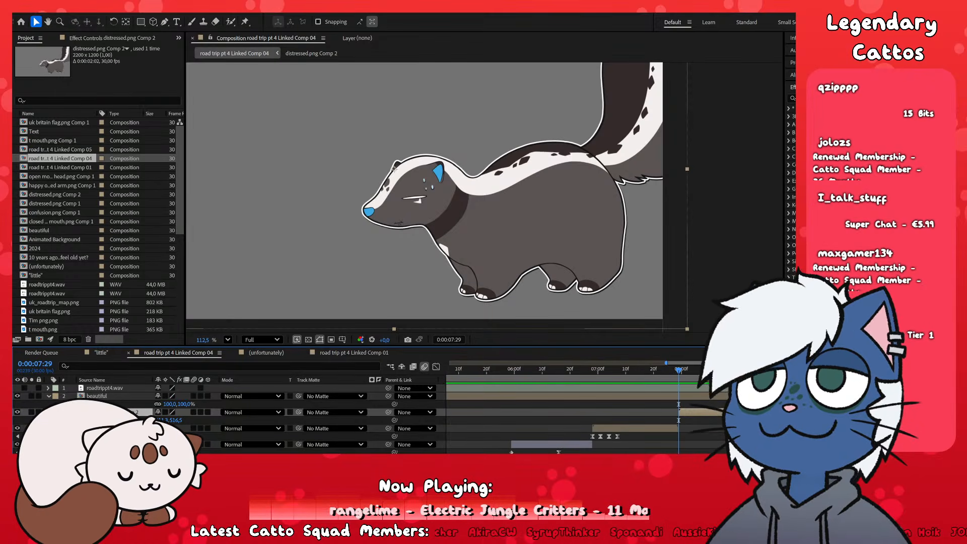
pyautogui.scroll(3, 683, 447)
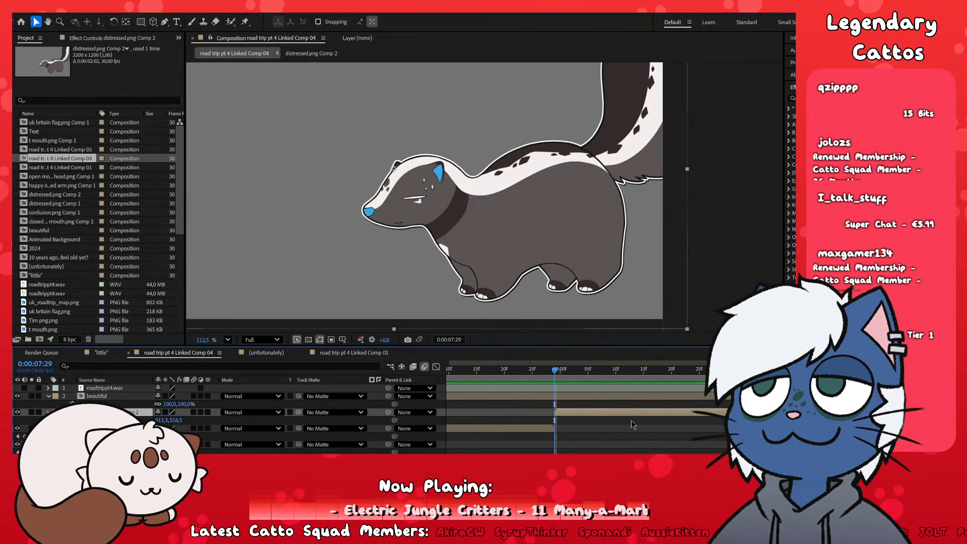
pyautogui.scroll(-3, 583, 418)
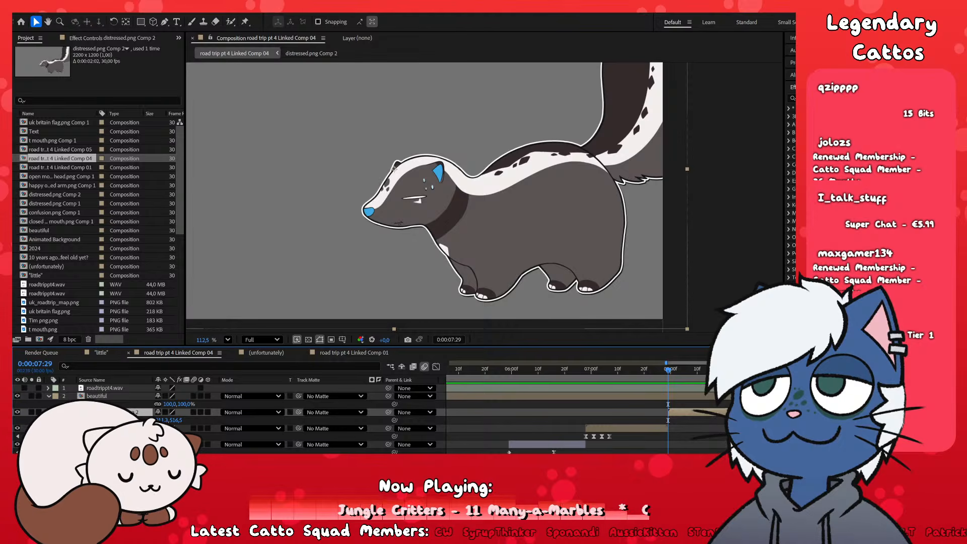
pyautogui.scroll(2, 668, 437)
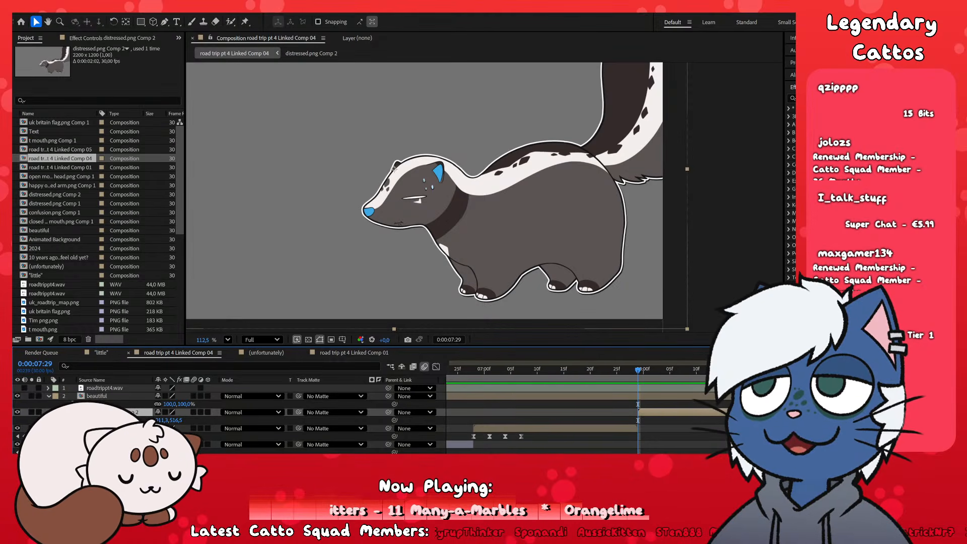
pyautogui.scroll(2, 614, 415)
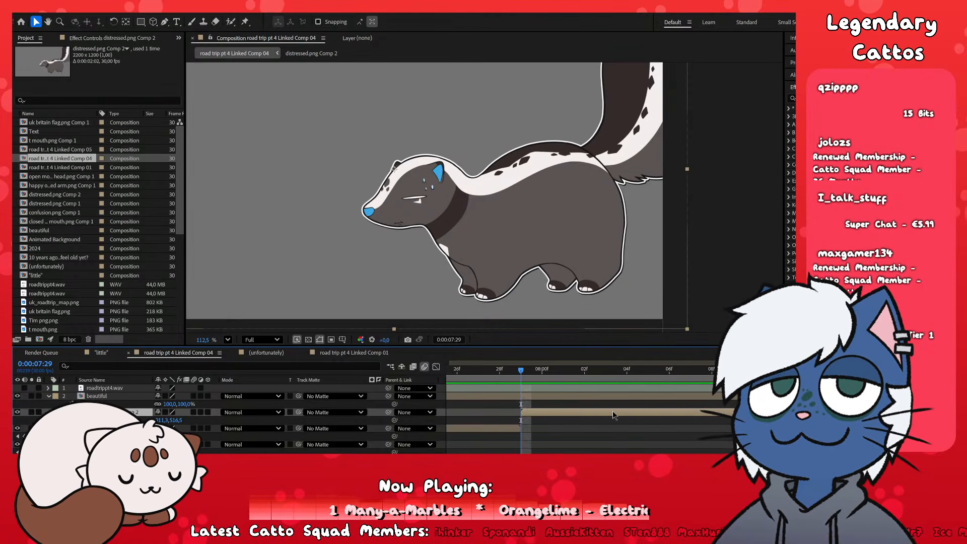
pyautogui.press('pagedown')
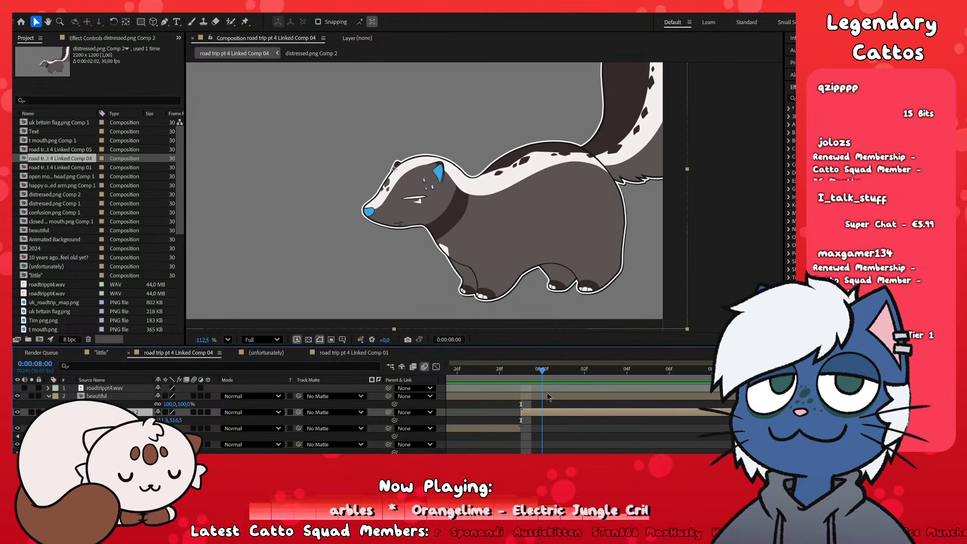
pyautogui.press('pageup')
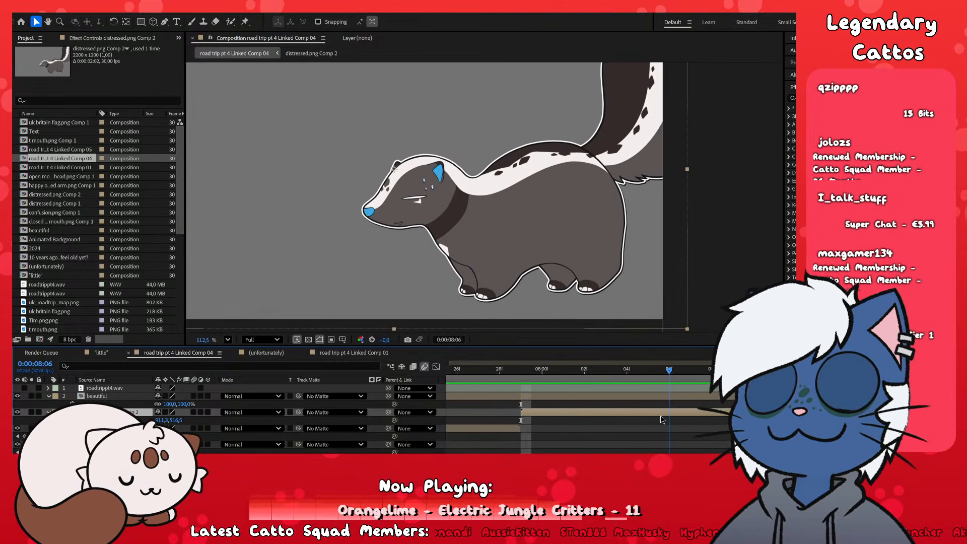
pyautogui.moveTo(660, 420); pyautogui.dragTo(524, 430)
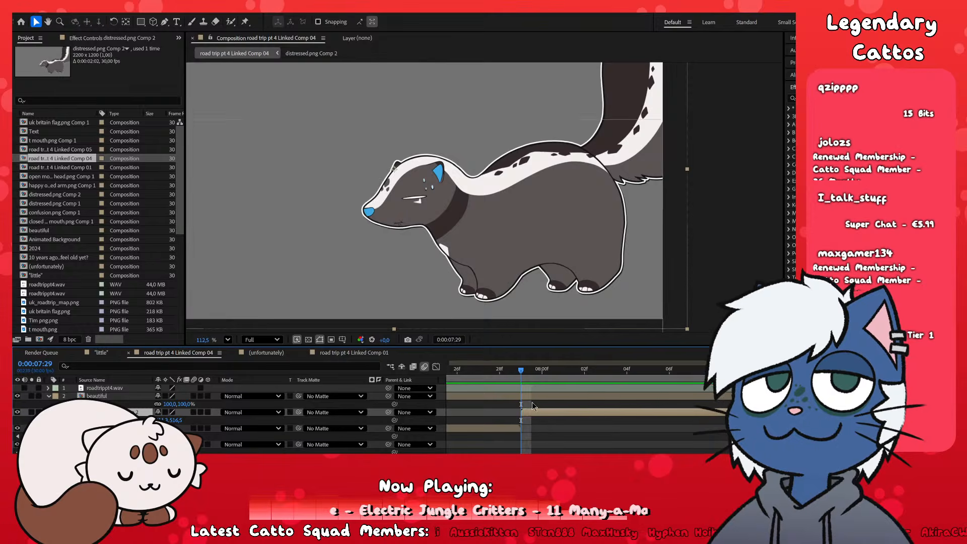
pyautogui.press('pagedown')
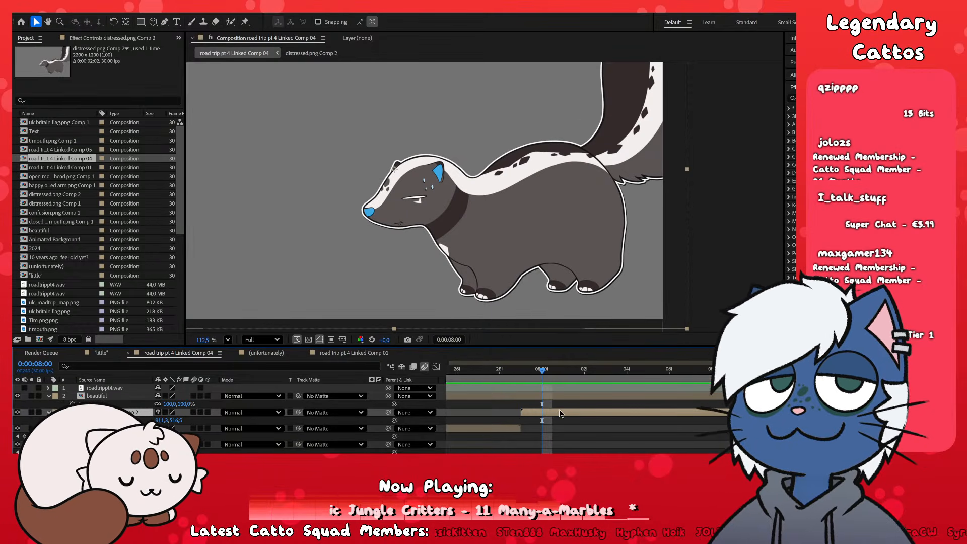
pyautogui.scroll(-3, 443, 157)
pyautogui.scroll(4, 442, 156)
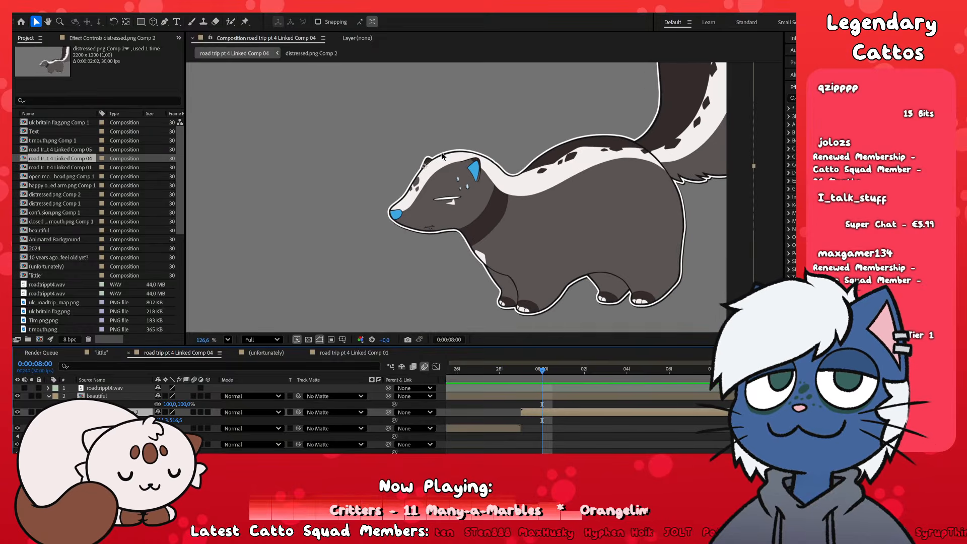
# - Move the distressed.png Comp 2 layer's anchor point to the ground between the skunk's feet, at about 1453.3, 1024.6, keeping the pose in place
pyautogui.moveTo(429, 169); pyautogui.dragTo(586, 333)
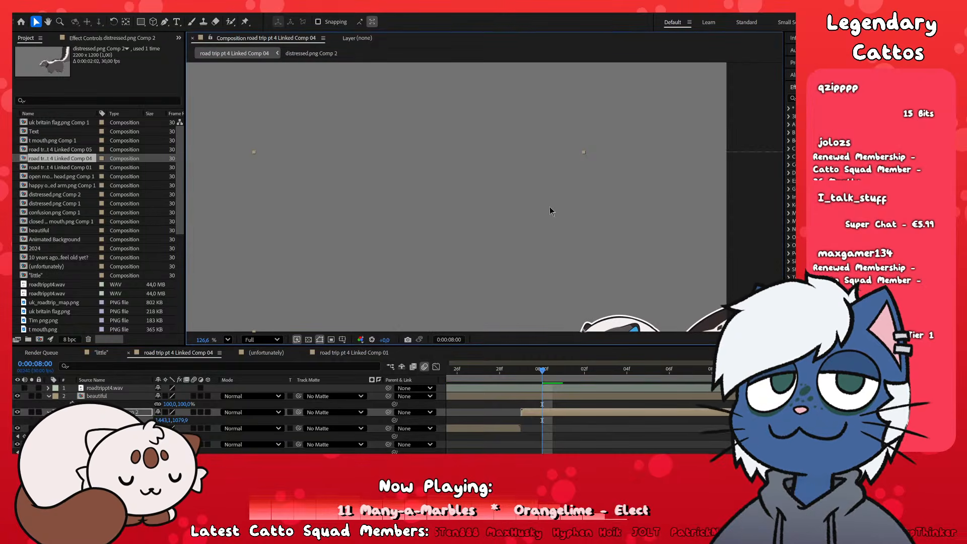
pyautogui.hotkey('ctrl', 'z')
pyautogui.press('y')
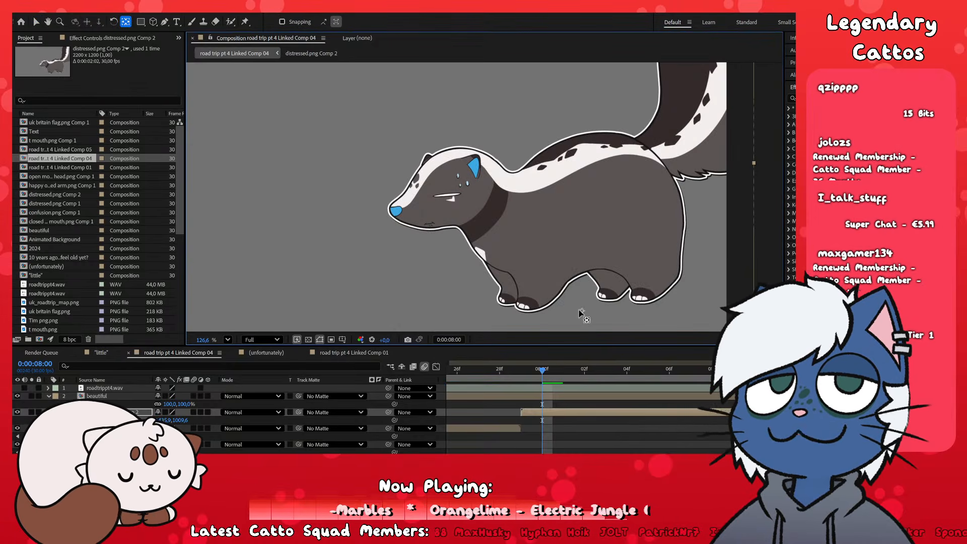
pyautogui.moveTo(580, 312); pyautogui.dragTo(576, 309)
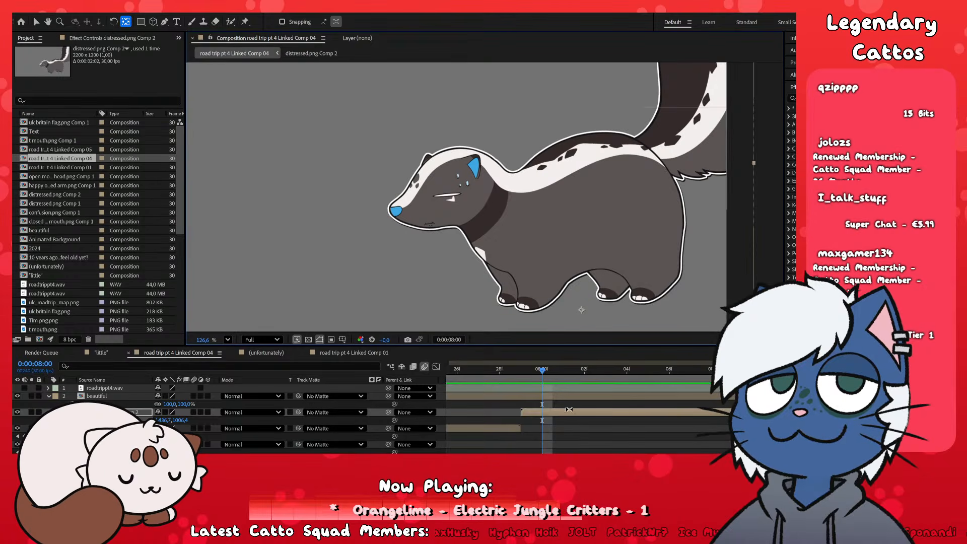
pyautogui.click(505, 371)
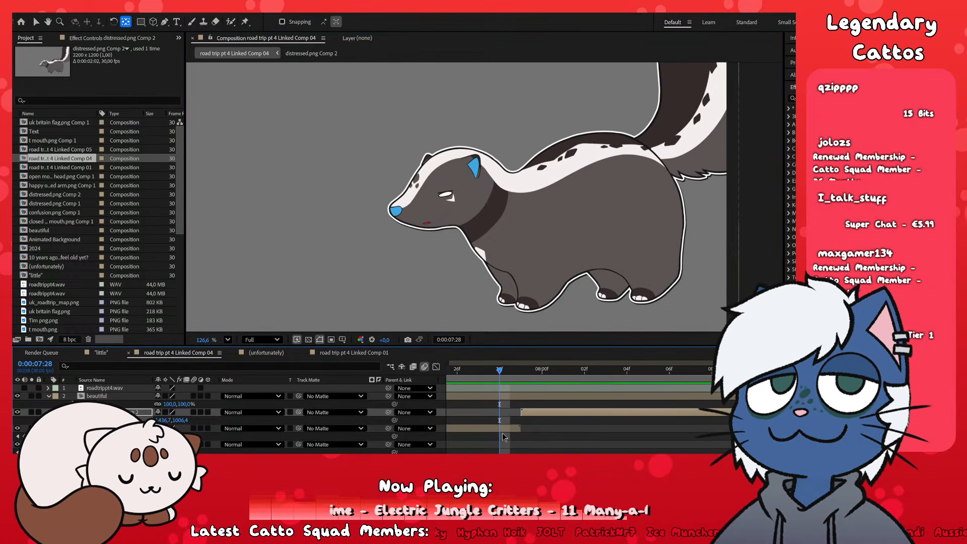
pyautogui.hotkey('ctrl', 'Down')
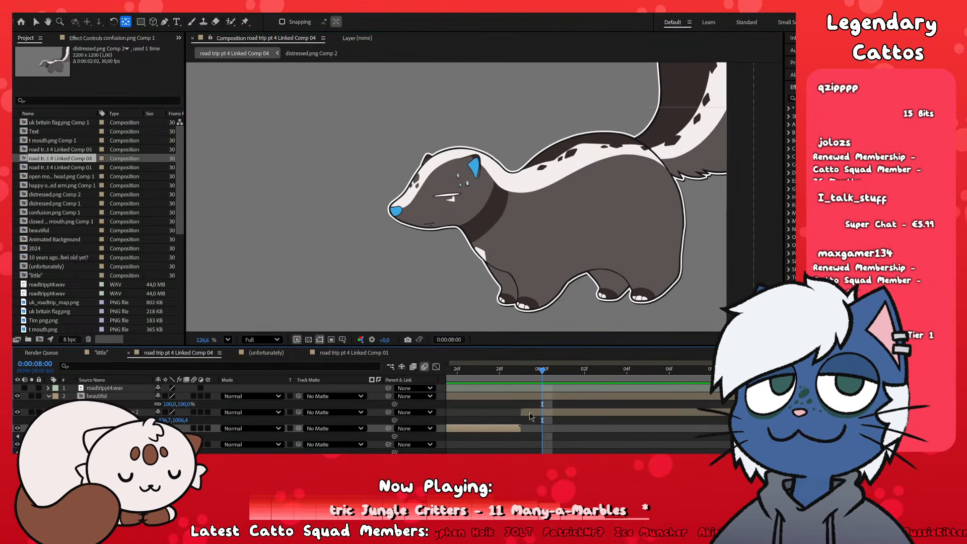
pyautogui.click(530, 412)
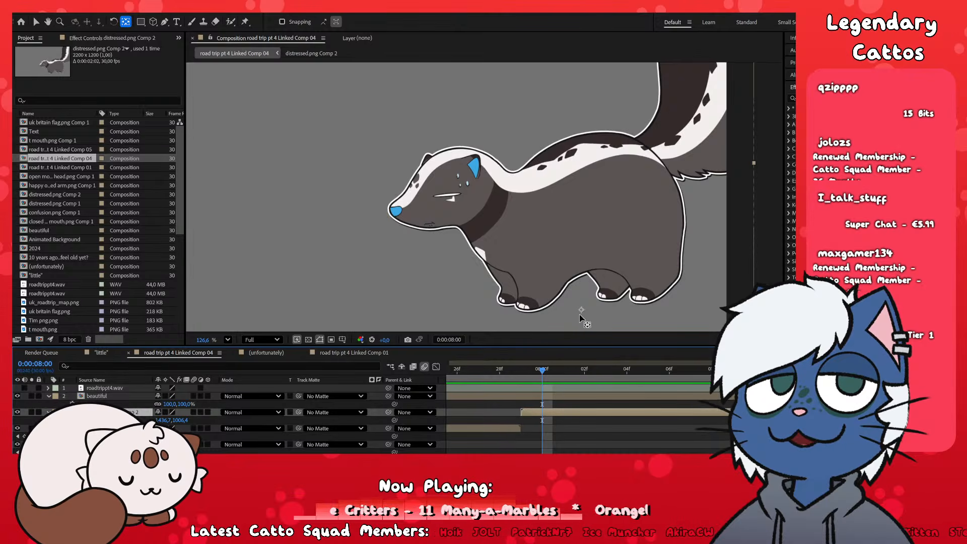
pyautogui.moveTo(582, 312); pyautogui.dragTo(587, 316)
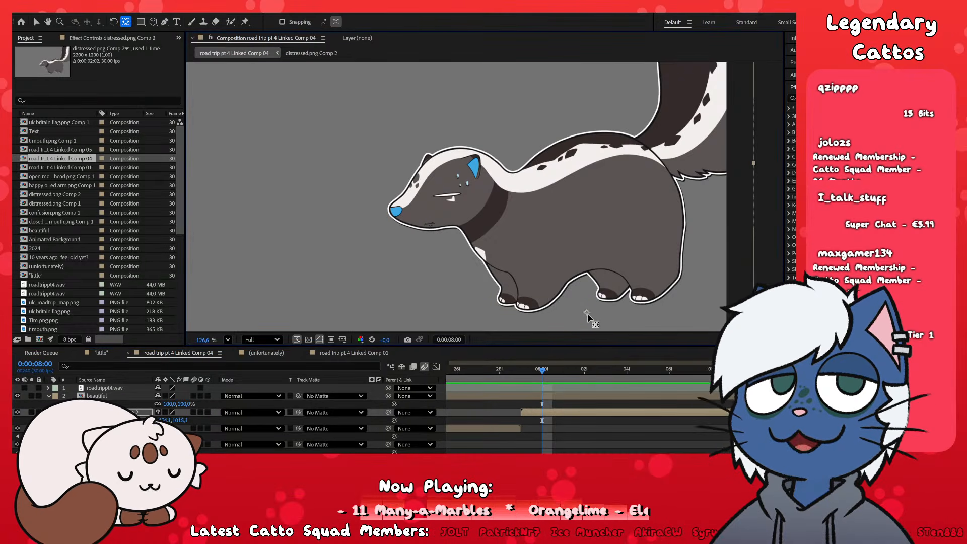
# - Check the cut from the confusion pose to the distressed pose frame by frame between 0:00:07:27 and 0:00:08:02
pyautogui.press('pageup')
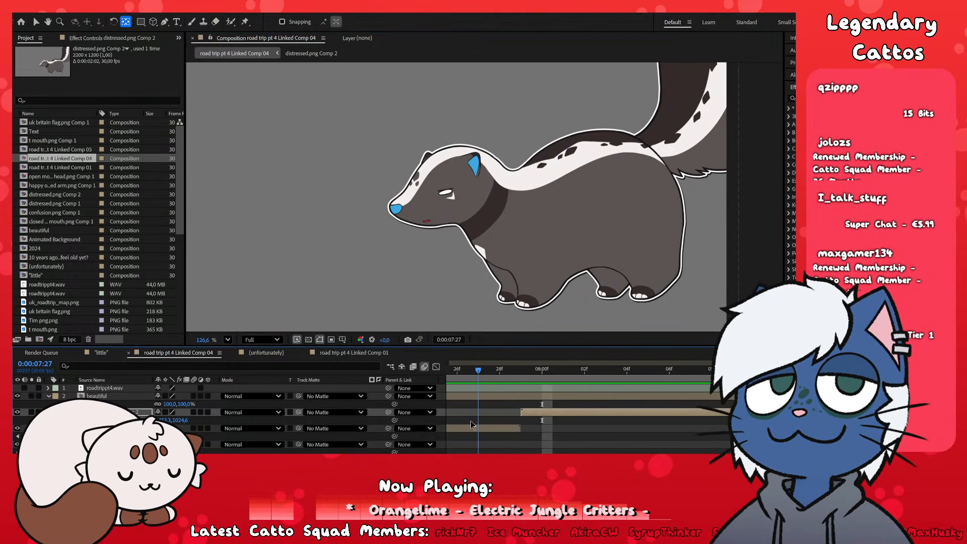
pyautogui.press('pagedown')
pyautogui.press('pagedown')
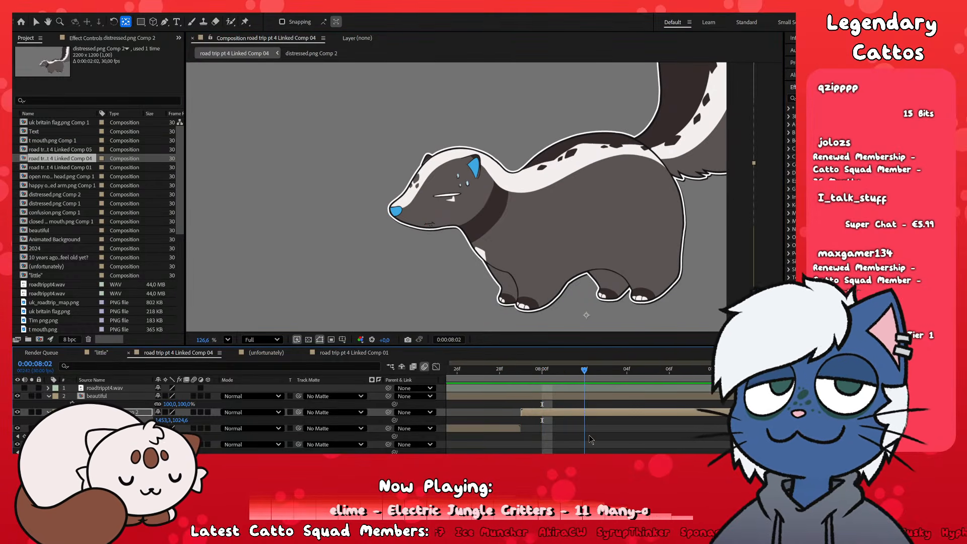
pyautogui.press('pageup')
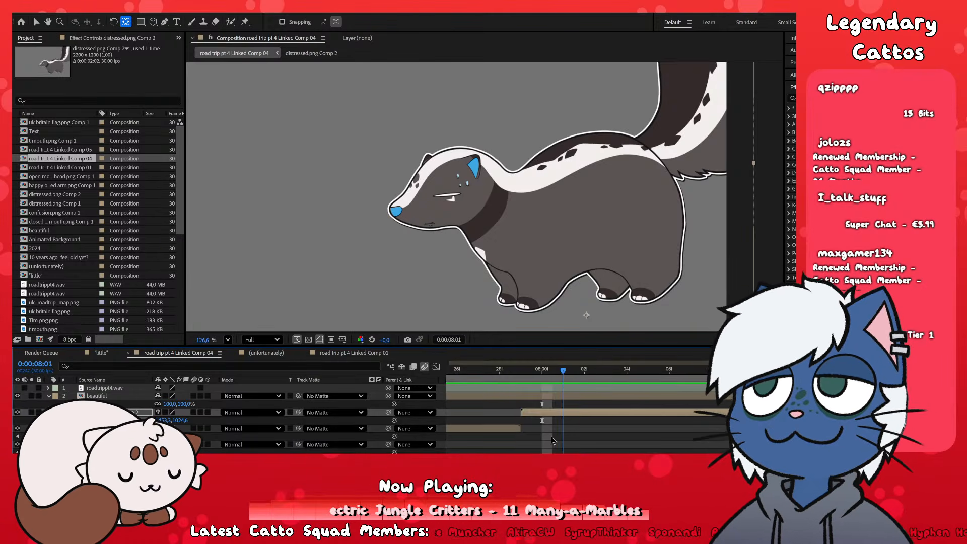
pyautogui.press('pageup')
pyautogui.press('pageup')
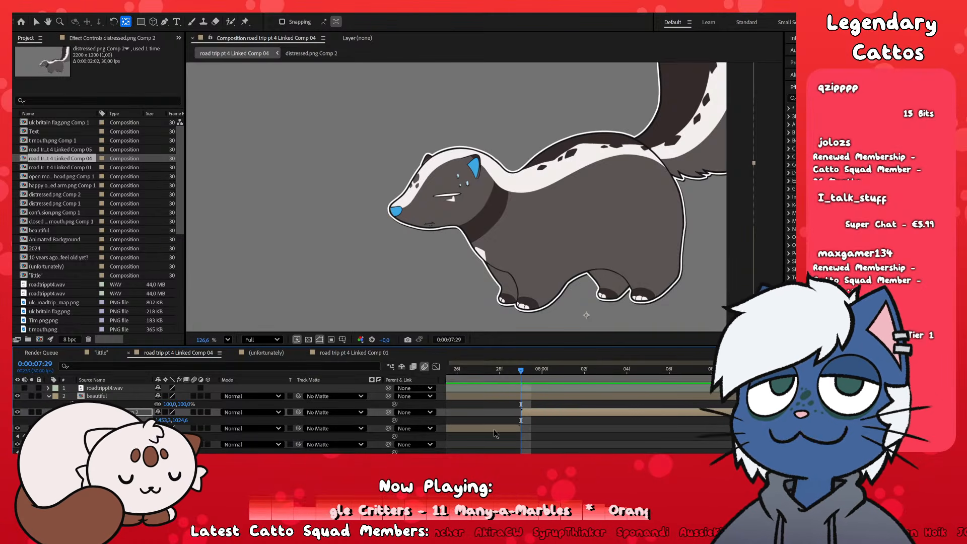
# - Start animating the Scale of distressed.png Comp 2 with a 100% keyframe at 0:00:08:03
pyautogui.press('s')
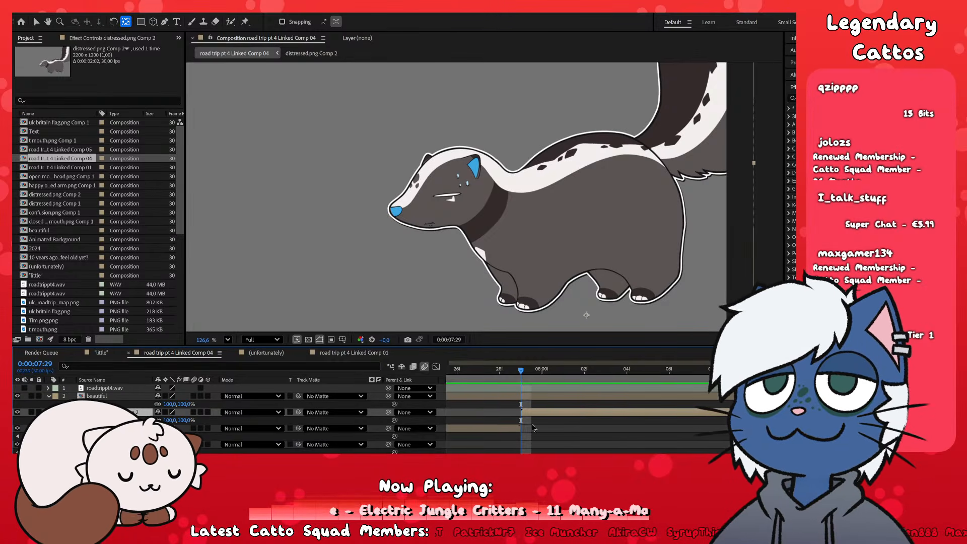
pyautogui.moveTo(522, 370); pyautogui.dragTo(710, 416)
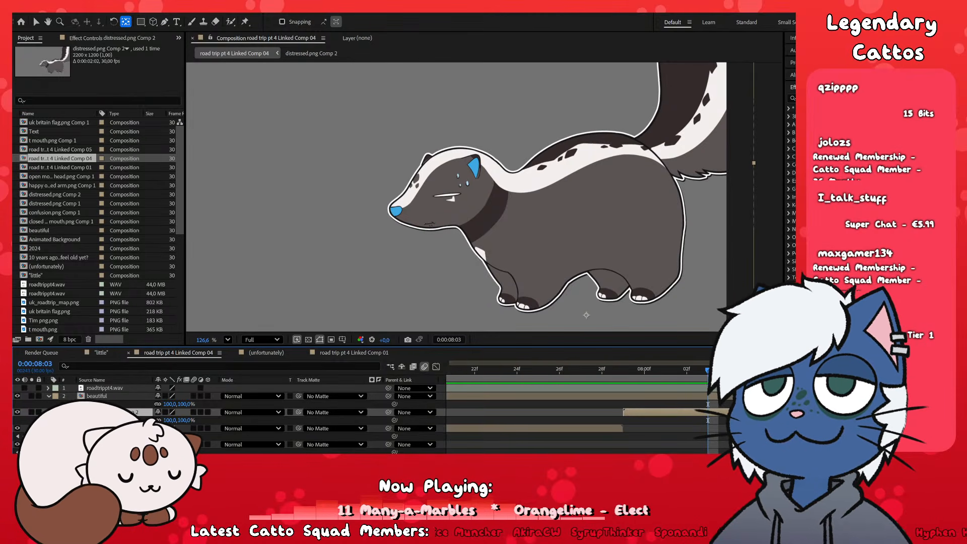
pyautogui.click(72, 420)
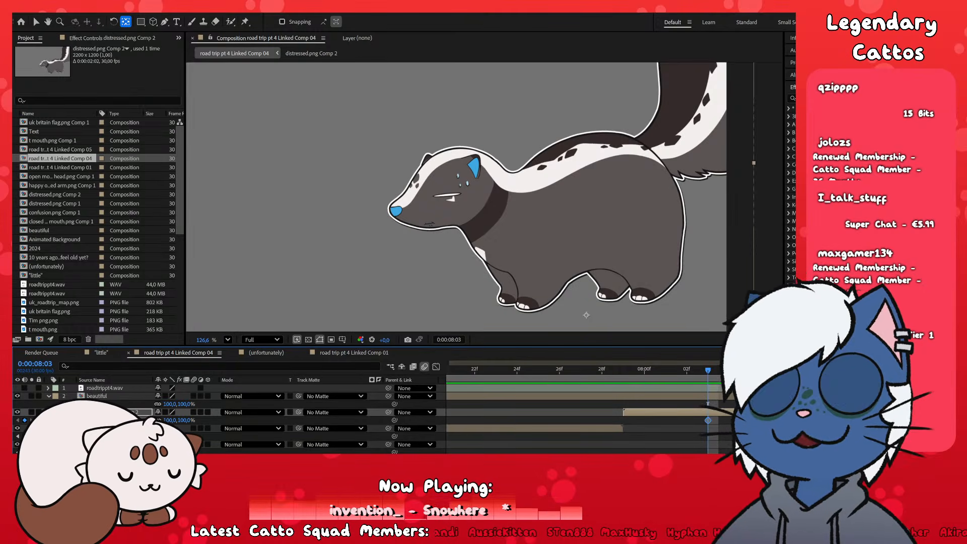
pyautogui.click(706, 437)
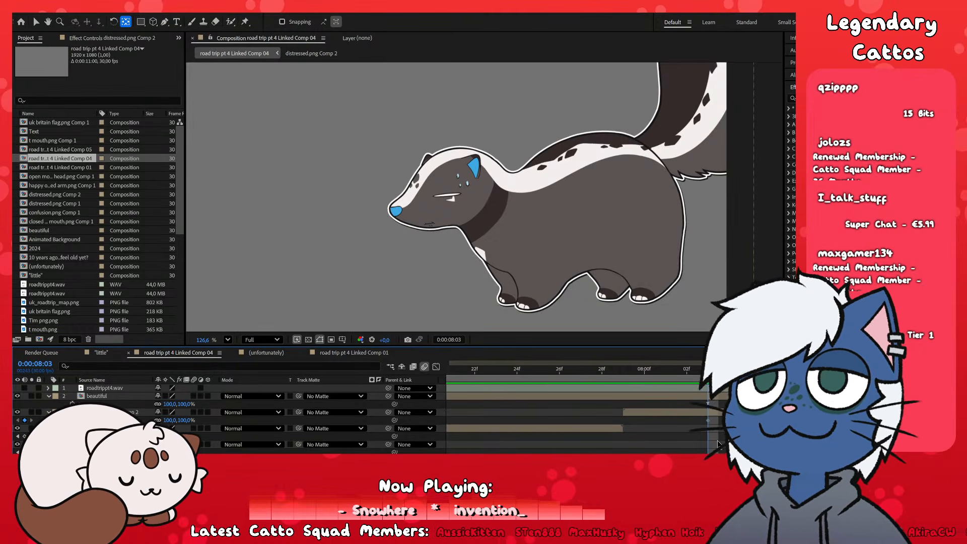
pyautogui.scroll(-1, 336, 283)
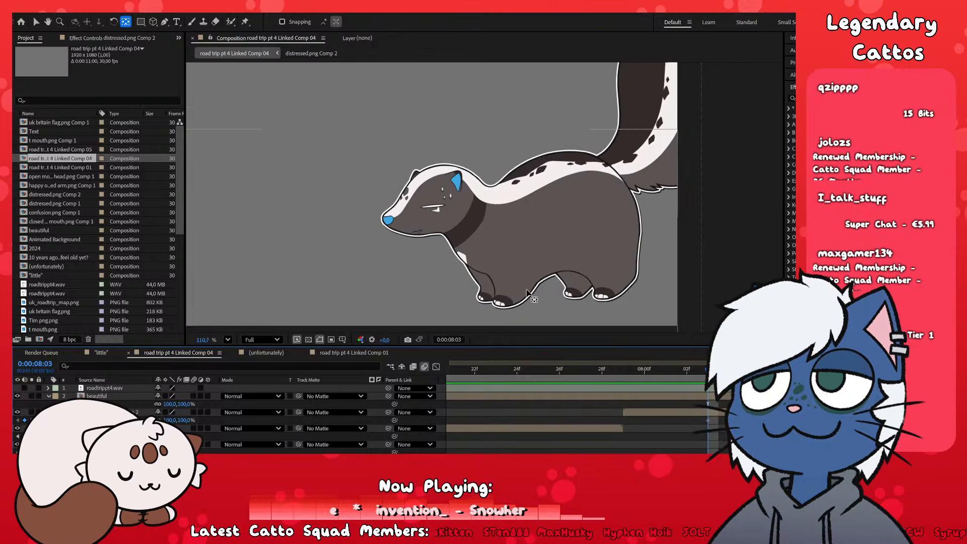
pyautogui.scroll(1, 528, 290)
pyautogui.click(708, 421)
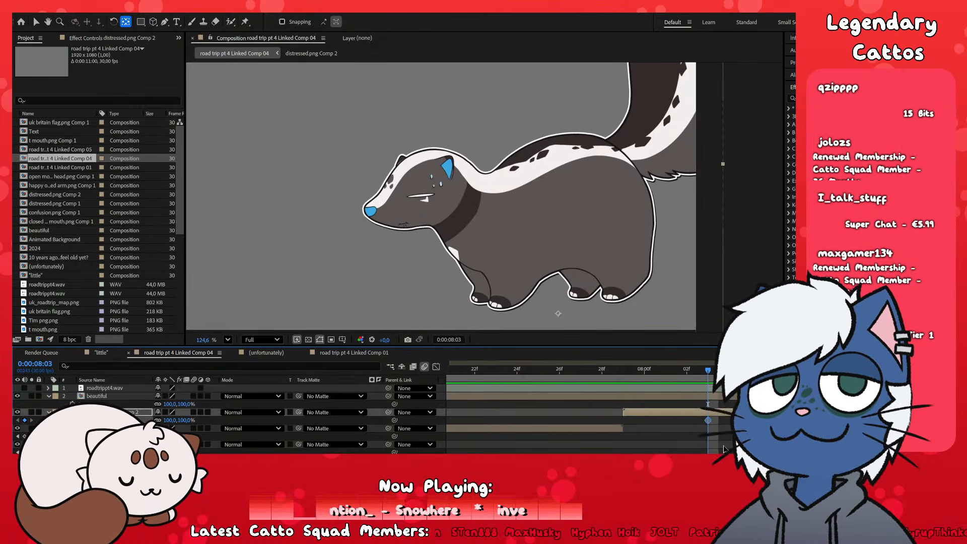
# - Add a squash Scale keyframe of 107, 91% to distressed.png Comp 2 and arrange the squash and 100% keyframes at 0:00:08:02 and 0:00:08:04
pyautogui.press('=')
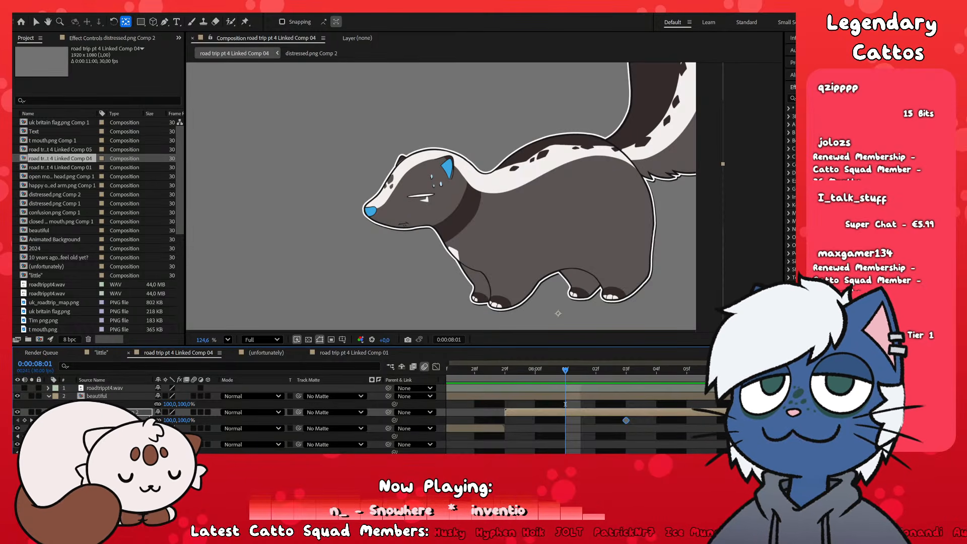
pyautogui.moveTo(167, 420); pyautogui.dragTo(182, 420)
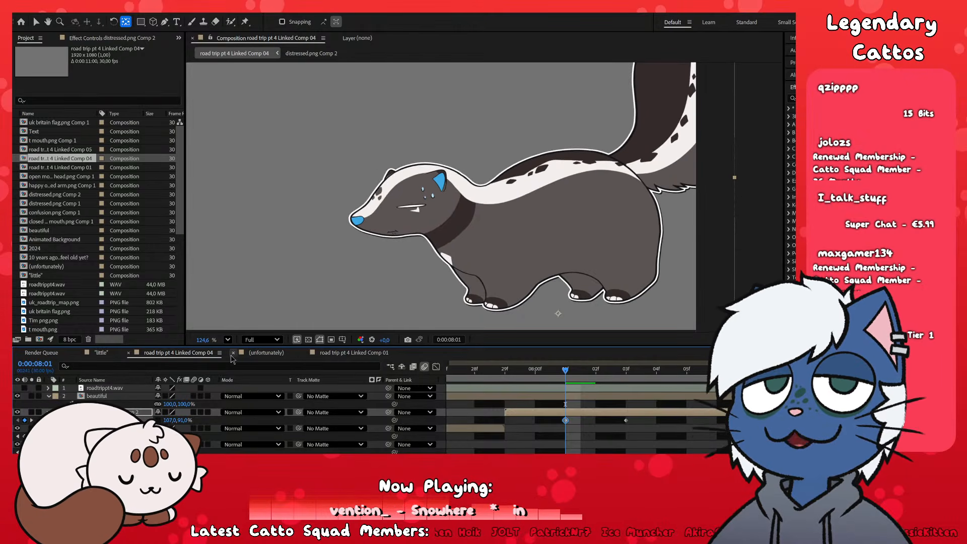
pyautogui.moveTo(566, 421); pyautogui.dragTo(506, 422)
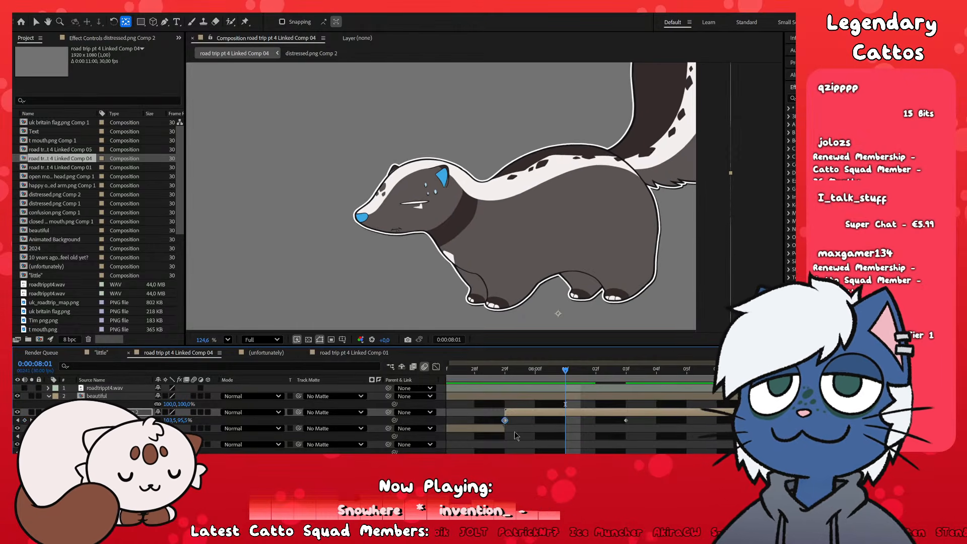
pyautogui.moveTo(565, 373)
pyautogui.mouseDown()
pyautogui.moveTo(506, 375)
pyautogui.moveTo(657, 377)
pyautogui.moveTo(554, 380)
pyautogui.mouseUp()
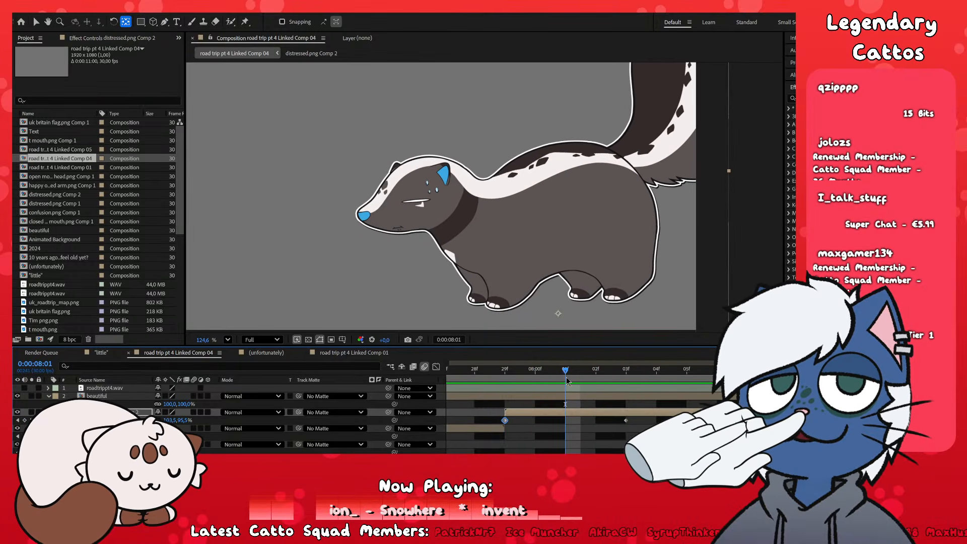
pyautogui.moveTo(505, 420); pyautogui.dragTo(565, 421)
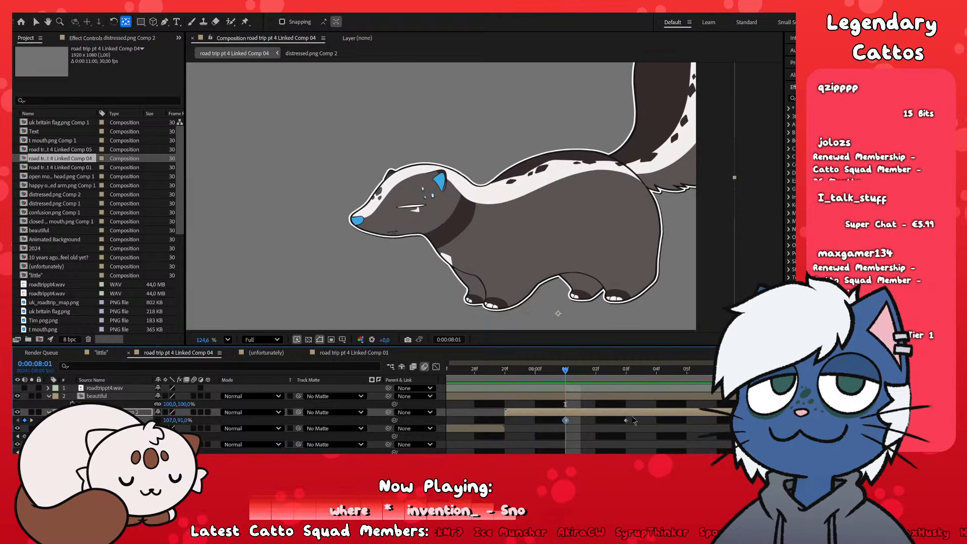
pyautogui.moveTo(644, 421); pyautogui.dragTo(519, 438)
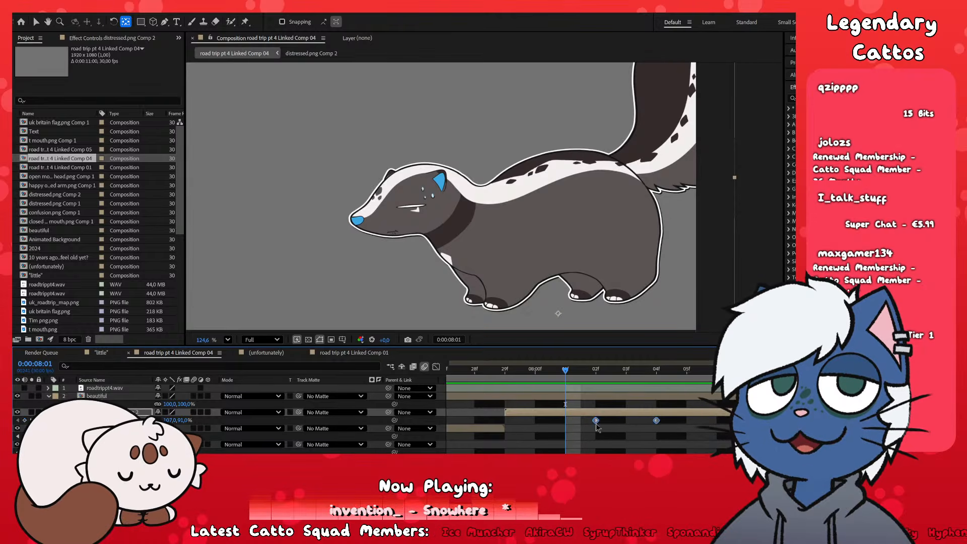
pyautogui.click(588, 439)
# - Copy the 100% Scale keyframe to 0:00:07:29, change it to a stretch of 94, 108%, and preview the squash
pyautogui.moveTo(564, 374); pyautogui.dragTo(506, 374)
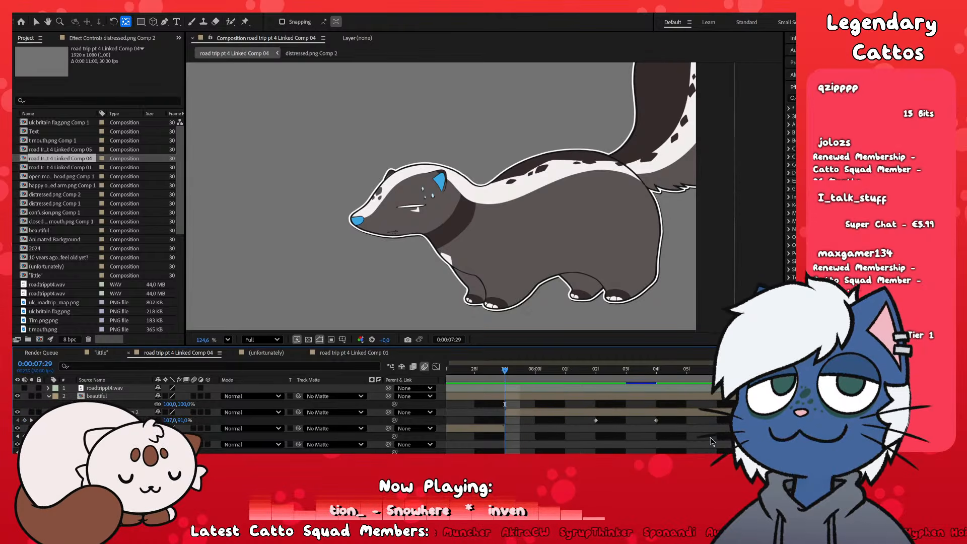
pyautogui.click(656, 421)
pyautogui.hotkey('ctrl', 'c')
pyautogui.hotkey('ctrl', 'v')
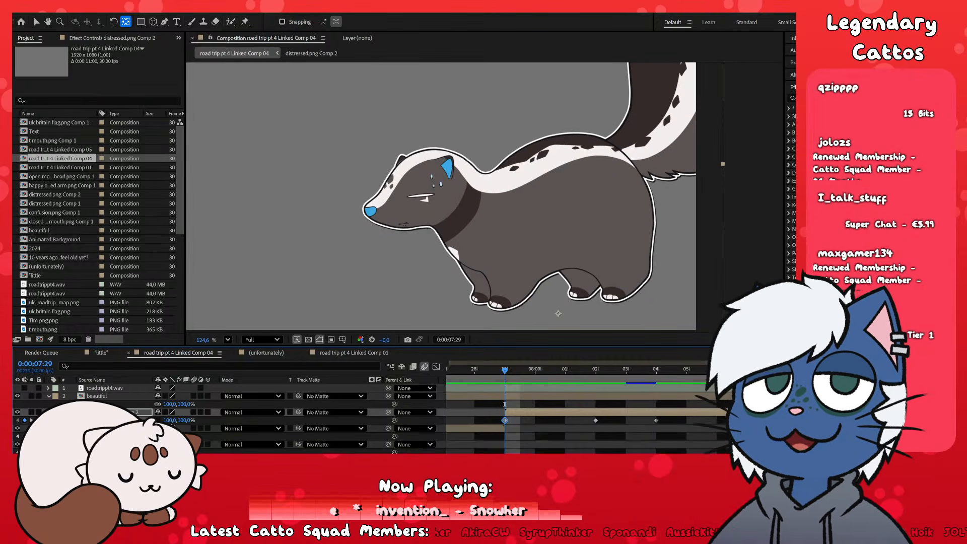
pyautogui.moveTo(176, 423); pyautogui.dragTo(187, 424)
pyautogui.press('space')
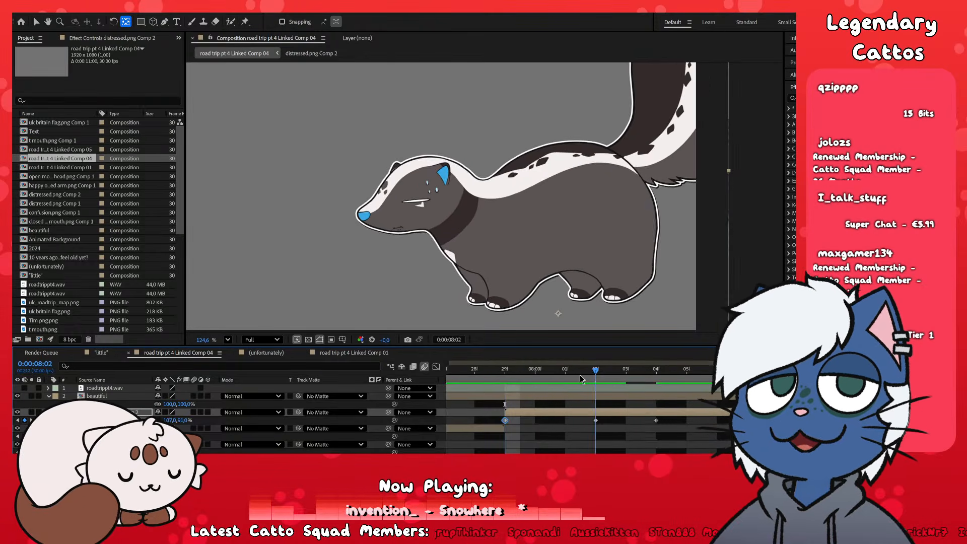
pyautogui.press('space')
# - Give confusion.png Comp 1 a matching stretch Scale keyframe at 0:00:07:29 and paste its unstretched Scale keyframe at 0:00:07:26
pyautogui.click(508, 430)
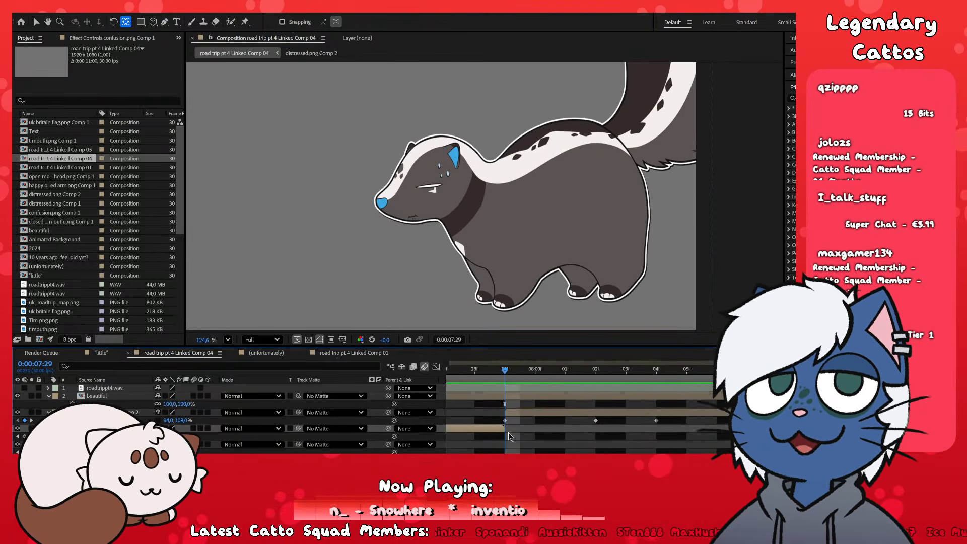
pyautogui.scroll(-3, 608, 423)
pyautogui.scroll(2, 539, 449)
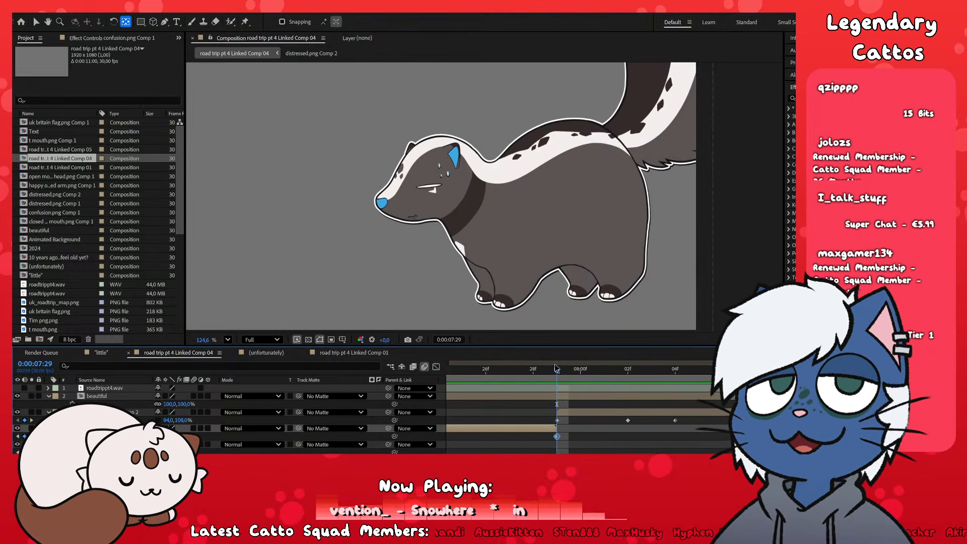
pyautogui.moveTo(557, 373); pyautogui.dragTo(723, 451)
pyautogui.scroll(-5, 694, 451)
pyautogui.scroll(2, 856, 448)
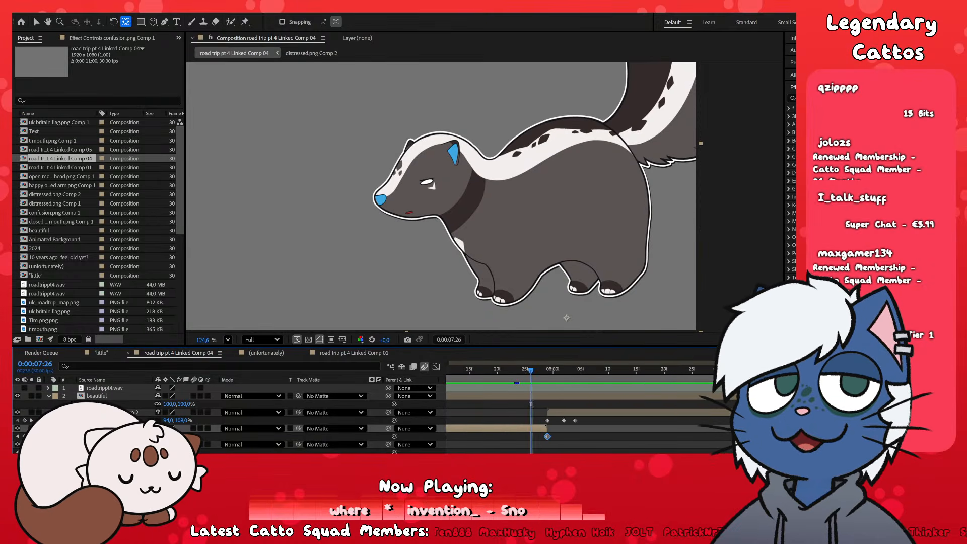
pyautogui.scroll(-1, 786, 448)
pyautogui.scroll(1, 627, 447)
pyautogui.hotkey('ctrl', 'v')
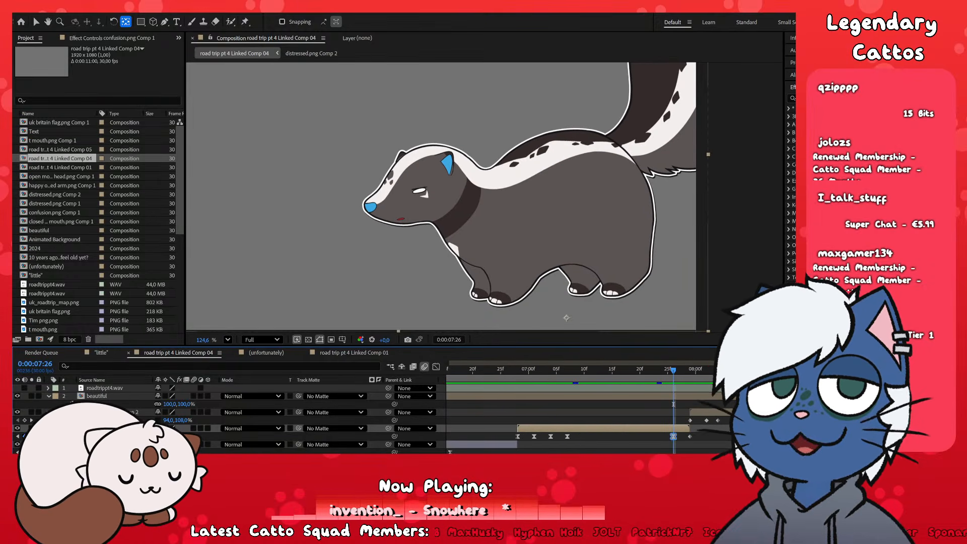
# - Apply Easy Ease to the confusion layer's last two Scale keyframes and all three distressed.png Comp 2 Scale keyframes
pyautogui.scroll(1, 756, 448)
pyautogui.moveTo(577, 433); pyautogui.dragTo(655, 450)
pyautogui.press('F9')
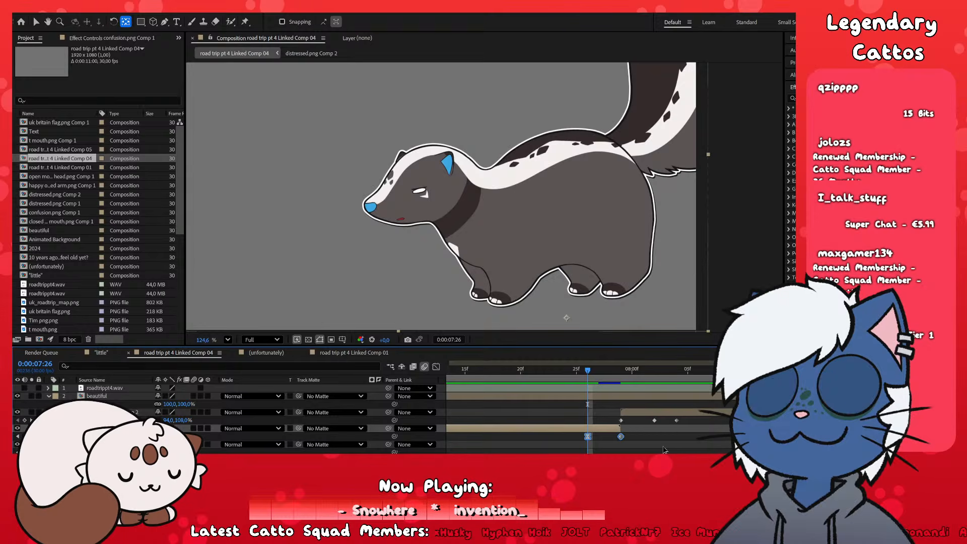
pyautogui.moveTo(615, 422); pyautogui.dragTo(708, 406)
pyautogui.press('F9')
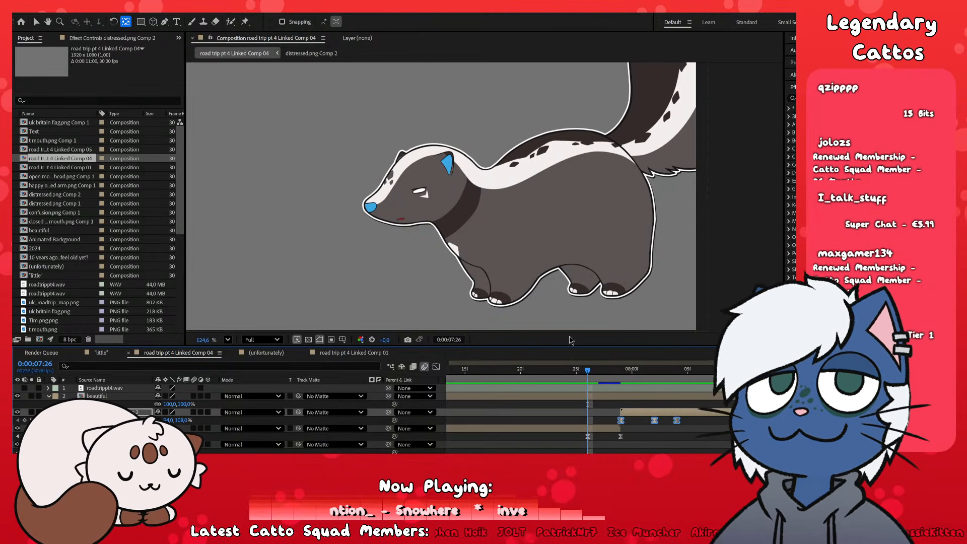
# - Preview the eased transition from the confusion pose to the distressed pose, starting at 0:00:07:20 with nothing selected
pyautogui.press('pageup')
pyautogui.press('pageup')
pyautogui.press('pageup')
pyautogui.press('pageup')
pyautogui.press('pageup')
pyautogui.press('pageup')
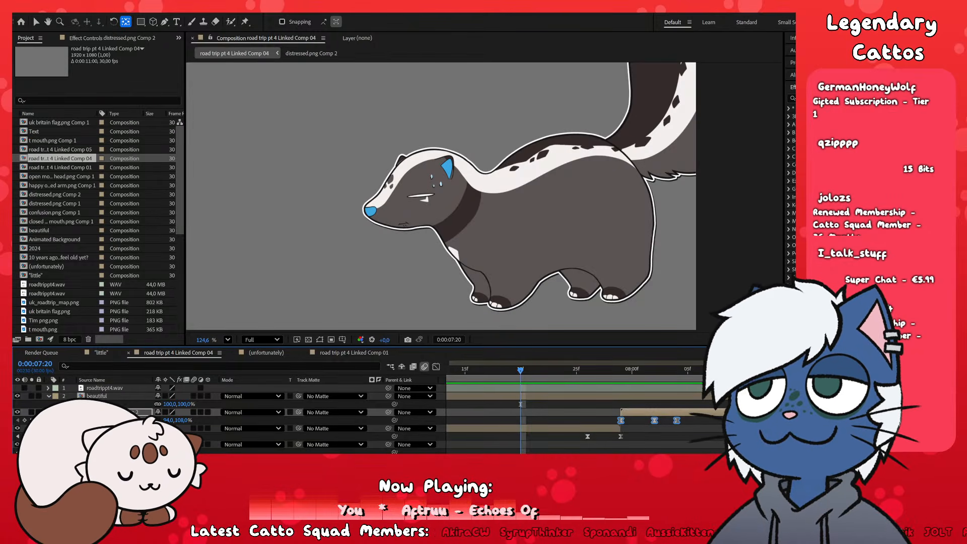
pyautogui.hotkey('ctrl', 'shift', 'a')
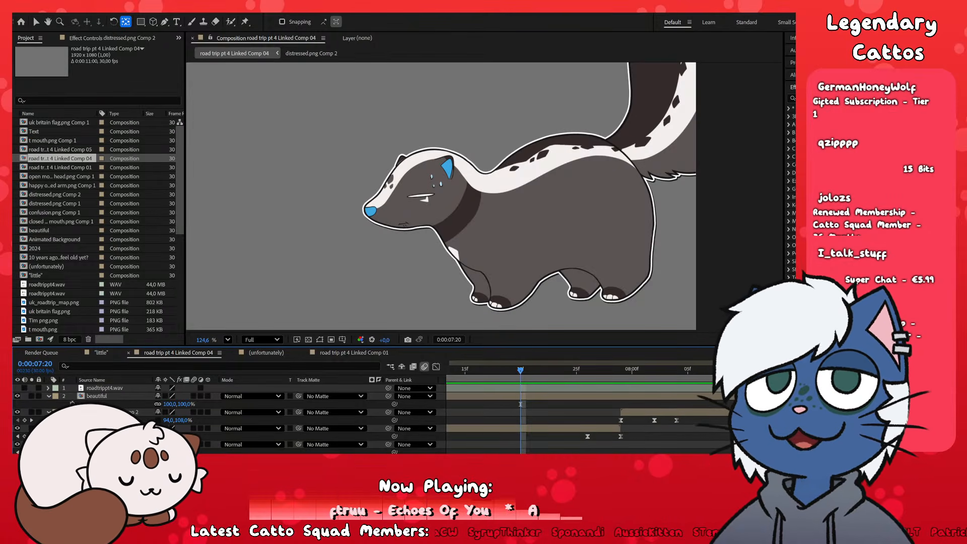
pyautogui.press('space')
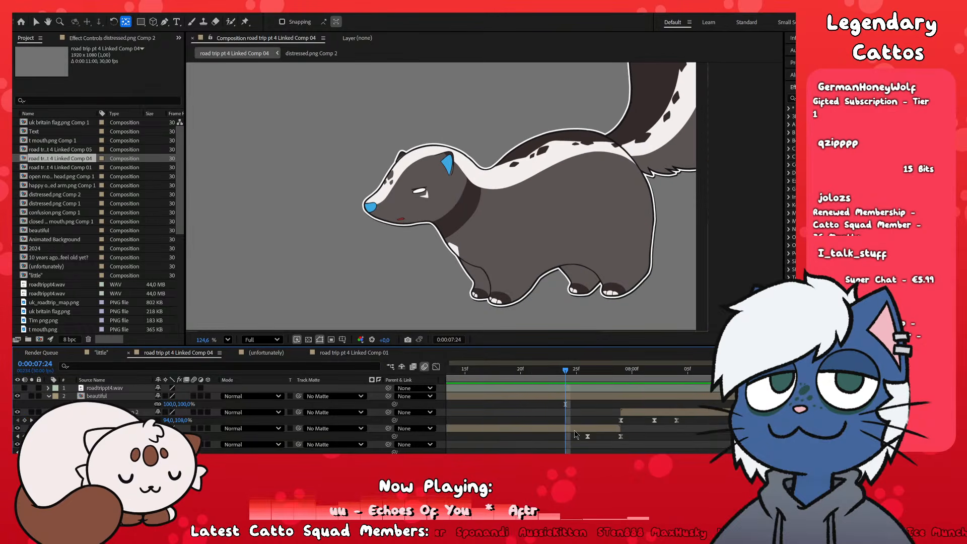
# - Look into distressed.png Comp 2 and road trip pt 4 Linked Comp 01, and return to road trip pt 4 Linked Comp 04
pyautogui.click(574, 429)
pyautogui.click(83, 436)
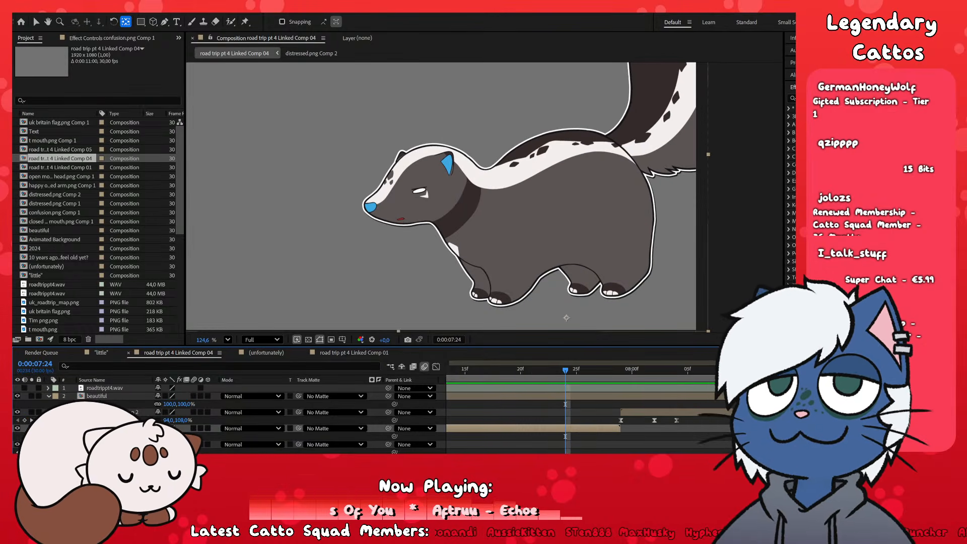
pyautogui.click(655, 414)
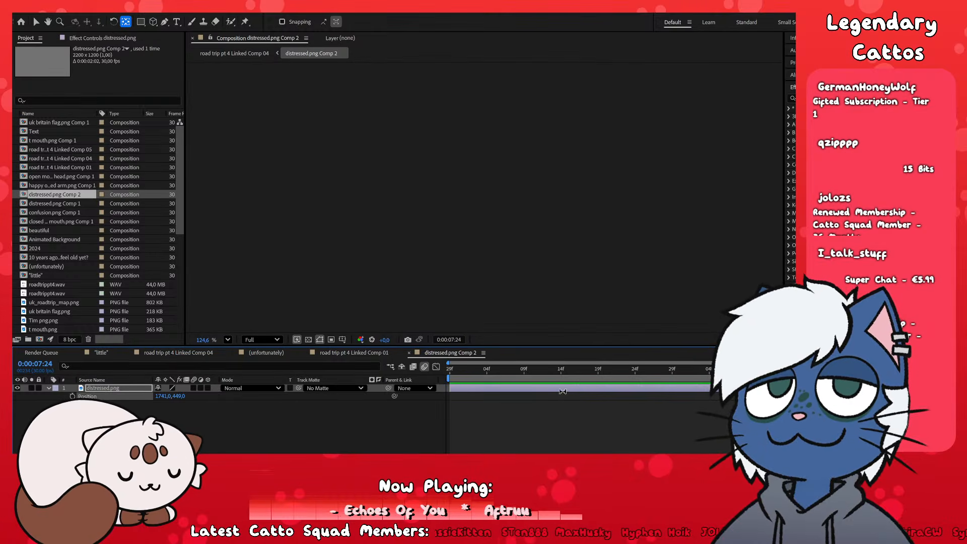
pyautogui.click(377, 353)
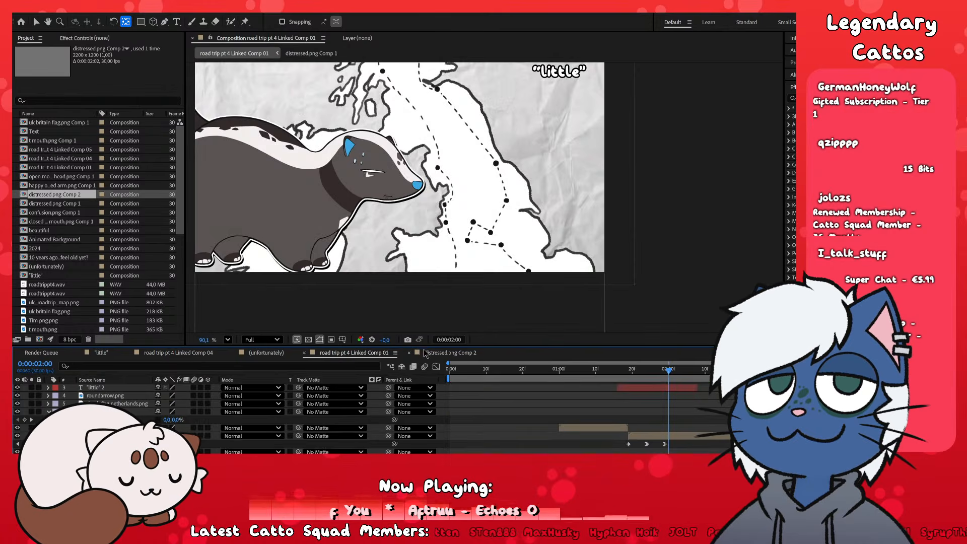
pyautogui.click(443, 353)
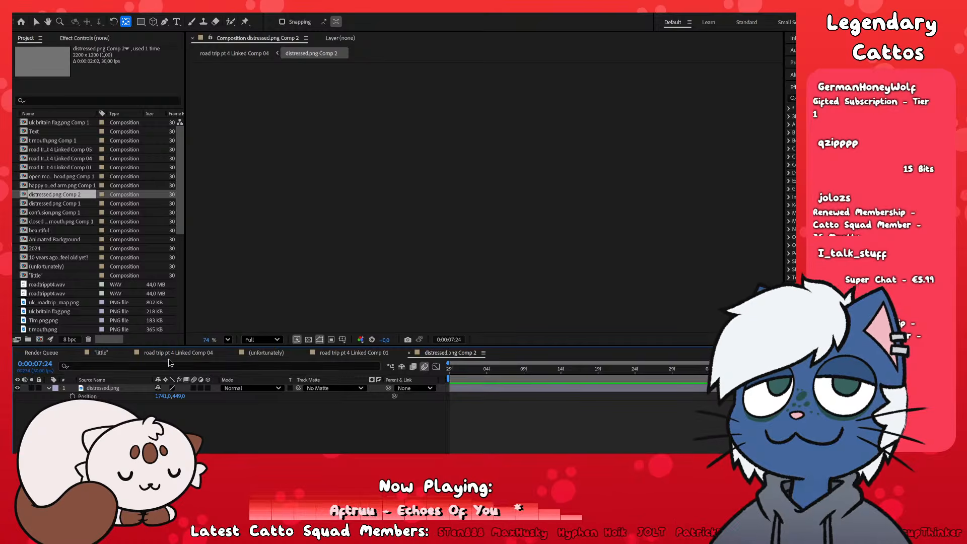
pyautogui.click(185, 353)
# - Push the final 100% Scale keyframe of distressed.png Comp 2 further along the timeline and paste a copy at 0:00:08:04
pyautogui.moveTo(566, 371); pyautogui.dragTo(476, 372)
pyautogui.scroll(-4, 543, 265)
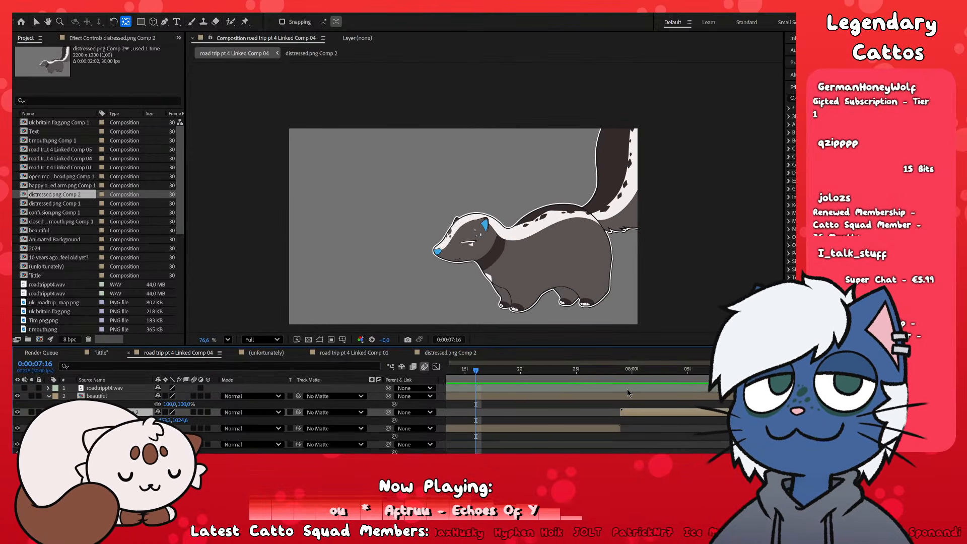
pyautogui.moveTo(549, 375); pyautogui.dragTo(687, 409)
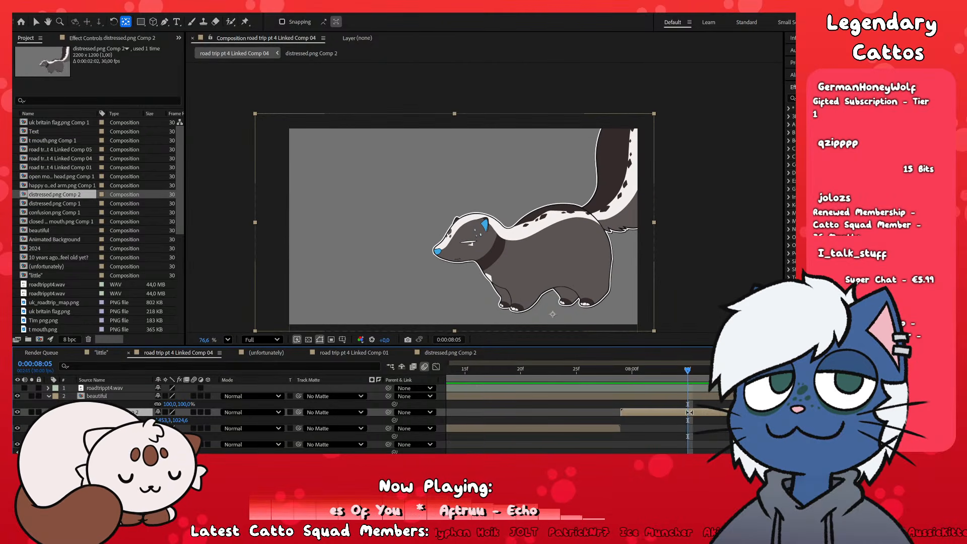
pyautogui.press('s')
pyautogui.scroll(1, 668, 393)
pyautogui.click(686, 373)
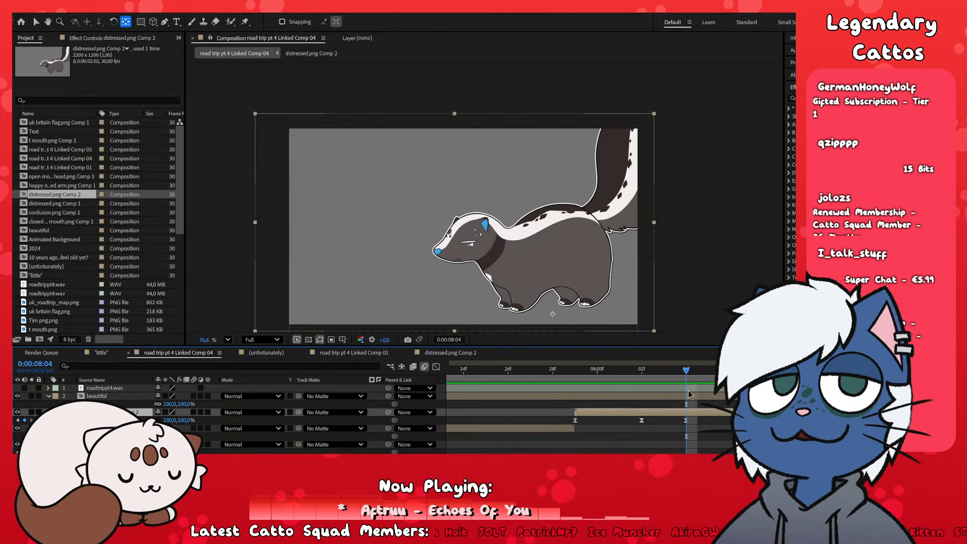
pyautogui.moveTo(686, 420); pyautogui.dragTo(729, 423)
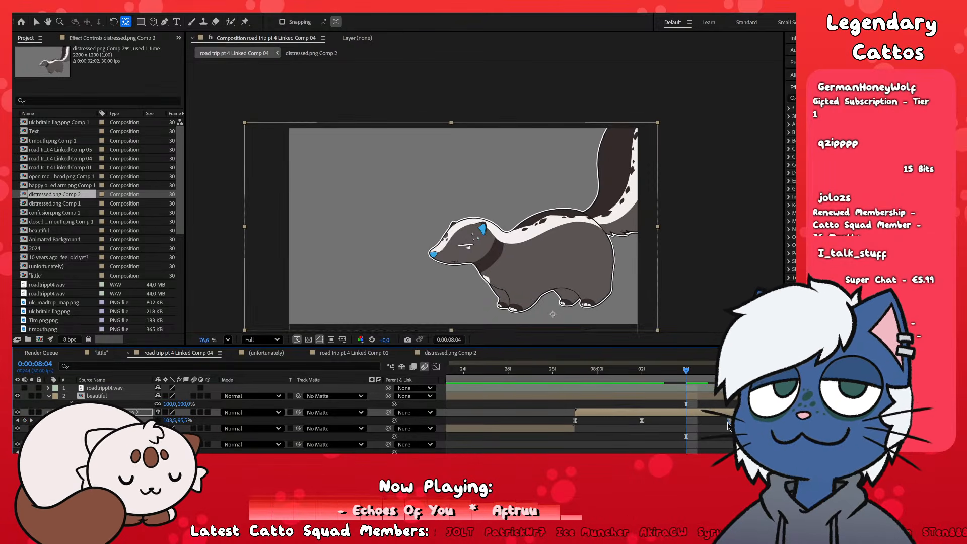
pyautogui.hotkey('ctrl', 'c')
pyautogui.hotkey('ctrl', 'v')
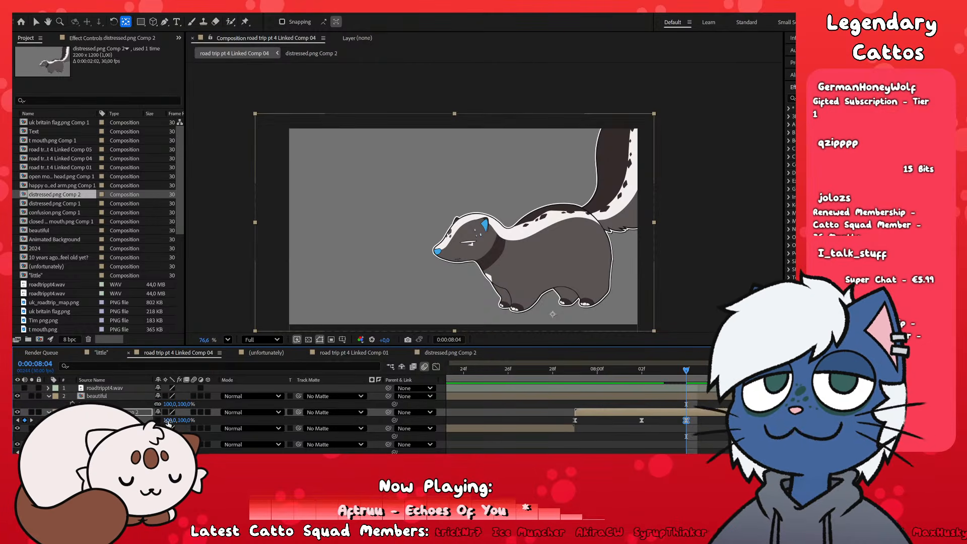
# - Set the distressed.png Comp 2 Scale keyframe at 0:00:08:04 to 97, 106% and preview the bounce from 0:00:07:21
pyautogui.moveTo(168, 420); pyautogui.dragTo(188, 420)
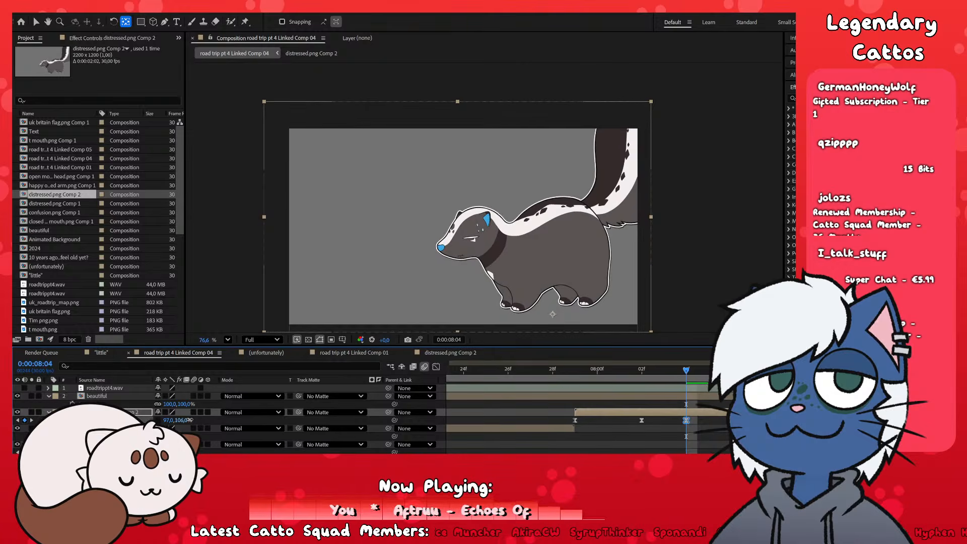
pyautogui.press('space')
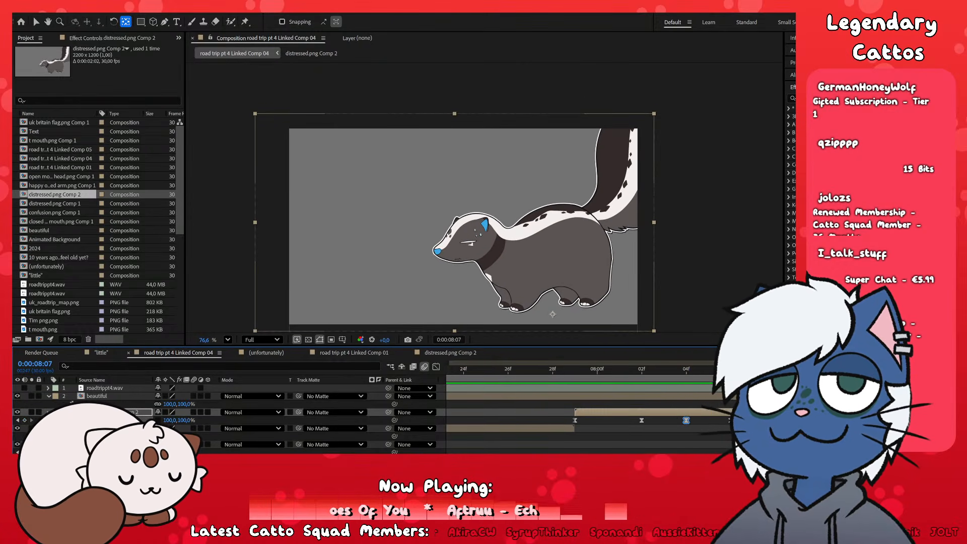
pyautogui.scroll(-2, 665, 440)
pyautogui.scroll(1, 679, 444)
pyautogui.scroll(-1, 678, 446)
pyautogui.scroll(1, 612, 390)
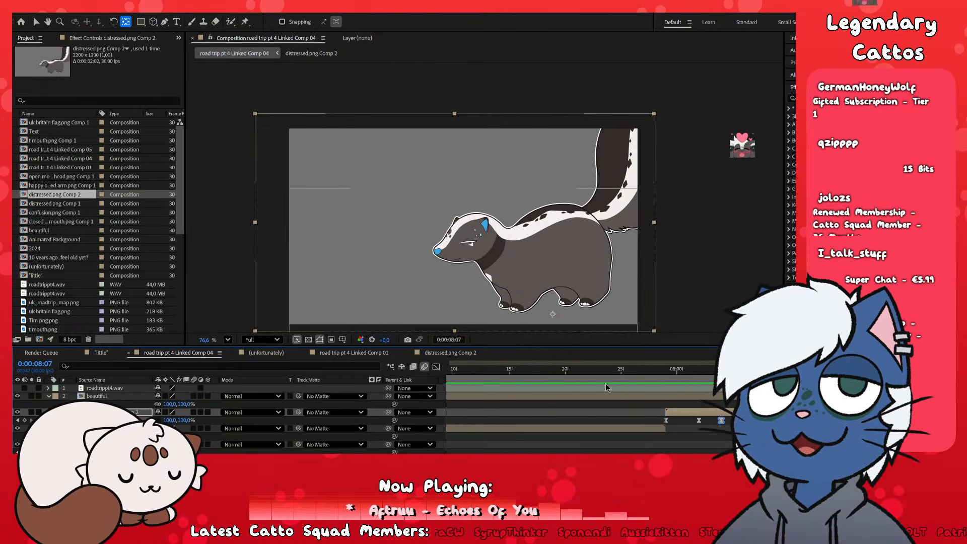
pyautogui.click(577, 370)
pyautogui.press('space')
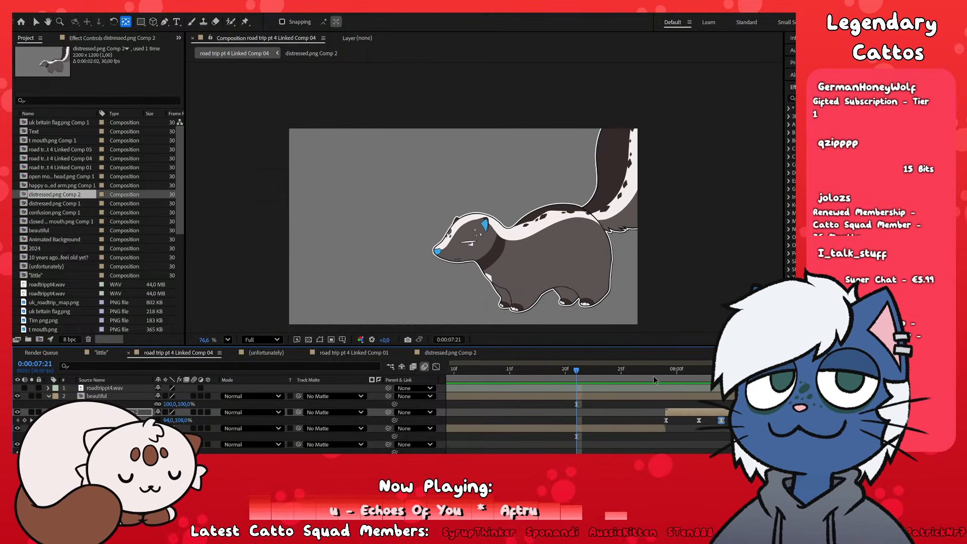
# - Delay the last stretch Scale keyframe of distressed.png Comp 2 by one frame and preview the animation from 0:00:06:20 through the beautiful section
pyautogui.click(732, 420)
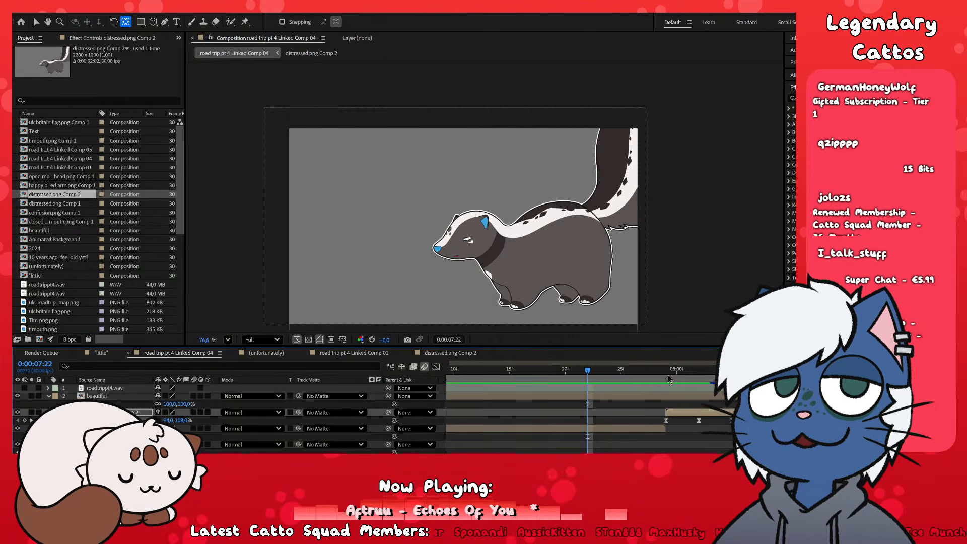
pyautogui.moveTo(587, 371); pyautogui.dragTo(388, 372)
pyautogui.press('space')
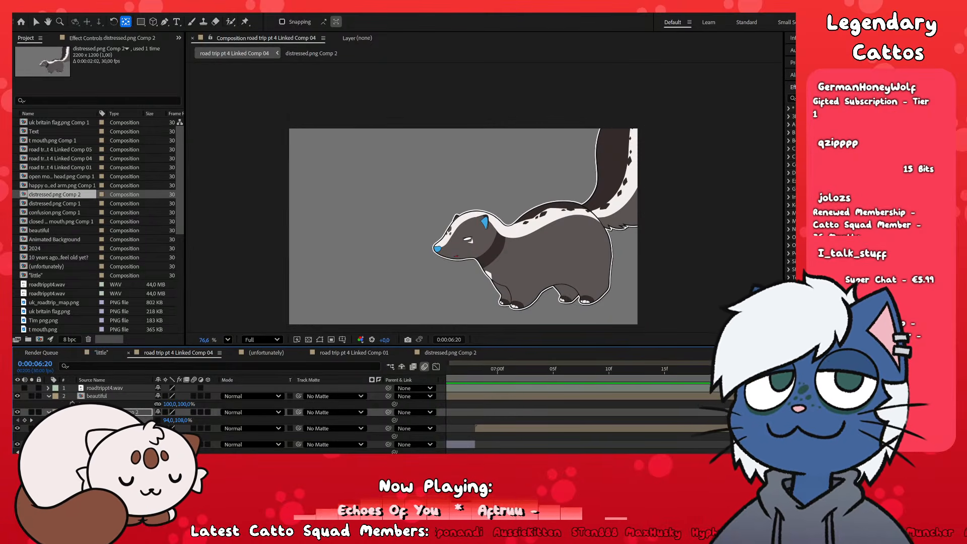
pyautogui.scroll(-5, 610, 439)
pyautogui.click(610, 436)
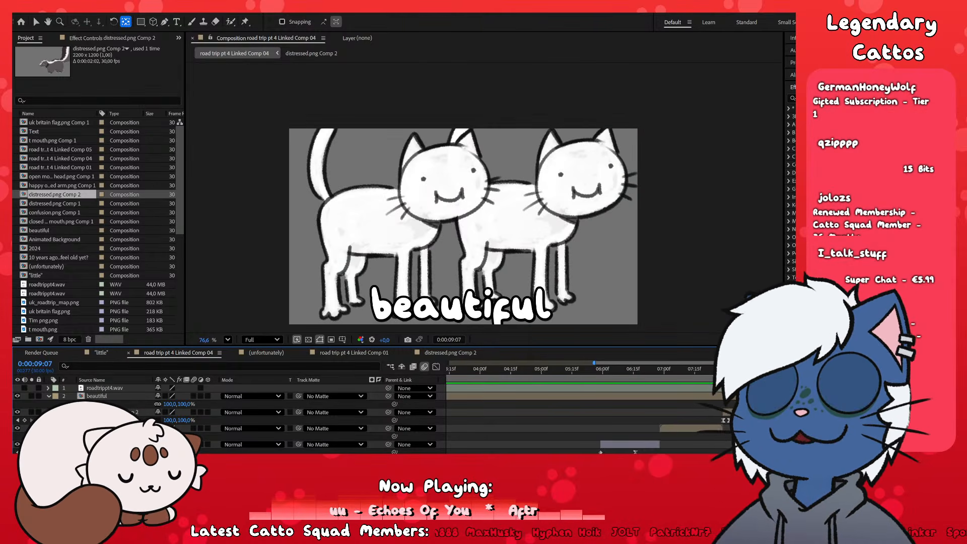
pyautogui.moveTo(801, 369); pyautogui.dragTo(604, 369)
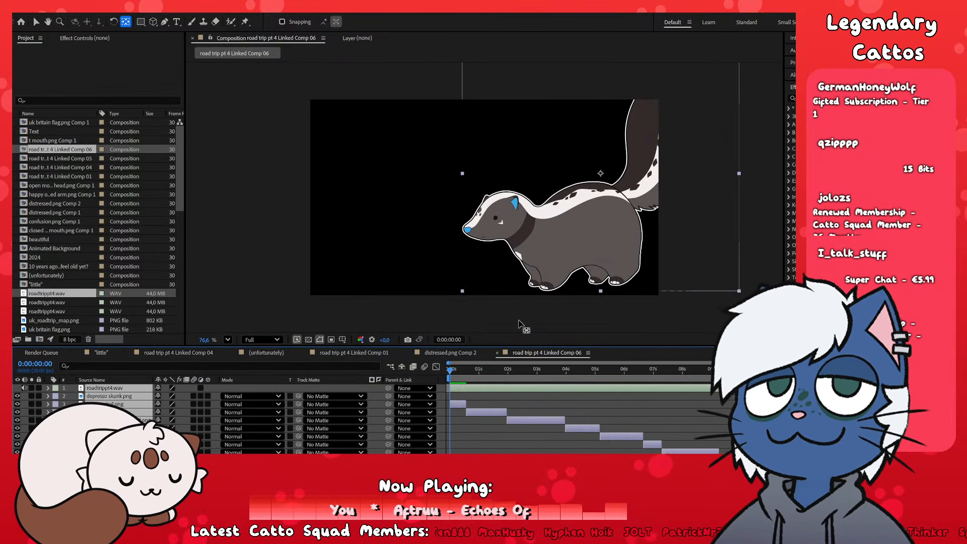
# - Change the background color of road trip pt 4 Linked Comp 06 to gray in its composition settings
pyautogui.click(479, 318)
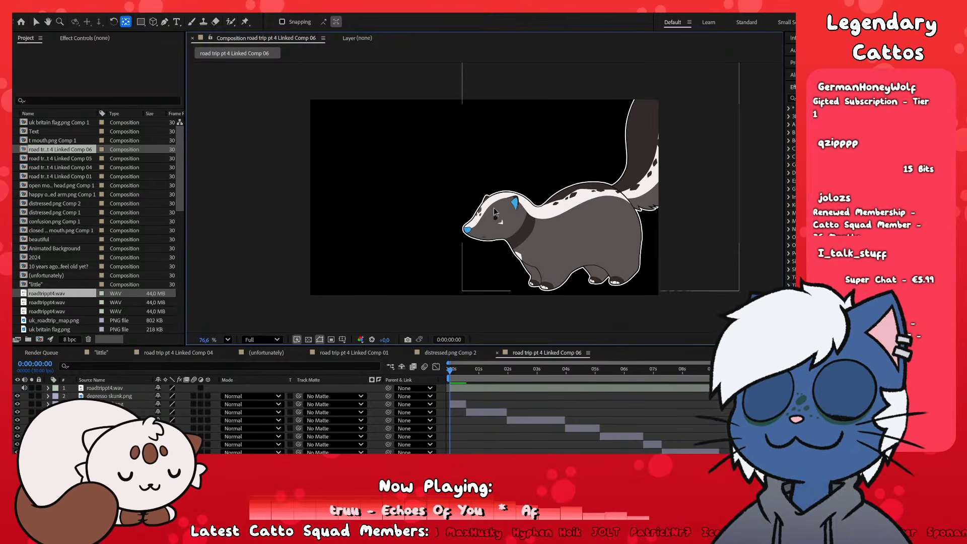
pyautogui.hotkey('ctrl', 'k')
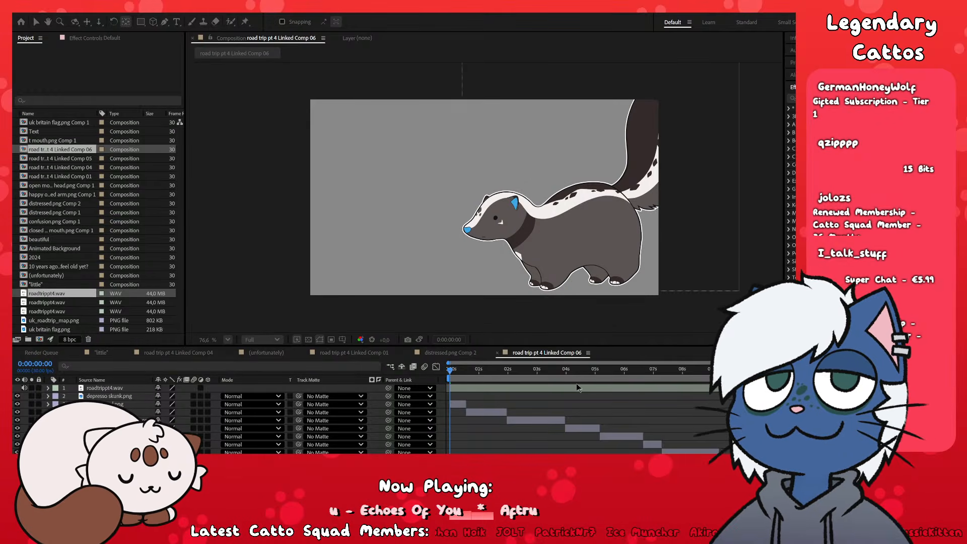
pyautogui.click(615, 417)
# - Examine the skunk's first pose and the stack of pose layers in road trip pt 4 Linked Comp 06
pyautogui.scroll(-3, 467, 246)
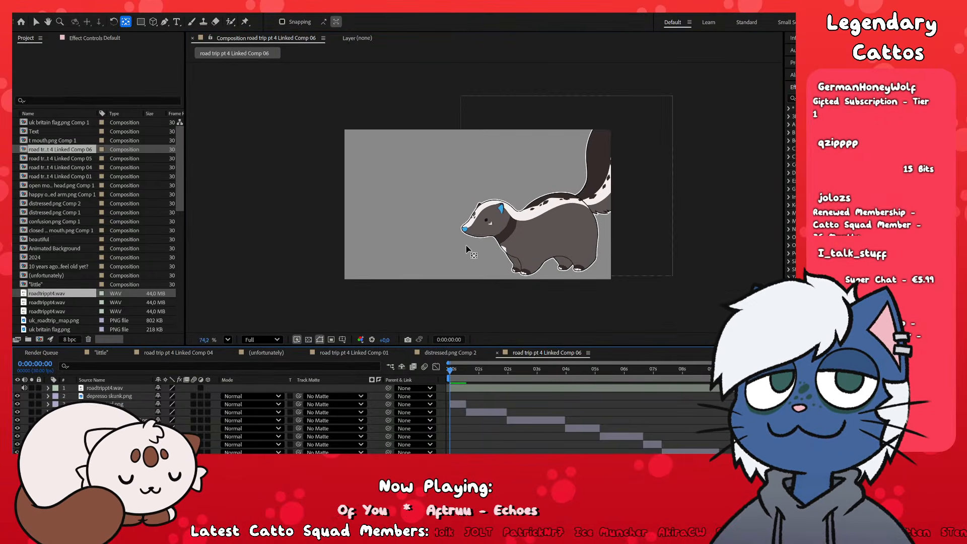
pyautogui.scroll(4, 465, 243)
pyautogui.scroll(-2, 323, 419)
pyautogui.scroll(2, 560, 417)
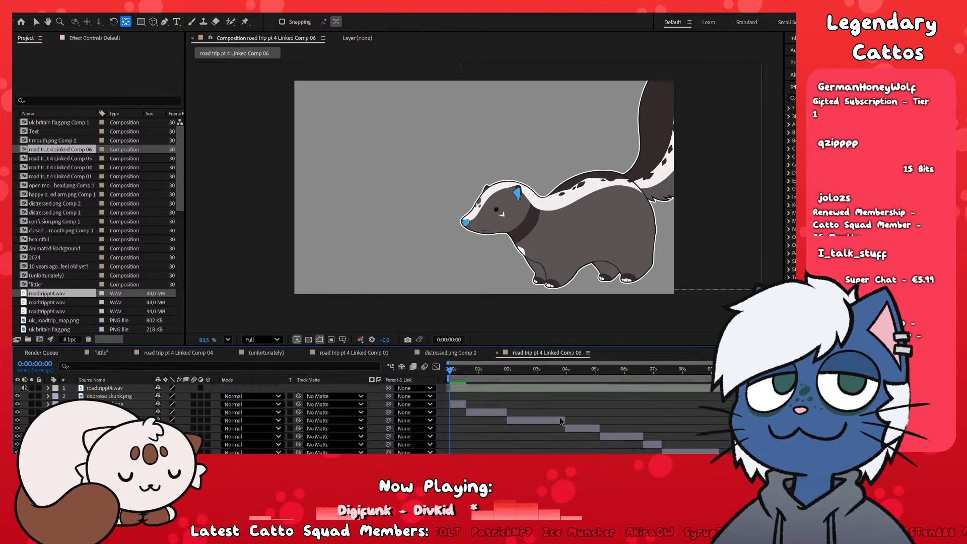
pyautogui.scroll(-2, 560, 416)
pyautogui.moveTo(540, 372); pyautogui.dragTo(591, 373)
pyautogui.press('Home')
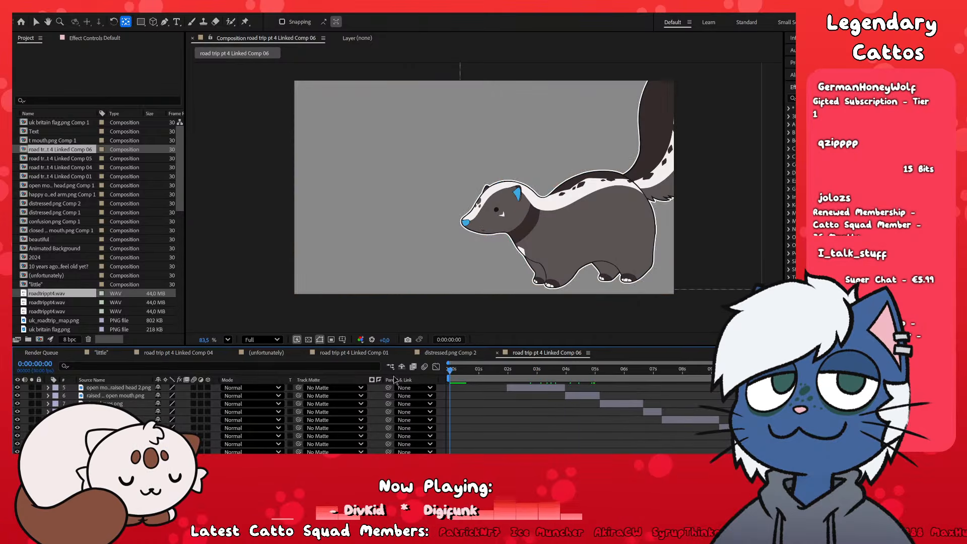
pyautogui.scroll(2, 587, 448)
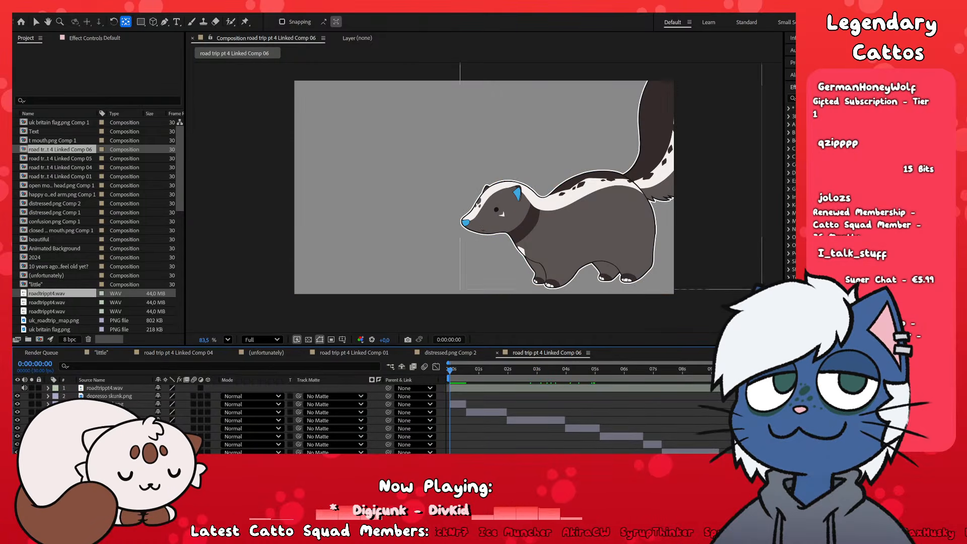
# - Add a Drop Shadow layer style to all image layers beneath depresso skunk.png and collapse their expanded properties
pyautogui.click(110, 396)
pyautogui.click(464, 404)
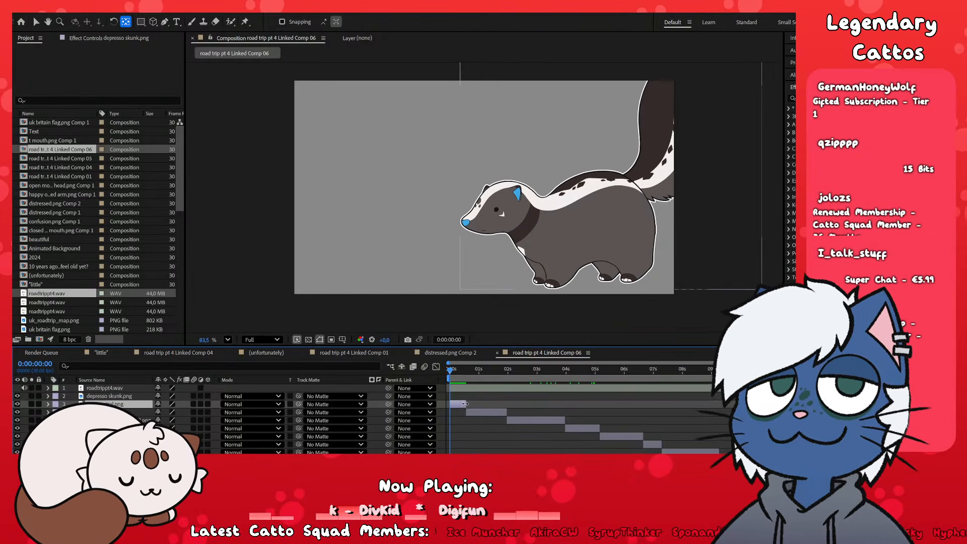
pyautogui.scroll(-2, 721, 443)
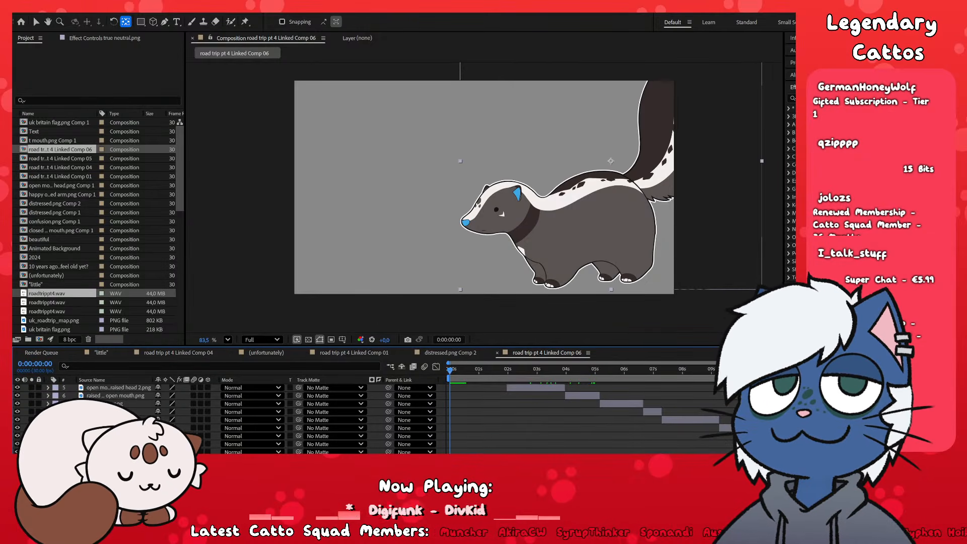
pyautogui.hotkey('ctrl', 'a')
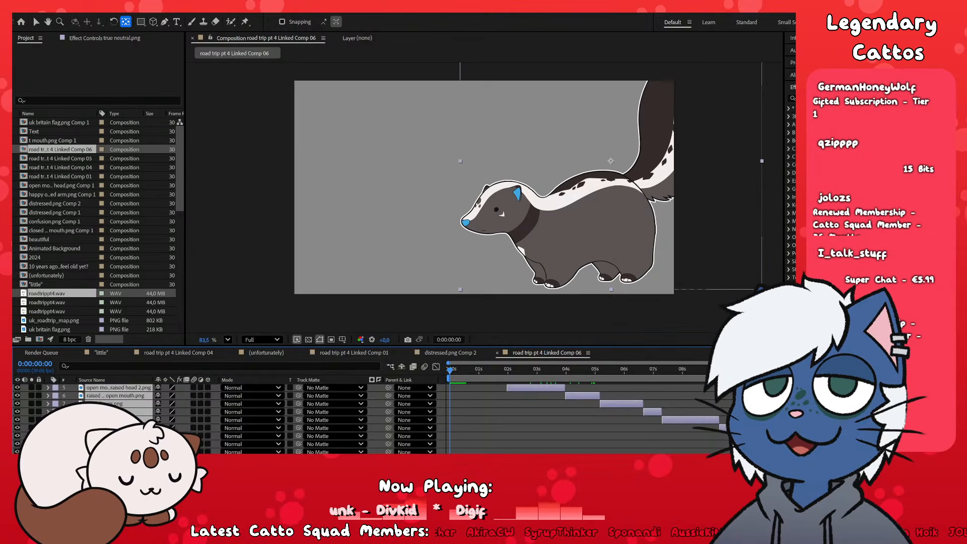
pyautogui.scroll(2, 142, 408)
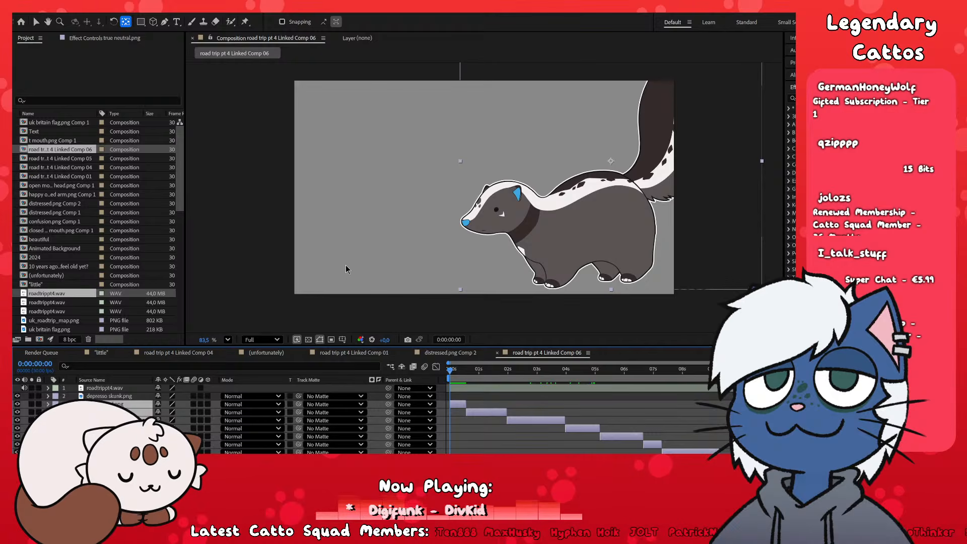
pyautogui.hotkey('ctrl', 'v')
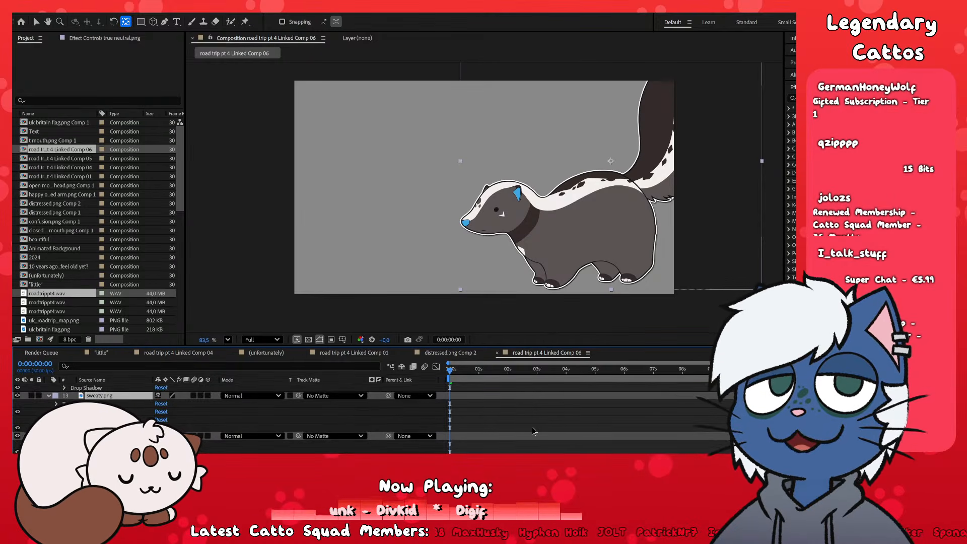
pyautogui.scroll(-1, 534, 433)
pyautogui.scroll(-2, 185, 430)
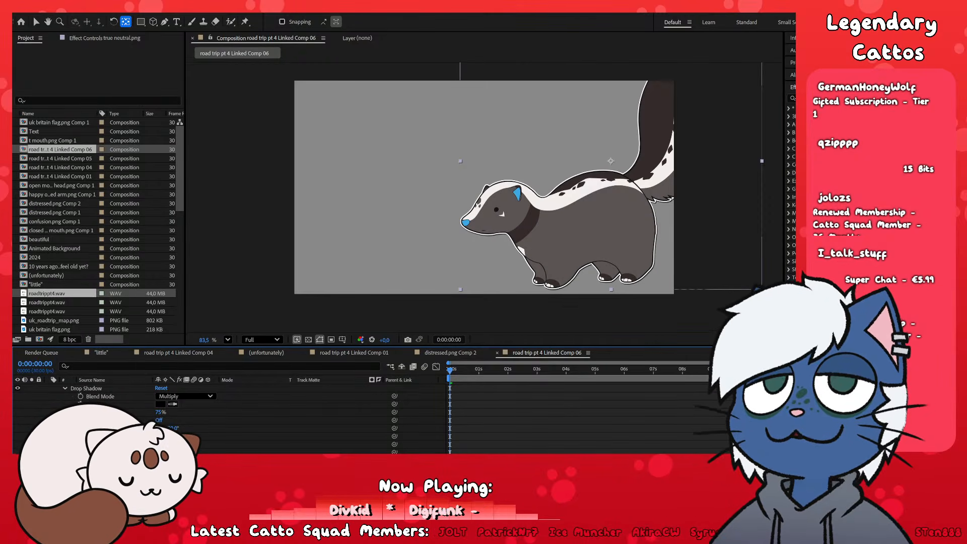
pyautogui.scroll(5, 226, 408)
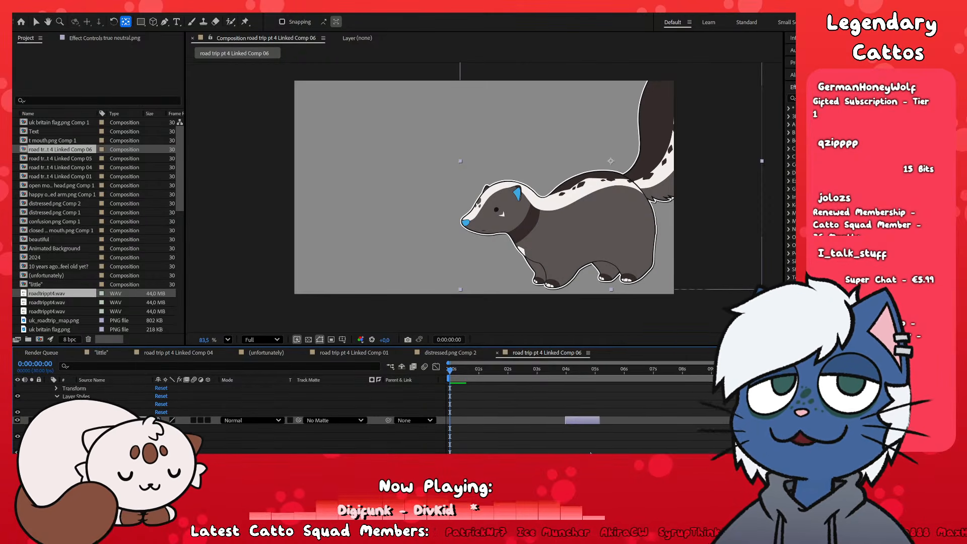
pyautogui.scroll(1, 227, 408)
pyautogui.click(48, 405)
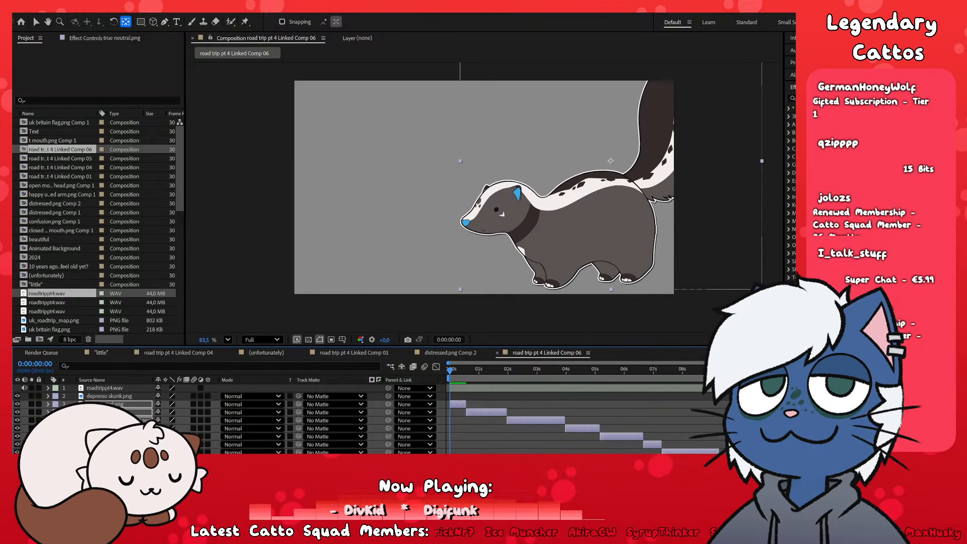
# - Add a Drop Shadow layer style to the topmost depresso skunk.png layer, edit its size and collapse the layer
pyautogui.click(108, 396)
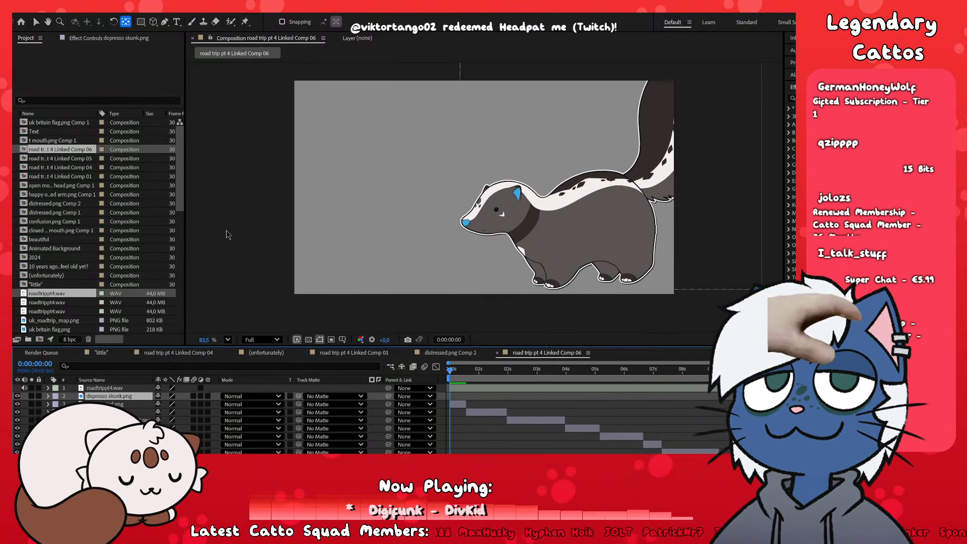
pyautogui.press('u')
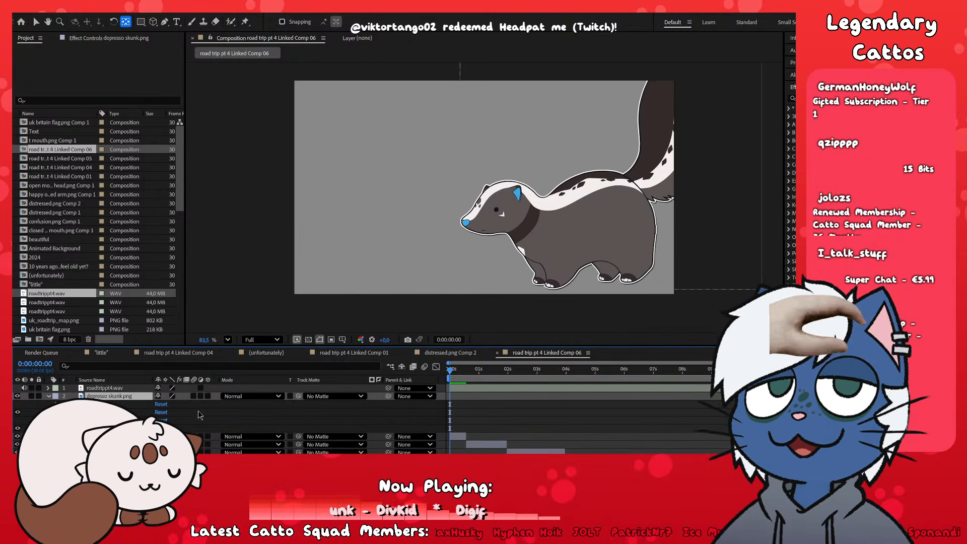
pyautogui.click(65, 428)
pyautogui.scroll(-1, 277, 443)
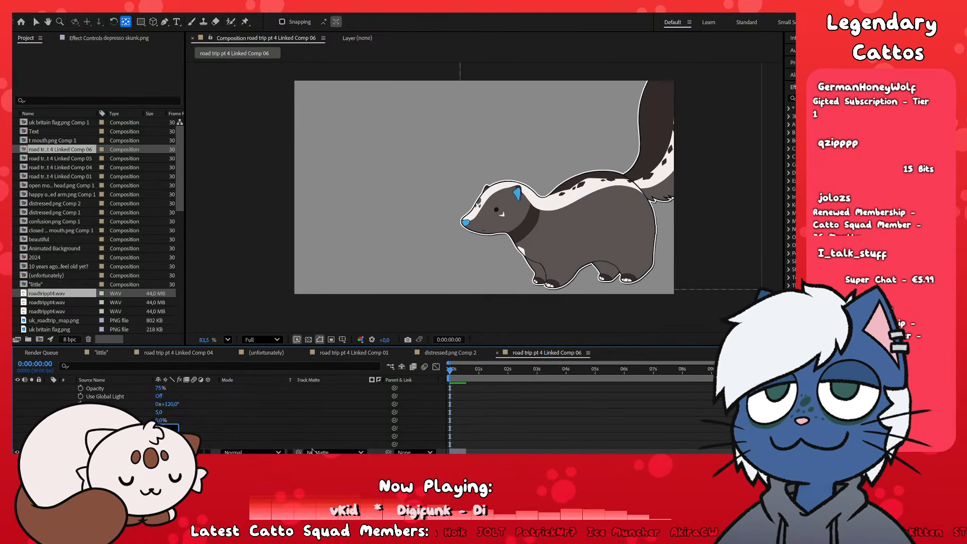
pyautogui.scroll(3, 50, 398)
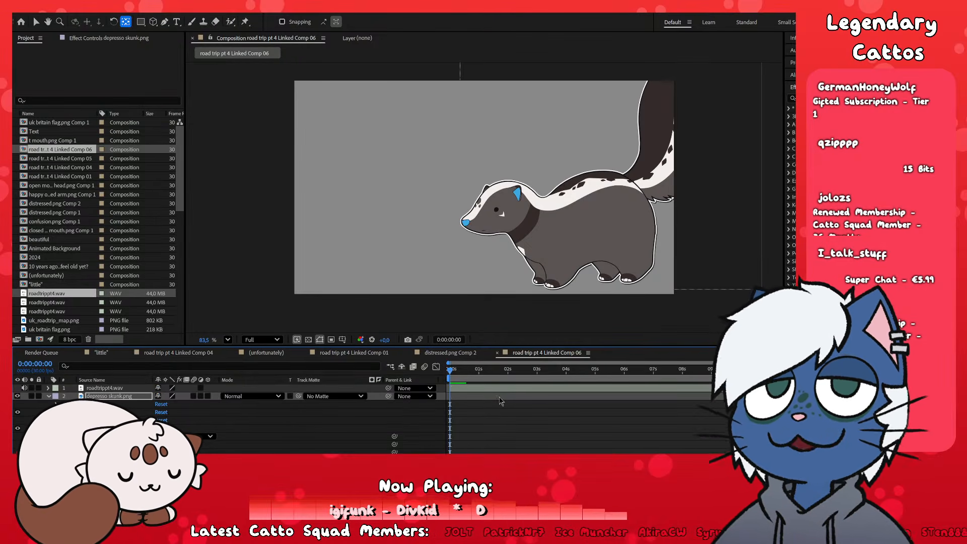
pyautogui.click(49, 396)
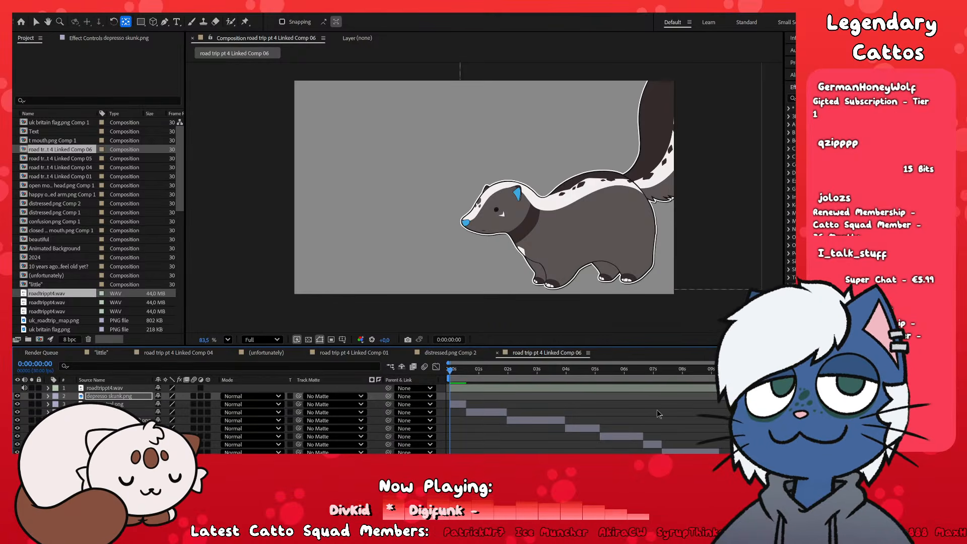
# - Check the drop shadows in the composition at 0:00:11:13 and 0:00:08:16, and return to the first frame
pyautogui.click(657, 409)
pyautogui.click(783, 370)
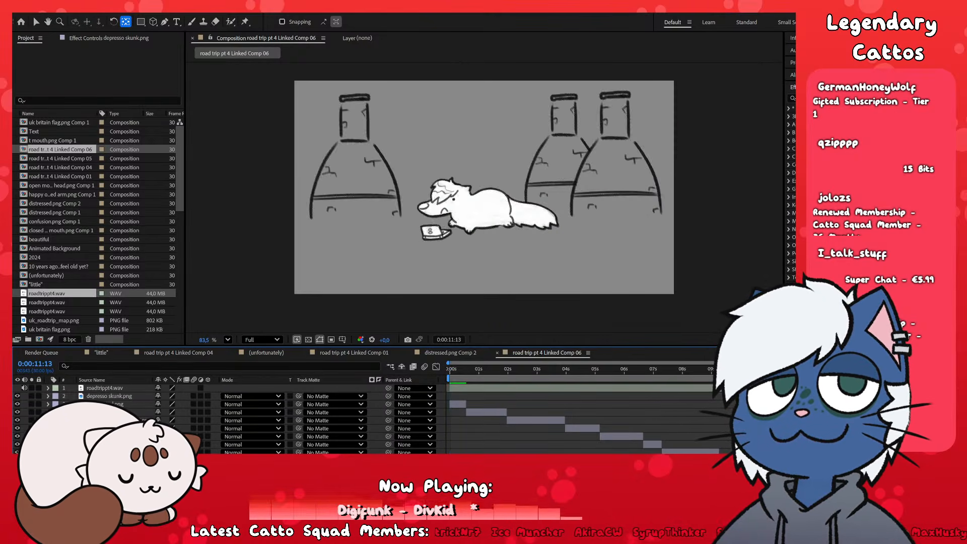
pyautogui.click(113, 397)
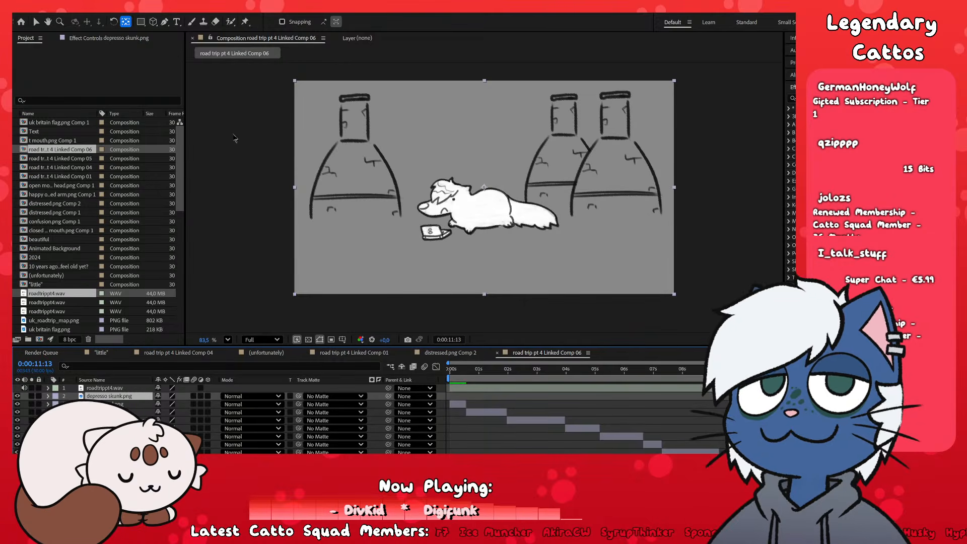
pyautogui.click(280, 252)
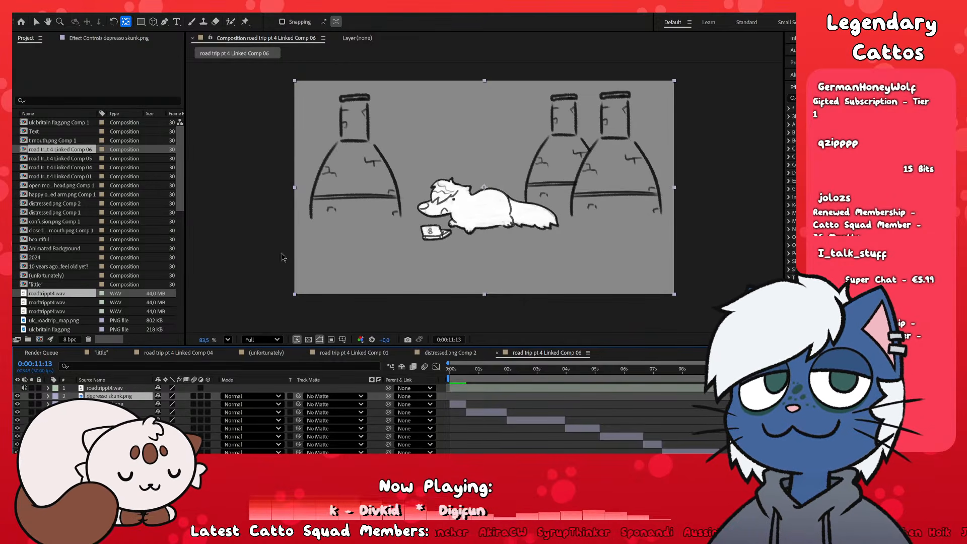
pyautogui.press('space')
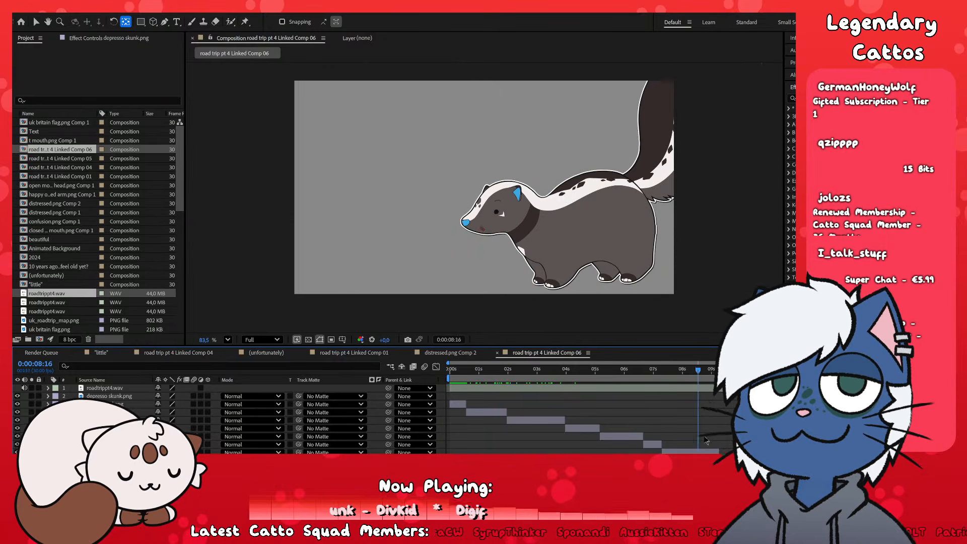
pyautogui.press('space')
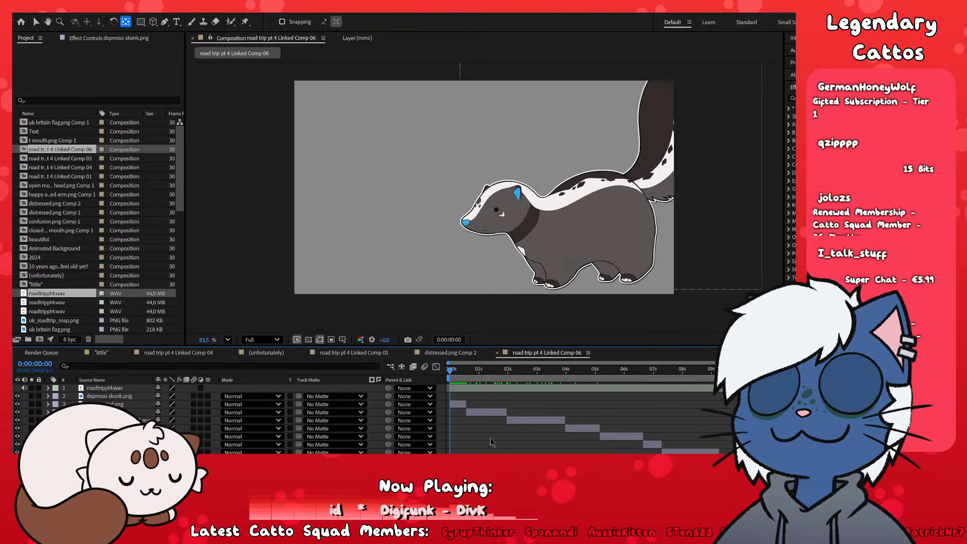
# - Move the anchor points of the first true neutral.png and open mouth.png layers down between the skunk's feet
pyautogui.click(456, 404)
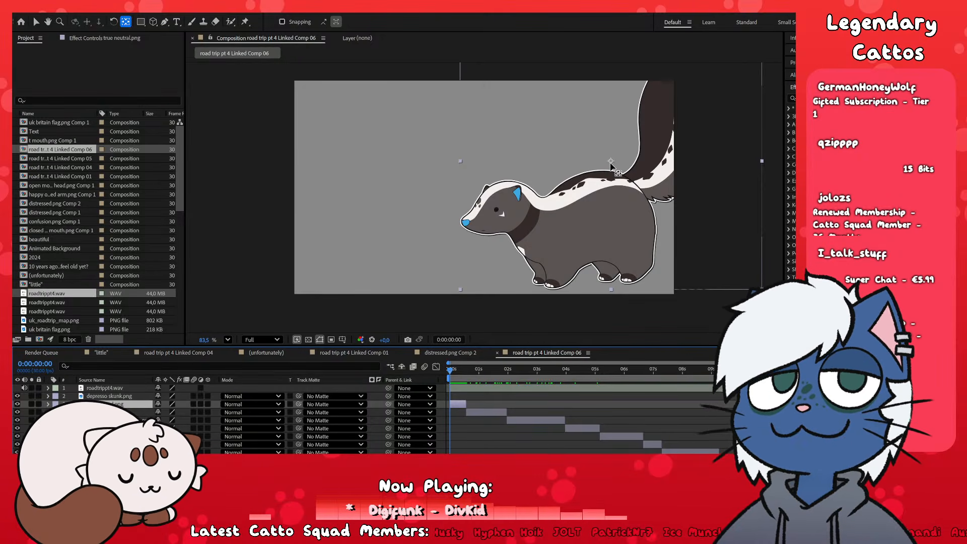
pyautogui.moveTo(611, 162); pyautogui.dragTo(588, 289)
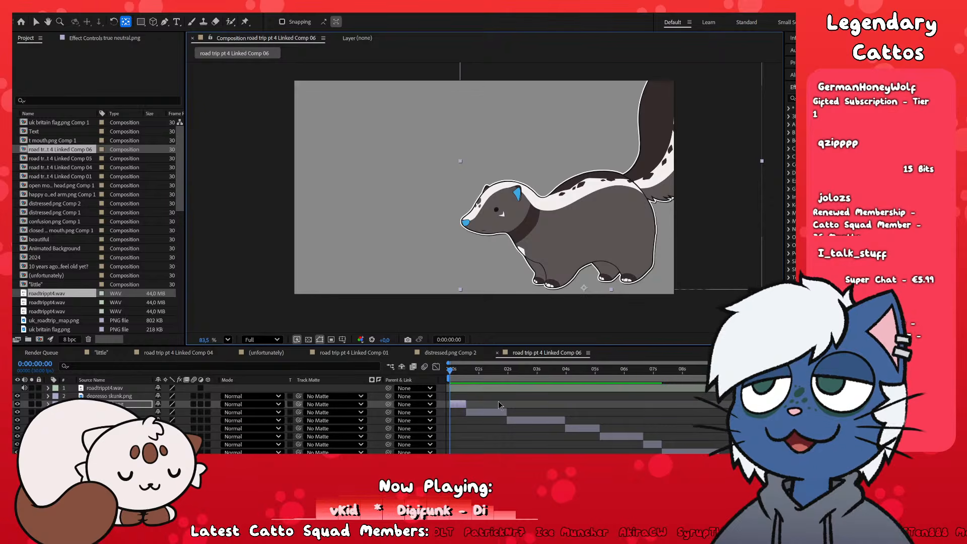
pyautogui.click(477, 381)
pyautogui.click(473, 410)
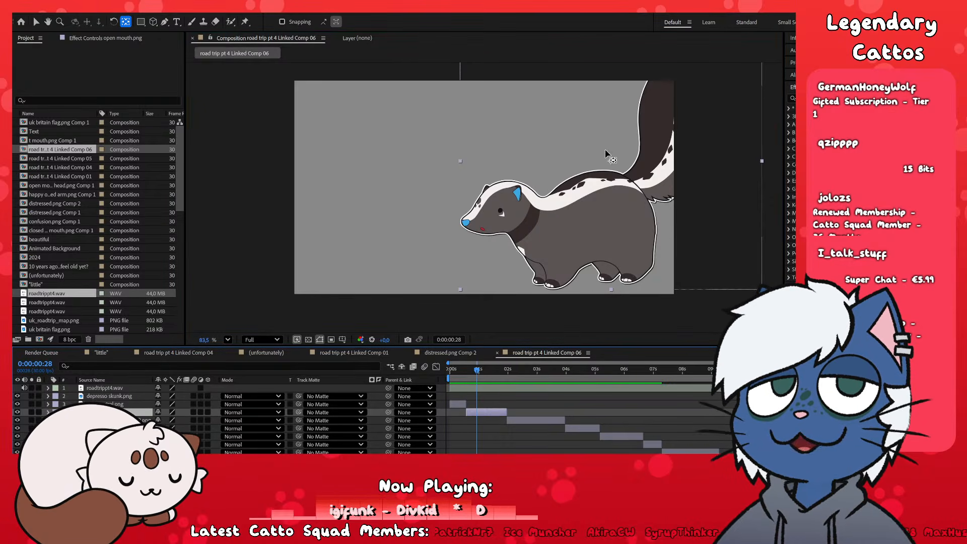
pyautogui.moveTo(612, 162); pyautogui.dragTo(590, 288)
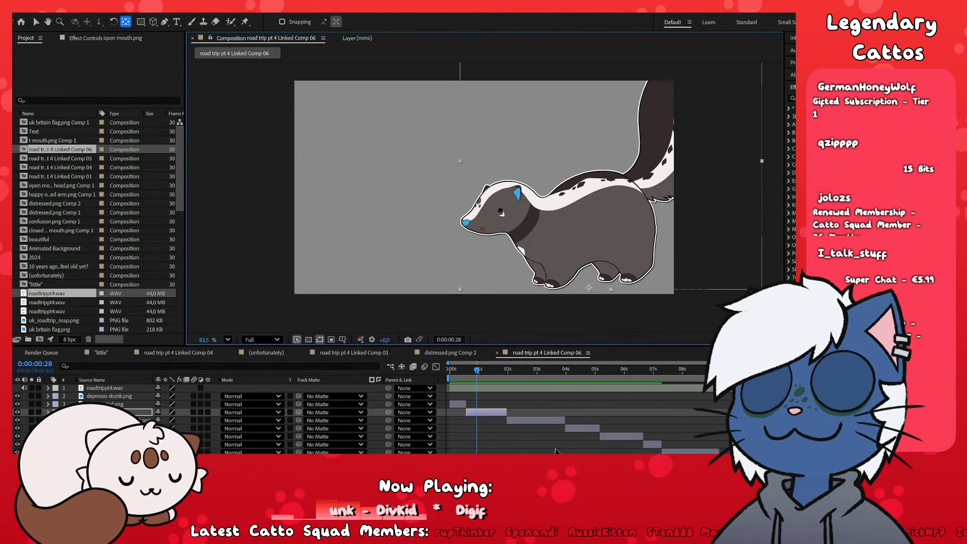
# - Move the anchor points of open mouth raised head 2.png and raised brow open mouth.png down between the skunk's feet
pyautogui.click(521, 370)
pyautogui.click(536, 423)
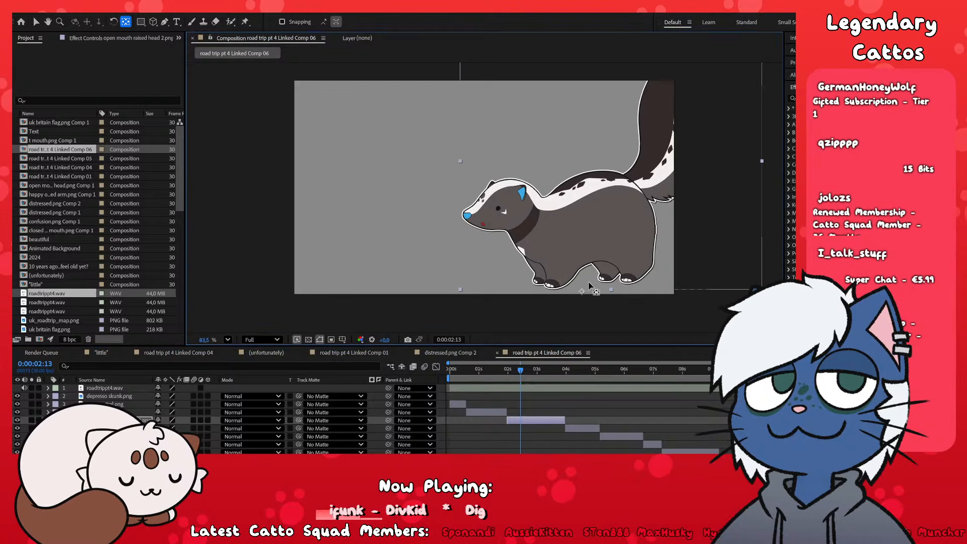
pyautogui.click(576, 370)
pyautogui.click(578, 428)
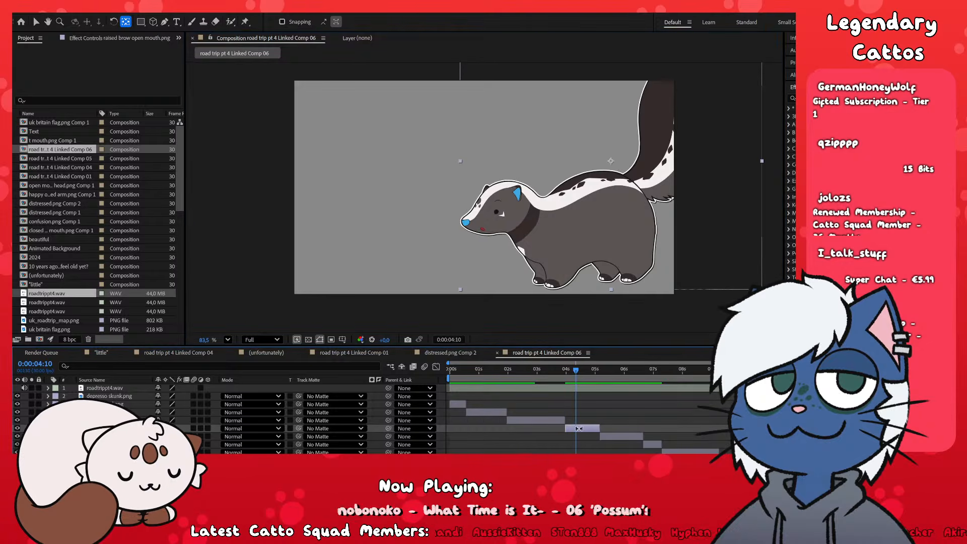
pyautogui.moveTo(610, 161); pyautogui.dragTo(584, 286)
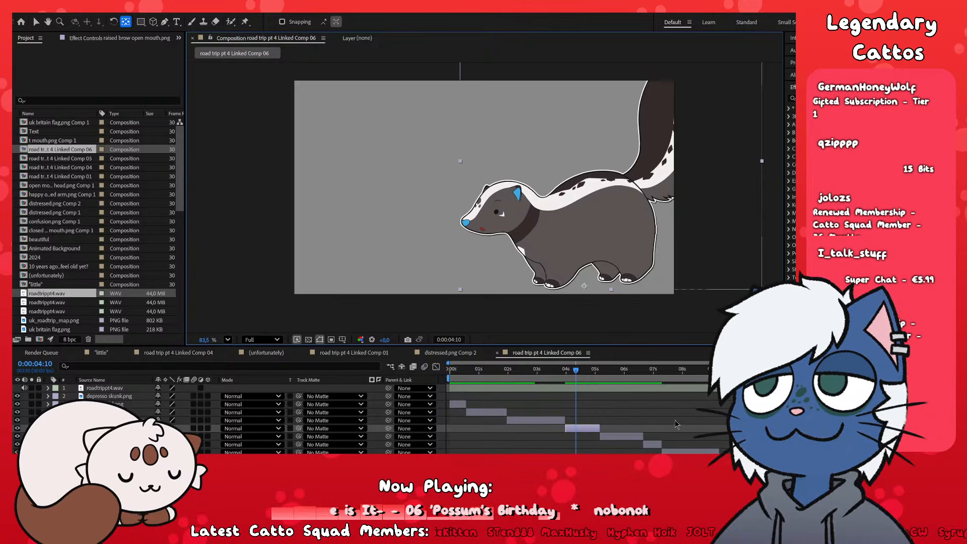
# - Move the anchor points of the closed eyes.png and sweaty.png layers down between the skunk's feet
pyautogui.click(616, 370)
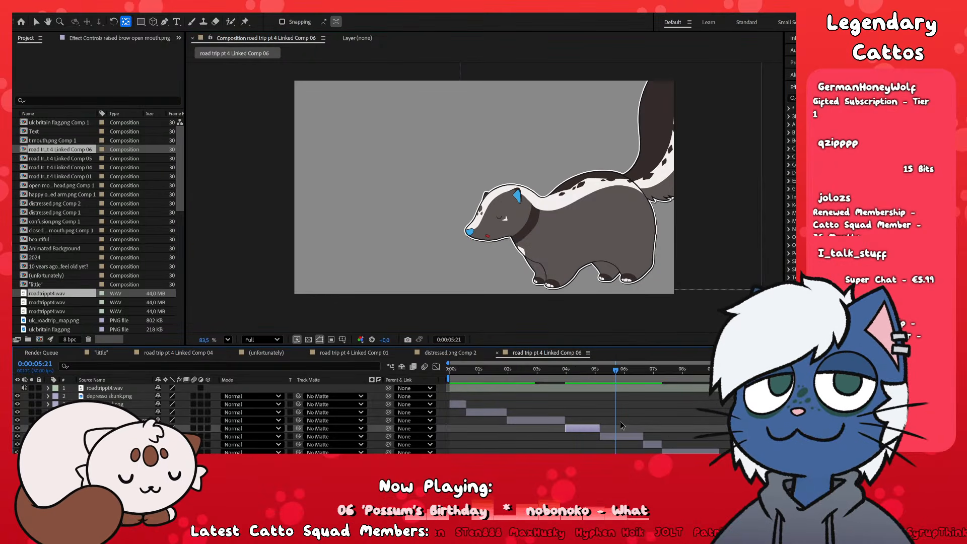
pyautogui.click(627, 437)
pyautogui.moveTo(611, 162); pyautogui.dragTo(581, 280)
pyautogui.press('space')
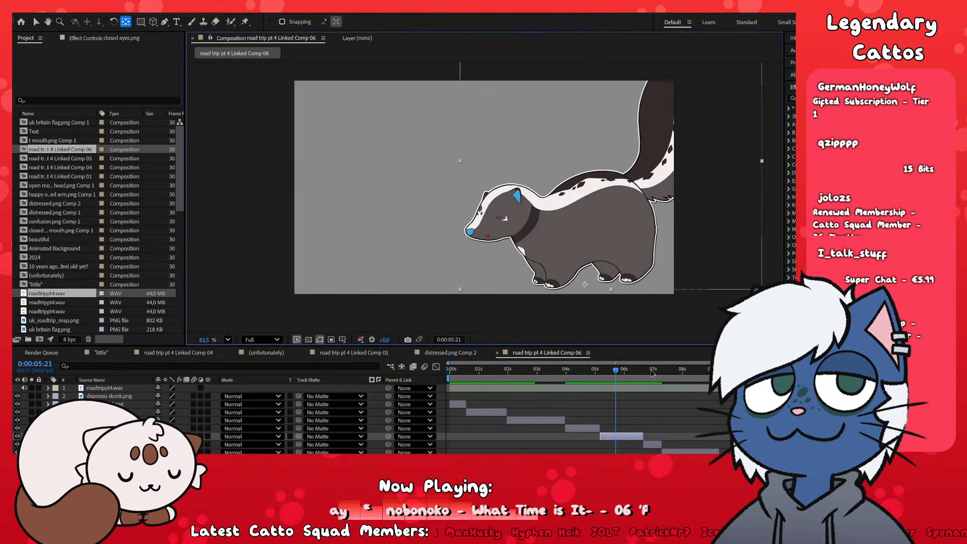
pyautogui.click(654, 445)
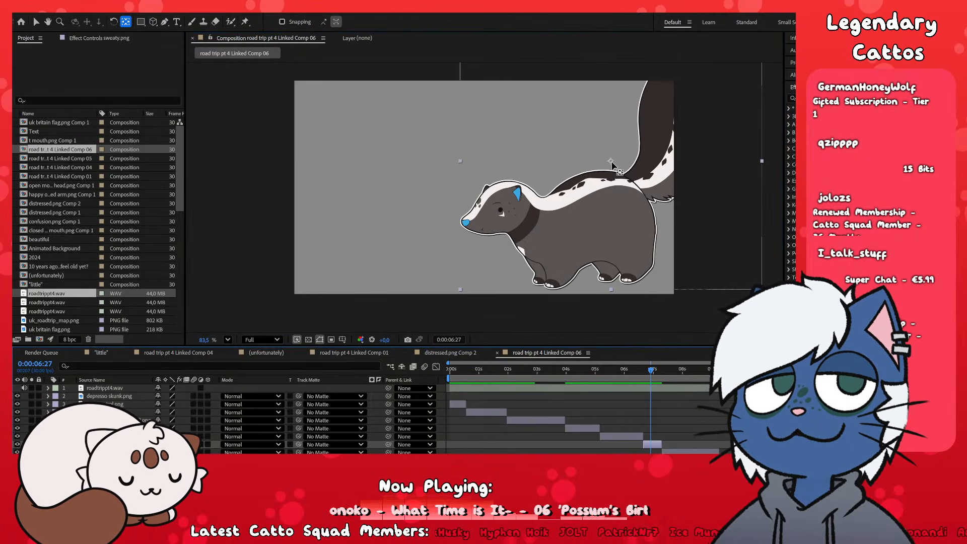
pyautogui.click(592, 292)
# - Check the depresso skunk.png layer at 0:00:08:03, and move the anchor point of confusion.png at 0:00:10:04 between the skunk's feet
pyautogui.press('space')
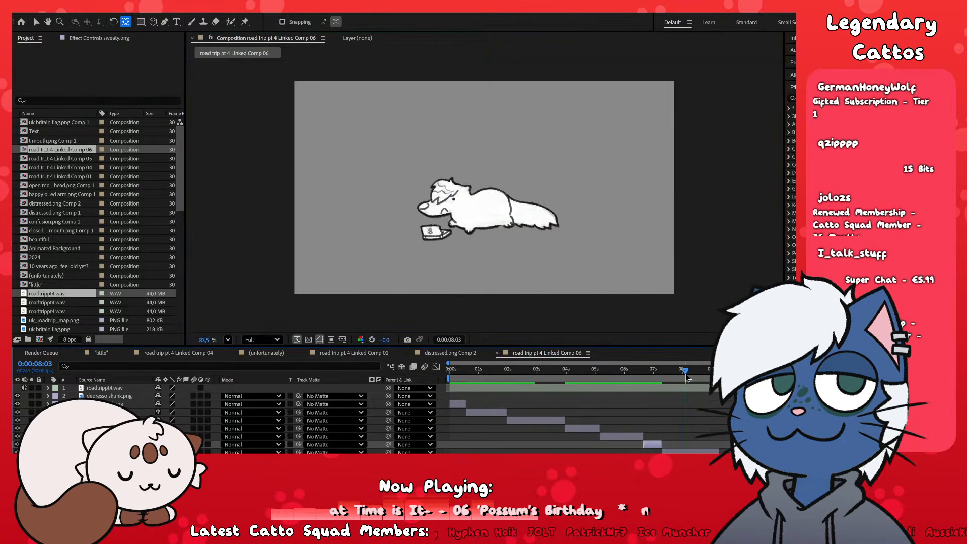
pyautogui.click(692, 452)
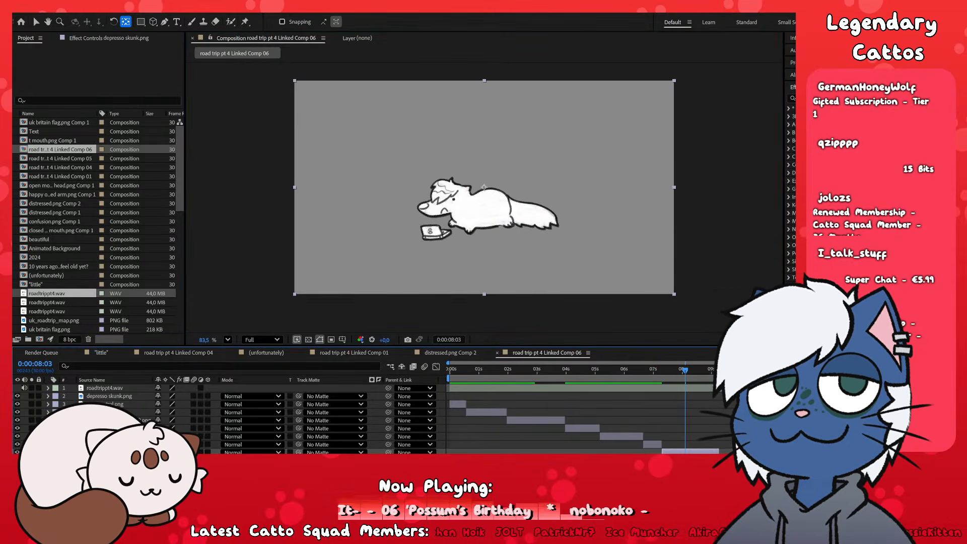
pyautogui.click(745, 370)
pyautogui.click(745, 460)
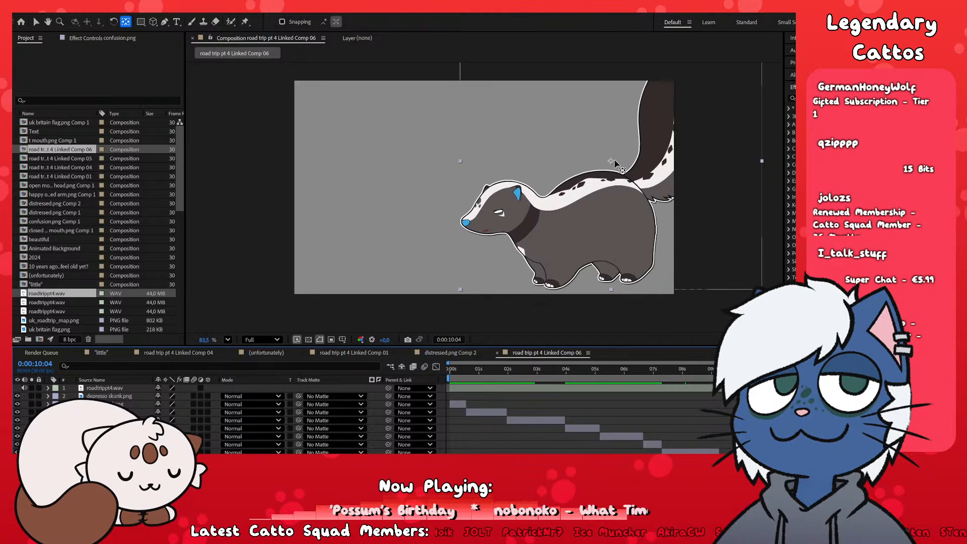
pyautogui.moveTo(611, 161); pyautogui.dragTo(584, 287)
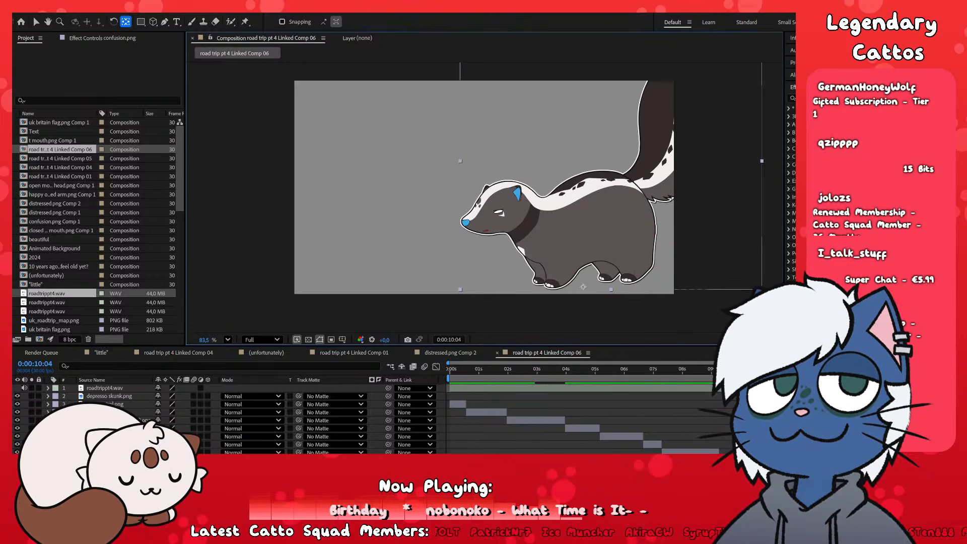
# - Move the anchor point of the true neutral.png layer at 0:00:12:22 down between the skunk's feet
pyautogui.click(781, 369)
pyautogui.scroll(-2, 786, 423)
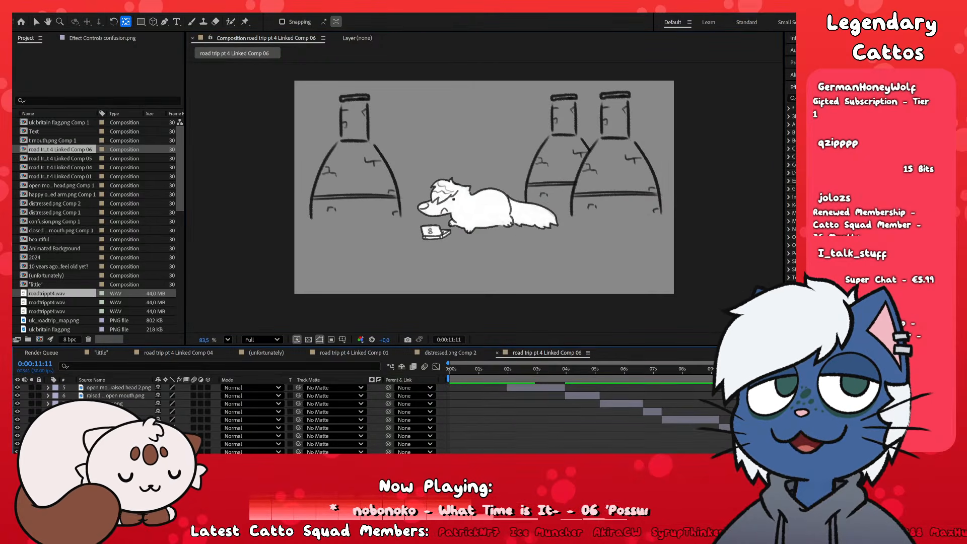
pyautogui.click(820, 370)
pyautogui.click(816, 445)
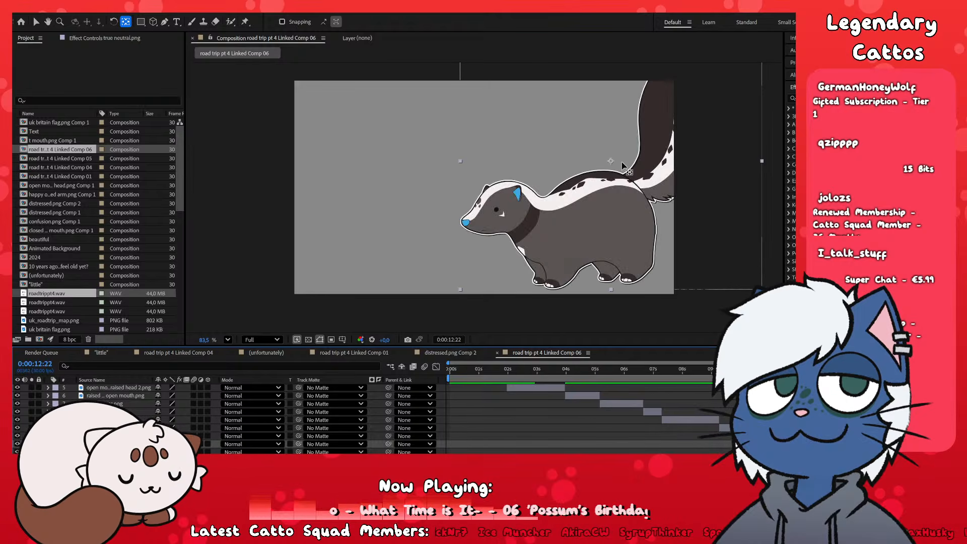
pyautogui.moveTo(611, 161); pyautogui.dragTo(585, 286)
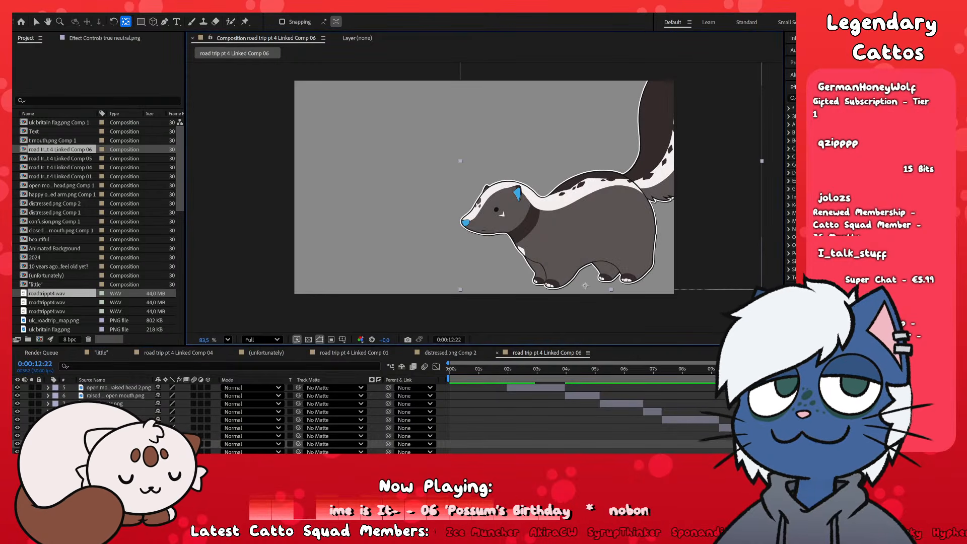
# - Move the anchor points of the sweaty.png layer at 0:00:13:19 and the confusion.png layer at 0:00:14:07 down between the skunk's feet
pyautogui.click(846, 370)
pyautogui.click(845, 452)
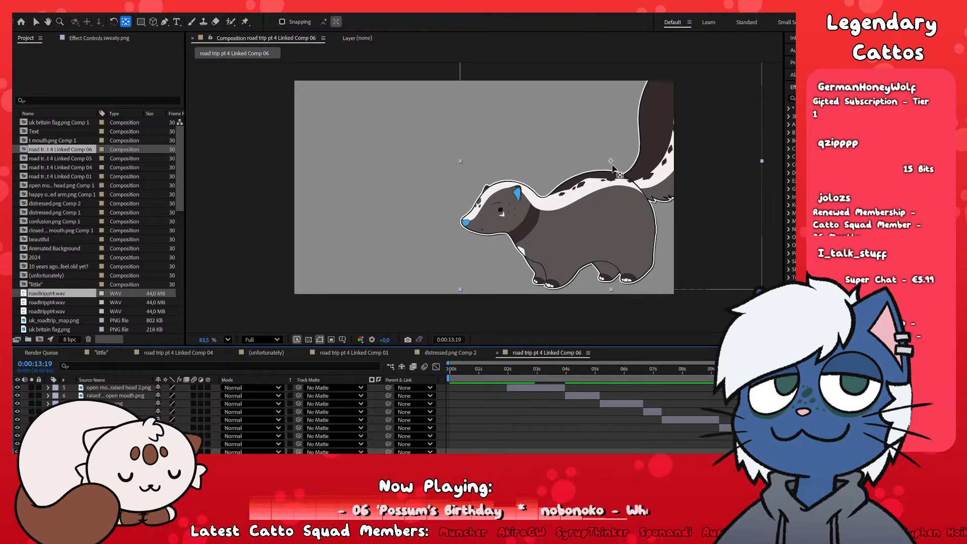
pyautogui.moveTo(610, 161); pyautogui.dragTo(590, 286)
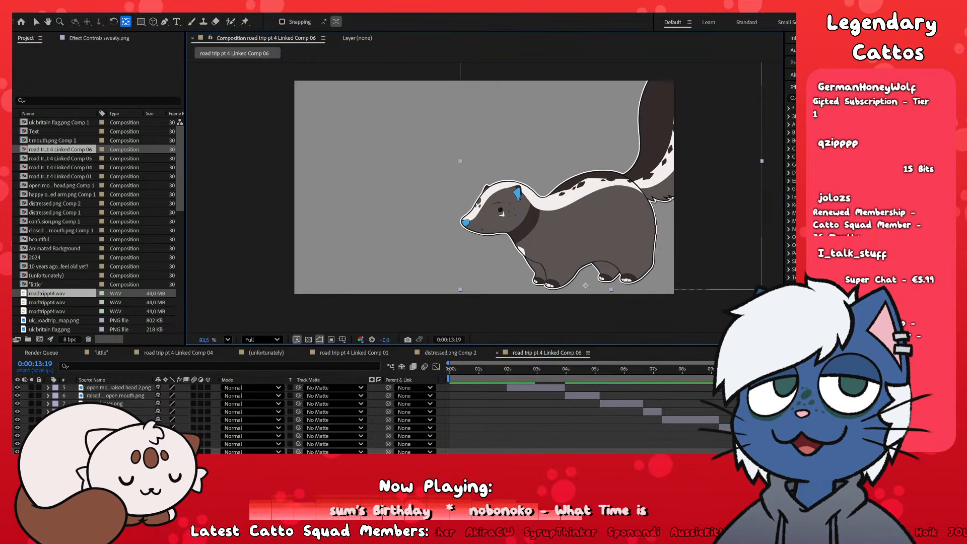
pyautogui.press('space')
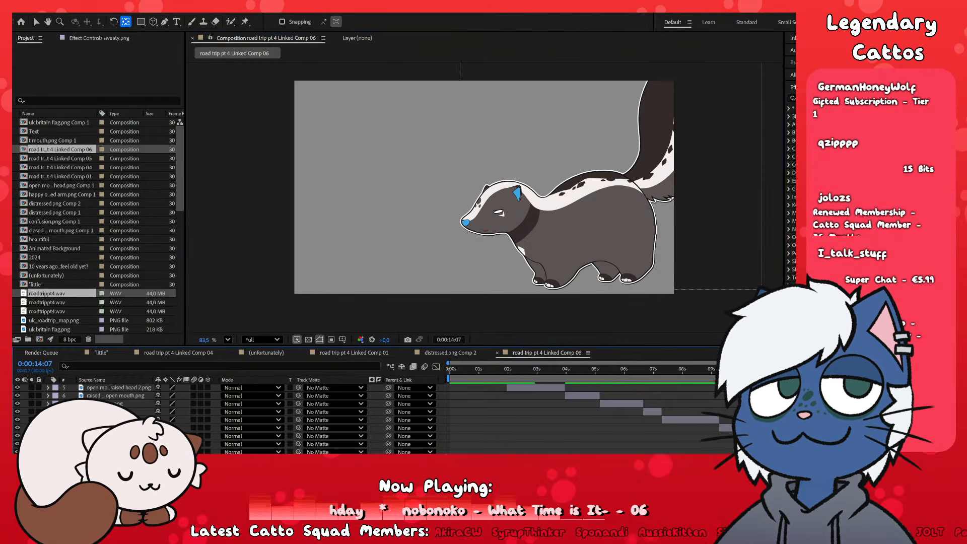
pyautogui.moveTo(611, 161); pyautogui.dragTo(587, 288)
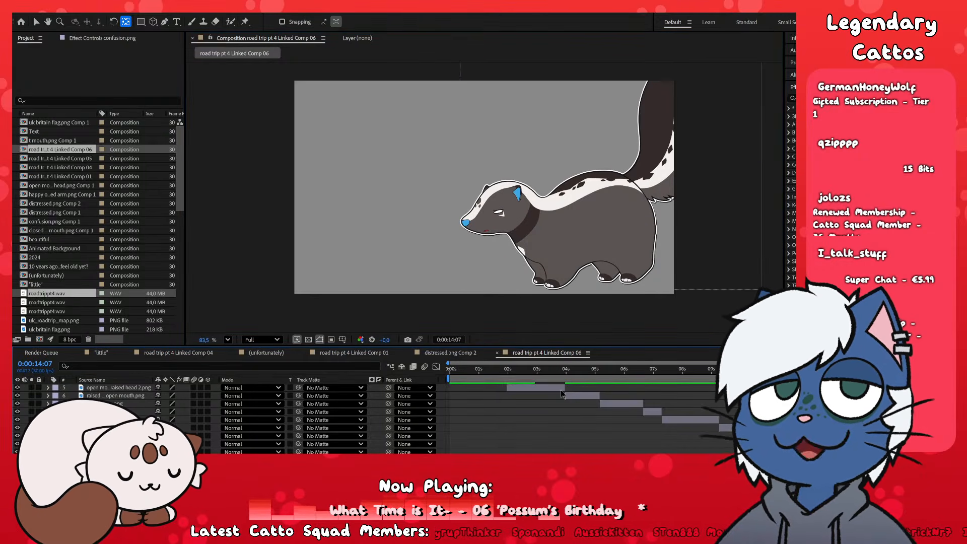
# - Return to 0:00:00:00, select the first true neutral.png layer with the Selection tool, and reveal its Scale property
pyautogui.click(560, 369)
pyautogui.click(546, 436)
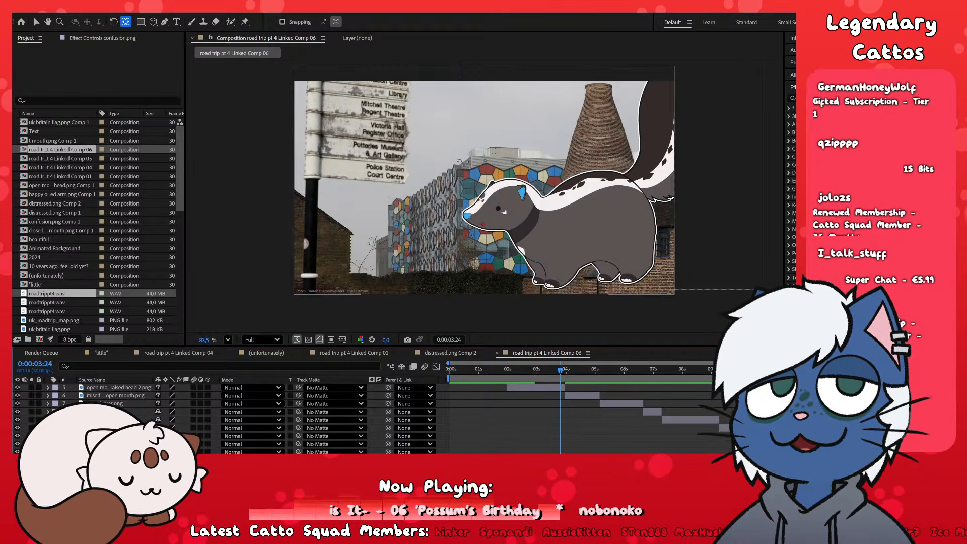
pyautogui.scroll(2, 555, 401)
pyautogui.press('Home')
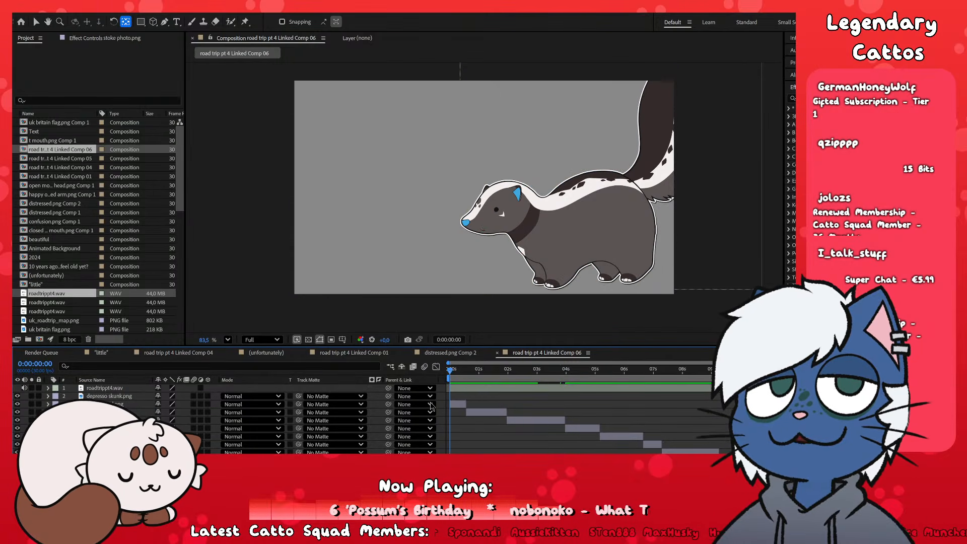
pyautogui.click(469, 403)
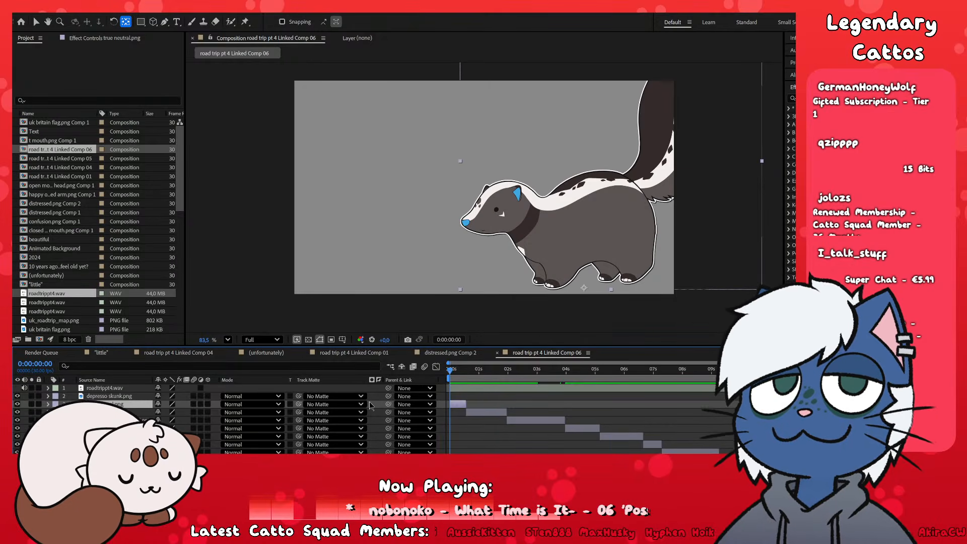
pyautogui.click(37, 22)
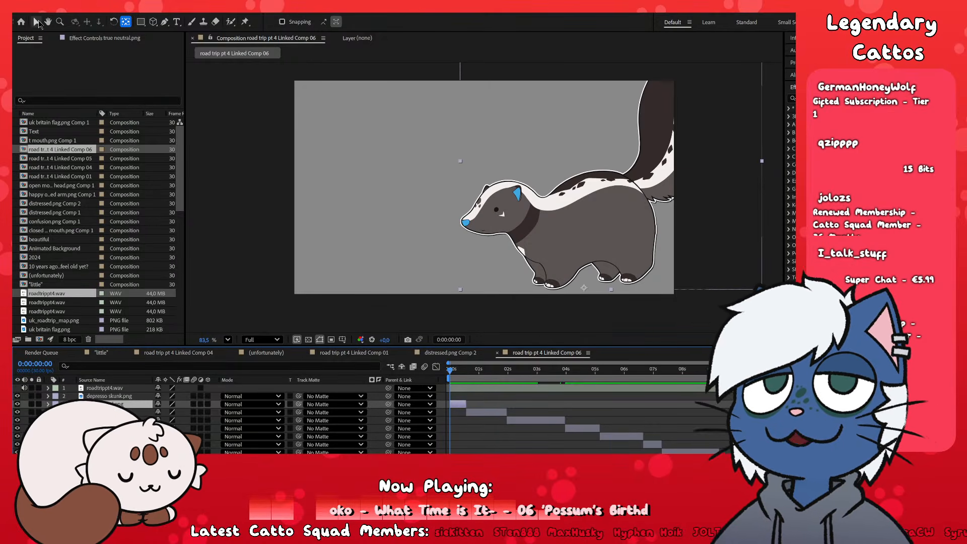
pyautogui.scroll(-3, 502, 214)
pyautogui.scroll(2, 625, 224)
pyautogui.scroll(-1, 628, 225)
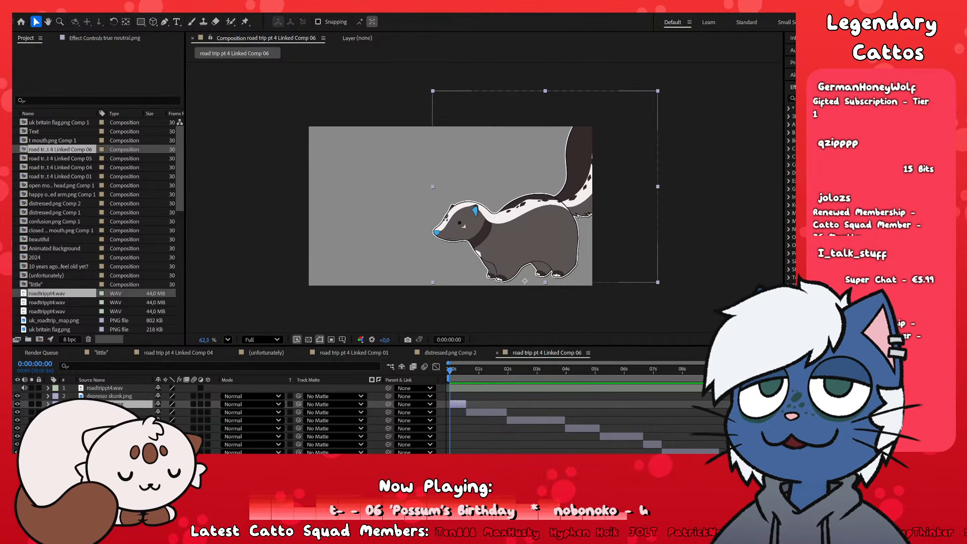
pyautogui.press('s')
# - Start Scale animation on the first true neutral.png layer with a keyframe at frame 11, and go to 0:00:00:13
pyautogui.scroll(3, 477, 441)
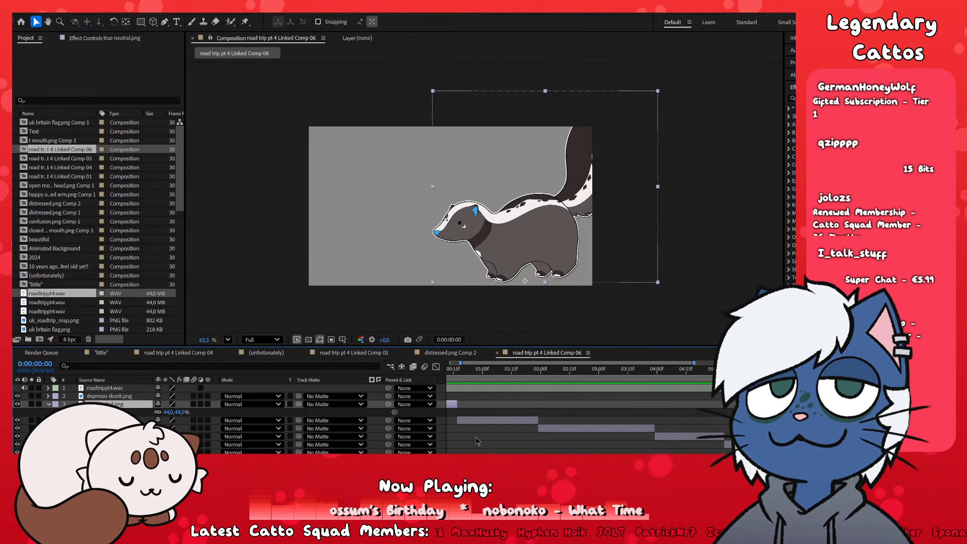
pyautogui.scroll(4, 463, 418)
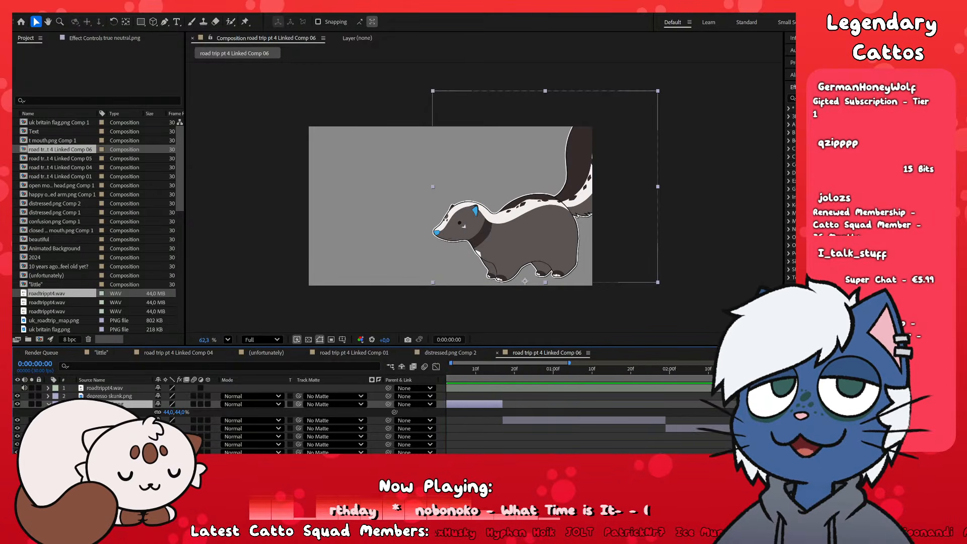
pyautogui.scroll(2, 450, 412)
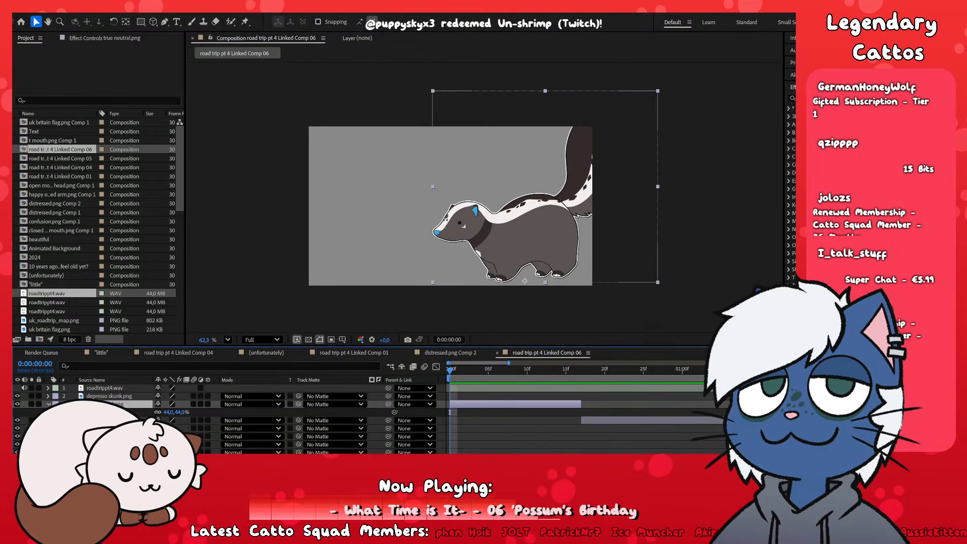
pyautogui.scroll(1, 551, 259)
pyautogui.scroll(2, 552, 258)
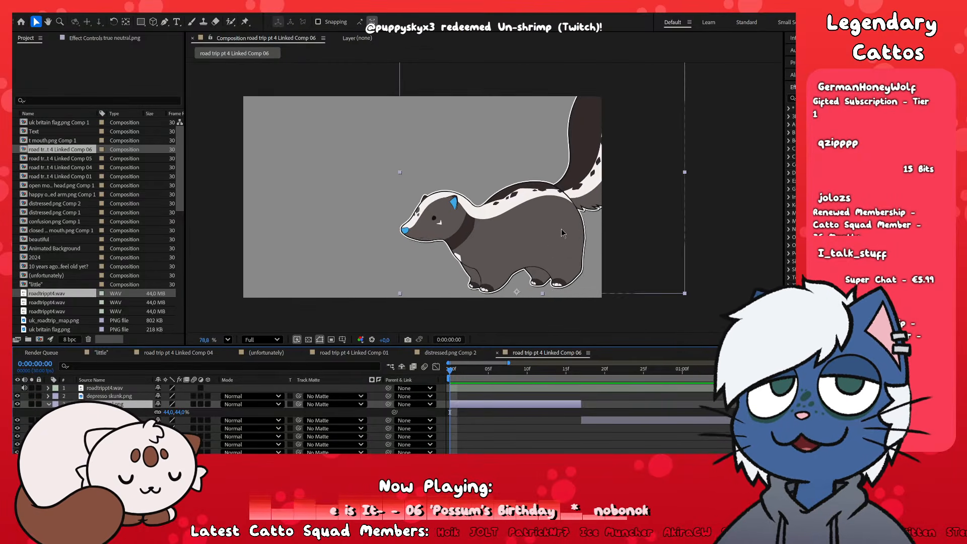
pyautogui.scroll(-2, 560, 232)
pyautogui.scroll(1, 519, 241)
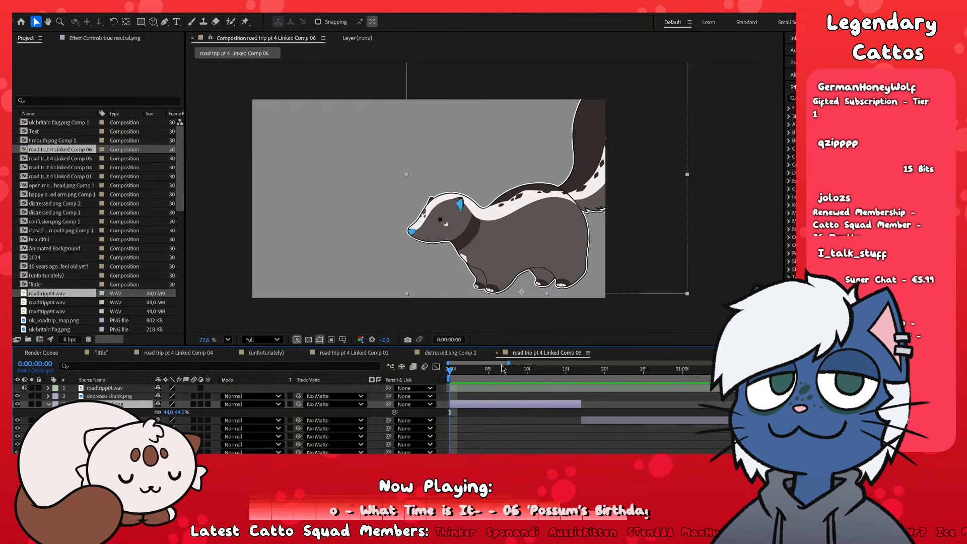
pyautogui.moveTo(627, 372); pyautogui.dragTo(449, 371)
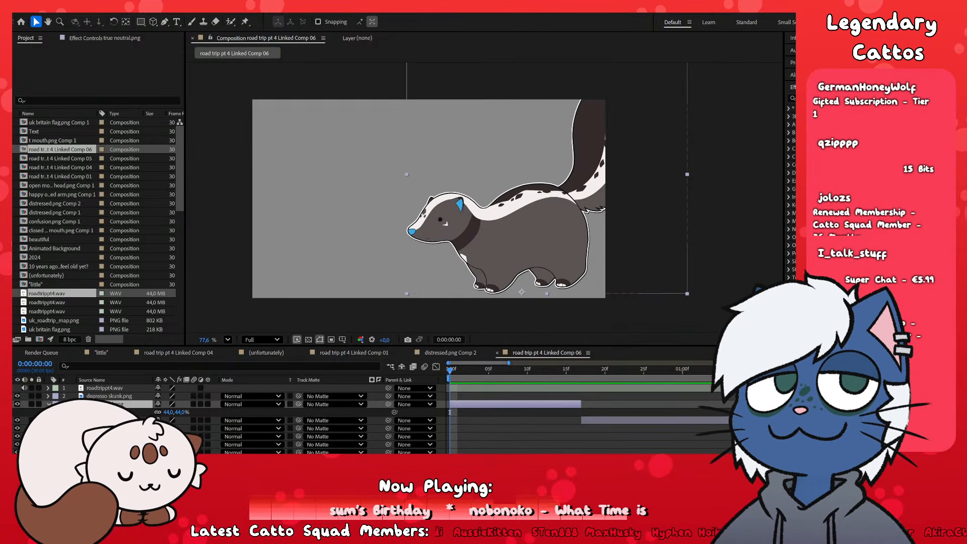
pyautogui.click(553, 432)
pyautogui.moveTo(562, 371); pyautogui.dragTo(551, 390)
pyautogui.click(565, 405)
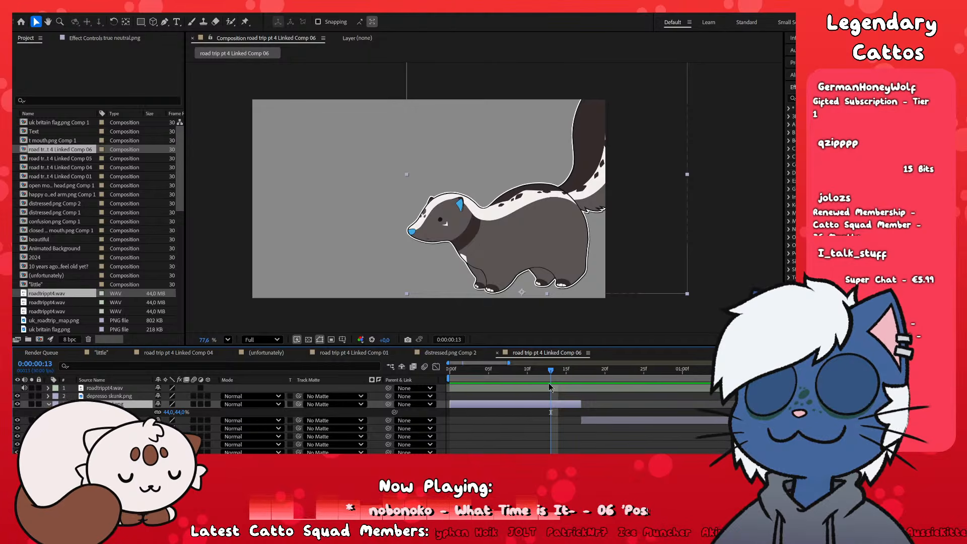
pyautogui.moveTo(547, 373)
pyautogui.mouseDown()
pyautogui.moveTo(573, 372)
pyautogui.moveTo(519, 372)
pyautogui.moveTo(543, 372)
pyautogui.mouseUp()
pyautogui.click(81, 412)
pyautogui.scroll(1, 560, 413)
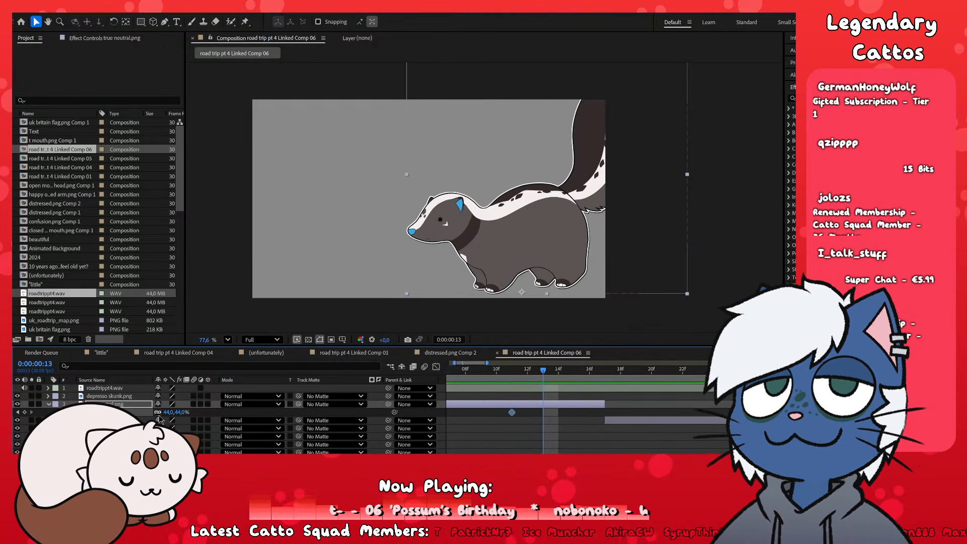
pyautogui.moveTo(167, 413); pyautogui.dragTo(170, 422)
pyautogui.hotkey('ctrl', 'z')
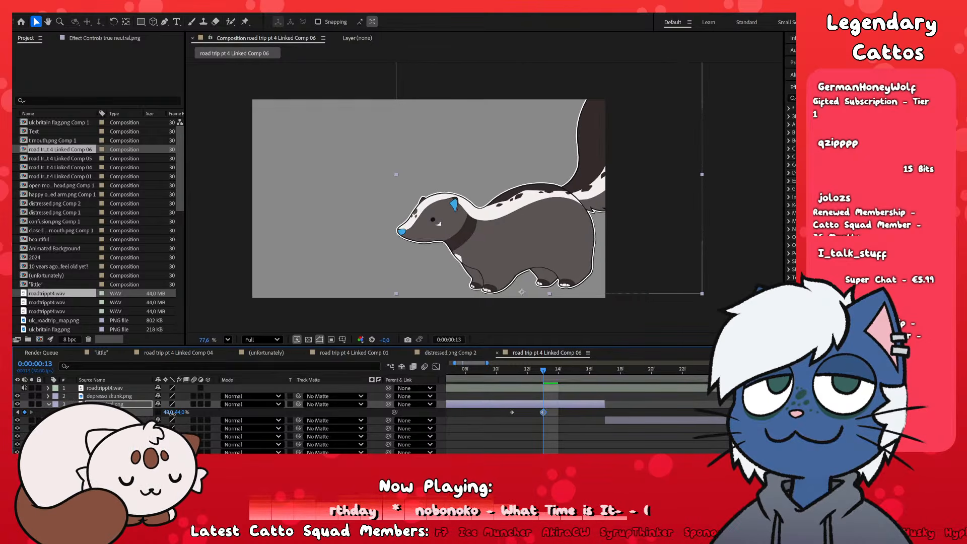
pyautogui.hotkey('ctrl', 'z')
# - Squash the true neutral.png skunk at 0:00:00:13 by setting its Scale to 46% wide and 42% high
pyautogui.click(167, 412)
pyautogui.write('46')
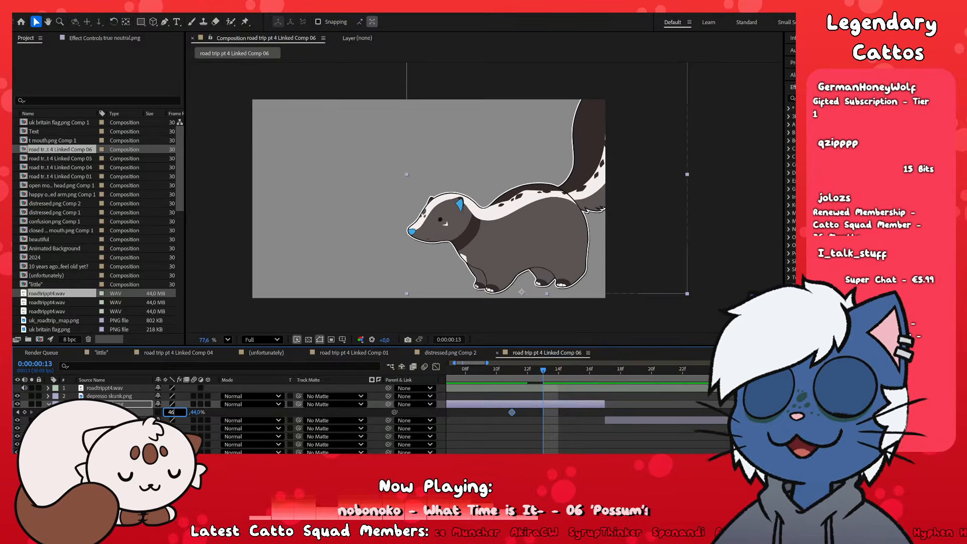
pyautogui.press('Return')
pyautogui.click(182, 412)
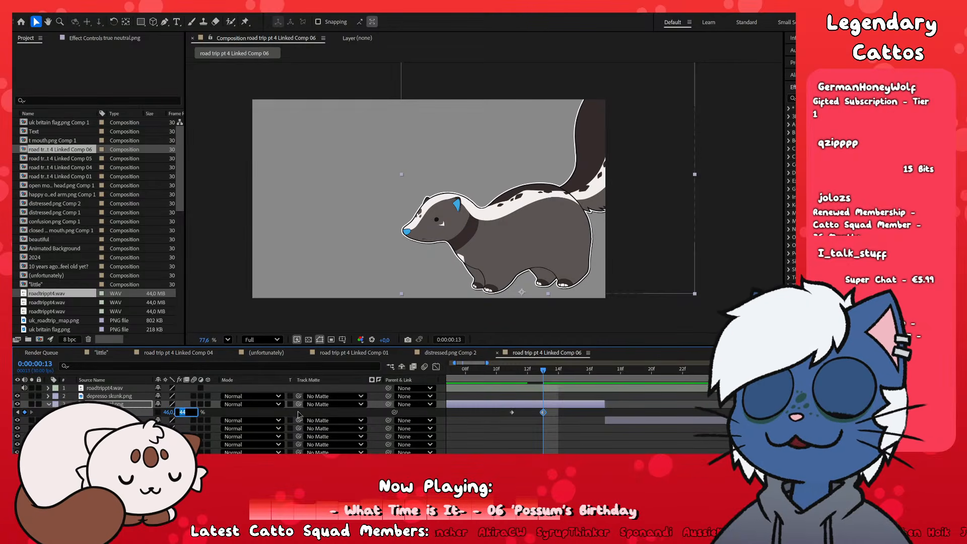
pyautogui.write('42')
pyautogui.press('Return')
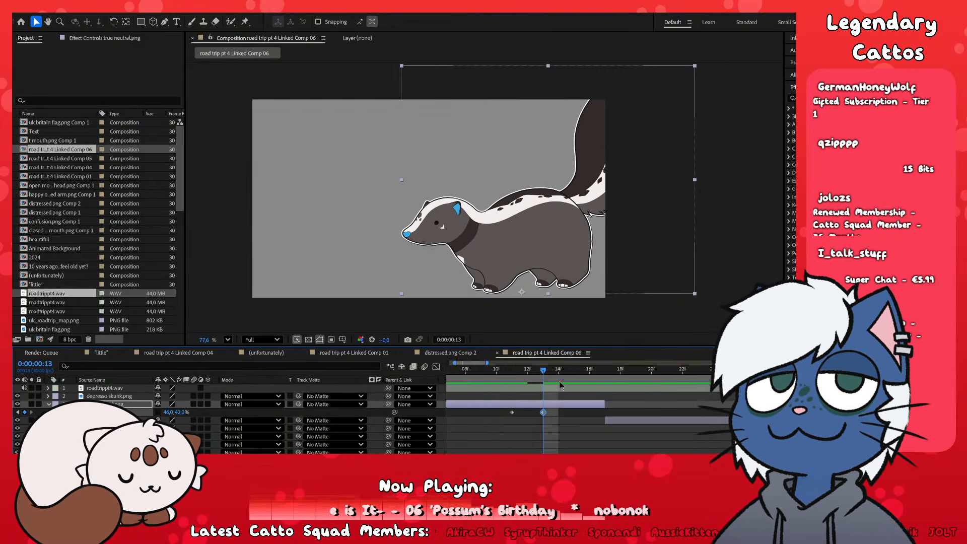
# - Copy the true neutral.png layer's first Scale keyframe to 0:00:00:16
pyautogui.click(590, 376)
pyautogui.click(512, 414)
pyautogui.hotkey('ctrl', 'c')
pyautogui.hotkey('ctrl', 'v')
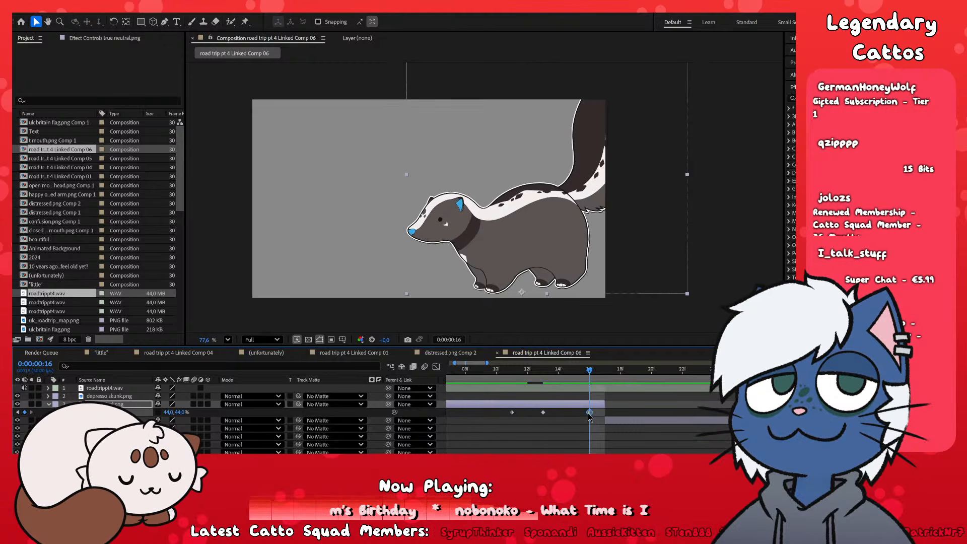
pyautogui.moveTo(589, 416)
pyautogui.mouseDown()
pyautogui.moveTo(603, 416)
pyautogui.moveTo(590, 413)
pyautogui.mouseUp()
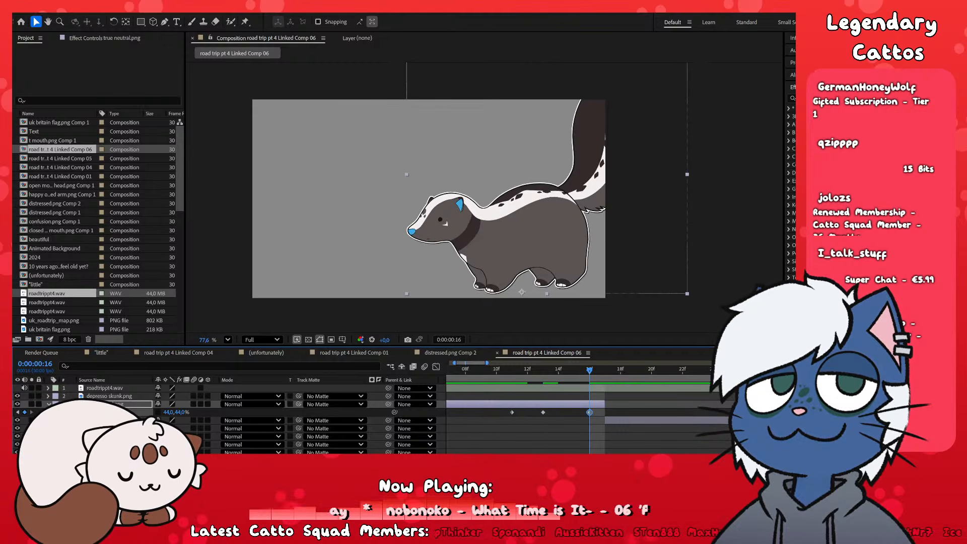
# - Stretch the true neutral.png skunk at 0:00:00:16 by setting its Scale to 41% wide and 47% high
pyautogui.click(168, 412)
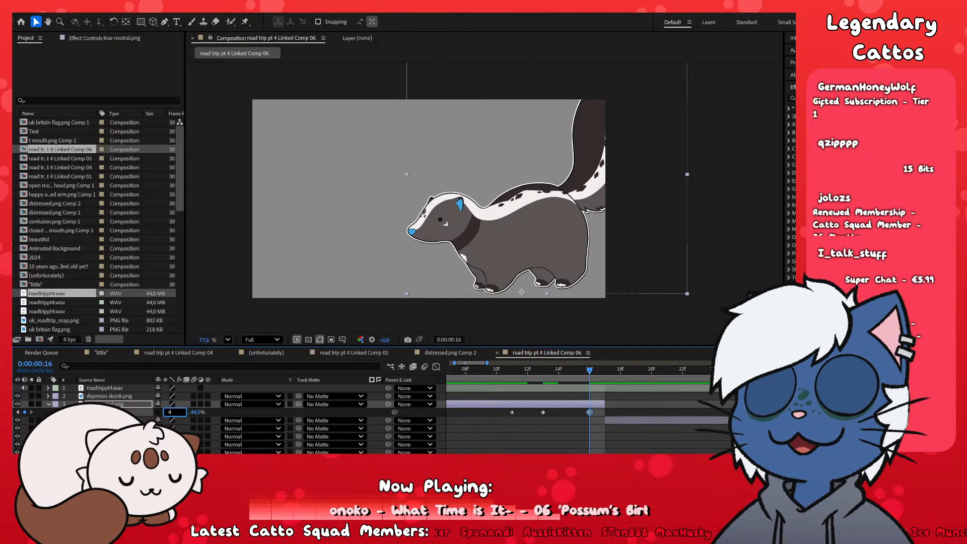
pyautogui.write('42')
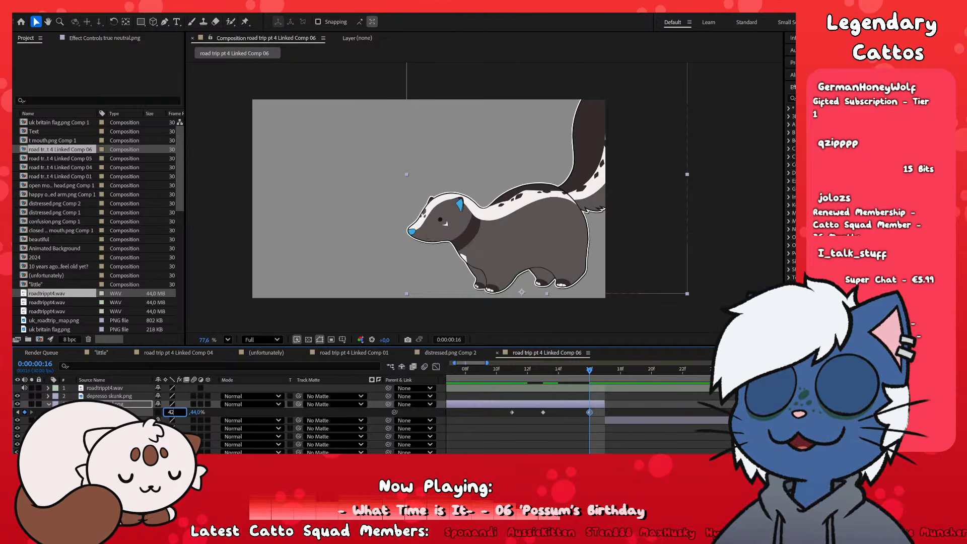
pyautogui.press('Return')
pyautogui.click(187, 412)
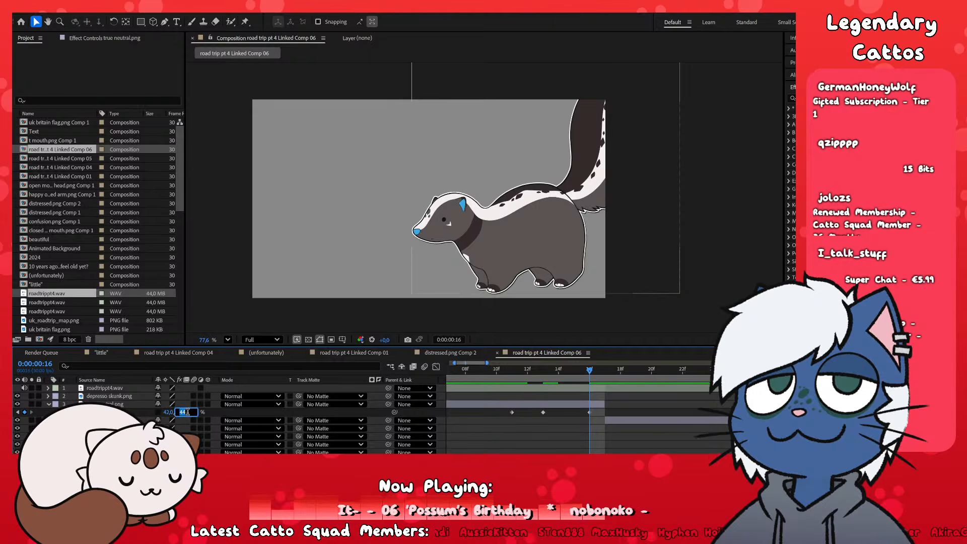
pyautogui.click(169, 412)
pyautogui.write('4')
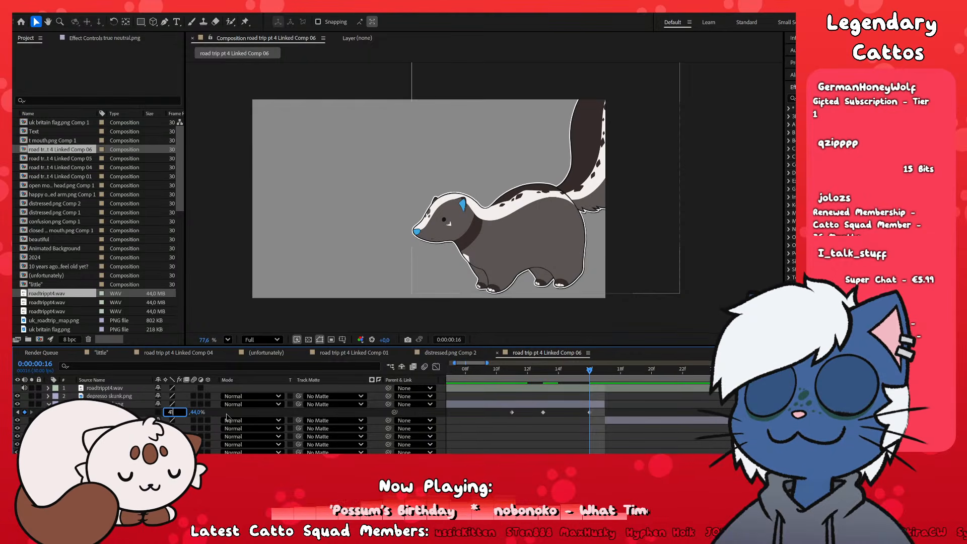
pyautogui.write('1')
pyautogui.press('Return')
pyautogui.click(184, 408)
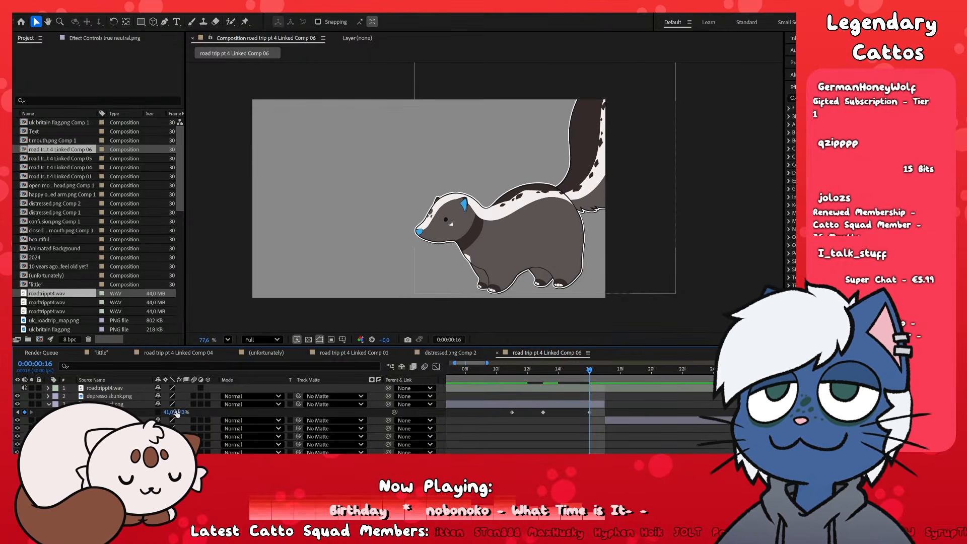
pyautogui.write('47')
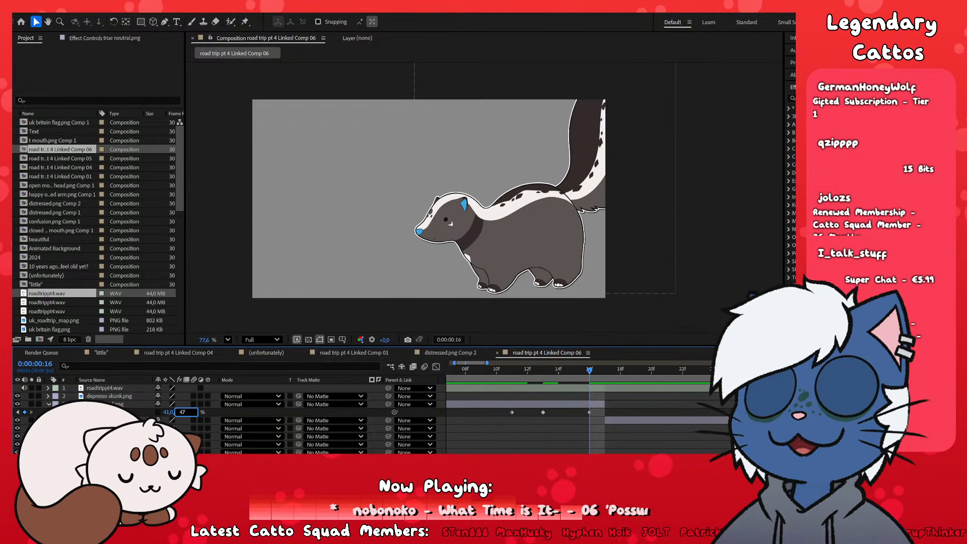
pyautogui.press('Return')
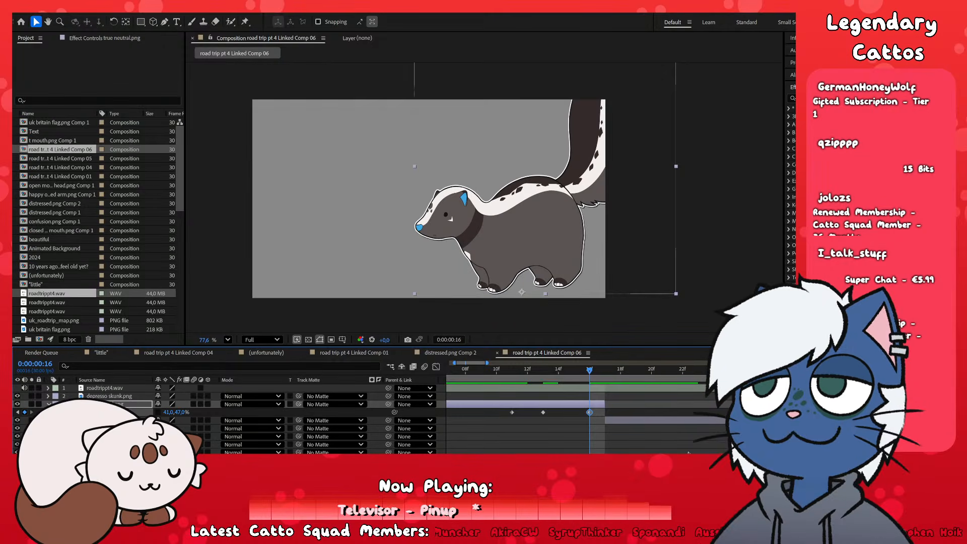
# - Preview the squash and stretch of the true neutral.png layer
pyautogui.moveTo(589, 371); pyautogui.dragTo(484, 420)
pyautogui.press('space')
pyautogui.press('space')
# - Reveal the Scale property of the open mouth.png layer and start its animation with a keyframe at 0:00:00:23
pyautogui.moveTo(655, 372); pyautogui.dragTo(700, 376)
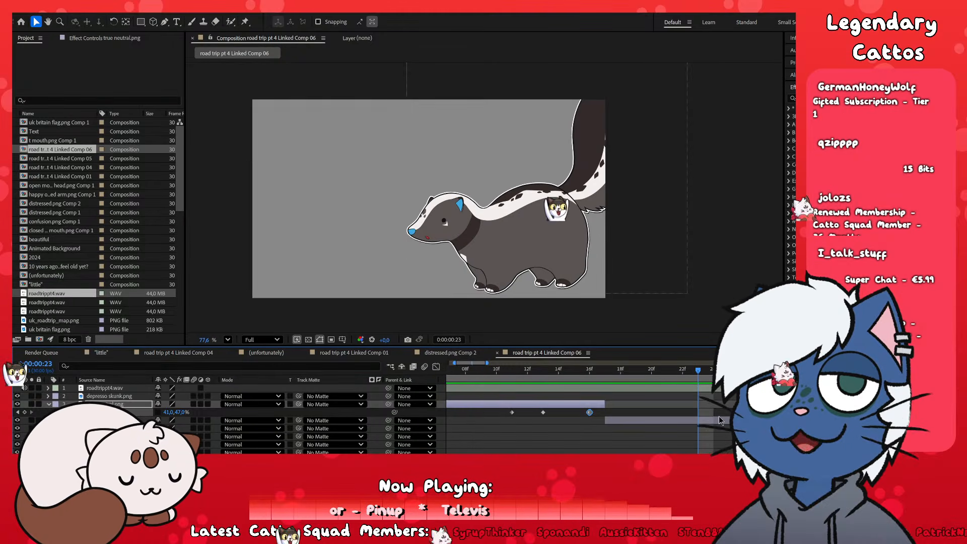
pyautogui.click(720, 419)
pyautogui.press('s')
pyautogui.click(80, 428)
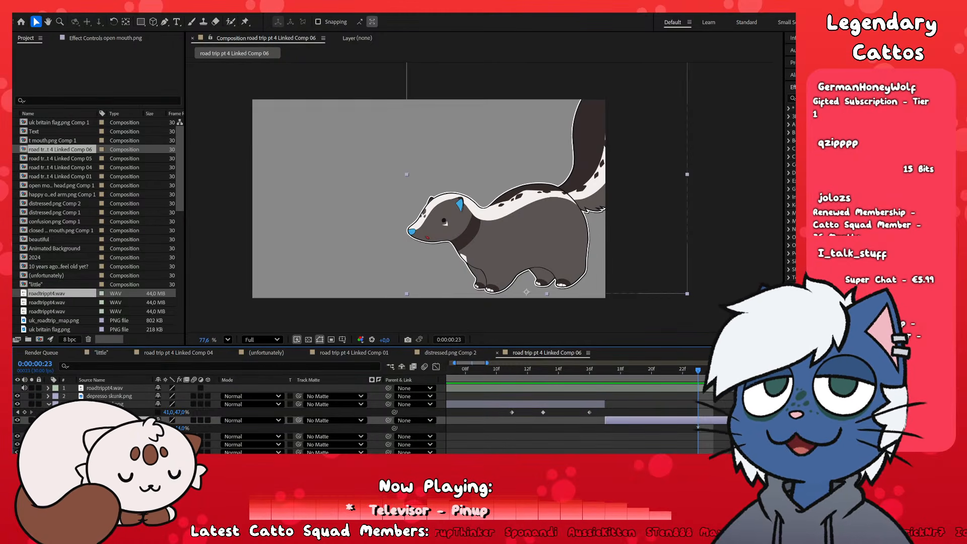
# - Paste a Scale keyframe on open mouth.png at 0:00:00:20 and squash the skunk wider, with its height at 41%
pyautogui.moveTo(656, 371); pyautogui.dragTo(658, 401)
pyautogui.hotkey('ctrl', 'v')
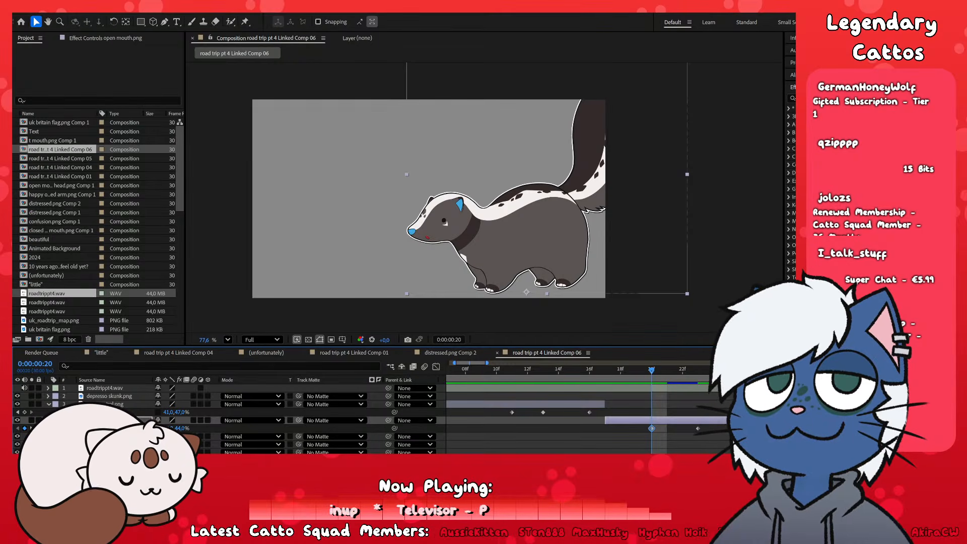
pyautogui.moveTo(172, 428); pyautogui.dragTo(178, 428)
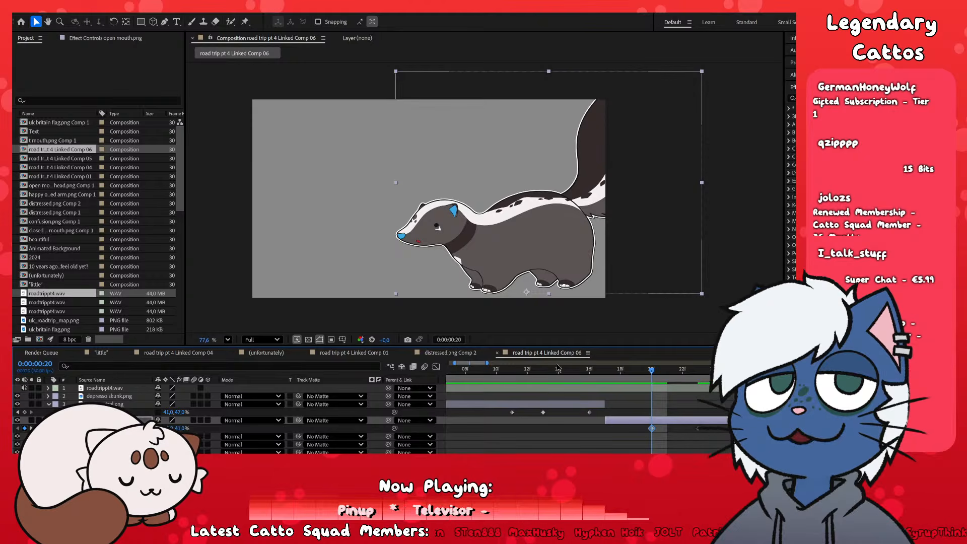
# - Copy the open mouth.png layer's Scale keyframe at 0:00:00:23 to 0:00:00:17 and make the skunk narrower there
pyautogui.click(605, 370)
pyautogui.click(698, 429)
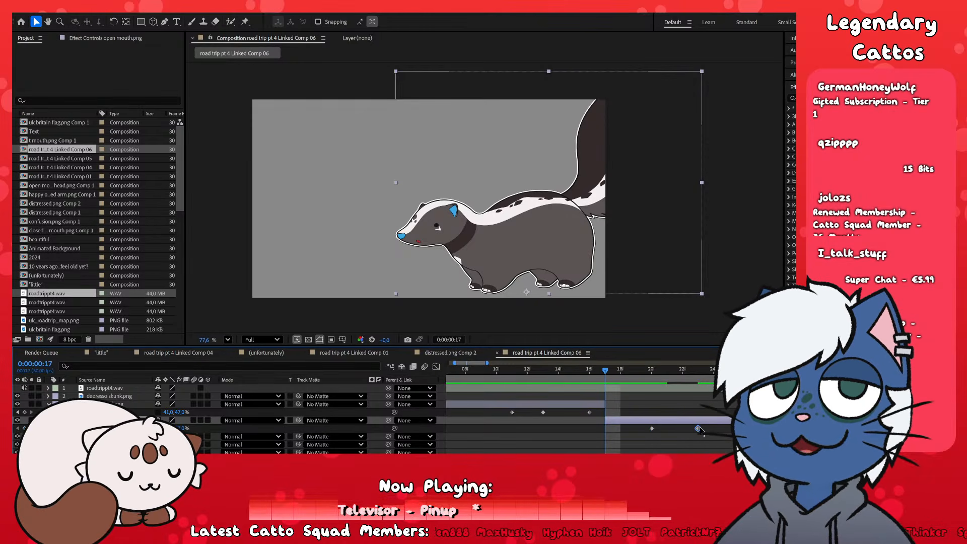
pyautogui.hotkey('ctrl', 'c')
pyautogui.hotkey('ctrl', 'v')
pyautogui.moveTo(170, 428); pyautogui.dragTo(165, 428)
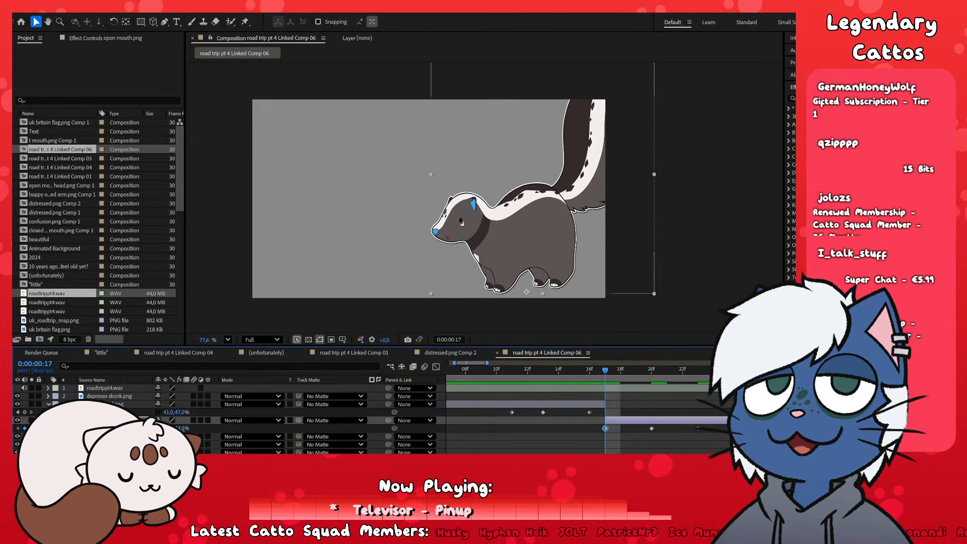
# - Match the open mouth.png keyframe at 0:00:00:17 to true neutral.png's last pose by setting its Scale to 41% wide and 47% high
pyautogui.press('j')
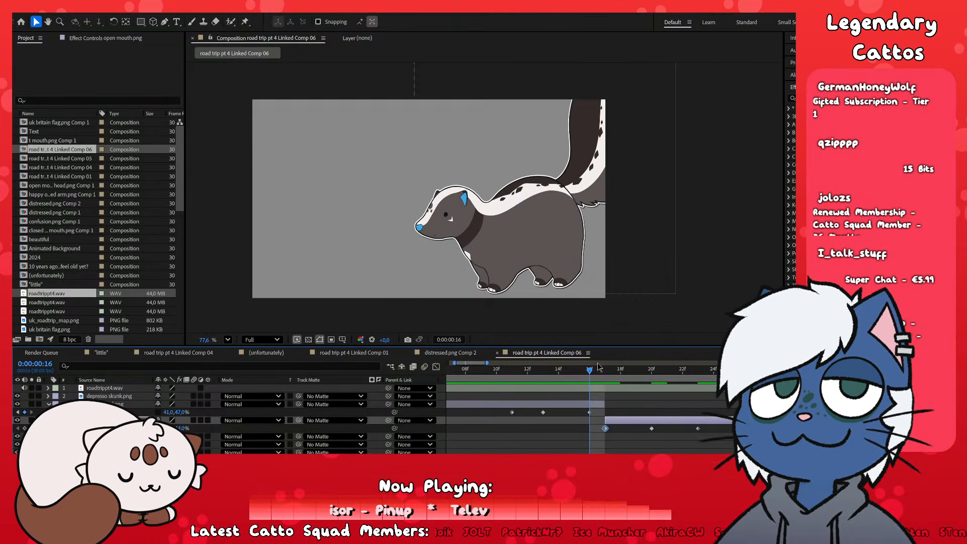
pyautogui.click(589, 413)
pyautogui.moveTo(598, 372); pyautogui.dragTo(609, 375)
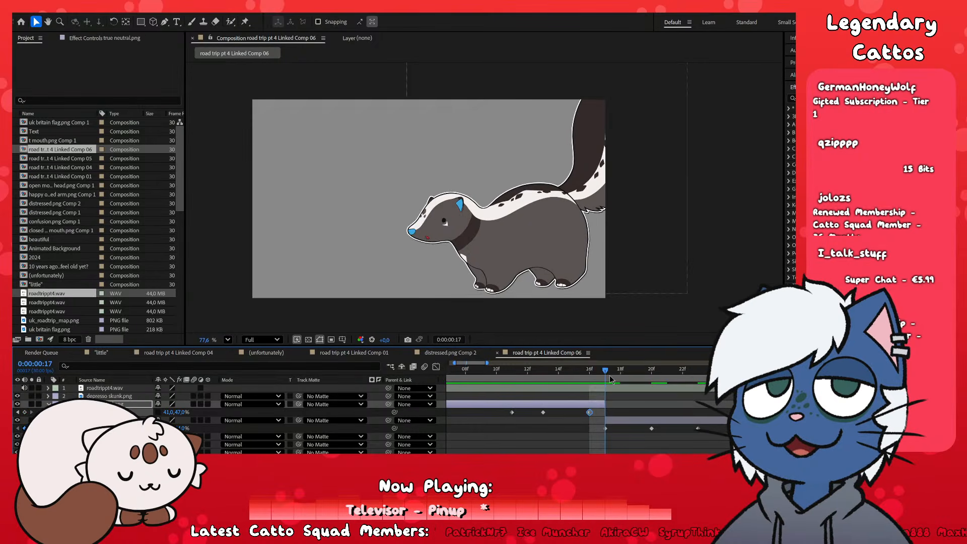
pyautogui.click(606, 428)
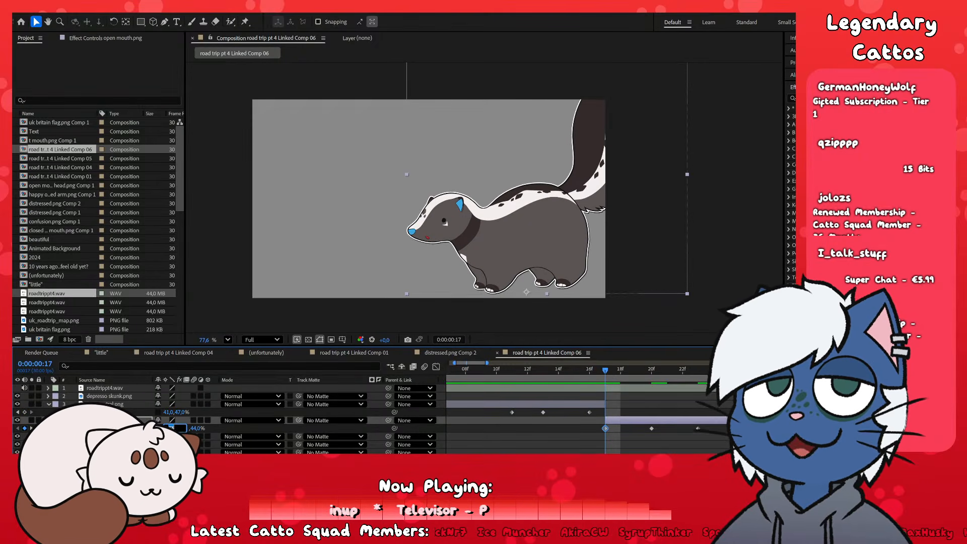
pyautogui.click(168, 428)
pyautogui.write('41')
pyautogui.press('Tab')
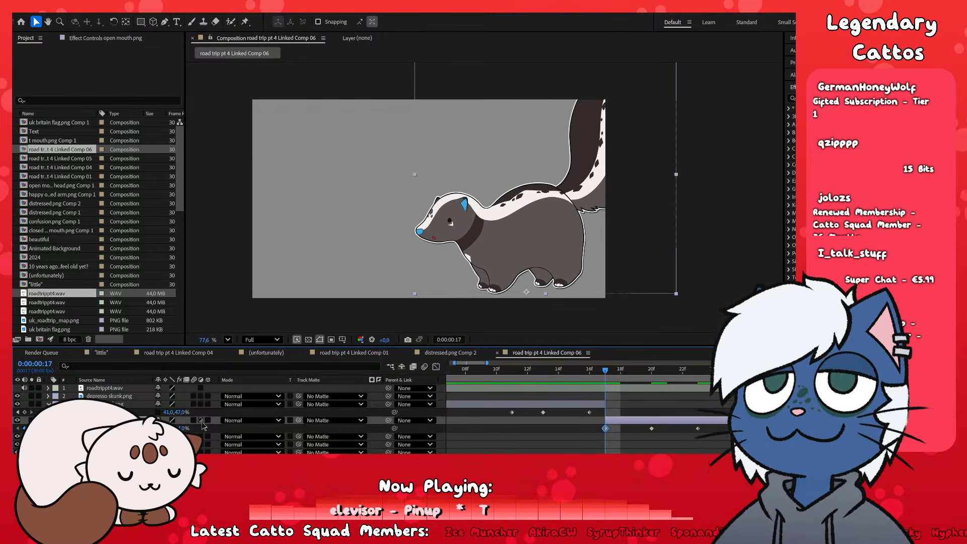
pyautogui.write('47')
pyautogui.press('Return')
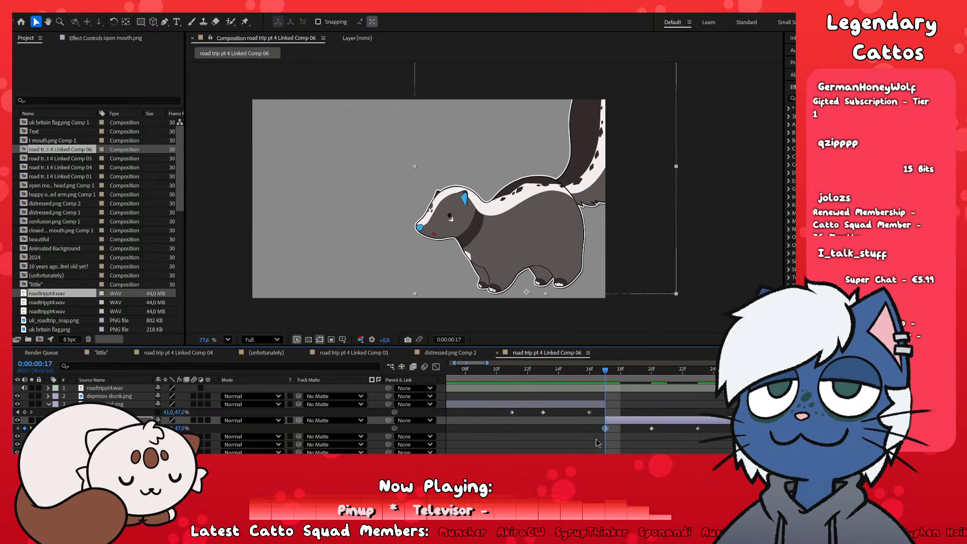
# - Apply Easy Ease to all Scale keyframes of the true neutral.png and open mouth.png layers
pyautogui.click(513, 430)
pyautogui.moveTo(503, 414); pyautogui.dragTo(722, 432)
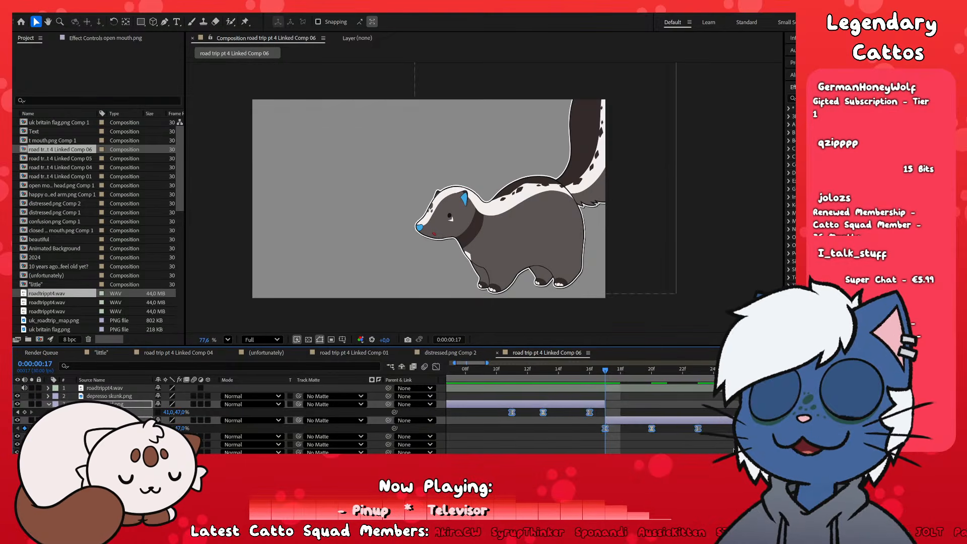
pyautogui.press('F9')
# - Preview the eased squash and stretch across the change from true neutral.png to open mouth.png
pyautogui.click(501, 371)
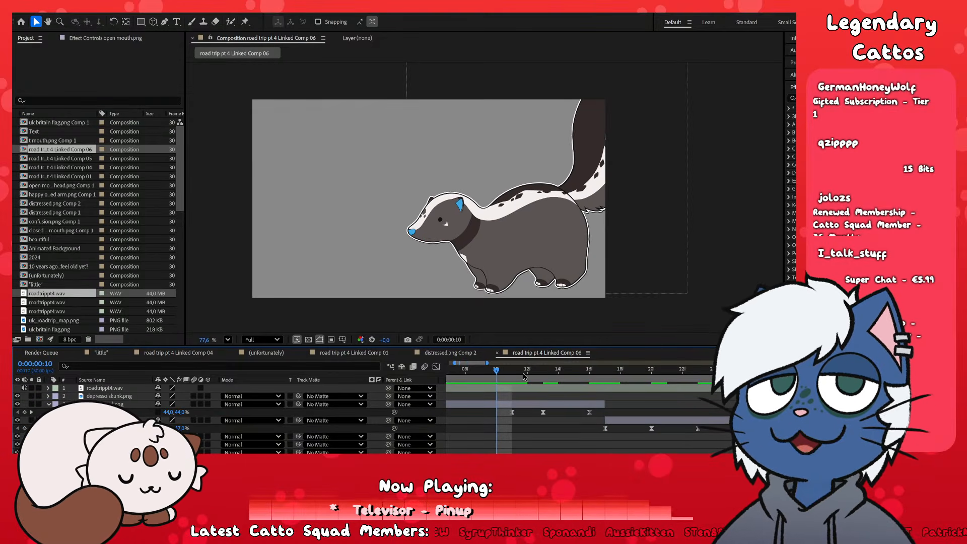
pyautogui.press('pageup')
pyautogui.press('pageup')
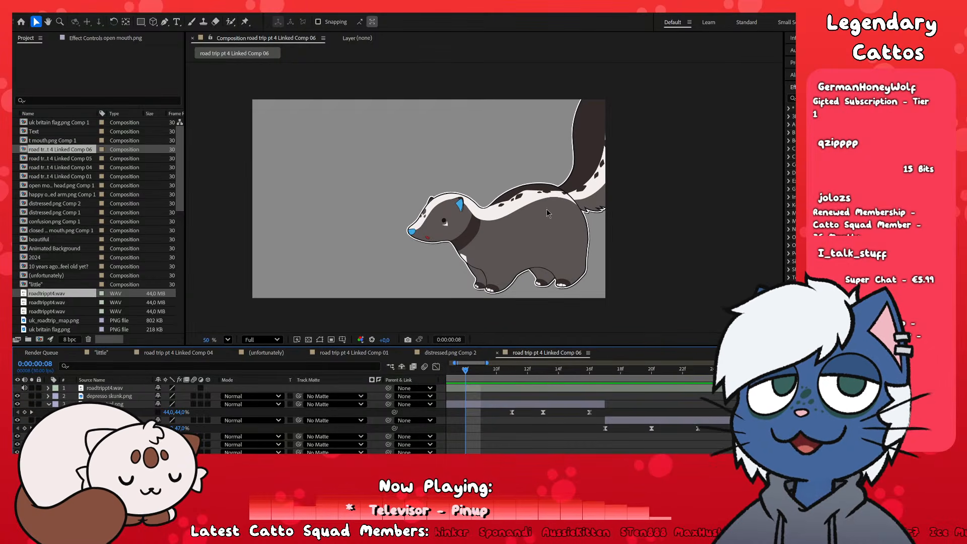
pyautogui.scroll(-1, 521, 235)
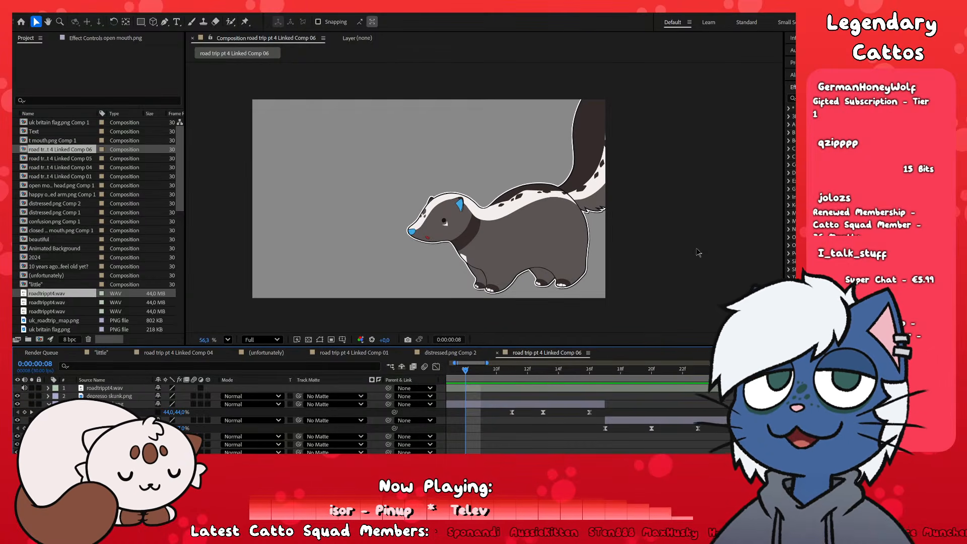
pyautogui.hscroll(-2, 590, 413)
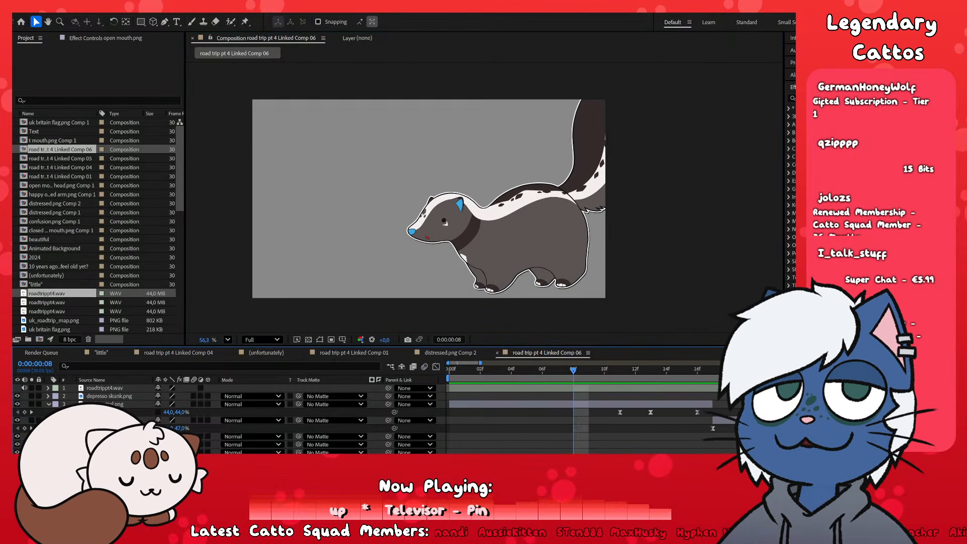
pyautogui.scroll(-5, 590, 413)
pyautogui.scroll(7, 558, 444)
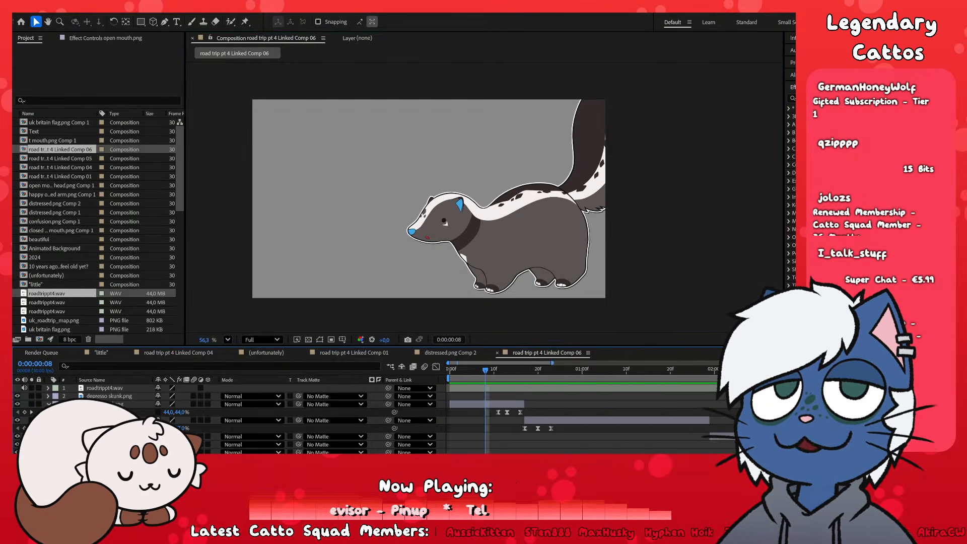
pyautogui.scroll(-3, 558, 445)
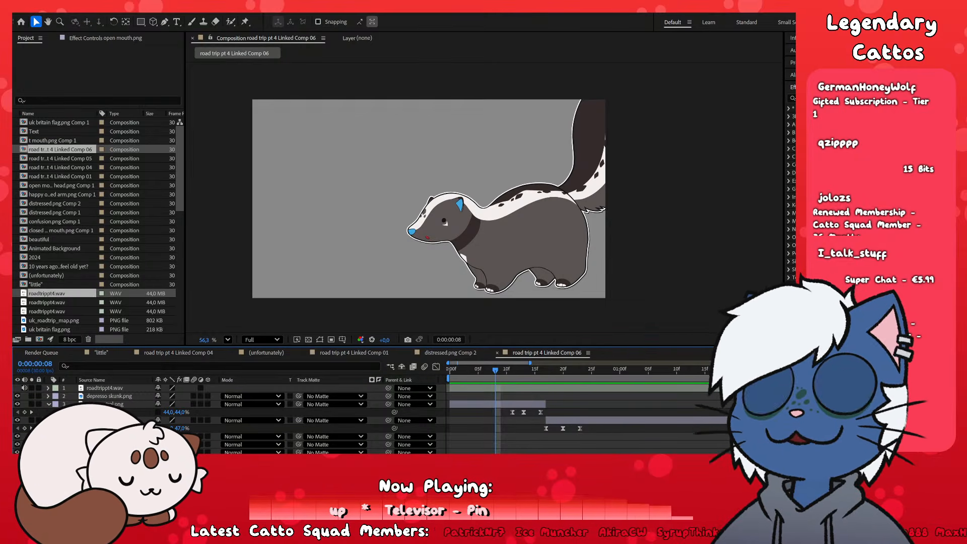
pyautogui.moveTo(506, 372); pyautogui.dragTo(481, 414)
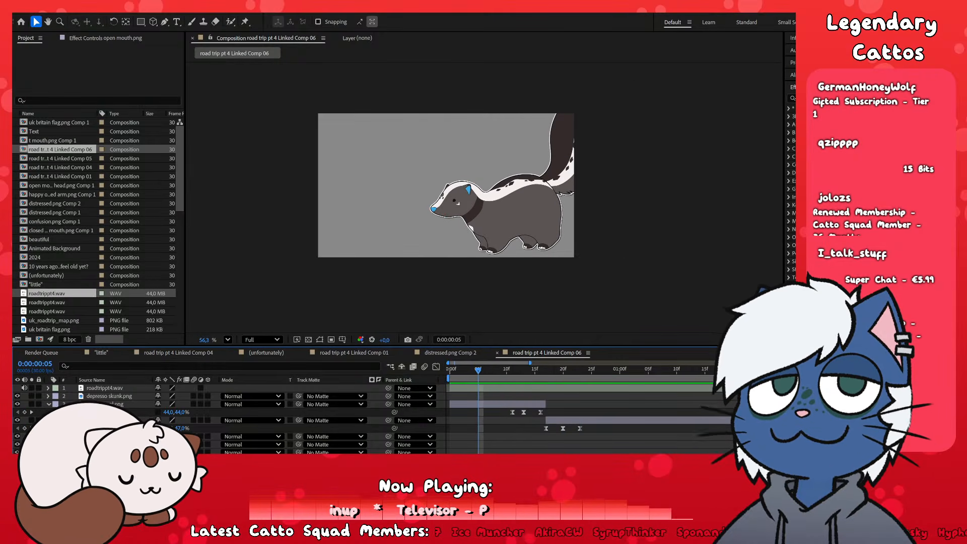
pyautogui.press('space')
pyautogui.click(502, 371)
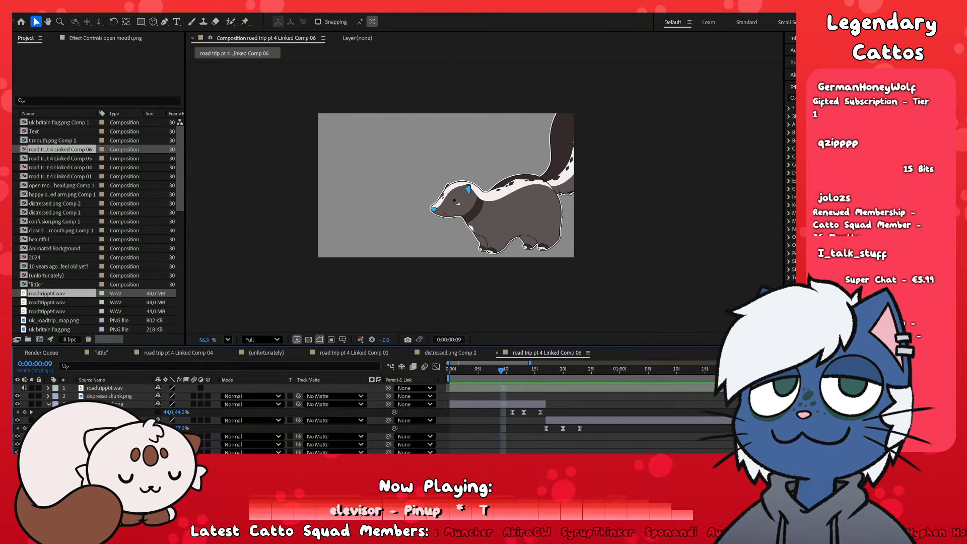
pyautogui.moveTo(486, 378); pyautogui.dragTo(510, 409)
pyautogui.press('pageup')
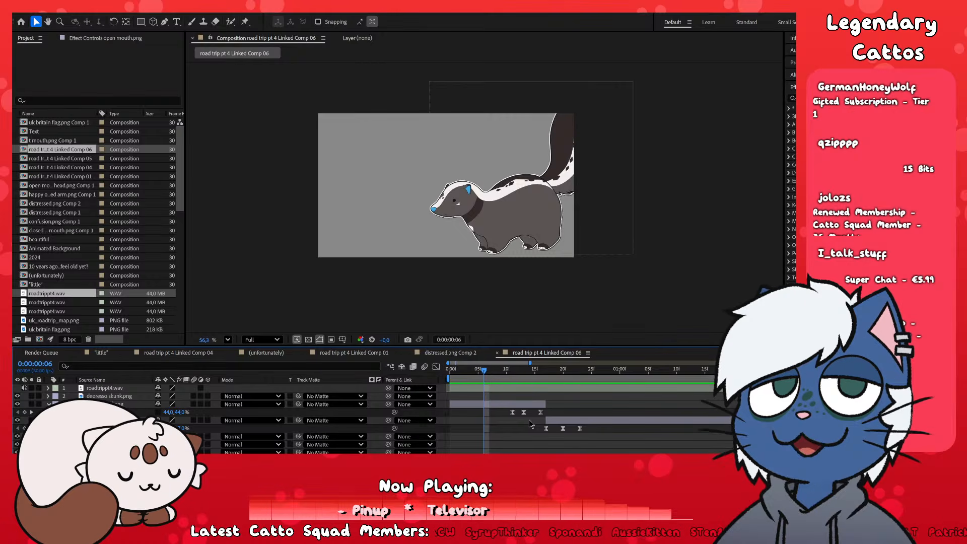
pyautogui.moveTo(484, 371); pyautogui.dragTo(493, 439)
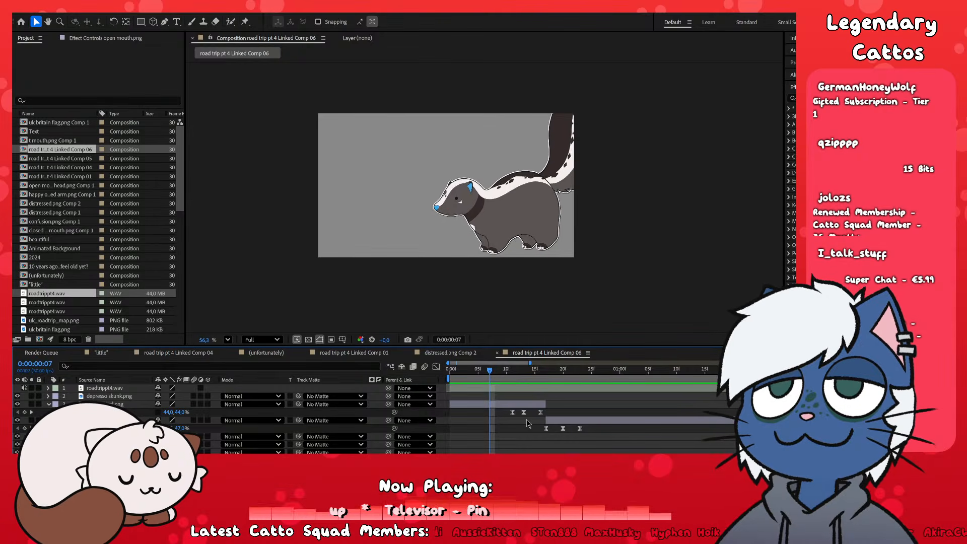
pyautogui.moveTo(531, 371); pyautogui.dragTo(504, 405)
pyautogui.press('pageup')
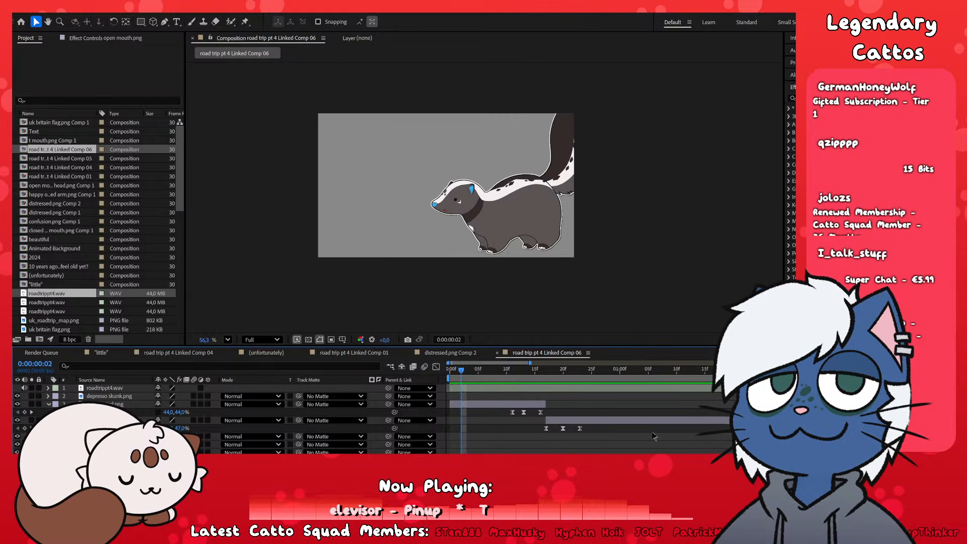
pyautogui.click(513, 371)
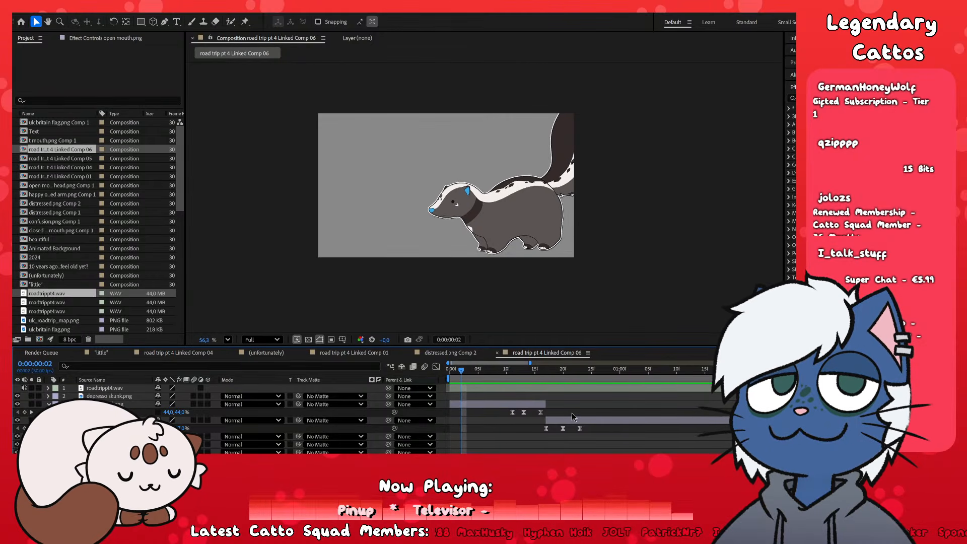
pyautogui.click(496, 371)
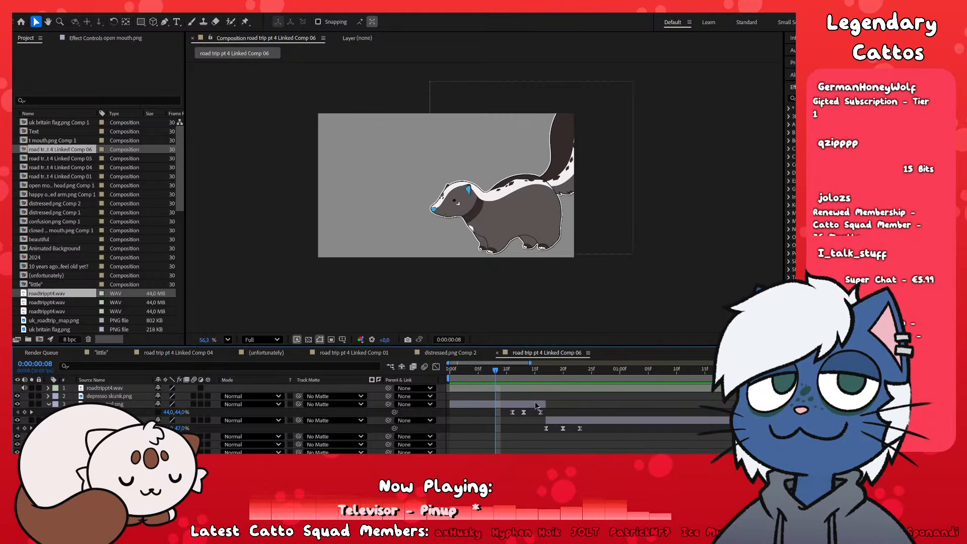
pyautogui.press('space')
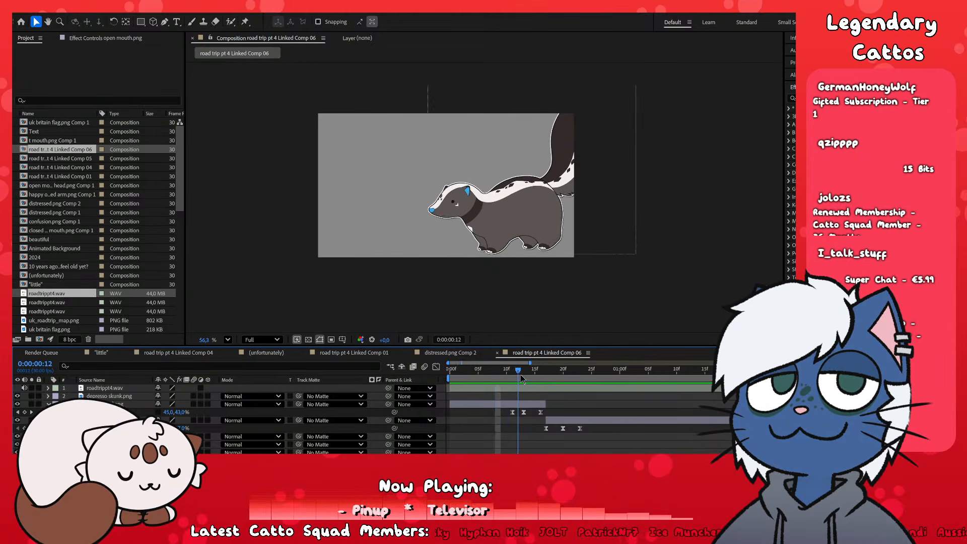
# - Adjust the Scale width of the true neutral.png squash keyframe at 0:00:00:13
pyautogui.click(525, 372)
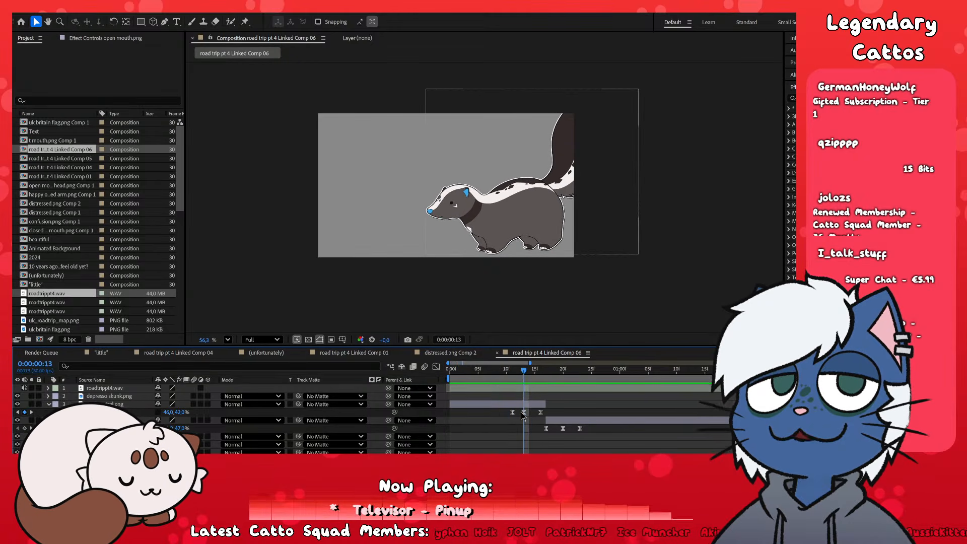
pyautogui.click(524, 412)
pyautogui.moveTo(174, 413); pyautogui.dragTo(175, 414)
# - Replay the opening pose change to check the adjusted squash keyframe's motion and timing
pyautogui.press('space')
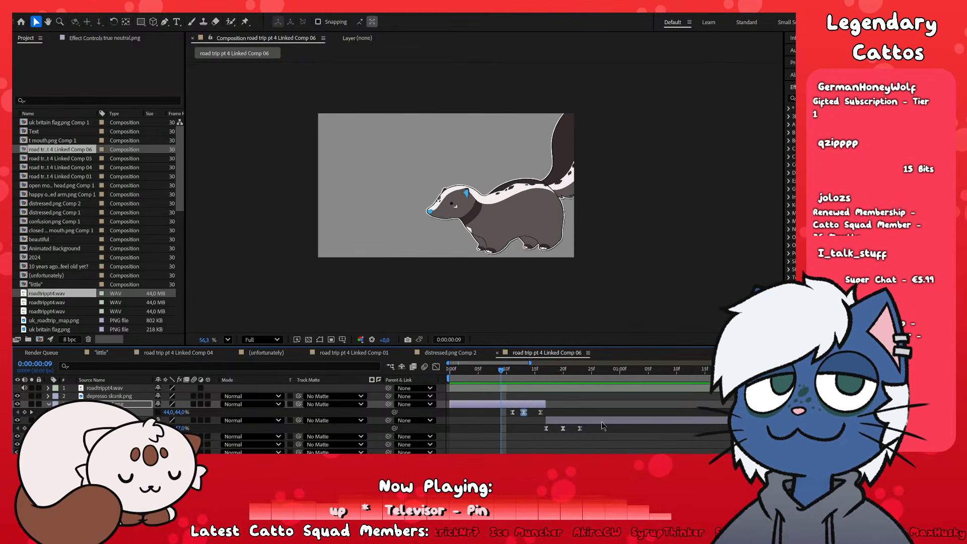
pyautogui.press('space')
pyautogui.press('space')
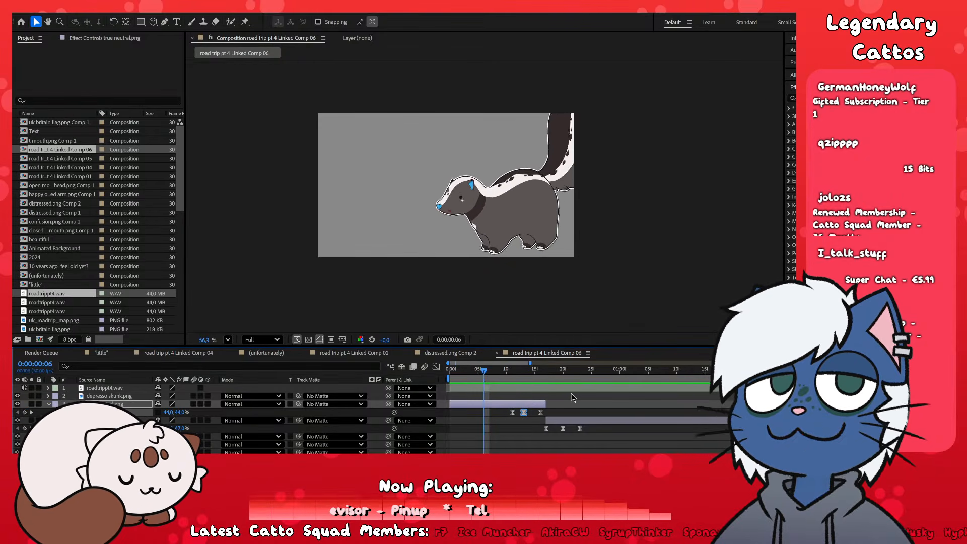
pyautogui.press('space')
pyautogui.press('space')
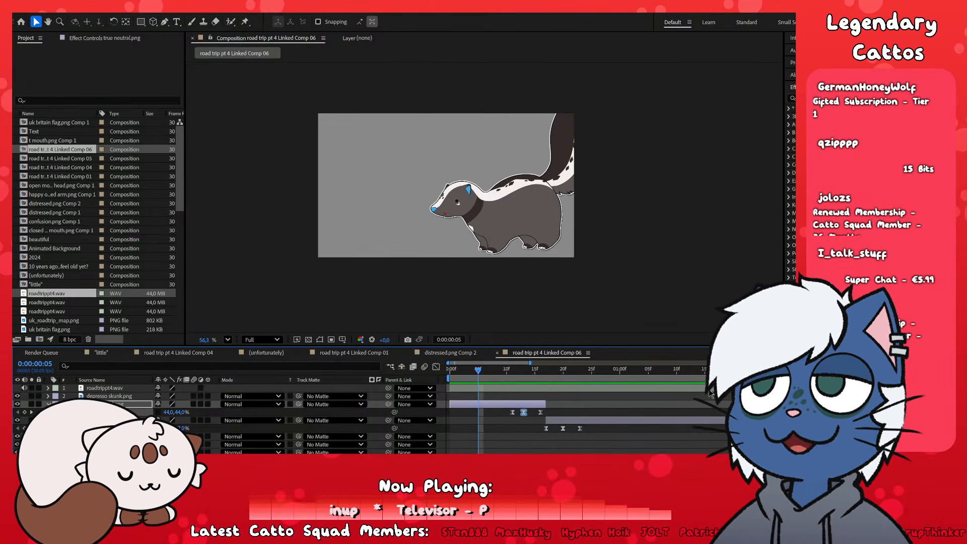
pyautogui.click(624, 413)
pyautogui.press('space')
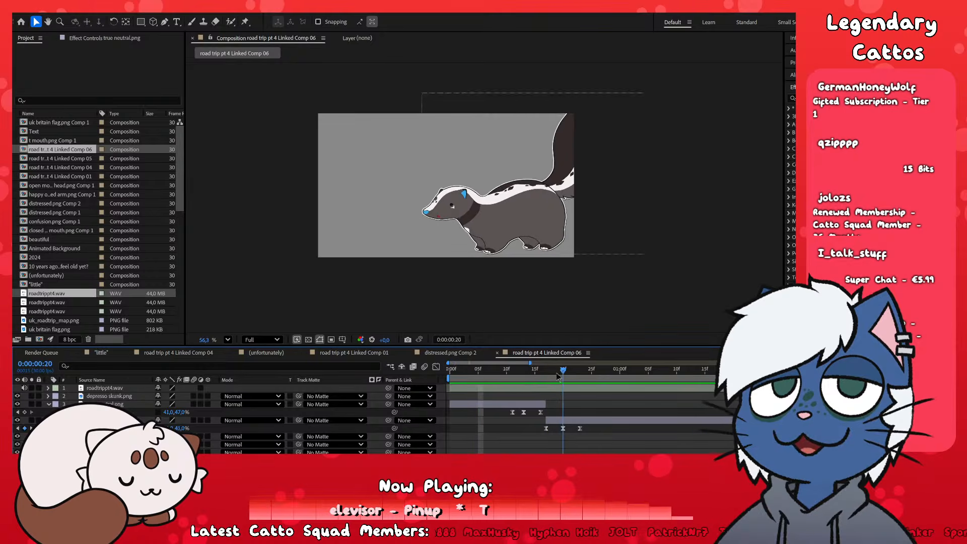
pyautogui.press('space')
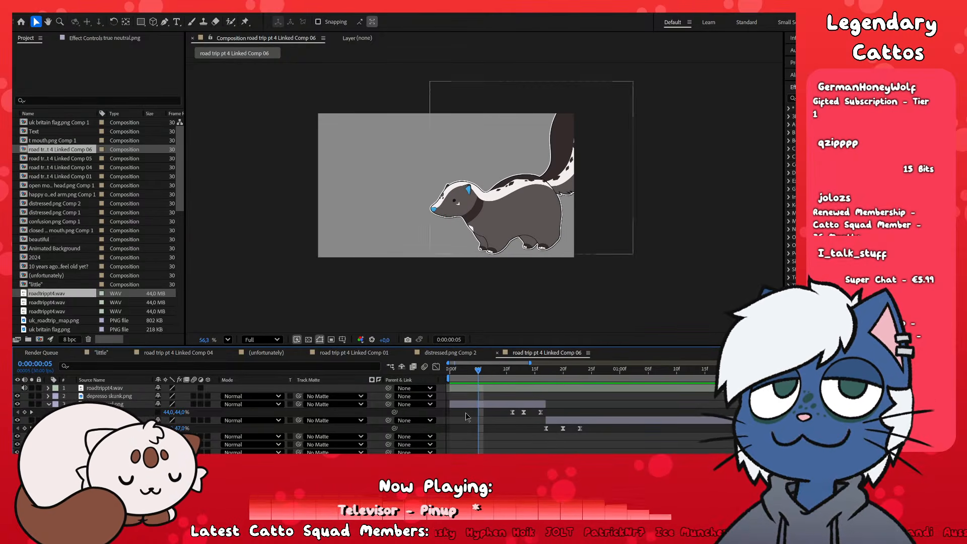
pyautogui.press('space')
pyautogui.press('space')
pyautogui.press('space')
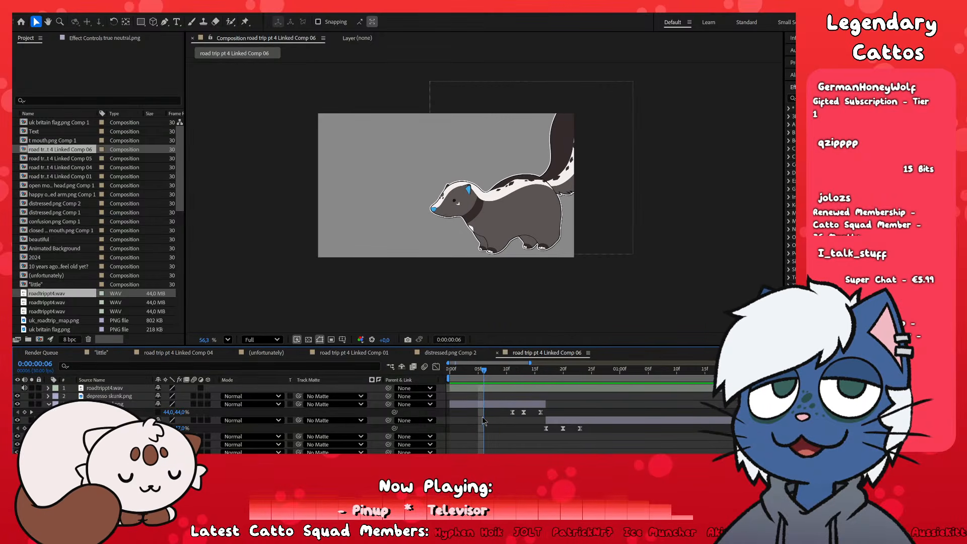
pyautogui.press('pageup')
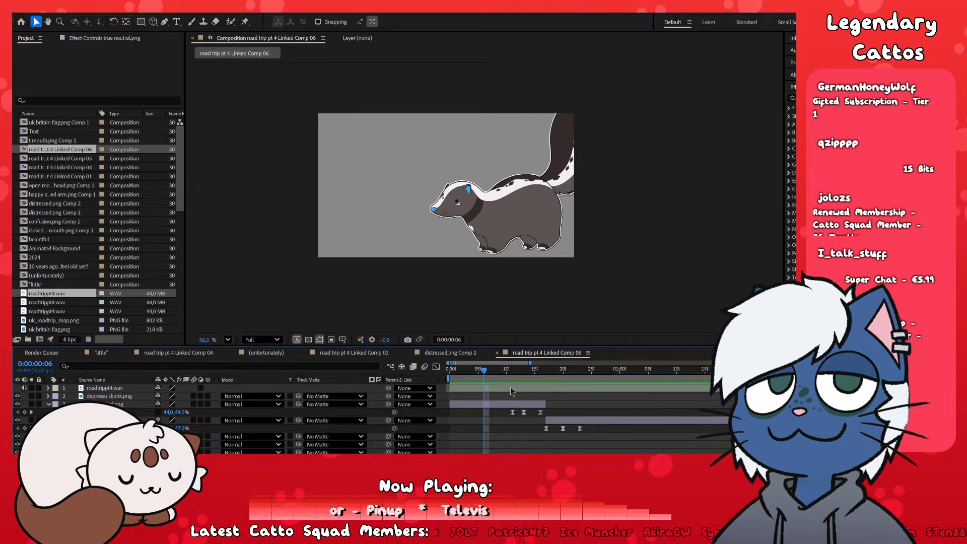
pyautogui.press('pagedown')
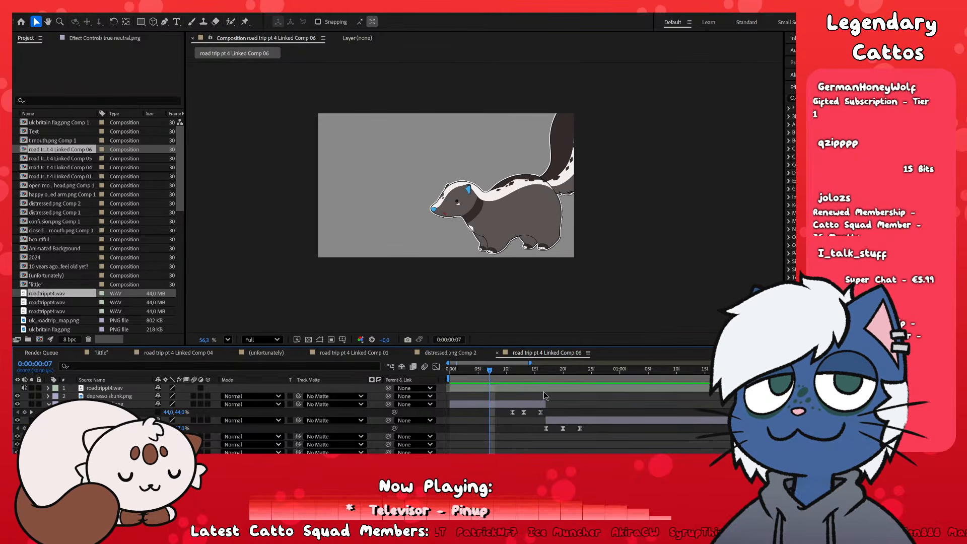
pyautogui.moveTo(546, 372); pyautogui.dragTo(471, 378)
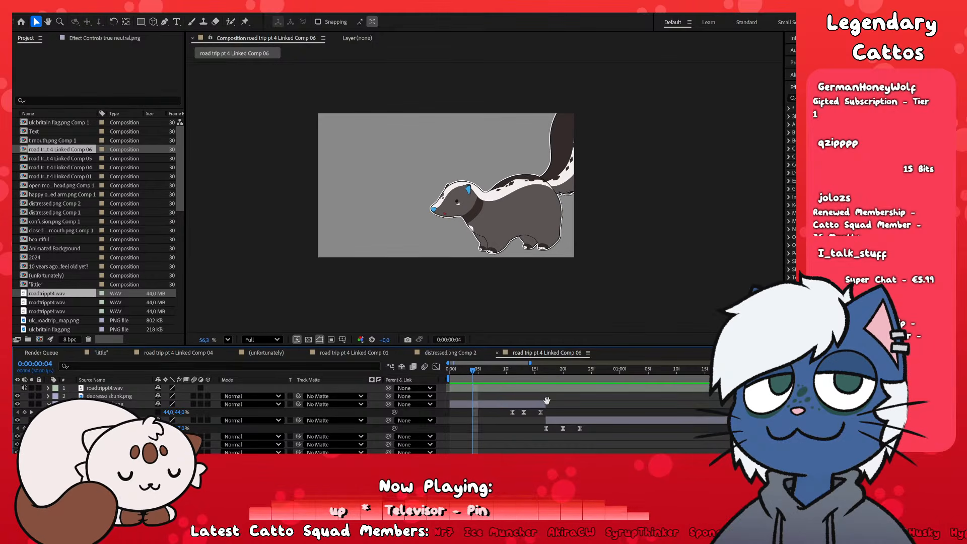
pyautogui.press('space')
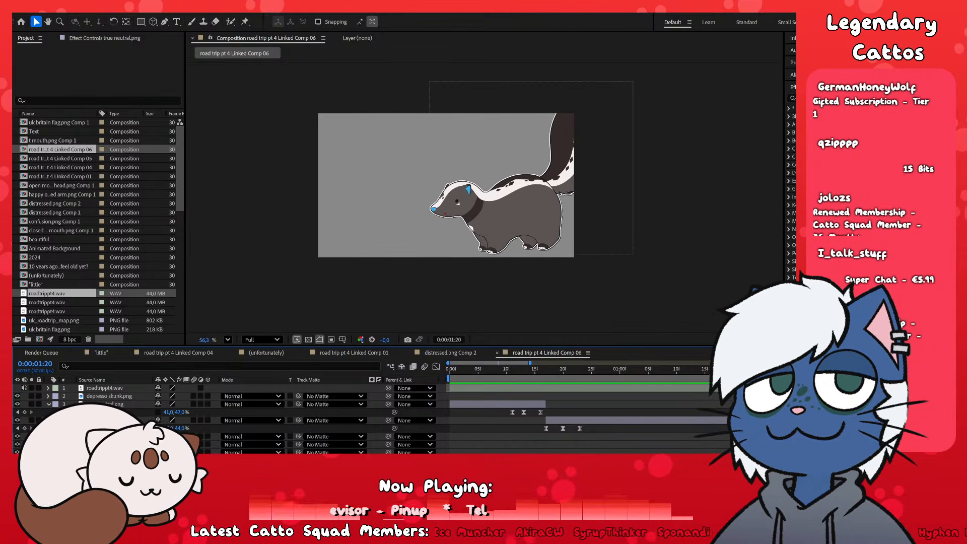
pyautogui.scroll(-6, 456, 408)
pyautogui.scroll(7, 456, 408)
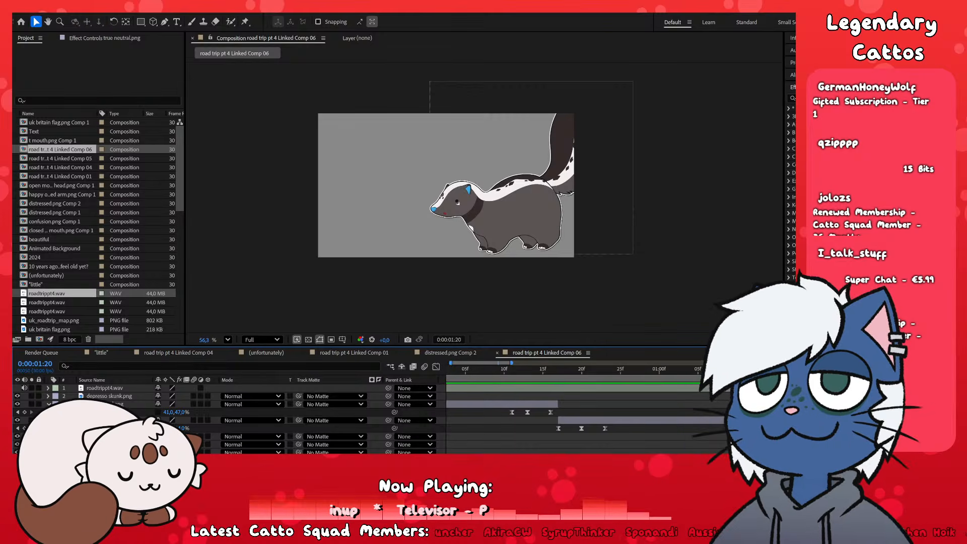
pyautogui.scroll(-5, 577, 408)
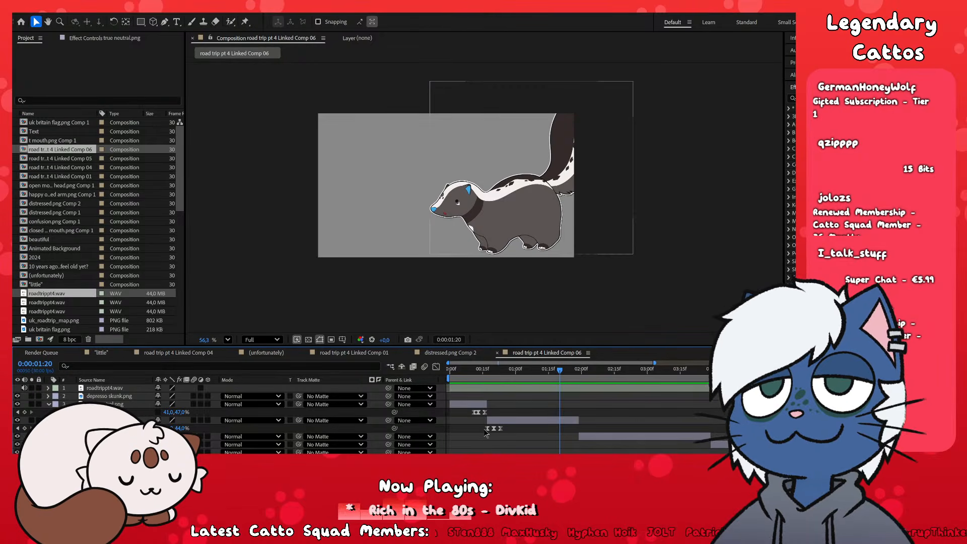
# - Copy the last two Scale keyframes of open mouth.png onto the true neutral.png layer at 0:00:00:17
pyautogui.scroll(2, 481, 438)
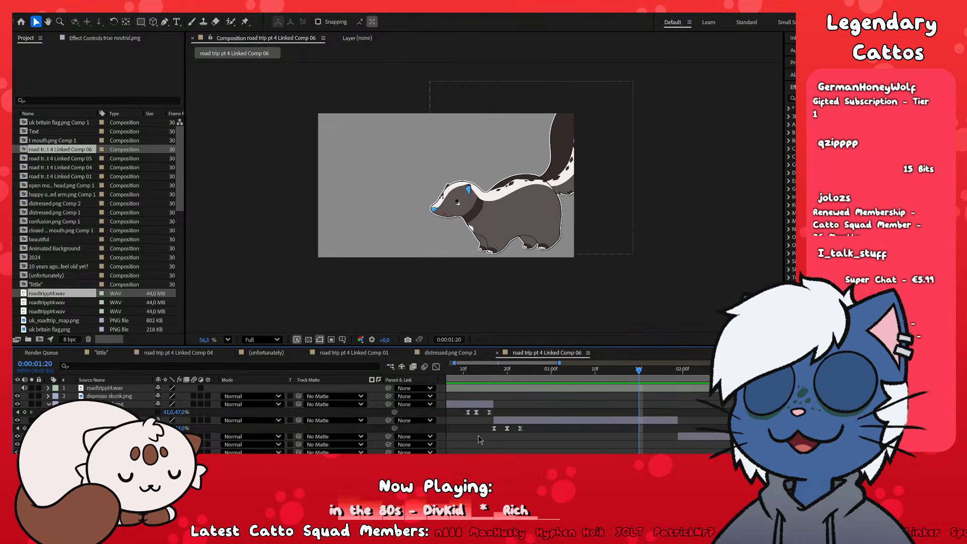
pyautogui.moveTo(464, 437); pyautogui.dragTo(555, 414)
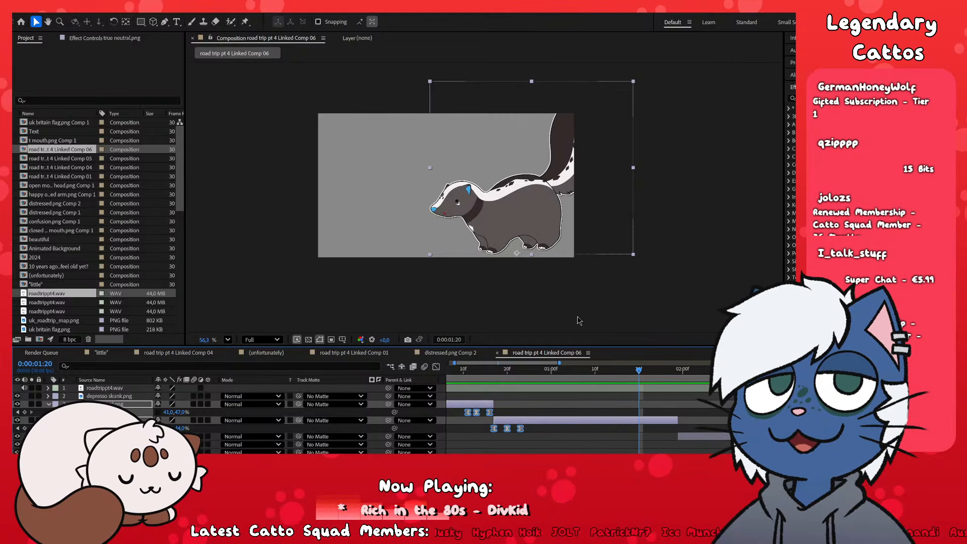
pyautogui.click(494, 375)
pyautogui.moveTo(496, 375); pyautogui.dragTo(495, 375)
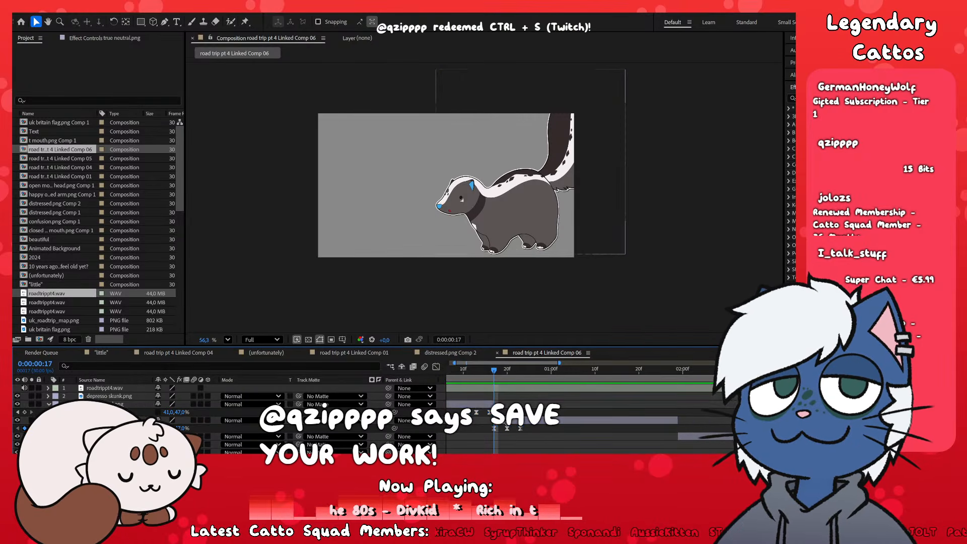
pyautogui.hscroll(-1, 507, 421)
pyautogui.click(506, 412)
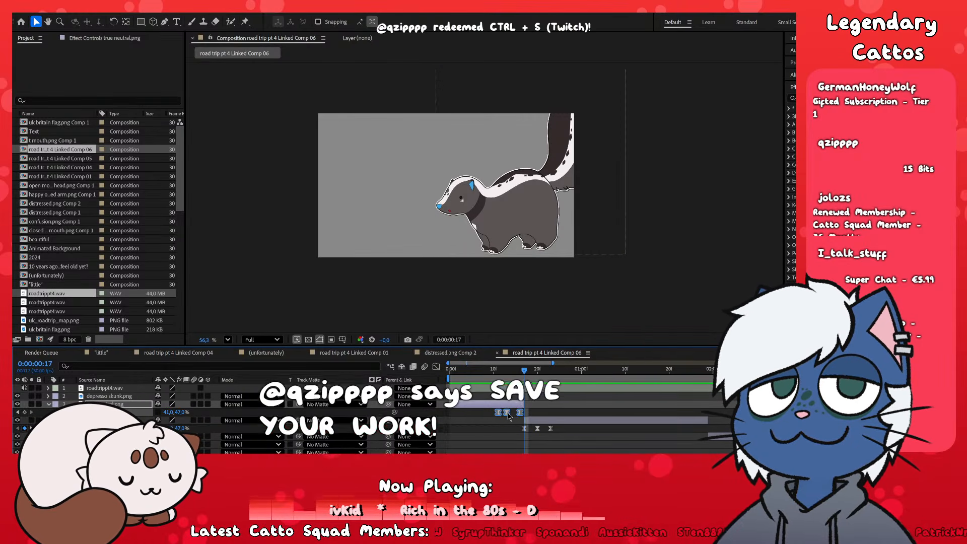
pyautogui.moveTo(485, 410); pyautogui.dragTo(562, 439)
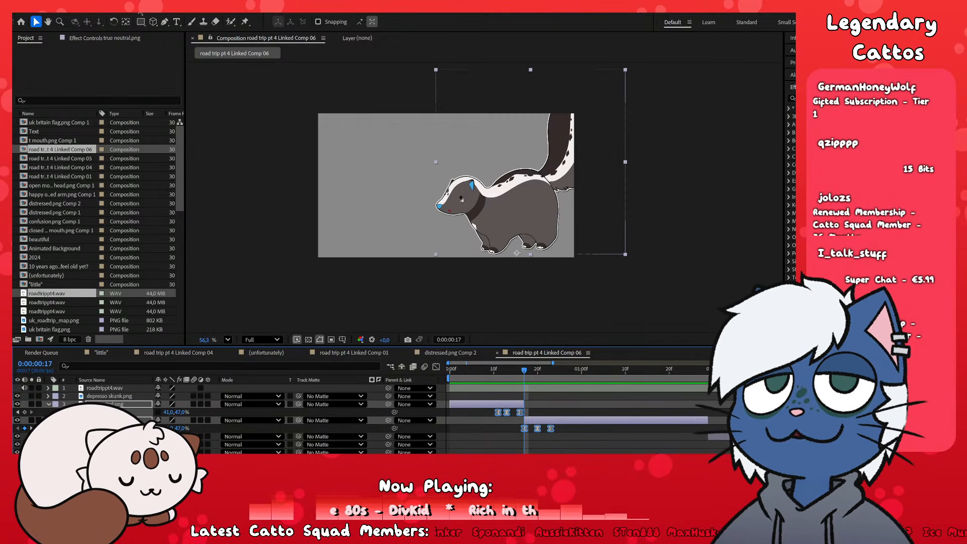
pyautogui.click(545, 442)
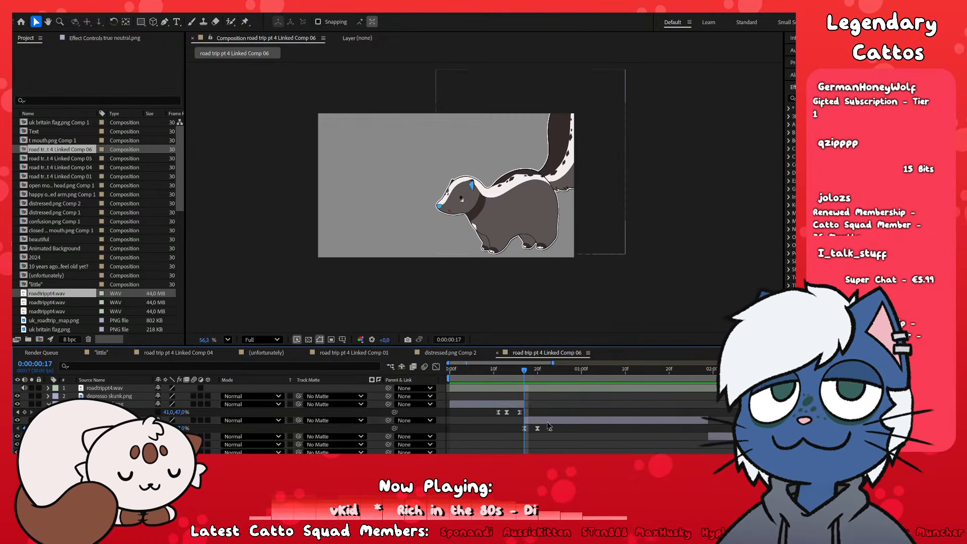
pyautogui.scroll(2, 543, 424)
pyautogui.moveTo(592, 440); pyautogui.dragTo(513, 424)
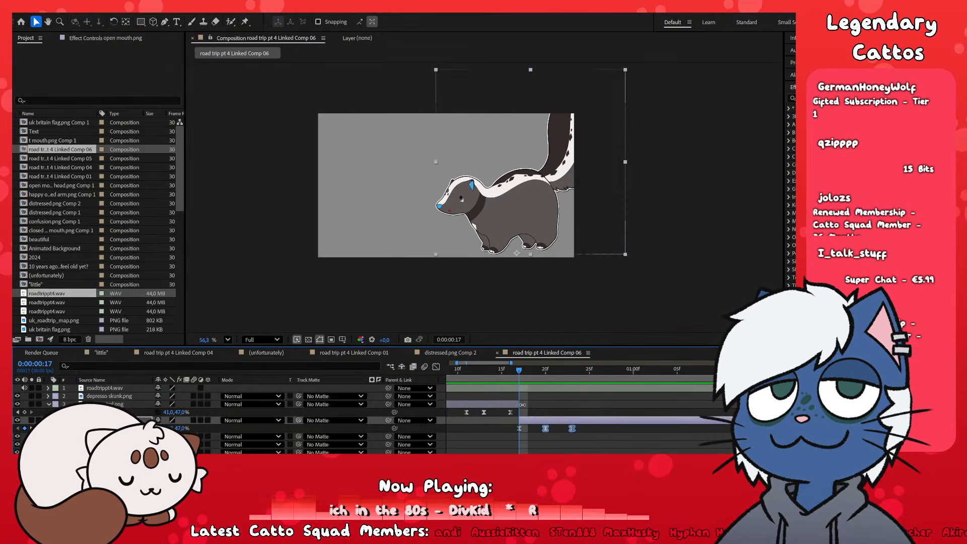
pyautogui.click(512, 404)
pyautogui.click(579, 415)
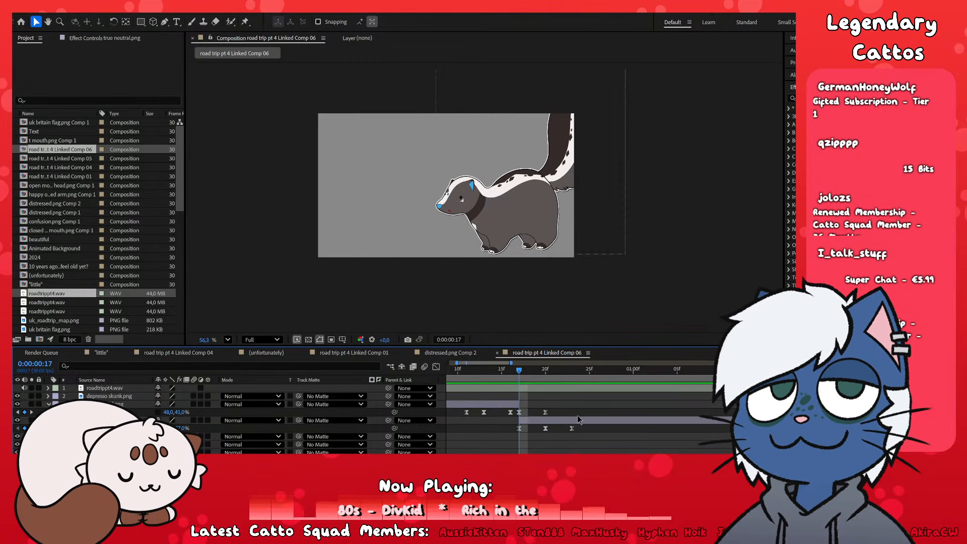
# - Shift the two pasted true neutral.png keyframes into line with open mouth.png's last two, and select all five Scale keyframes
pyautogui.click(518, 414)
pyautogui.keyDown('shift'); pyautogui.click(544, 415); pyautogui.keyUp('shift')
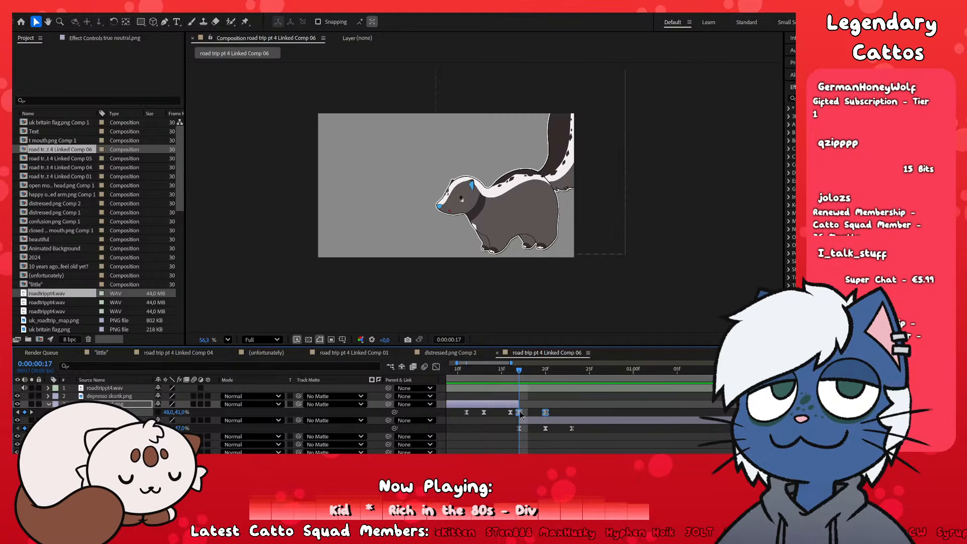
pyautogui.moveTo(598, 413); pyautogui.dragTo(466, 414)
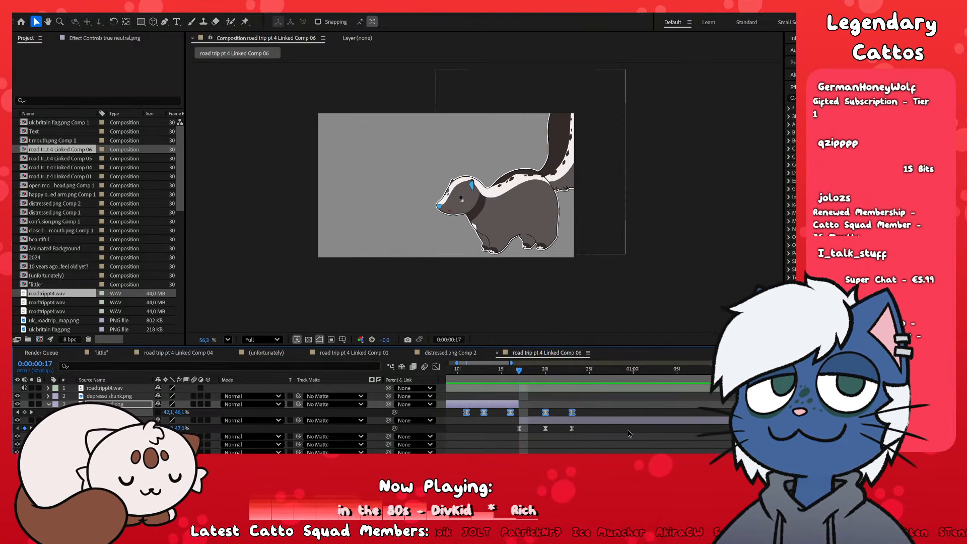
# - Apply the five-keyframe squash-and-stretch preset to open mouth.png at 0:00:01:23 and shift its keyframes so the third sits at the layer's end
pyautogui.click(835, 370)
pyautogui.click(835, 412)
pyautogui.click(831, 420)
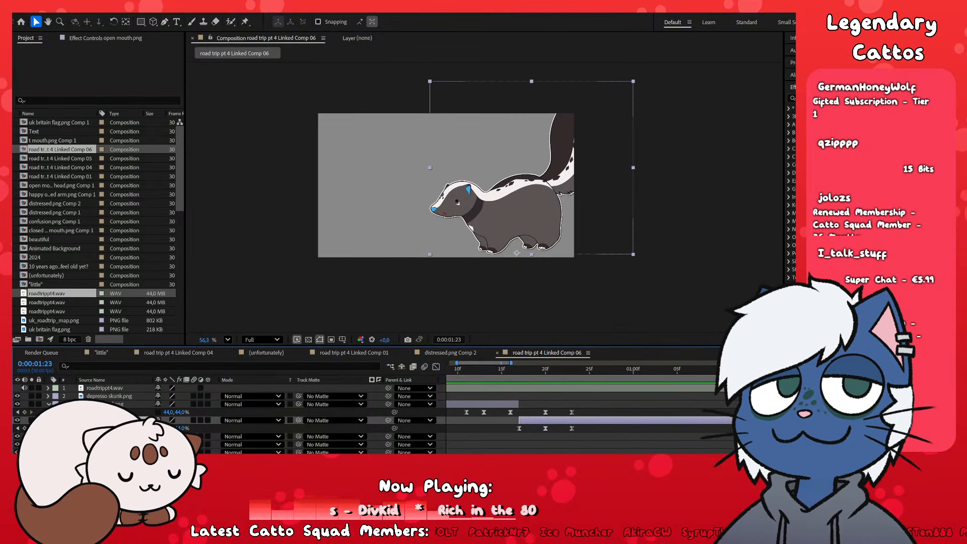
pyautogui.click(789, 108)
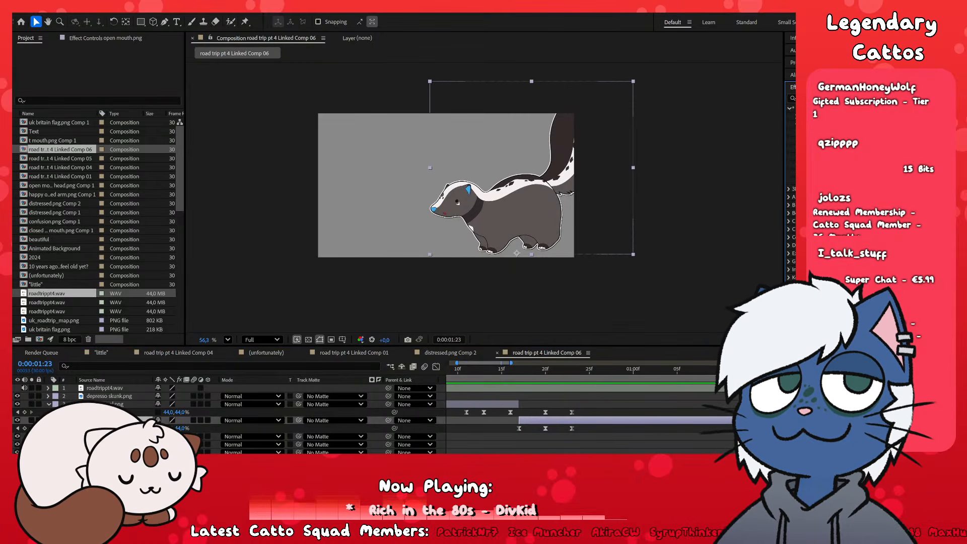
pyautogui.moveTo(811, 132); pyautogui.dragTo(816, 420)
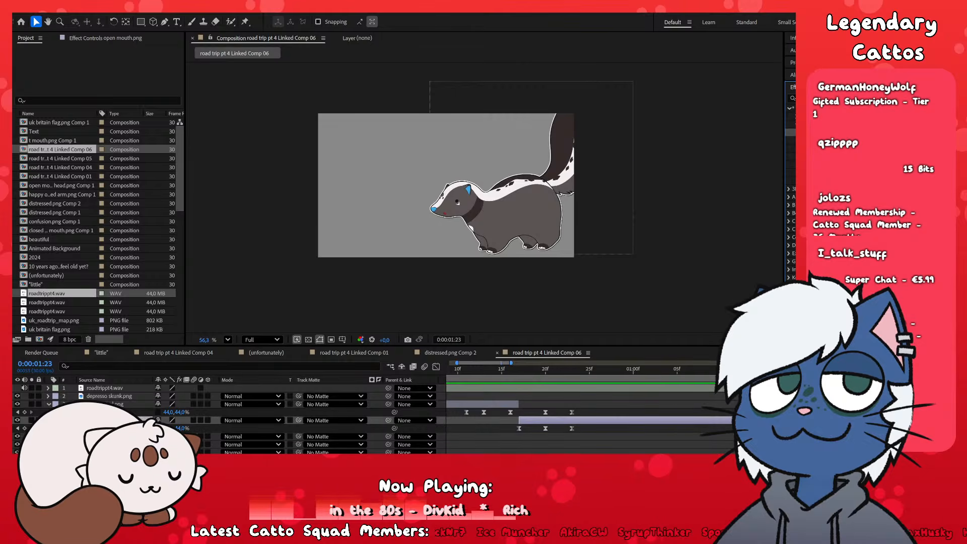
pyautogui.scroll(-8, 653, 418)
pyautogui.scroll(9, 528, 444)
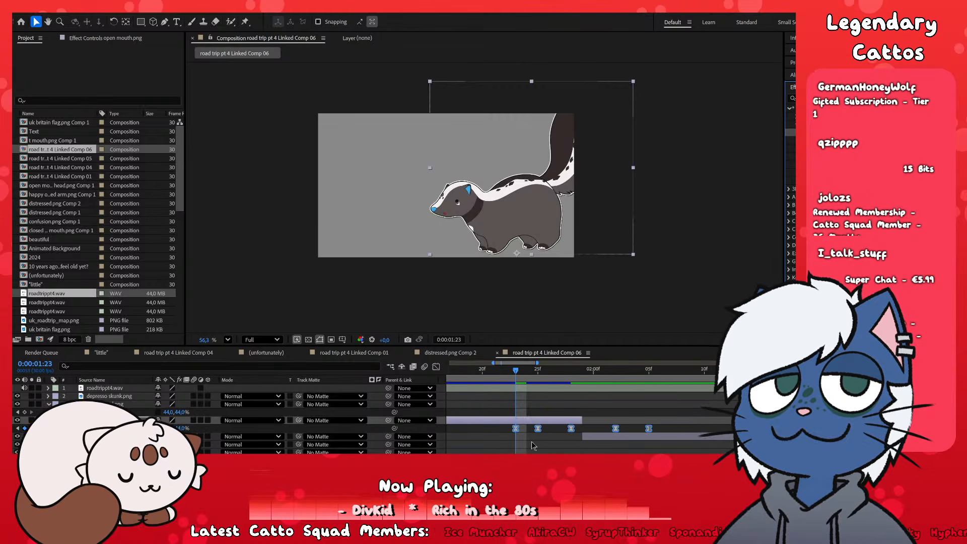
pyautogui.moveTo(571, 429); pyautogui.dragTo(583, 429)
pyautogui.click(592, 430)
# - Apply the squash-and-stretch preset to open mouth raised head 2.png at 0:00:01:29 and align its keyframes with open mouth.png's closing set
pyautogui.click(600, 436)
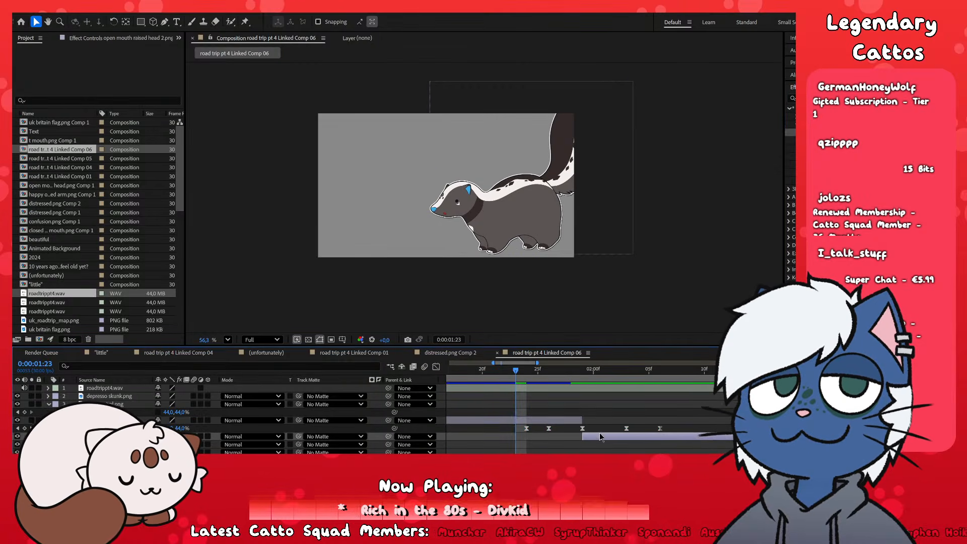
pyautogui.click(582, 371)
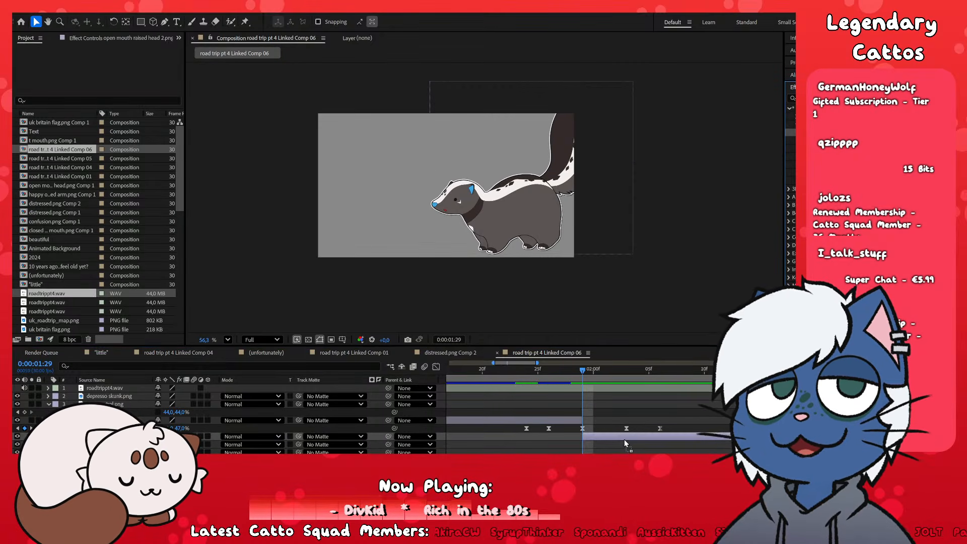
pyautogui.press('u')
pyautogui.moveTo(560, 439); pyautogui.dragTo(719, 447)
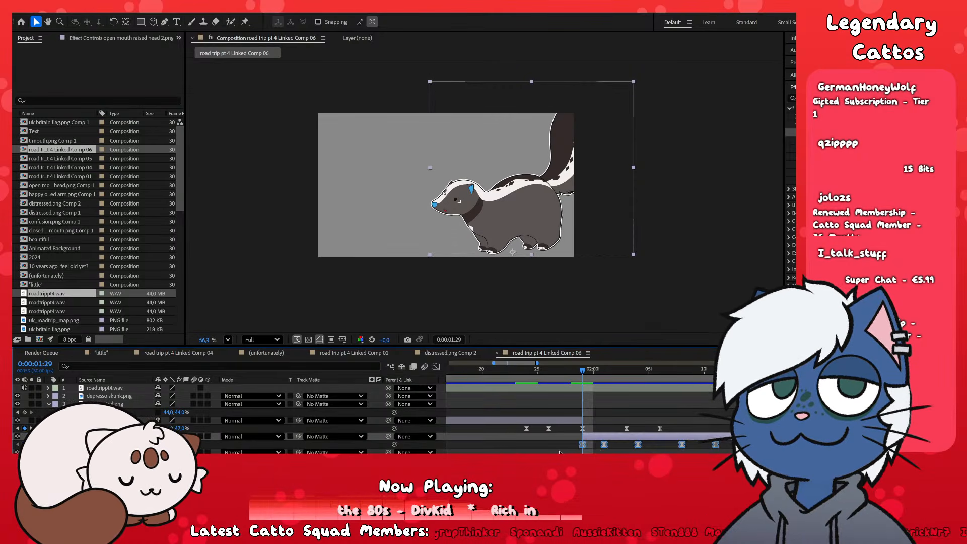
pyautogui.moveTo(583, 447); pyautogui.dragTo(527, 446)
pyautogui.click(610, 430)
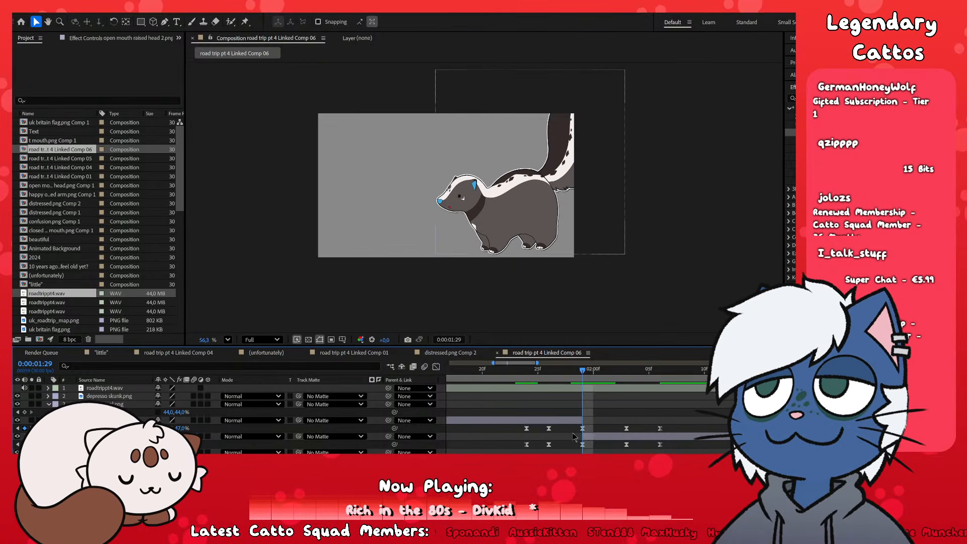
# - Apply the squash-and-stretch preset to open mouth raised head 2.png at 0:00:03:16 and shift the new keyframes so the third sits at the layer's end
pyautogui.scroll(-2, 573, 434)
pyautogui.press('-')
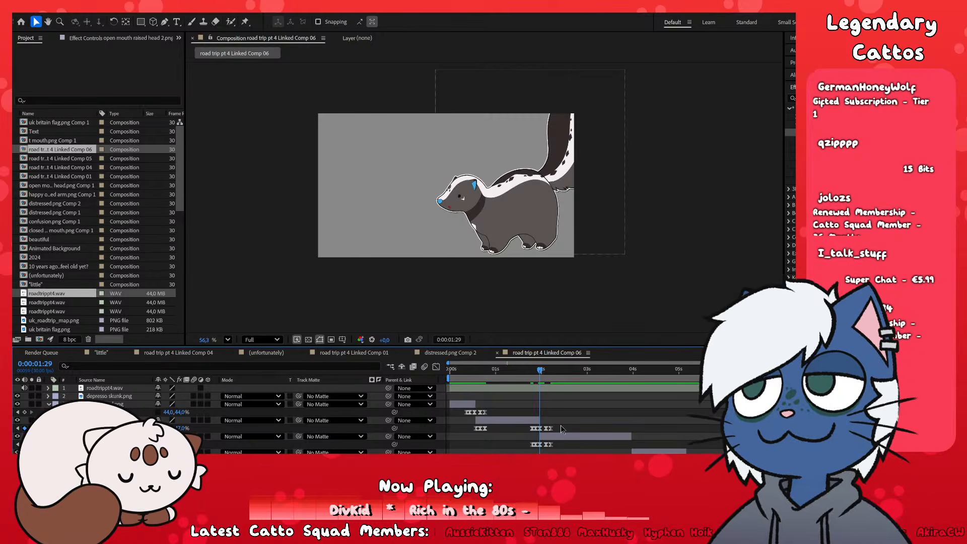
pyautogui.press('space')
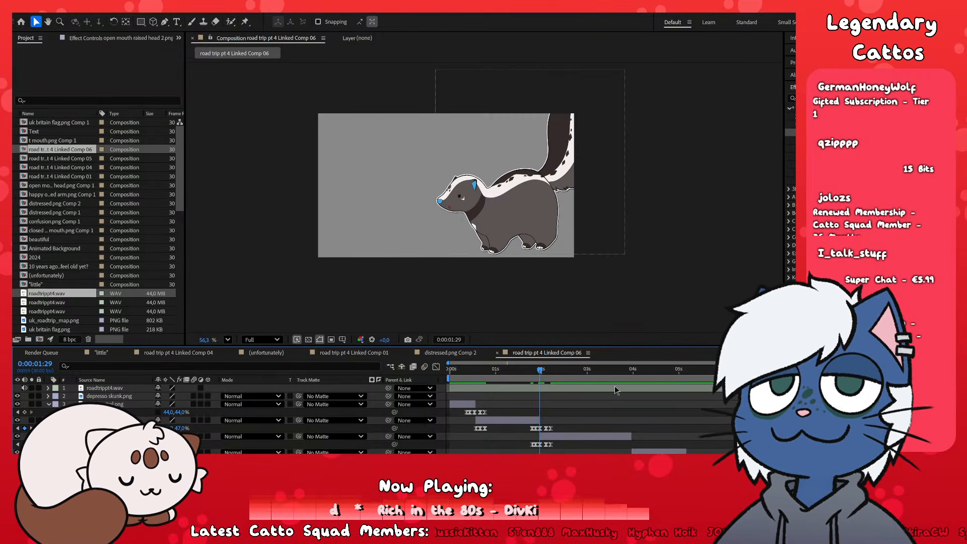
pyautogui.click(619, 442)
pyautogui.press('=')
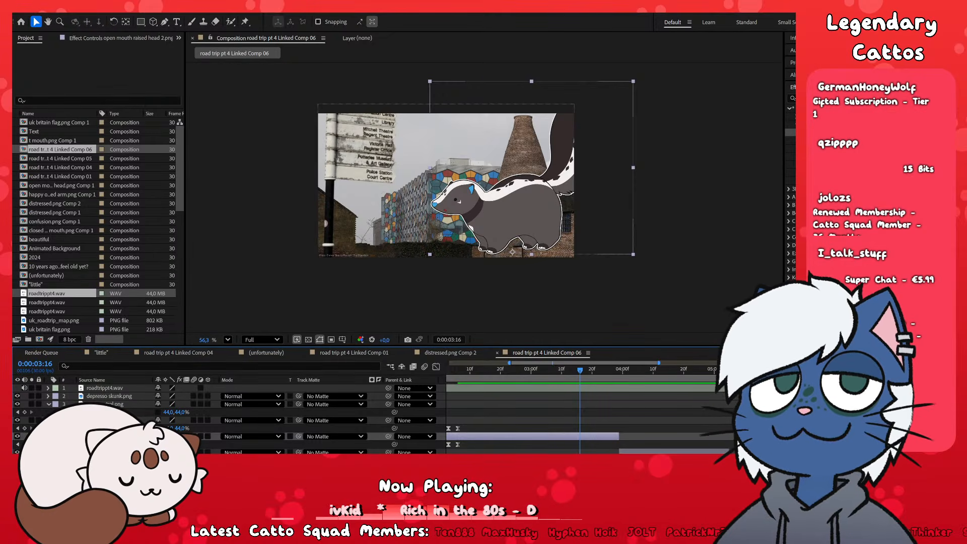
pyautogui.click(608, 430)
pyautogui.click(613, 437)
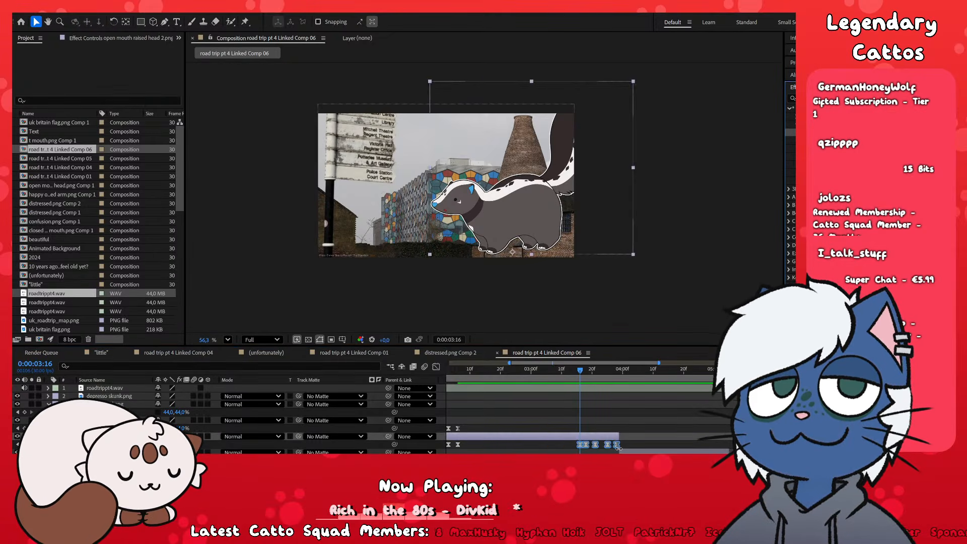
pyautogui.press('=')
pyautogui.moveTo(609, 445); pyautogui.dragTo(673, 448)
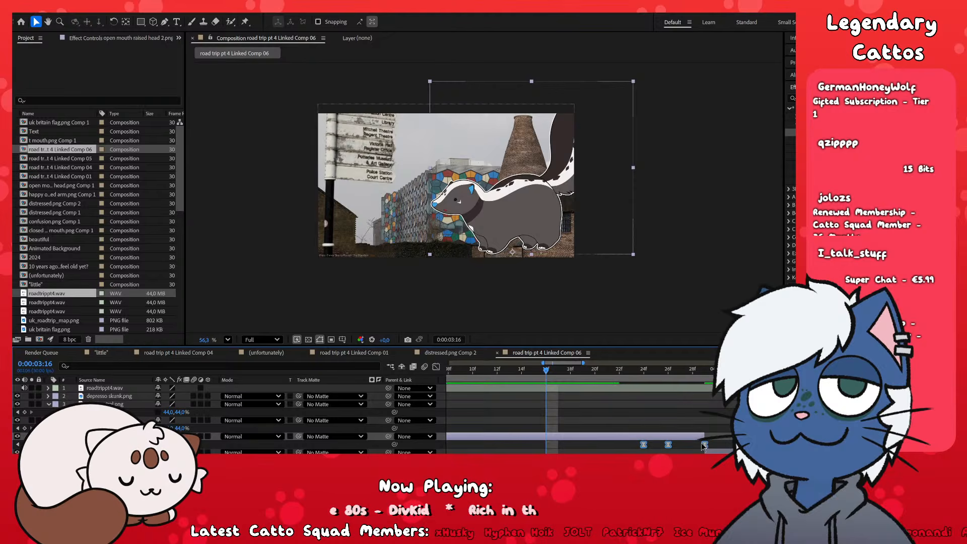
pyautogui.scroll(-1, 612, 409)
pyautogui.scroll(-1, 612, 407)
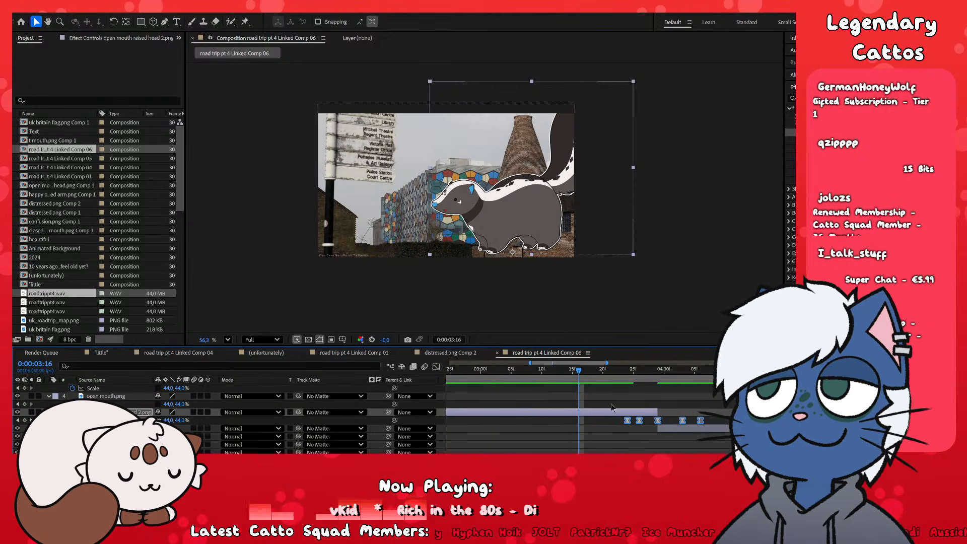
pyautogui.scroll(2, 673, 431)
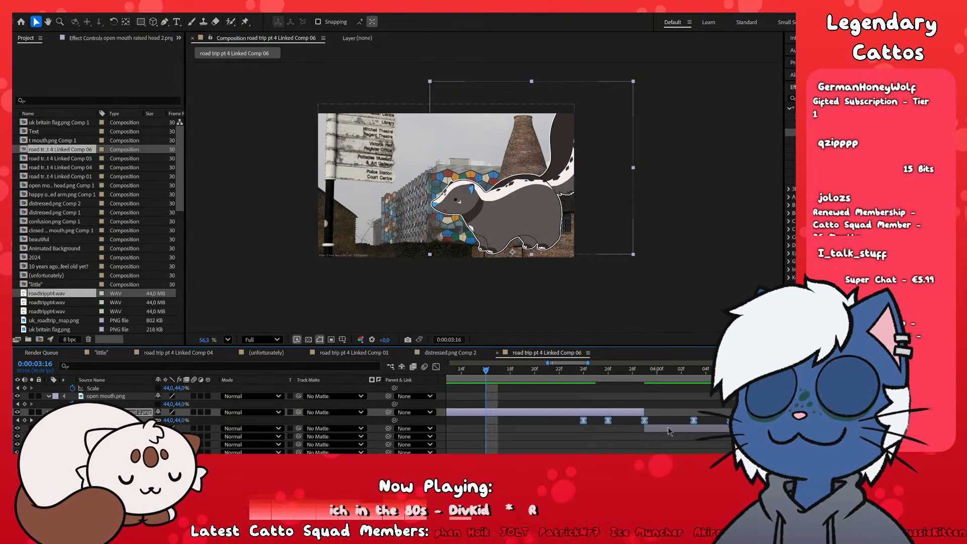
# - Apply the squash-and-stretch preset to raised brow open mouth.png and align its keyframes with the previous layer's set around 0:00:03:29
pyautogui.click(669, 432)
pyautogui.click(647, 371)
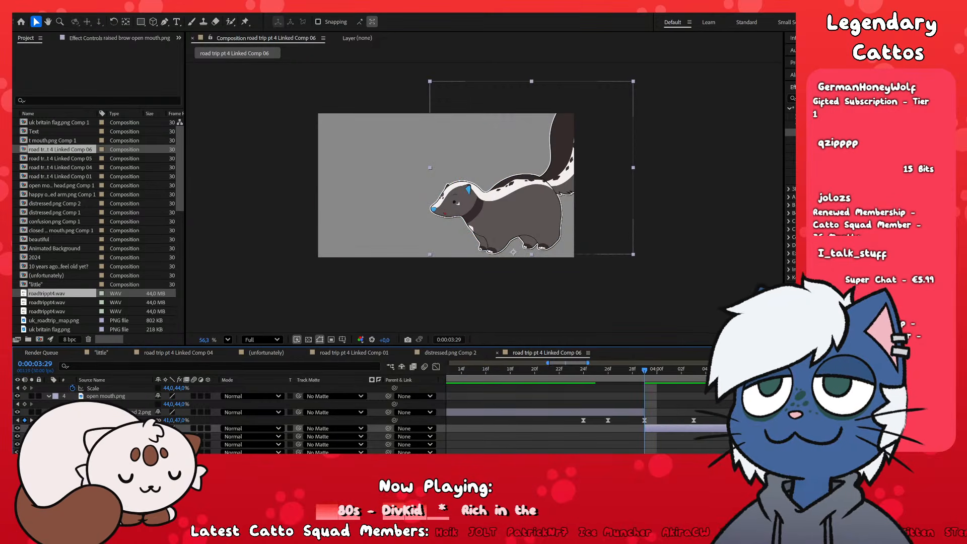
pyautogui.moveTo(821, 132); pyautogui.dragTo(593, 446)
pyautogui.click(697, 431)
pyautogui.press('u')
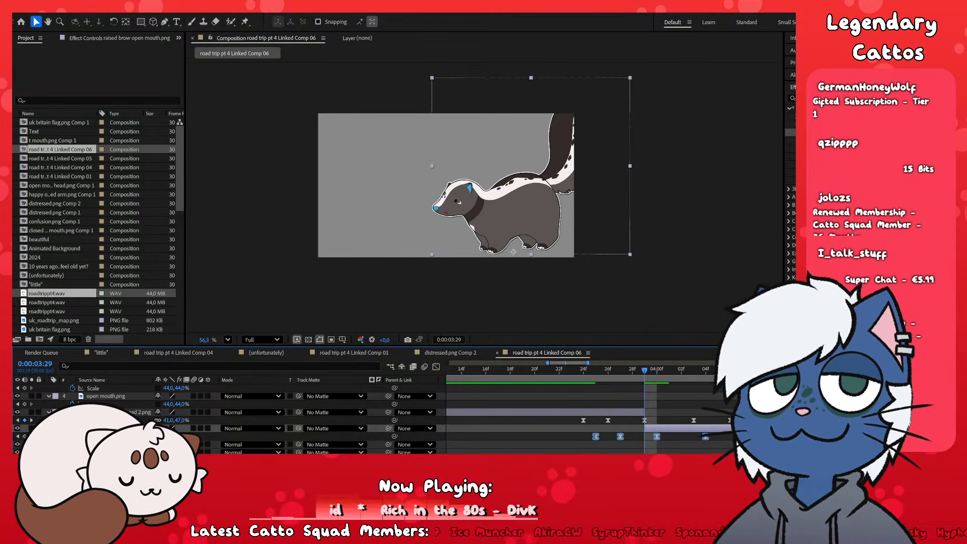
pyautogui.moveTo(597, 436); pyautogui.dragTo(730, 441)
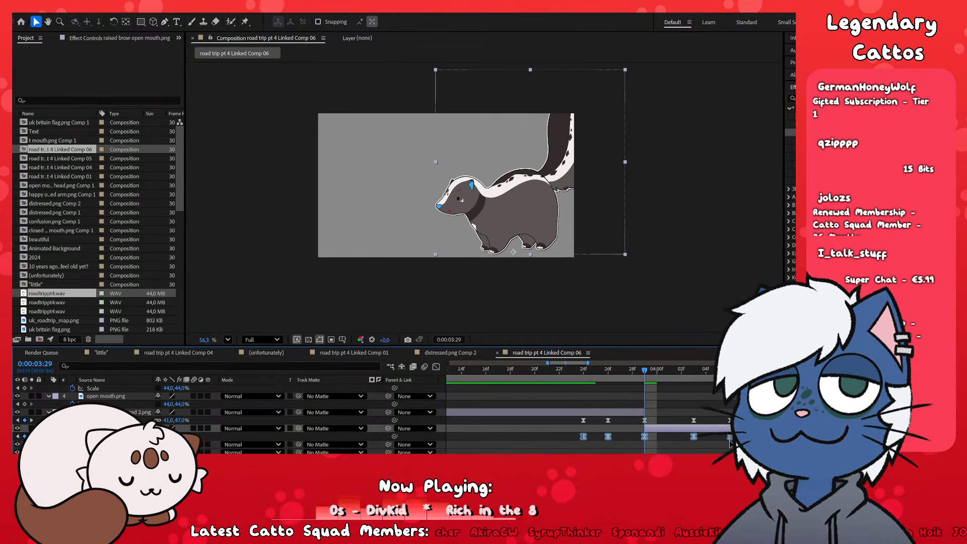
pyautogui.click(677, 445)
# - Apply the squash-and-stretch preset to raised brow open mouth.png at 0:00:05:02 and center the new keyframes on the layer's end
pyautogui.scroll(-5, 578, 424)
pyautogui.scroll(-1, 655, 403)
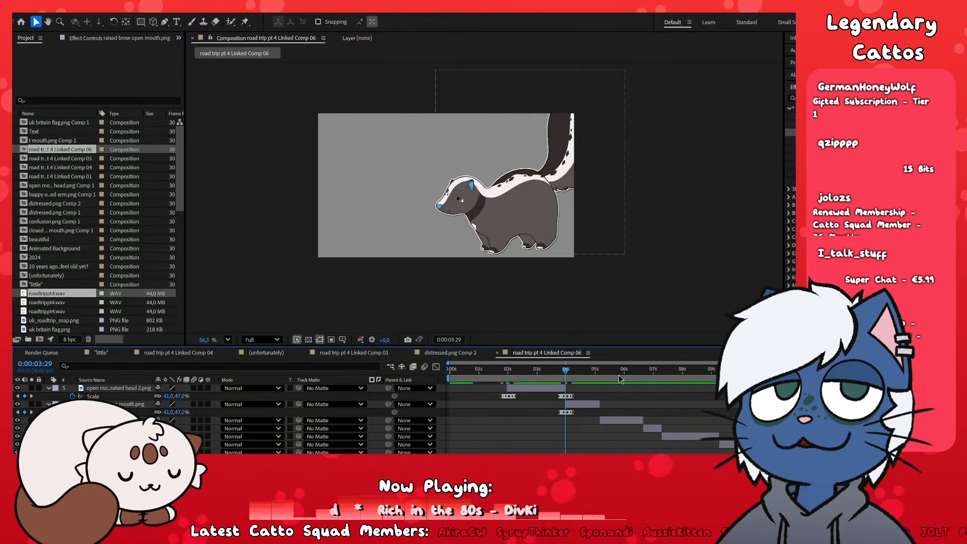
pyautogui.click(597, 373)
pyautogui.click(595, 404)
pyautogui.scroll(3, 607, 416)
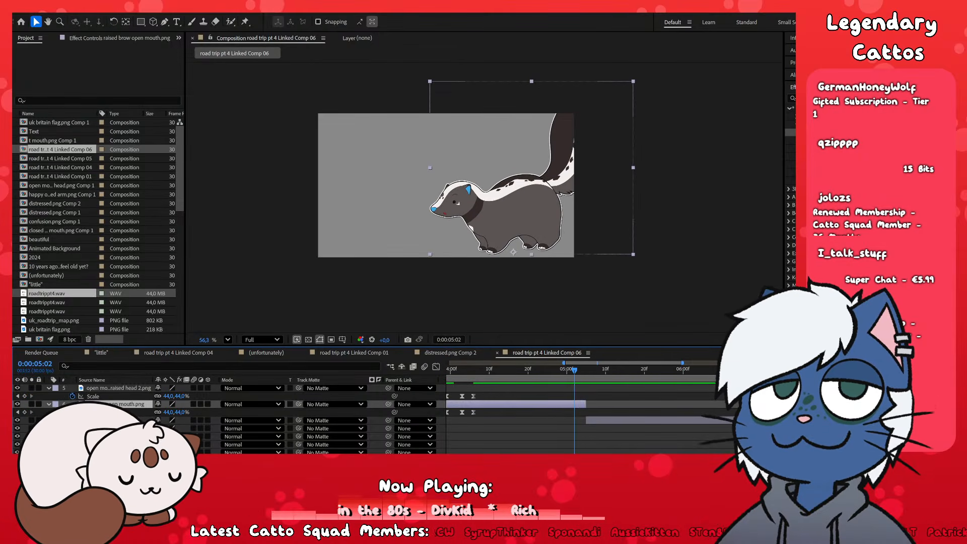
pyautogui.hotkey('ctrl', 'v')
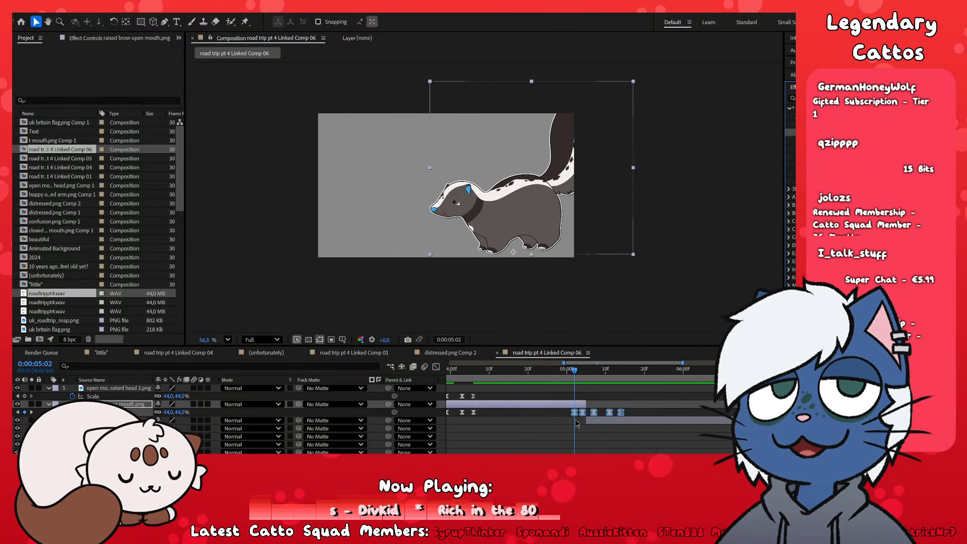
pyautogui.hotkey('alt', 'Left')
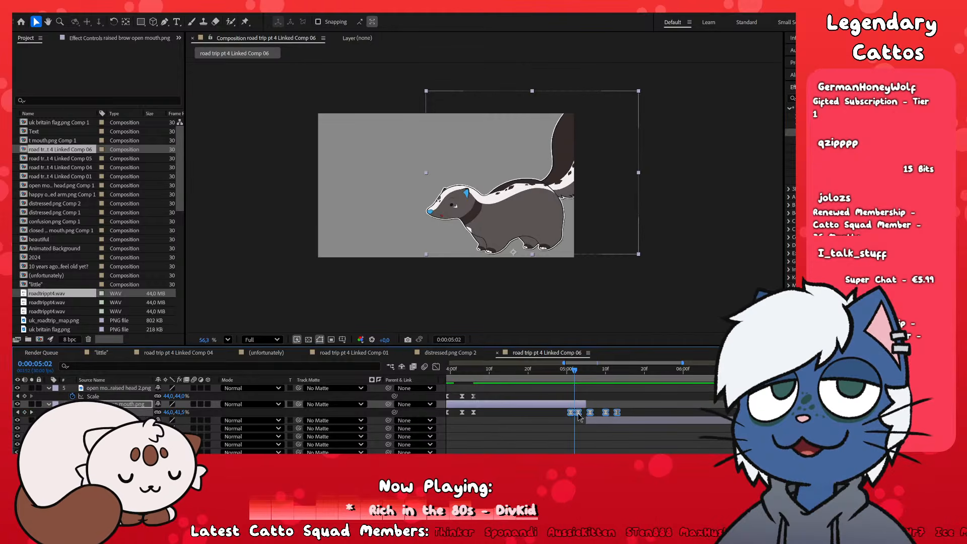
pyautogui.moveTo(578, 415); pyautogui.dragTo(575, 415)
# - Apply the squash-and-stretch preset to closed eyes.png and align its keyframes with raised brow open mouth.png's closing set
pyautogui.click(592, 420)
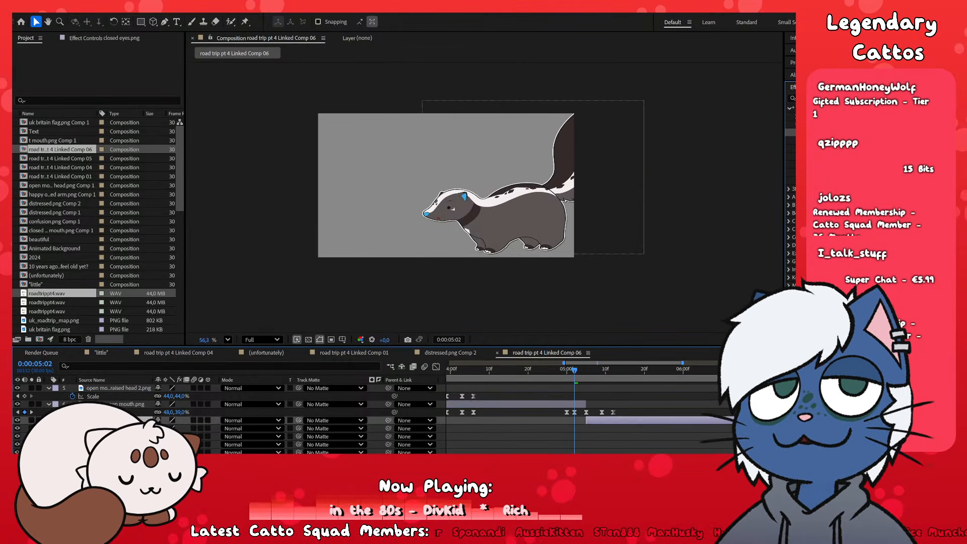
pyautogui.hotkey('ctrl', 'v')
pyautogui.hotkey('alt', 'Left')
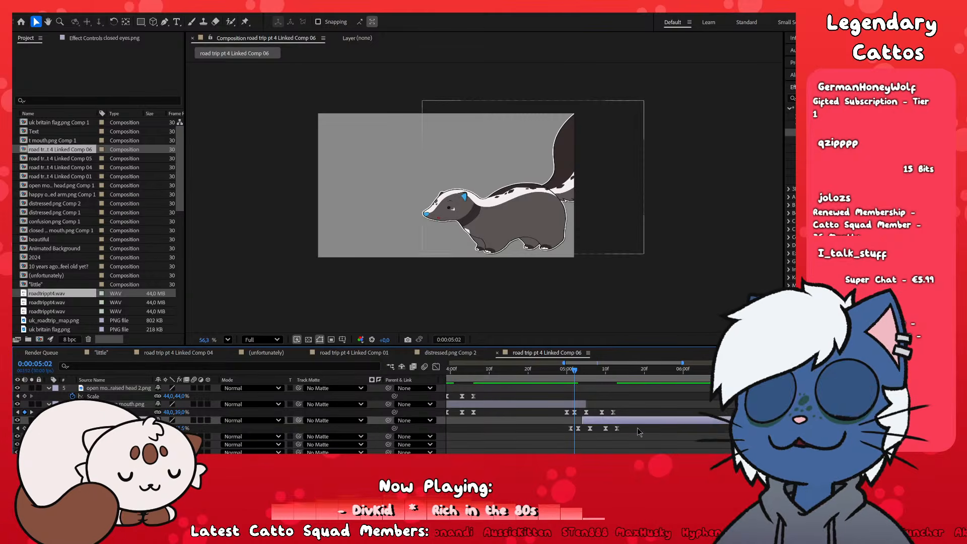
pyautogui.moveTo(558, 426); pyautogui.dragTo(613, 429)
pyautogui.click(636, 430)
# - Apply the squash-and-stretch preset to closed eyes.png at 0:00:06:12 and shift the new keyframes so the third sits at the layer's end
pyautogui.click(730, 370)
pyautogui.click(743, 420)
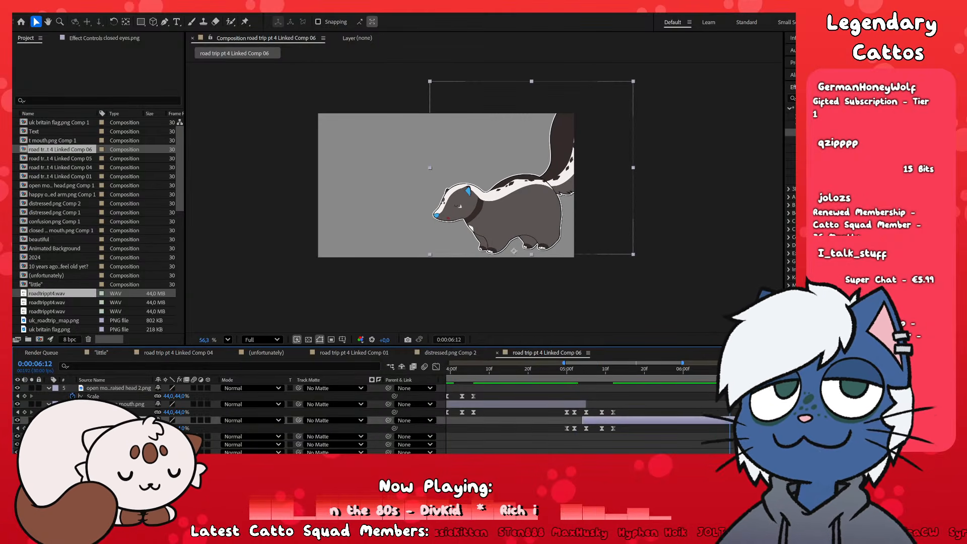
pyautogui.doubleClick(816, 132)
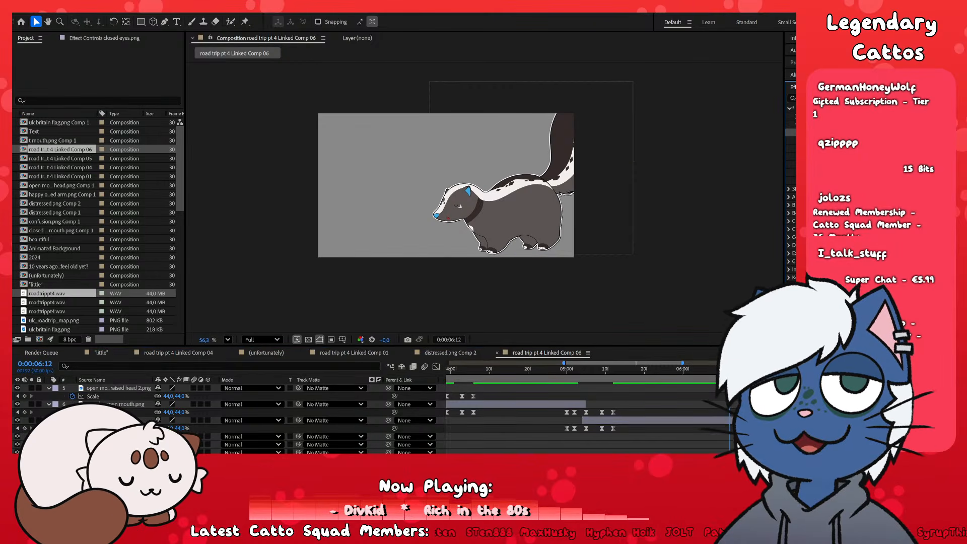
pyautogui.click(24, 429)
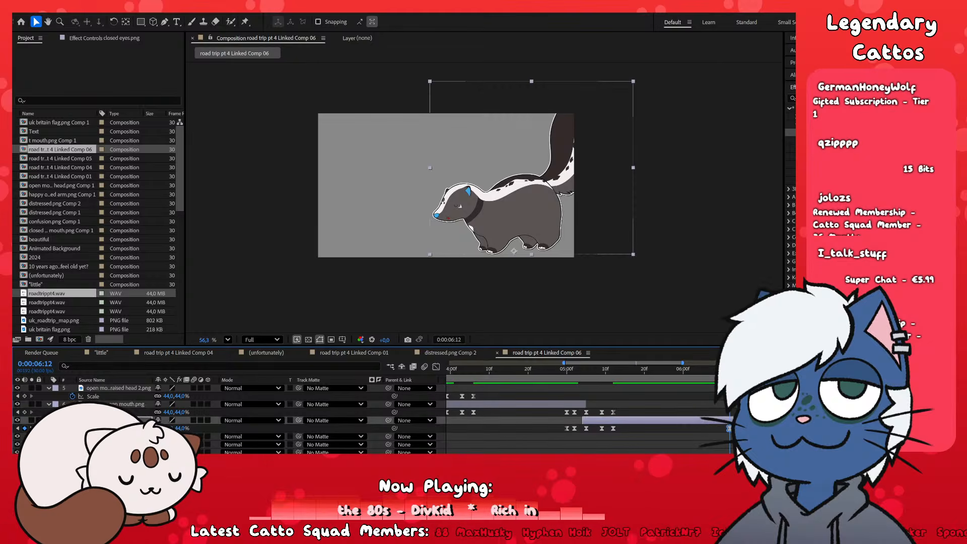
# - Apply the squash-and-stretch preset to sweaty.png at 0:00:06:14 and reveal its keyframes, aligned with closed eyes.png's closing set
pyautogui.click(119, 436)
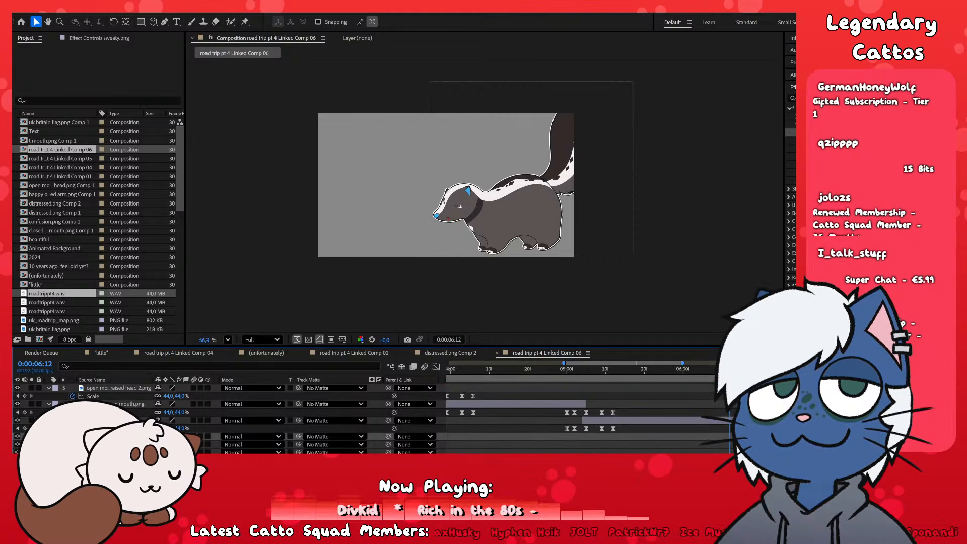
pyautogui.press('pagedown')
pyautogui.press('pagedown')
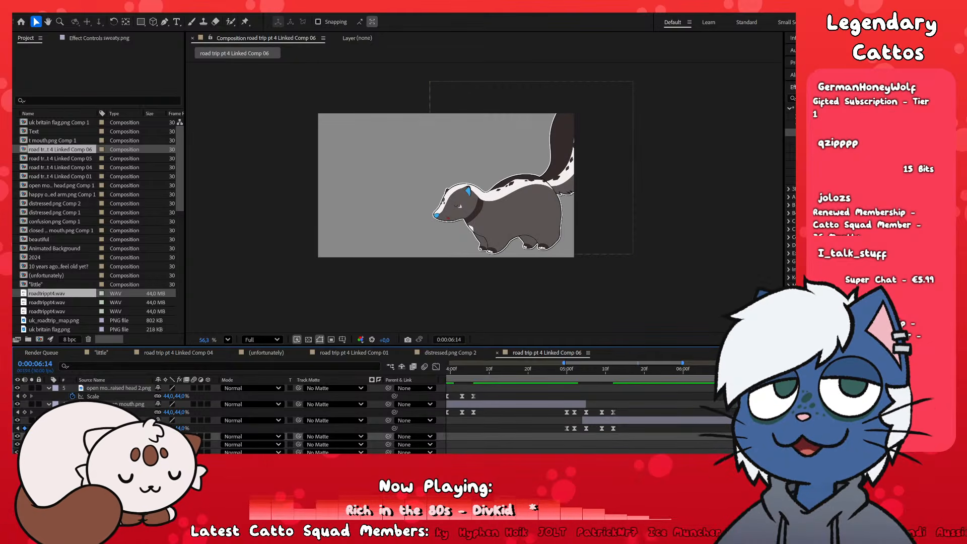
pyautogui.click(791, 132)
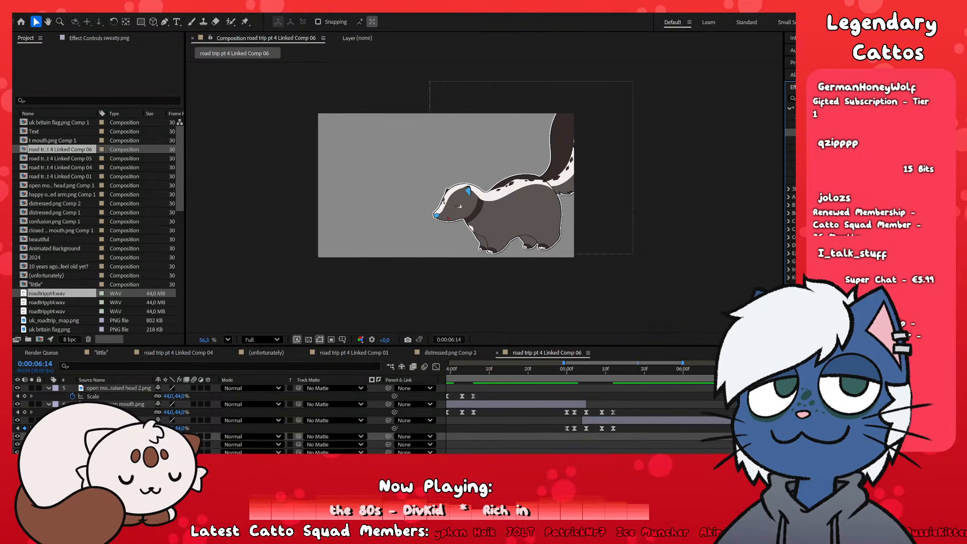
pyautogui.doubleClick(791, 132)
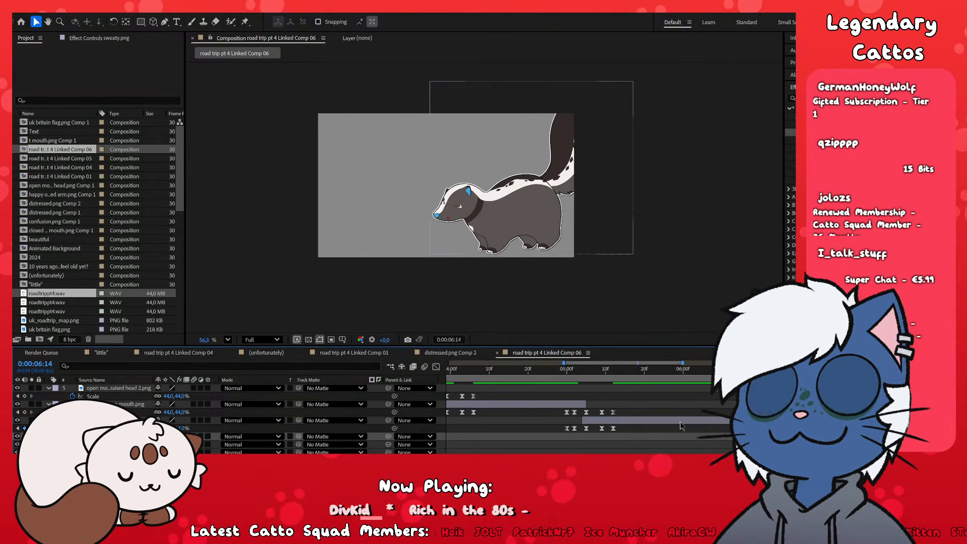
pyautogui.scroll(-1, 680, 422)
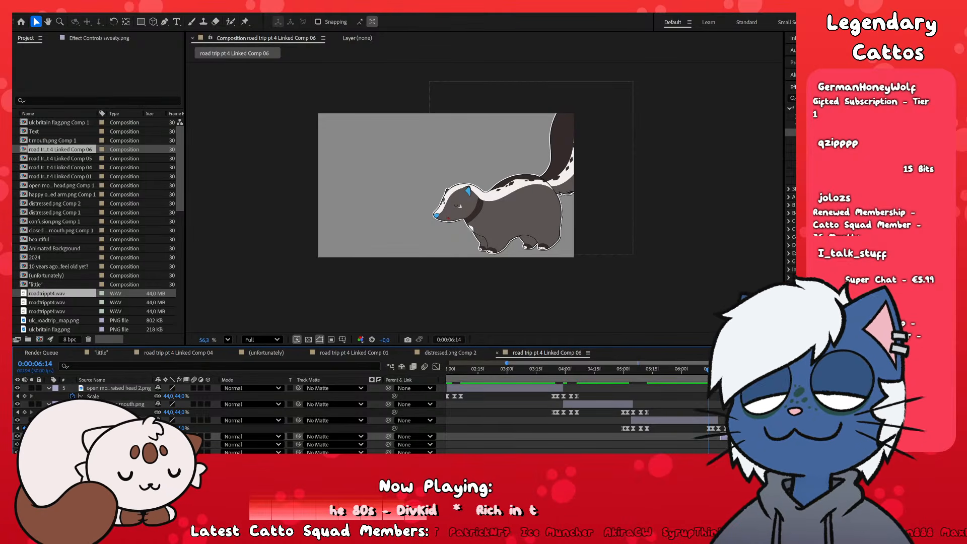
pyautogui.scroll(2, 684, 376)
pyautogui.click(671, 372)
pyautogui.press('pageup')
pyautogui.press('pageup')
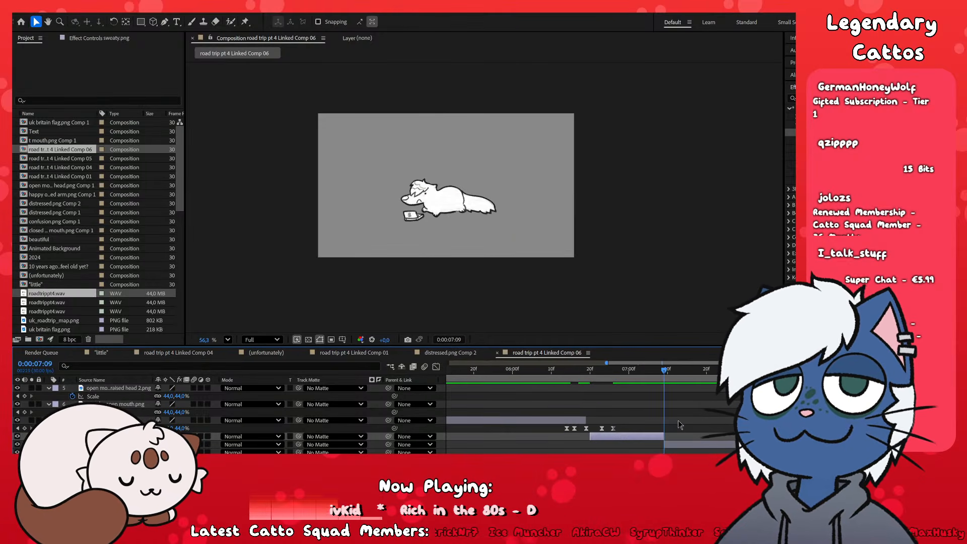
pyautogui.press('u')
# - Add the squash-and-stretch keyframes to sweaty.png at 0:00:07:06 and shift them two frames earlier so the third sits at the layer's end
pyautogui.press('pageup')
pyautogui.press('pageup')
pyautogui.press('pageup')
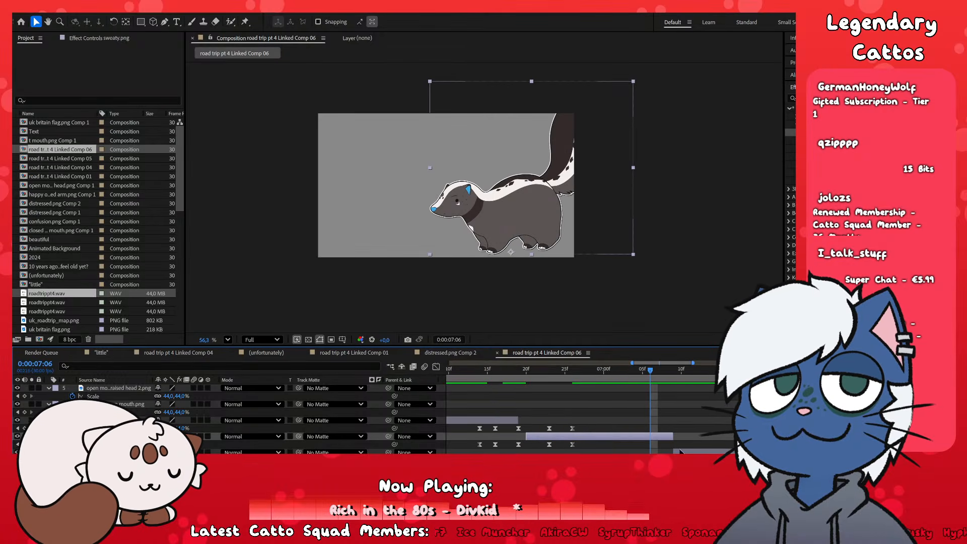
pyautogui.scroll(2, 661, 429)
pyautogui.scroll(-2, 661, 429)
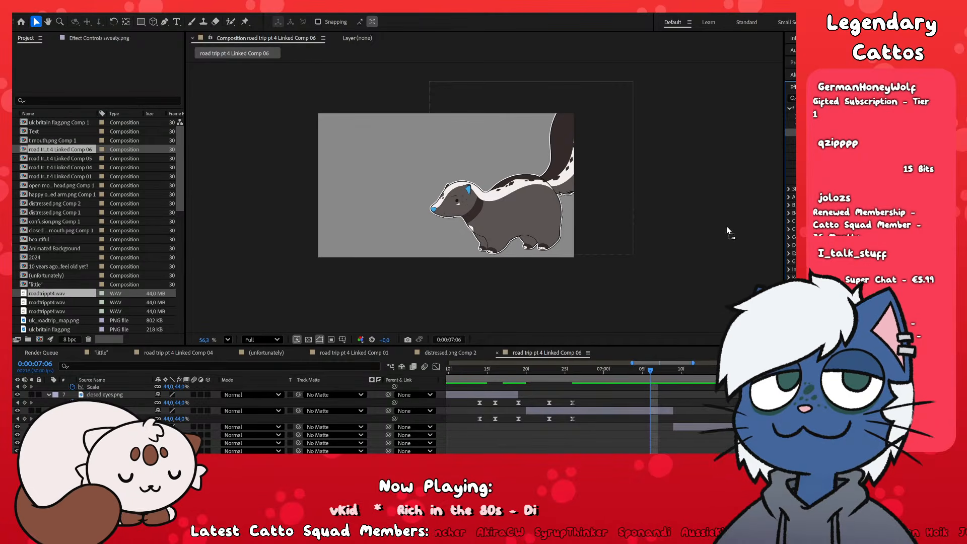
pyautogui.click(654, 410)
pyautogui.hotkey('ctrl', 'v')
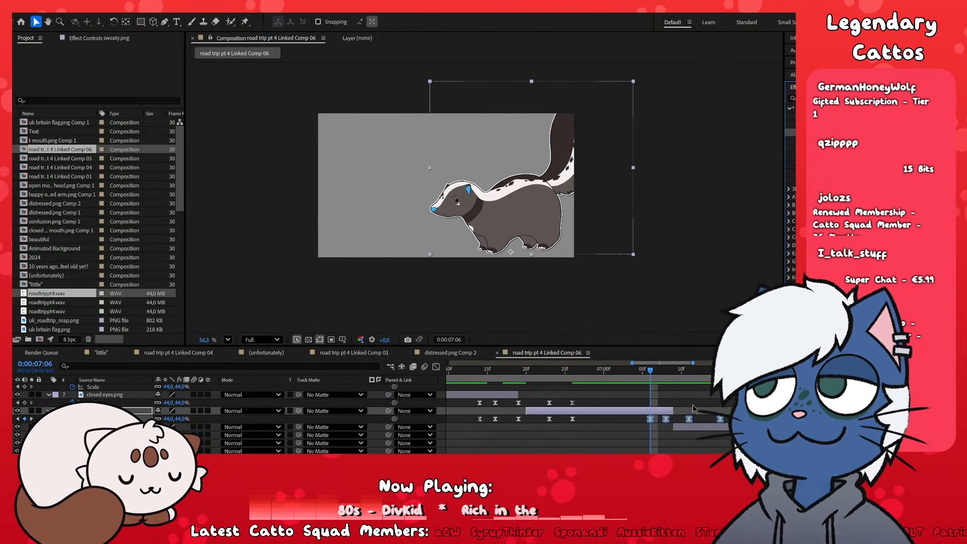
pyautogui.moveTo(651, 421); pyautogui.dragTo(635, 420)
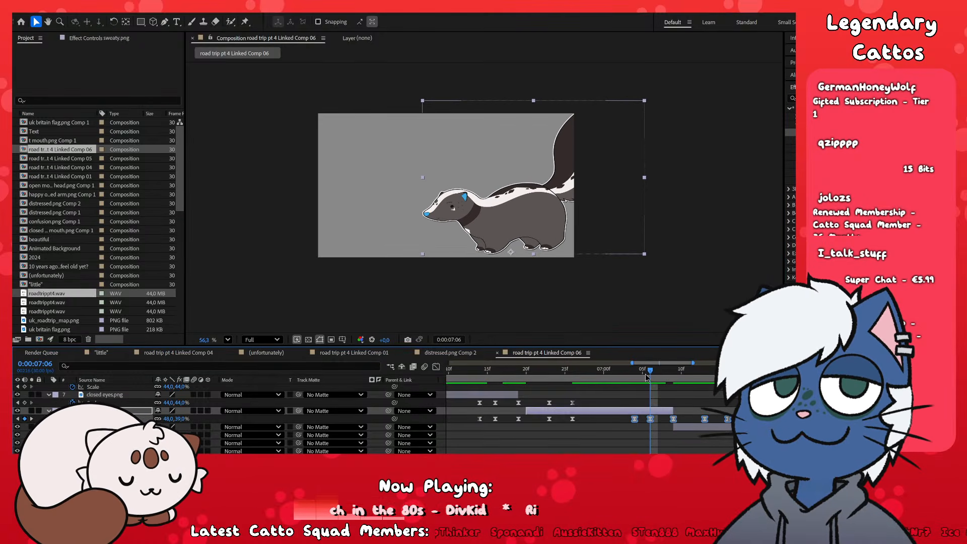
# - Try applying the squash-and-stretch preset to depresso skunk.png at 0:00:07:04 and reveal its keyframes
pyautogui.moveTo(647, 376); pyautogui.dragTo(636, 376)
pyautogui.click(724, 427)
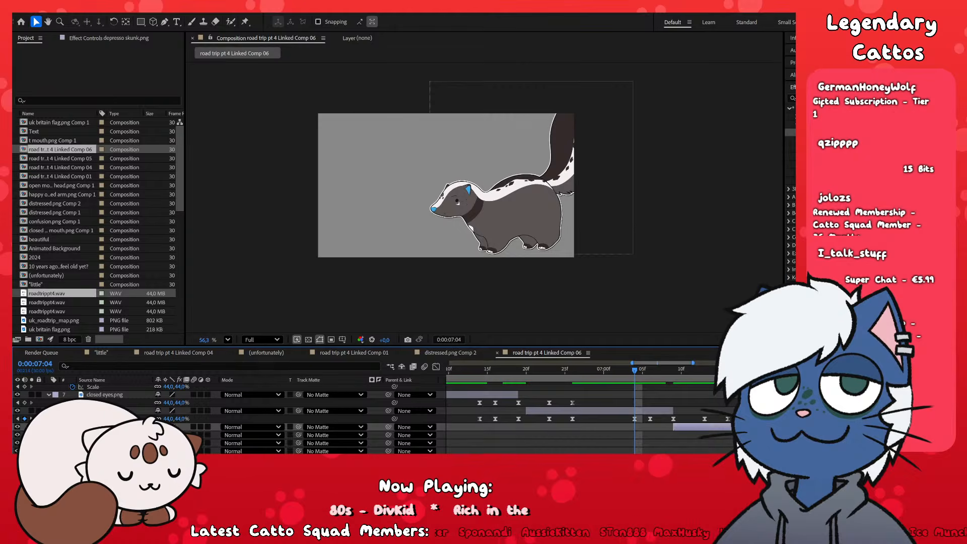
pyautogui.moveTo(807, 132); pyautogui.dragTo(706, 425)
pyautogui.press('u')
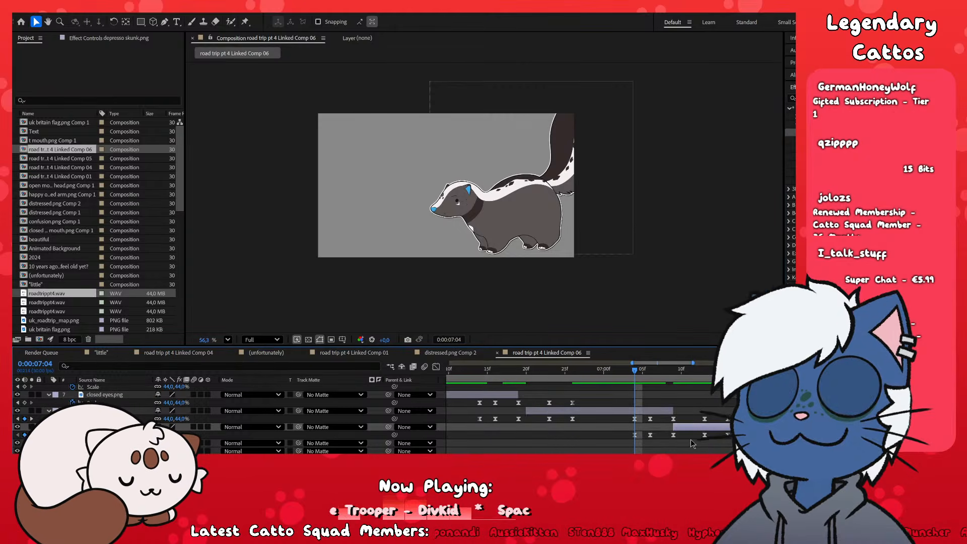
pyautogui.press('-')
pyautogui.press('-')
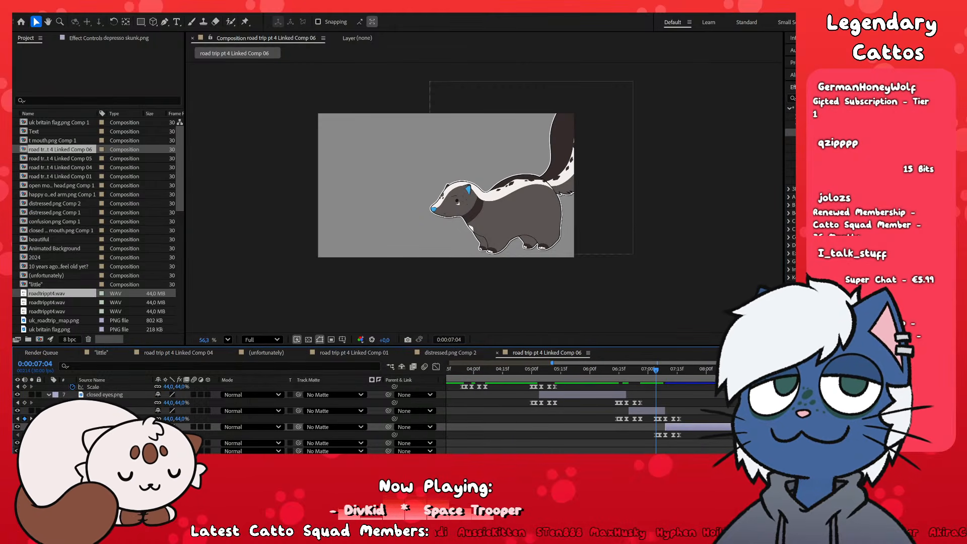
# - Delete the squash-and-stretch Scale keyframes from depresso skunk.png
pyautogui.click(762, 373)
pyautogui.press('=')
pyautogui.press('=')
pyautogui.moveTo(694, 378); pyautogui.dragTo(587, 380)
pyautogui.moveTo(473, 416); pyautogui.dragTo(496, 446)
pyautogui.press('Delete')
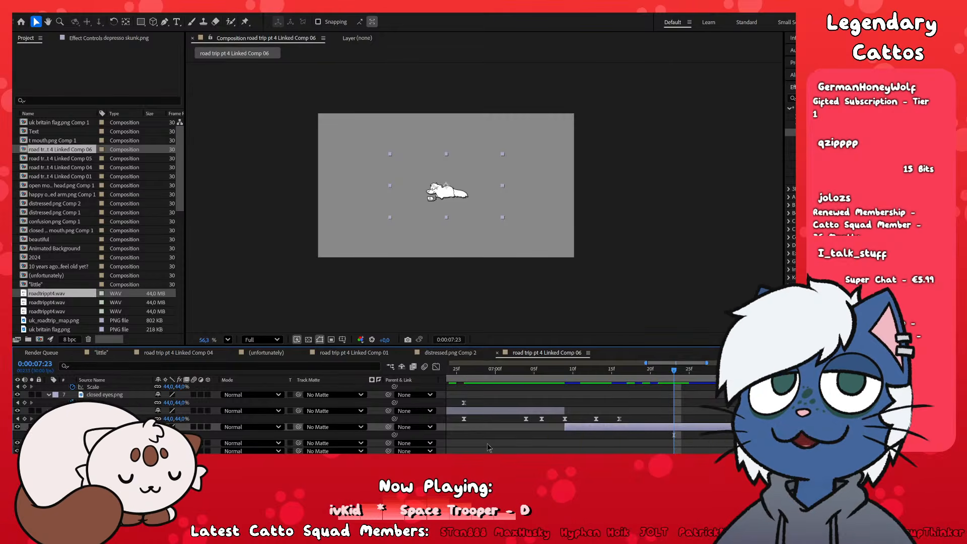
# - Set the label colour of the depresso skunk.png layer to red and clear the selection
pyautogui.scroll(-5, 631, 448)
pyautogui.scroll(5, 630, 451)
pyautogui.scroll(8, 509, 197)
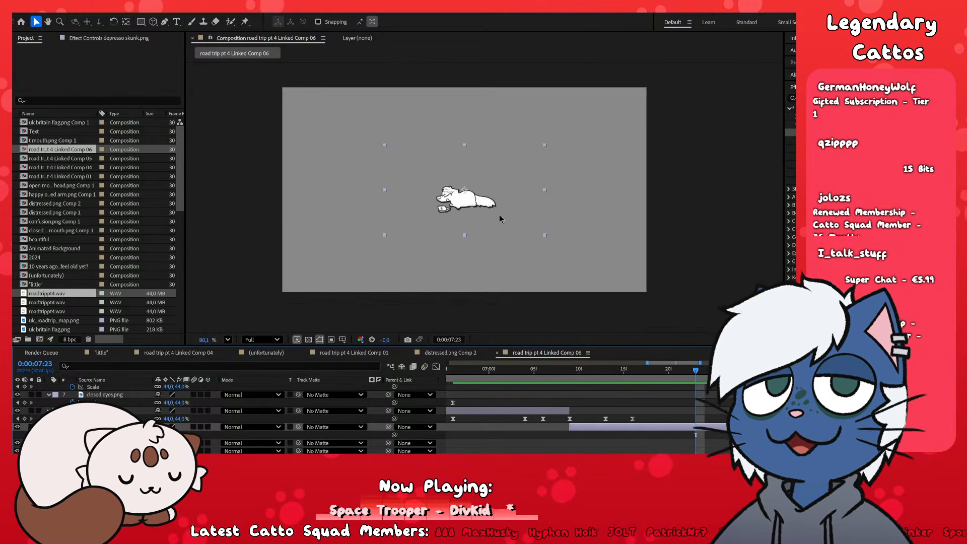
pyautogui.scroll(-8, 441, 136)
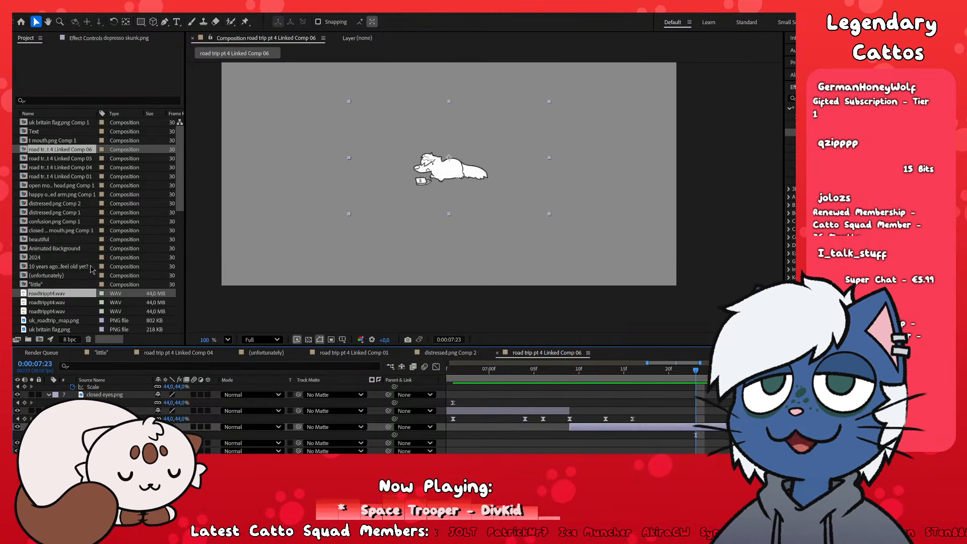
pyautogui.click(55, 426)
pyautogui.hotkey('ctrl', 'shift', 'a')
pyautogui.click(611, 429)
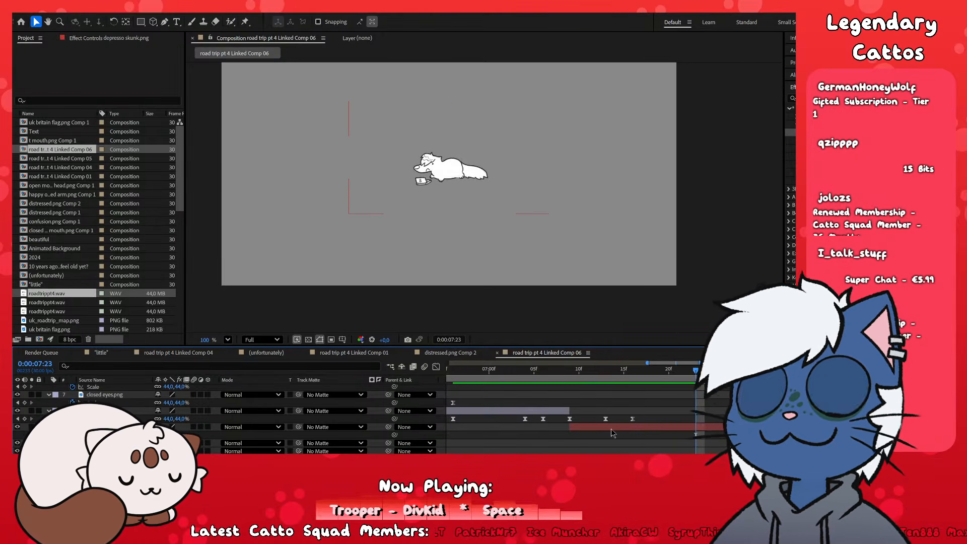
pyautogui.press('F2')
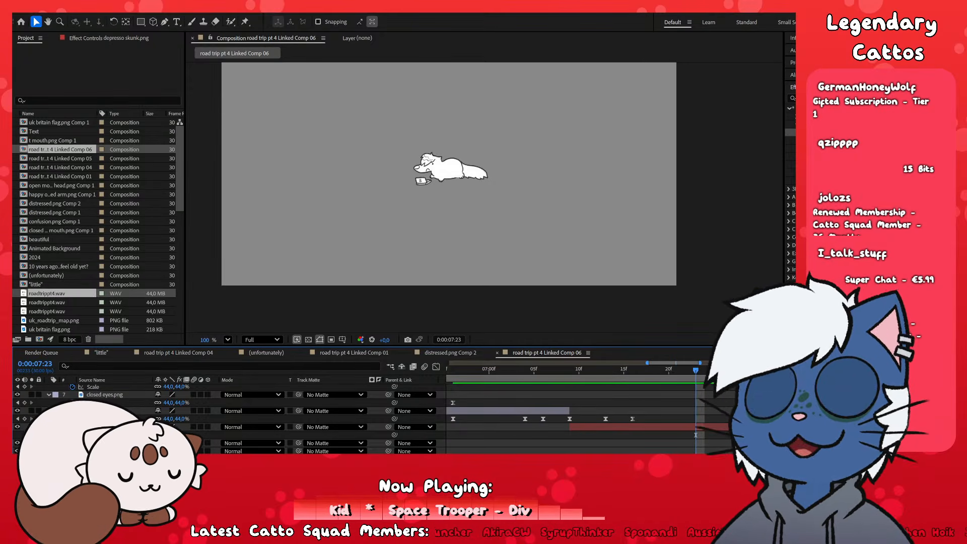
# - Try the squash-and-stretch preset on confusion.png from its start at 0:00:09:08 and reveal its keyframes
pyautogui.hscroll(3, 555, 411)
pyautogui.scroll(-5, 565, 426)
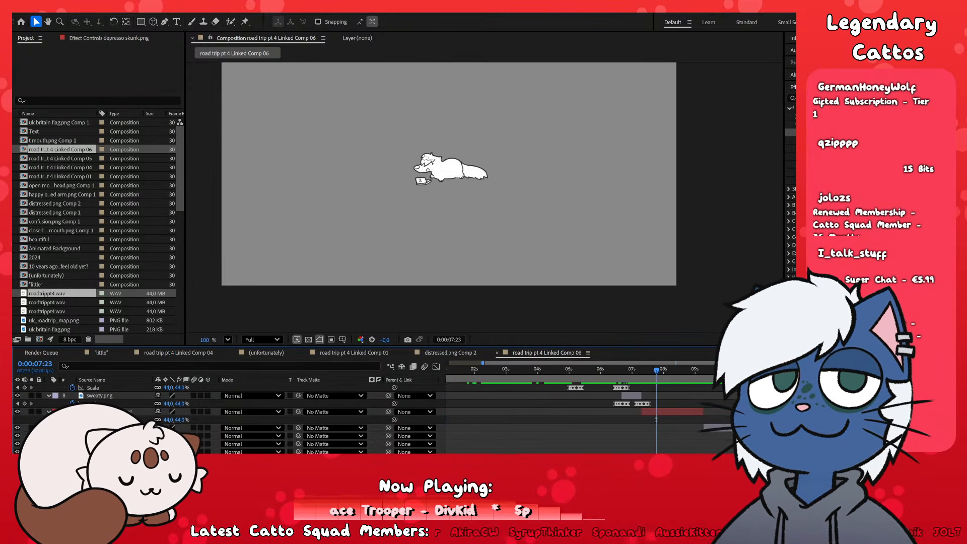
pyautogui.moveTo(704, 371); pyautogui.dragTo(708, 381)
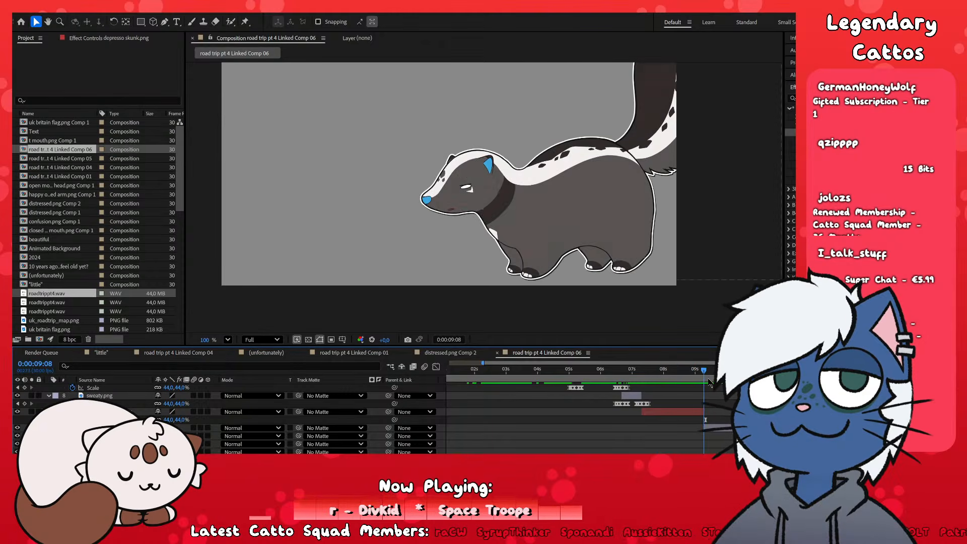
pyautogui.click(710, 429)
pyautogui.scroll(3, 709, 432)
pyautogui.hscroll(4, 630, 438)
pyautogui.scroll(-1, 564, 442)
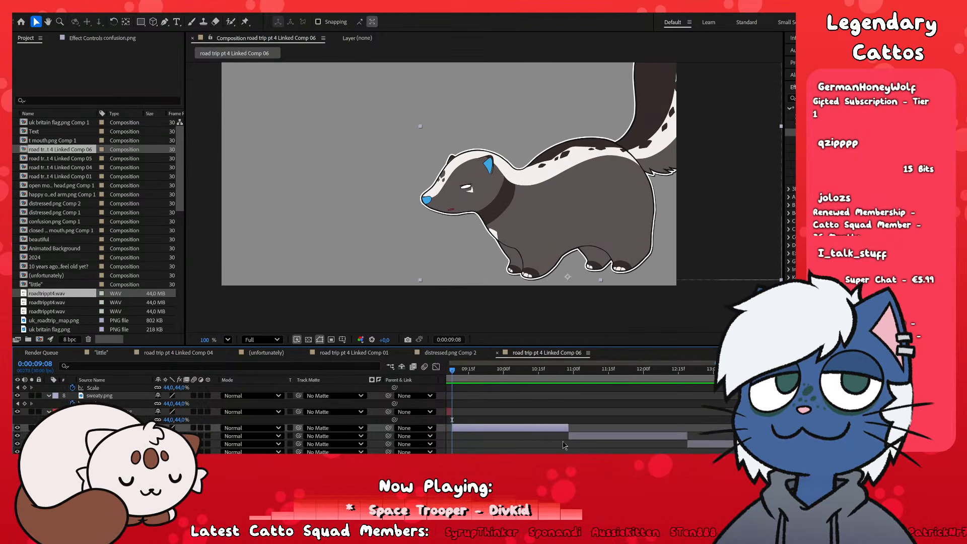
pyautogui.hscroll(-2, 549, 443)
pyautogui.scroll(3, 527, 438)
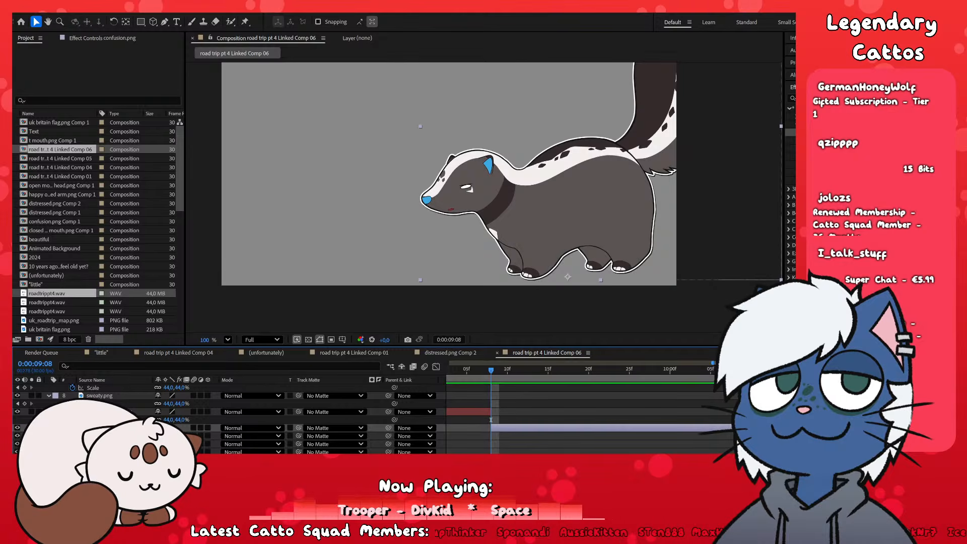
pyautogui.moveTo(816, 132); pyautogui.dragTo(558, 427)
pyautogui.click(568, 433)
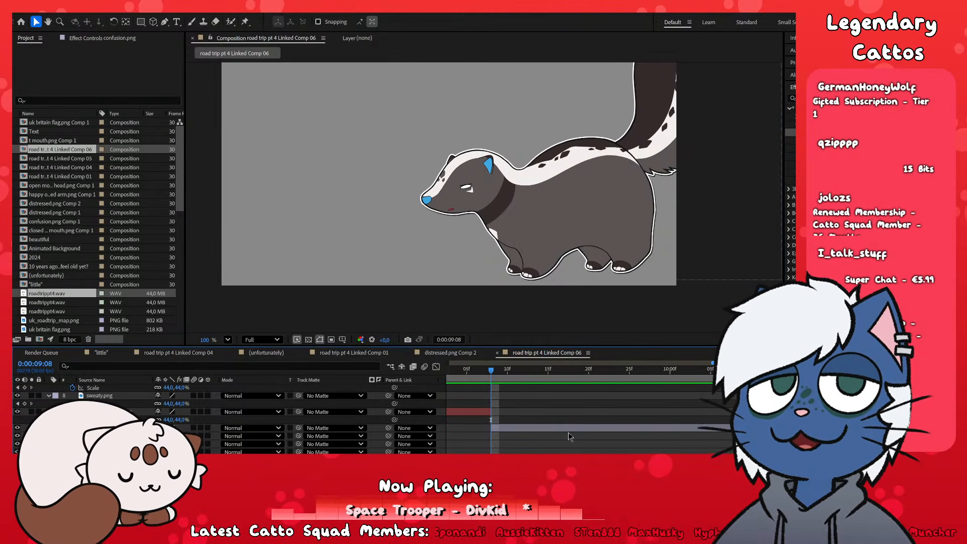
pyautogui.click(568, 432)
pyautogui.press('u')
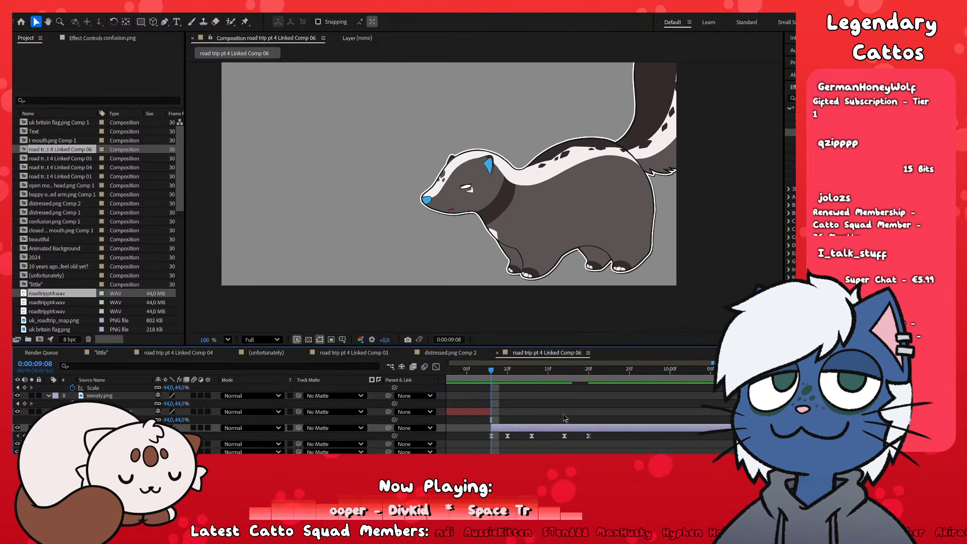
# - Undo the preset on confusion.png and try a different saved preset with wider keyframe spacing at 0:00:09:08
pyautogui.scroll(-4, 605, 419)
pyautogui.scroll(3, 726, 429)
pyautogui.scroll(-1, 639, 443)
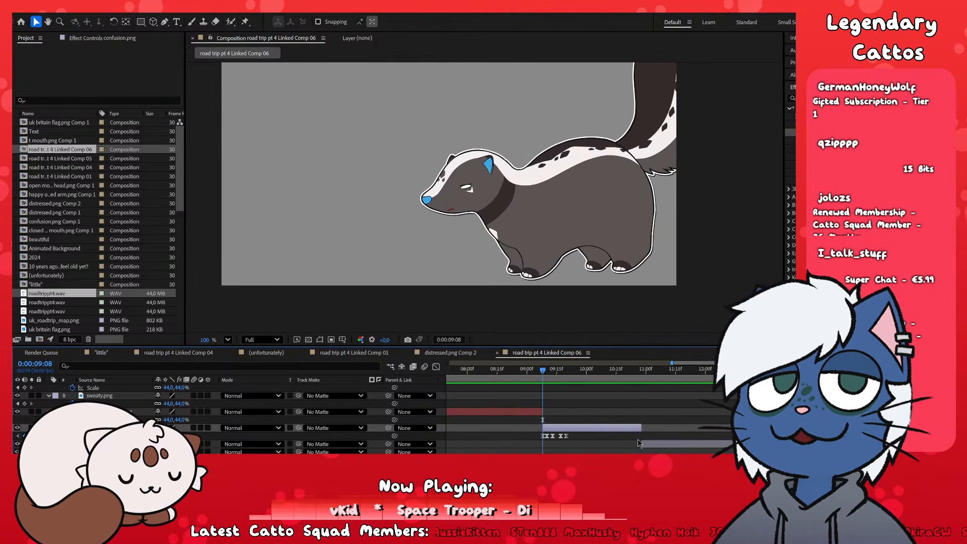
pyautogui.scroll(5, 592, 421)
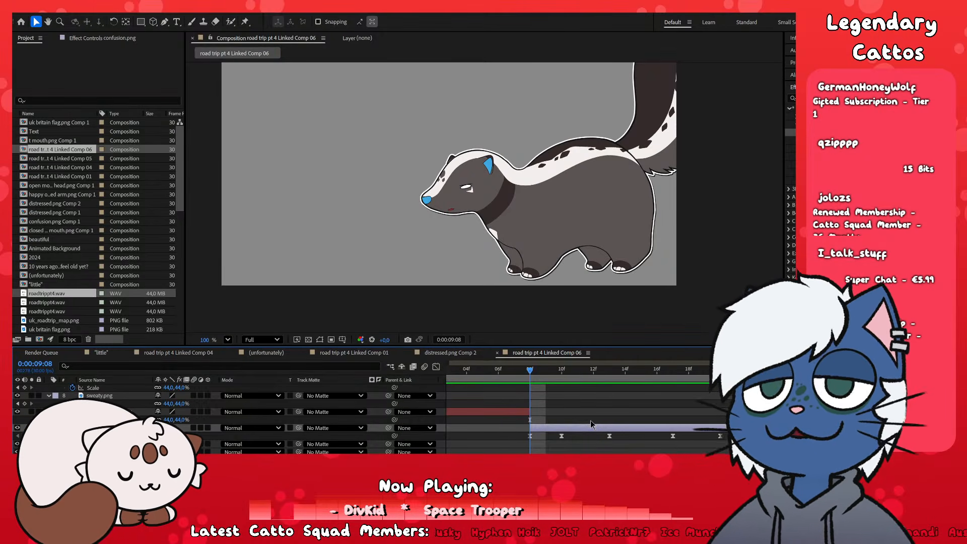
pyautogui.hotkey('ctrl', 'z')
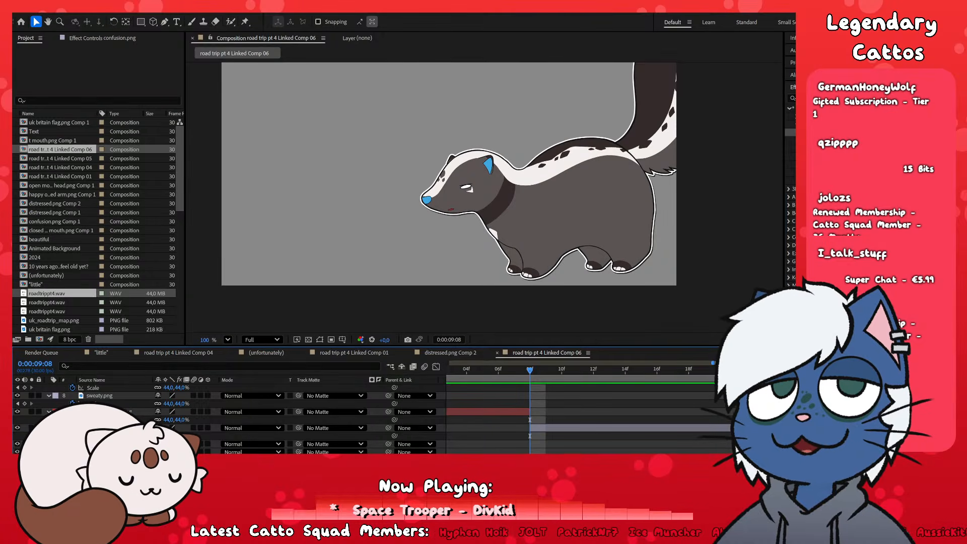
pyautogui.hotkey('ctrl', 'z')
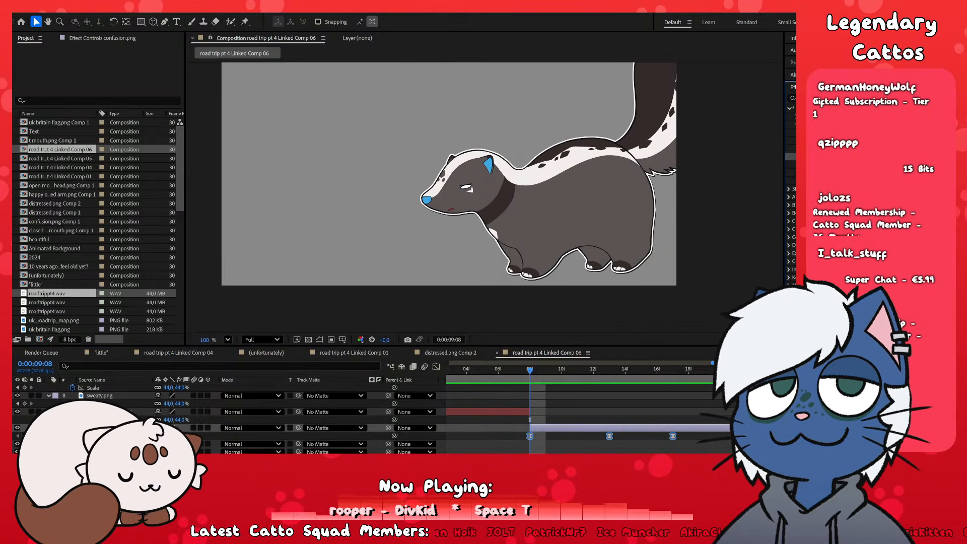
# - Preview confusion.png's new Scale animation by playing the composition from just before its start, around 0:00:09:03
pyautogui.click(583, 444)
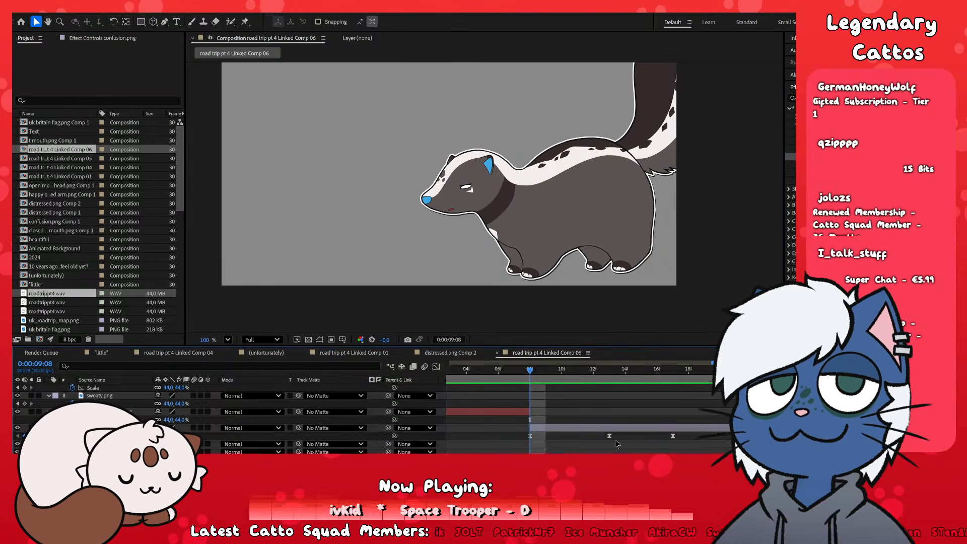
pyautogui.scroll(-2, 582, 445)
pyautogui.moveTo(625, 370); pyautogui.dragTo(555, 370)
pyautogui.press('space')
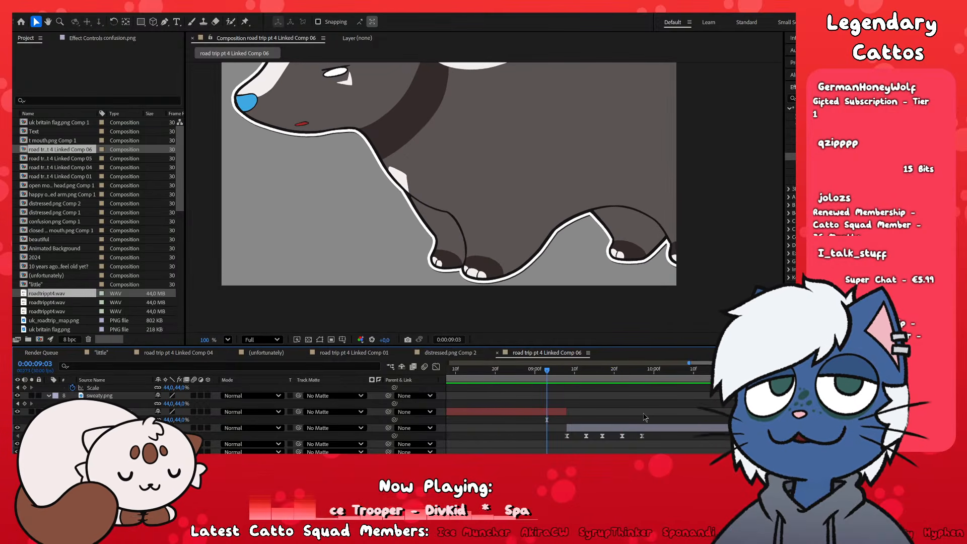
pyautogui.press('space')
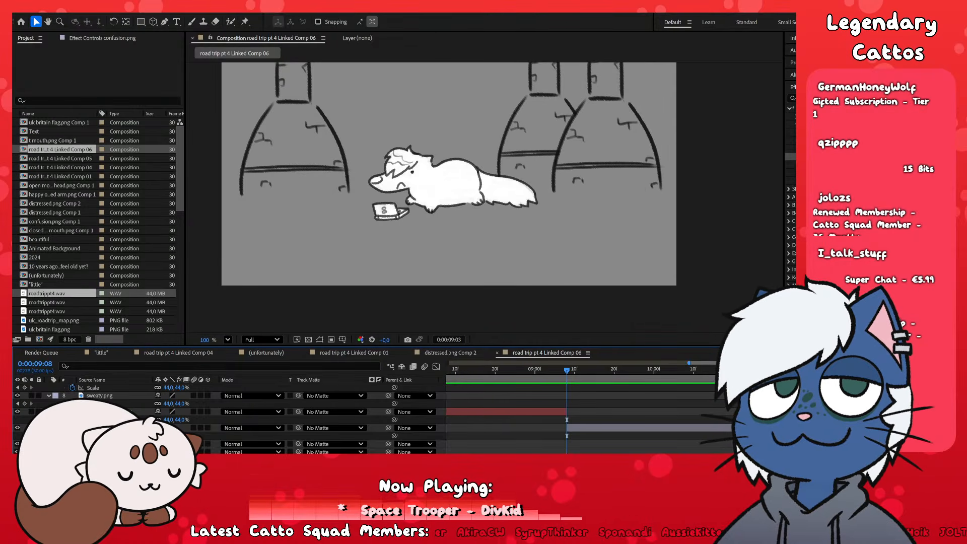
# - Replace confusion.png's preset animation with another saved preset that has closer keyframe spacing, starting at 0:00:09:08
pyautogui.click(635, 430)
pyautogui.click(623, 391)
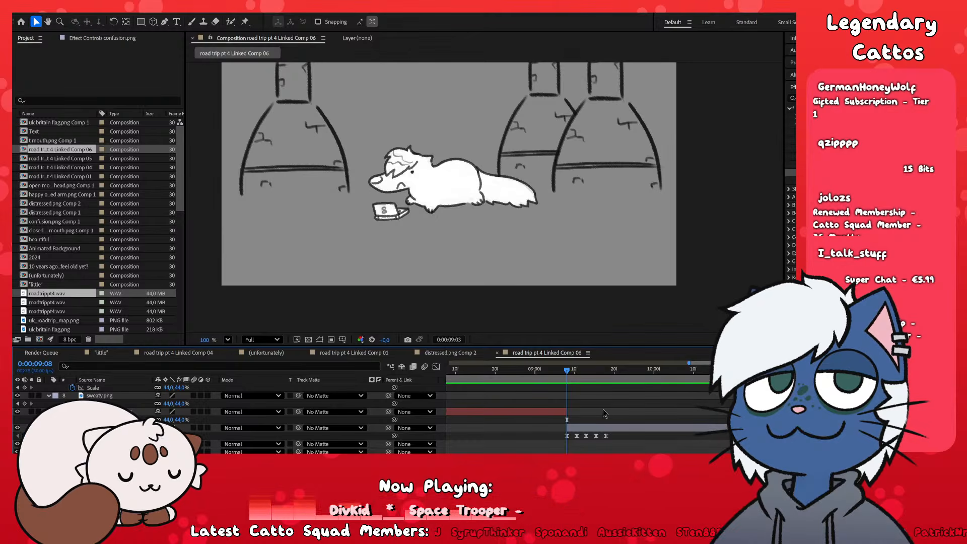
# - Preview confusion.png's Scale animation by playing the composition from 0:00:09:04
pyautogui.scroll(-1, 441, 294)
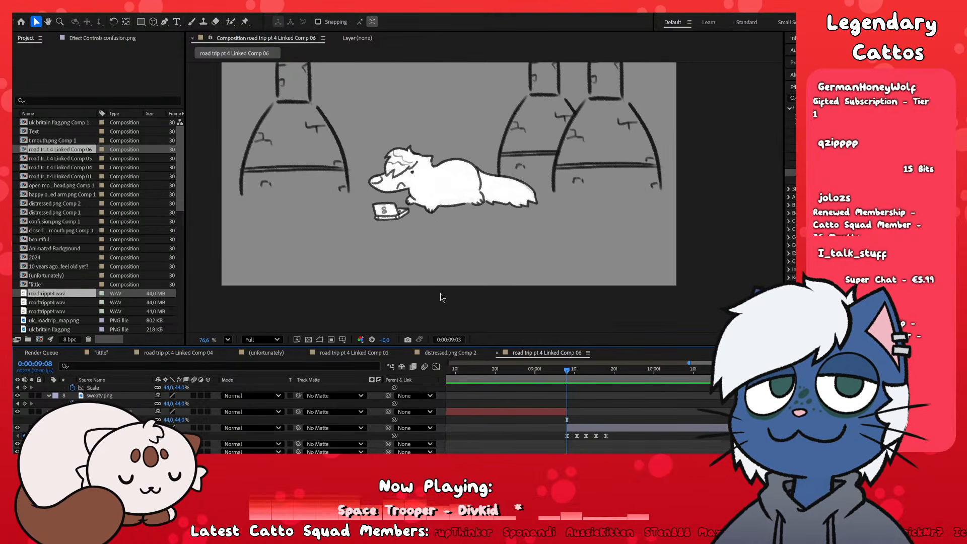
pyautogui.scroll(1, 479, 297)
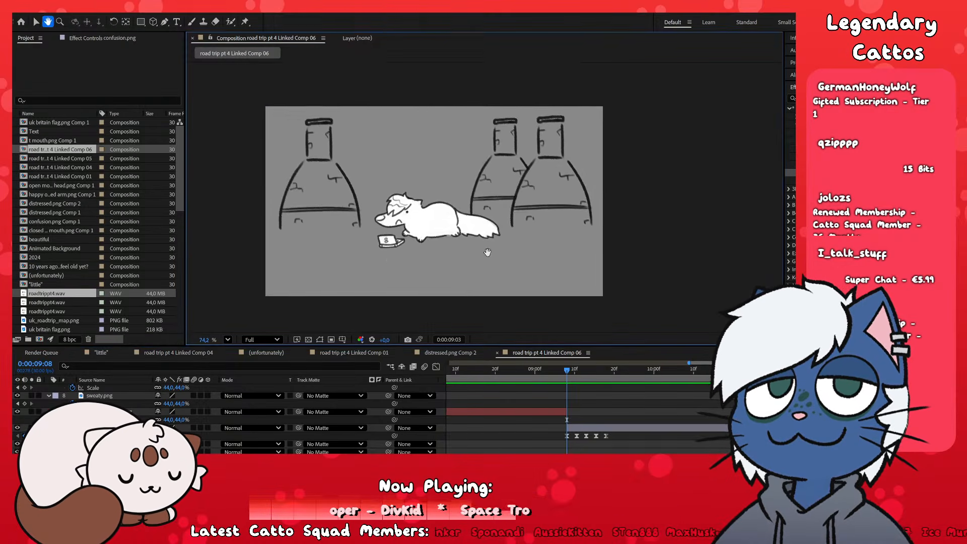
pyautogui.moveTo(567, 371); pyautogui.dragTo(550, 418)
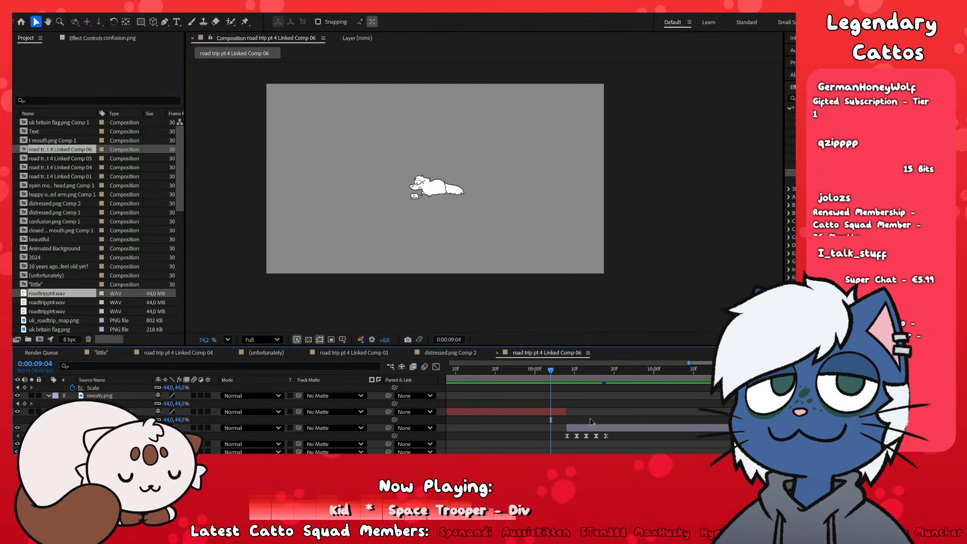
pyautogui.press('space')
# - Undo the preset animation on confusion.png and review its section of the timeline from 0:00:09:08 to 0:00:10:05
pyautogui.hotkey('ctrl', 'z')
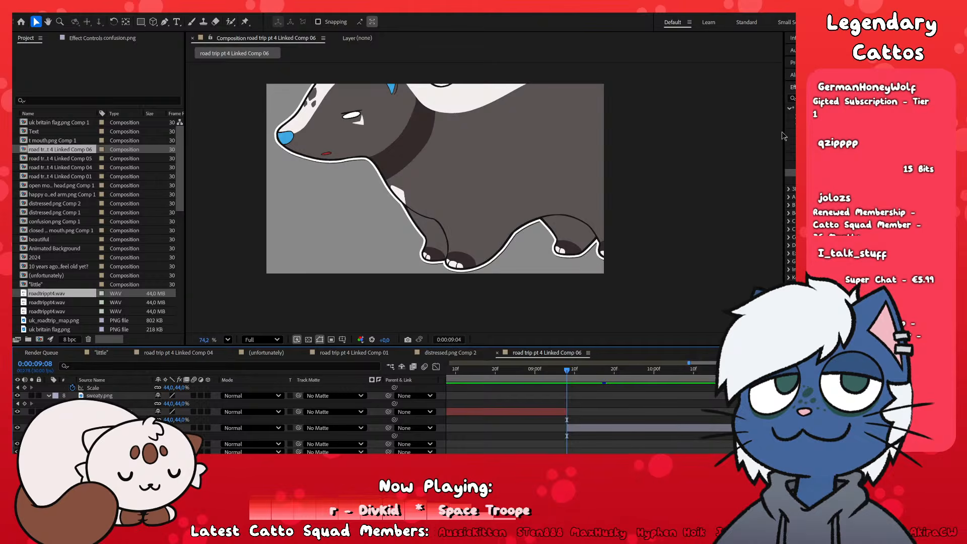
pyautogui.click(634, 428)
pyautogui.press('k')
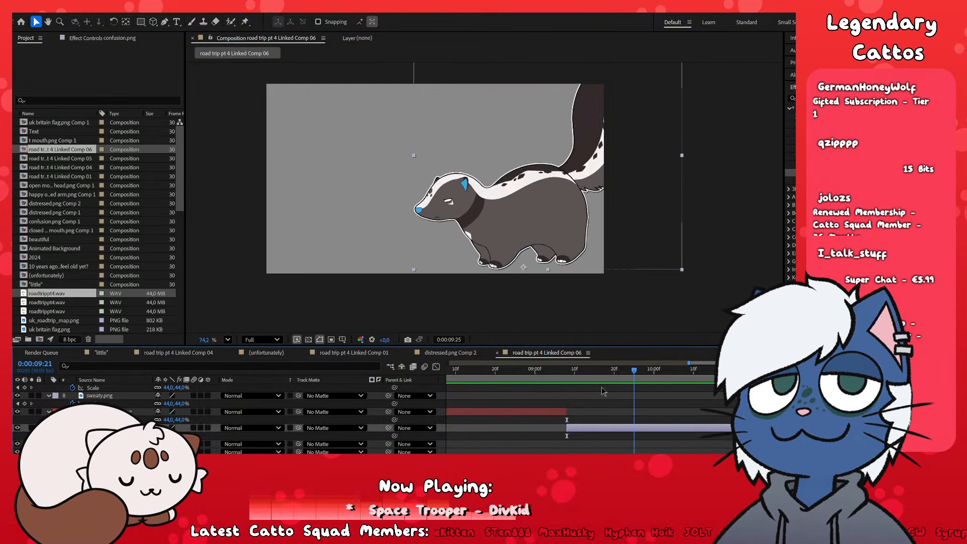
pyautogui.press('space')
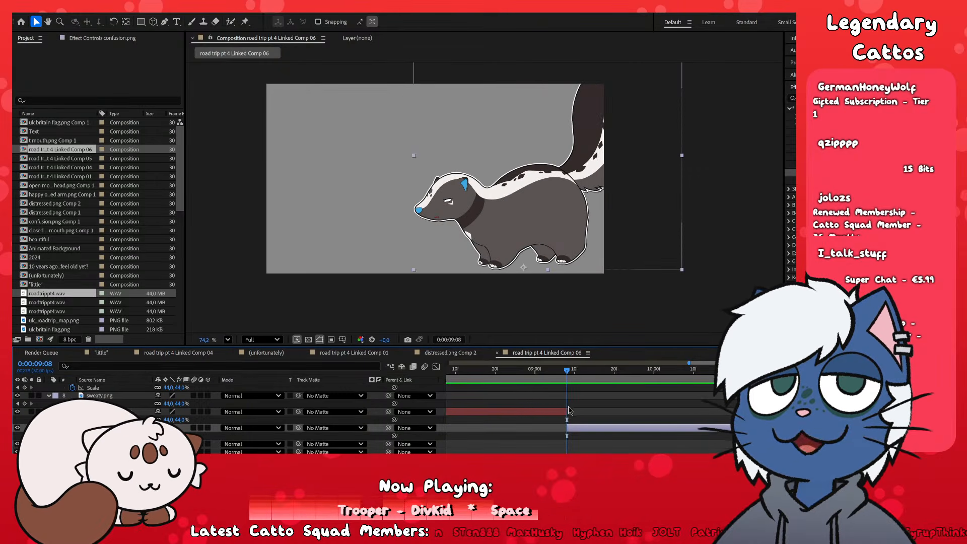
pyautogui.moveTo(564, 370); pyautogui.dragTo(676, 442)
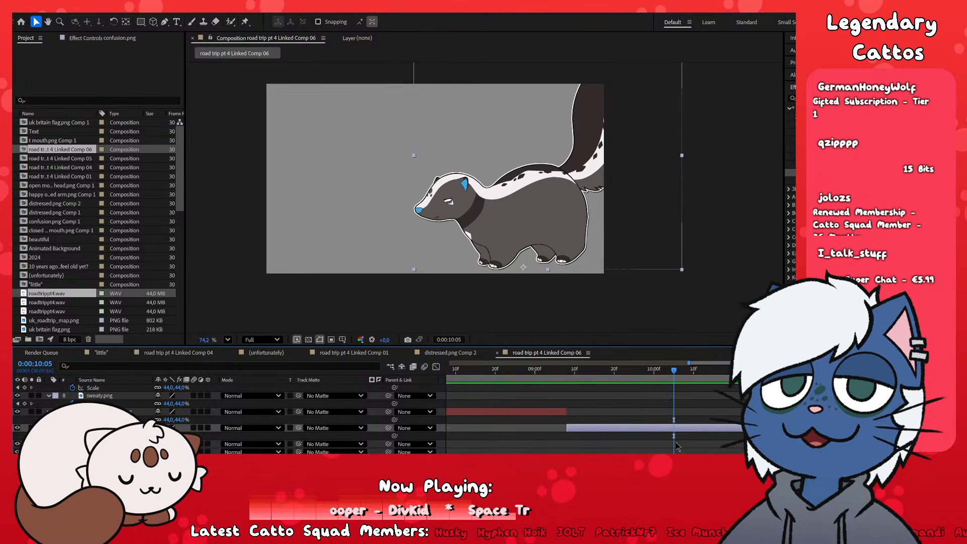
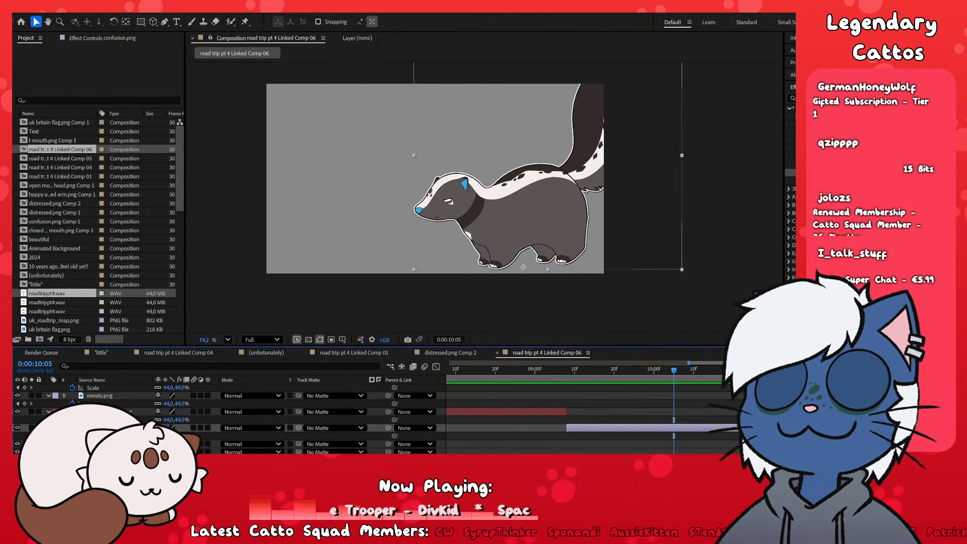
# - Examine the cuts and keyframe spacing around sweaty.png and confusion.png, with the current time set to 0:00:09:08
pyautogui.moveTo(566, 382)
pyautogui.mouseDown()
pyautogui.moveTo(554, 385)
pyautogui.moveTo(571, 388)
pyautogui.mouseUp()
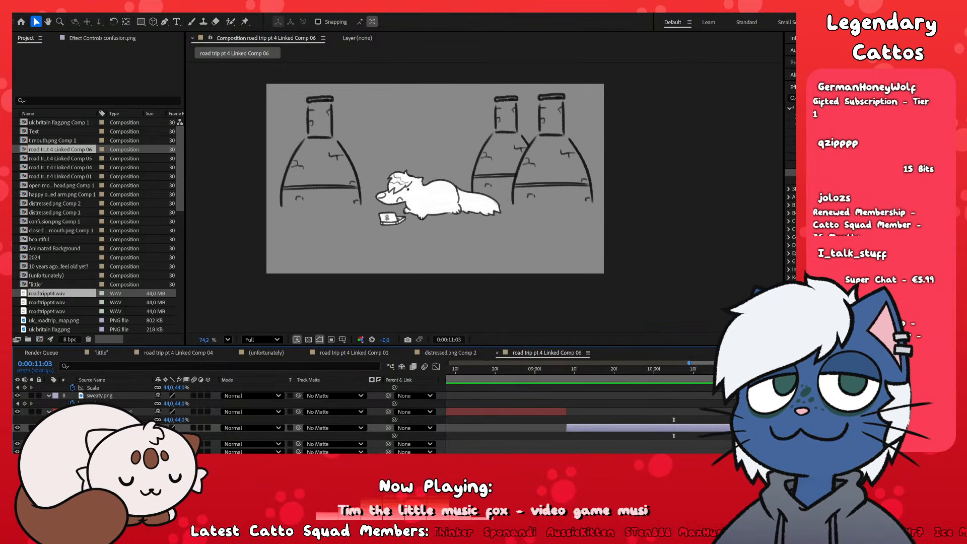
pyautogui.moveTo(784, 403); pyautogui.dragTo(879, 435)
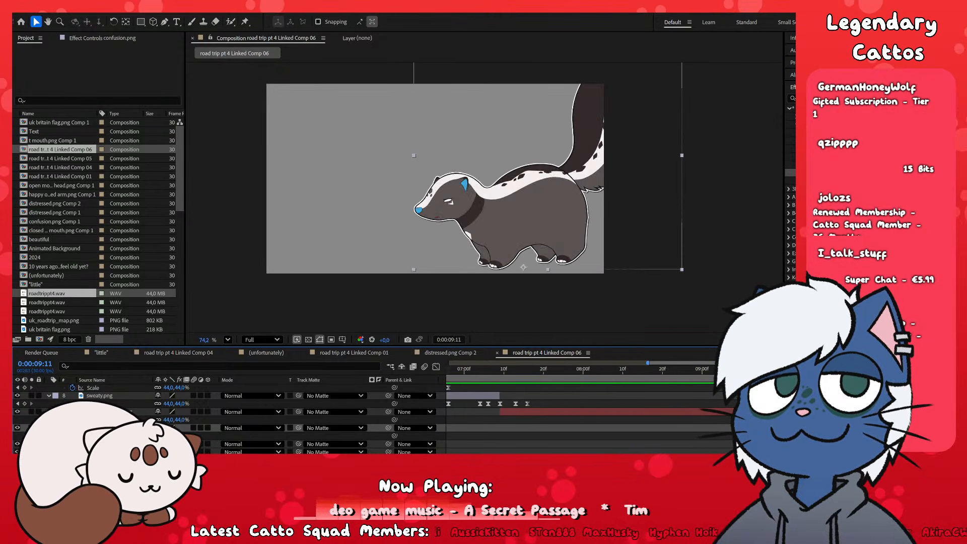
pyautogui.moveTo(745, 436)
pyautogui.mouseDown()
pyautogui.moveTo(927, 435)
pyautogui.moveTo(735, 433)
pyautogui.mouseUp()
pyautogui.moveTo(739, 370); pyautogui.dragTo(745, 436)
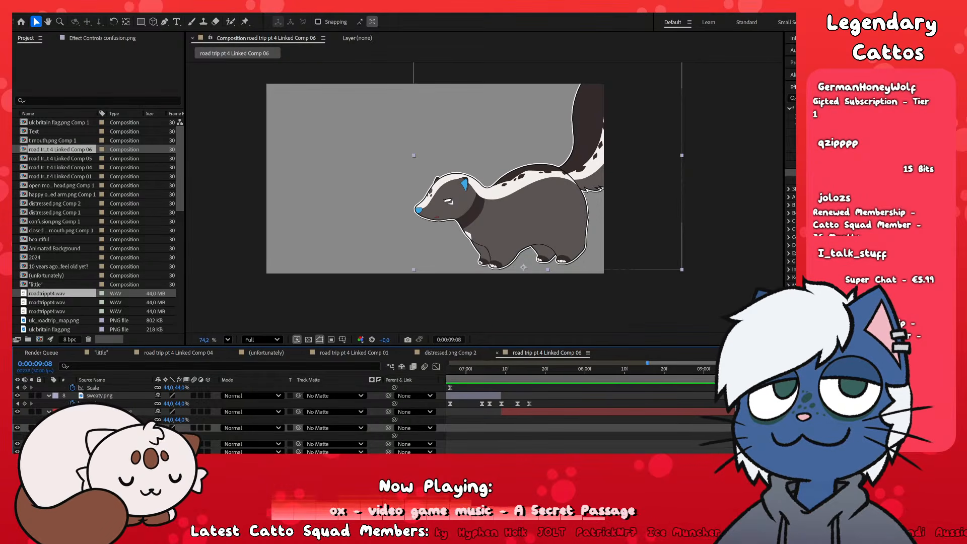
pyautogui.scroll(-5, 726, 408)
pyautogui.scroll(5, 725, 408)
pyautogui.scroll(-3, 725, 408)
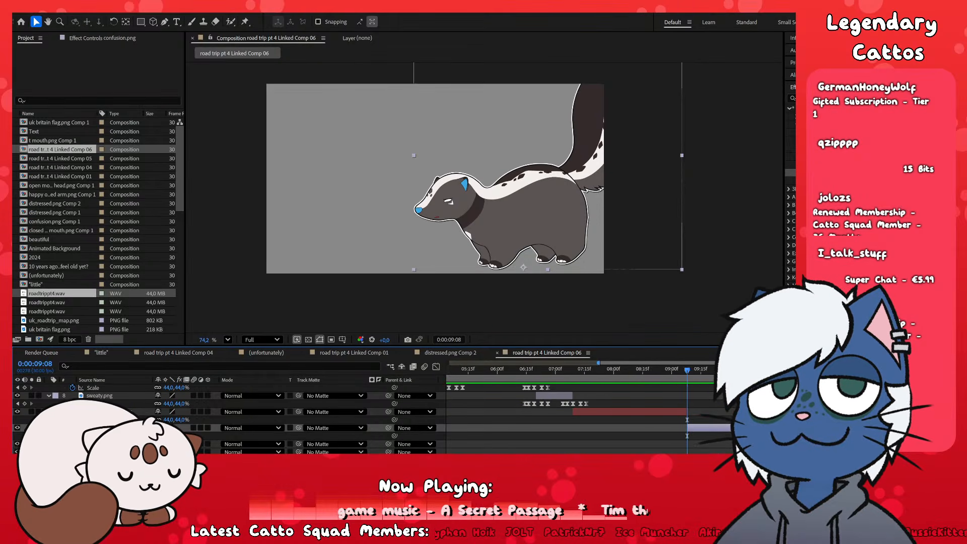
pyautogui.hscroll(2, 580, 413)
pyautogui.hscroll(-2, 580, 440)
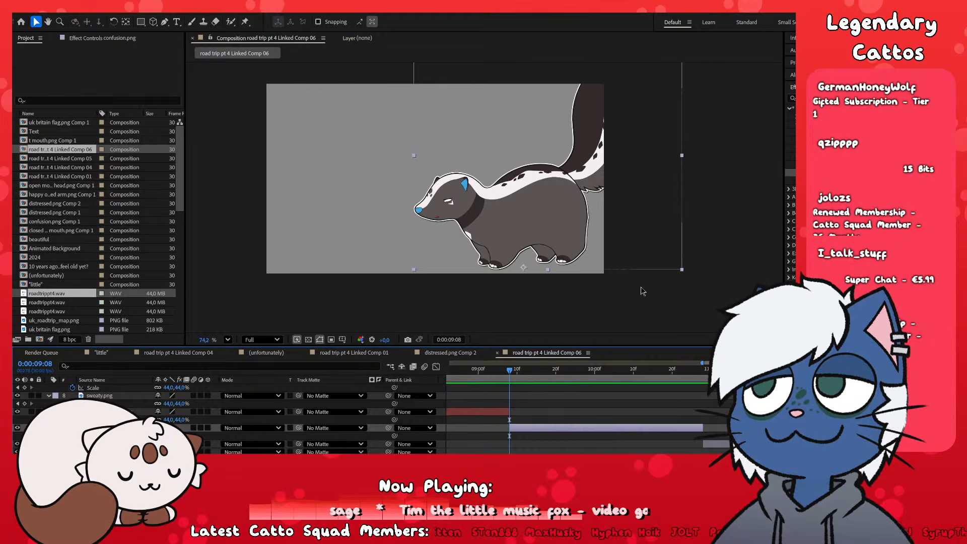
# - Return to the start of the composition and delete all Scale keyframes from true neutral.png
pyautogui.click(648, 419)
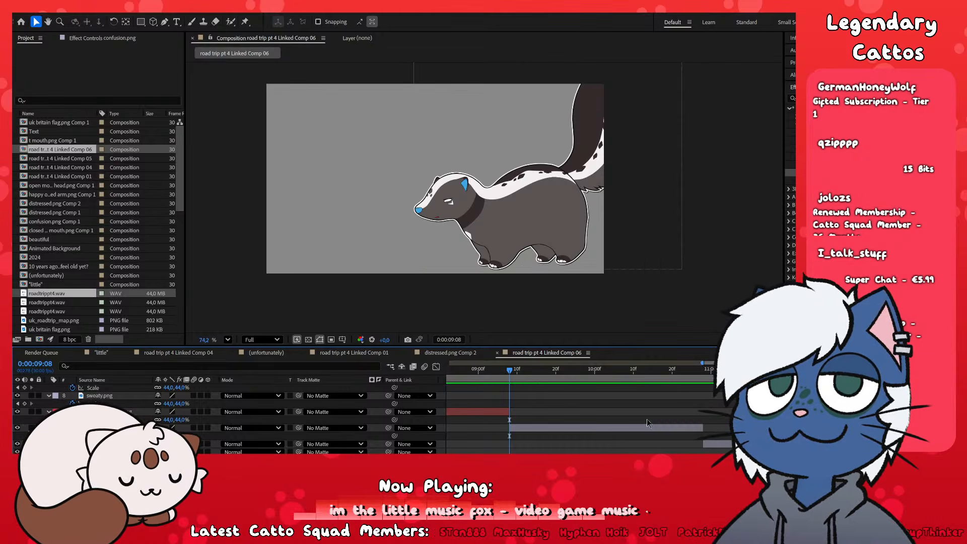
pyautogui.press('-')
pyautogui.press('-')
pyautogui.press('Home')
pyautogui.scroll(3, 328, 418)
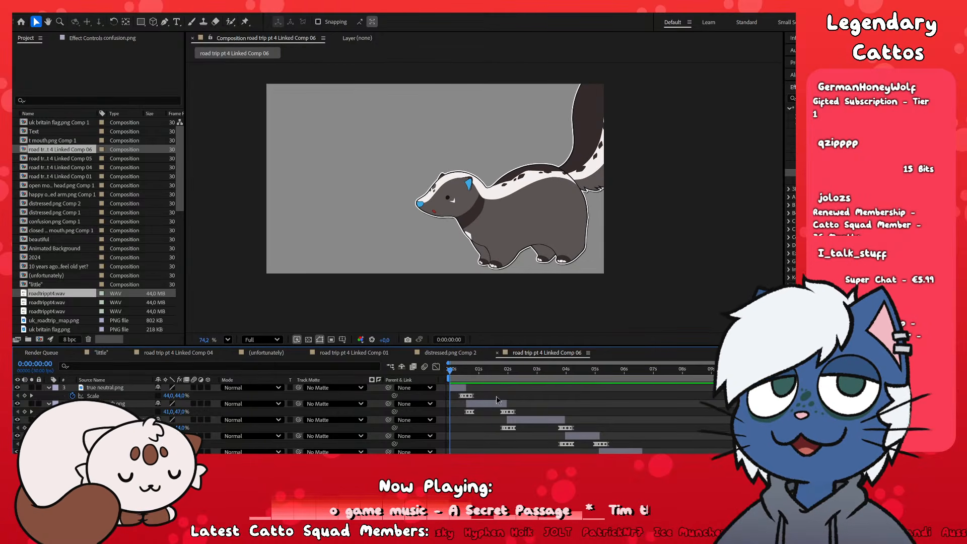
pyautogui.moveTo(485, 393); pyautogui.dragTo(459, 400)
pyautogui.press('Delete')
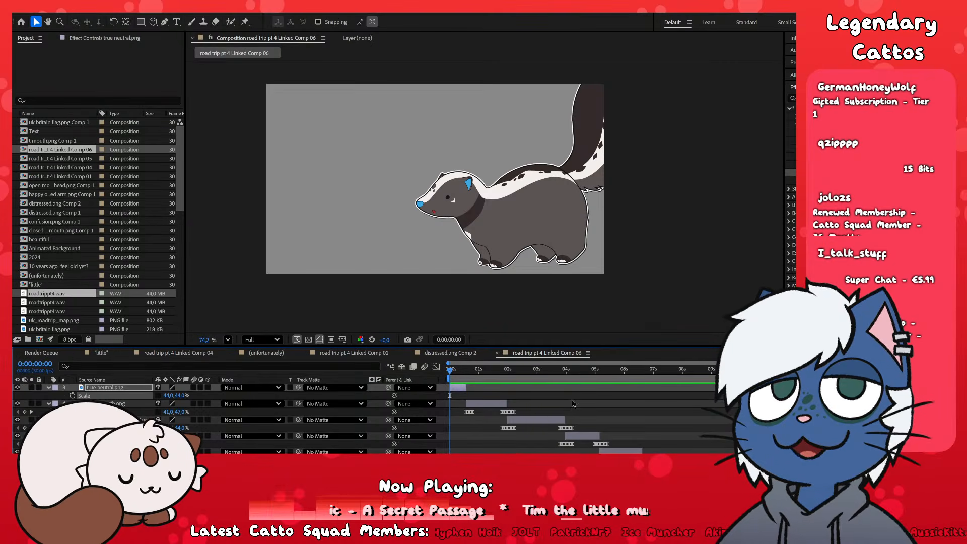
# - Delete the Scale keyframes from the pose layers below true neutral.png, down through sweaty.png
pyautogui.moveTo(529, 408); pyautogui.dragTo(460, 417)
pyautogui.press('Delete')
pyautogui.moveTo(583, 424); pyautogui.dragTo(494, 432)
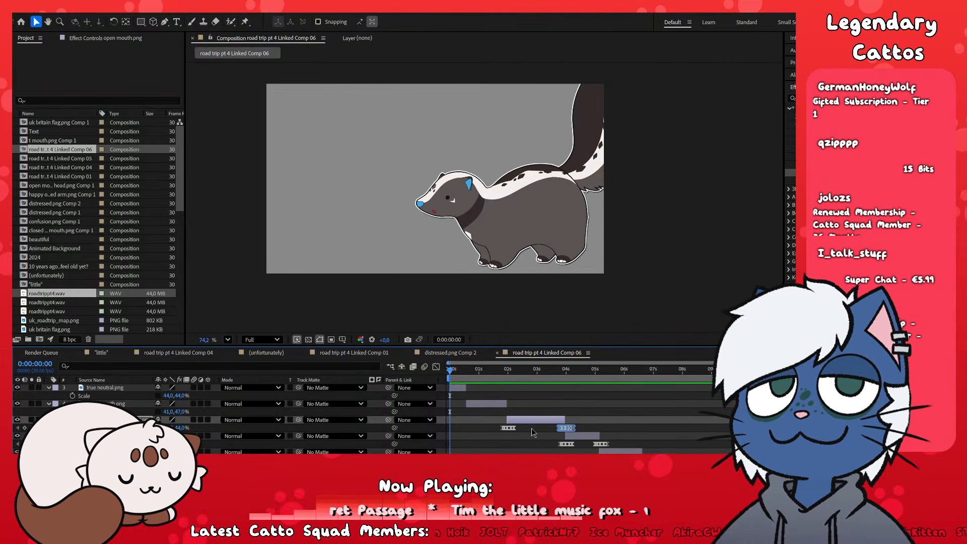
pyautogui.press('Delete')
pyautogui.moveTo(618, 440); pyautogui.dragTo(543, 449)
pyautogui.press('Delete')
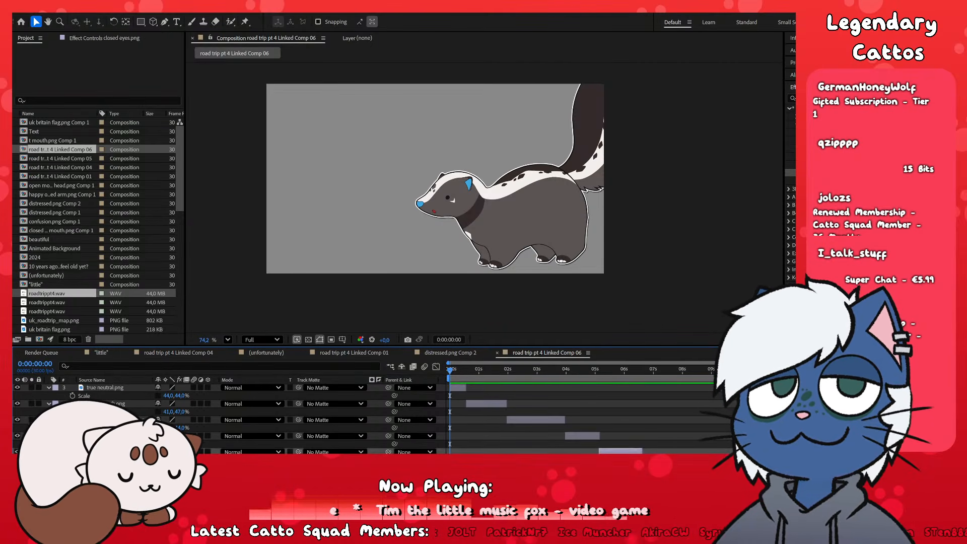
pyautogui.scroll(-3, 657, 430)
pyautogui.scroll(3, 693, 430)
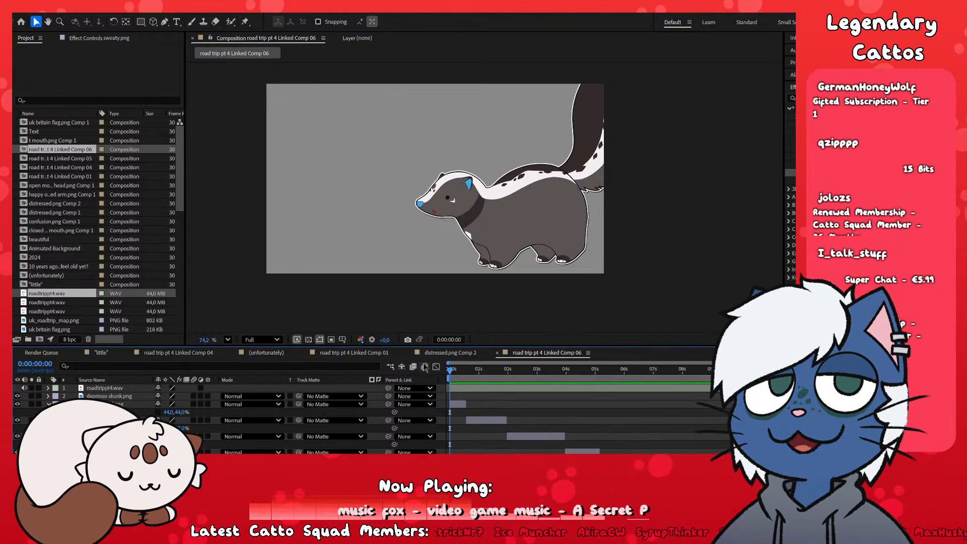
# - Examine the pose-change keyframes of closed eyes happy mouth.png around 0:00:01:18 in road trip pt 4 Linked Comp 01, then return to Linked Comp 06
pyautogui.click(354, 352)
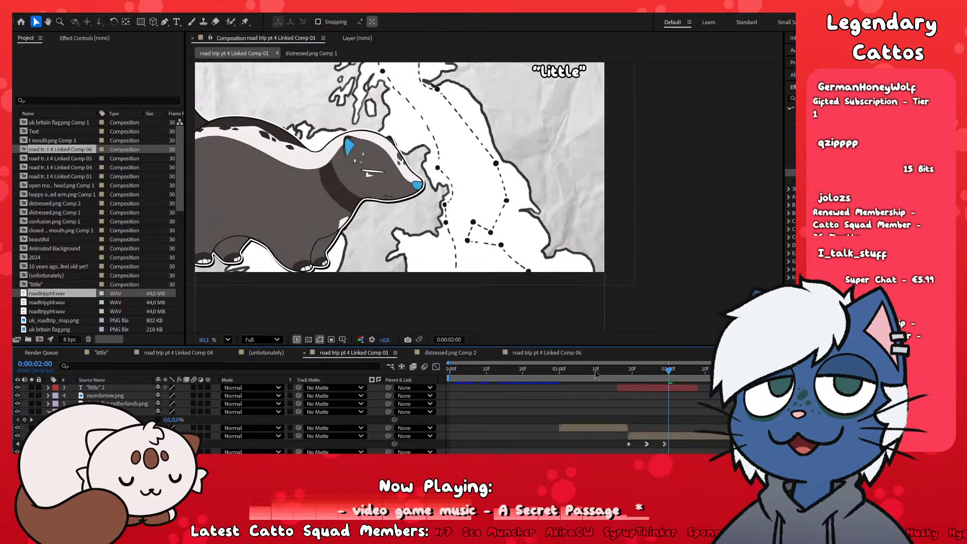
pyautogui.press('space')
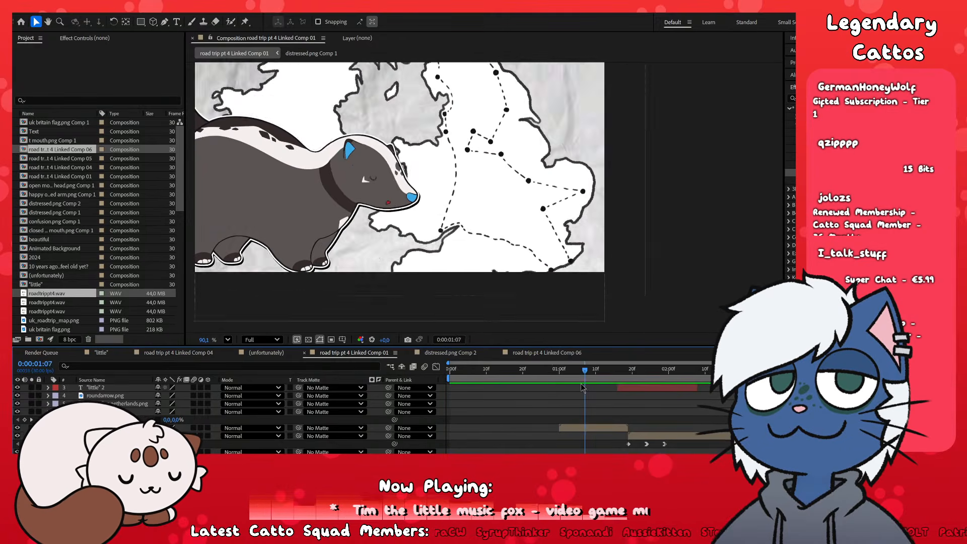
pyautogui.moveTo(638, 397); pyautogui.dragTo(625, 419)
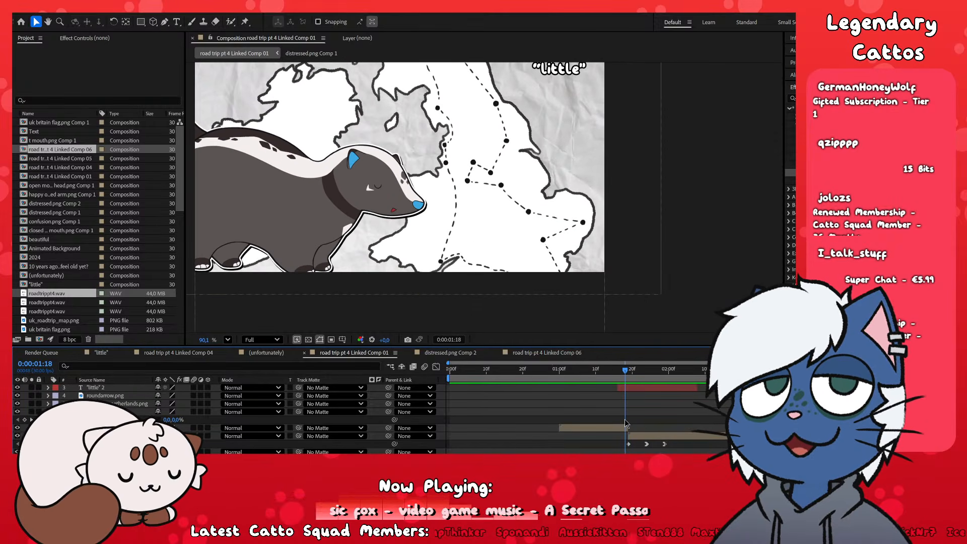
pyautogui.click(625, 426)
pyautogui.press('u')
pyautogui.scroll(2, 655, 431)
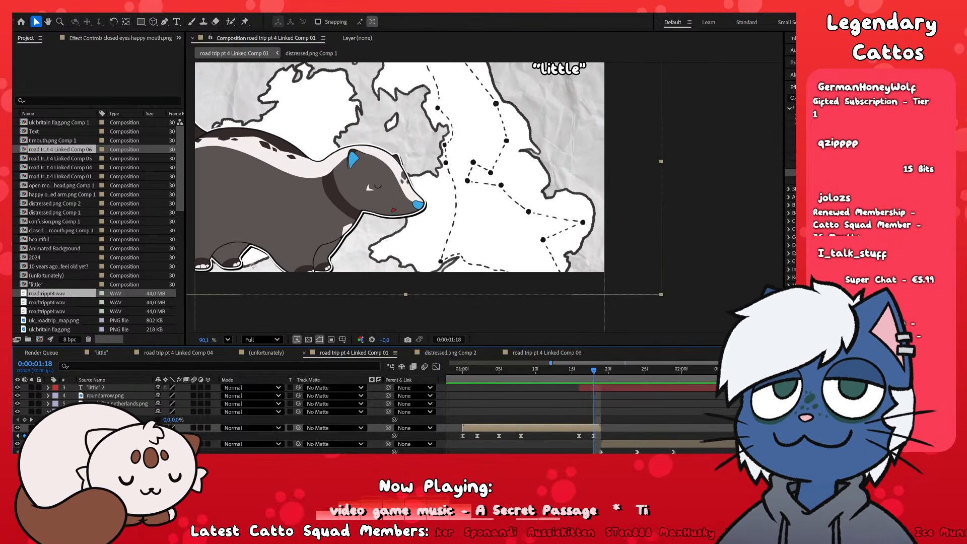
pyautogui.moveTo(515, 372); pyautogui.dragTo(684, 420)
pyautogui.click(463, 353)
pyautogui.click(546, 353)
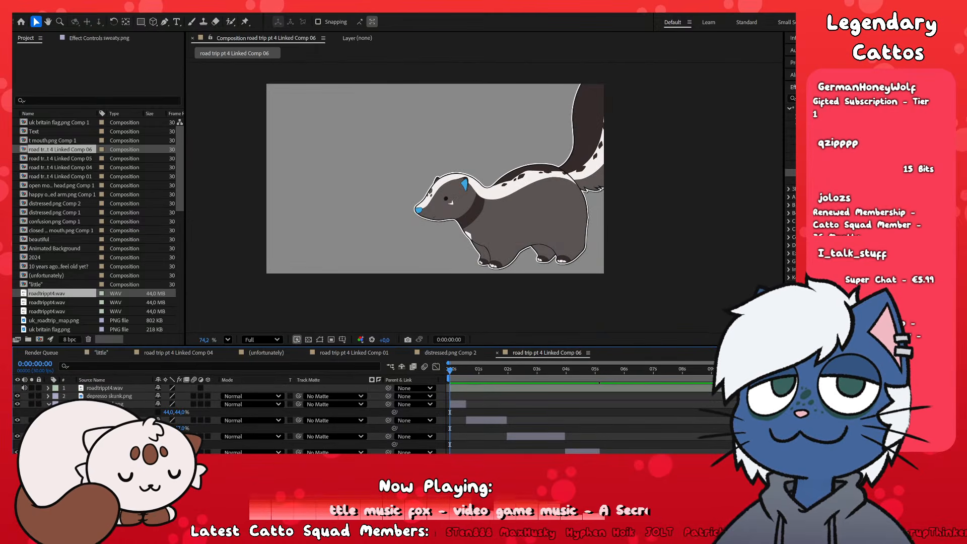
# - Set the Scale of the open mouth.png layer that follows true neutral.png to 44,0,44,0% at 0:00:00:28
pyautogui.click(459, 404)
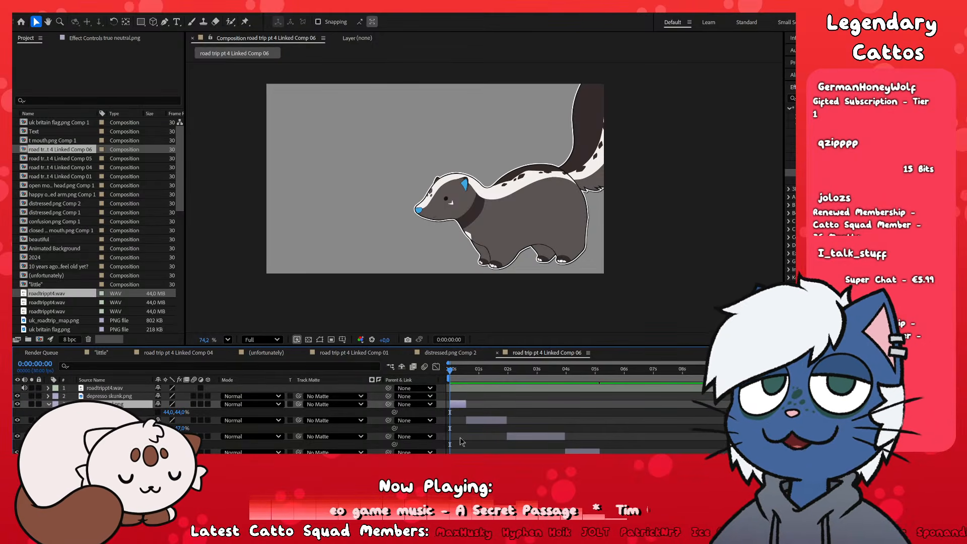
pyautogui.scroll(5, 480, 412)
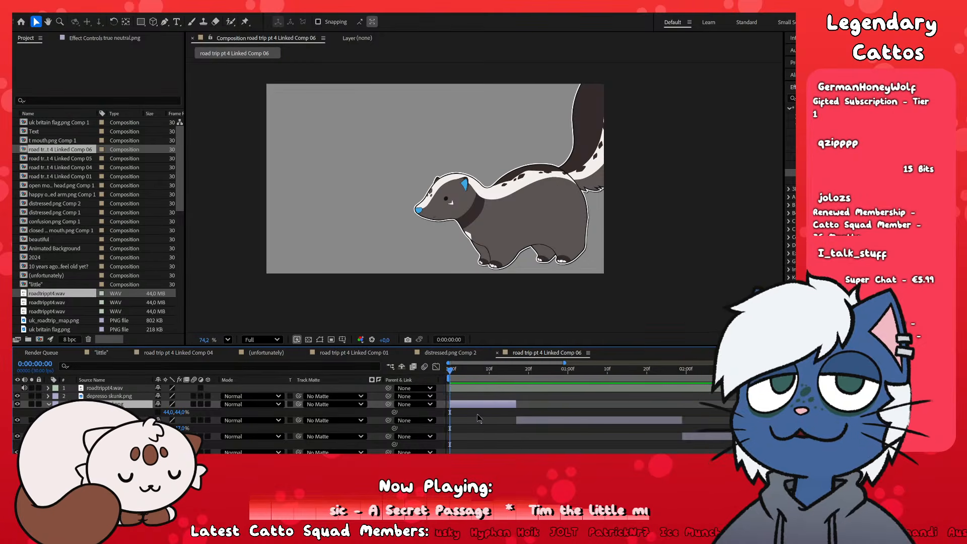
pyautogui.scroll(1, 494, 419)
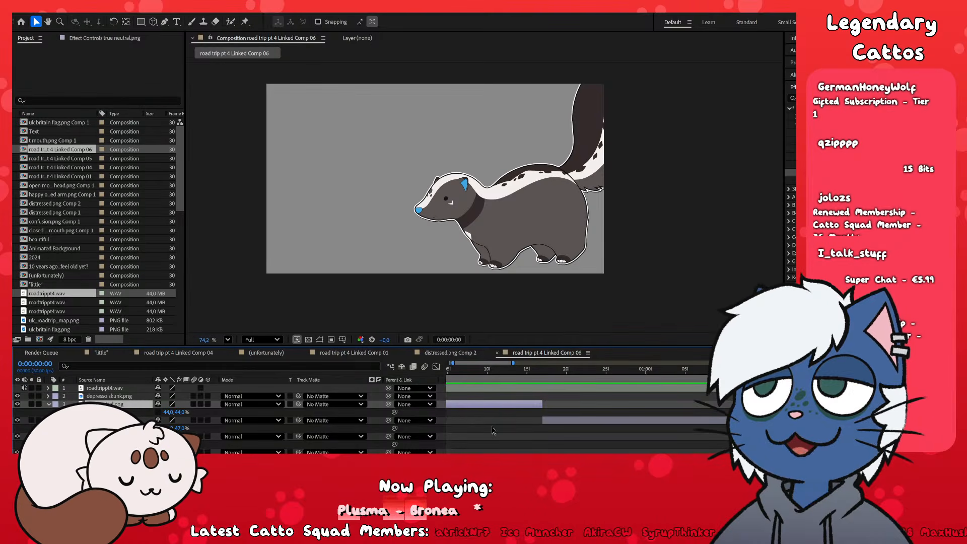
pyautogui.moveTo(526, 369); pyautogui.dragTo(671, 433)
pyautogui.click(671, 432)
pyautogui.click(636, 421)
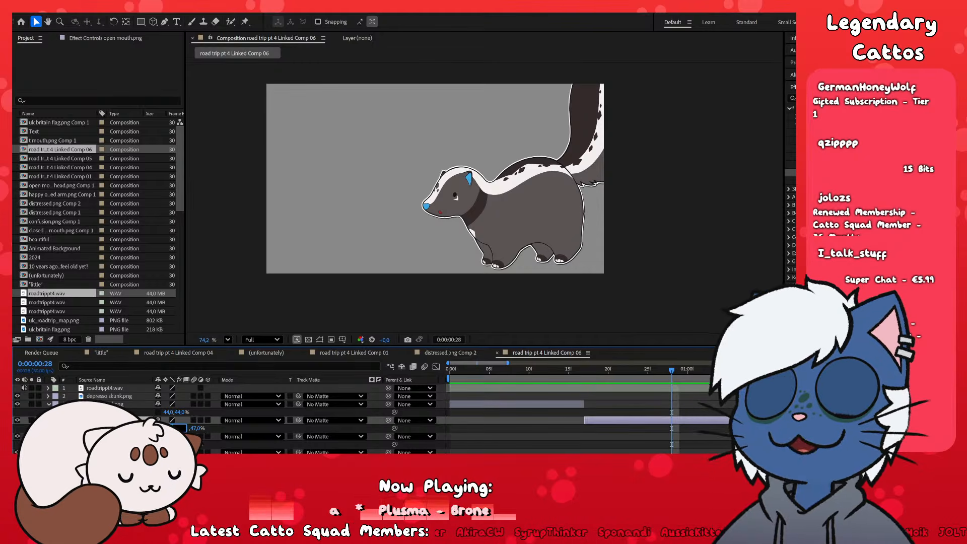
pyautogui.click(170, 428)
pyautogui.click(193, 429)
pyautogui.write('44')
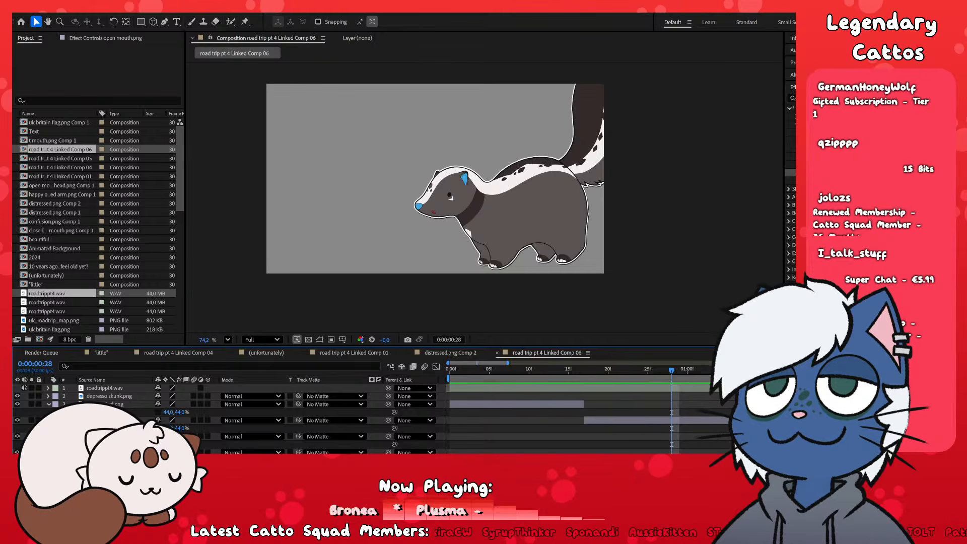
pyautogui.press('Return')
# - Select true neutral.png and replay the pose change around 0:00:01:24 in road trip pt 4 Linked Comp 01 to check its timing
pyautogui.moveTo(666, 372); pyautogui.dragTo(524, 401)
pyautogui.click(528, 405)
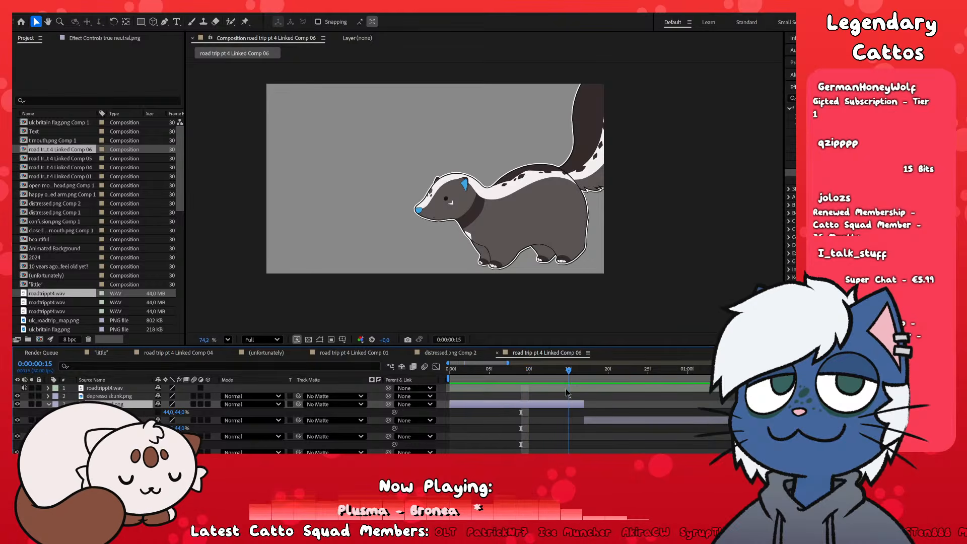
pyautogui.click(352, 354)
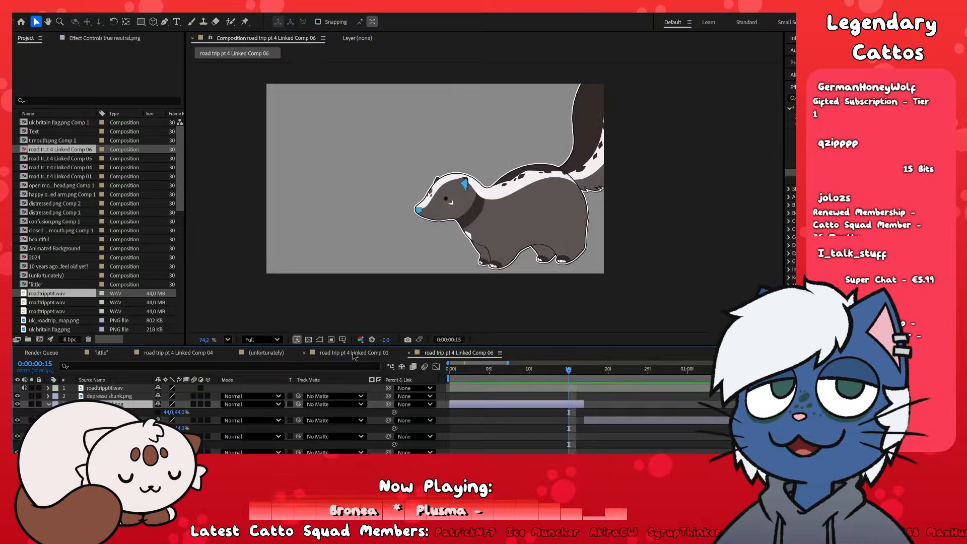
pyautogui.press('space')
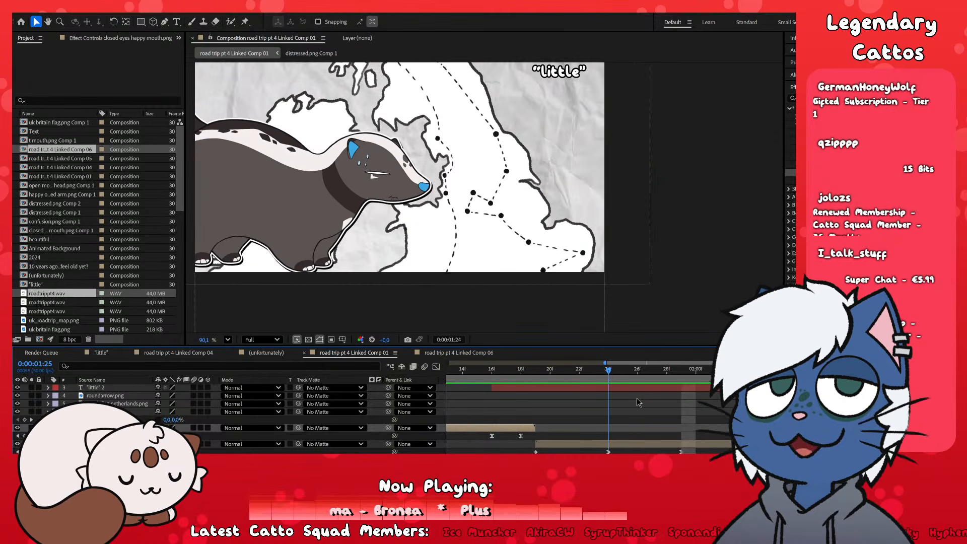
# - Return to road trip pt 4 Linked Comp 06 and apply the squash-and-stretch Scale keyframes to true neutral.png starting at 0:00:00:12
pyautogui.click(459, 353)
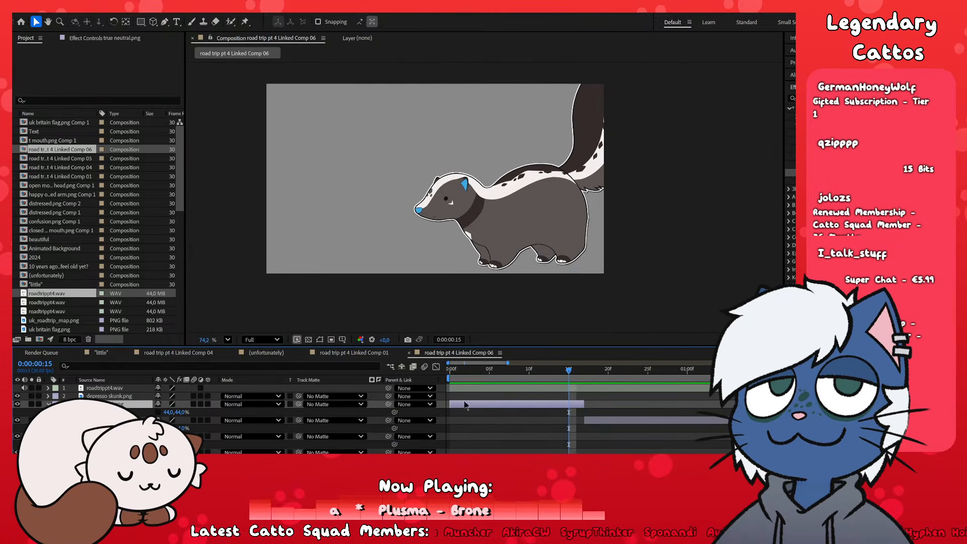
pyautogui.click(545, 371)
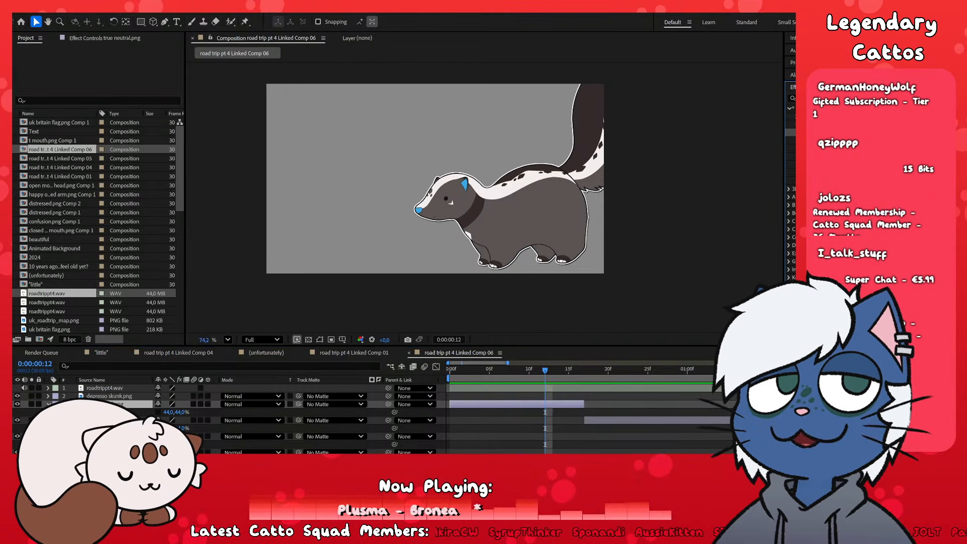
pyautogui.hotkey('ctrl', 'v')
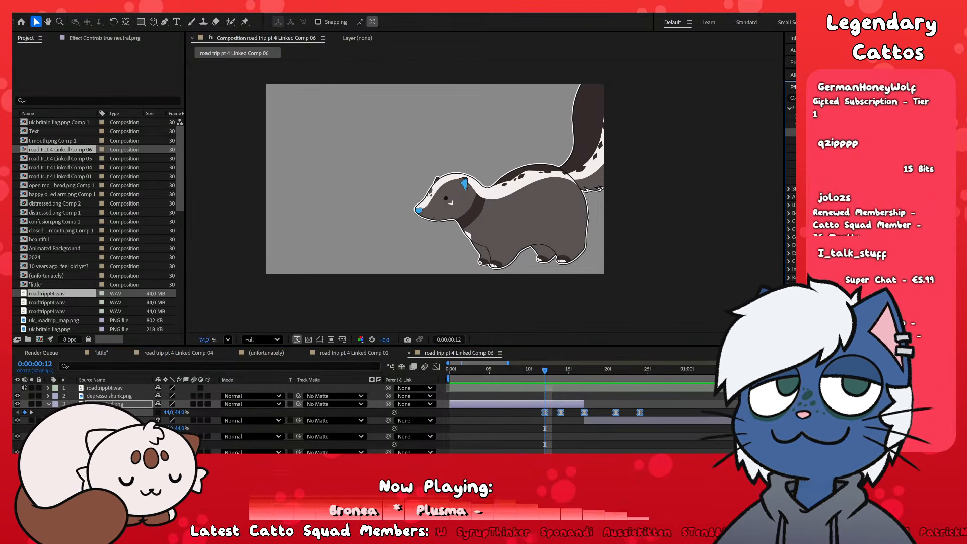
# - Apply the squash-and-stretch Scale keyframes to true neutral.png at 0:00:01:20, 0:00:00:29 and 0:00:00:03
pyautogui.scroll(-1, 689, 426)
pyautogui.scroll(1, 689, 426)
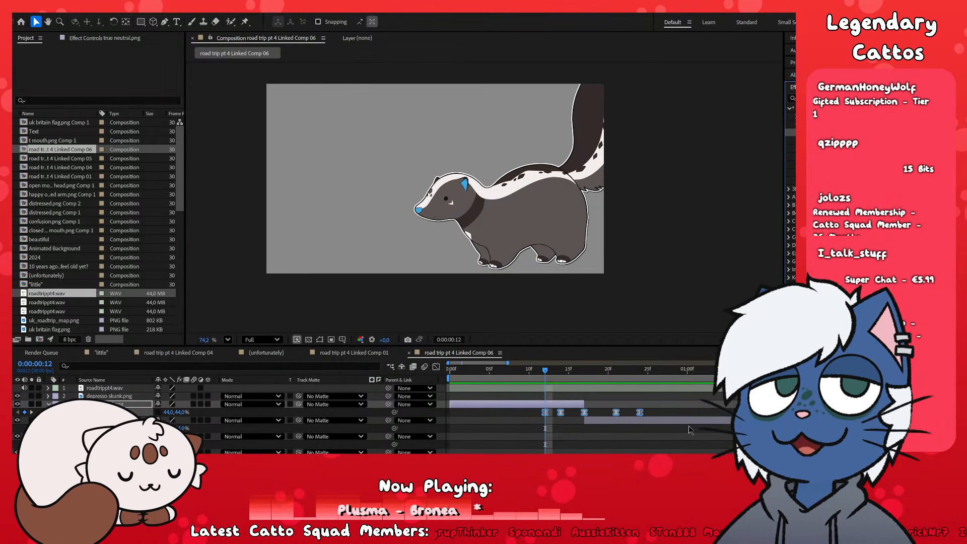
pyautogui.scroll(-5, 624, 431)
pyautogui.scroll(4, 483, 434)
pyautogui.click(604, 370)
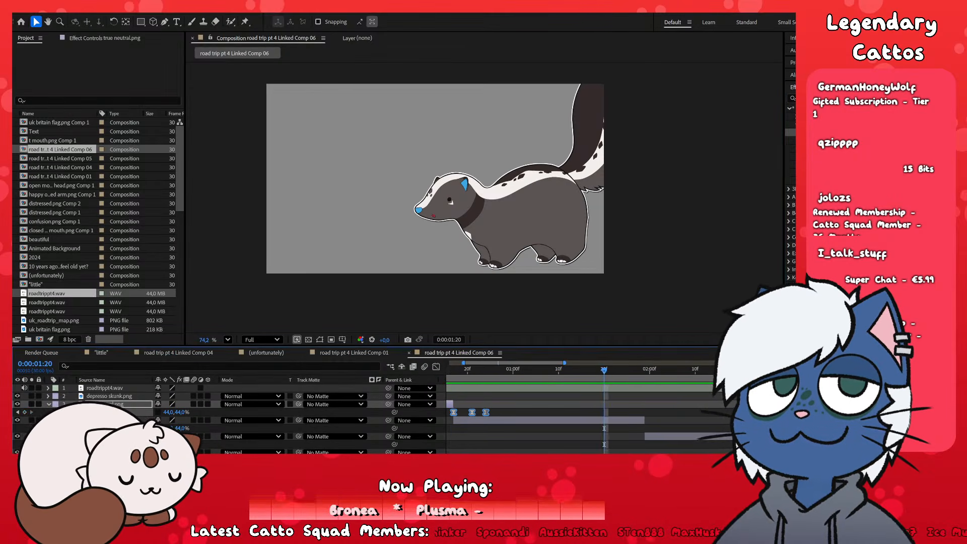
pyautogui.click(560, 409)
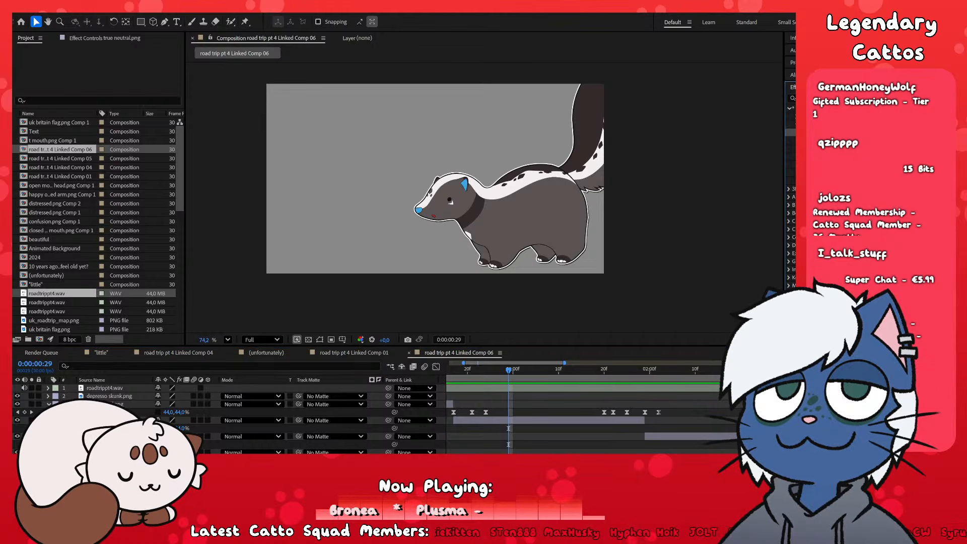
pyautogui.click(450, 403)
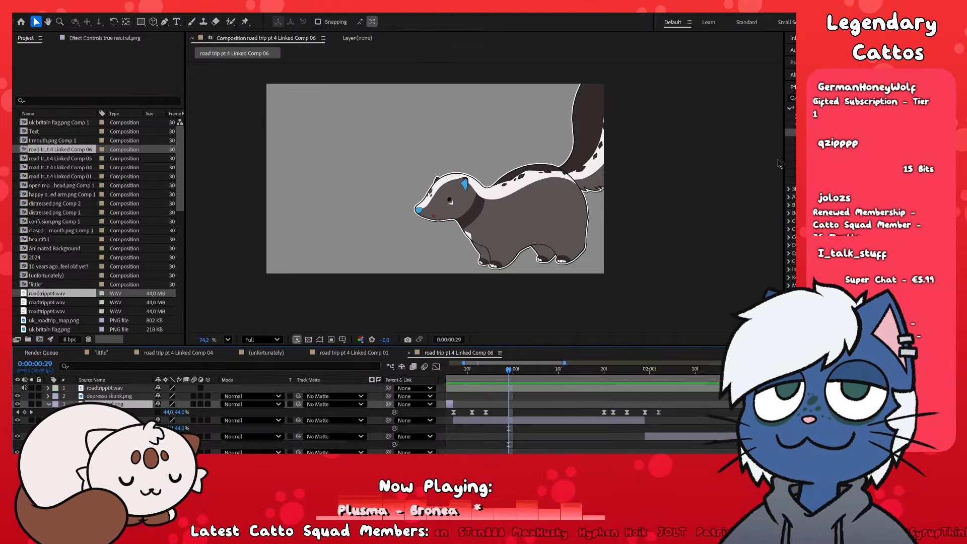
pyautogui.hotkey('ctrl', 'v')
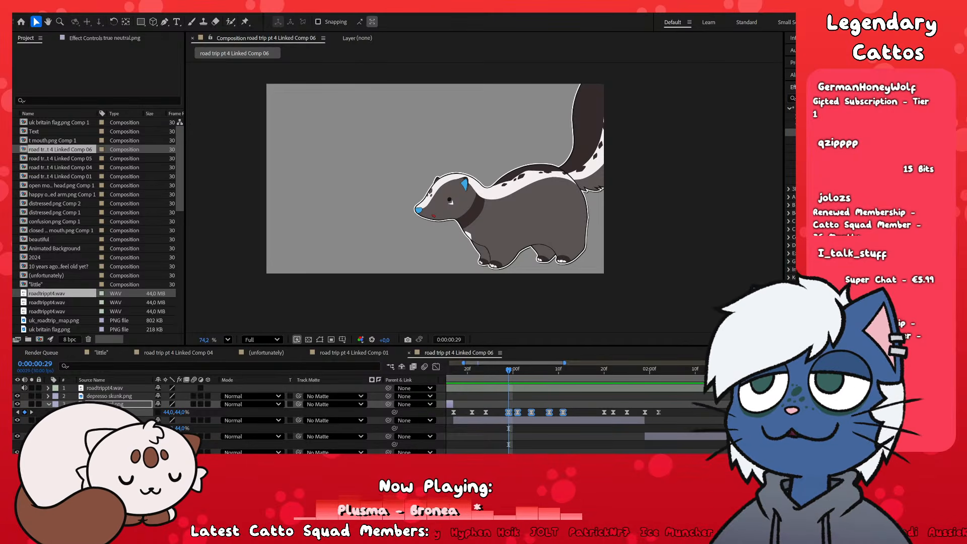
pyautogui.moveTo(784, 161); pyautogui.dragTo(743, 161)
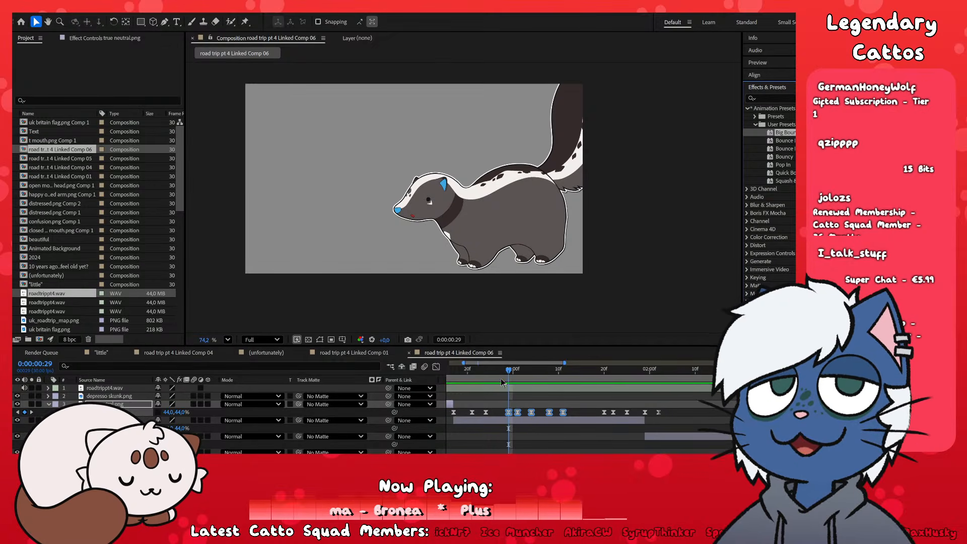
pyautogui.moveTo(507, 374); pyautogui.dragTo(463, 379)
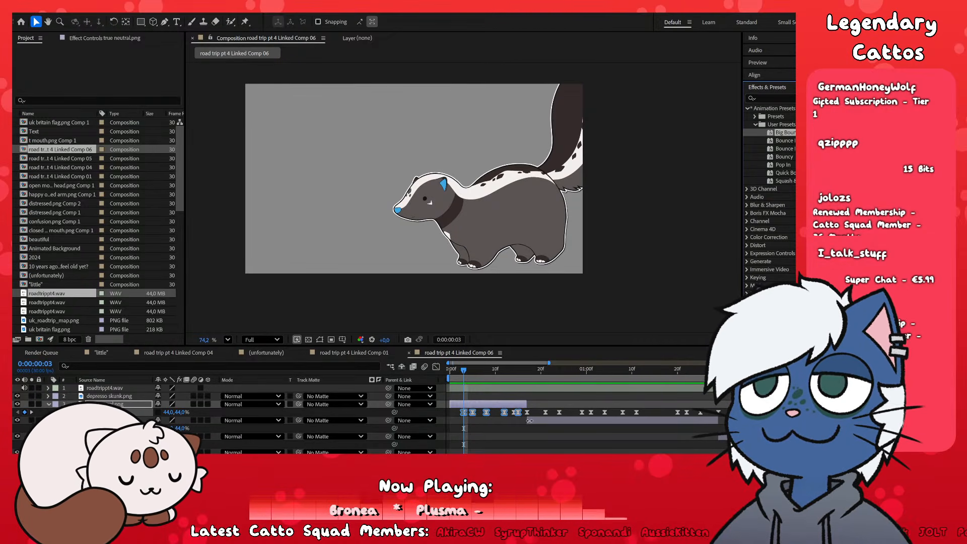
# - Delete all Scale keyframes from true neutral.png in road trip pt 4 Linked Comp 06
pyautogui.moveTo(455, 410); pyautogui.dragTo(755, 417)
pyautogui.press('Delete')
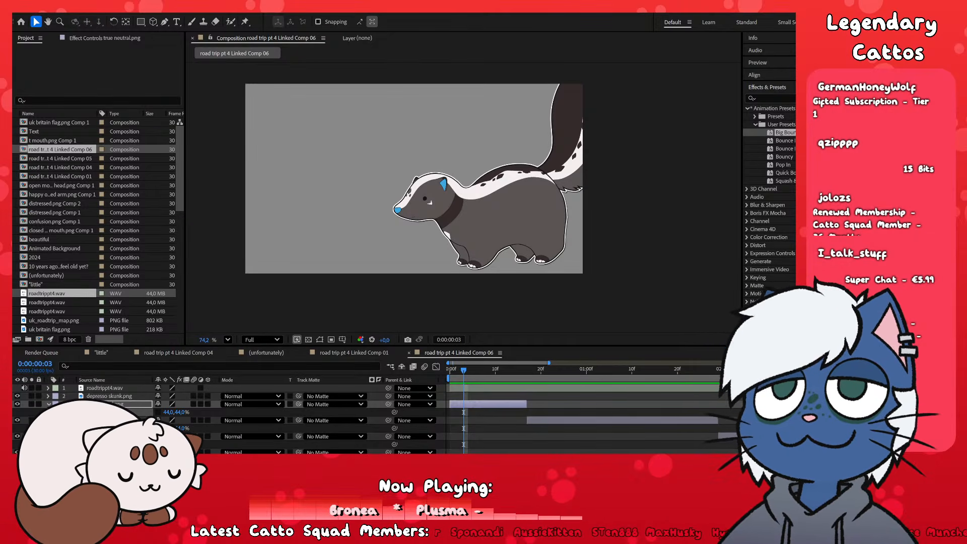
pyautogui.click(534, 414)
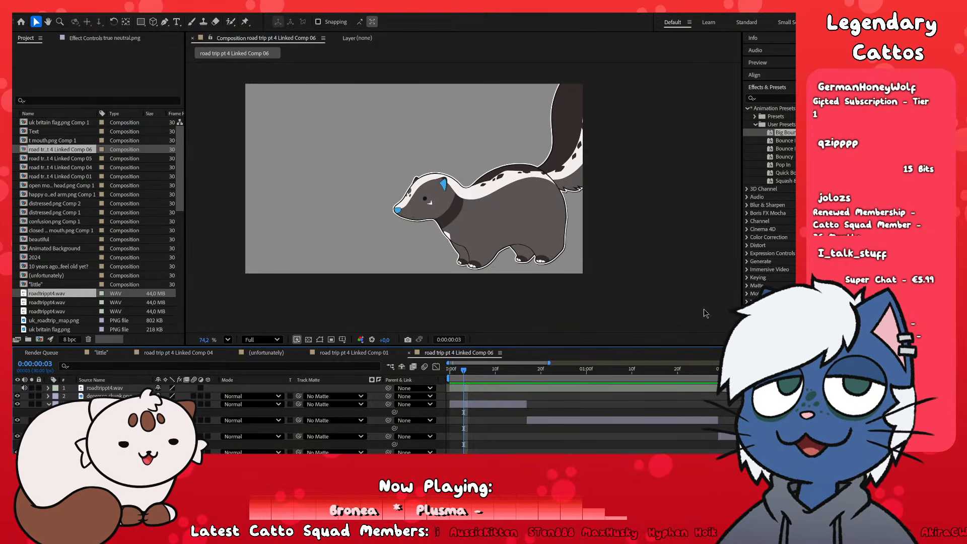
pyautogui.click(731, 436)
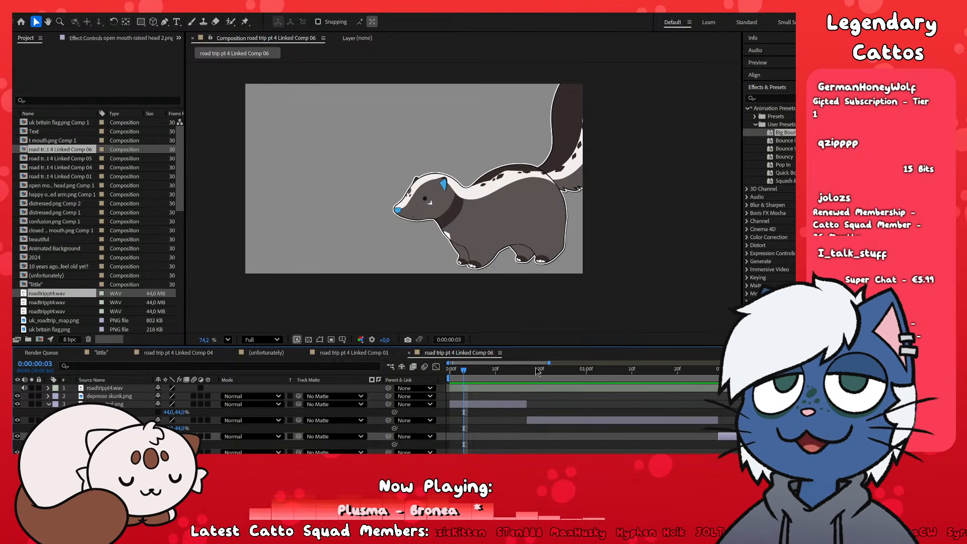
# - Add a Scale keyframe to true neutral.png at 0:00:00:14 and widen its Scale to 52,0,44,0% at 0:00:00:16
pyautogui.click(564, 415)
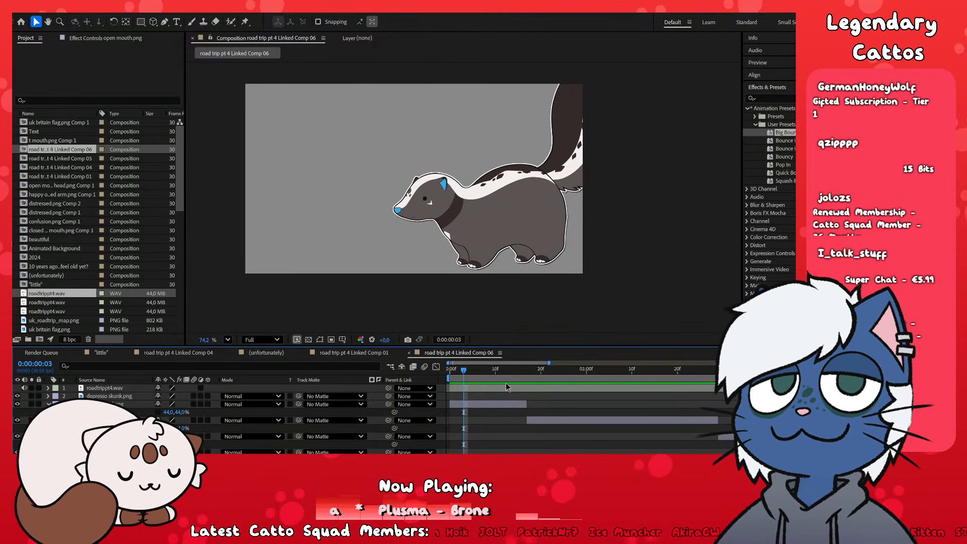
pyautogui.press('space')
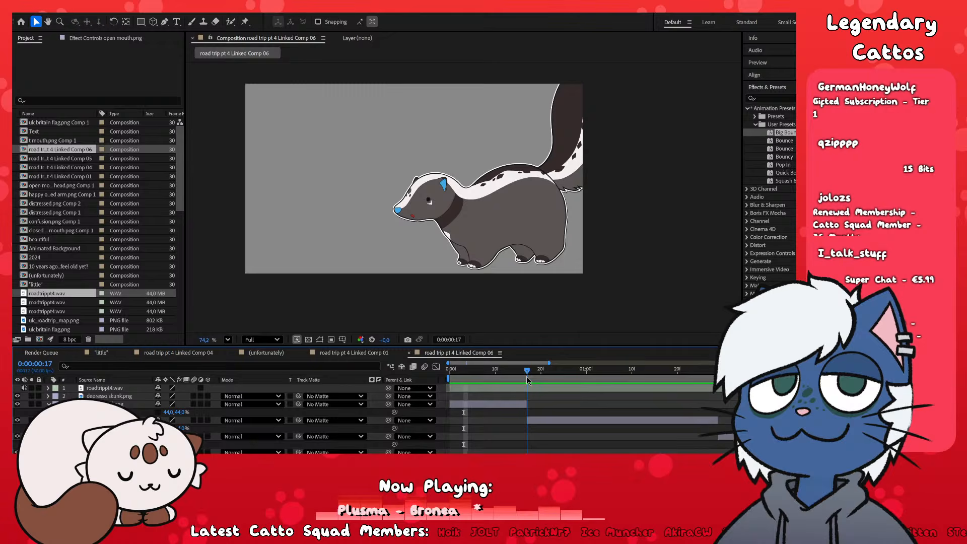
pyautogui.click(499, 402)
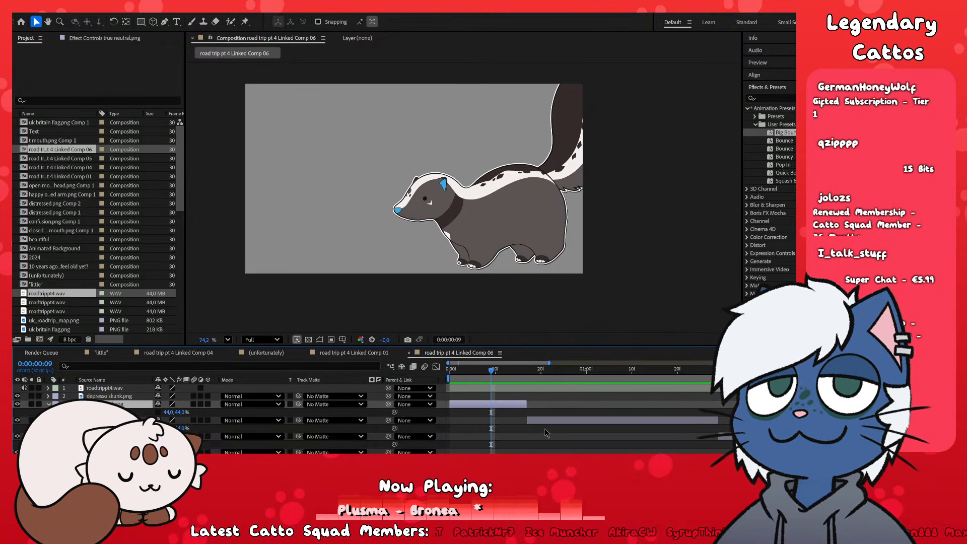
pyautogui.scroll(3, 510, 411)
pyautogui.click(525, 372)
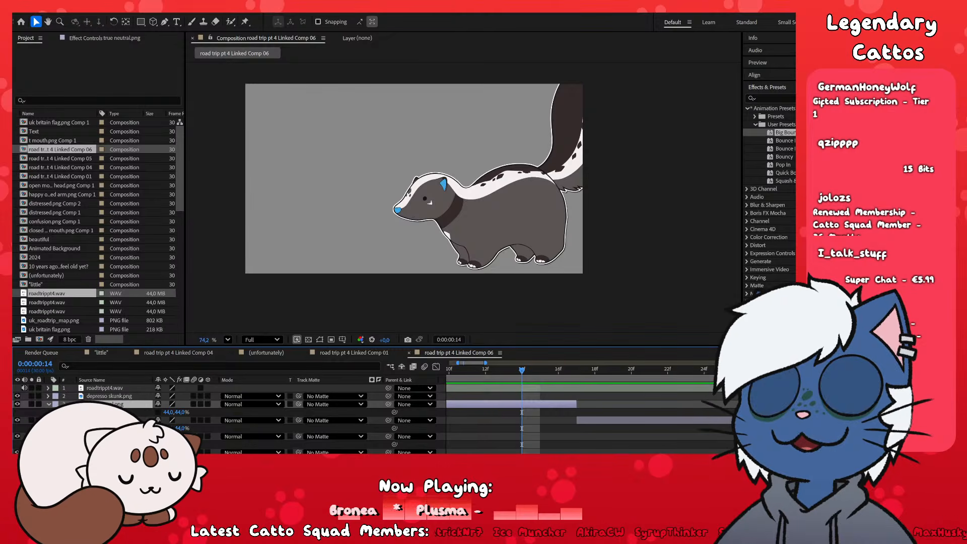
pyautogui.click(83, 412)
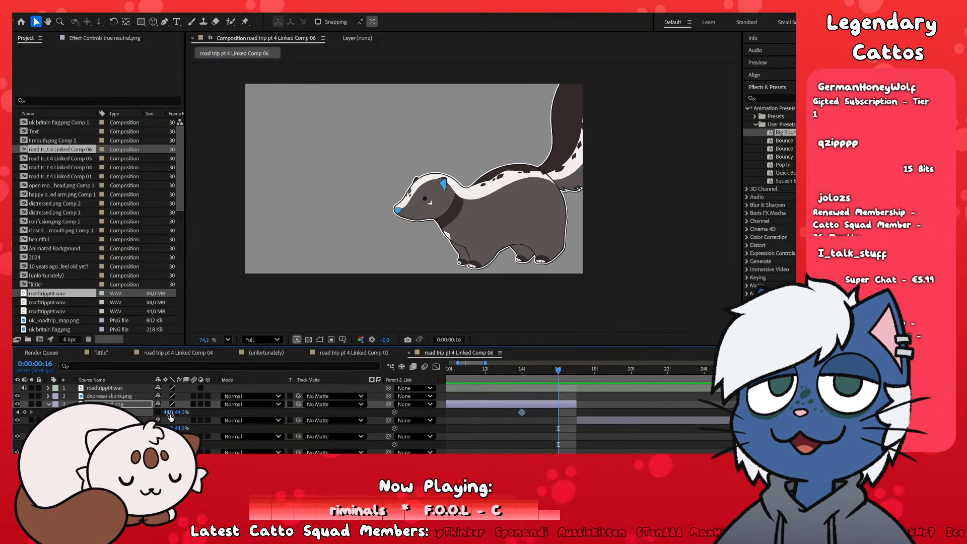
pyautogui.moveTo(170, 416); pyautogui.dragTo(198, 416)
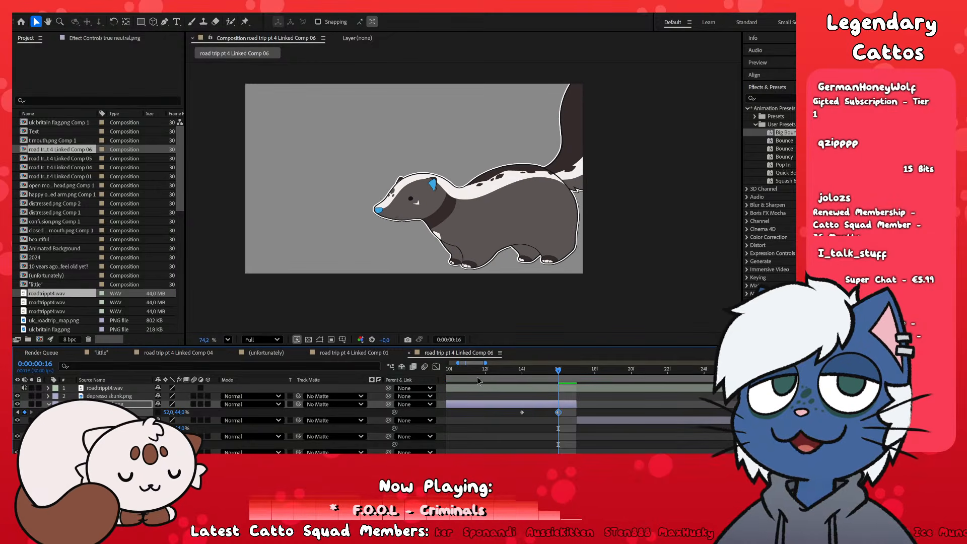
# - Compare with road trip pt 4 Linked Comp 01 and set the Scale of true neutral.png to 52,0,40,0% at 0:00:00:16
pyautogui.click(354, 353)
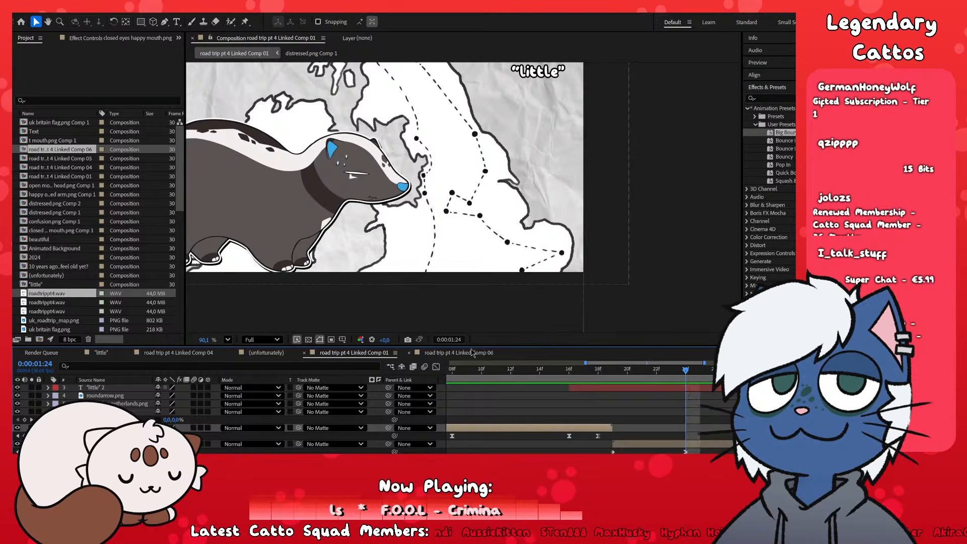
pyautogui.click(457, 353)
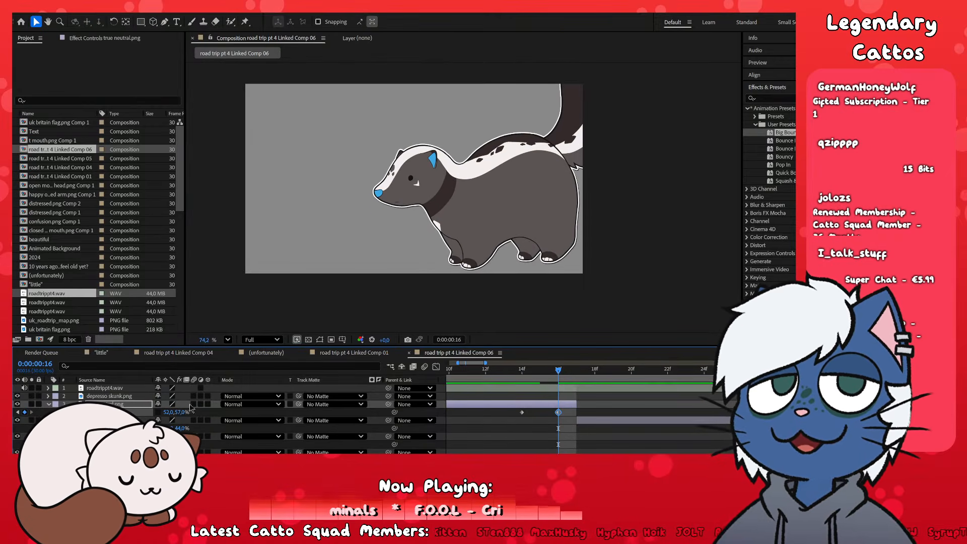
pyautogui.scroll(-3, 511, 437)
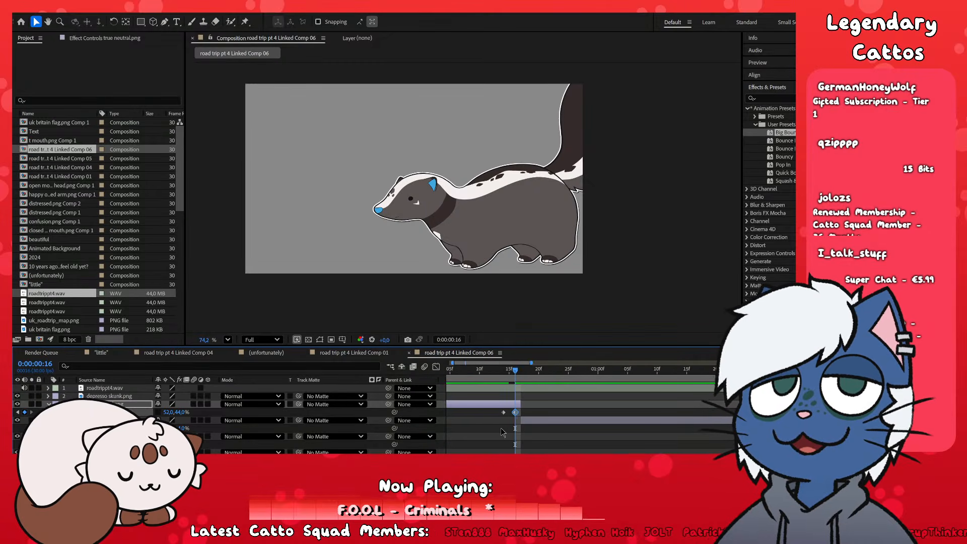
pyautogui.scroll(1, 483, 434)
pyautogui.moveTo(182, 415); pyautogui.dragTo(180, 415)
# - Move the first Scale keyframe of true neutral.png to 0:00:00:13
pyautogui.moveTo(528, 370); pyautogui.dragTo(493, 377)
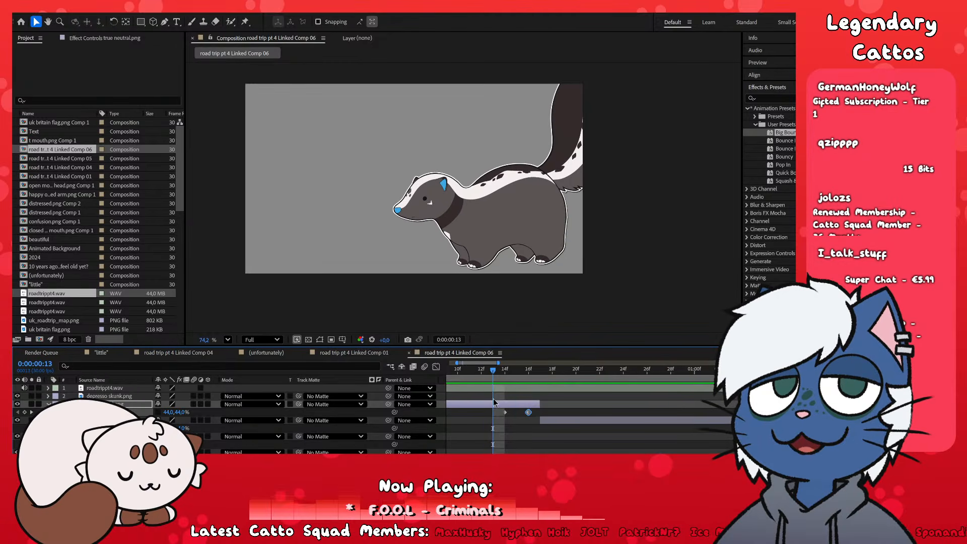
pyautogui.click(505, 413)
pyautogui.moveTo(507, 414); pyautogui.dragTo(497, 415)
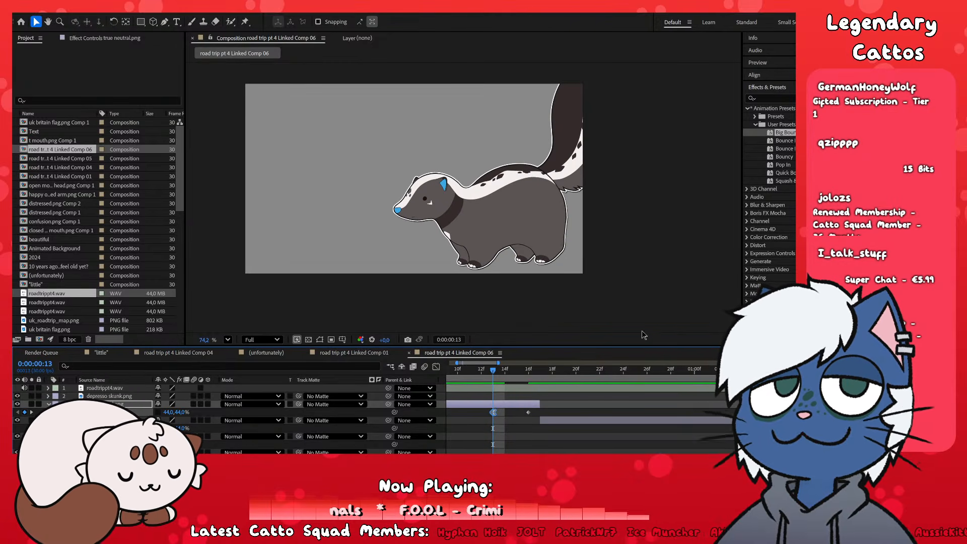
# - Select open mouth.png at 0:00:00:21, then examine the pose change around 0:00:01:20 to 0:00:02:00 in road trip pt 4 Linked Comp 01
pyautogui.click(559, 397)
pyautogui.moveTo(494, 373); pyautogui.dragTo(699, 448)
pyautogui.click(714, 421)
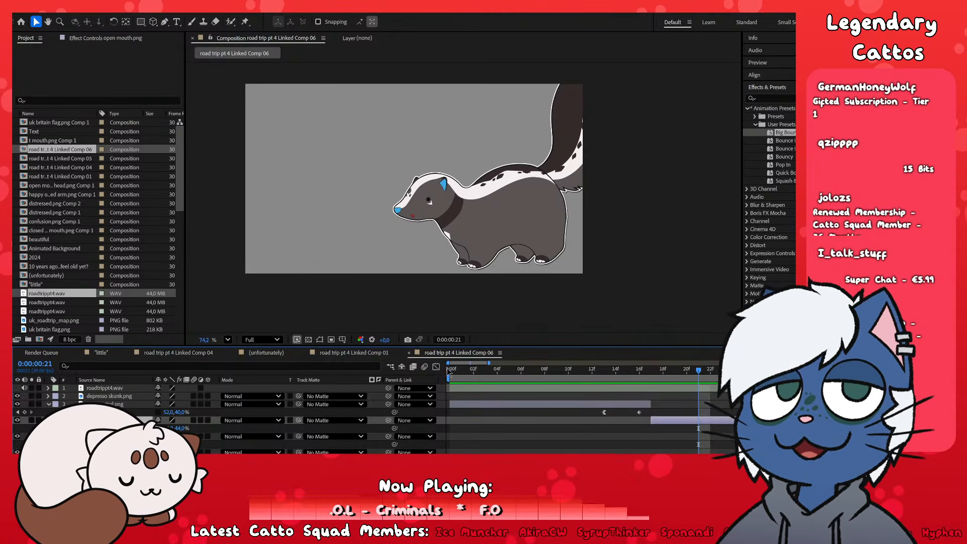
pyautogui.click(370, 352)
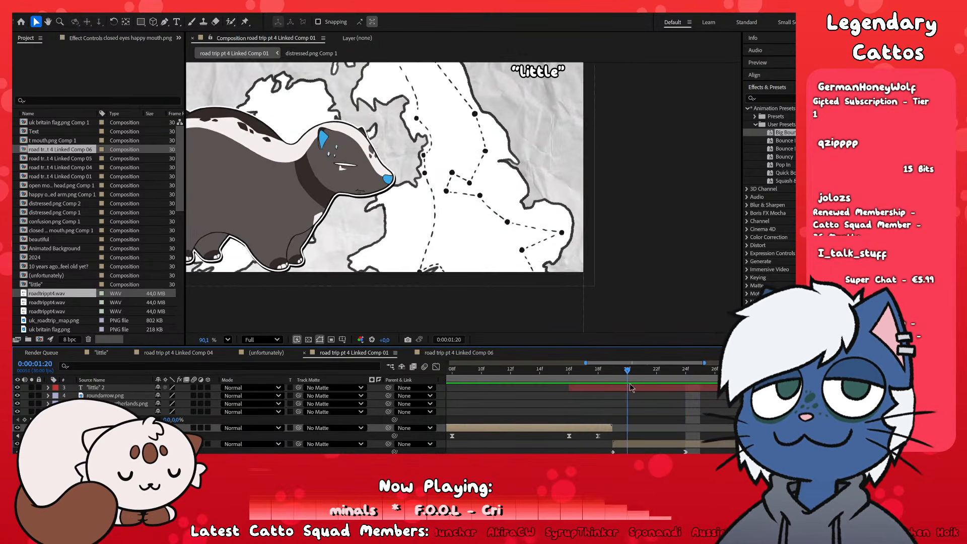
pyautogui.moveTo(759, 370); pyautogui.dragTo(679, 434)
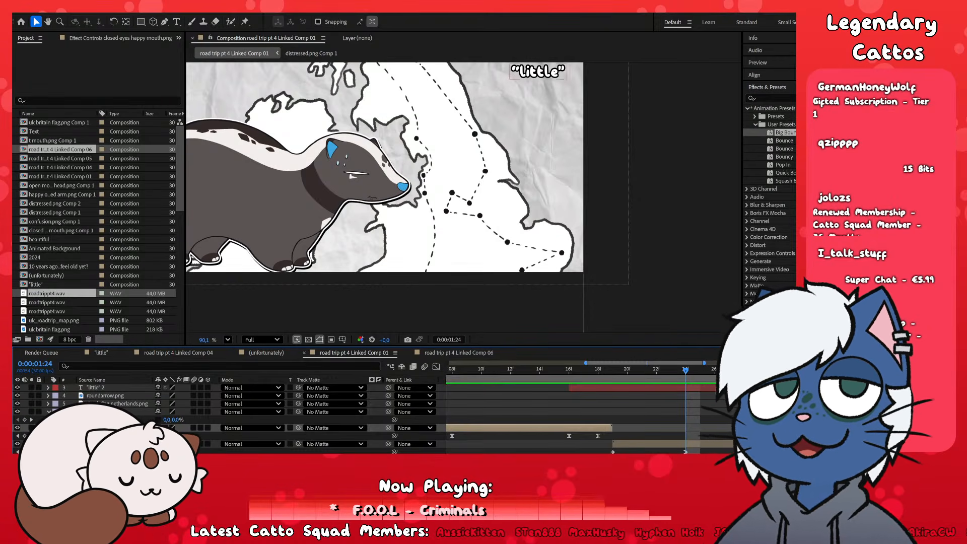
pyautogui.moveTo(686, 380); pyautogui.dragTo(759, 378)
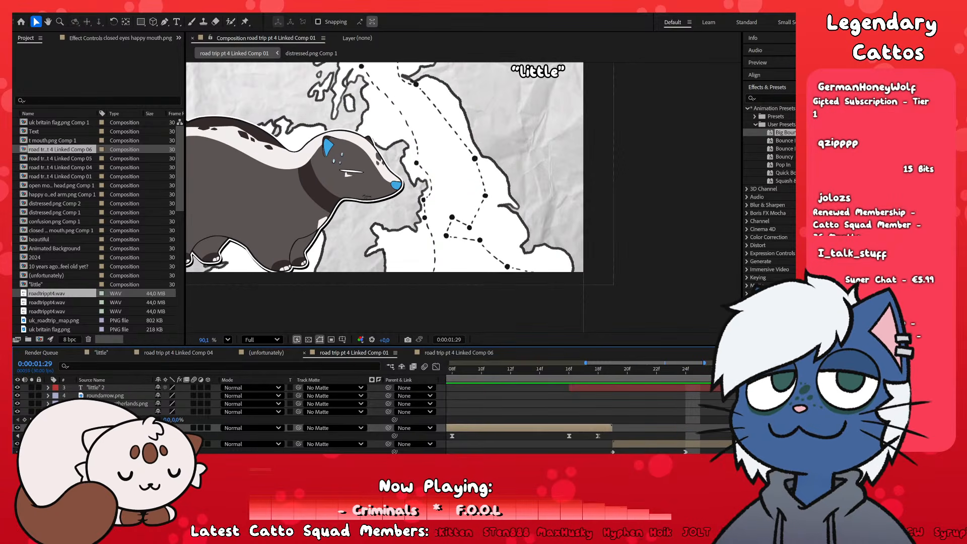
pyautogui.press('space')
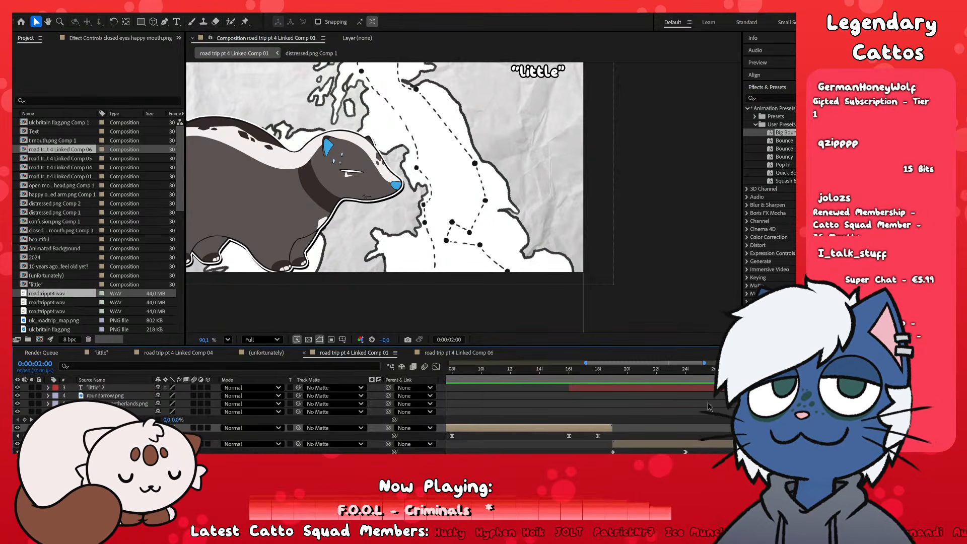
pyautogui.press('pageup')
pyautogui.press('pageup')
pyautogui.press('pageup')
pyautogui.press('pageup')
pyautogui.press('pageup')
pyautogui.press('pageup')
pyautogui.press('pageup')
pyautogui.press('pageup')
pyautogui.press('pageup')
pyautogui.press('pageup')
pyautogui.press('pageup')
pyautogui.press('pageup')
pyautogui.press('pageup')
pyautogui.press('pageup')
pyautogui.press('pageup')
pyautogui.press('pageup')
pyautogui.press('pageup')
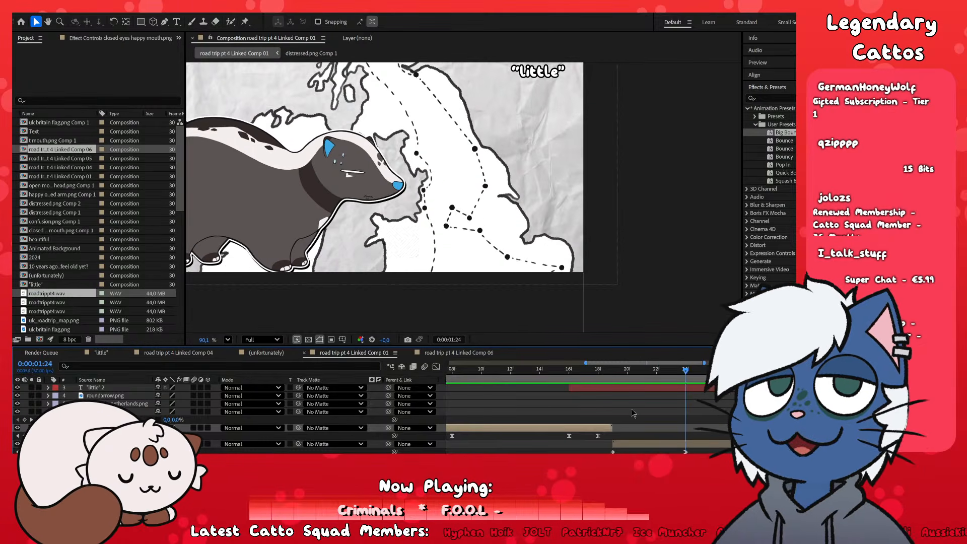
pyautogui.click(424, 352)
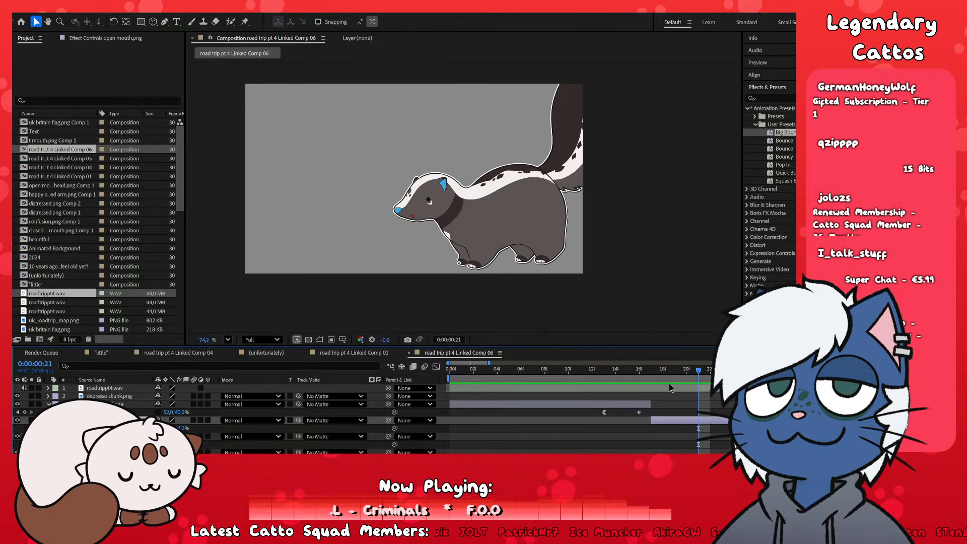
# - Recheck the timing in road trip pt 4 Linked Comp 01 and add Scale keyframes to open mouth.png at 0:00:00:24 and 0:00:00:21
pyautogui.press('j')
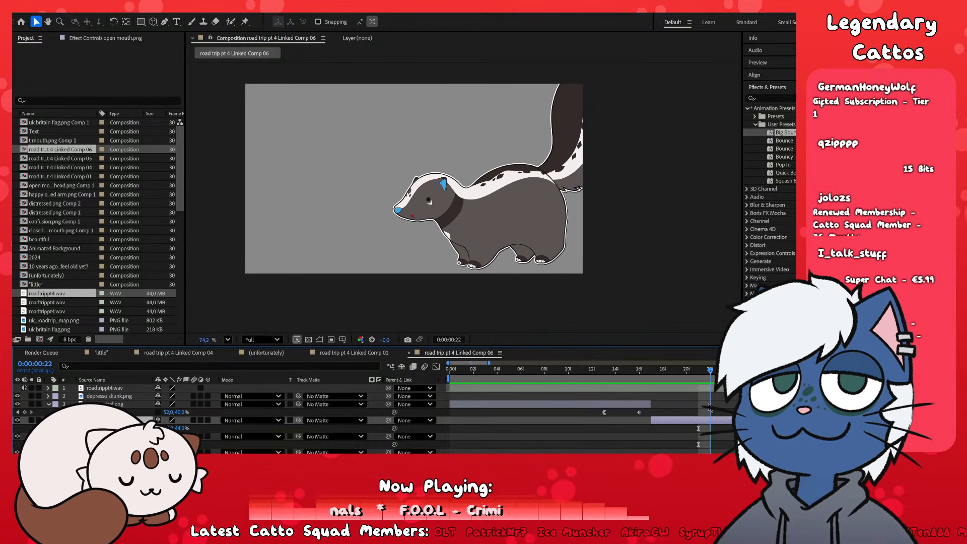
pyautogui.click(375, 353)
pyautogui.moveTo(526, 371); pyautogui.dragTo(704, 384)
pyautogui.click(446, 352)
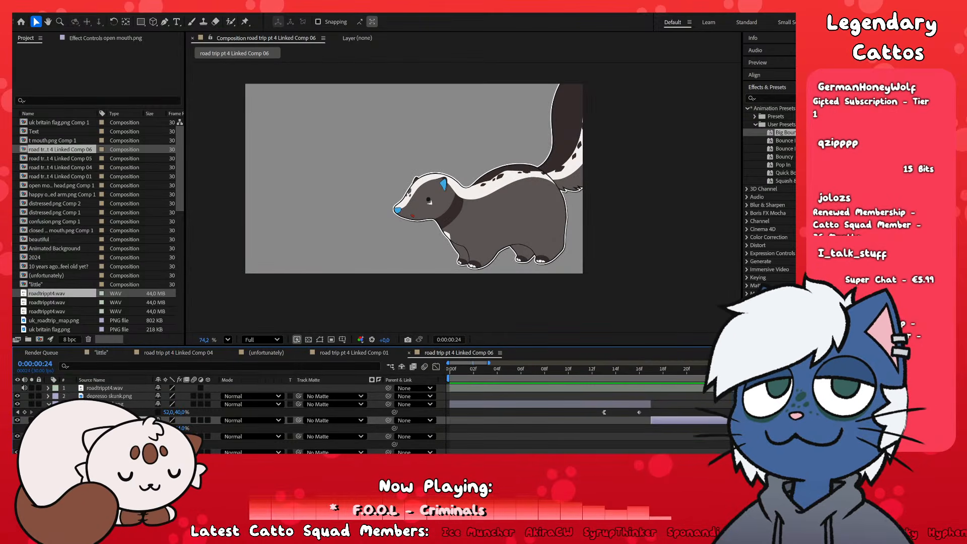
pyautogui.click(698, 378)
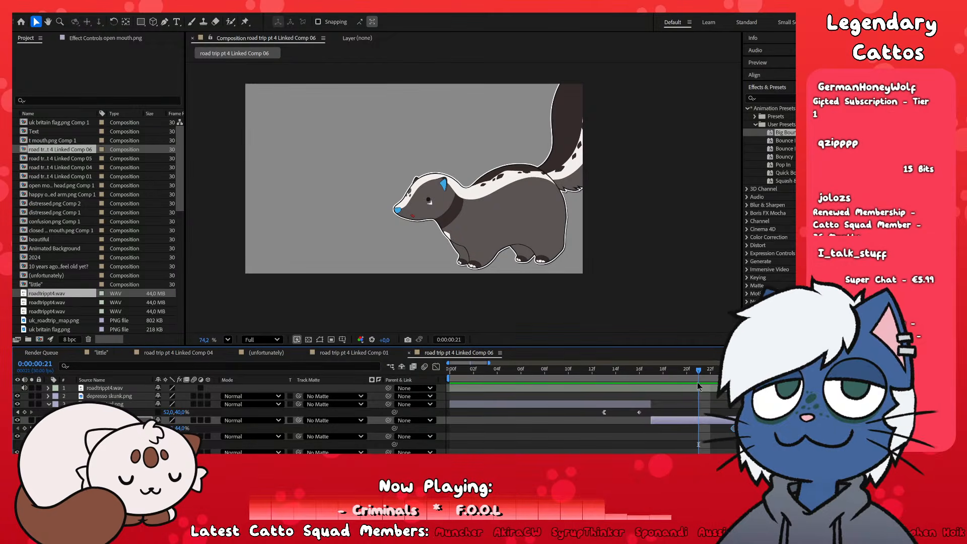
# - Add a narrower, slightly taller Scale keyframe to open mouth.png at its 0:00:00:17 start and select its 0:00:00:21 Scale keyframe
pyautogui.click(650, 375)
pyautogui.hotkey('ctrl', 'v')
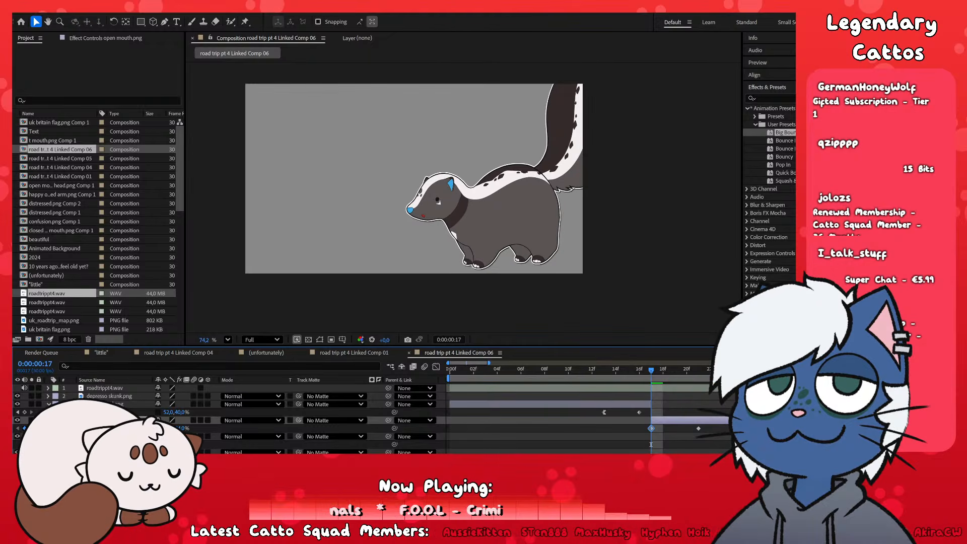
pyautogui.moveTo(179, 428); pyautogui.dragTo(180, 429)
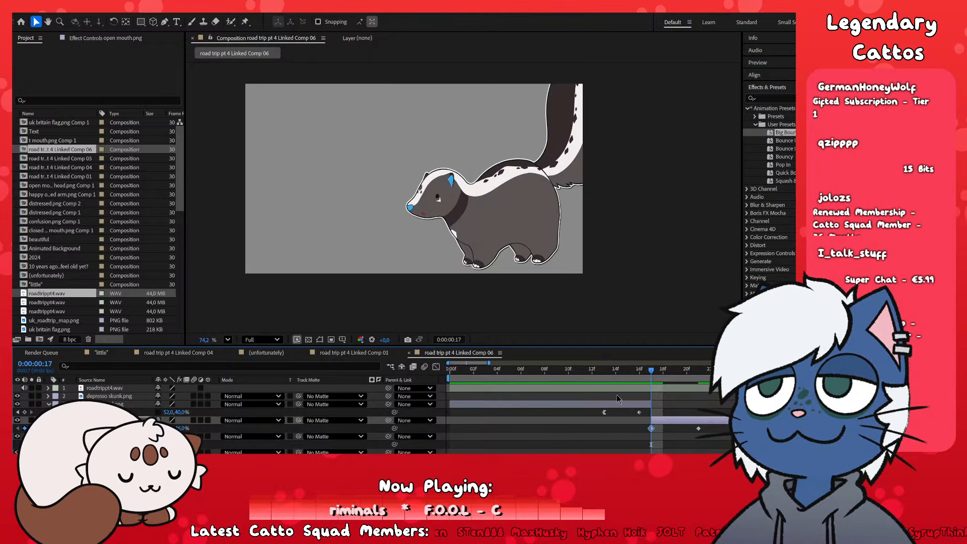
pyautogui.click(698, 372)
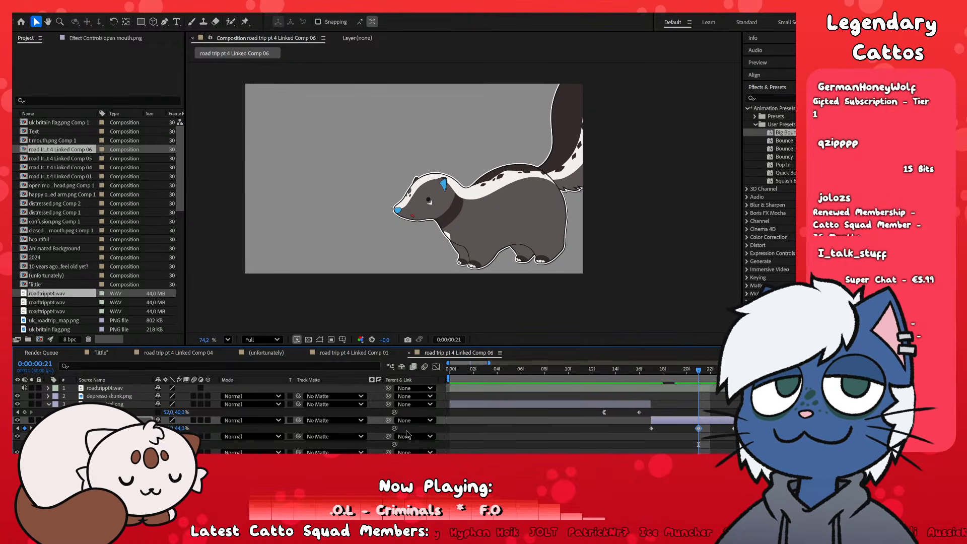
pyautogui.click(699, 429)
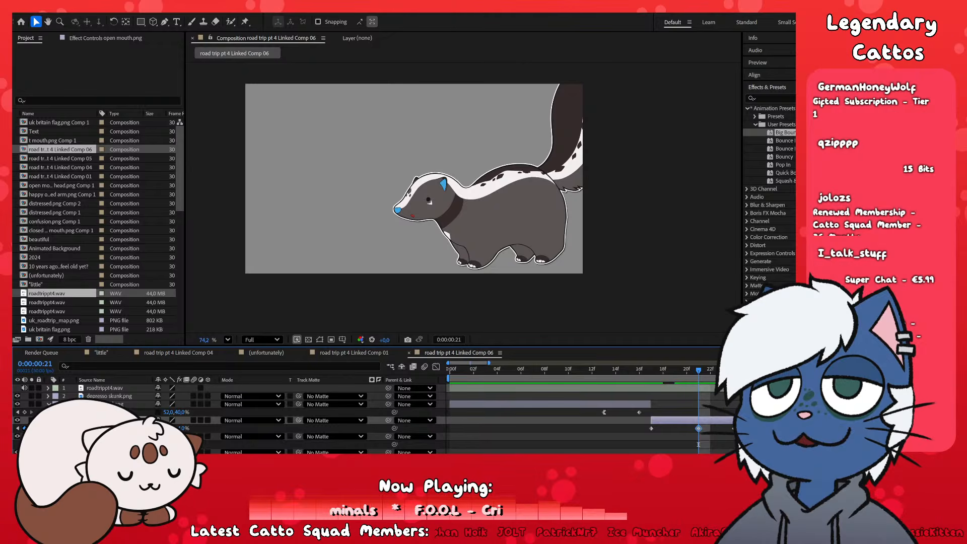
# - Widen open mouth.png's Scale keyframe at 0:00:00:21, set its height to 40%, and play back the pose change
pyautogui.moveTo(168, 428); pyautogui.dragTo(171, 428)
pyautogui.click(180, 428)
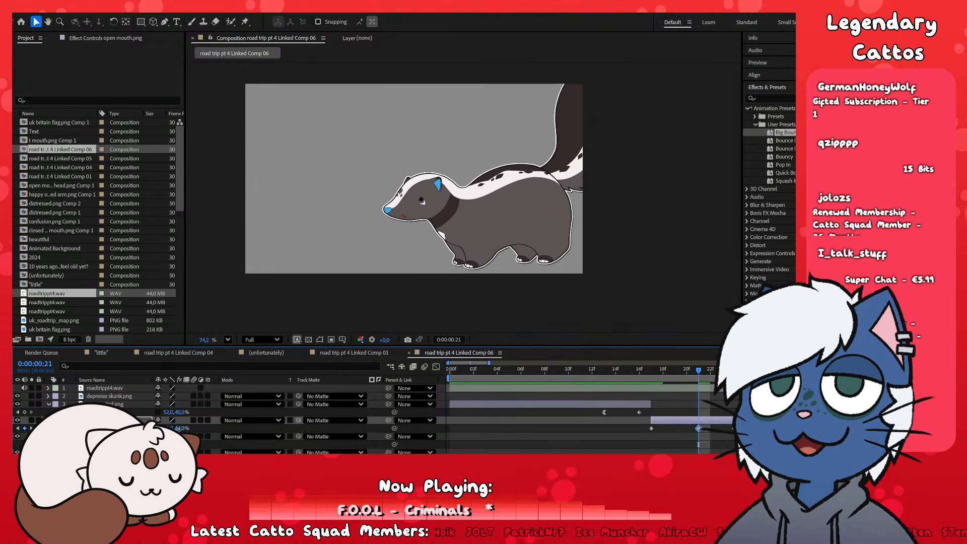
pyautogui.write('40')
pyautogui.press('Return')
pyautogui.press('space')
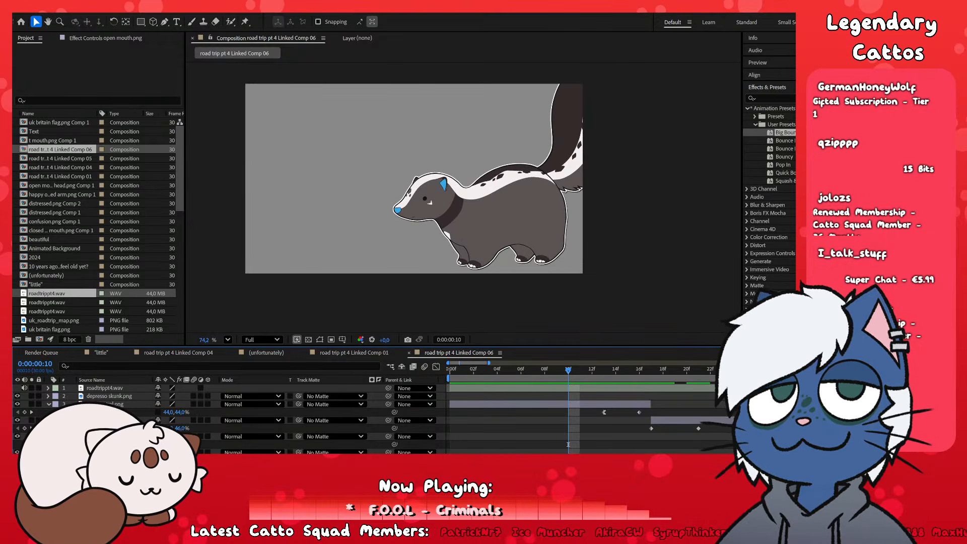
# - Apply Easy Ease to open mouth.png's Scale keyframes and to true neutral.png's 0:00:00:16 Scale keyframe
pyautogui.moveTo(729, 421); pyautogui.dragTo(596, 447)
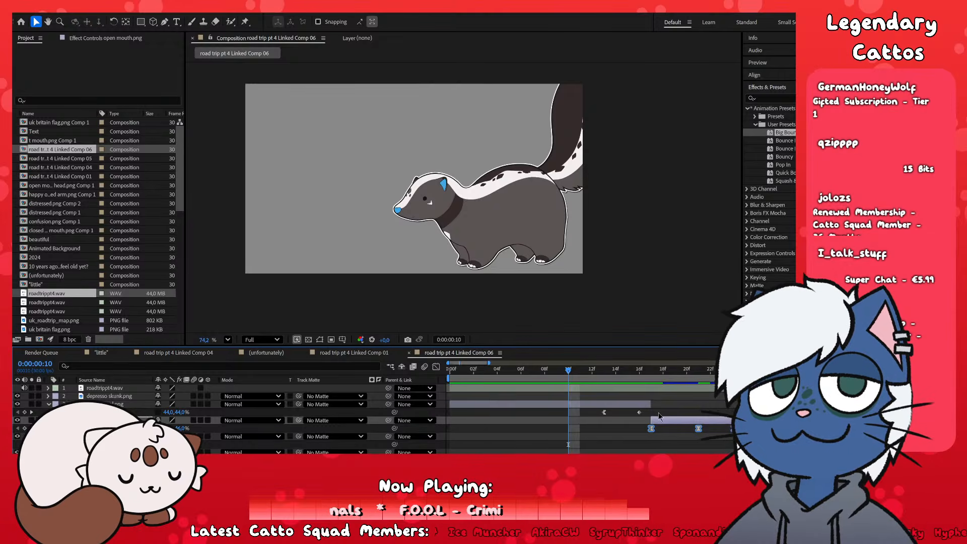
pyautogui.click(639, 412)
pyautogui.click(634, 426)
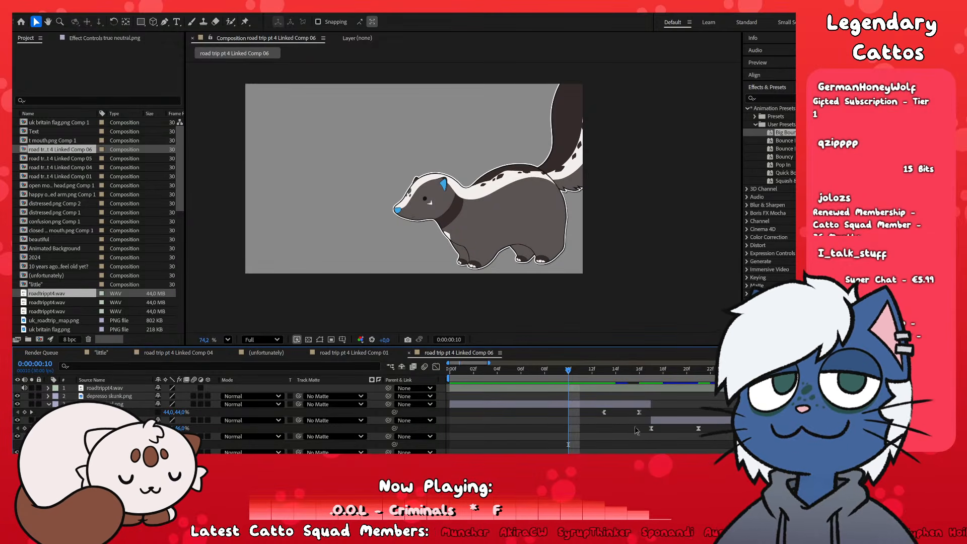
pyautogui.click(585, 374)
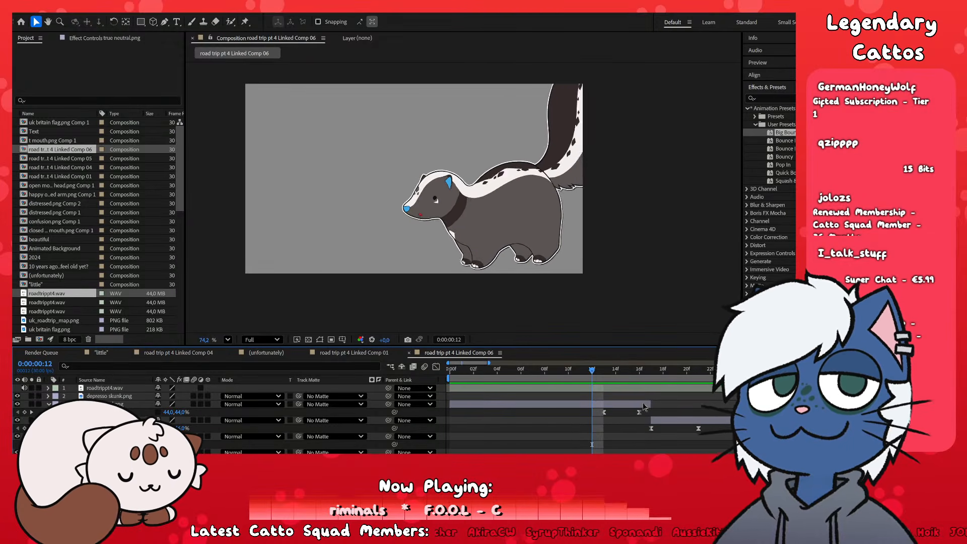
# - Try a narrower Scale with a 42% height on open mouth.png's keyframe at 0:00:00:17 and scrub through the change
pyautogui.click(650, 373)
pyautogui.click(651, 428)
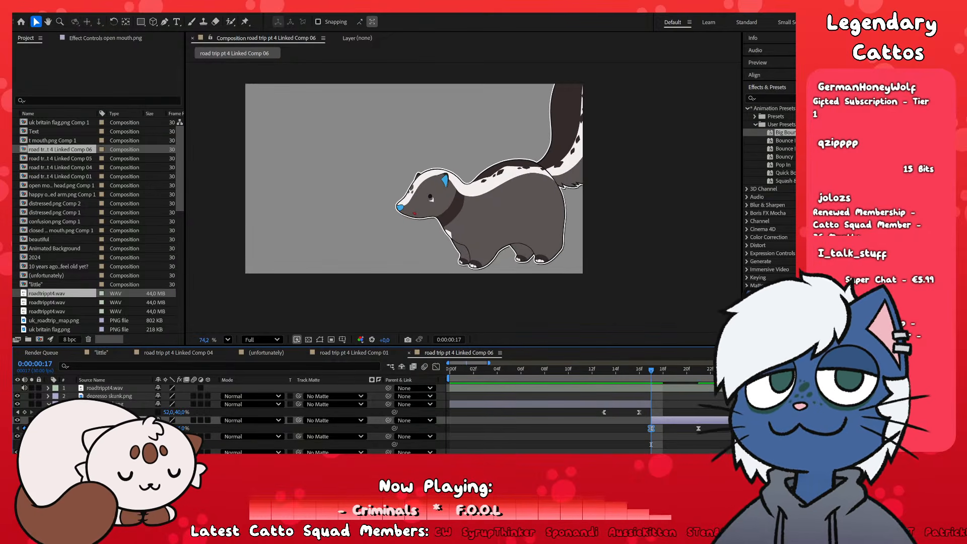
pyautogui.moveTo(168, 429); pyautogui.dragTo(166, 428)
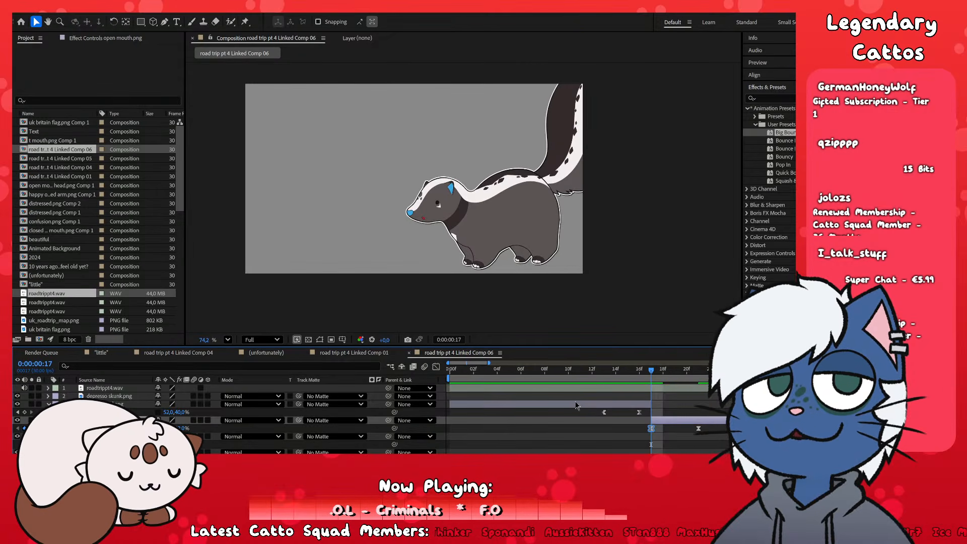
pyautogui.click(602, 375)
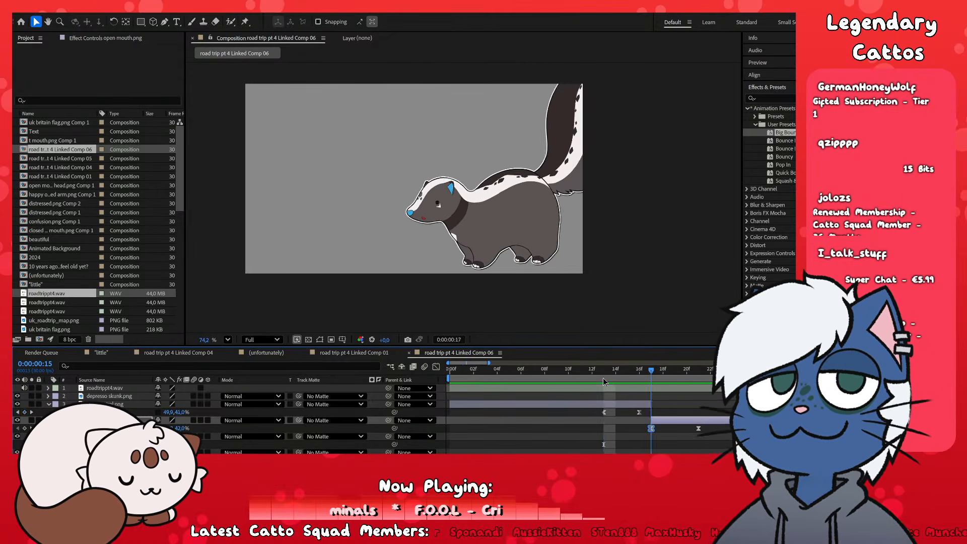
# - Narrow open mouth.png's 0:00:00:21 Scale keyframe slightly, set its height to 42%, and play back the result
pyautogui.click(656, 378)
pyautogui.moveTo(656, 378); pyautogui.dragTo(698, 395)
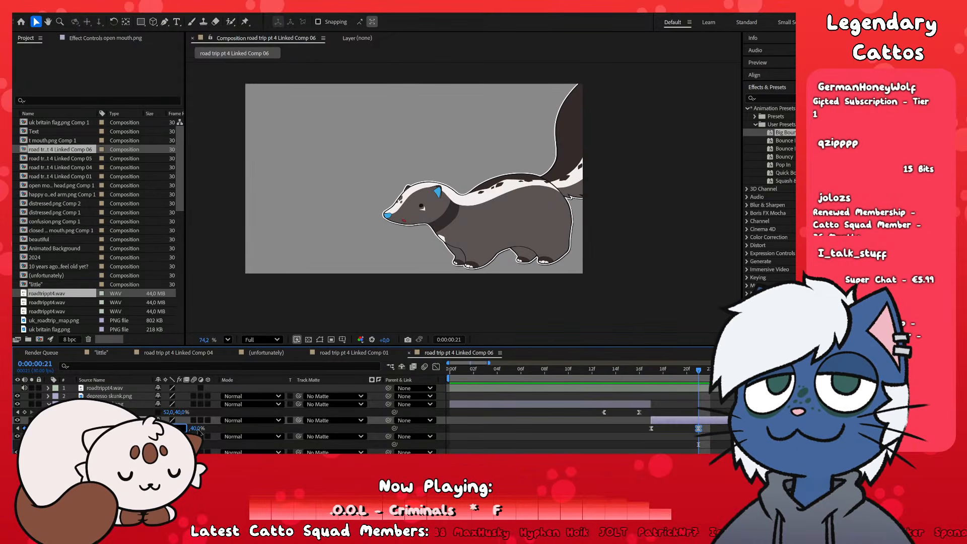
pyautogui.click(200, 432)
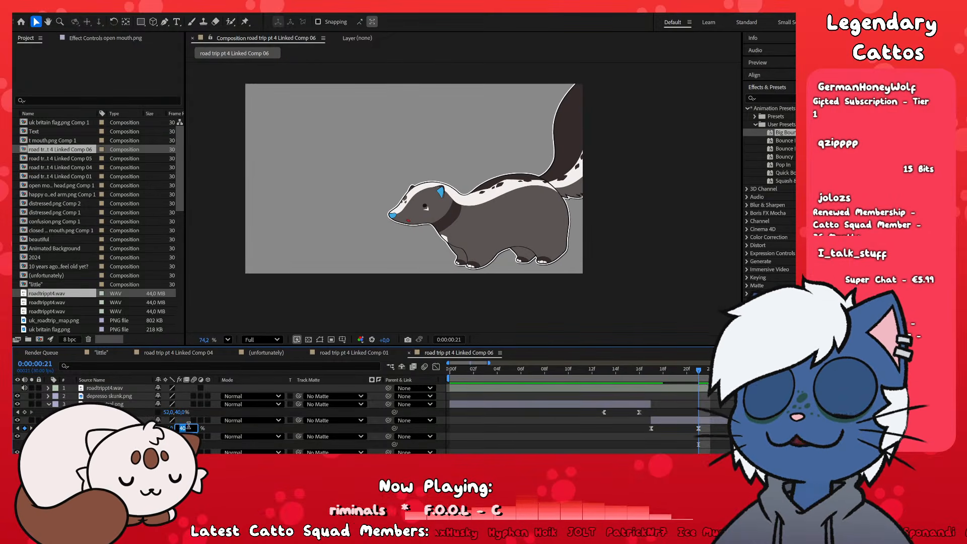
pyautogui.write('42')
pyautogui.press('Return')
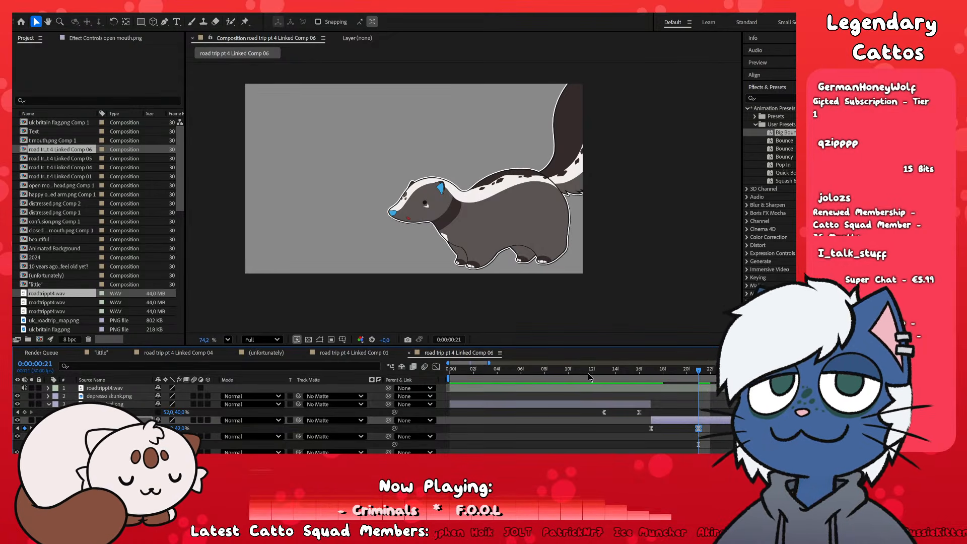
pyautogui.press('space')
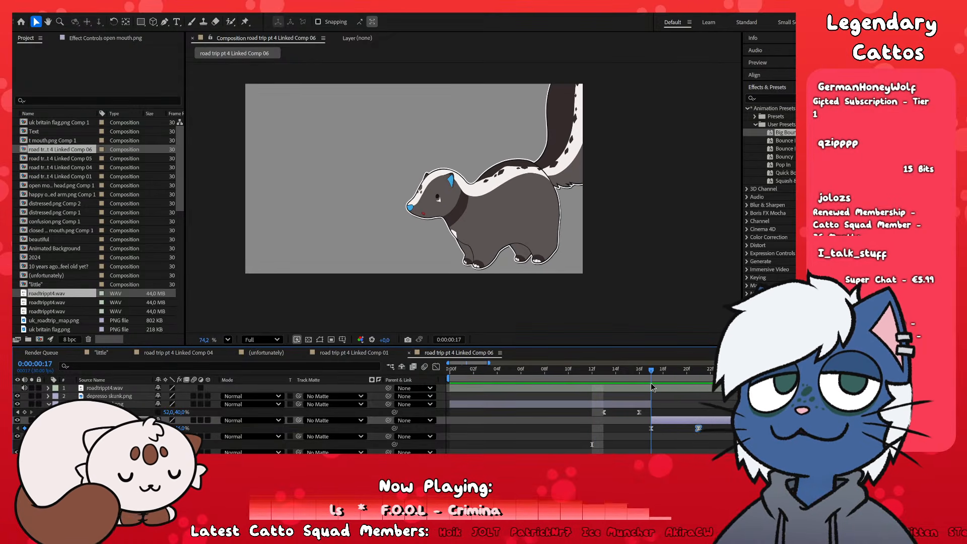
# - Widen open mouth.png's Scale keyframe at 0:00:00:17 slightly and set its height to 46%
pyautogui.click(652, 428)
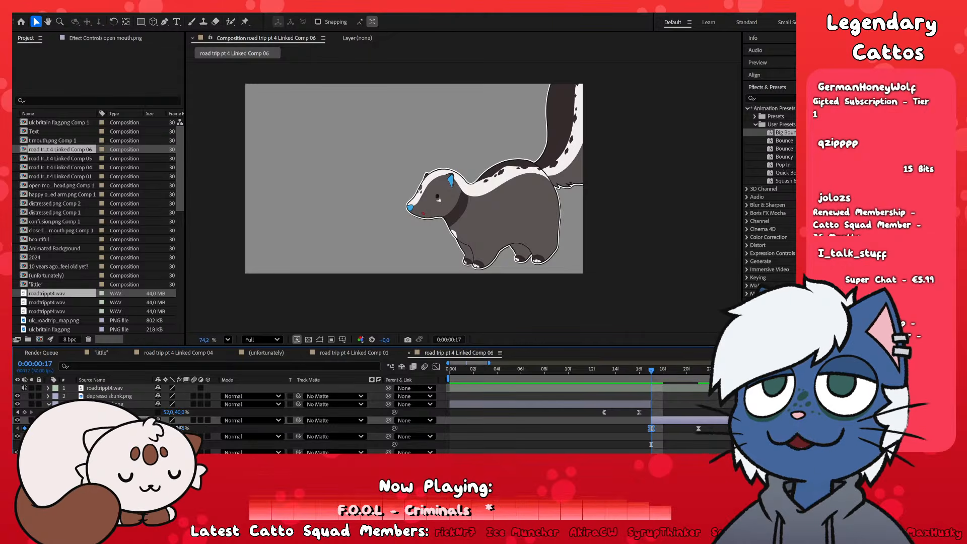
pyautogui.press('Return')
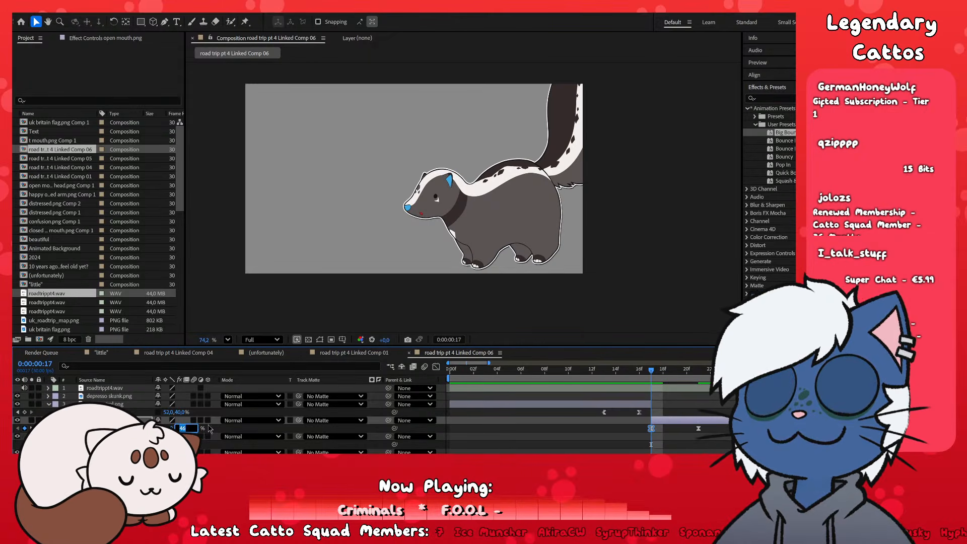
pyautogui.press('Return')
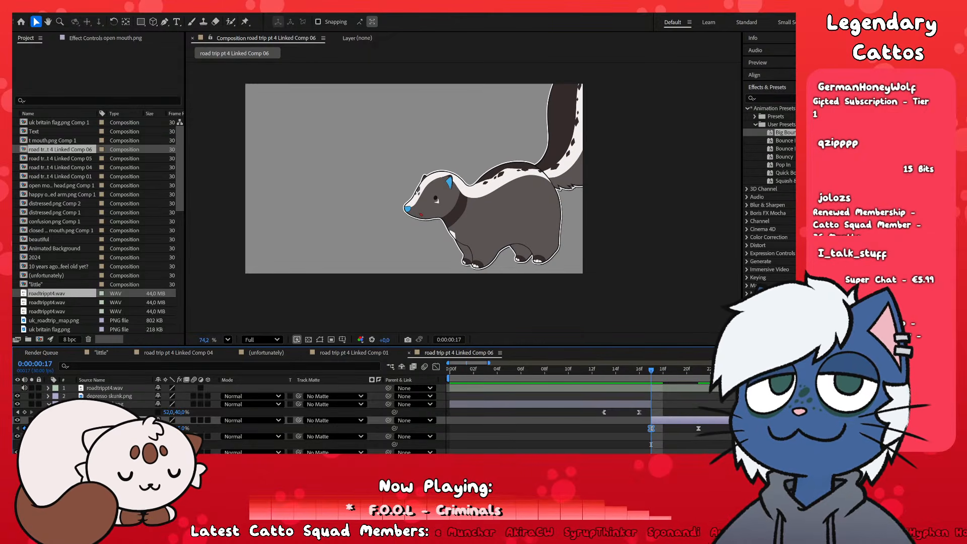
pyautogui.click(182, 429)
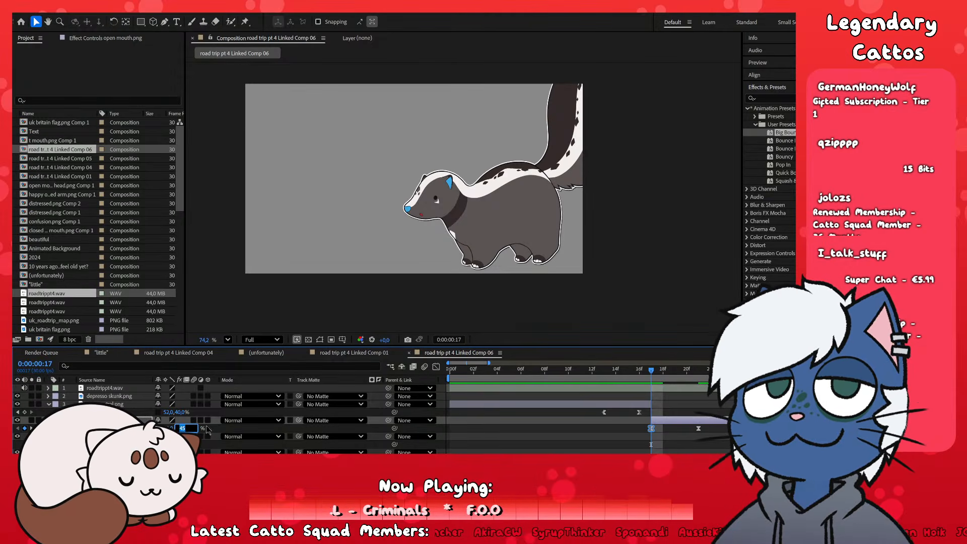
pyautogui.write('46')
pyautogui.press('Return')
# - Preview the squash and stretch, then compare it with the pose change around 0:00:01:20 in road trip pt 4 Linked Comp 01
pyautogui.moveTo(639, 371); pyautogui.dragTo(692, 380)
pyautogui.press('space')
pyautogui.press('space')
pyautogui.press('space')
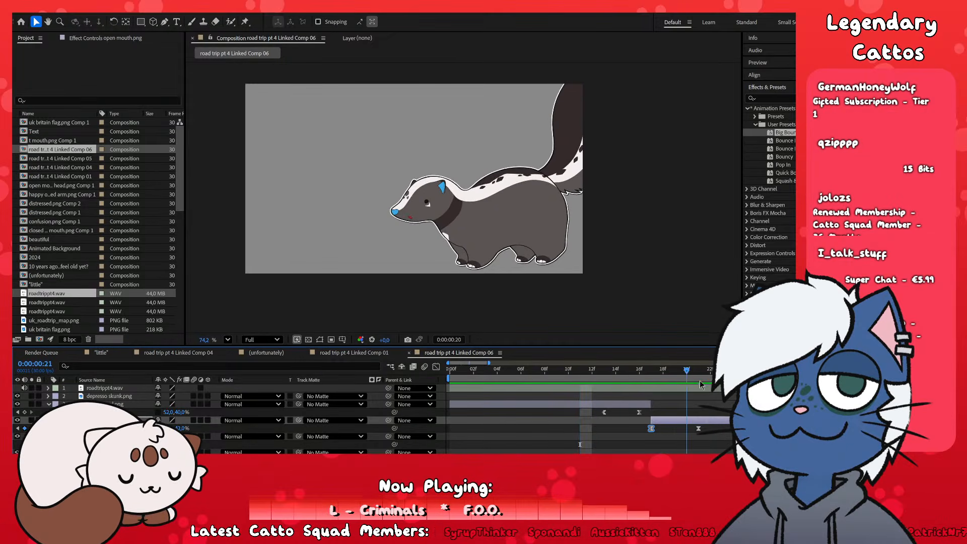
pyautogui.click(379, 354)
pyautogui.press('space')
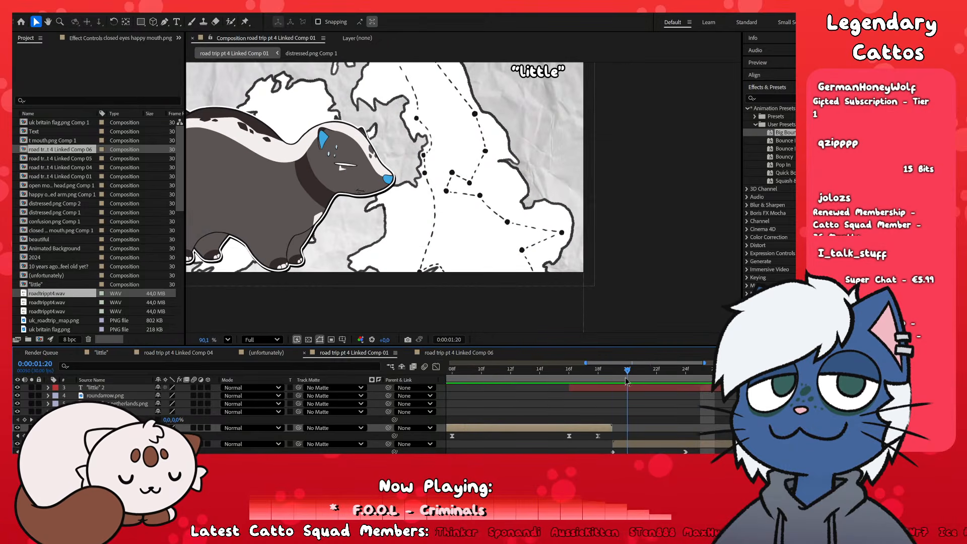
pyautogui.hotkey('shift', '.')
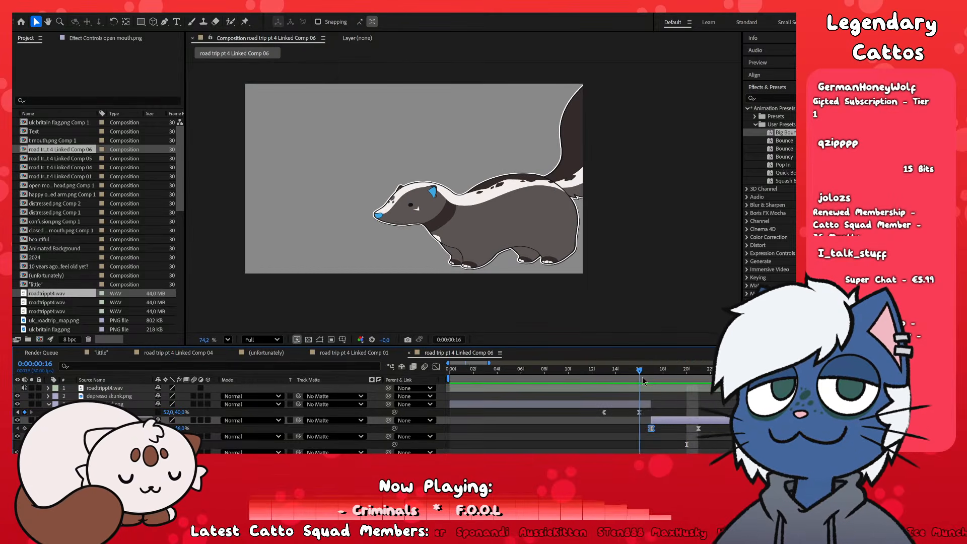
# - Set the width of true neutral.png's 0:00:00:16 Scale keyframe to 47% and preview the squash from 0:00:00:11
pyautogui.click(639, 412)
pyautogui.click(170, 412)
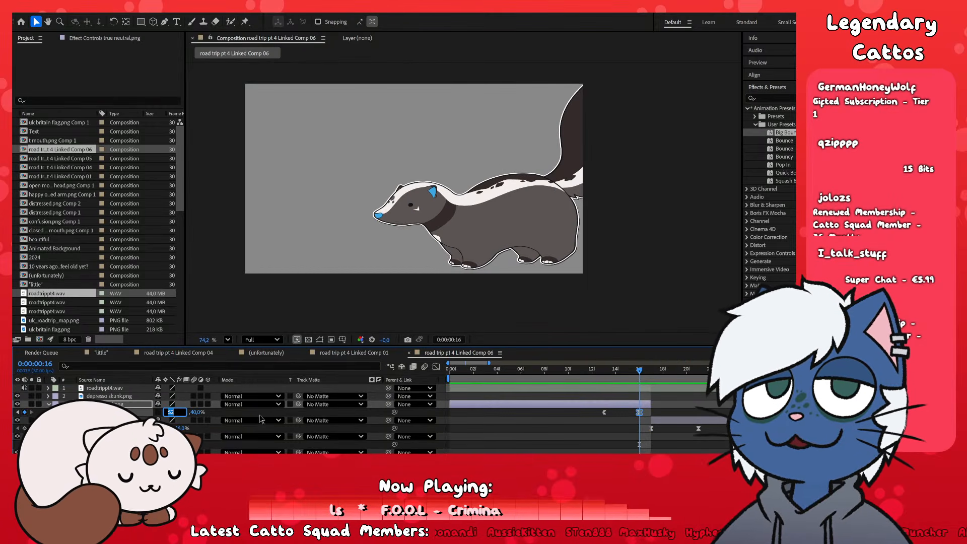
pyautogui.write('4')
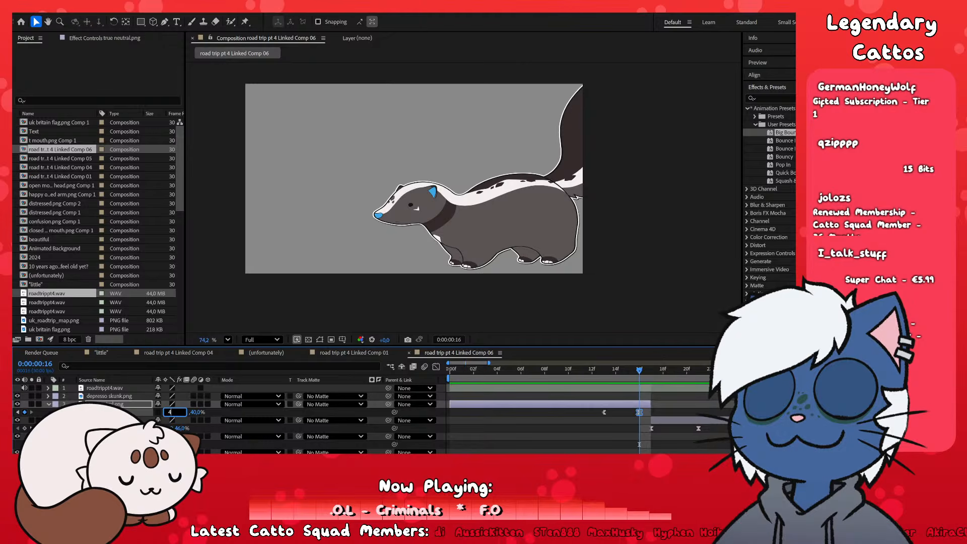
pyautogui.write('4')
pyautogui.press('Return')
pyautogui.click(585, 376)
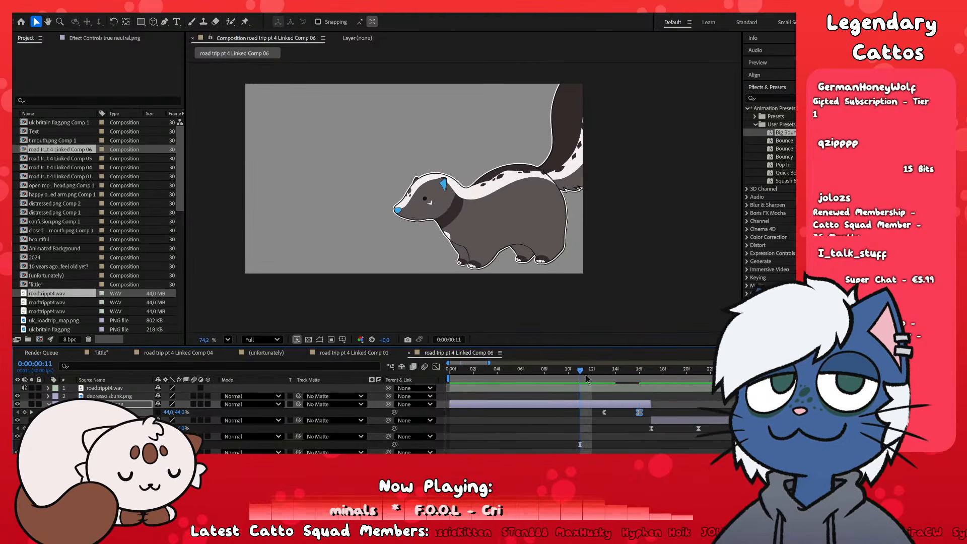
pyautogui.press('pagedown')
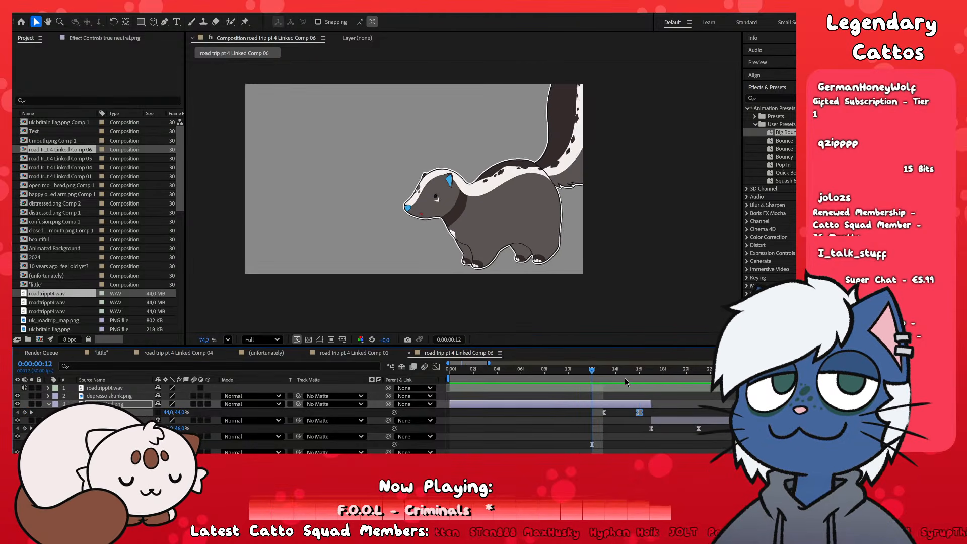
pyautogui.click(603, 373)
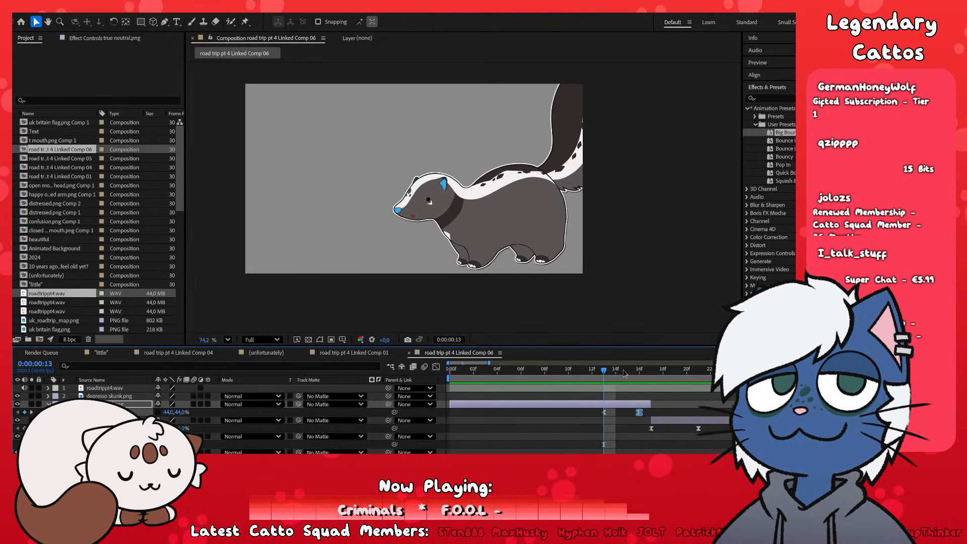
pyautogui.click(638, 373)
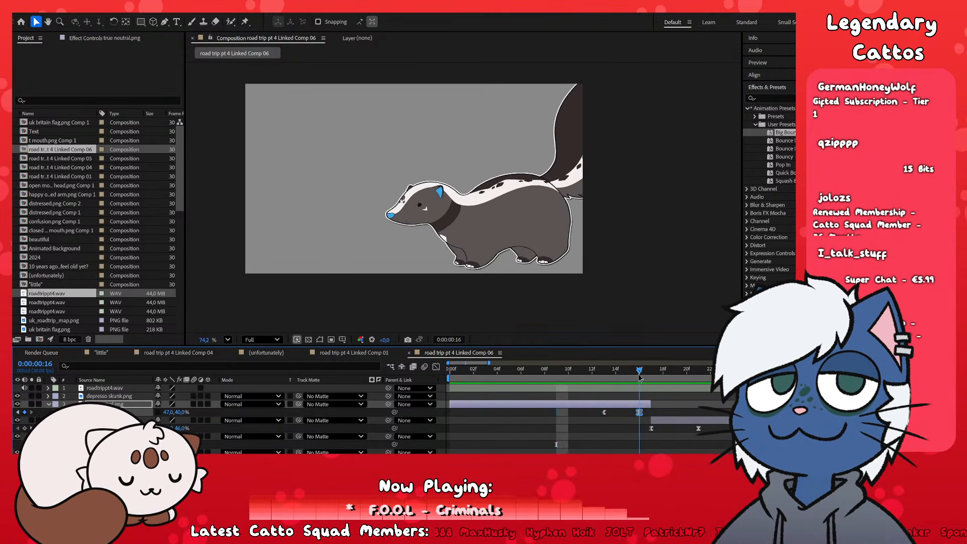
# - Set open mouth.png's 0:00:00:17 Scale keyframe to 43% width and 45% height, then clear the selection
pyautogui.moveTo(639, 376); pyautogui.dragTo(650, 377)
pyautogui.click(649, 430)
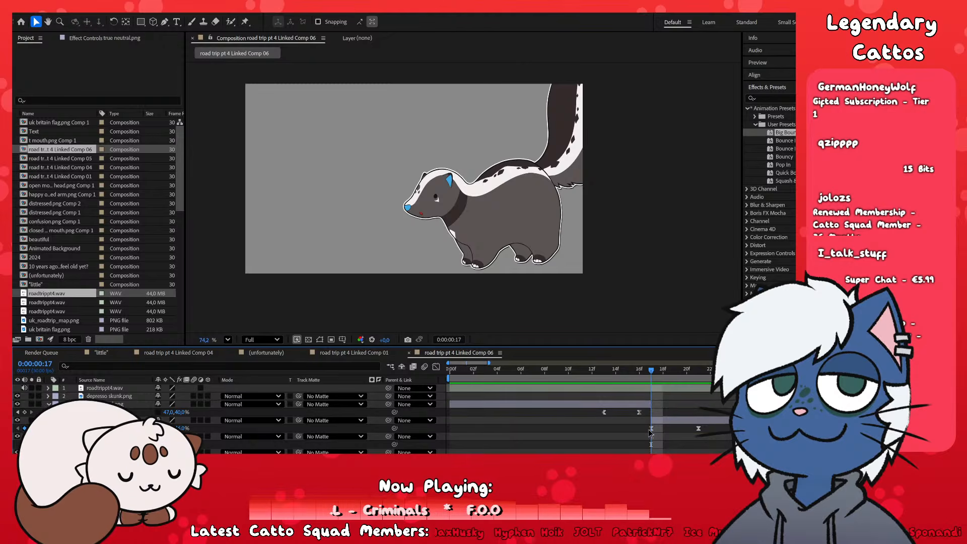
pyautogui.click(651, 429)
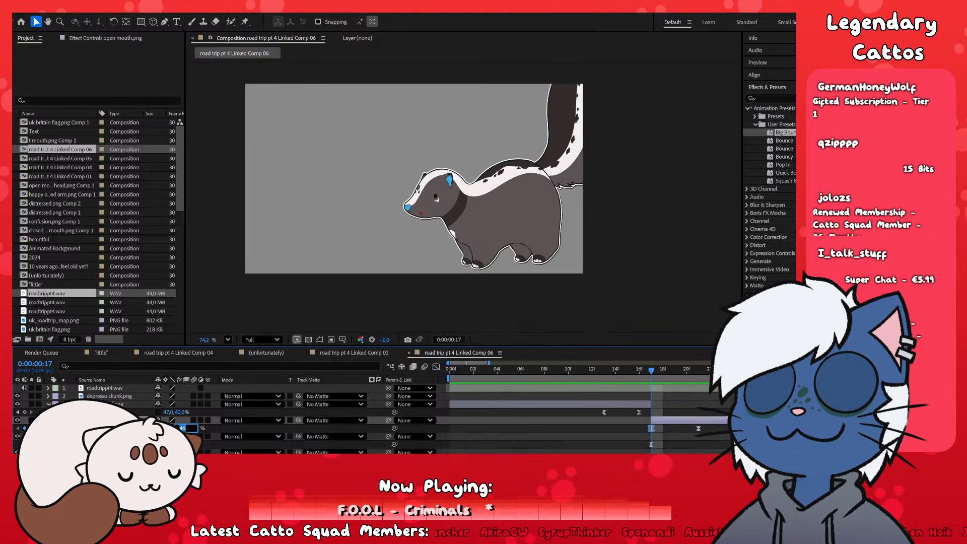
pyautogui.write('45')
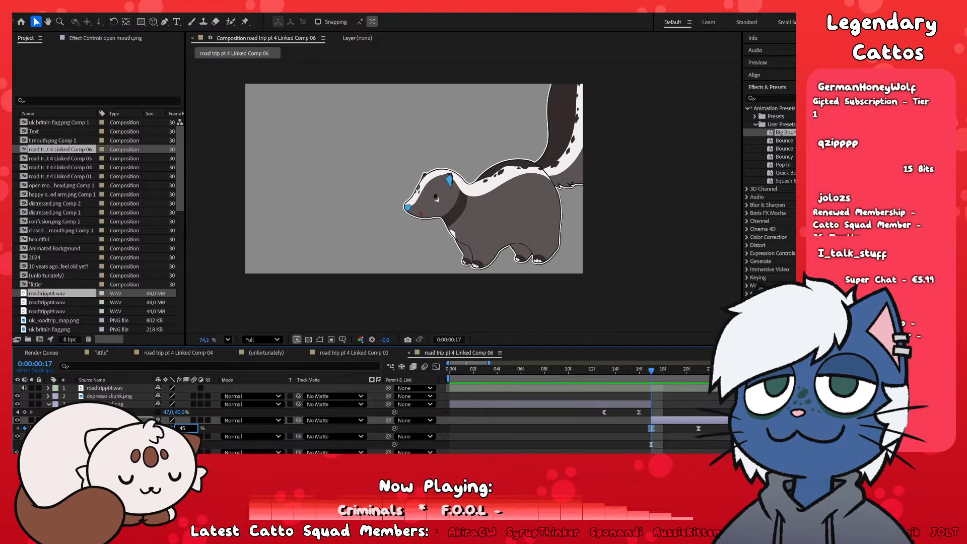
pyautogui.press('Return')
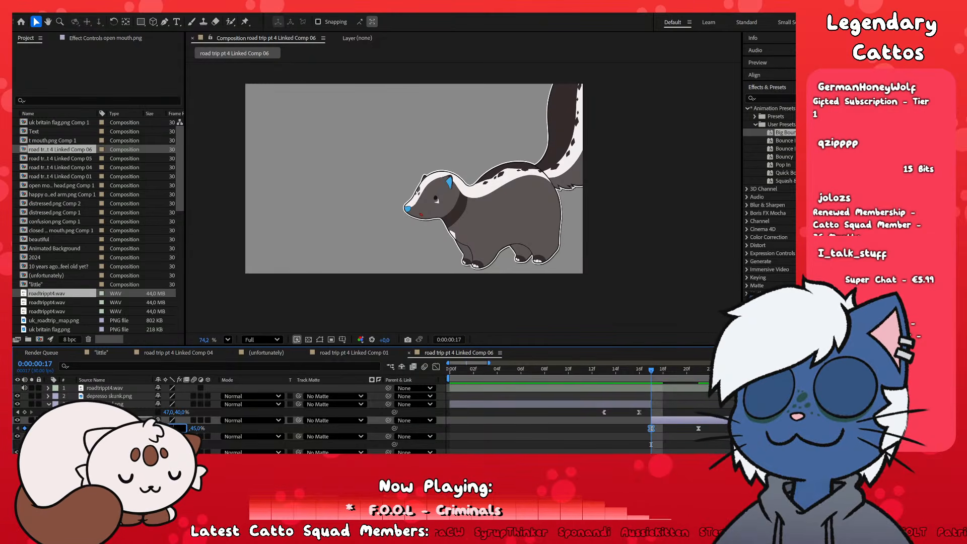
pyautogui.write('43')
pyautogui.press('Return')
pyautogui.click(658, 449)
# - Review the revised pose change from 0:00:00:11 and look over the remaining pose layers along the timeline
pyautogui.scroll(-4, 651, 453)
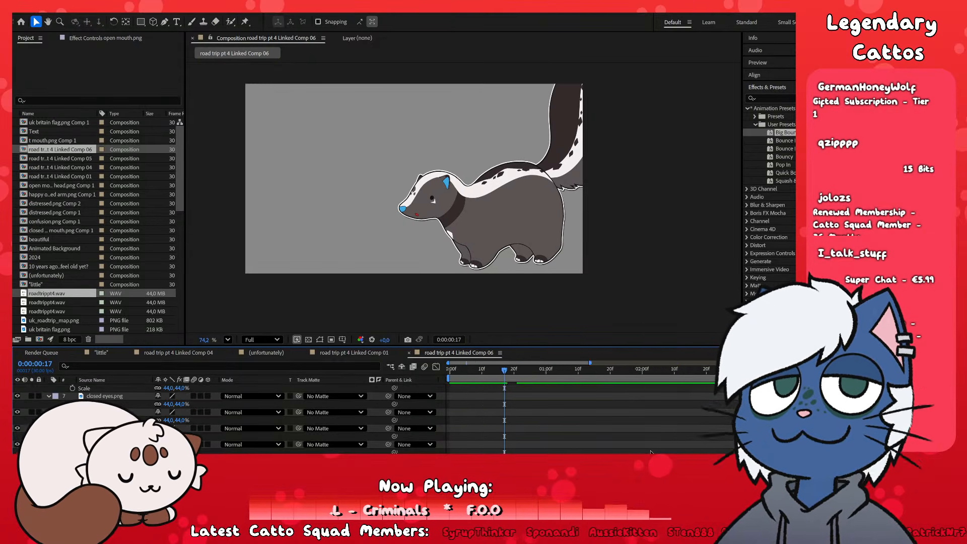
pyautogui.press('-')
pyautogui.scroll(5, 482, 423)
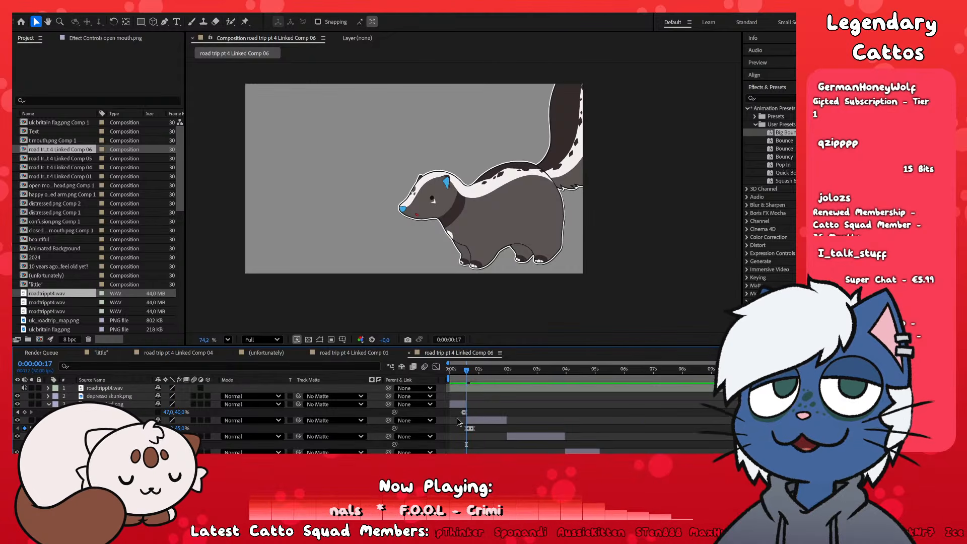
pyautogui.press('=')
pyautogui.press('=')
pyautogui.press('=')
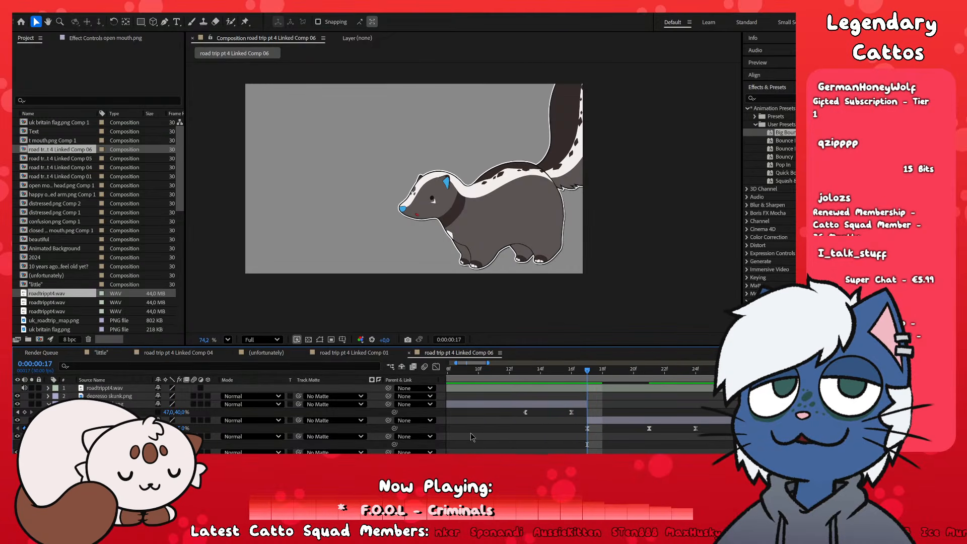
pyautogui.click(501, 371)
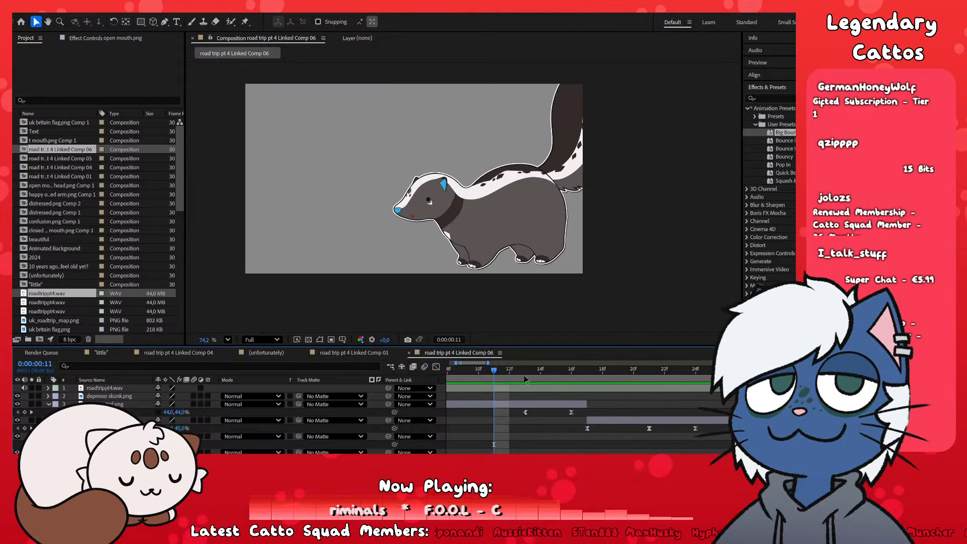
pyautogui.press('-')
pyautogui.press('-')
pyautogui.press('-')
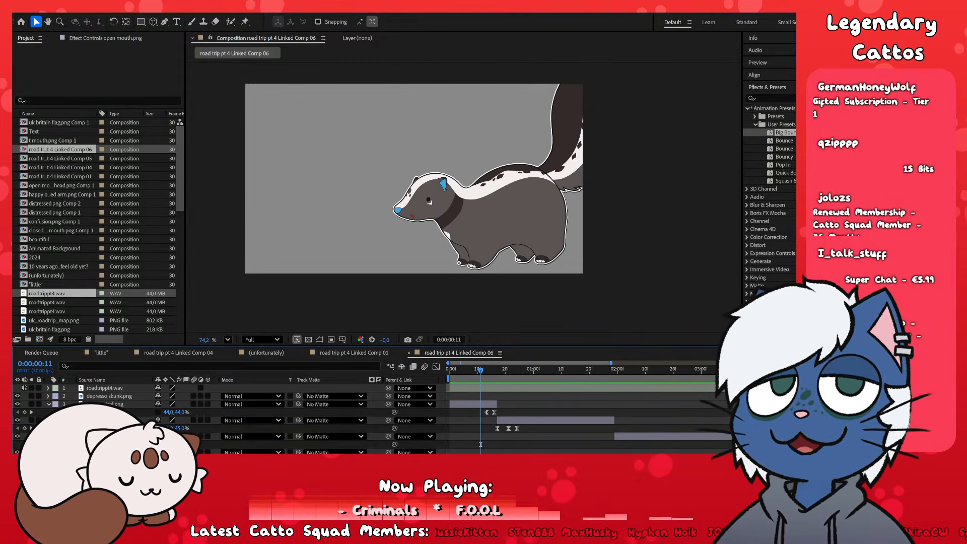
pyautogui.hscroll(15, 579, 418)
pyautogui.hscroll(-14, 579, 419)
pyautogui.hscroll(15, 580, 418)
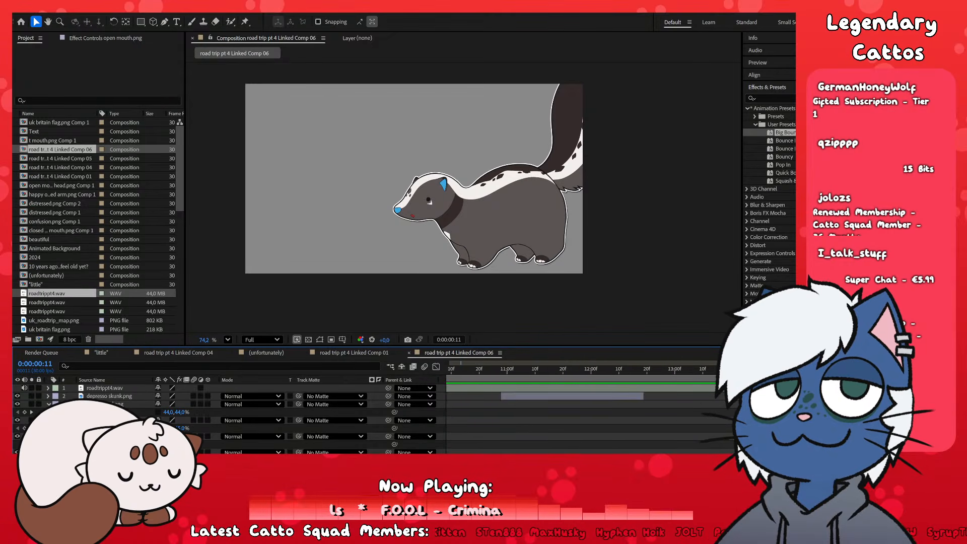
# - Review true neutral.png's pose change frame by frame from the start of the comp and preview it from 0:00:00:09
pyautogui.hscroll(-10, 480, 445)
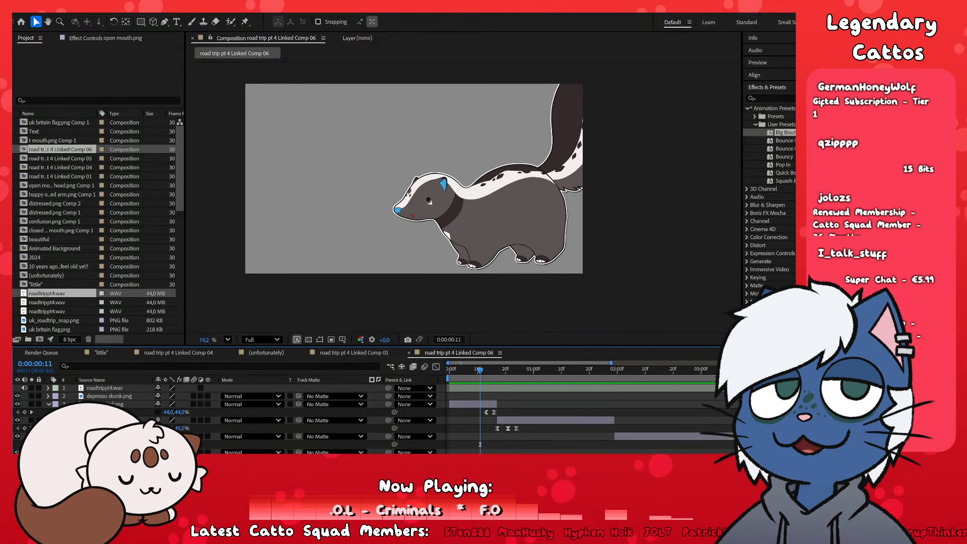
pyautogui.scroll(-1, 632, 445)
pyautogui.scroll(1, 633, 445)
pyautogui.scroll(2, 476, 414)
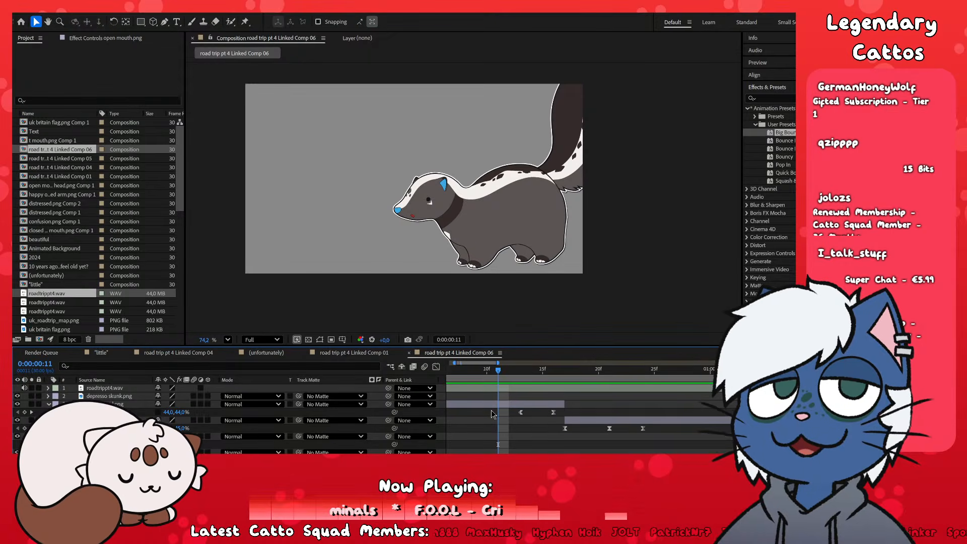
pyautogui.press('Home')
pyautogui.press('pagedown')
pyautogui.press('pagedown')
pyautogui.press('pagedown')
pyautogui.press('pagedown')
pyautogui.press('pagedown')
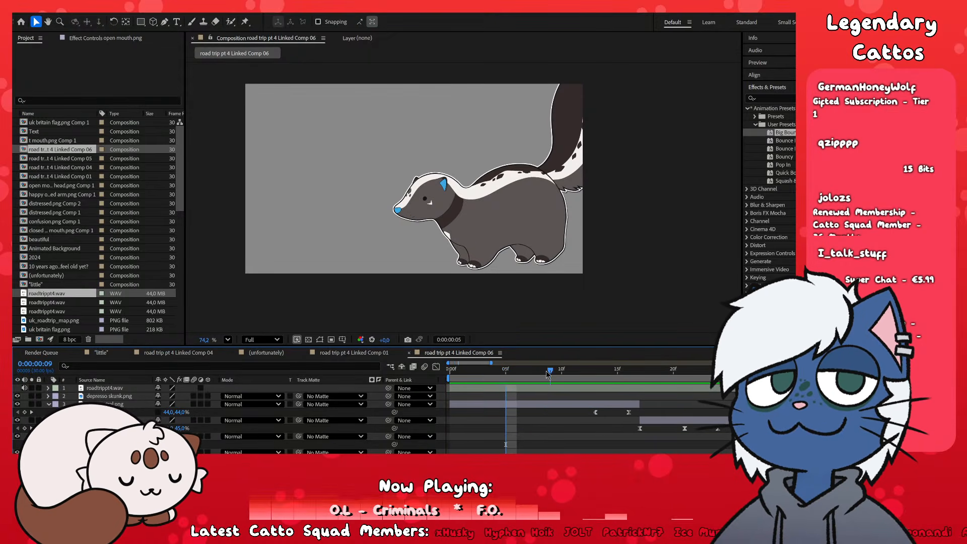
pyautogui.press('pagedown')
pyautogui.press('pagedown')
pyautogui.press('pagedown')
pyautogui.press('pagedown')
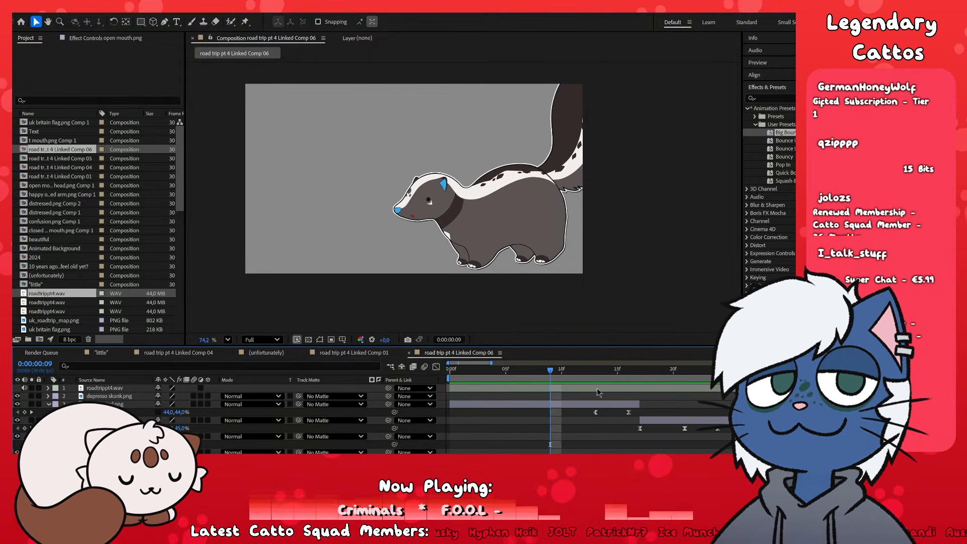
pyautogui.click(606, 370)
pyautogui.press('j')
pyautogui.press('j')
pyautogui.press('space')
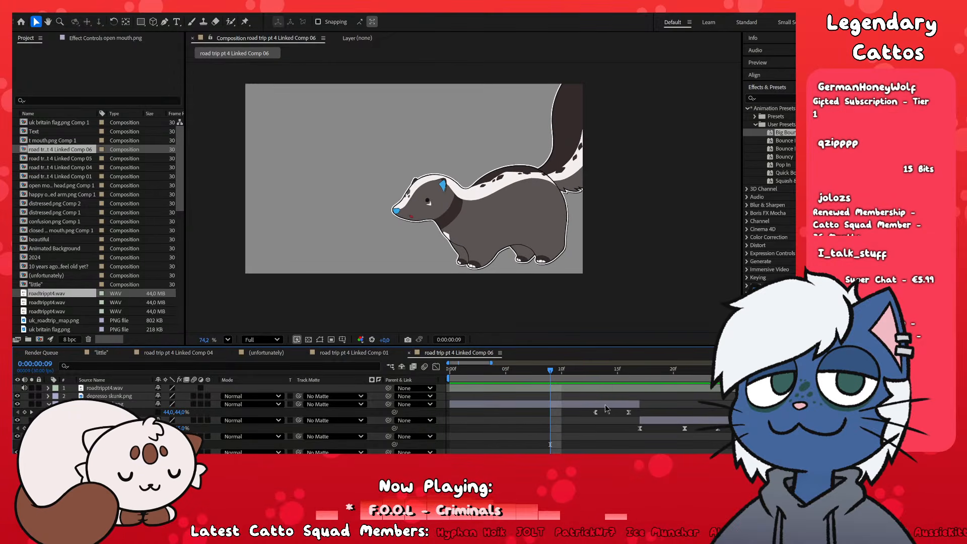
# - Move true neutral.png's first Scale keyframe to 0:00:00:11 and clear the keyframe selection
pyautogui.press('pagedown')
pyautogui.press('pagedown')
pyautogui.moveTo(596, 417); pyautogui.dragTo(582, 420)
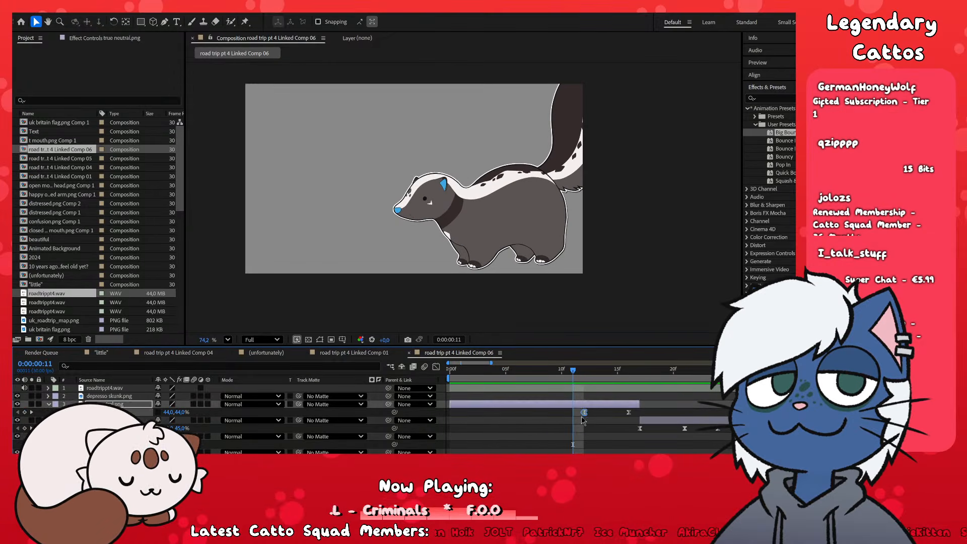
pyautogui.click(720, 422)
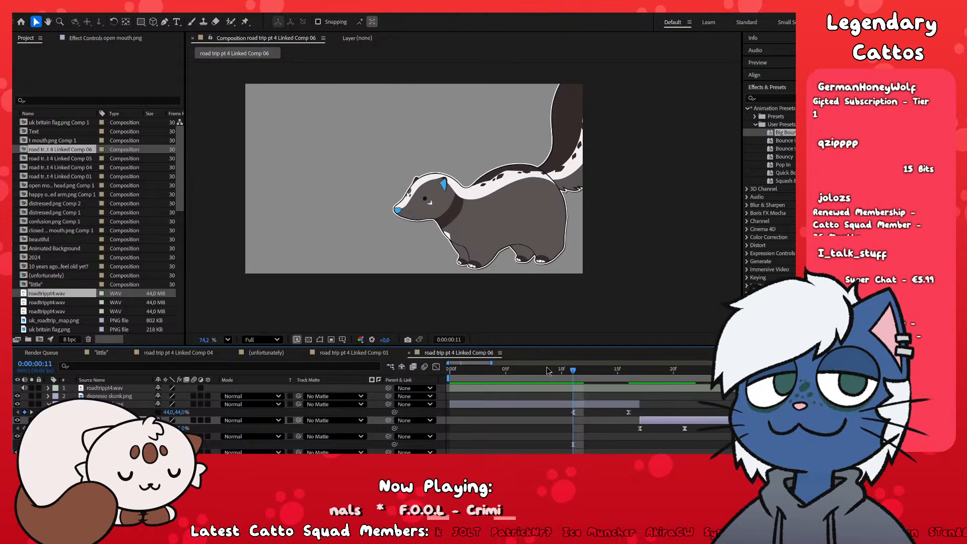
# - Preview the retimed squash from 0:00:00:06 and inspect the spacing of open mouth.png's Scale keyframes
pyautogui.press('pageup')
pyautogui.press('pageup')
pyautogui.press('pageup')
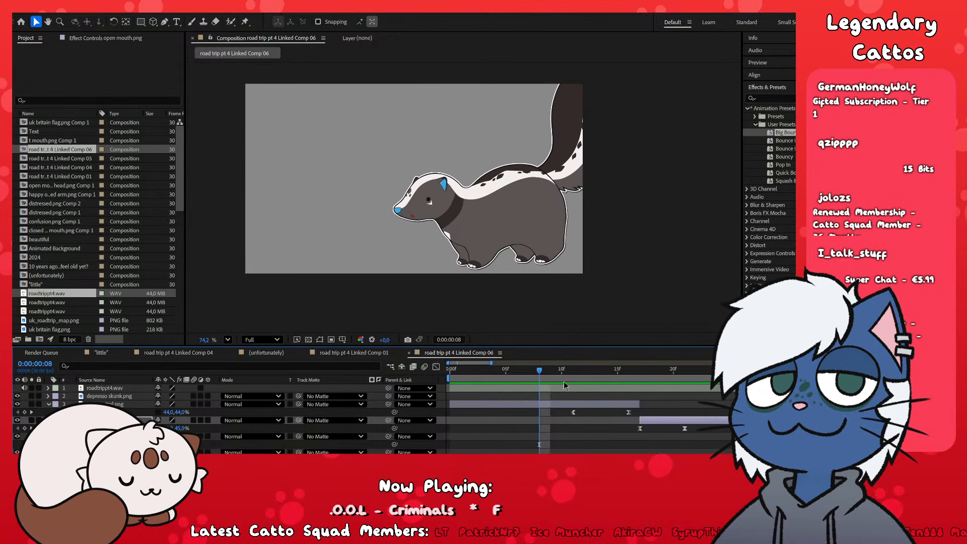
pyautogui.press('pageup')
pyautogui.press('pageup')
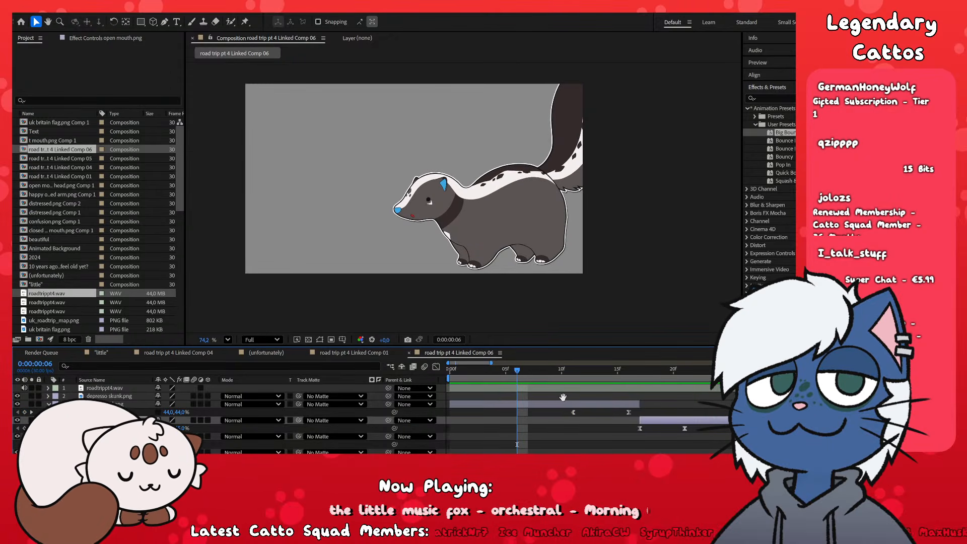
pyautogui.scroll(-3, 607, 437)
pyautogui.scroll(2, 493, 434)
pyautogui.scroll(-2, 508, 434)
pyautogui.scroll(3, 465, 439)
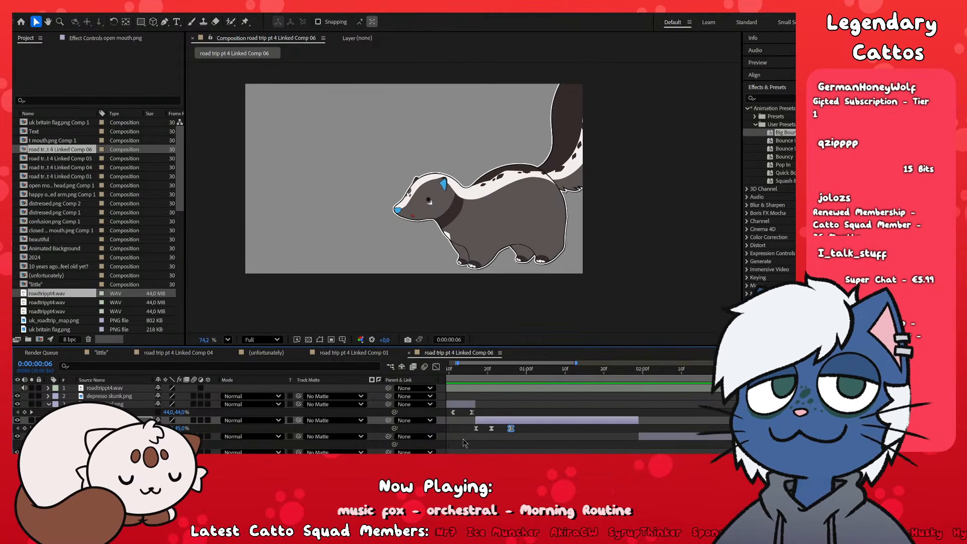
pyautogui.scroll(-2, 479, 440)
pyautogui.scroll(2, 458, 438)
pyautogui.scroll(1, 458, 439)
# - Copy open mouth.png's three Scale keyframes onto true neutral.png at 0:00:00:17 and select all of true neutral.png's Scale keyframes
pyautogui.moveTo(540, 370); pyautogui.dragTo(550, 372)
pyautogui.moveTo(639, 450); pyautogui.dragTo(543, 425)
pyautogui.click(541, 405)
pyautogui.hotkey('ctrl', 'b')
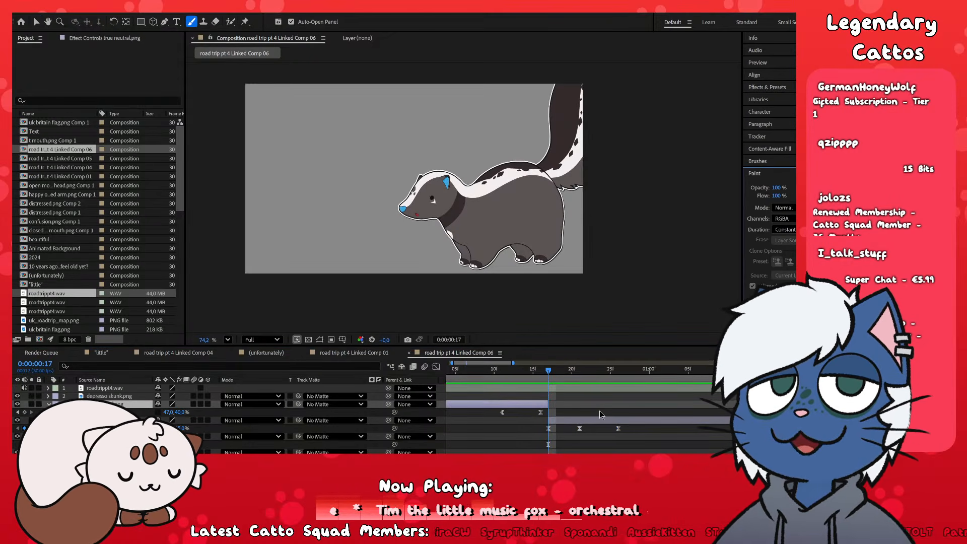
pyautogui.click(632, 432)
pyautogui.moveTo(633, 433); pyautogui.dragTo(527, 444)
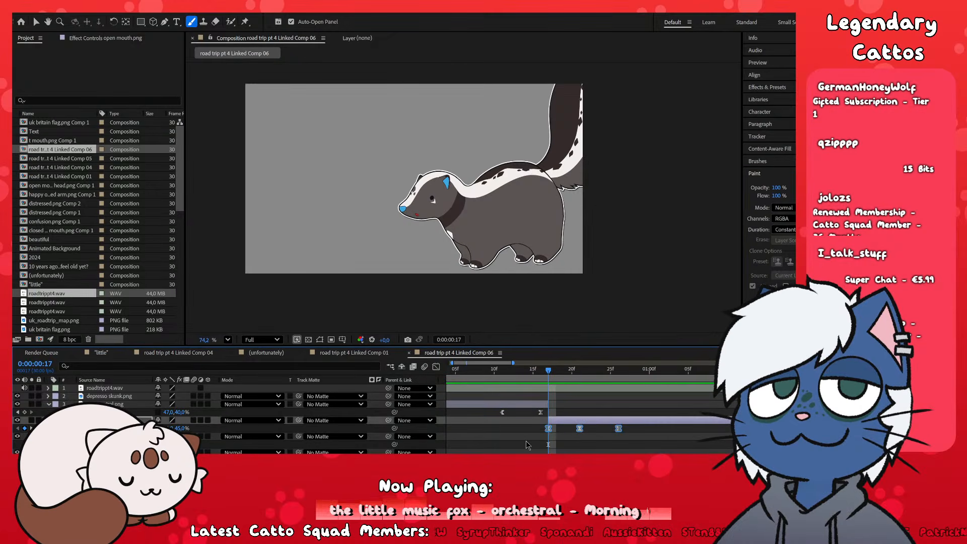
pyautogui.click(528, 404)
pyautogui.hotkey('ctrl', 'v')
pyautogui.moveTo(649, 416); pyautogui.dragTo(483, 406)
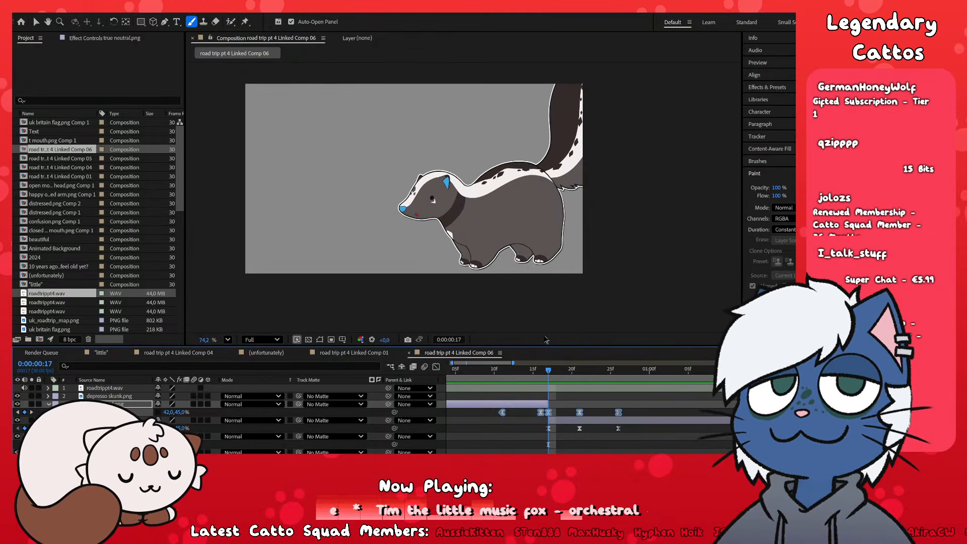
# - Apply the user animation preset beginning with "Big Bou" to open mouth.png at 0:00:01:28
pyautogui.click(627, 443)
pyautogui.moveTo(843, 370); pyautogui.dragTo(859, 370)
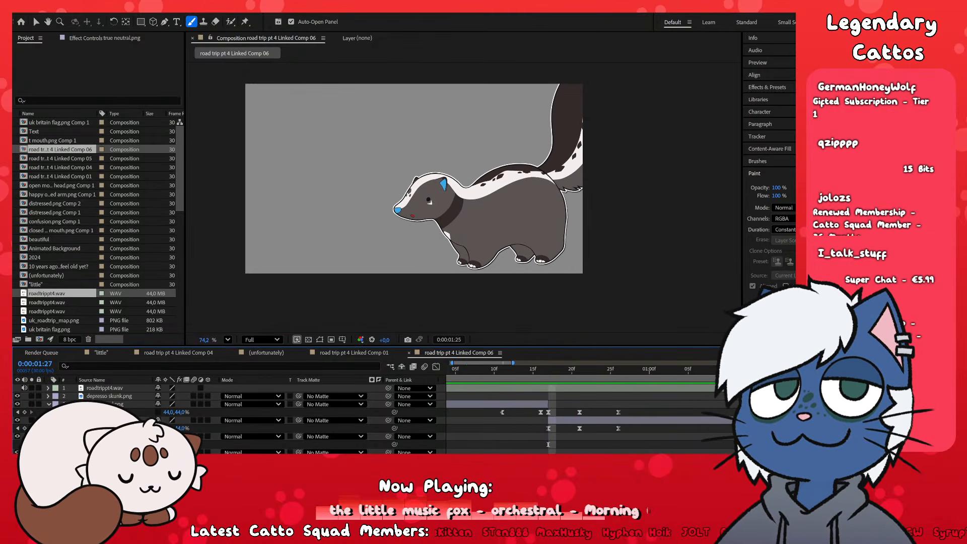
pyautogui.click(842, 420)
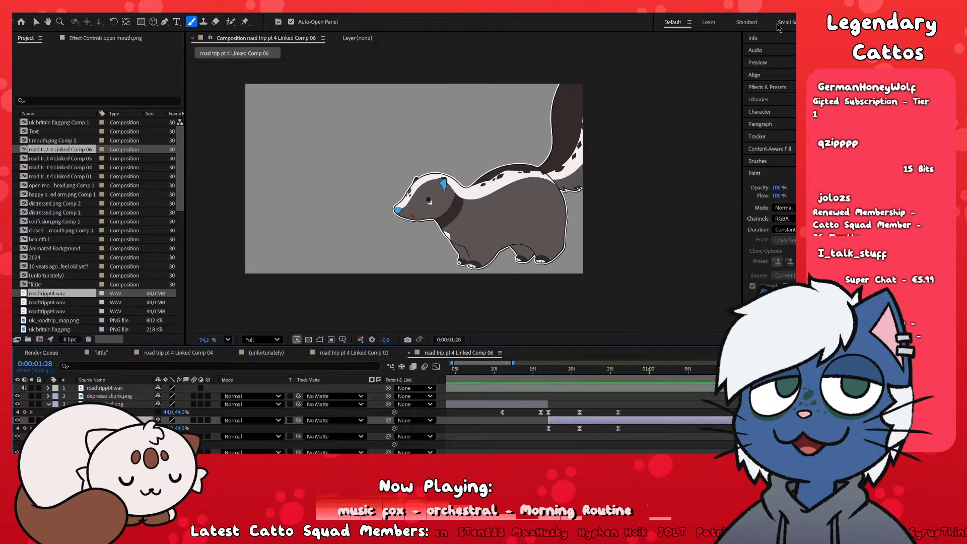
pyautogui.click(785, 90)
pyautogui.click(748, 109)
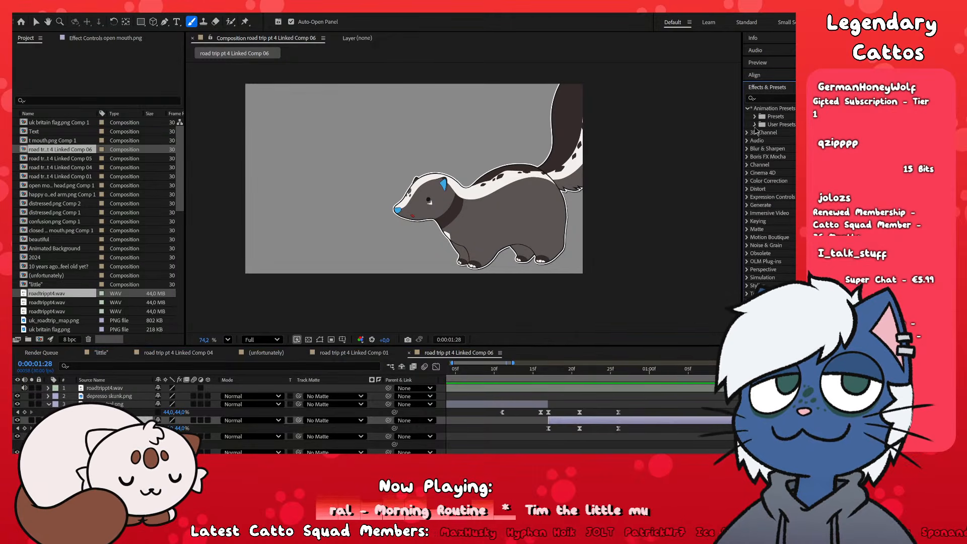
pyautogui.click(754, 125)
pyautogui.doubleClick(785, 132)
# - Shift open mouth.png's newly added Scale keyframes so they start at 0:00:01:24 and the squash lands on 0:00:01:29
pyautogui.scroll(-5, 641, 421)
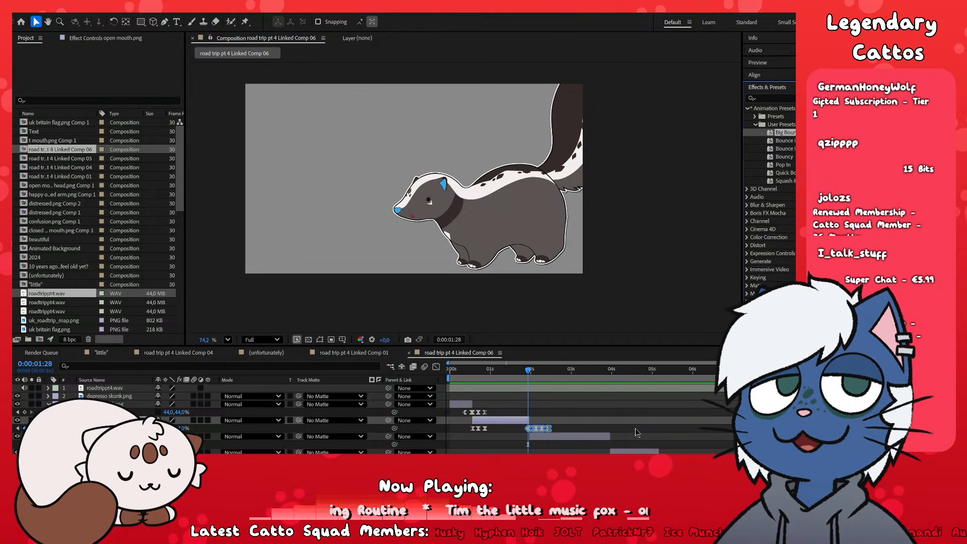
pyautogui.scroll(5, 630, 437)
pyautogui.scroll(-2, 613, 448)
pyautogui.scroll(2, 616, 439)
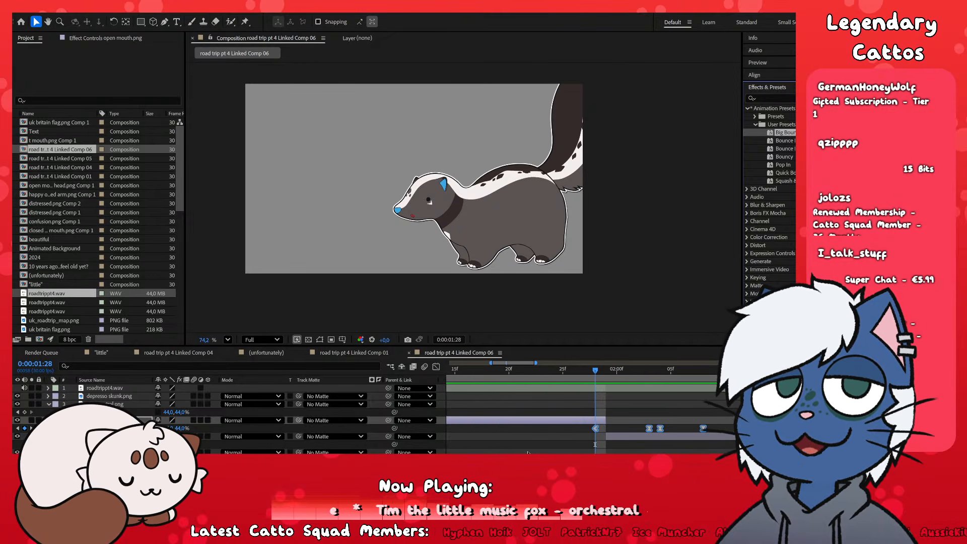
pyautogui.moveTo(651, 431); pyautogui.dragTo(606, 430)
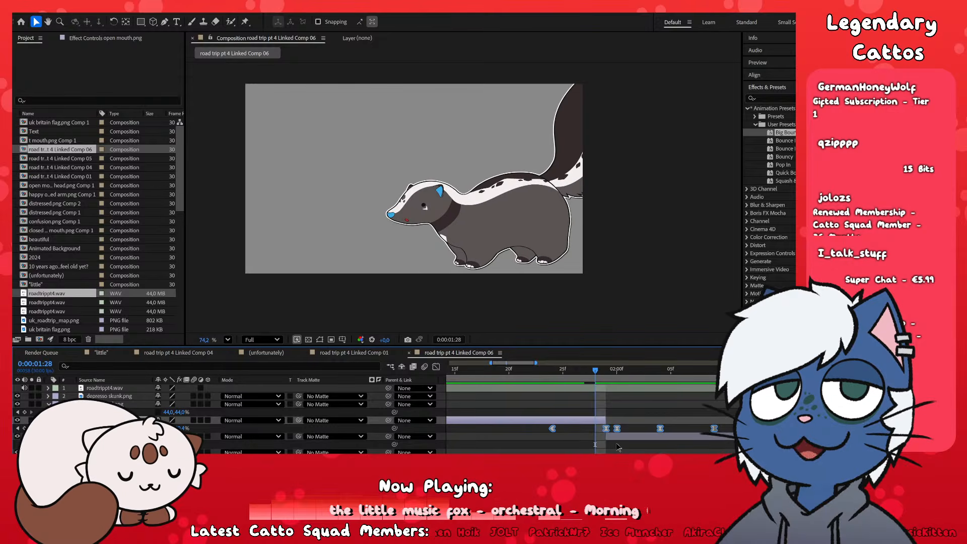
pyautogui.click(615, 439)
pyautogui.press('j')
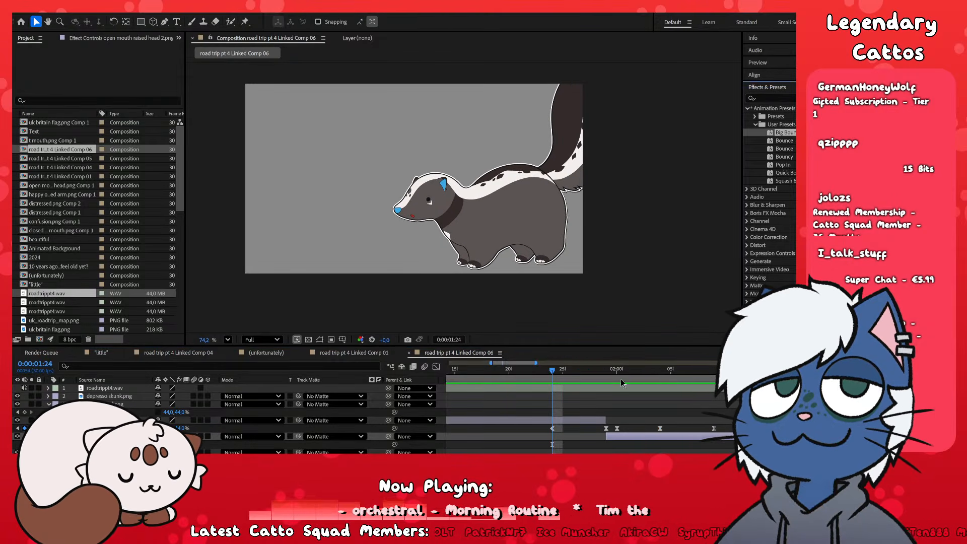
# - Add the same five Scale keyframes to open mouth raised head 2.png at 0:00:01:29 and shift them to start at 0:00:01:24
pyautogui.click(679, 436)
pyautogui.press('s')
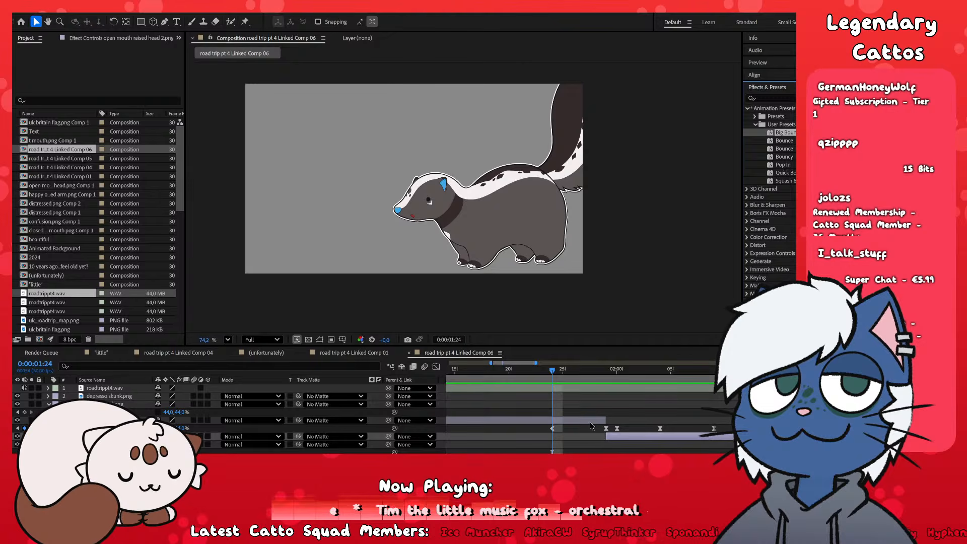
pyautogui.click(616, 376)
pyautogui.press('pageup')
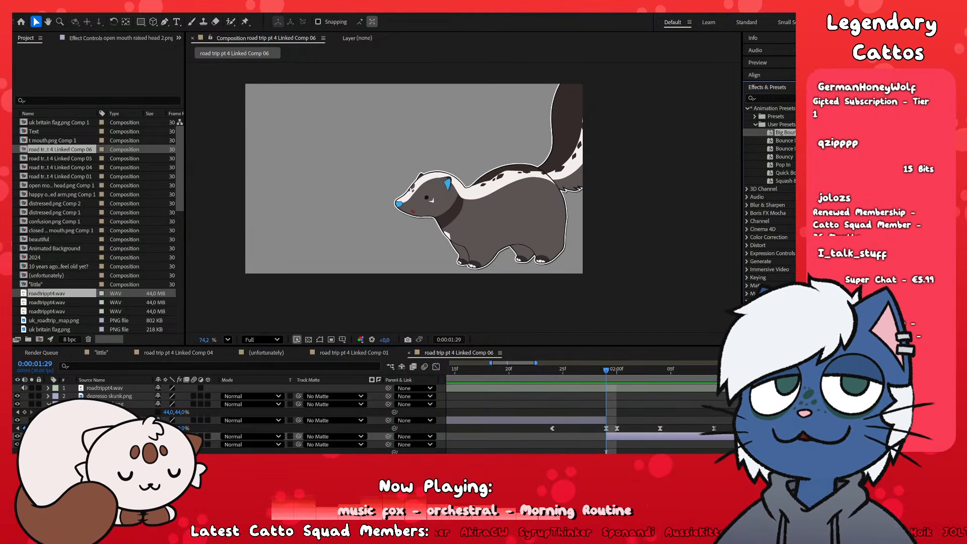
pyautogui.click(667, 437)
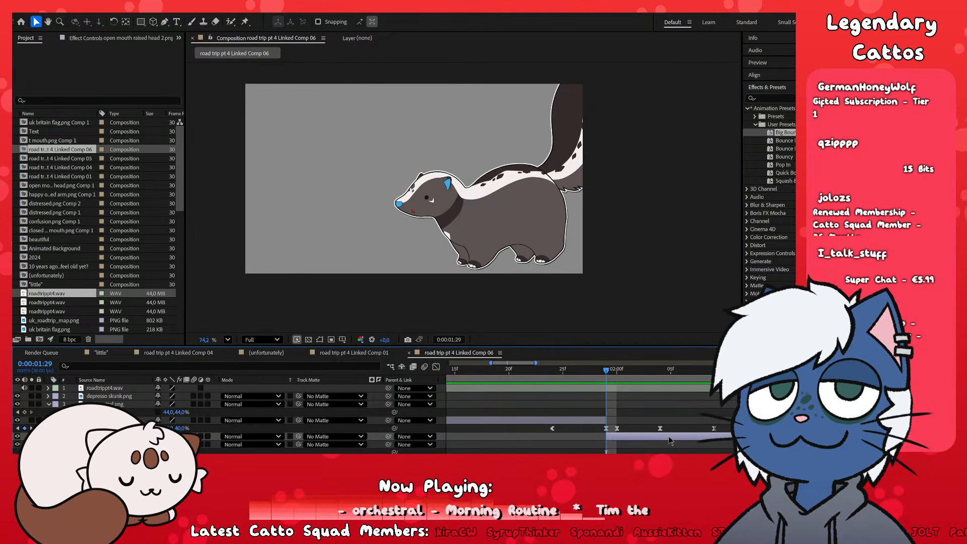
pyautogui.press('s')
pyautogui.scroll(-2, 671, 431)
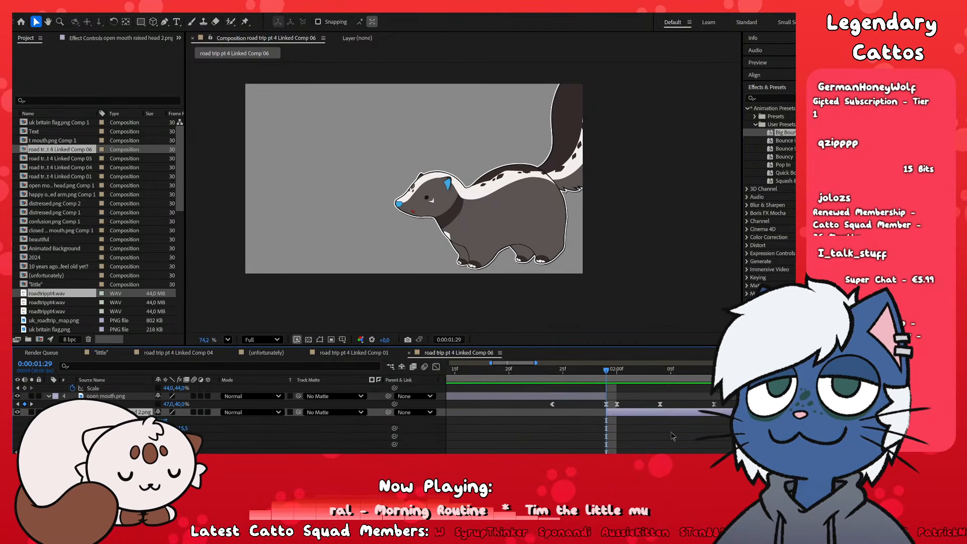
pyautogui.hotkey('ctrl', 'v')
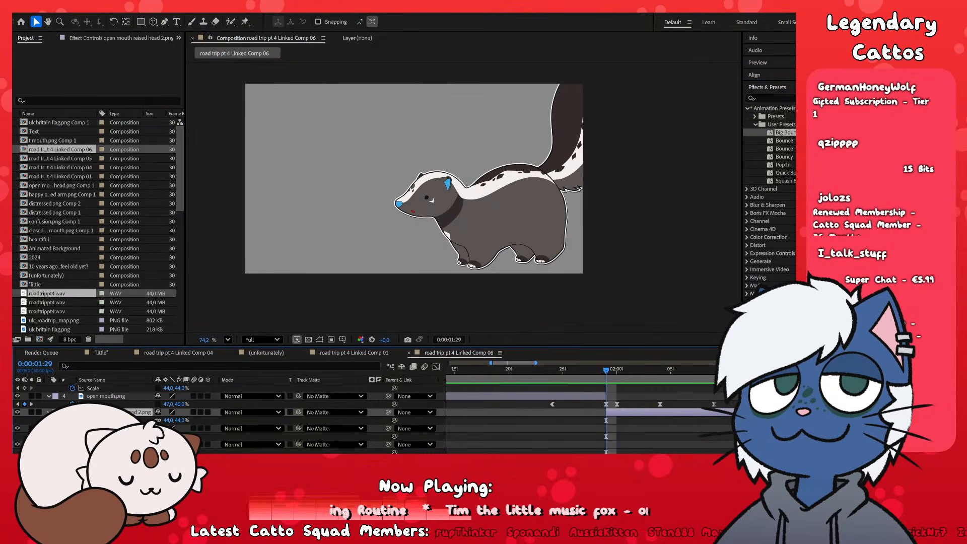
pyautogui.moveTo(607, 422); pyautogui.dragTo(554, 421)
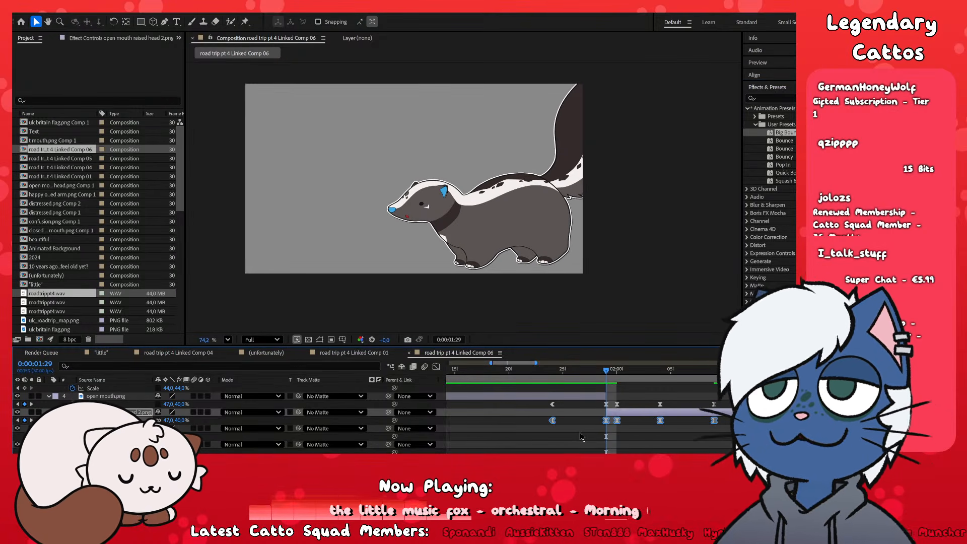
pyautogui.click(580, 434)
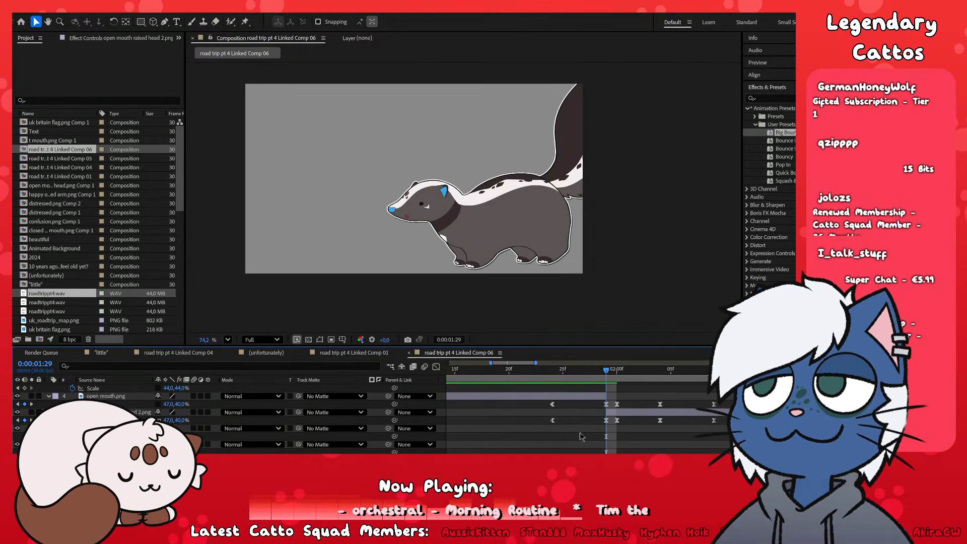
# - Apply the user animation preset beginning with "Big Bou" to open mouth raised head 2.png at 0:00:03:23
pyautogui.scroll(-3, 569, 444)
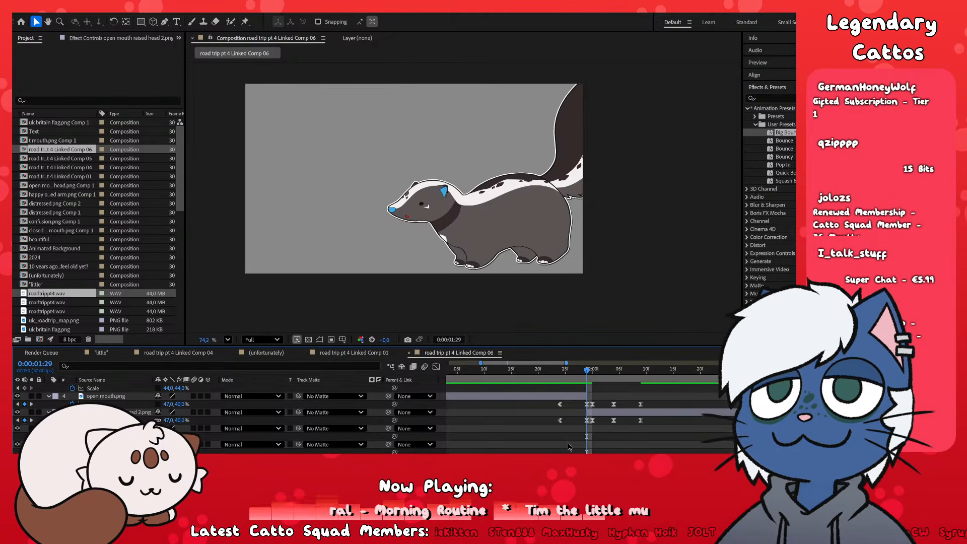
pyautogui.scroll(1, 628, 432)
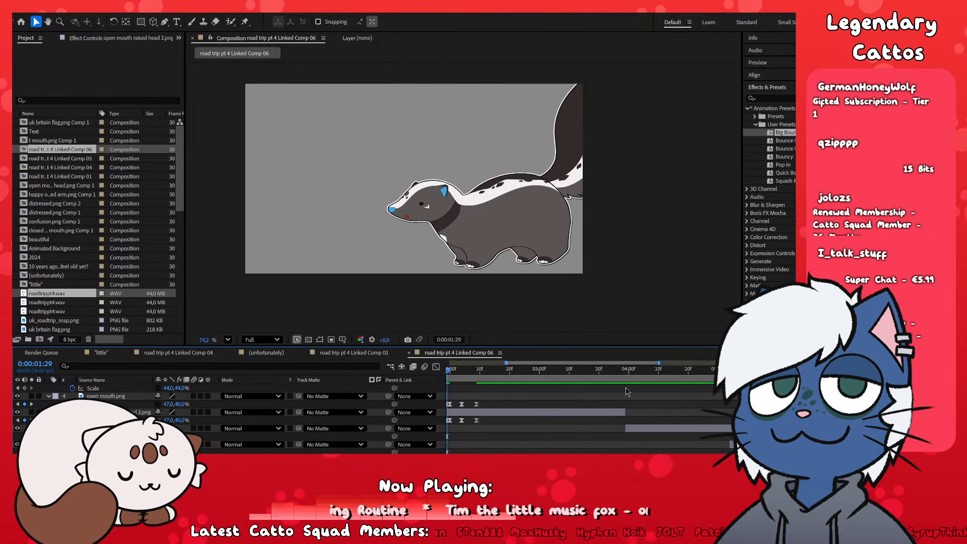
pyautogui.click(615, 378)
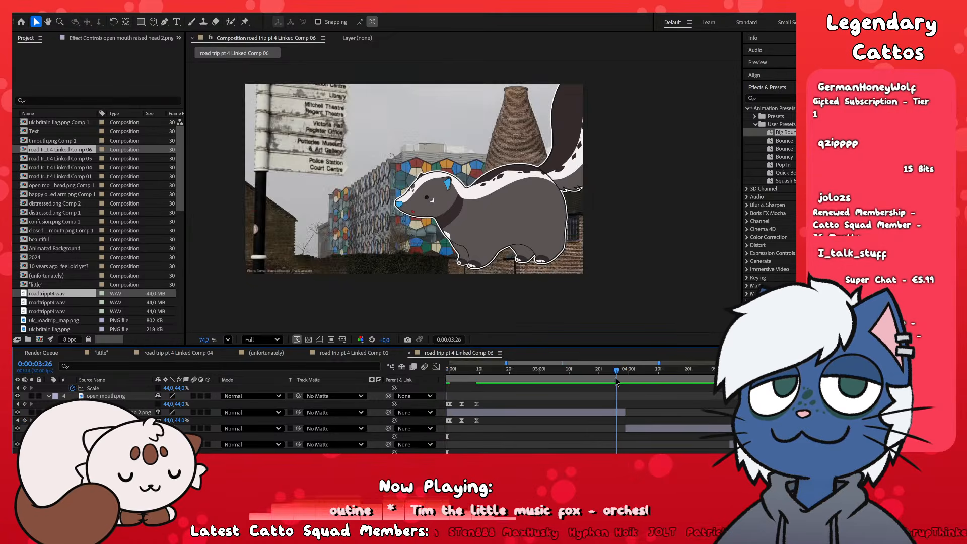
pyautogui.click(619, 414)
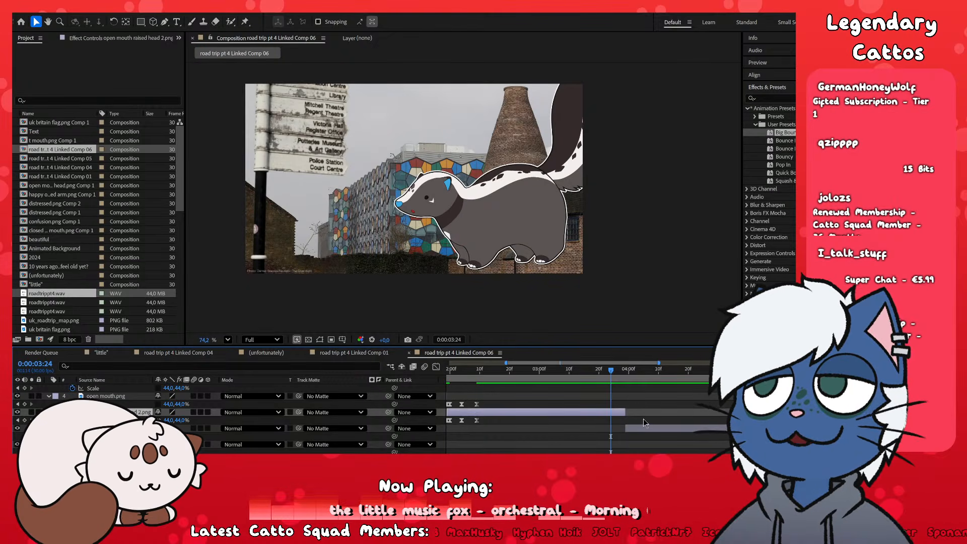
pyautogui.scroll(-5, 635, 428)
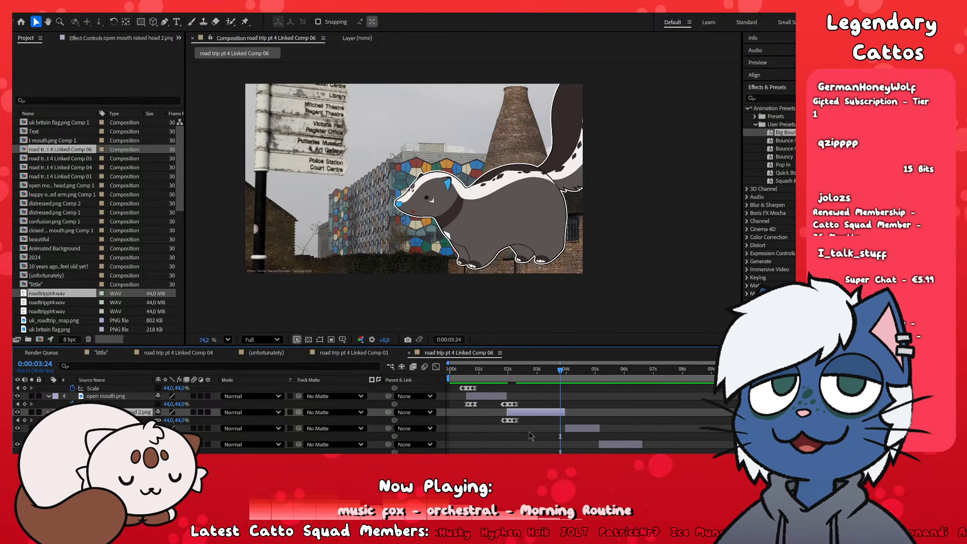
pyautogui.scroll(2, 558, 432)
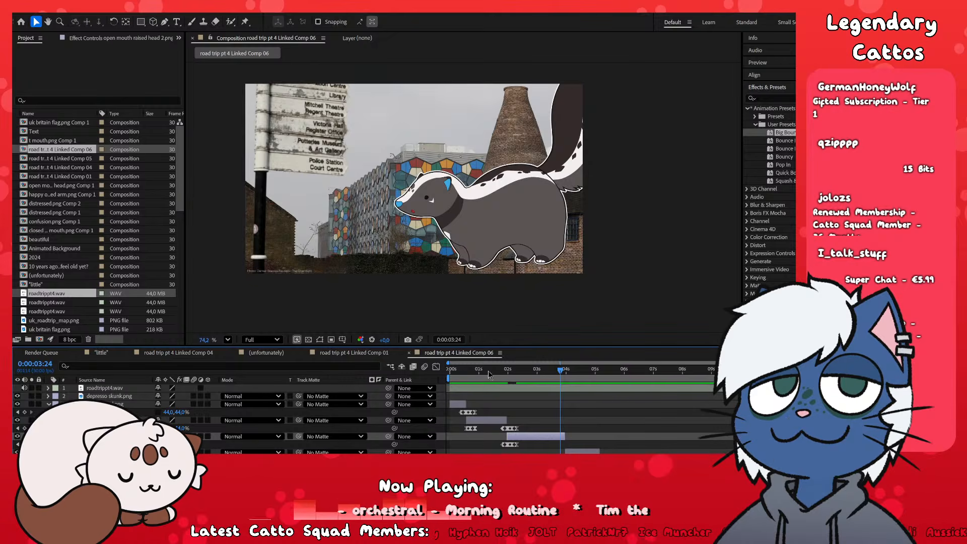
pyautogui.moveTo(451, 371); pyautogui.dragTo(561, 390)
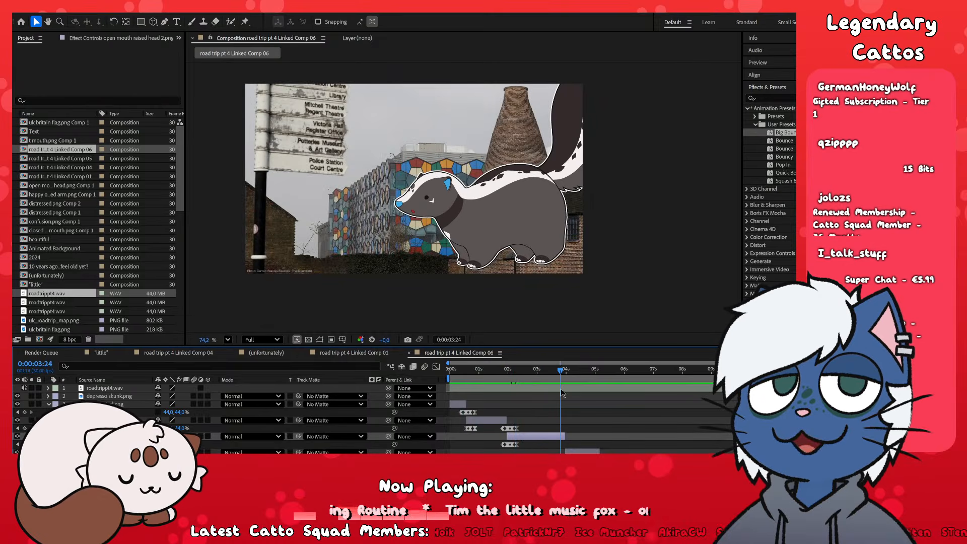
pyautogui.scroll(3, 554, 444)
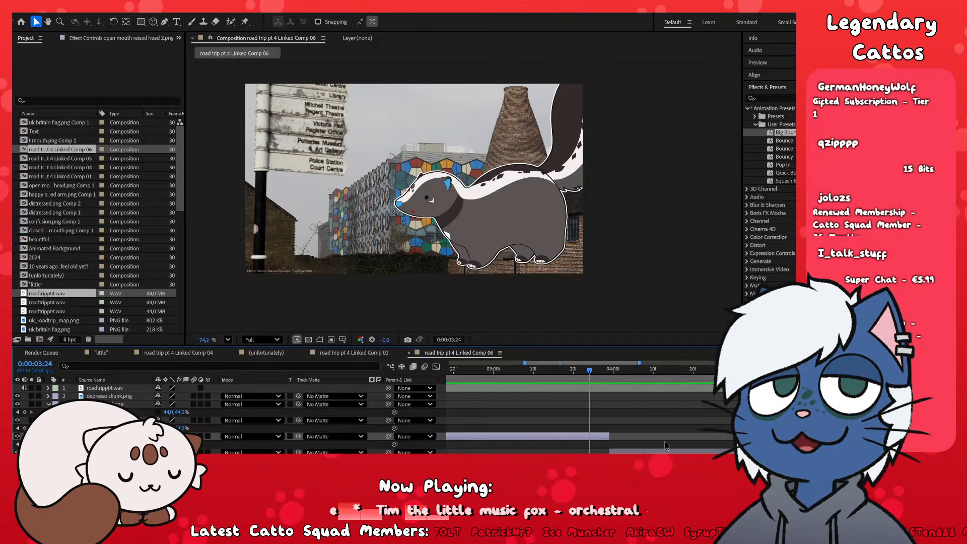
pyautogui.click(604, 372)
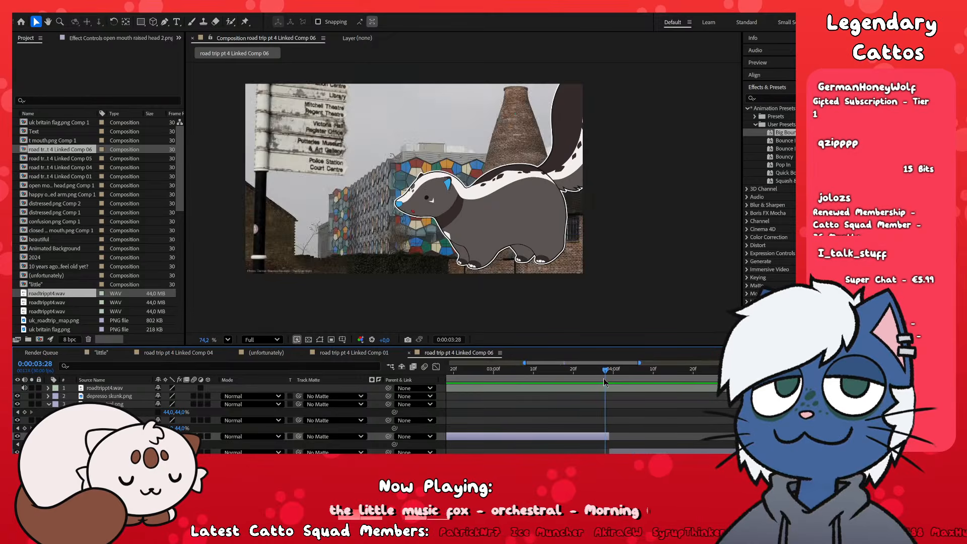
pyautogui.moveTo(603, 378); pyautogui.dragTo(584, 381)
pyautogui.doubleClick(785, 133)
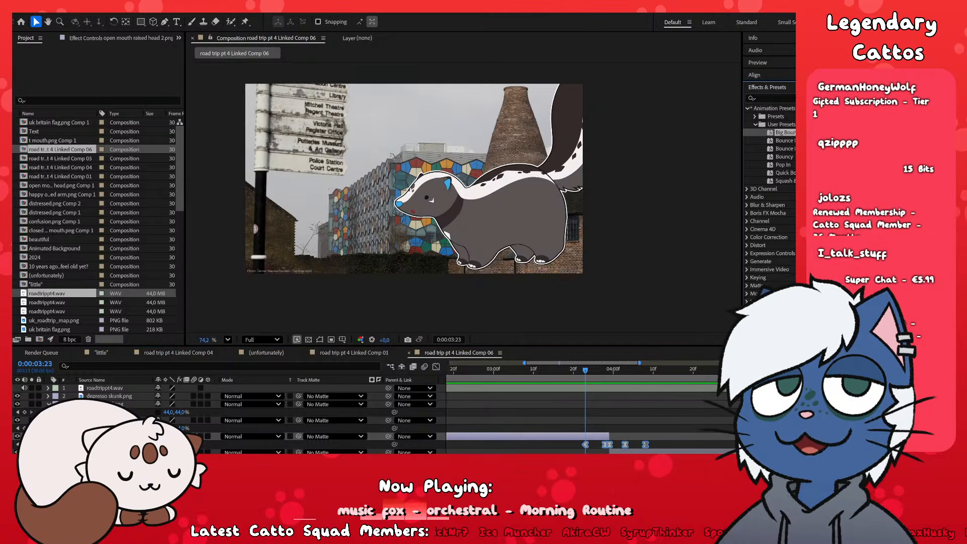
# - Shift open mouth raised head 2.png's newly added Scale keyframes one frame later so they start at 0:00:03:24
pyautogui.scroll(1, 612, 439)
pyautogui.moveTo(608, 445); pyautogui.dragTo(616, 446)
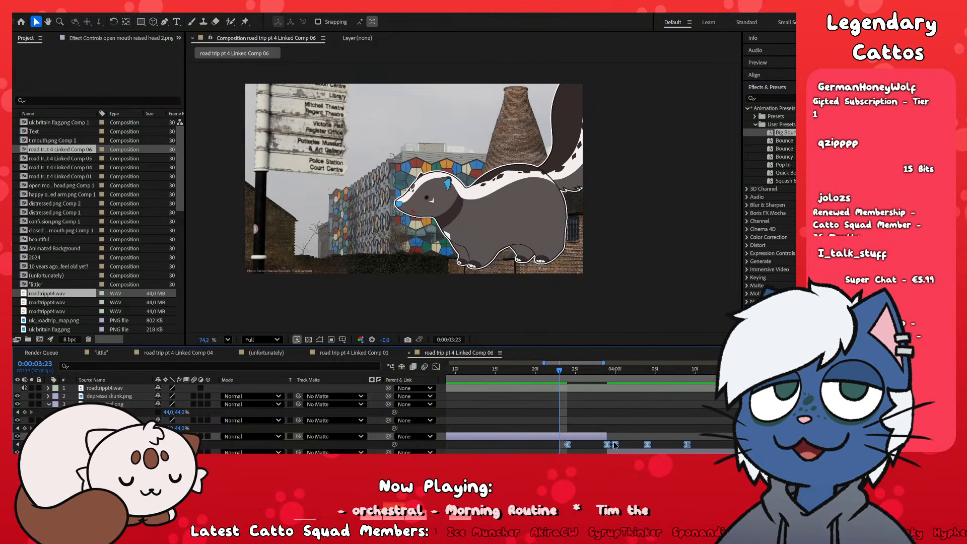
pyautogui.click(640, 418)
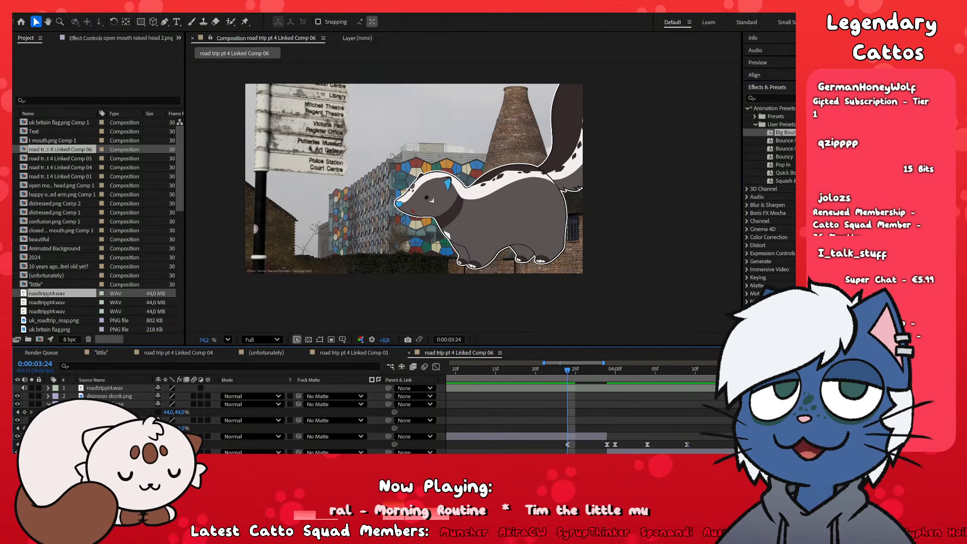
# - Add the same five Scale keyframes to raised brow open mouth.png starting at 0:00:03:24 and play back the pose change
pyautogui.click(615, 452)
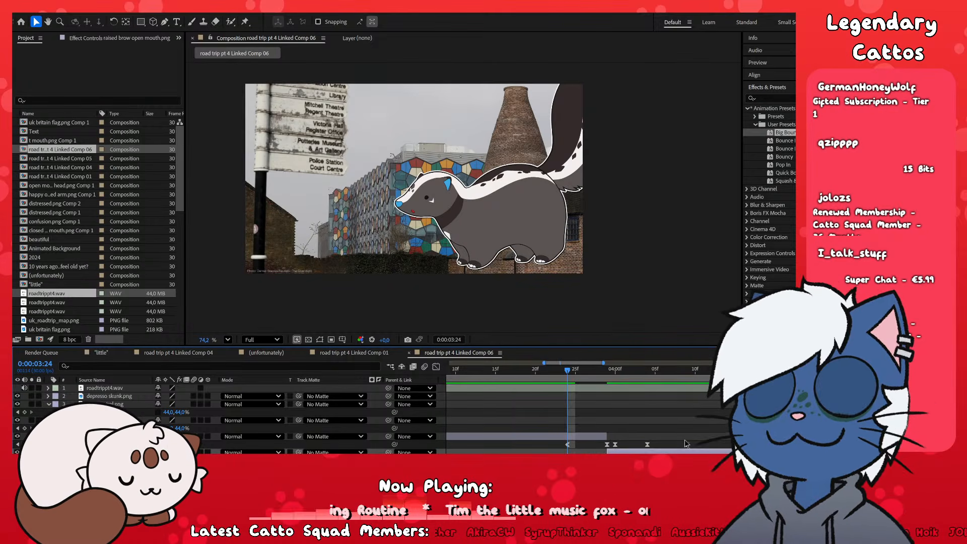
pyautogui.scroll(-1, 685, 439)
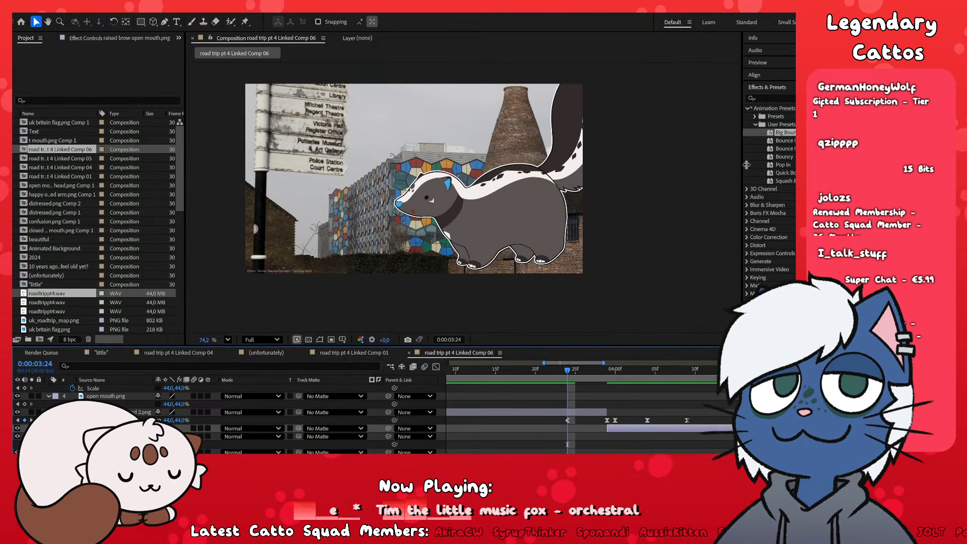
pyautogui.press('s')
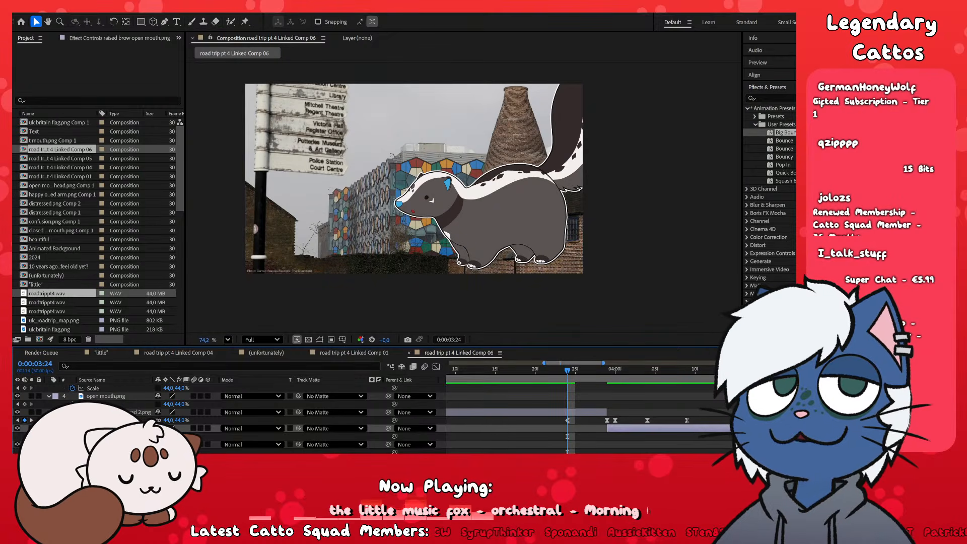
pyautogui.hotkey('ctrl', 'v')
pyautogui.press('space')
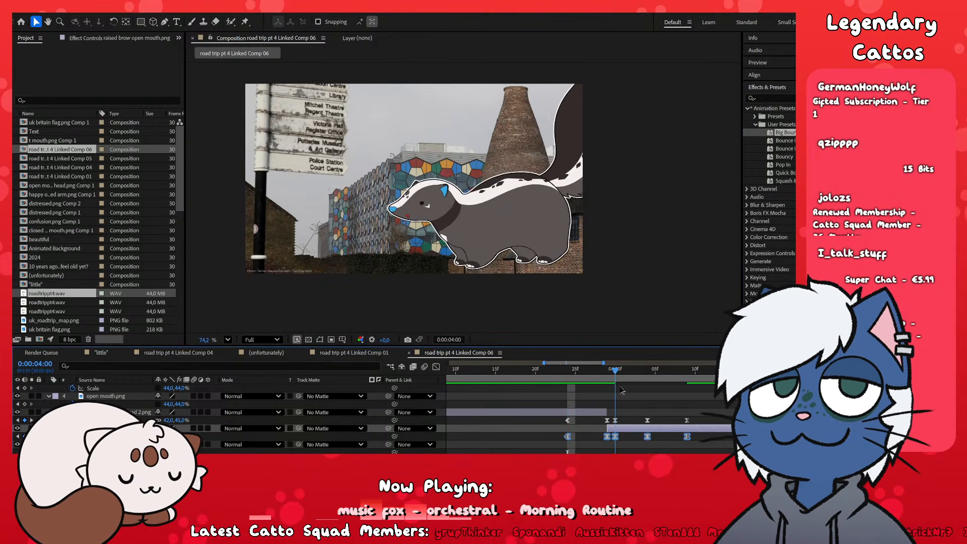
pyautogui.press('space')
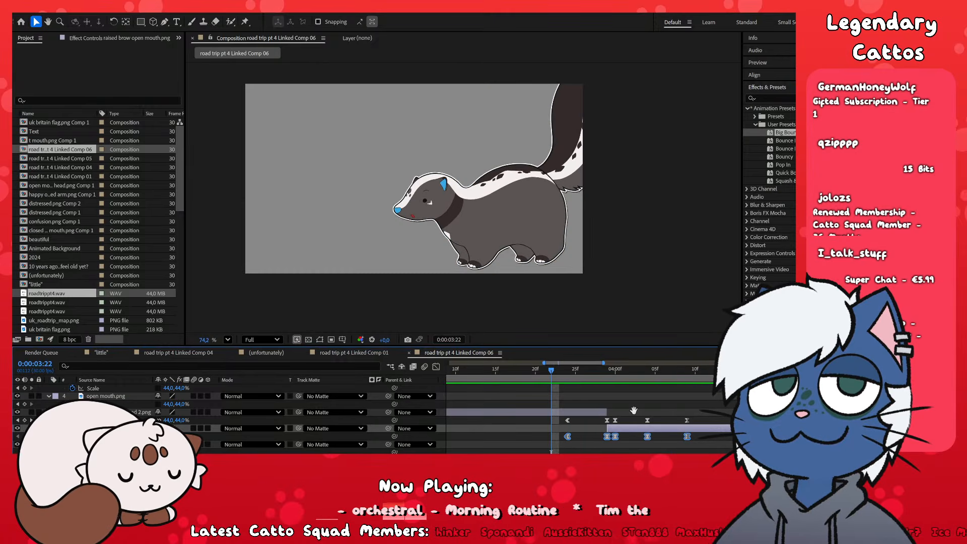
# - Apply the "Big Bou" preset to raised brow open mouth.png at 0:00:04:25 and shift its new Scale keyframes to start at 0:00:04:29
pyautogui.scroll(-3, 562, 440)
pyautogui.scroll(2, 583, 443)
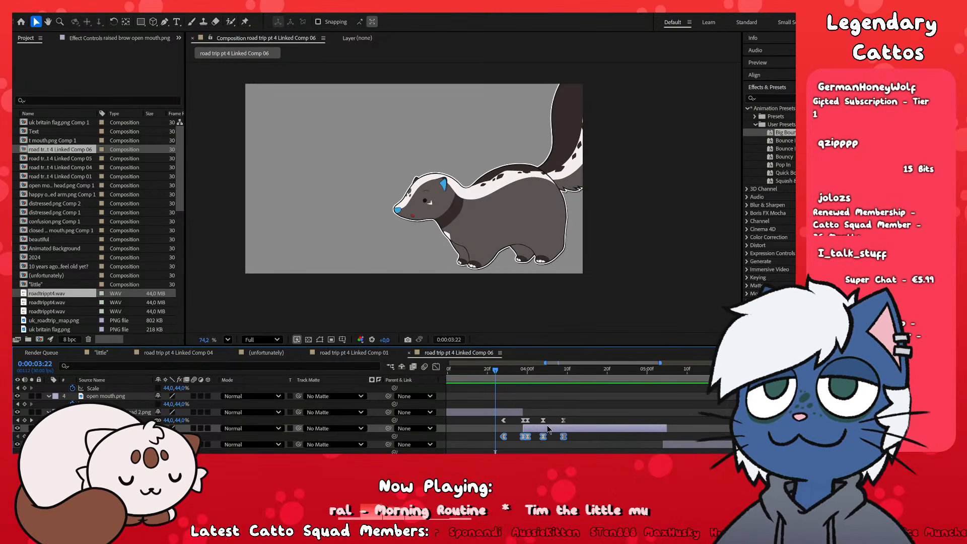
pyautogui.scroll(-2, 611, 423)
pyautogui.click(591, 374)
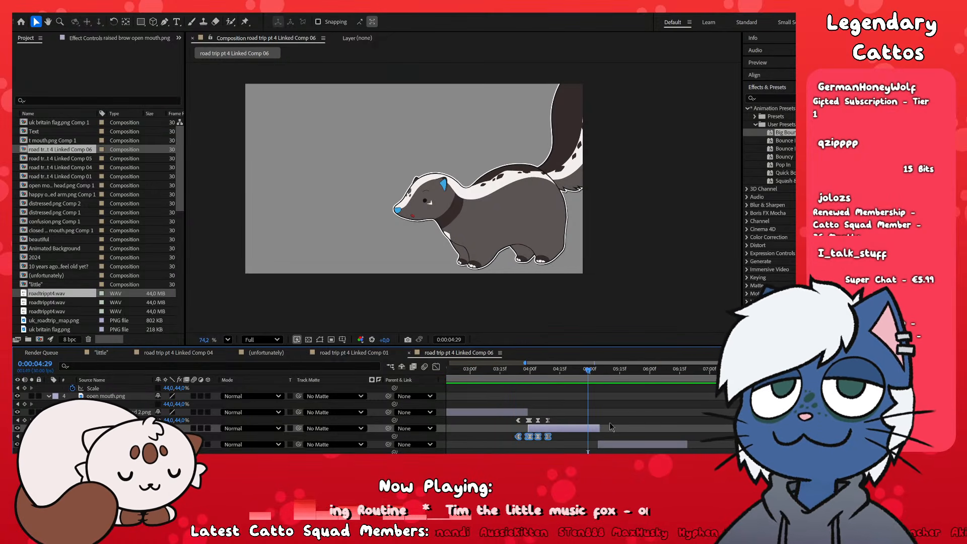
pyautogui.scroll(4, 609, 422)
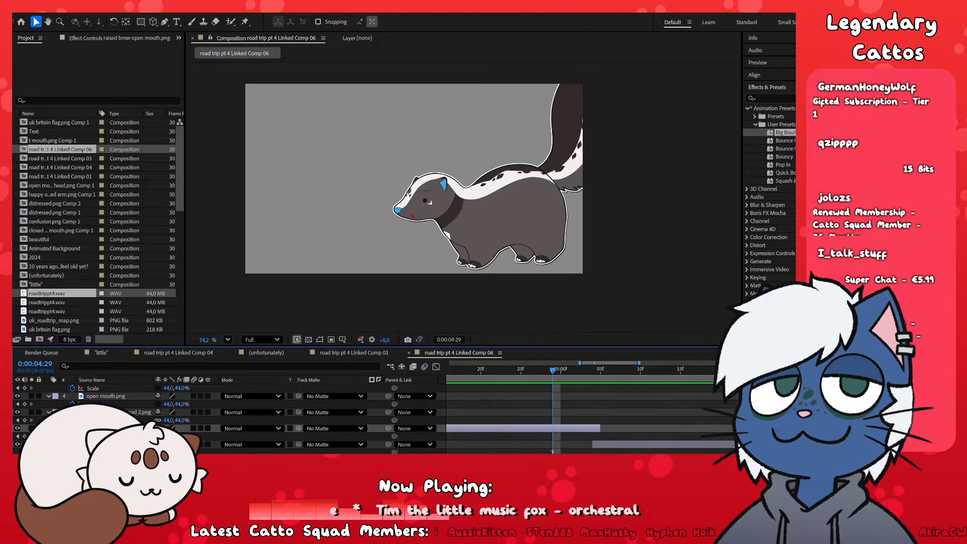
pyautogui.click(602, 375)
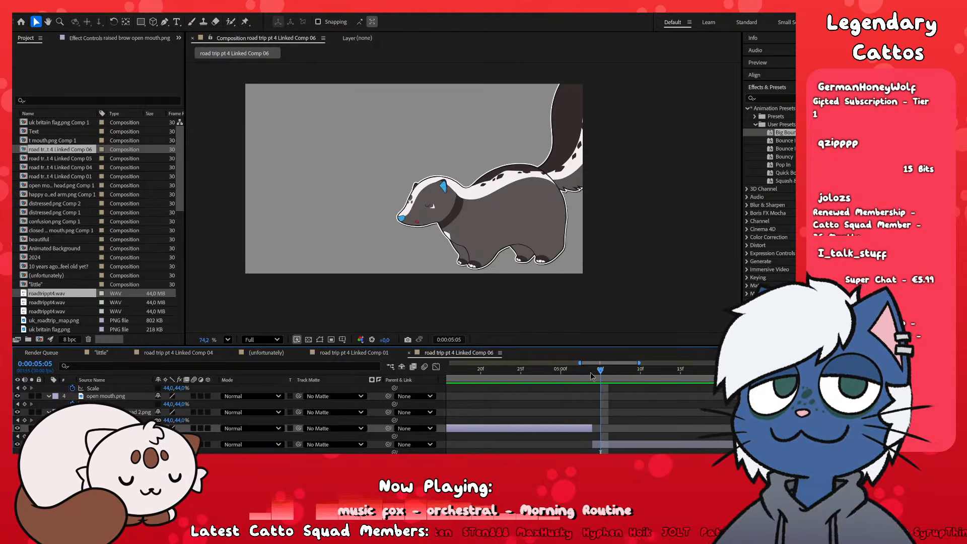
pyautogui.moveTo(591, 376); pyautogui.dragTo(522, 376)
pyautogui.scroll(-2, 570, 440)
pyautogui.scroll(1, 562, 442)
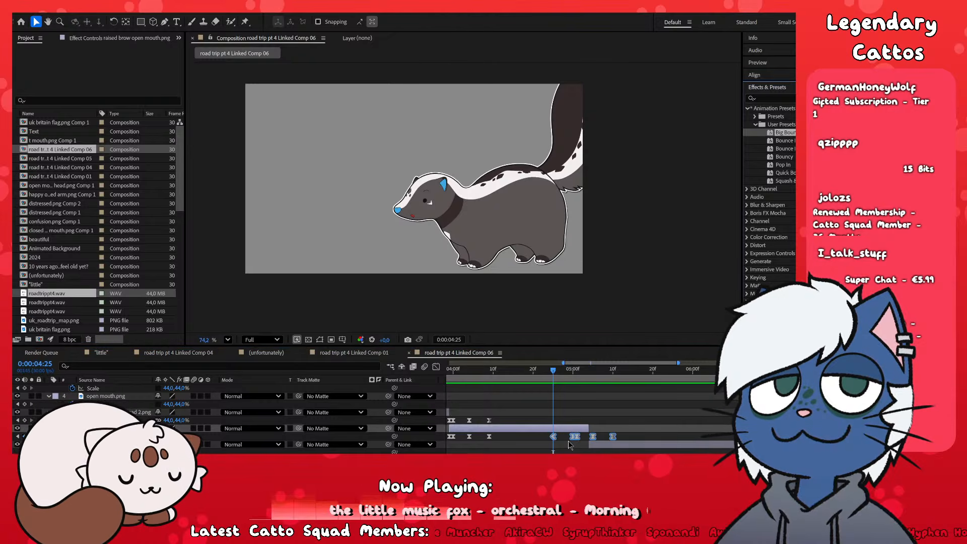
pyautogui.moveTo(569, 441); pyautogui.dragTo(579, 440)
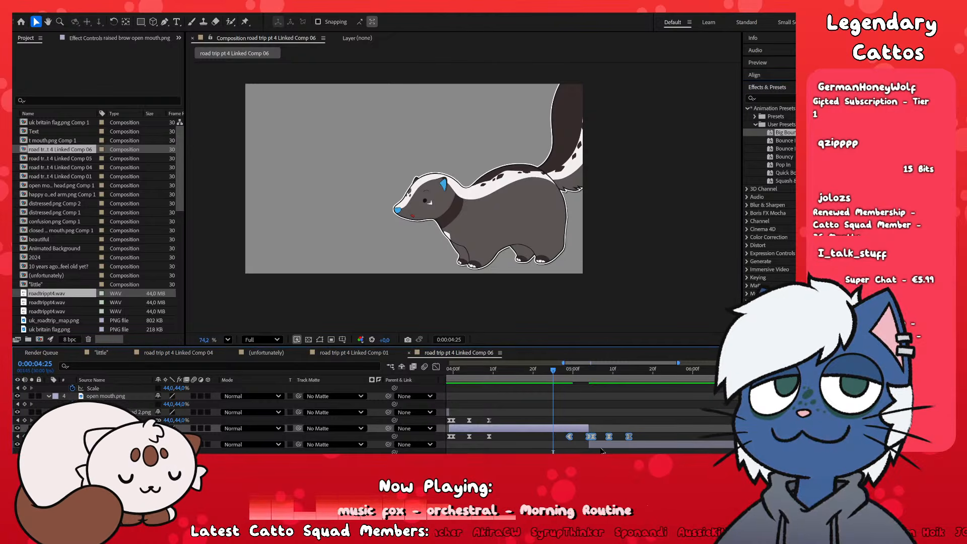
# - Apply the same "Big Bou" preset to closed eyes.png at 0:00:04:29 and play the animation on to 0:00:06:13
pyautogui.click(601, 448)
pyautogui.press('u')
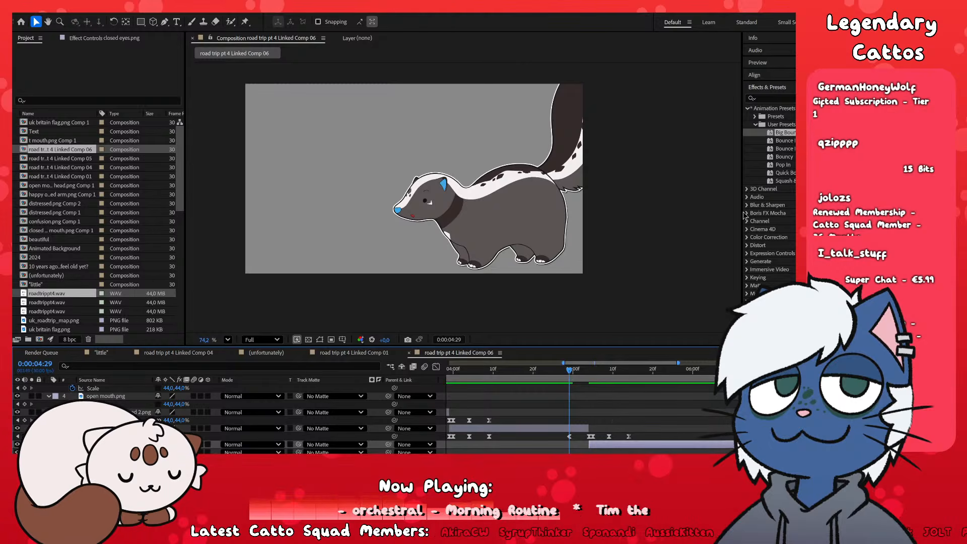
pyautogui.doubleClick(786, 133)
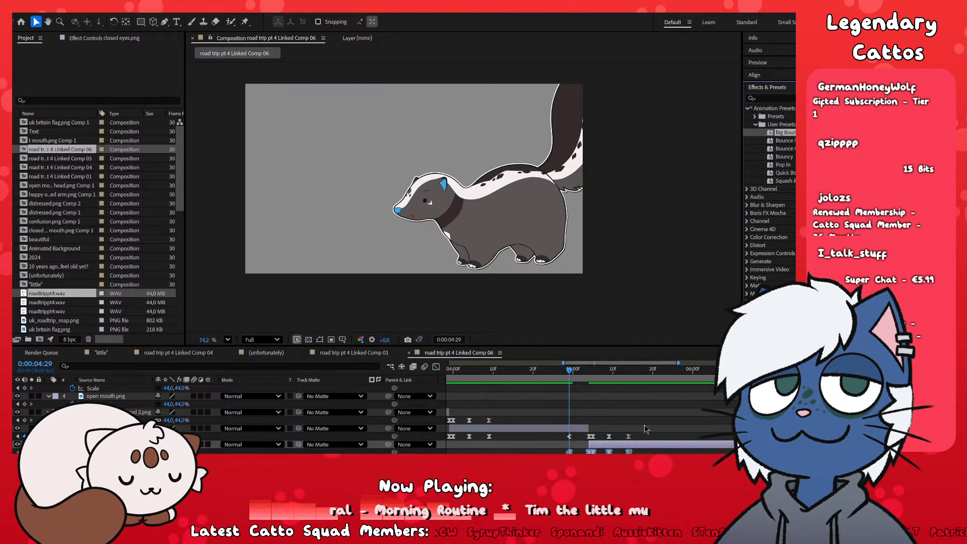
pyautogui.press('space')
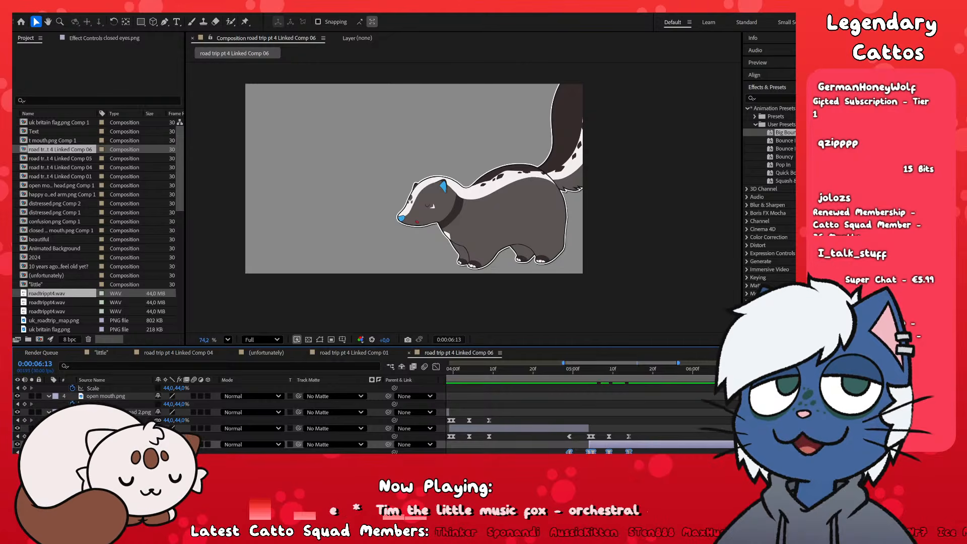
# - Apply the "Big Bou" preset to closed eyes.png and sweaty.png together at 0:00:06:13 and shift the new Scale keyframes to start at 0:00:06:14
pyautogui.click(116, 460)
pyautogui.scroll(-2, 116, 436)
pyautogui.scroll(1, 116, 436)
pyautogui.click(116, 437)
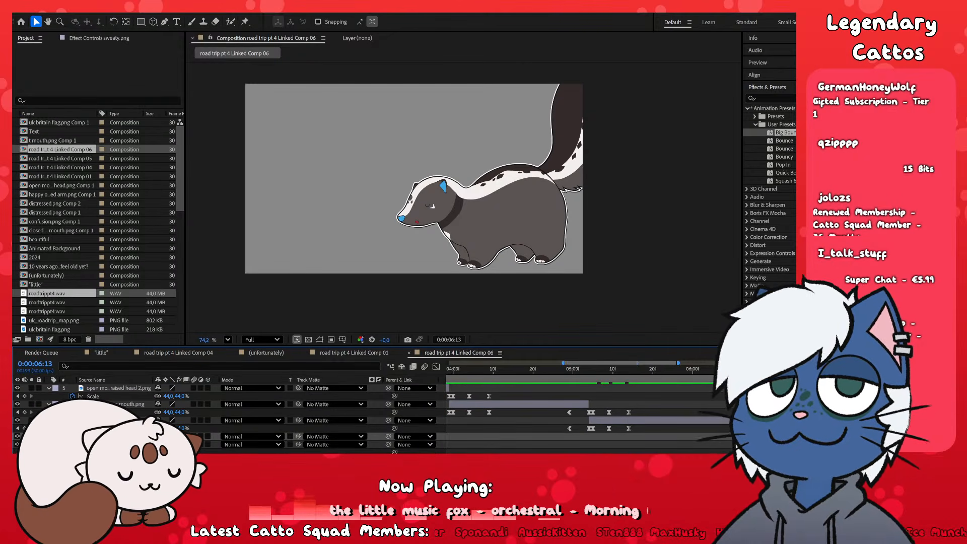
pyautogui.press('s')
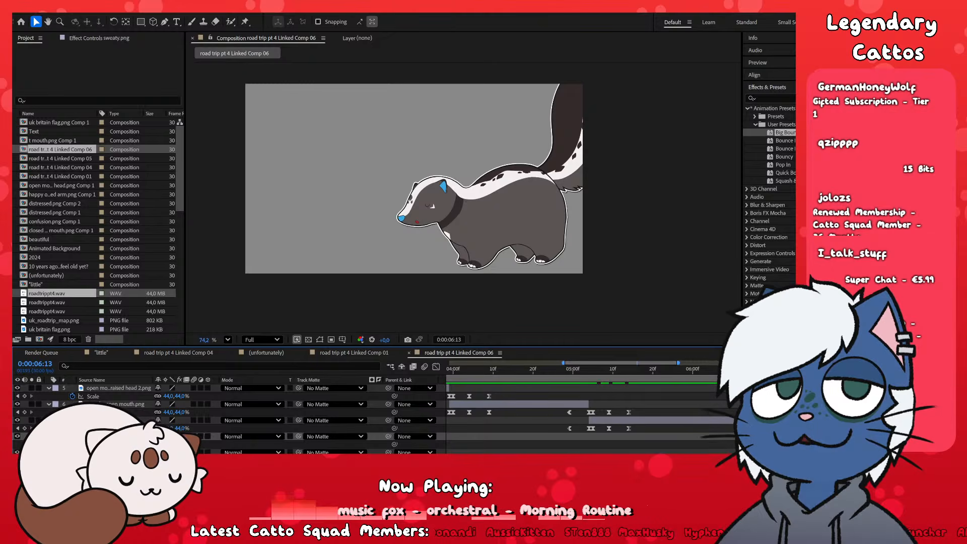
pyautogui.click(116, 421)
pyautogui.keyDown('shift'); pyautogui.click(116, 436); pyautogui.keyUp('shift')
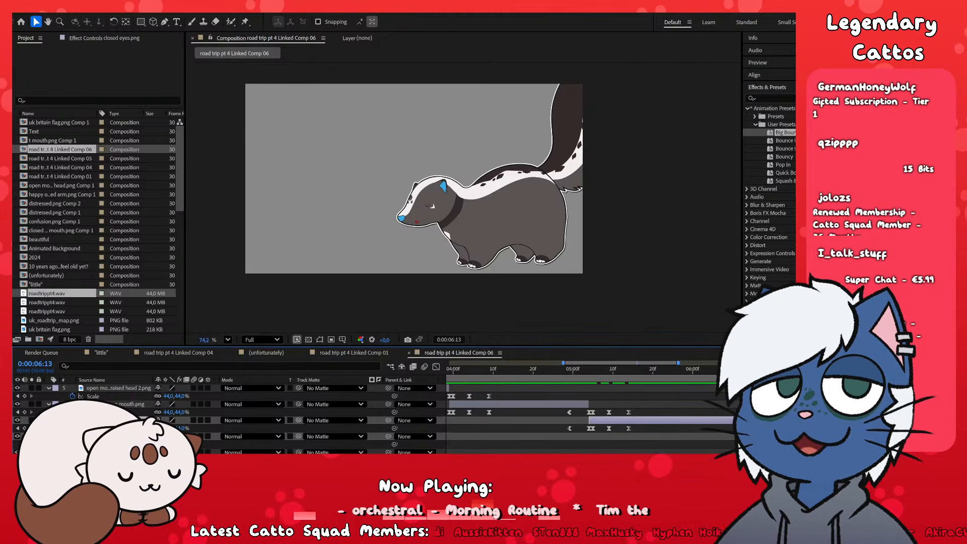
pyautogui.doubleClick(784, 132)
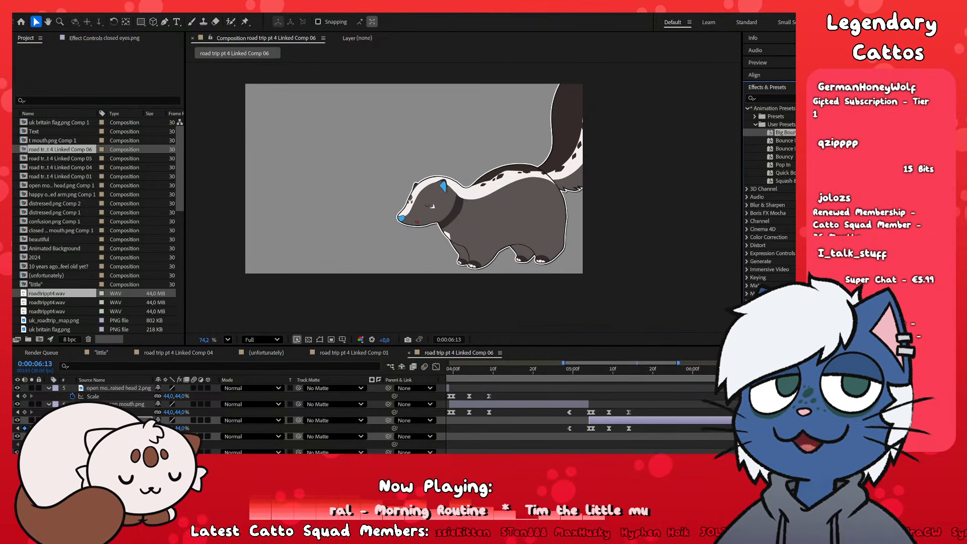
pyautogui.scroll(1, 683, 422)
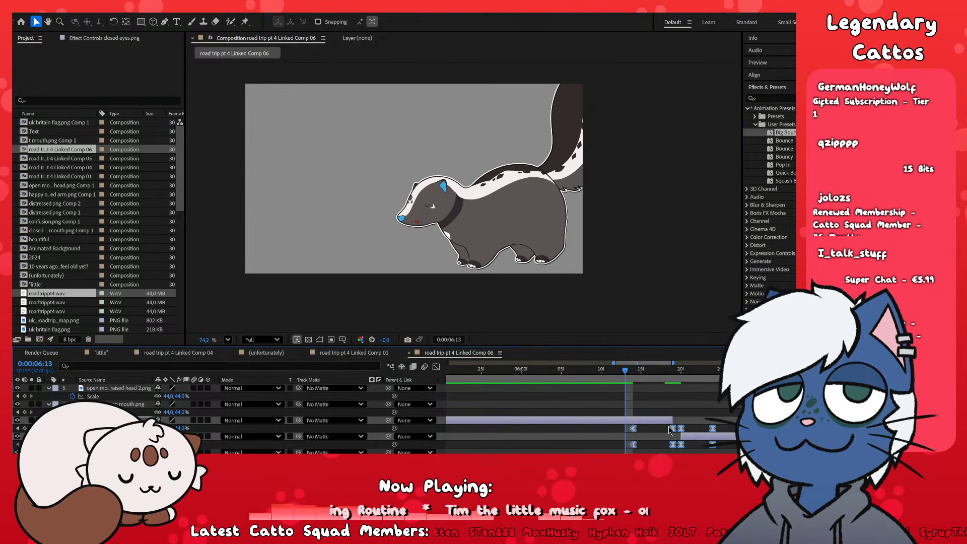
pyautogui.scroll(-3, 666, 429)
pyautogui.scroll(3, 610, 370)
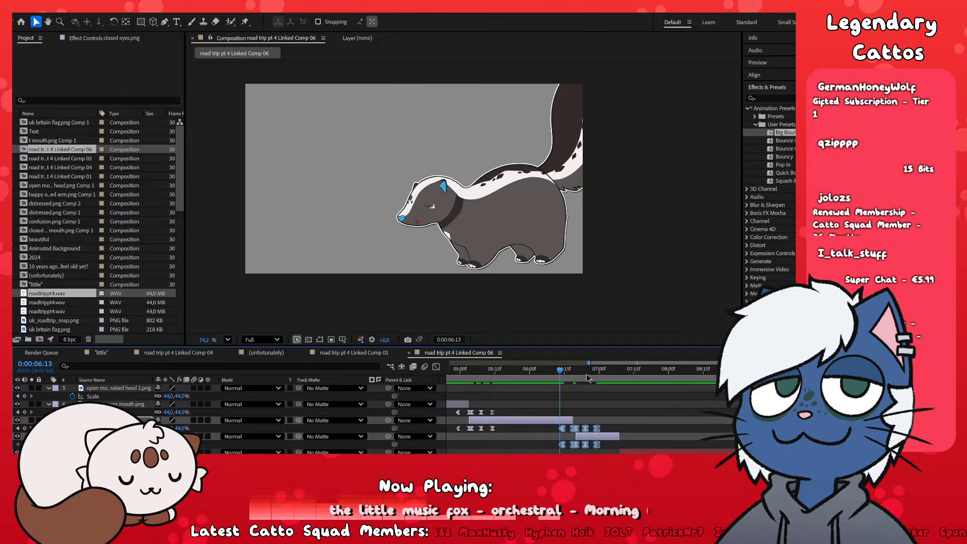
# - Move the current time to 0:00:09:24 and select the confusion.png layer
pyautogui.moveTo(587, 371); pyautogui.dragTo(794, 371)
pyautogui.scroll(-2, 683, 425)
pyautogui.scroll(-3, 683, 426)
pyautogui.scroll(2, 682, 425)
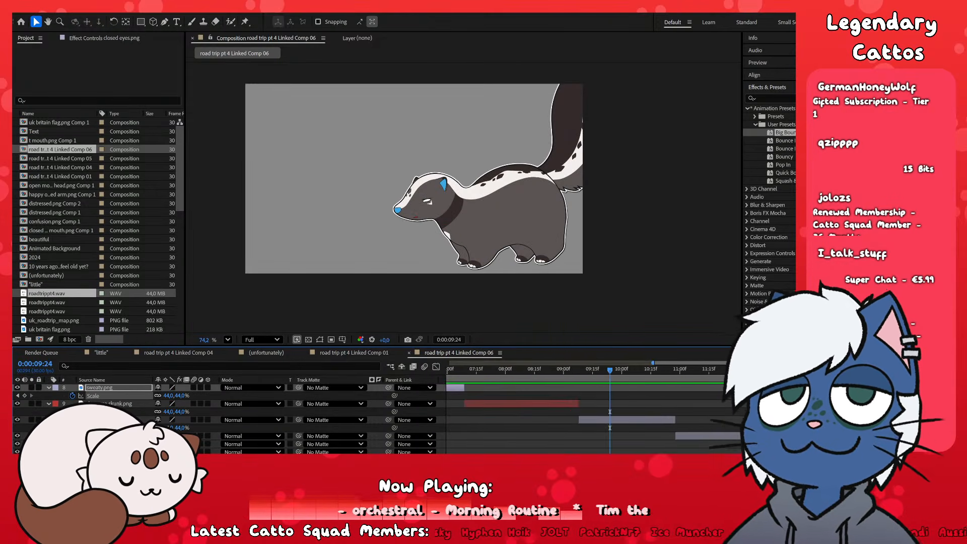
pyautogui.scroll(2, 769, 426)
pyautogui.click(560, 421)
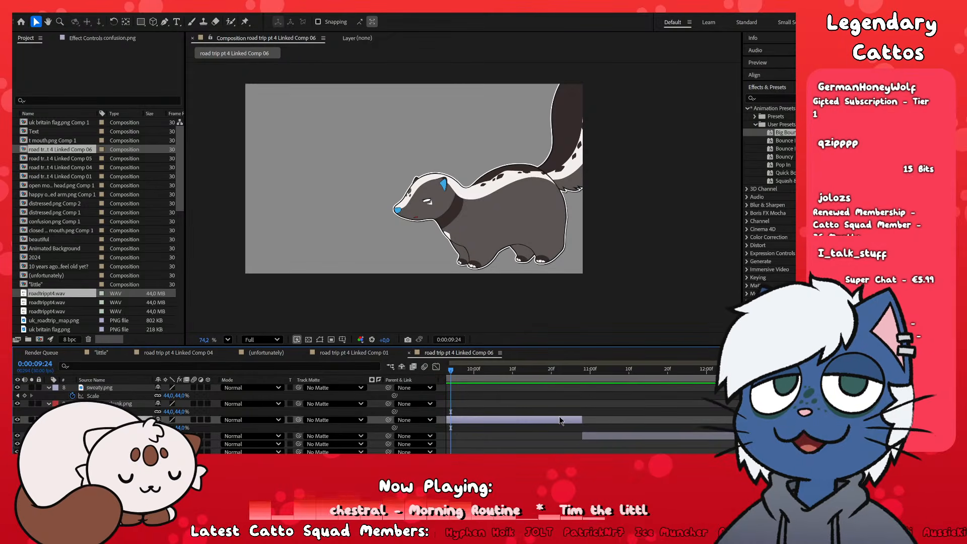
# - Reveal the Scale property of the confusion.png and stoke bg.png layers with the playhead at 0:00:10:24
pyautogui.click(567, 385)
pyautogui.press('s')
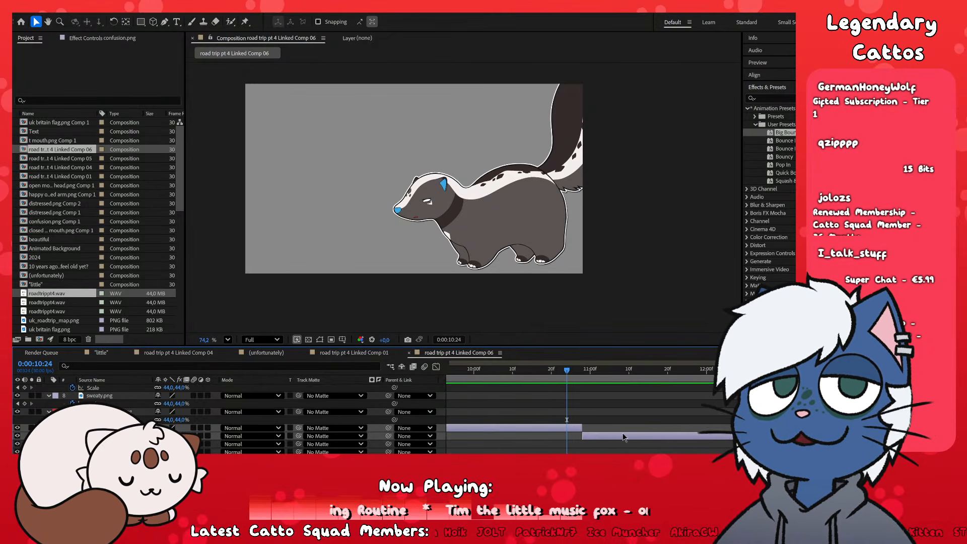
pyautogui.click(609, 430)
pyautogui.click(596, 437)
pyautogui.keyDown('shift'); pyautogui.click(577, 429); pyautogui.keyUp('shift')
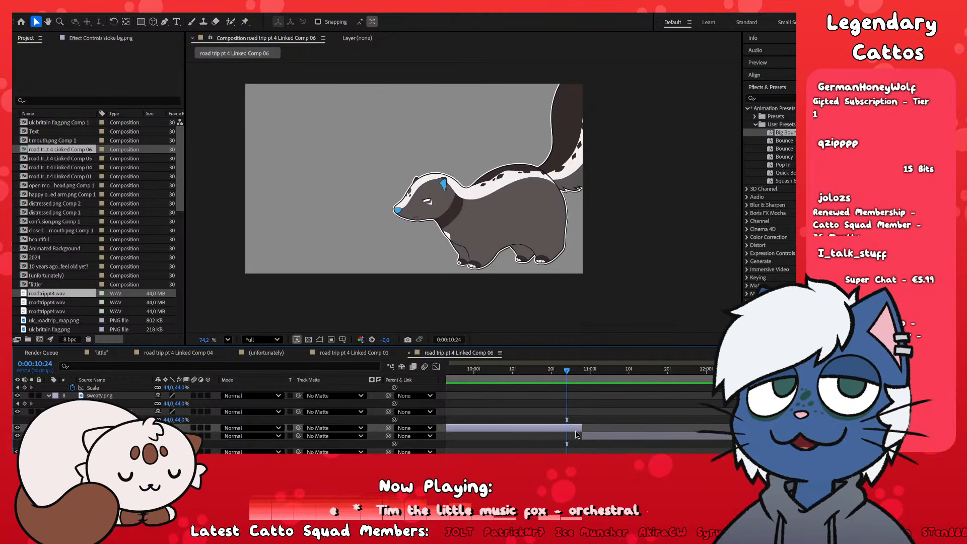
pyautogui.press('s')
pyautogui.click(600, 432)
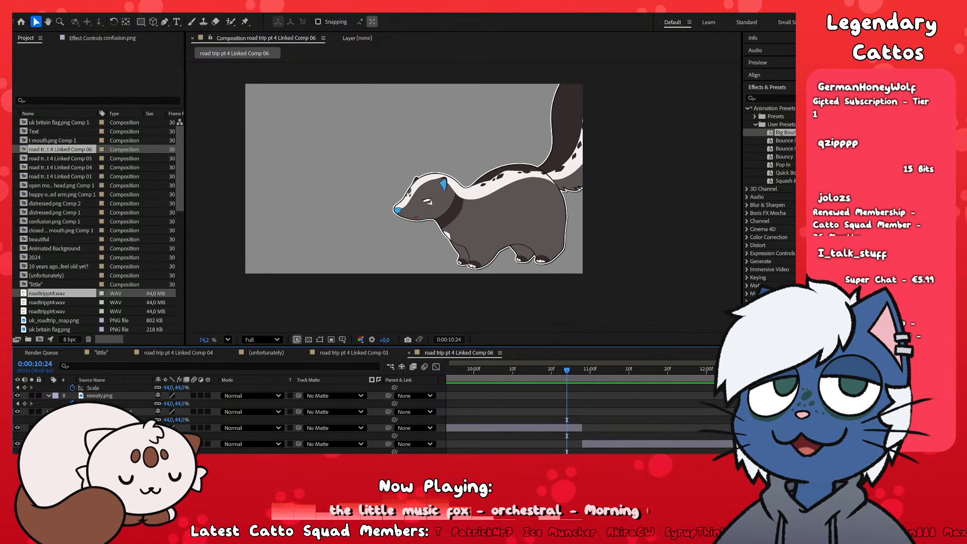
# - Apply the Big Bounce preset to confusion.png and stoke bg.png at 0:00:10:24, shifting the keyframes one frame earlier to meet the cut
pyautogui.scroll(-3, 629, 434)
pyautogui.press('=')
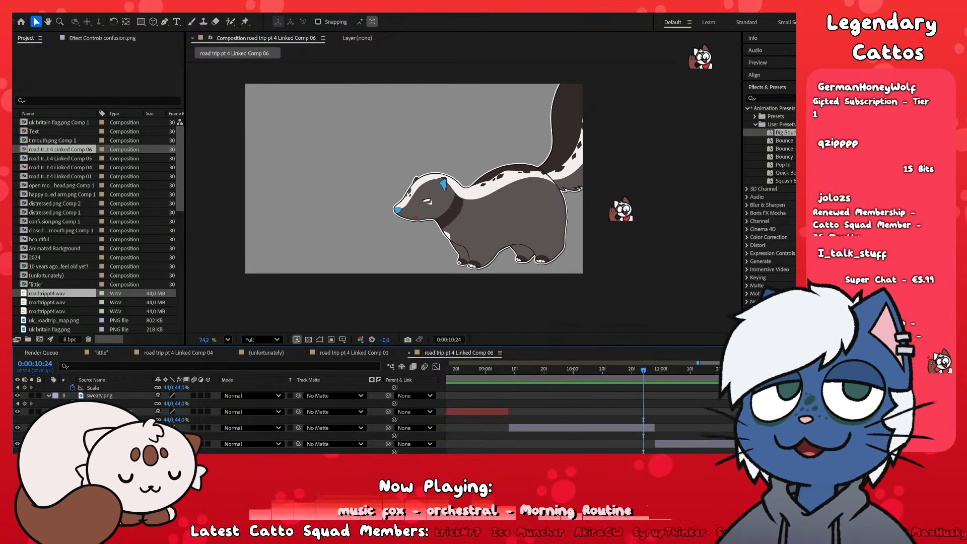
pyautogui.hscroll(3, 680, 414)
pyautogui.hscroll(-2, 678, 416)
pyautogui.click(592, 431)
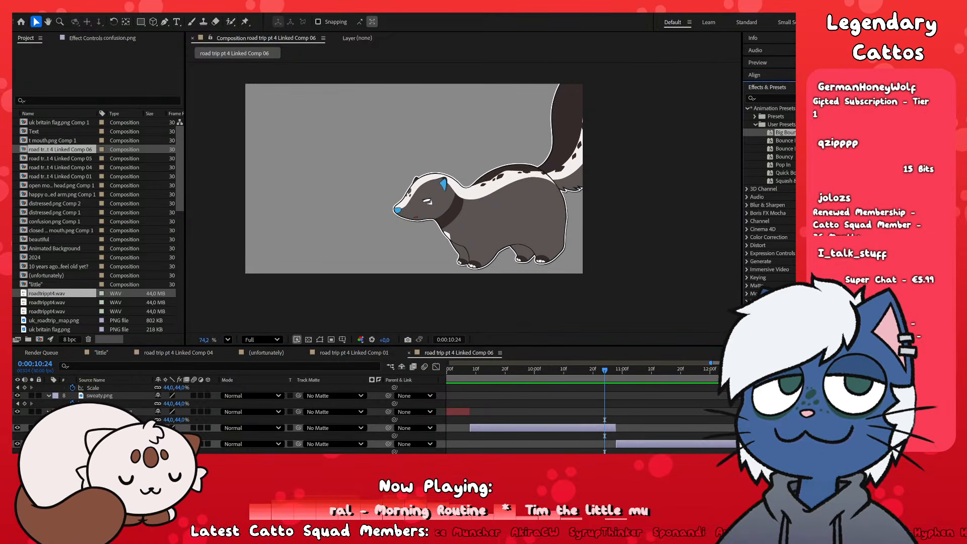
pyautogui.press('=')
pyautogui.moveTo(611, 451); pyautogui.dragTo(605, 451)
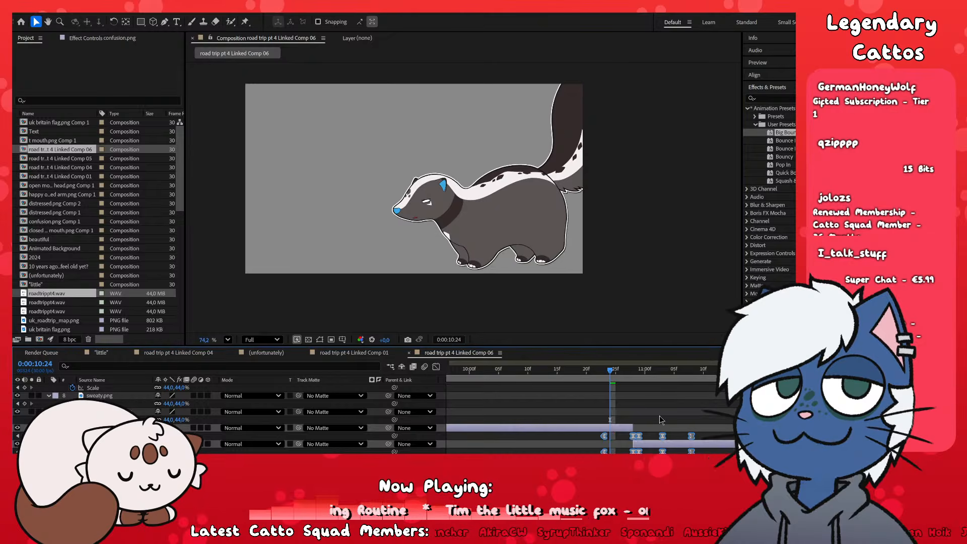
# - Preview the cut and undo the accidental shift of the stoke bg.png layer together with its bounce keyframes
pyautogui.click(659, 416)
pyautogui.press('space')
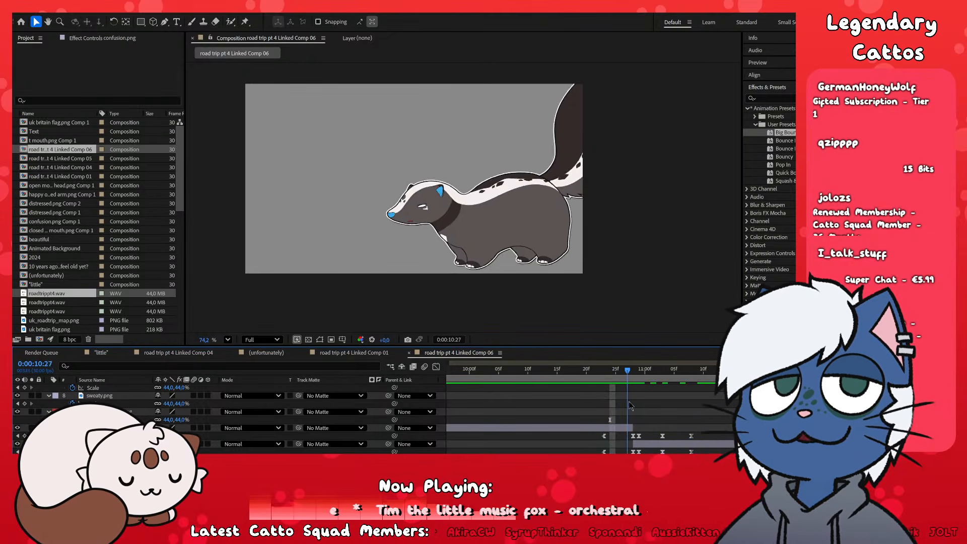
pyautogui.click(705, 446)
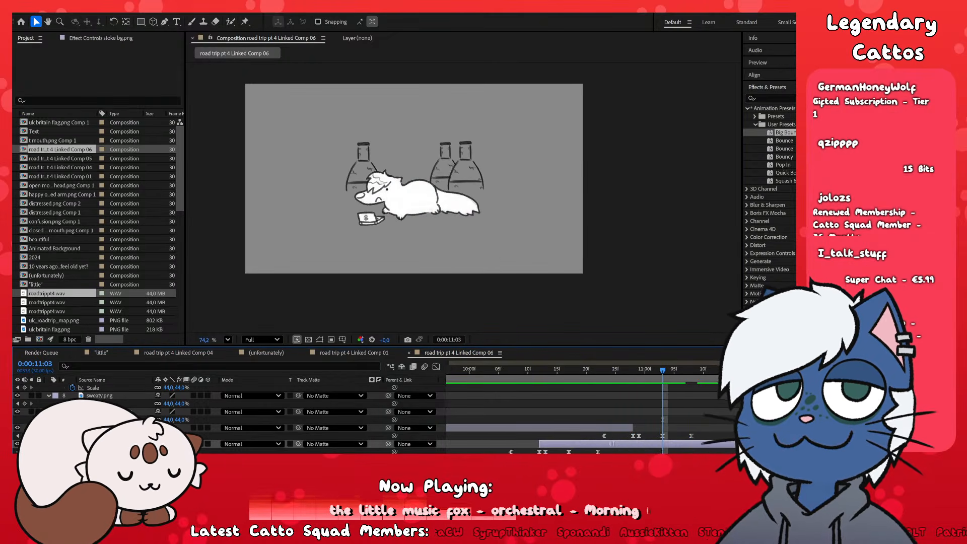
pyautogui.hotkey('ctrl', 'z')
pyautogui.hotkey('ctrl', 'z')
pyautogui.hotkey('ctrl', 'z')
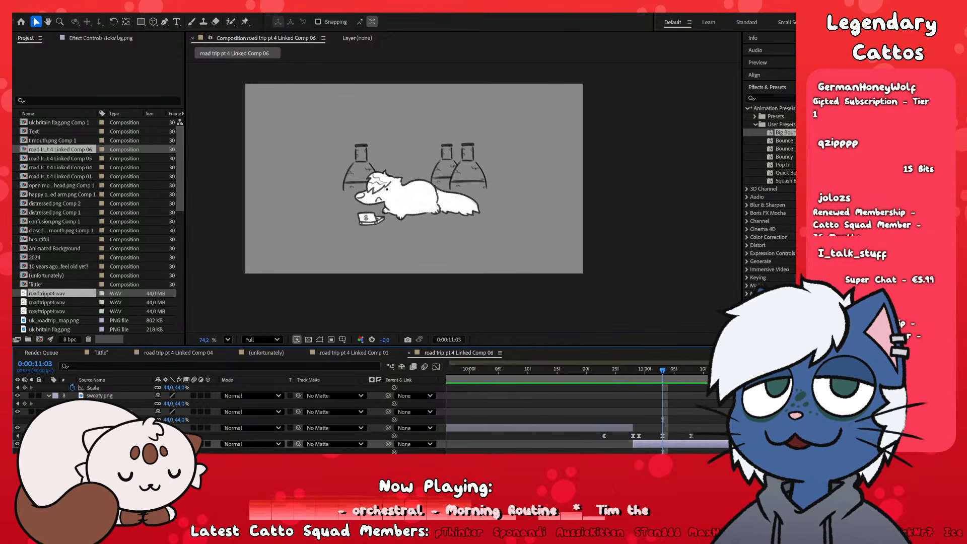
# - Change the label colour of the stoke bg.png layer to red
pyautogui.click(72, 286)
pyautogui.scroll(-1, 693, 437)
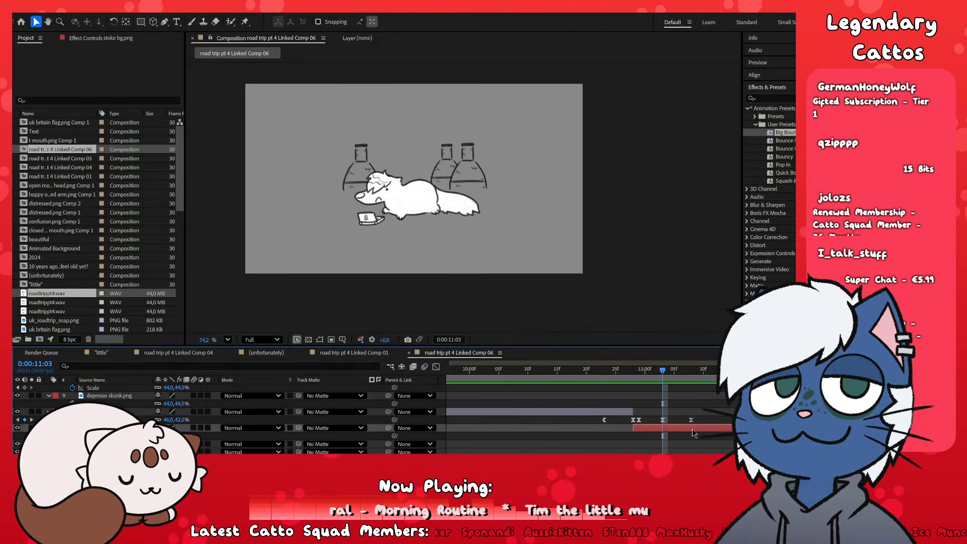
pyautogui.scroll(-3, 679, 437)
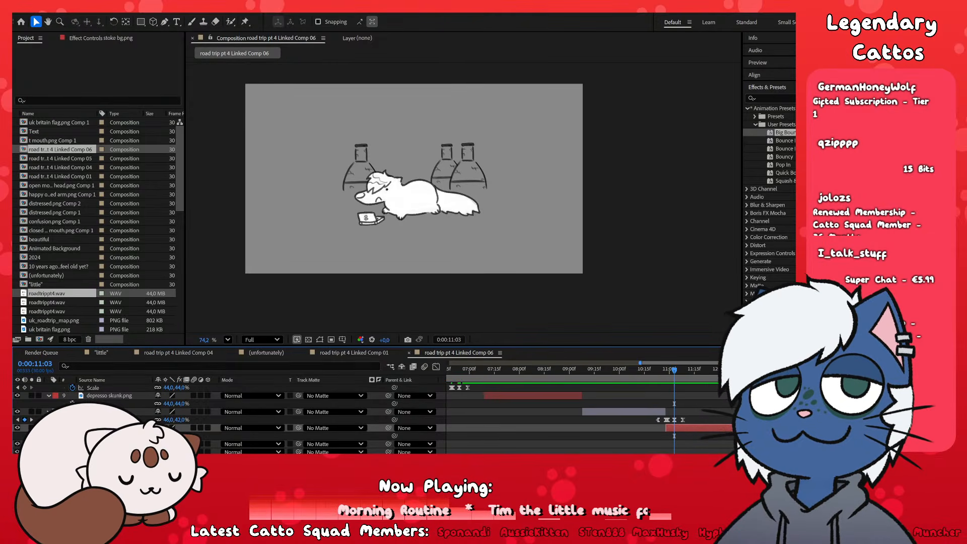
# - Look over the following pose changes in the timeline up to 0:00:14:05
pyautogui.click(759, 370)
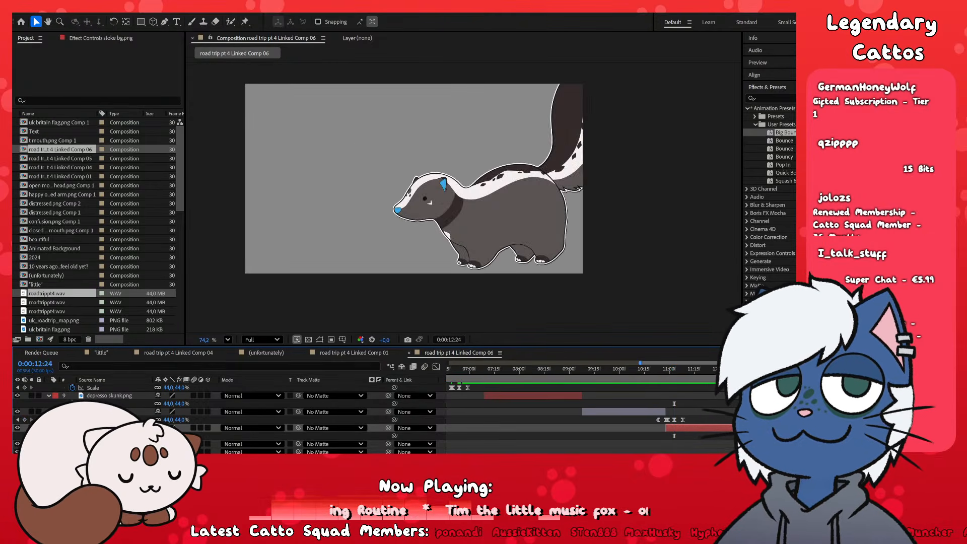
pyautogui.moveTo(843, 371); pyautogui.dragTo(827, 370)
pyautogui.scroll(-2, 827, 370)
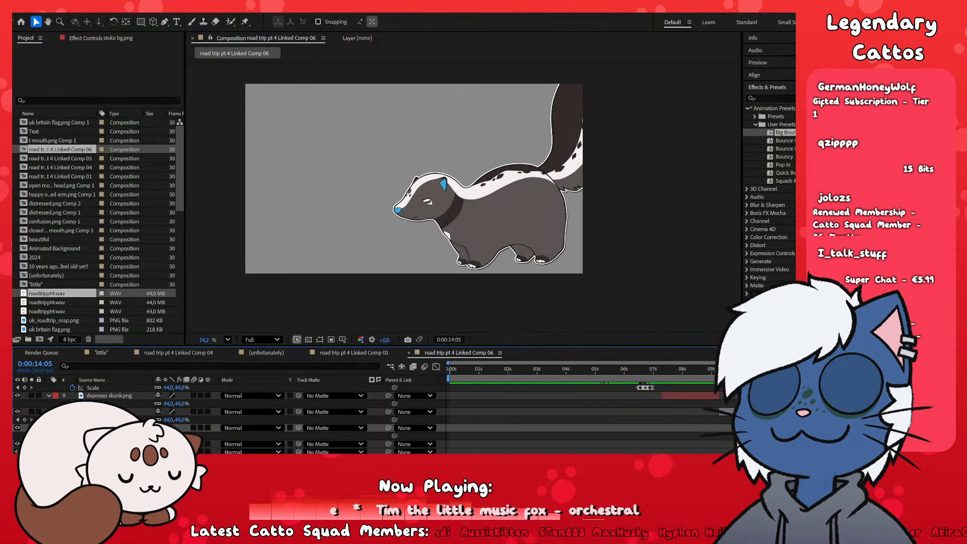
pyautogui.press('=')
pyautogui.scroll(2, 579, 403)
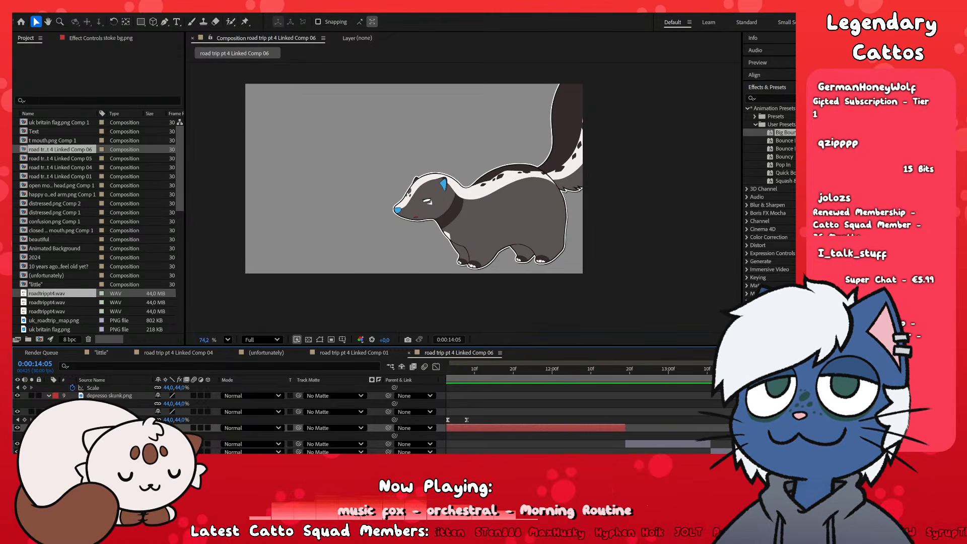
pyautogui.scroll(2, 579, 403)
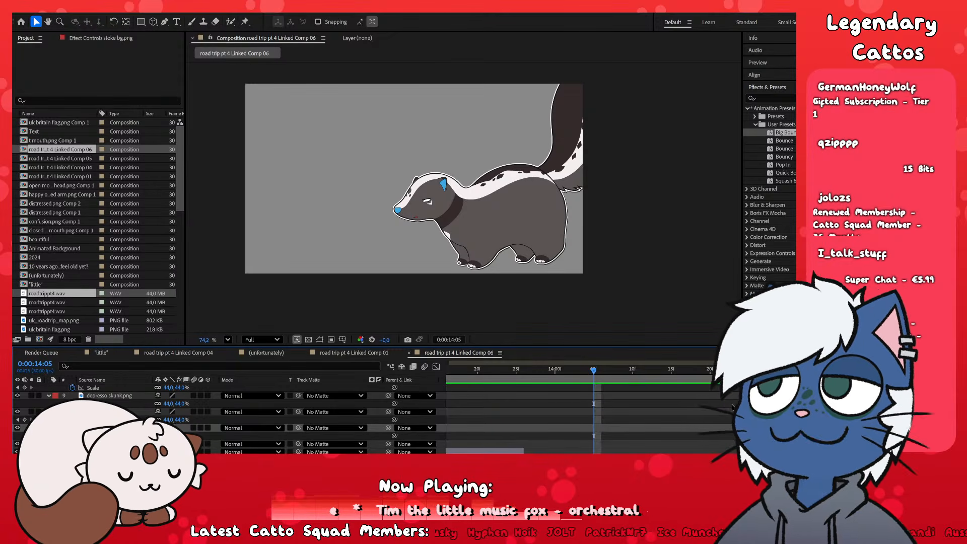
pyautogui.hscroll(2, 585, 418)
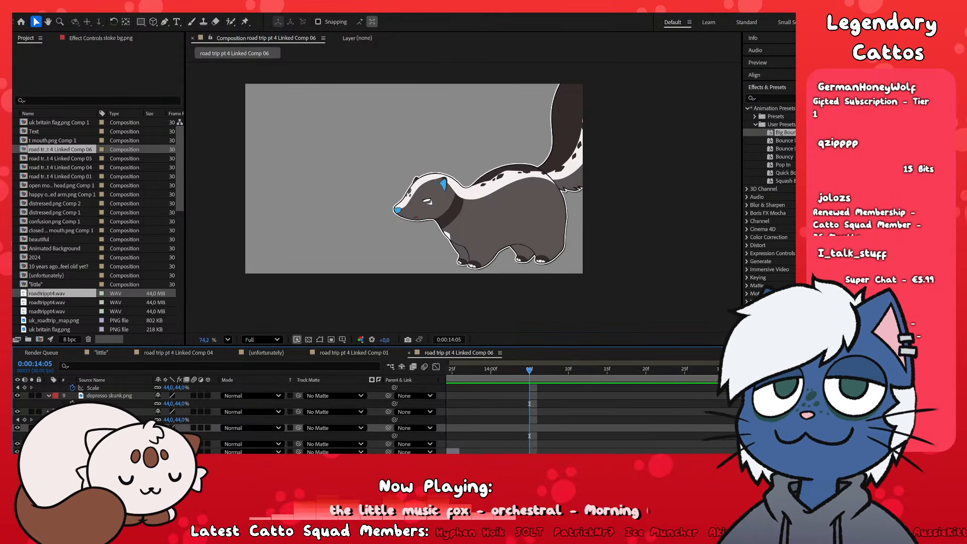
pyautogui.press('-')
pyautogui.moveTo(671, 378); pyautogui.dragTo(625, 382)
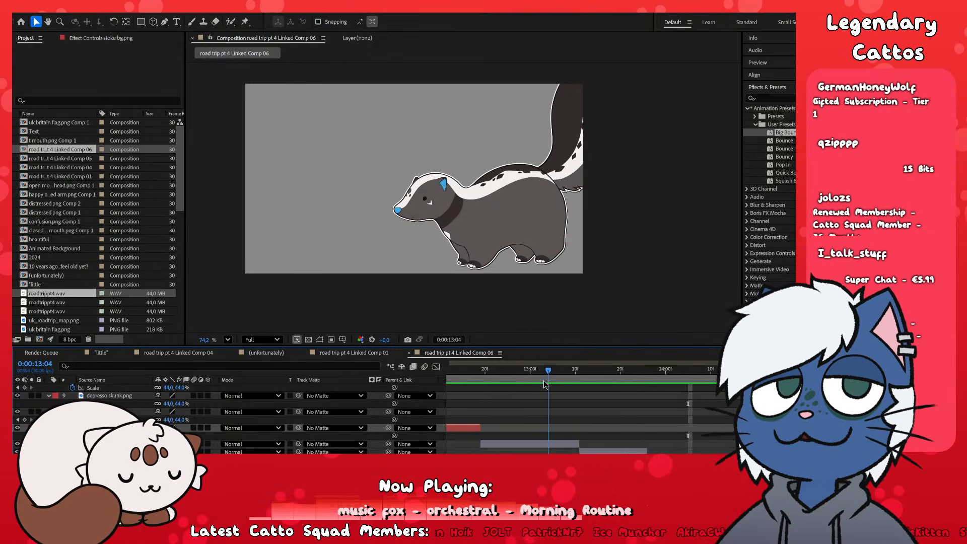
# - Try a Big Bounce on the true neutral.png layer at its start, 0:00:12:19
pyautogui.moveTo(544, 383); pyautogui.dragTo(539, 421)
pyautogui.press('space')
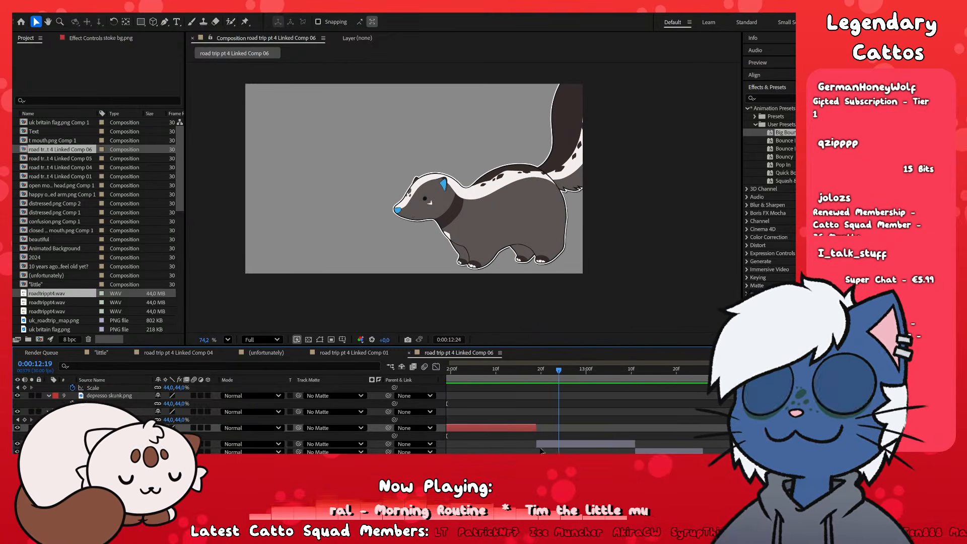
pyautogui.click(542, 447)
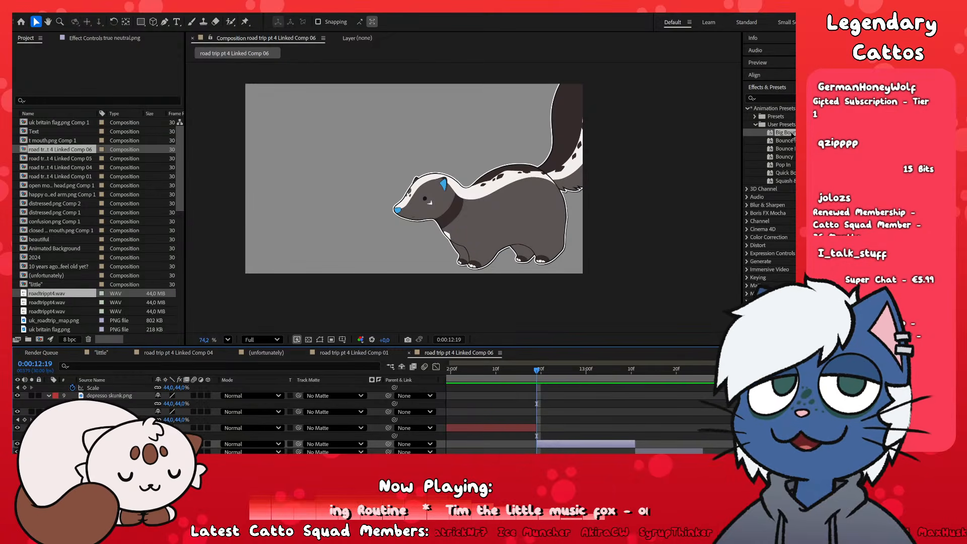
pyautogui.keyDown('shift'); pyautogui.click(685, 452); pyautogui.keyUp('shift')
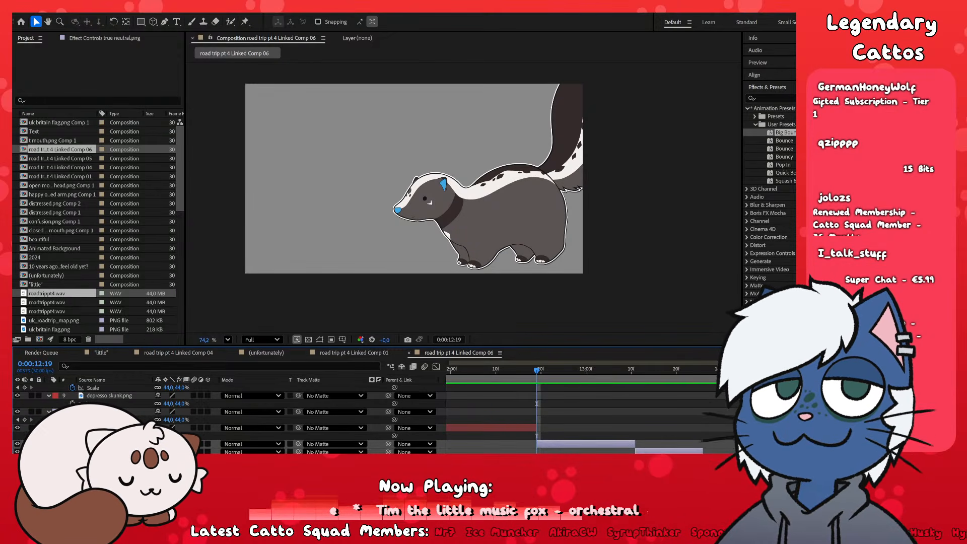
pyautogui.click(623, 452)
pyautogui.click(615, 446)
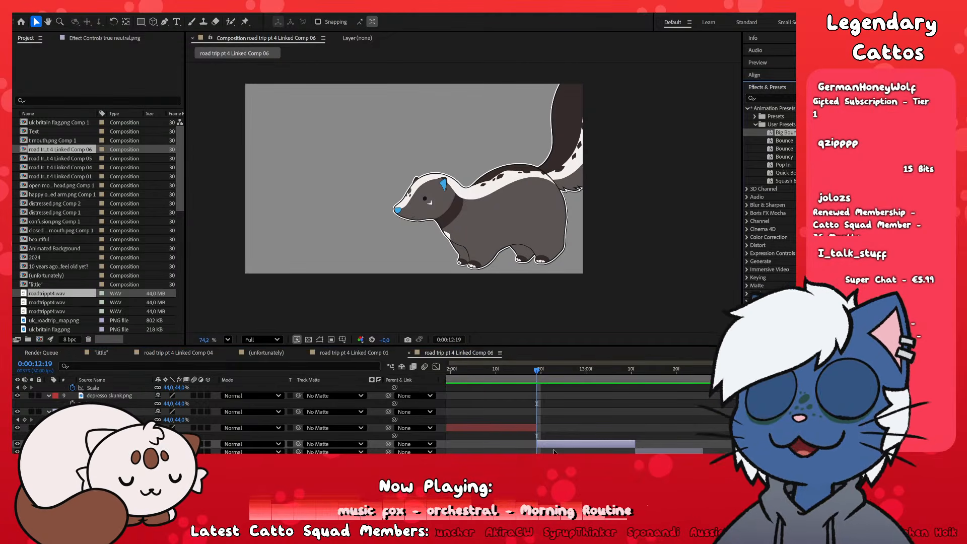
pyautogui.press('u')
pyautogui.moveTo(525, 457); pyautogui.dragTo(559, 452)
pyautogui.click(528, 370)
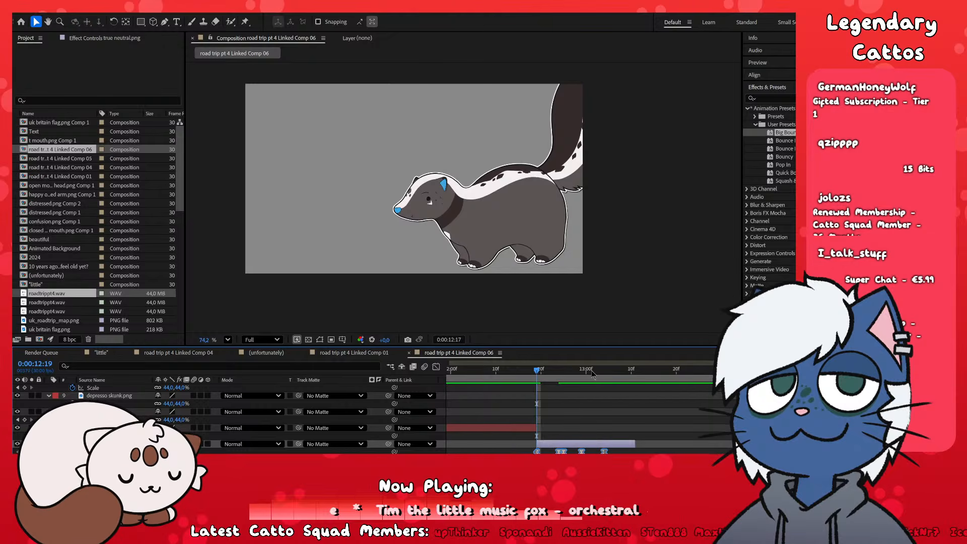
# - Apply the Big Bounce preset to the true neutral.png and sweaty.png layers at 0:00:13:07
pyautogui.moveTo(625, 389); pyautogui.dragTo(618, 388)
pyautogui.press('s')
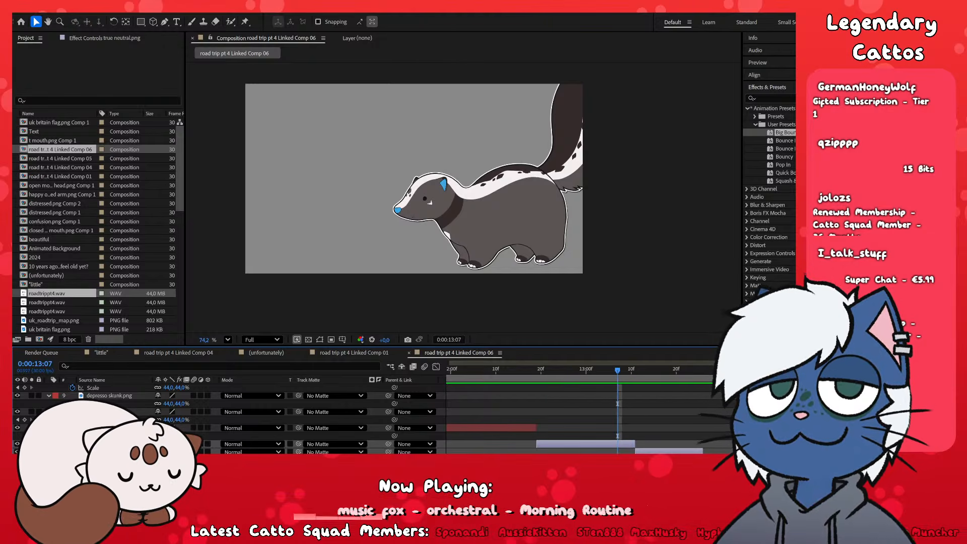
pyautogui.press('s')
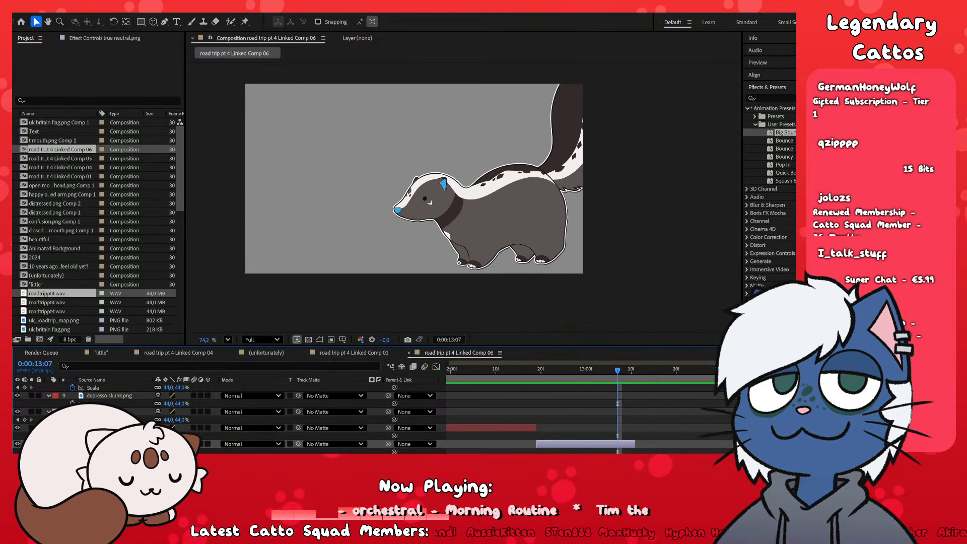
pyautogui.scroll(-1, 676, 423)
pyautogui.scroll(1, 680, 450)
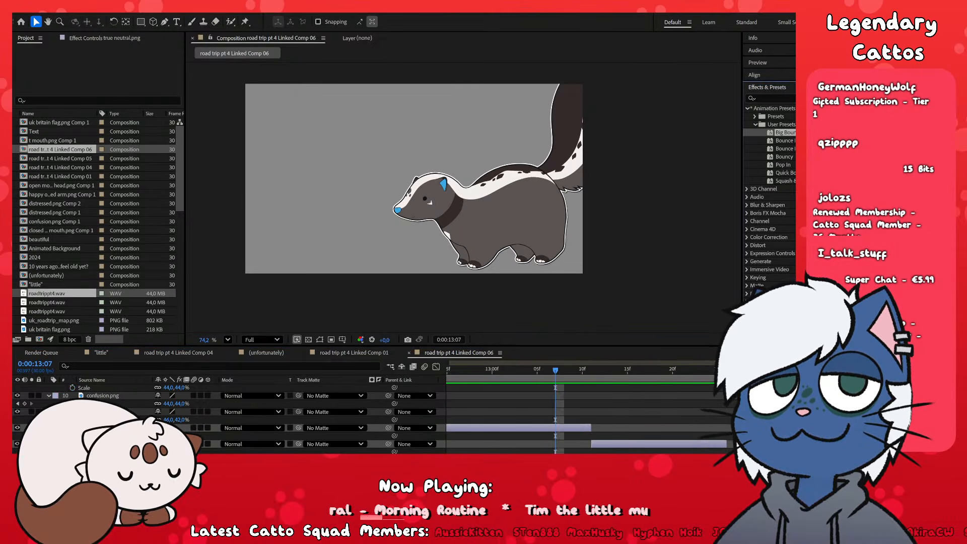
pyautogui.click(581, 426)
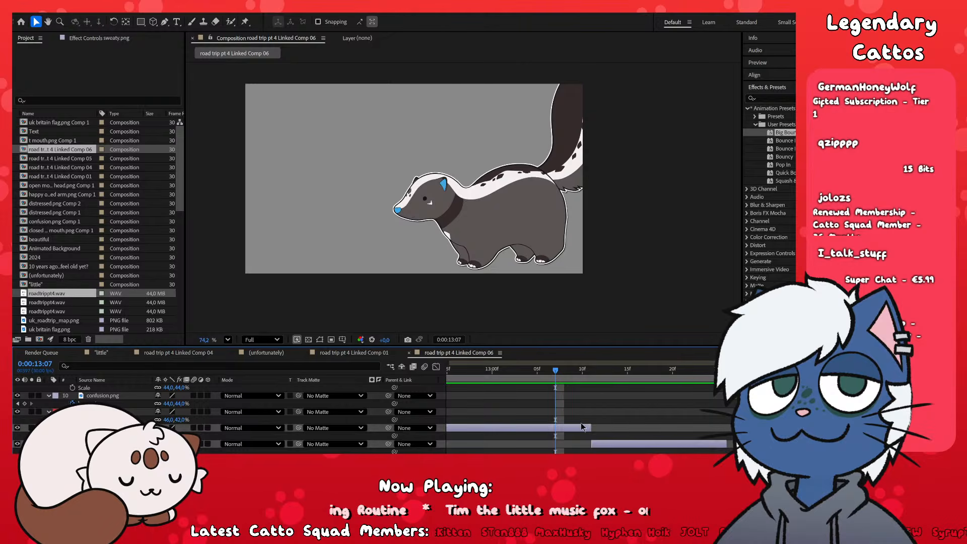
pyautogui.doubleClick(791, 135)
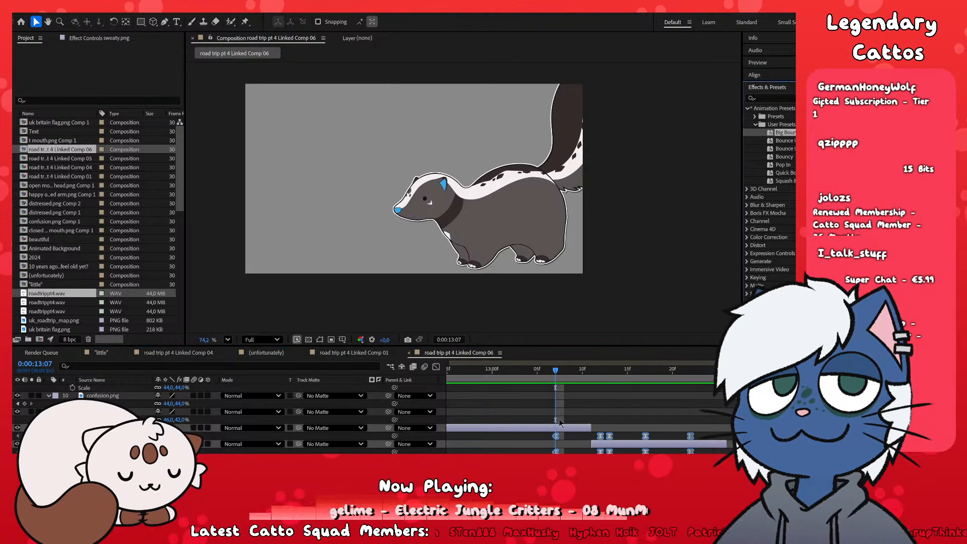
# - Shift the new bounce keyframes one frame earlier to line up with the start of sweaty.png, and scrub to 0:00:13:20 to check
pyautogui.moveTo(597, 438); pyautogui.dragTo(590, 441)
pyautogui.moveTo(555, 359); pyautogui.dragTo(675, 412)
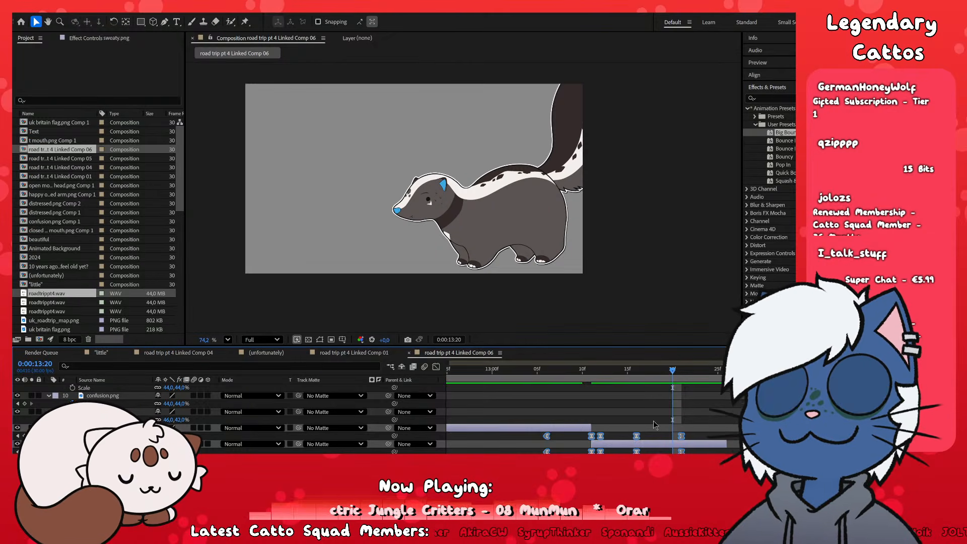
pyautogui.click(722, 409)
# - Add another set of Big Bounce keyframes to the sweaty.png layer at 0:00:13:22 and check the motion around the next cut
pyautogui.scroll(-1, 723, 409)
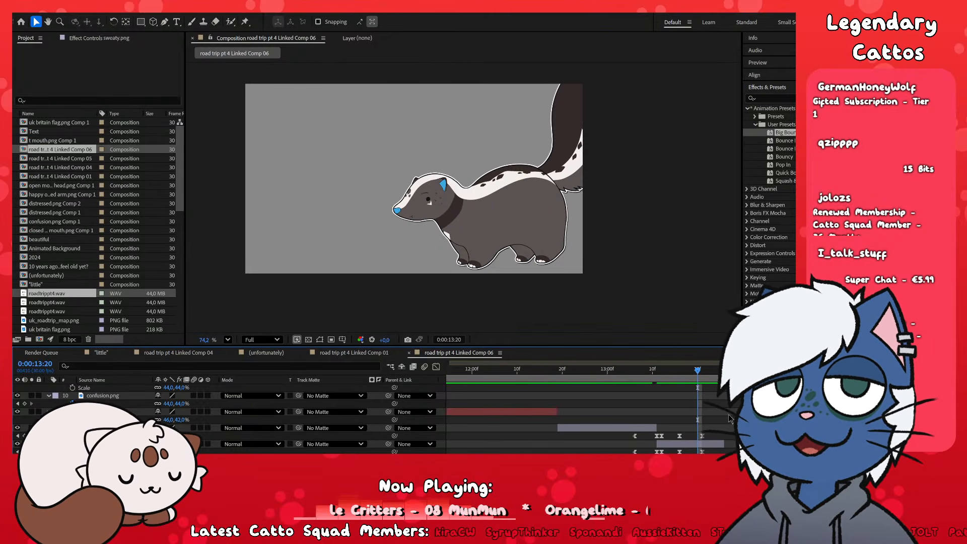
pyautogui.scroll(1, 730, 416)
pyautogui.scroll(-1, 732, 416)
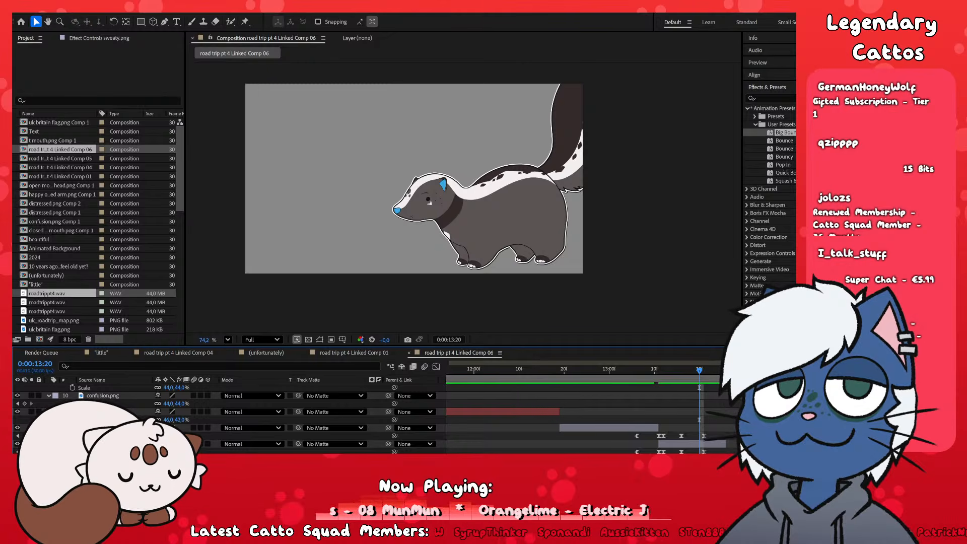
pyautogui.hscroll(2, 731, 416)
pyautogui.moveTo(619, 371); pyautogui.dragTo(632, 451)
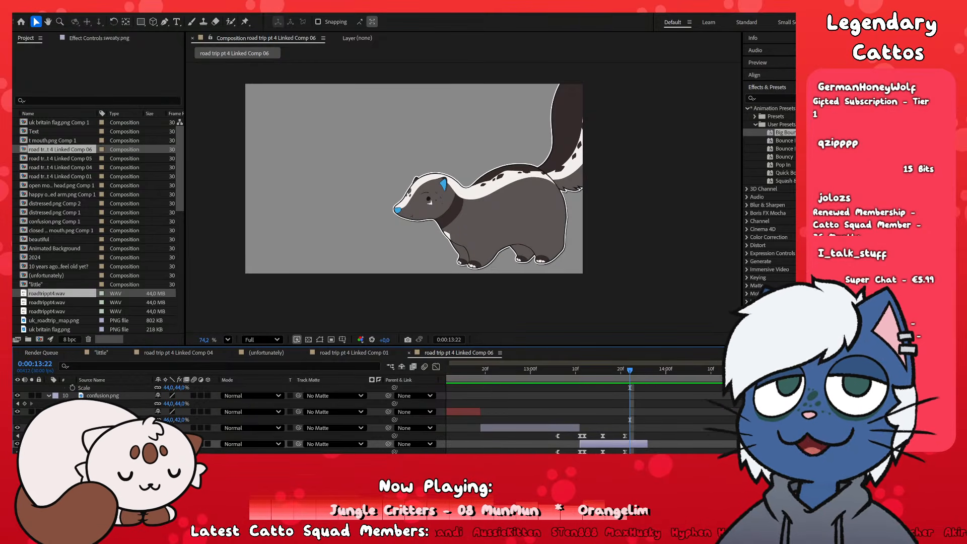
pyautogui.hotkey('ctrl', 'v')
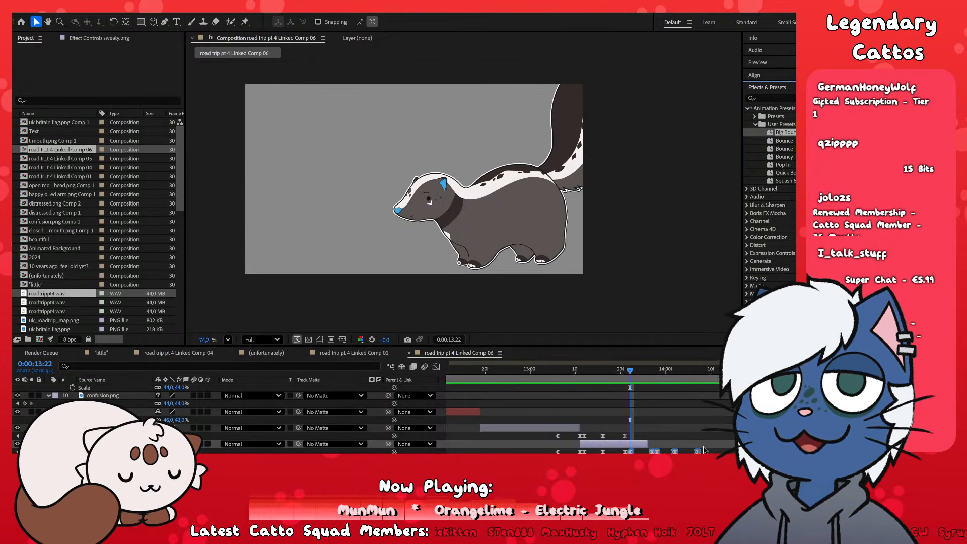
pyautogui.click(673, 436)
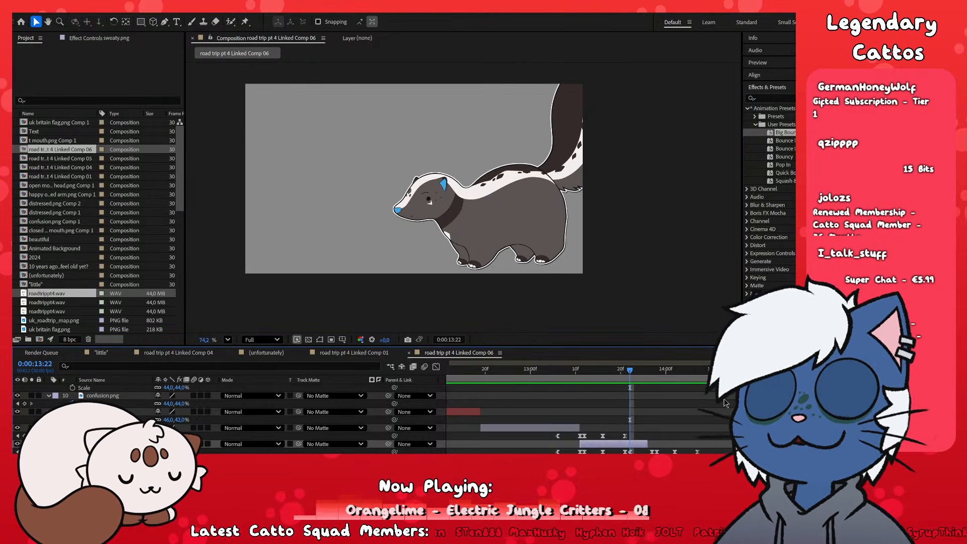
pyautogui.scroll(1, 724, 398)
pyautogui.scroll(-1, 711, 445)
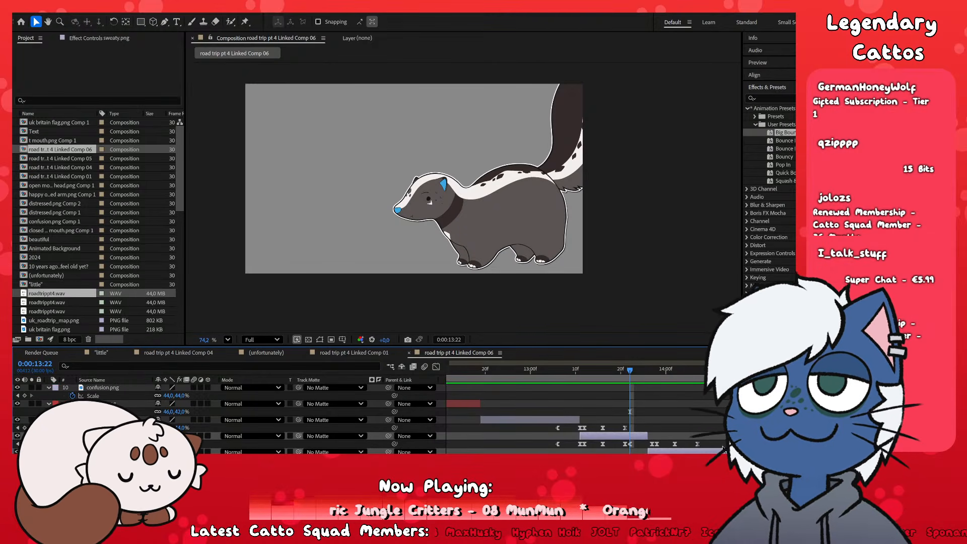
pyautogui.scroll(2, 704, 444)
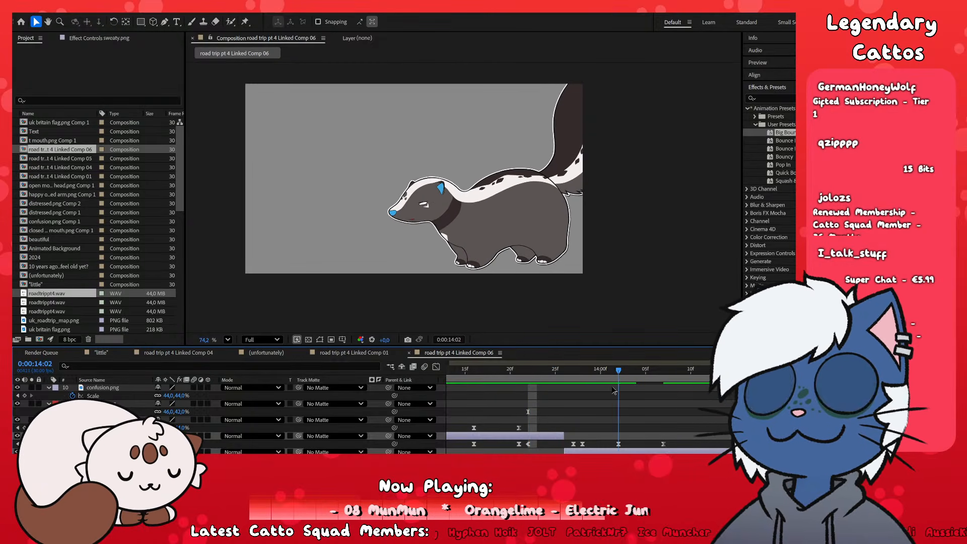
# - Play back the sweaty.png bounce after 0:00:14:02 and return to the beginning of the composition
pyautogui.press('space')
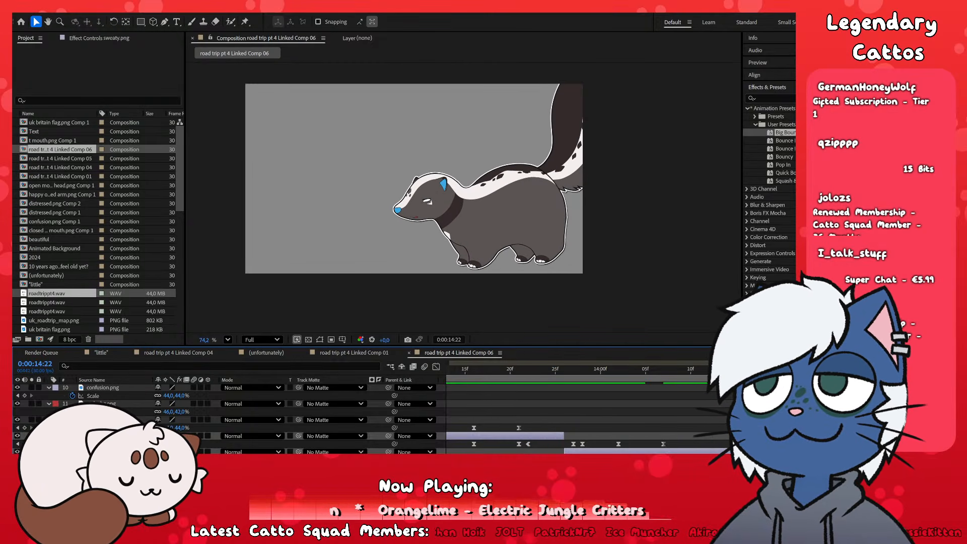
pyautogui.scroll(-4, 718, 429)
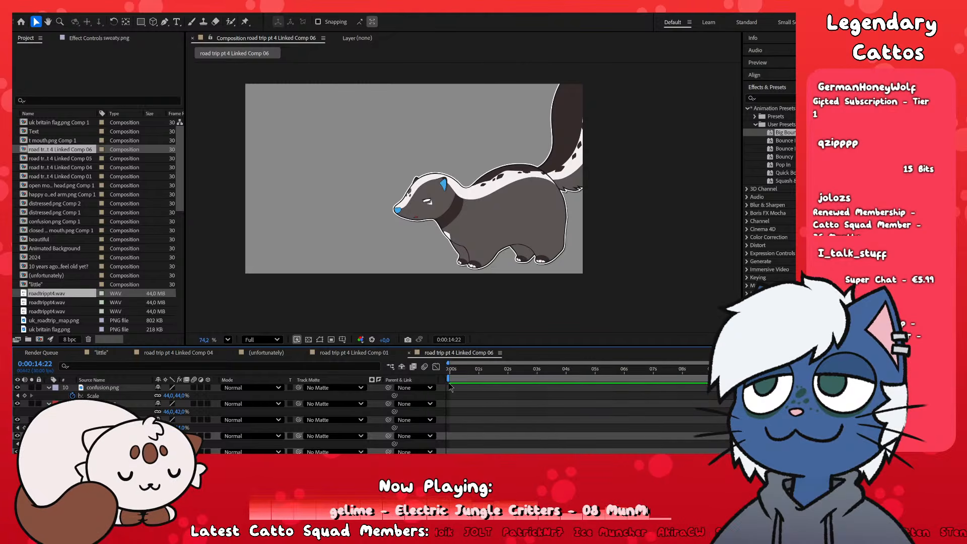
pyautogui.press('Home')
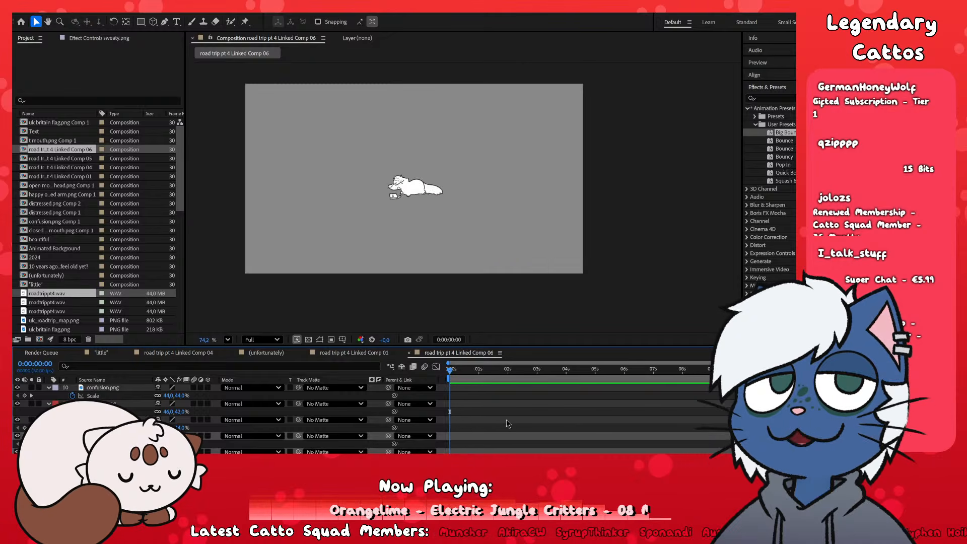
pyautogui.scroll(5, 503, 421)
pyautogui.scroll(-5, 474, 407)
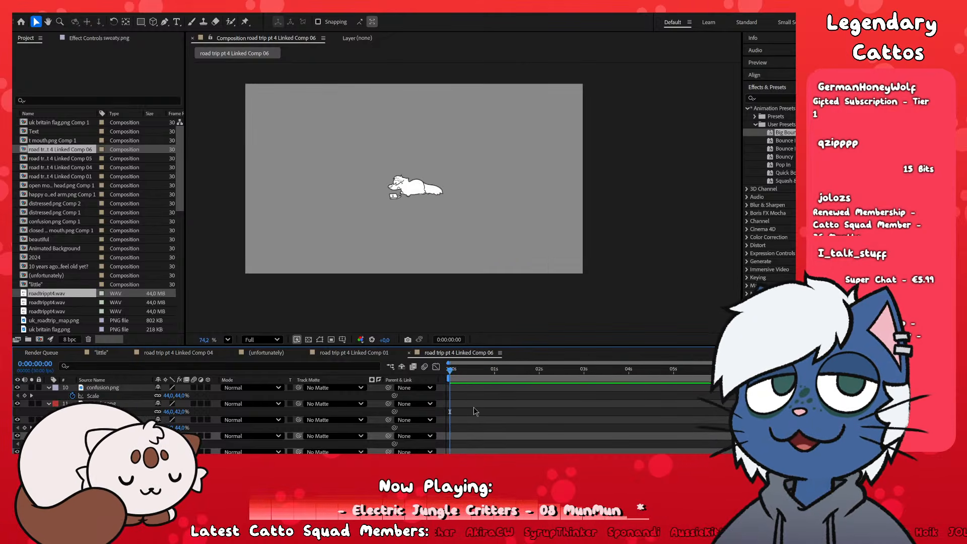
pyautogui.scroll(6, 533, 424)
# - Extend the start of the layer following closed eyes.png back to 0:00:06:19, and preview the cut from 0:00:06:09
pyautogui.moveTo(468, 373); pyautogui.dragTo(746, 422)
pyautogui.scroll(-1, 725, 422)
pyautogui.scroll(-3, 670, 421)
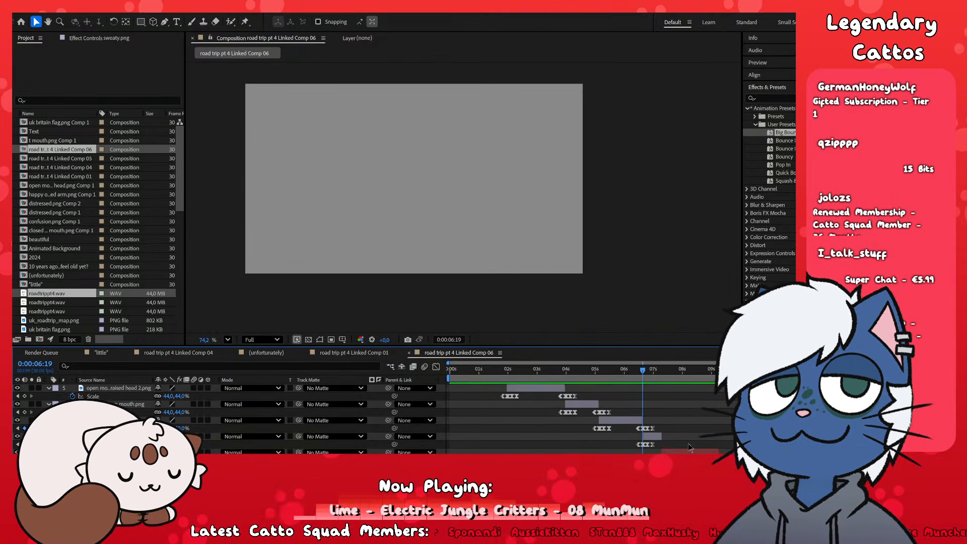
pyautogui.scroll(3, 668, 421)
pyautogui.scroll(2, 466, 406)
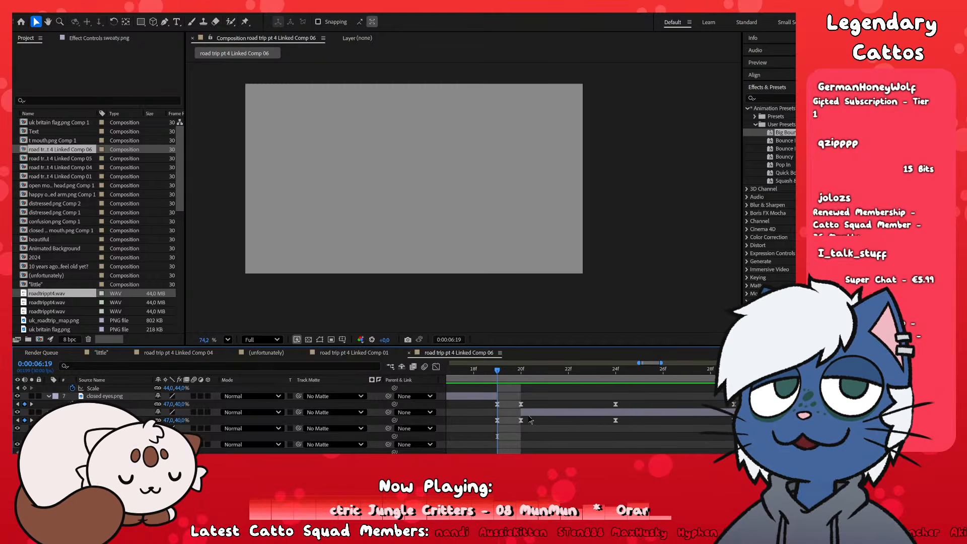
pyautogui.click(513, 414)
pyautogui.moveTo(522, 413); pyautogui.dragTo(491, 413)
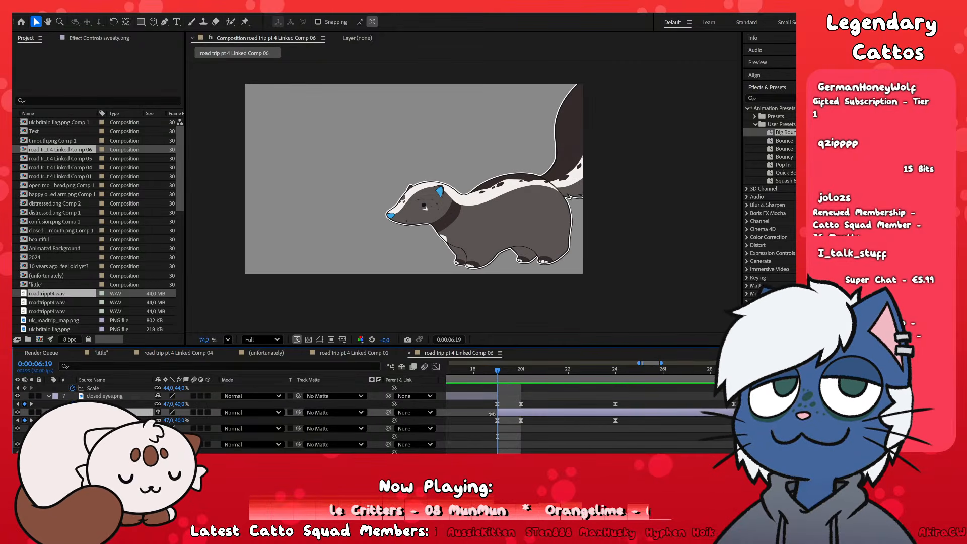
pyautogui.moveTo(496, 366); pyautogui.dragTo(592, 372)
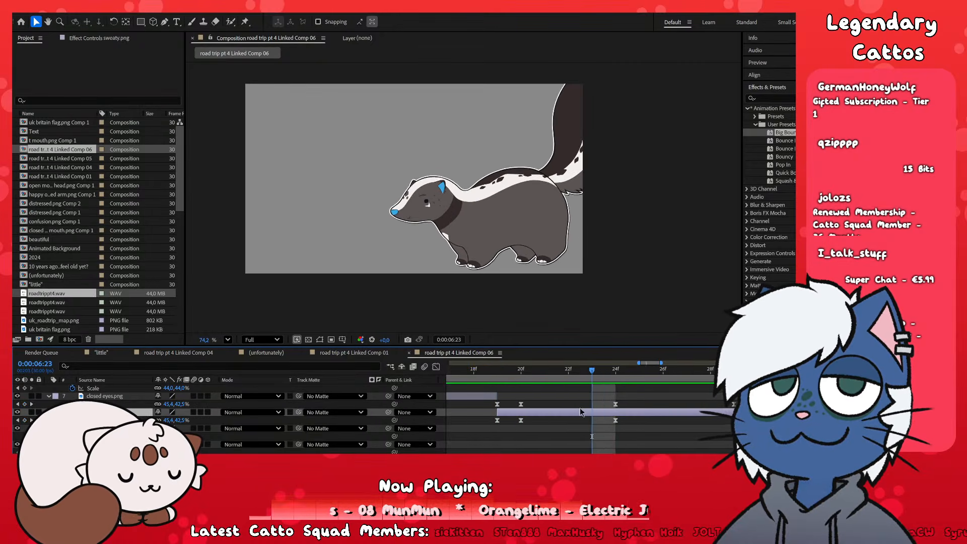
pyautogui.scroll(-3, 567, 400)
pyautogui.click(528, 370)
pyautogui.press('space')
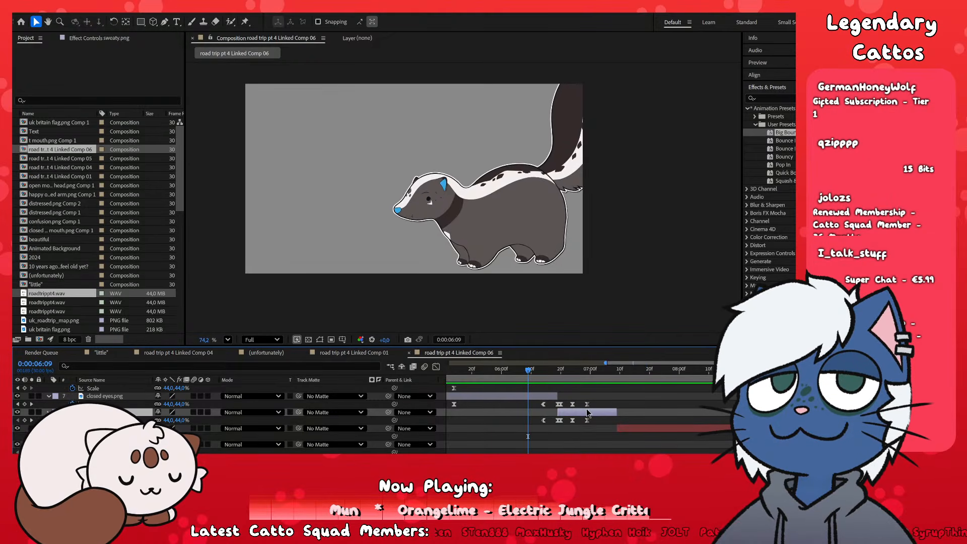
# - Shift the bounce keyframes of closed eyes.png and the layer below it one frame earlier, and play back from 0:00:06:12
pyautogui.scroll(4, 589, 410)
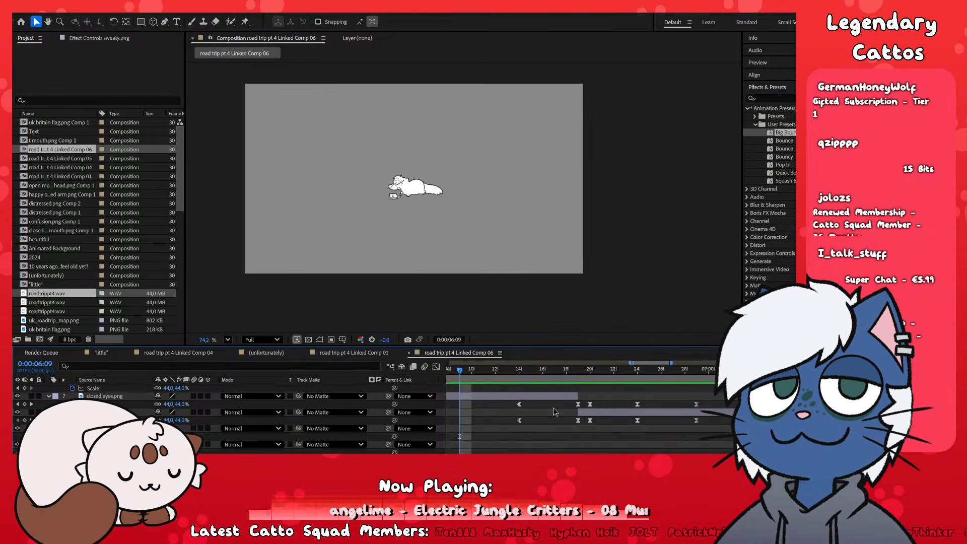
pyautogui.click(590, 420)
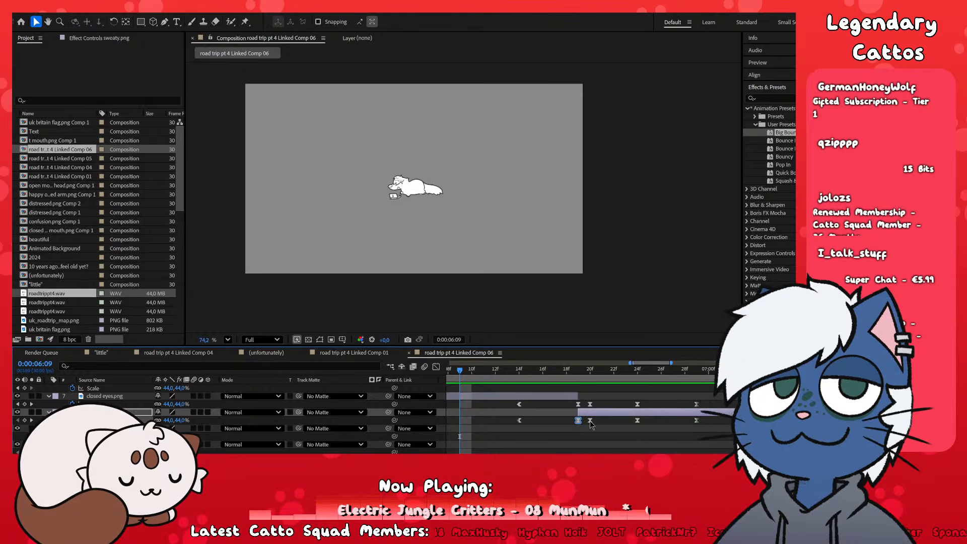
pyautogui.click(590, 404)
pyautogui.moveTo(582, 372)
pyautogui.mouseDown()
pyautogui.moveTo(496, 377)
pyautogui.moveTo(733, 412)
pyautogui.moveTo(683, 420)
pyautogui.mouseUp()
pyautogui.click(647, 431)
pyautogui.click(496, 371)
pyautogui.press('space')
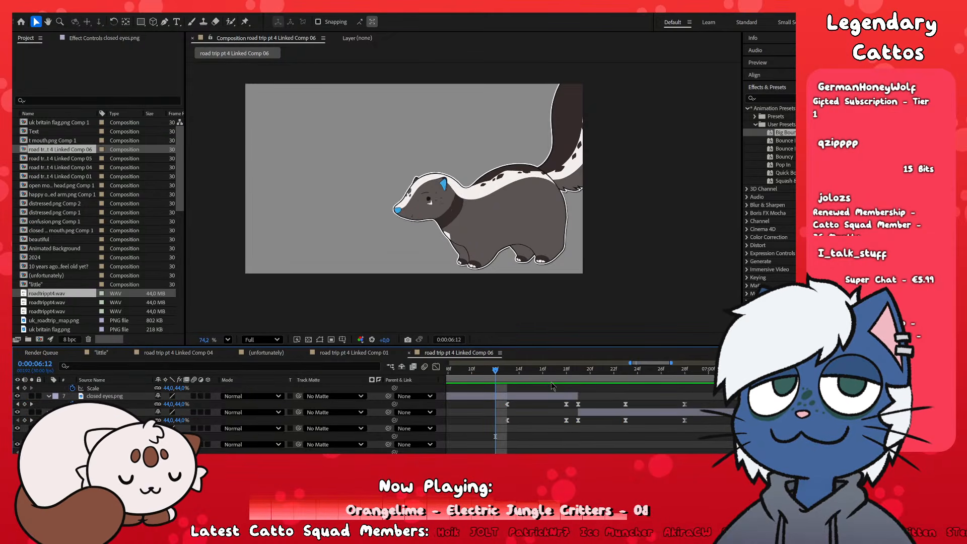
# - Add crinkledpaperanimatebackground.mp4 beneath depresso skunk.png, starting at 0:00:07:09, after undoing its placement at the top of the layer stack
pyautogui.scroll(-3, 584, 428)
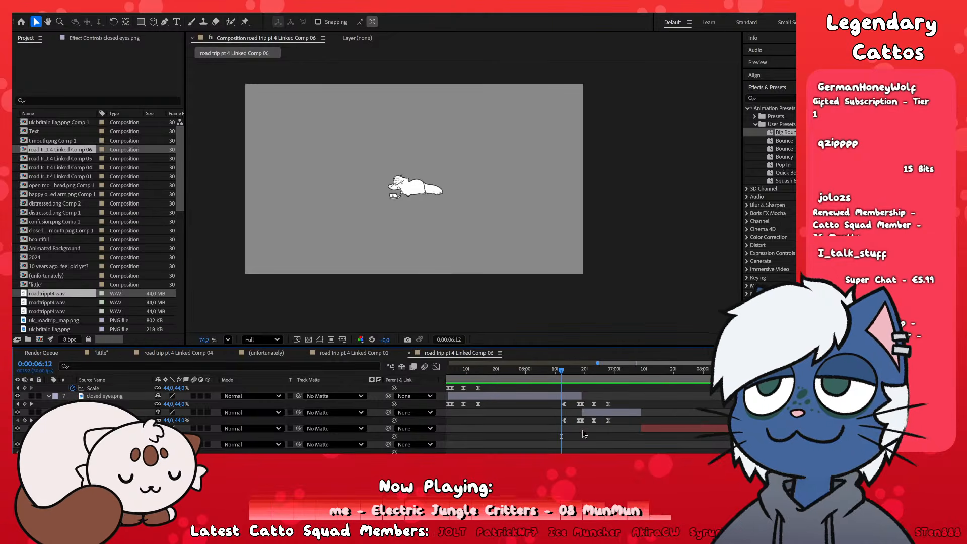
pyautogui.click(643, 371)
pyautogui.hscroll(3, 734, 452)
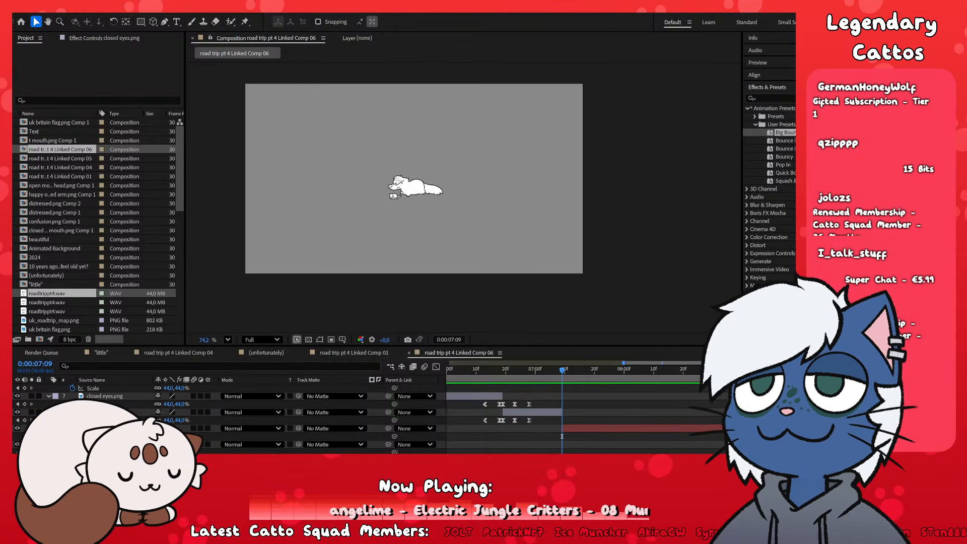
pyautogui.moveTo(791, 133); pyautogui.dragTo(414, 178)
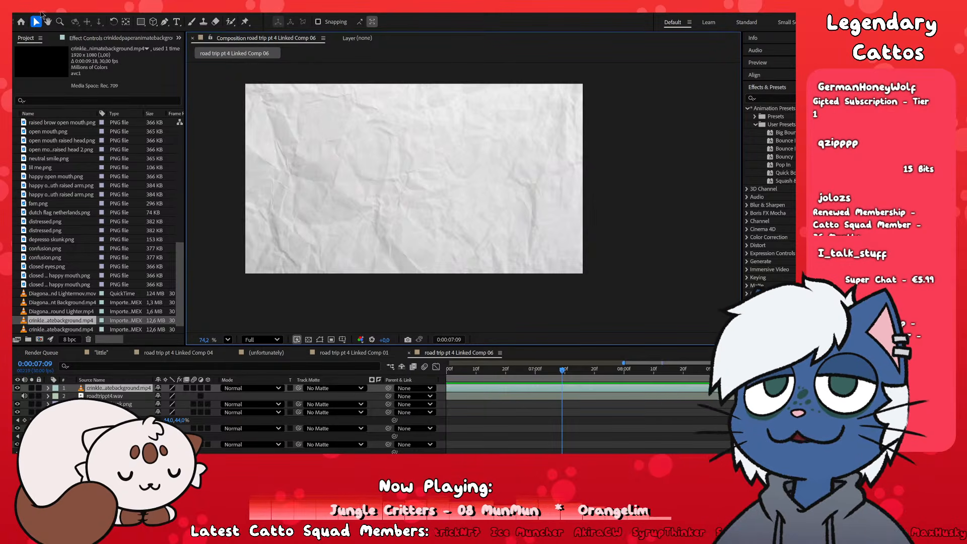
pyautogui.hotkey('ctrl', 'z')
pyautogui.moveTo(77, 321); pyautogui.dragTo(603, 431)
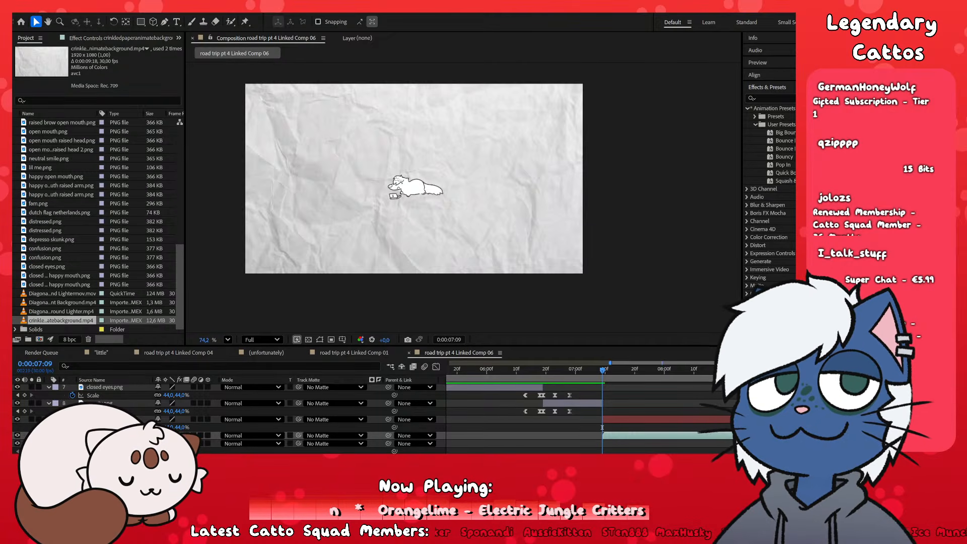
# - Switch to Premiere Pro to examine the paper background scene at 00:00:03:24, and return to After Effects
pyautogui.hotkey('alt', 'Tab')
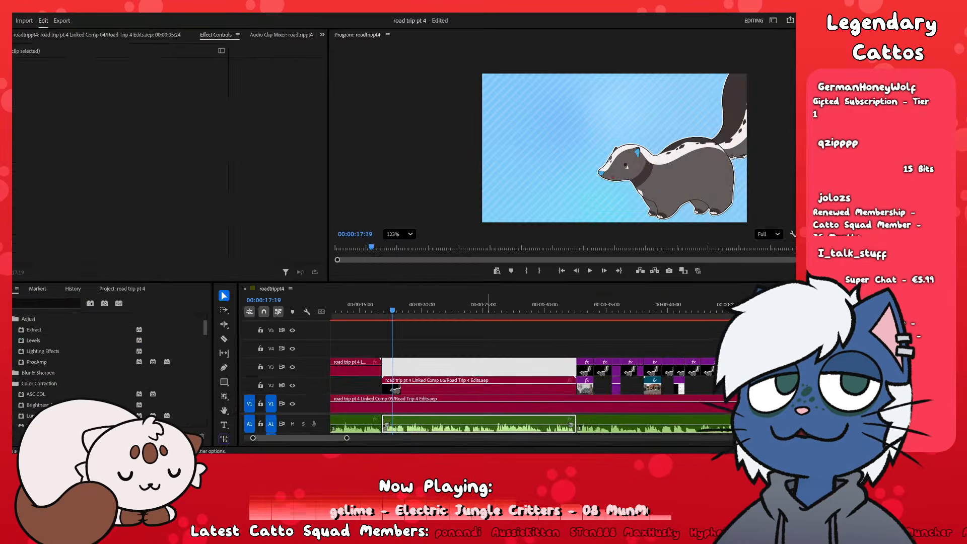
pyautogui.moveTo(435, 339); pyautogui.dragTo(377, 379)
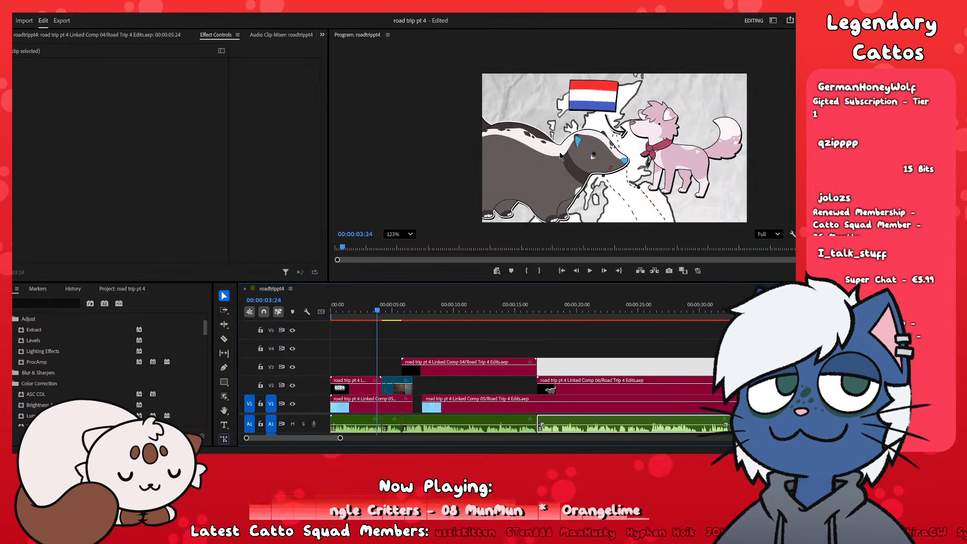
pyautogui.hotkey('alt', 'Tab')
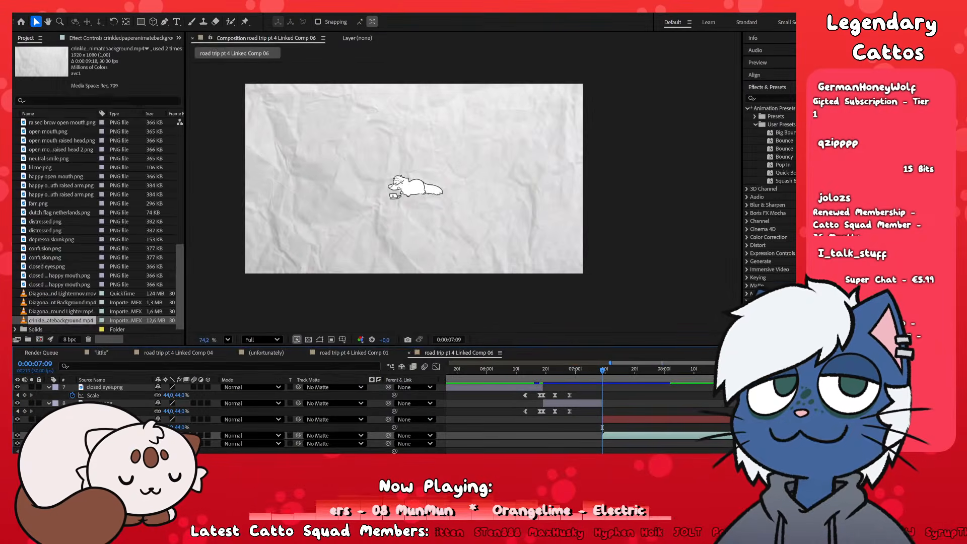
# - Play back the depresso skunk.png shot over the paper background and move to 0:00:09:08
pyautogui.moveTo(602, 427); pyautogui.dragTo(593, 427)
pyautogui.moveTo(594, 372); pyautogui.dragTo(634, 377)
pyautogui.press('space')
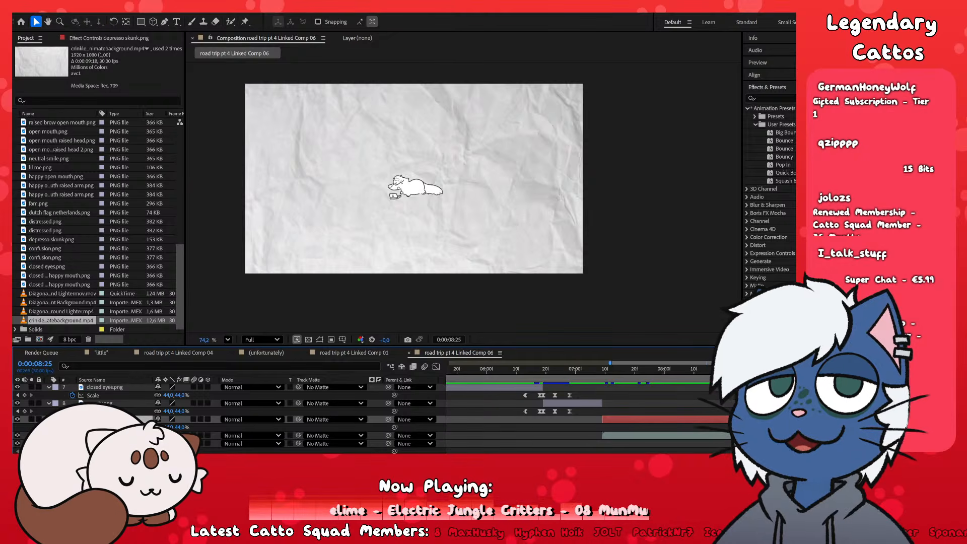
pyautogui.click(776, 370)
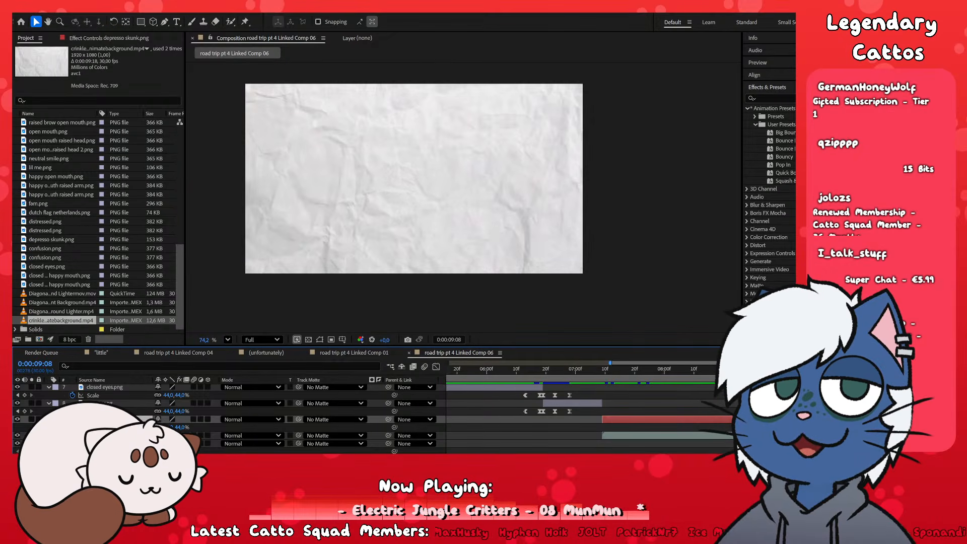
# - Try duplicating the paper background layer, and delete the copy
pyautogui.click(777, 435)
pyautogui.hotkey('ctrl', 'd')
pyautogui.click(777, 436)
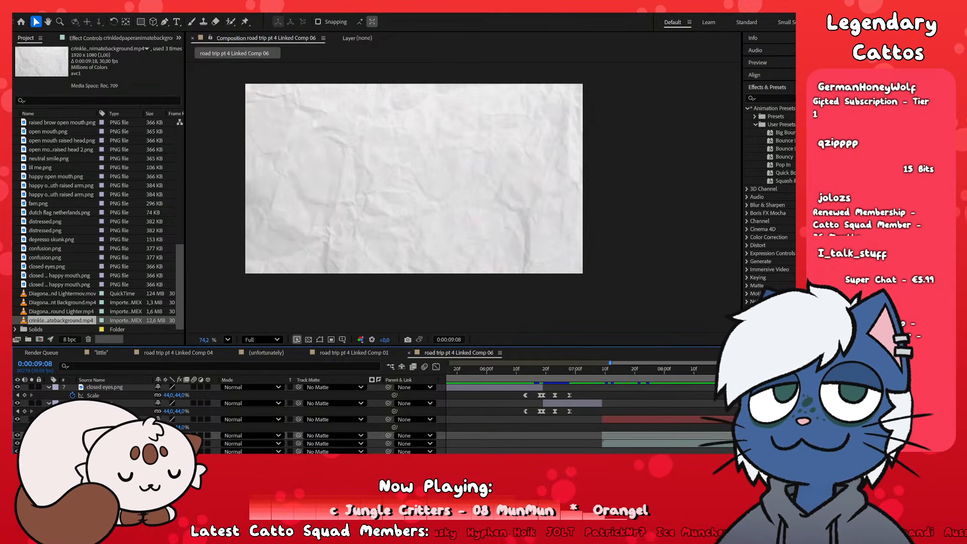
pyautogui.press('Delete')
# - Try the Multiply, Color Burn and Darker Color blending modes on depresso skunk.png at 0:00:08:05
pyautogui.click(680, 370)
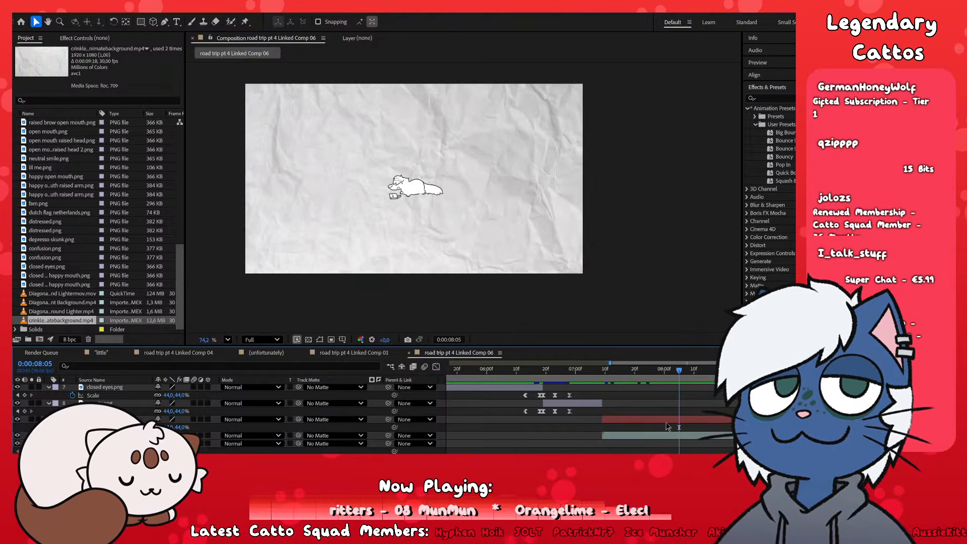
pyautogui.click(667, 422)
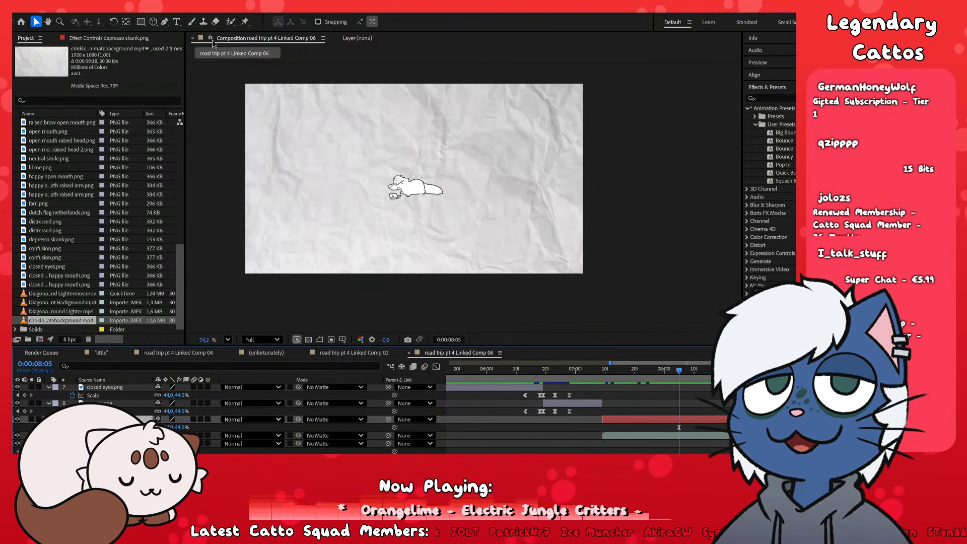
pyautogui.click(239, 47)
pyautogui.scroll(2, 367, 200)
pyautogui.scroll(-2, 378, 193)
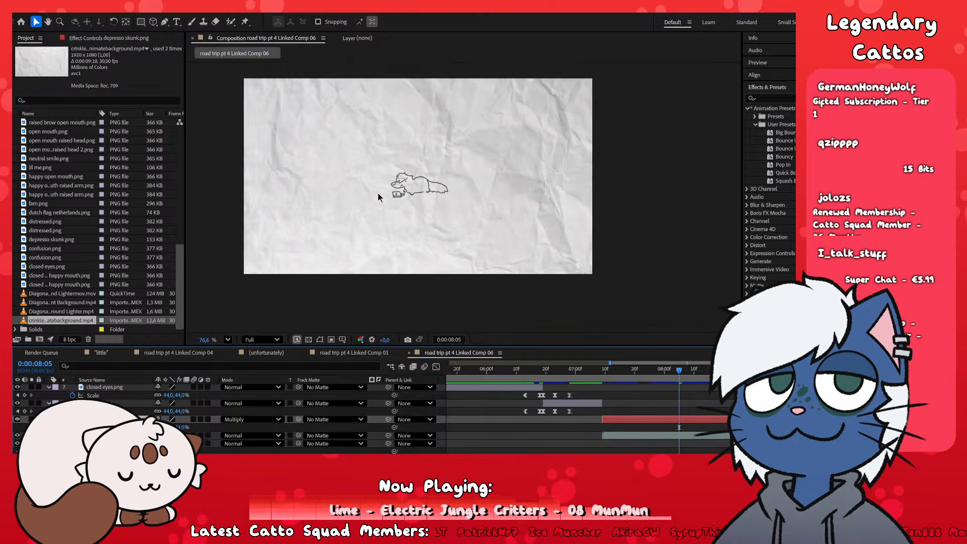
pyautogui.scroll(2, 399, 128)
pyautogui.scroll(-2, 398, 139)
pyautogui.scroll(1, 397, 148)
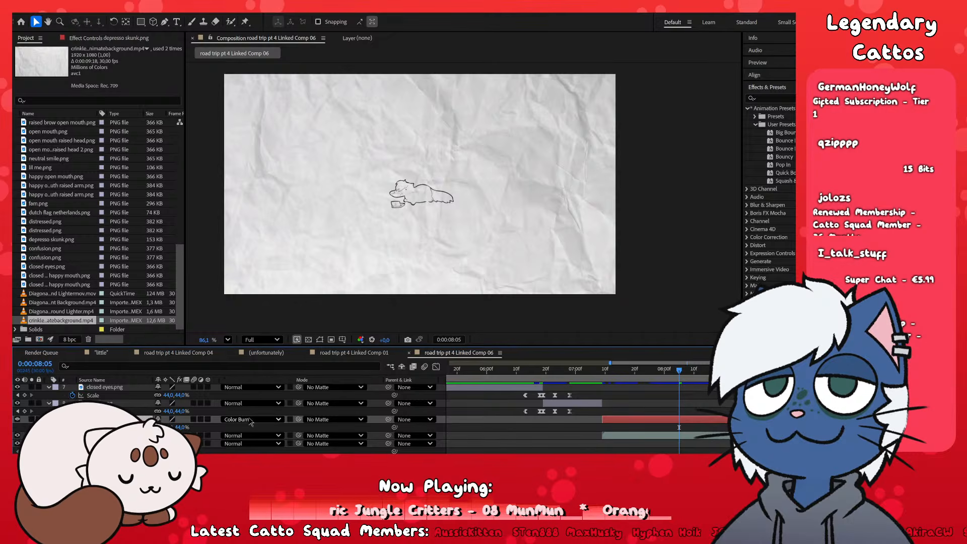
pyautogui.click(240, 147)
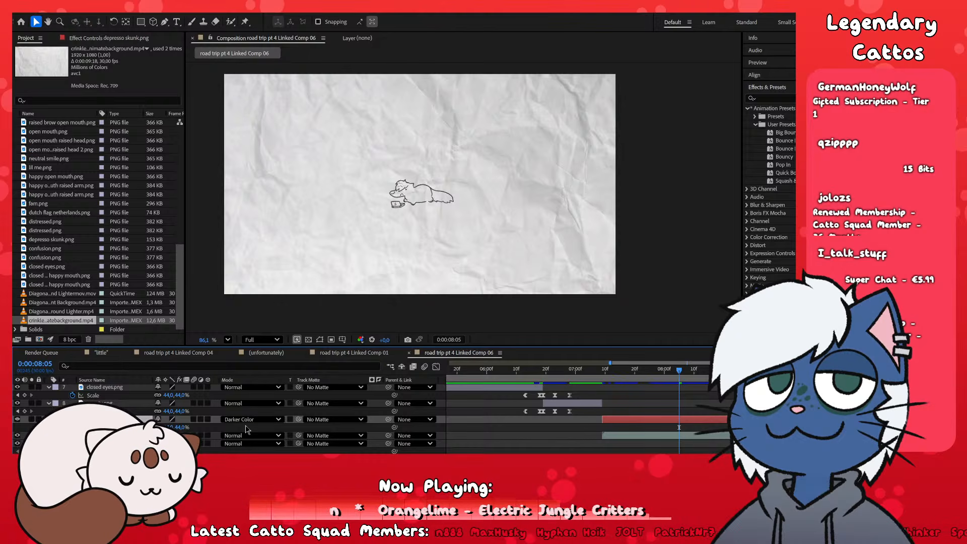
# - Try the Add, Lighten, Color Dodge, Vivid Light and Darken blending modes on depresso skunk.png
pyautogui.hotkey('shift', '=')
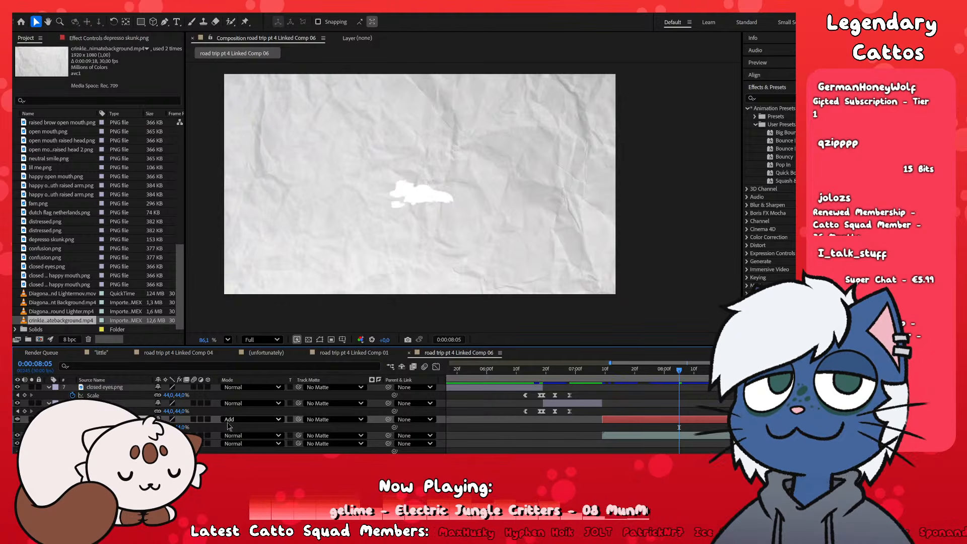
pyautogui.hotkey('shift', '=')
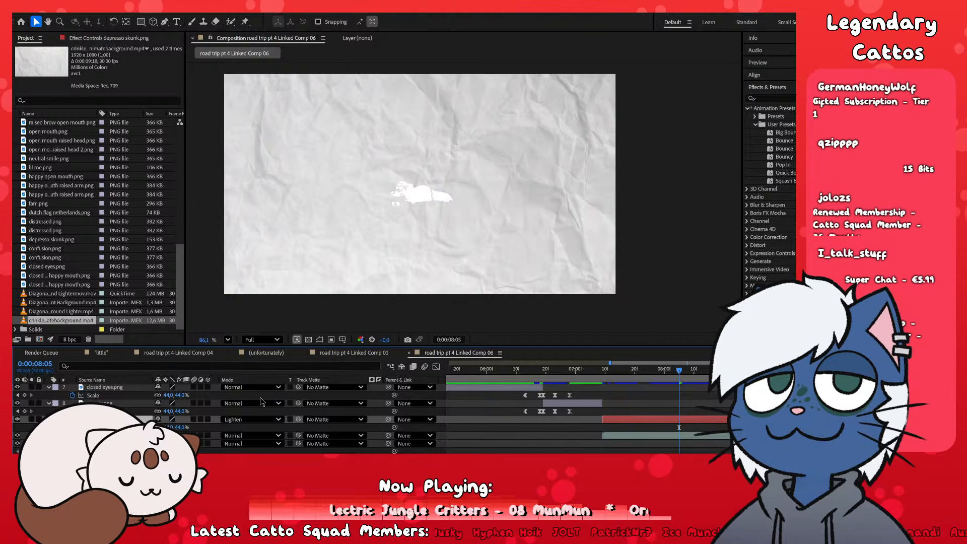
pyautogui.hotkey('shift', '=')
pyautogui.hotkey('shift', '=')
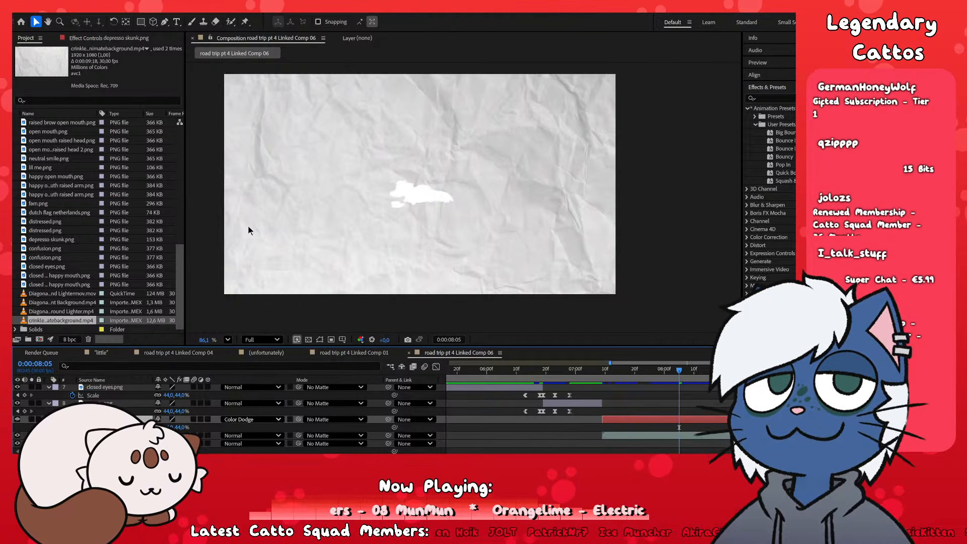
pyautogui.click(248, 216)
pyautogui.click(247, 428)
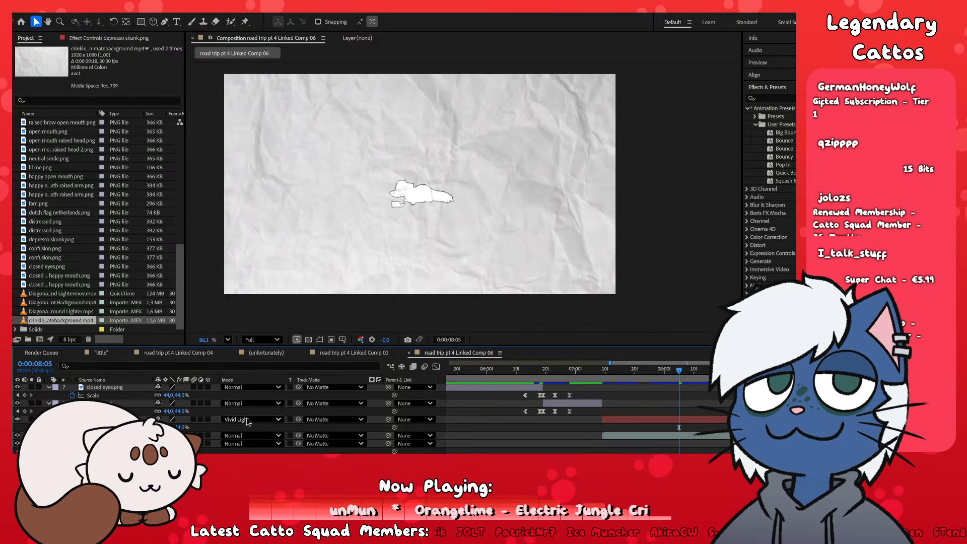
pyautogui.click(247, 39)
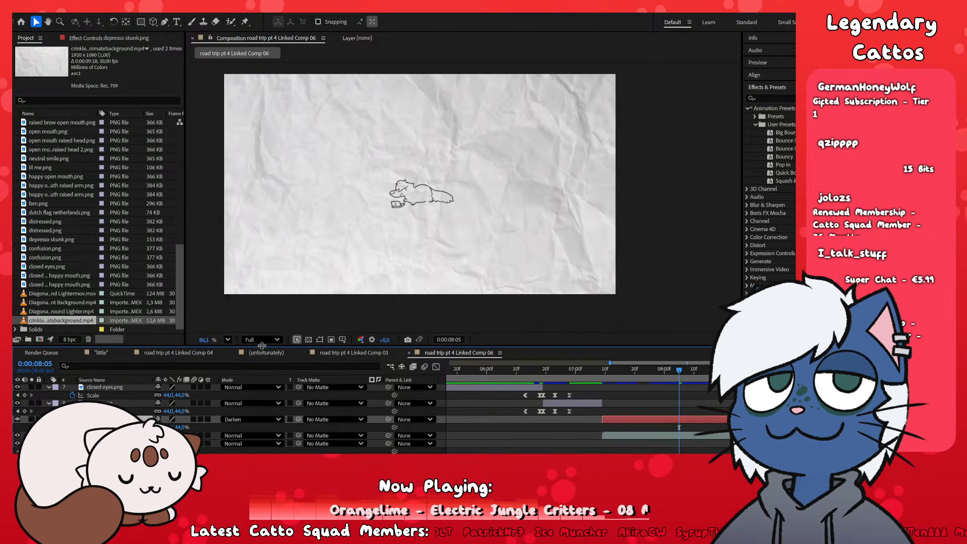
# - Set the blending mode of depresso skunk.png to Darker Color for comparison, and switch it to Overlay
pyautogui.click(240, 420)
pyautogui.click(274, 89)
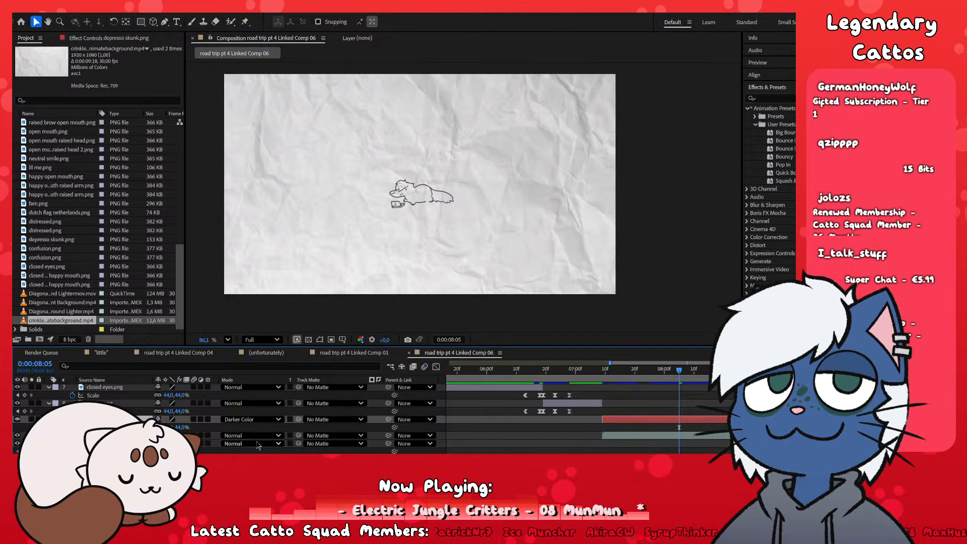
pyautogui.click(260, 429)
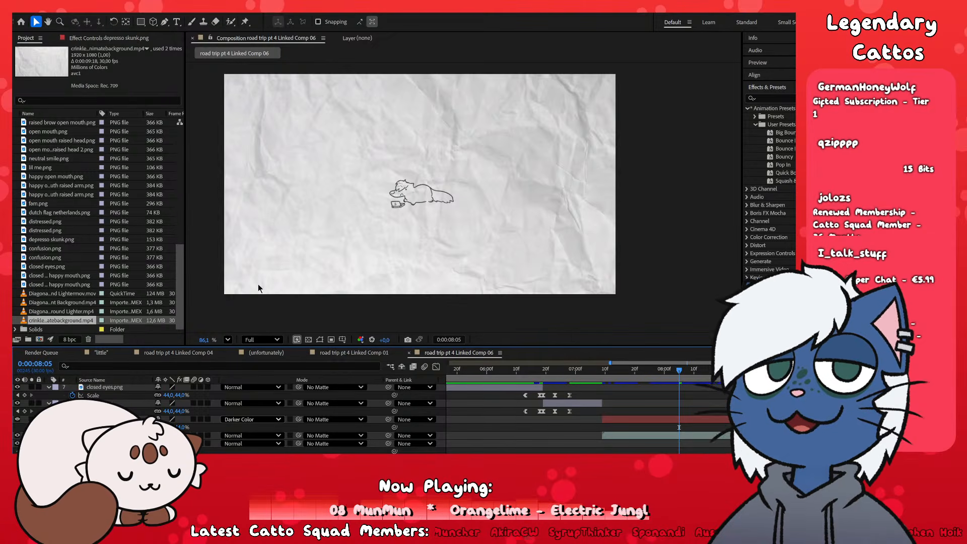
pyautogui.click(260, 216)
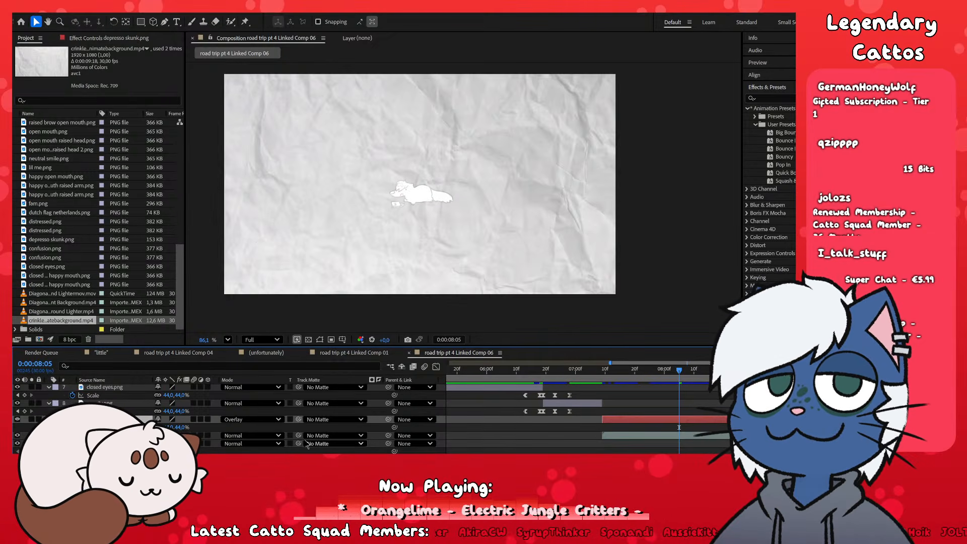
# - Set the blending mode of depresso skunk.png to Normal
pyautogui.click(246, 69)
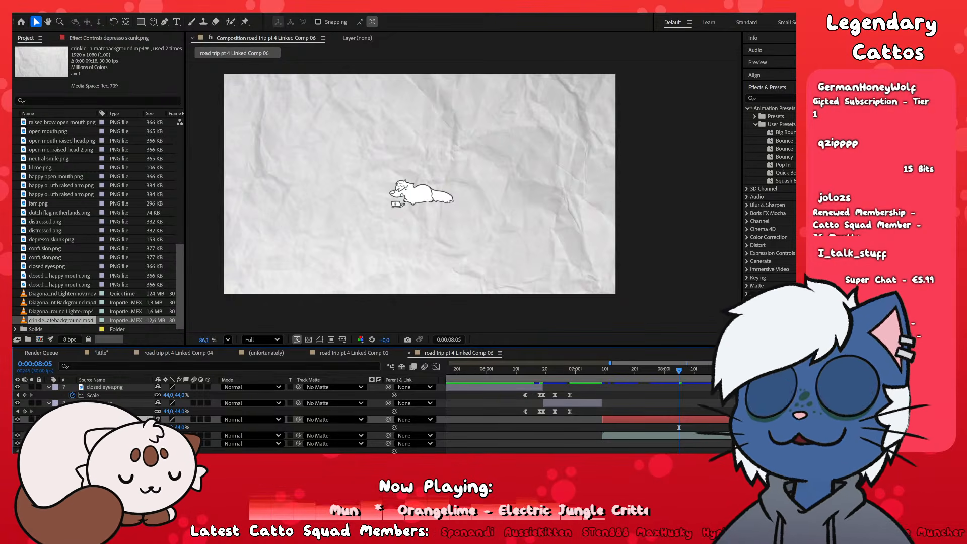
pyautogui.press('-')
pyautogui.press('=')
pyautogui.hscroll(-3, 482, 427)
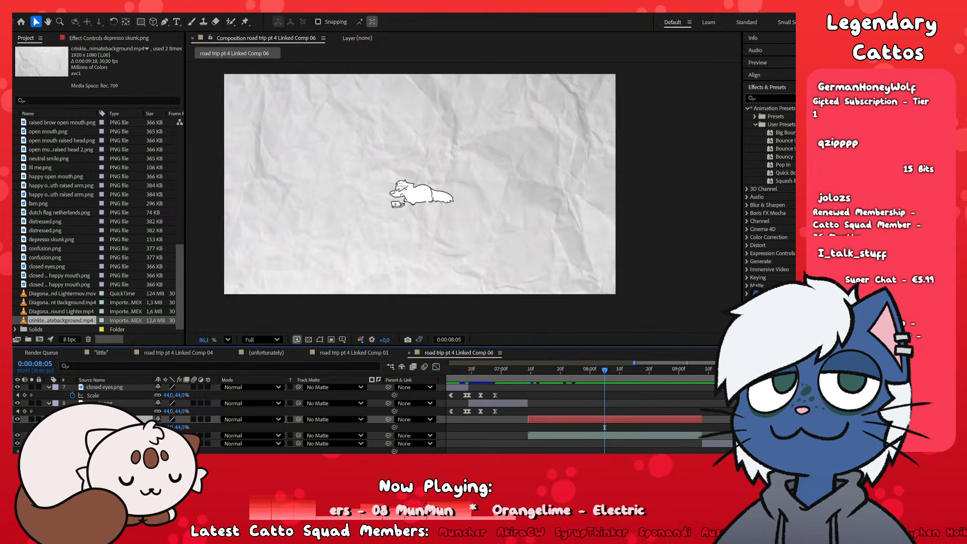
# - Search the animation presets for "hand", apply the preset beginning with "Hand" to depresso skunk.png, and inspect it at 0:00:08:08
pyautogui.click(776, 99)
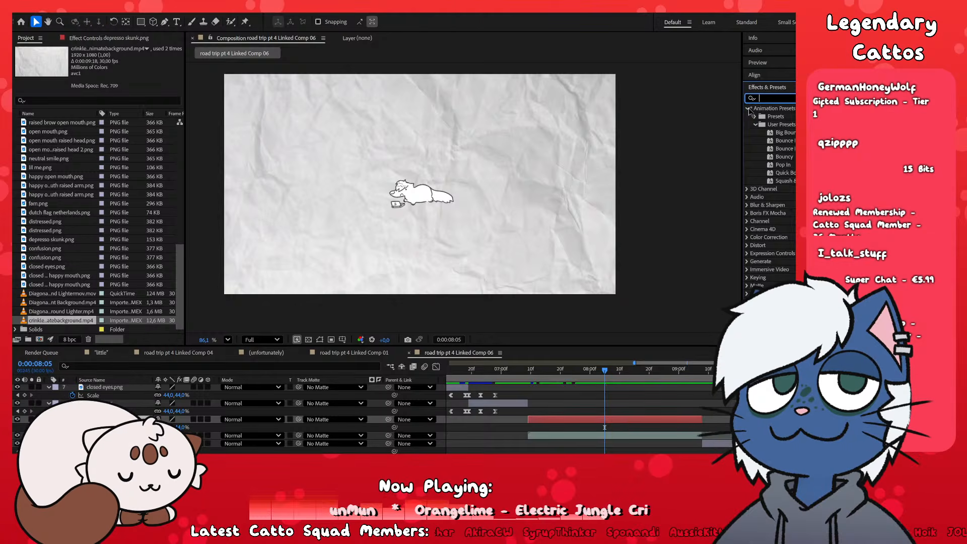
pyautogui.click(749, 110)
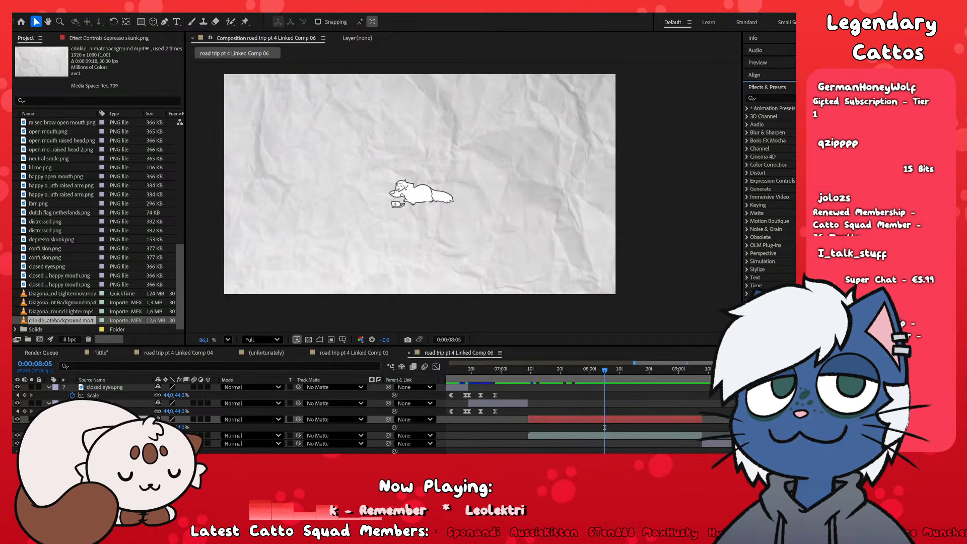
pyautogui.click(772, 98)
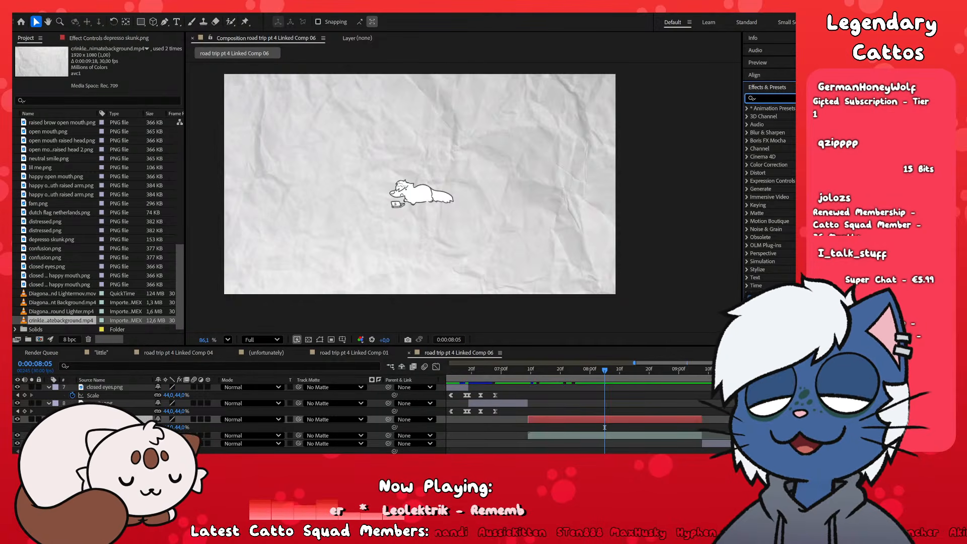
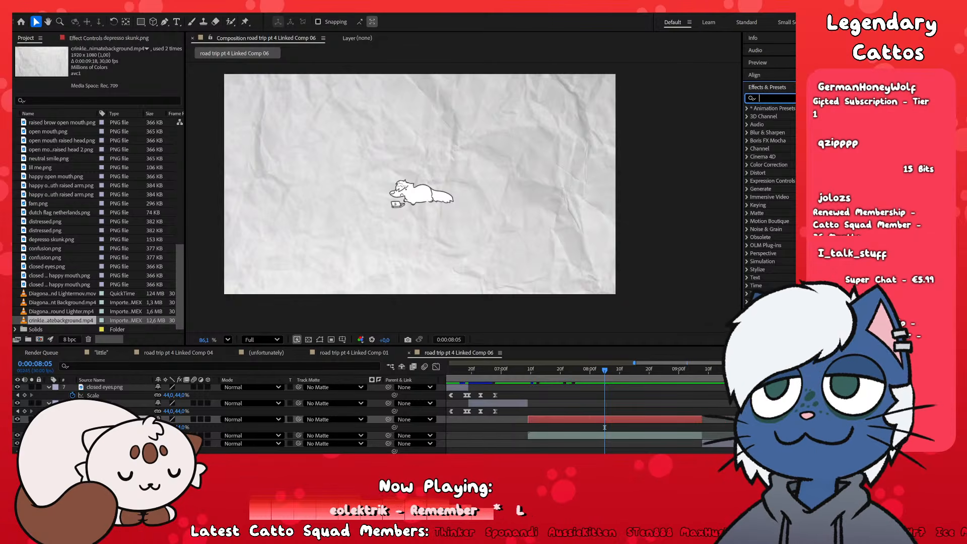
pyautogui.write('hand')
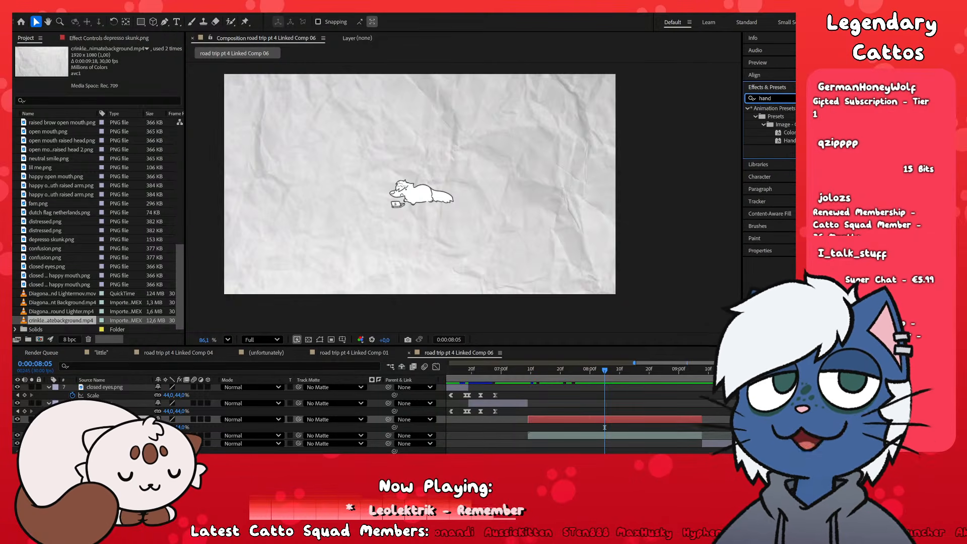
pyautogui.moveTo(787, 141); pyautogui.dragTo(574, 422)
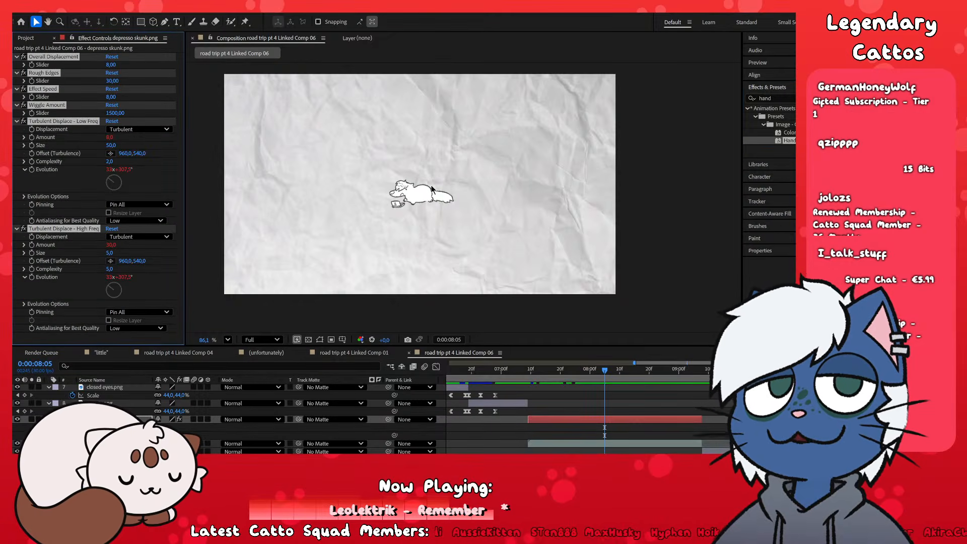
pyautogui.scroll(3, 433, 225)
pyautogui.scroll(-5, 409, 186)
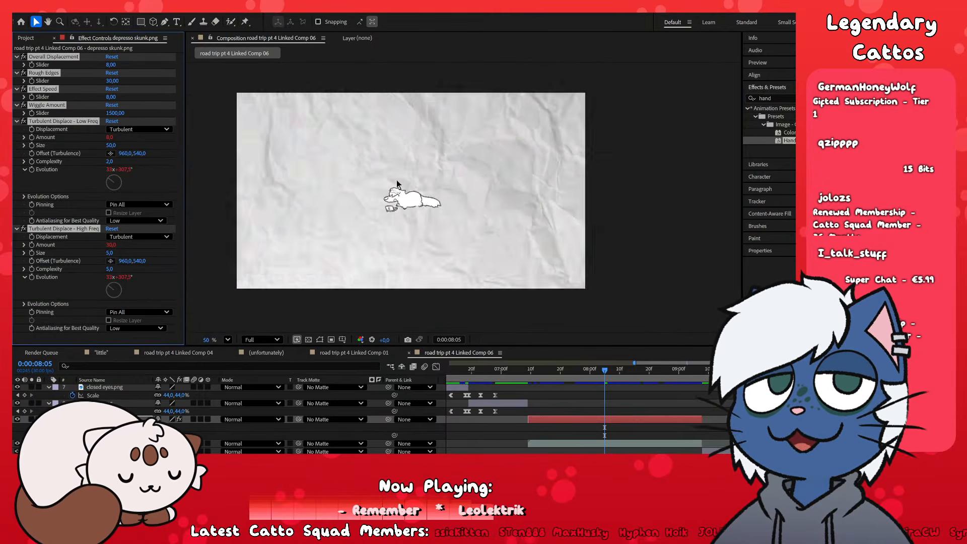
pyautogui.moveTo(530, 372); pyautogui.dragTo(614, 395)
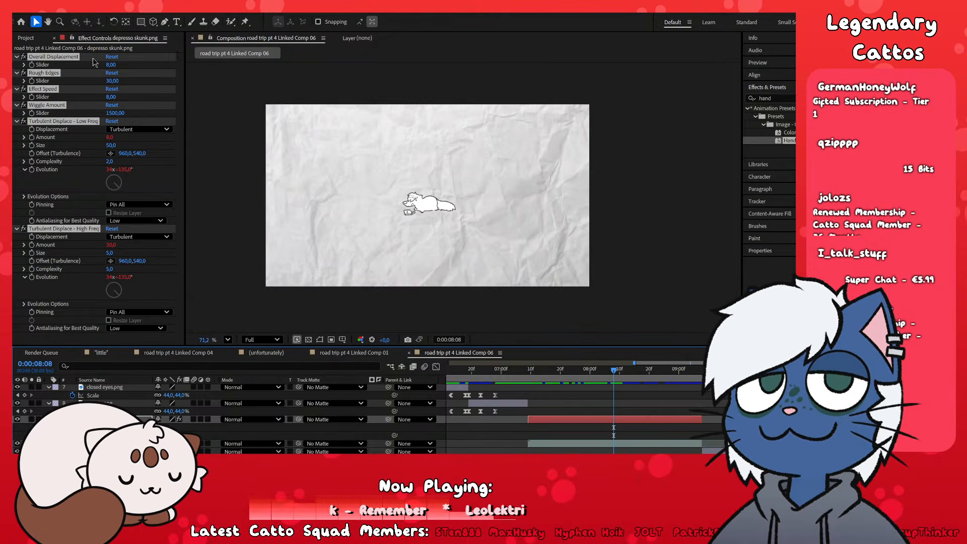
# - Try a value of 4 for all the preset's sliders on depresso skunk.png, and preview from 0:00:07:09
pyautogui.click(67, 66)
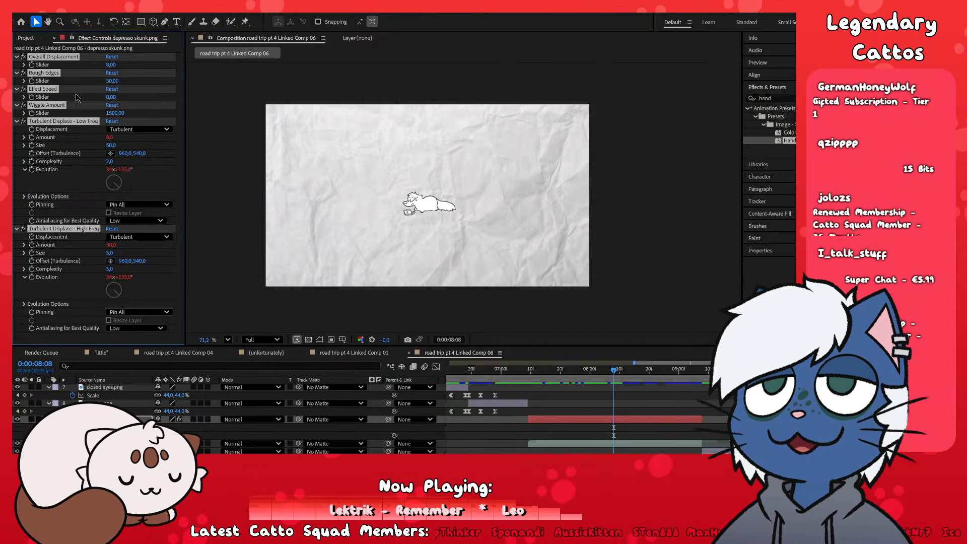
pyautogui.click(107, 98)
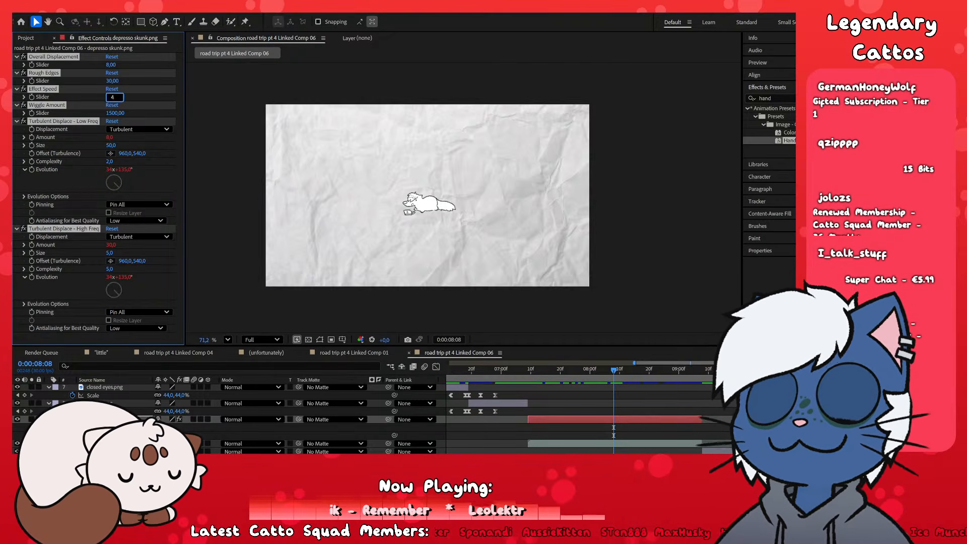
pyautogui.write('4')
pyautogui.press('Return')
pyautogui.click(528, 370)
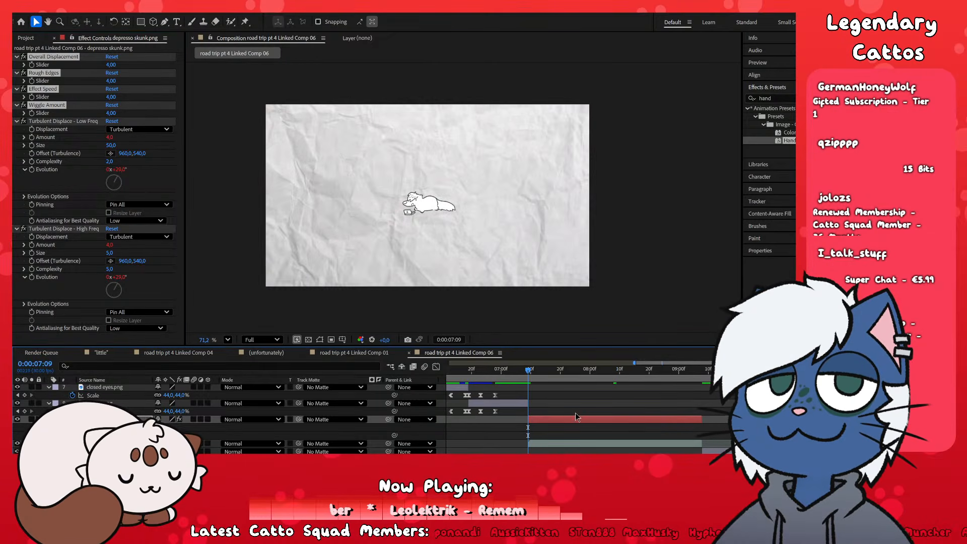
pyautogui.press('space')
pyautogui.press('space')
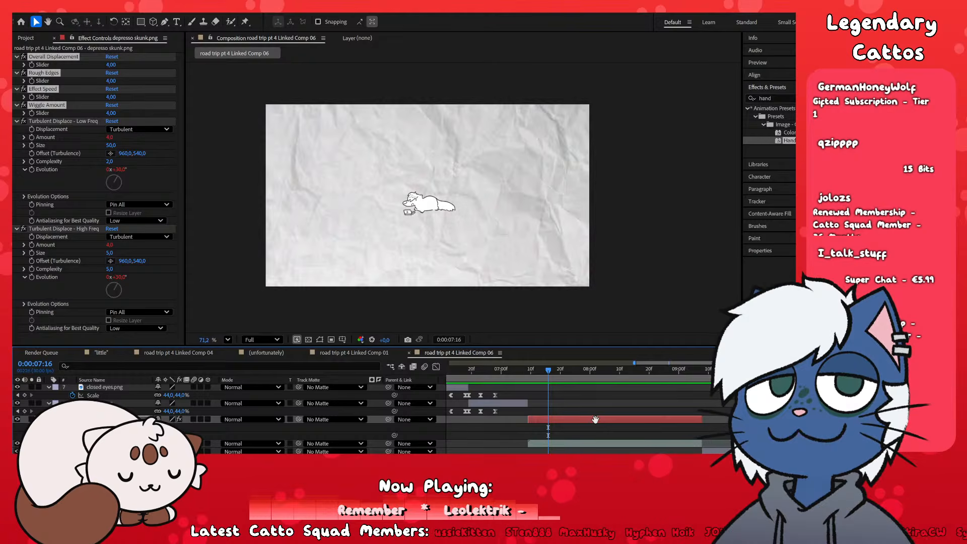
# - Try the Quarter preview resolution at 0:00:07:20, and undo it together with the slider changes
pyautogui.click(587, 418)
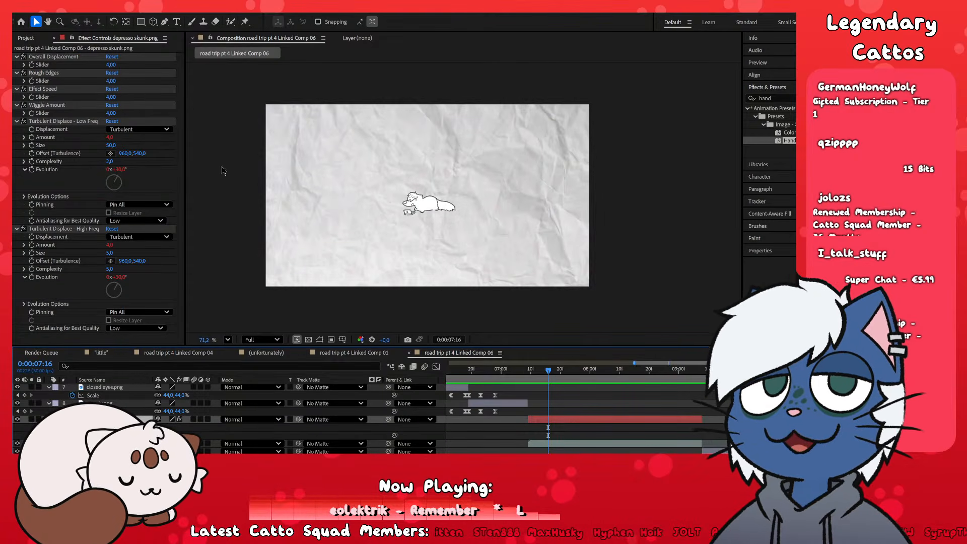
pyautogui.click(261, 340)
pyautogui.click(272, 397)
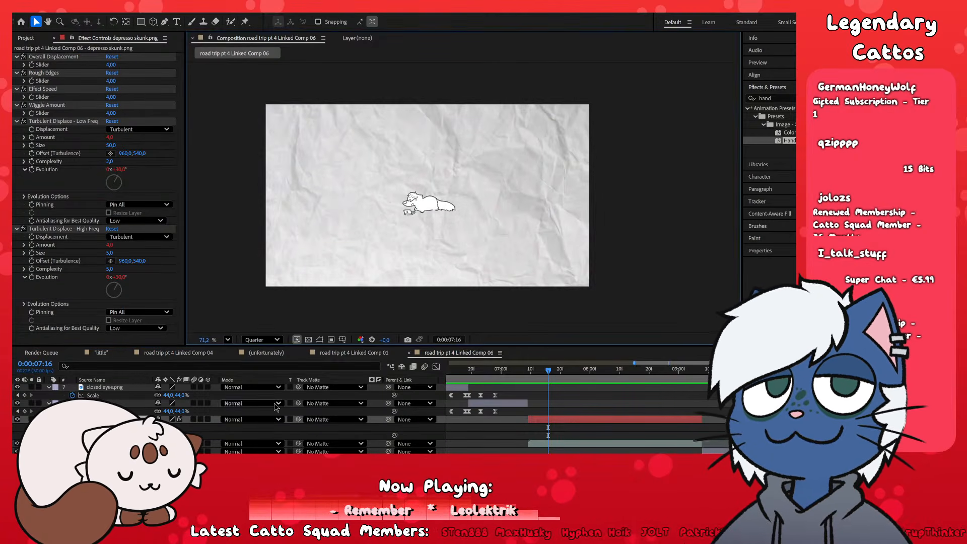
pyautogui.moveTo(549, 372)
pyautogui.mouseDown()
pyautogui.moveTo(636, 372)
pyautogui.moveTo(560, 372)
pyautogui.mouseUp()
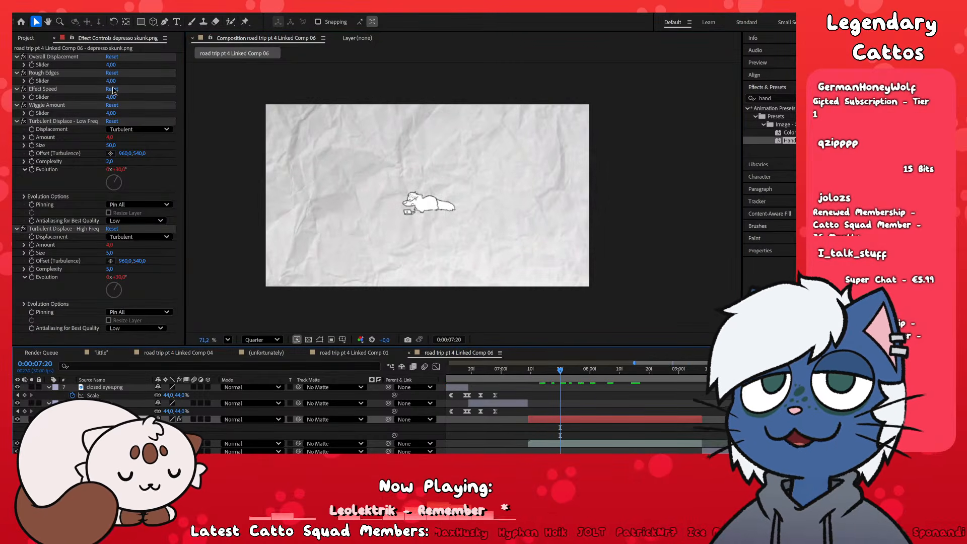
pyautogui.press('space')
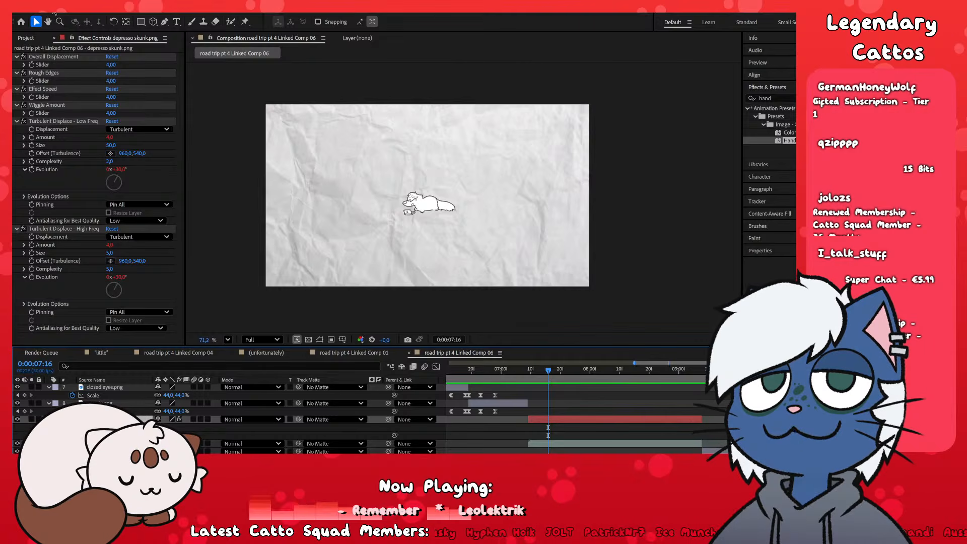
pyautogui.press('space')
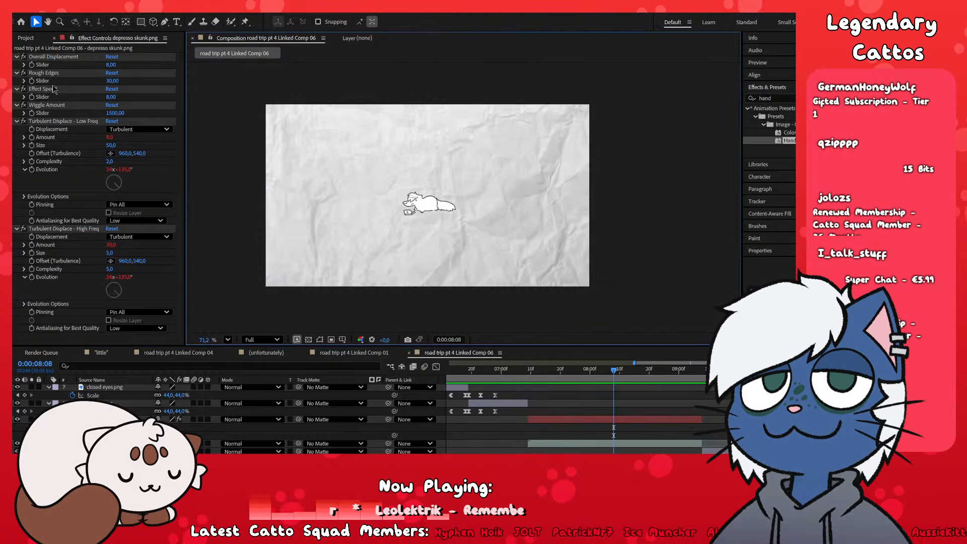
# - Set only the Effect Speed slider of depresso skunk.png to 4, and check the wobble from 0:00:07:09 to 0:00:07:27
pyautogui.click(112, 97)
pyautogui.write('4')
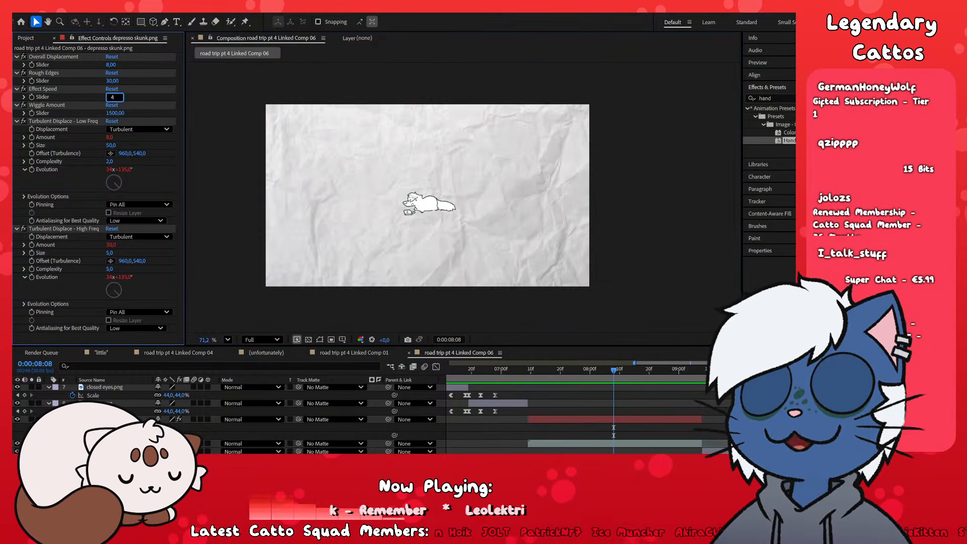
pyautogui.press('Return')
pyautogui.click(528, 369)
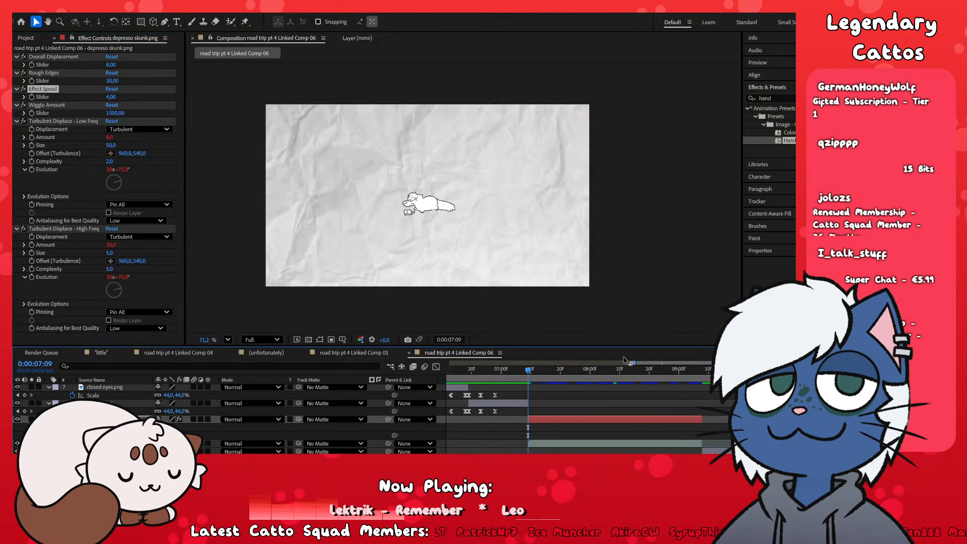
pyautogui.moveTo(587, 371); pyautogui.dragTo(581, 371)
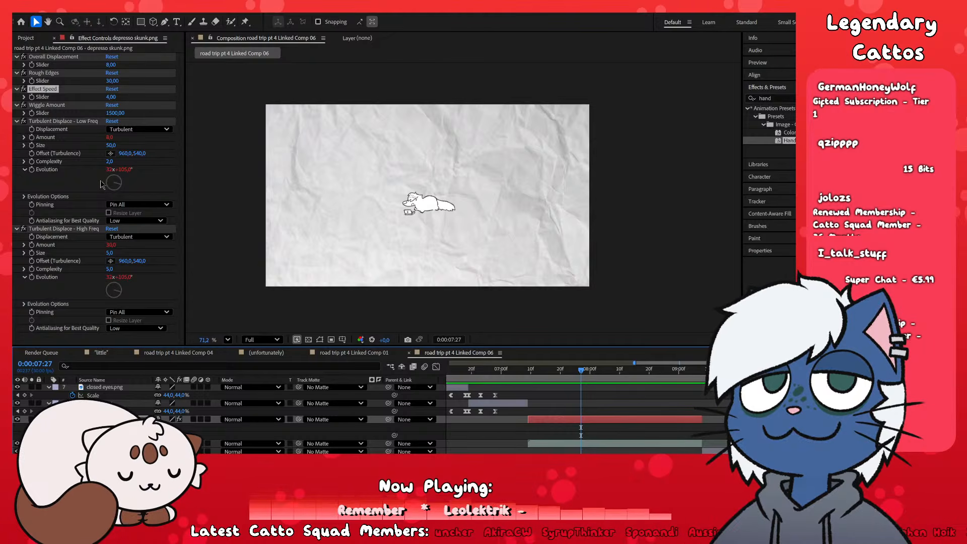
# - Set the Size of Turbulent Displace - Low Freq to 25, and check the drawing up to 0:00:09:02
pyautogui.click(111, 145)
pyautogui.write('25')
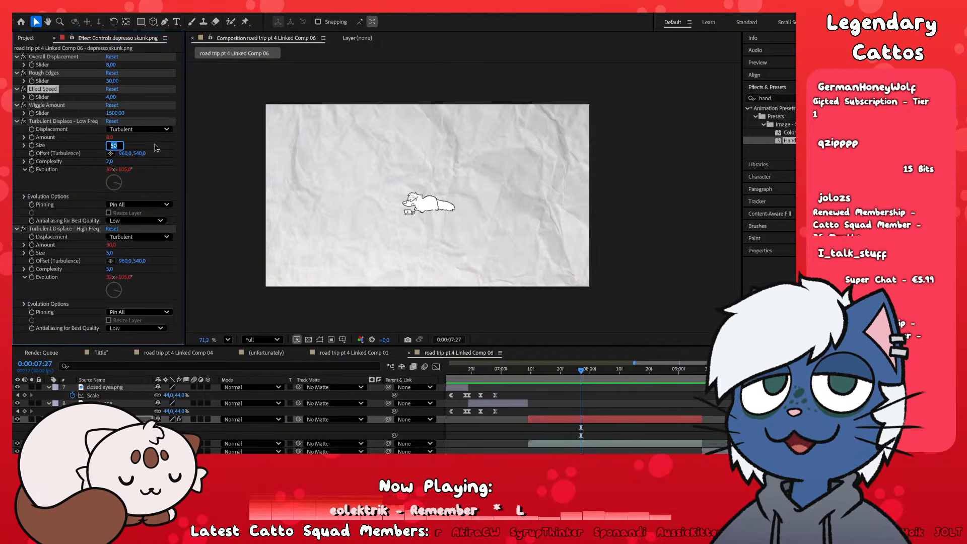
pyautogui.press('Return')
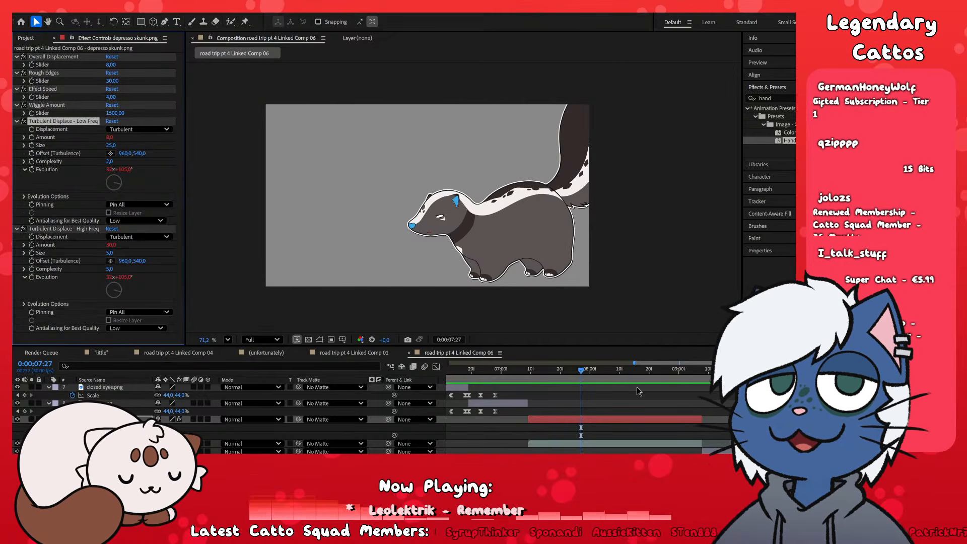
pyautogui.moveTo(581, 371); pyautogui.dragTo(685, 391)
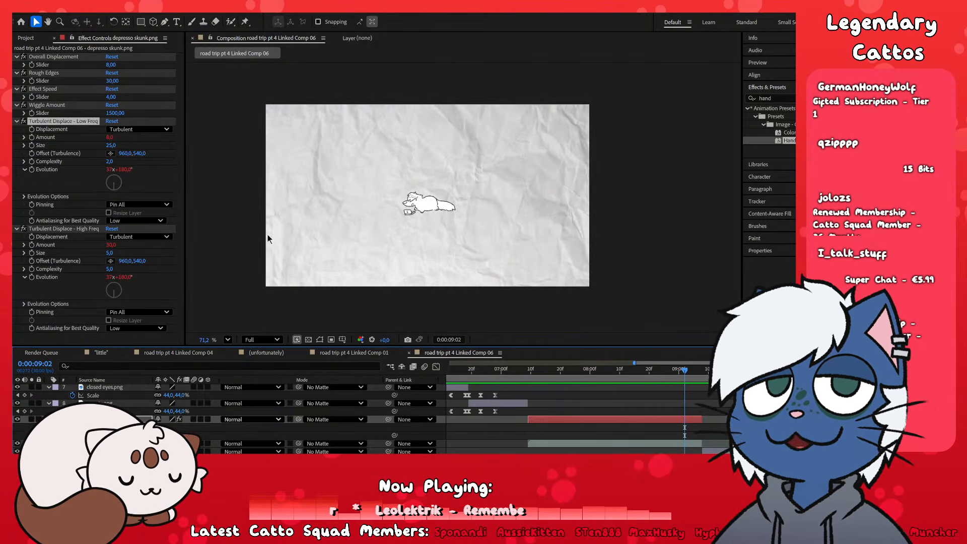
# - Set the blending mode of depresso skunk.png to Multiply, and check the result at 0:00:07:29
pyautogui.click(256, 45)
pyautogui.click(607, 304)
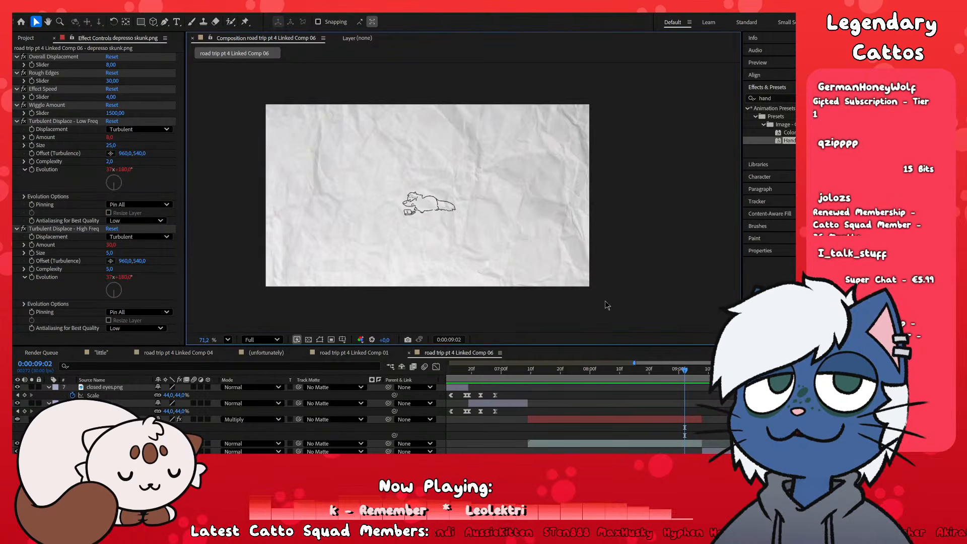
pyautogui.click(548, 381)
pyautogui.moveTo(549, 386); pyautogui.dragTo(587, 392)
pyautogui.scroll(-3, 572, 431)
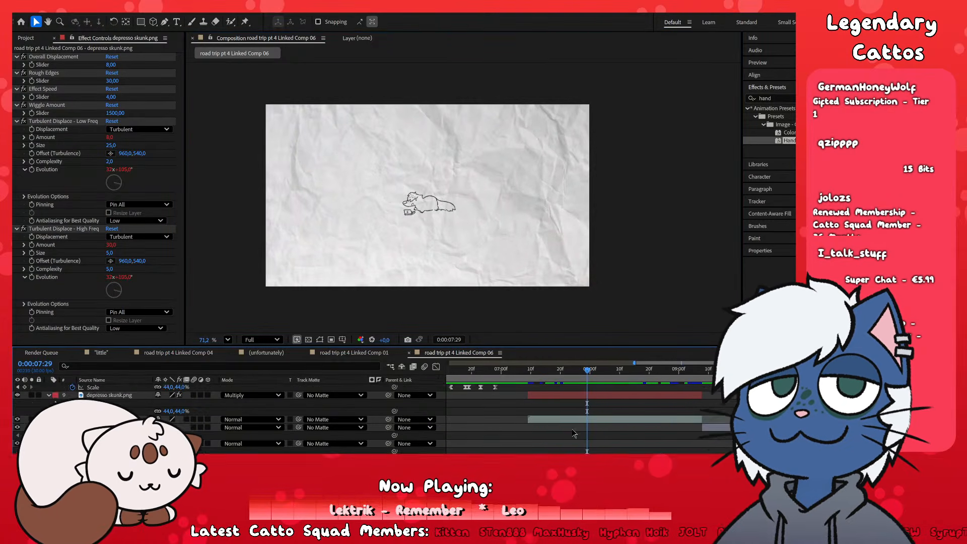
# - Create a white solid in the composition near the stoke photo.png layer
pyautogui.click(574, 435)
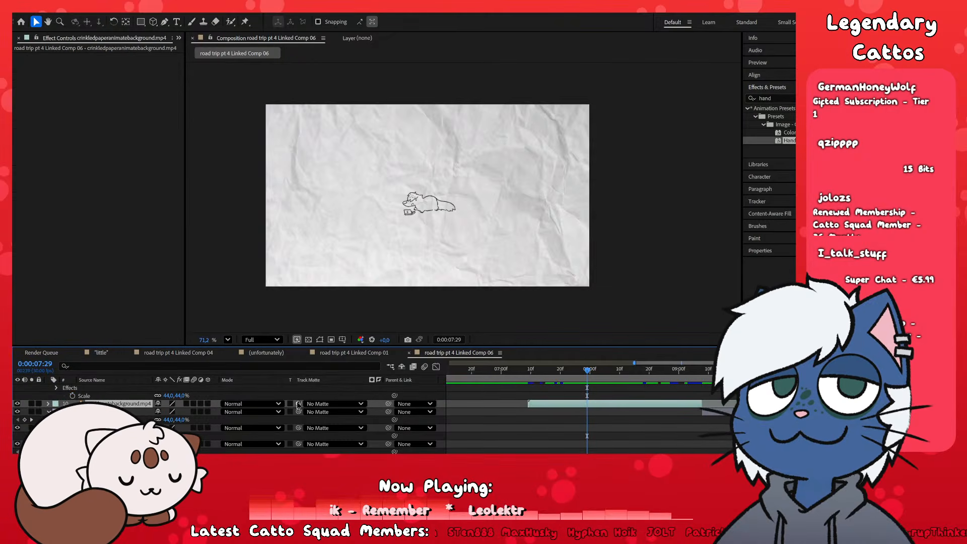
pyautogui.scroll(-3, 567, 436)
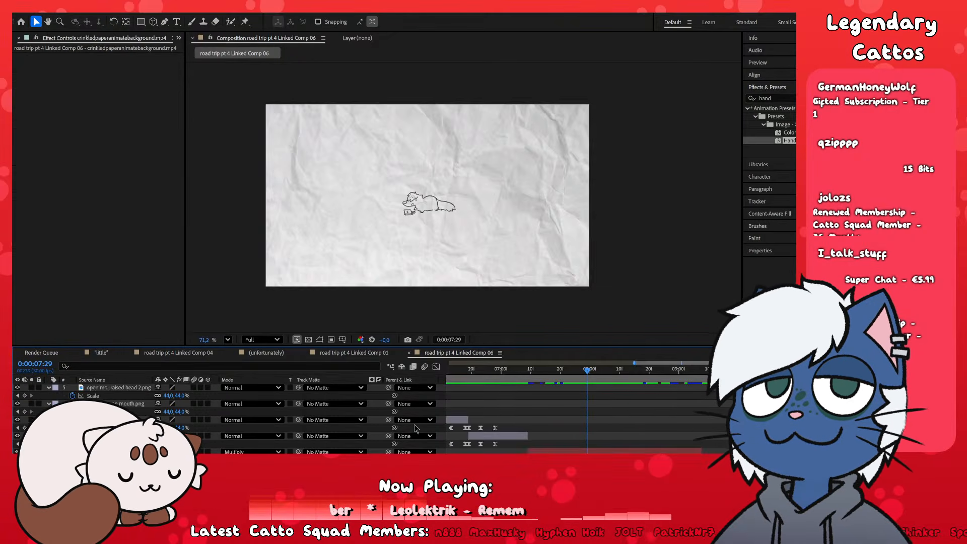
pyautogui.scroll(-1, 267, 409)
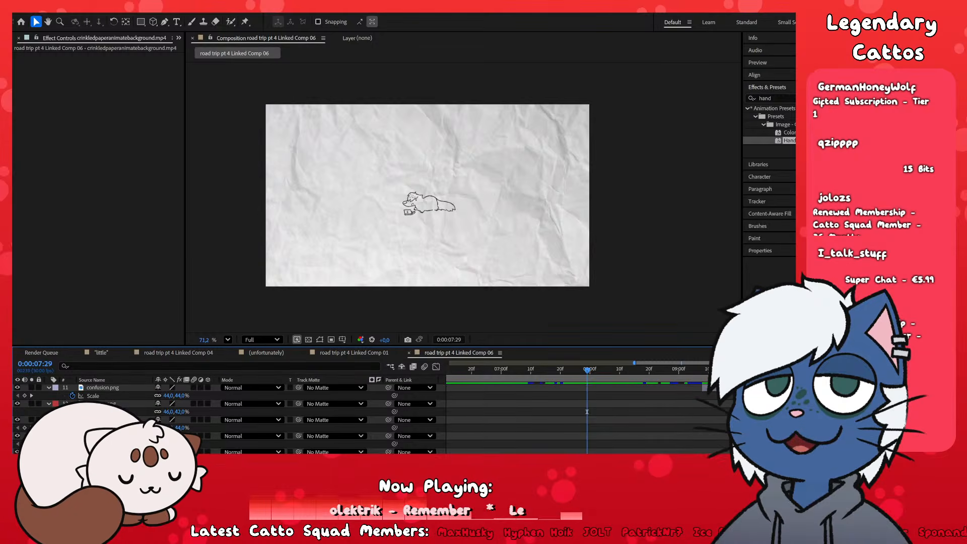
pyautogui.click(121, 452)
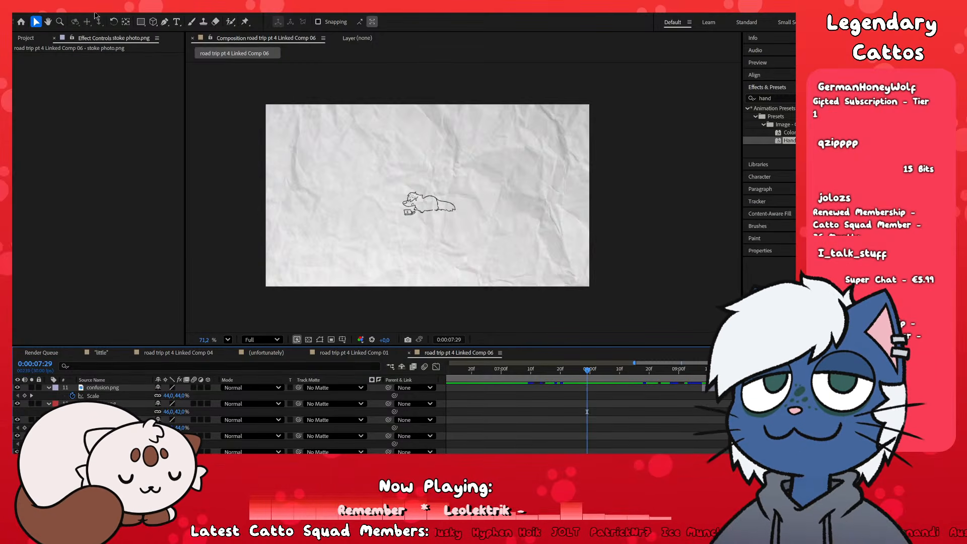
pyautogui.hotkey('ctrl', 'k')
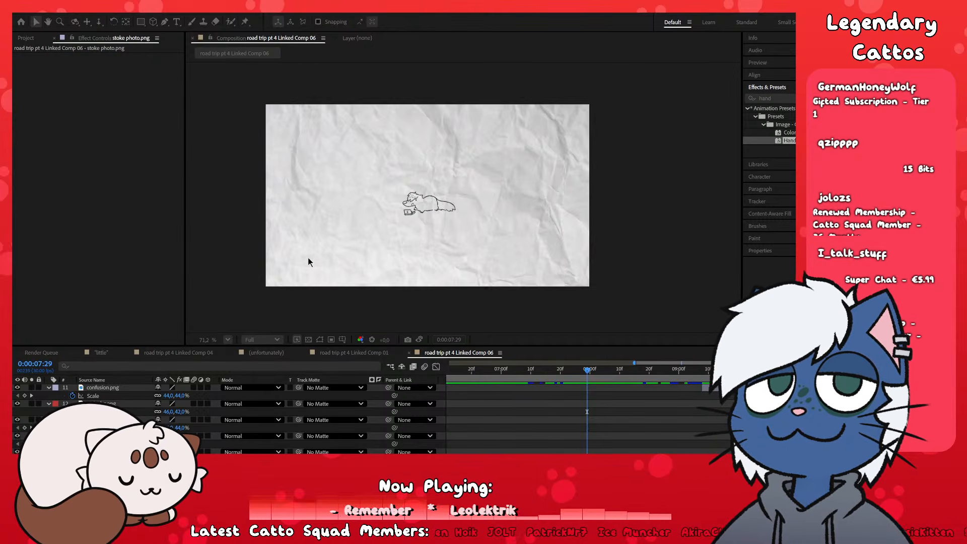
pyautogui.press('Return')
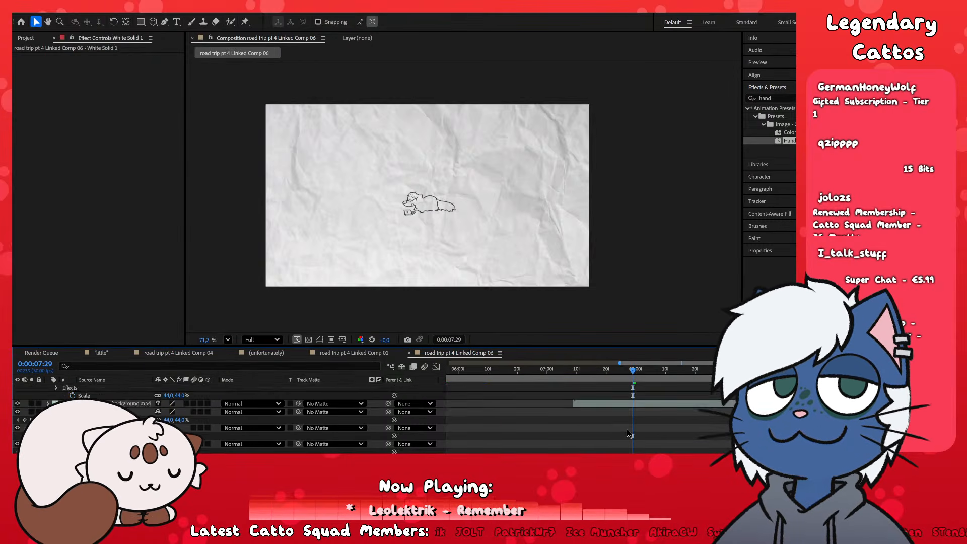
# - Move the White Solid 1 layer directly below crinkledpaperanimatebackground.mp4 in the layer stack
pyautogui.scroll(2, 627, 429)
pyautogui.scroll(5, 632, 404)
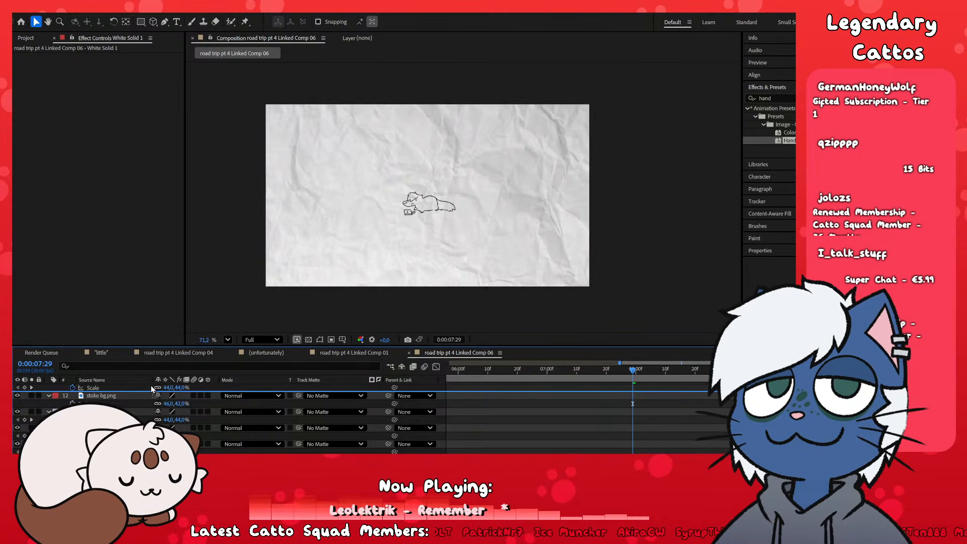
pyautogui.scroll(2, 254, 386)
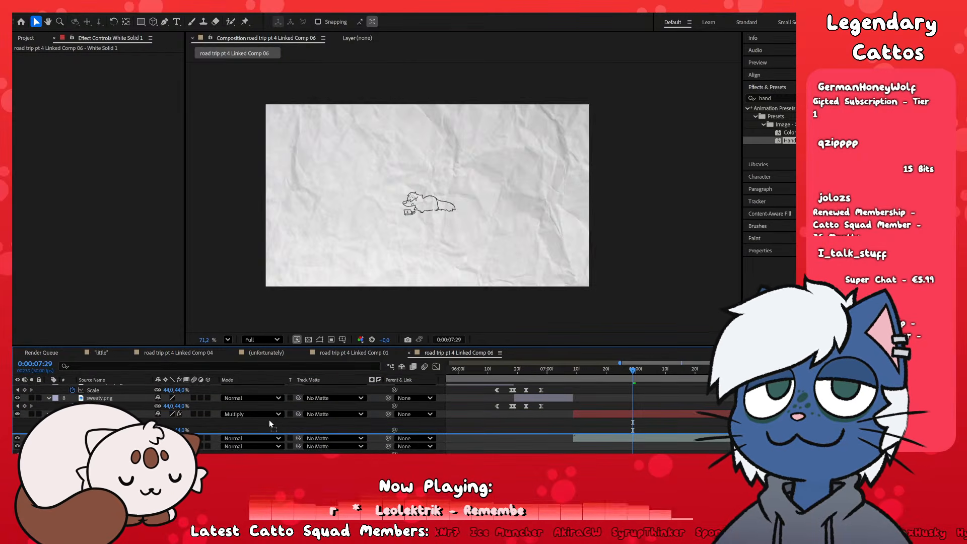
pyautogui.moveTo(275, 437); pyautogui.dragTo(277, 443)
# - Trim White Solid 1 to the length of the paper scene, from 0:00:07:09 to 0:00:09:08
pyautogui.moveTo(632, 371); pyautogui.dragTo(600, 378)
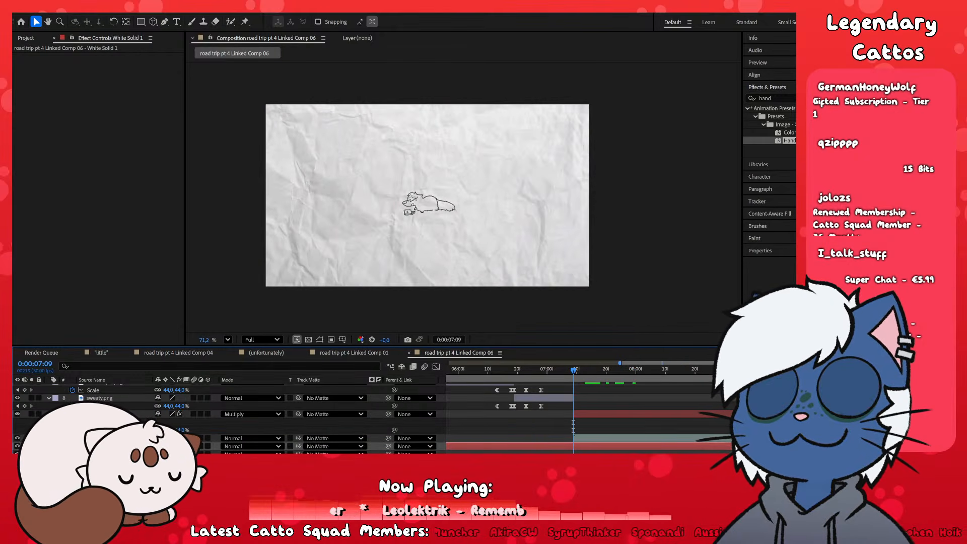
pyautogui.press('space')
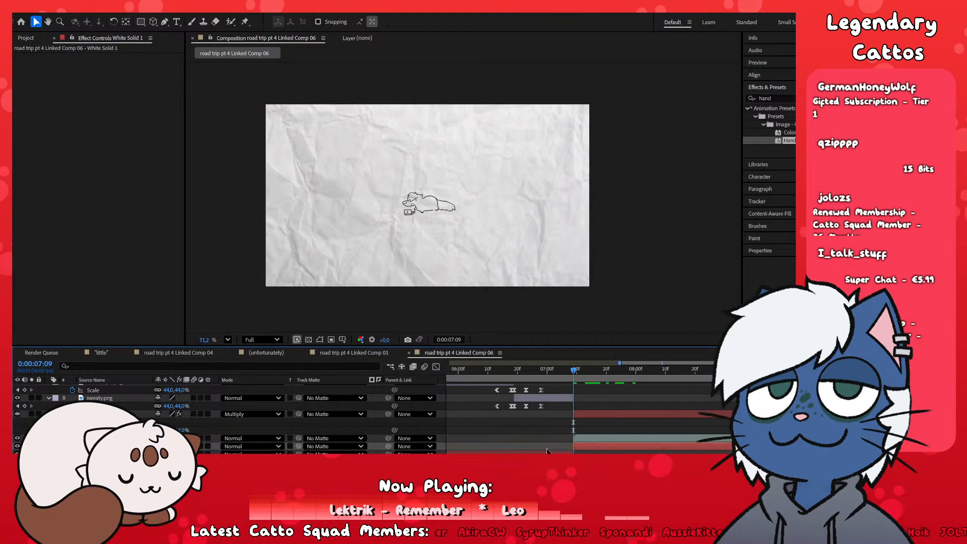
pyautogui.click(548, 447)
pyautogui.moveTo(707, 371); pyautogui.dragTo(745, 370)
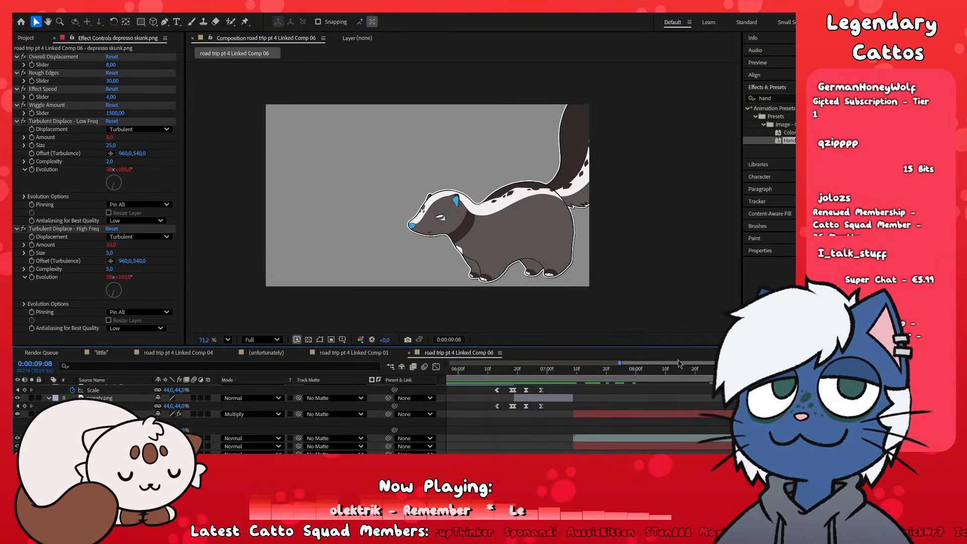
# - Set the opacity of crinkledpaperanimatebackground.mp4 to 65%, and preview the scene from 0:00:07:00
pyautogui.click(657, 368)
pyautogui.click(643, 437)
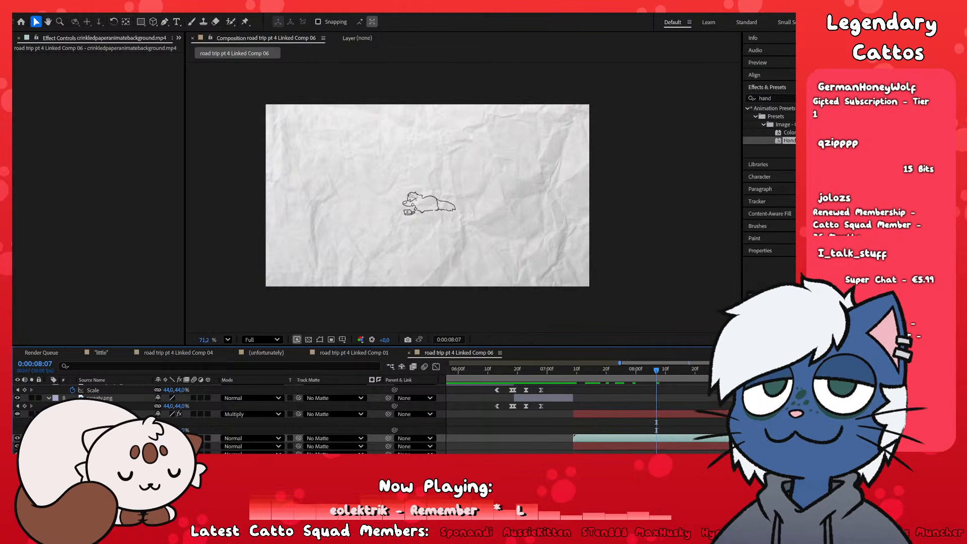
pyautogui.press('s')
pyautogui.moveTo(167, 447); pyautogui.dragTo(143, 446)
pyautogui.moveTo(577, 370); pyautogui.dragTo(547, 370)
pyautogui.press('space')
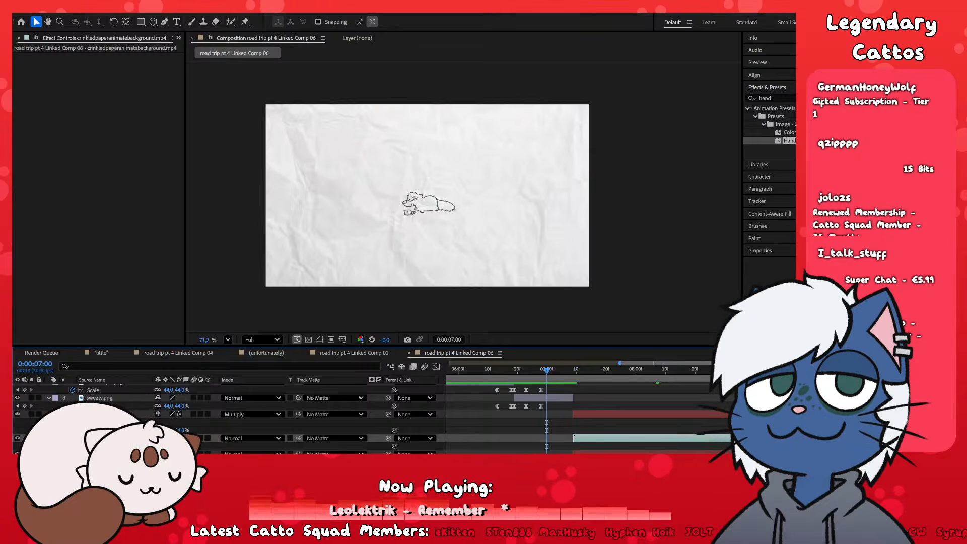
pyautogui.press('space')
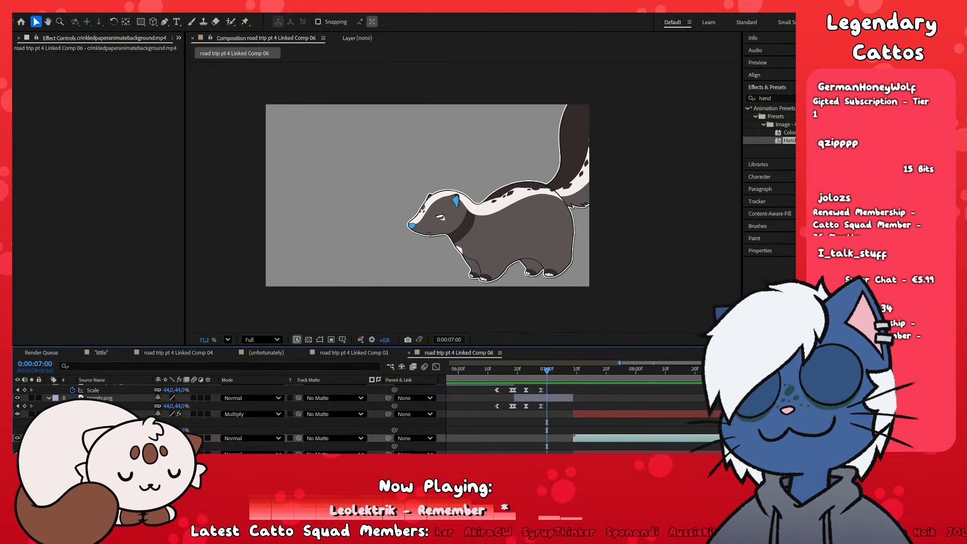
# - Review the timing of the skunk scenes from 0:00:07:00 to the second depresso skunk drawing at 0:00:11:21
pyautogui.scroll(-3, 558, 421)
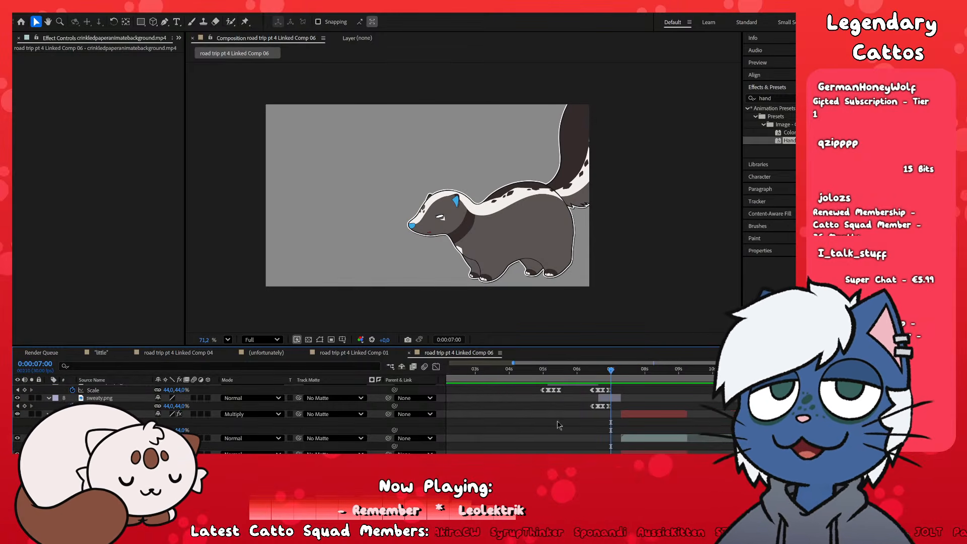
pyautogui.scroll(3, 635, 422)
pyautogui.scroll(-3, 678, 414)
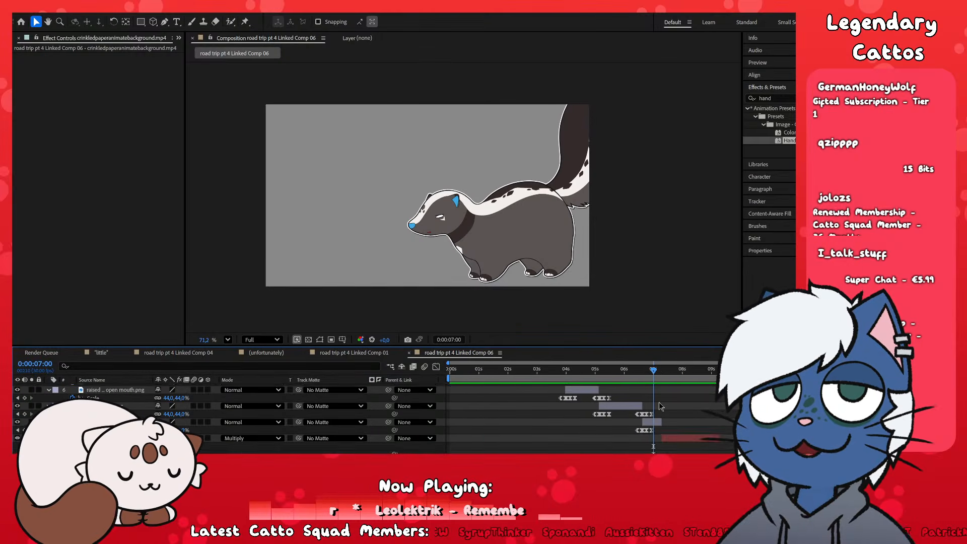
pyautogui.scroll(3, 656, 406)
pyautogui.scroll(-3, 617, 432)
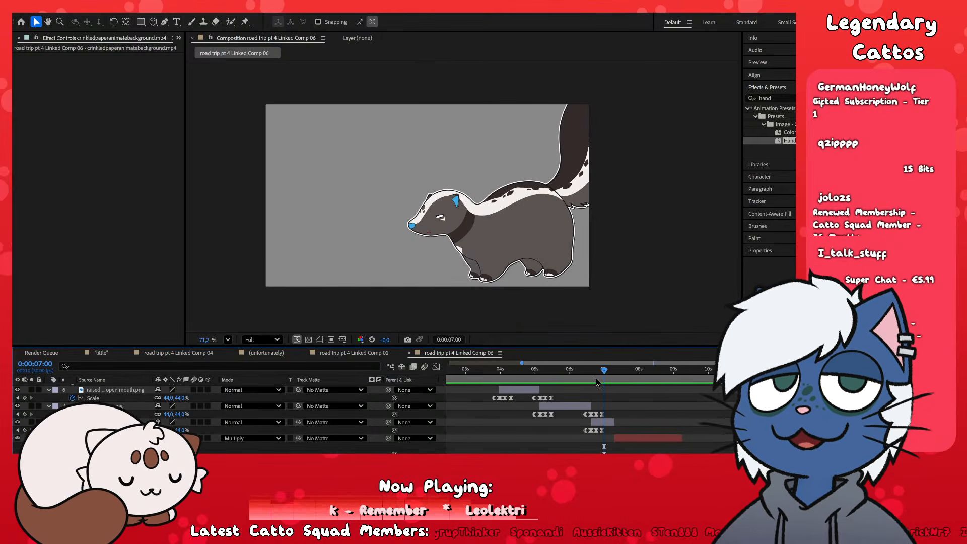
pyautogui.moveTo(606, 371); pyautogui.dragTo(675, 391)
pyautogui.press('space')
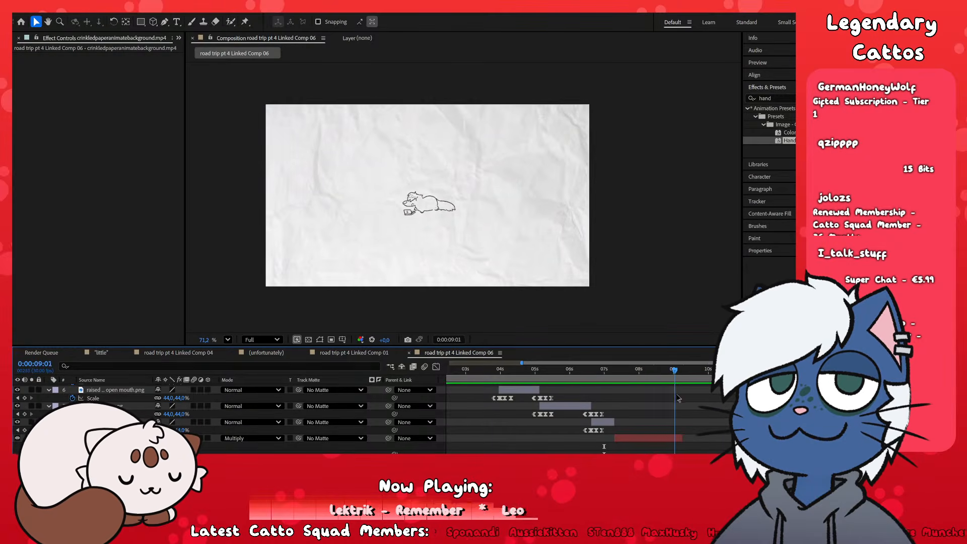
pyautogui.scroll(-2, 657, 398)
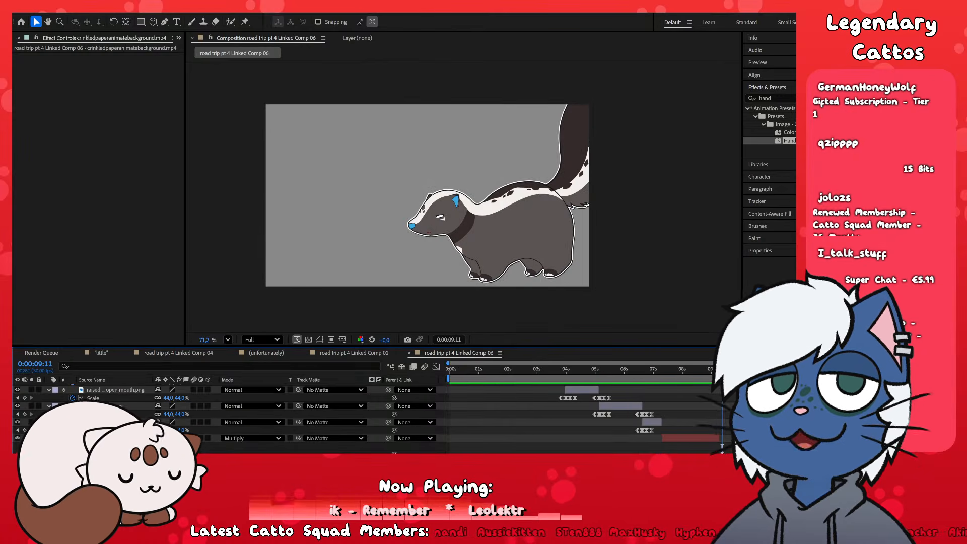
pyautogui.scroll(-2, 696, 416)
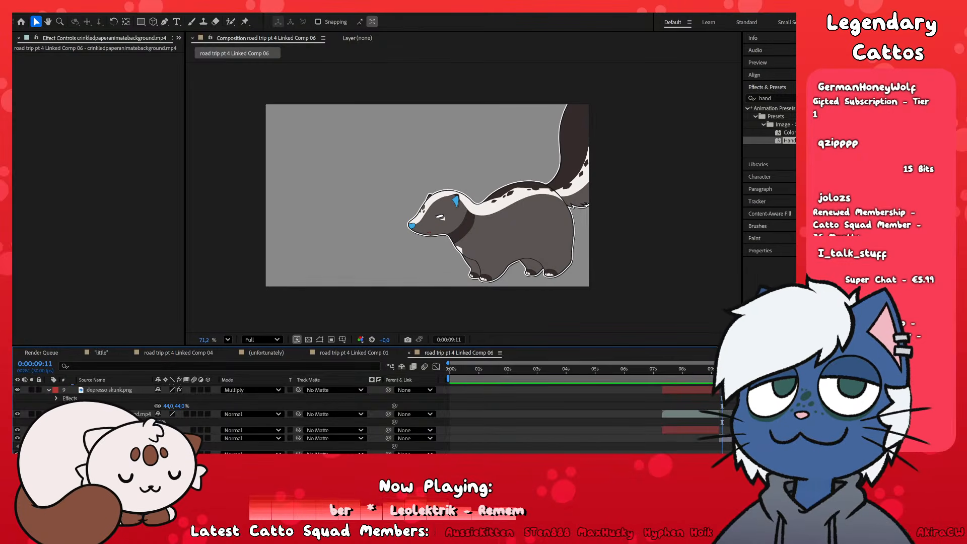
pyautogui.scroll(3, 586, 440)
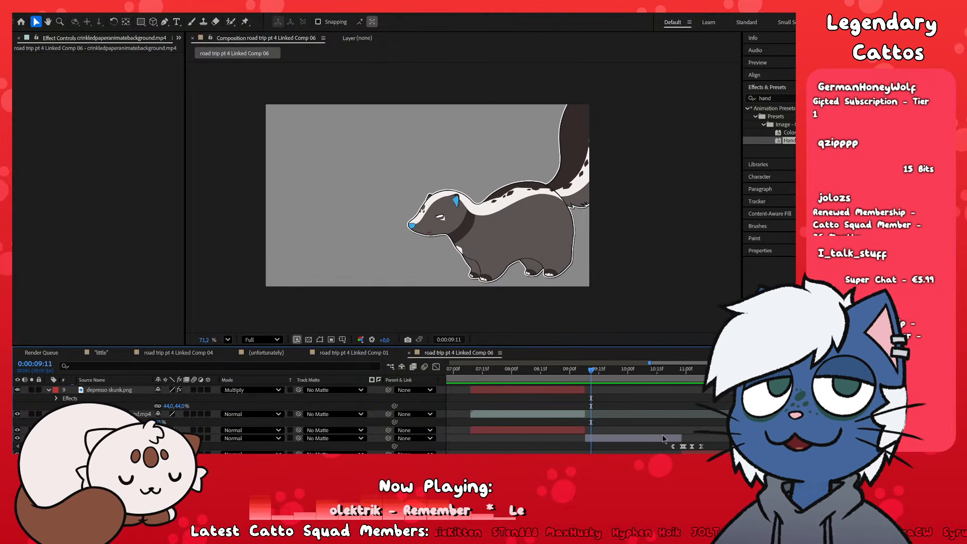
pyautogui.scroll(2, 664, 435)
pyautogui.press('space')
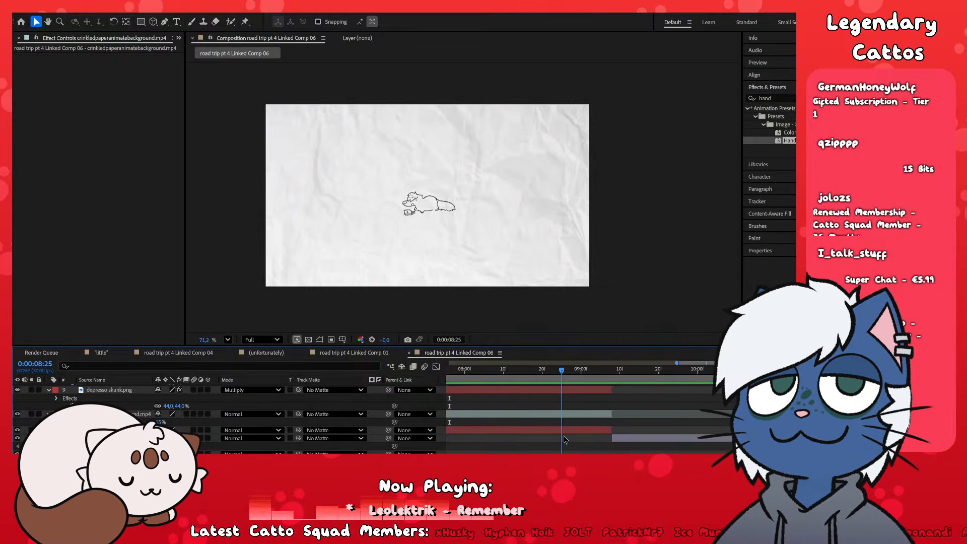
pyautogui.scroll(-2, 585, 418)
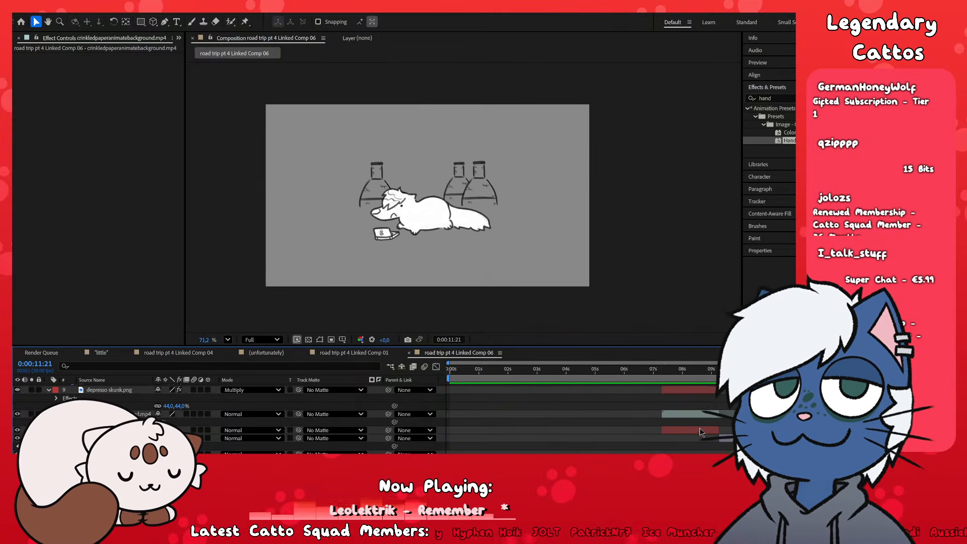
pyautogui.scroll(-3, 585, 418)
# - Move the second depresso skunk.png layer from the top of the stack to between confusion.png and stoke bg.png
pyautogui.press('=')
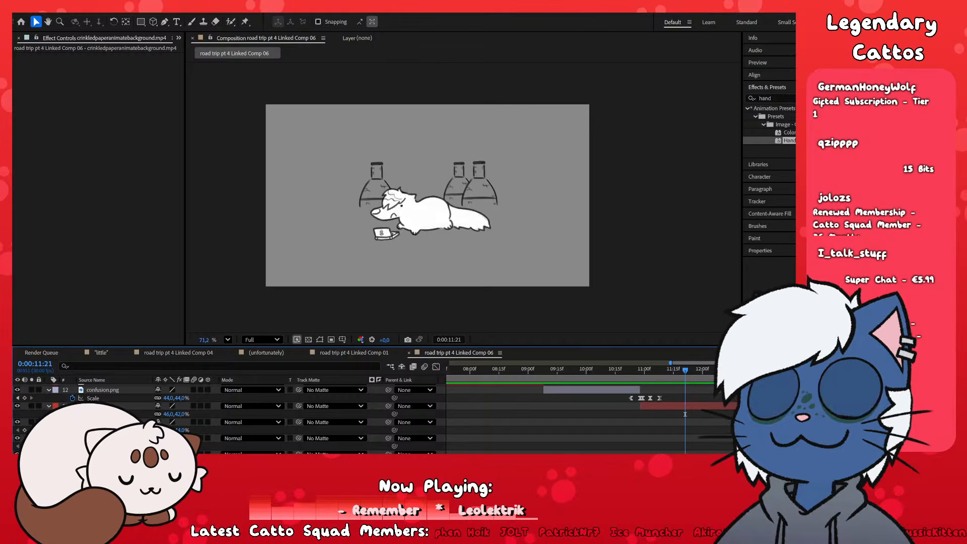
pyautogui.scroll(7, 580, 418)
pyautogui.click(121, 396)
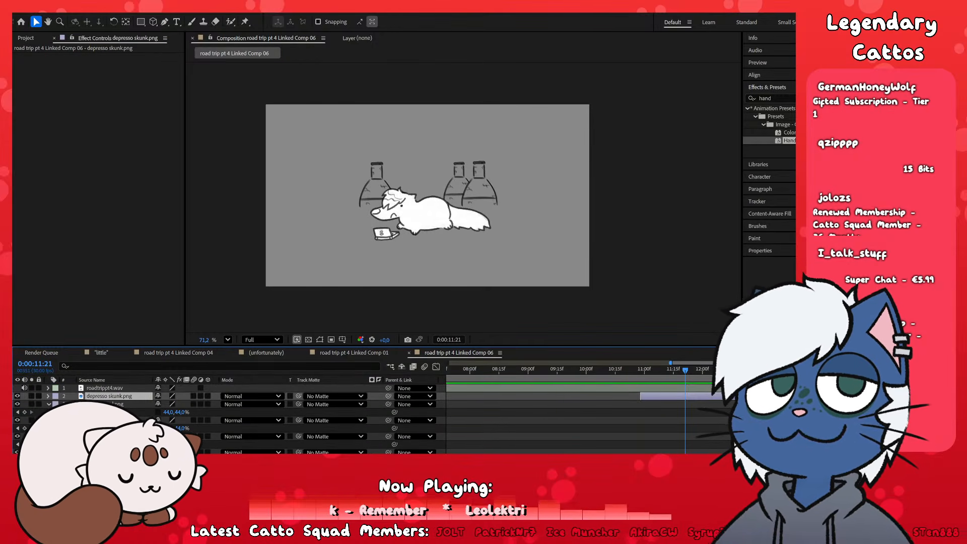
pyautogui.scroll(-2, 136, 400)
pyautogui.scroll(-1, 136, 401)
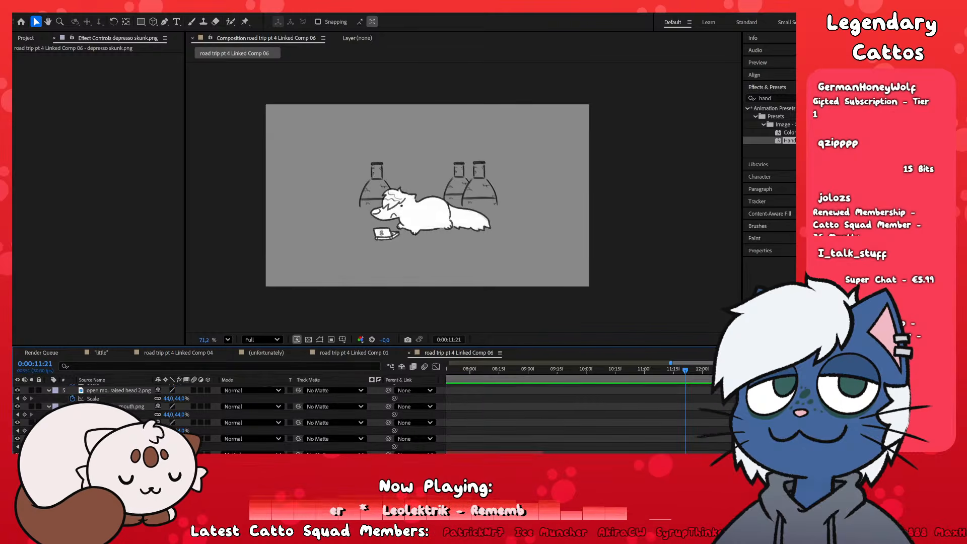
pyautogui.scroll(-5, 165, 417)
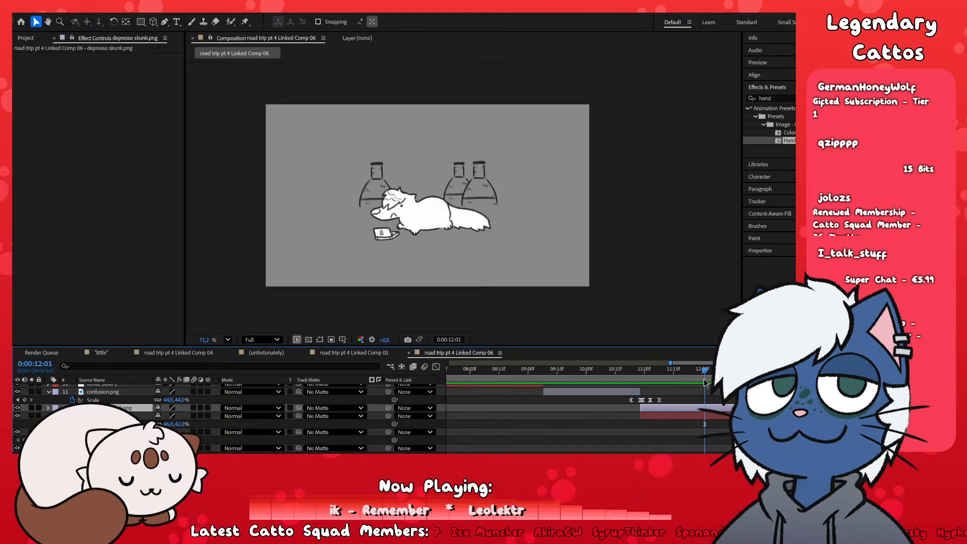
# - Try to apply the hand-drawn animation preset to the second depresso skunk.png layer at 0:00:11:08
pyautogui.click(703, 416)
pyautogui.keyDown('shift'); pyautogui.click(704, 409); pyautogui.keyUp('shift')
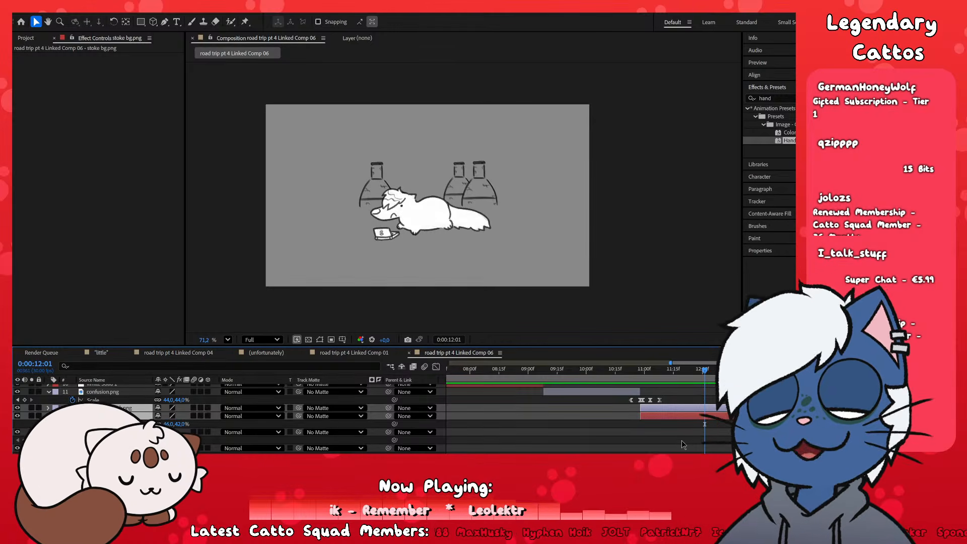
pyautogui.press('=')
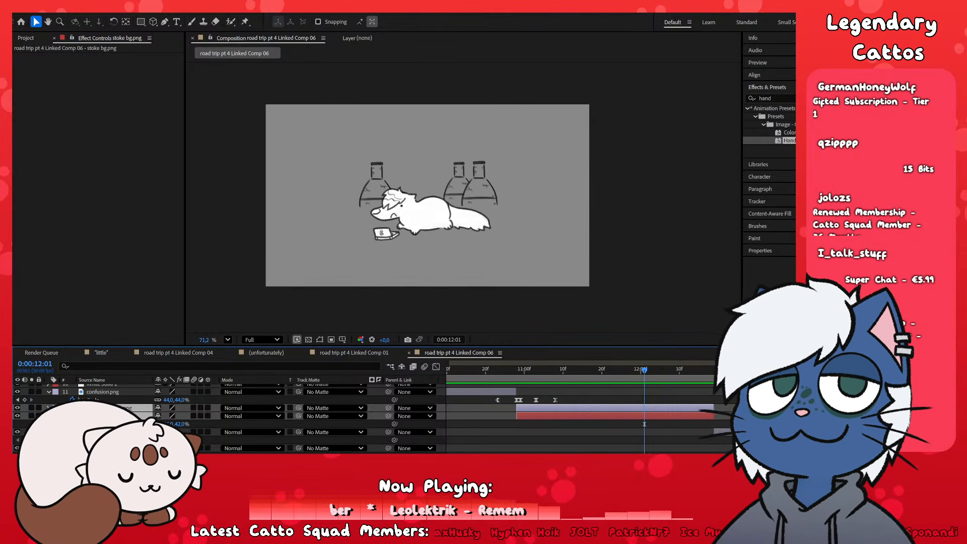
pyautogui.moveTo(603, 371); pyautogui.dragTo(556, 371)
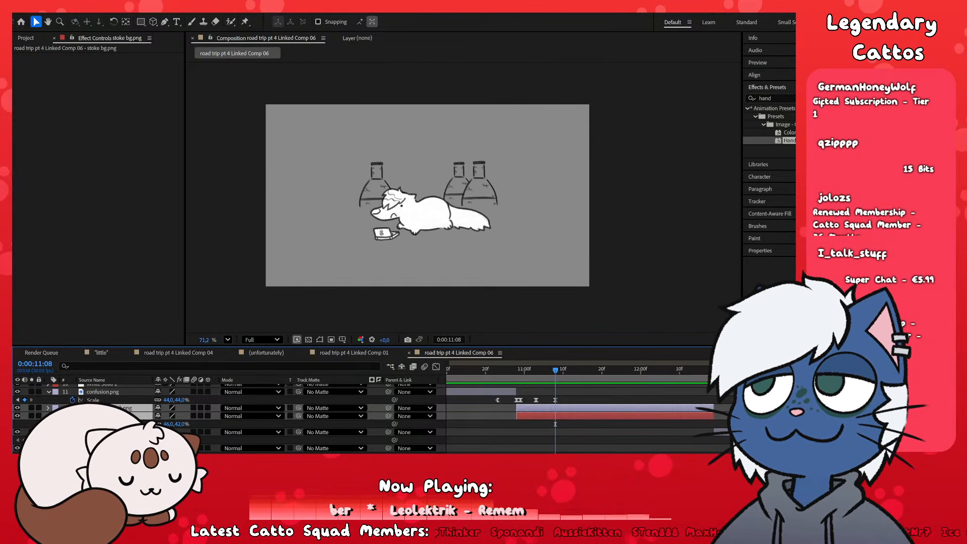
pyautogui.moveTo(789, 140); pyautogui.dragTo(589, 263)
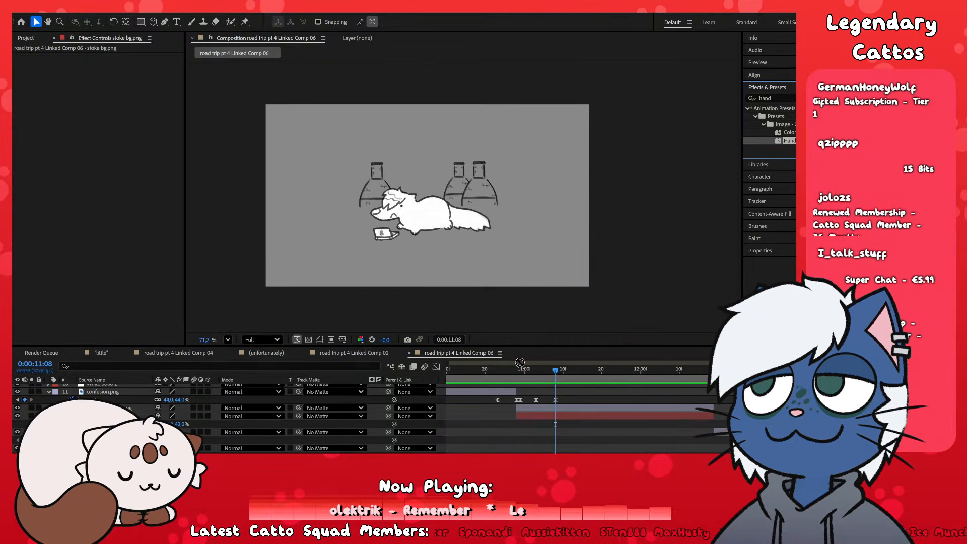
pyautogui.scroll(-1, 579, 423)
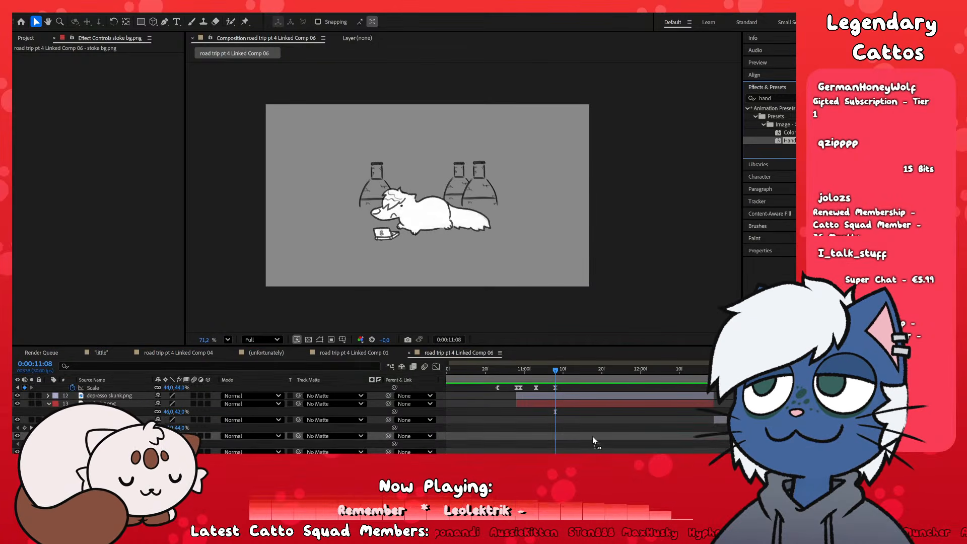
pyautogui.click(591, 398)
pyautogui.moveTo(591, 399); pyautogui.dragTo(591, 399)
pyautogui.click(580, 443)
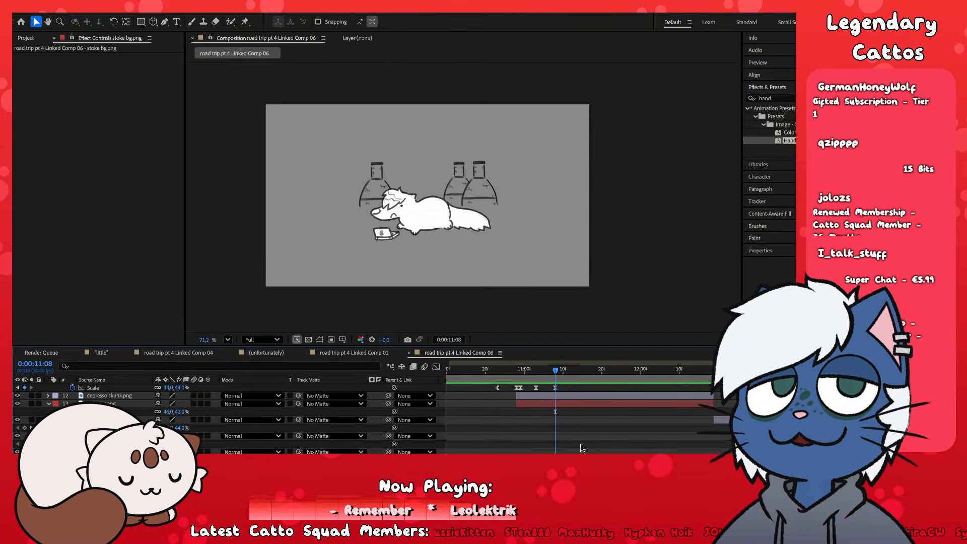
# - Go back to the first skunk scene at 0:00:07:23 and check its white solid and crinkledpaperanimatebackground.mp4 layers for effects
pyautogui.press('-')
pyautogui.press('-')
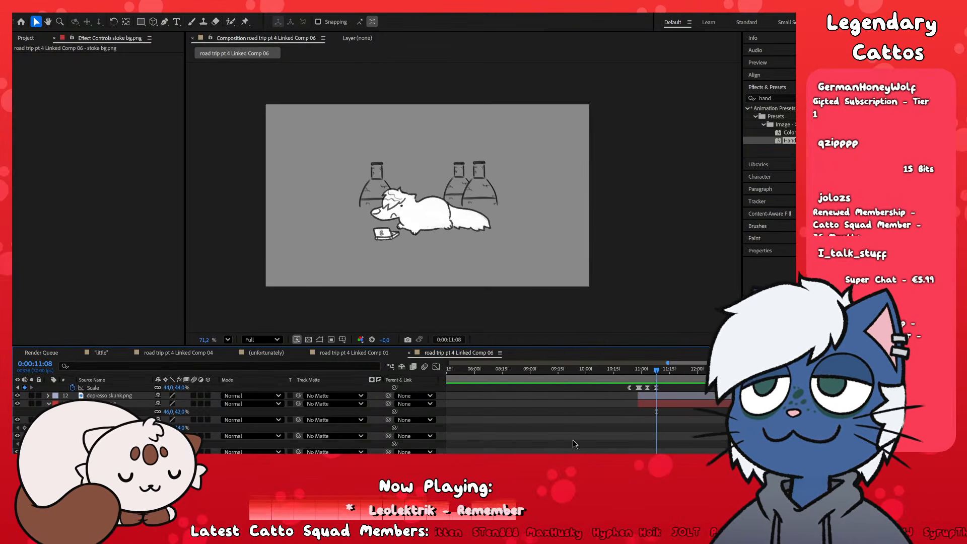
pyautogui.scroll(2, 574, 444)
pyautogui.click(624, 375)
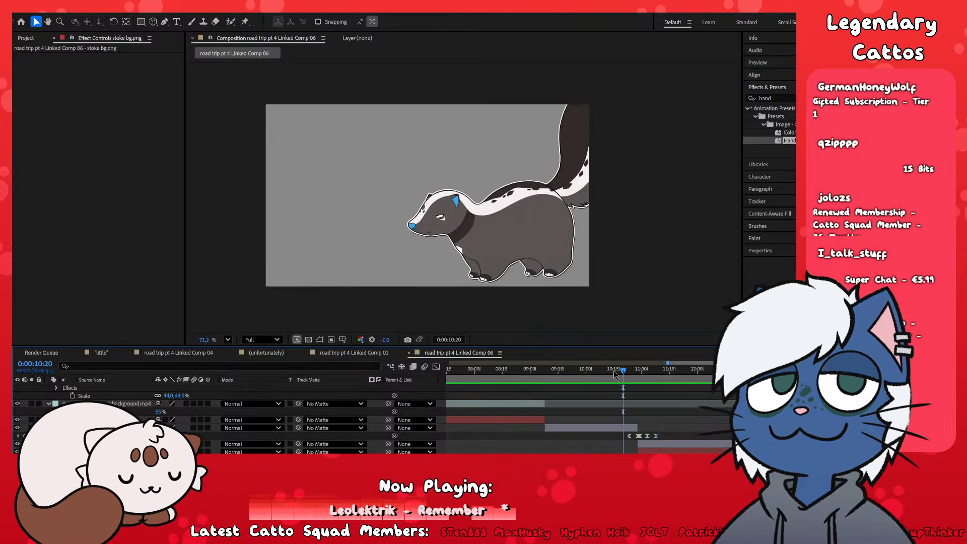
pyautogui.moveTo(550, 380); pyautogui.dragTo(638, 409)
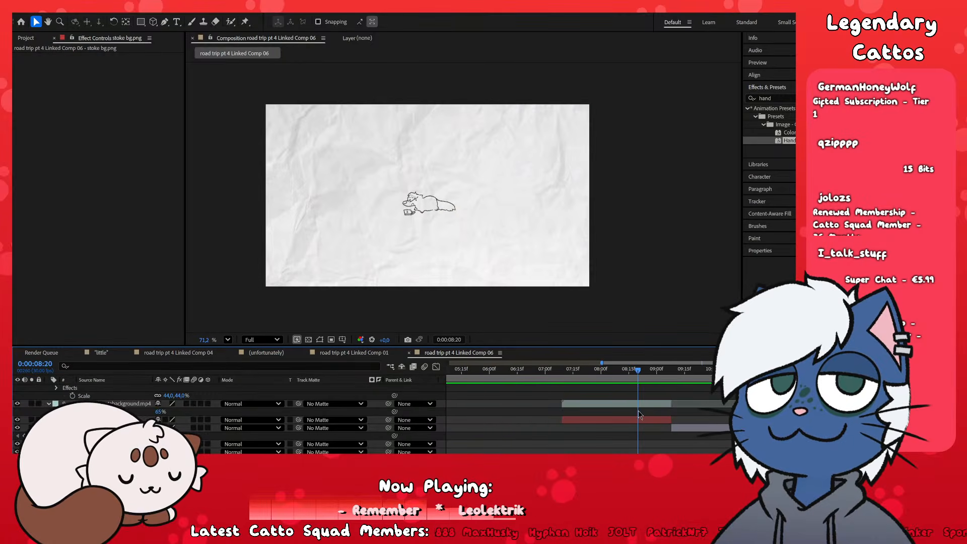
pyautogui.click(642, 403)
pyautogui.click(640, 421)
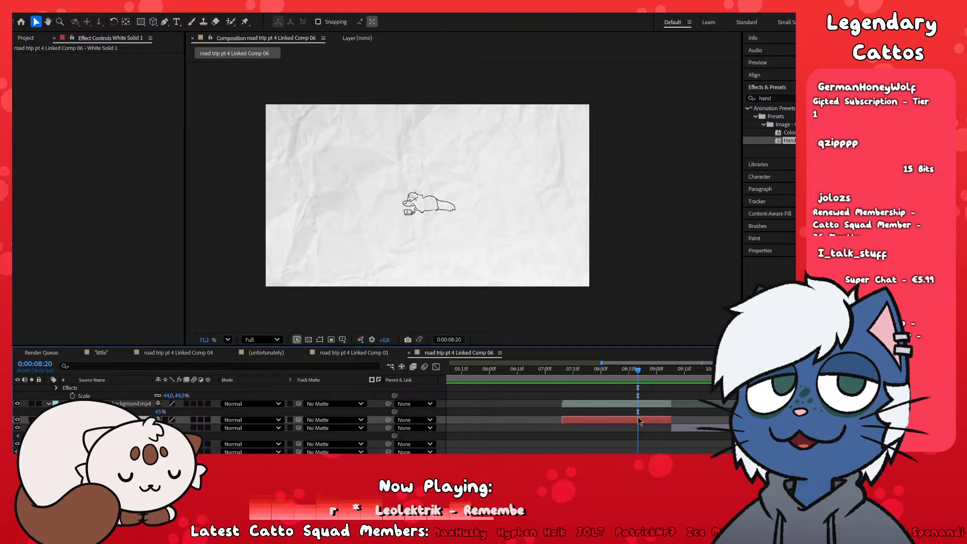
pyautogui.click(26, 39)
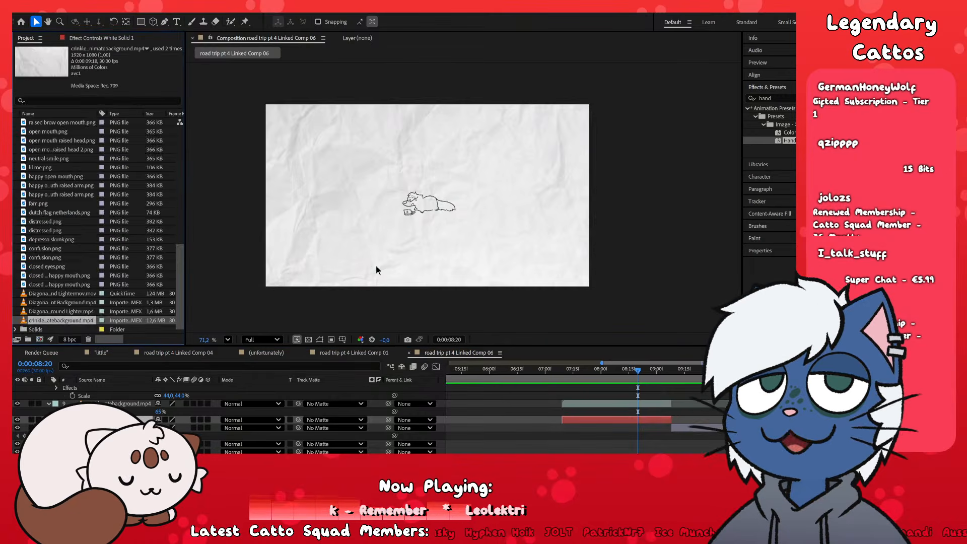
pyautogui.moveTo(638, 372); pyautogui.dragTo(587, 387)
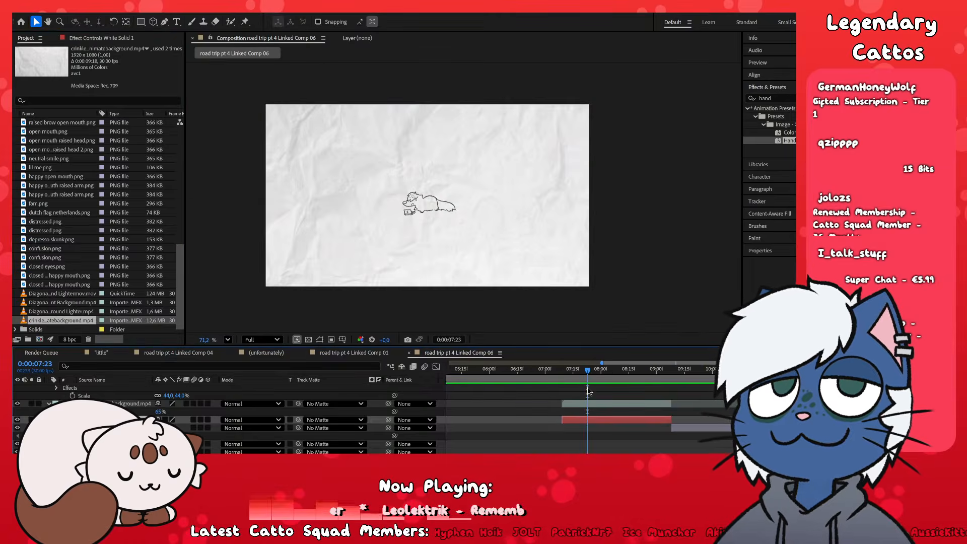
pyautogui.click(593, 405)
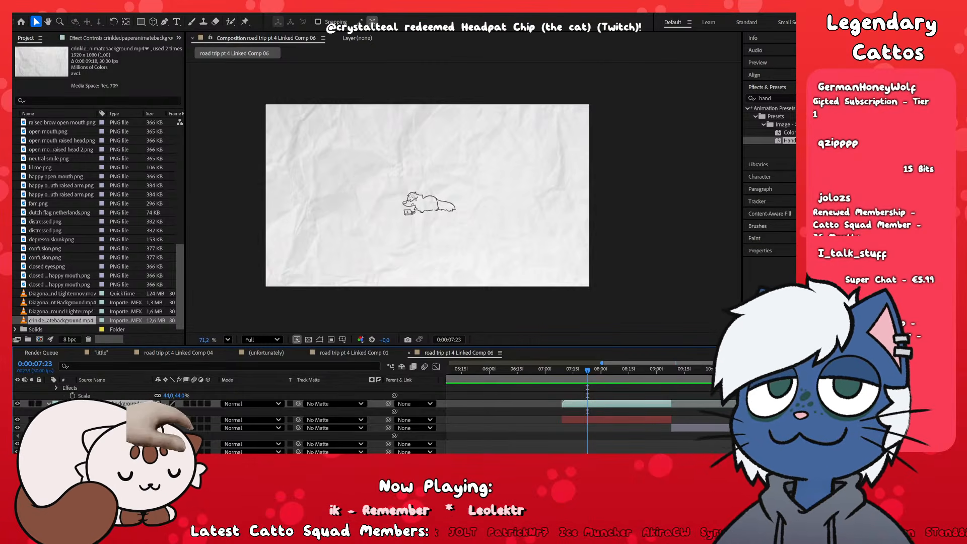
pyautogui.click(133, 35)
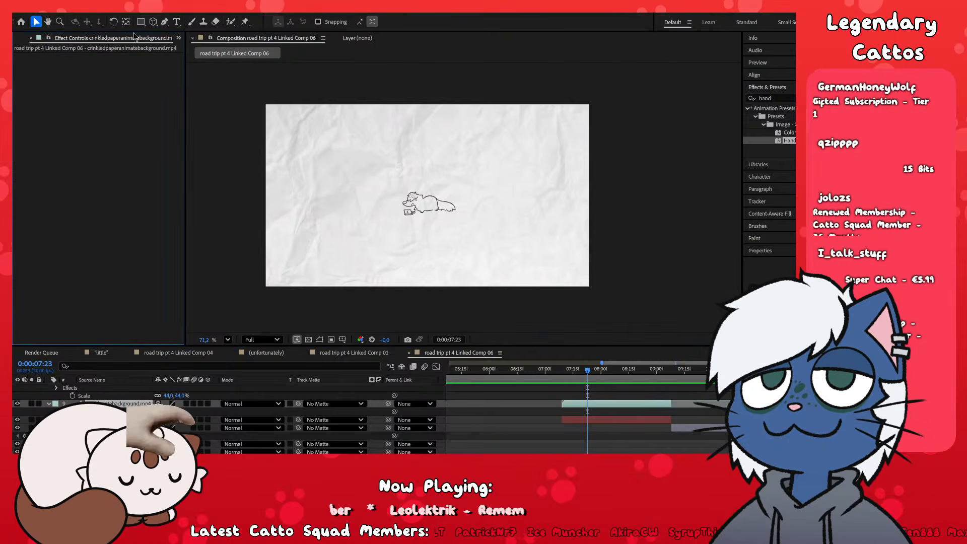
# - Show the effects of the first depresso skunk.png layer and collapse them all, from Overall Displacement through Turbulent Displace - High Freq
pyautogui.click(622, 428)
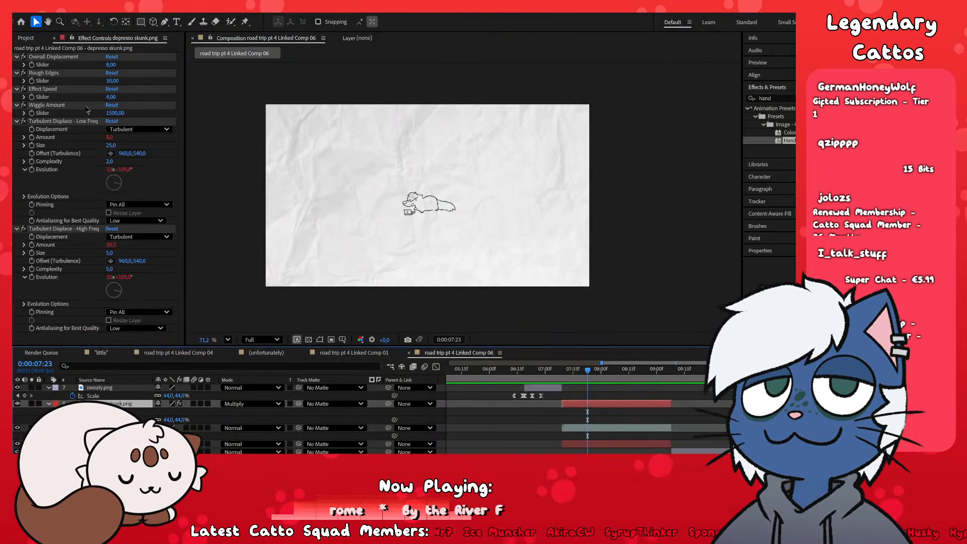
pyautogui.click(17, 57)
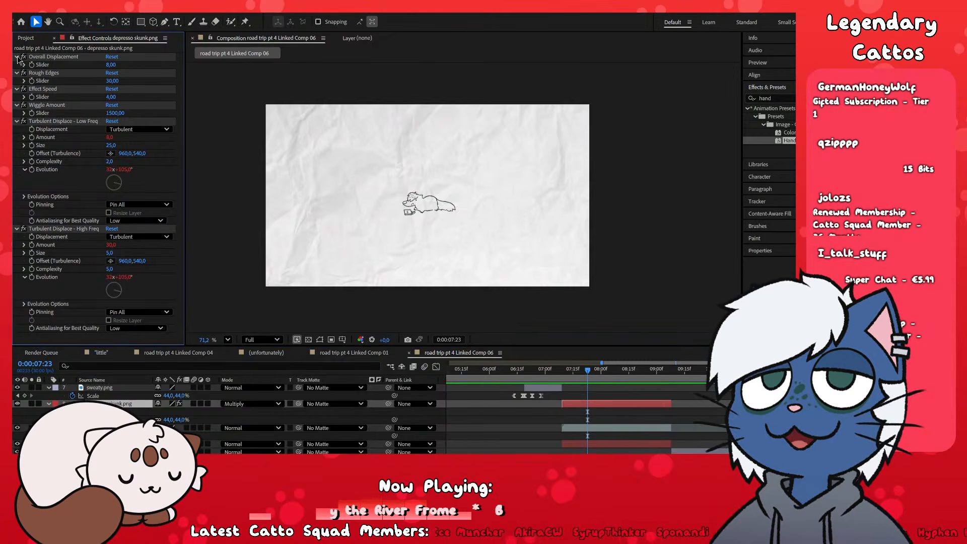
pyautogui.click(17, 57)
pyautogui.click(18, 70)
pyautogui.click(17, 58)
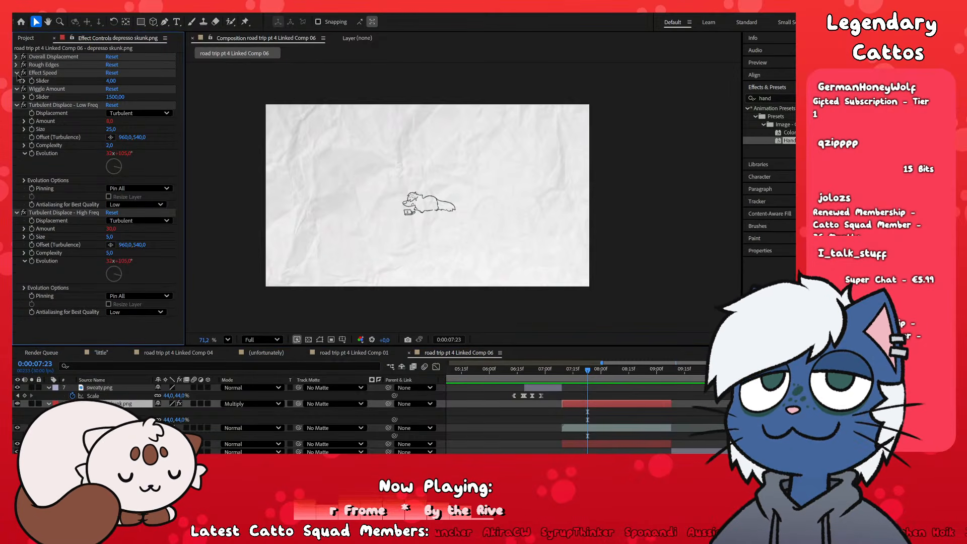
pyautogui.click(17, 73)
pyautogui.click(16, 81)
pyautogui.click(17, 88)
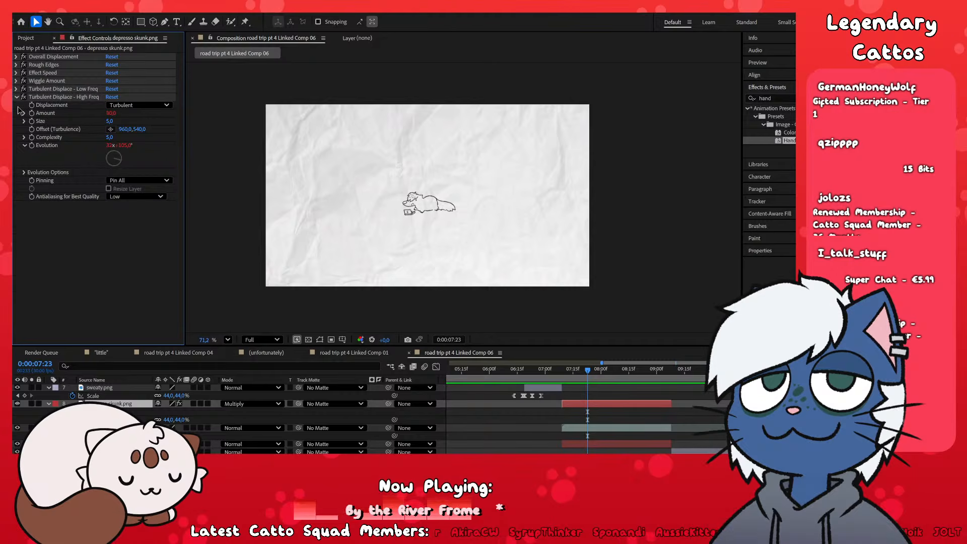
pyautogui.click(16, 97)
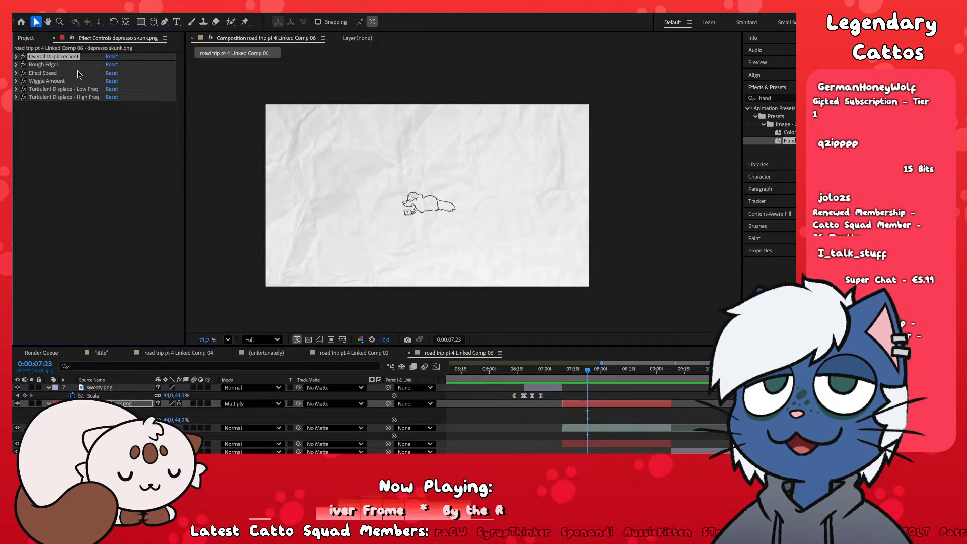
# - Save all the hand-drawn effects of the first depresso skunk.png layer as a reusable user animation preset
pyautogui.keyDown('shift'); pyautogui.click(62, 97); pyautogui.keyUp('shift')
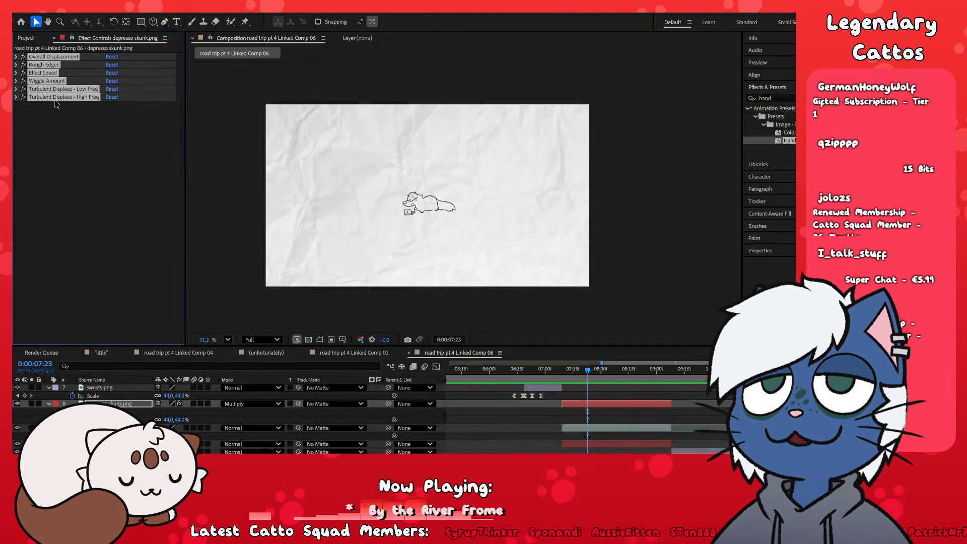
pyautogui.click(42, 150)
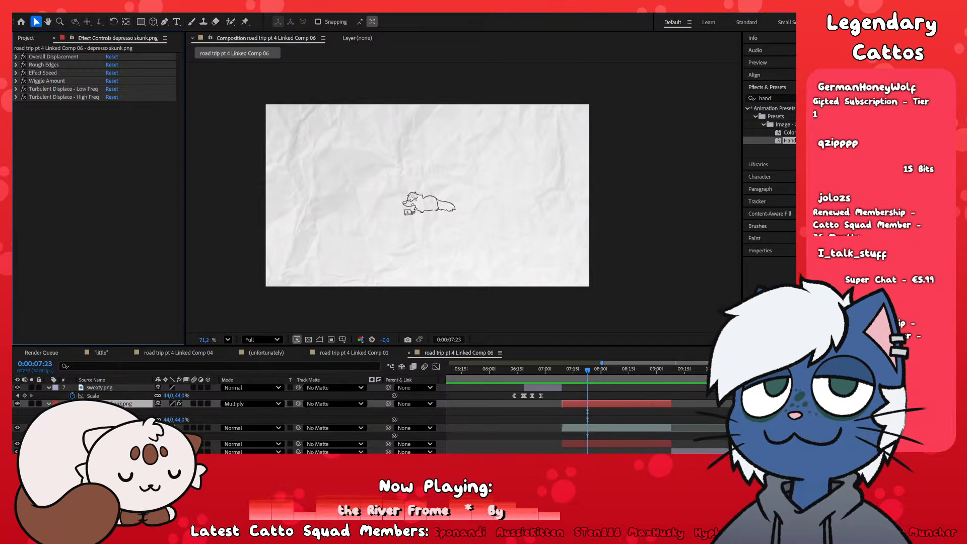
pyautogui.press('e')
pyautogui.scroll(-1, 303, 418)
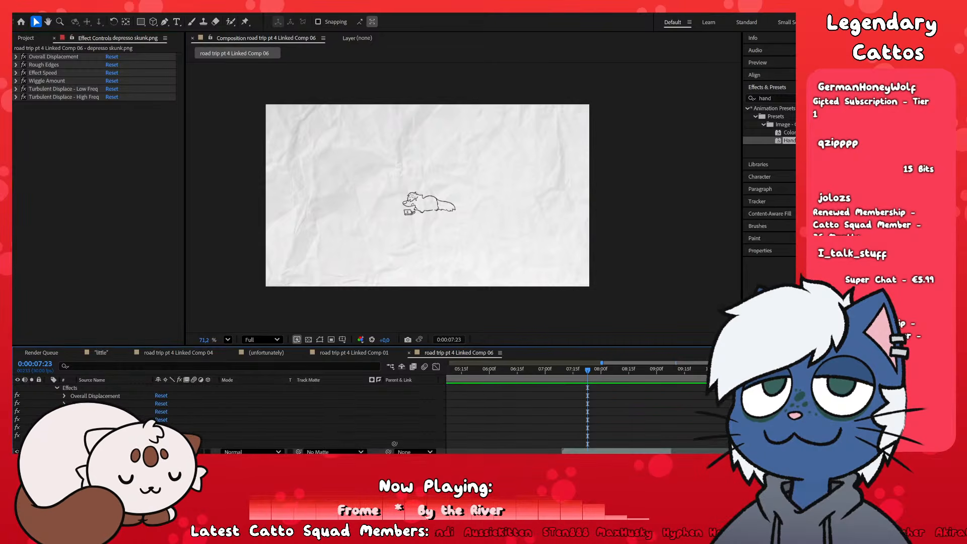
pyautogui.keyDown('shift'); pyautogui.click(113, 397); pyautogui.keyUp('shift')
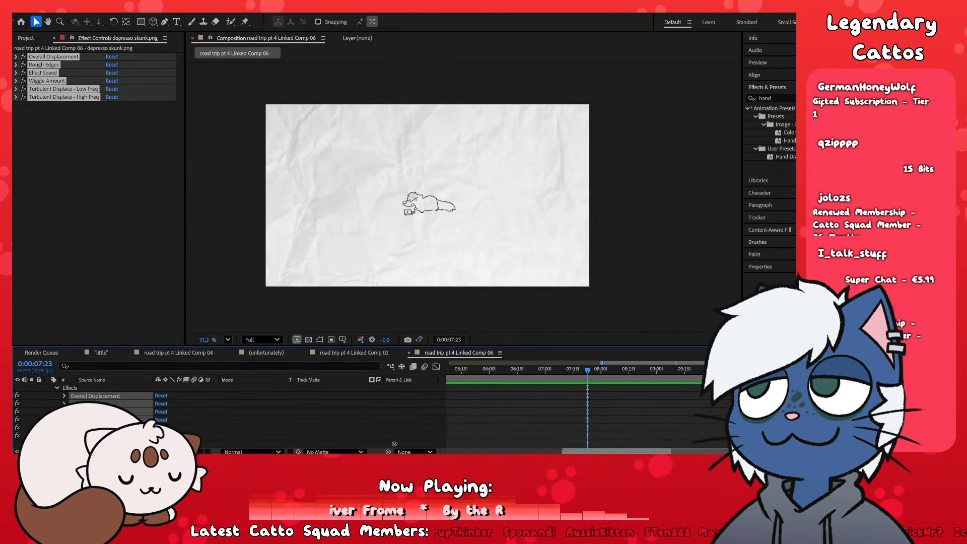
# - Move to the second skunk scene at 0:00:11:10 and examine its depresso skunk.png and stoke bg.png layers
pyautogui.click(663, 416)
pyautogui.scroll(-2, 655, 418)
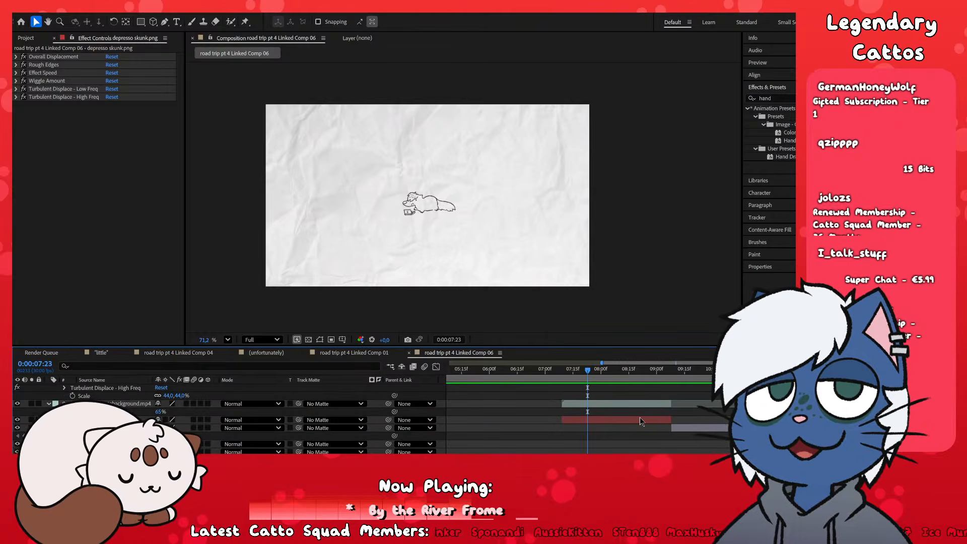
pyautogui.moveTo(587, 371); pyautogui.dragTo(691, 370)
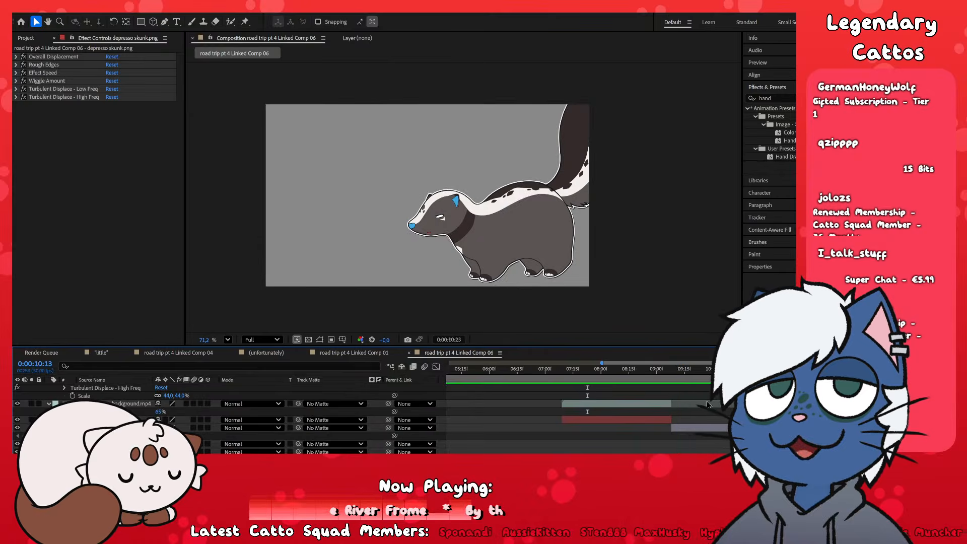
pyautogui.moveTo(708, 405); pyautogui.dragTo(690, 402)
pyautogui.click(687, 430)
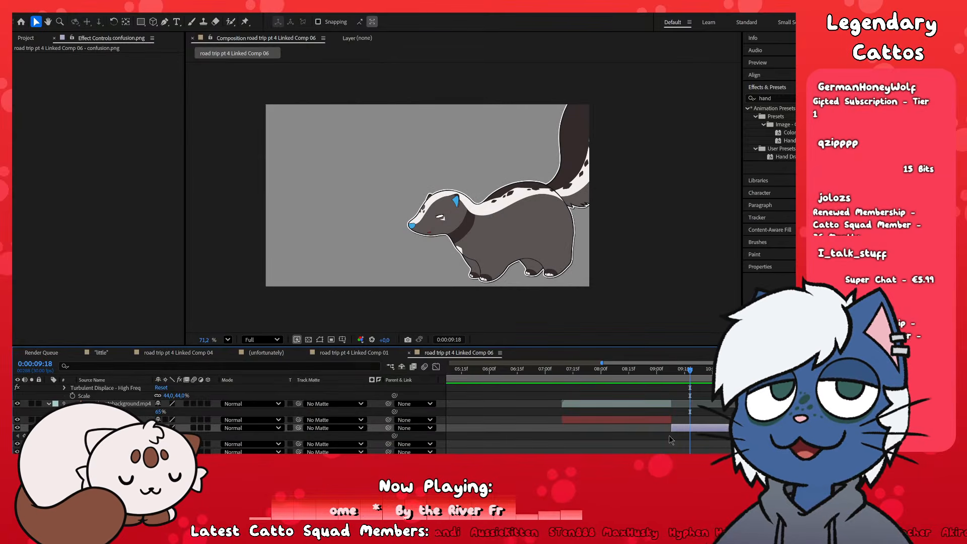
pyautogui.press('-')
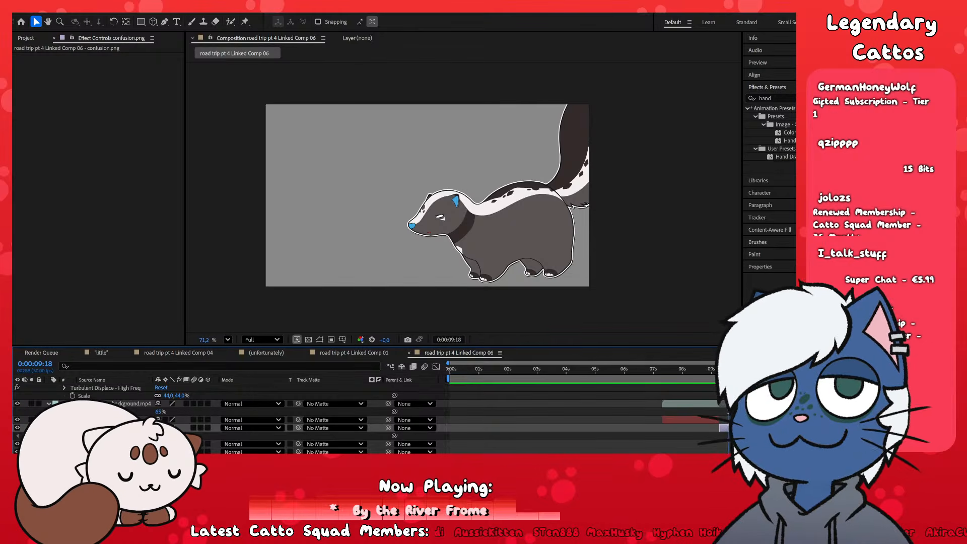
pyautogui.click(777, 370)
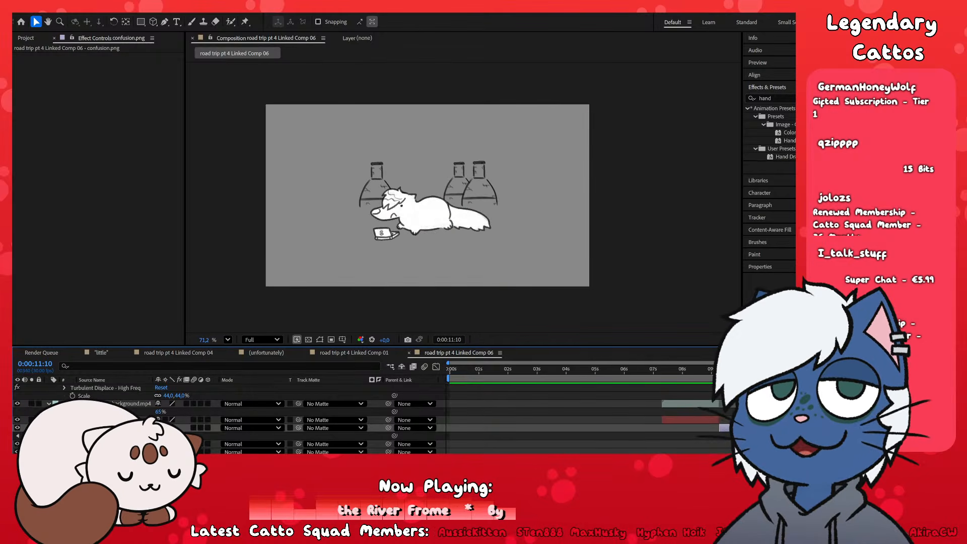
pyautogui.click(780, 445)
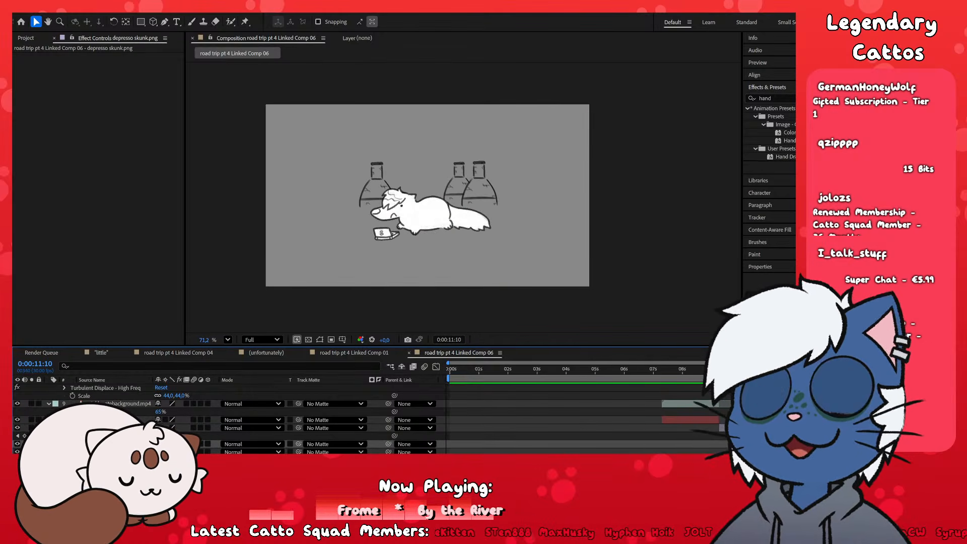
pyautogui.press('=')
pyautogui.press('=')
pyautogui.press('=')
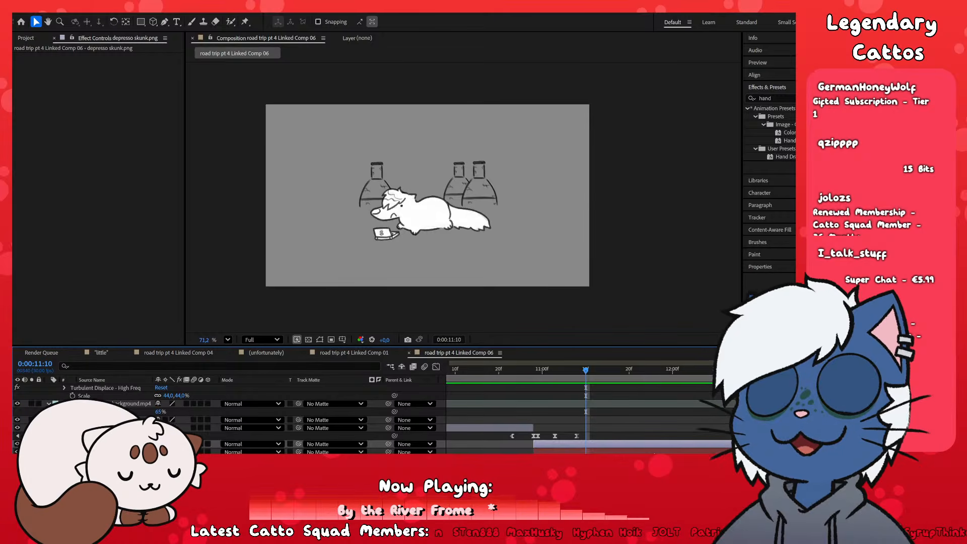
pyautogui.scroll(-1, 654, 452)
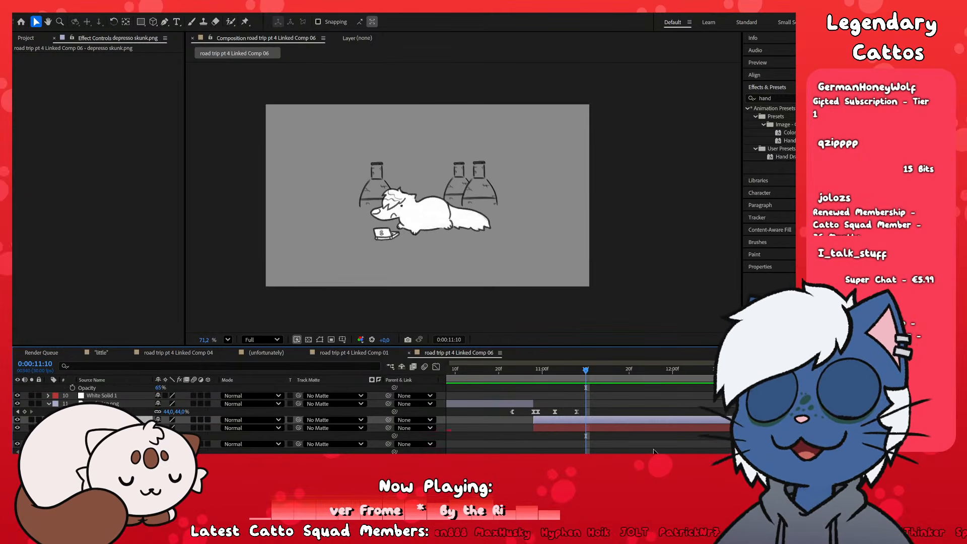
pyautogui.moveTo(654, 456); pyautogui.dragTo(655, 456)
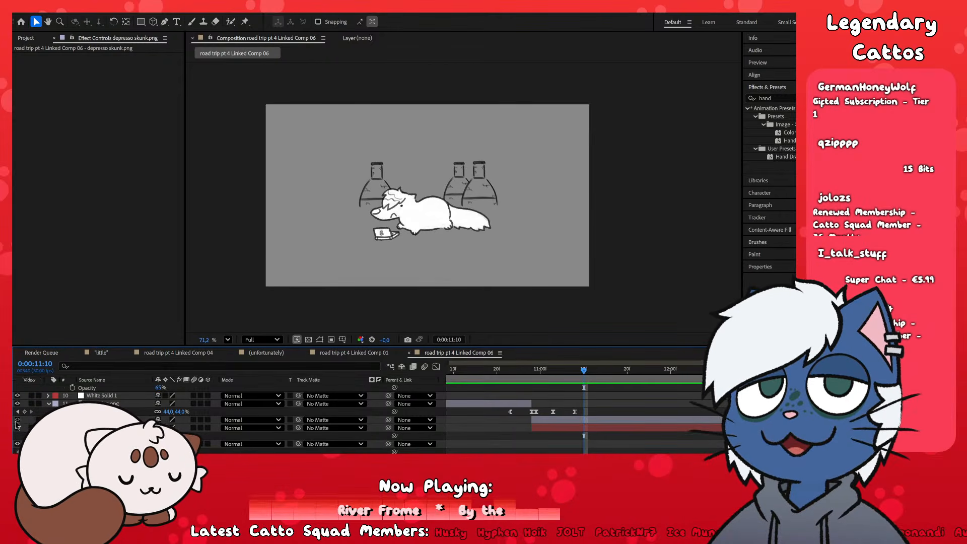
pyautogui.click(593, 429)
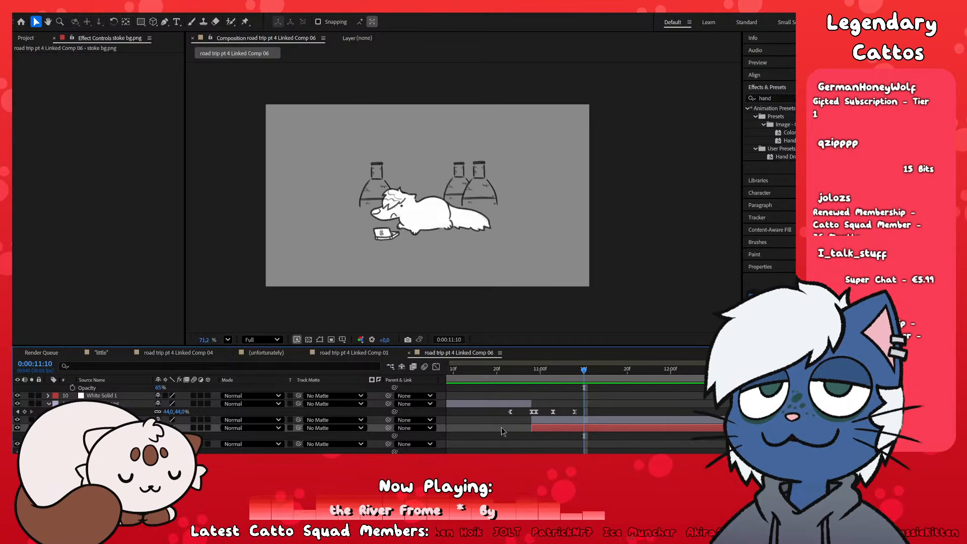
# - Apply the saved hand-drawn user preset to the second depresso skunk.png layer and to the stoke bg.png layer
pyautogui.click(604, 421)
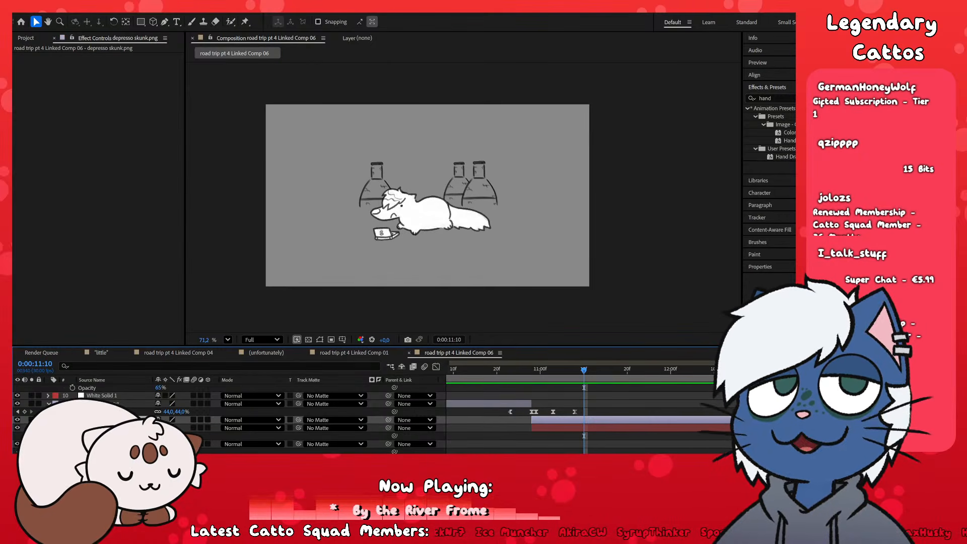
pyautogui.moveTo(781, 157)
pyautogui.mouseDown()
pyautogui.moveTo(726, 373)
pyautogui.moveTo(579, 255)
pyautogui.moveTo(629, 425)
pyautogui.mouseUp()
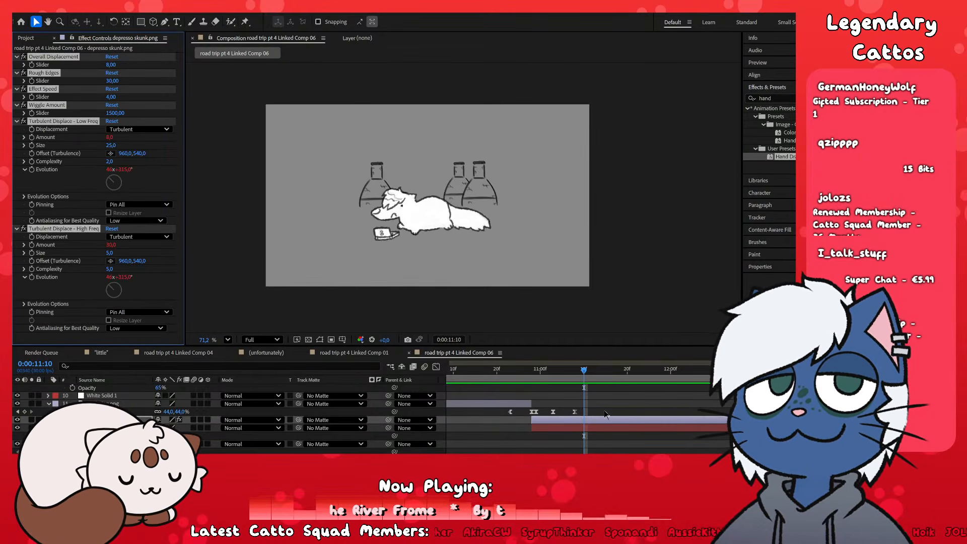
pyautogui.moveTo(584, 370)
pyautogui.mouseDown()
pyautogui.moveTo(534, 398)
pyautogui.moveTo(575, 431)
pyautogui.moveTo(615, 428)
pyautogui.mouseUp()
pyautogui.click(579, 421)
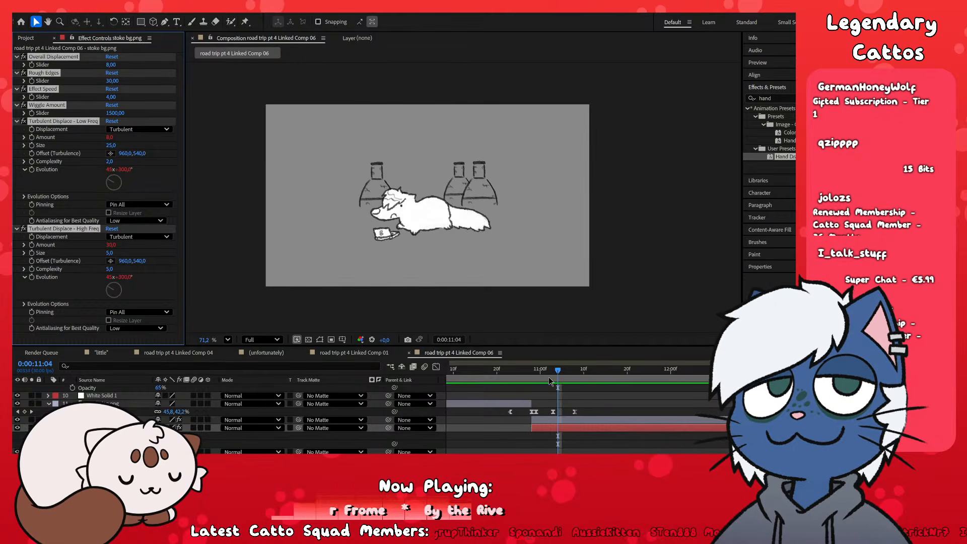
# - Preview the wobbling second skunk scene from a few frames before it begins
pyautogui.moveTo(559, 371); pyautogui.dragTo(533, 381)
pyautogui.press('pageup')
pyautogui.press('pageup')
pyautogui.press('pageup')
pyautogui.press('pageup')
pyautogui.press('pageup')
pyautogui.press('pageup')
pyautogui.press('pageup')
pyautogui.press('pageup')
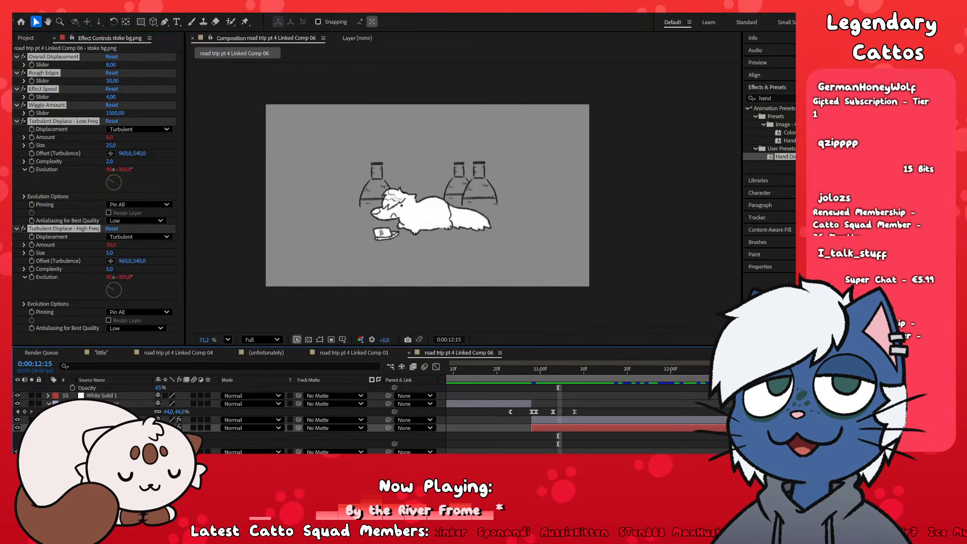
pyautogui.press('space')
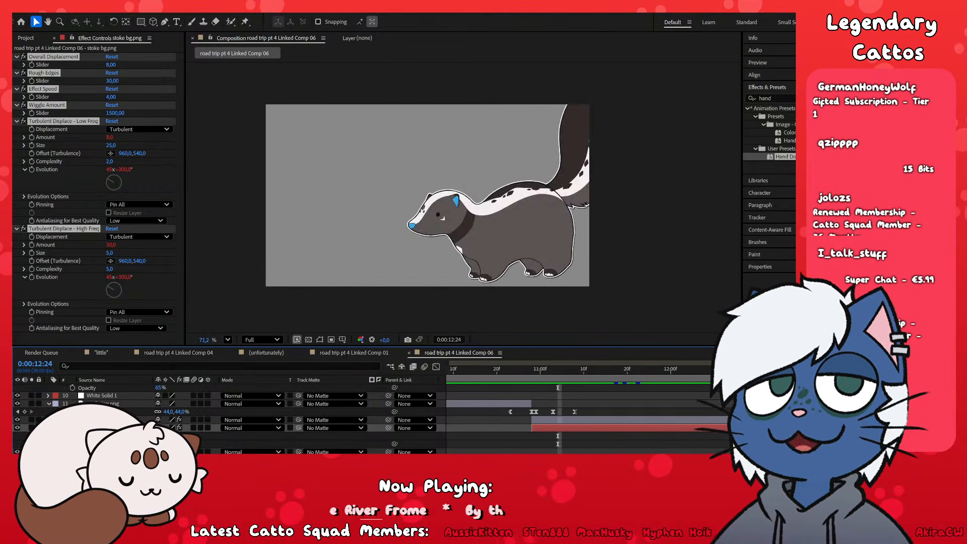
# - Review the second skunk scene from 0:00:11:27 to 0:00:12:13 and preview its change to the following shot
pyautogui.moveTo(540, 419); pyautogui.dragTo(599, 431)
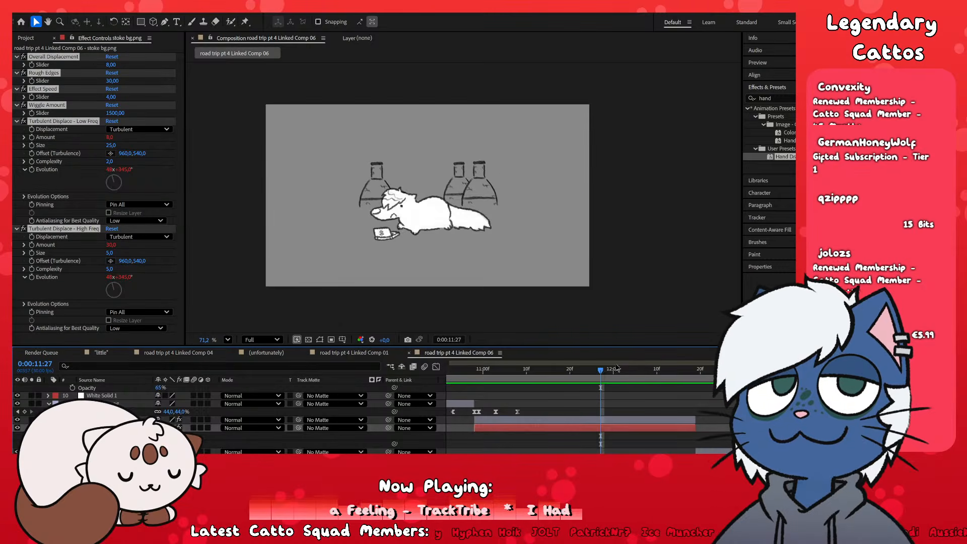
pyautogui.moveTo(618, 370); pyautogui.dragTo(674, 416)
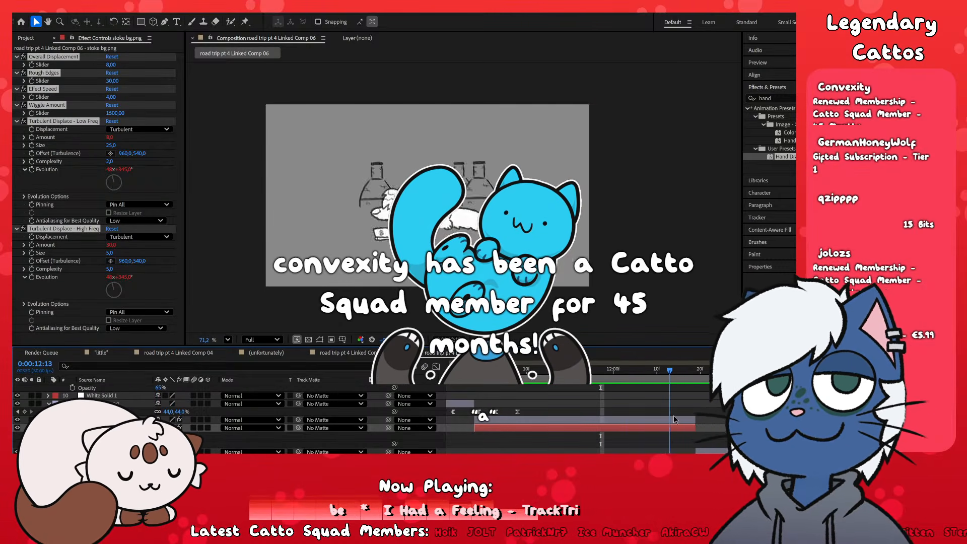
pyautogui.press('space')
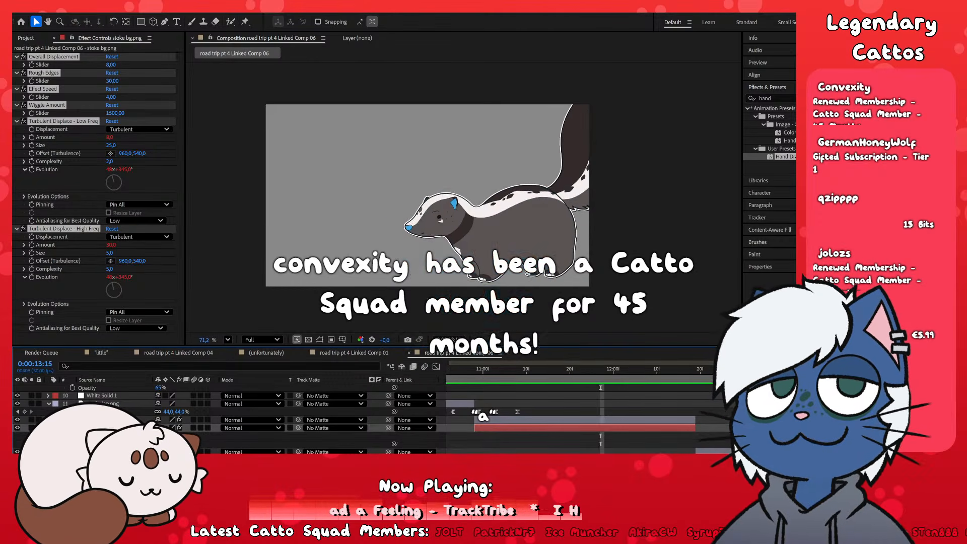
# - Deselect the layers and preview the shots following the second skunk scene, checking the stretch around 0:00:13:18
pyautogui.press('space')
pyautogui.scroll(-2, 579, 420)
pyautogui.press('F2')
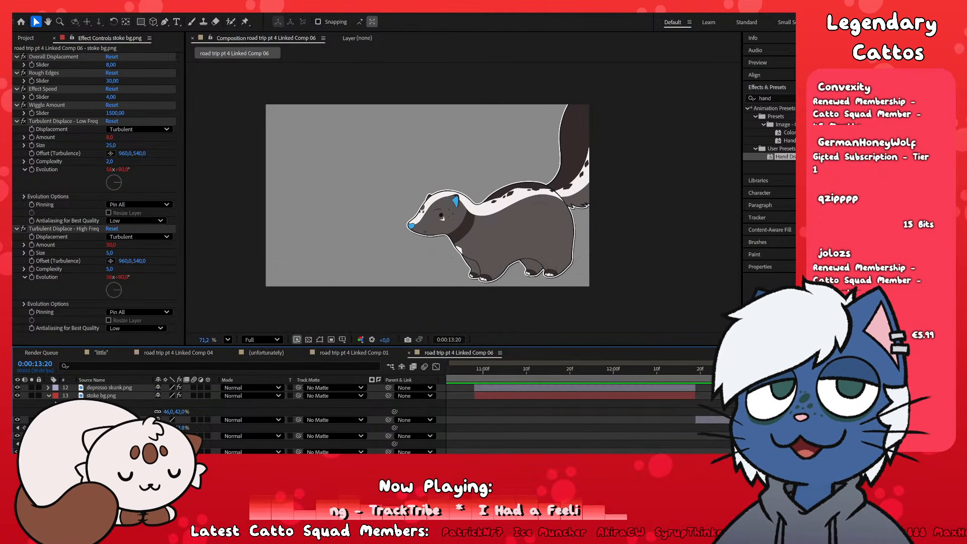
pyautogui.hscroll(3, 579, 419)
pyautogui.press('space')
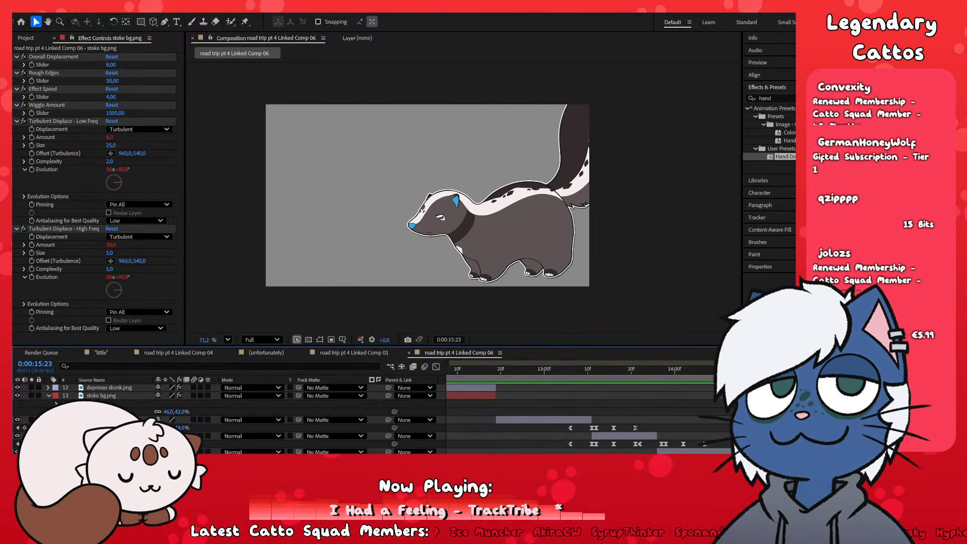
pyautogui.moveTo(663, 370); pyautogui.dragTo(623, 370)
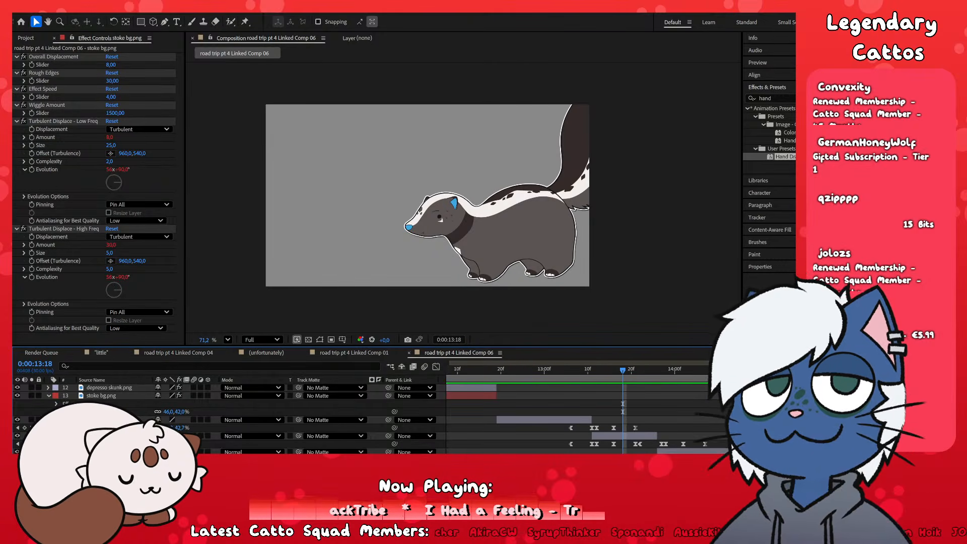
# - Return to the composition's opening and review the skunk shots from 0:00:00:08 to 0:00:01:08
pyautogui.click(905, 370)
pyautogui.scroll(8, 373, 418)
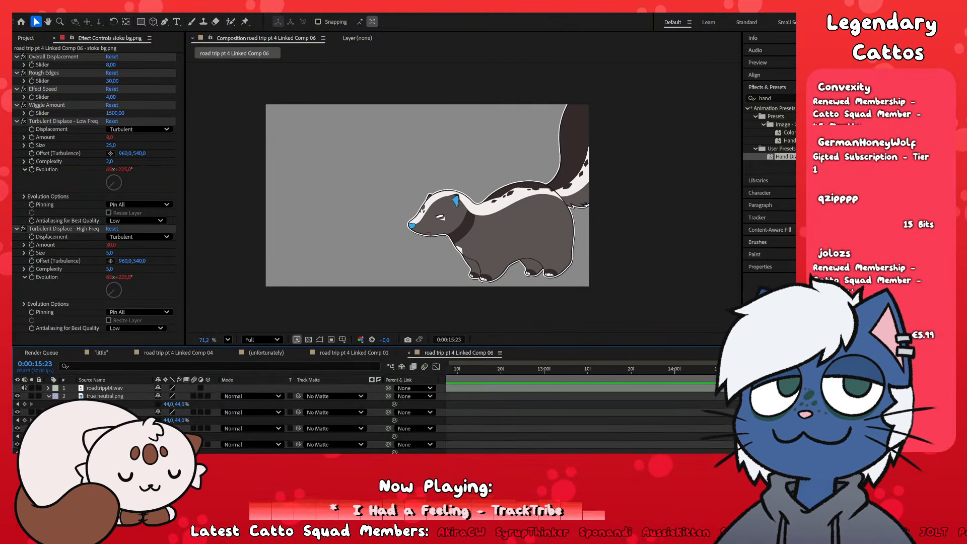
pyautogui.hscroll(-10, 585, 418)
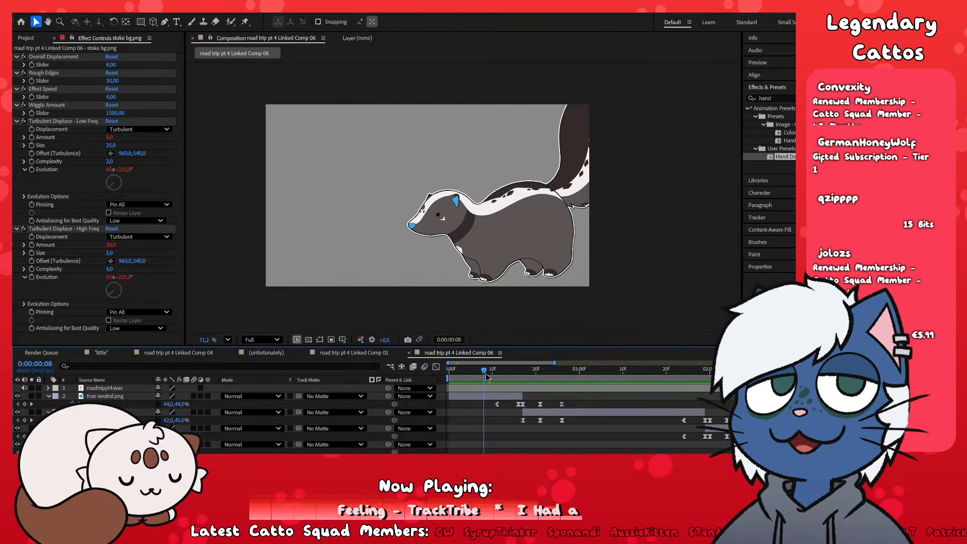
pyautogui.moveTo(486, 377); pyautogui.dragTo(614, 397)
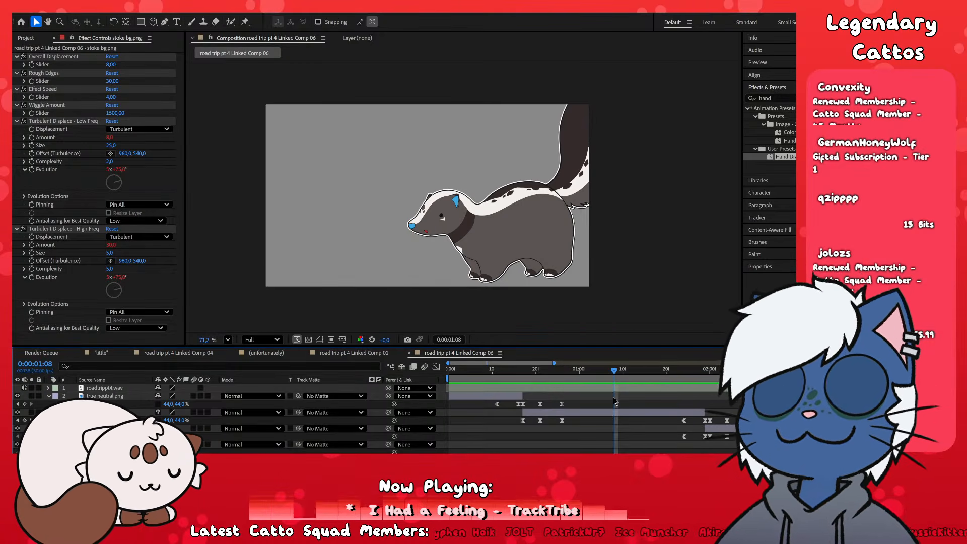
pyautogui.scroll(-5, 689, 401)
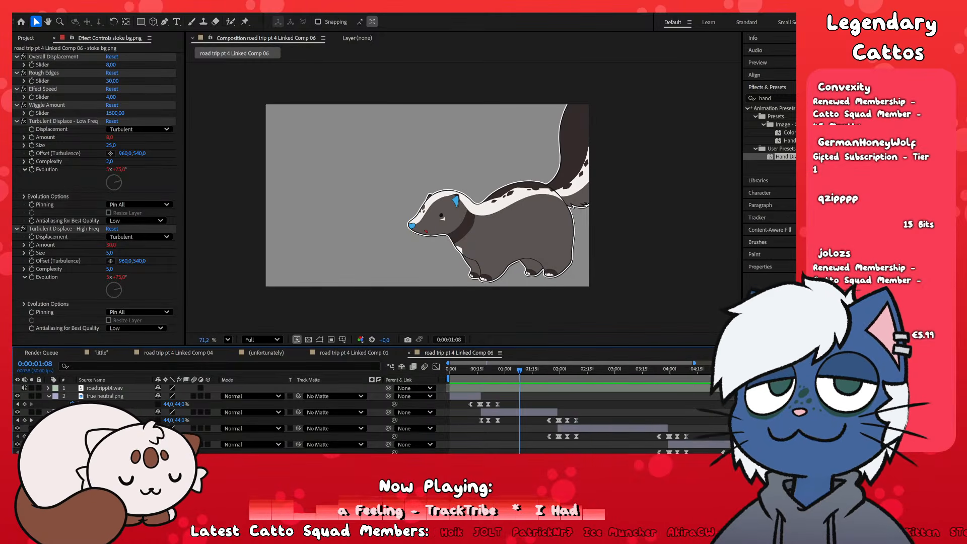
pyautogui.scroll(-3, 658, 436)
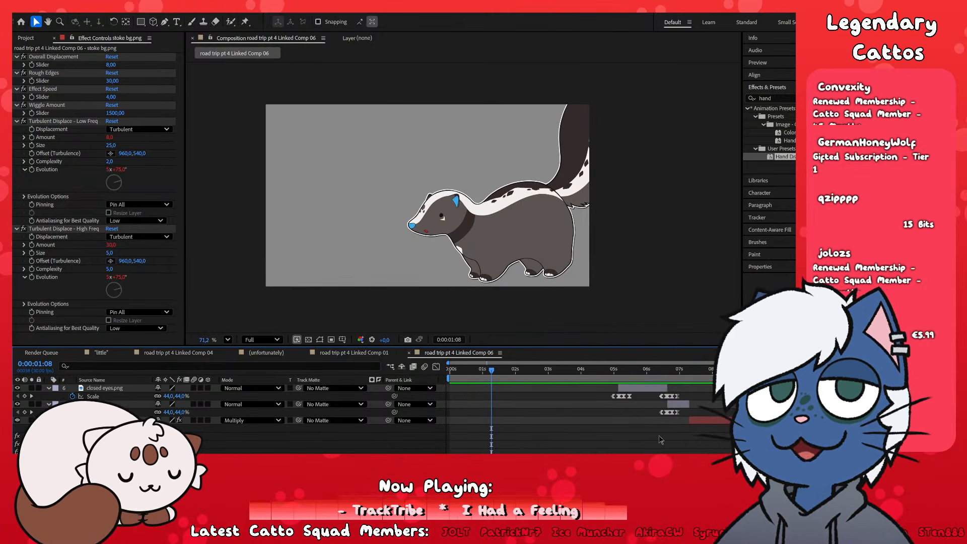
# - Copy crinkledpaperanimatebackground.mp4 and the solid beneath it from the first skunk scene and align the copies with the start of the second
pyautogui.moveTo(745, 370)
pyautogui.mouseDown()
pyautogui.moveTo(869, 369)
pyautogui.moveTo(782, 369)
pyautogui.mouseUp()
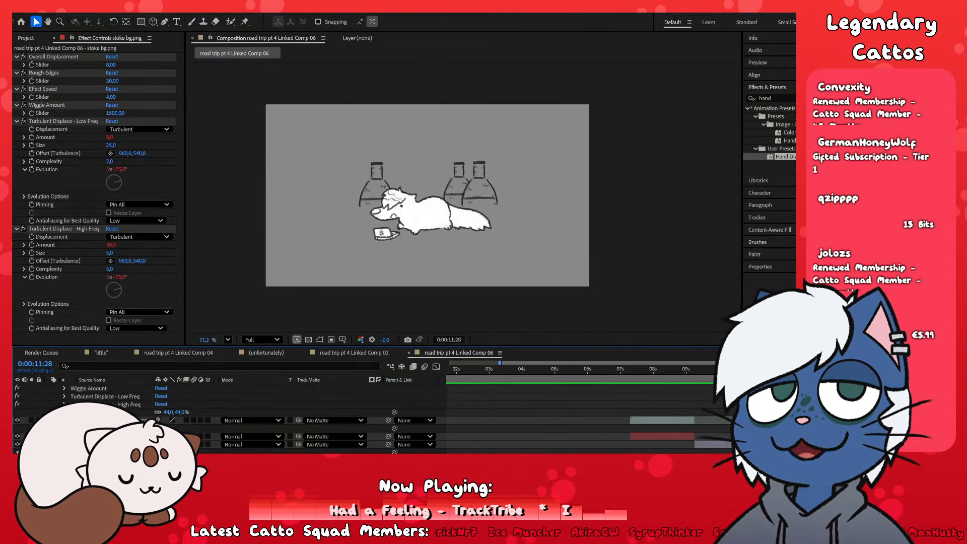
pyautogui.scroll(3, 658, 423)
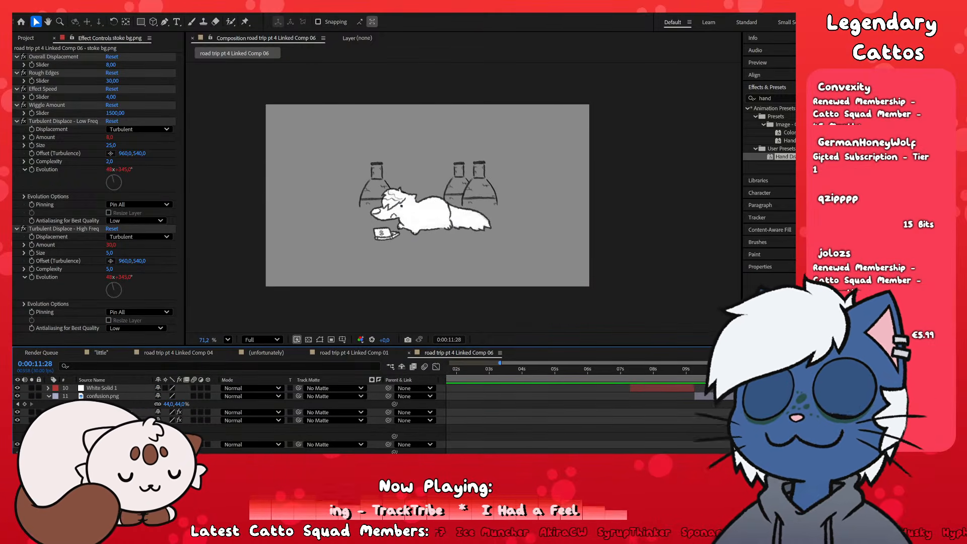
pyautogui.press('=')
pyautogui.press('=')
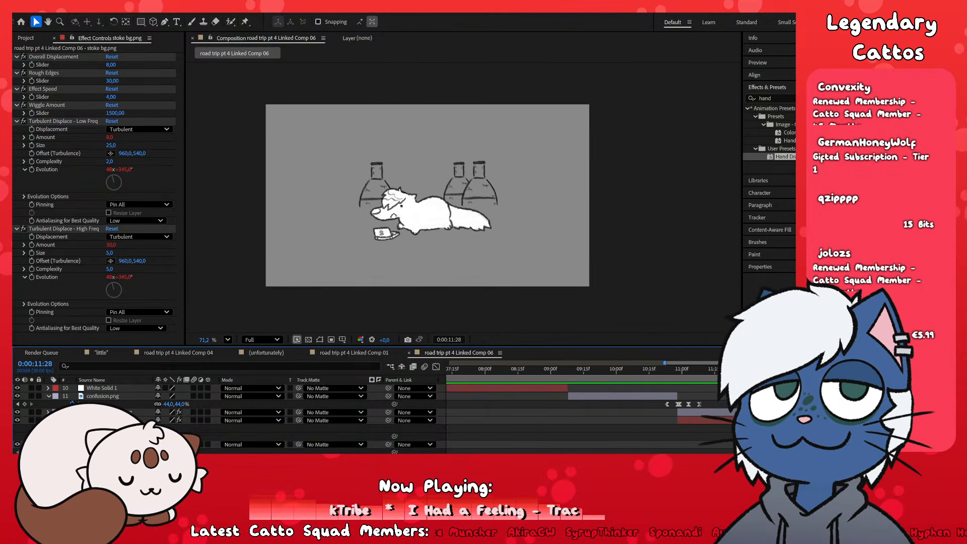
pyautogui.click(755, 420)
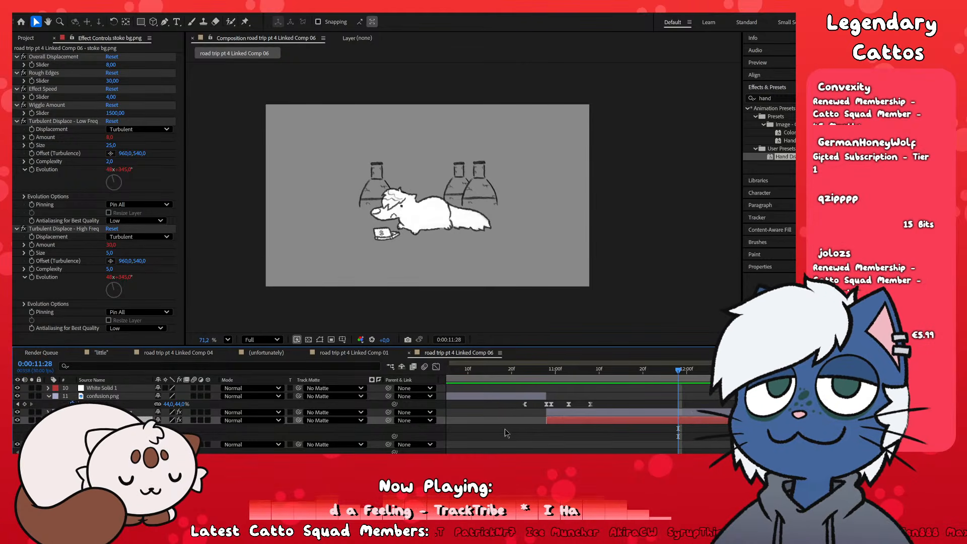
pyautogui.moveTo(579, 372)
pyautogui.mouseDown()
pyautogui.moveTo(556, 383)
pyautogui.moveTo(591, 386)
pyautogui.mouseUp()
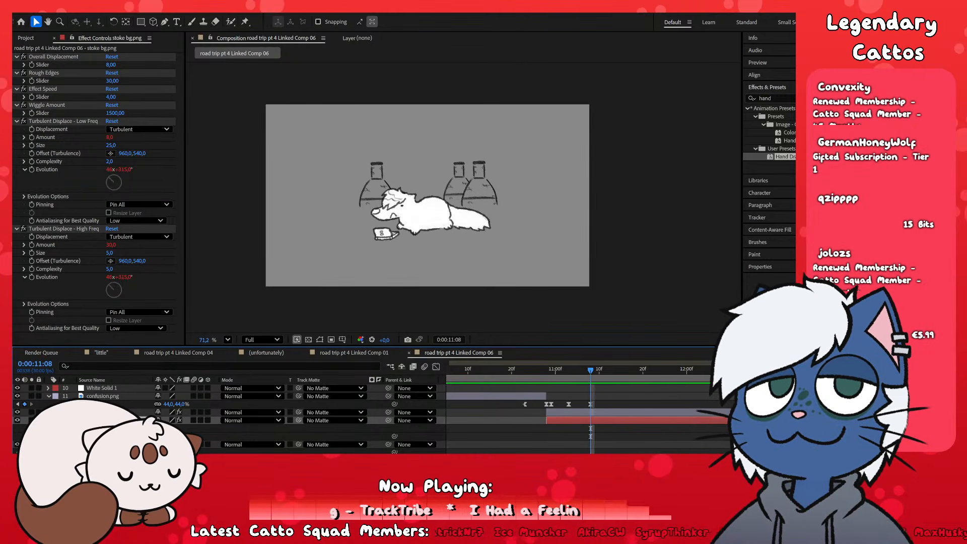
pyautogui.scroll(-3, 589, 398)
pyautogui.scroll(2, 567, 419)
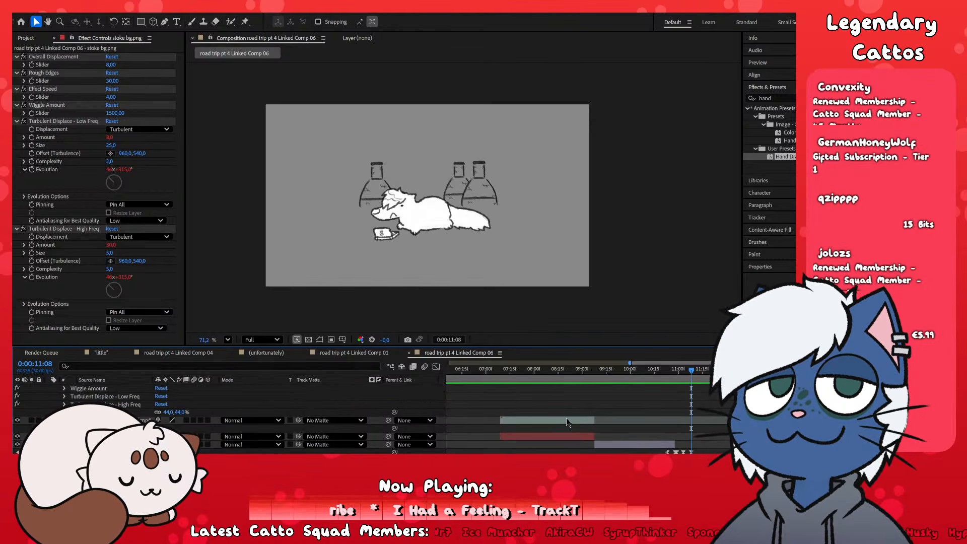
pyautogui.click(567, 418)
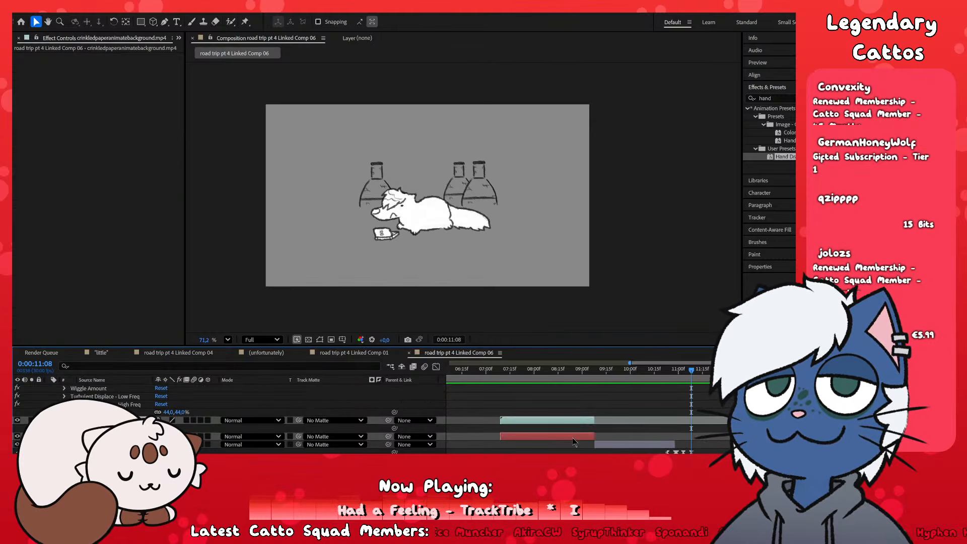
pyautogui.scroll(-2, 580, 434)
pyautogui.click(700, 421)
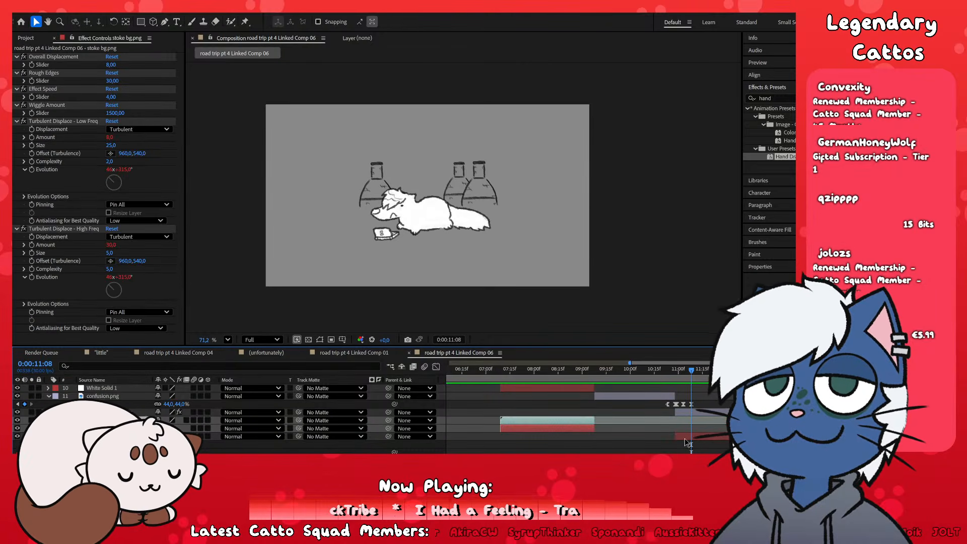
pyautogui.moveTo(515, 421); pyautogui.dragTo(689, 429)
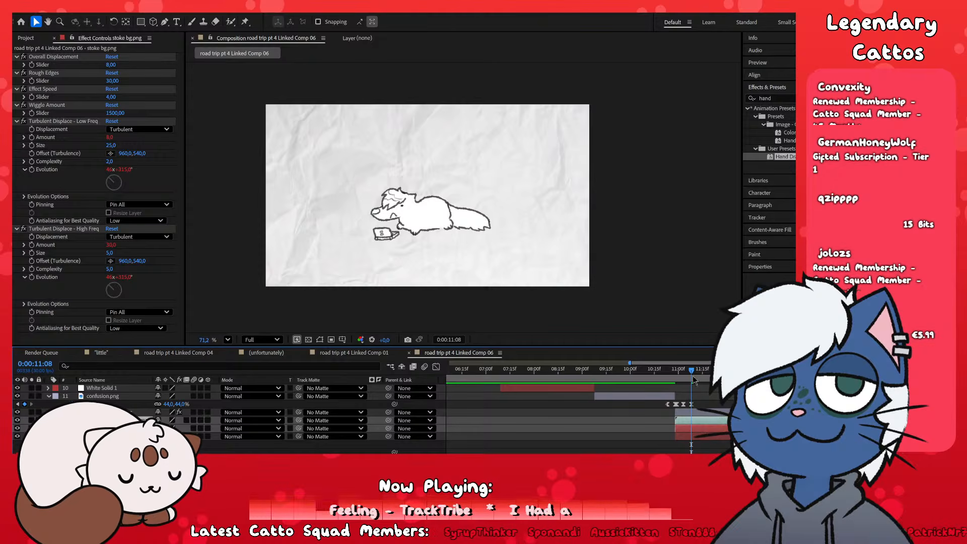
# - Move the second scene's stoke bg.png layer above the crinkled paper layers and inspect the bottle drawing at 0:00:11:06
pyautogui.moveTo(693, 371); pyautogui.dragTo(674, 387)
pyautogui.moveTo(108, 437); pyautogui.dragTo(108, 424)
pyautogui.moveTo(695, 425); pyautogui.dragTo(694, 426)
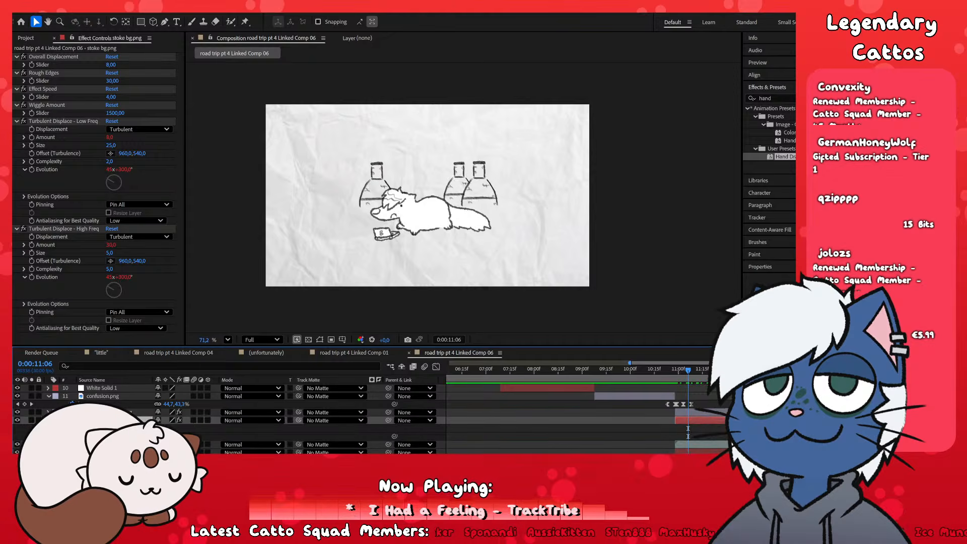
pyautogui.scroll(3, 404, 159)
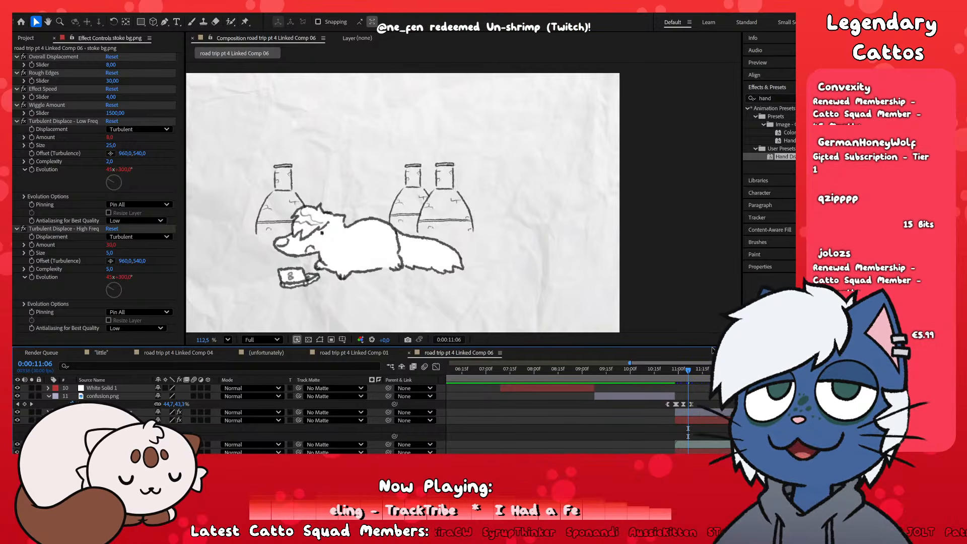
# - Preview the transition into the second skunk scene from 0:00:10:18, fit the whole frame in view, and save the project
pyautogui.press('space')
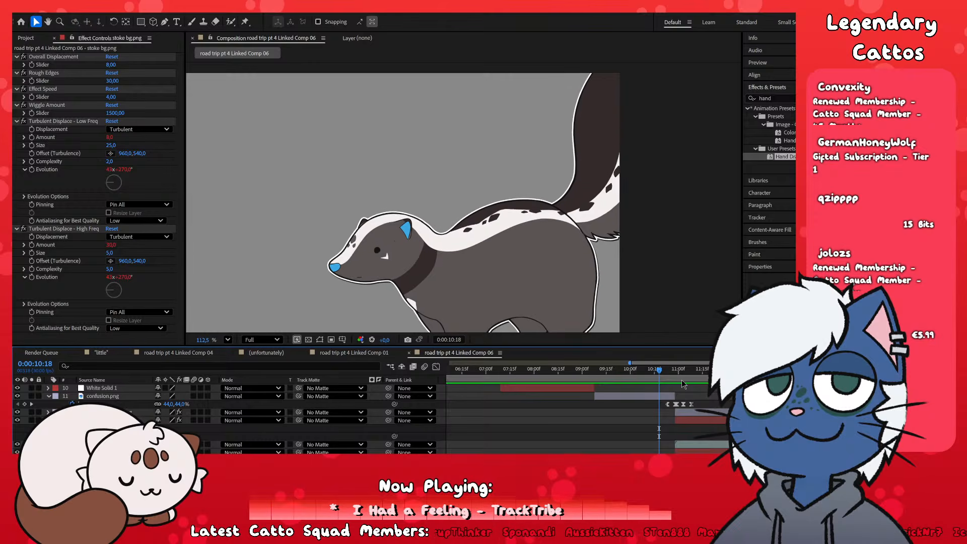
pyautogui.scroll(-2, 601, 406)
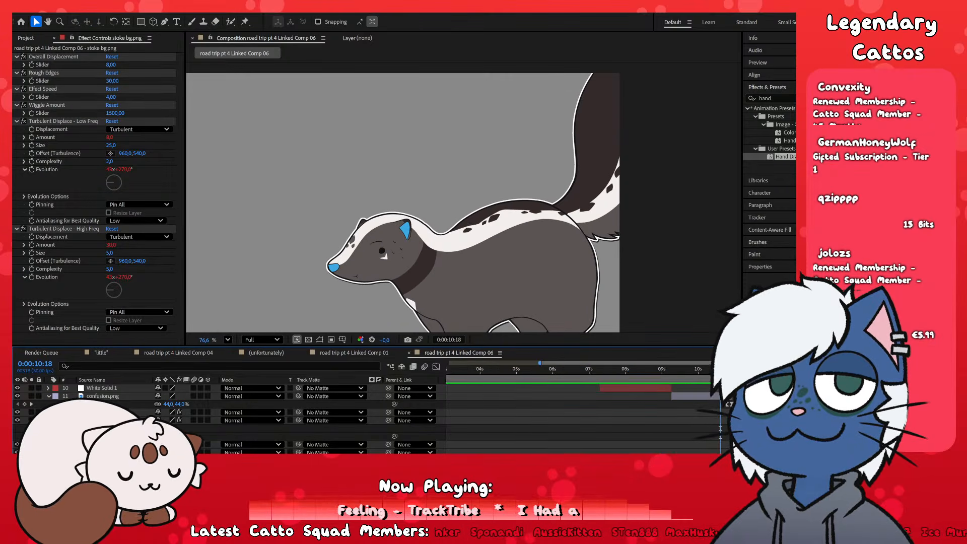
pyautogui.scroll(-1, 600, 405)
pyautogui.scroll(1, 600, 405)
pyautogui.click(635, 277)
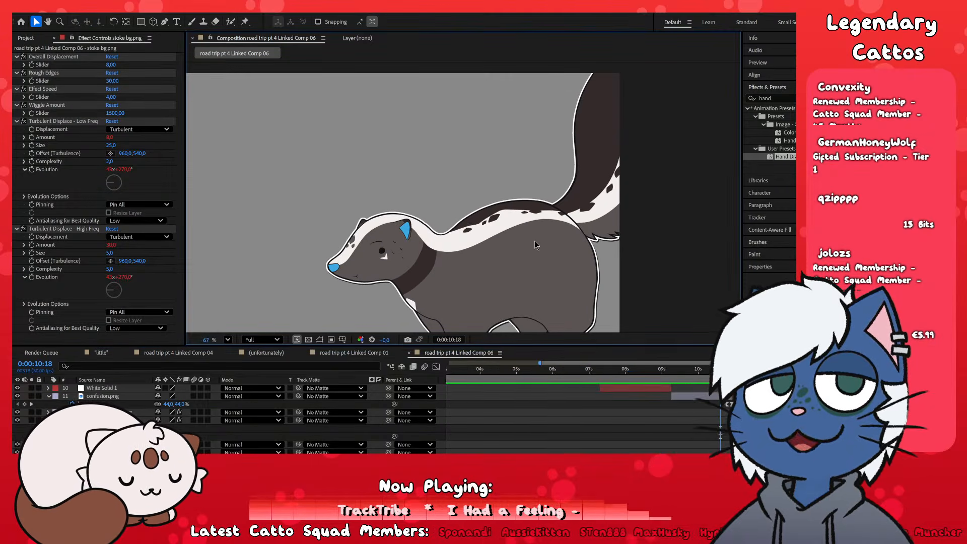
pyautogui.scroll(-4, 533, 242)
pyautogui.moveTo(411, 222); pyautogui.dragTo(456, 214)
pyautogui.scroll(2, 456, 214)
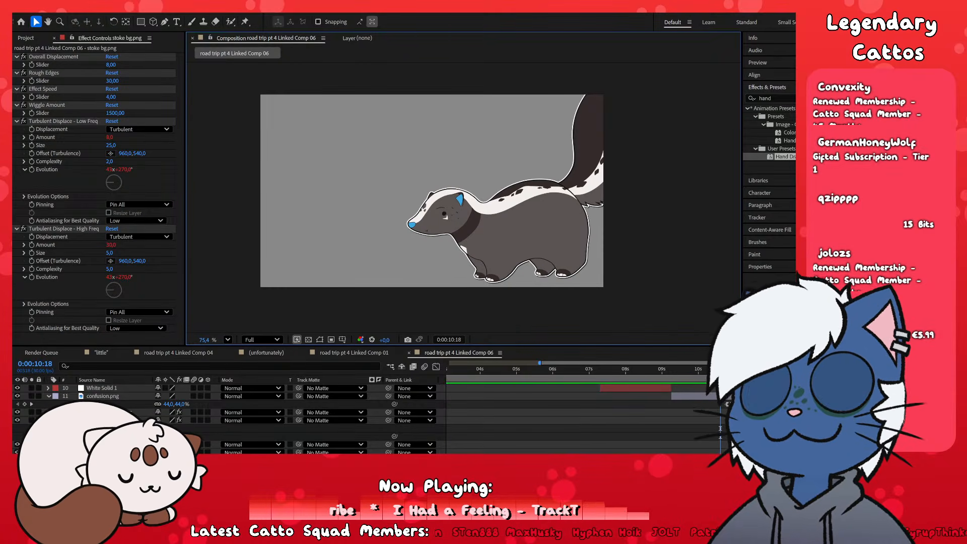
pyautogui.hotkey('ctrl', 's')
# - Apply the Wave Warp effect to the stoke photo.png layer in the shot at 0:00:03:07
pyautogui.moveTo(540, 363); pyautogui.dragTo(447, 363)
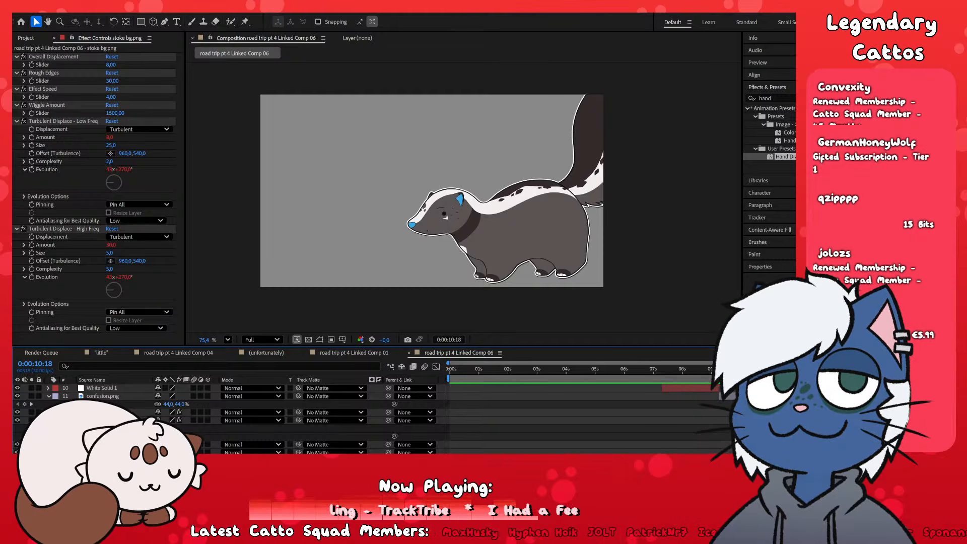
pyautogui.moveTo(758, 370); pyautogui.dragTo(909, 369)
pyautogui.press('Home')
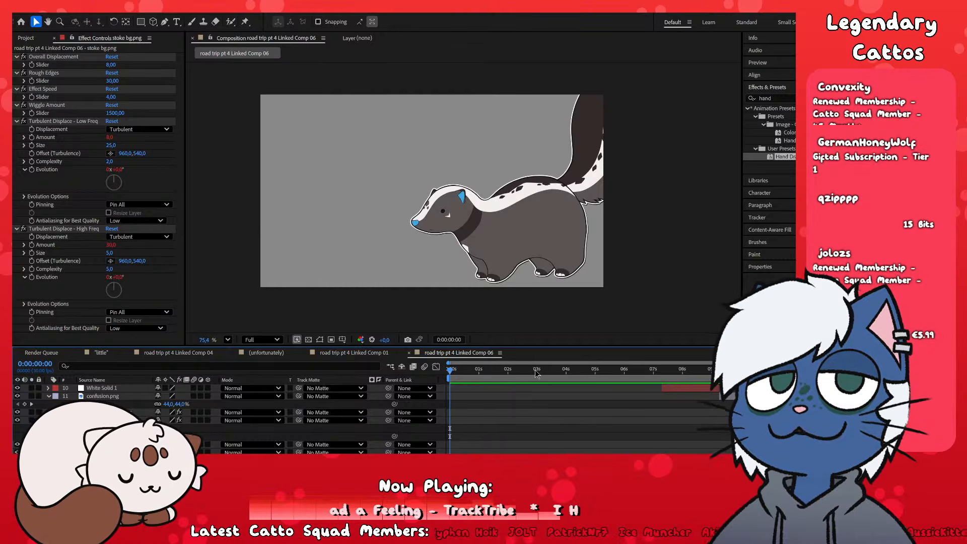
pyautogui.moveTo(536, 373); pyautogui.dragTo(544, 393)
pyautogui.scroll(-2, 546, 437)
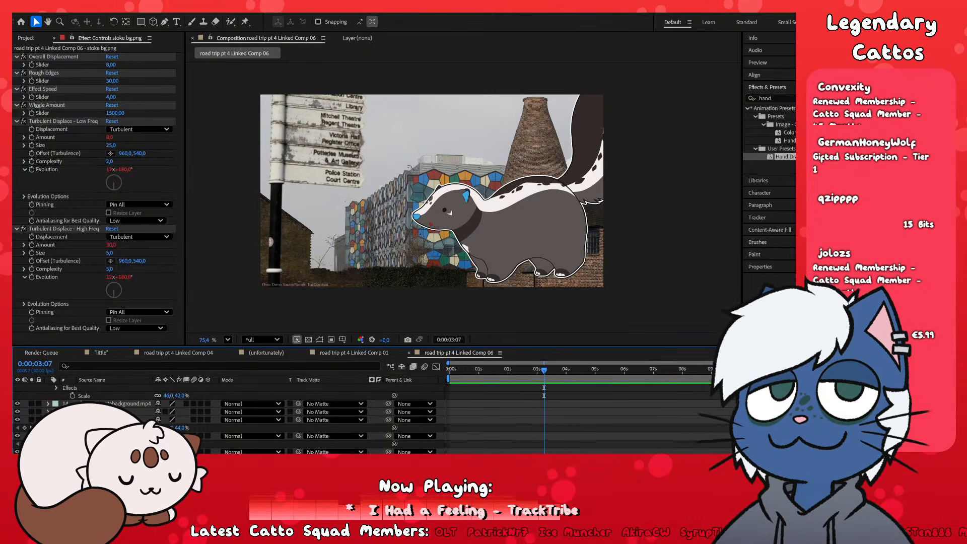
pyautogui.click(545, 461)
pyautogui.scroll(1, 548, 446)
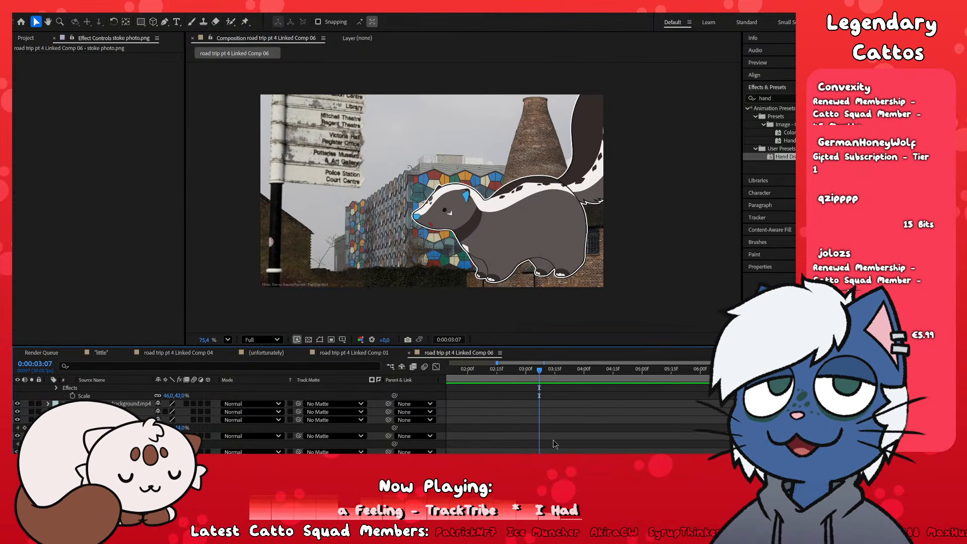
pyautogui.moveTo(783, 98); pyautogui.dragTo(688, 103)
pyautogui.write('wave')
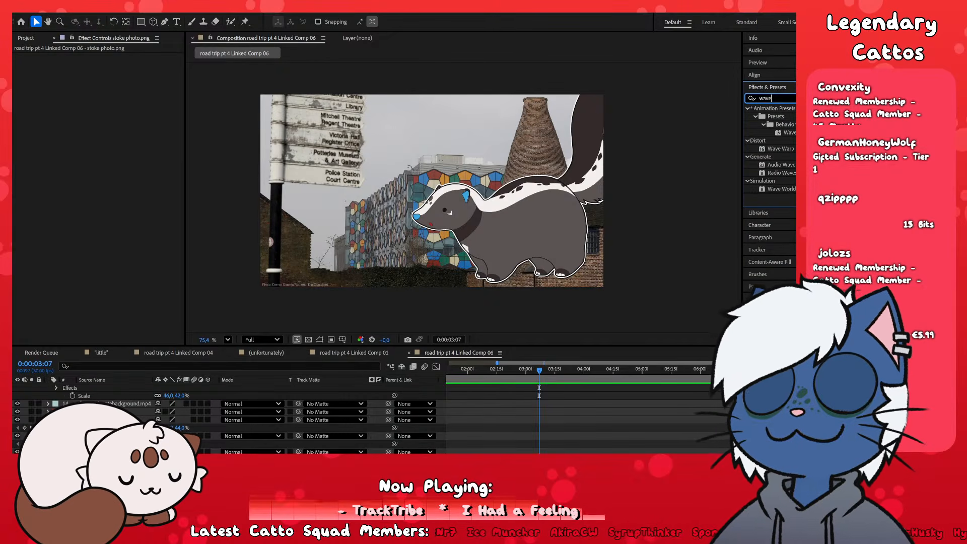
pyautogui.click(781, 149)
pyautogui.doubleClick(781, 148)
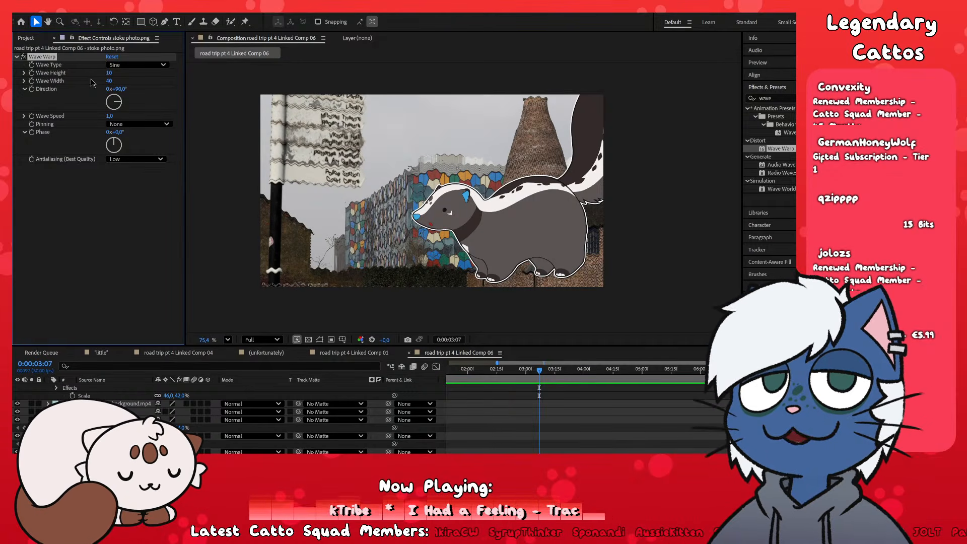
# - Set the Wave Warp's wave height to -11 and wave width to 67, and review the rippling photo from 0:00:03:06 to 0:00:03:24
pyautogui.moveTo(109, 81); pyautogui.dragTo(123, 83)
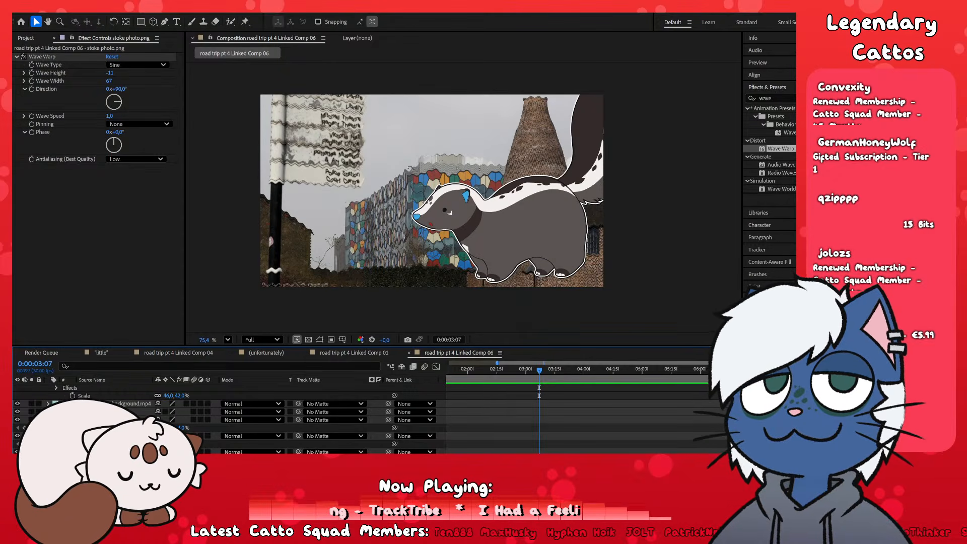
pyautogui.scroll(-1, 650, 264)
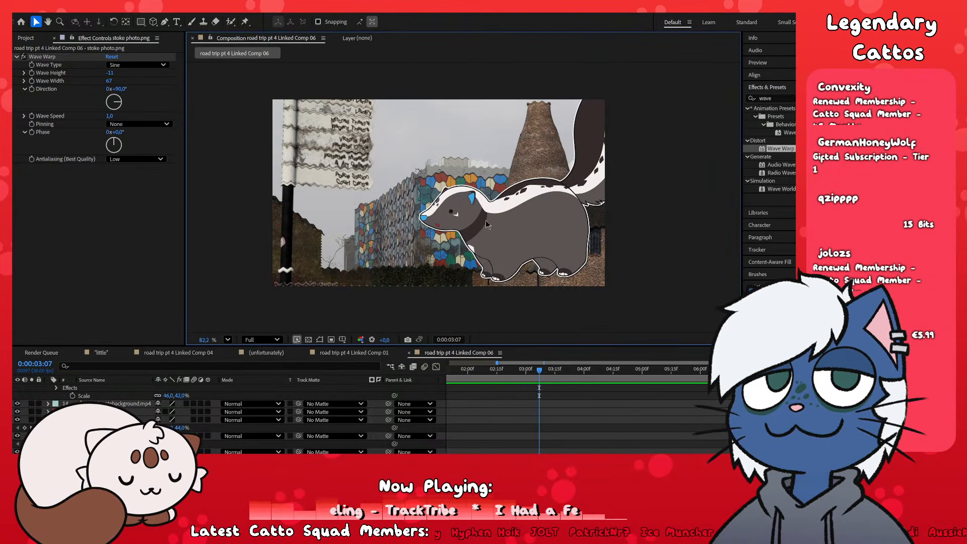
pyautogui.hotkey('alt', 'Tab')
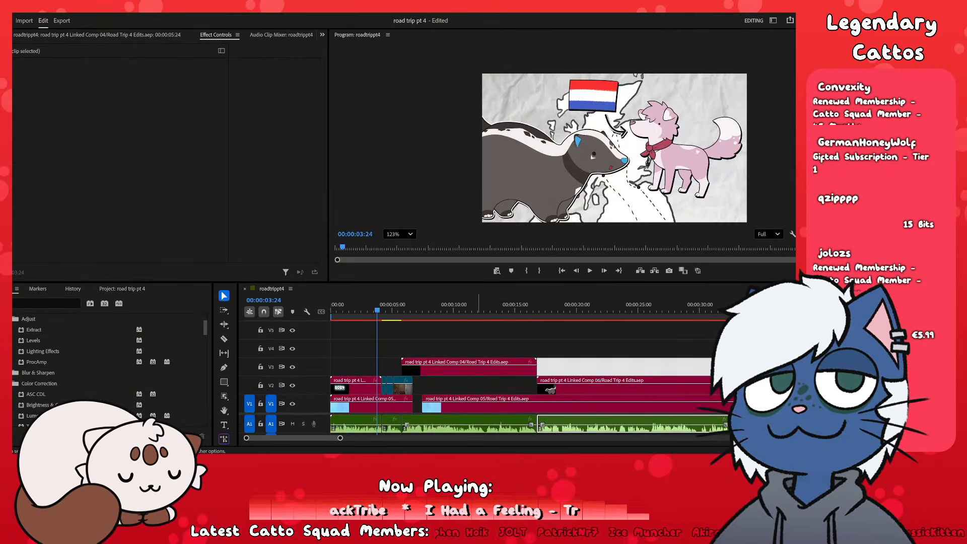
pyautogui.hotkey('alt', 'Tab')
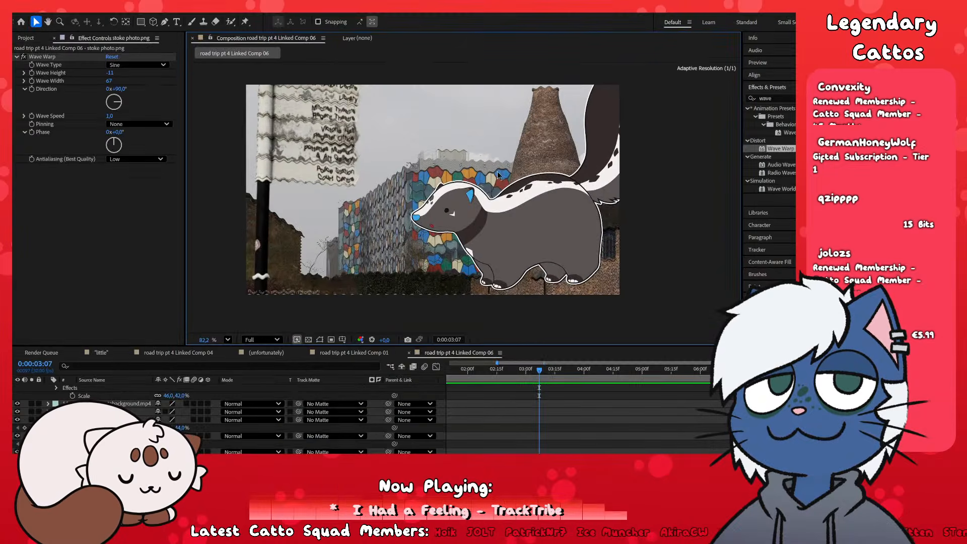
pyautogui.click(588, 375)
pyautogui.click(543, 373)
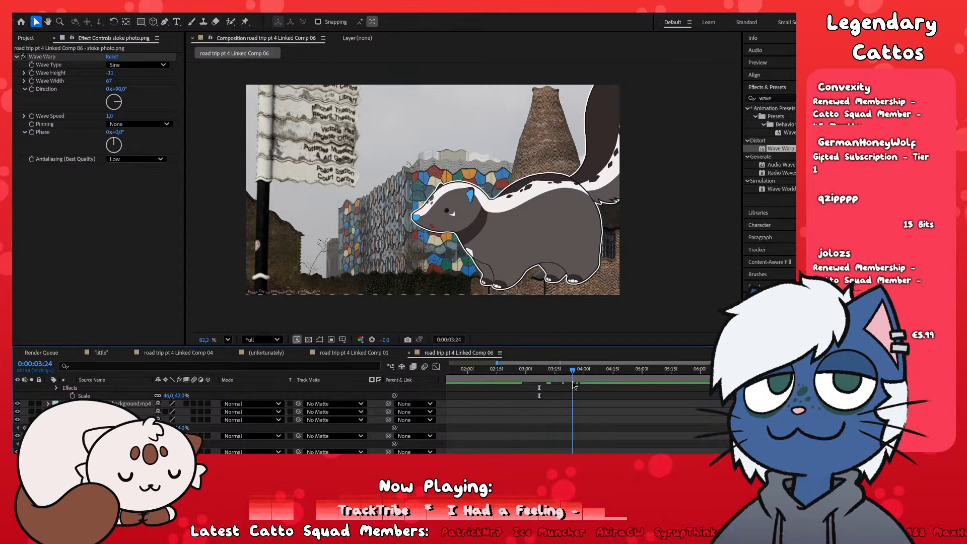
pyautogui.moveTo(543, 392)
pyautogui.mouseDown()
pyautogui.moveTo(517, 396)
pyautogui.moveTo(538, 396)
pyautogui.mouseUp()
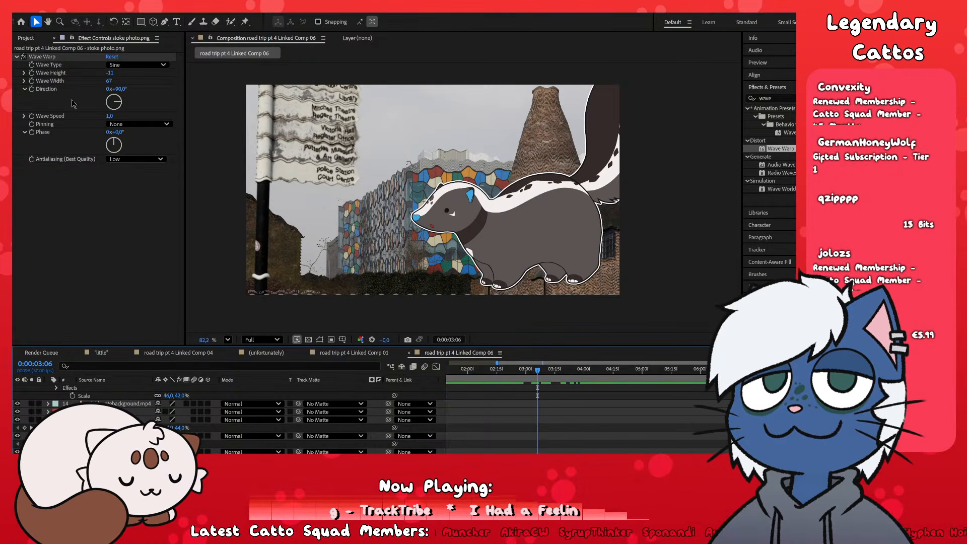
# - Keyframe the Wave Warp's wave height and width at 0:00:03:06, with wave height 0 and wave width 1 at 0:00:02:28
pyautogui.click(33, 83)
pyautogui.click(33, 74)
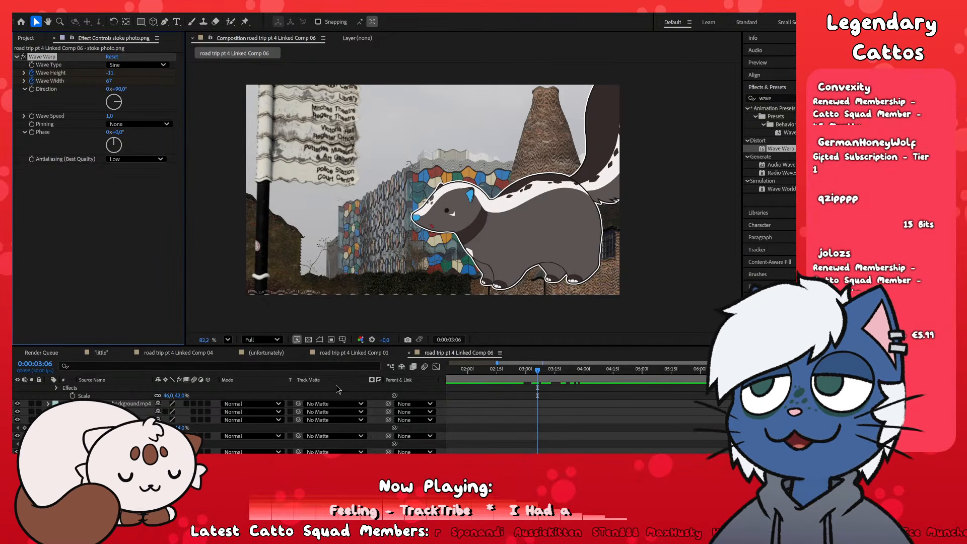
pyautogui.moveTo(531, 371); pyautogui.dragTo(525, 375)
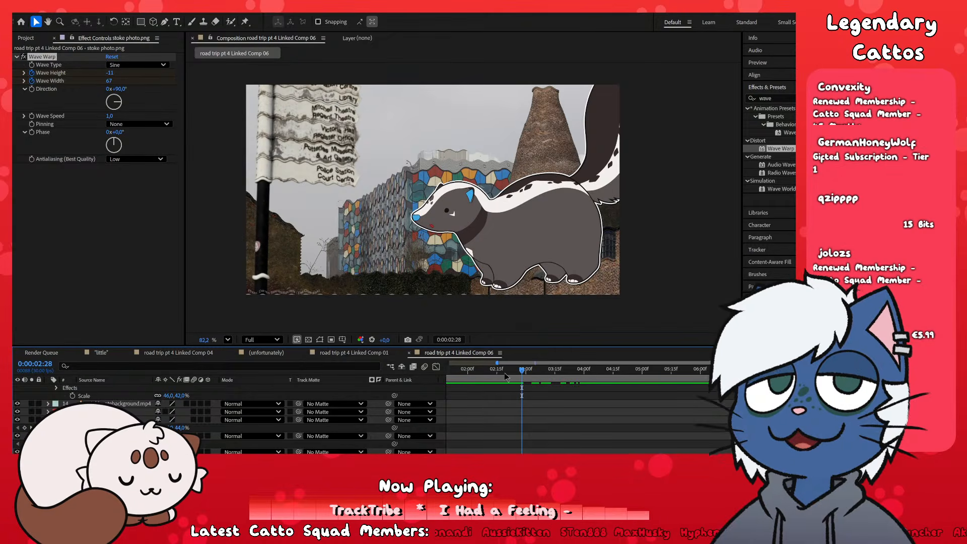
pyautogui.click(111, 74)
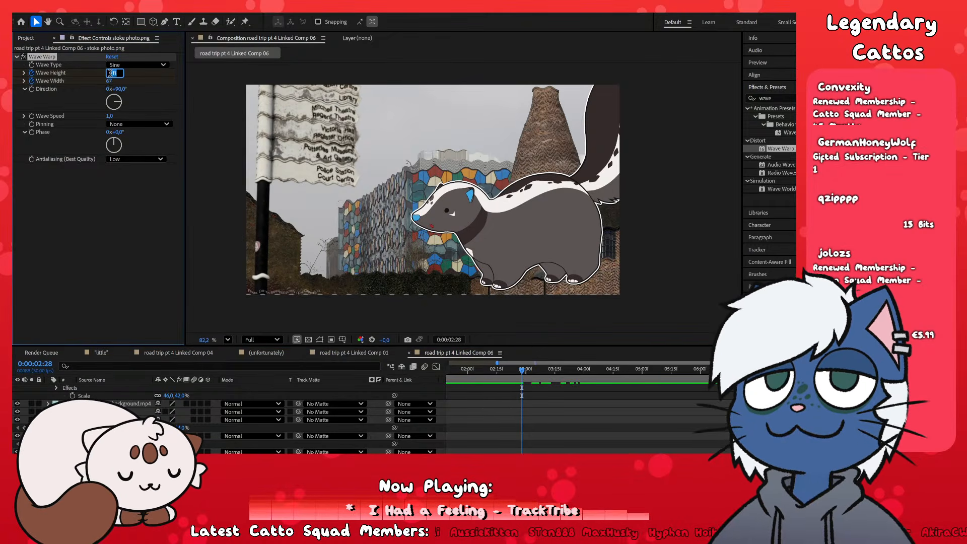
pyautogui.write('0')
pyautogui.press('Tab')
pyautogui.write('0')
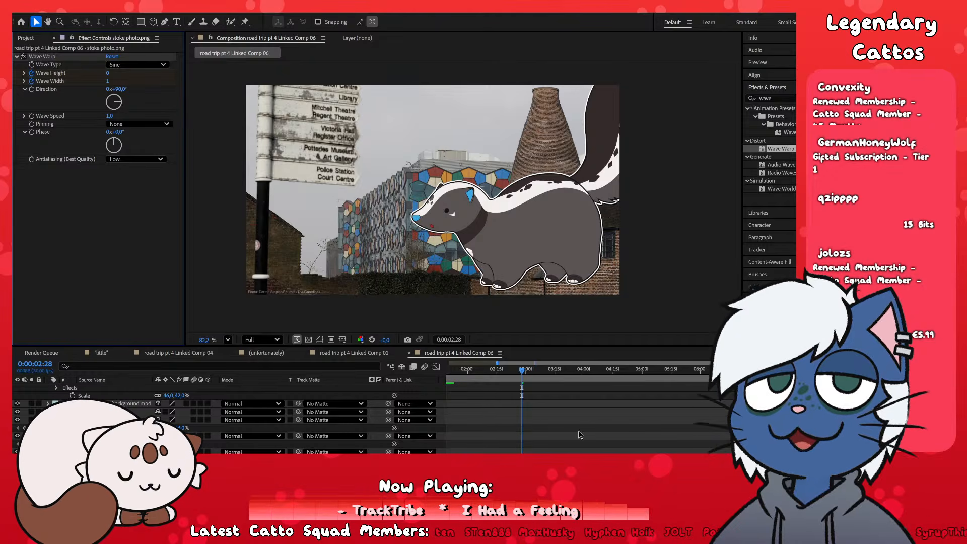
# - Rearrange the Wave Warp keyframes so height -11 and width 67 fall at 0:00:02:28, easing to height 0 and width 1 at 0:00:03:12
pyautogui.scroll(3, 575, 437)
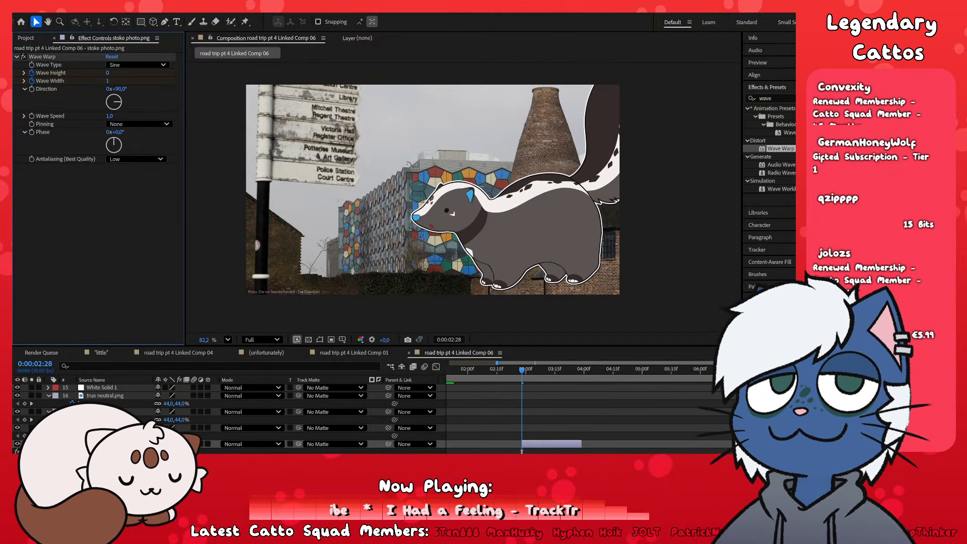
pyautogui.moveTo(542, 456); pyautogui.dragTo(515, 472)
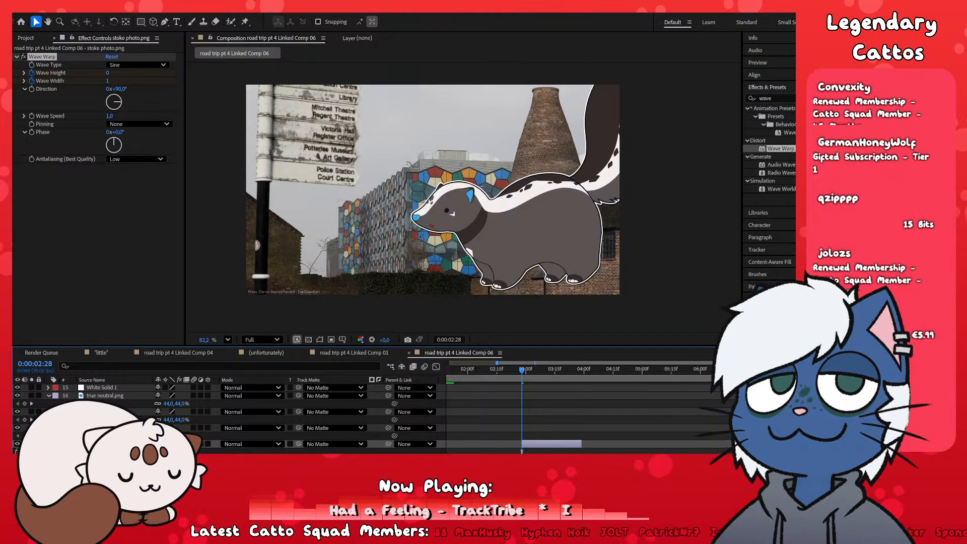
pyautogui.hotkey('ctrl', 'z')
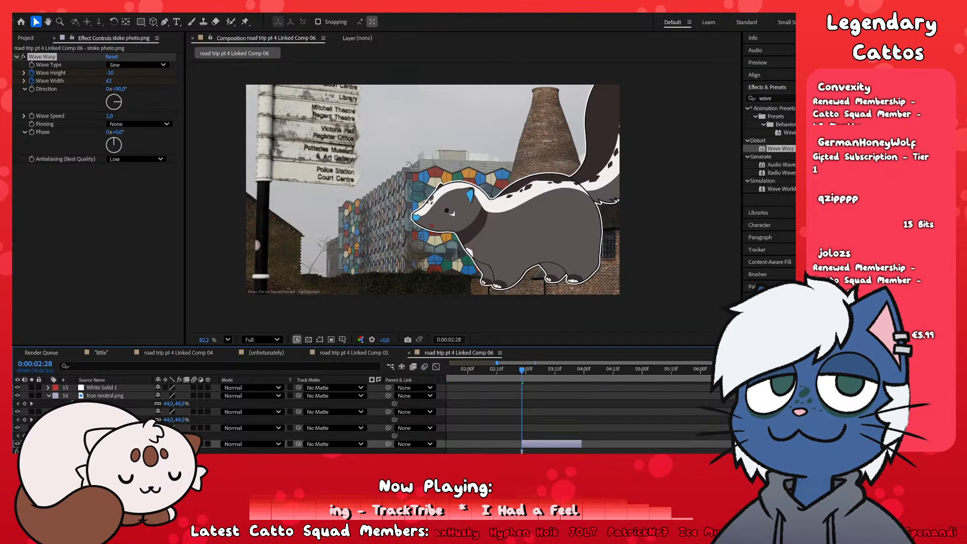
pyautogui.click(549, 369)
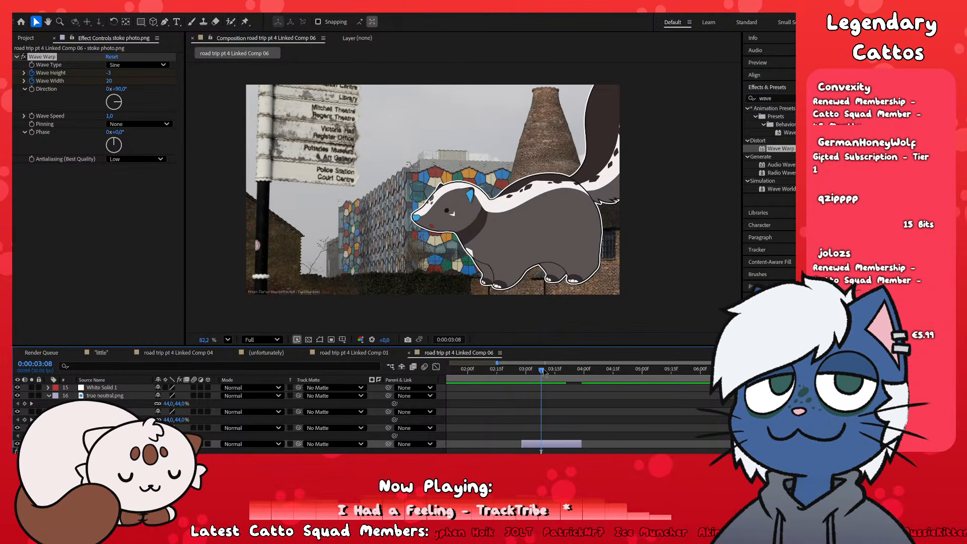
pyautogui.scroll(1, 549, 388)
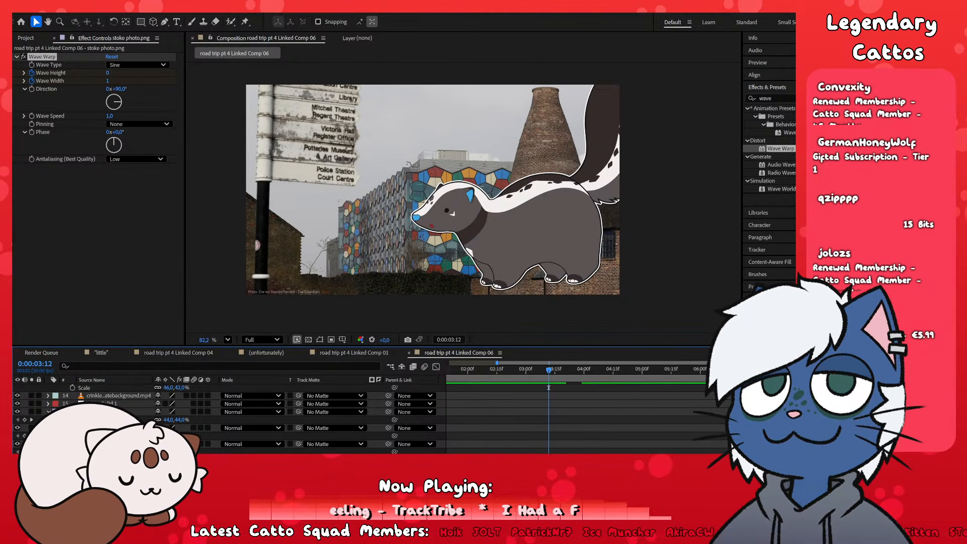
pyautogui.scroll(-1, 591, 428)
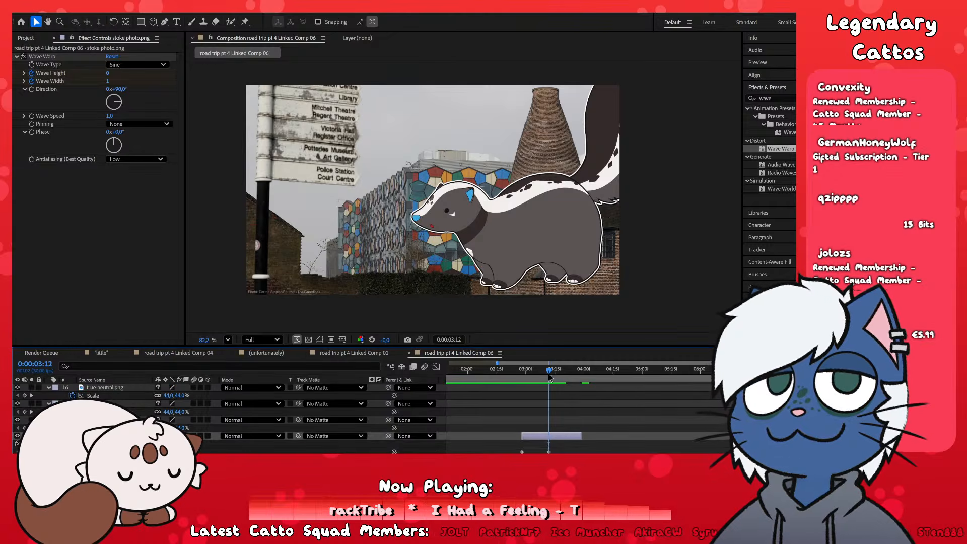
pyautogui.moveTo(548, 372); pyautogui.dragTo(514, 376)
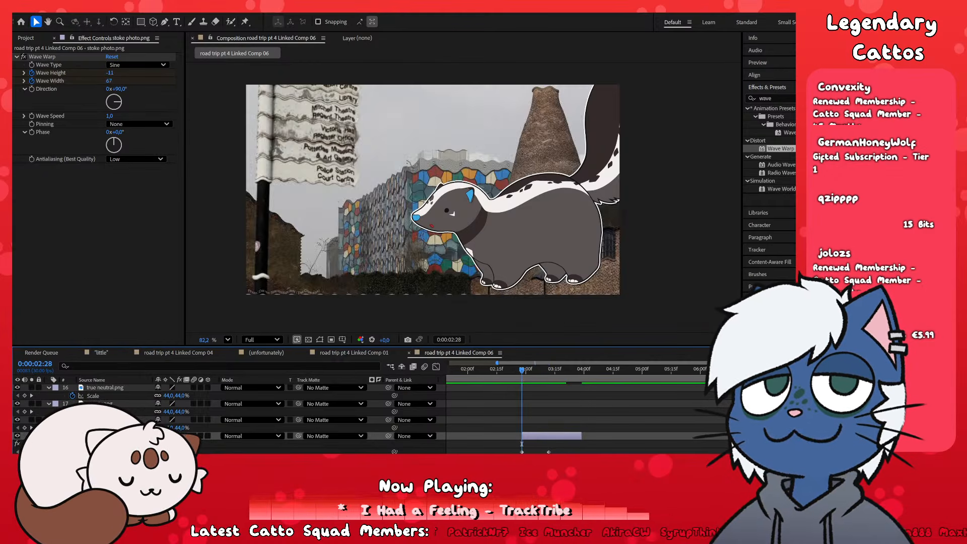
# - Deselect the layer and preview the Stoke photo's warped entrance from 0:00:02:12
pyautogui.click(603, 424)
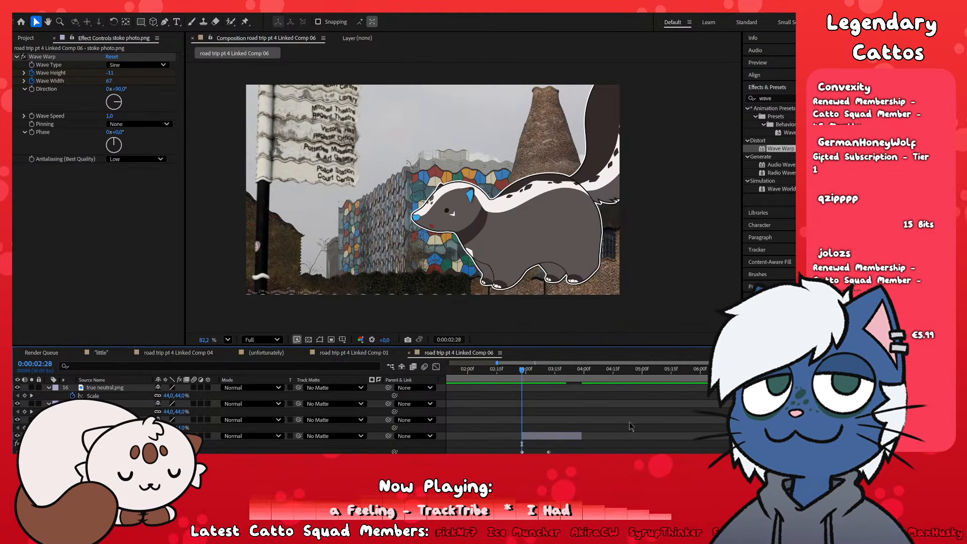
pyautogui.press('space')
pyautogui.moveTo(578, 370); pyautogui.dragTo(491, 370)
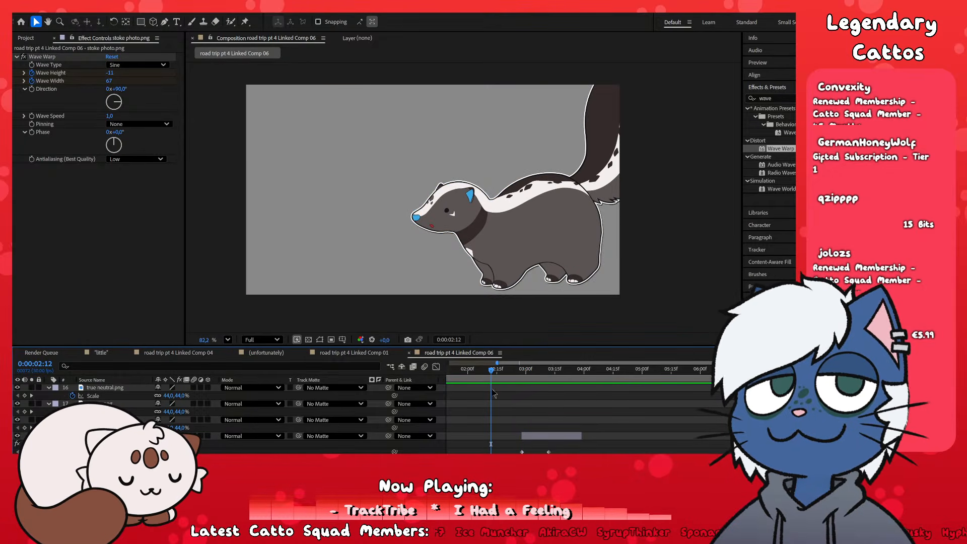
pyautogui.press('space')
# - Extend the Stoke photo layer's start to 0:00:02:24, move the first Wave Warp keyframes there, and check the warp through 0:00:03:12
pyautogui.click(522, 371)
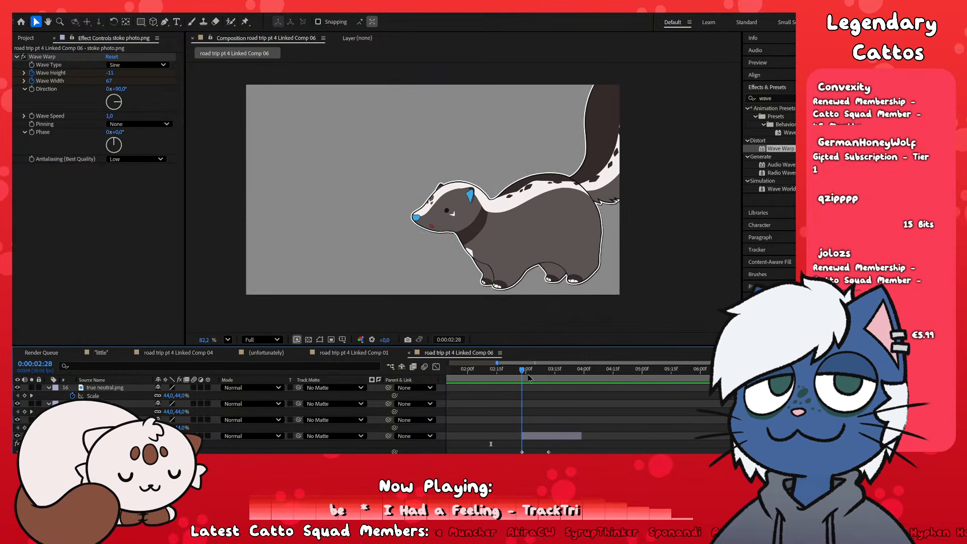
pyautogui.moveTo(522, 435); pyautogui.dragTo(515, 436)
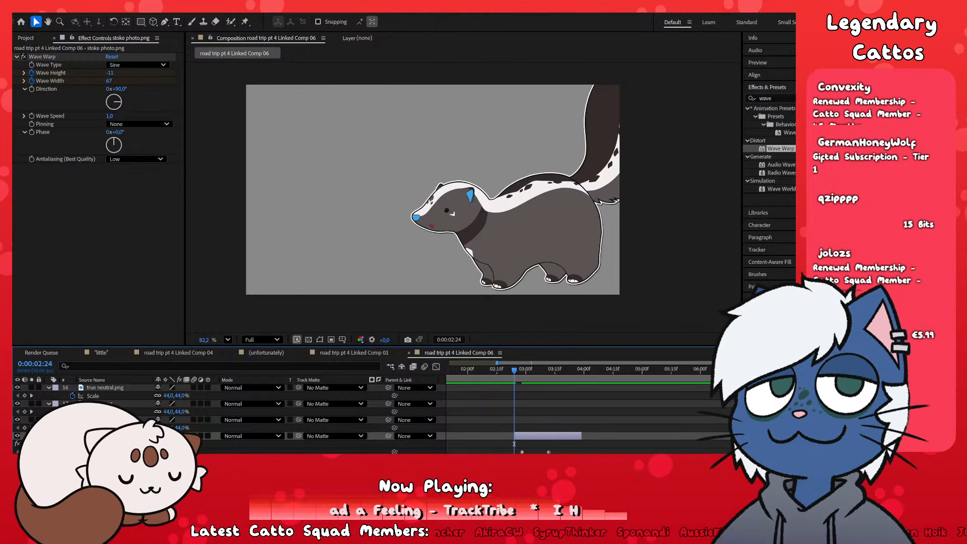
pyautogui.click(522, 451)
pyautogui.moveTo(501, 379); pyautogui.dragTo(549, 391)
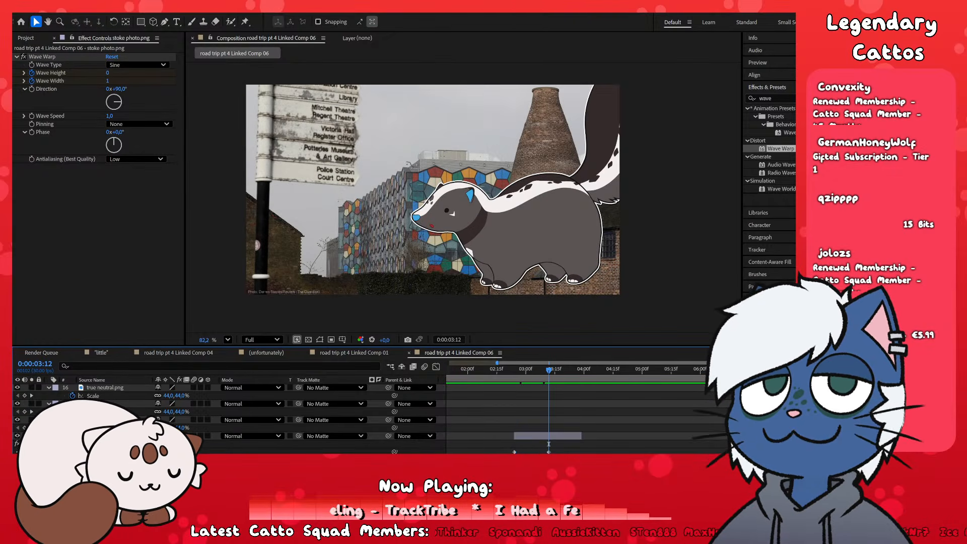
# - Try a wave height of 34 on the Stoke photo's Wave Warp at 0:00:03:12, and undo it
pyautogui.click(549, 444)
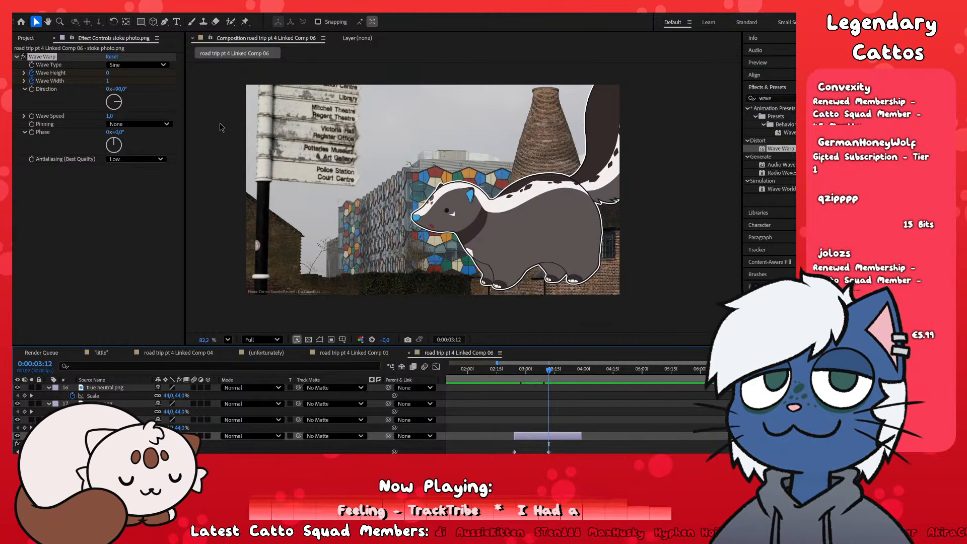
pyautogui.moveTo(107, 72); pyautogui.dragTo(128, 80)
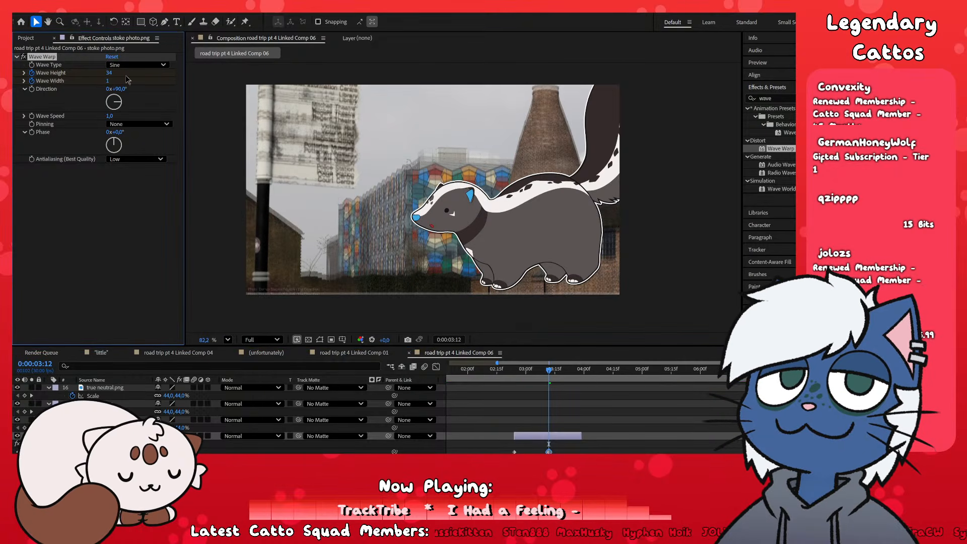
pyautogui.hotkey('ctrl', 'z')
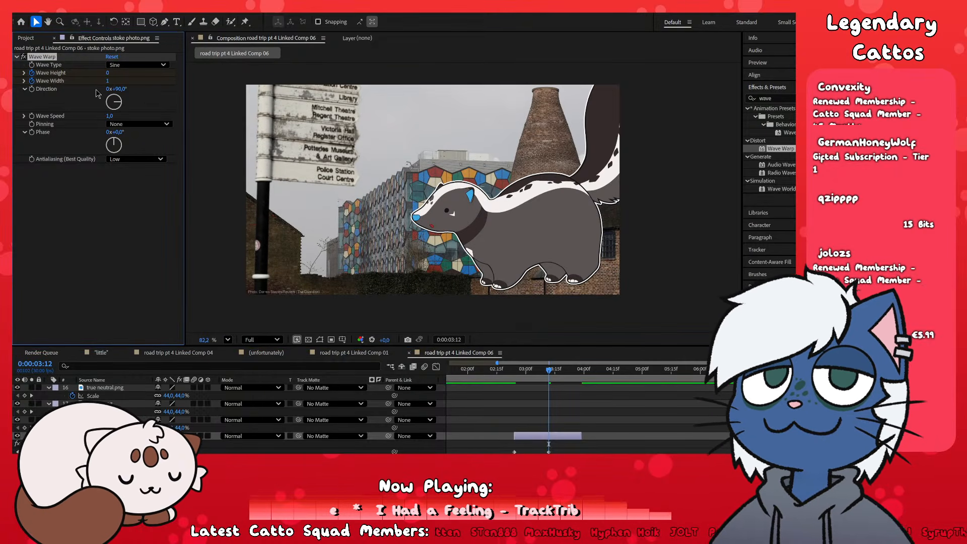
pyautogui.click(108, 81)
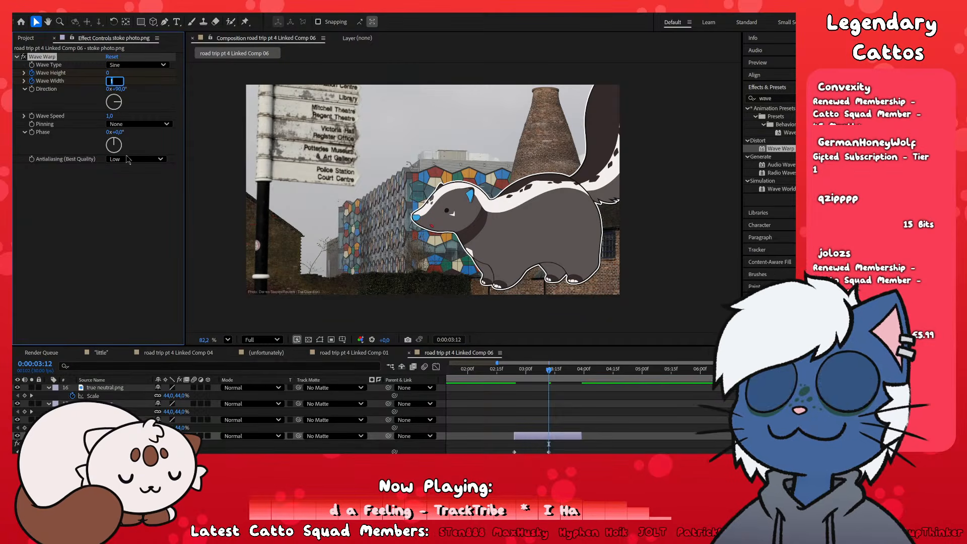
pyautogui.click(159, 232)
# - Set the Wave Warp's wave width to 120 on the first keyframe at 0:00:02:24
pyautogui.moveTo(538, 378); pyautogui.dragTo(515, 382)
pyautogui.click(110, 80)
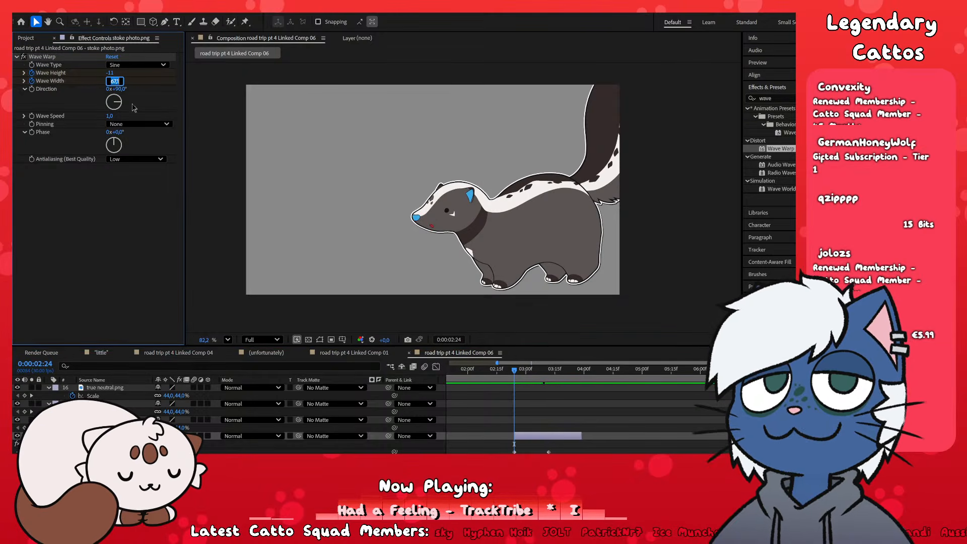
pyautogui.write('120')
pyautogui.press('Return')
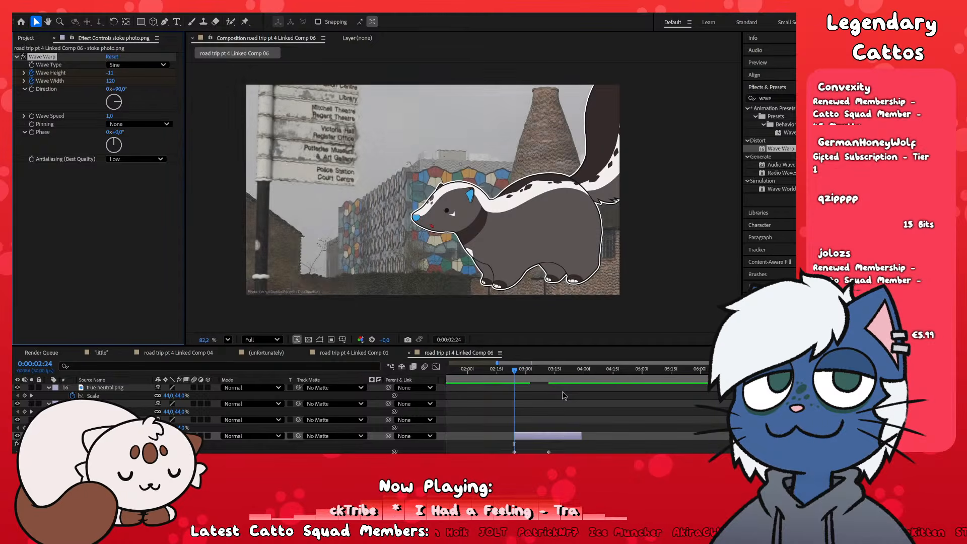
# - Preview the Stoke photo's revised warp transition and return to the start of the composition at 0:00:00:00
pyautogui.moveTo(524, 383); pyautogui.dragTo(557, 384)
pyautogui.press('space')
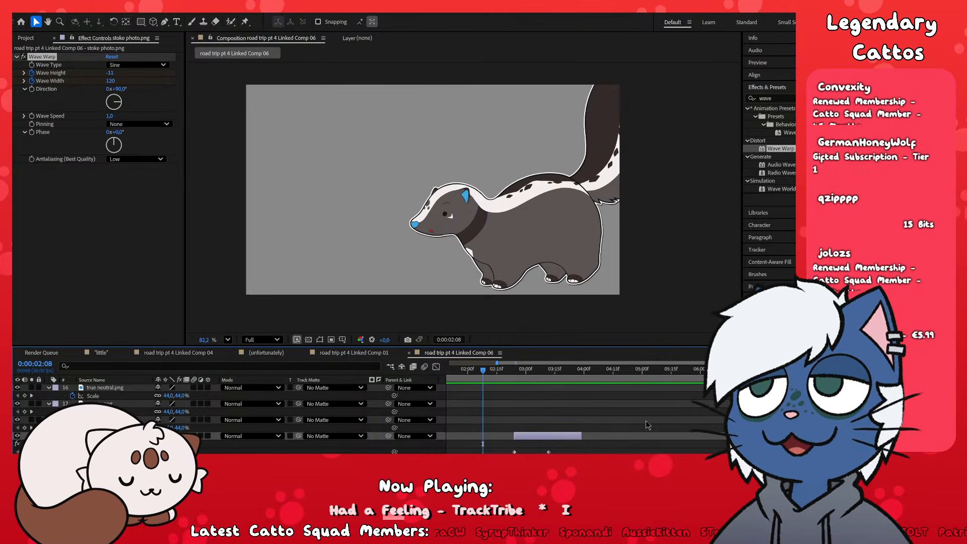
pyautogui.scroll(2, 646, 420)
pyautogui.scroll(-5, 659, 428)
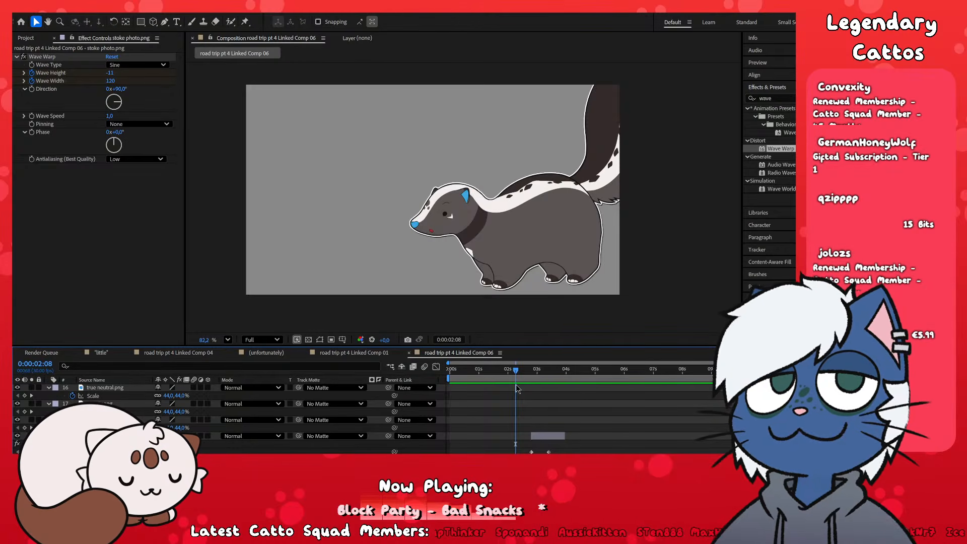
pyautogui.moveTo(516, 388)
pyautogui.mouseDown()
pyautogui.moveTo(862, 402)
pyautogui.moveTo(653, 433)
pyautogui.moveTo(450, 444)
pyautogui.mouseUp()
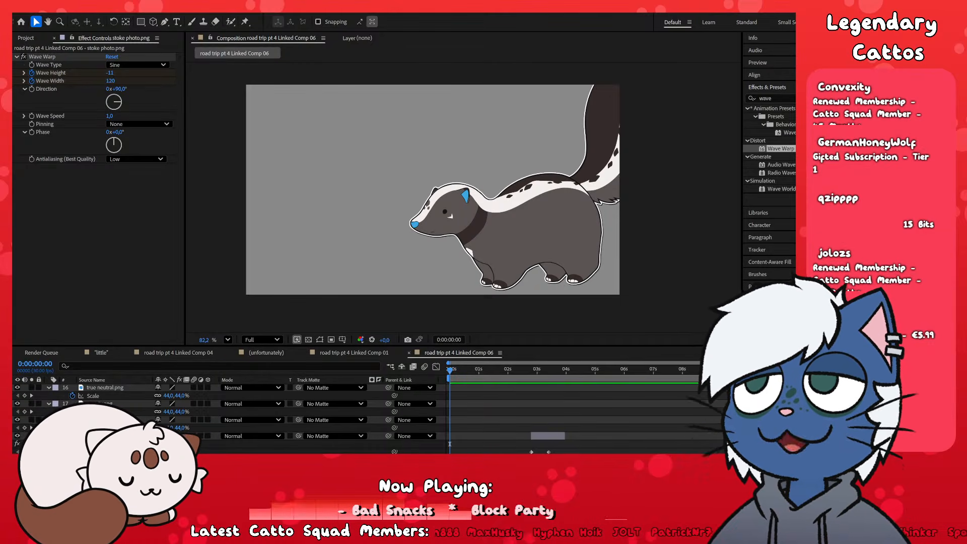
# - Switch to Premiere Pro and examine the layout of the whole roadtrippt4 sequence in the timeline
pyautogui.hotkey('alt', 'Tab')
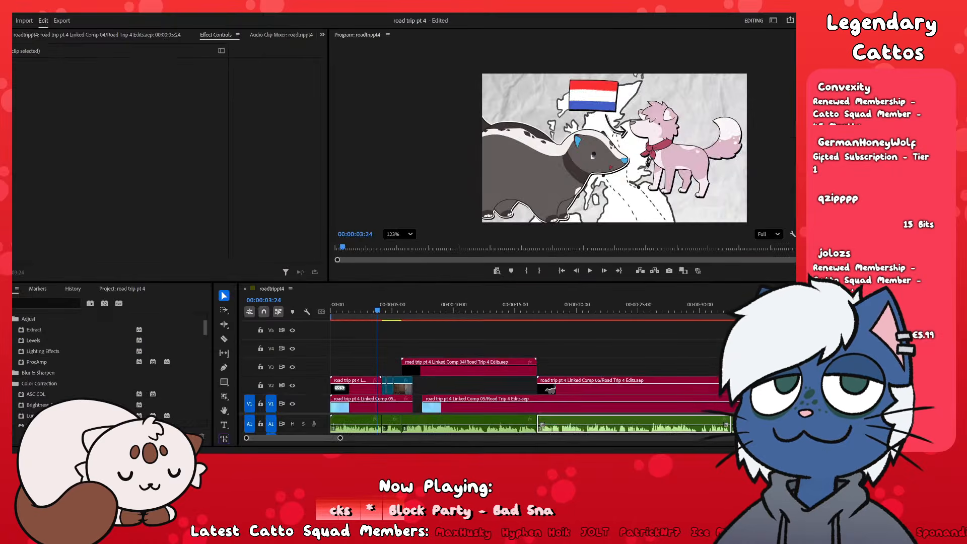
pyautogui.click(419, 353)
pyautogui.click(481, 336)
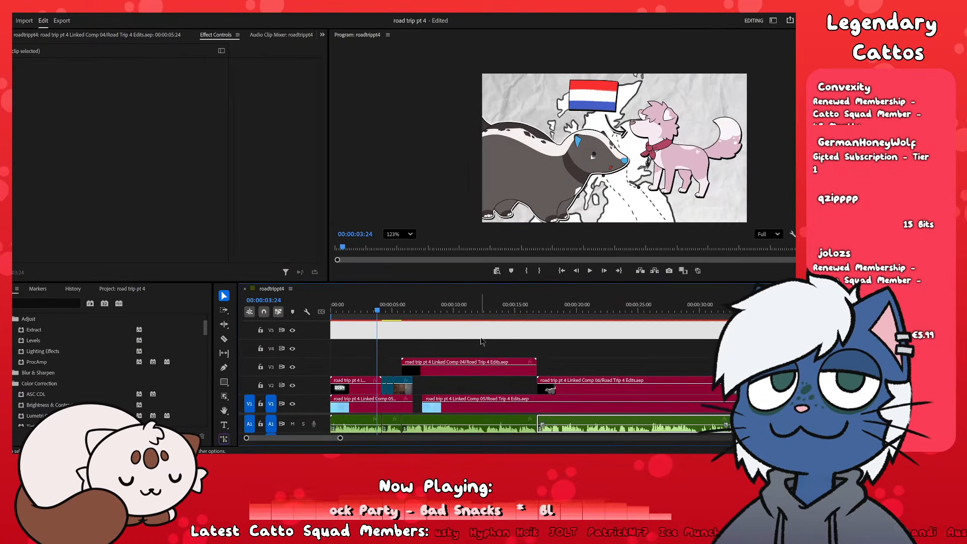
pyautogui.scroll(-10, 483, 341)
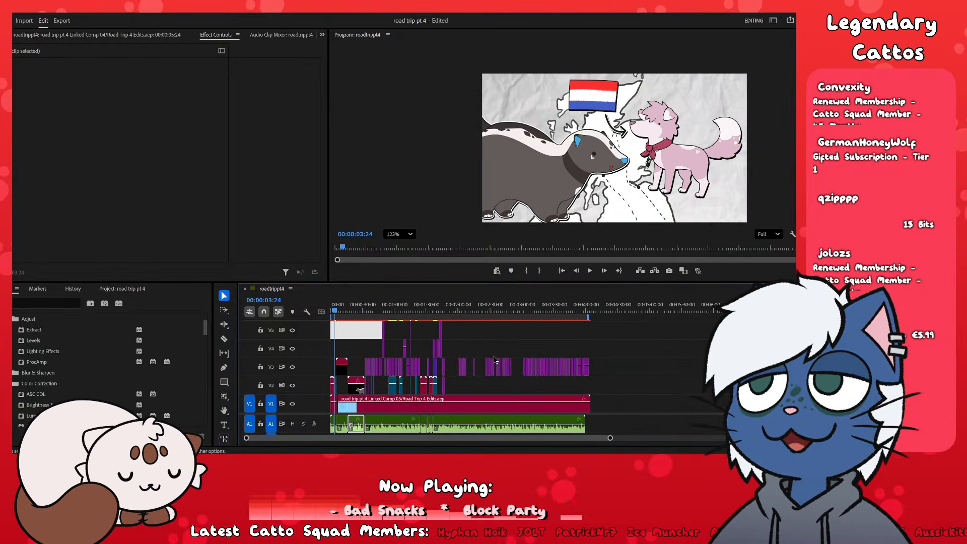
pyautogui.scroll(-1, 366, 357)
pyautogui.scroll(2, 366, 357)
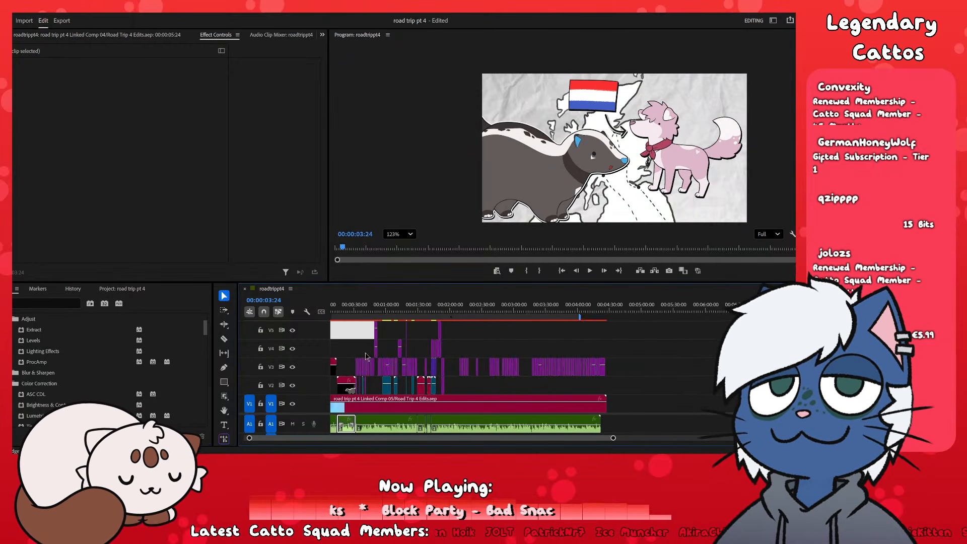
pyautogui.scroll(3, 366, 357)
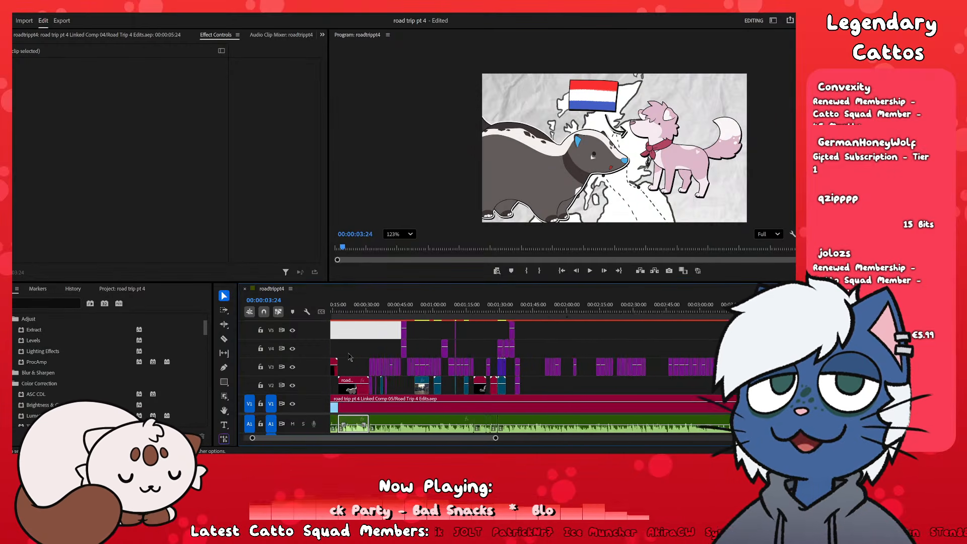
pyautogui.scroll(-2, 349, 357)
# - Review the sequence around 00:01:55:25 and 00:03:33:05, and return to a closer view of the Linked Comp 06 clip at 00:00:28:04
pyautogui.moveTo(363, 311); pyautogui.dragTo(522, 330)
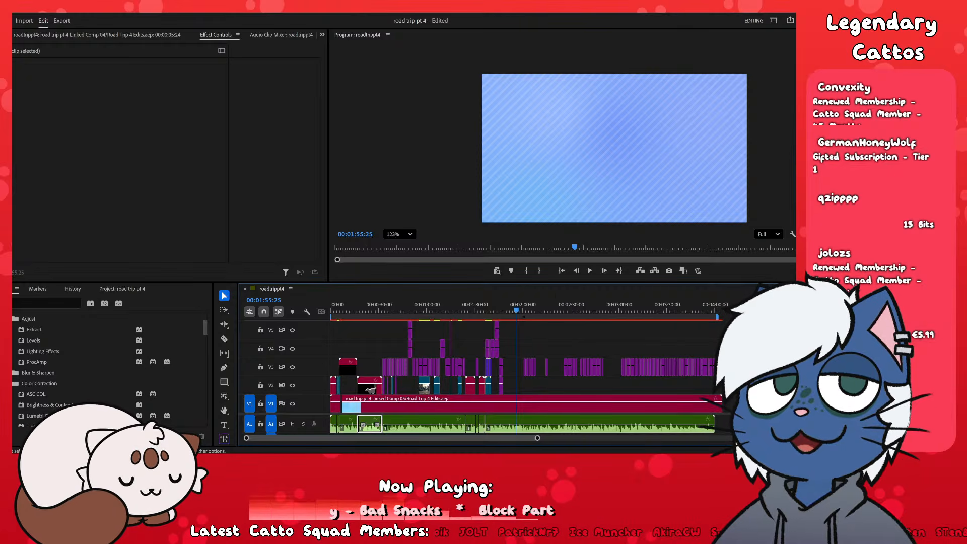
pyautogui.moveTo(645, 309); pyautogui.dragTo(672, 331)
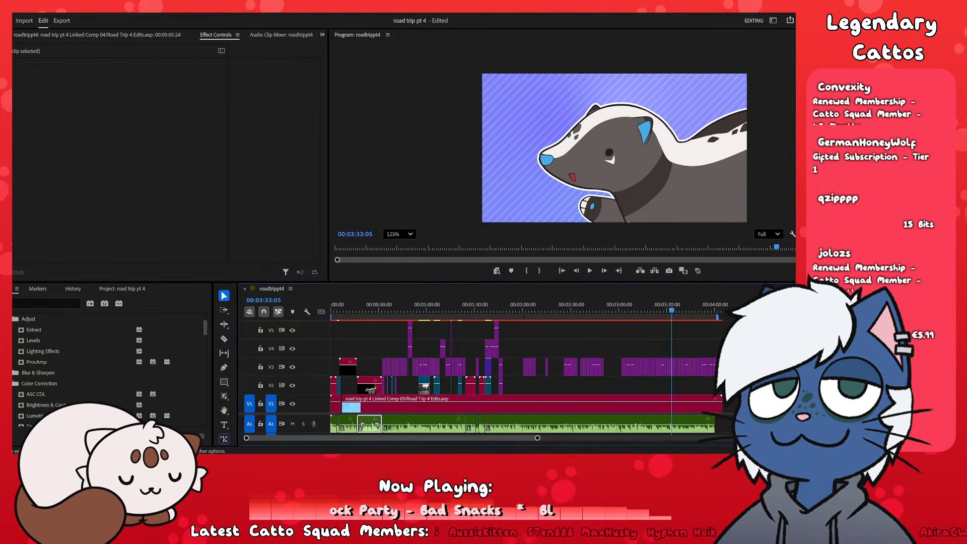
pyautogui.moveTo(538, 439); pyautogui.dragTo(603, 439)
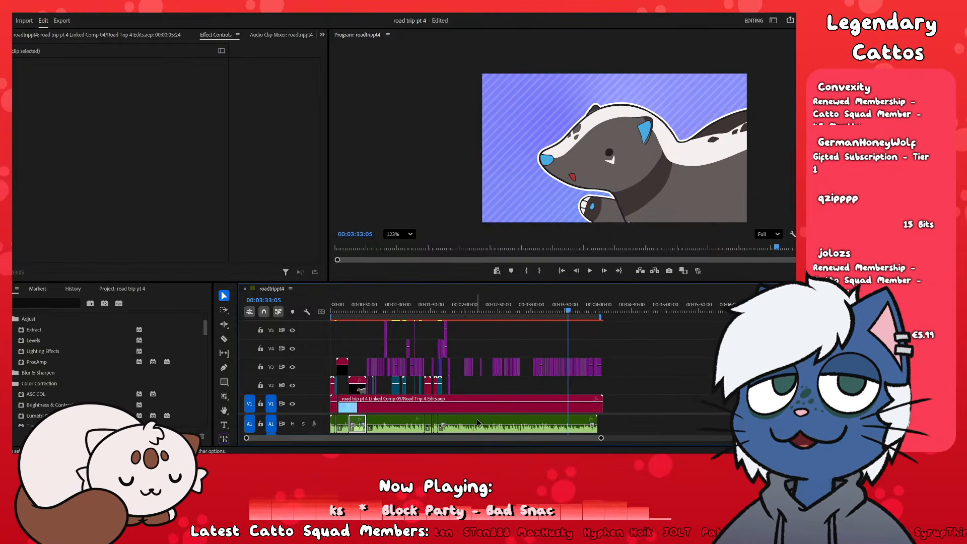
pyautogui.click(362, 308)
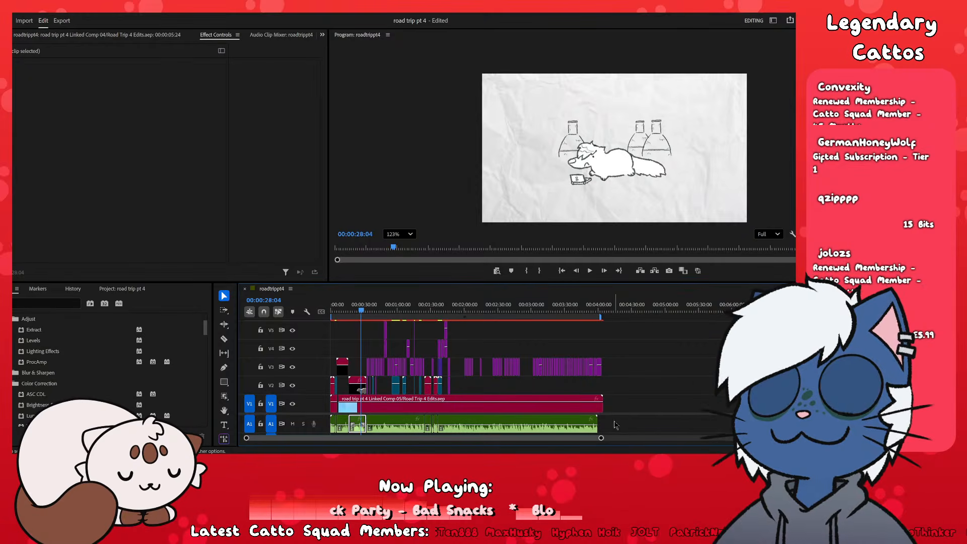
pyautogui.moveTo(602, 439); pyautogui.dragTo(537, 446)
pyautogui.scroll(2, 538, 446)
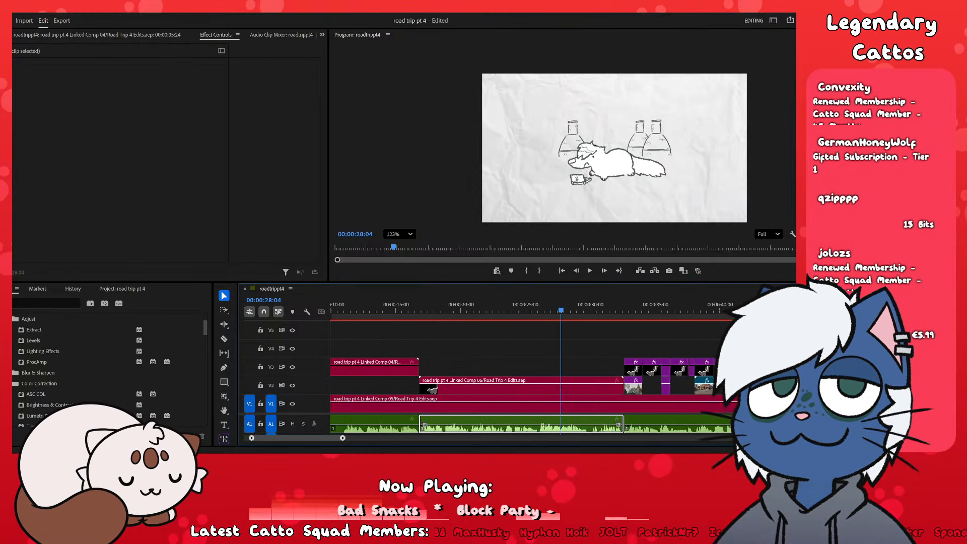
# - Review the sequence section following the Linked Comp 06 clip, from 00:00:34:17 to 00:00:52:10
pyautogui.click(515, 308)
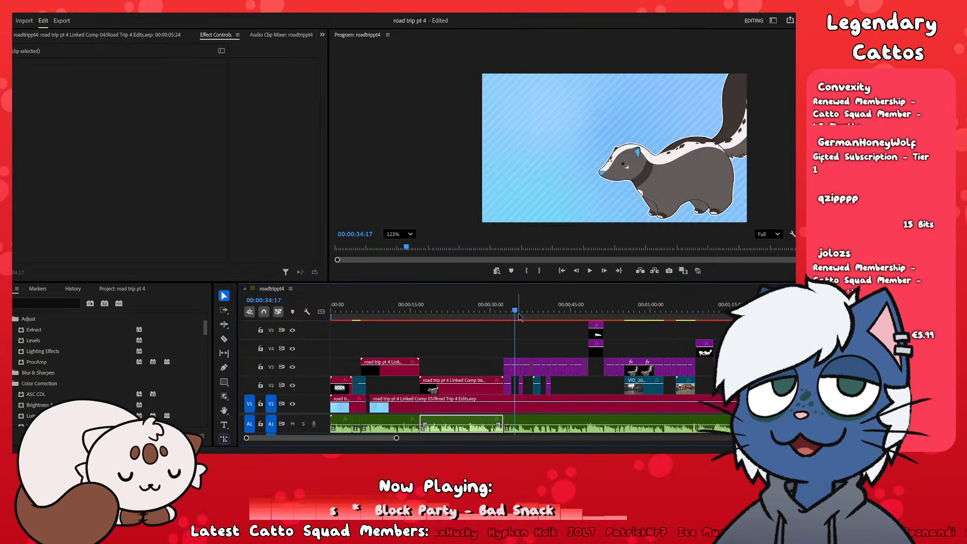
pyautogui.scroll(3, 519, 316)
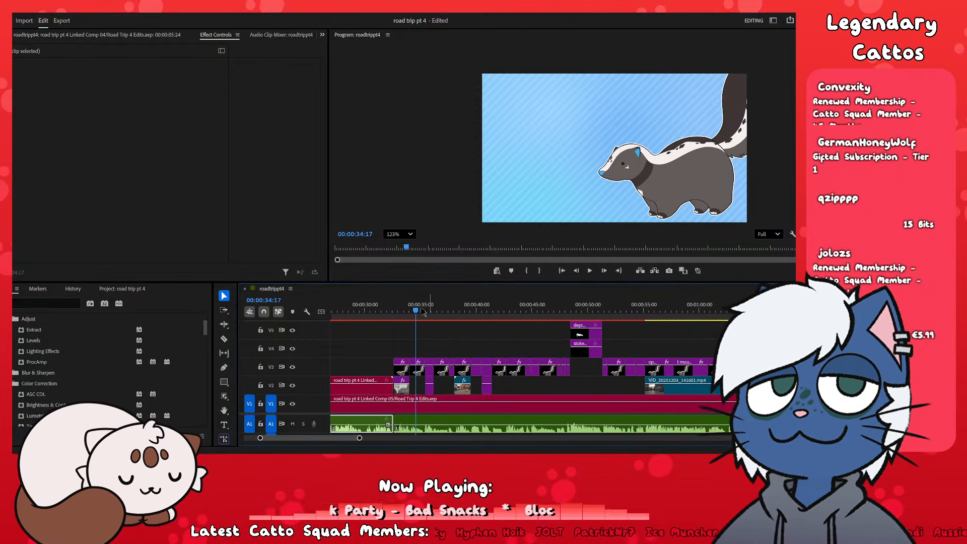
pyautogui.moveTo(423, 312); pyautogui.dragTo(614, 330)
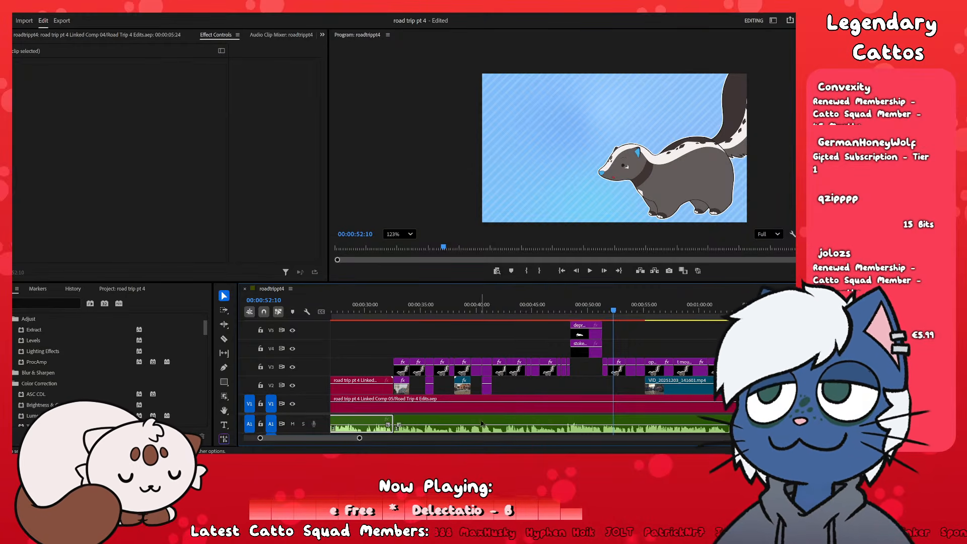
pyautogui.click(547, 384)
pyautogui.click(548, 384)
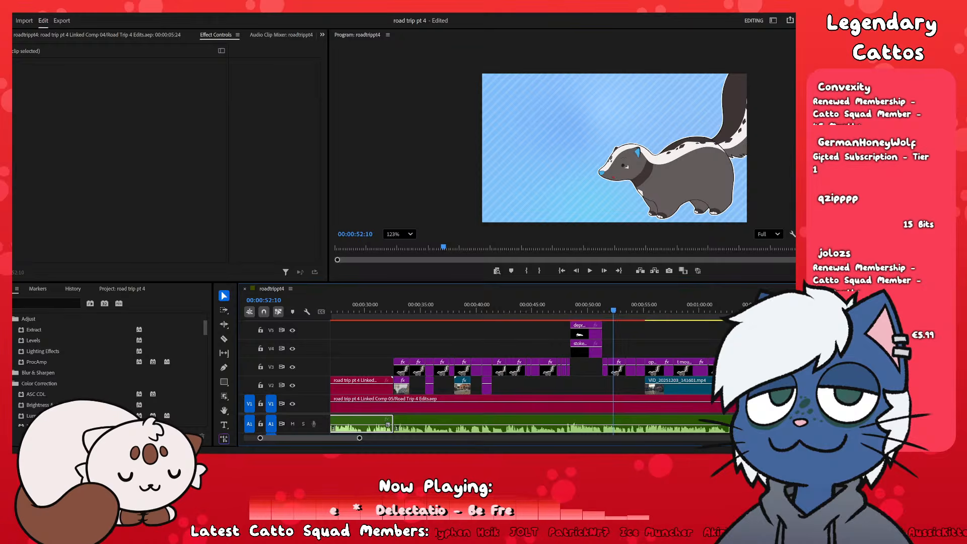
# - Play the sequence from the end of Linked Comp 06 to 00:00:41:26 and place the playhead at 00:00:42:29
pyautogui.click(390, 309)
pyautogui.press('space')
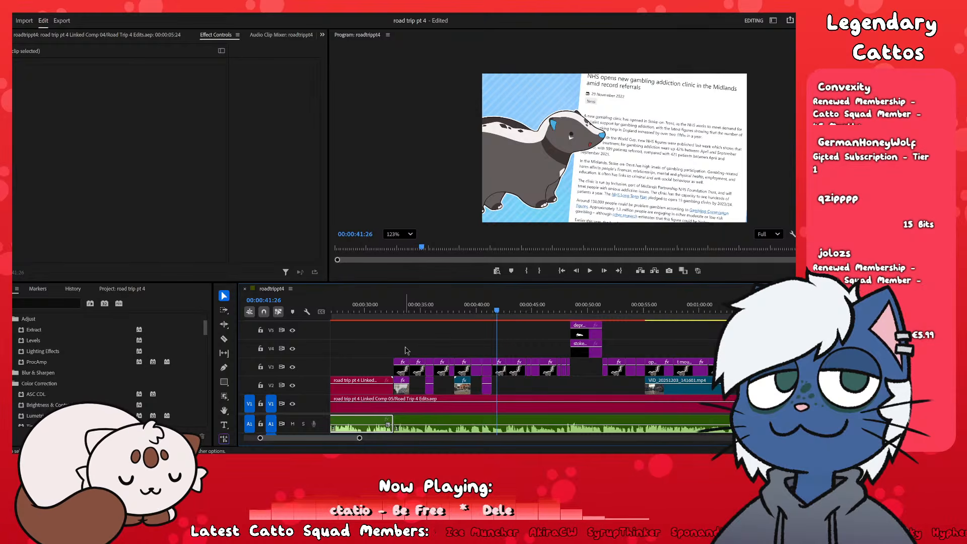
pyautogui.click(510, 305)
pyautogui.click(584, 384)
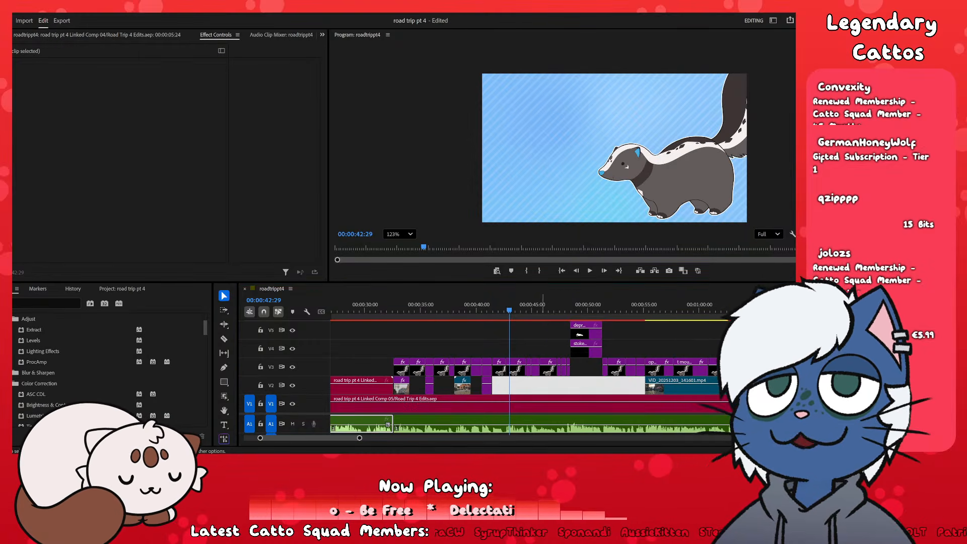
# - Switch to After Effects and close the "little", Linked Comp 04, (unfortunately) and Linked Comp 01 timelines
pyautogui.hotkey('alt', 'Tab')
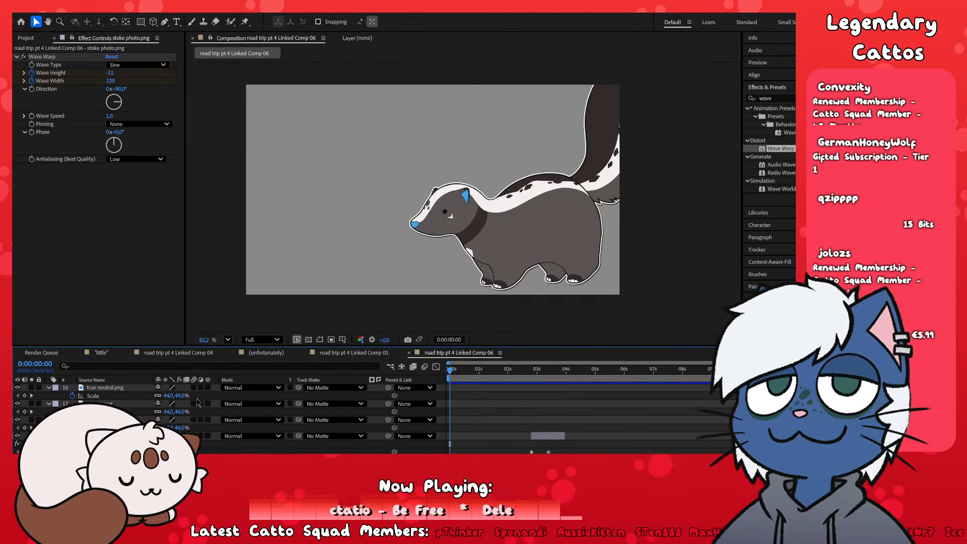
pyautogui.click(212, 303)
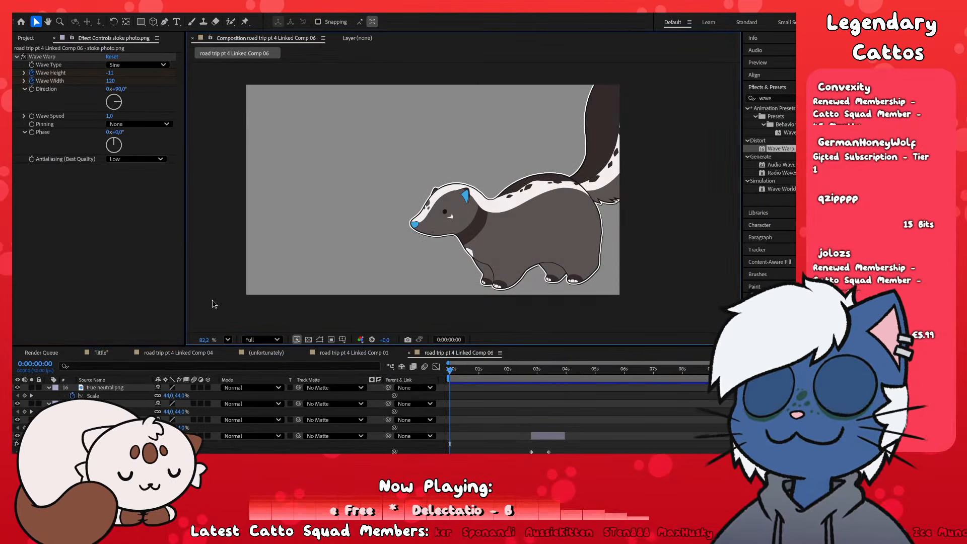
pyautogui.click(78, 353)
pyautogui.click(79, 353)
pyautogui.click(79, 353)
pyautogui.click(78, 352)
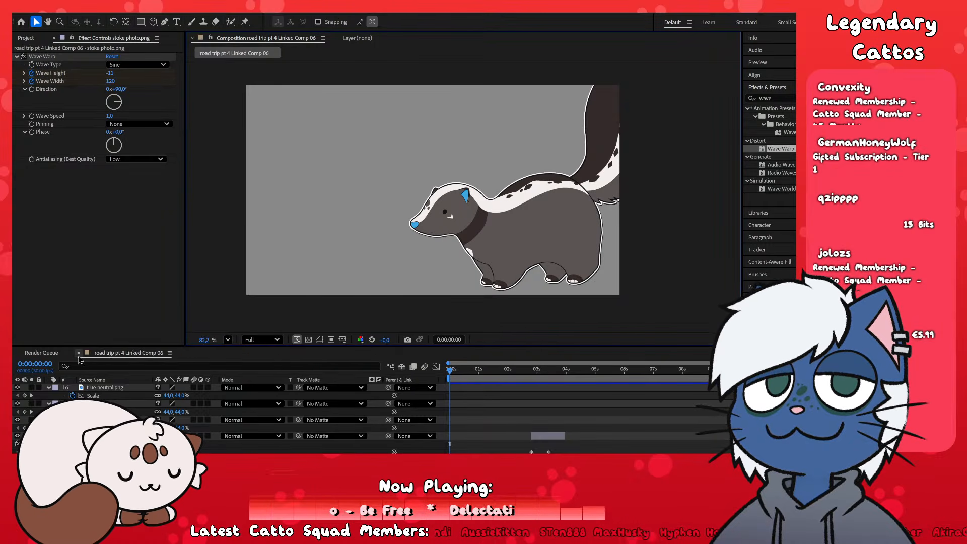
pyautogui.click(107, 289)
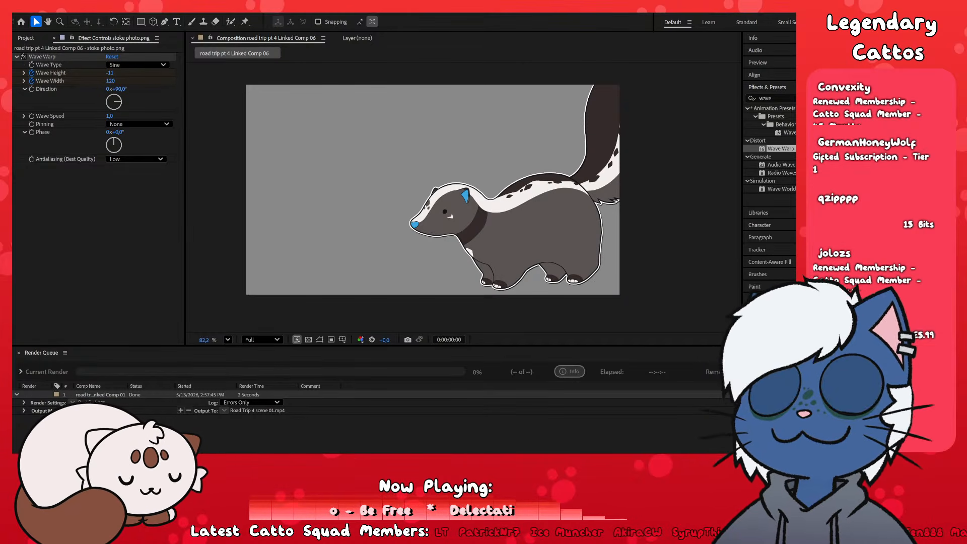
# - Switch to Premiere Pro and replace the skunk clips, photos and audio from the end of Linked Comp 06 to 00:00:42:21 with an After Effects composition
pyautogui.hotkey('alt', 'Tab')
pyautogui.hotkey('alt', 'Tab')
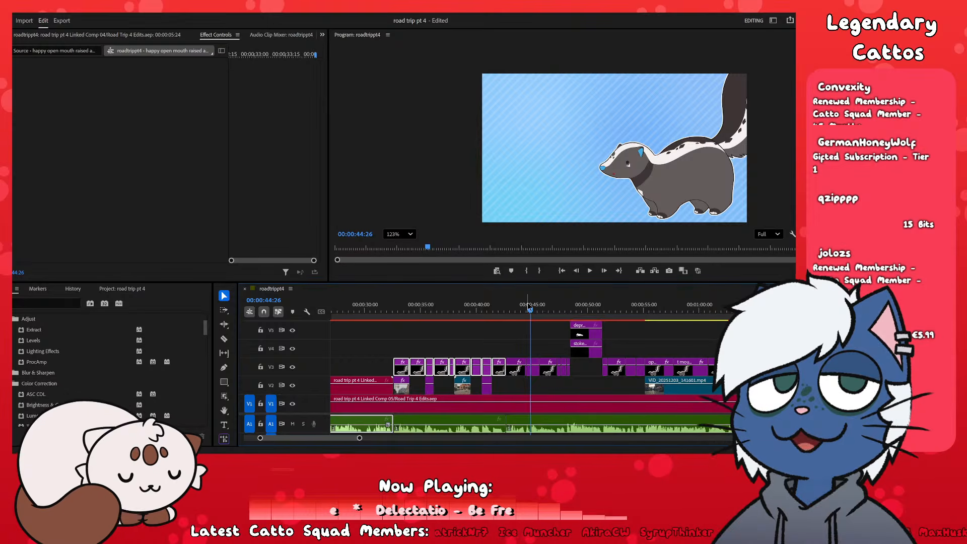
pyautogui.moveTo(531, 312); pyautogui.dragTo(508, 337)
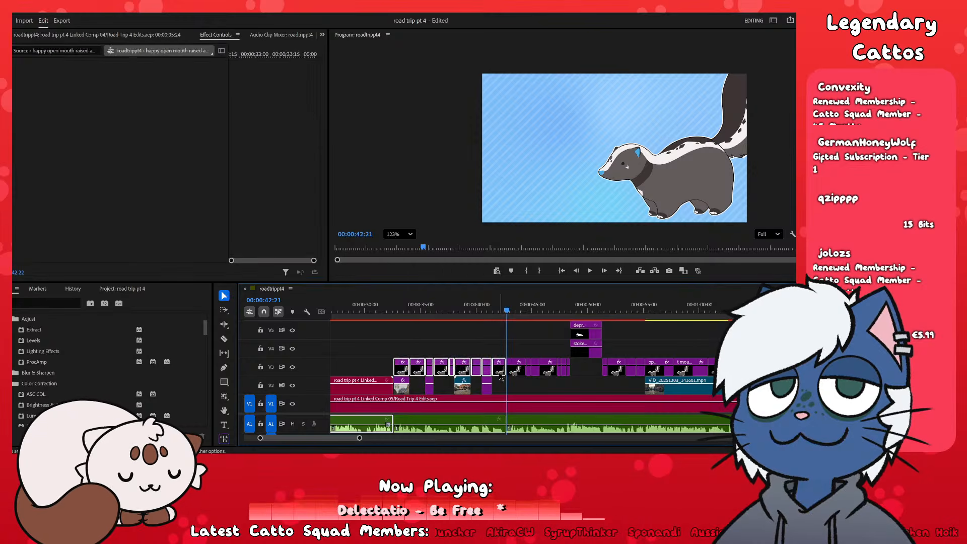
pyautogui.click(482, 424)
pyautogui.click(373, 351)
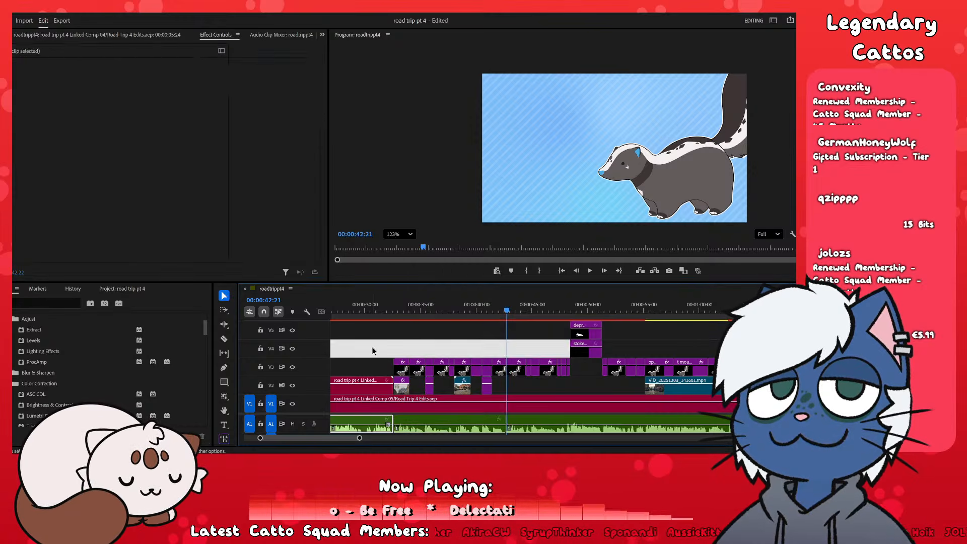
pyautogui.click(378, 419)
pyautogui.moveTo(386, 335); pyautogui.dragTo(501, 384)
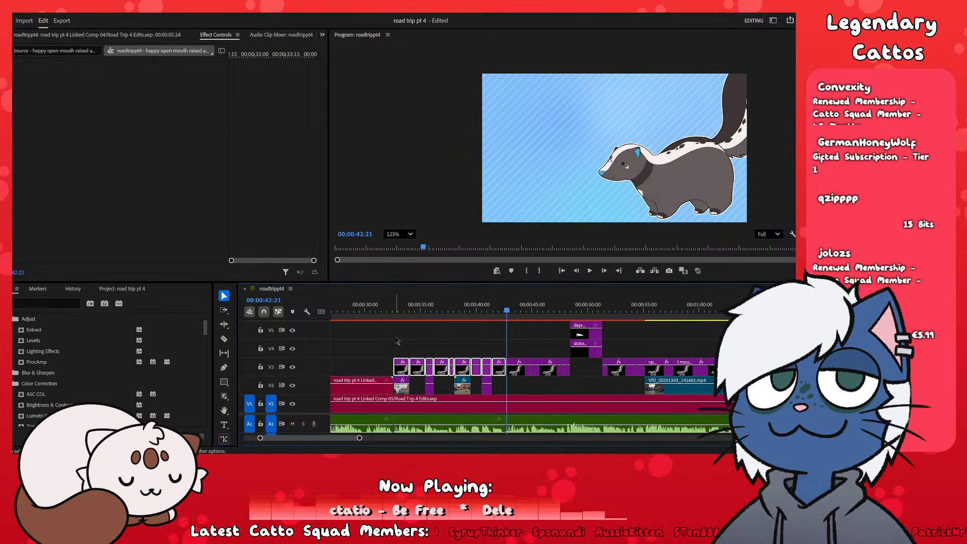
pyautogui.moveTo(396, 337); pyautogui.dragTo(499, 388)
pyautogui.keyDown('shift'); pyautogui.click(485, 416); pyautogui.keyUp('shift')
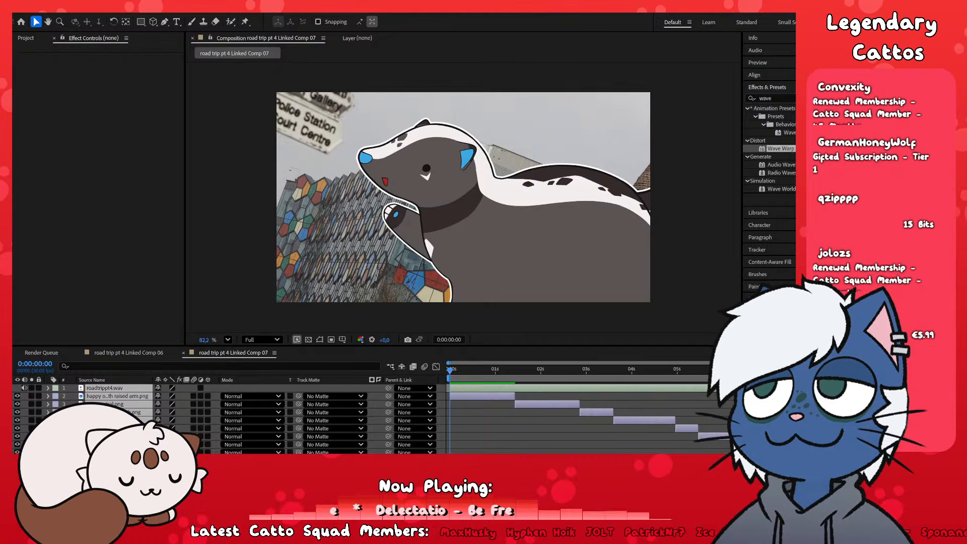
# - Examine the opening shot of Linked Comp 07 with the raised-arm skunk over the photo at different magnifications
pyautogui.scroll(-1, 495, 203)
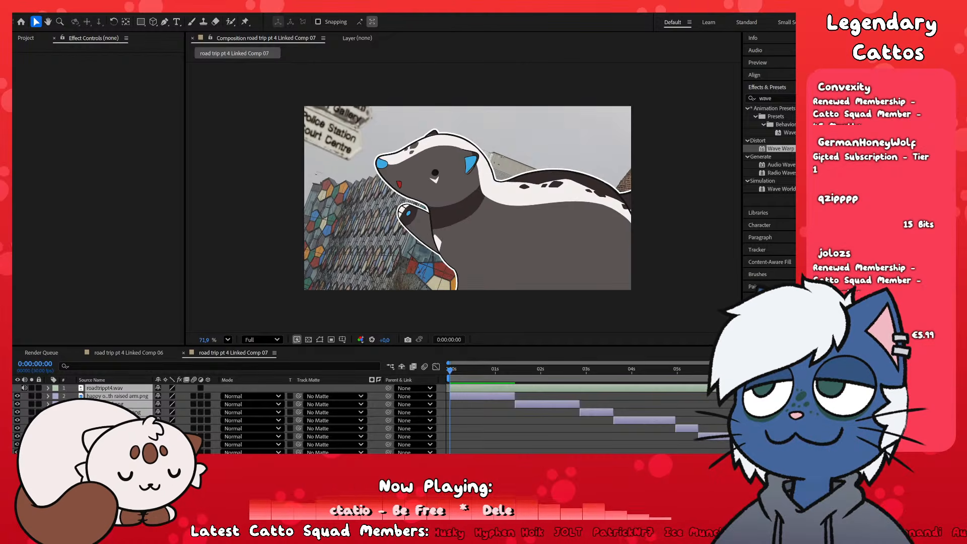
pyautogui.scroll(-2, 469, 198)
pyautogui.scroll(3, 468, 198)
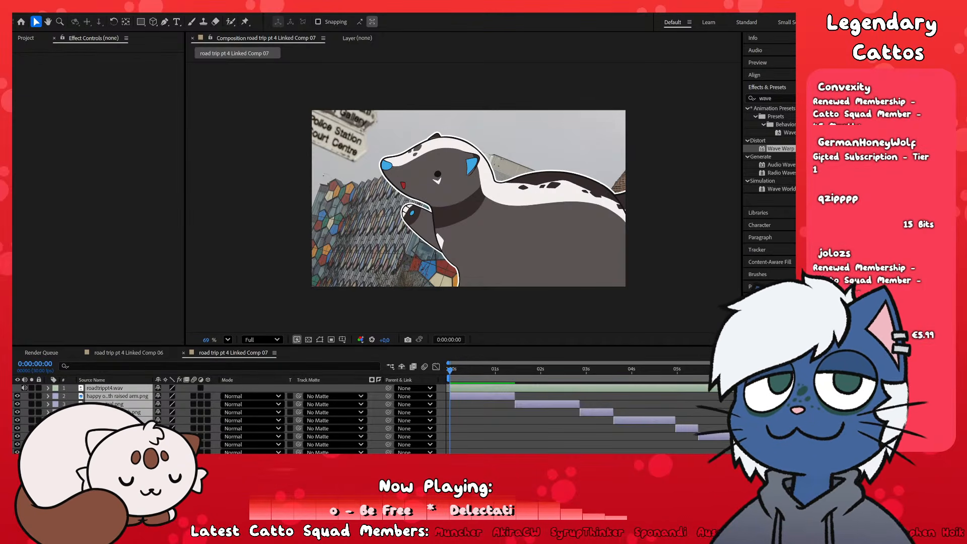
pyautogui.click(542, 425)
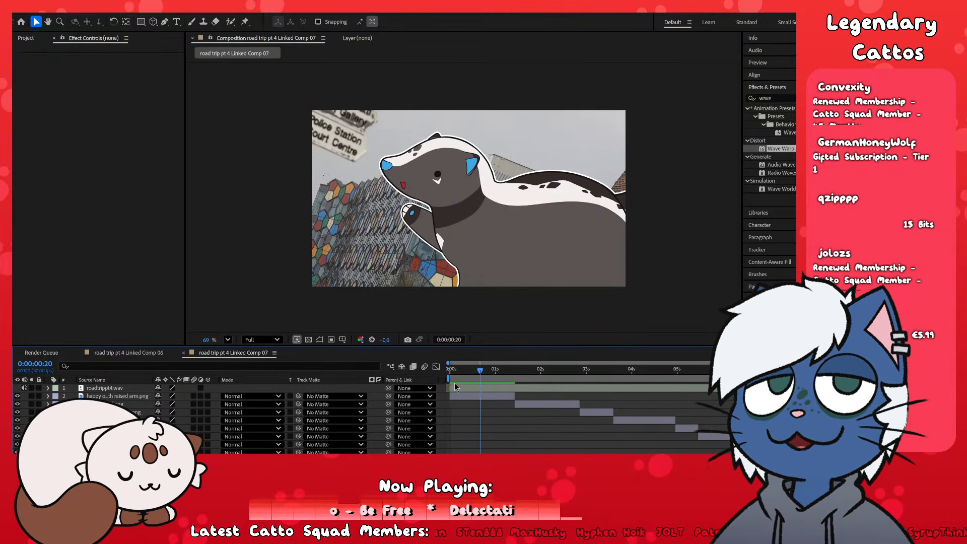
pyautogui.click(474, 397)
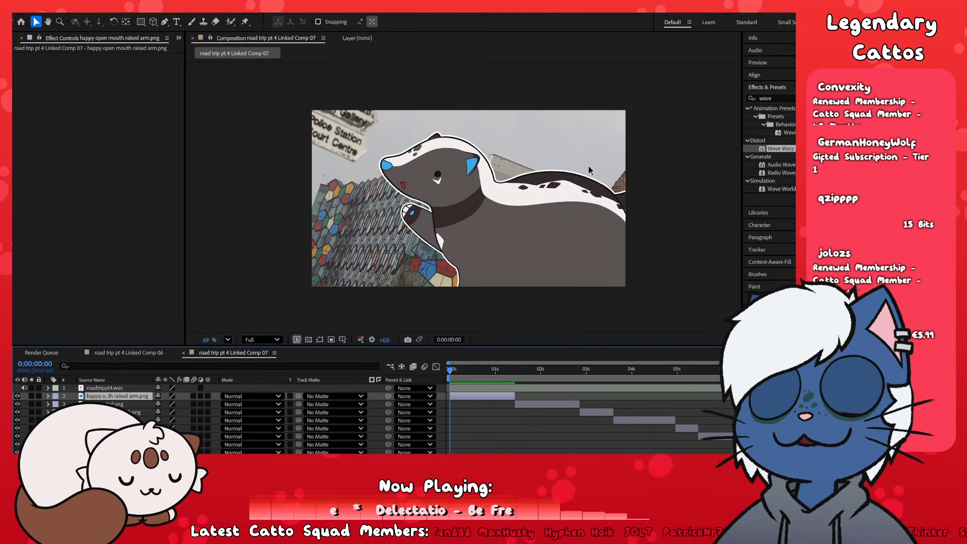
pyautogui.scroll(2, 505, 199)
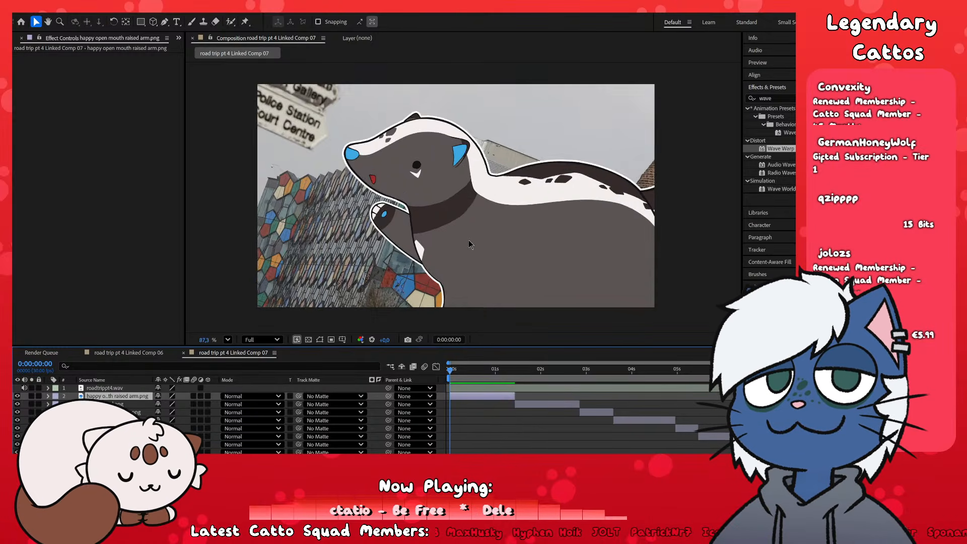
pyautogui.scroll(-3, 500, 257)
pyautogui.scroll(3, 504, 297)
pyautogui.scroll(1, 446, 284)
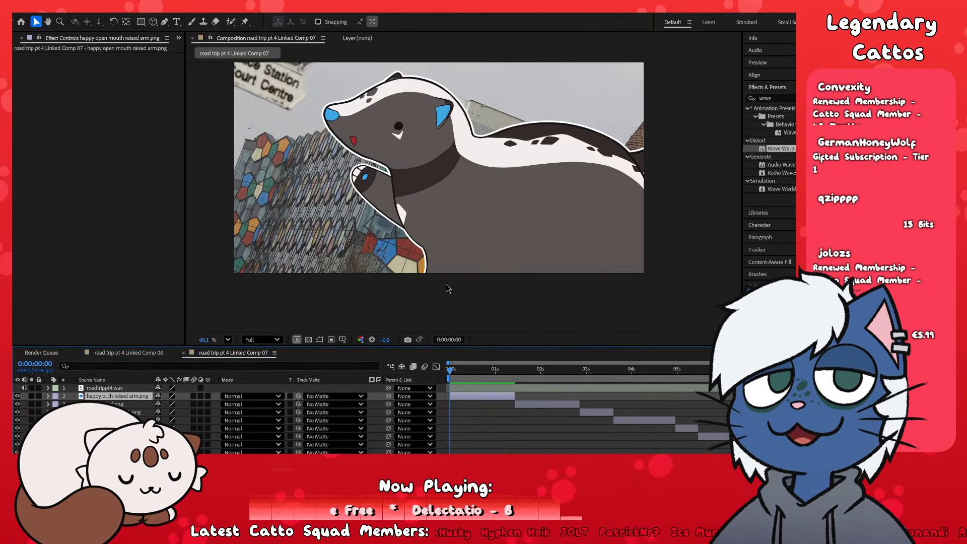
pyautogui.scroll(-3, 446, 285)
pyautogui.scroll(4, 437, 304)
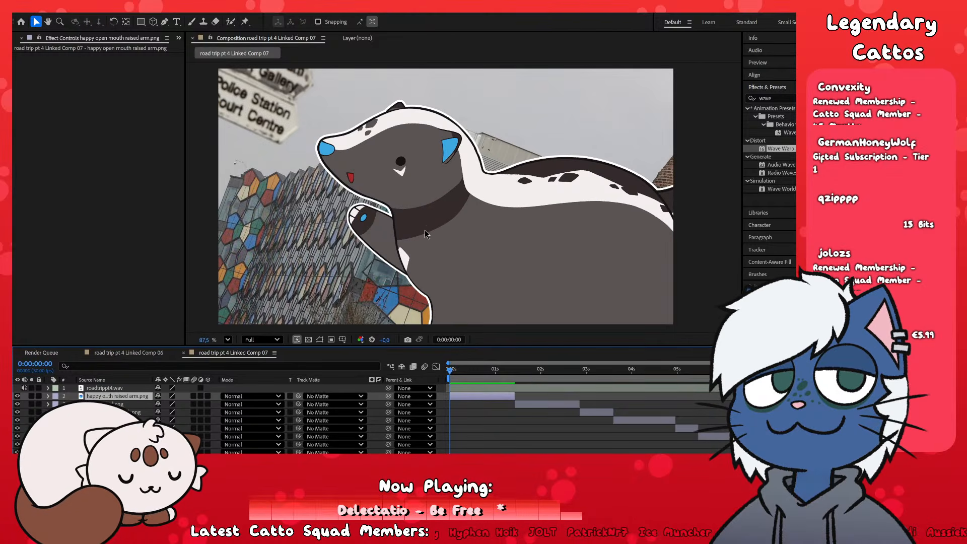
pyautogui.scroll(-1, 424, 230)
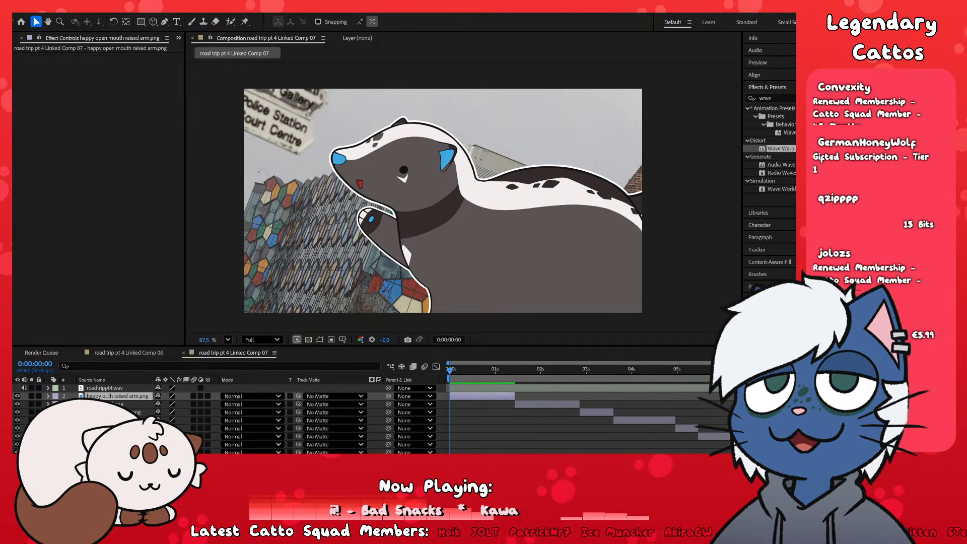
# - Preview Linked Comp 07 from 0:00:00:26 to 0:00:01:15 and select the true neutral.png layer that starts there
pyautogui.click(750, 413)
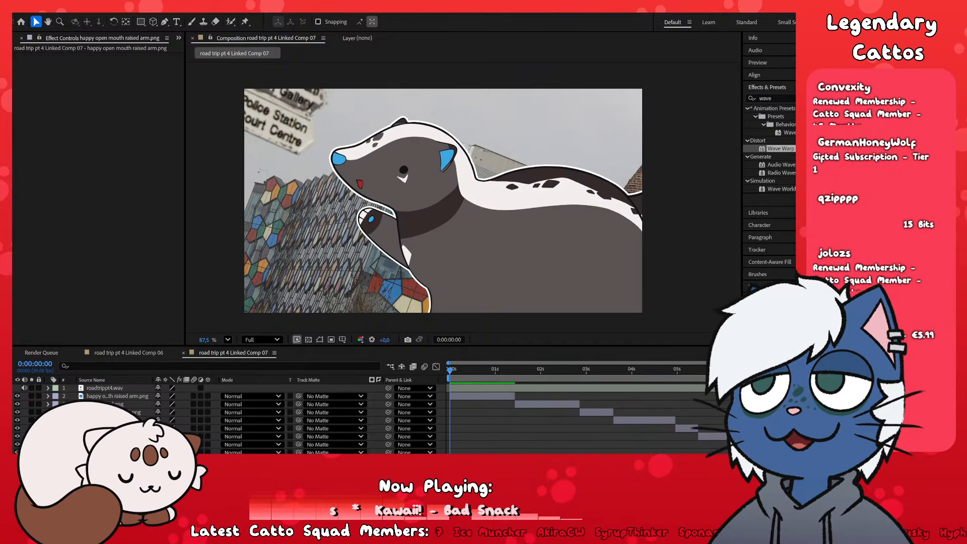
pyautogui.click(594, 444)
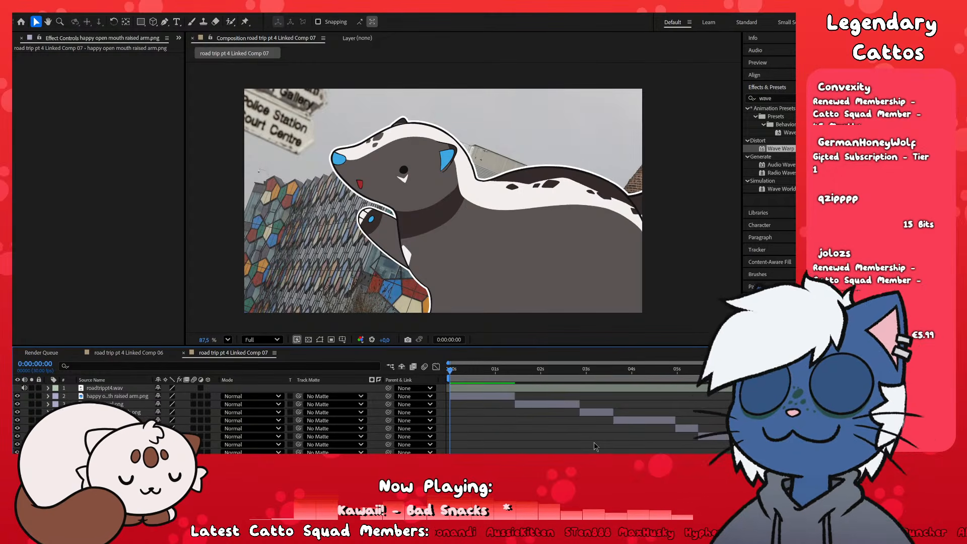
pyautogui.click(490, 372)
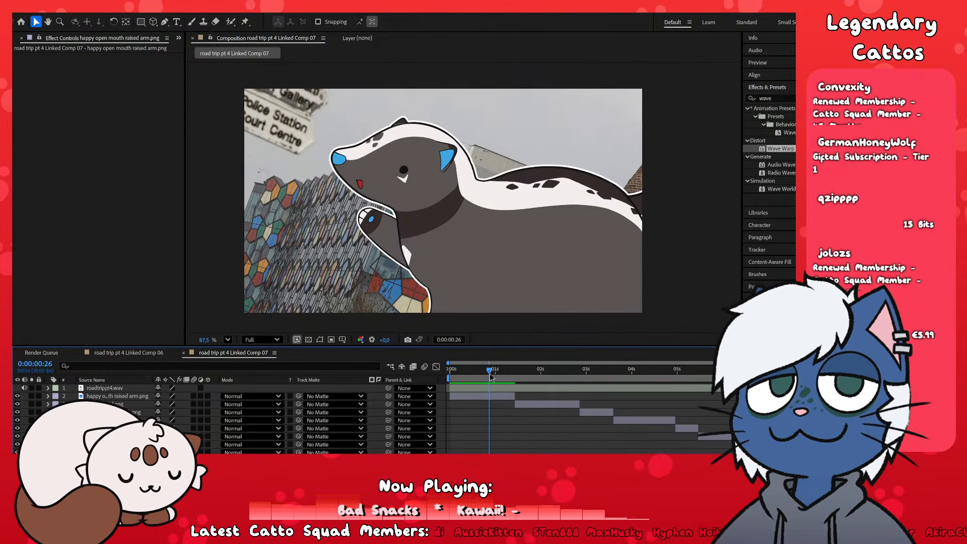
pyautogui.press('space')
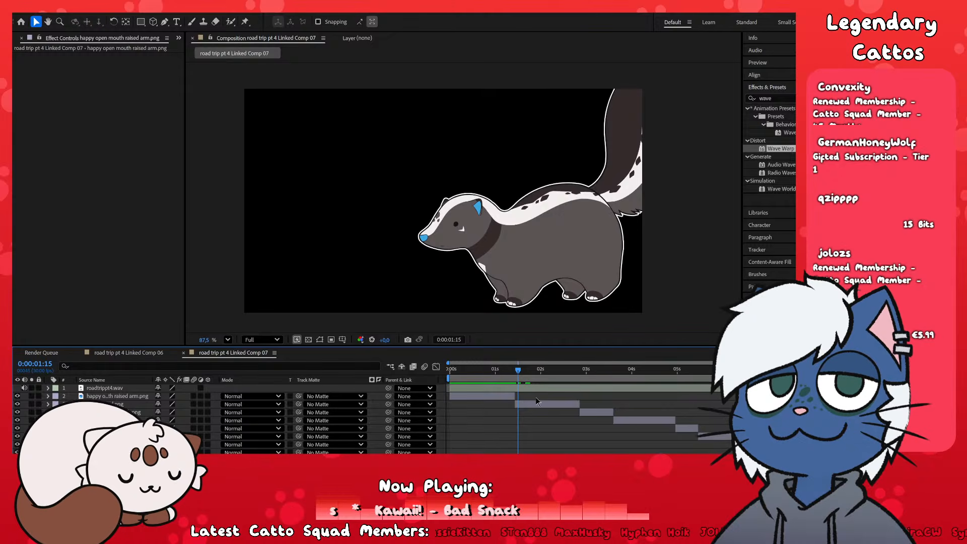
pyautogui.click(537, 402)
pyautogui.scroll(-1, 537, 401)
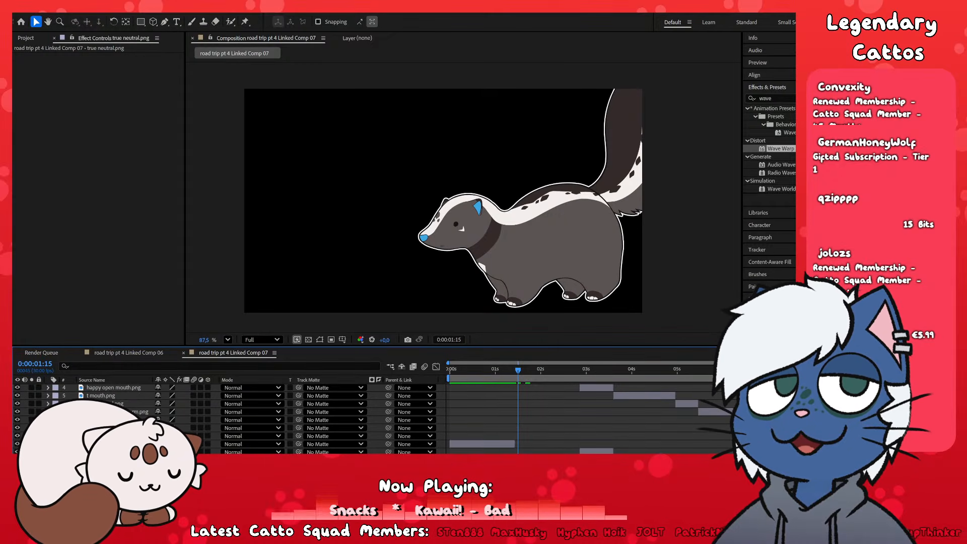
# - Inspect the skunk pose layers of Linked Comp 07 at 0:00:07:03, 0:00:06:05 and 0:00:03:21
pyautogui.click(822, 370)
pyautogui.click(821, 435)
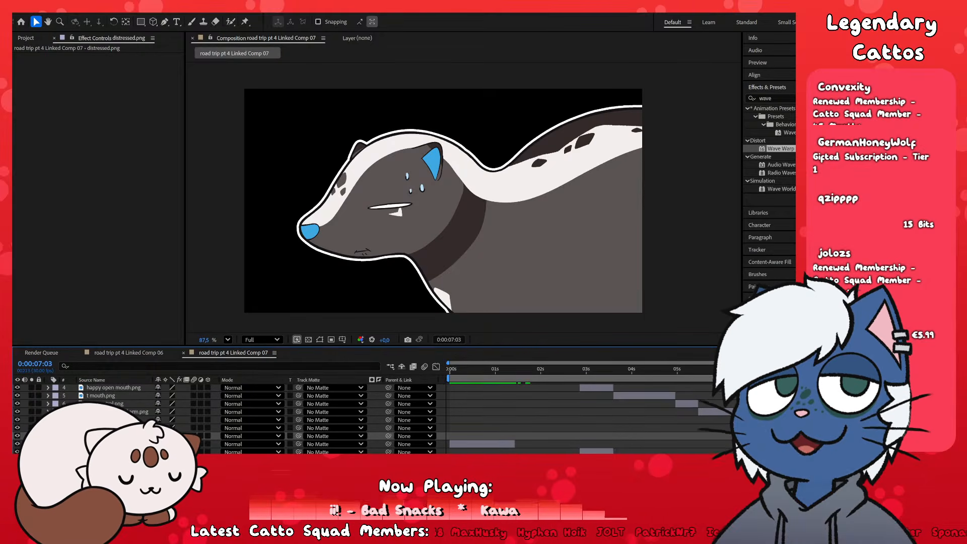
pyautogui.click(730, 371)
pyautogui.click(741, 419)
pyautogui.scroll(1, 741, 419)
pyautogui.click(730, 437)
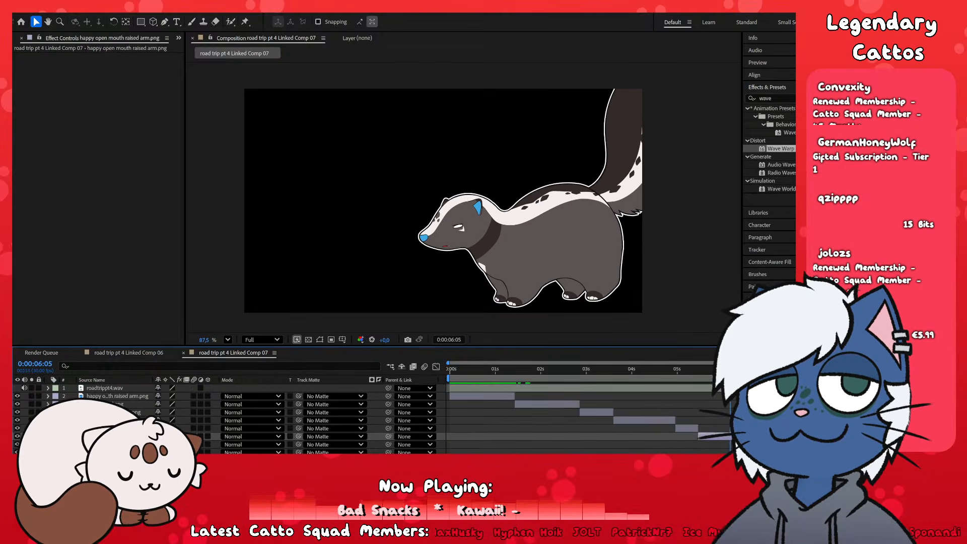
pyautogui.click(684, 369)
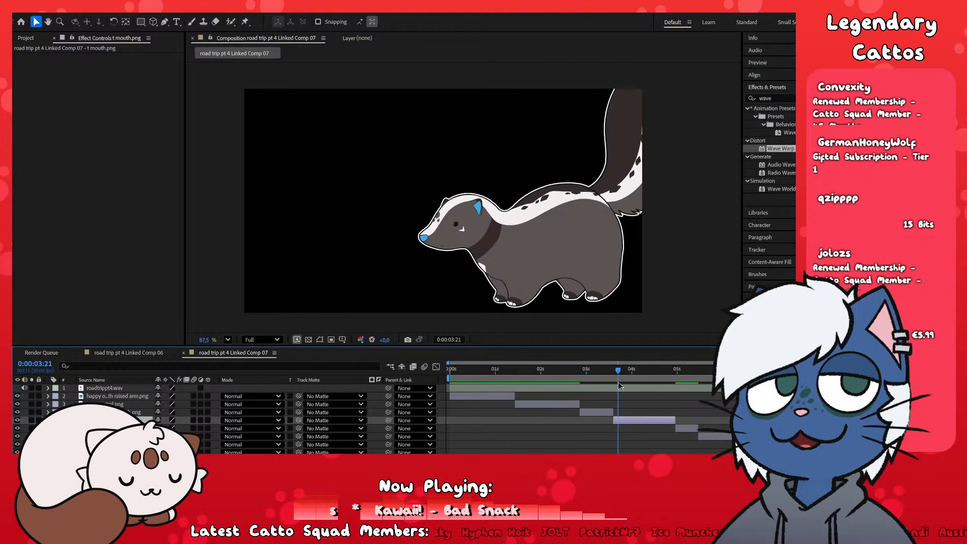
# - Shift the roadtrippt4.wav layer in time, undo the move, and clear the layer selection
pyautogui.moveTo(619, 382); pyautogui.dragTo(557, 388)
pyautogui.click(593, 425)
pyautogui.click(595, 413)
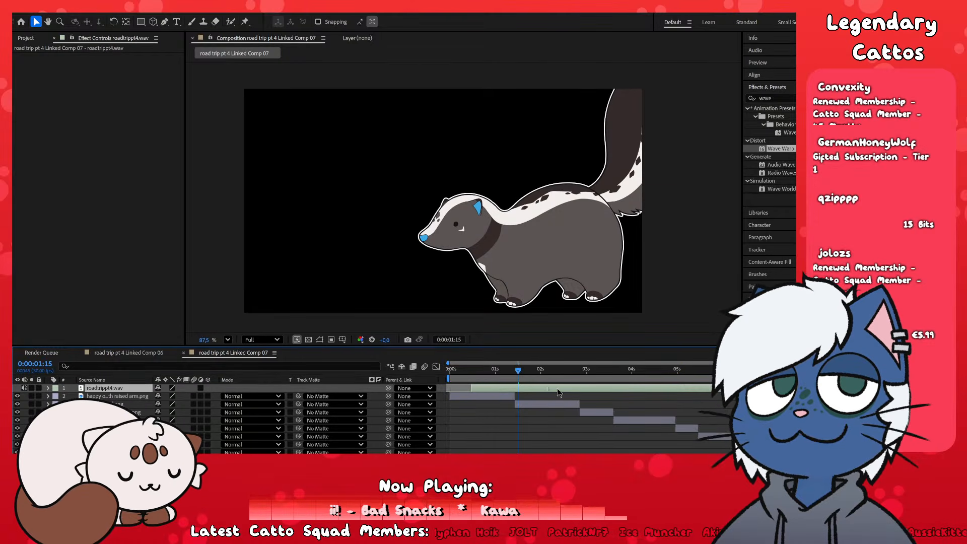
pyautogui.hotkey('ctrl', 'z')
pyautogui.click(544, 447)
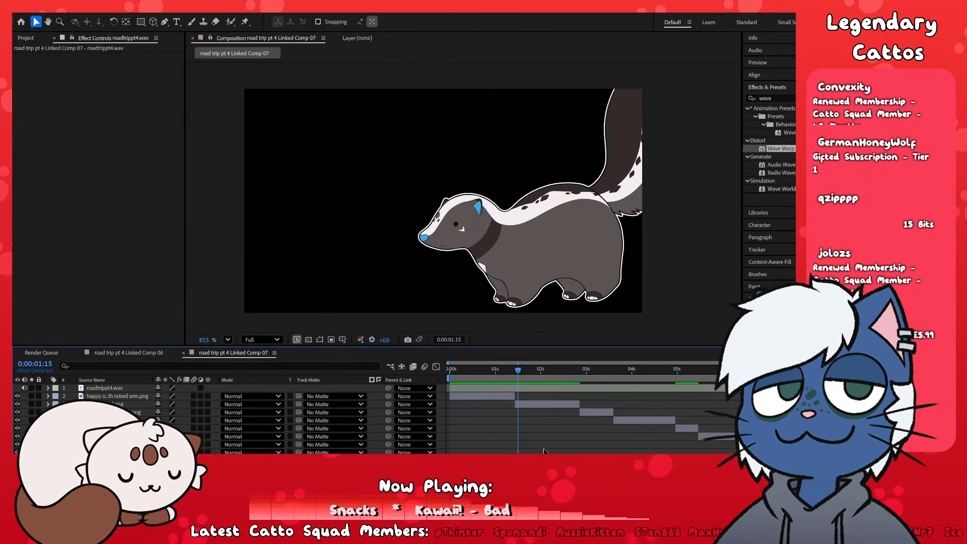
pyautogui.click(561, 403)
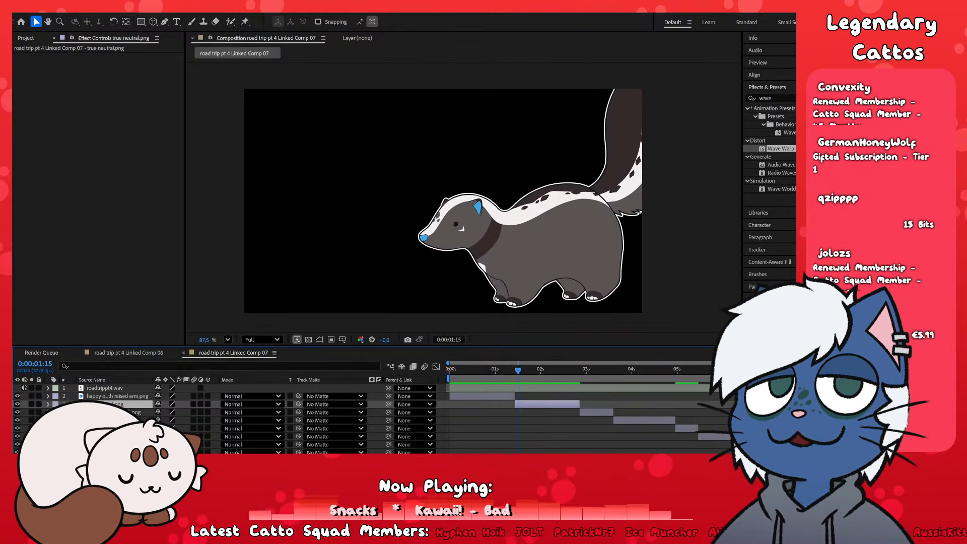
pyautogui.hotkey('ctrl', 'shift', 'a')
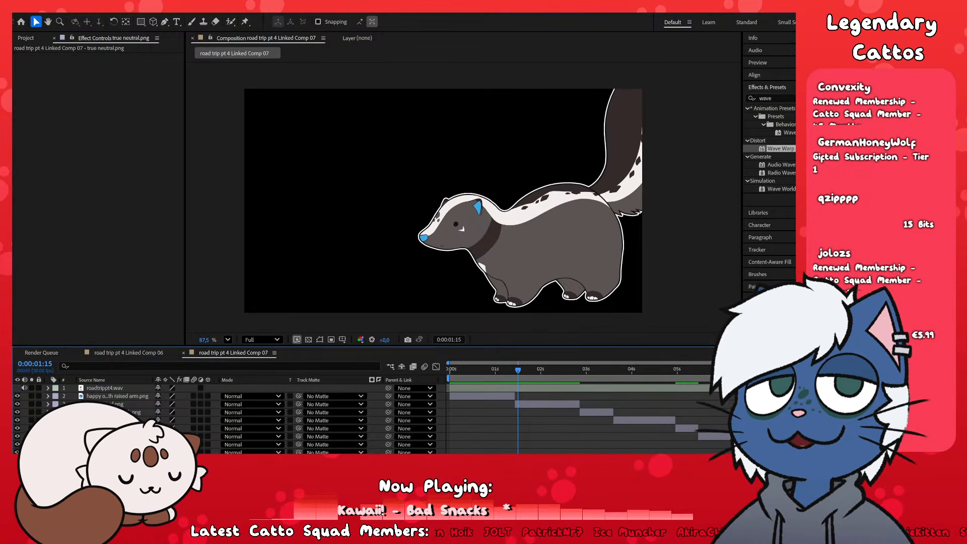
# - Inspect the skunk pose layers up to 0:00:04:19 and select happy open mouth raised arm.png at 0:00:00:19
pyautogui.scroll(-1, 710, 408)
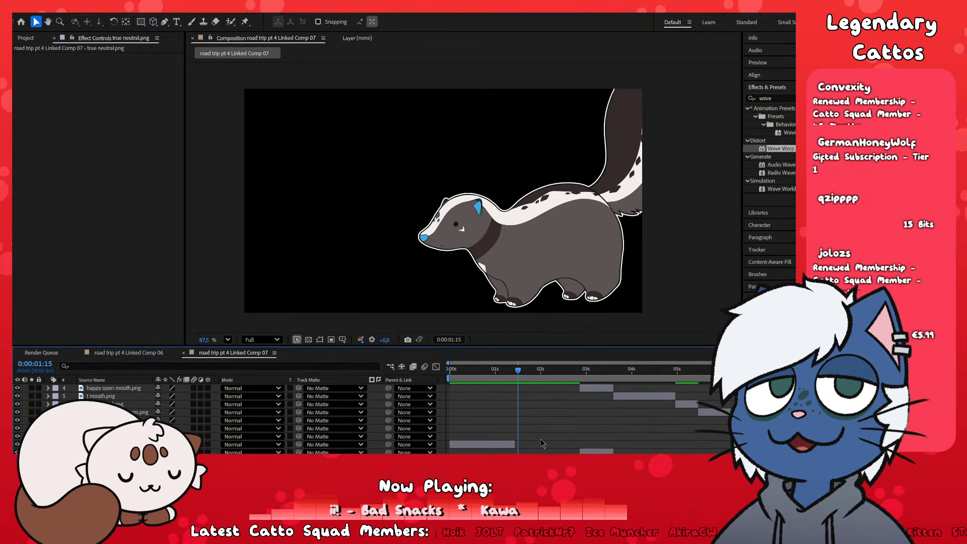
pyautogui.click(596, 371)
pyautogui.click(598, 388)
pyautogui.scroll(1, 571, 424)
pyautogui.click(642, 416)
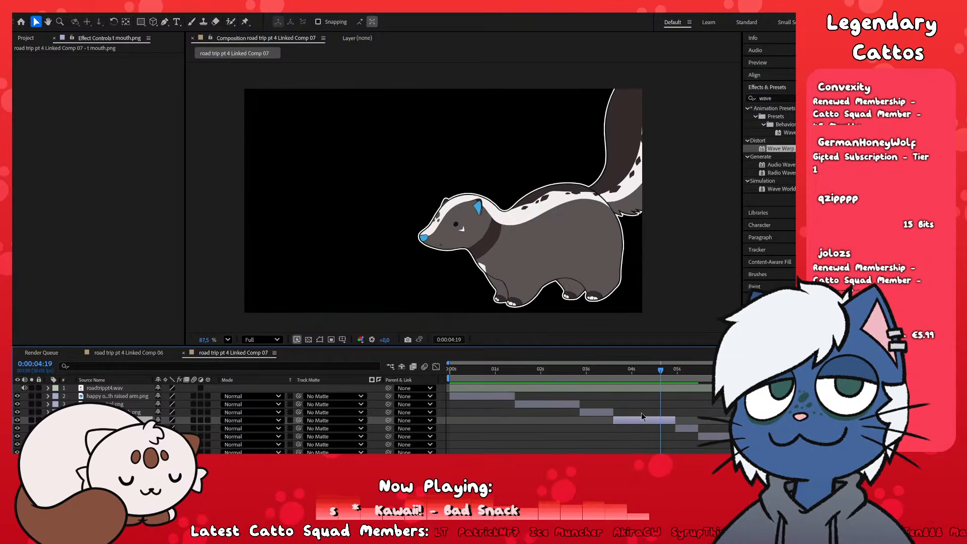
pyautogui.click(478, 370)
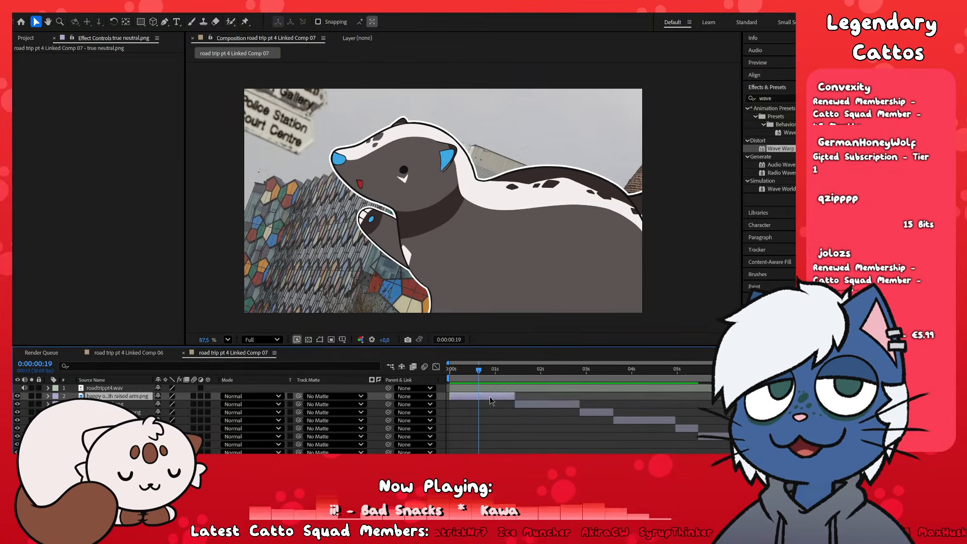
pyautogui.click(489, 397)
pyautogui.click(483, 398)
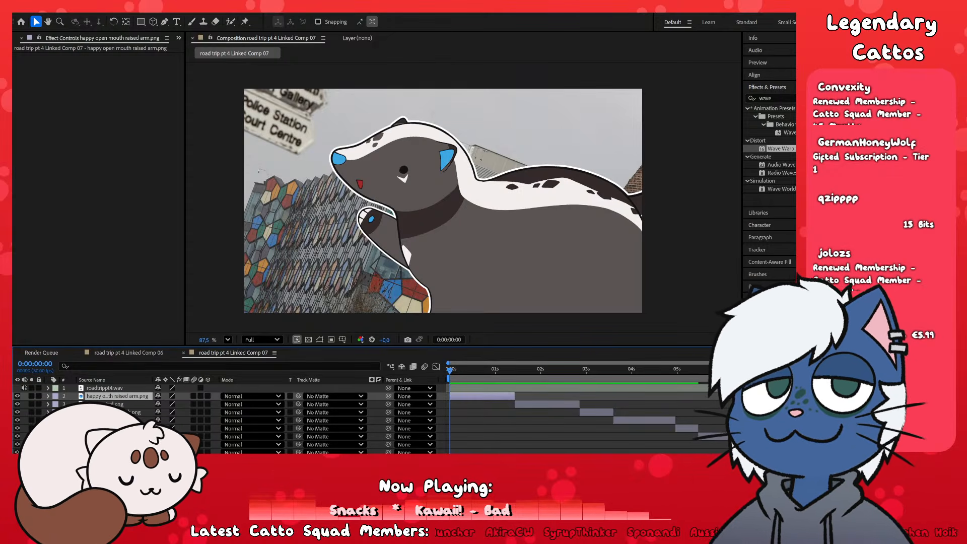
# - Try repositioning the happy open mouth raised arm.png skunk over the opening photo at 0:00:00:00, and undo the move
pyautogui.scroll(-5, 497, 225)
pyautogui.scroll(5, 548, 276)
pyautogui.click(635, 246)
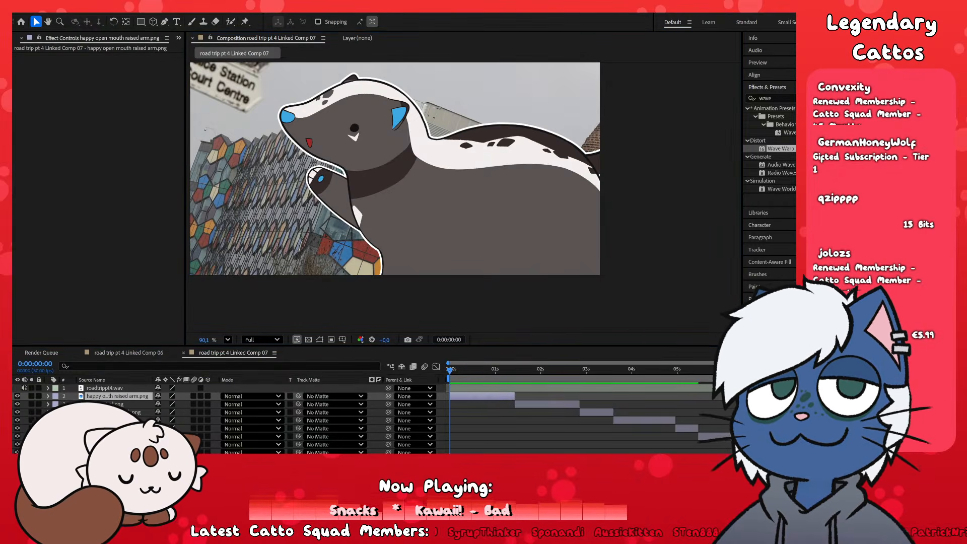
pyautogui.hotkey('ctrl', 'shift', 'a')
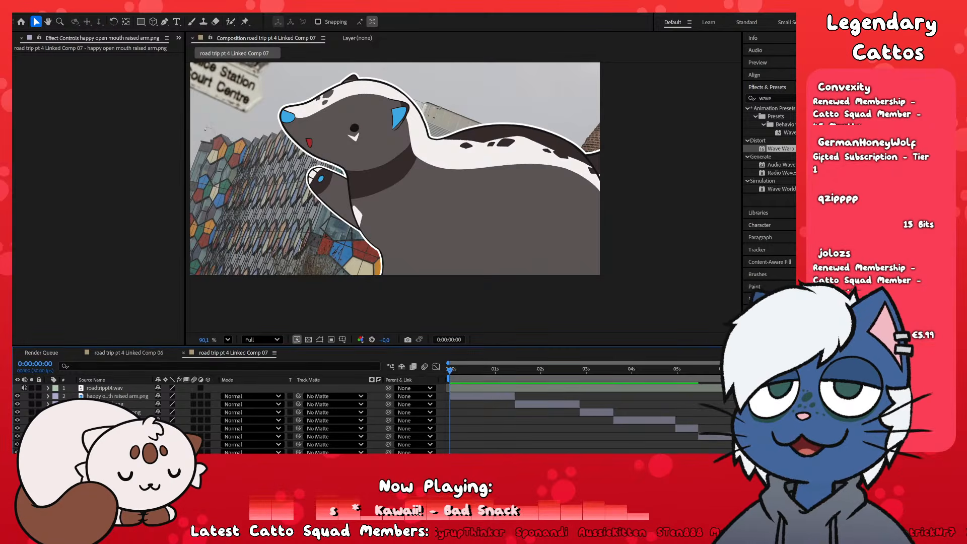
pyautogui.click(492, 398)
pyautogui.scroll(-2, 459, 243)
pyautogui.scroll(1, 454, 249)
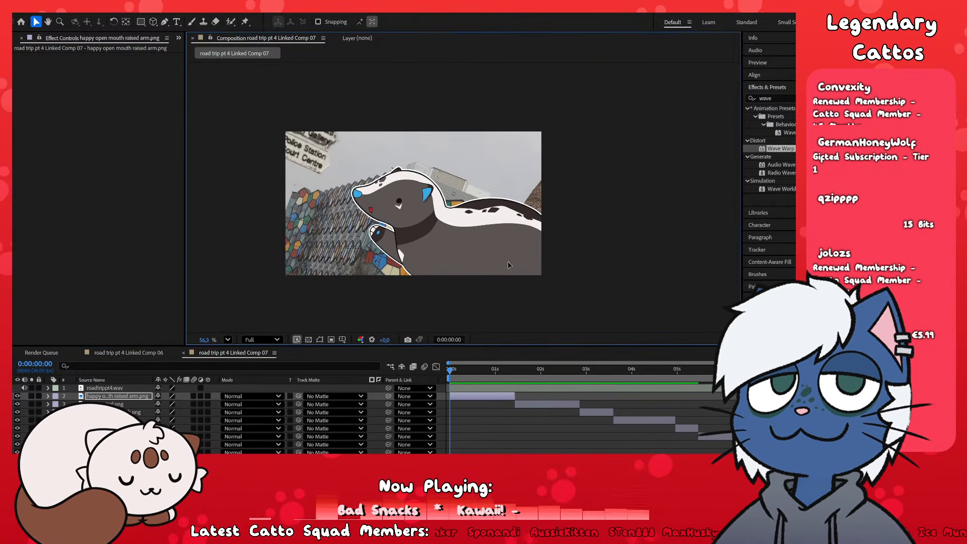
pyautogui.moveTo(508, 249); pyautogui.dragTo(508, 250)
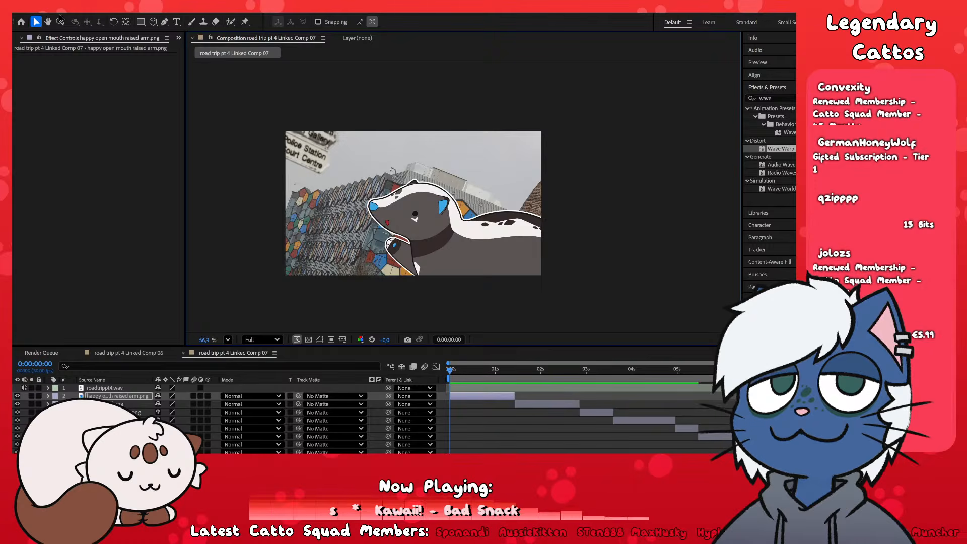
pyautogui.hotkey('ctrl', 'shift', 'z')
pyautogui.hotkey('ctrl', 'z')
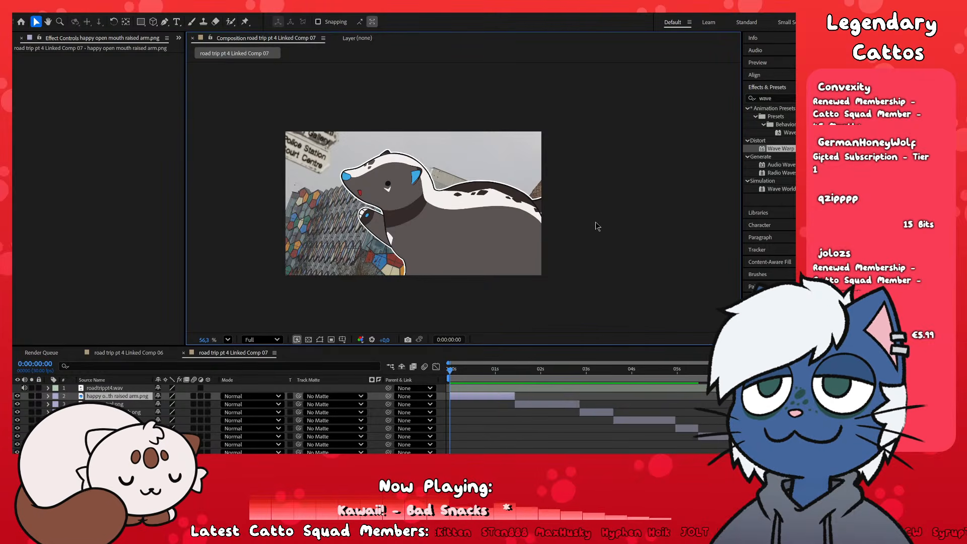
# - Preview Linked Comp 07 from 0:00:00:00 to 0:00:07:11 and select the true neutral.png layer
pyautogui.scroll(2, 600, 286)
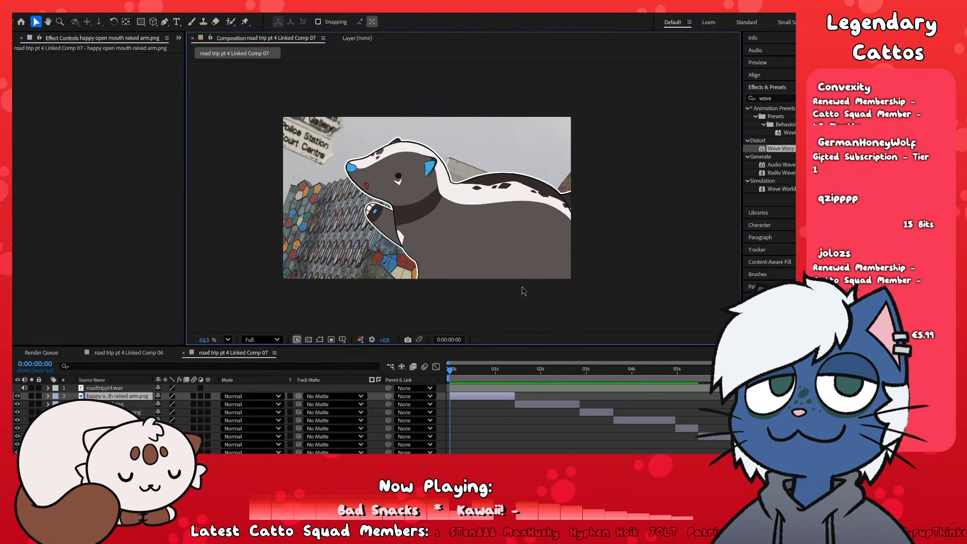
pyautogui.scroll(-1, 522, 286)
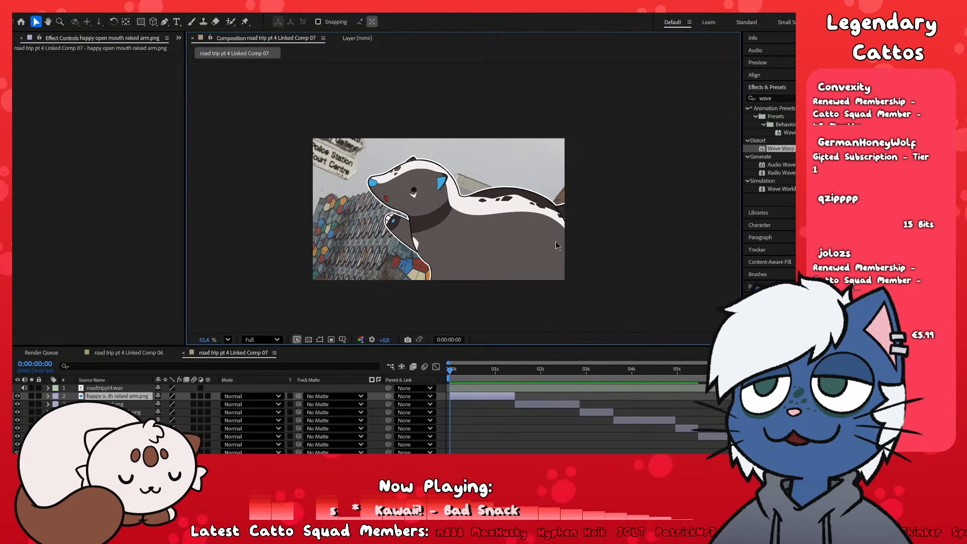
pyautogui.scroll(1, 502, 250)
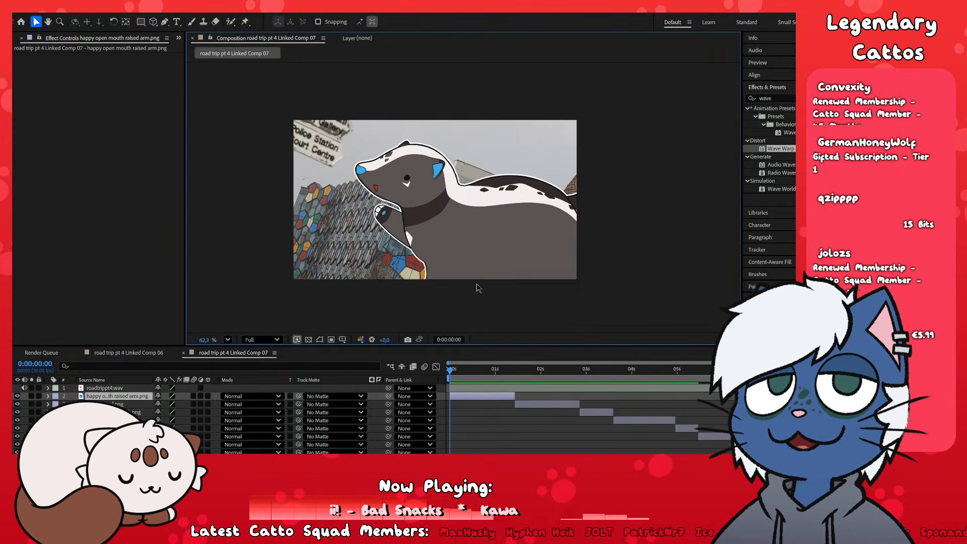
pyautogui.click(549, 450)
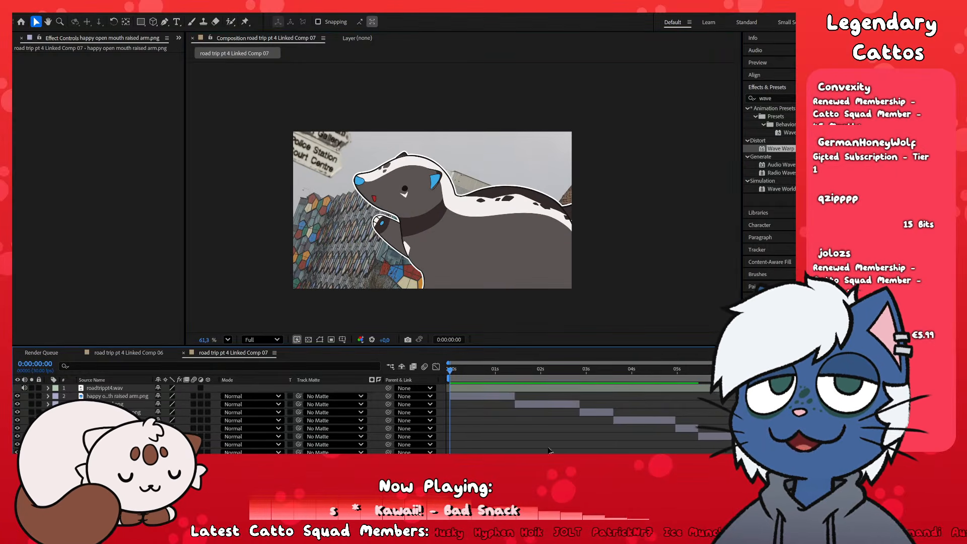
pyautogui.press('space')
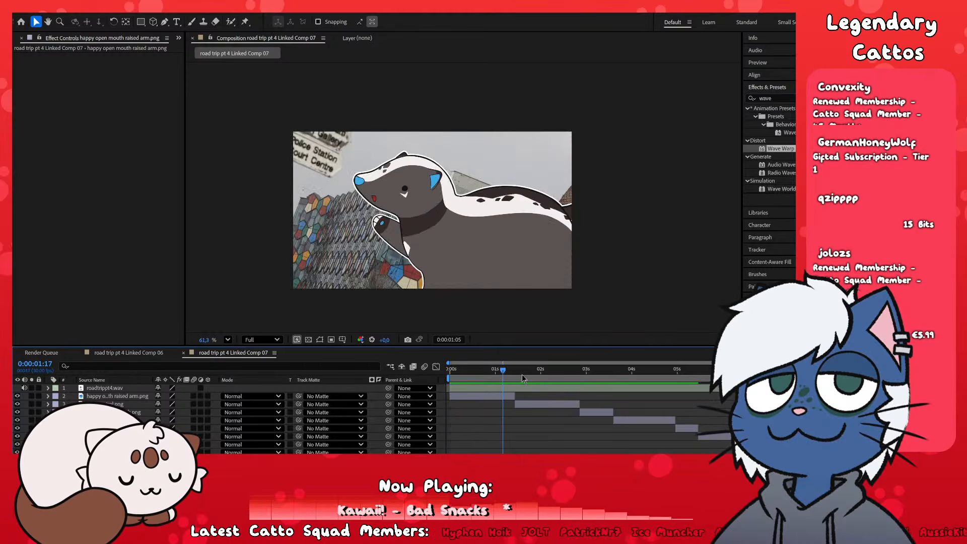
pyautogui.click(549, 404)
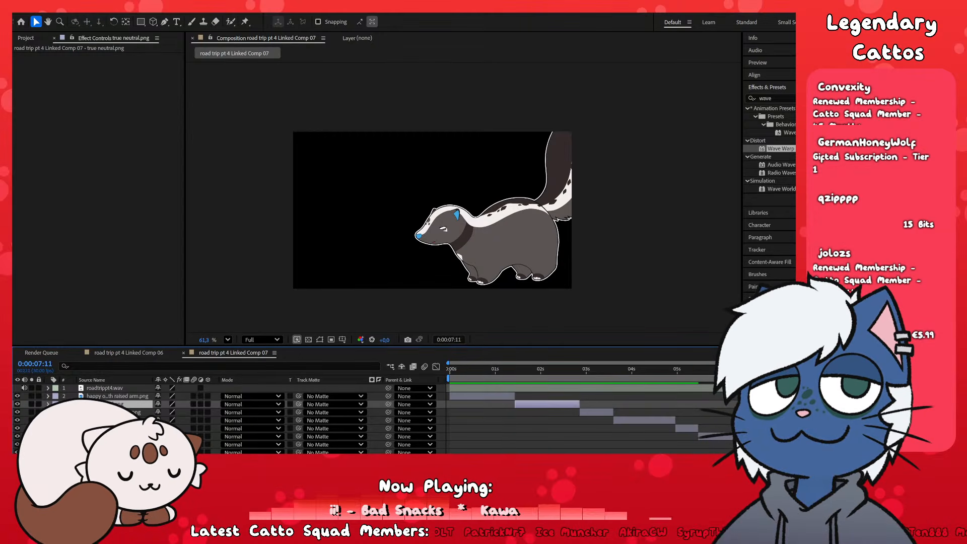
# - Compare the skunk poses between 0:00:01:01 and 0:00:05:03, with the happy open mouth raised arm.png layer selected
pyautogui.click(500, 368)
pyautogui.click(507, 396)
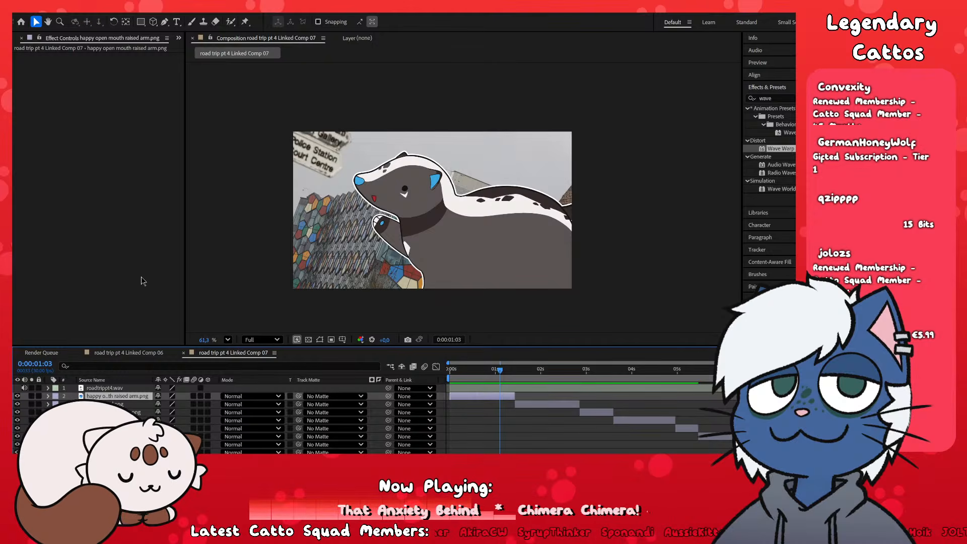
pyautogui.click(545, 373)
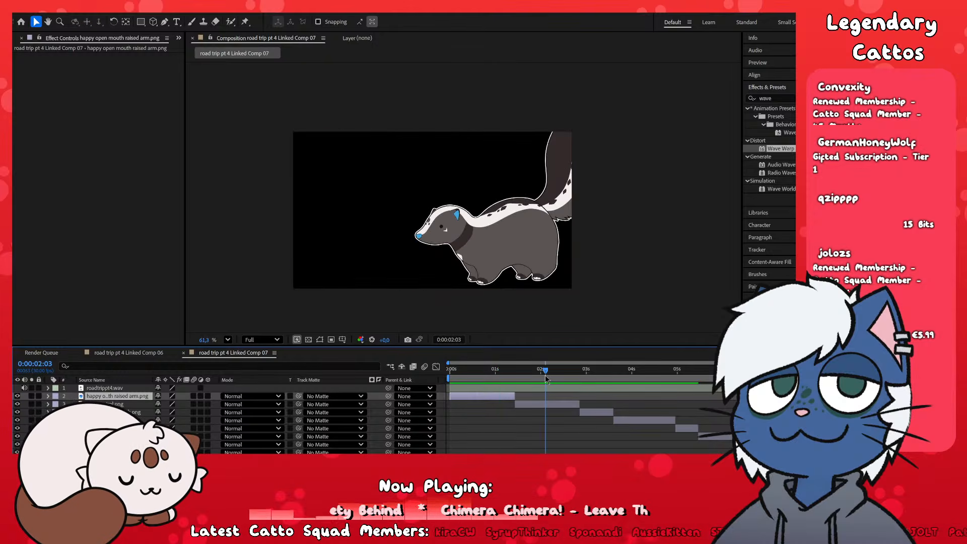
pyautogui.moveTo(546, 379); pyautogui.dragTo(497, 389)
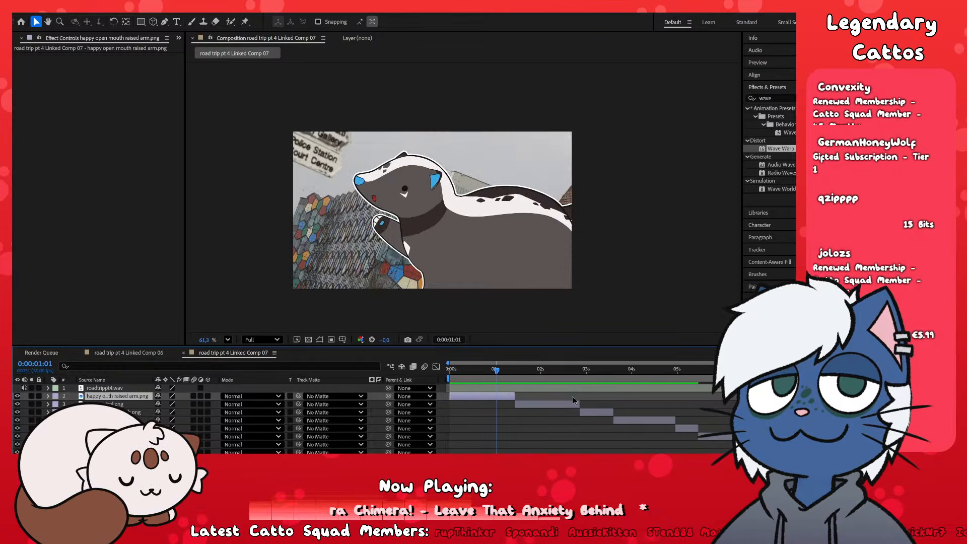
pyautogui.press('space')
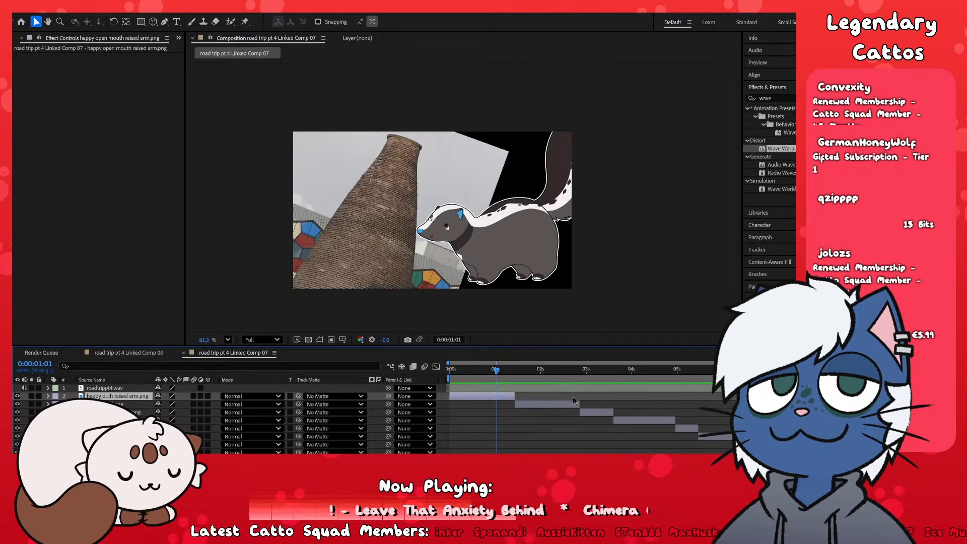
pyautogui.moveTo(603, 378); pyautogui.dragTo(618, 376)
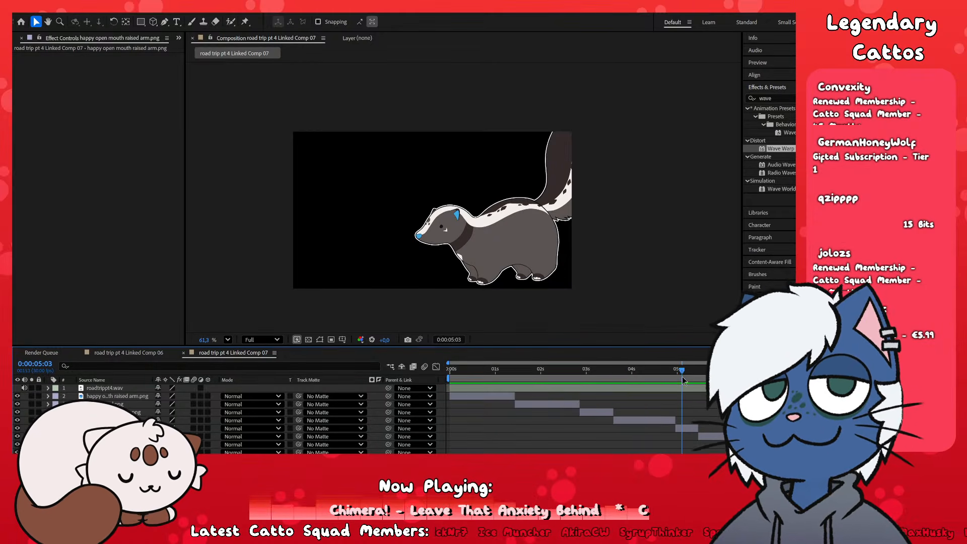
# - At 0:00:03:13, rotate the happy open mouth.png skunk to 20° and shift it horizontally away from the brick chimney
pyautogui.moveTo(683, 376); pyautogui.dragTo(607, 380)
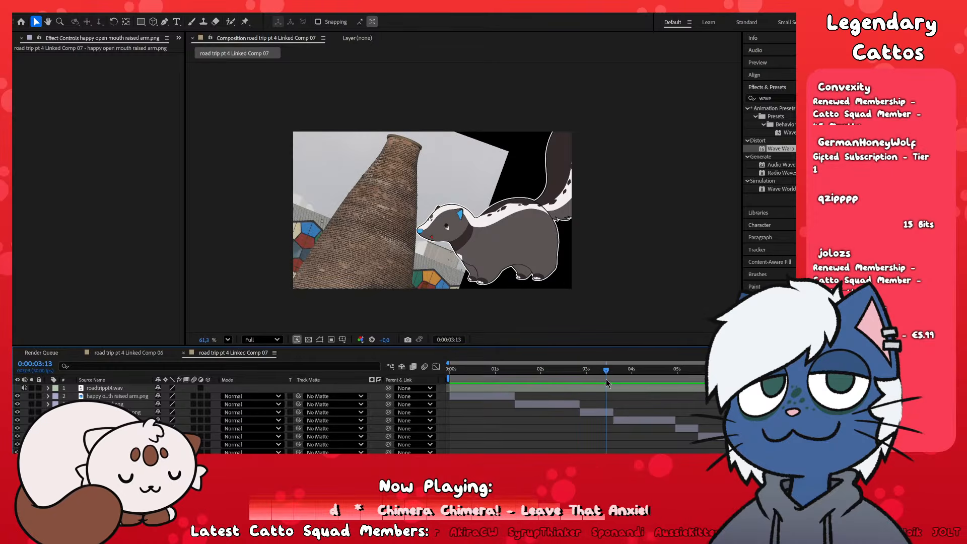
pyautogui.click(599, 412)
pyautogui.press('r')
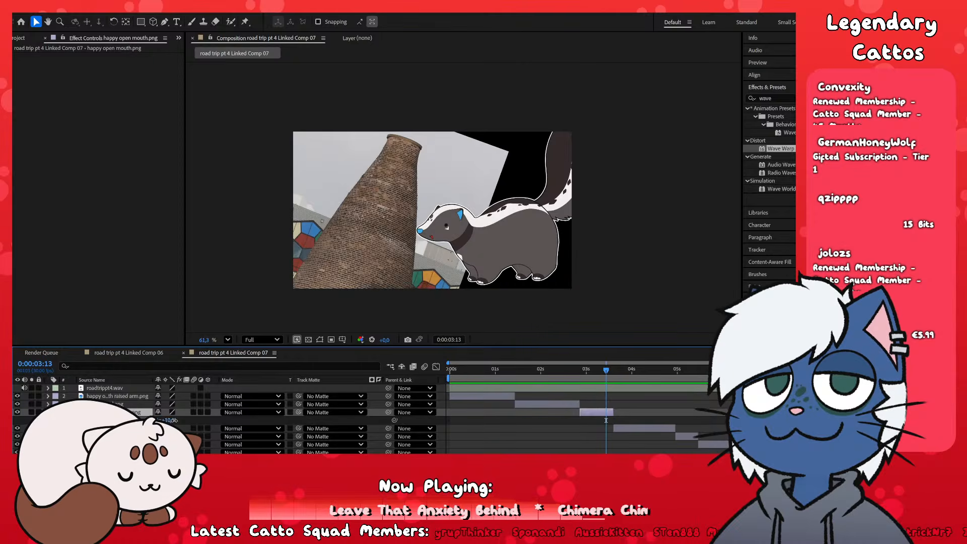
pyautogui.moveTo(170, 421); pyautogui.dragTo(197, 425)
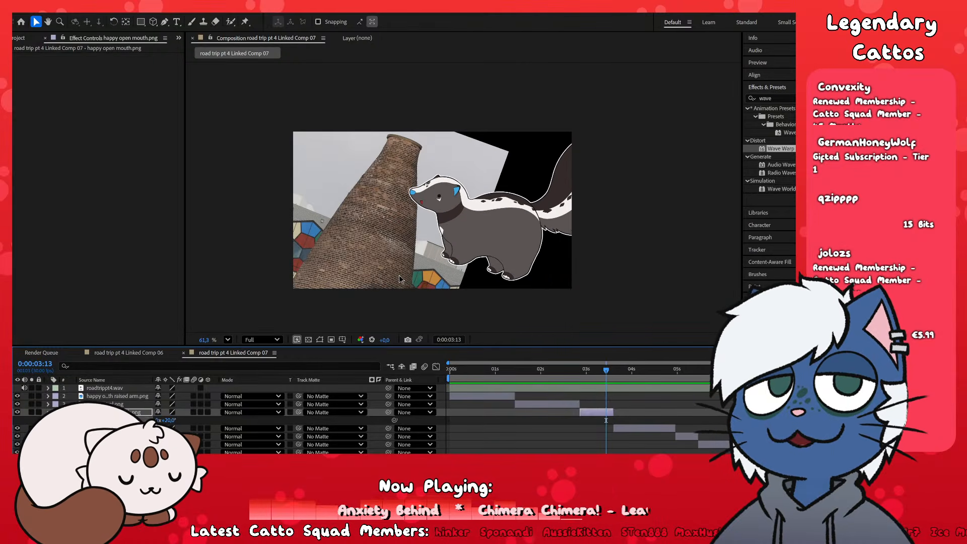
pyautogui.press('p')
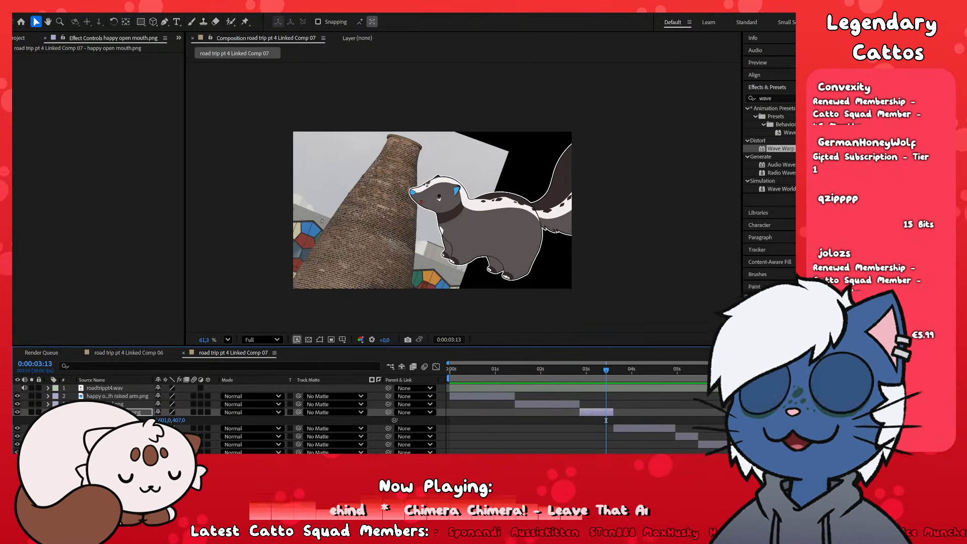
pyautogui.moveTo(193, 423); pyautogui.dragTo(212, 436)
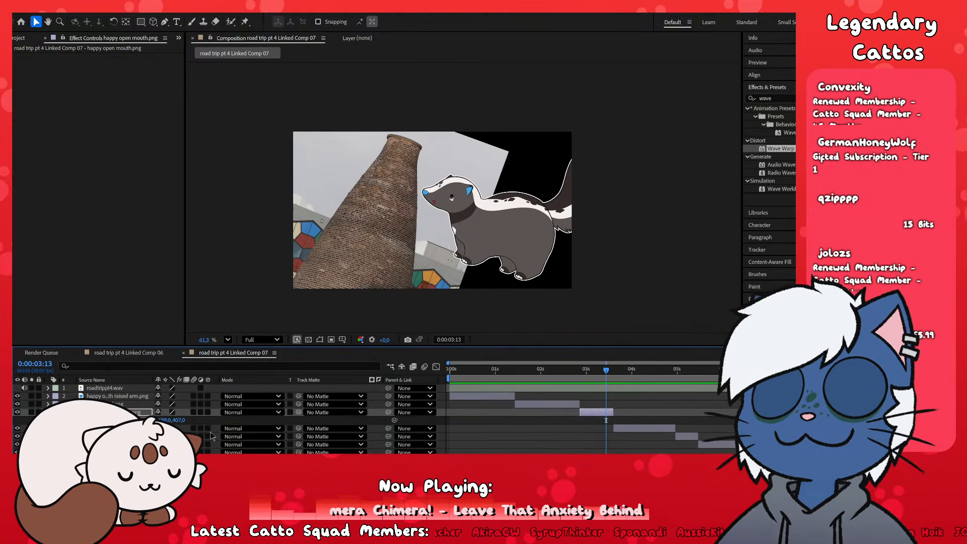
pyautogui.click(582, 427)
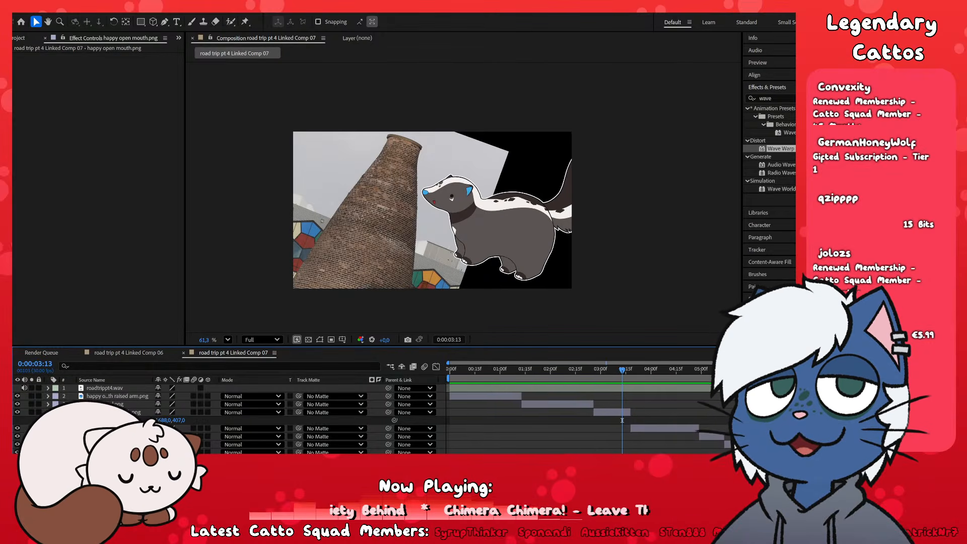
pyautogui.moveTo(606, 420); pyautogui.dragTo(554, 398)
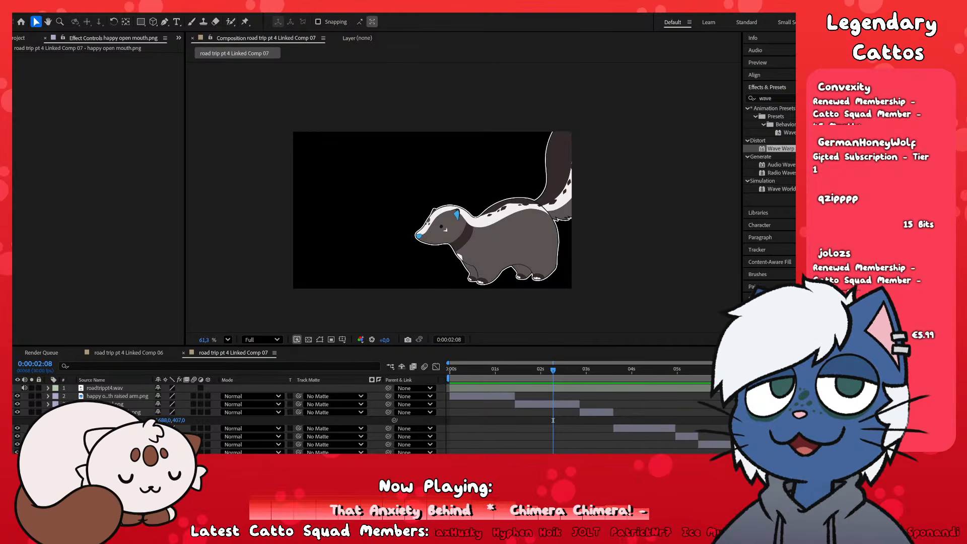
pyautogui.click(627, 257)
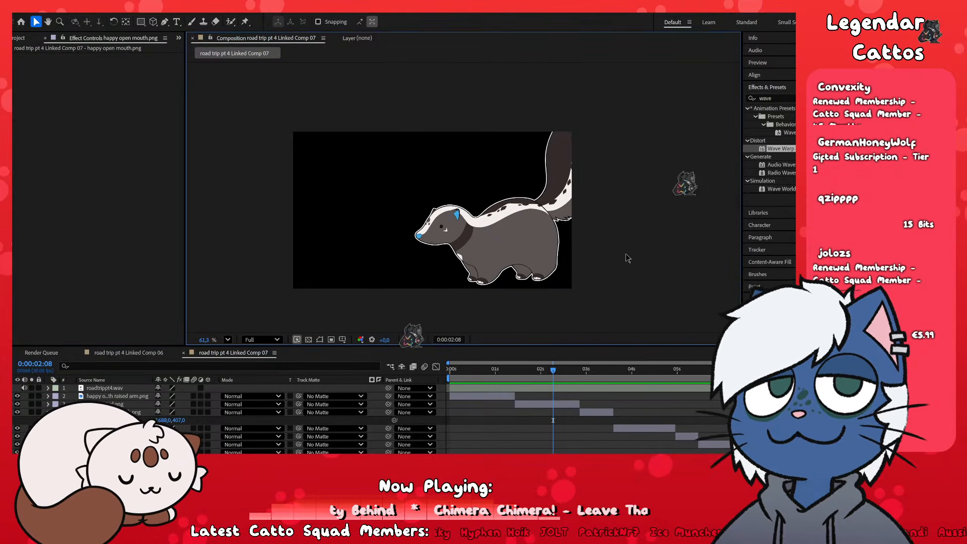
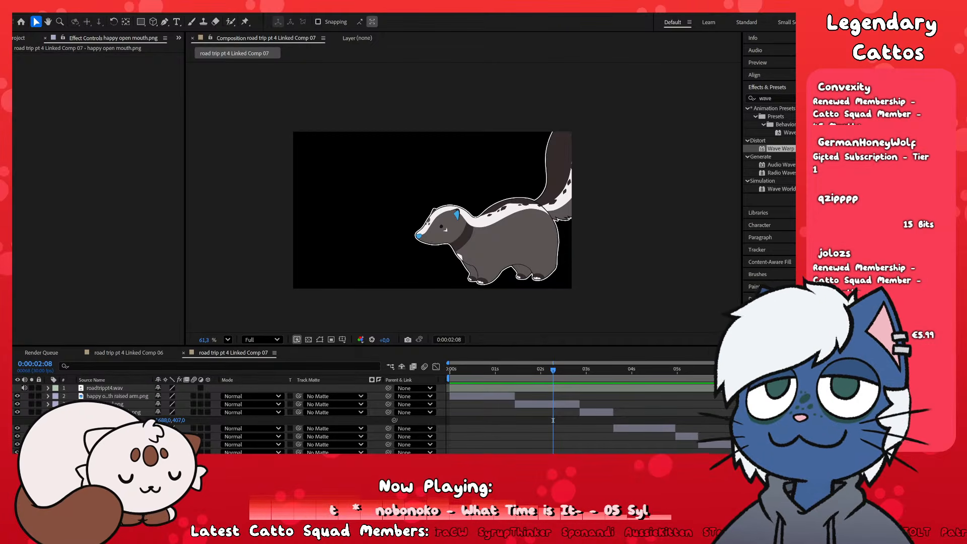
# - Close the Linked Comp 07 and Linked Comp 06 timelines and switch to the roadtrippt4 sequence in Premiere Pro
pyautogui.hotkey('alt', 'Tab')
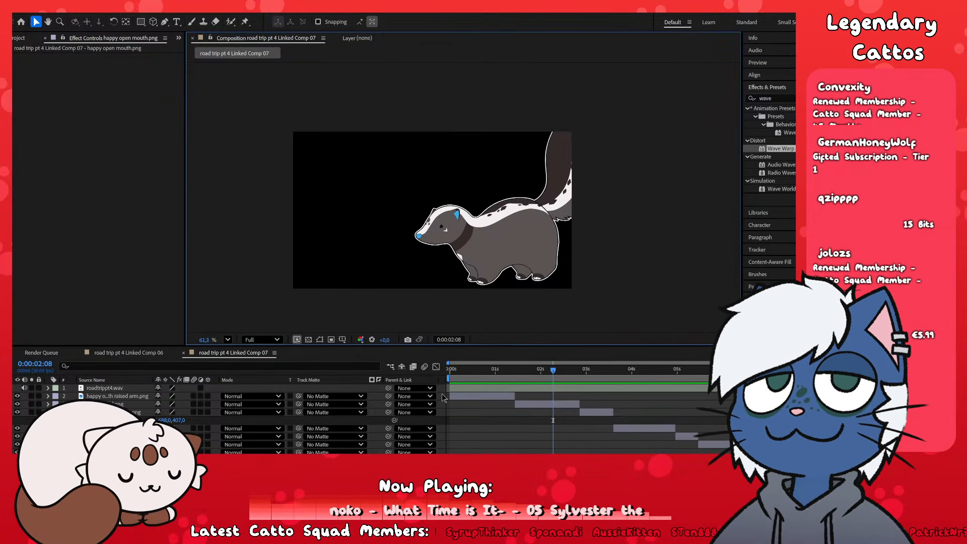
pyautogui.click(183, 352)
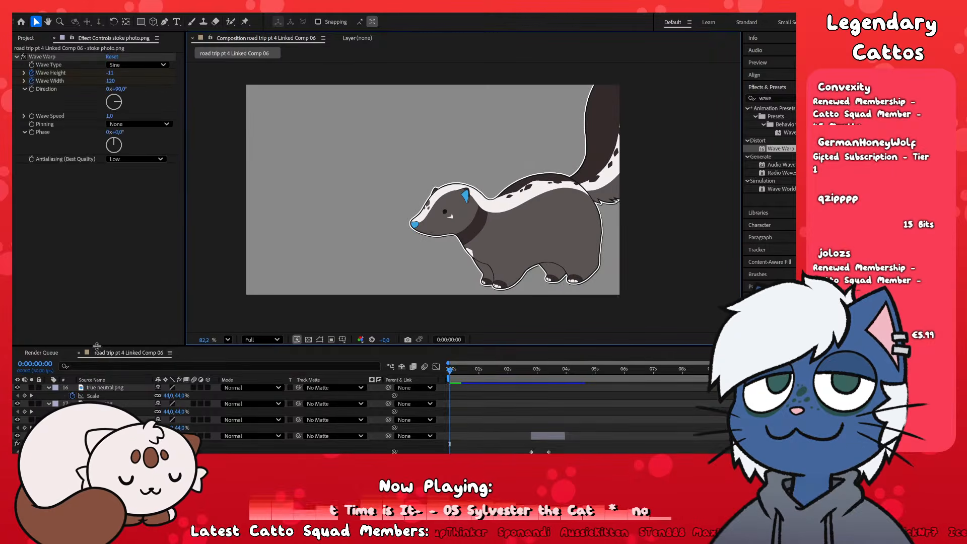
pyautogui.click(79, 352)
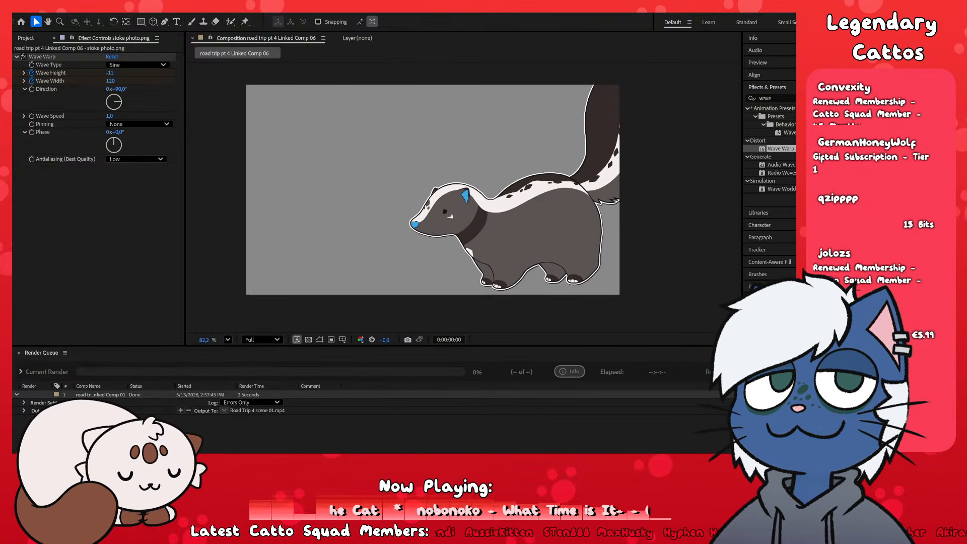
pyautogui.hotkey('alt', 'Tab')
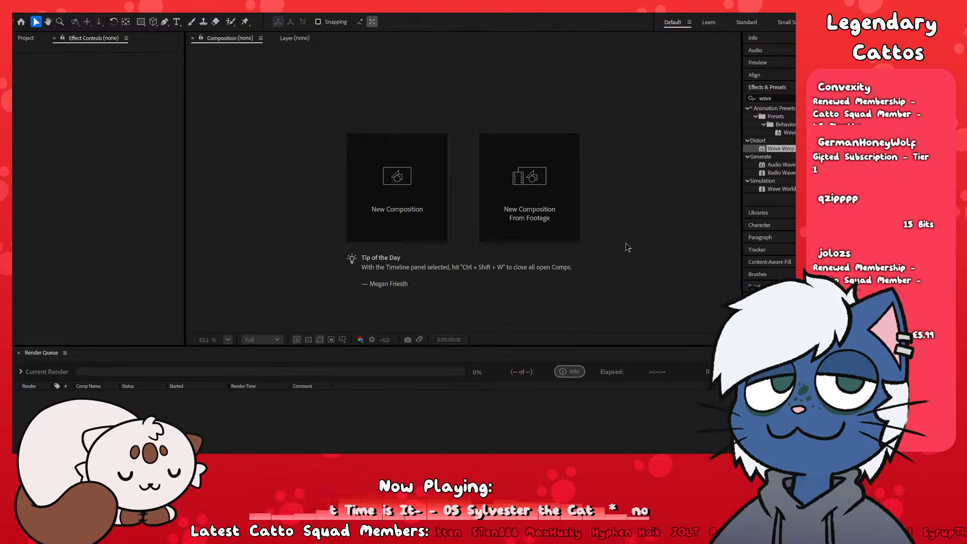
pyautogui.click(638, 454)
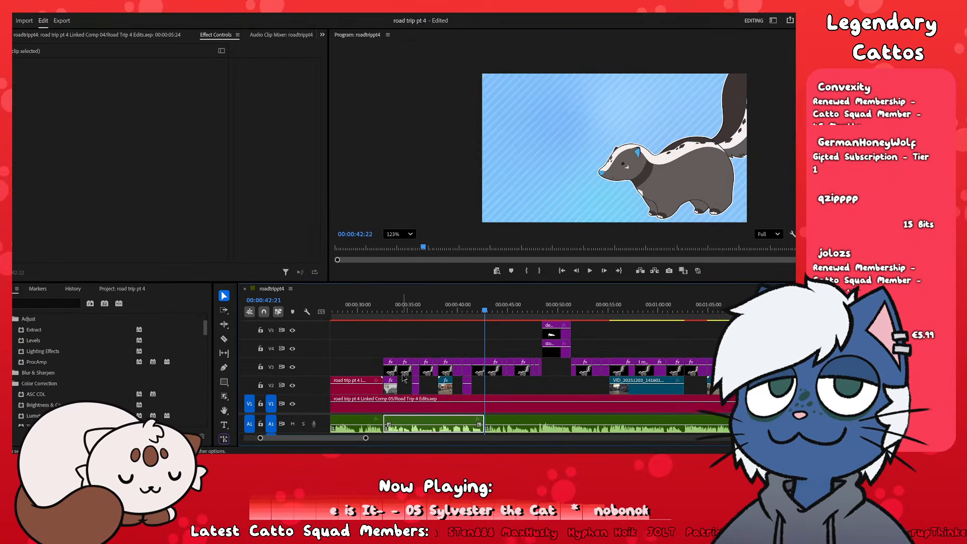
# - Select the skunk clips and backgrounds on V2 and V3 from about 00:00:33 to 00:00:42 and replace them with an After Effects composition
pyautogui.click(401, 345)
pyautogui.click(395, 307)
pyautogui.moveTo(388, 341); pyautogui.dragTo(484, 386)
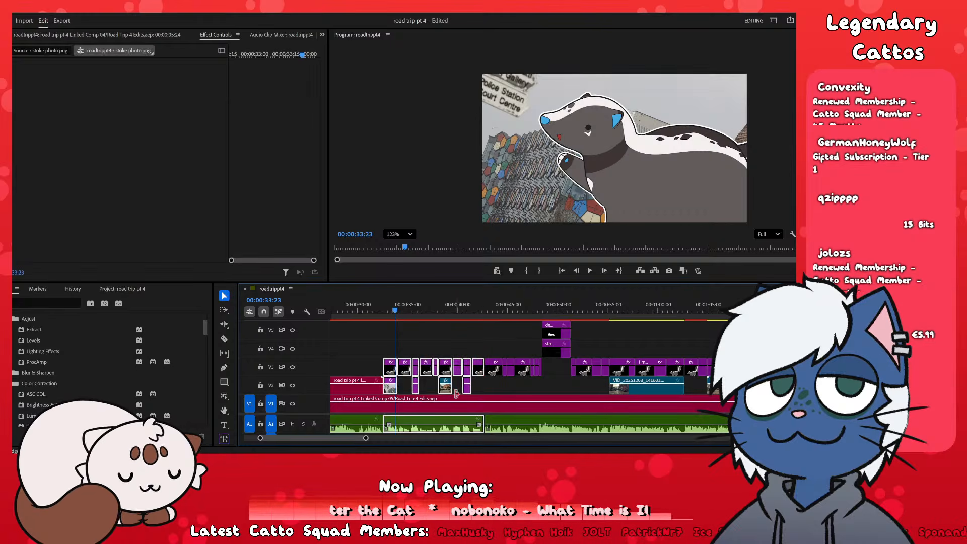
pyautogui.scroll(1, 451, 412)
pyautogui.click(421, 309)
pyautogui.moveTo(486, 341); pyautogui.dragTo(374, 391)
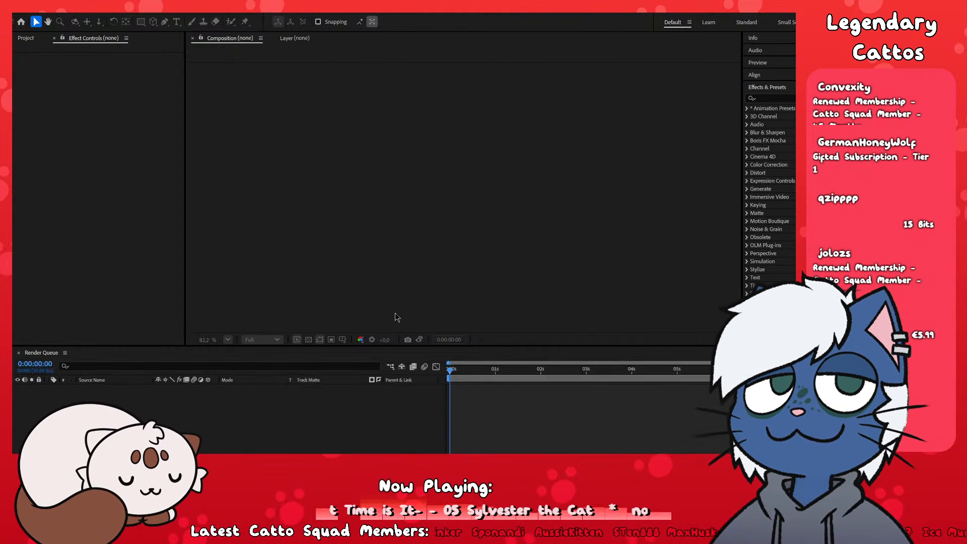
# - Compare the skunk poses in Linked Comp 08 at 0:00:03:22, 0:00:02:15 and 0:00:01:01
pyautogui.moveTo(515, 371); pyautogui.dragTo(606, 377)
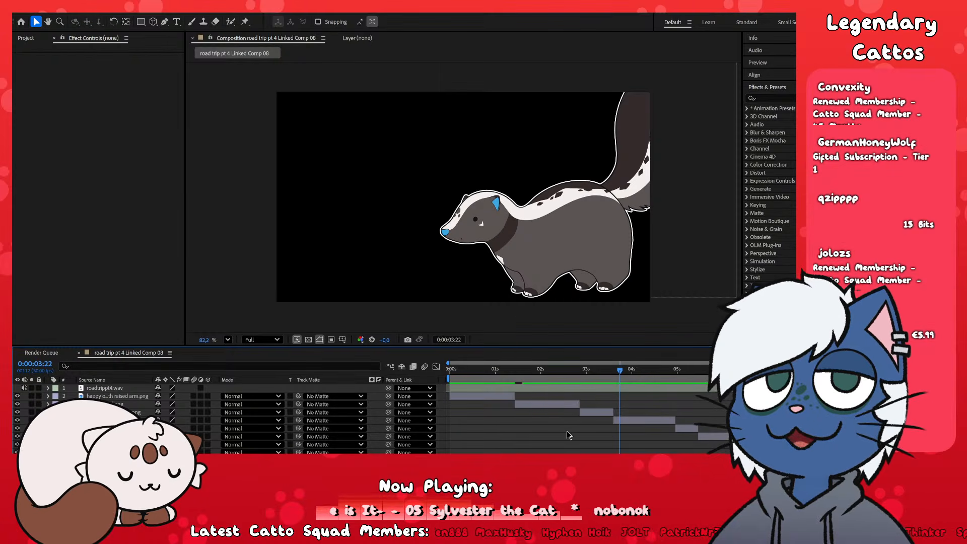
pyautogui.click(601, 371)
pyautogui.click(563, 373)
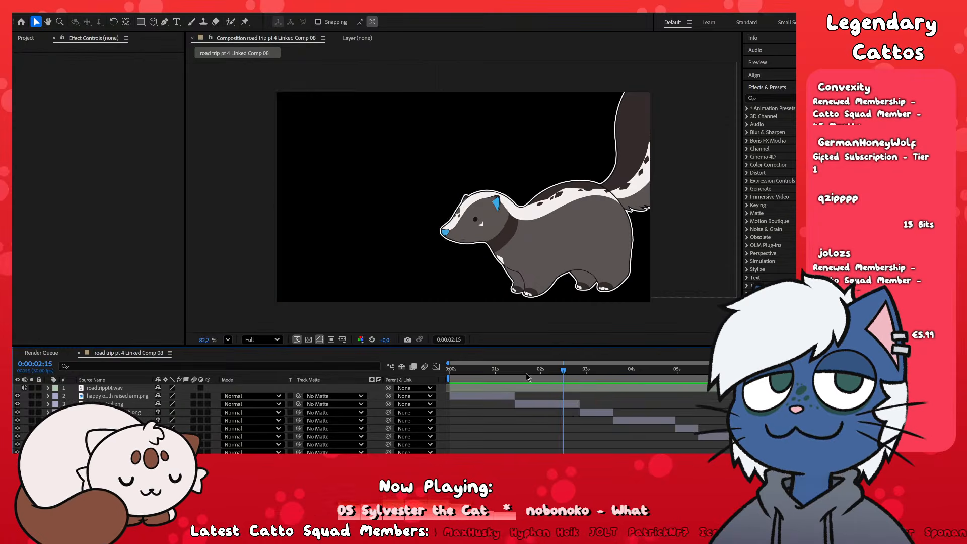
pyautogui.click(497, 371)
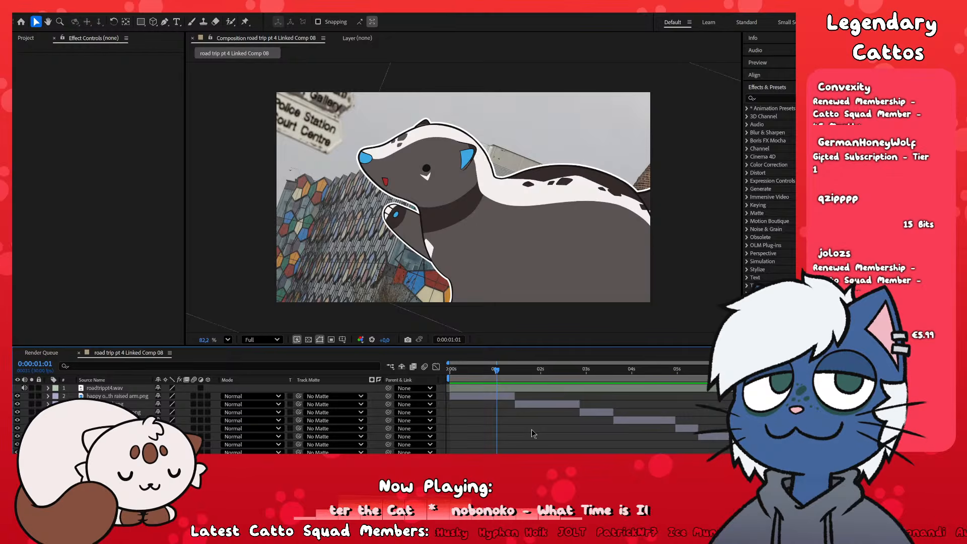
# - Inspect the background layers including stoke photo.png, review the composition up to 0:00:09:21 and return to 0:00:00:00
pyautogui.scroll(-2, 531, 429)
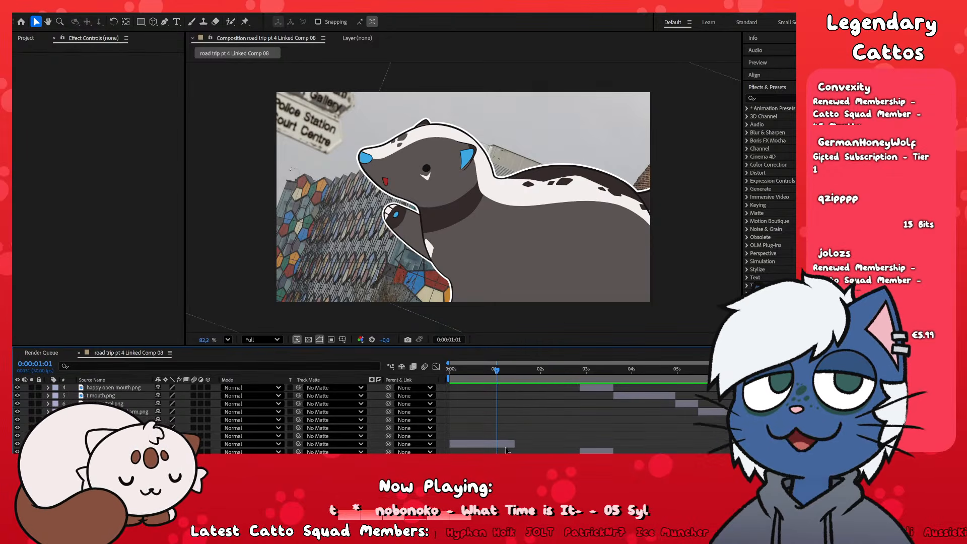
pyautogui.click(504, 444)
pyautogui.click(549, 437)
pyautogui.click(596, 451)
pyautogui.click(597, 437)
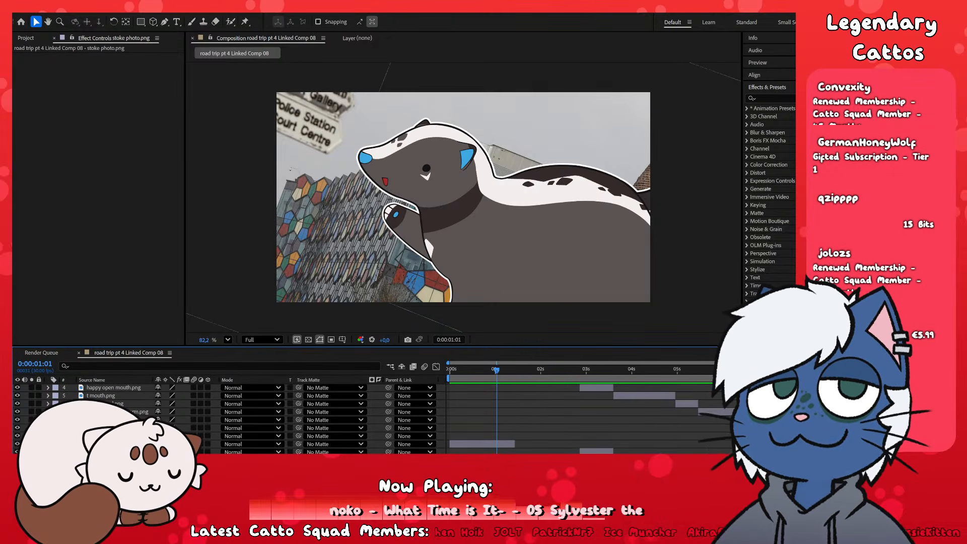
pyautogui.press('End')
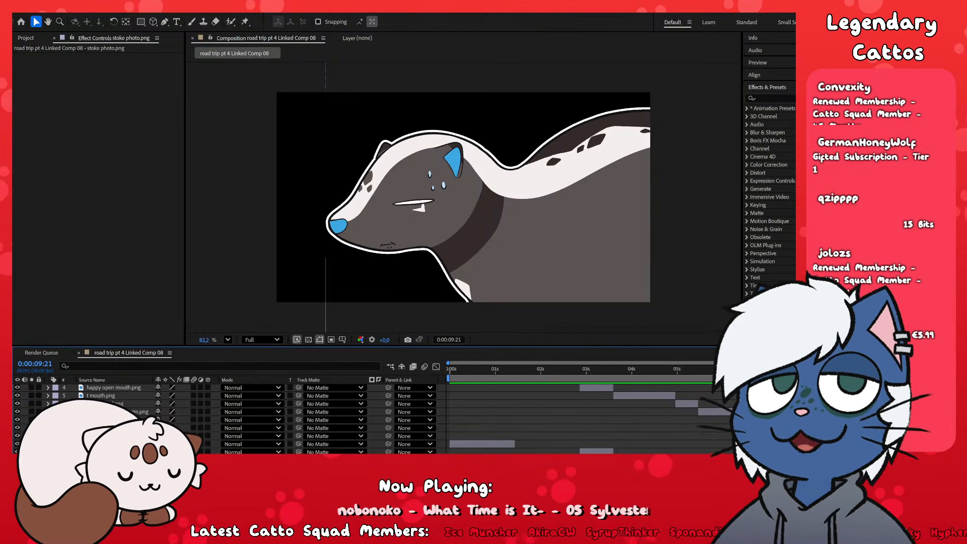
pyautogui.scroll(1, 509, 384)
pyautogui.press('Home')
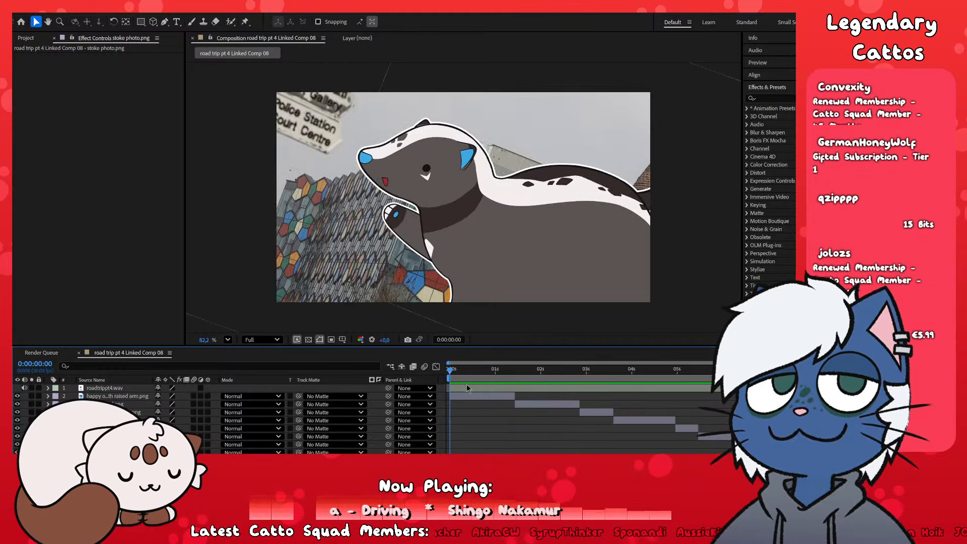
# - Add a rotation keyframe to the happy open mouth raised arm.png layer at 0:00:00:11, keeping 0x+22°
pyautogui.click(469, 396)
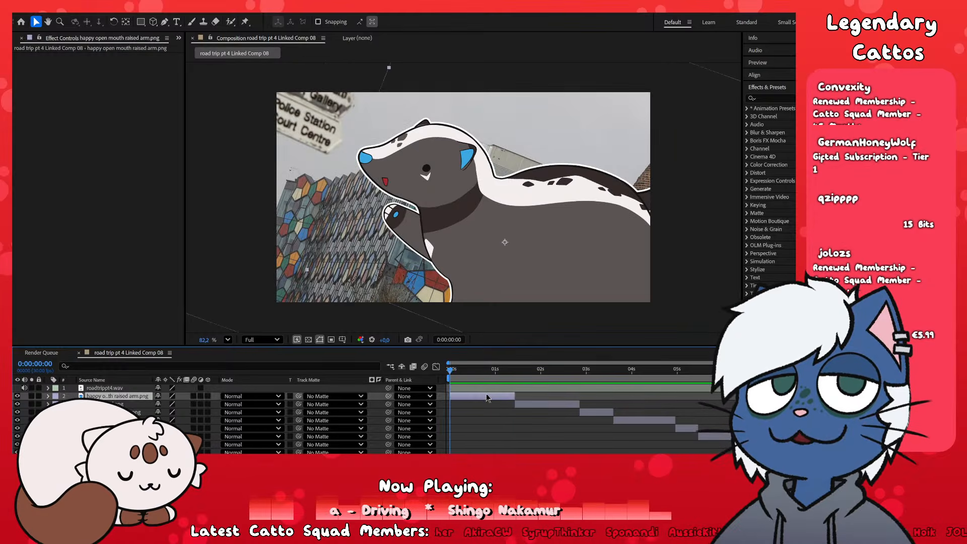
pyautogui.scroll(-3, 448, 254)
pyautogui.scroll(2, 448, 254)
pyautogui.scroll(-10, 448, 255)
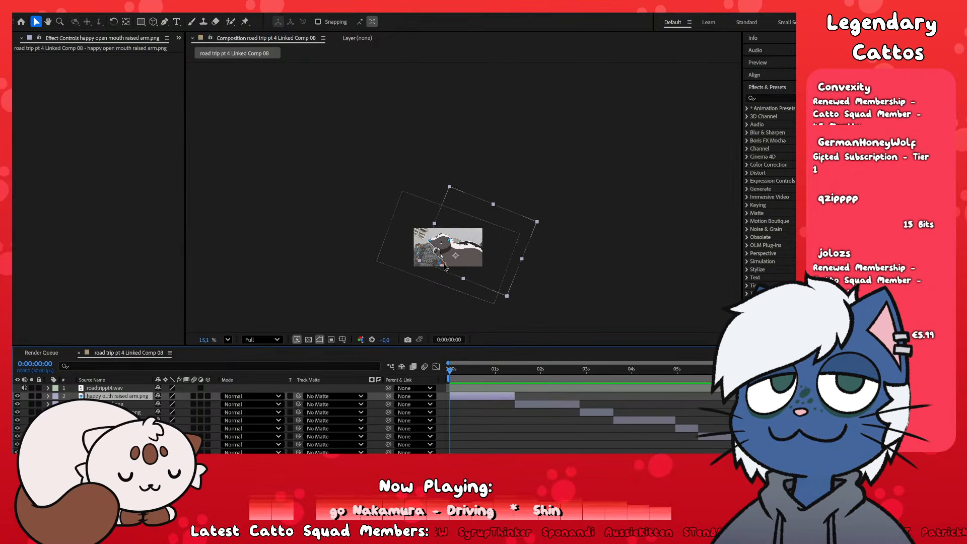
pyautogui.scroll(6, 448, 257)
pyautogui.scroll(3, 471, 224)
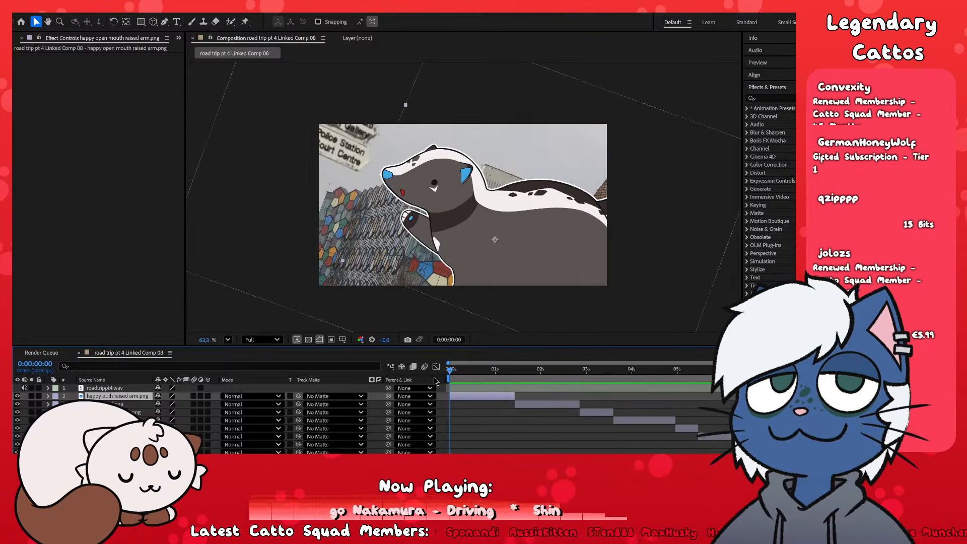
pyautogui.moveTo(450, 370); pyautogui.dragTo(467, 371)
pyautogui.press('r')
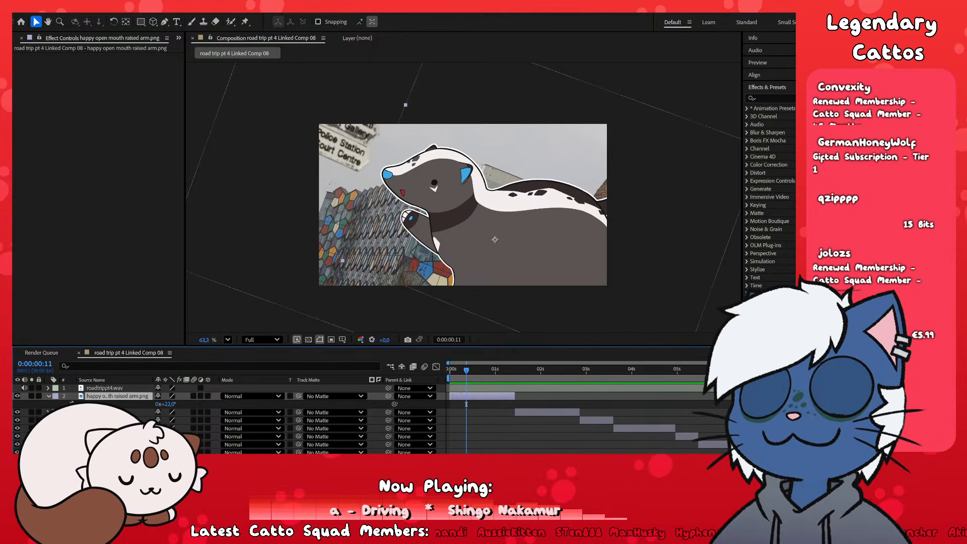
pyautogui.hotkey('alt', 'shift', 'r')
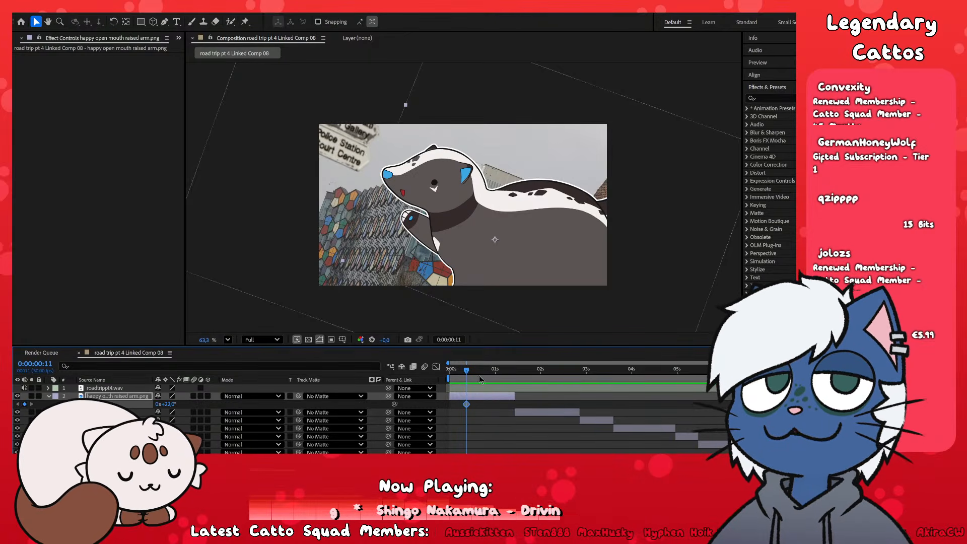
# - Try a rotation of 3x+22° on the raised-arm skunk at 0:00:00:00 and undo it
pyautogui.press('Home')
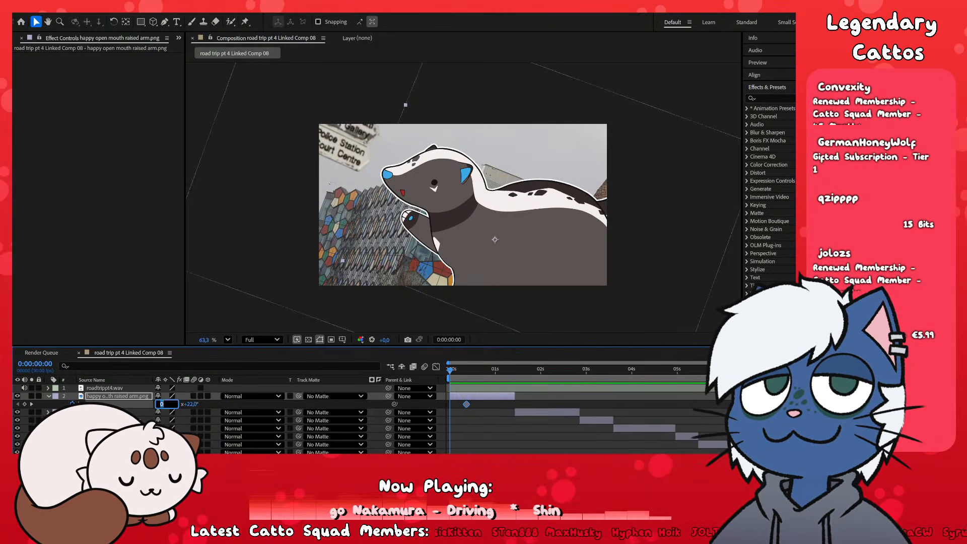
pyautogui.write('3')
pyautogui.press('Return')
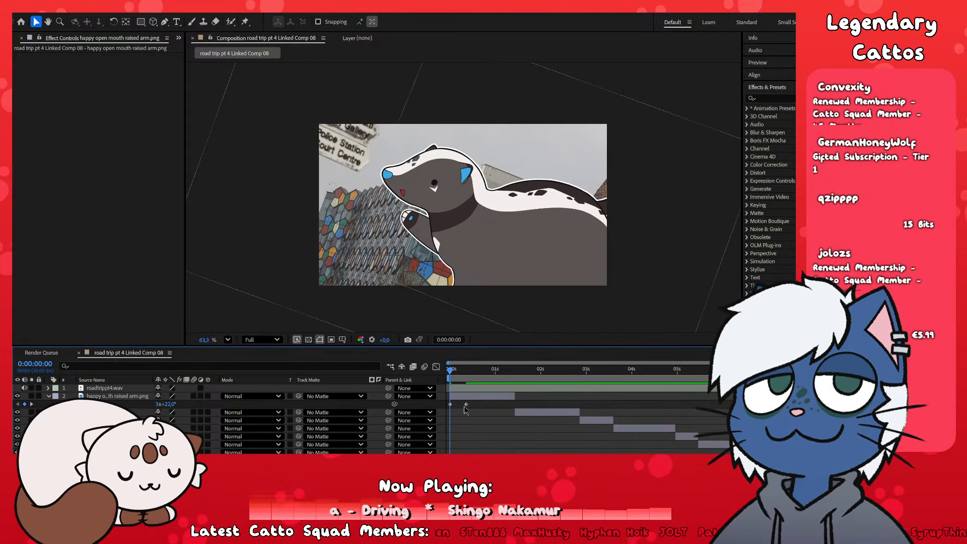
pyautogui.hotkey('ctrl', 'z')
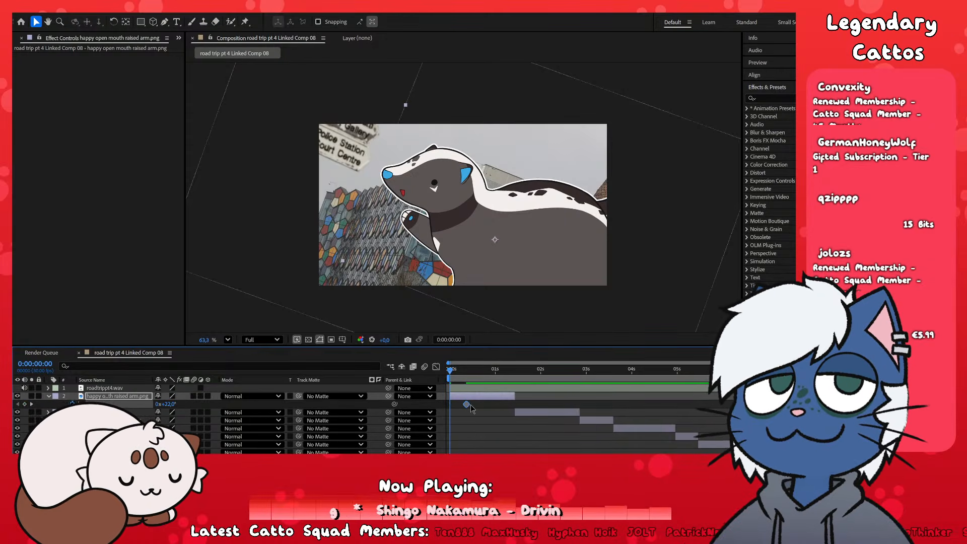
# - Move the raised-arm skunk's anchor point onto its head and keyframe its rotation at 3x+22° at 0:00:00:00
pyautogui.click(467, 369)
pyautogui.press('y')
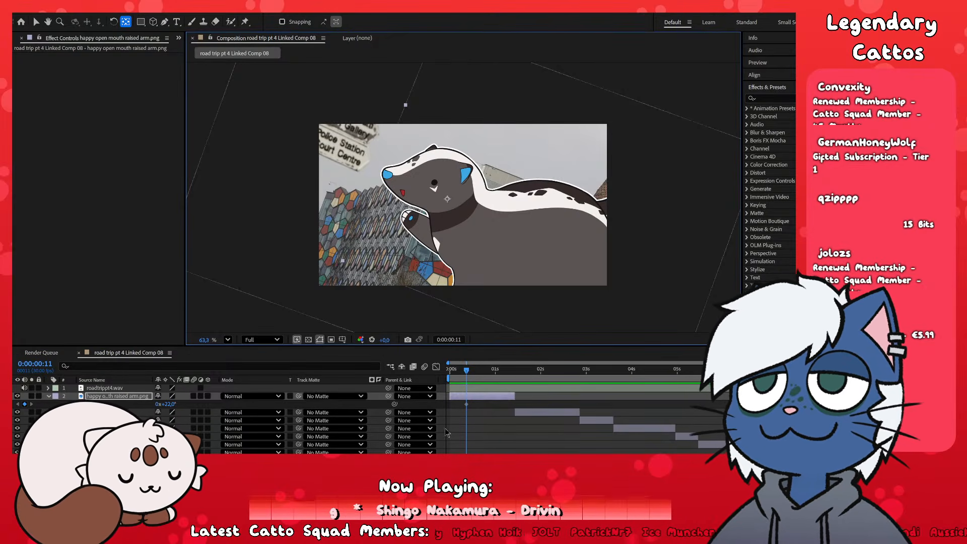
pyautogui.press('Home')
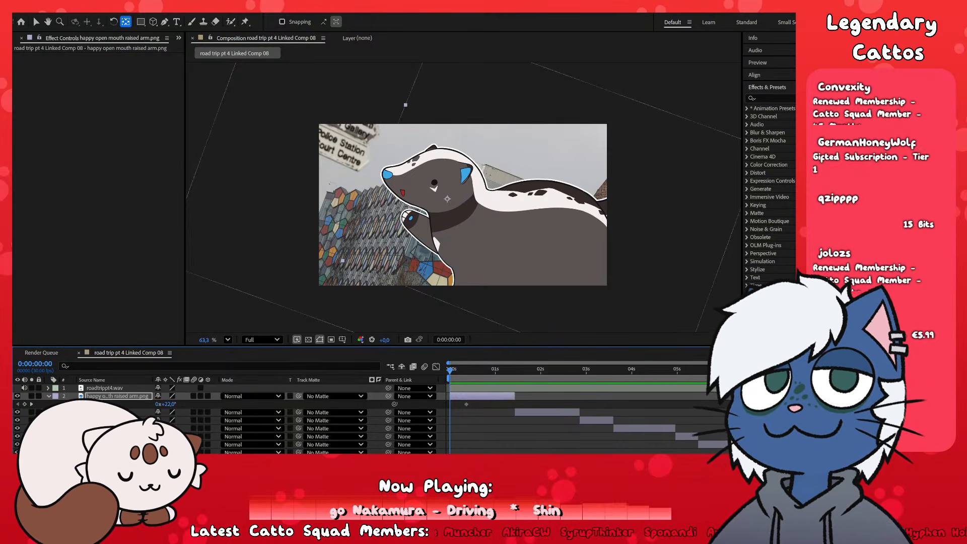
pyautogui.click(157, 406)
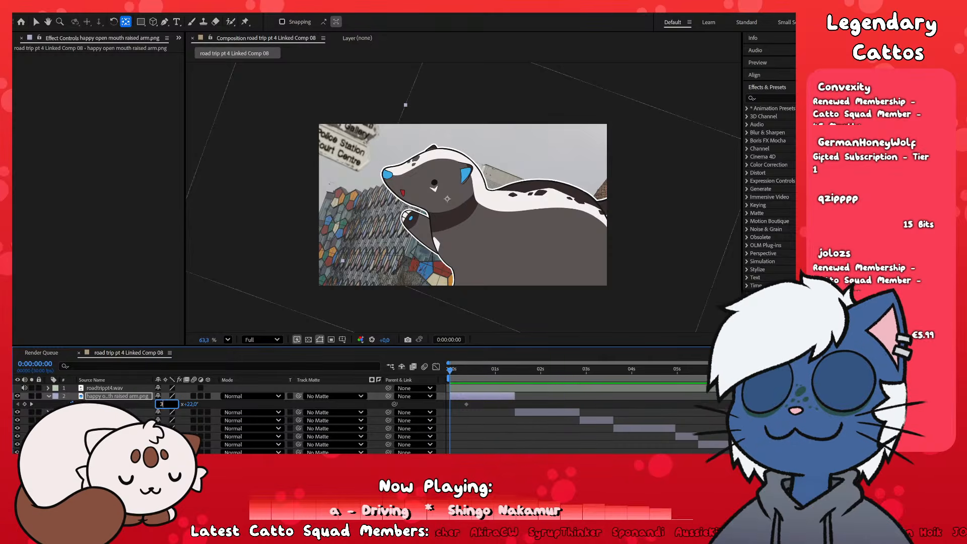
pyautogui.write('3')
pyautogui.press('Return')
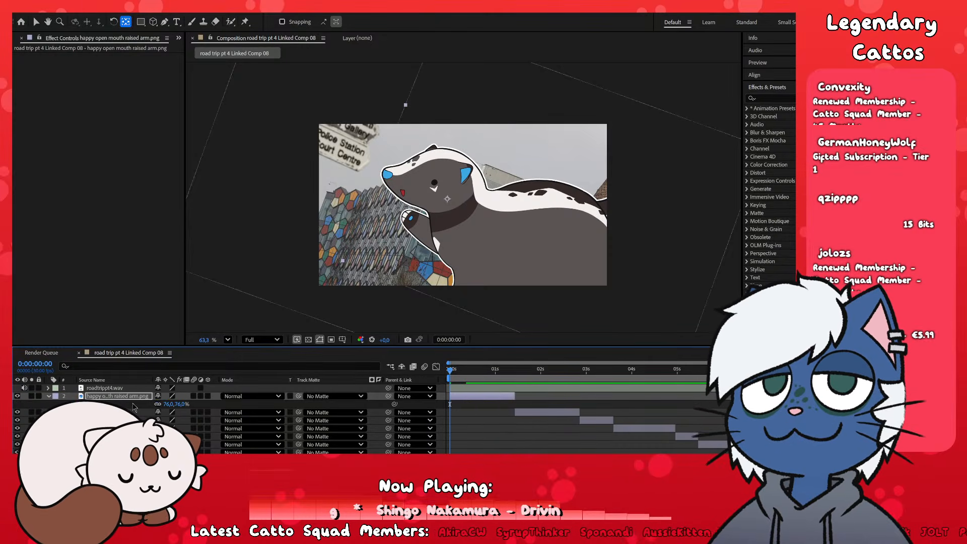
# - Keyframe the raised-arm skunk's scale at 76% at 0:00:00:11 and 0% at 0:00:00:00, and preview the pop-in
pyautogui.press('r')
pyautogui.click(467, 371)
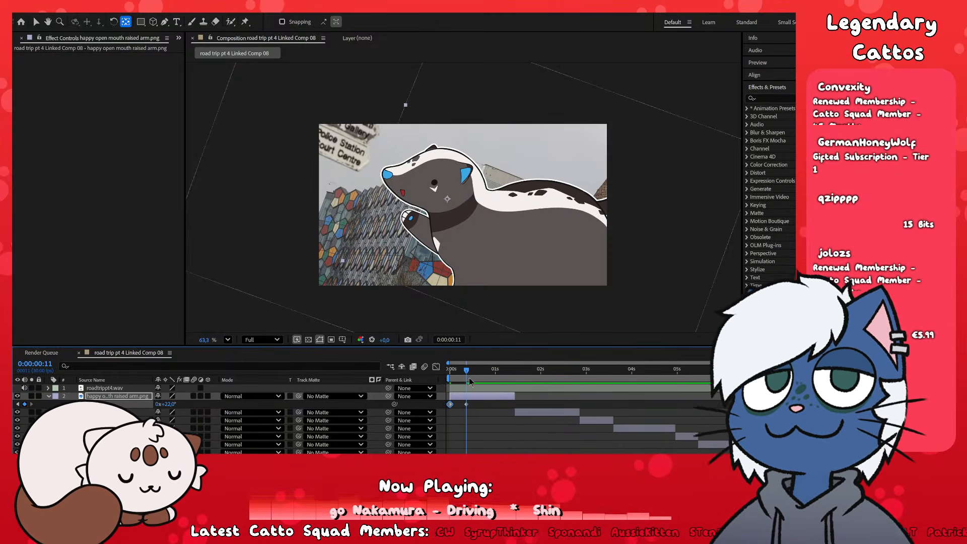
pyautogui.hotkey('alt', 'shift', 's')
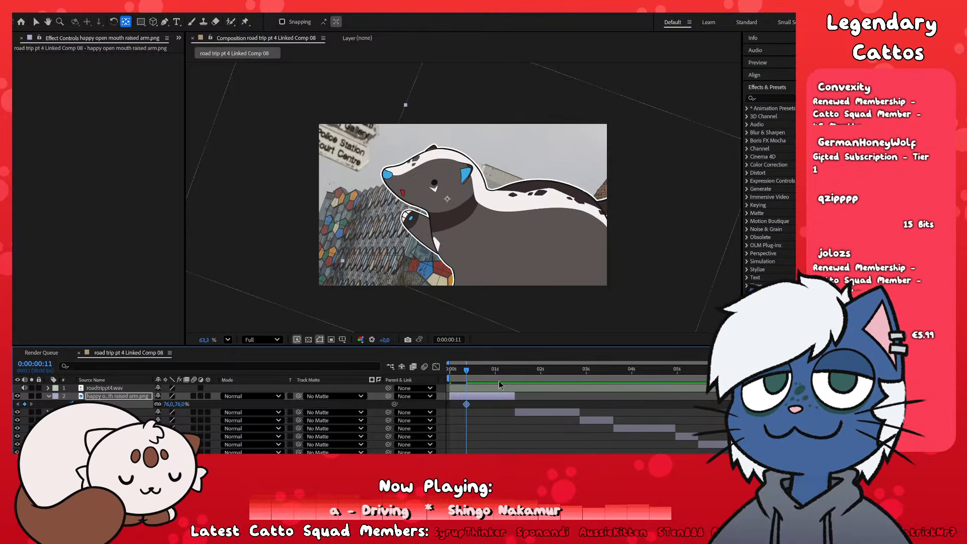
pyautogui.press('Home')
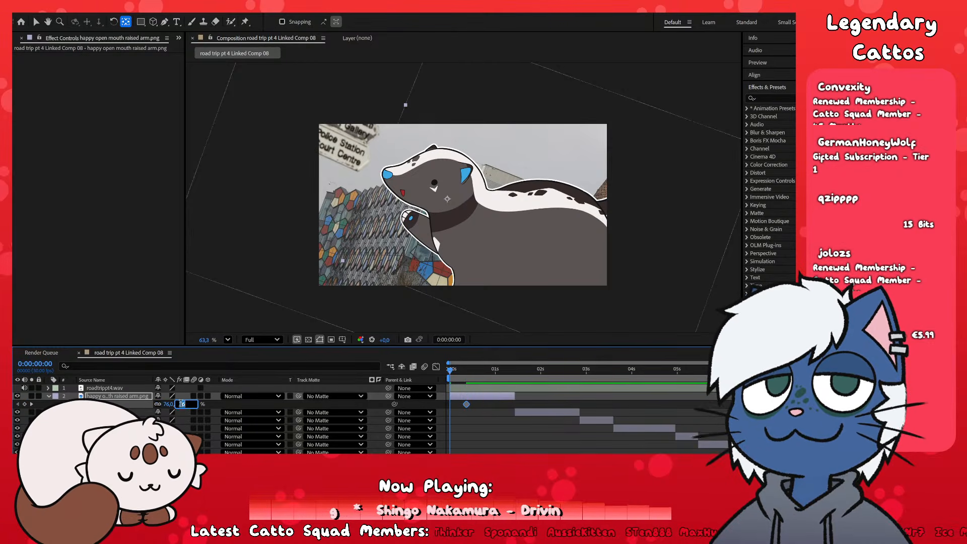
pyautogui.write('0')
pyautogui.press('Return')
pyautogui.press('space')
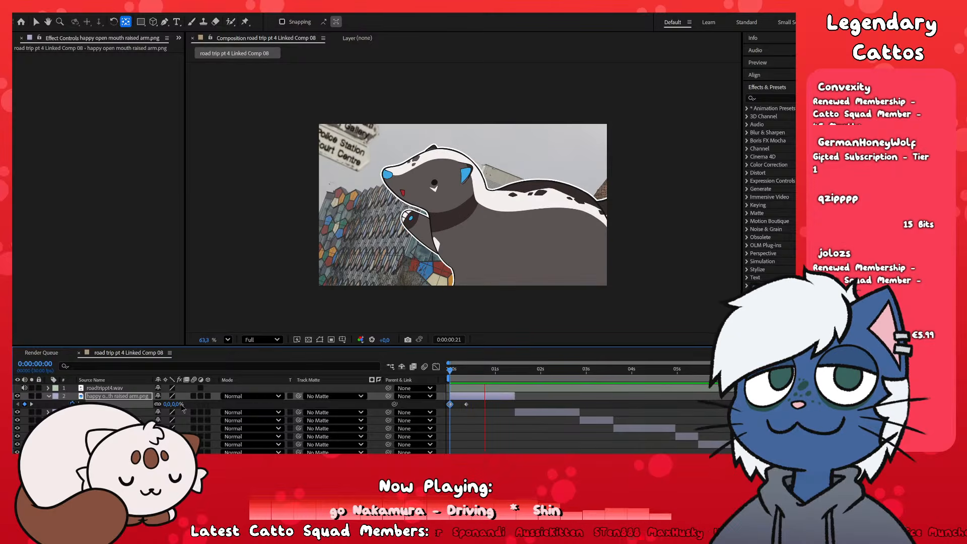
pyautogui.press('space')
pyautogui.click(475, 387)
pyautogui.moveTo(470, 372); pyautogui.dragTo(466, 382)
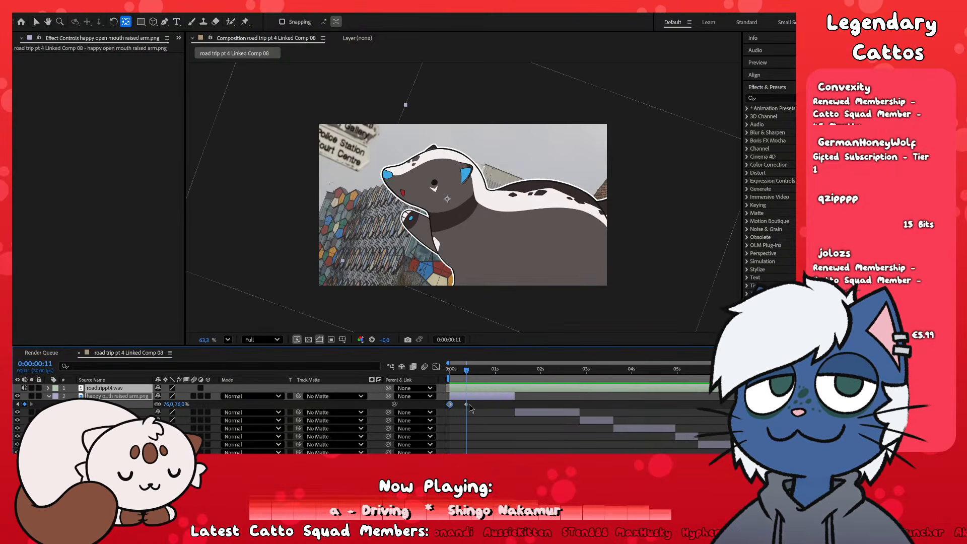
# - Show the skunk layer's scale and rotation keyframes and change the rotation at 0:00:00:00 to 1x+22°
pyautogui.press('u')
pyautogui.press('u')
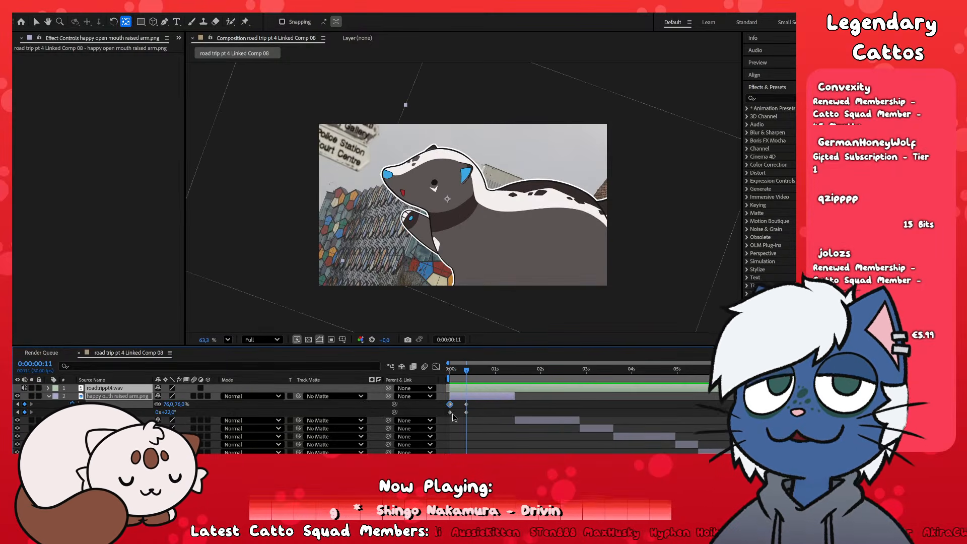
pyautogui.press('=')
pyautogui.moveTo(476, 370); pyautogui.dragTo(444, 398)
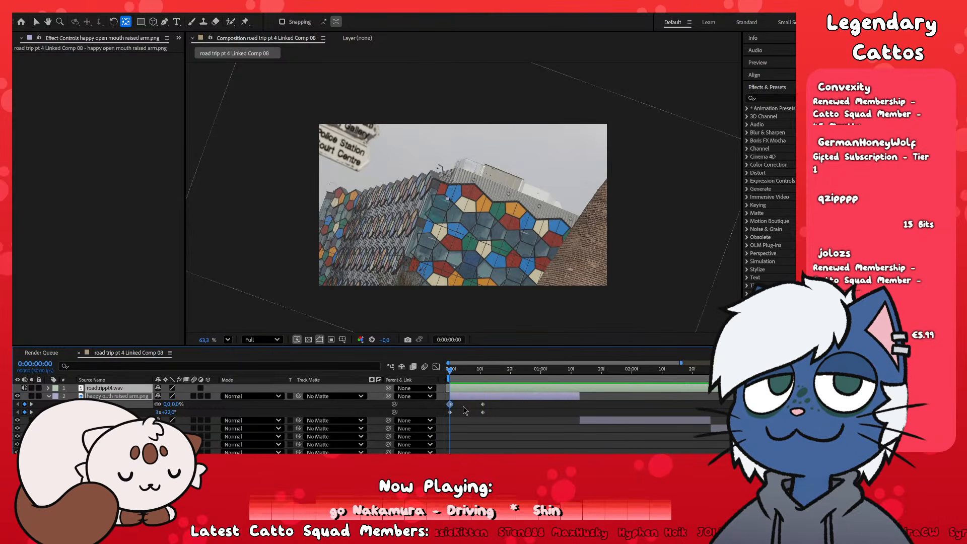
pyautogui.click(451, 405)
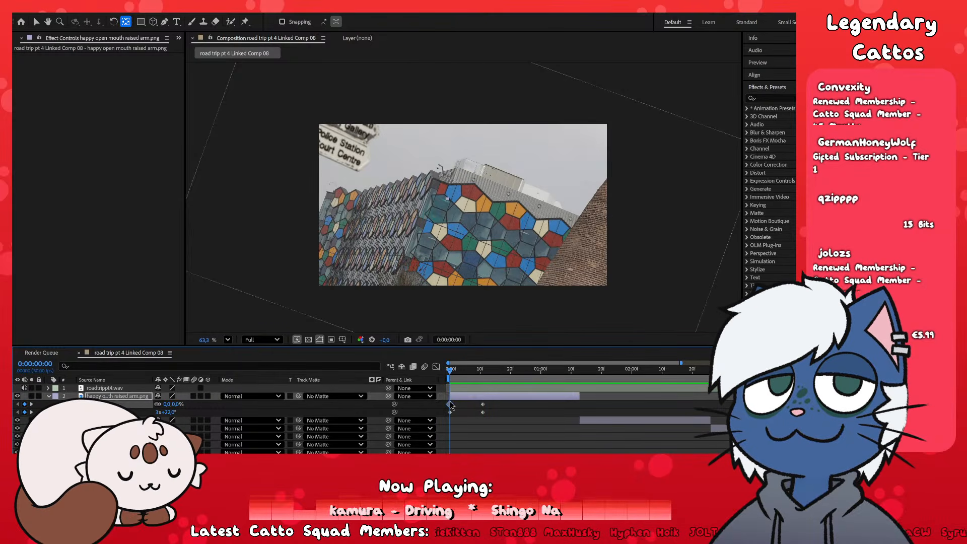
pyautogui.click(158, 413)
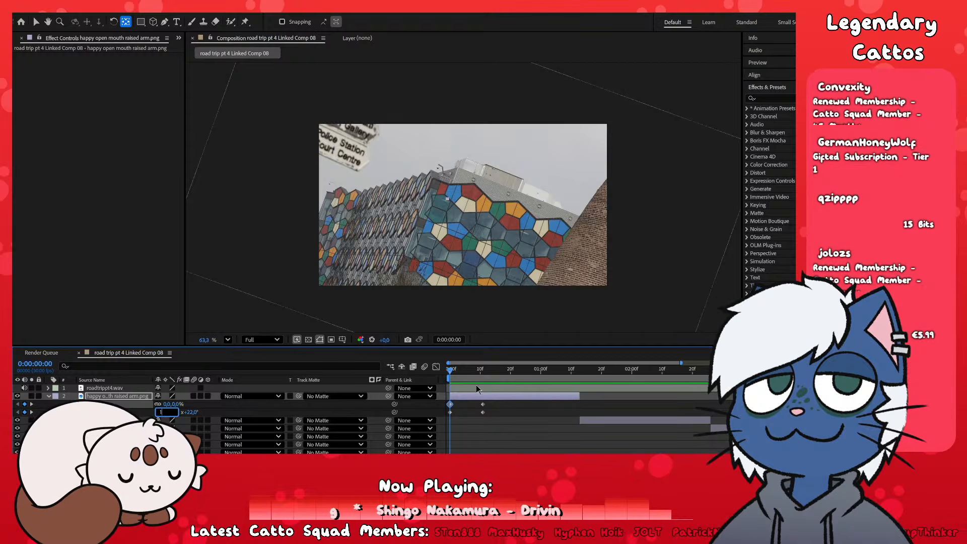
pyautogui.press('Return')
# - Apply Easy Ease to the scale and rotation keyframes at 0:00:00:11 and preview the animation
pyautogui.moveTo(493, 401); pyautogui.dragTo(476, 415)
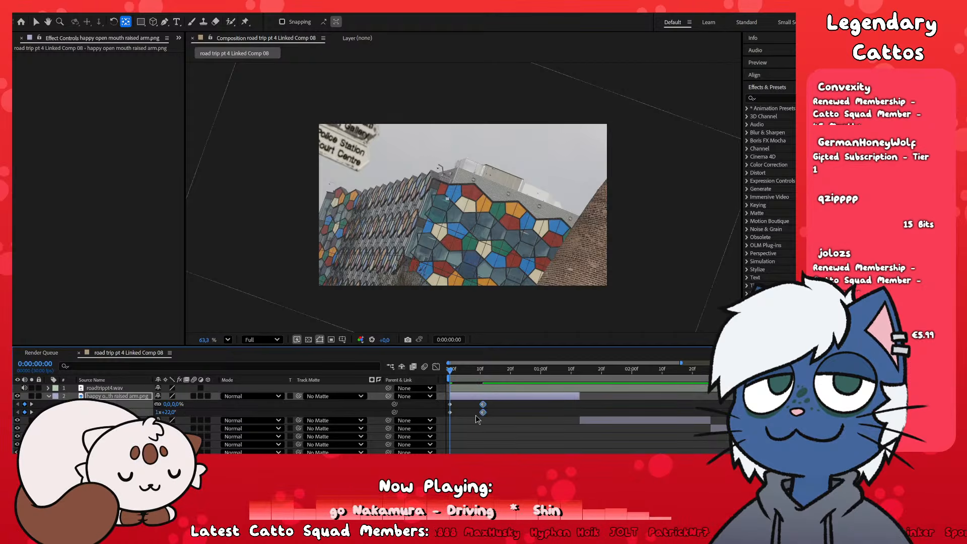
pyautogui.press('F9')
pyautogui.click(503, 423)
pyautogui.press('space')
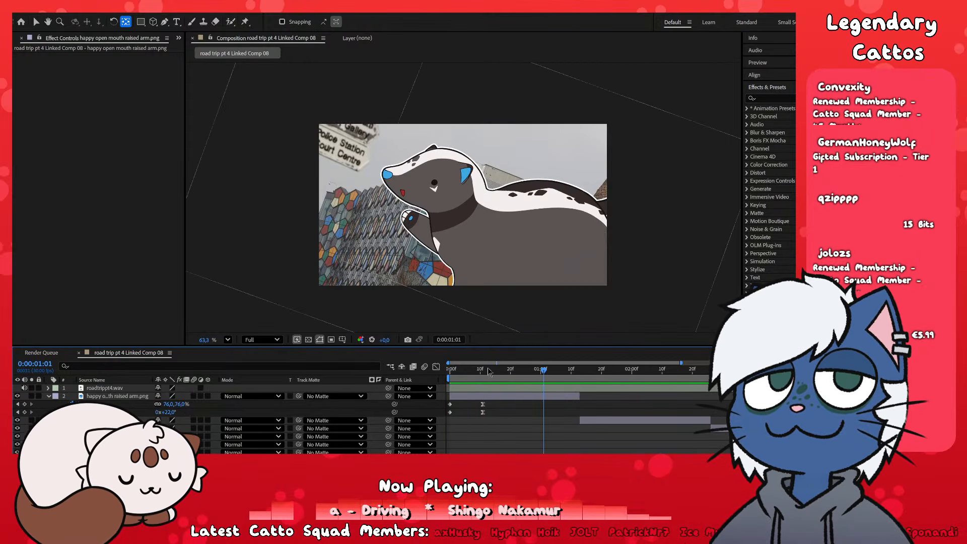
# - At 0:00:00:11, move the skunk's anchor point from its head to its body and check the spin back to 0:00:00:01
pyautogui.moveTo(451, 371); pyautogui.dragTo(482, 371)
pyautogui.click(450, 198)
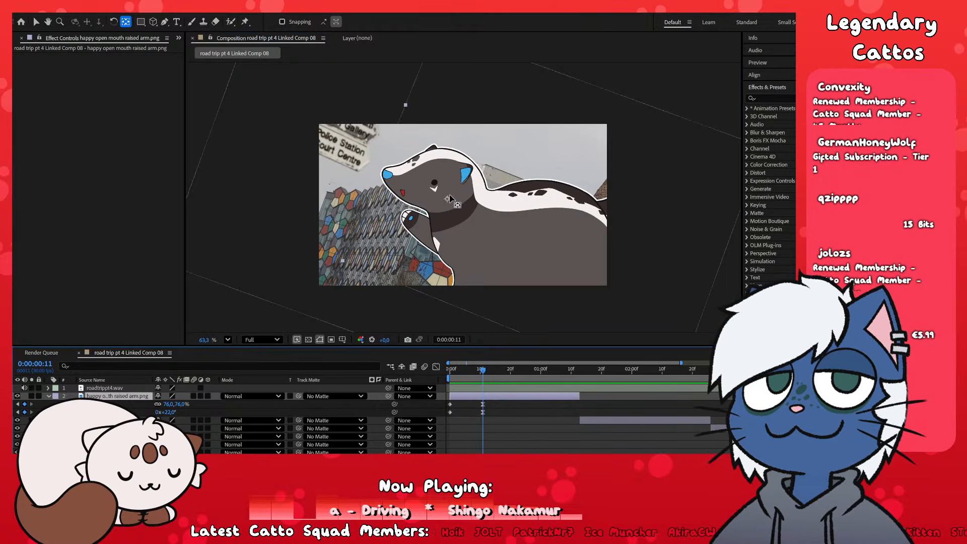
pyautogui.moveTo(449, 197); pyautogui.dragTo(497, 238)
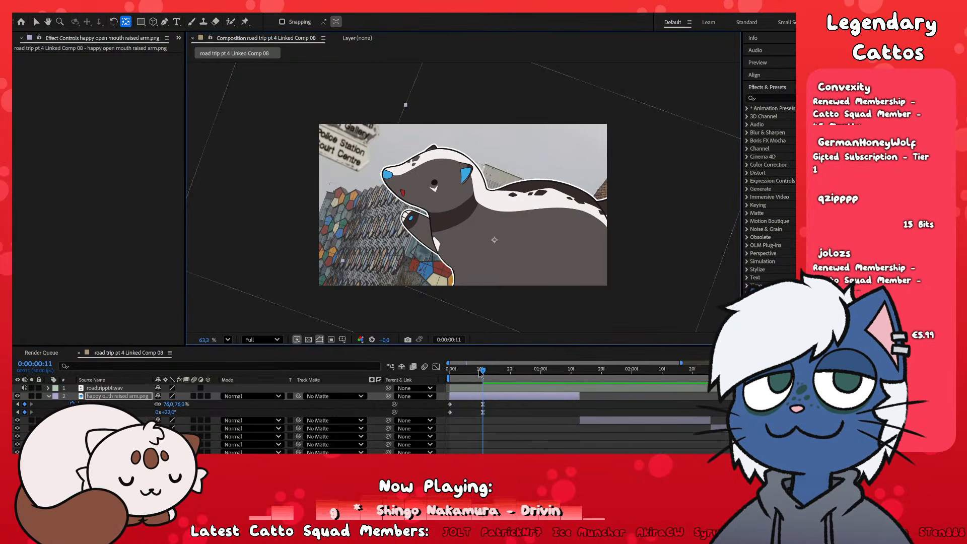
pyautogui.moveTo(479, 369); pyautogui.dragTo(453, 373)
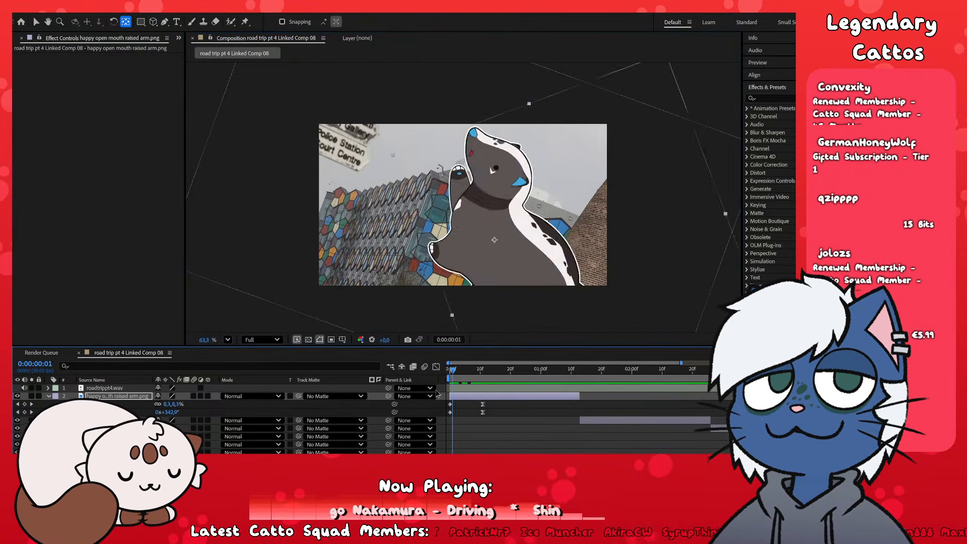
# - Play back the skunk's opening spin-in animation from the start of the composition
pyautogui.press('space')
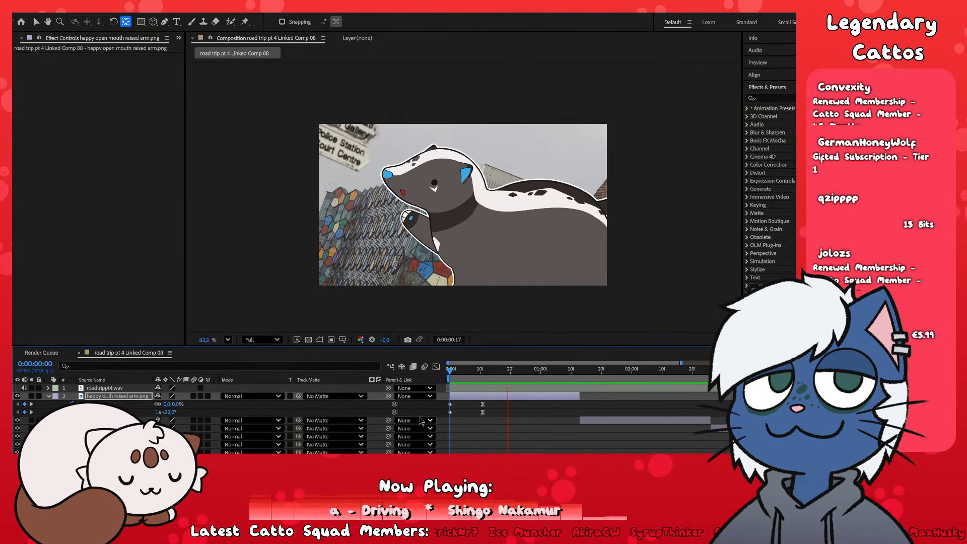
pyautogui.press('space')
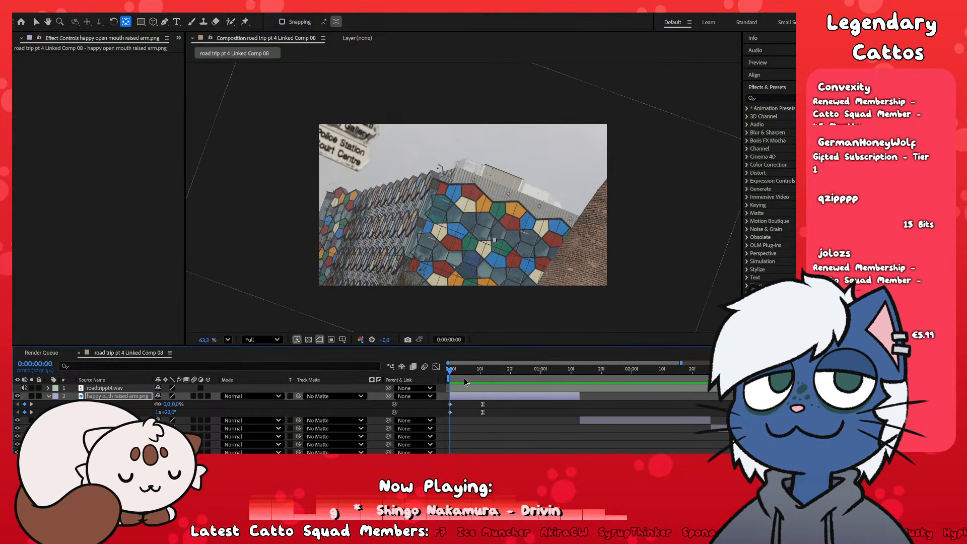
pyautogui.press('k')
# - Try a rotation keyframe on the stoke photo.png layer at 0:00:00:11
pyautogui.scroll(-3, 504, 434)
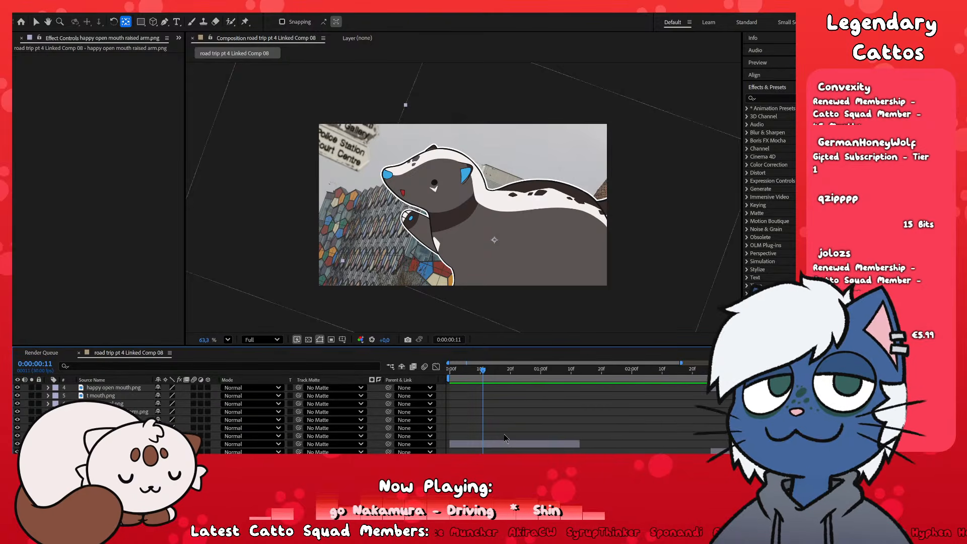
pyautogui.click(504, 444)
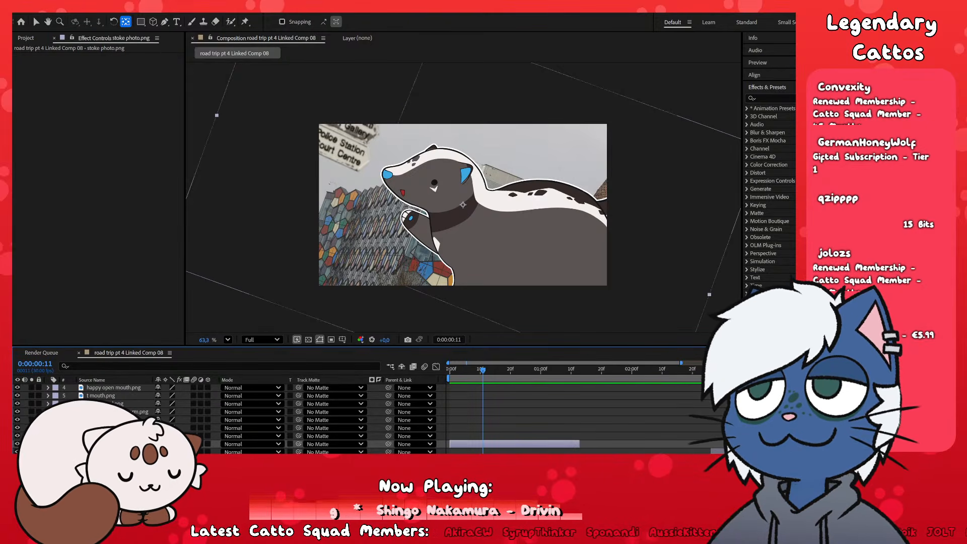
pyautogui.scroll(3, 327, 418)
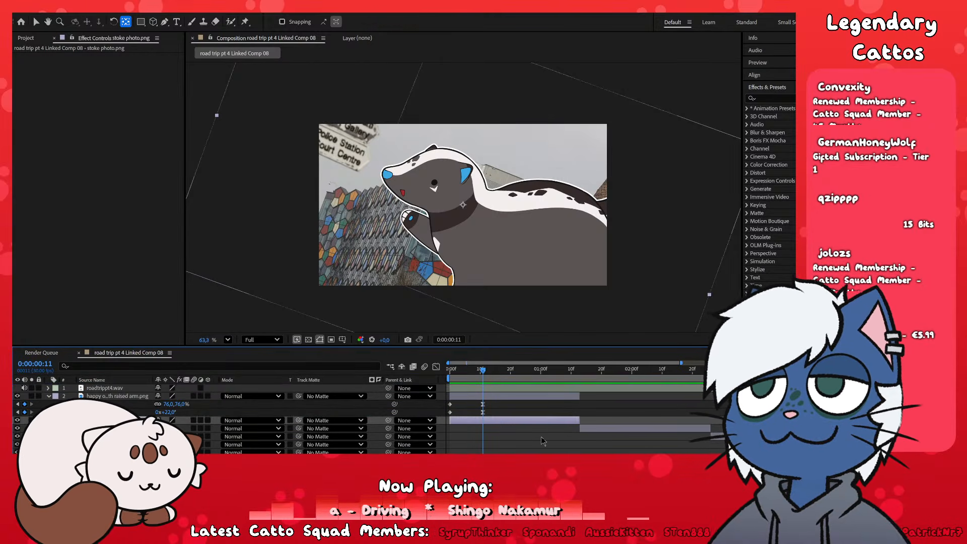
pyautogui.scroll(-1, 541, 436)
pyautogui.press('r')
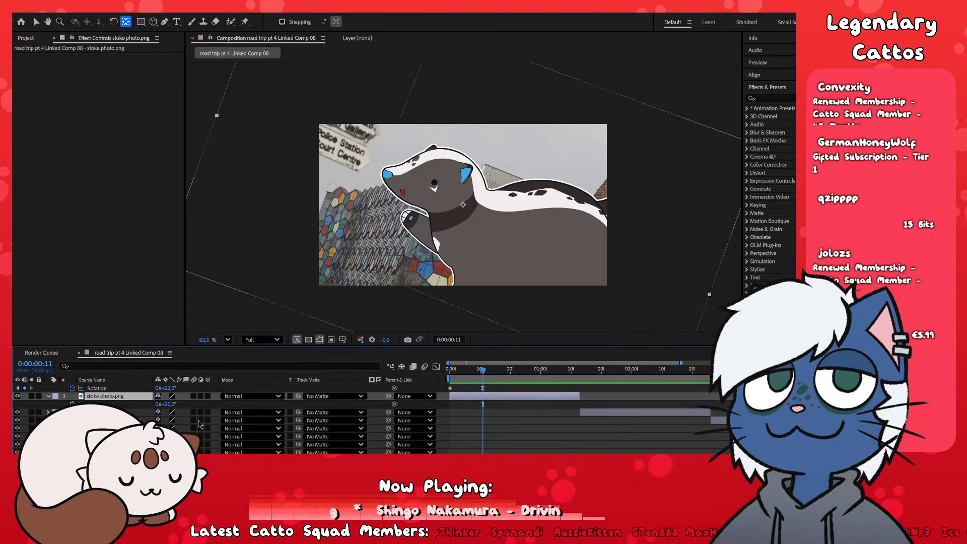
pyautogui.click(73, 404)
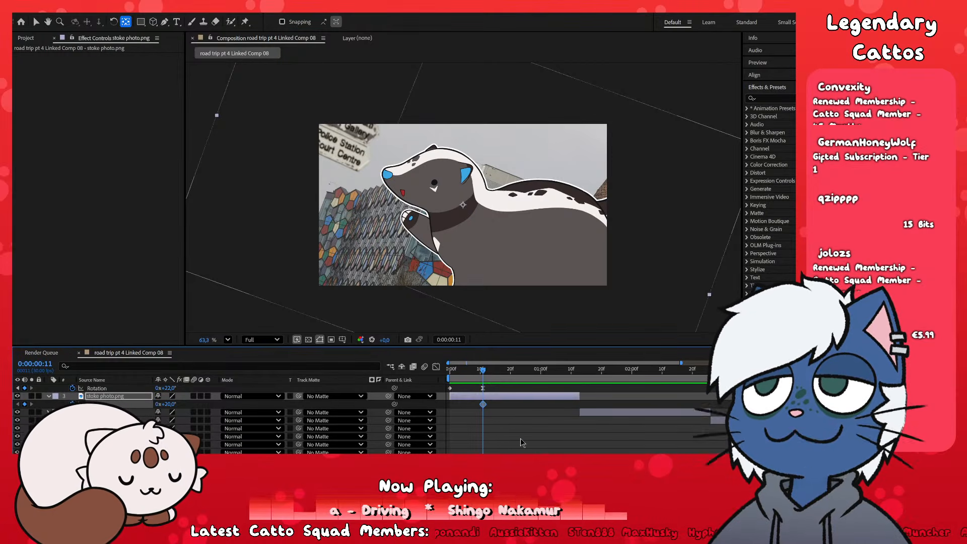
pyautogui.scroll(2, 513, 436)
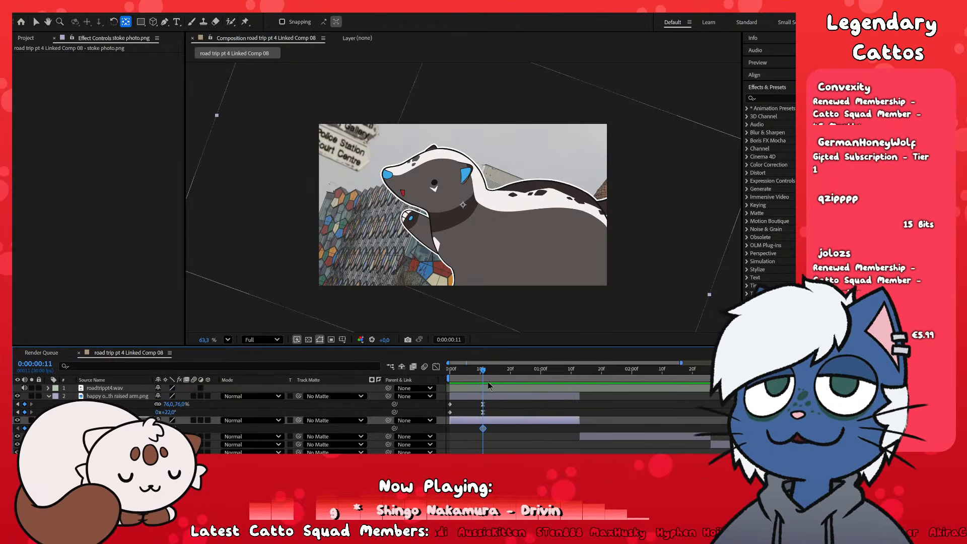
# - Try keyframing stoke photo.png's rotation to -1 revolution at 0:00:00:00, ease the keyframe at 0:00:00:11, and preview the motion
pyautogui.moveTo(482, 369); pyautogui.dragTo(440, 379)
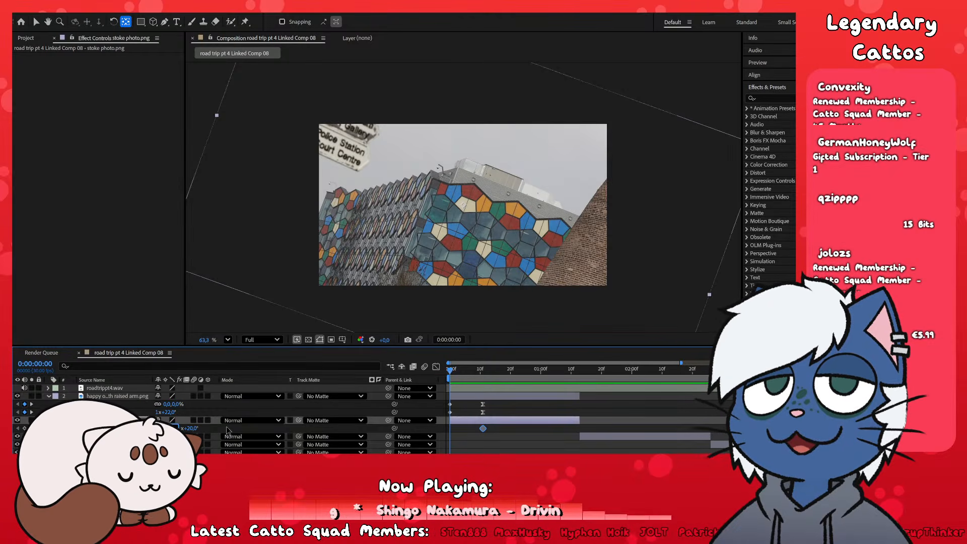
pyautogui.click(210, 433)
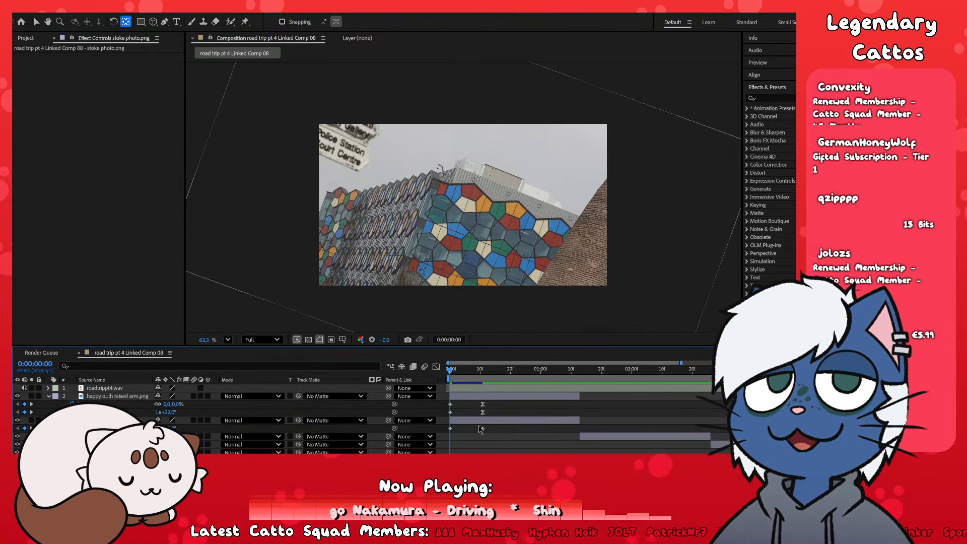
pyautogui.moveTo(474, 370); pyautogui.dragTo(442, 422)
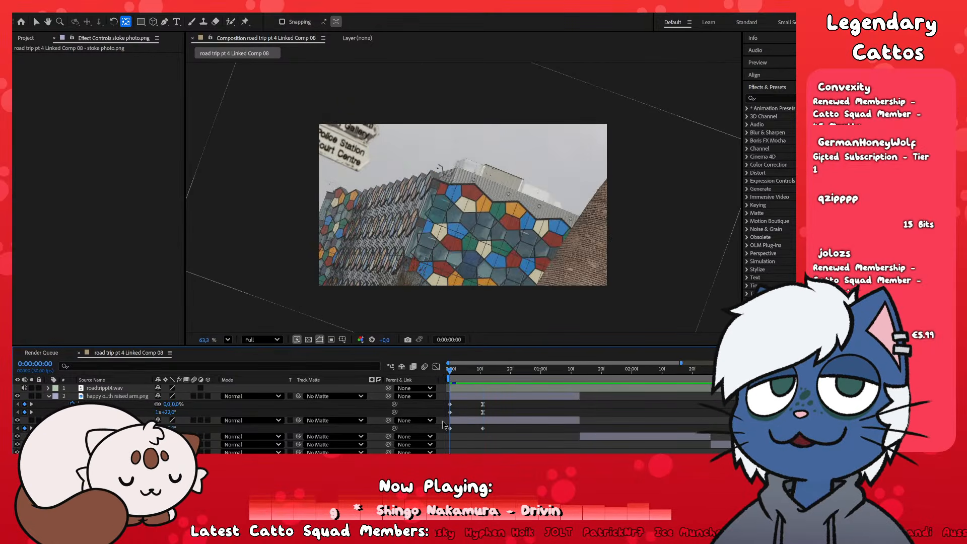
pyautogui.click(450, 428)
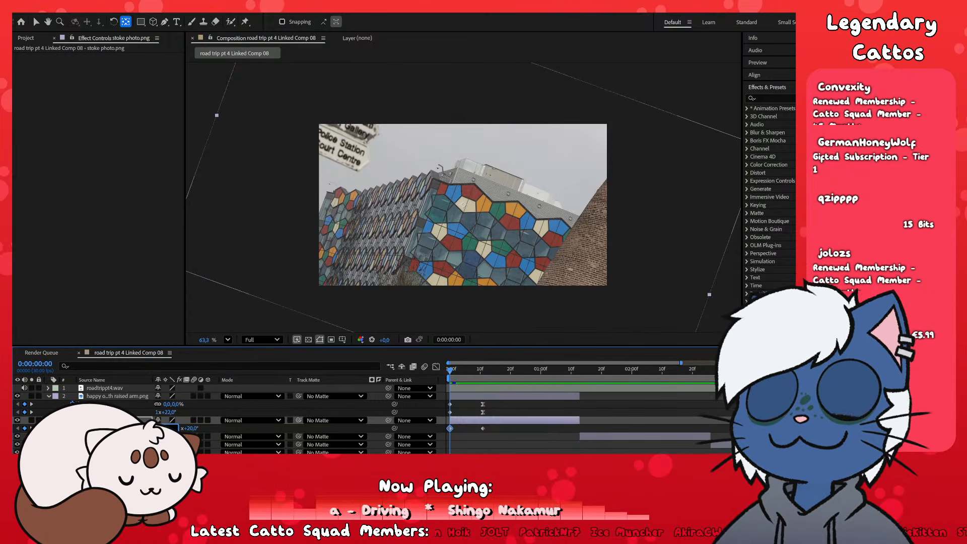
pyautogui.write('-1')
pyautogui.press('Return')
pyautogui.moveTo(452, 372); pyautogui.dragTo(425, 379)
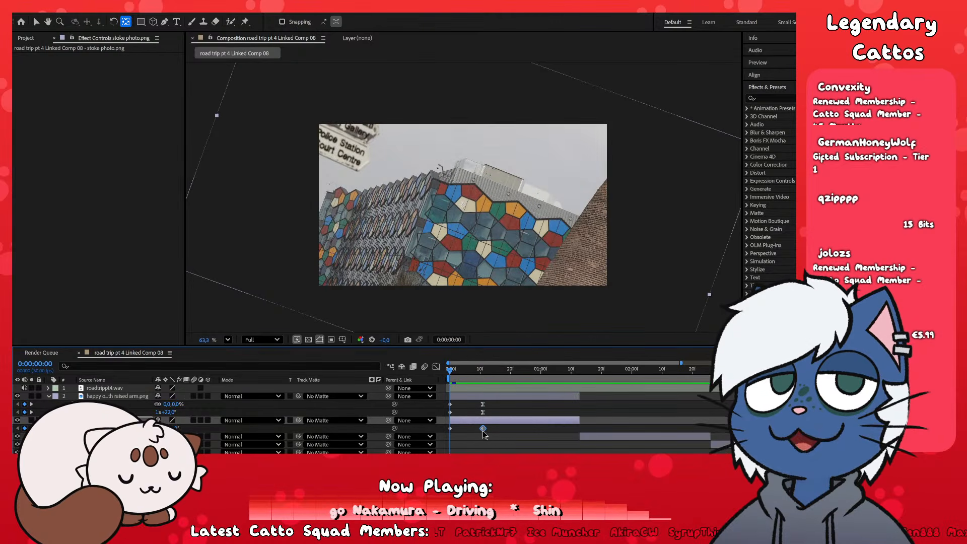
pyautogui.click(480, 371)
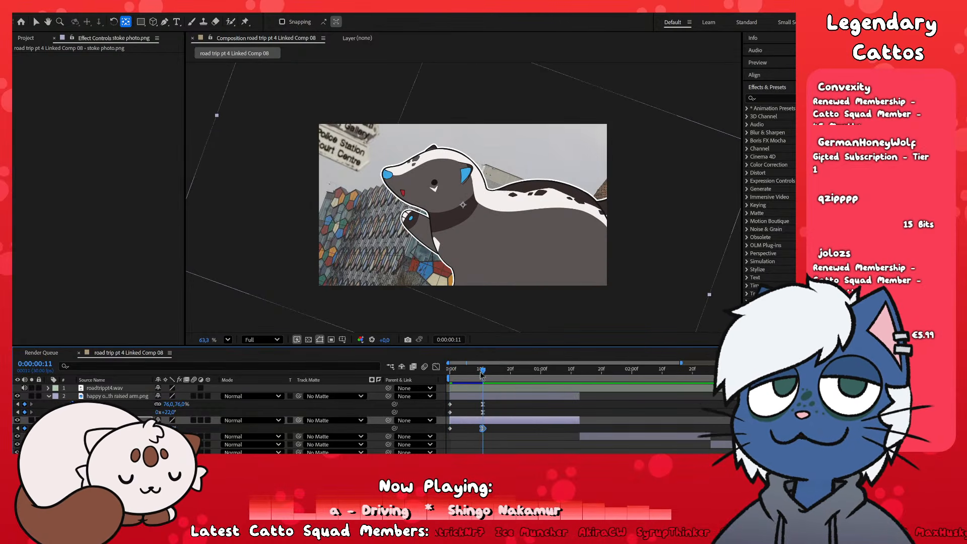
pyautogui.press('space')
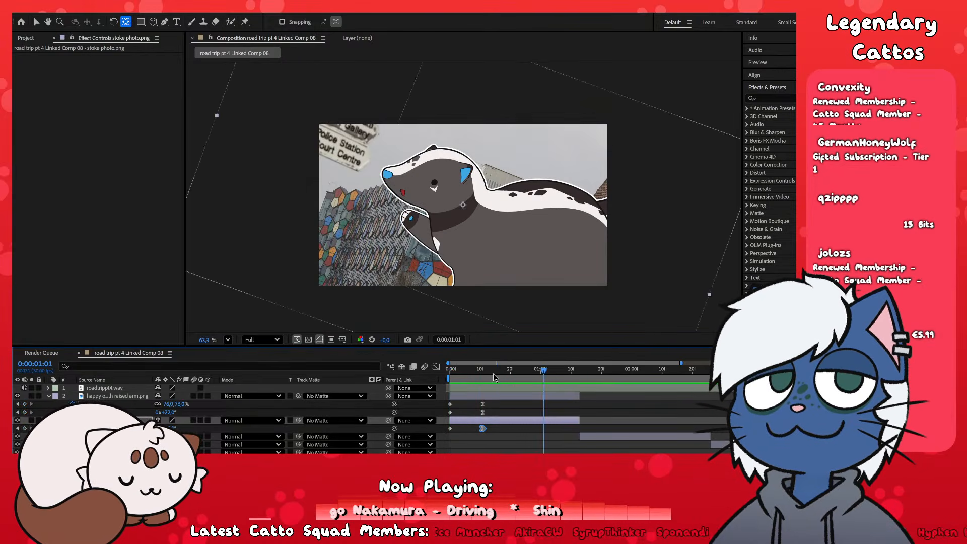
# - Delete both rotation keyframes of stoke photo.png and play back the composition from the start
pyautogui.moveTo(496, 425); pyautogui.dragTo(435, 441)
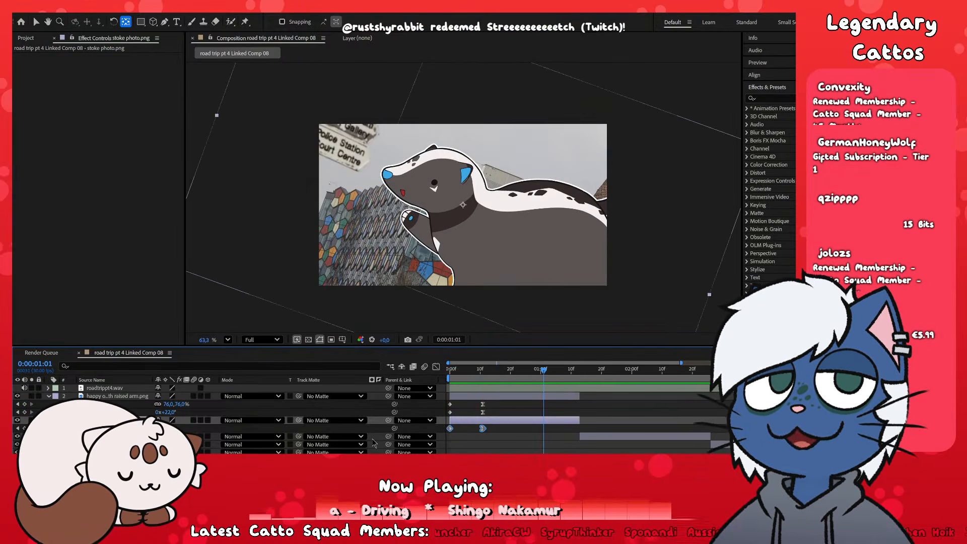
pyautogui.press('Delete')
pyautogui.moveTo(544, 370); pyautogui.dragTo(252, 382)
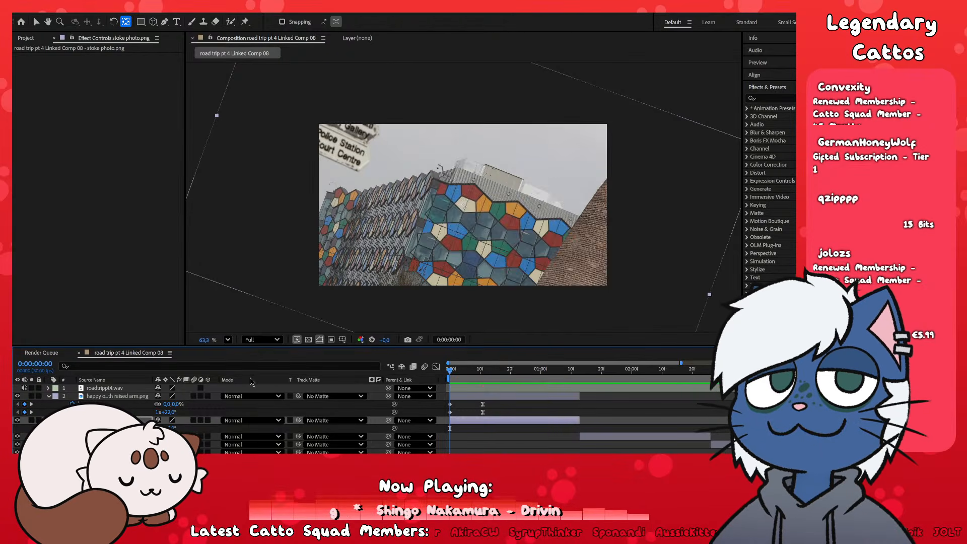
pyautogui.press('space')
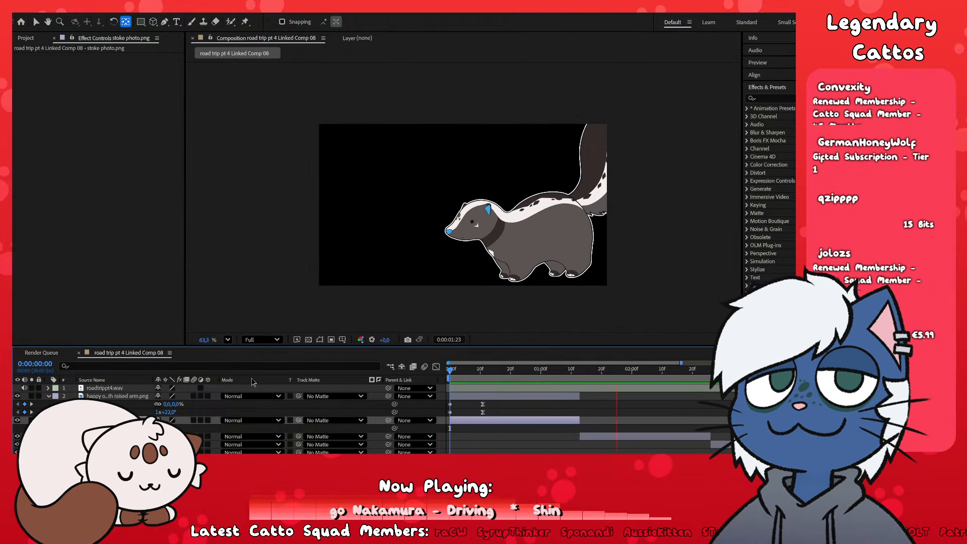
pyautogui.press('space')
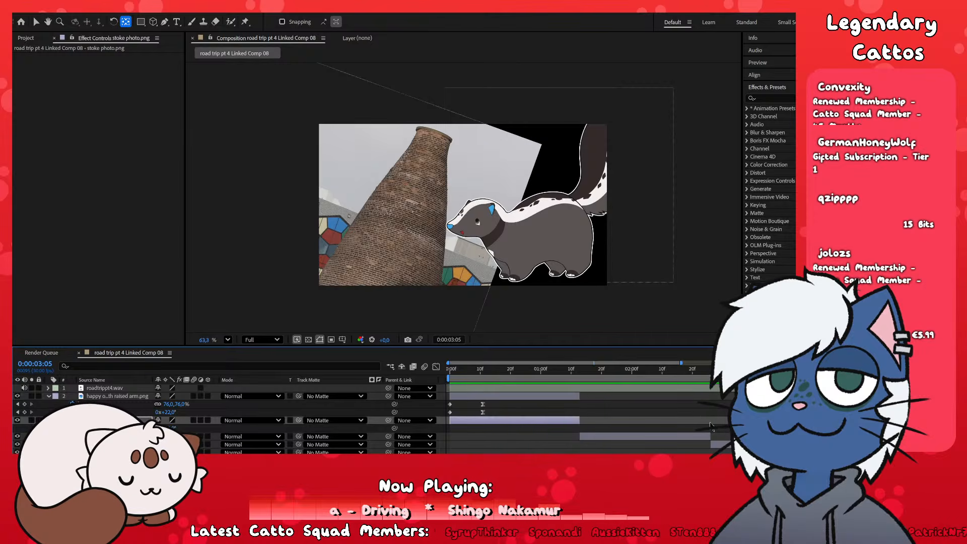
# - Select the happy open mouth.png layer and scrub the timeline to its opening frames at 0:00:02:28
pyautogui.press('-')
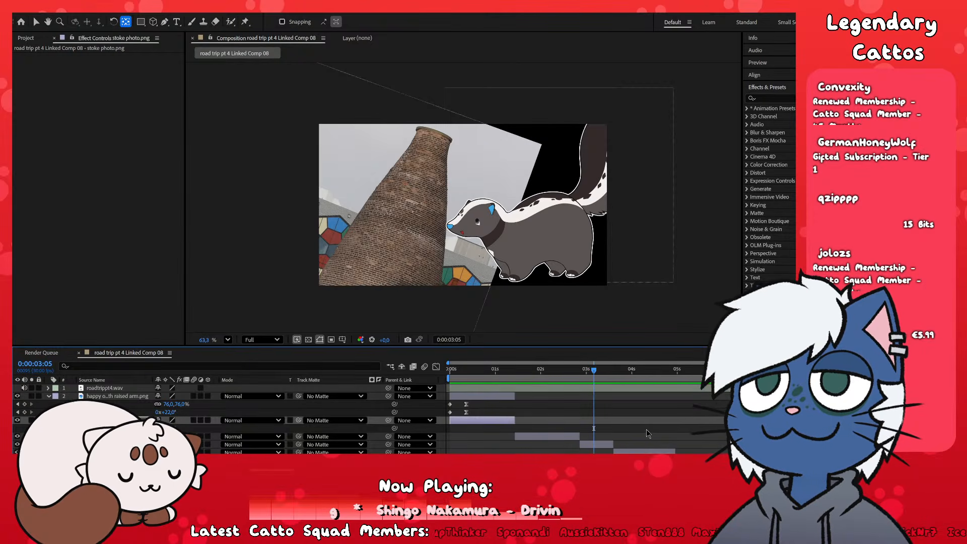
pyautogui.press('=')
pyautogui.click(539, 444)
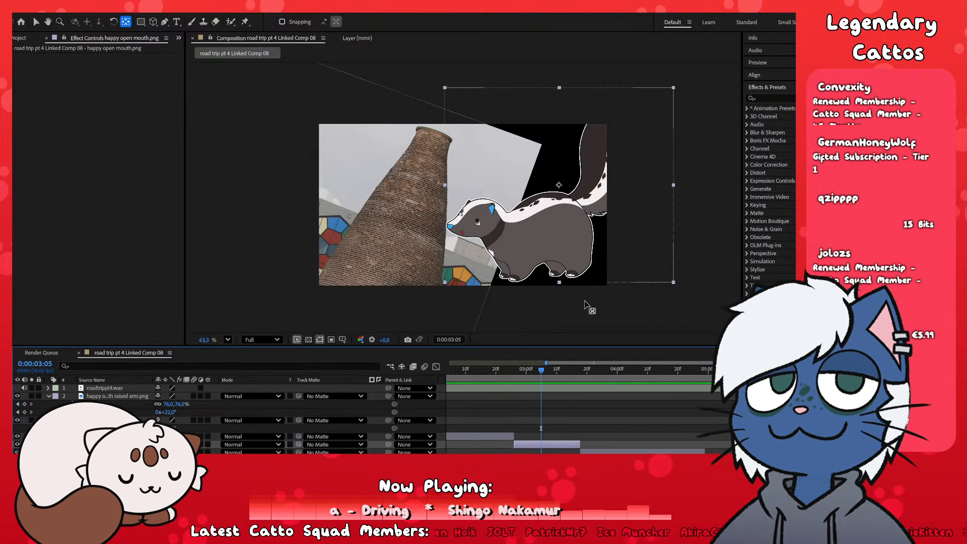
pyautogui.moveTo(556, 381); pyautogui.dragTo(726, 402)
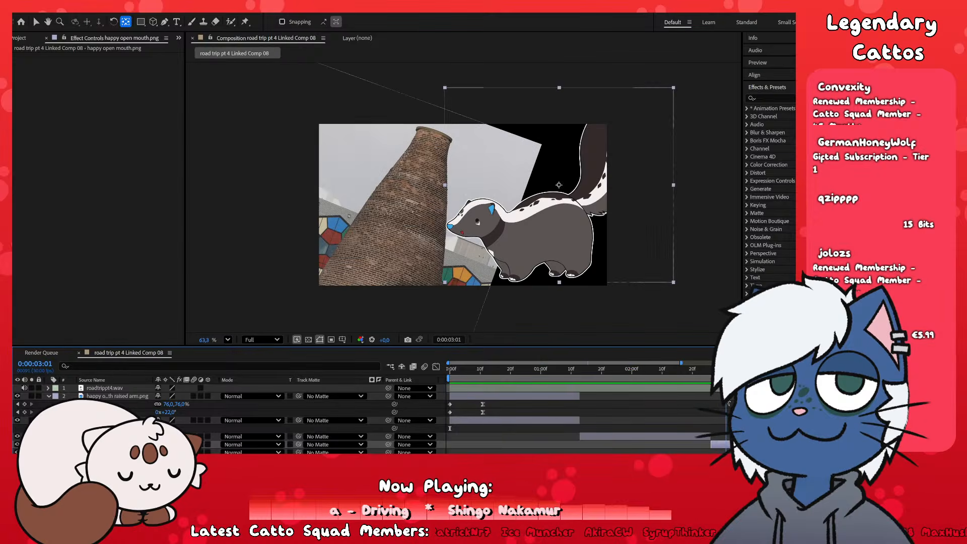
pyautogui.scroll(-1, 642, 442)
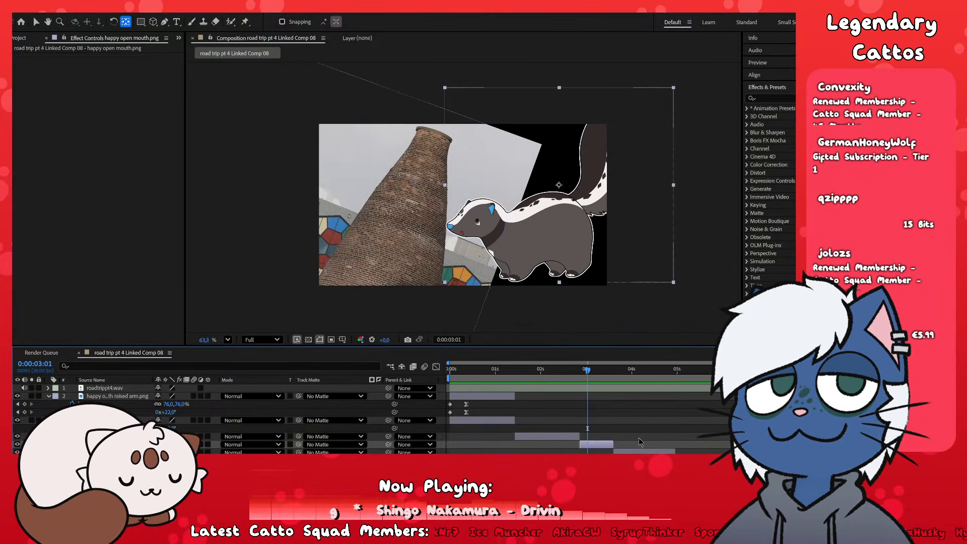
pyautogui.scroll(1, 616, 441)
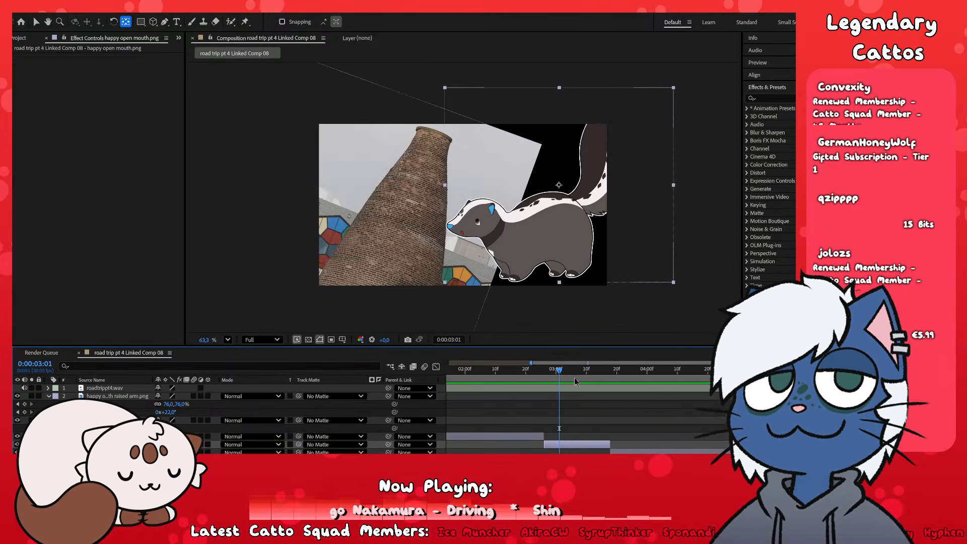
pyautogui.click(492, 374)
pyautogui.moveTo(491, 379); pyautogui.dragTo(724, 436)
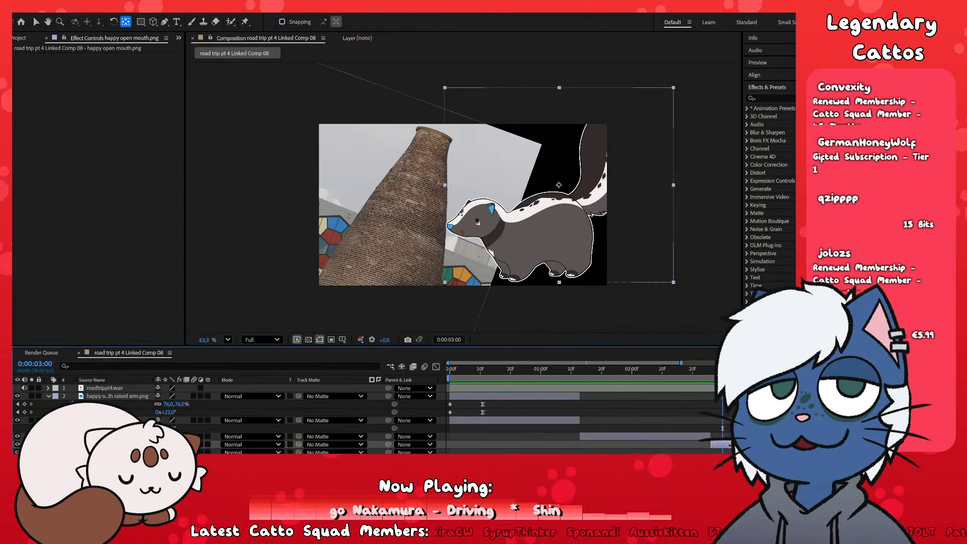
pyautogui.press('v')
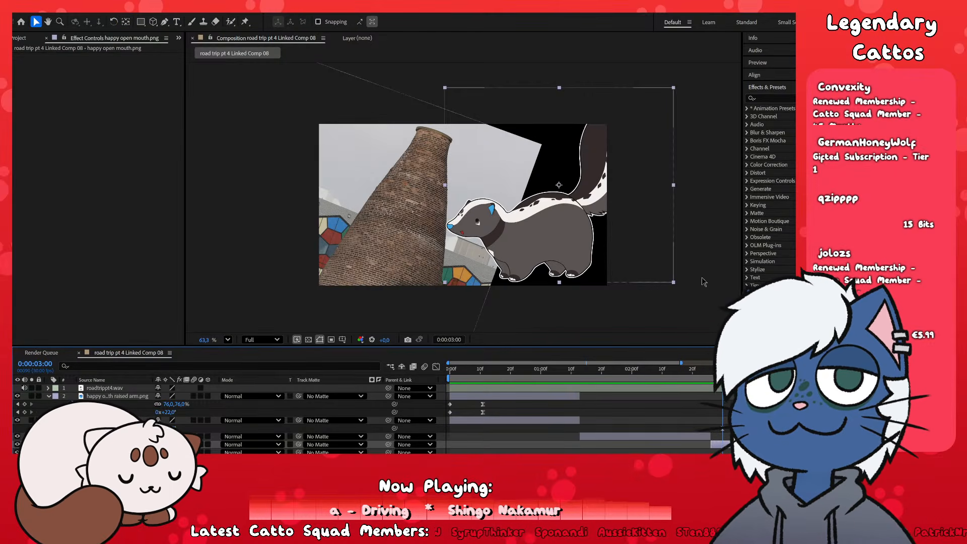
pyautogui.moveTo(717, 377); pyautogui.dragTo(718, 400)
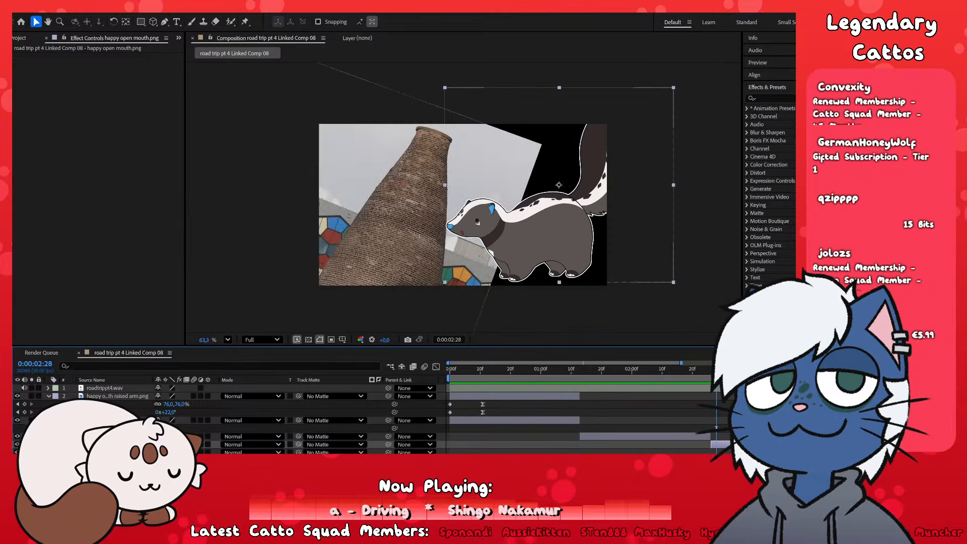
# - At 0:00:02:29, enlarge the happy open mouth.png skunk proportionally and shift it up and to the right beside the brick chimney
pyautogui.scroll(-1, 625, 423)
pyautogui.scroll(1, 631, 426)
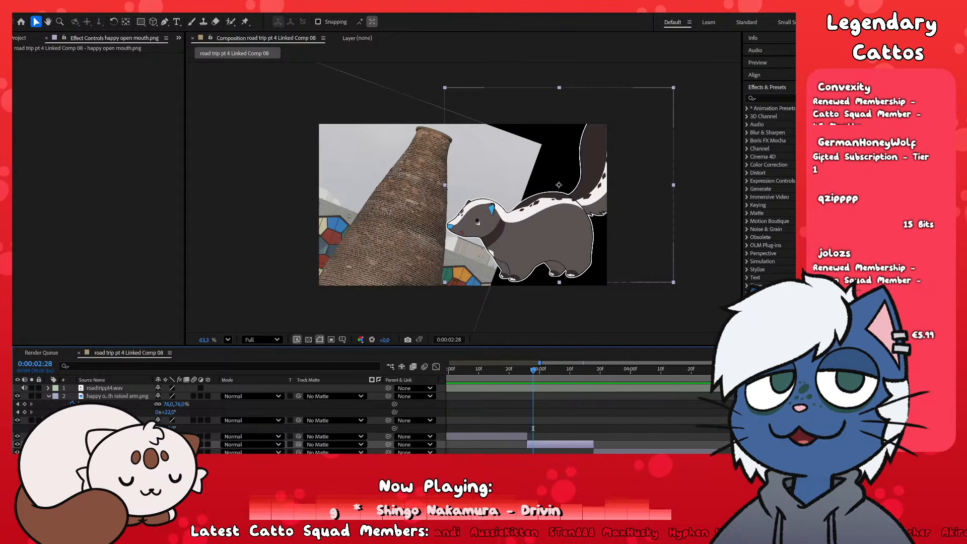
pyautogui.scroll(1, 528, 438)
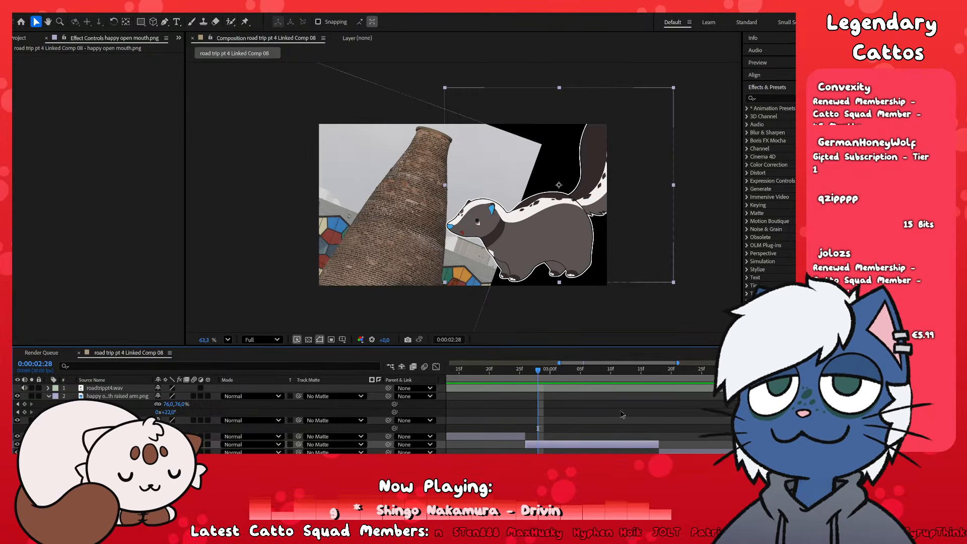
pyautogui.hscroll(-3, 522, 411)
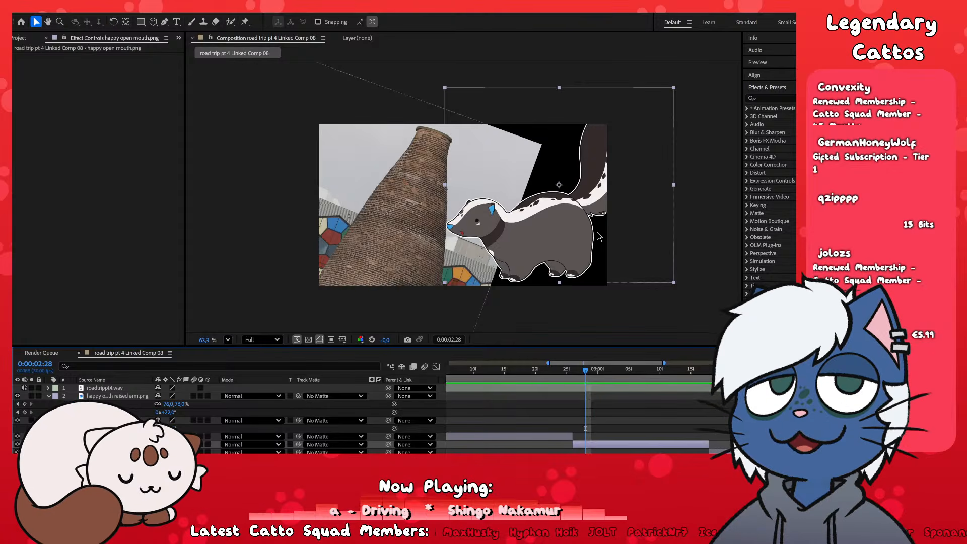
pyautogui.click(559, 376)
pyautogui.moveTo(558, 378); pyautogui.dragTo(591, 374)
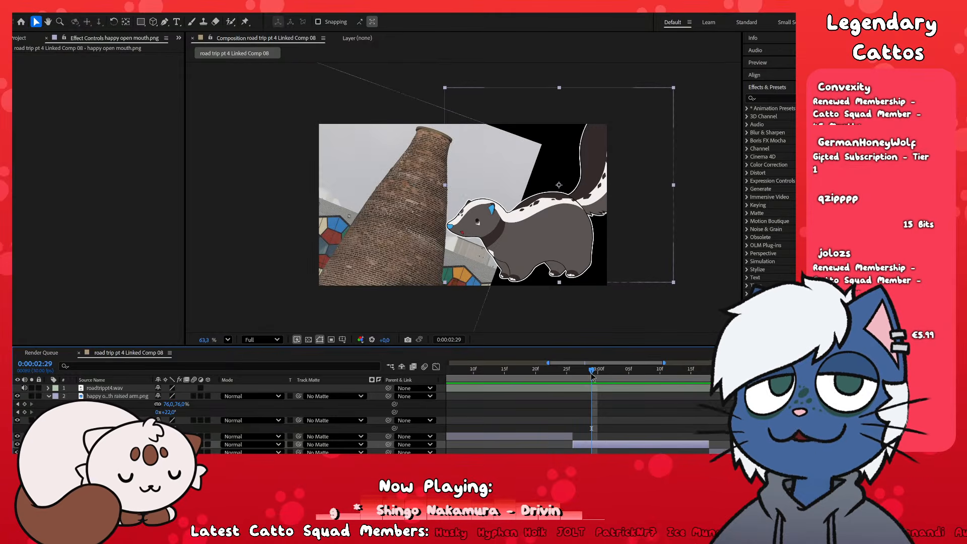
pyautogui.click(688, 90)
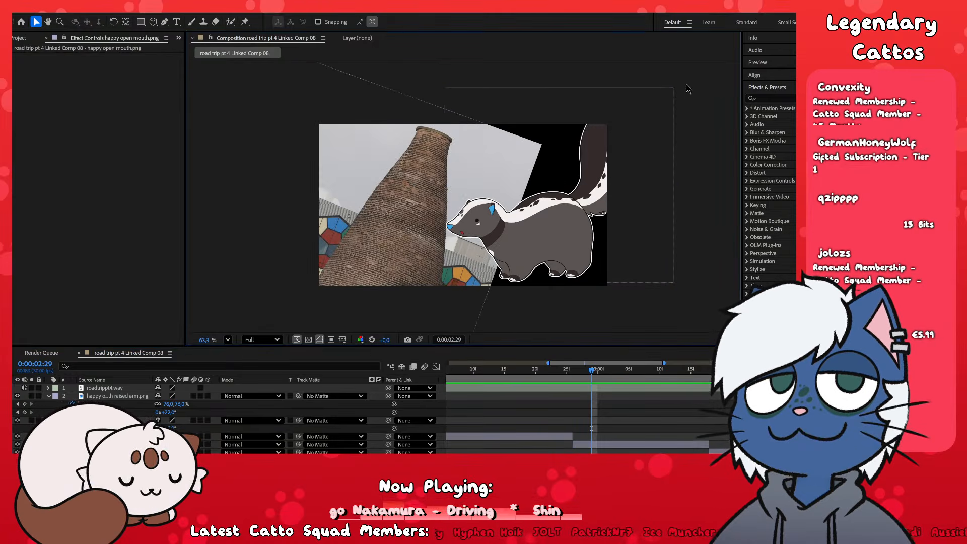
pyautogui.click(647, 118)
pyautogui.moveTo(674, 88); pyautogui.dragTo(699, 74)
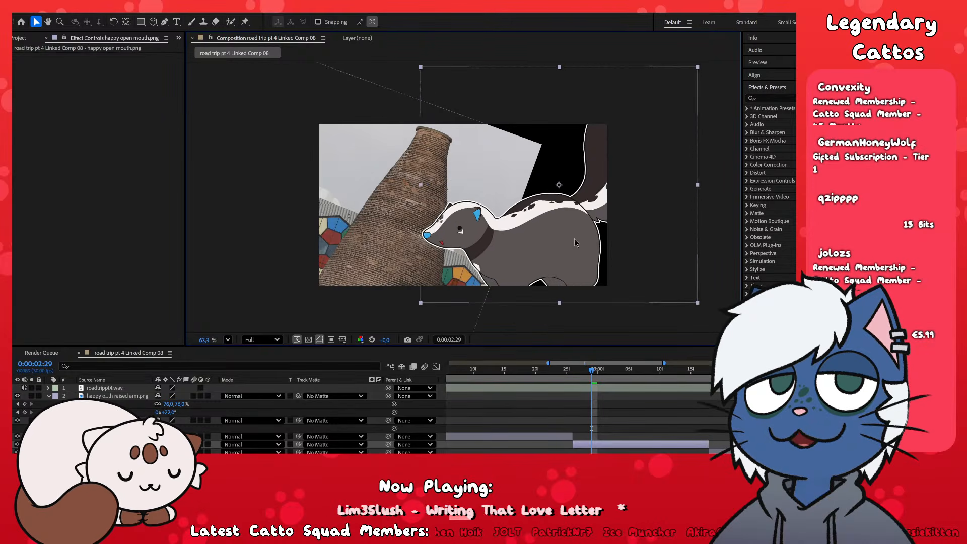
pyautogui.moveTo(576, 243); pyautogui.dragTo(587, 219)
# - Move the happy open mouth.png skunk's anchor point down to its lower body and rotate the skunk slightly clockwise at 0:00:02:26
pyautogui.press('y')
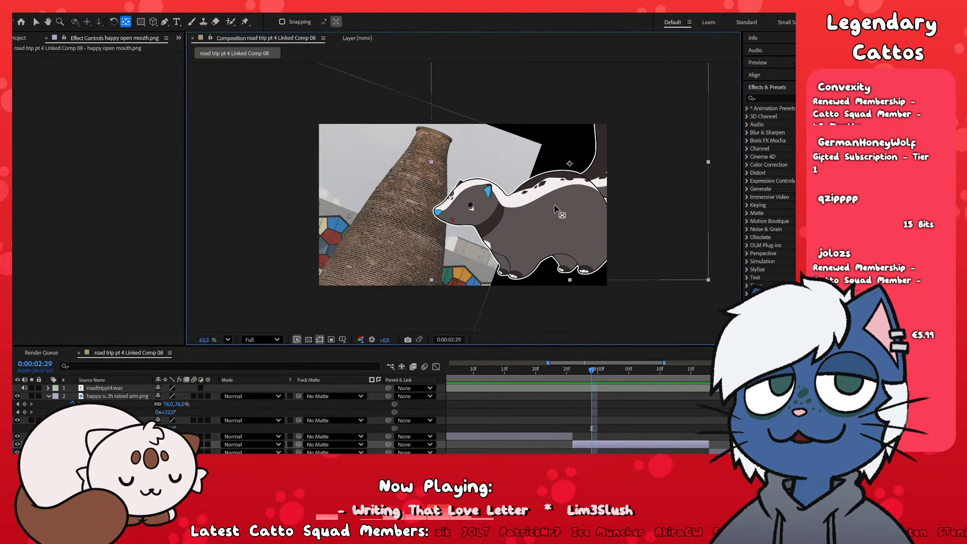
pyautogui.click(616, 432)
pyautogui.moveTo(591, 370); pyautogui.dragTo(524, 436)
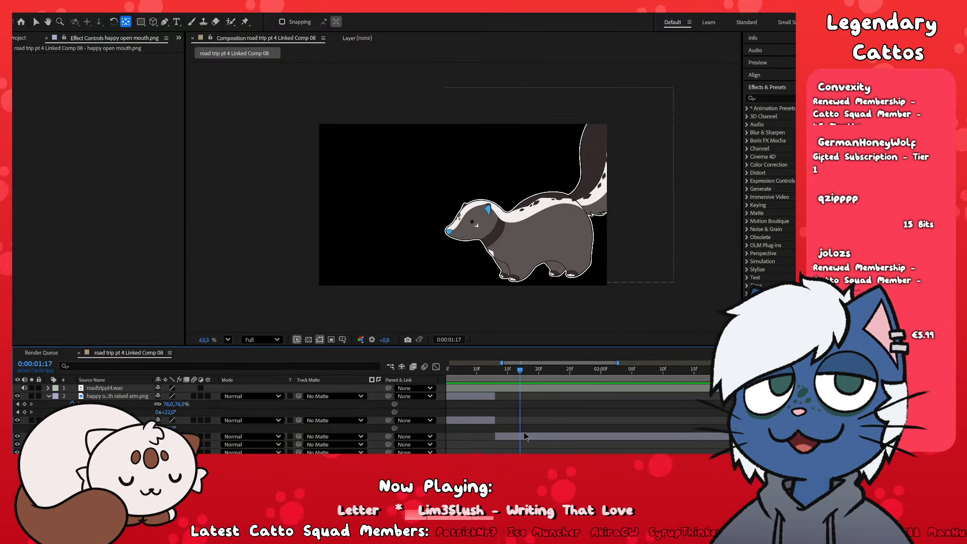
pyautogui.moveTo(731, 436); pyautogui.dragTo(762, 437)
pyautogui.click(771, 444)
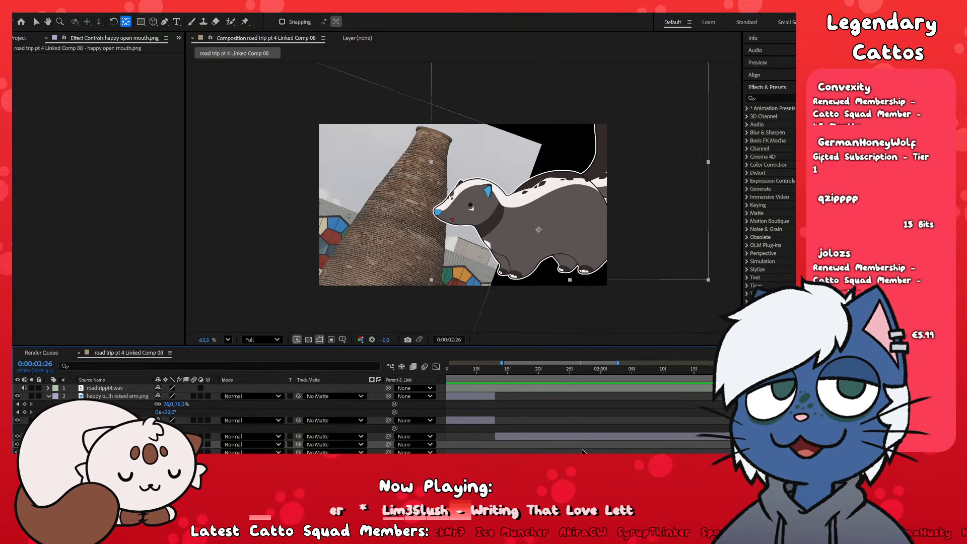
pyautogui.scroll(-2, 731, 433)
pyautogui.scroll(1, 730, 434)
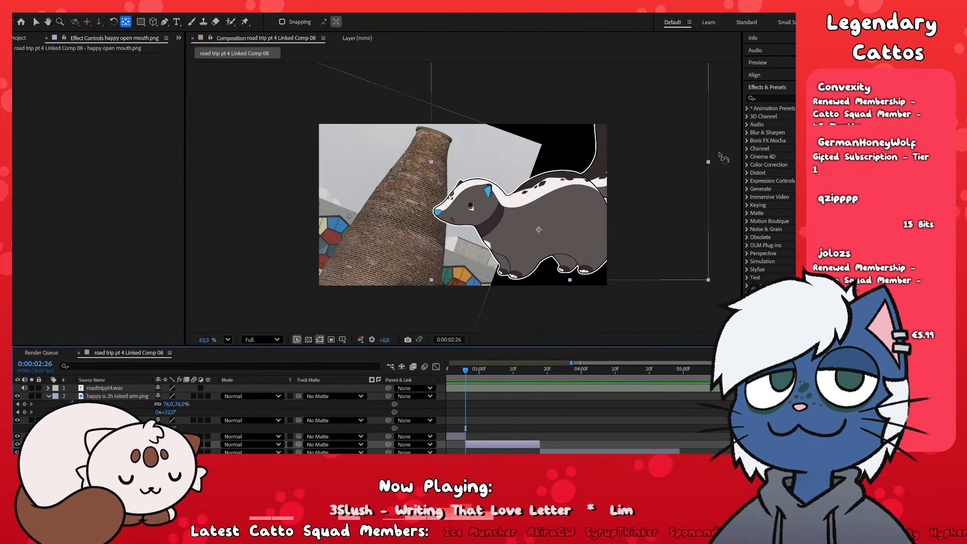
pyautogui.press('w')
pyautogui.moveTo(719, 165); pyautogui.dragTo(716, 186)
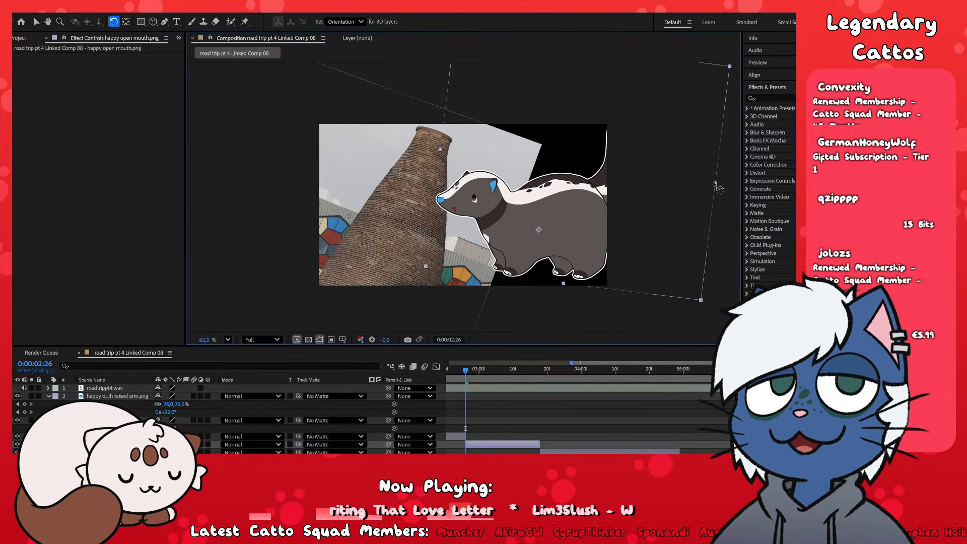
# - Select the t mouth.png layer and scrub its shot to 0:00:04:12
pyautogui.click(560, 376)
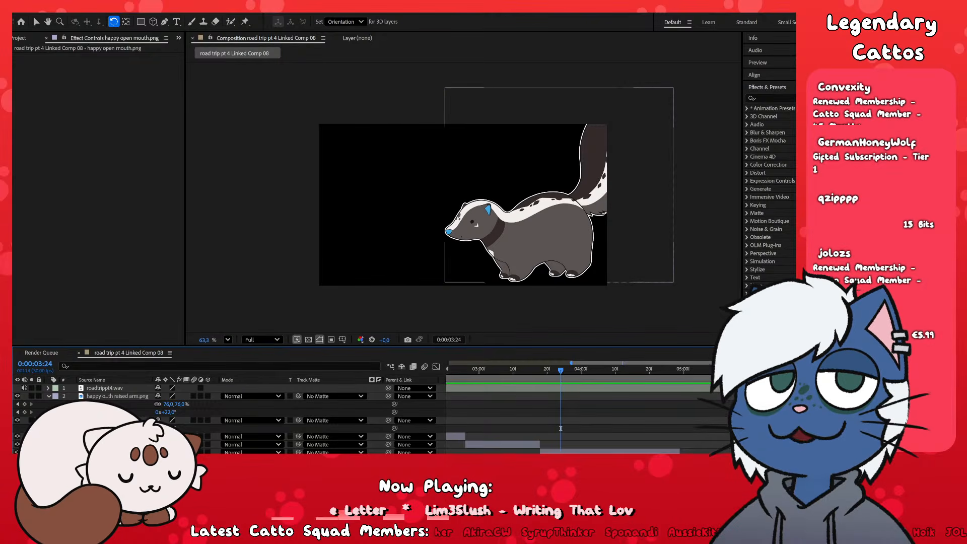
pyautogui.click(582, 452)
pyautogui.moveTo(601, 369); pyautogui.dragTo(615, 410)
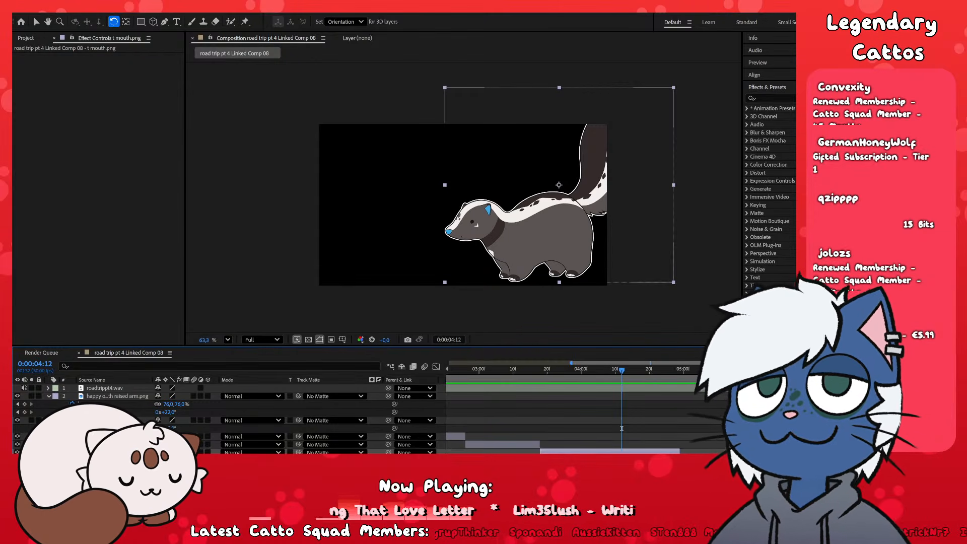
# - Play back the composition from 0:00:00:03 into the brick chimney shot
pyautogui.press('-')
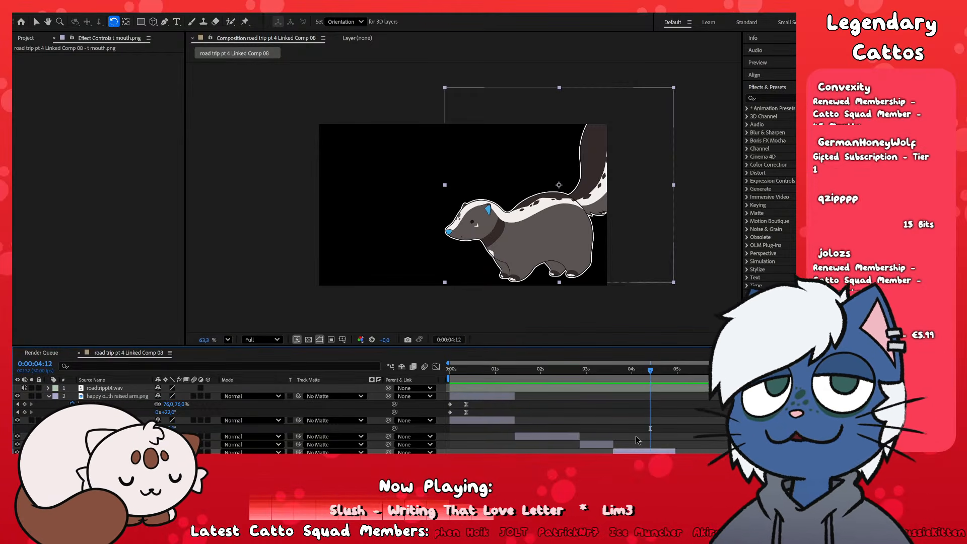
pyautogui.moveTo(650, 370); pyautogui.dragTo(454, 439)
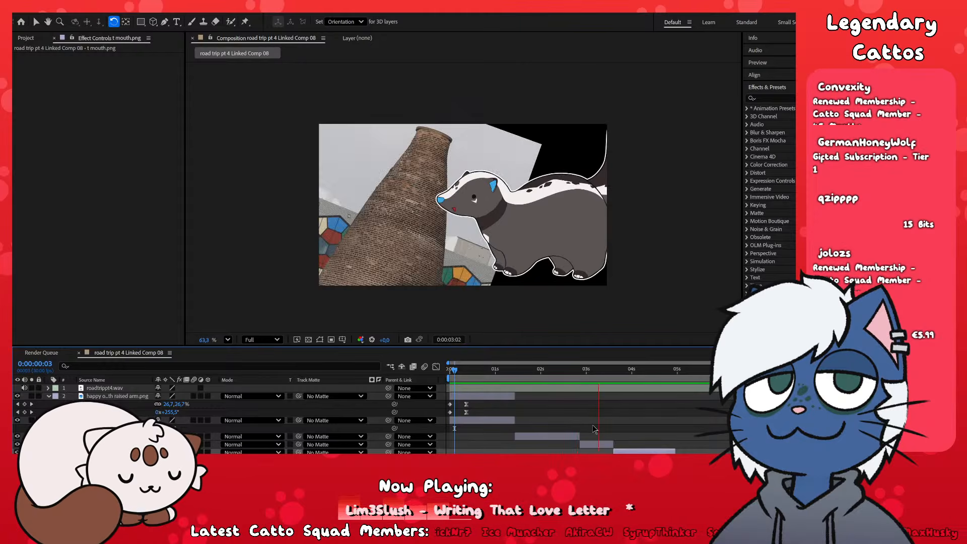
pyautogui.press('space')
# - At 0:00:03:18, move the t mouth.png skunk down and to the right so its body runs off the frame's corner
pyautogui.moveTo(537, 370); pyautogui.dragTo(617, 402)
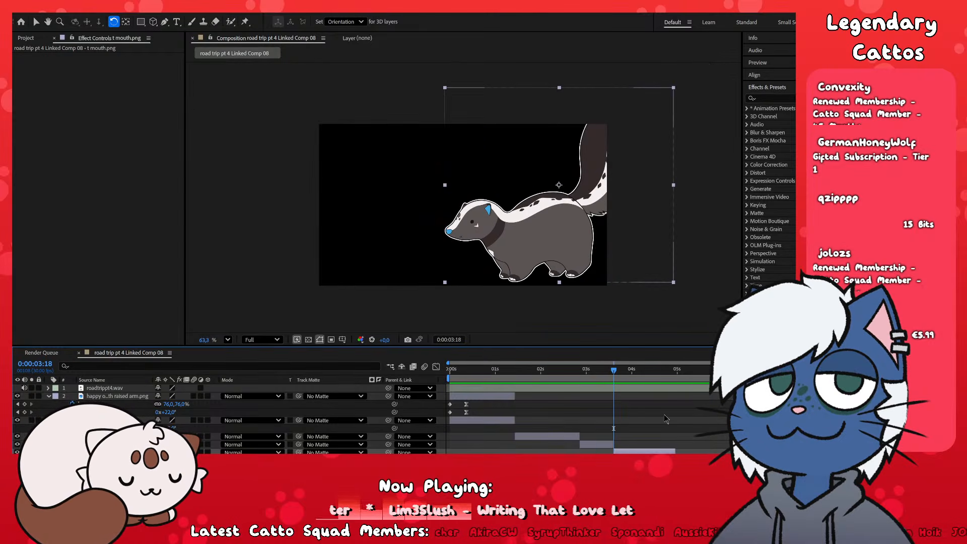
pyautogui.press('v')
pyautogui.moveTo(560, 271); pyautogui.dragTo(593, 299)
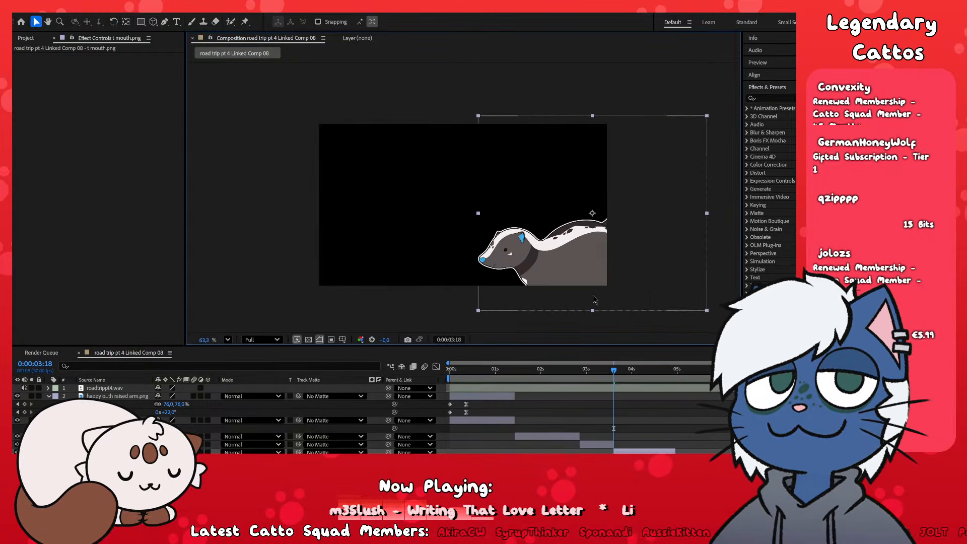
# - Scrub from the chimney shot at 0:00:03:09 through the t mouth.png shot to examine the cut at 0:00:03:18
pyautogui.click(600, 382)
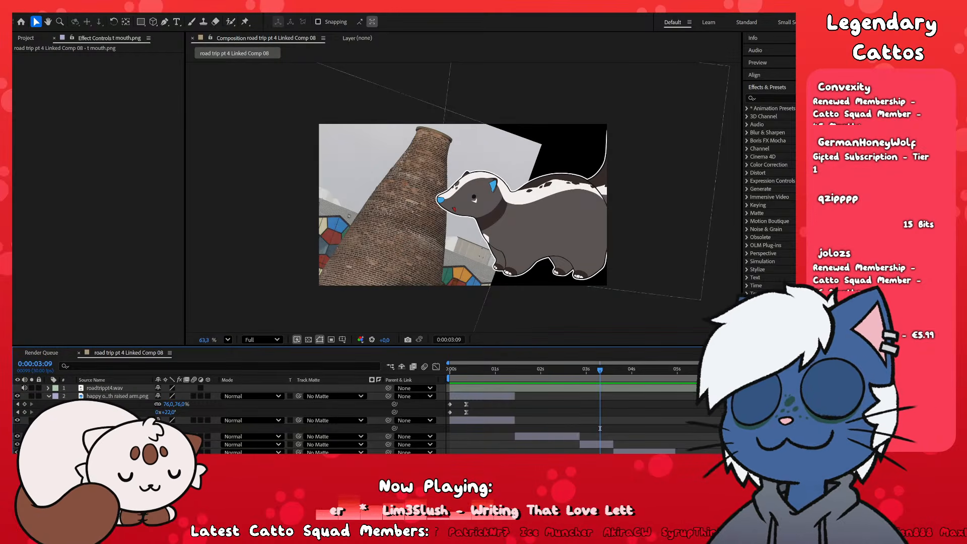
pyautogui.press('=')
pyautogui.press('=')
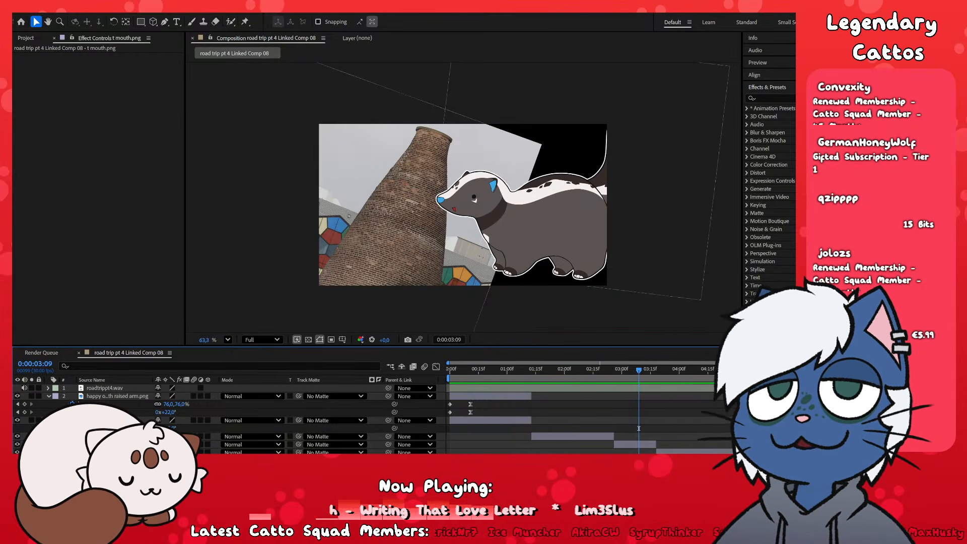
pyautogui.moveTo(645, 372); pyautogui.dragTo(688, 398)
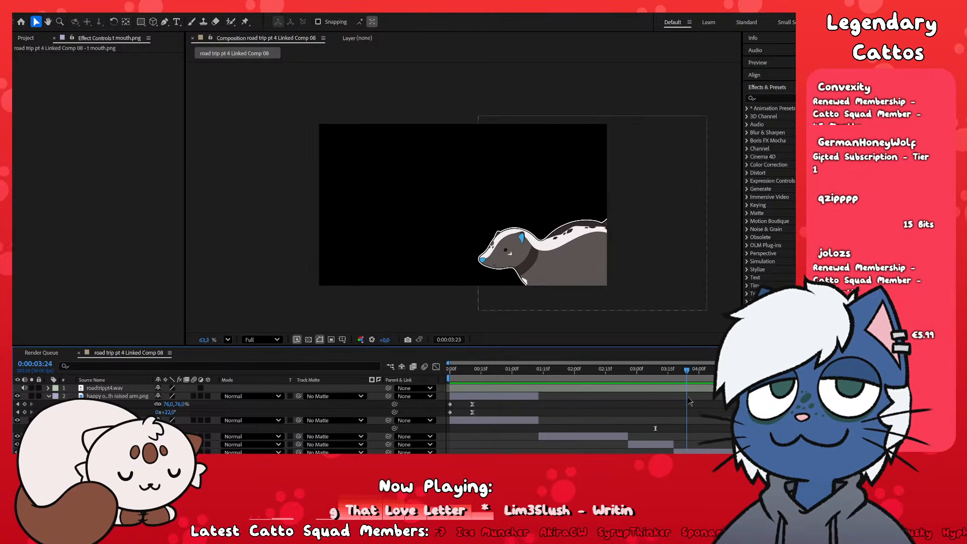
pyautogui.click(715, 452)
pyautogui.hscroll(10, 584, 418)
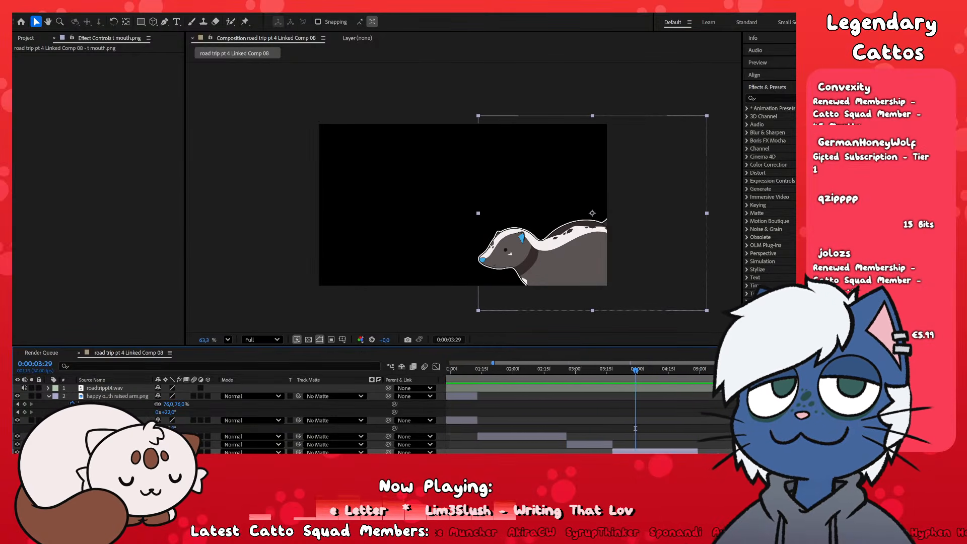
pyautogui.scroll(-2, 584, 418)
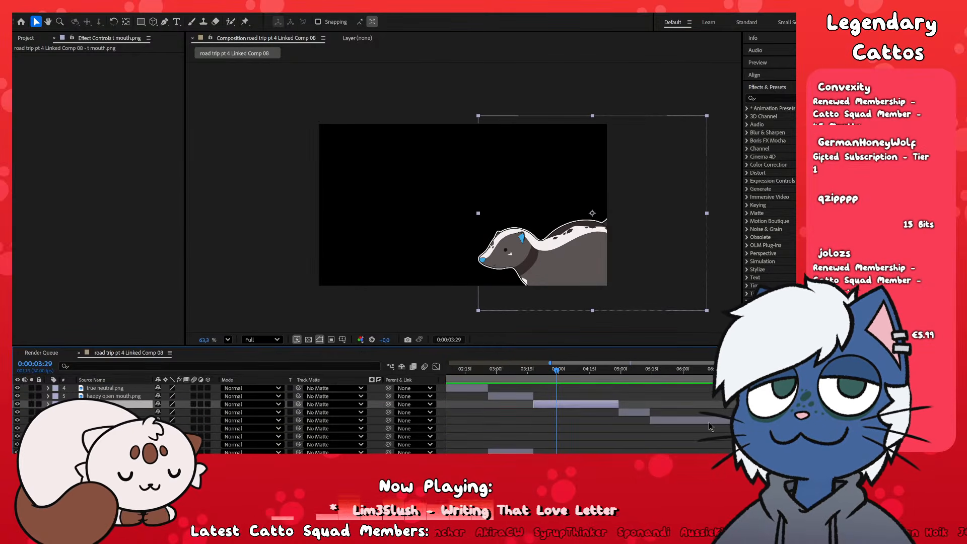
pyautogui.click(508, 377)
pyautogui.moveTo(532, 377)
pyautogui.mouseDown()
pyautogui.moveTo(522, 380)
pyautogui.moveTo(536, 381)
pyautogui.mouseUp()
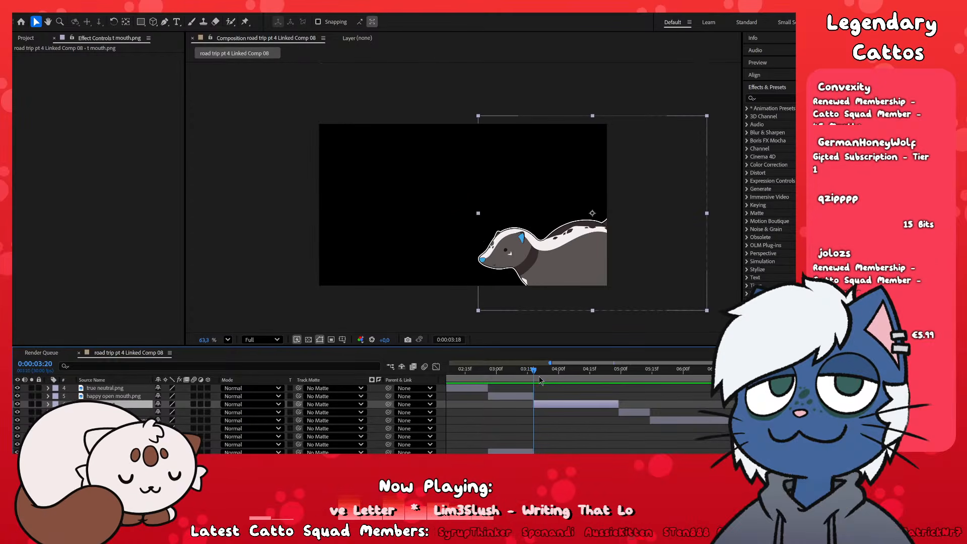
# - Select the true neutral.png layer at 0:00:05:12 and scrub back to the t mouth.png shot at 0:00:03:28
pyautogui.click(630, 385)
pyautogui.moveTo(630, 386); pyautogui.dragTo(646, 387)
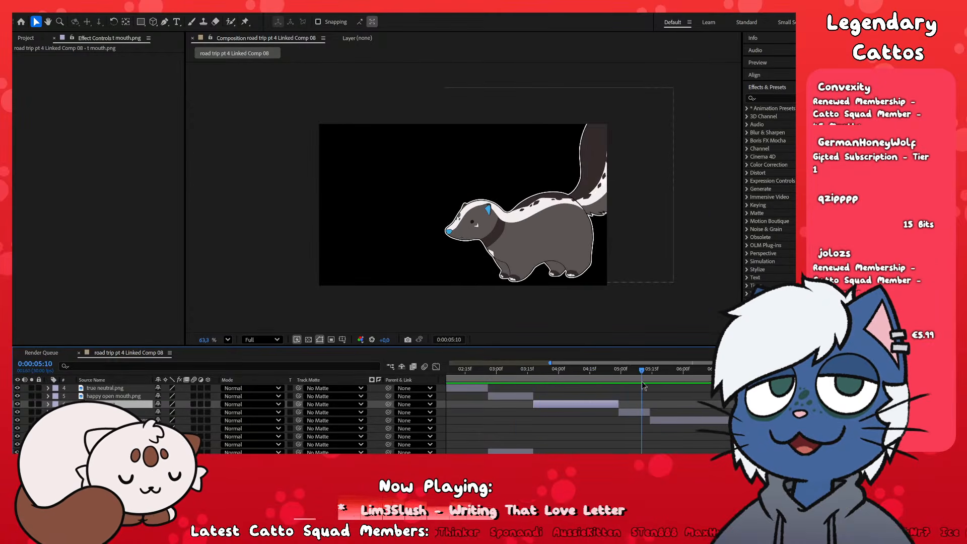
pyautogui.click(642, 412)
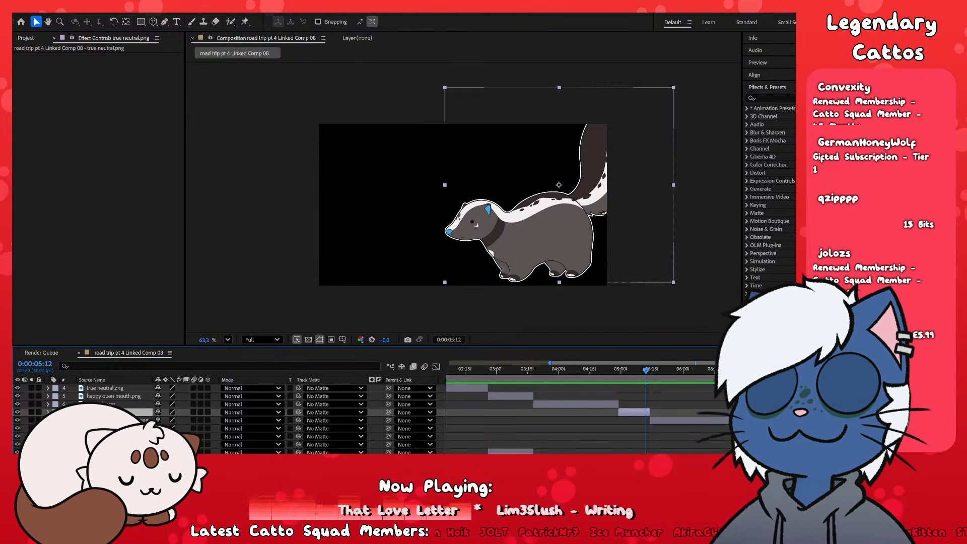
pyautogui.scroll(1, 747, 429)
pyautogui.moveTo(544, 372); pyautogui.dragTo(538, 404)
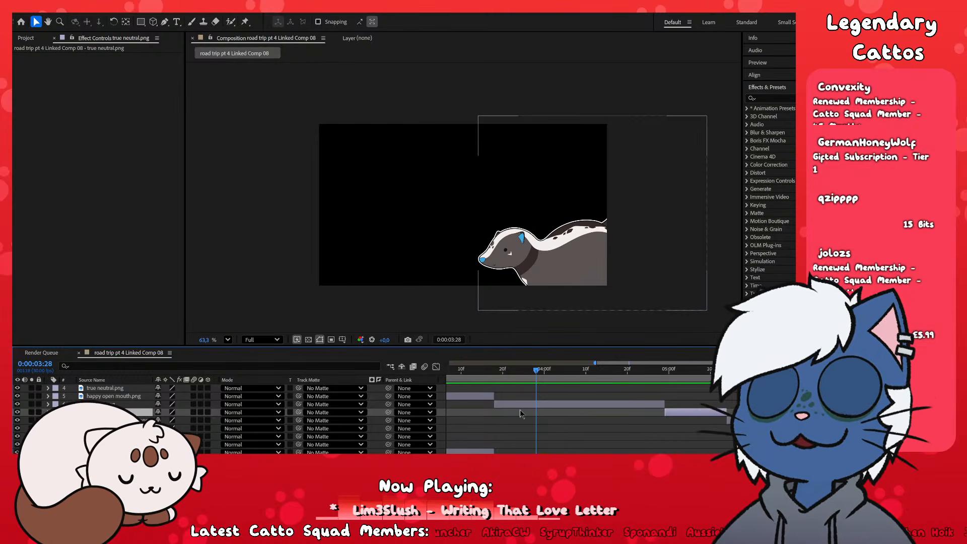
pyautogui.click(520, 412)
# - At 0:00:05:18, scale the happy open mouth raised arm.png skunk in the defibrillator shot to 54%
pyautogui.moveTo(519, 373); pyautogui.dragTo(743, 403)
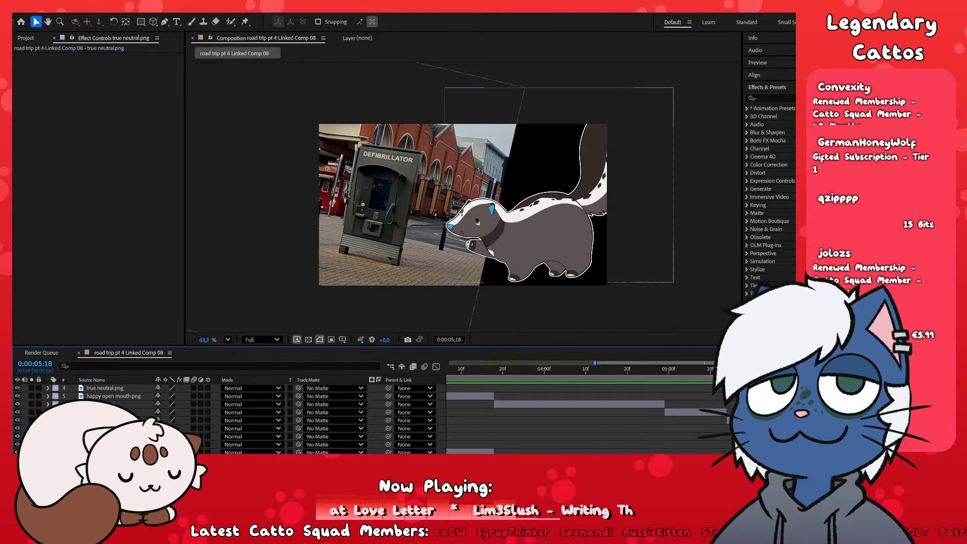
pyautogui.click(740, 420)
pyautogui.scroll(-3, 645, 440)
pyautogui.scroll(2, 739, 420)
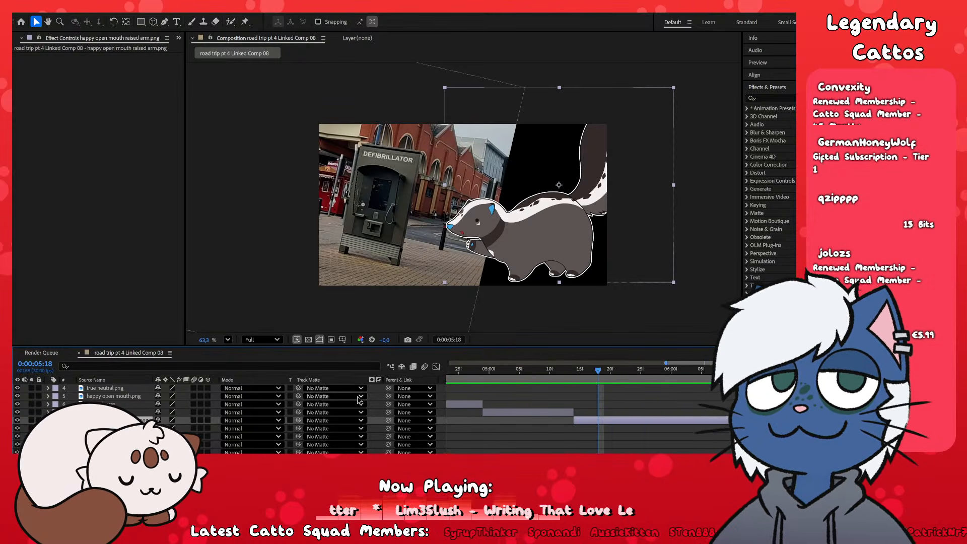
pyautogui.press('s')
pyautogui.moveTo(186, 430); pyautogui.dragTo(190, 429)
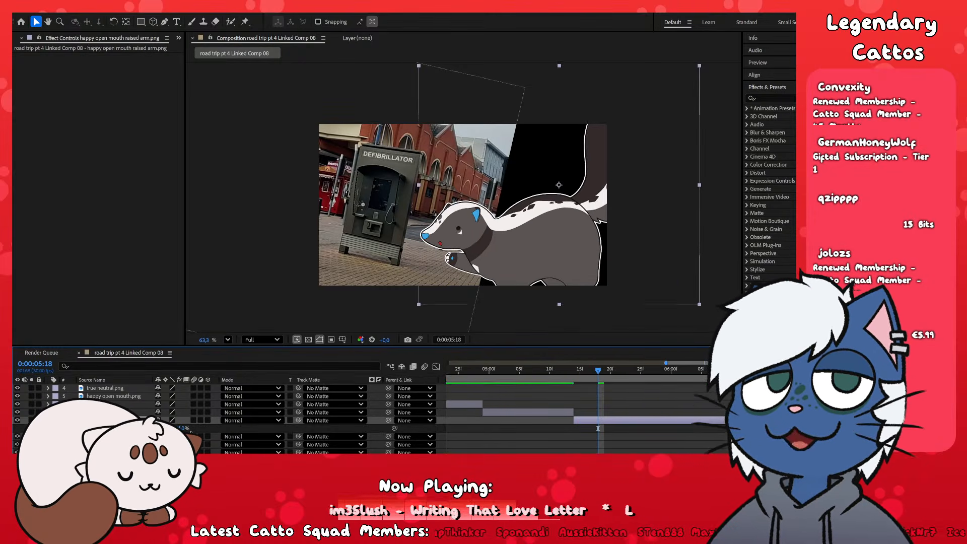
# - Move the raised-arm skunk's anchor point to its lower body and set its rotation to 13°
pyautogui.press('y')
pyautogui.moveTo(561, 184); pyautogui.dragTo(532, 263)
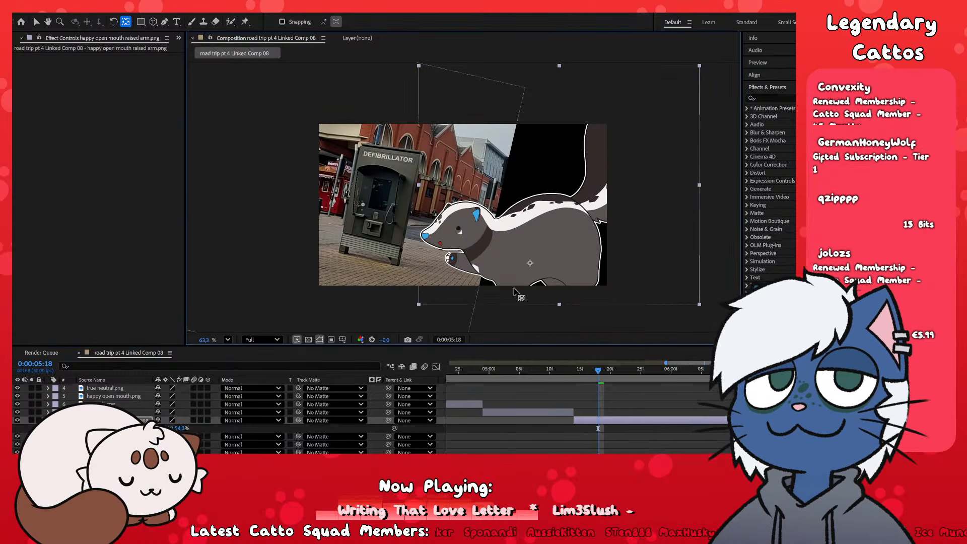
pyautogui.press('r')
pyautogui.moveTo(174, 428); pyautogui.dragTo(181, 429)
# - Shift the raised-arm skunk up and slightly to the right beside the defibrillator cabinet, and deselect it
pyautogui.click(596, 225)
pyautogui.press('v')
pyautogui.moveTo(537, 301); pyautogui.dragTo(549, 283)
pyautogui.click(543, 304)
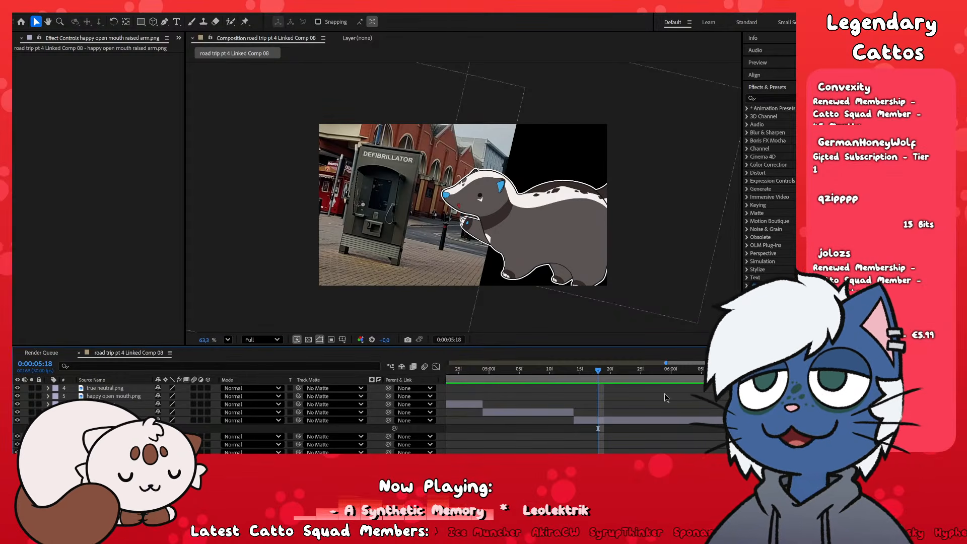
# - Play back the lead-in to the defibrillator shot and stop in the confusion.png shot at 0:00:07:01
pyautogui.moveTo(598, 371); pyautogui.dragTo(459, 398)
pyautogui.press('space')
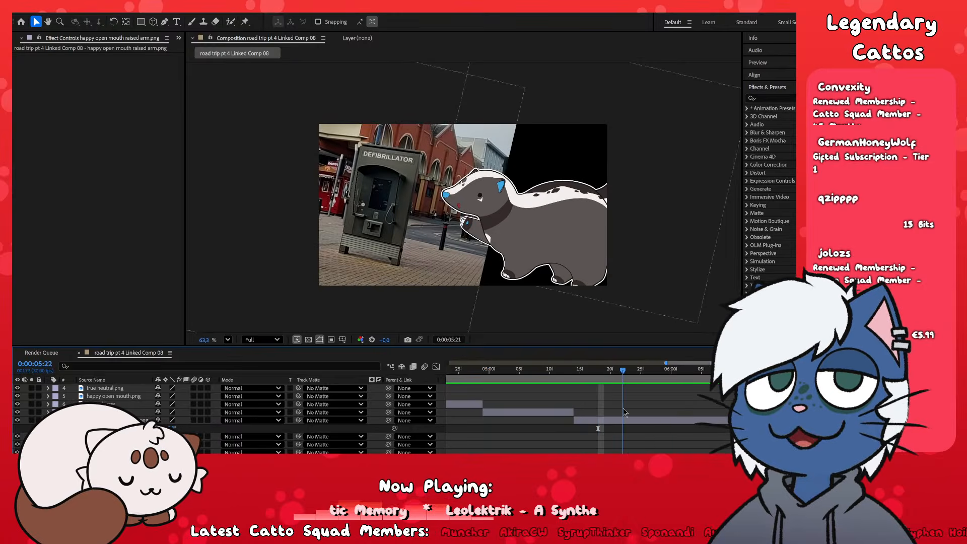
pyautogui.press('space')
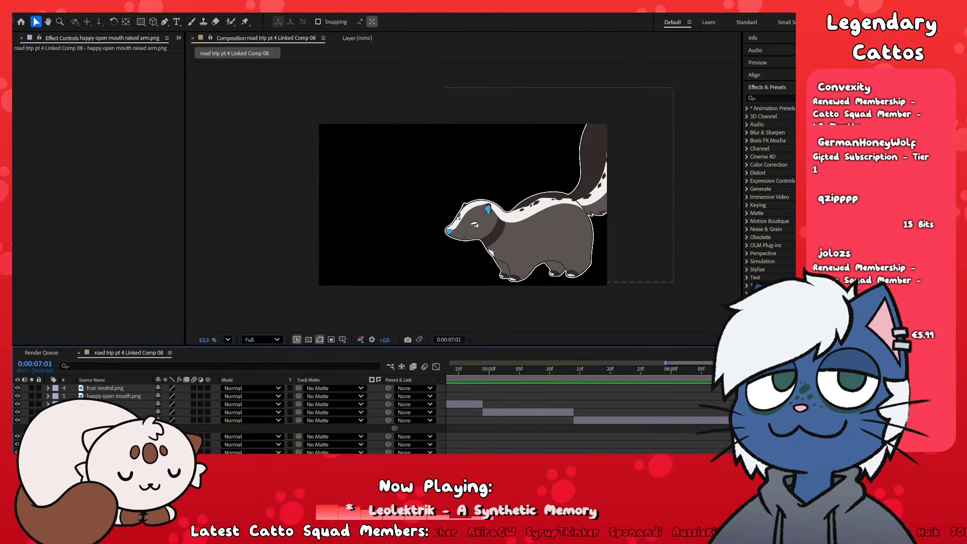
# - Select the confusion.png layer and examine its span in the timeline around 0:00:07:01
pyautogui.scroll(-3, 675, 434)
pyautogui.scroll(-1, 676, 433)
pyautogui.scroll(5, 755, 433)
pyautogui.scroll(-4, 851, 433)
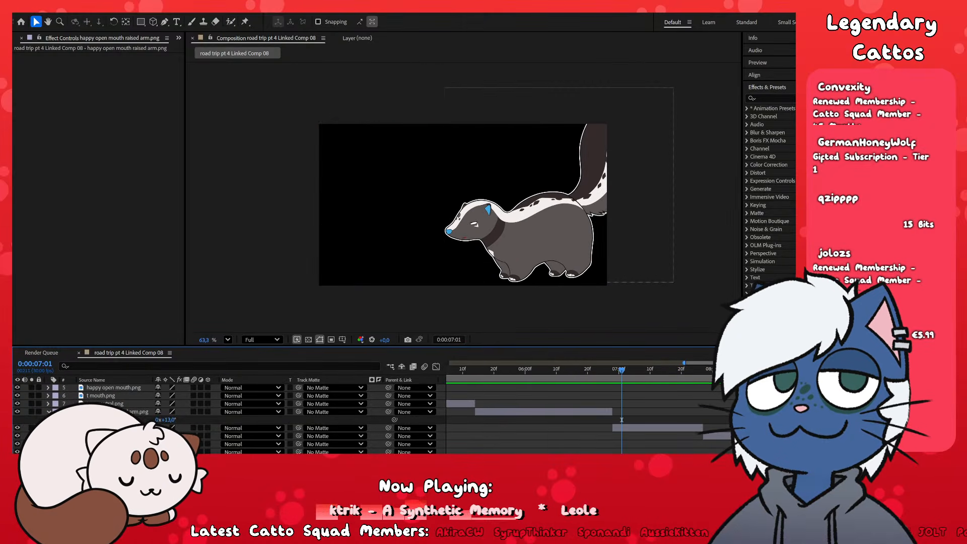
pyautogui.scroll(4, 851, 434)
pyautogui.scroll(-4, 851, 433)
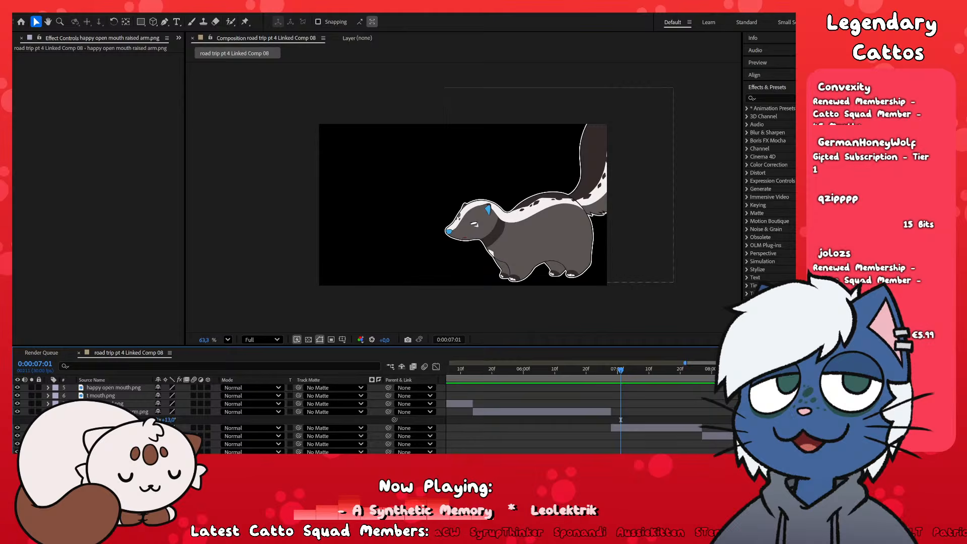
pyautogui.click(639, 428)
pyautogui.scroll(1, 871, 431)
pyautogui.scroll(2, 871, 431)
pyautogui.scroll(-4, 724, 420)
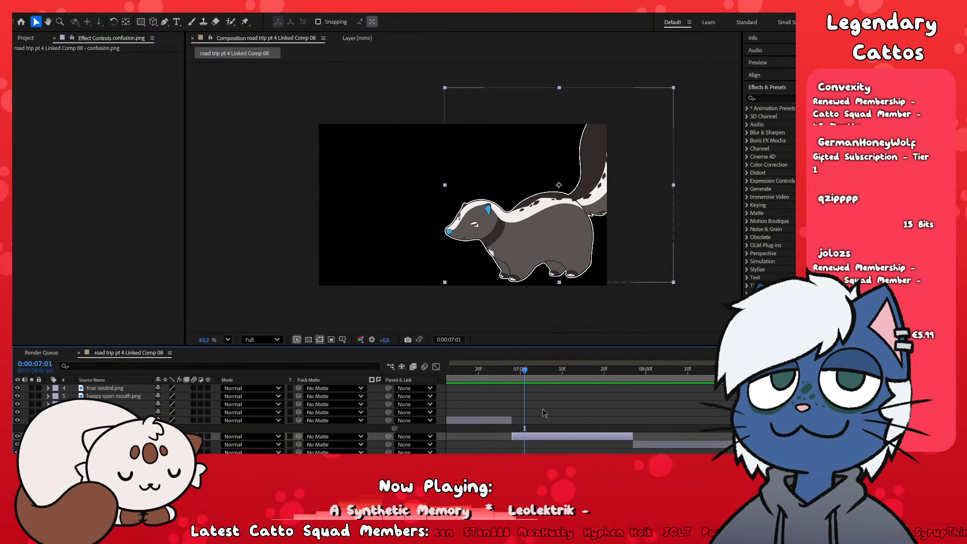
# - Preview the confusion.png shot from 0:00:06:23 through to the news article shot
pyautogui.moveTo(524, 371); pyautogui.dragTo(491, 387)
pyautogui.press('space')
pyautogui.press('pagedown')
pyautogui.press('pagedown')
pyautogui.press('pagedown')
pyautogui.press('pagedown')
pyautogui.press('pagedown')
pyautogui.press('pagedown')
pyautogui.press('pagedown')
pyautogui.press('pagedown')
pyautogui.press('pagedown')
pyautogui.press('pagedown')
pyautogui.press('pagedown')
pyautogui.press('pagedown')
pyautogui.press('pagedown')
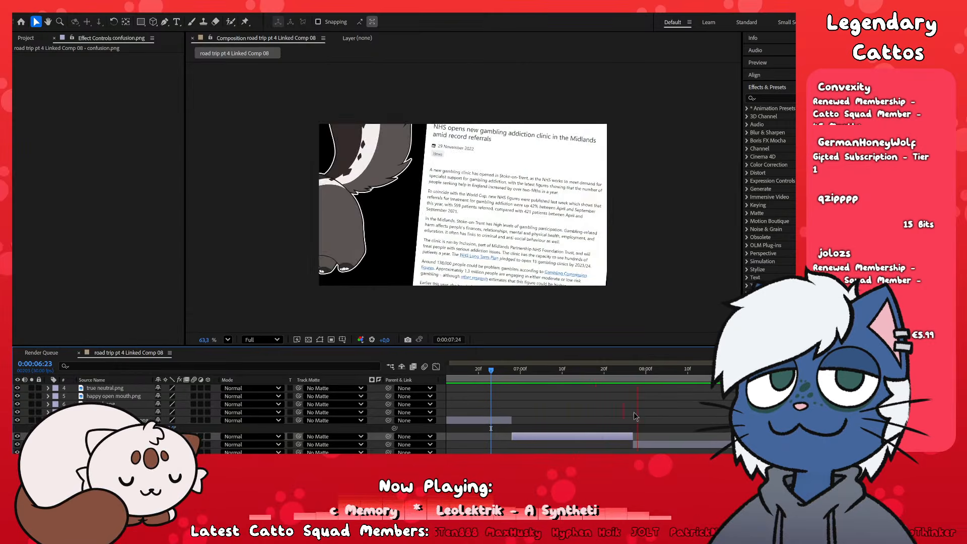
# - At 0:00:08:08, flip the happy open mouth.png skunk horizontally to face the news article
pyautogui.click(681, 385)
pyautogui.click(688, 443)
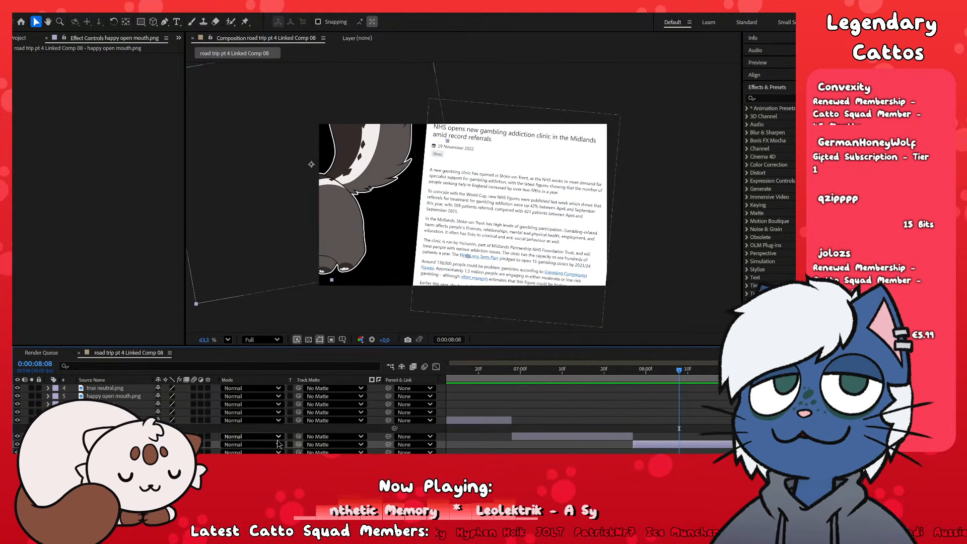
pyautogui.press('KP_Enter')
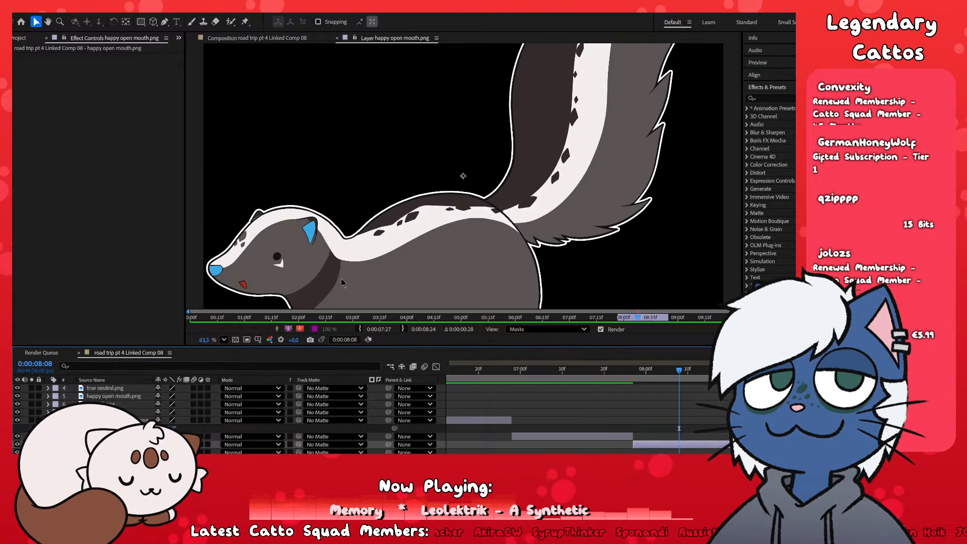
pyautogui.click(337, 39)
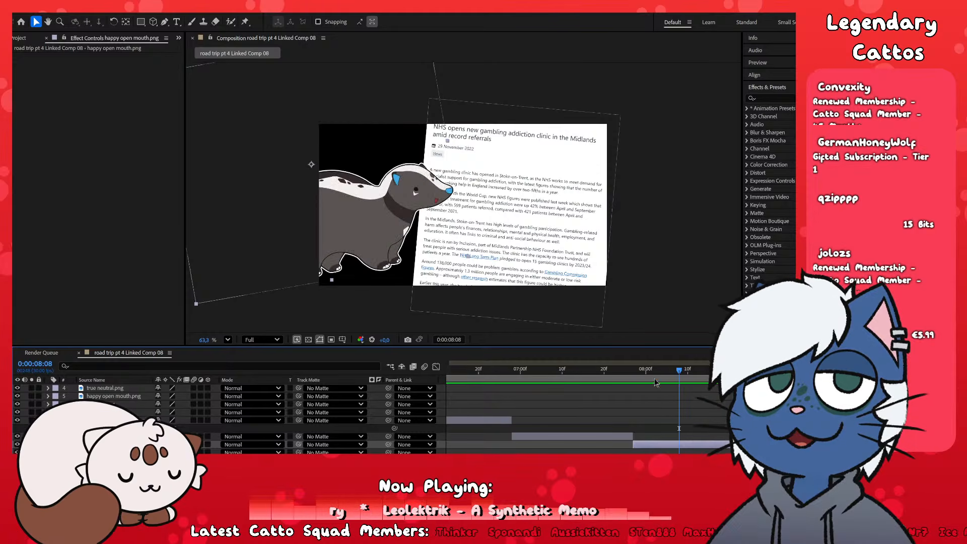
# - Set a starting Position keyframe on the confusion.png layer at its first frame, 0:00:06:28
pyautogui.moveTo(655, 375); pyautogui.dragTo(546, 387)
pyautogui.click(545, 436)
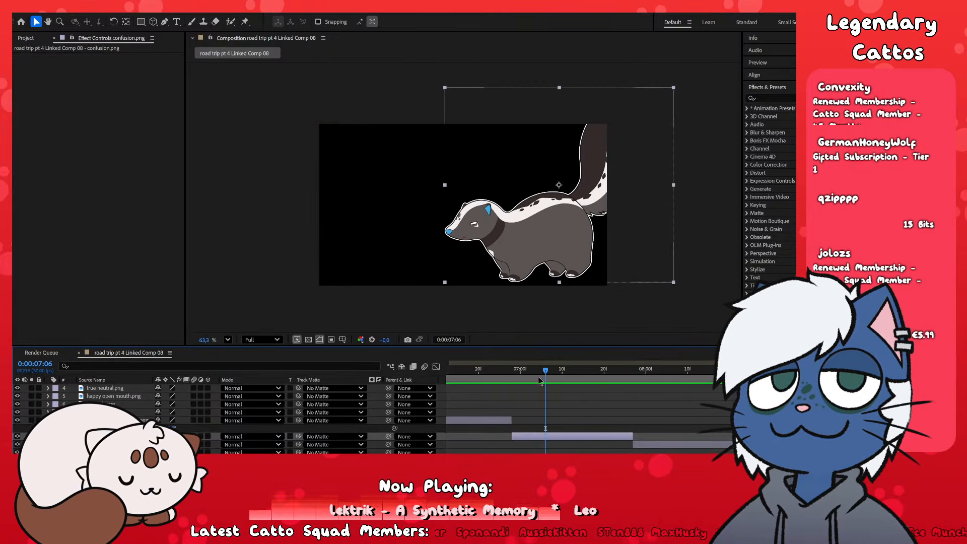
pyautogui.press('i')
pyautogui.press('r')
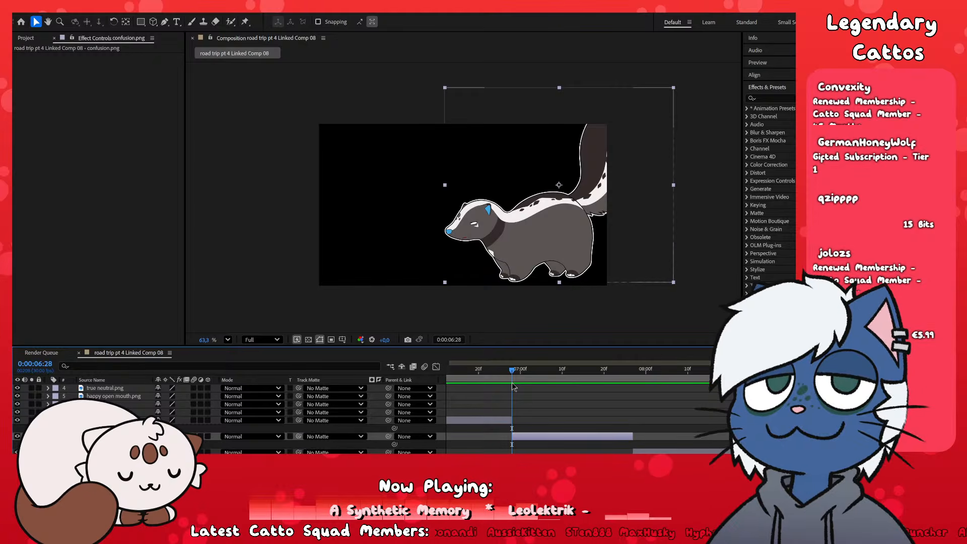
pyautogui.click(75, 444)
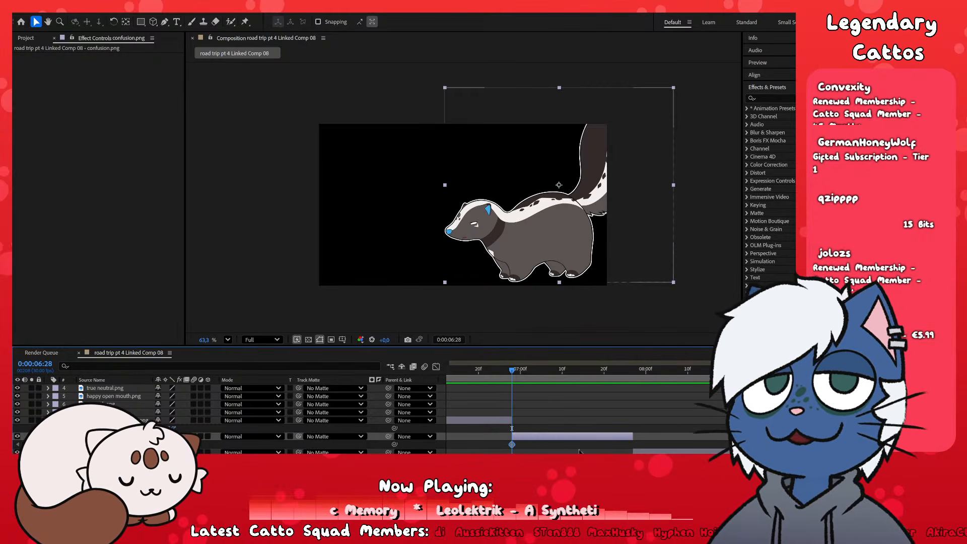
# - At 0:00:07:22, lower the confusion.png skunk to create a second Position keyframe, and shift that keyframe to the end of the layer
pyautogui.scroll(1, 579, 437)
pyautogui.scroll(-1, 669, 405)
pyautogui.scroll(-1, 542, 425)
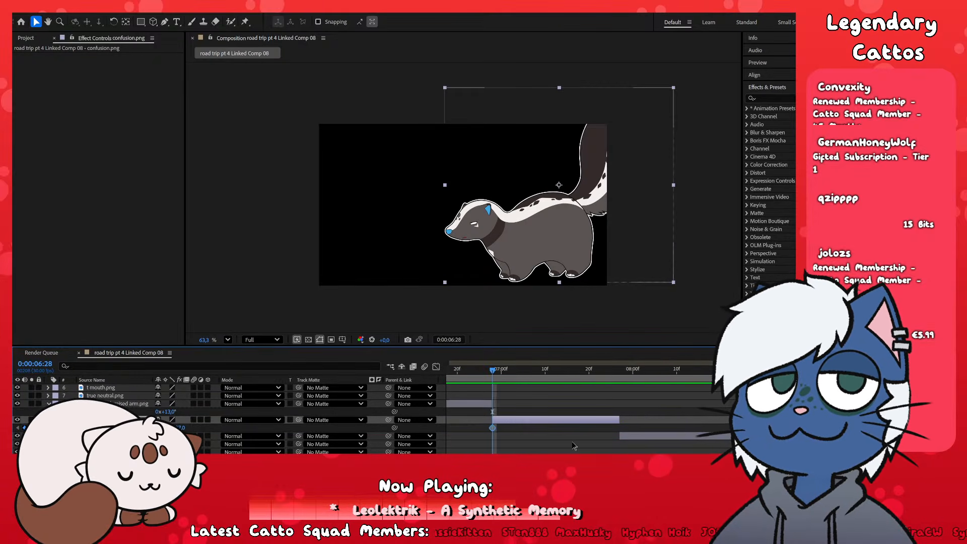
pyautogui.scroll(1, 521, 423)
pyautogui.moveTo(675, 379); pyautogui.dragTo(689, 381)
pyautogui.moveTo(570, 232); pyautogui.dragTo(570, 277)
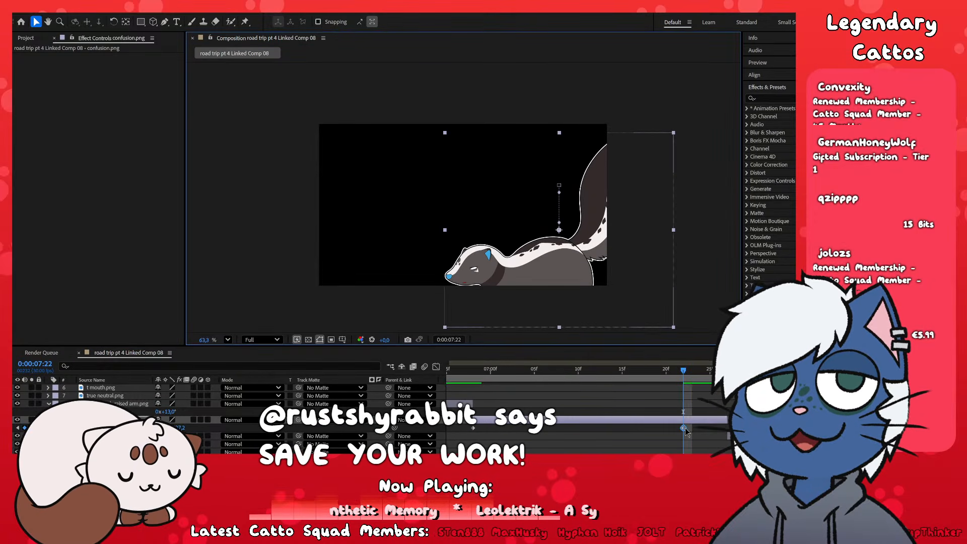
pyautogui.moveTo(683, 428); pyautogui.dragTo(727, 428)
# - Lower the confusion.png skunk's starting position at 0:00:06:28 to shorten its downward slide, and preview the movement
pyautogui.press('space')
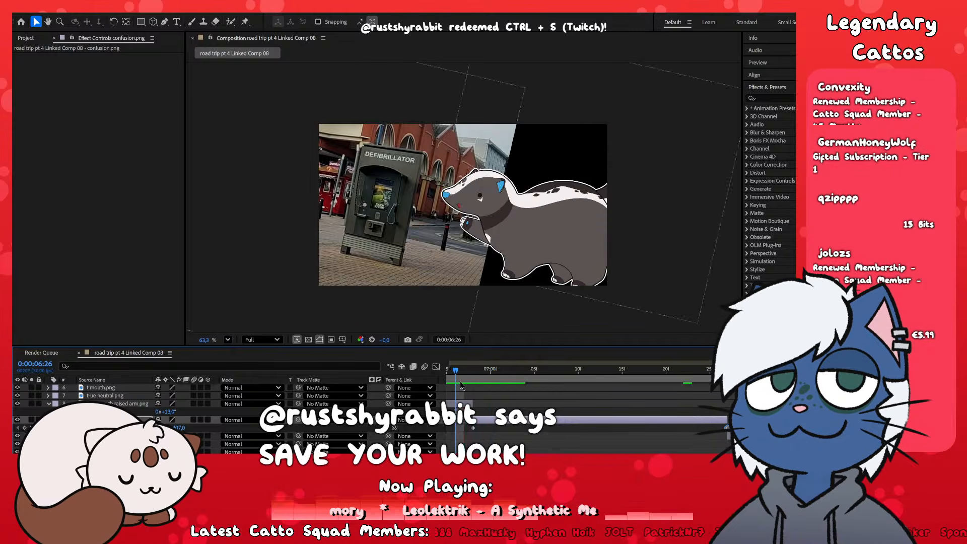
pyautogui.press('space')
pyautogui.moveTo(695, 370); pyautogui.dragTo(478, 399)
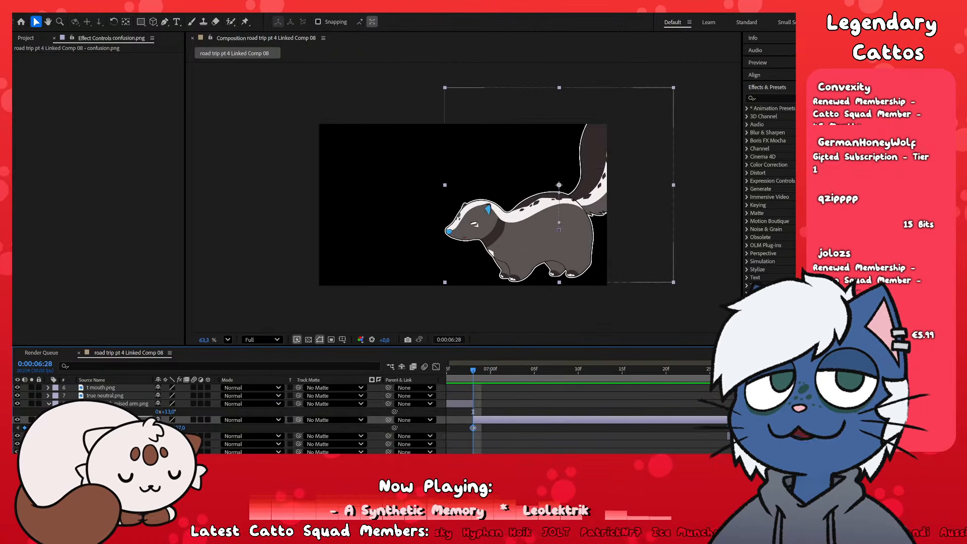
pyautogui.moveTo(180, 427); pyautogui.dragTo(247, 432)
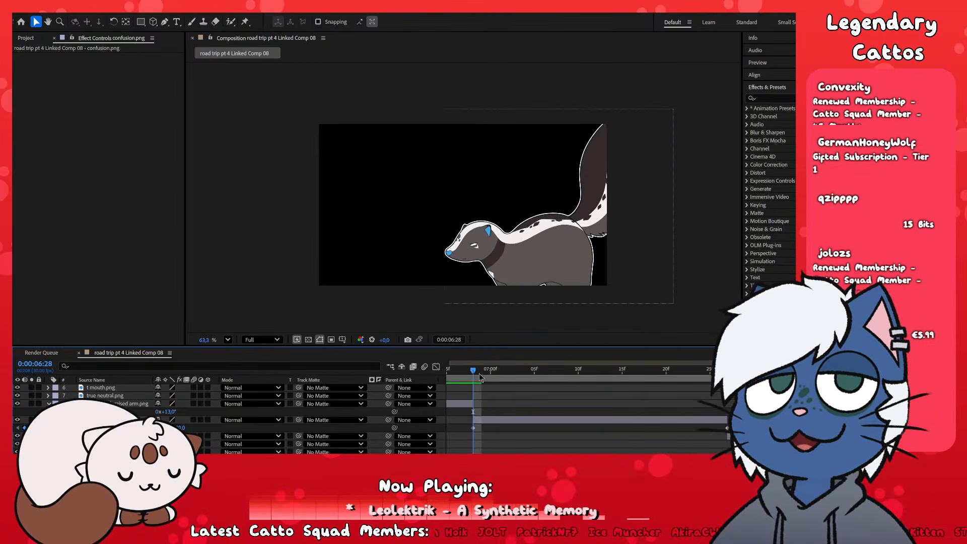
pyautogui.press('space')
pyautogui.moveTo(515, 416); pyautogui.dragTo(663, 438)
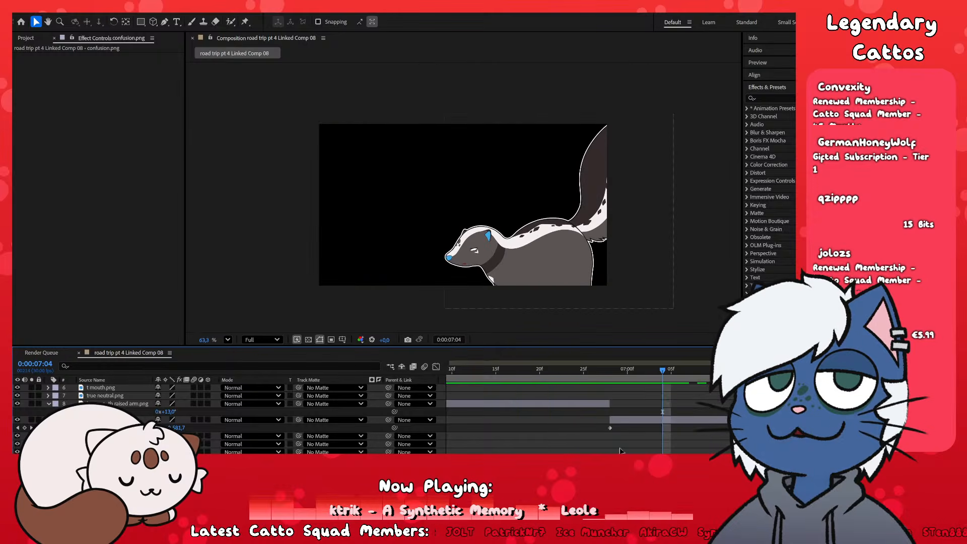
# - Examine the confusion.png skunk's framing up close at 0:00:07:22
pyautogui.press(';')
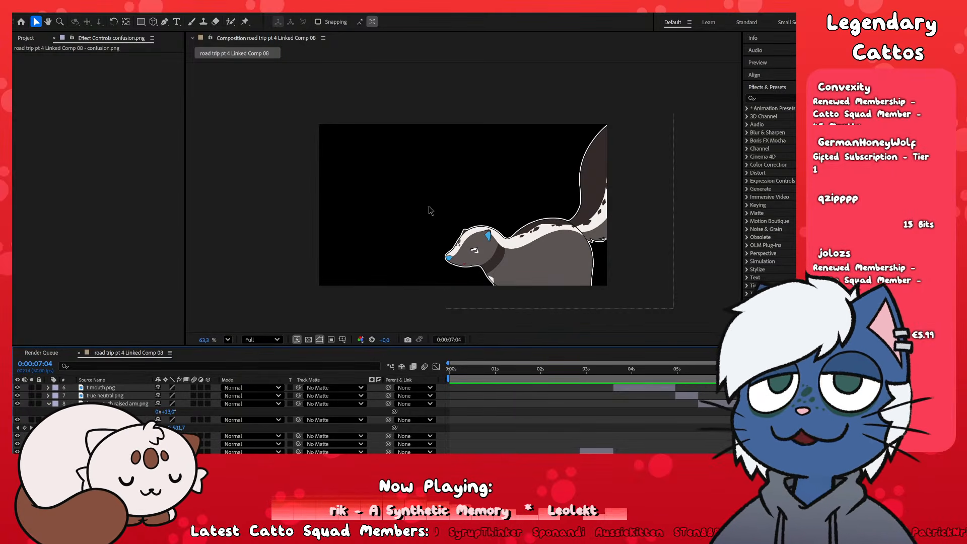
pyautogui.scroll(4, 551, 258)
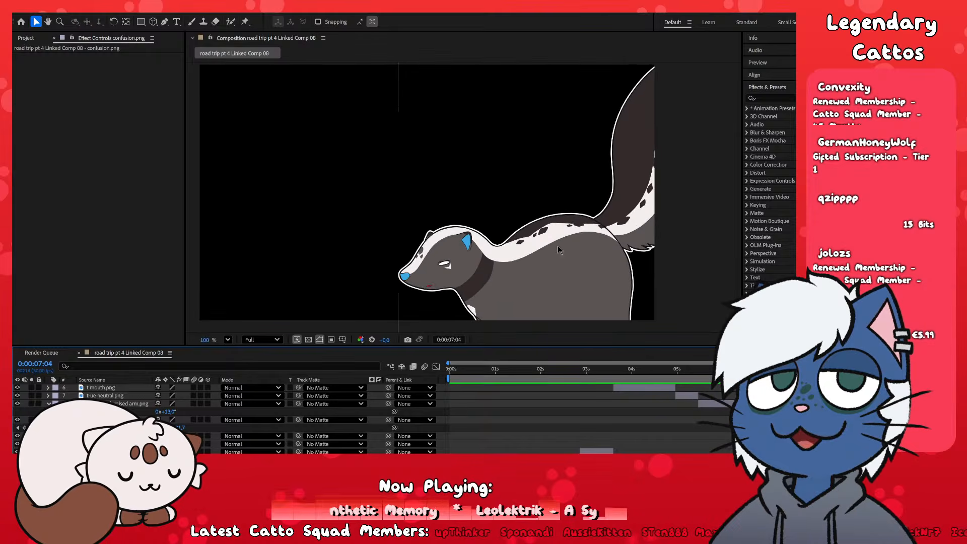
pyautogui.moveTo(774, 371); pyautogui.dragTo(801, 371)
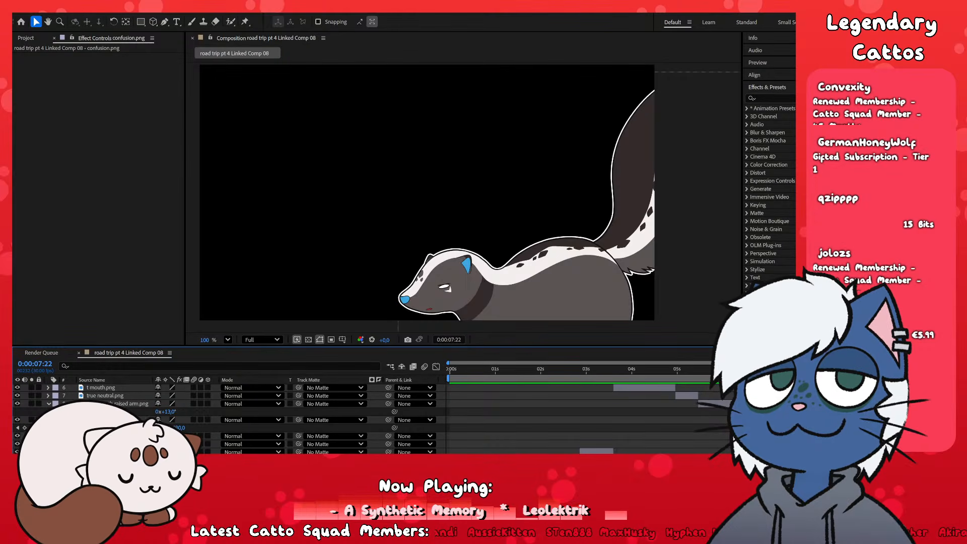
pyautogui.scroll(-1, 545, 252)
pyautogui.scroll(-2, 544, 249)
pyautogui.scroll(1, 426, 247)
pyautogui.scroll(1, 649, 266)
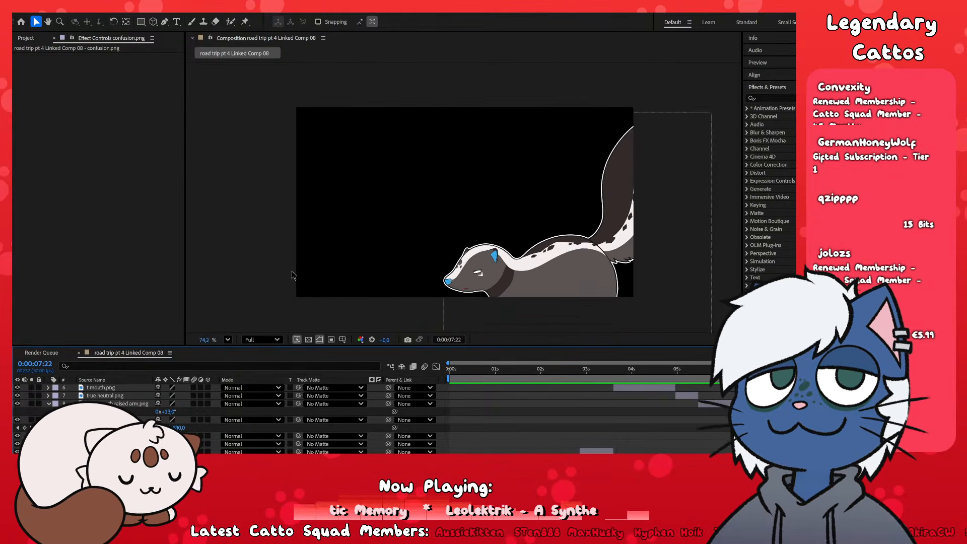
pyautogui.scroll(1, 476, 235)
pyautogui.scroll(1, 476, 234)
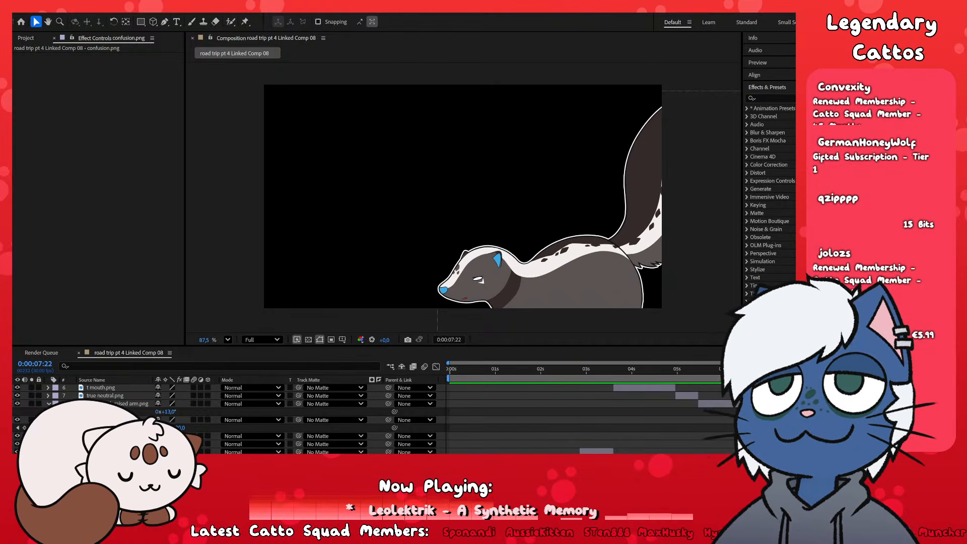
# - Switch to Premiere Pro, mute audio track A1 and play the roadtrippt4 sequence from 00:01:24:19 to 00:01:31:06
pyautogui.hotkey('alt', 'Tab')
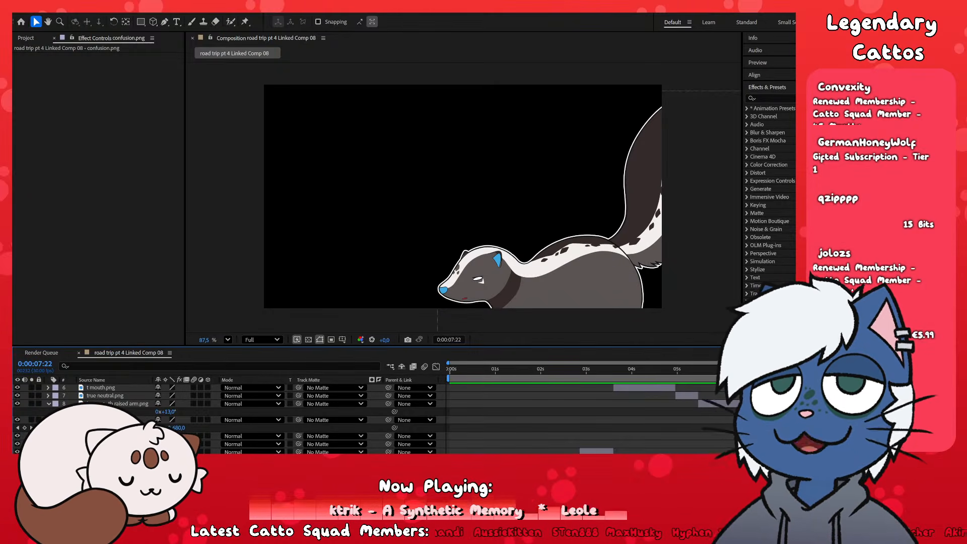
pyautogui.hotkey('alt', 'Tab')
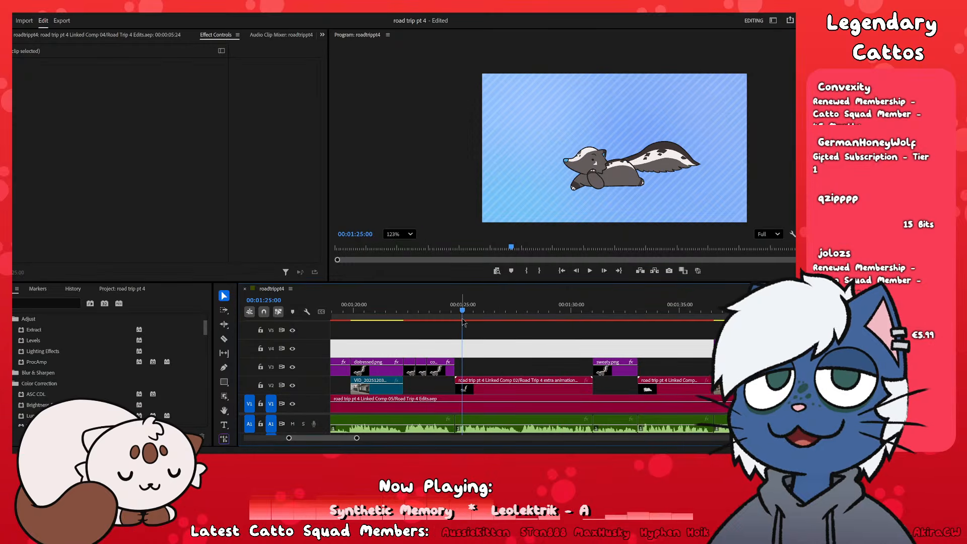
pyautogui.moveTo(464, 322); pyautogui.dragTo(455, 322)
pyautogui.click(291, 424)
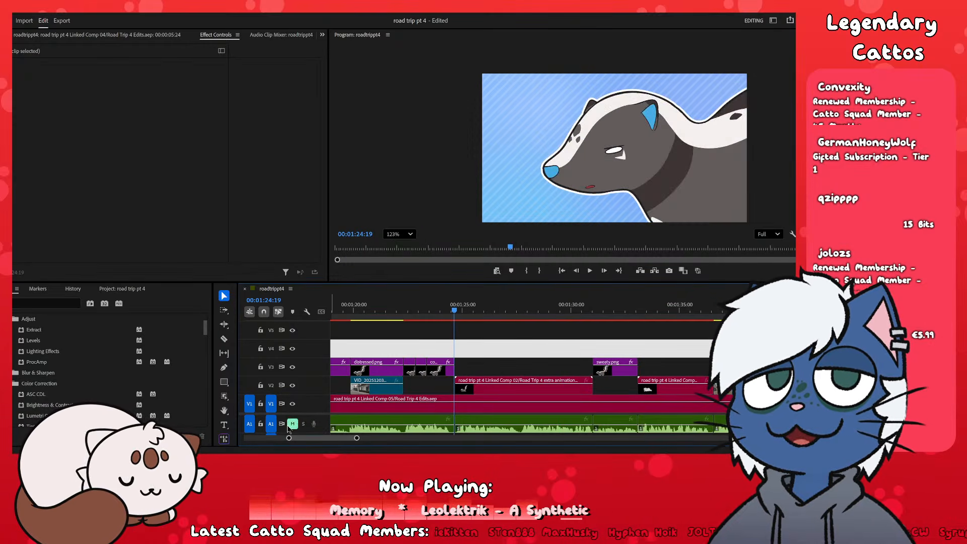
pyautogui.click(590, 271)
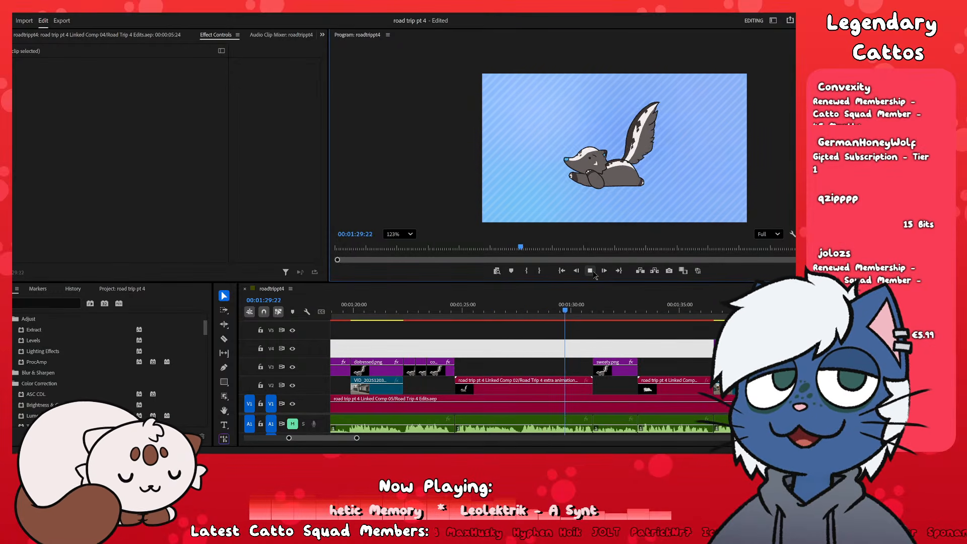
pyautogui.click(591, 271)
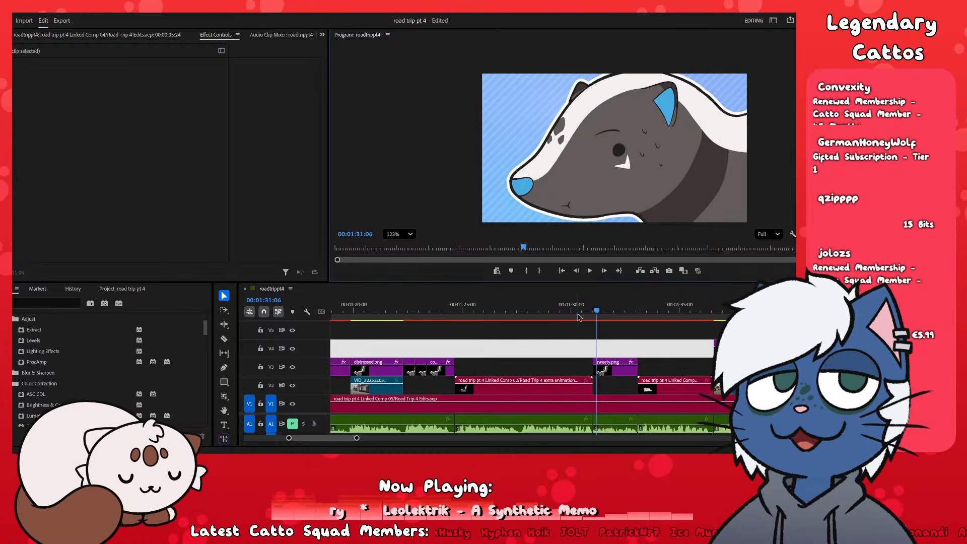
# - Scrub through the lying skunk animation between 00:01:25:18 and 00:01:29:29 to examine its tail and paw motion
pyautogui.click(523, 313)
pyautogui.click(550, 356)
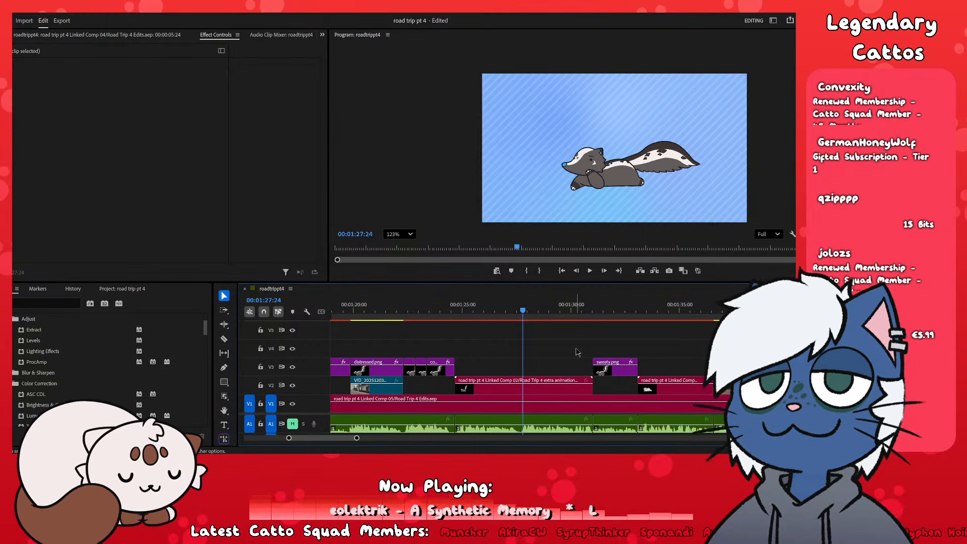
pyautogui.moveTo(523, 311); pyautogui.dragTo(476, 311)
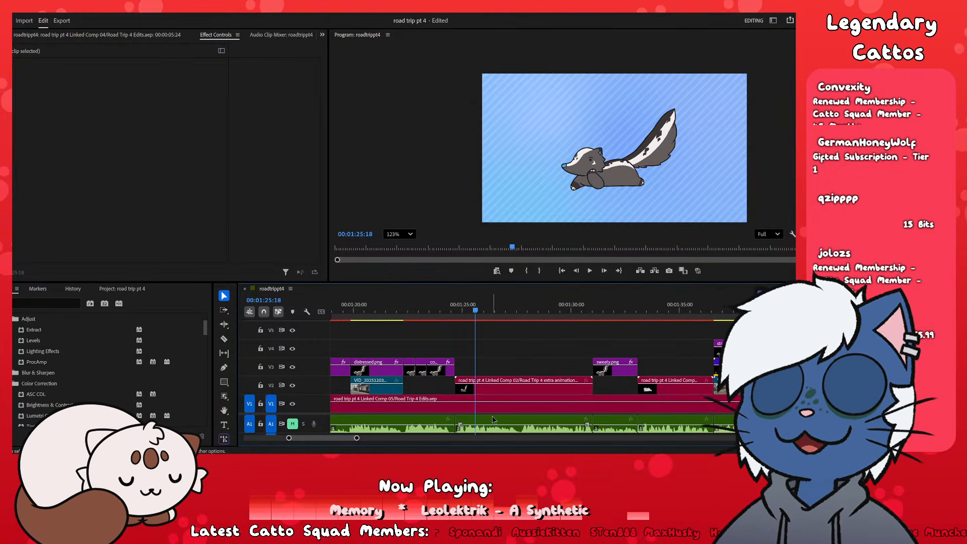
pyautogui.moveTo(514, 311); pyautogui.dragTo(570, 312)
pyautogui.click(538, 349)
pyautogui.click(524, 387)
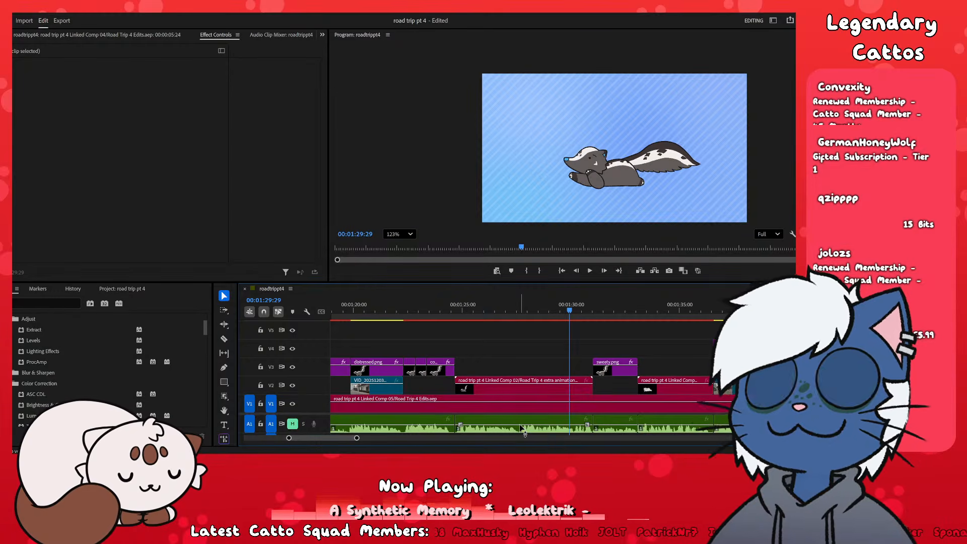
pyautogui.click(555, 351)
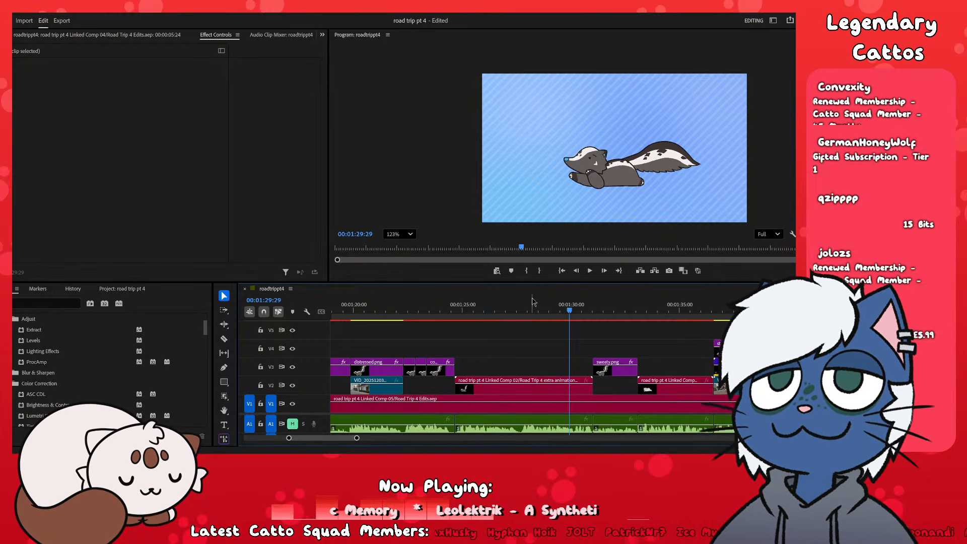
pyautogui.click(517, 311)
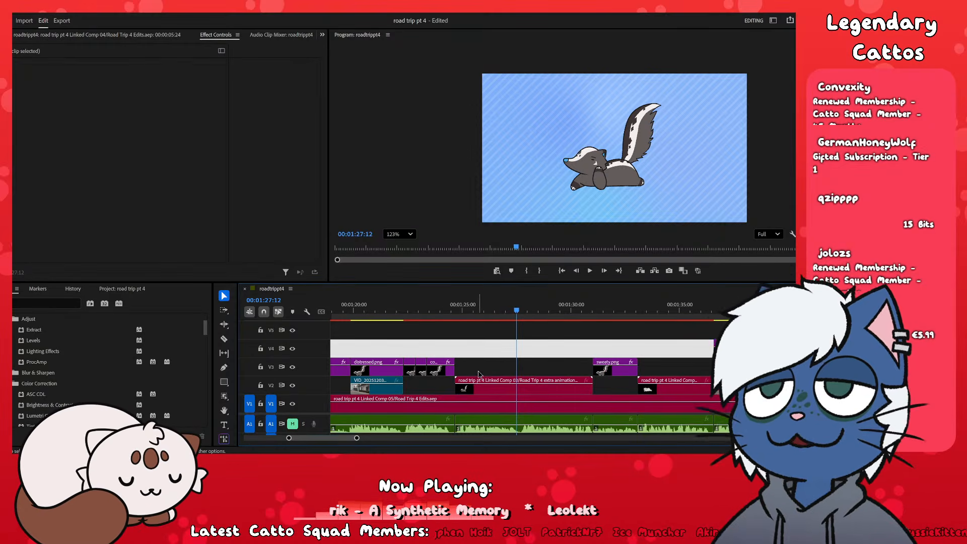
pyautogui.moveTo(513, 332); pyautogui.dragTo(498, 337)
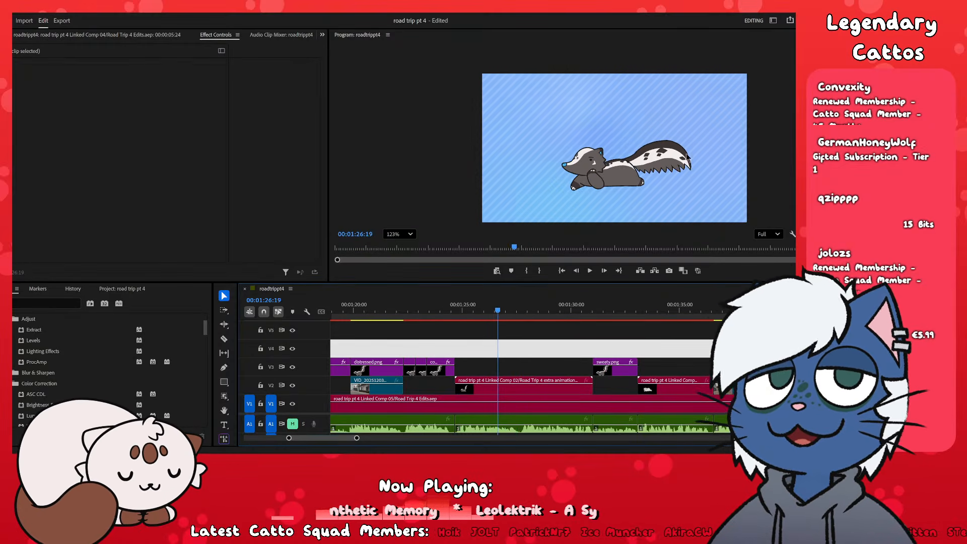
# - Play the lying skunk animation from the start of its clip and stop at 00:01:26:29
pyautogui.click(456, 311)
pyautogui.click(590, 270)
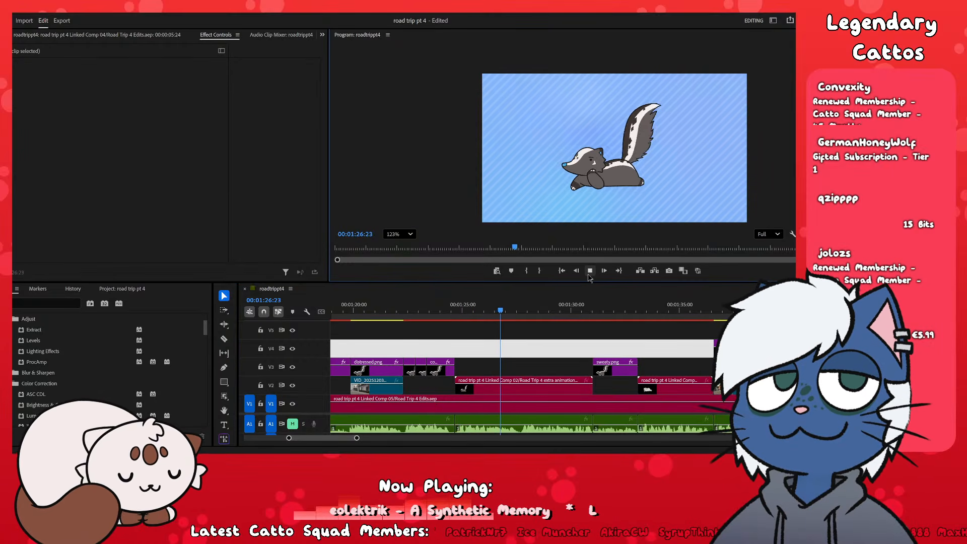
pyautogui.press('space')
pyautogui.click(533, 372)
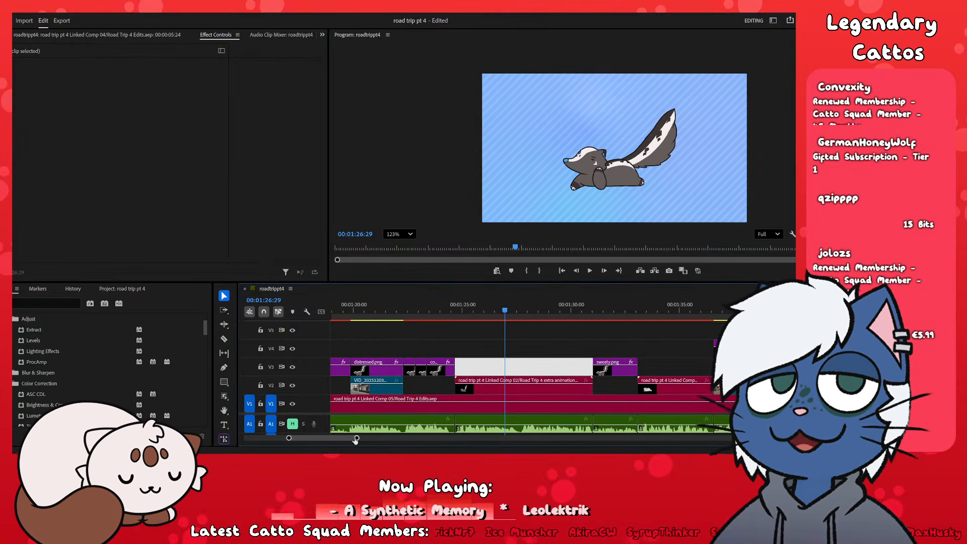
# - Examine the clip layout across the full length of the roadtrippt4 sequence
pyautogui.moveTo(356, 439); pyautogui.dragTo(516, 445)
pyautogui.click(545, 400)
pyautogui.click(549, 389)
pyautogui.press('-')
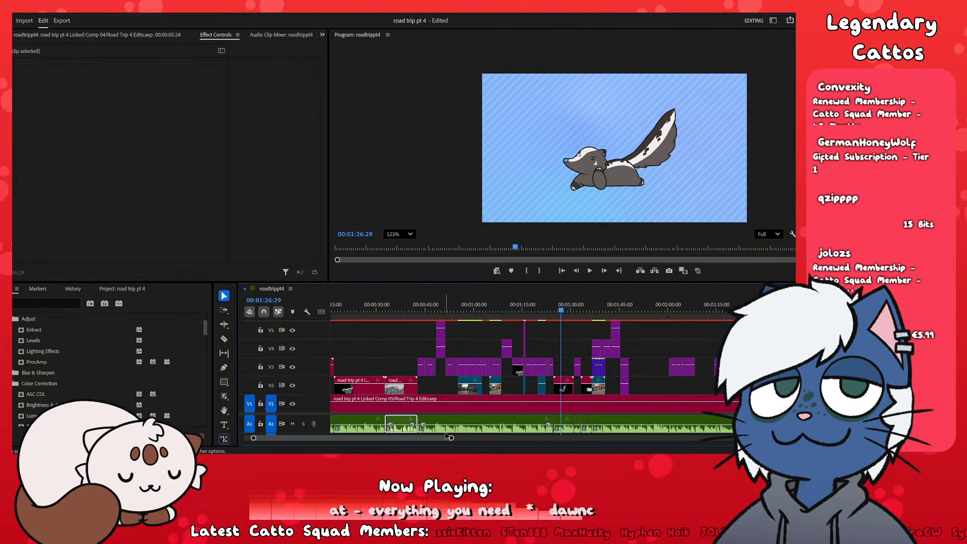
pyautogui.press('=')
pyautogui.press('=')
pyautogui.press('=')
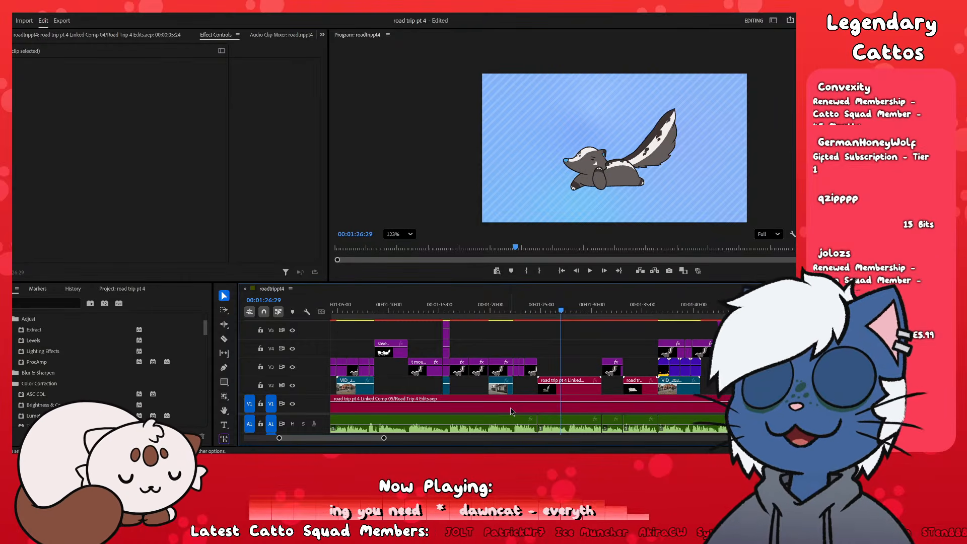
pyautogui.scroll(-5, 514, 383)
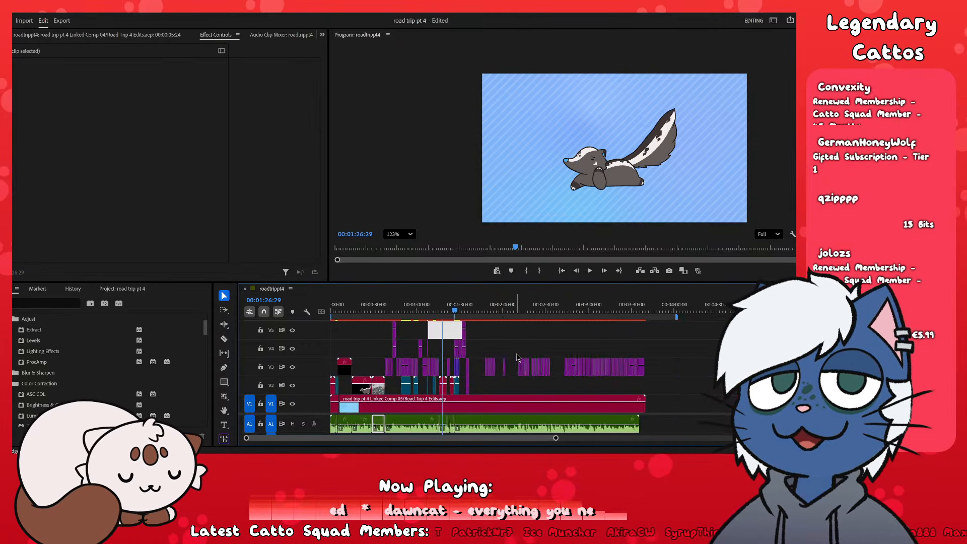
pyautogui.scroll(-2, 517, 357)
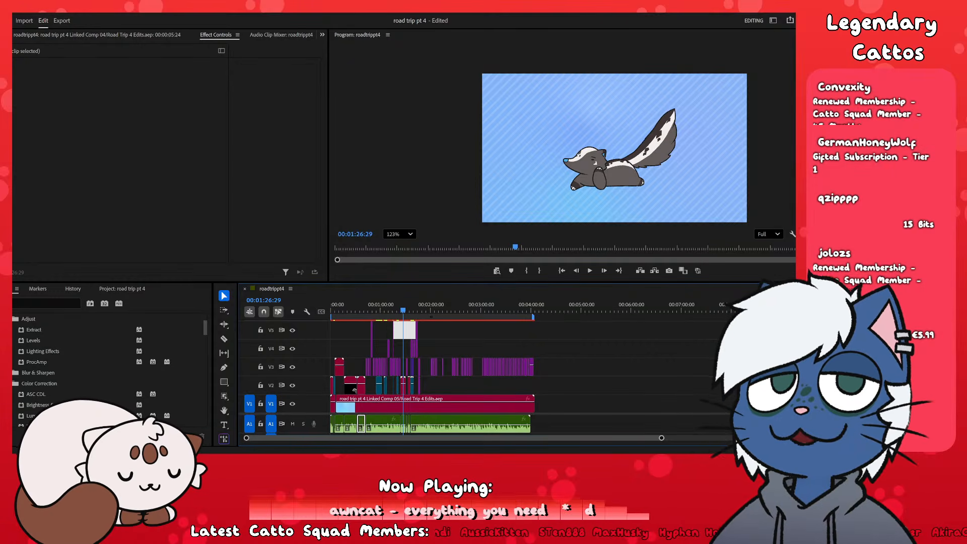
# - Switch back to After Effects, go to the sweating skunk shot at 0:00:09:04 and look through the layer list
pyautogui.hotkey('alt', 'Tab')
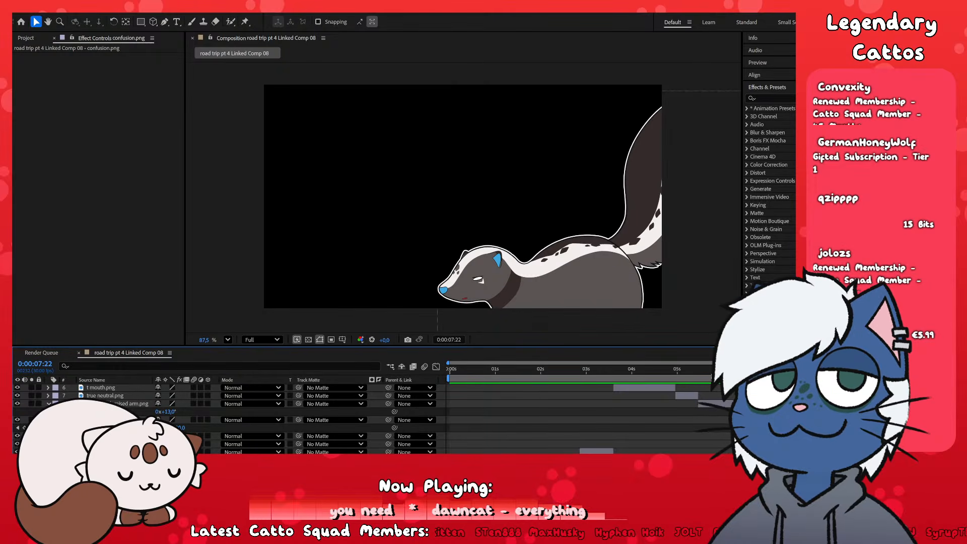
pyautogui.moveTo(801, 370)
pyautogui.mouseDown()
pyautogui.moveTo(772, 370)
pyautogui.moveTo(813, 369)
pyautogui.mouseUp()
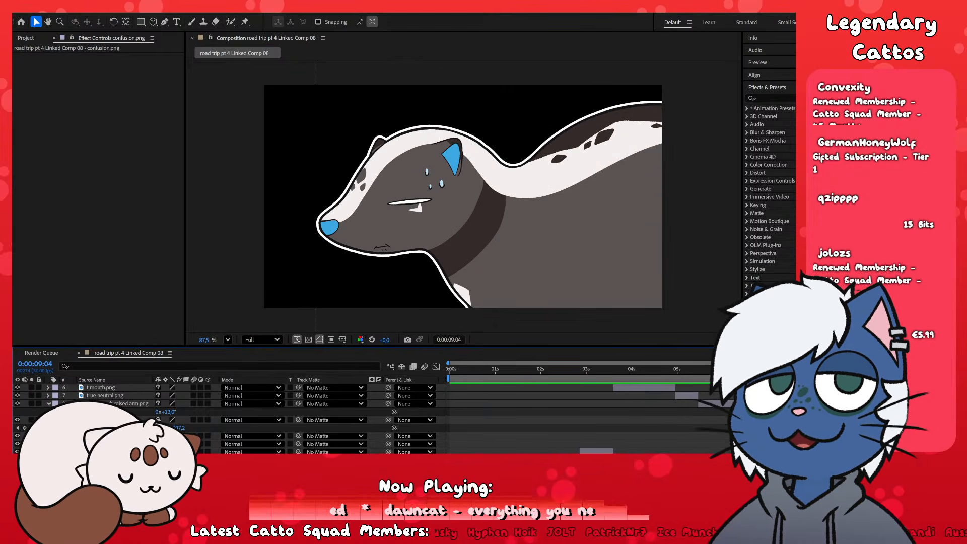
pyautogui.scroll(5, 226, 418)
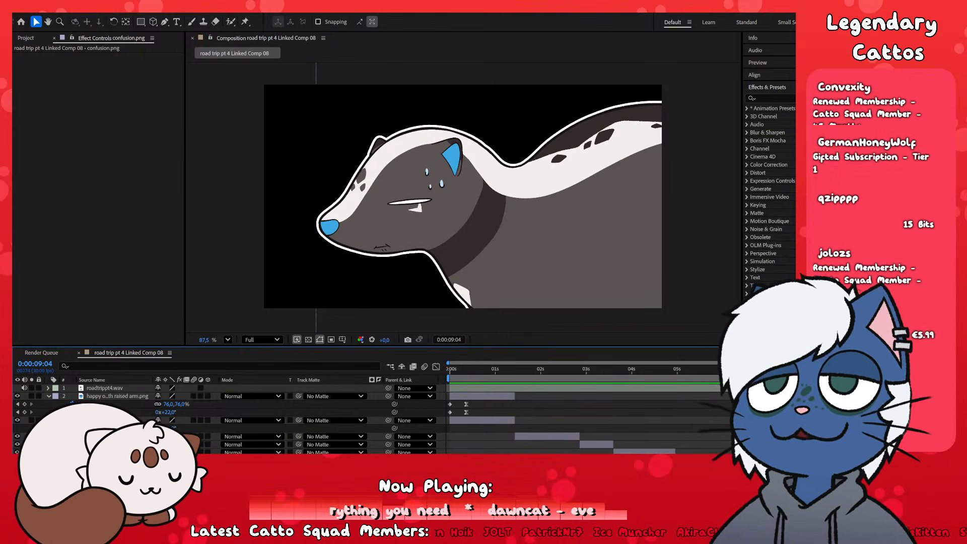
pyautogui.scroll(-5, 227, 418)
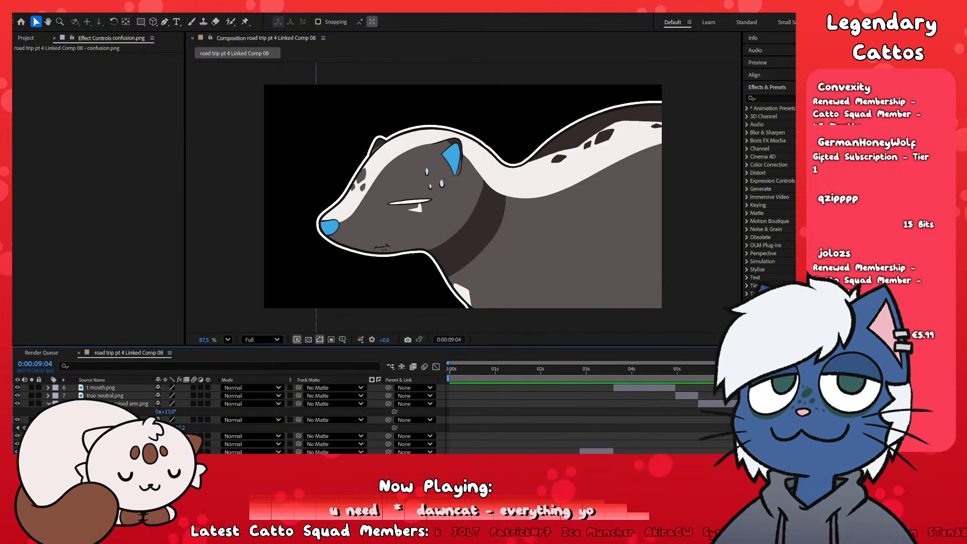
# - Look through the layer bars and keyframes along the timeline of road trip pt 4 Linked Comp 08
pyautogui.press('=')
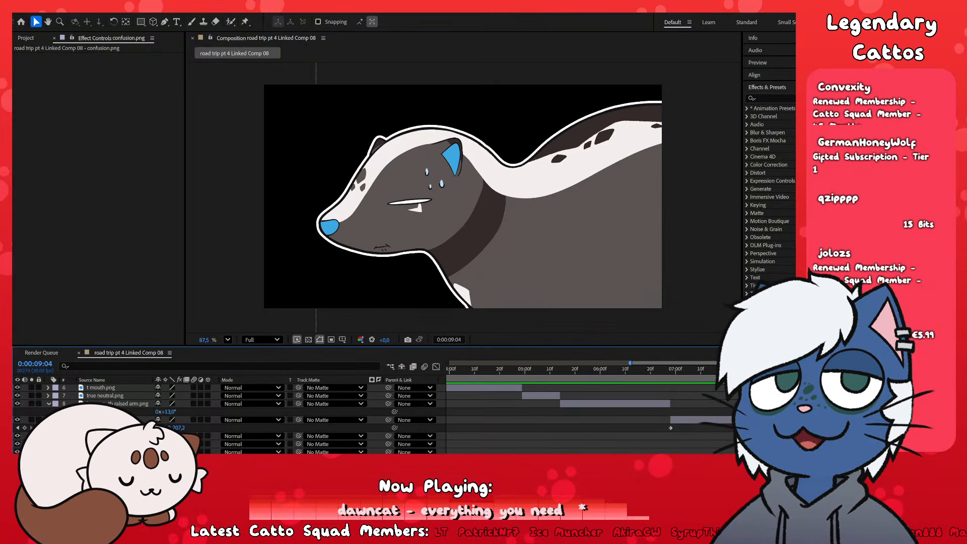
pyautogui.press('=')
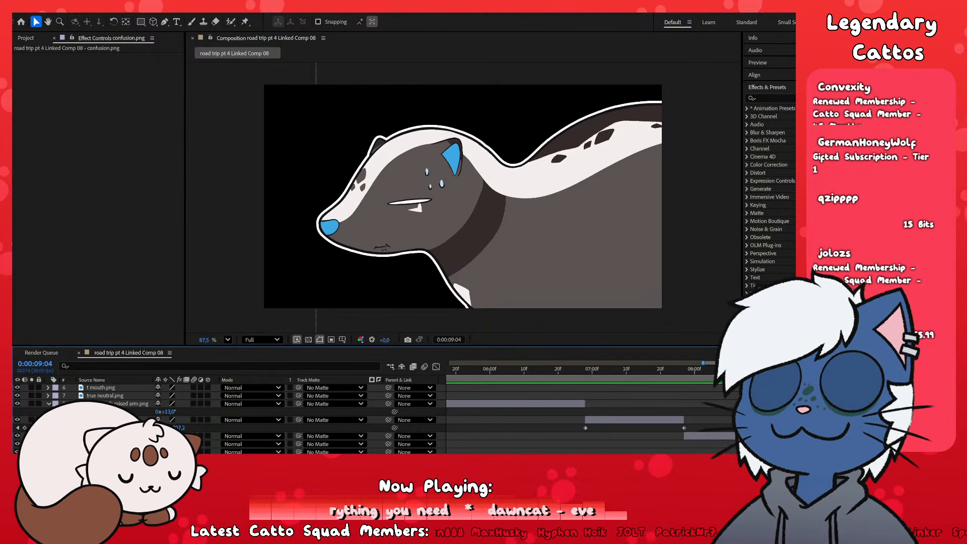
pyautogui.moveTo(704, 363); pyautogui.dragTo(448, 363)
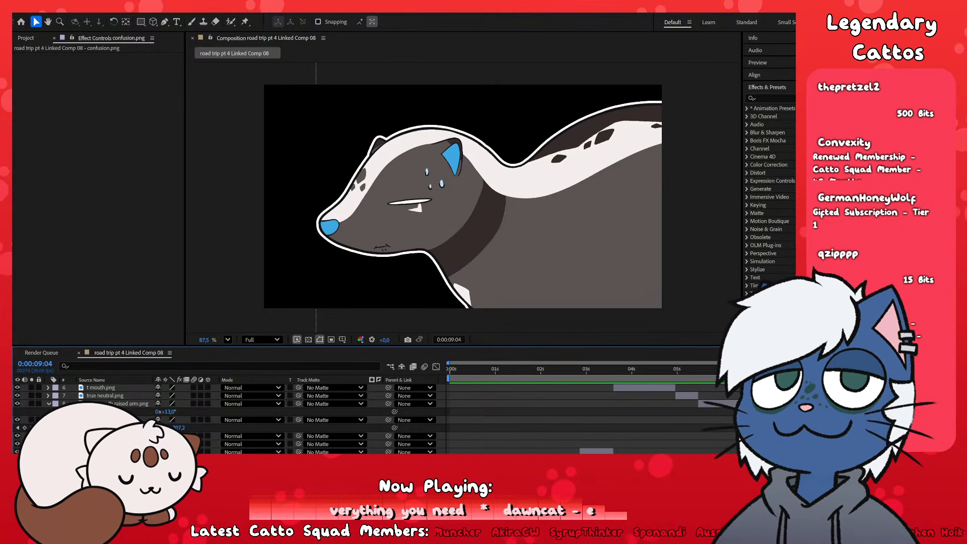
pyautogui.scroll(5, 226, 418)
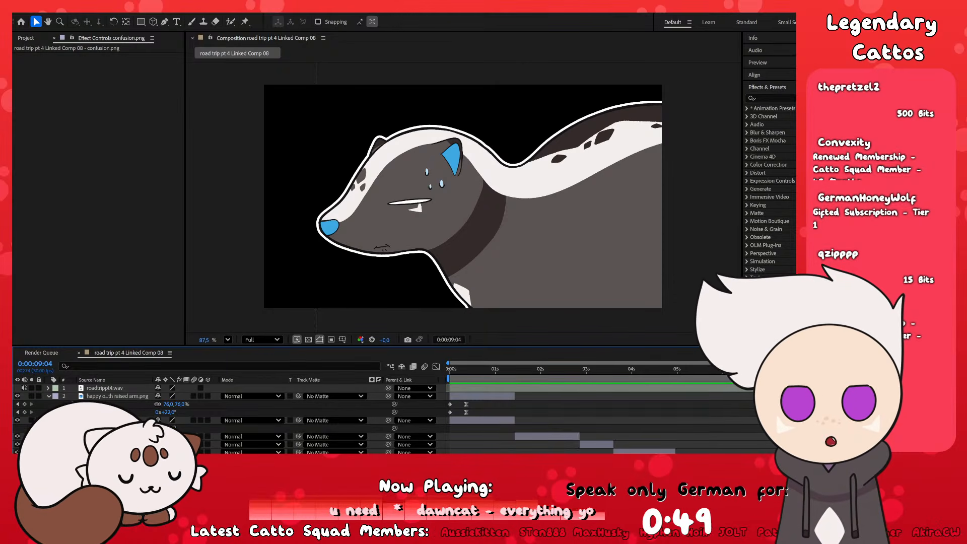
pyautogui.scroll(-3, 485, 419)
pyautogui.scroll(3, 486, 419)
pyautogui.moveTo(865, 369); pyautogui.dragTo(887, 405)
pyautogui.scroll(-3, 887, 407)
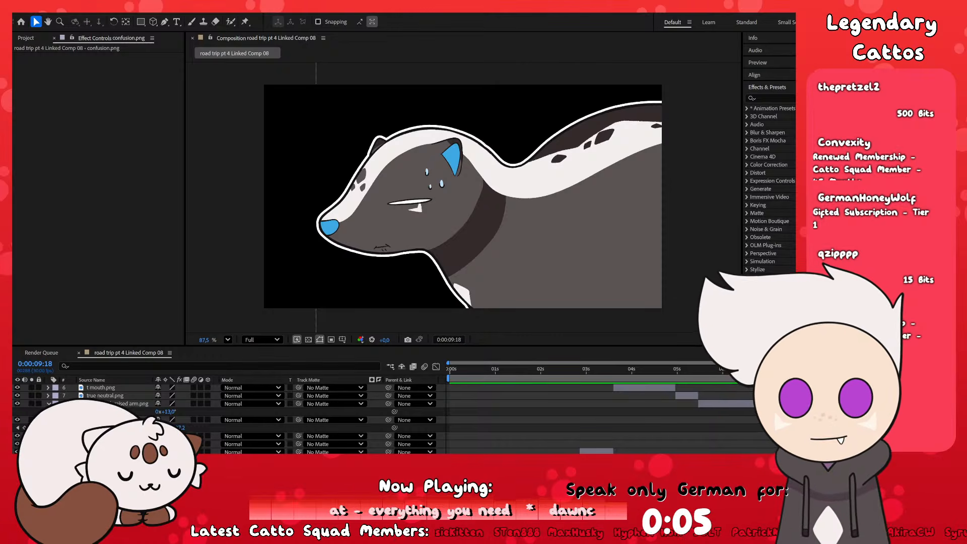
# - Preview the sweating skunk shot around 0:00:09:12 near the end of the composition
pyautogui.click(556, 450)
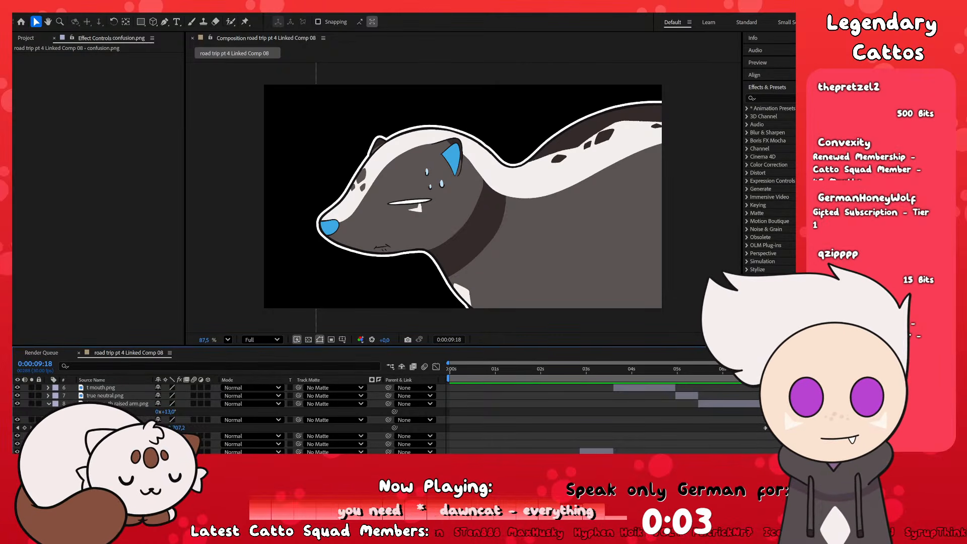
pyautogui.click(825, 371)
pyautogui.press('space')
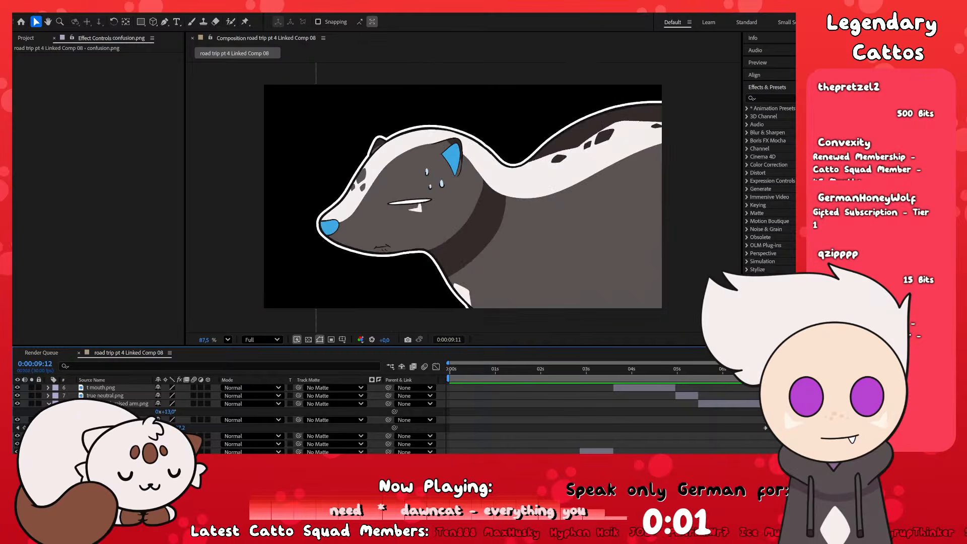
# - Scrub the opening up to 0:00:02:15, play the composition from its start and stop at 0:00:01:06 on the raised-arm skunk
pyautogui.moveTo(496, 371); pyautogui.dragTo(449, 370)
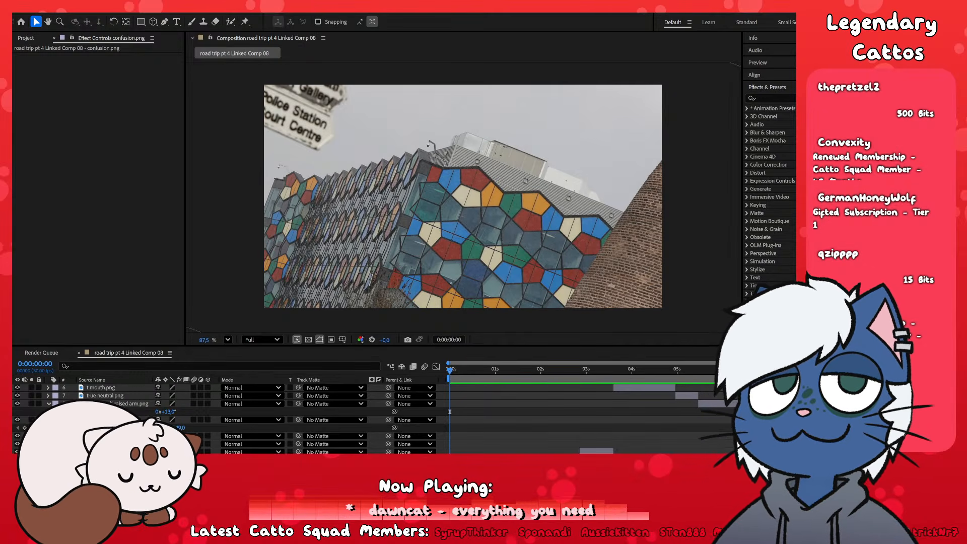
pyautogui.scroll(3, 322, 418)
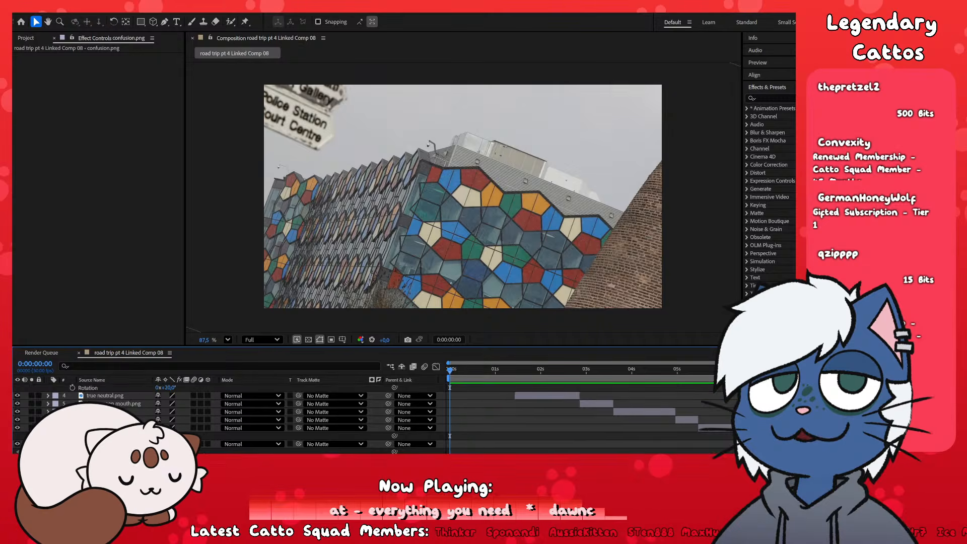
pyautogui.moveTo(482, 371); pyautogui.dragTo(563, 406)
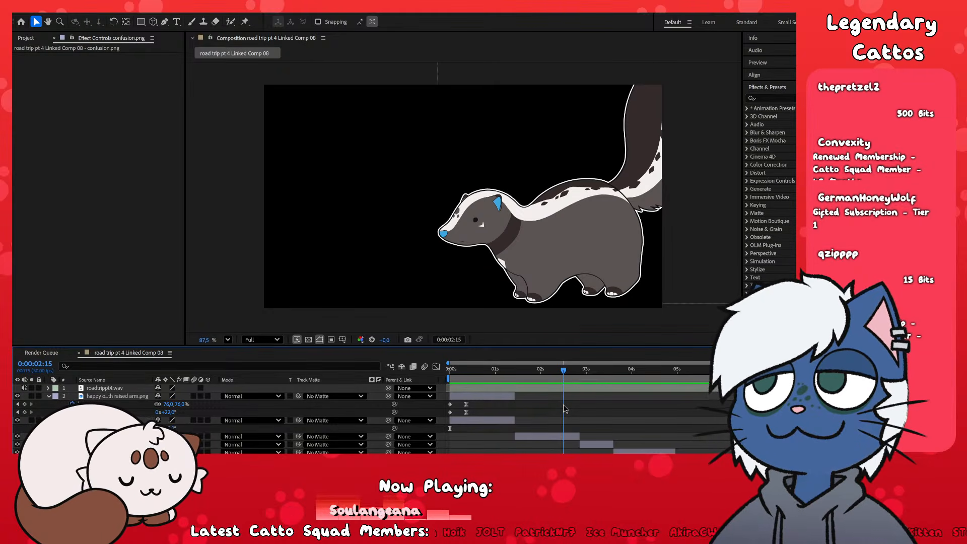
pyautogui.press('space')
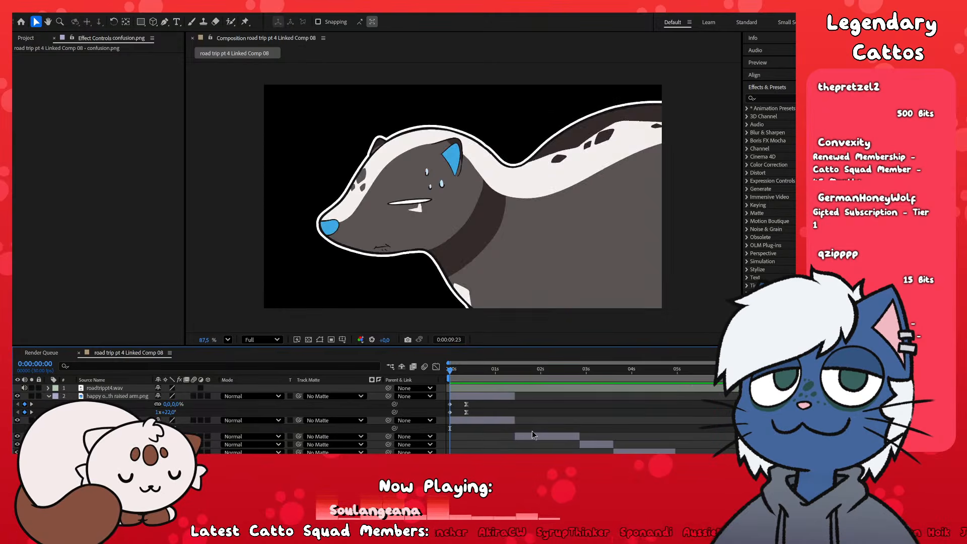
pyautogui.press('space')
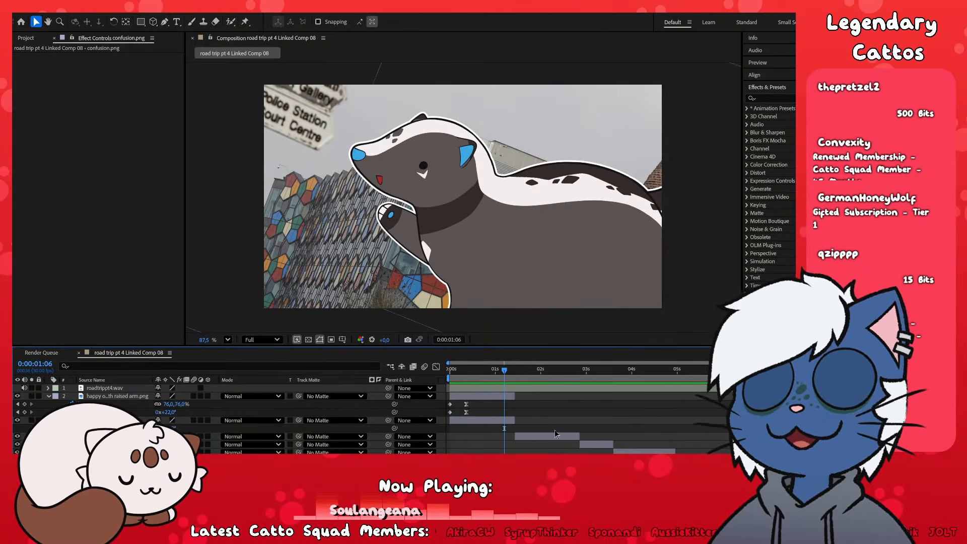
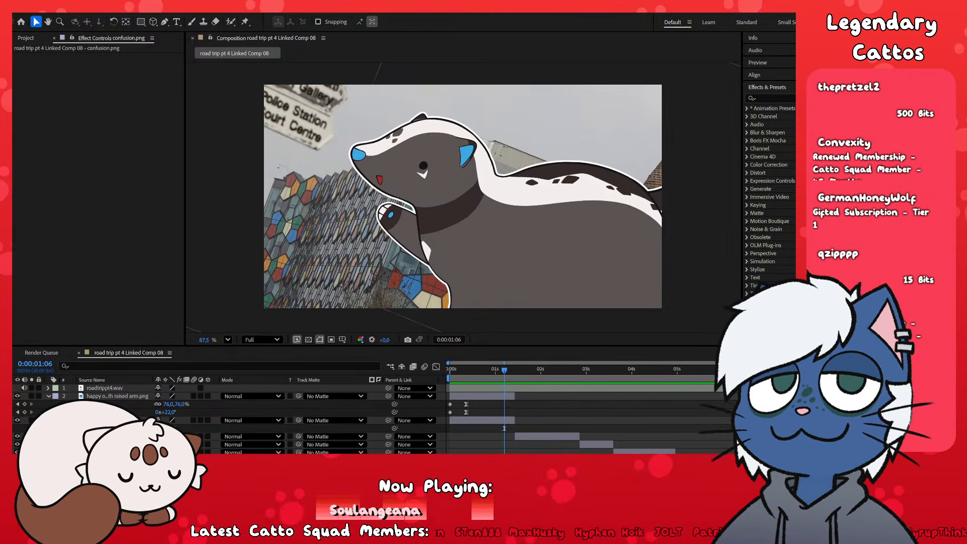
# - Switch to Premiere Pro and clear the clip selection in the roadtrippt4 sequence
pyautogui.hotkey('alt', 'Tab')
pyautogui.hotkey('alt', 'Tab')
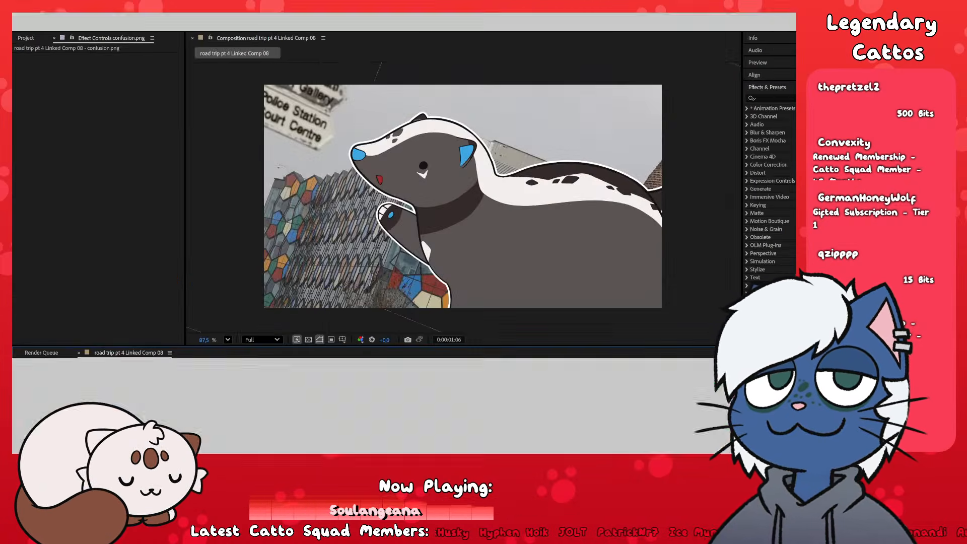
pyautogui.hotkey('alt', 'Tab')
pyautogui.hotkey('alt', 'Tab')
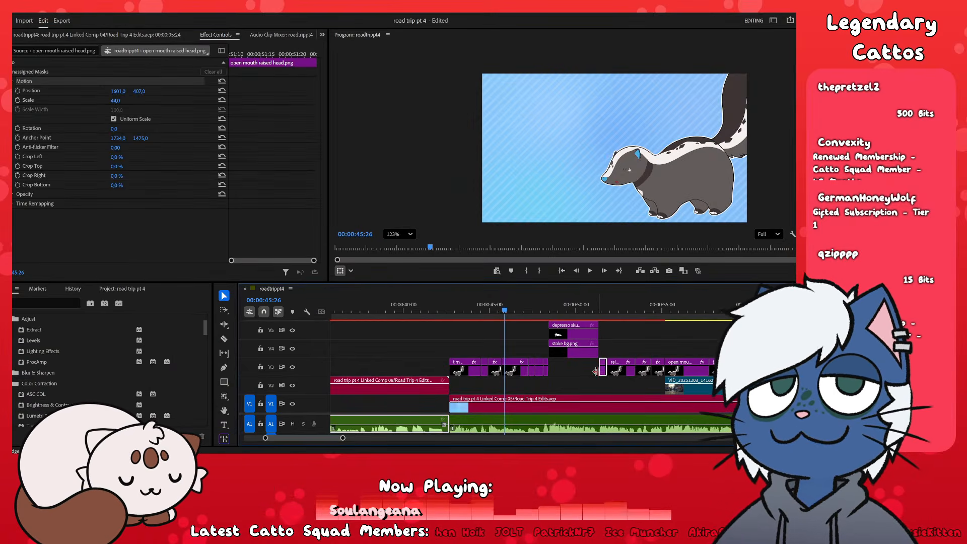
pyautogui.click(595, 373)
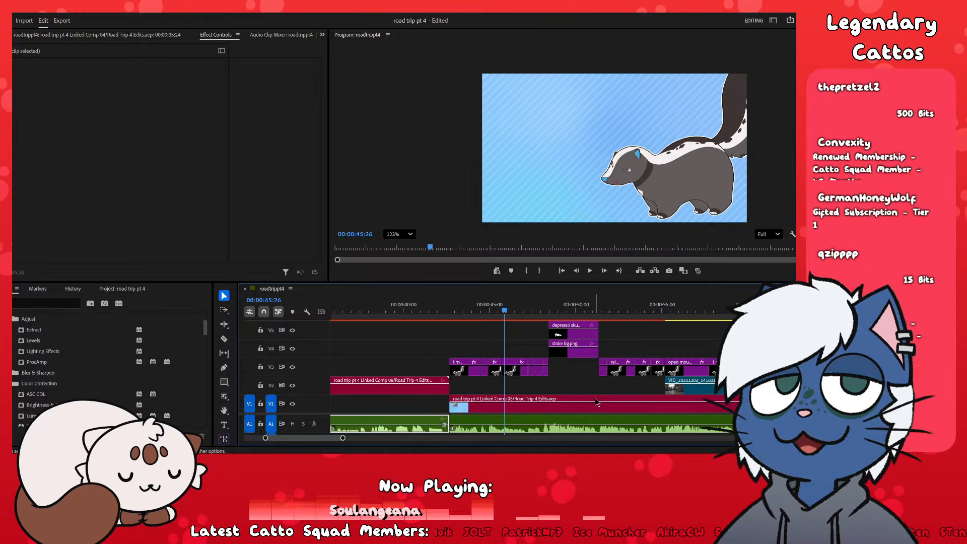
pyautogui.click(572, 392)
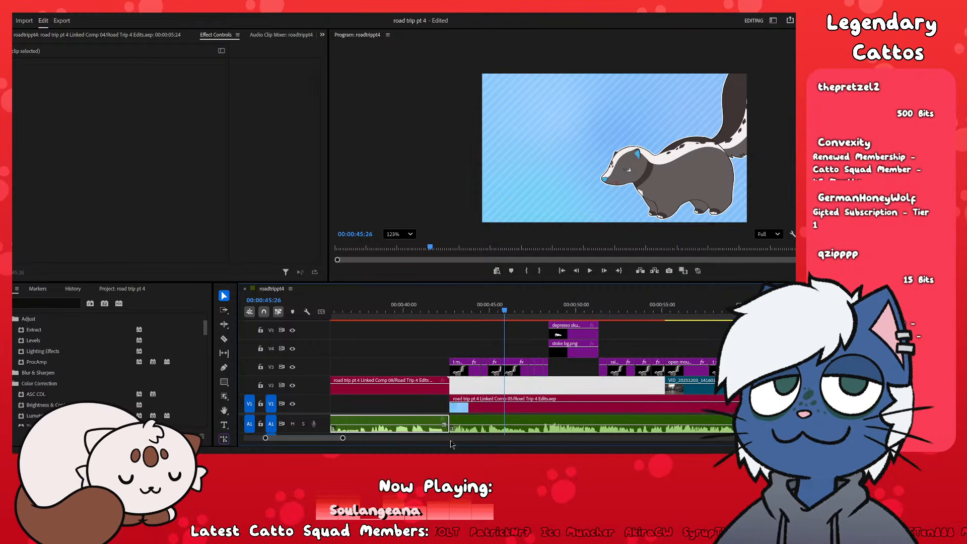
pyautogui.click(484, 424)
pyautogui.click(456, 348)
pyautogui.click(705, 345)
pyautogui.click(705, 345)
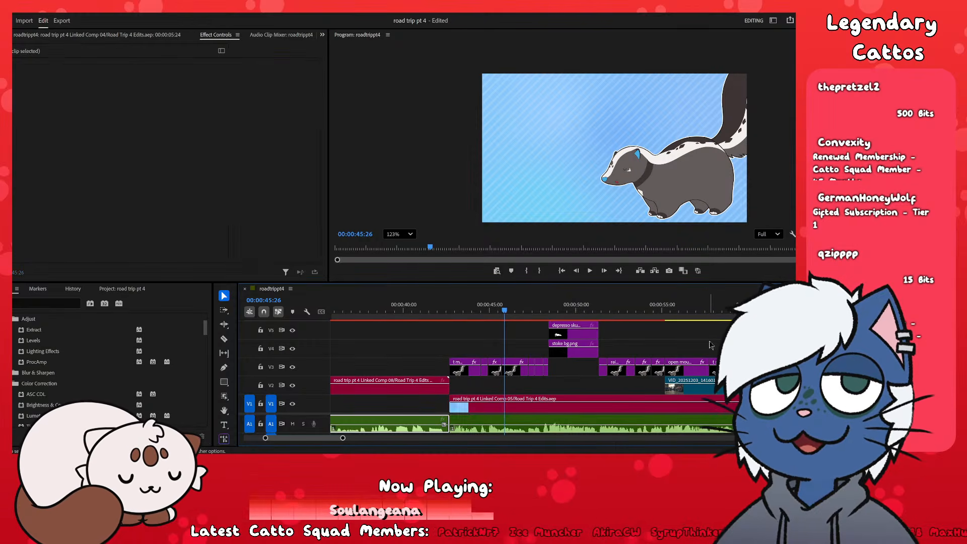
# - Examine the sequence's overall clip layout and the clips around depresso skunk.png between 00:00:42:00 and 00:00:52:00
pyautogui.scroll(-5, 567, 385)
pyautogui.scroll(-5, 568, 386)
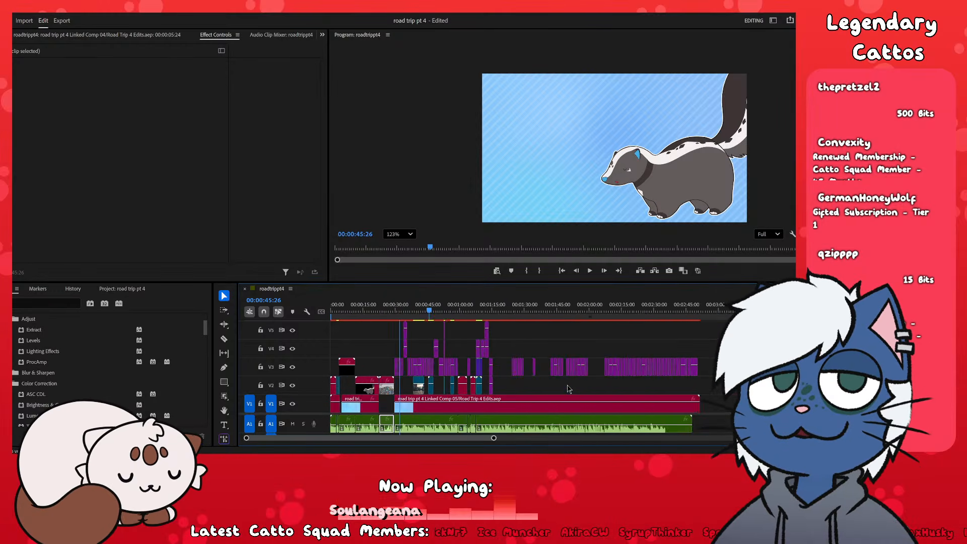
pyautogui.scroll(10, 398, 351)
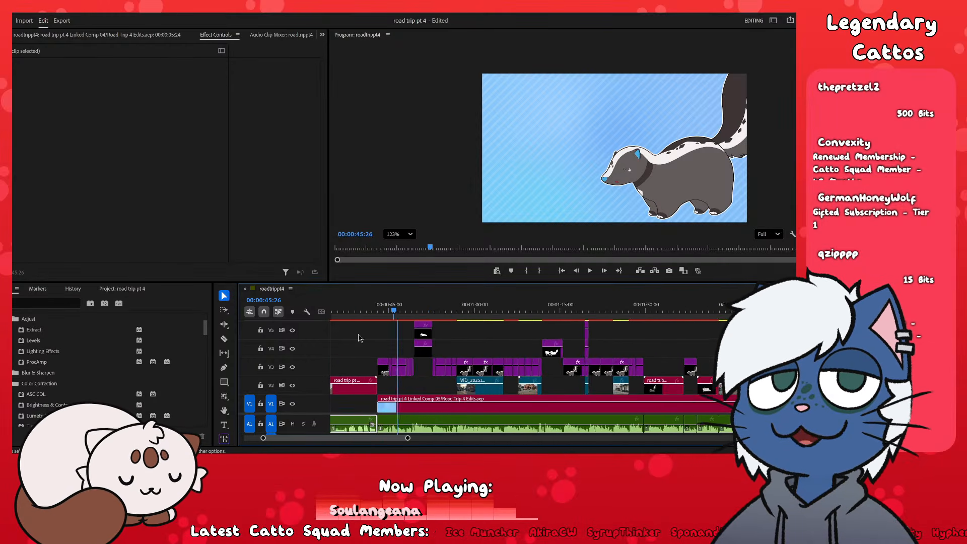
pyautogui.click(476, 421)
pyautogui.click(650, 380)
pyautogui.click(630, 372)
pyautogui.click(626, 374)
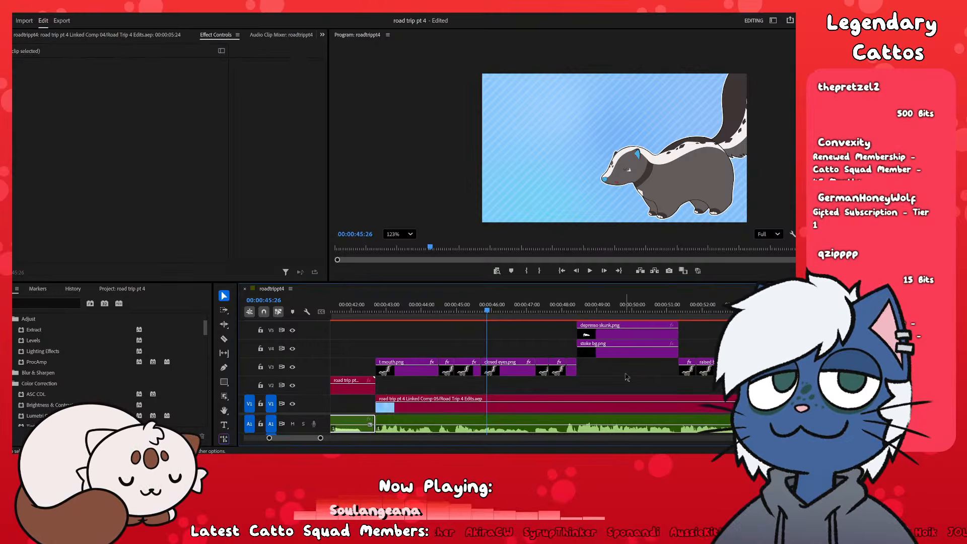
pyautogui.click(634, 381)
pyautogui.click(649, 380)
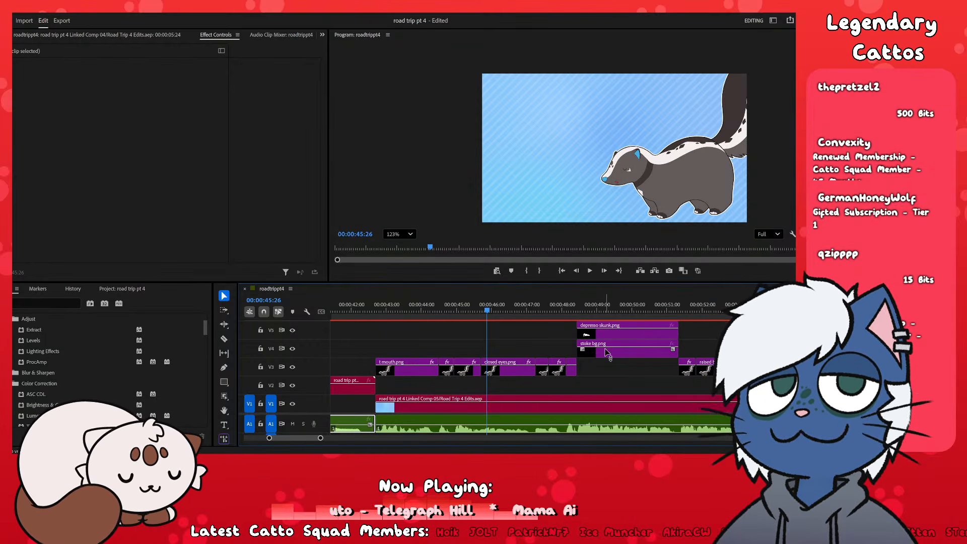
# - Scrub through the standing skunk clips to 00:00:48:07, just before depresso skunk.png
pyautogui.moveTo(504, 316); pyautogui.dragTo(541, 311)
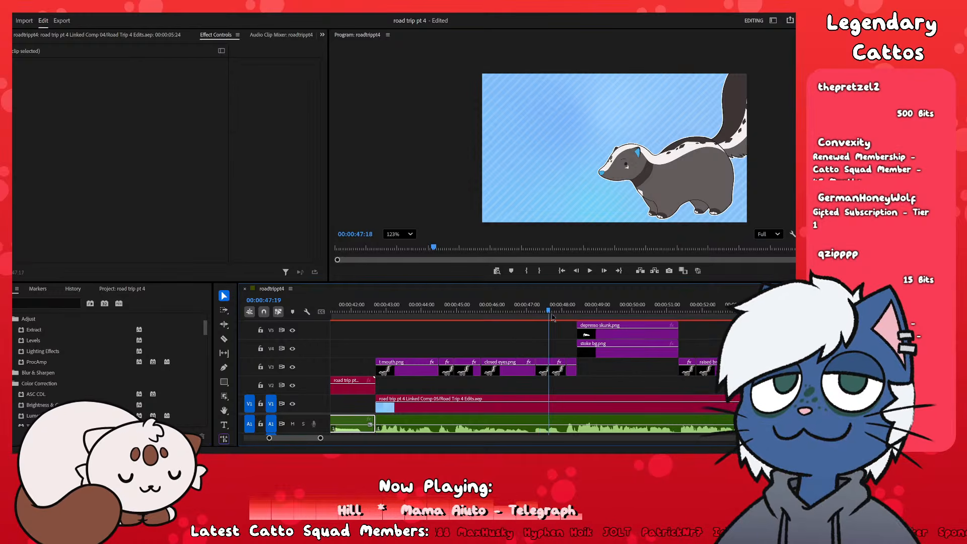
pyautogui.moveTo(559, 311); pyautogui.dragTo(571, 313)
pyautogui.click(624, 382)
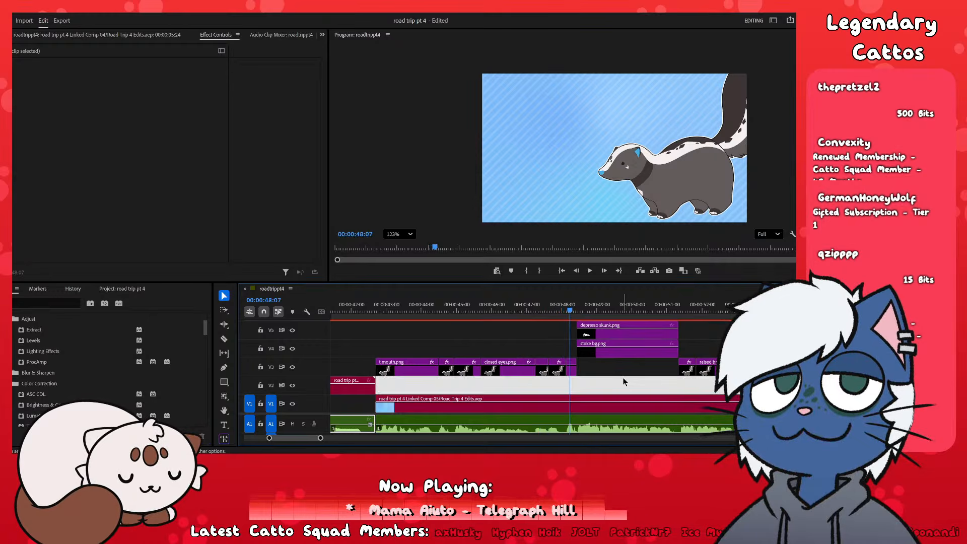
pyautogui.click(634, 372)
pyautogui.moveTo(634, 375); pyautogui.dragTo(670, 383)
pyautogui.click(670, 387)
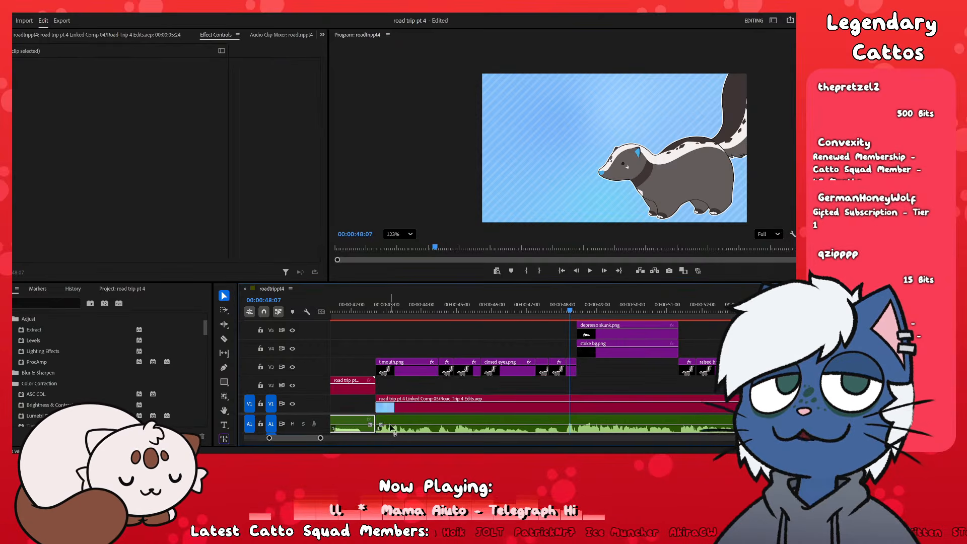
# - Review the full length of the roadtrippt4 sequence, and compare it with the clips around 00:00:48:07 up close
pyautogui.moveTo(321, 438); pyautogui.dragTo(519, 438)
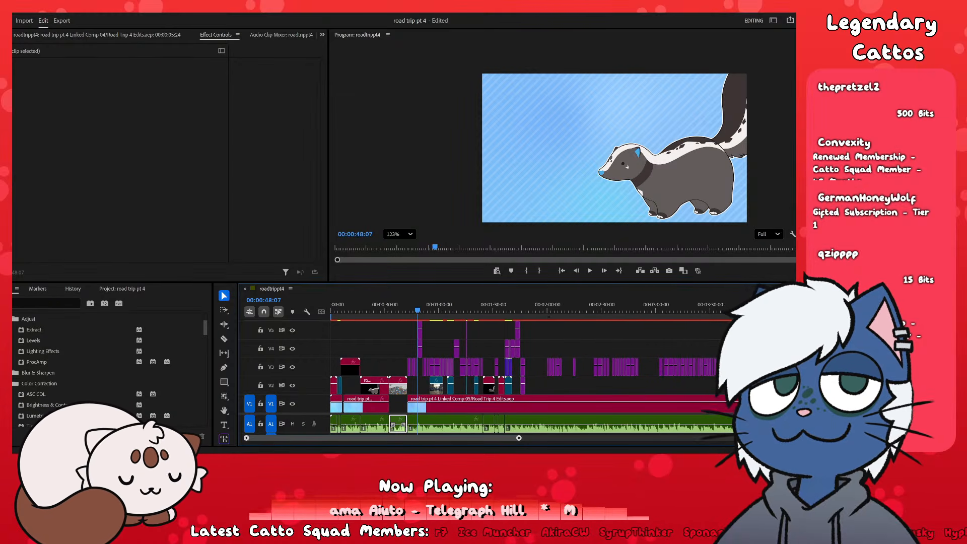
pyautogui.moveTo(519, 438); pyautogui.dragTo(520, 438)
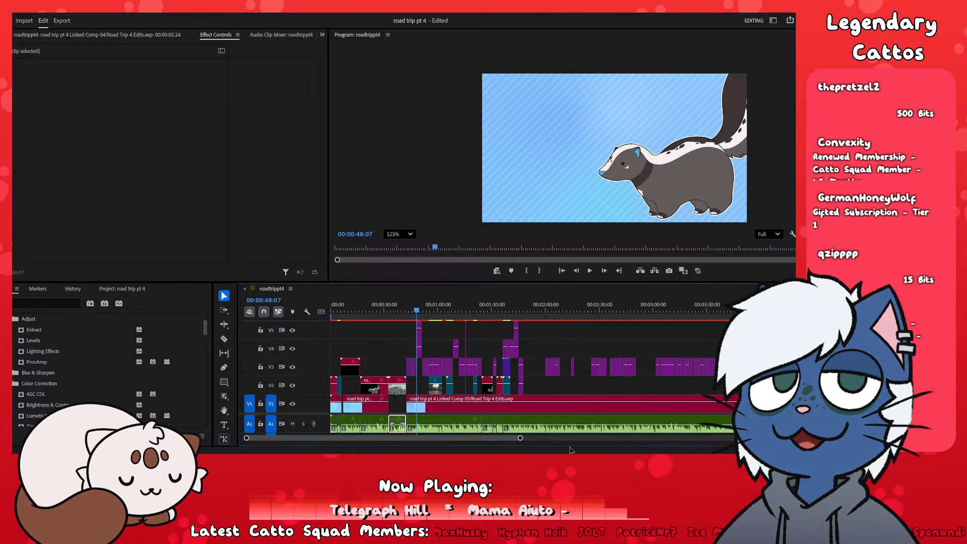
pyautogui.scroll(5, 418, 442)
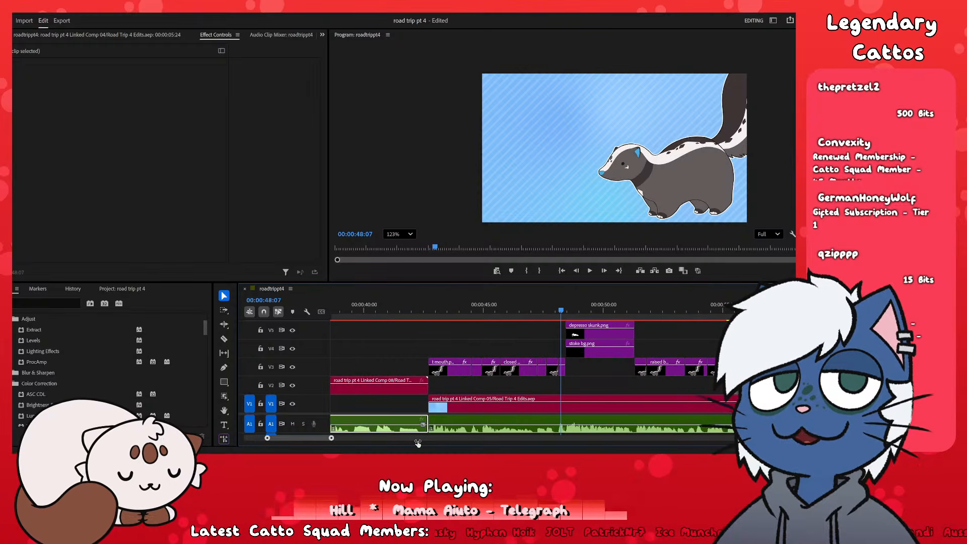
pyautogui.scroll(-6, 418, 442)
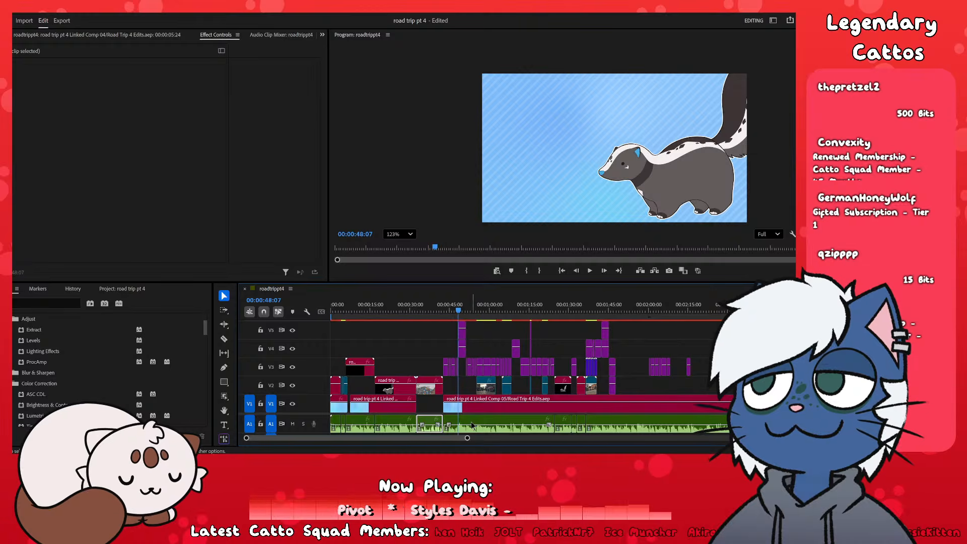
pyautogui.scroll(3, 458, 406)
pyautogui.scroll(3, 454, 405)
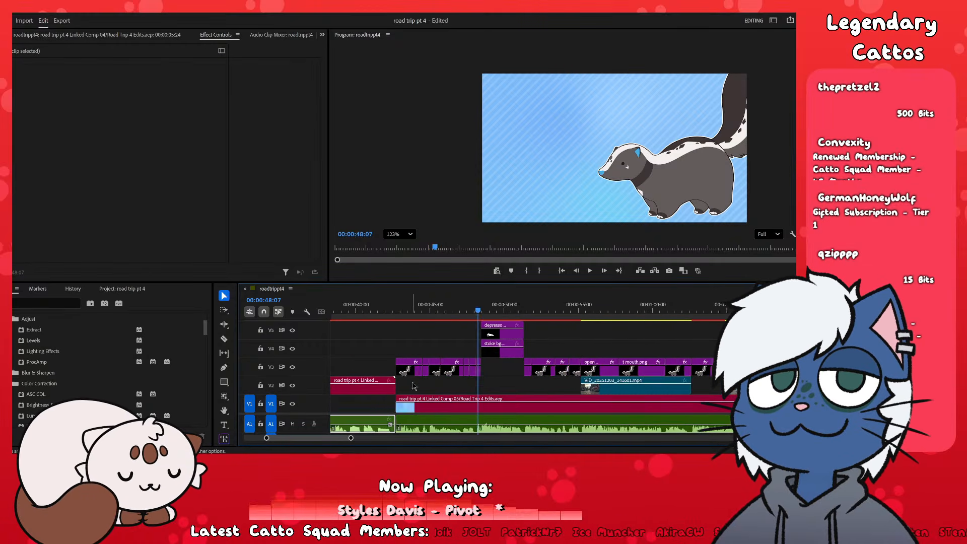
pyautogui.click(440, 394)
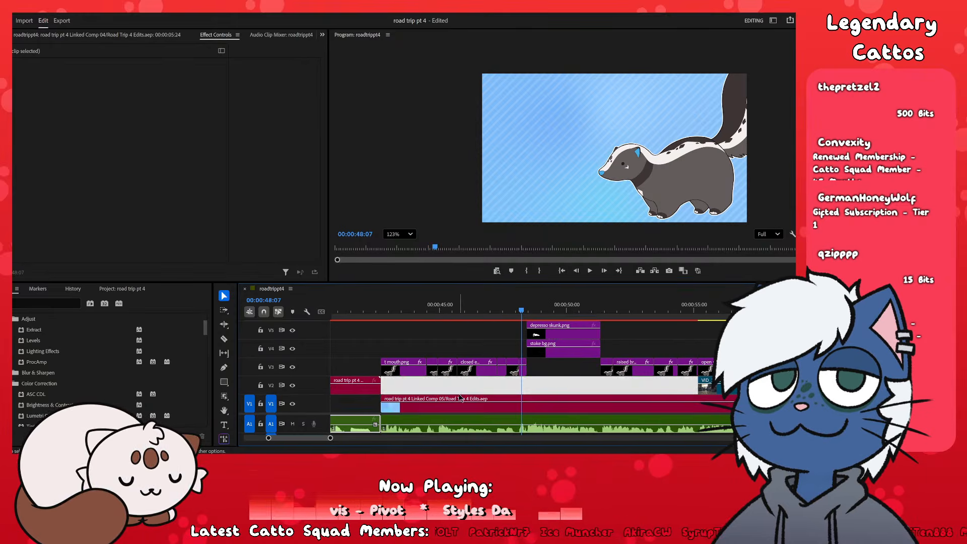
pyautogui.click(474, 426)
pyautogui.click(524, 385)
pyautogui.click(553, 387)
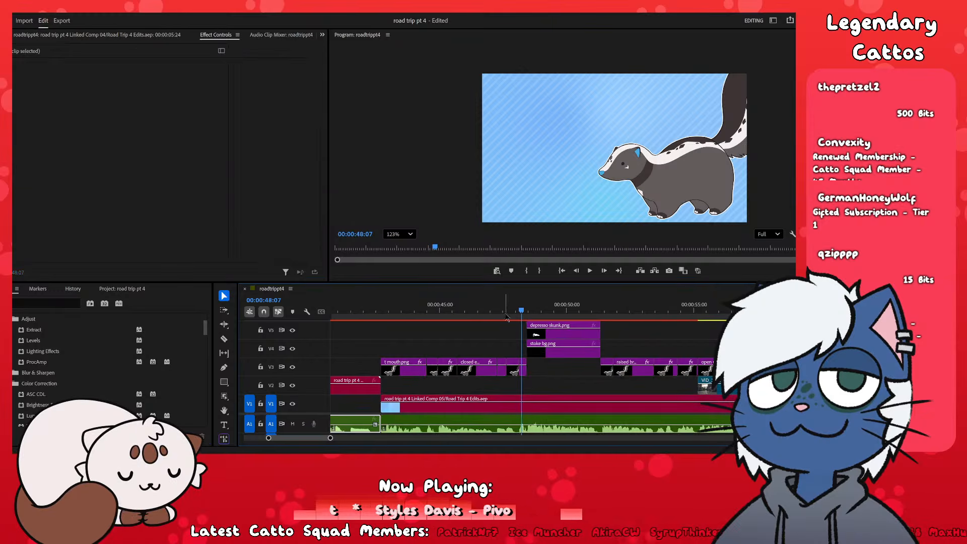
# - Scrub back to 00:00:44:27 and move the playhead to 00:00:42:28, near the start of the standing skunk clips
pyautogui.moveTo(515, 311); pyautogui.dragTo(438, 364)
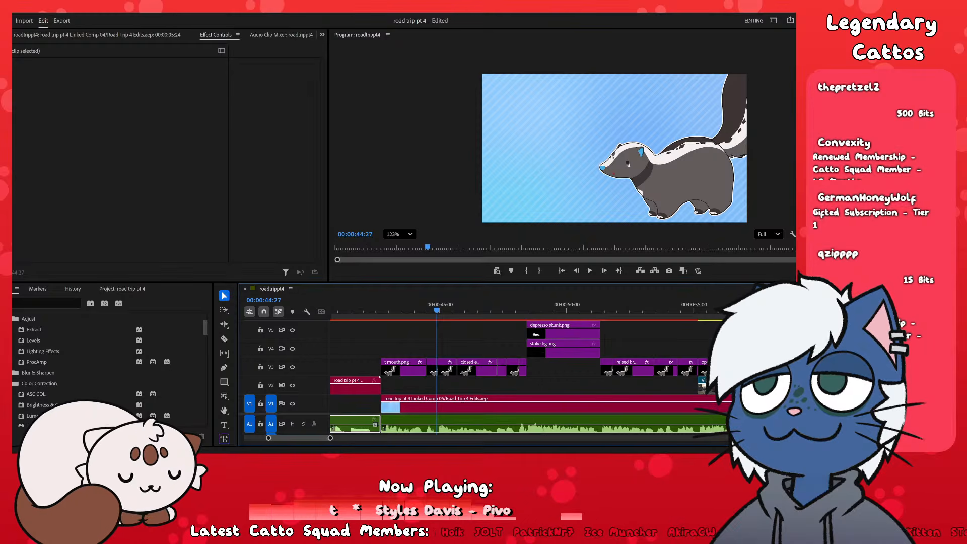
pyautogui.click(493, 336)
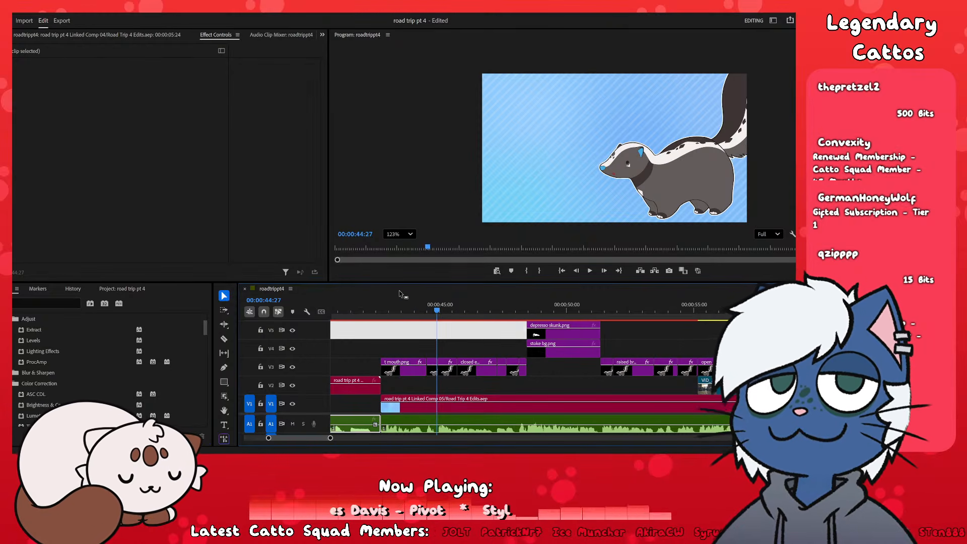
pyautogui.click(387, 308)
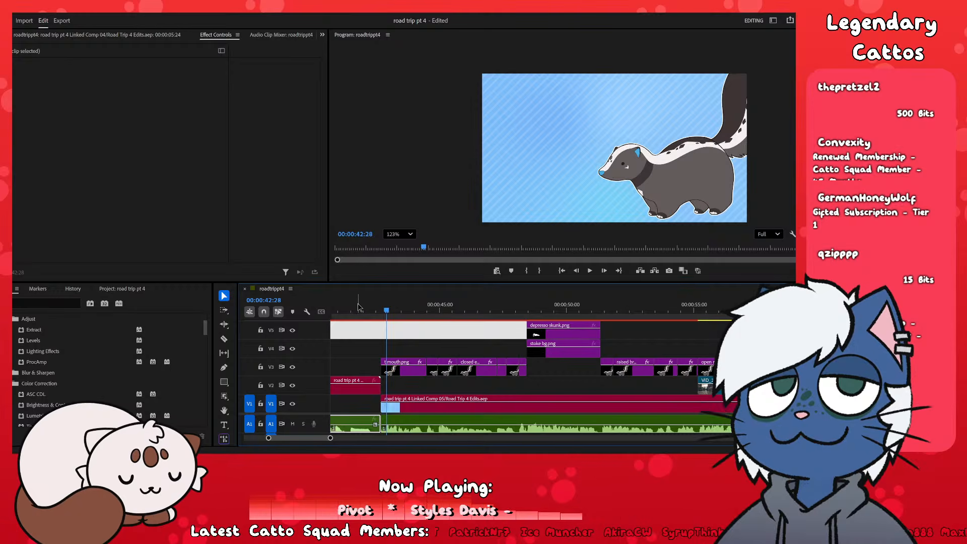
# - Examine the clip layout around the standing skunk and depresso skunk.png clips near 00:00:43:12
pyautogui.click(402, 305)
pyautogui.scroll(-8, 481, 362)
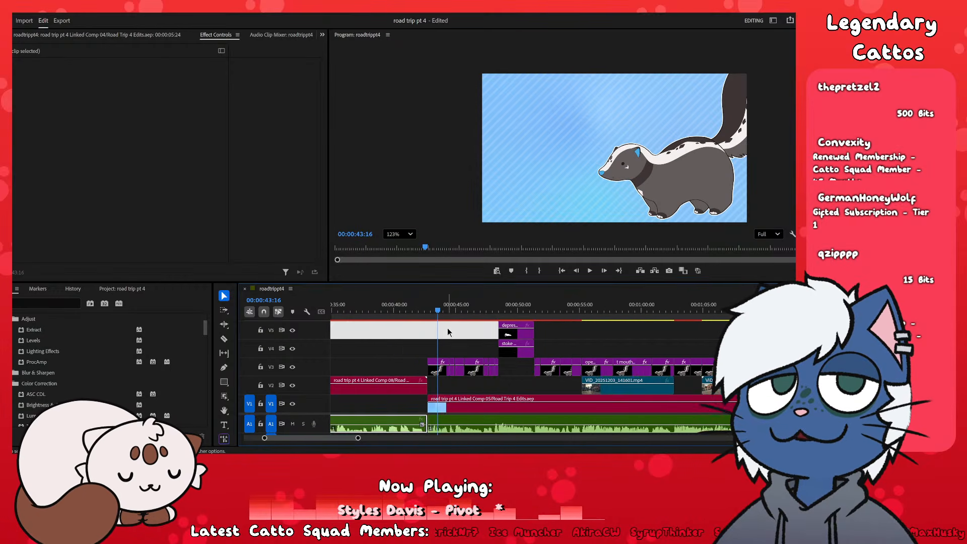
pyautogui.scroll(3, 396, 347)
pyautogui.moveTo(390, 308); pyautogui.dragTo(518, 314)
pyautogui.scroll(-3, 494, 345)
pyautogui.scroll(3, 431, 345)
pyautogui.scroll(4, 564, 392)
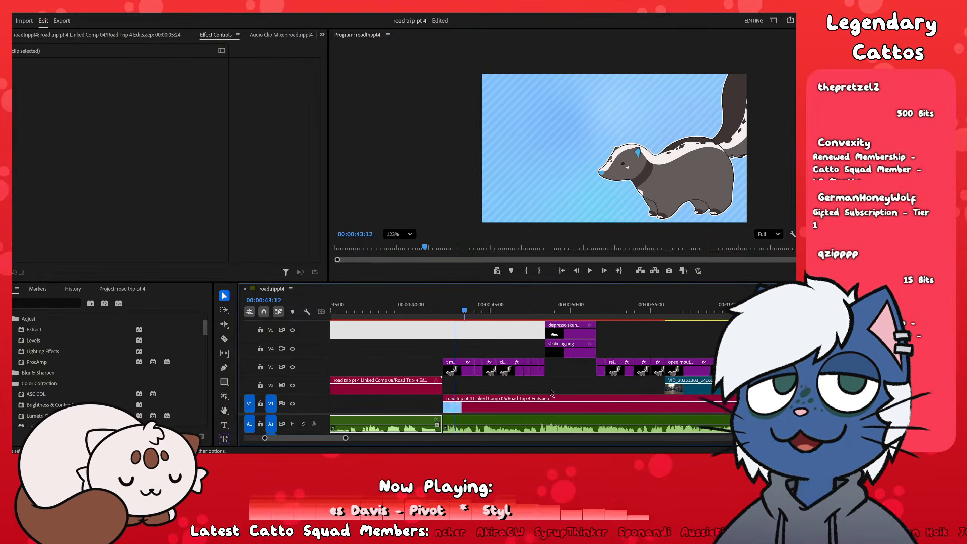
pyautogui.click(565, 389)
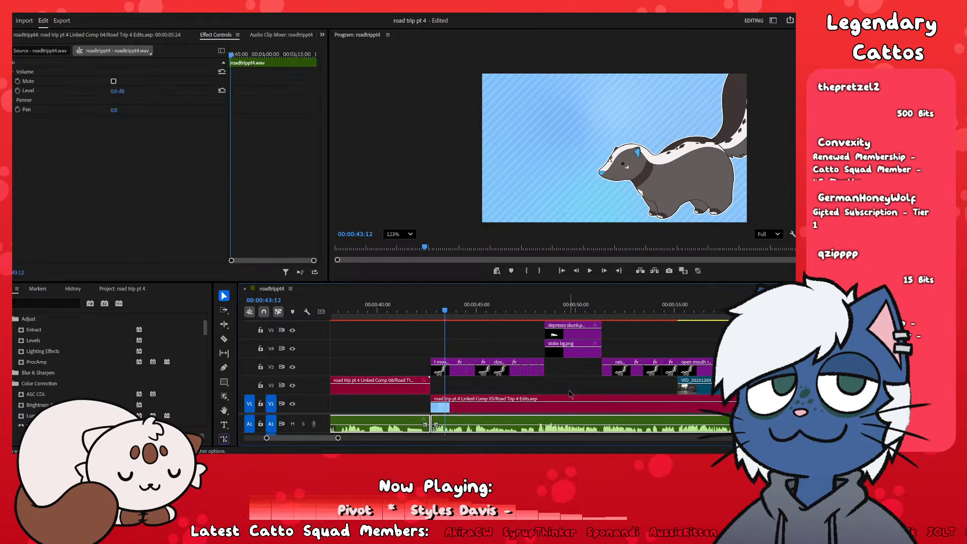
pyautogui.click(594, 405)
pyautogui.click(555, 387)
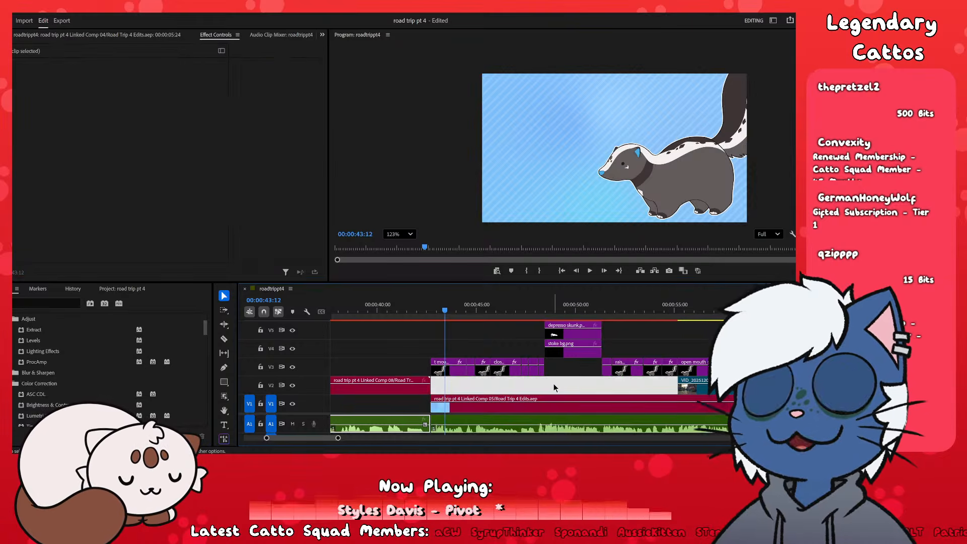
pyautogui.scroll(3, 554, 387)
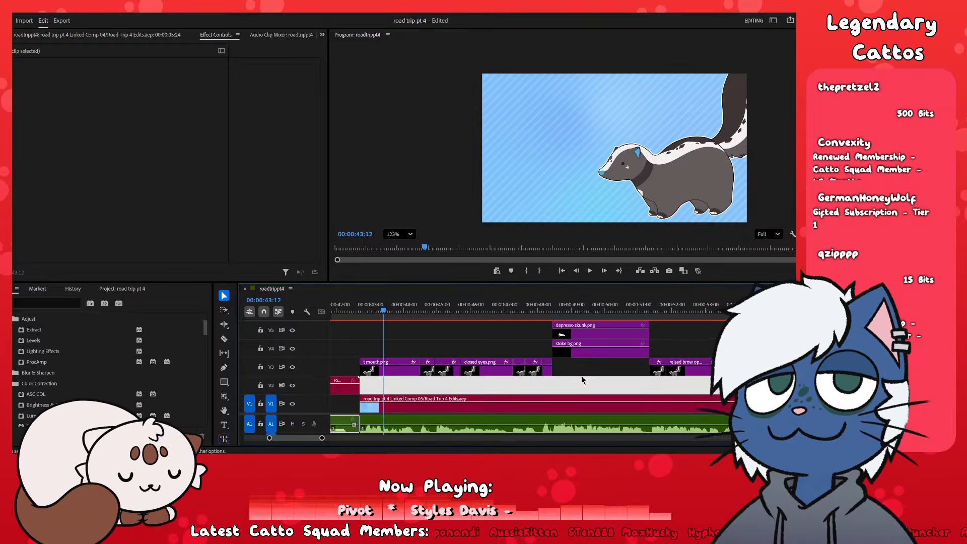
# - Scrub repeatedly through the standing skunk clips, from their start up to 00:00:48:07
pyautogui.moveTo(387, 315); pyautogui.dragTo(444, 331)
pyautogui.press('Left')
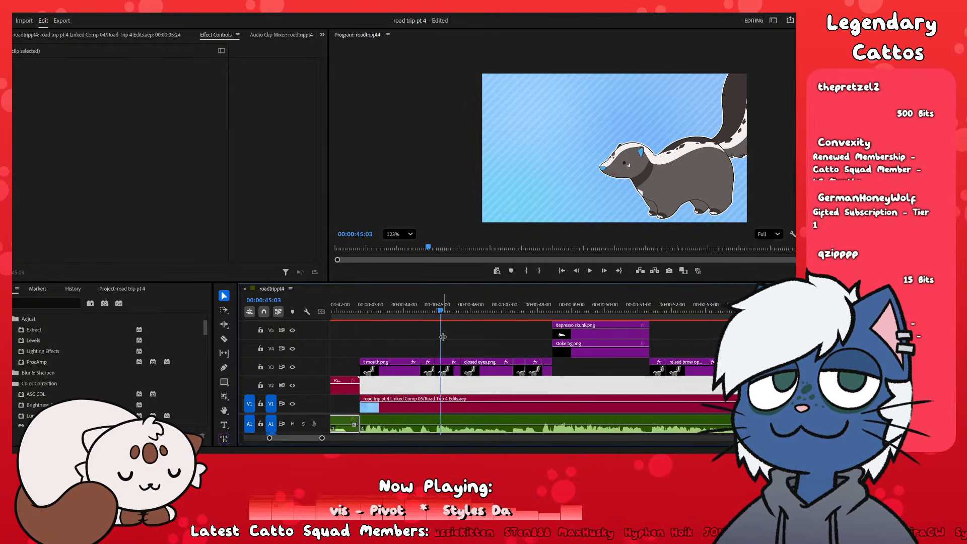
pyautogui.moveTo(430, 317); pyautogui.dragTo(550, 313)
pyautogui.click(407, 312)
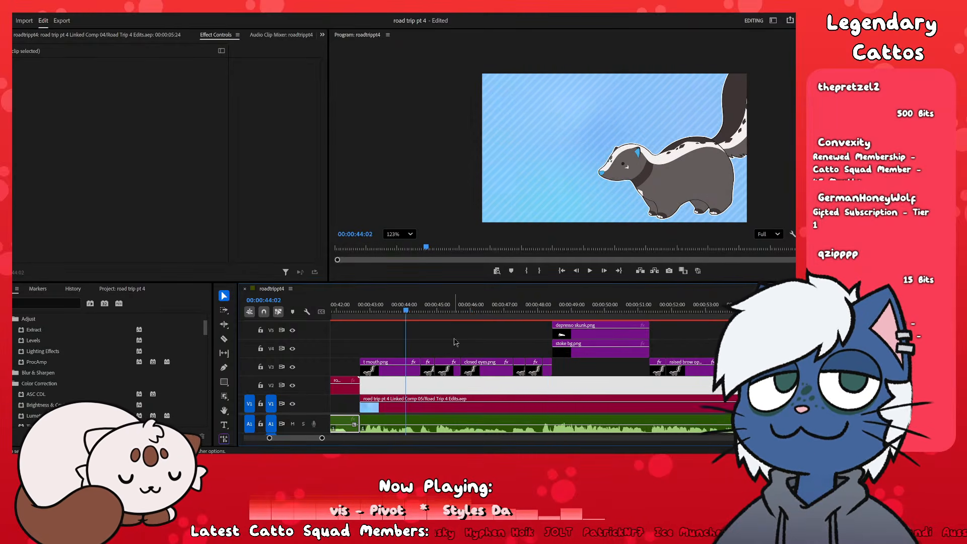
pyautogui.moveTo(448, 313); pyautogui.dragTo(540, 316)
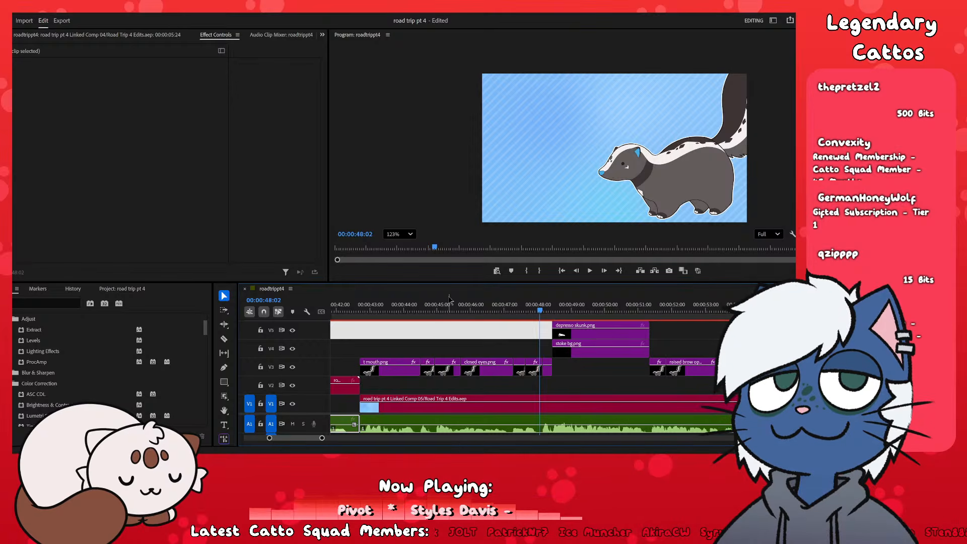
pyautogui.click(364, 315)
pyautogui.moveTo(364, 318); pyautogui.dragTo(546, 333)
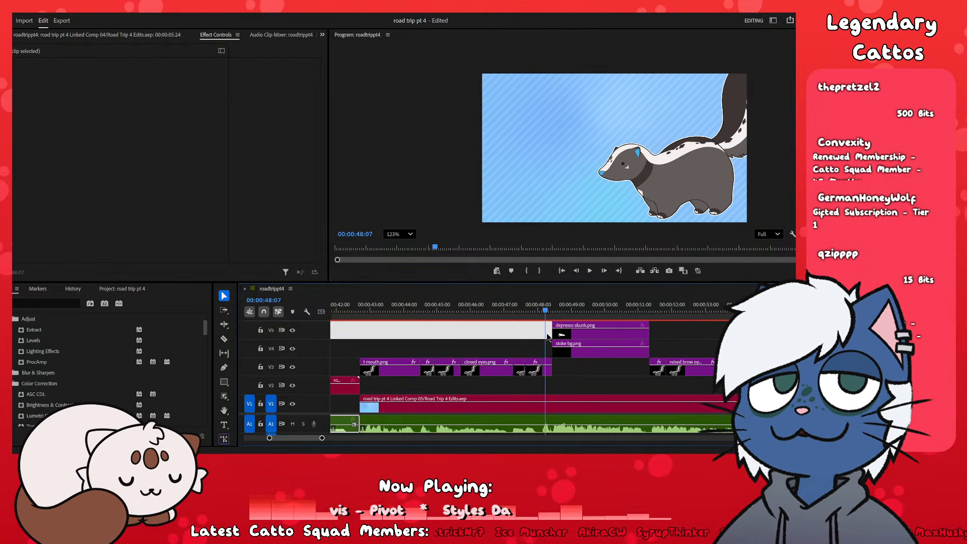
# - Compare the stoke hater shot at 00:00:50:03 and 00:00:48:23 with the standing skunk frame at 00:00:46:25
pyautogui.click(607, 308)
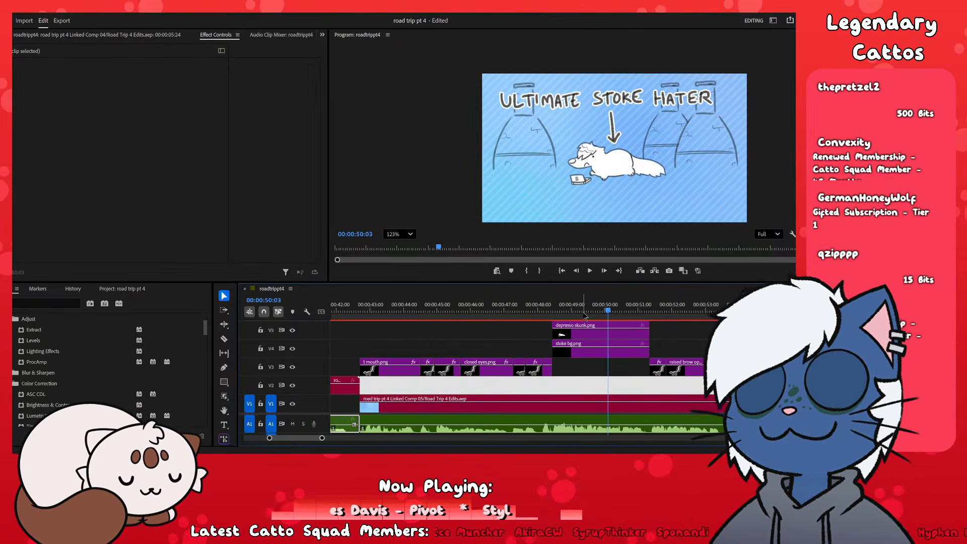
pyautogui.click(499, 315)
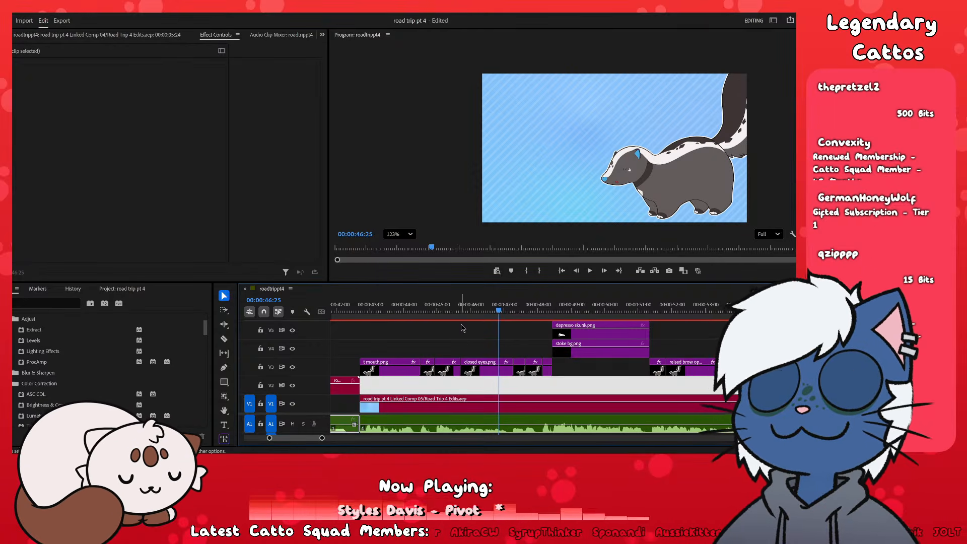
pyautogui.moveTo(579, 380); pyautogui.dragTo(581, 377)
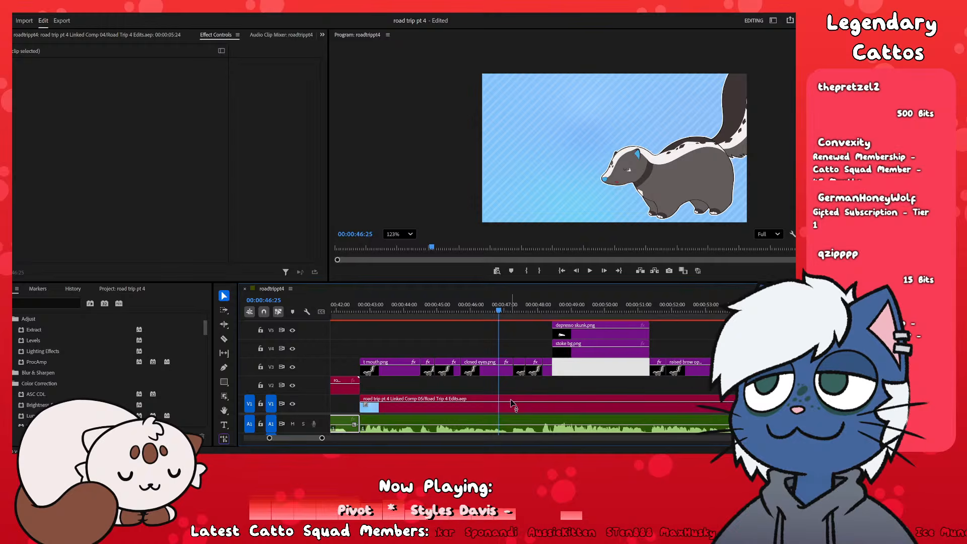
pyautogui.scroll(-1, 511, 403)
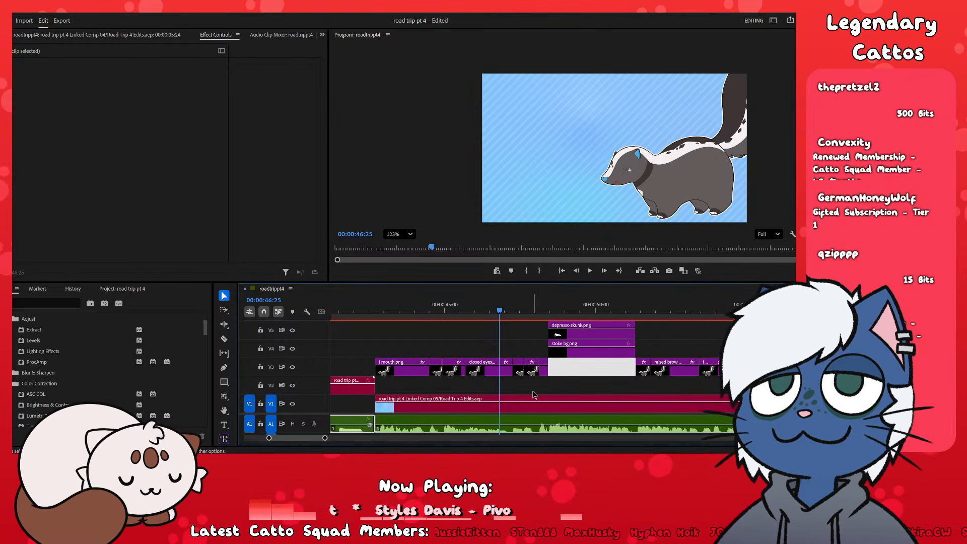
pyautogui.click(559, 307)
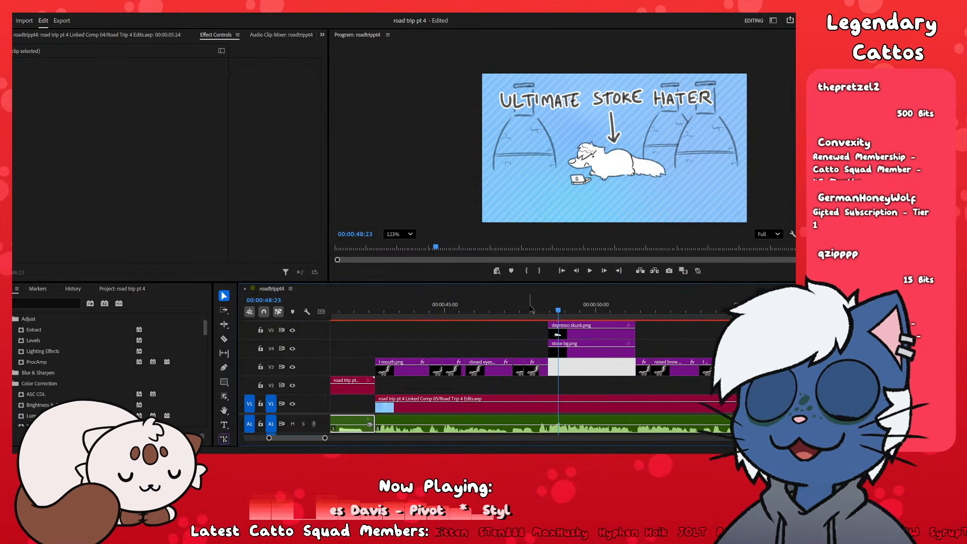
# - Split the blue background comp clip on V1 at 00:00:48:13 and 00:00:51:10, and delete the section beneath depresso skunk.png
pyautogui.scroll(-3, 497, 360)
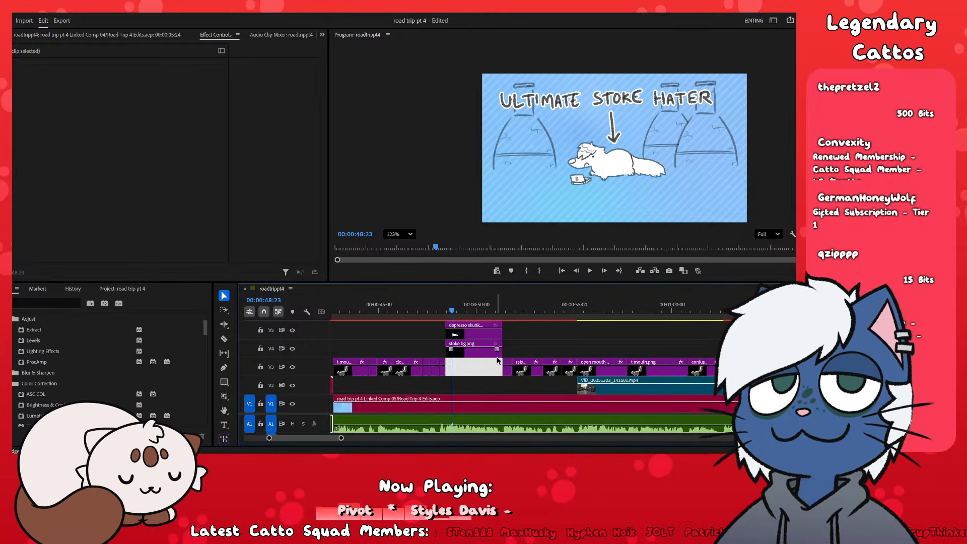
pyautogui.scroll(3, 497, 360)
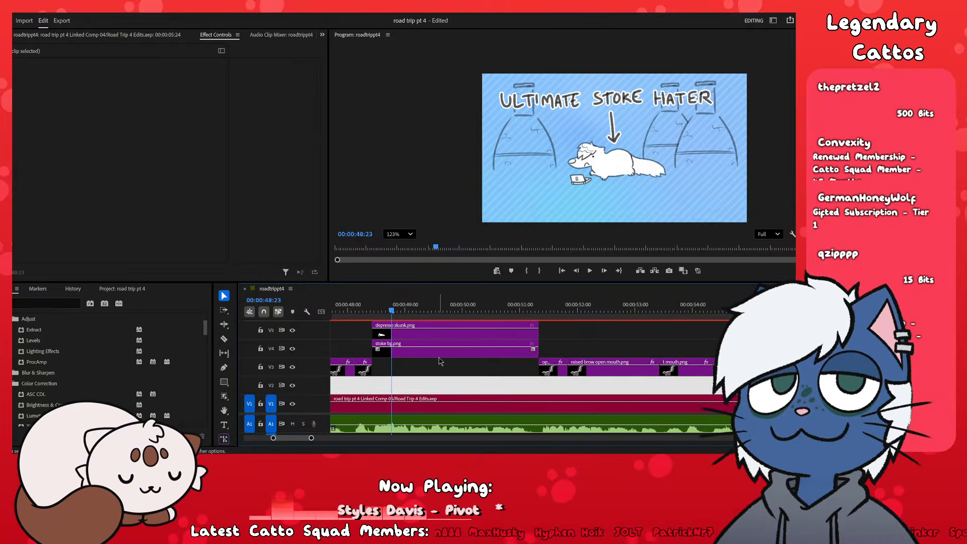
pyautogui.moveTo(392, 310); pyautogui.dragTo(372, 309)
pyautogui.click(452, 399)
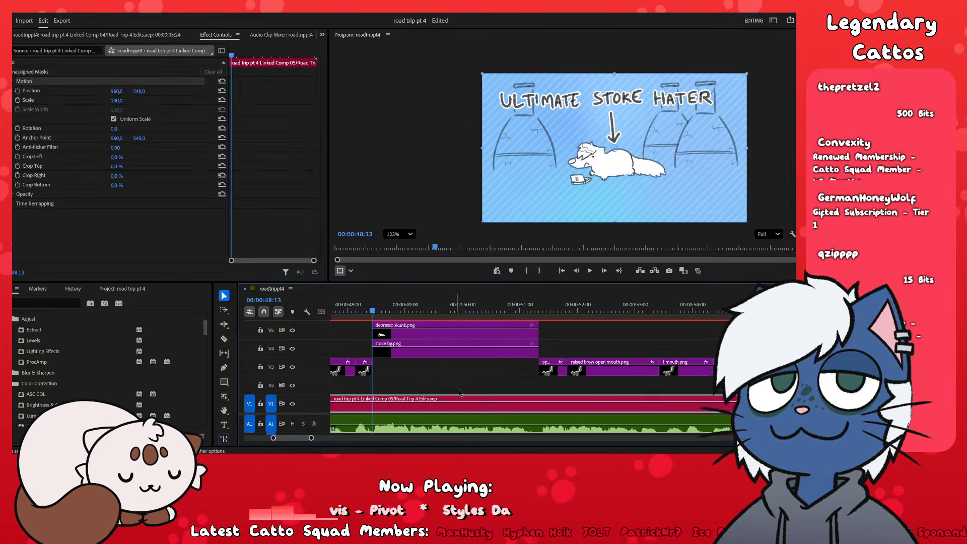
pyautogui.hotkey('ctrl', 'k')
pyautogui.press('Down')
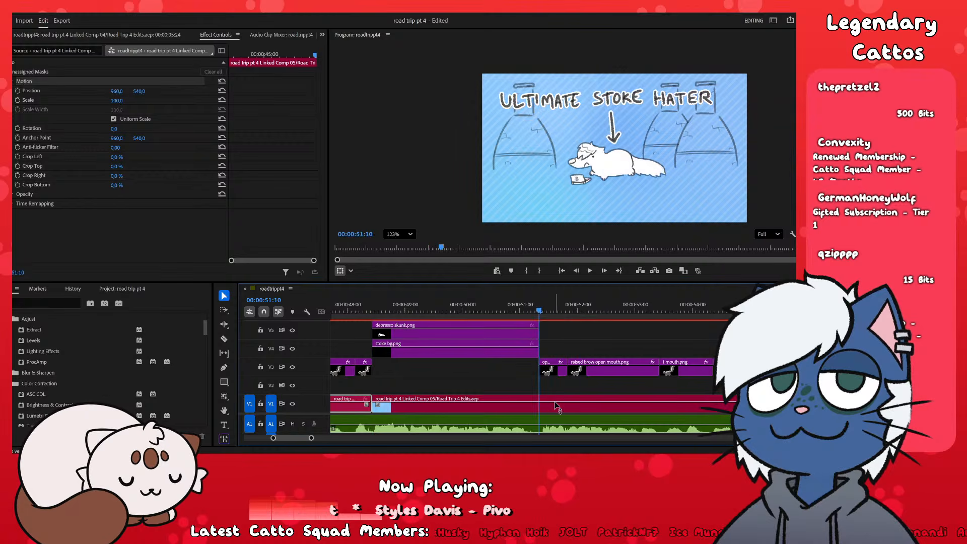
pyautogui.click(556, 406)
pyautogui.hotkey('ctrl', 'k')
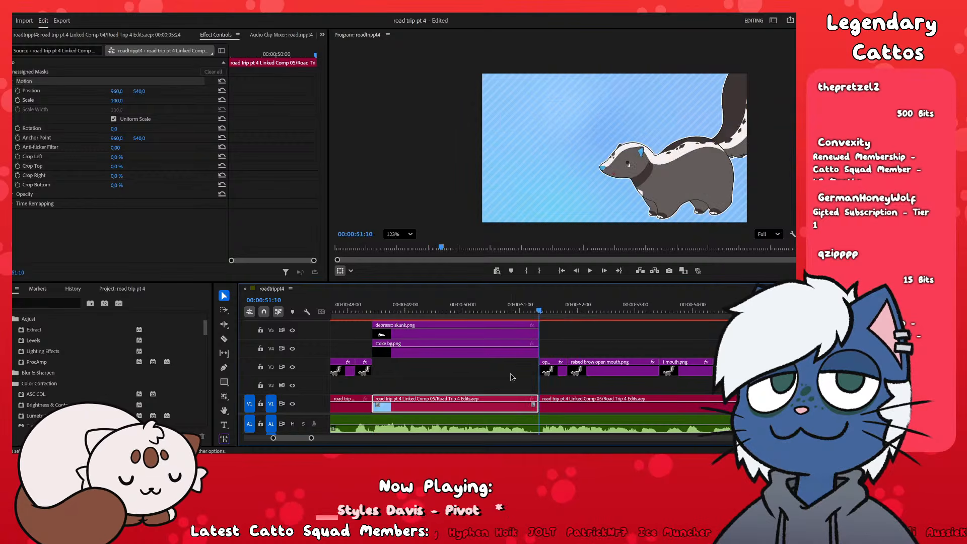
pyautogui.press('Delete')
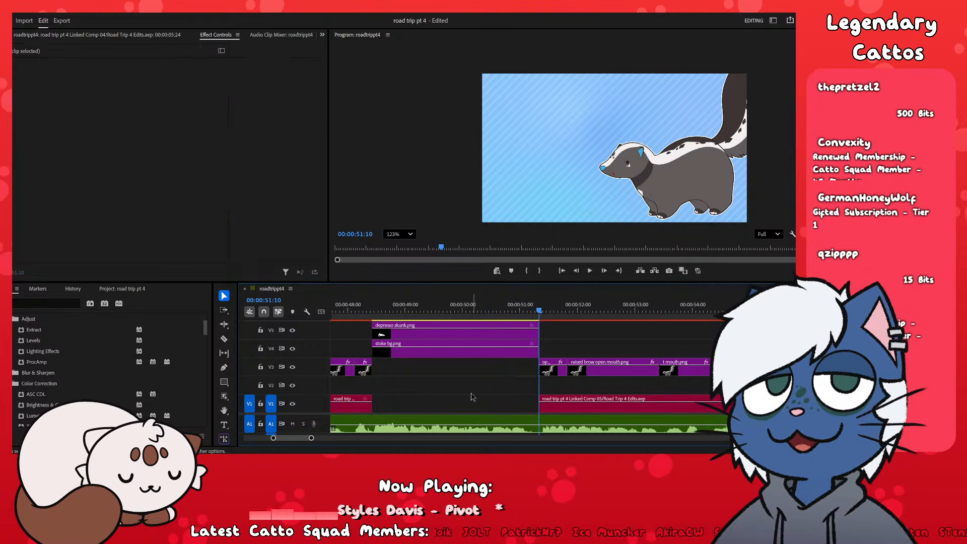
# - Inspect the stacked ultimate stoke hater.png, depresso skunk.png and stoke bg.png clips, and check the frame at 00:00:49:19
pyautogui.scroll(-1, 473, 394)
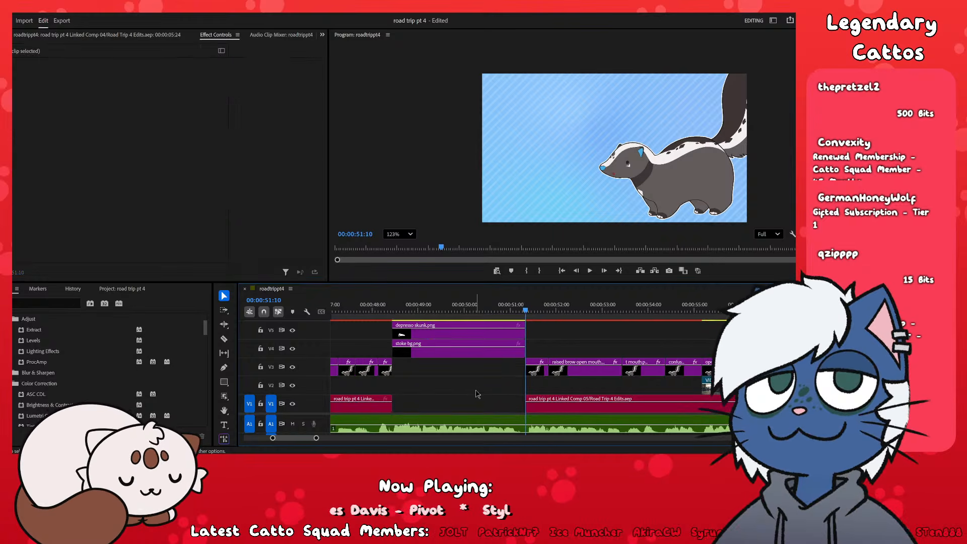
pyautogui.scroll(2, 477, 394)
pyautogui.scroll(-2, 478, 395)
pyautogui.scroll(2, 477, 396)
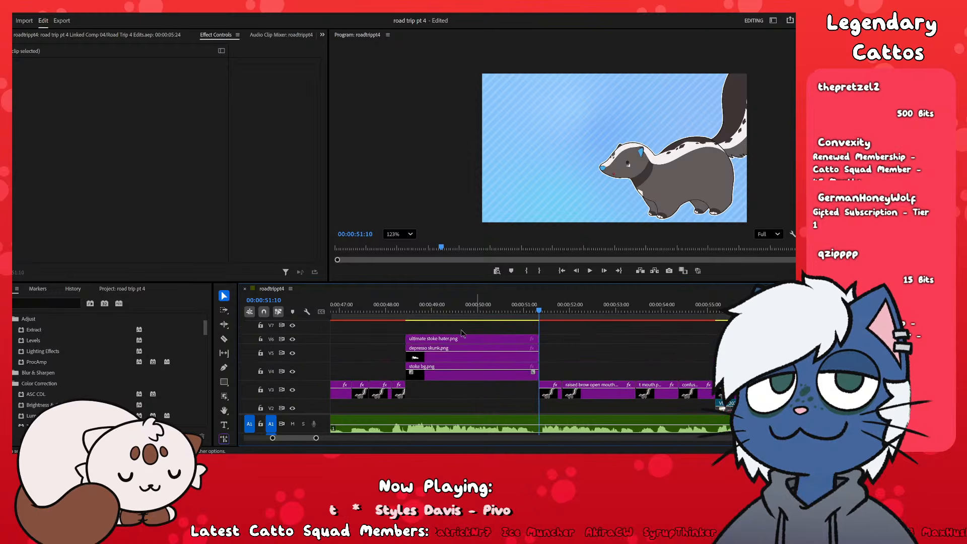
pyautogui.click(460, 311)
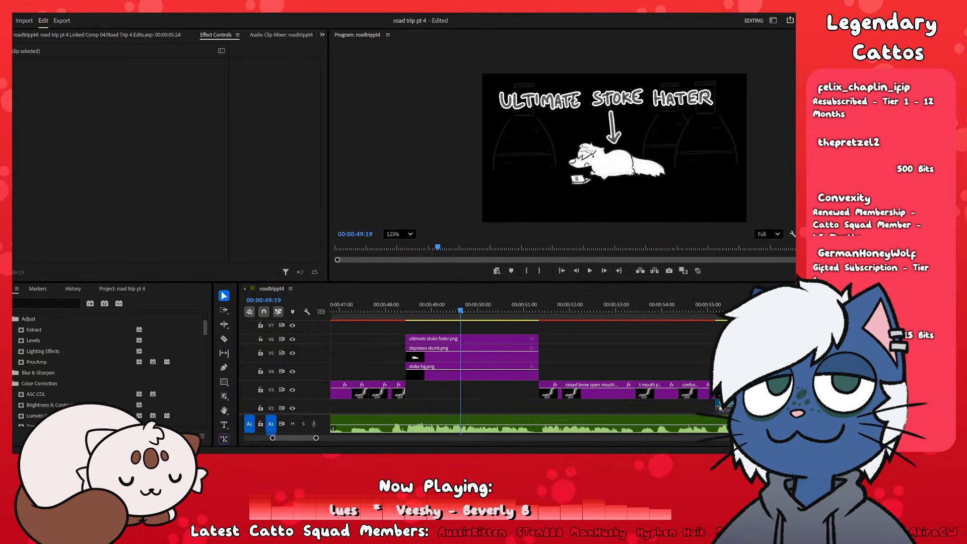
# - Split the roadtrippt4.wav audio at 00:00:55:05 and at 00:00:48:13, the start of the stoke hater shot
pyautogui.press('Down')
pyautogui.press('-')
pyautogui.click(541, 423)
pyautogui.hotkey('ctrl', 'k')
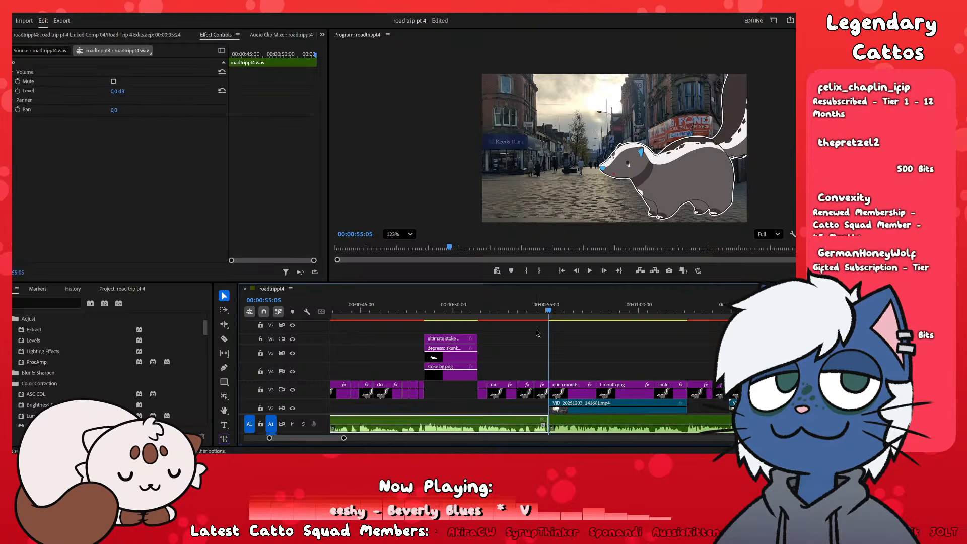
pyautogui.moveTo(515, 310); pyautogui.dragTo(426, 323)
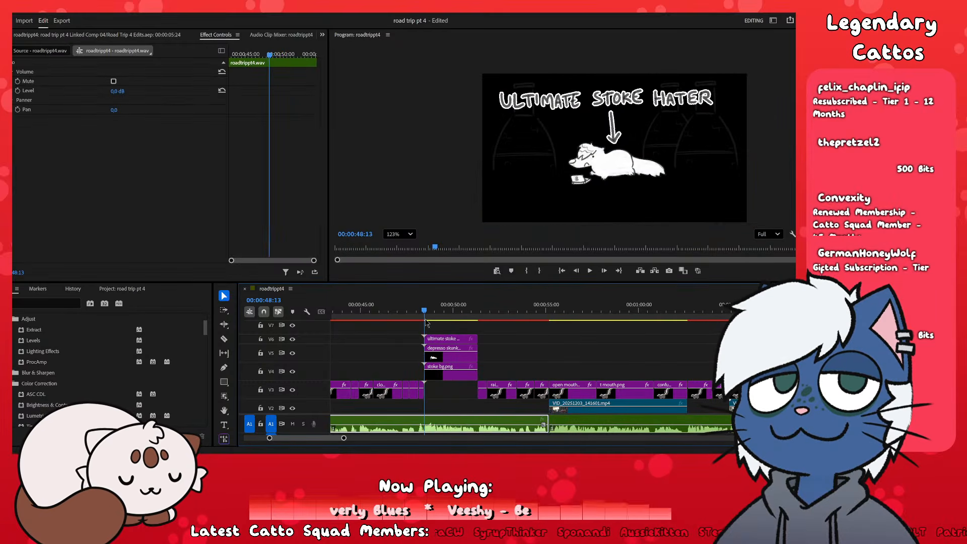
pyautogui.hotkey('ctrl', 'k')
pyautogui.click(488, 433)
# - Select the depresso skunk.png and stoke bg.png clips, the skunk clips up to 00:00:55:05, and the audio segment below them
pyautogui.click(529, 356)
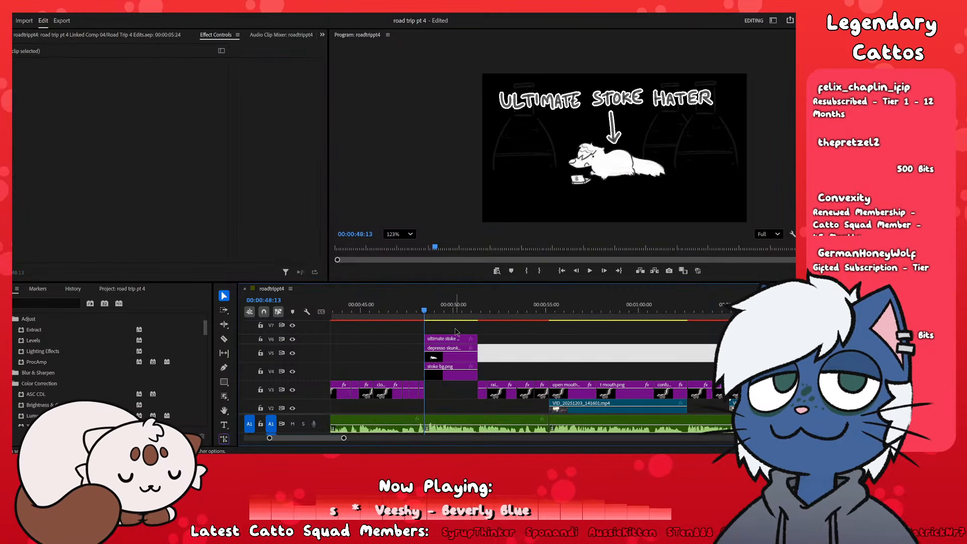
pyautogui.click(455, 328)
pyautogui.moveTo(445, 328); pyautogui.dragTo(529, 414)
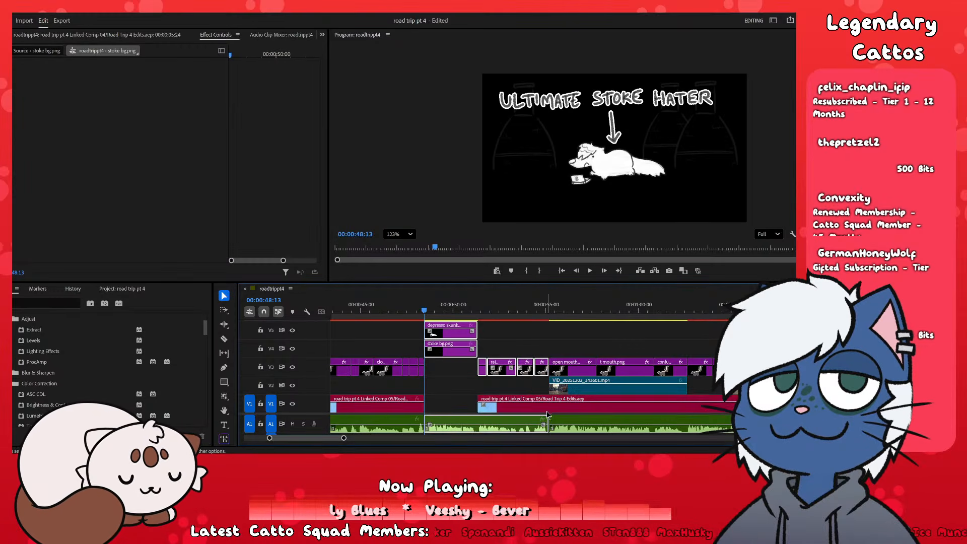
pyautogui.click(530, 382)
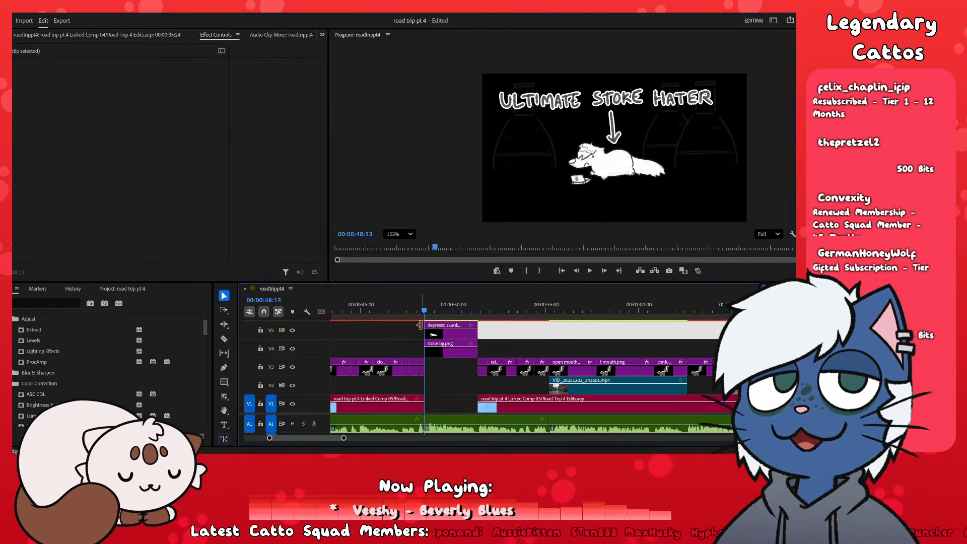
pyautogui.moveTo(544, 321); pyautogui.dragTo(445, 373)
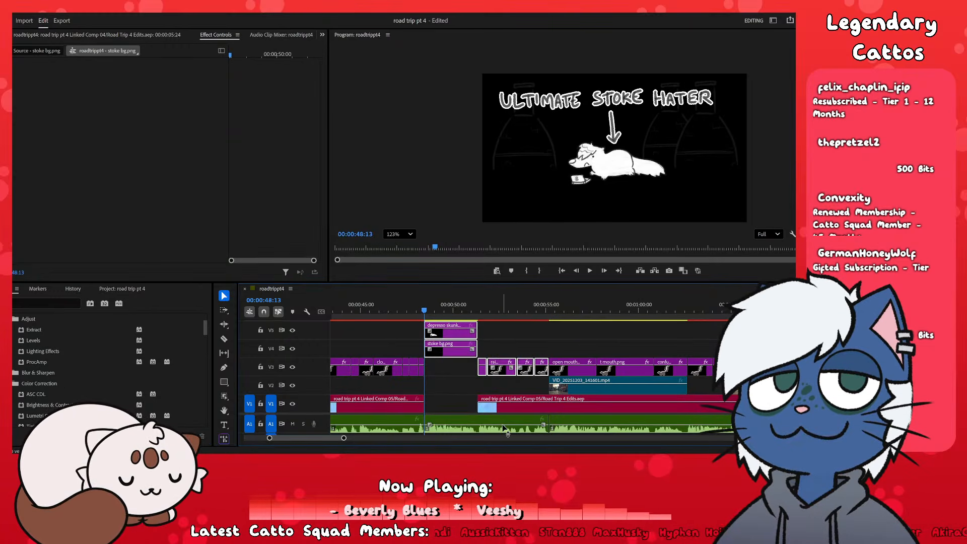
pyautogui.click(513, 423)
pyautogui.moveTo(544, 325); pyautogui.dragTo(446, 368)
pyautogui.keyDown('shift'); pyautogui.click(511, 423); pyautogui.keyUp('shift')
pyautogui.scroll(2, 521, 391)
pyautogui.scroll(1, 522, 391)
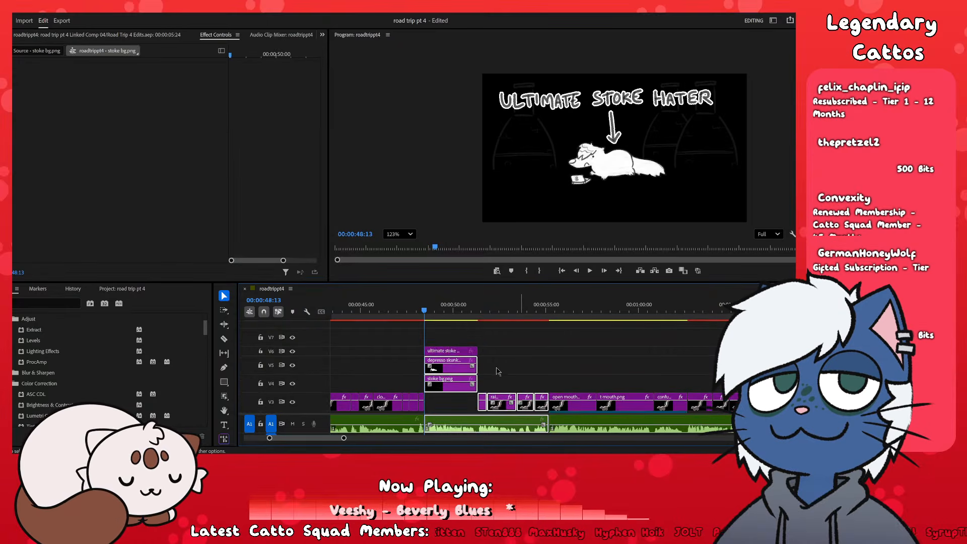
pyautogui.scroll(-3, 453, 355)
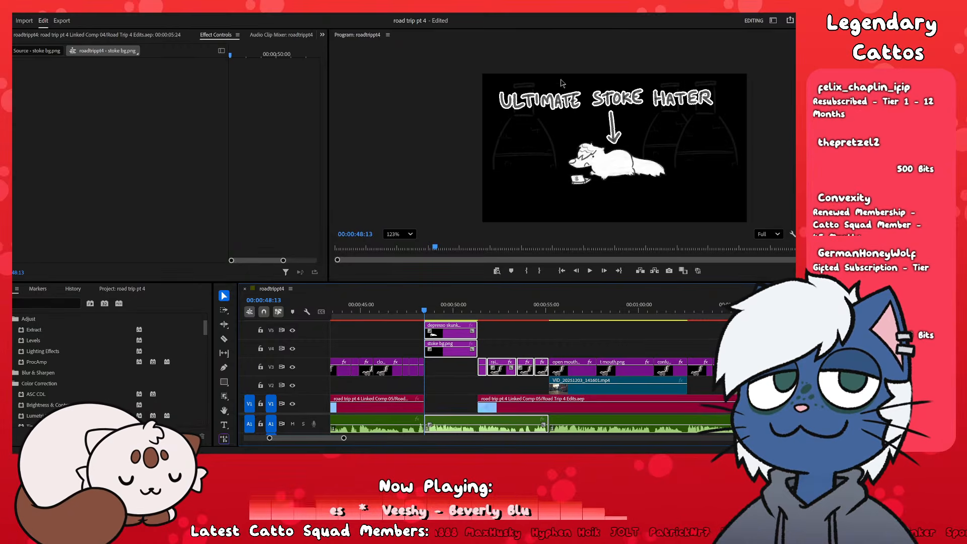
# - Switch to After Effects, compare Linked Comp 09 with Linked Comp 08 rewound to its start, and return to Linked Comp 09
pyautogui.hotkey('alt', 'Tab')
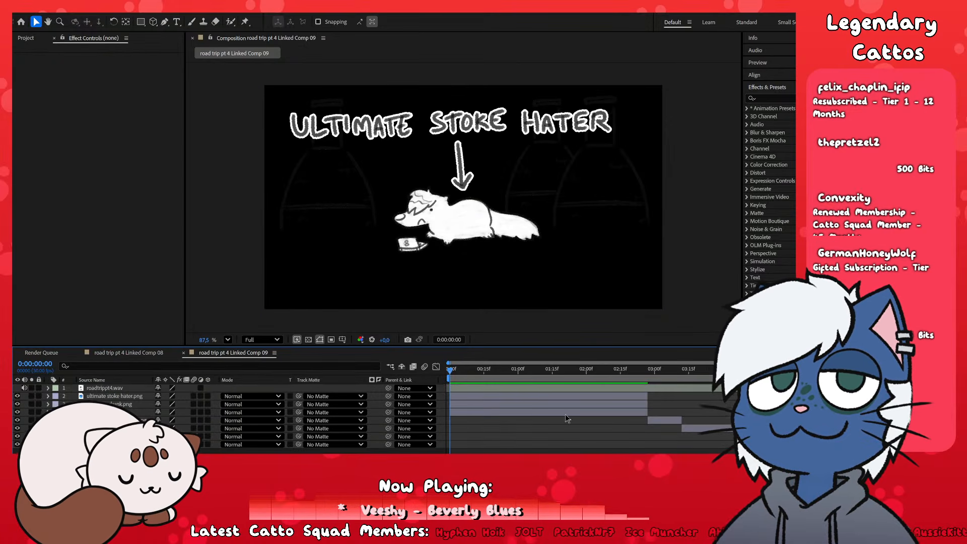
pyautogui.click(455, 396)
pyautogui.click(486, 404)
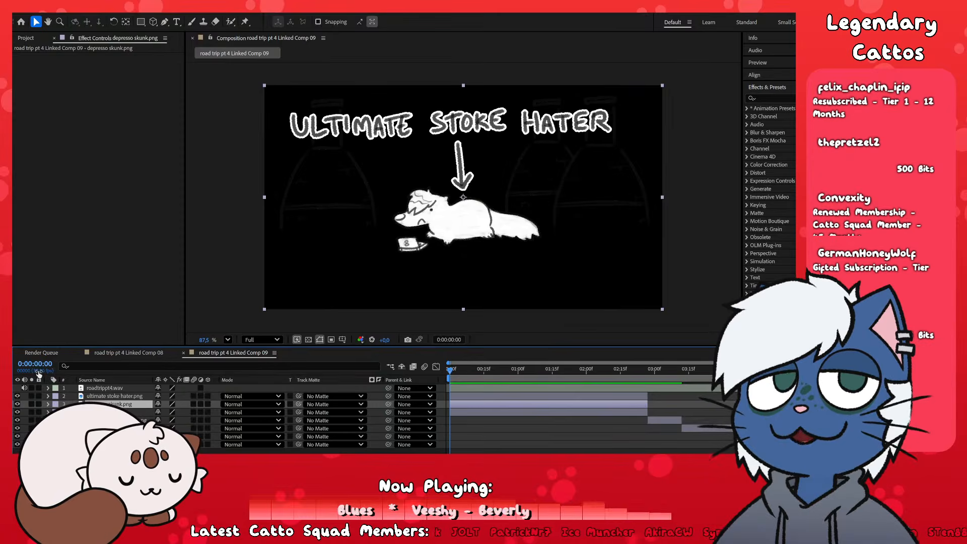
pyautogui.click(129, 354)
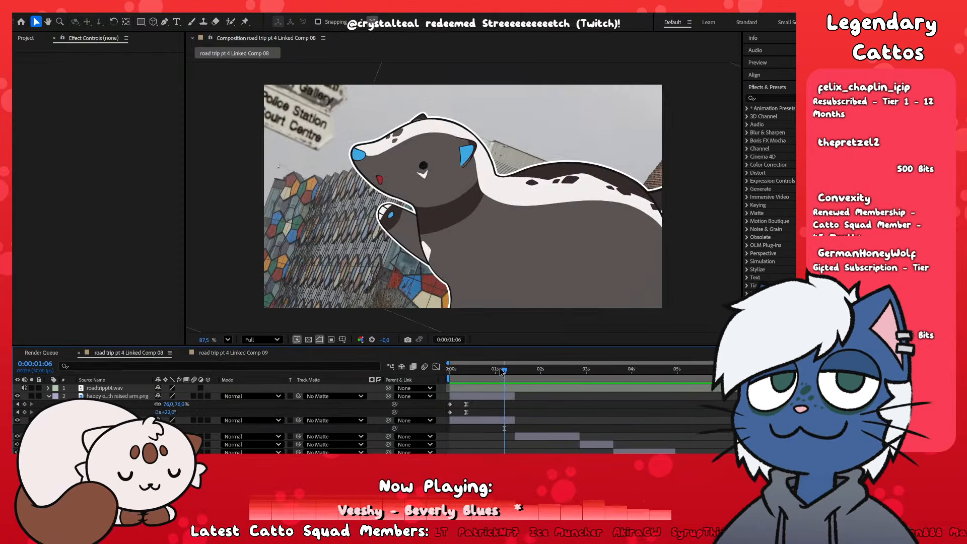
pyautogui.moveTo(461, 370); pyautogui.dragTo(282, 426)
pyautogui.click(233, 353)
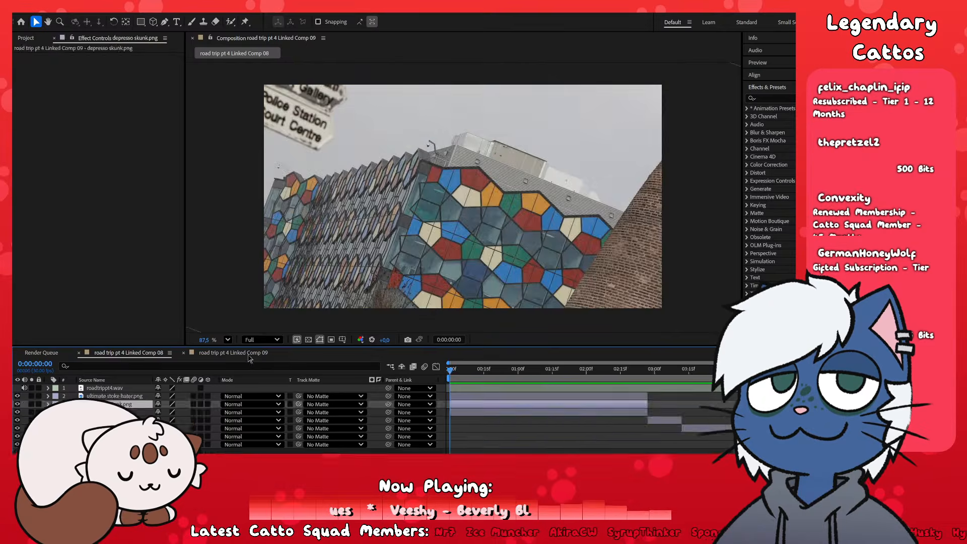
# - Apply the hand-drawn user preset to the ultimate stoke hater.png, depresso skunk.png and stoke bg.png layers
pyautogui.click(747, 109)
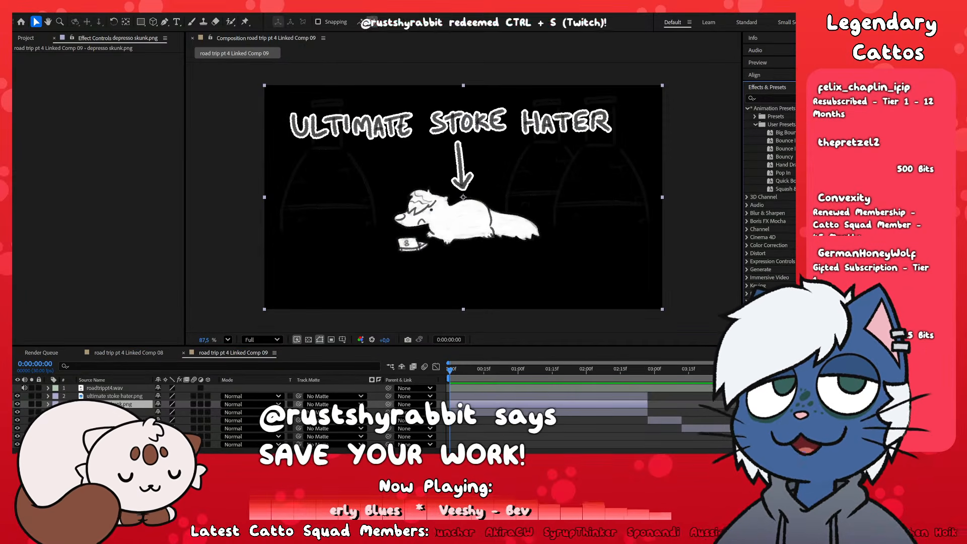
pyautogui.click(787, 164)
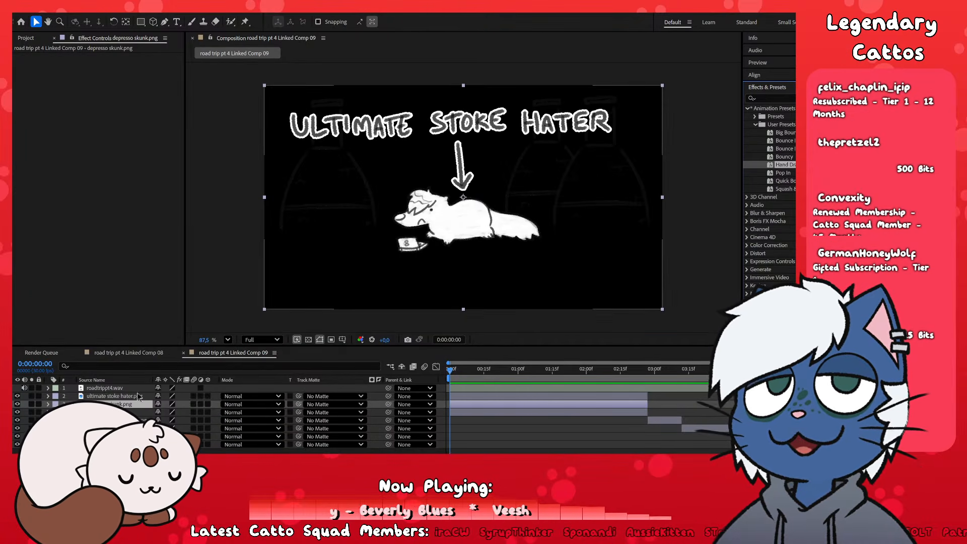
pyautogui.click(121, 396)
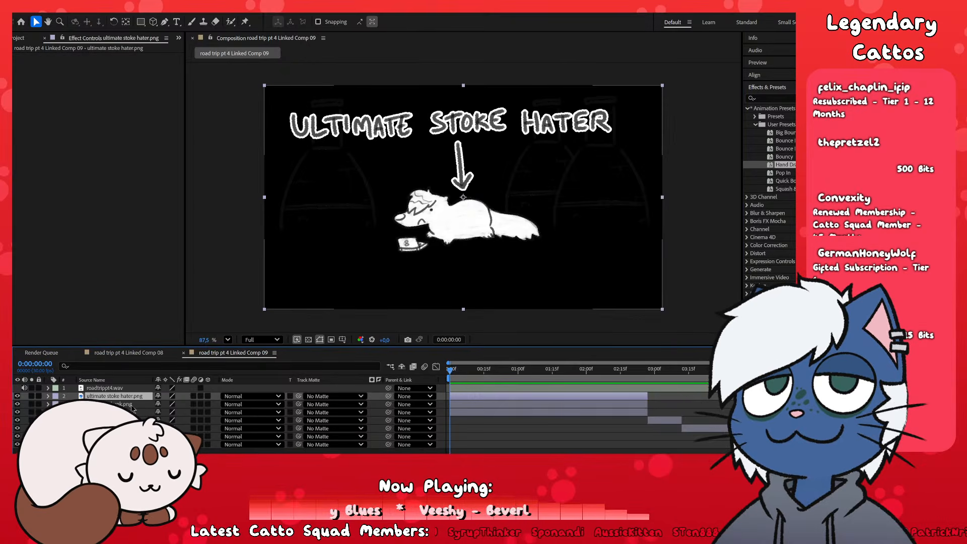
pyautogui.keyDown('shift'); pyautogui.click(121, 412); pyautogui.keyUp('shift')
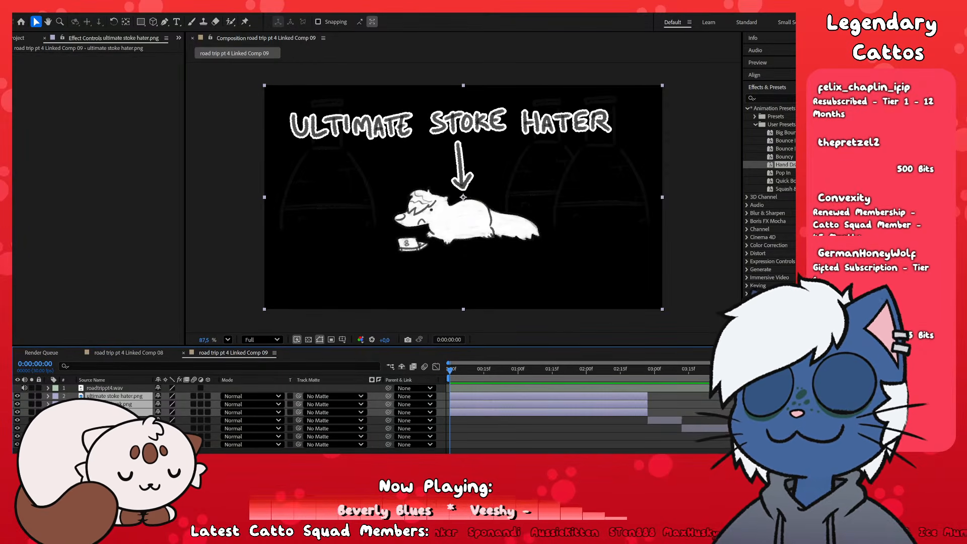
pyautogui.doubleClick(794, 166)
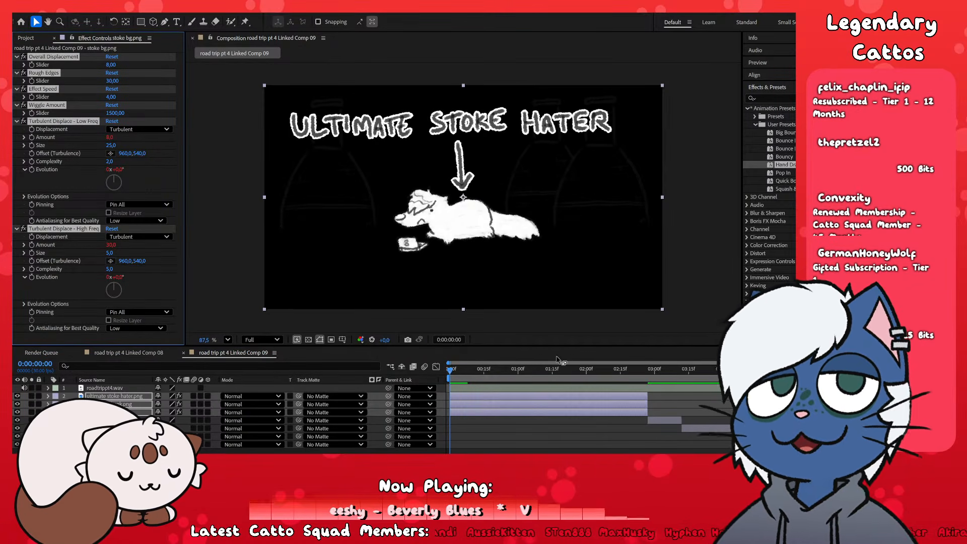
# - Preview the hand-drawn wobble across the stoke hater shot, checking frames up to about 0:00:02:23
pyautogui.click(540, 425)
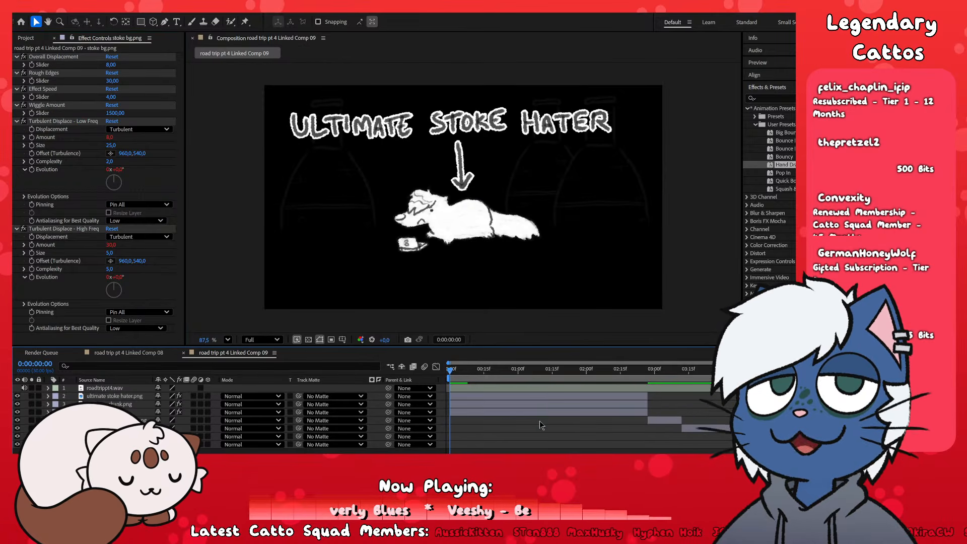
pyautogui.moveTo(487, 370); pyautogui.dragTo(521, 381)
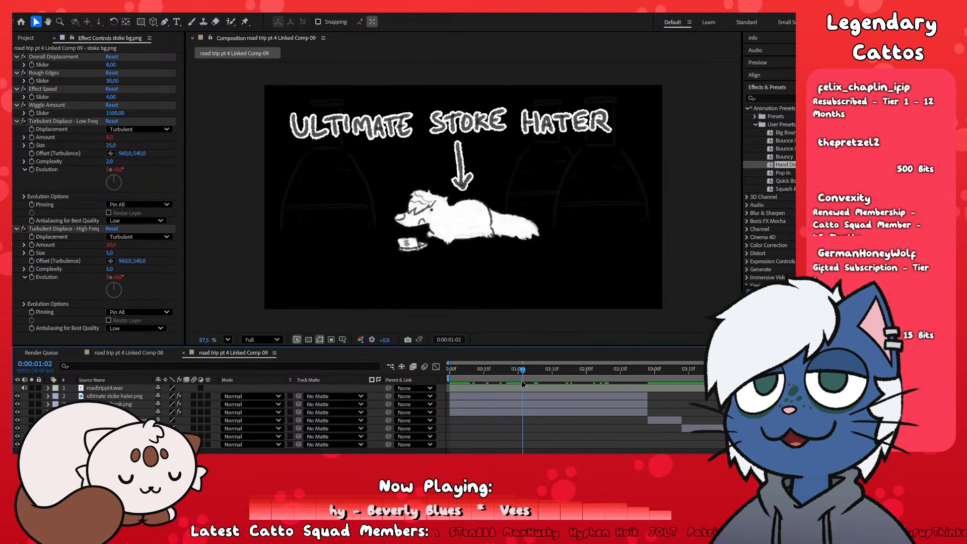
pyautogui.press('space')
pyautogui.press('space')
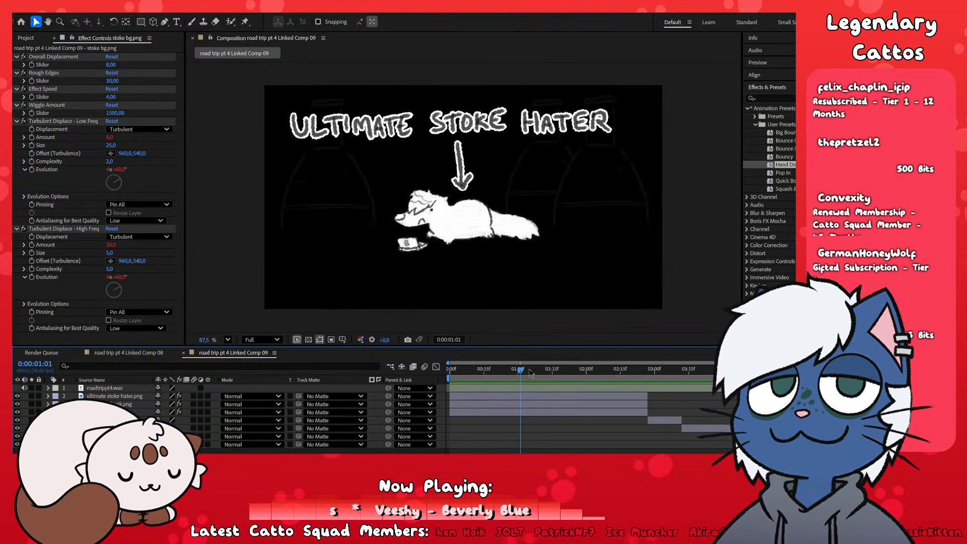
pyautogui.moveTo(520, 370); pyautogui.dragTo(639, 424)
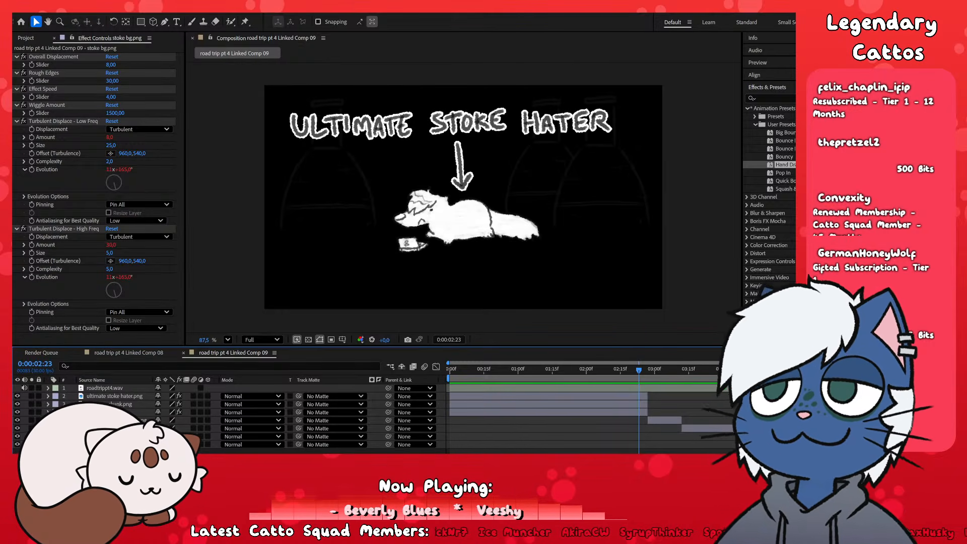
pyautogui.moveTo(639, 370); pyautogui.dragTo(538, 372)
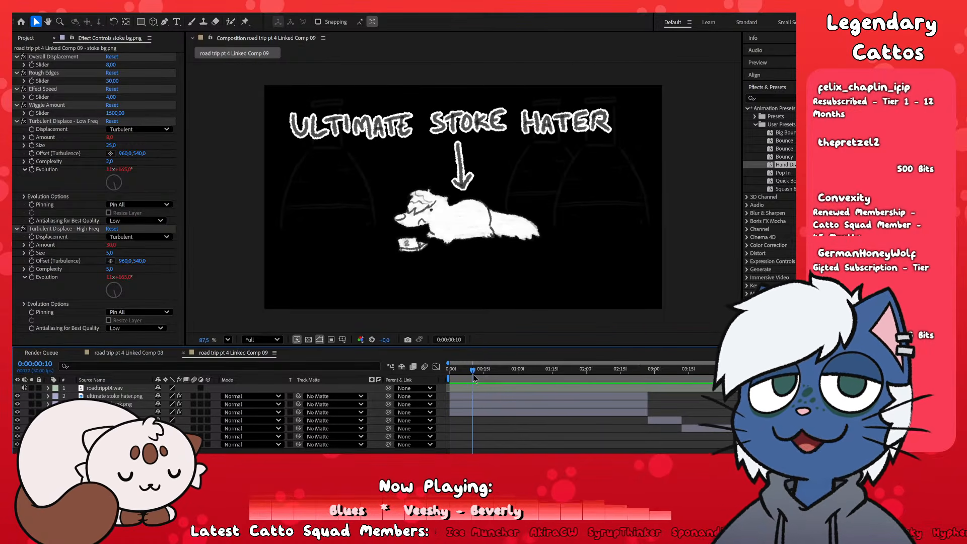
# - Inspect the open mouth raised head.png shot at 0:00:03:03 and play the transition into it from the stoke hater drawing
pyautogui.click(661, 369)
pyautogui.click(657, 420)
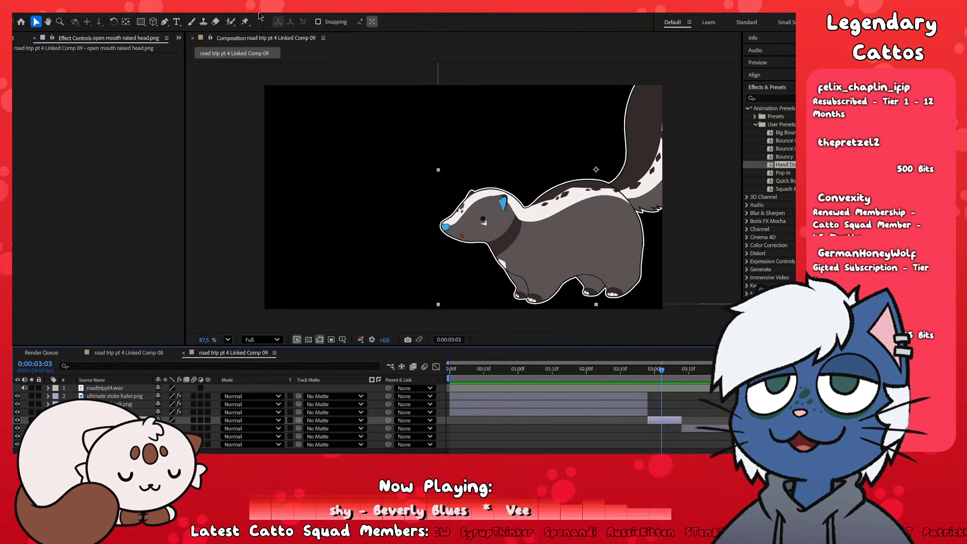
pyautogui.hotkey('ctrl', 'shift', 'a')
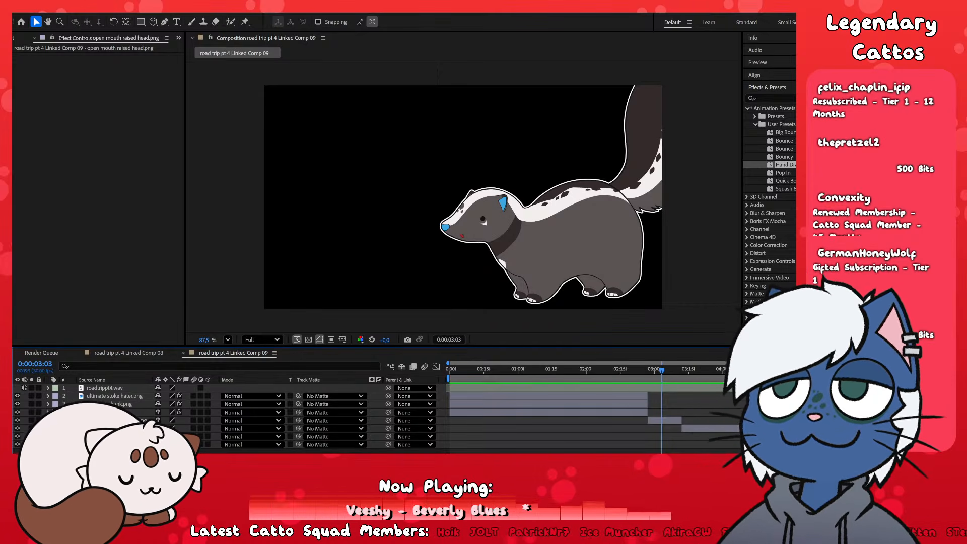
pyautogui.press('=')
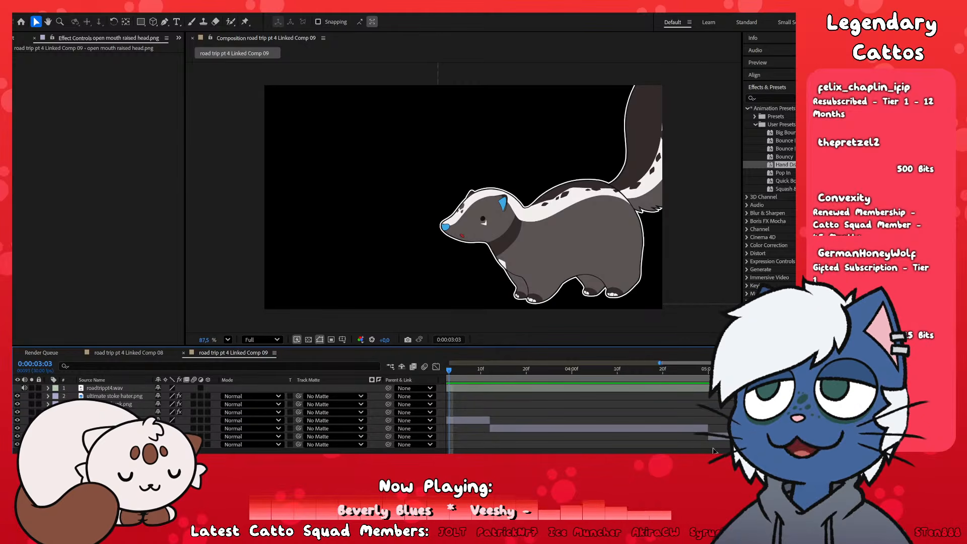
pyautogui.moveTo(510, 372)
pyautogui.mouseDown()
pyautogui.moveTo(462, 375)
pyautogui.moveTo(511, 404)
pyautogui.moveTo(583, 413)
pyautogui.mouseUp()
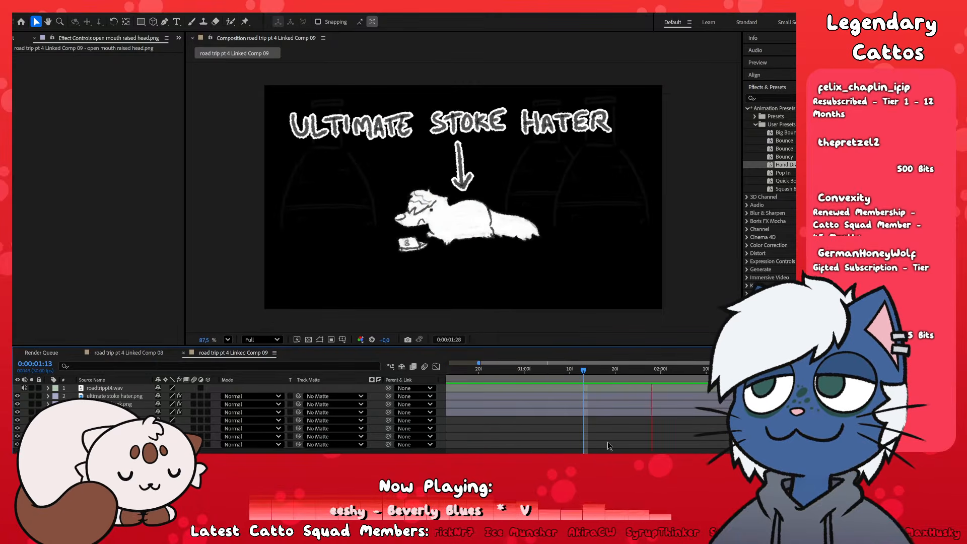
pyautogui.press('space')
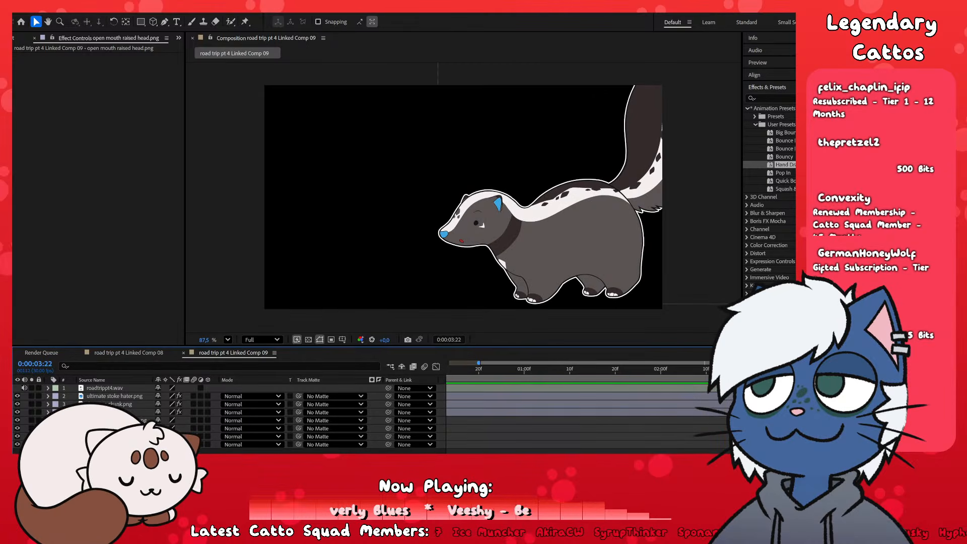
pyautogui.hotkey('alt', 'Tab')
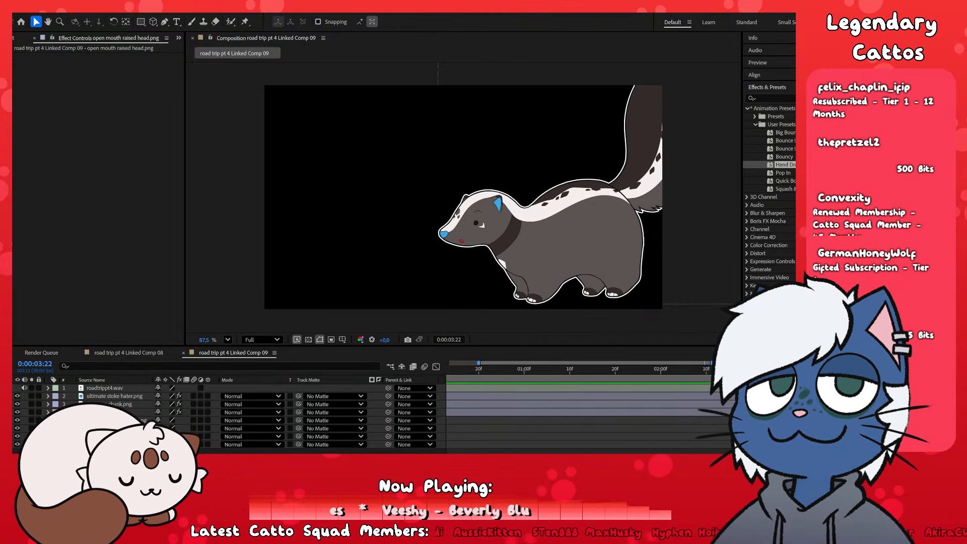
pyautogui.click(616, 435)
pyautogui.press('space')
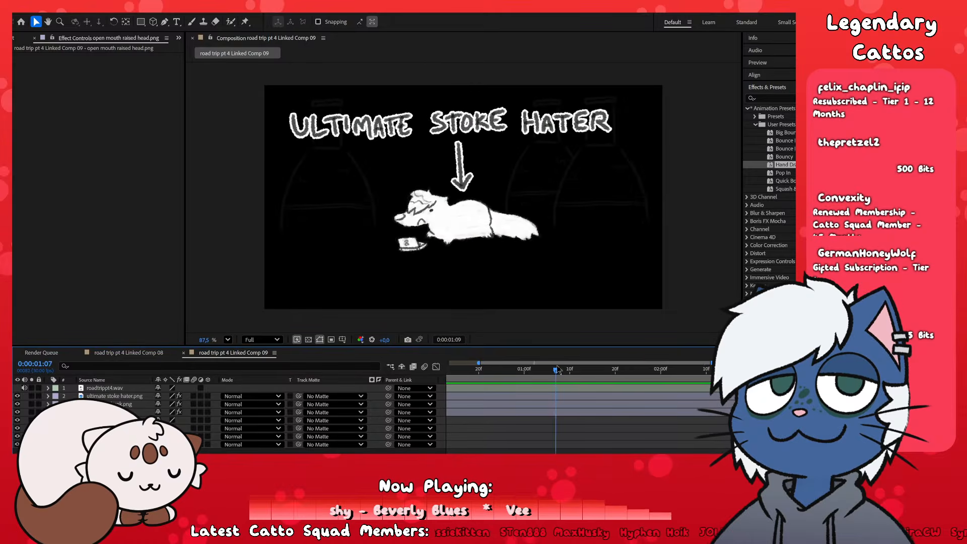
pyautogui.press('space')
# - Apply the Big Bounce user preset at 0:00:03:10 to the open mouth raised head.png and raised brow open mouth.png layers
pyautogui.click(603, 370)
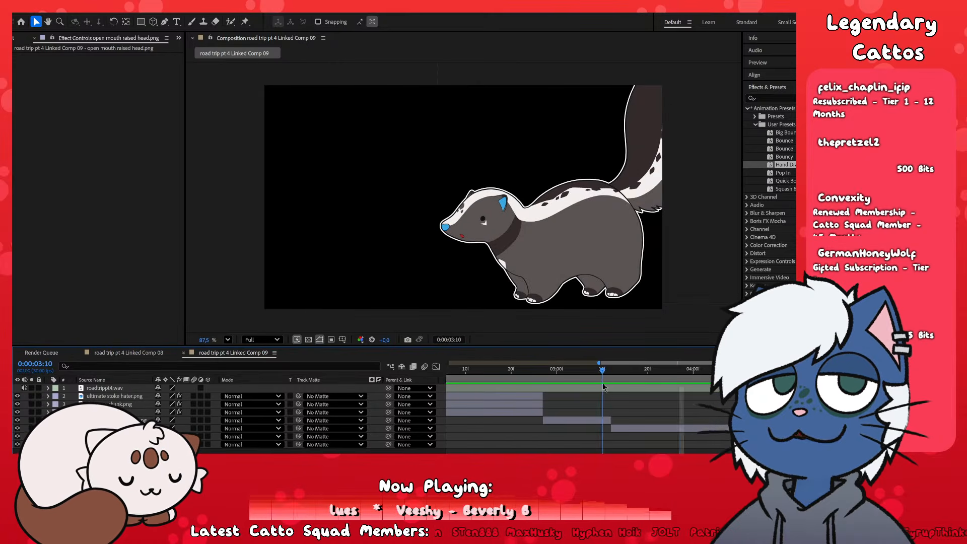
pyautogui.click(601, 420)
pyautogui.scroll(1, 607, 439)
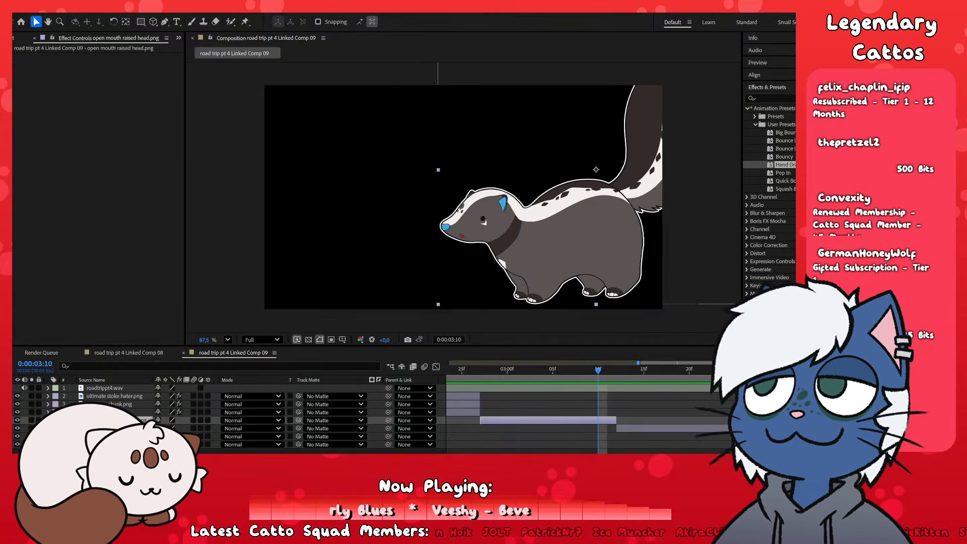
pyautogui.moveTo(600, 395); pyautogui.dragTo(647, 408)
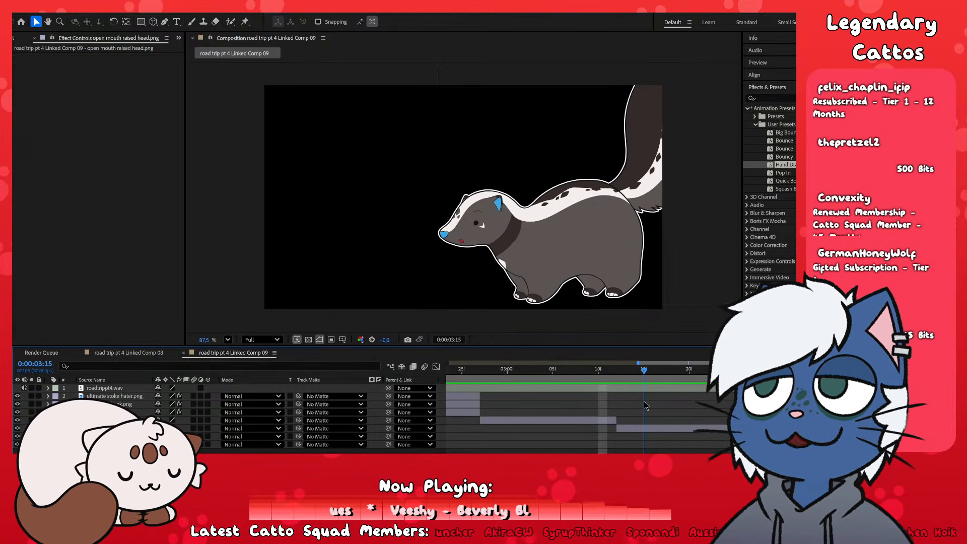
pyautogui.moveTo(644, 382); pyautogui.dragTo(604, 382)
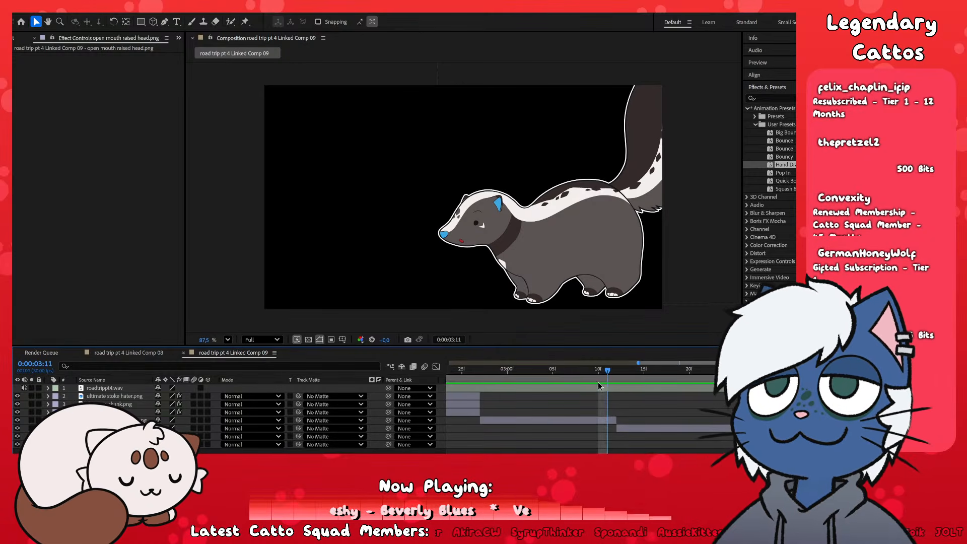
pyautogui.click(597, 420)
pyautogui.press('pageup')
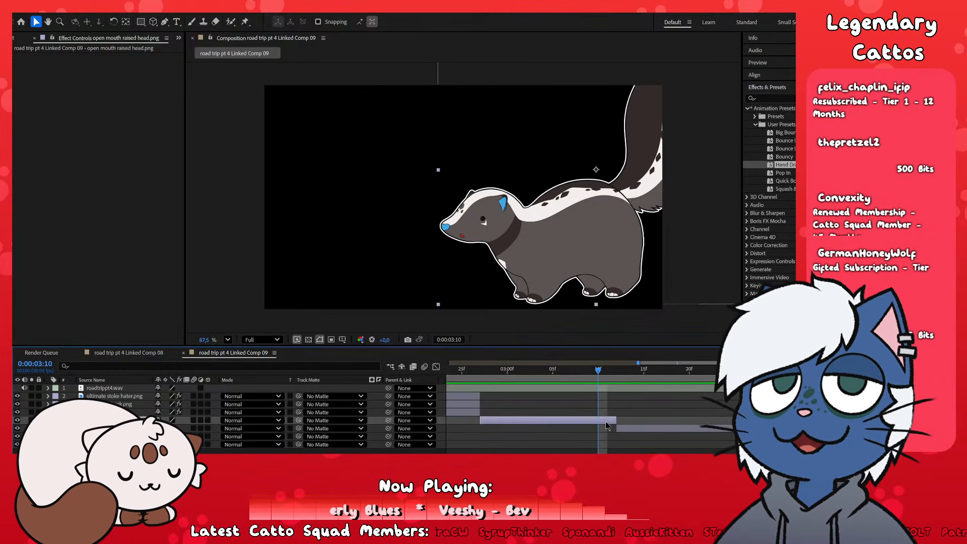
pyautogui.keyDown('shift'); pyautogui.click(665, 428); pyautogui.keyUp('shift')
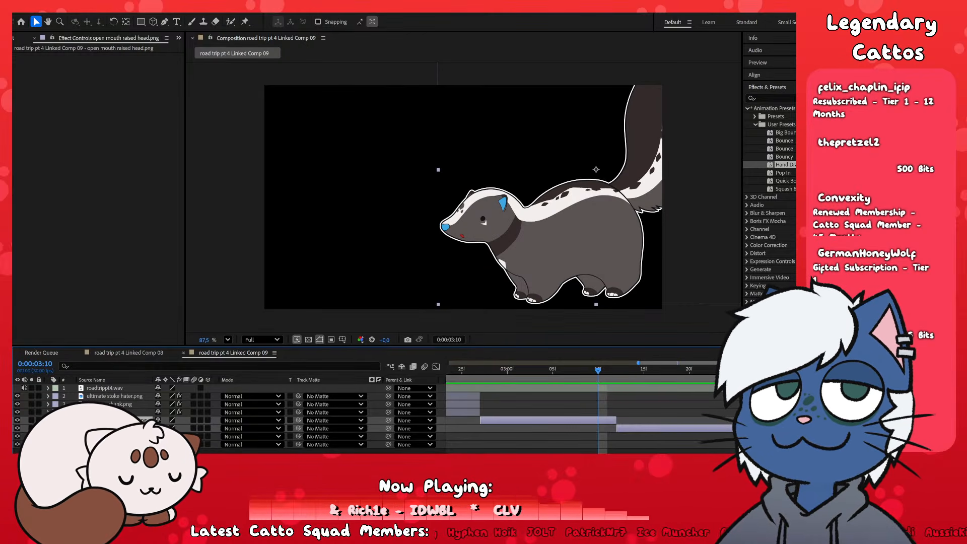
pyautogui.doubleClick(785, 132)
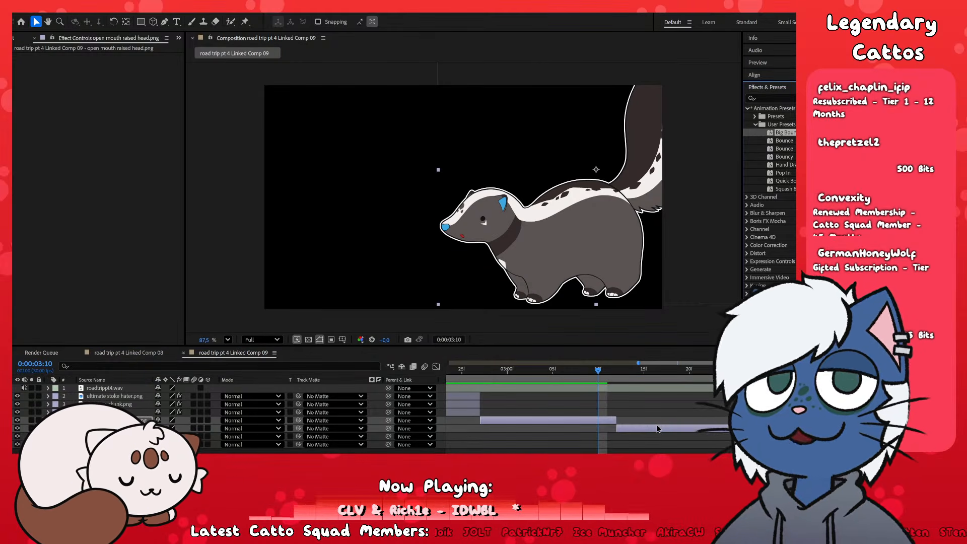
# - Reveal the bounce's scale keyframes on both skunk layers and try to shift them three frames earlier
pyautogui.scroll(3, 643, 439)
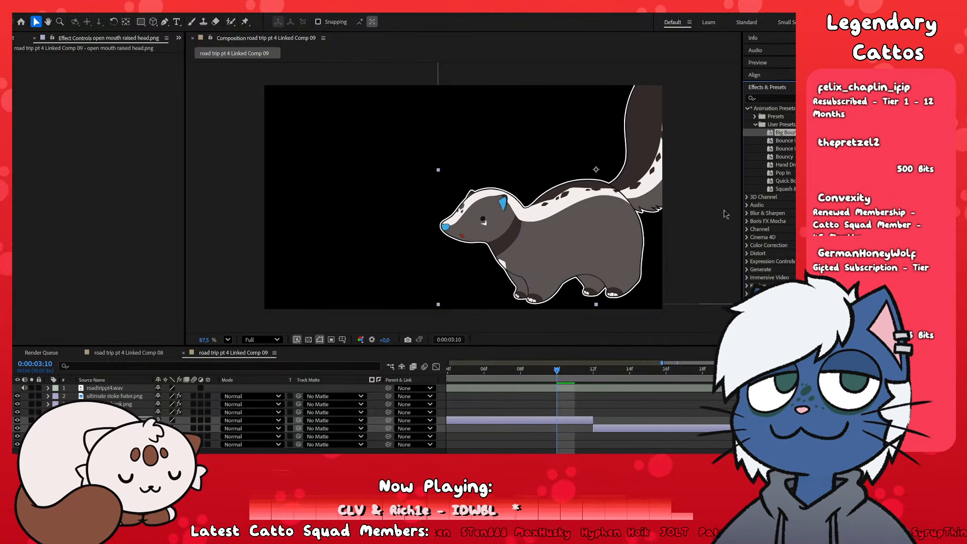
pyautogui.click(591, 428)
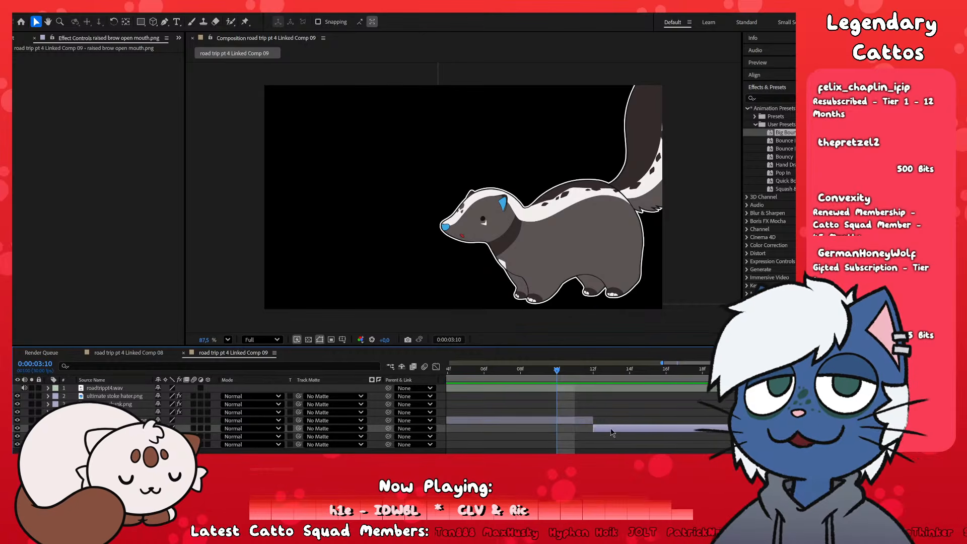
pyautogui.press('u')
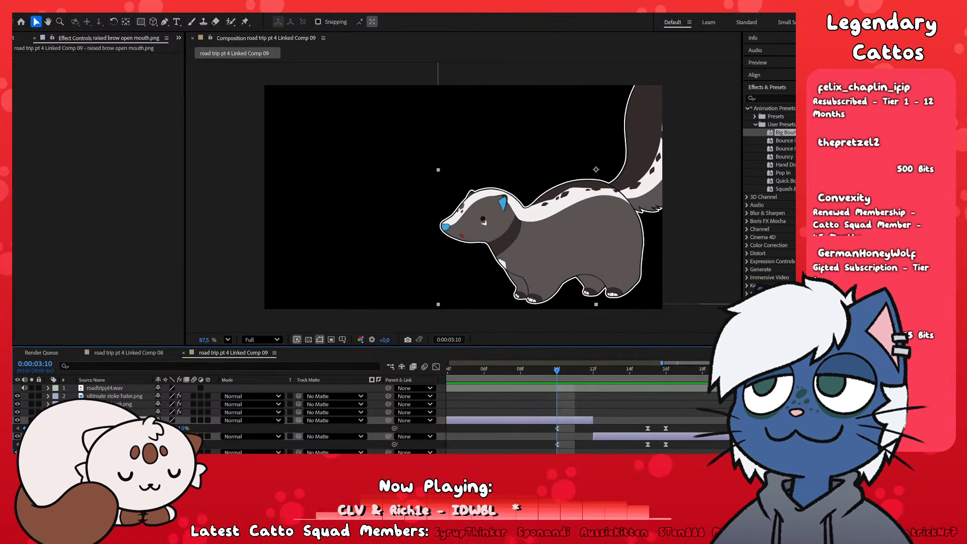
pyautogui.moveTo(541, 427); pyautogui.dragTo(730, 447)
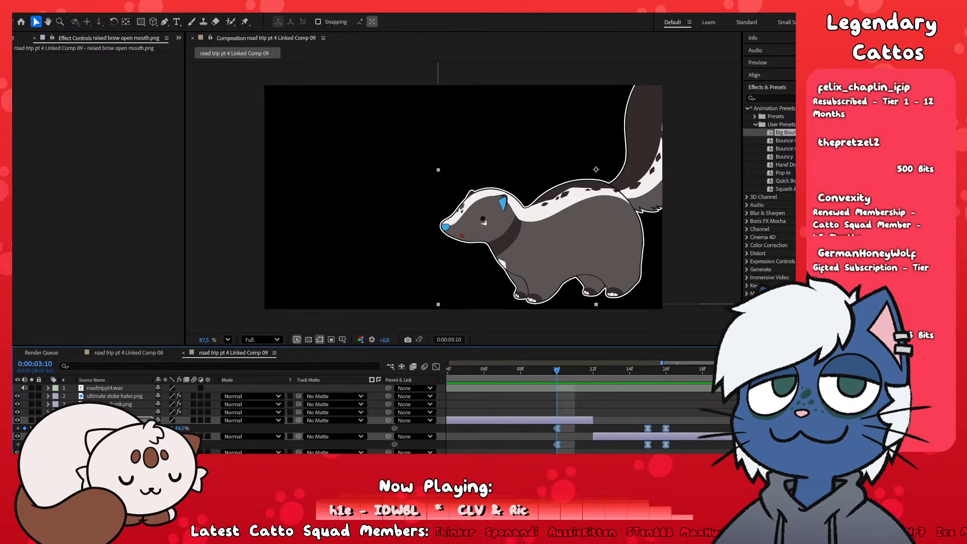
pyautogui.click(654, 437)
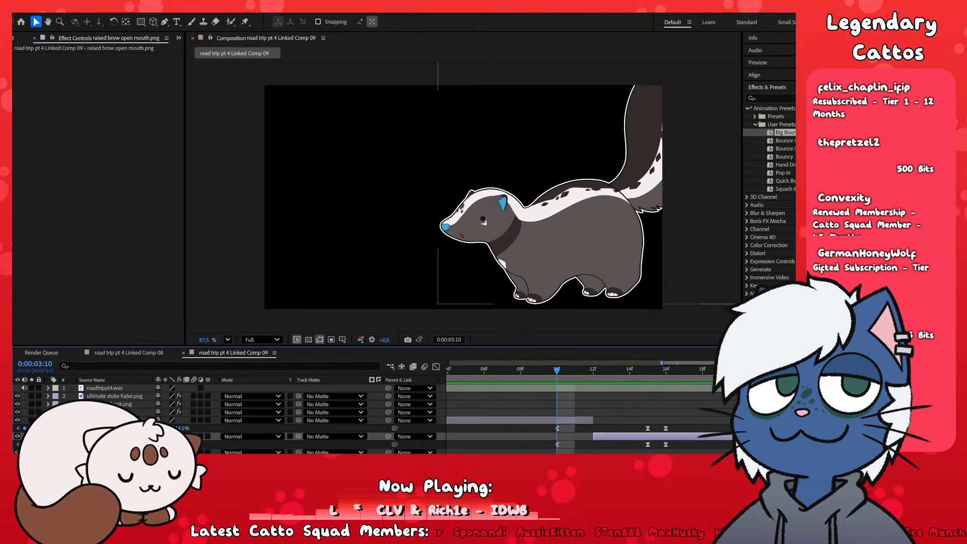
pyautogui.moveTo(549, 425); pyautogui.dragTo(747, 451)
pyautogui.moveTo(558, 445); pyautogui.dragTo(505, 448)
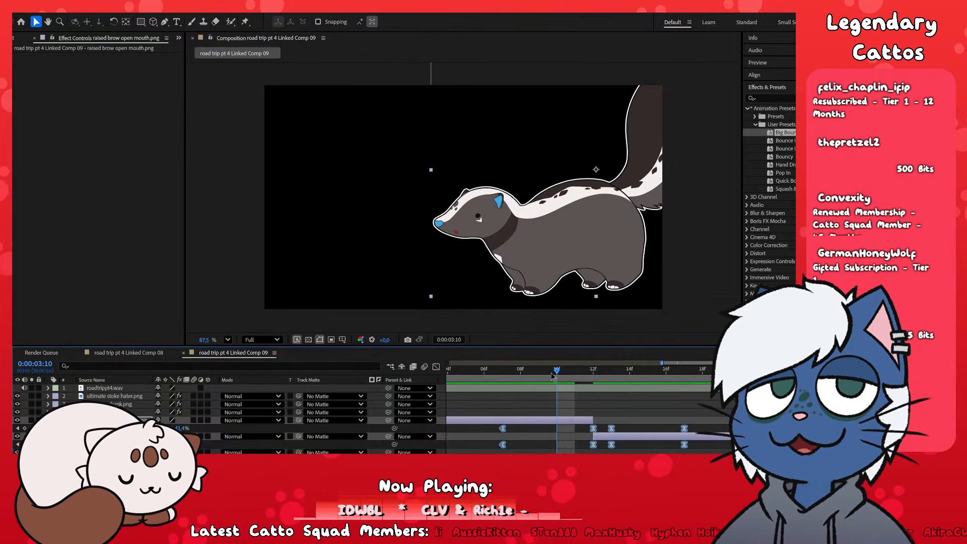
pyautogui.hotkey('ctrl', 'z')
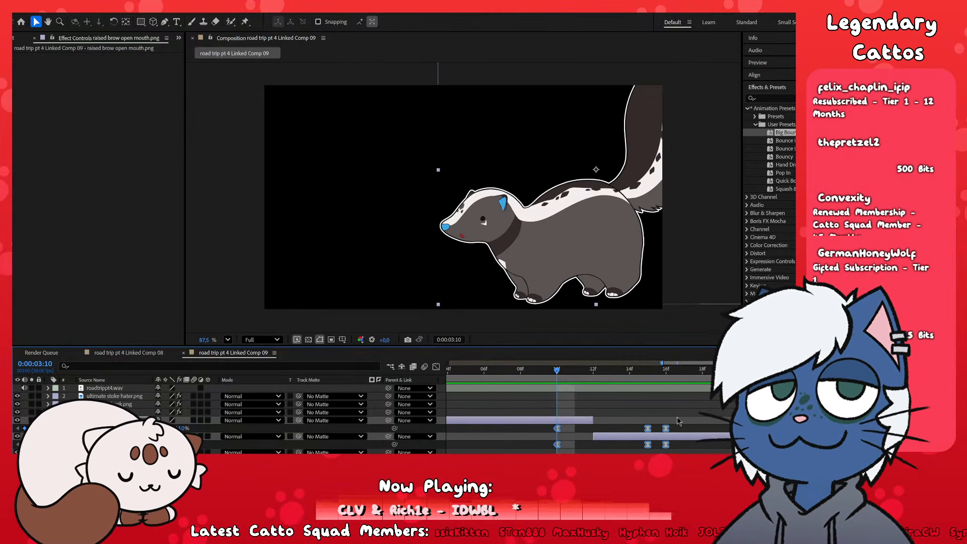
# - Delete the bounce's scale keyframes from both skunk layers
pyautogui.moveTo(637, 425); pyautogui.dragTo(692, 444)
pyautogui.press('Delete')
pyautogui.click(565, 429)
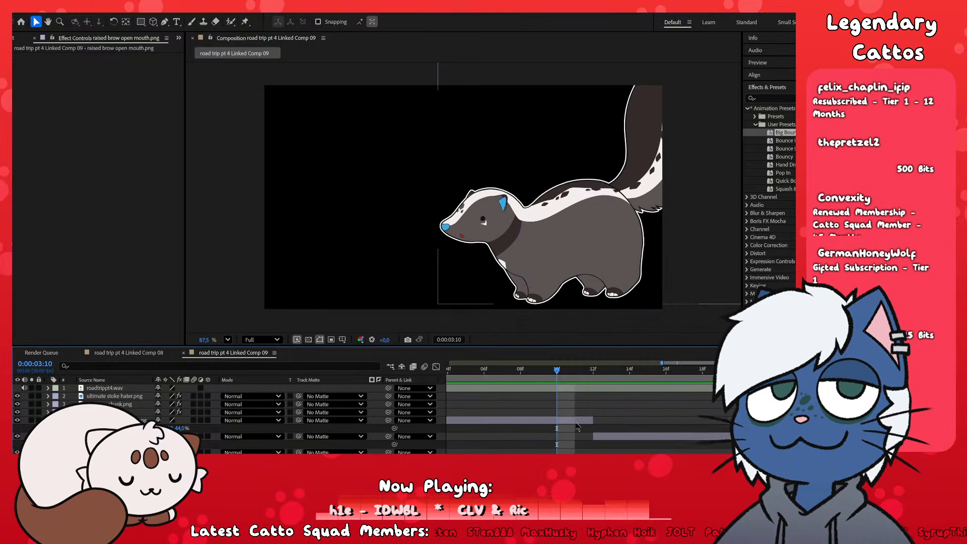
# - Move the anchor point of open mouth raised head.png down between the skunk's feet with the Pan Behind tool
pyautogui.click(565, 422)
pyautogui.moveTo(603, 164); pyautogui.dragTo(573, 267)
pyautogui.hotkey('ctrl', 'z')
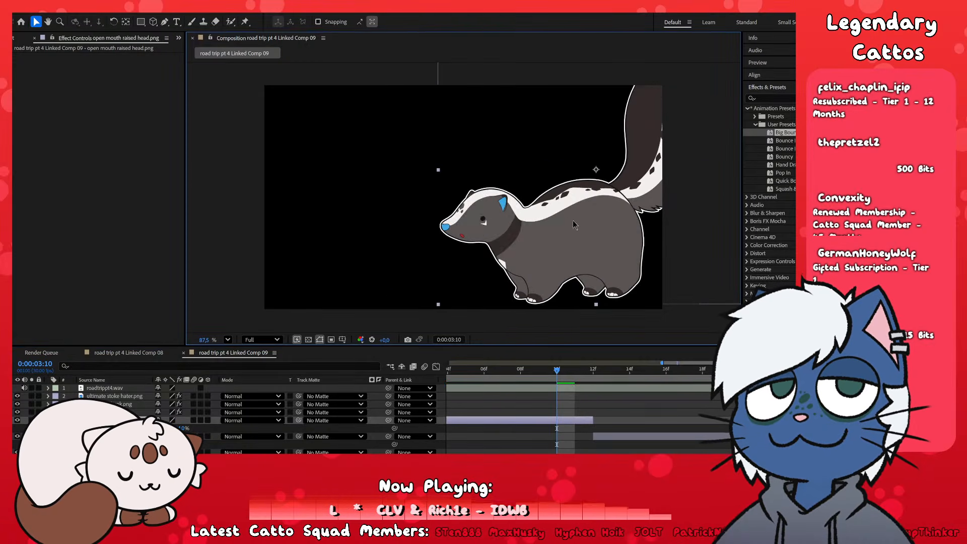
pyautogui.press('y')
pyautogui.moveTo(597, 173); pyautogui.dragTo(573, 302)
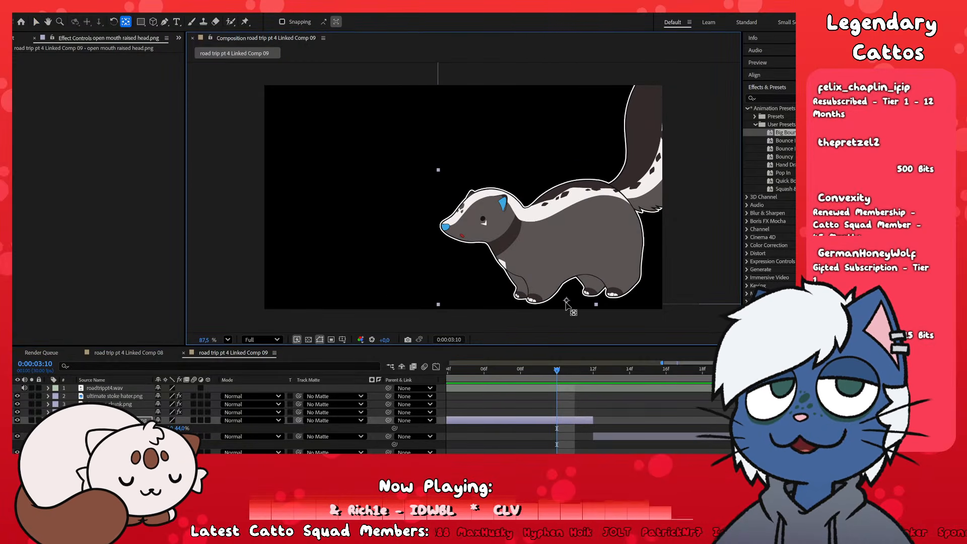
# - Move the anchor point of raised brow open mouth.png down between the skunk's feet at 0:00:03:13
pyautogui.click(611, 436)
pyautogui.click(610, 370)
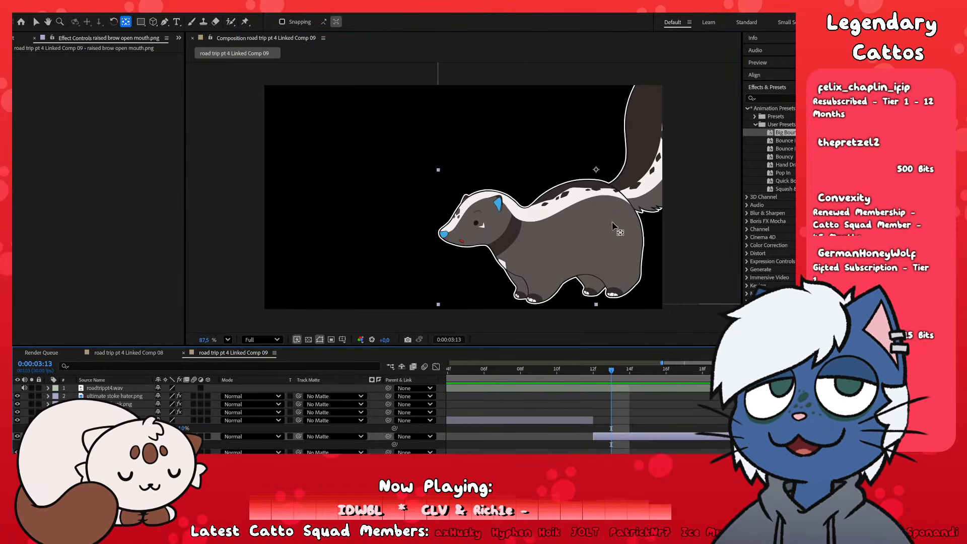
pyautogui.moveTo(595, 169); pyautogui.dragTo(570, 302)
# - Apply the Big Bounce user preset at 0:00:03:08 to the open mouth raised head.png and raised brow open mouth.png layers
pyautogui.click(528, 376)
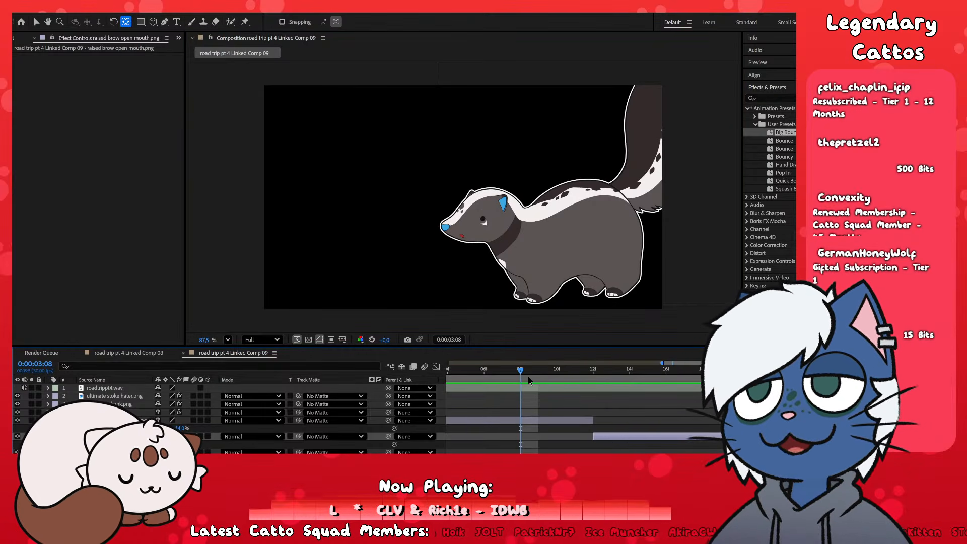
pyautogui.click(545, 420)
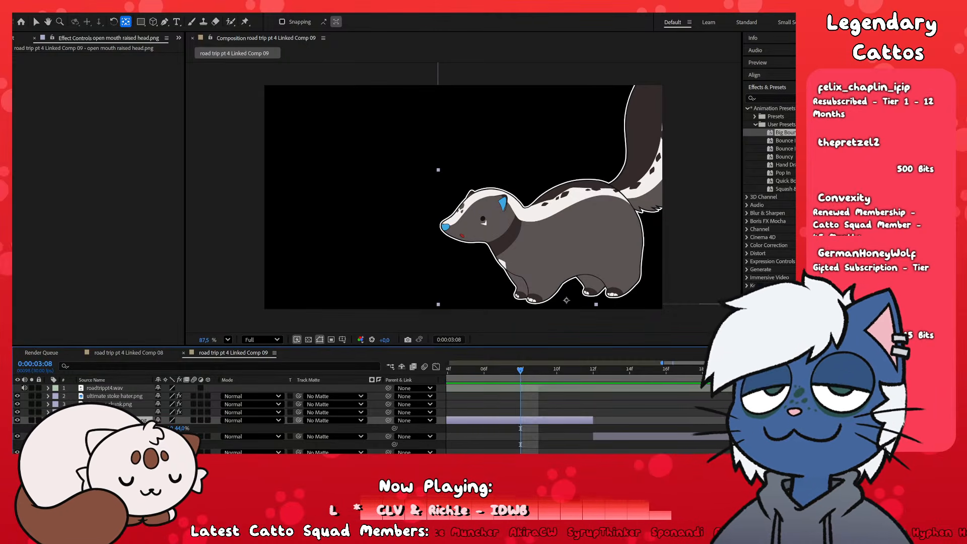
pyautogui.moveTo(785, 132); pyautogui.dragTo(578, 422)
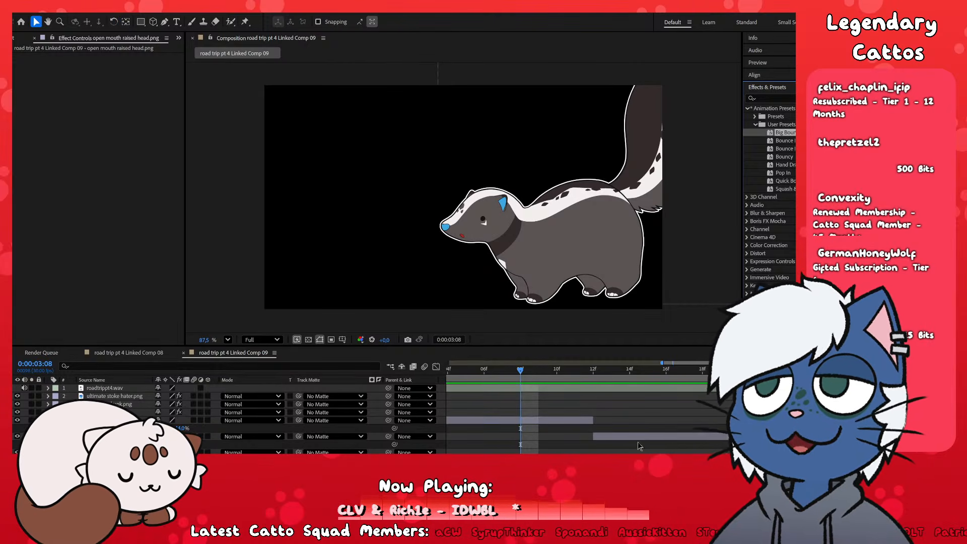
pyautogui.click(563, 421)
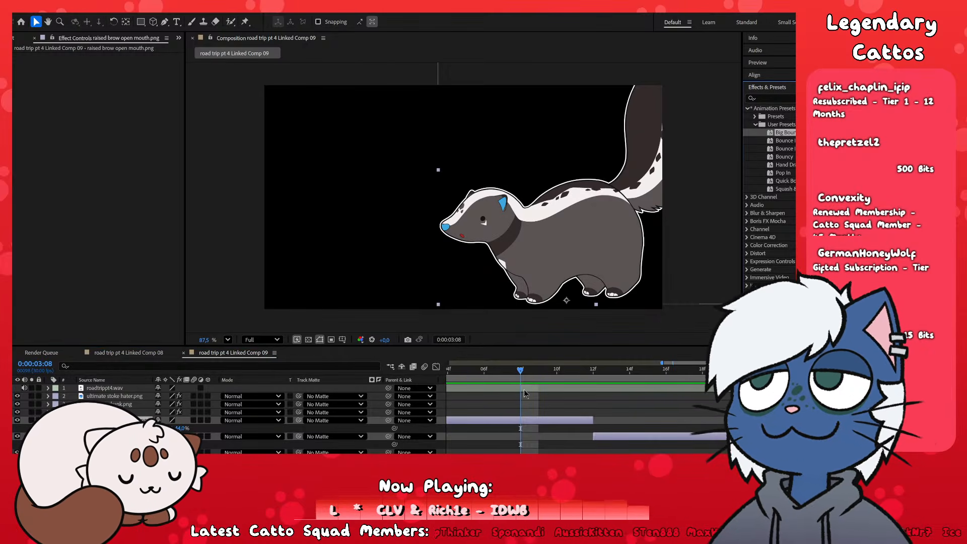
pyautogui.click(575, 421)
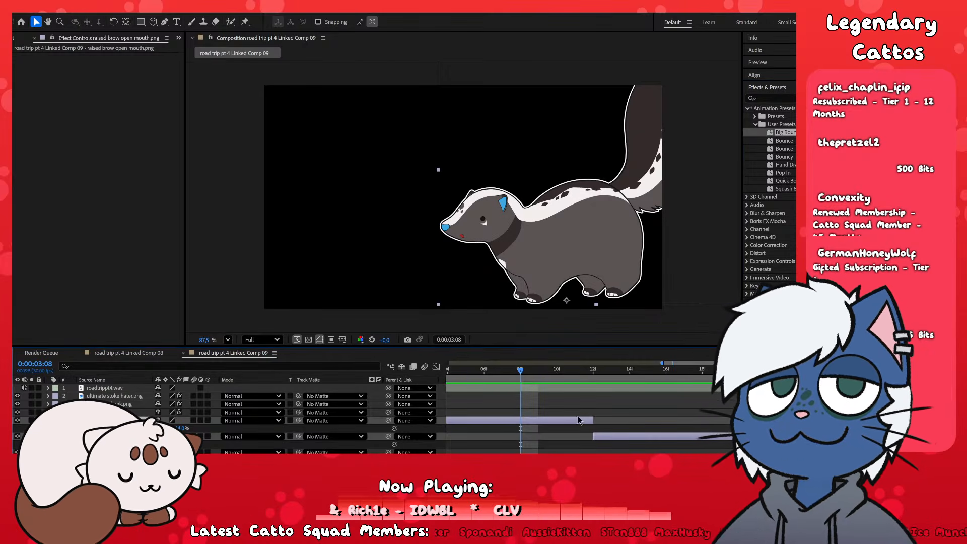
pyautogui.press('u')
pyautogui.press('u')
pyautogui.press('u')
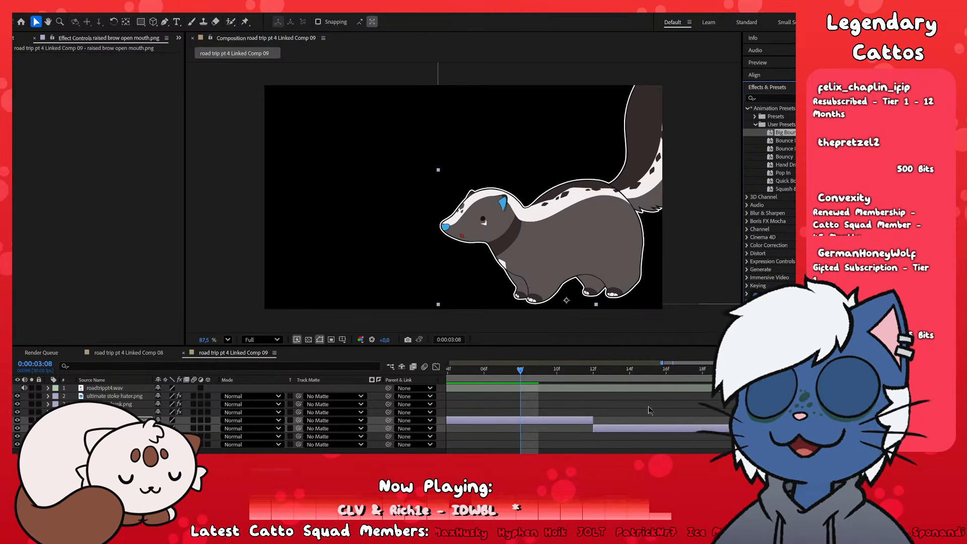
# - Select both skunk layers again and reveal their bounce scale keyframes in the timeline
pyautogui.click(612, 421)
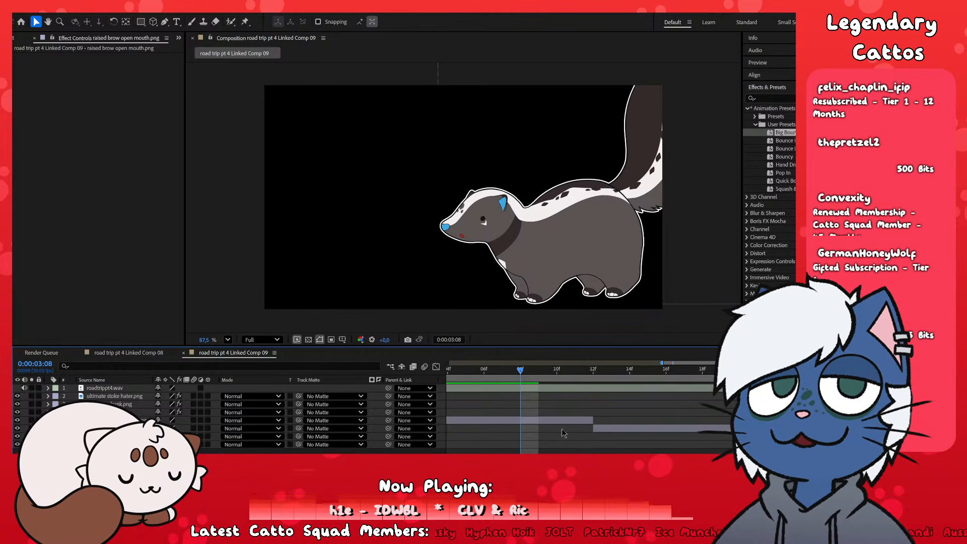
pyautogui.click(590, 427)
pyautogui.keyDown('shift'); pyautogui.click(588, 421); pyautogui.keyUp('shift')
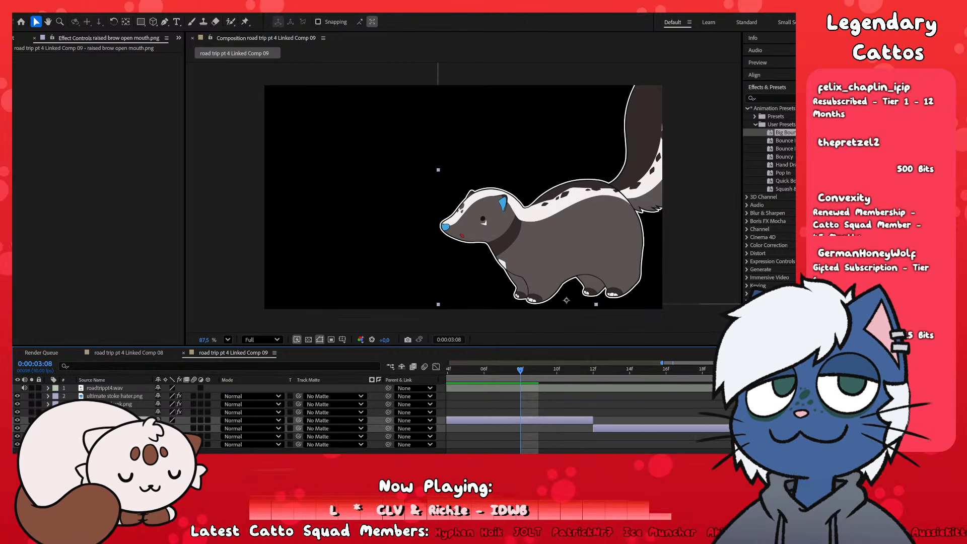
pyautogui.click(602, 421)
pyautogui.click(589, 422)
pyautogui.keyDown('shift'); pyautogui.click(604, 429); pyautogui.keyUp('shift')
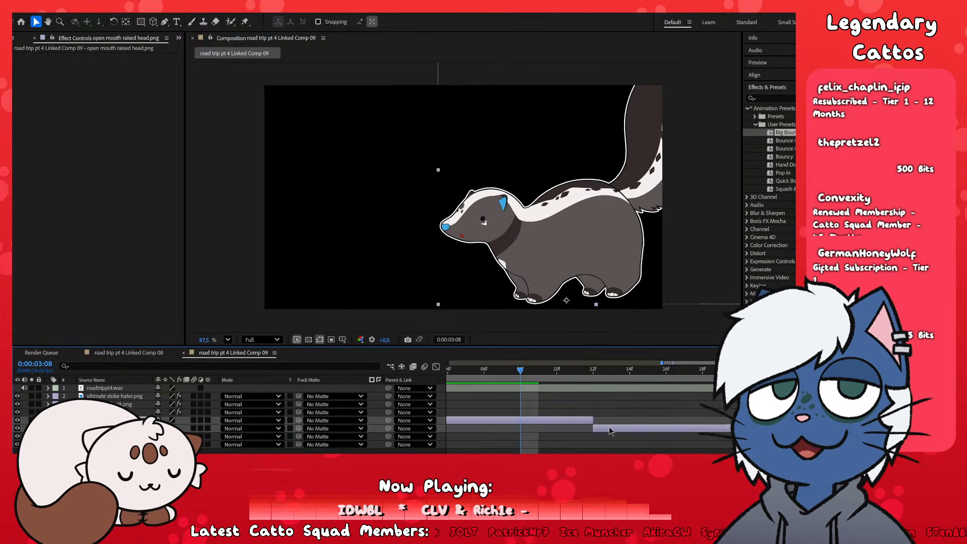
pyautogui.click(621, 433)
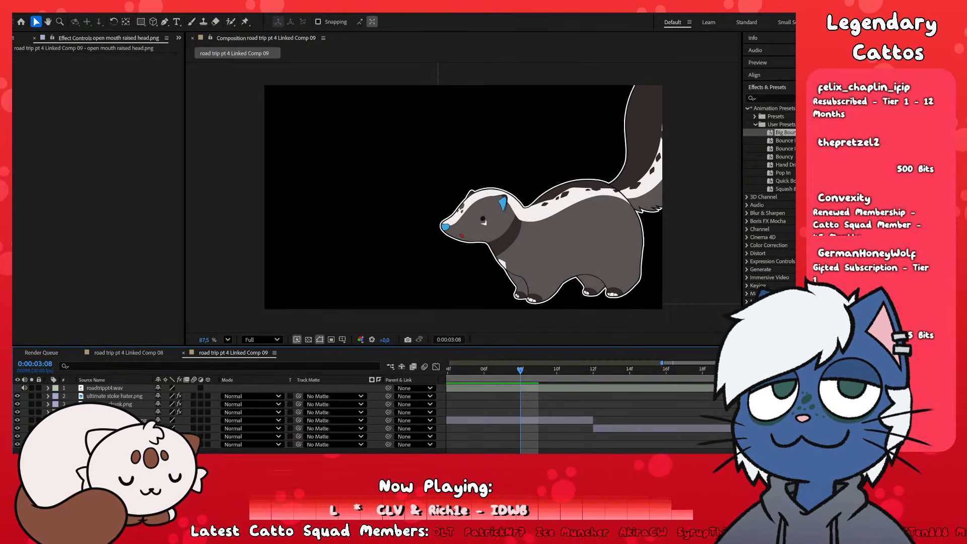
pyautogui.click(615, 430)
pyautogui.keyDown('shift'); pyautogui.click(586, 422); pyautogui.keyUp('shift')
pyautogui.press('u')
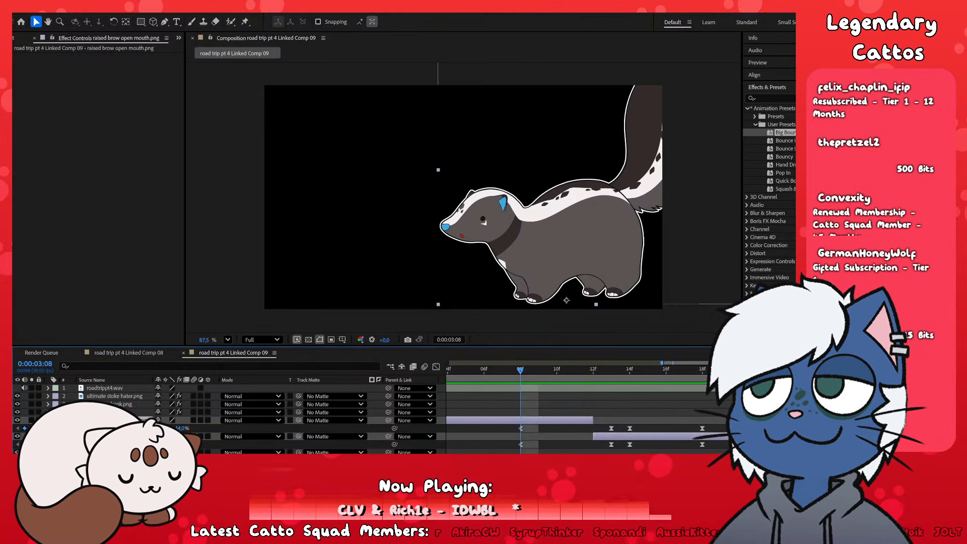
# - Shift all bounce scale keyframes except those at 0:00:03:08 earlier by two frames on both skunk layers and preview the motion
pyautogui.moveTo(558, 429); pyautogui.dragTo(718, 448)
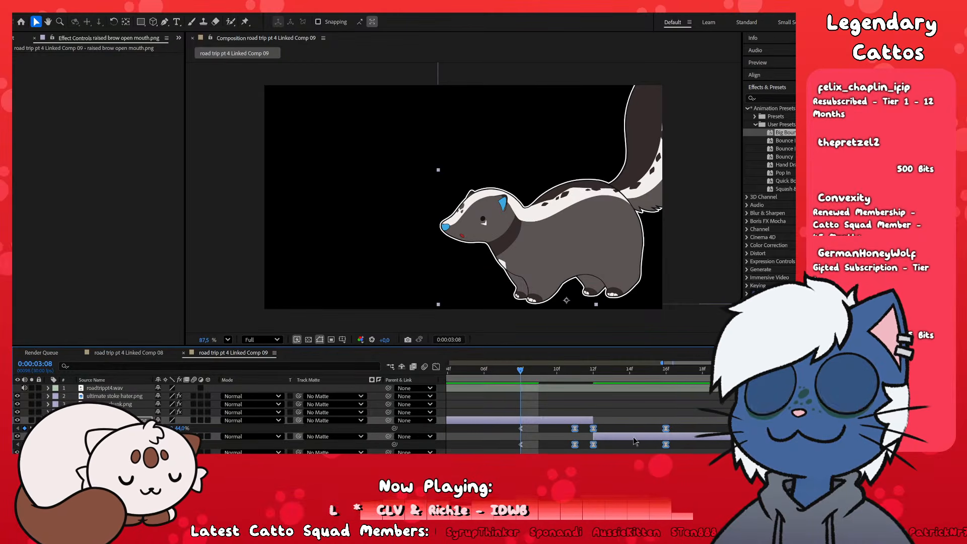
pyautogui.moveTo(614, 438); pyautogui.dragTo(577, 438)
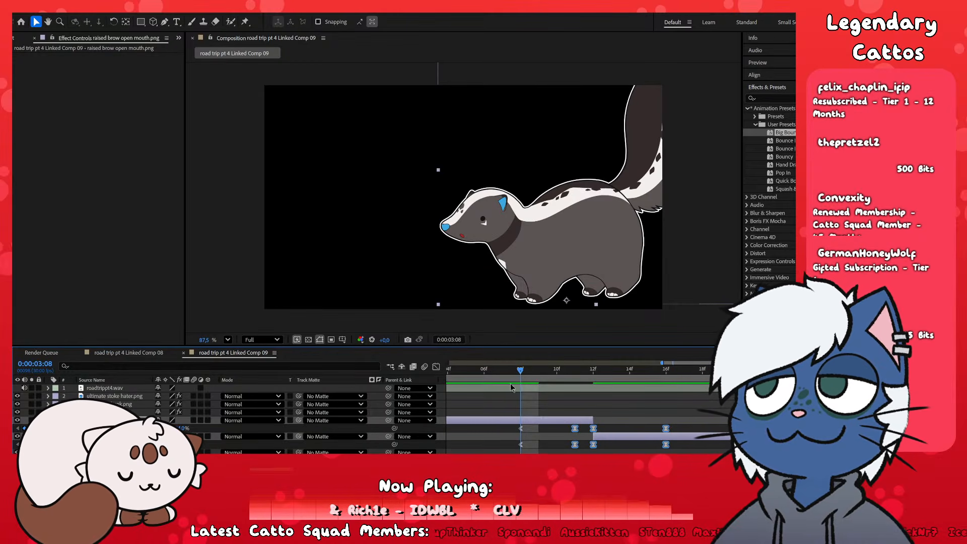
pyautogui.press('space')
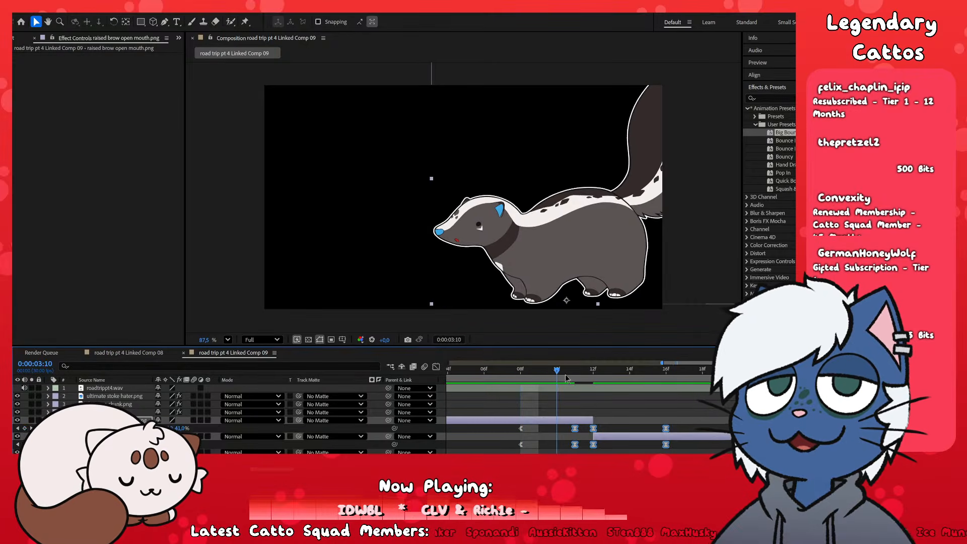
pyautogui.press('space')
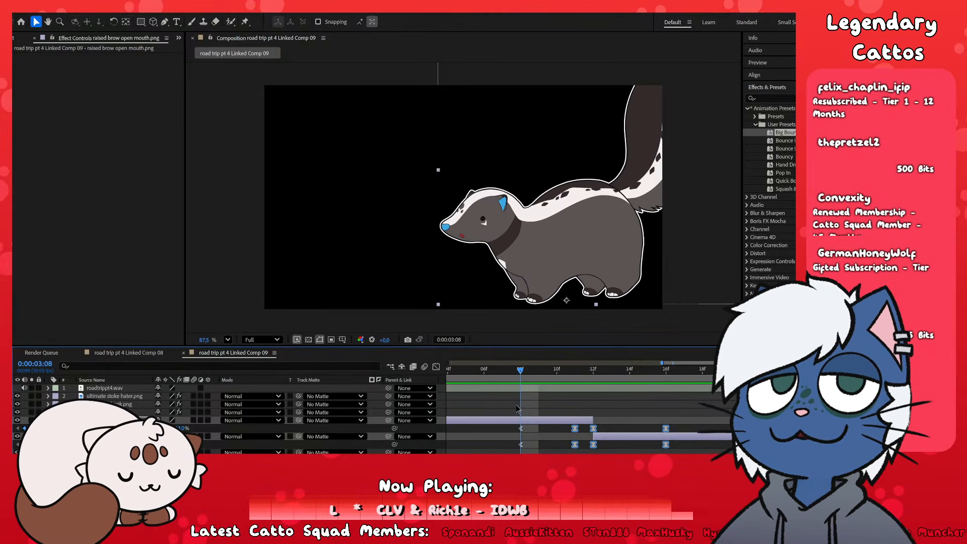
# - Play back the bounce from 0:00:03:06 and scrub through the change between the two skunk layers at 0:00:03:12
pyautogui.click(578, 414)
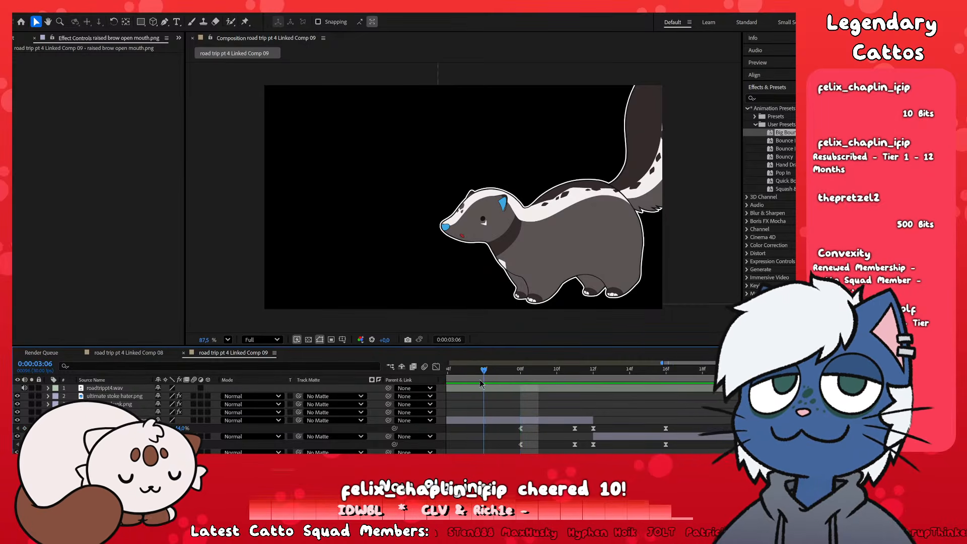
pyautogui.press('pageup')
pyautogui.press('pageup')
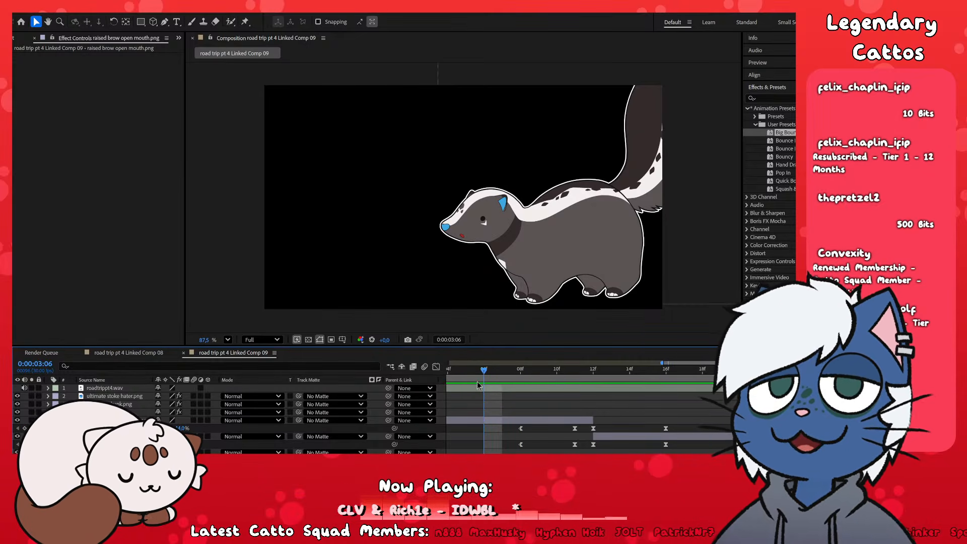
pyautogui.press('pagedown')
pyautogui.press('space')
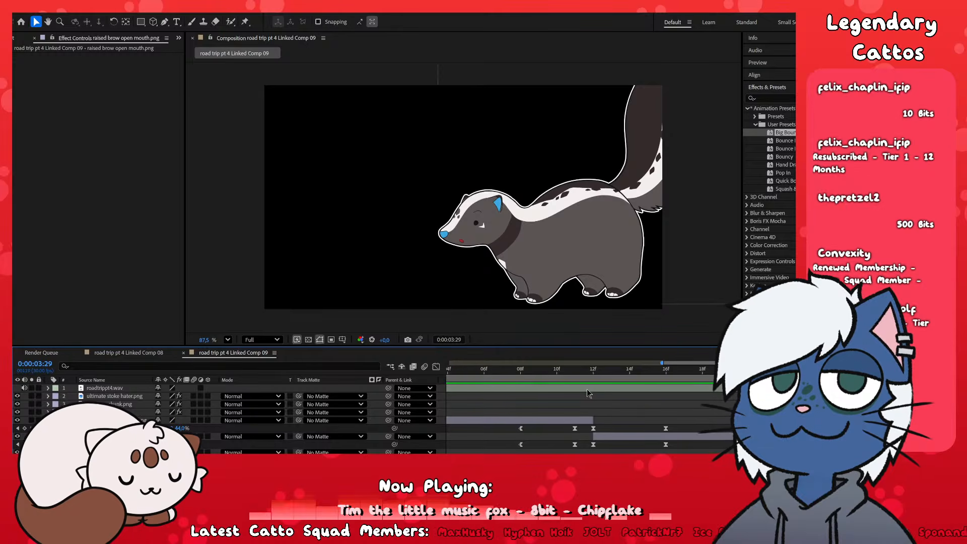
pyautogui.scroll(4, 693, 435)
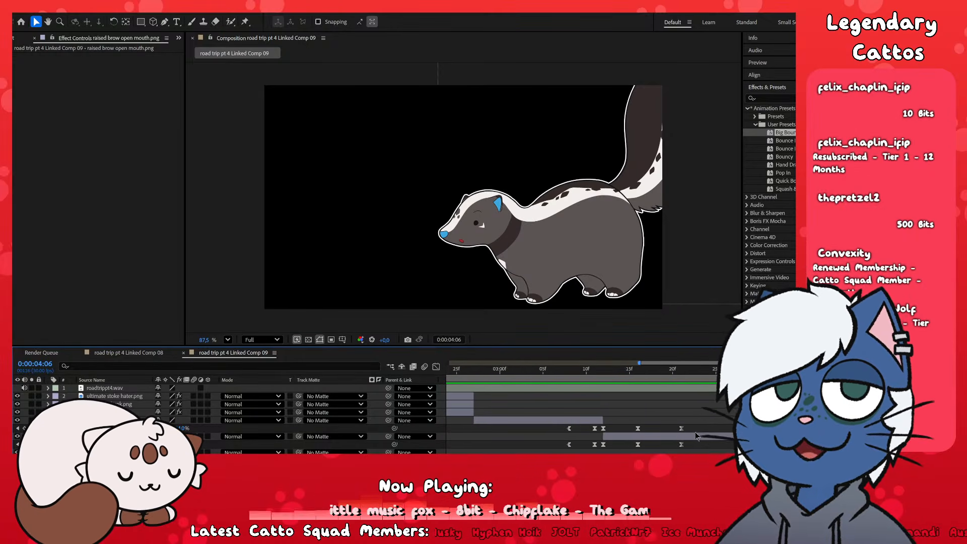
pyautogui.scroll(-3, 706, 441)
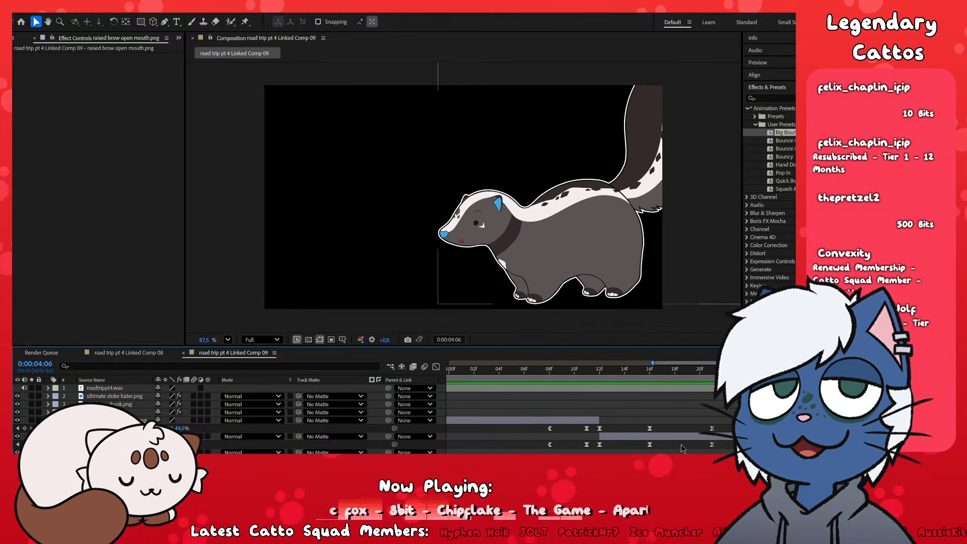
pyautogui.moveTo(665, 438); pyautogui.dragTo(536, 450)
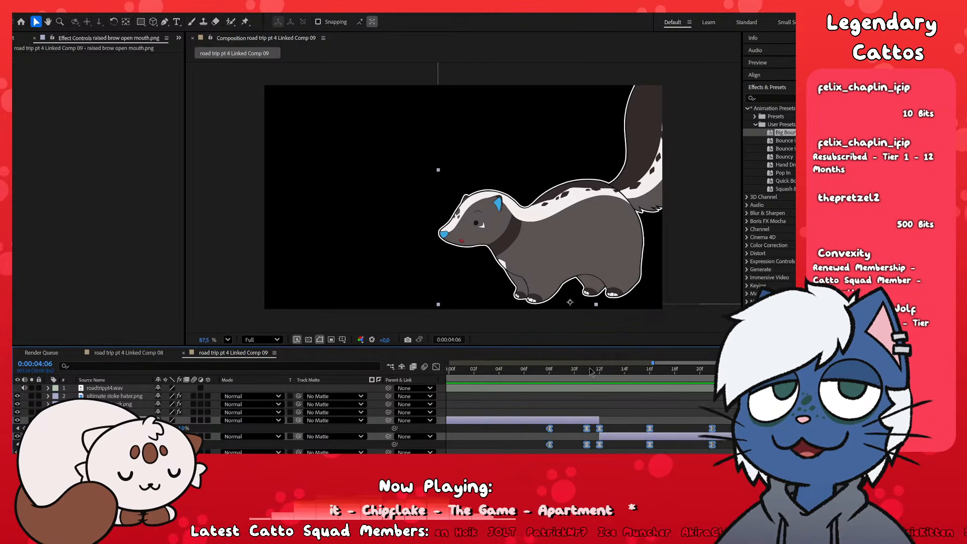
pyautogui.moveTo(532, 372); pyautogui.dragTo(605, 370)
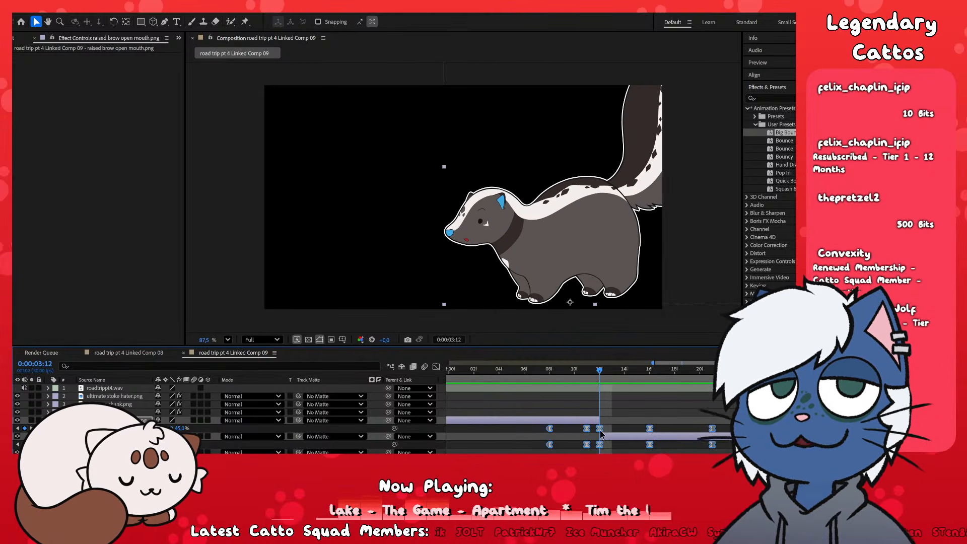
pyautogui.press('space')
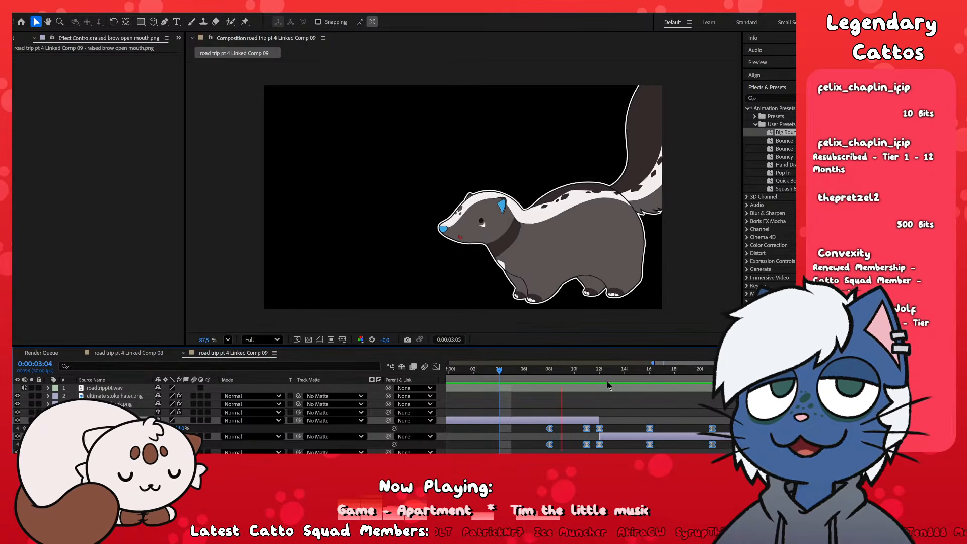
# - Try applying the Big Bounce preset at 0:00:04:25 to raised brow open mouth.png and t mouth.png, and undo it
pyautogui.scroll(-4, 577, 418)
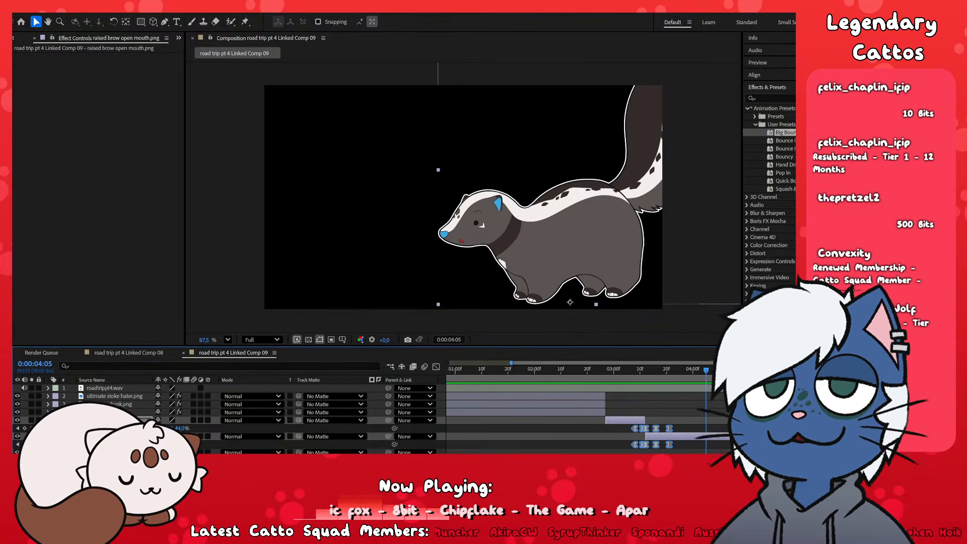
pyautogui.hotkey('shift', 'pagedown')
pyautogui.hotkey('shift', 'pagedown')
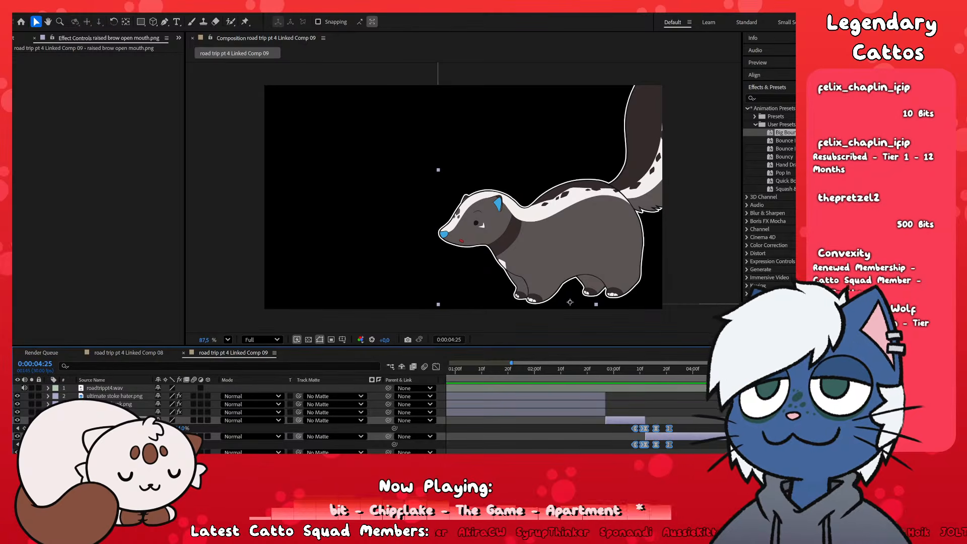
pyautogui.press('=')
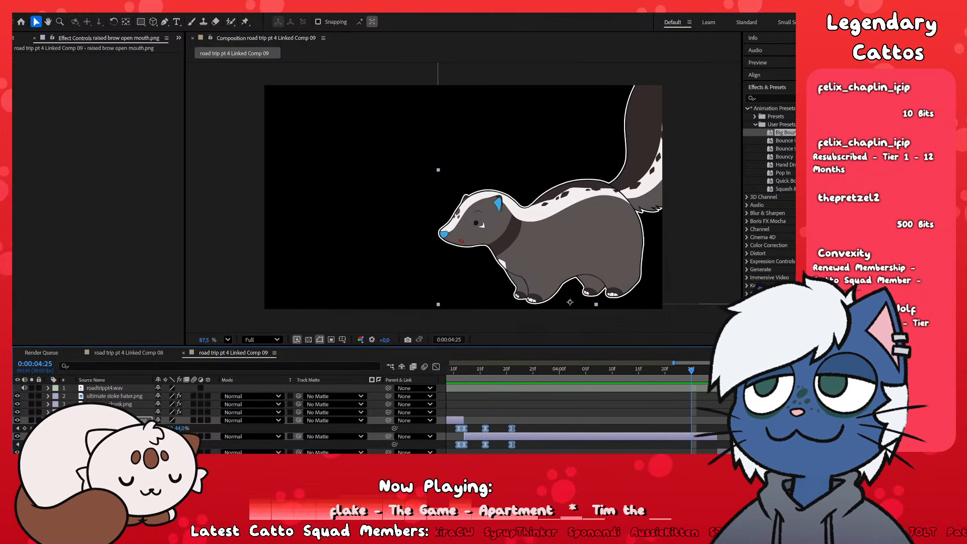
pyautogui.press('=')
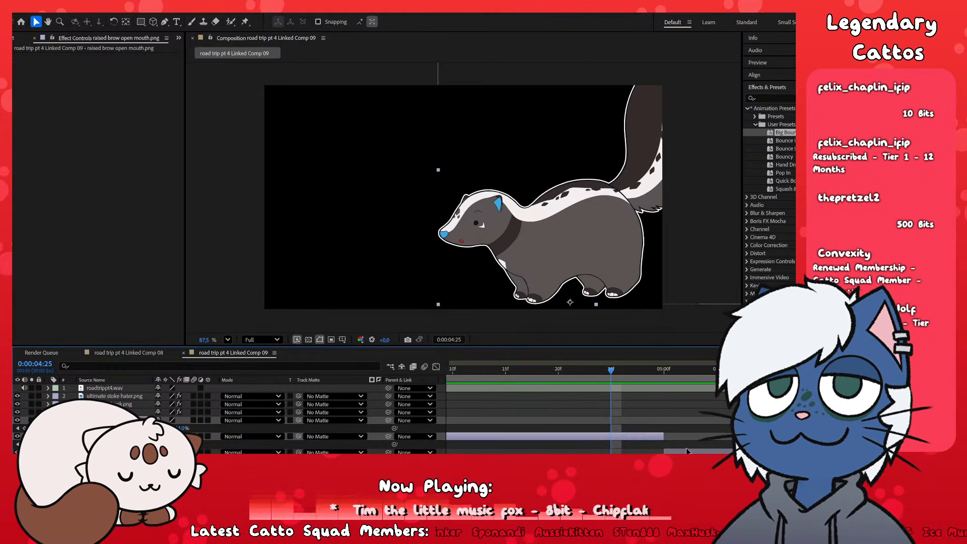
pyautogui.click(656, 443)
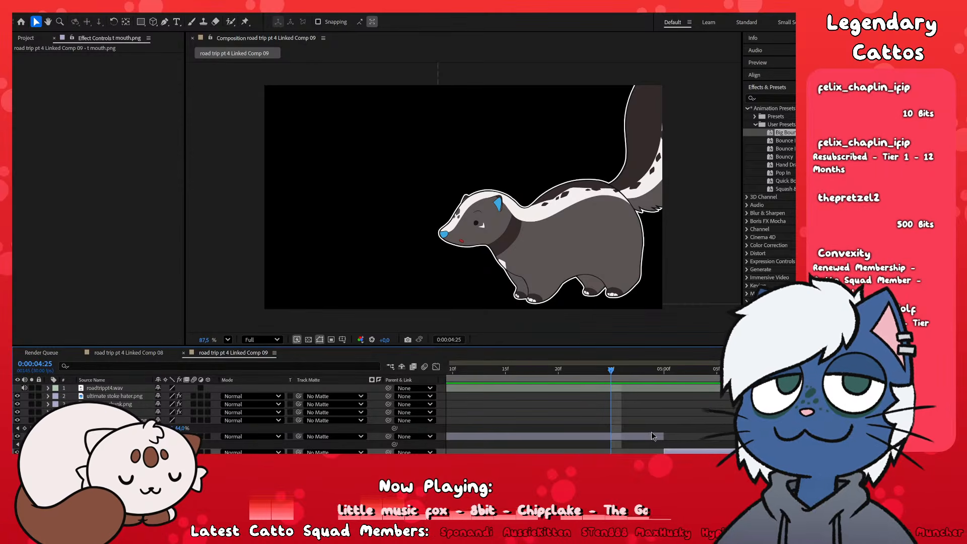
pyautogui.click(652, 434)
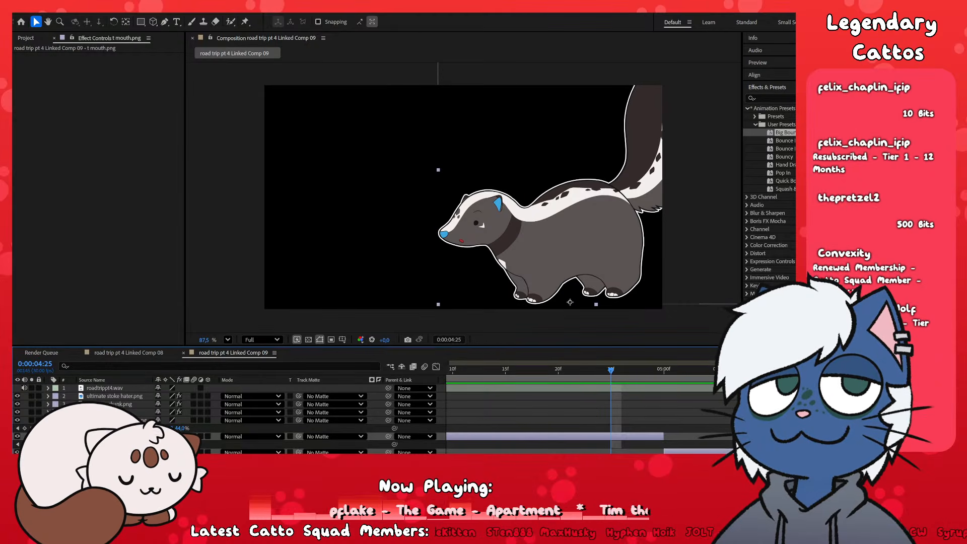
pyautogui.hotkey('ctrl', 'v')
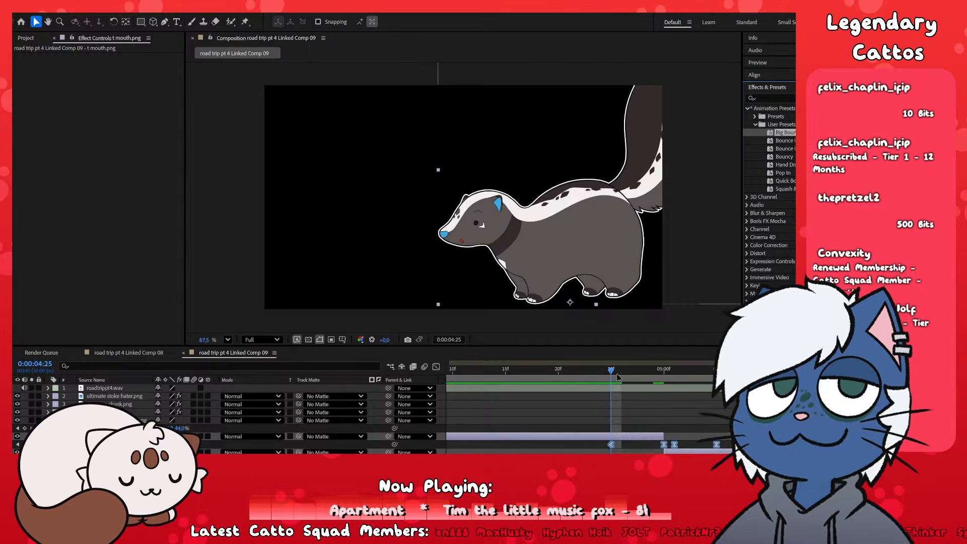
pyautogui.moveTo(617, 373); pyautogui.dragTo(655, 380)
pyautogui.hotkey('ctrl', 'z')
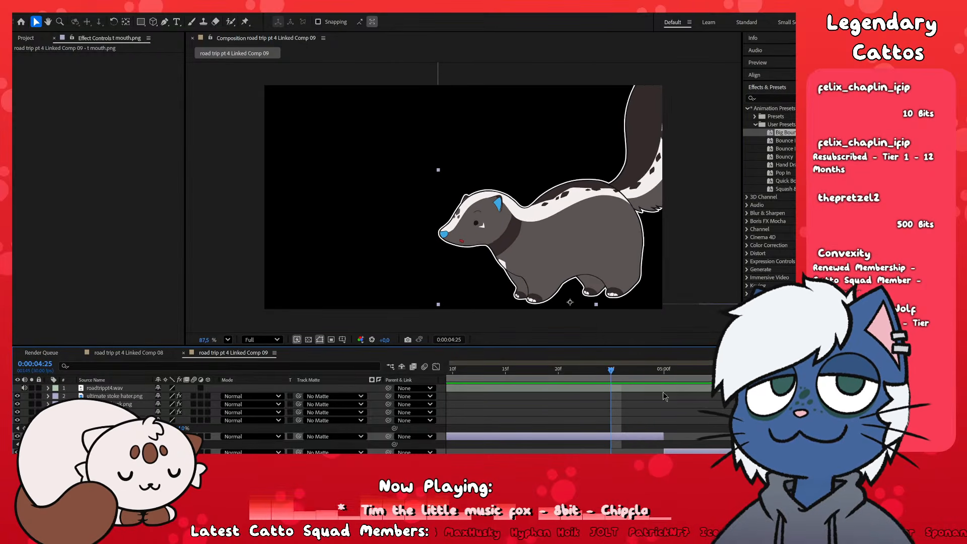
pyautogui.hotkey('ctrl', 'z')
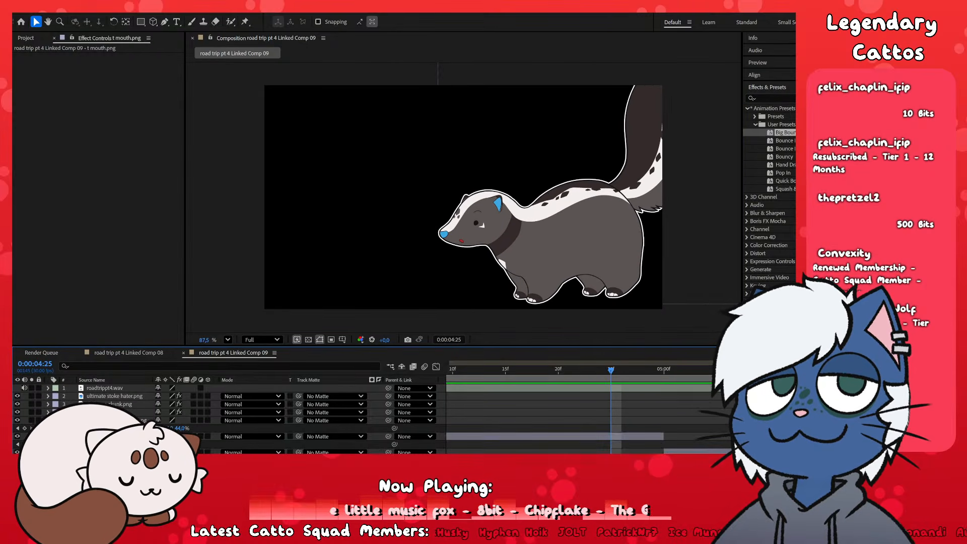
pyautogui.hotkey('ctrl', 'z')
# - Move the anchor point of t mouth.png down to the skunk's feet at 0:00:05:01, undoing the accidental layer move
pyautogui.click(567, 208)
pyautogui.click(675, 369)
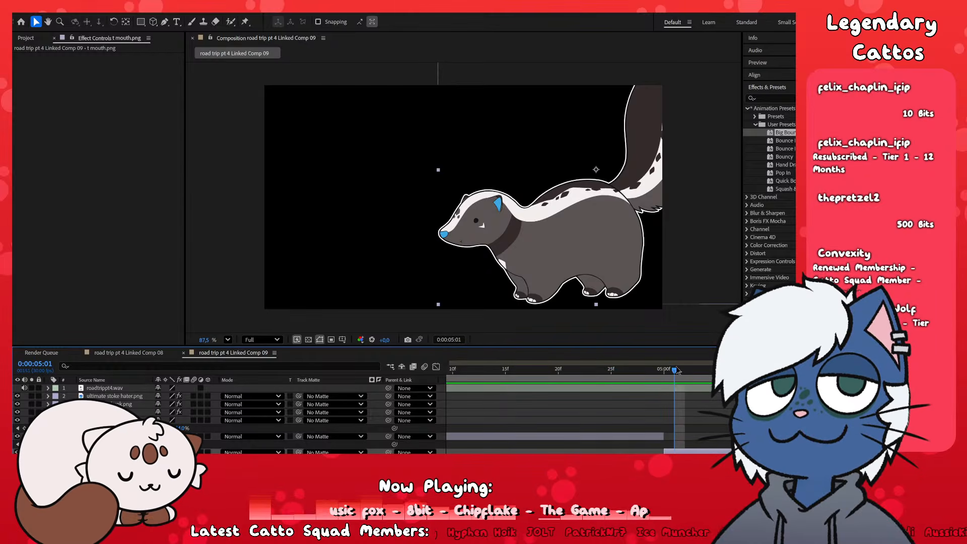
pyautogui.moveTo(598, 172); pyautogui.dragTo(597, 278)
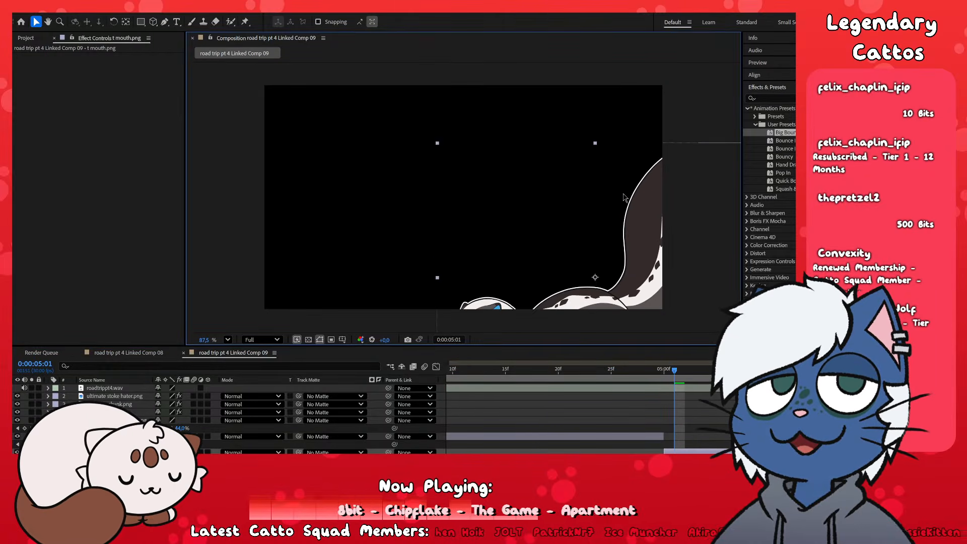
pyautogui.hotkey('ctrl', 'z')
pyautogui.press('y')
pyautogui.moveTo(603, 171); pyautogui.dragTo(581, 304)
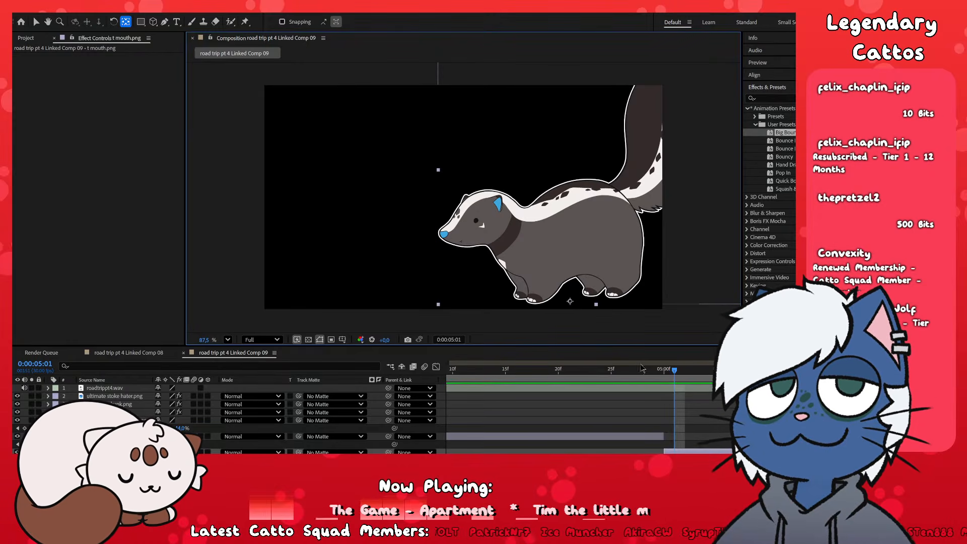
# - Apply the Big Bounce preset at 0:00:04:25 to raised brow open mouth.png and t mouth.png, and preview the bounce
pyautogui.click(611, 369)
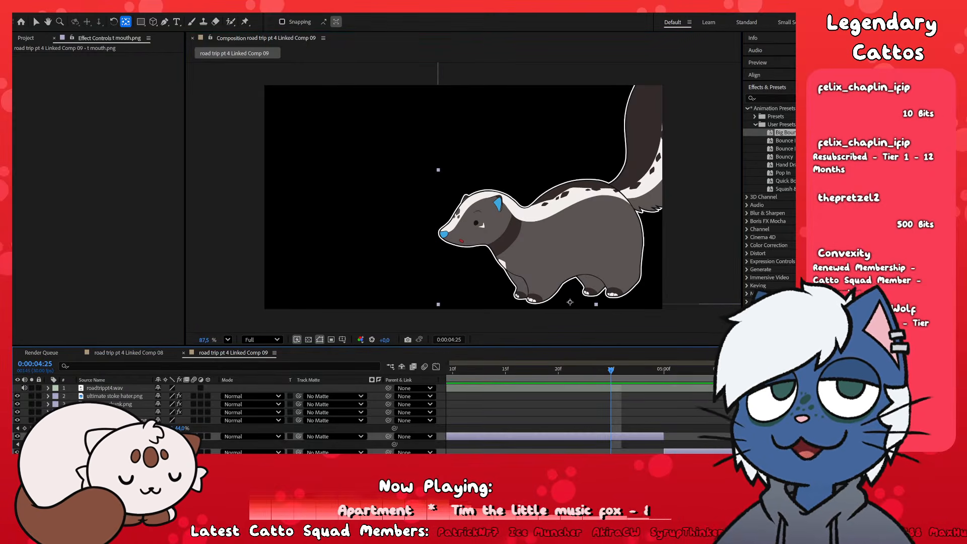
pyautogui.press('v')
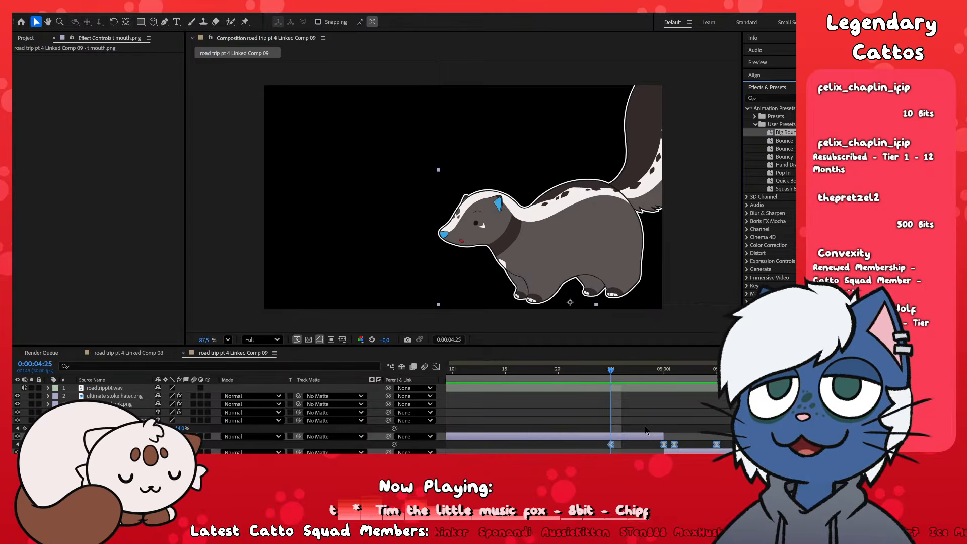
pyautogui.click(681, 411)
pyautogui.moveTo(611, 371); pyautogui.dragTo(571, 379)
pyautogui.press('space')
pyautogui.press('space')
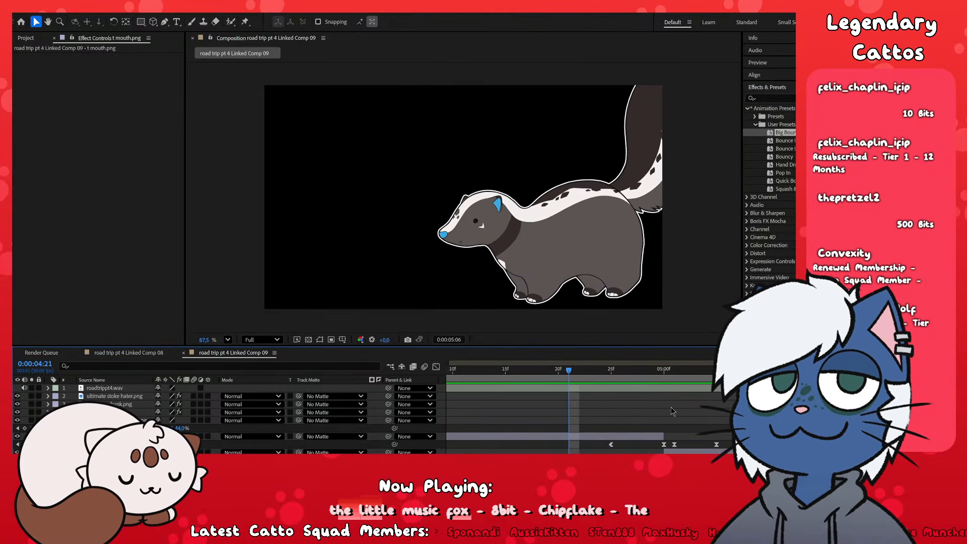
# - Play back the bouncing skunk shots and check the change to the close-up head shot
pyautogui.scroll(-5, 658, 419)
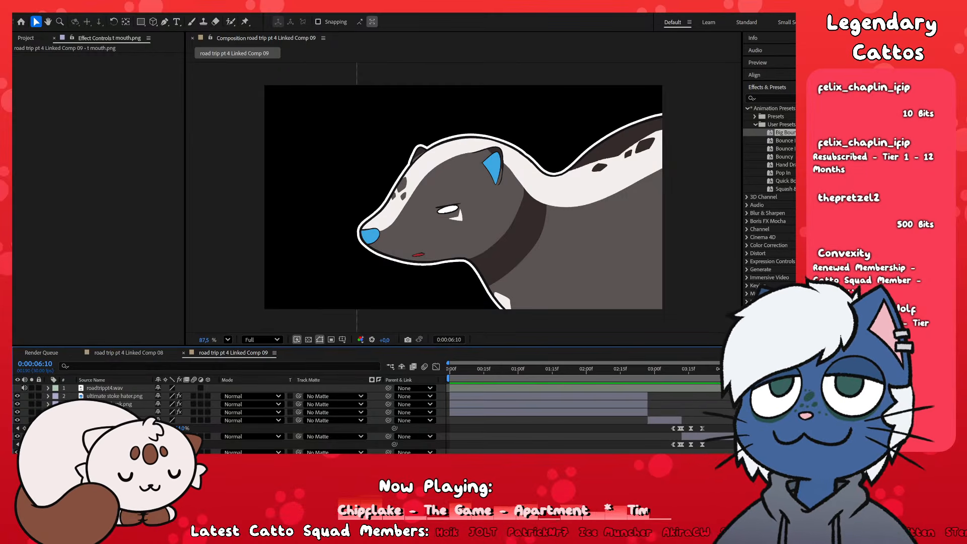
pyautogui.press('pagedown')
pyautogui.press('pagedown')
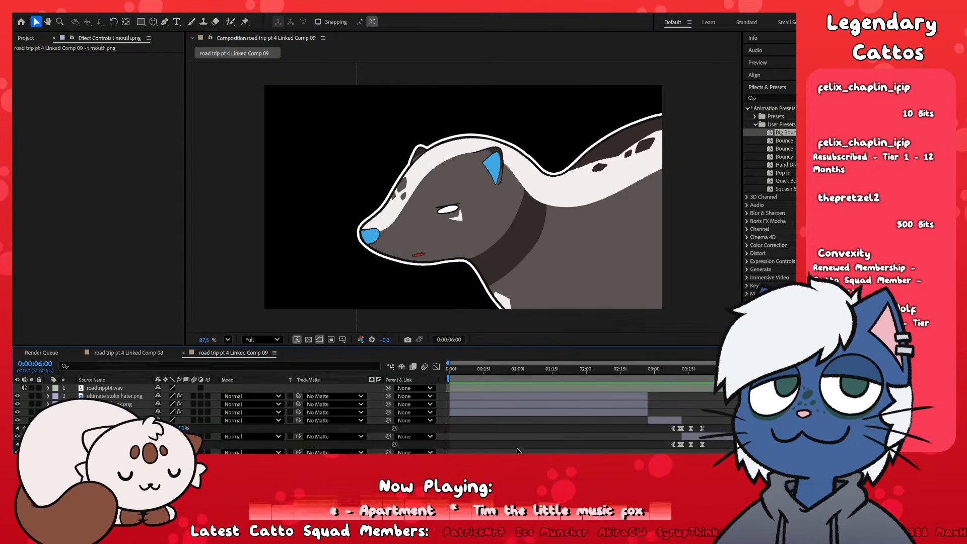
pyautogui.moveTo(583, 369); pyautogui.dragTo(621, 395)
pyautogui.press('space')
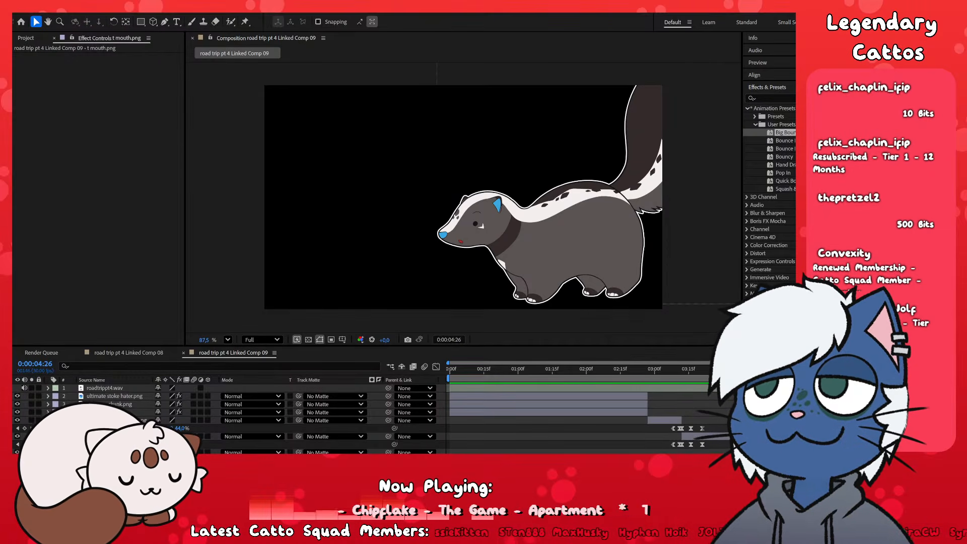
pyautogui.press('space')
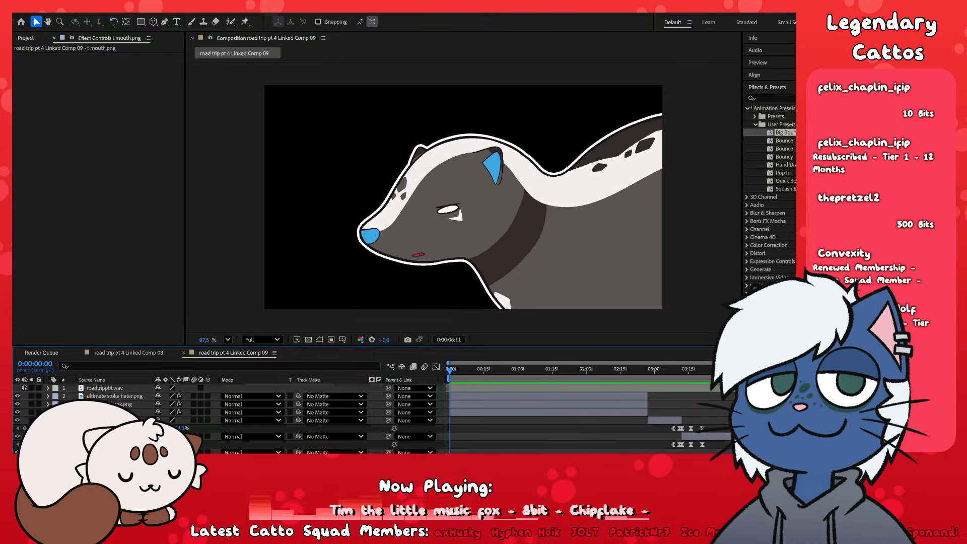
pyautogui.press('space')
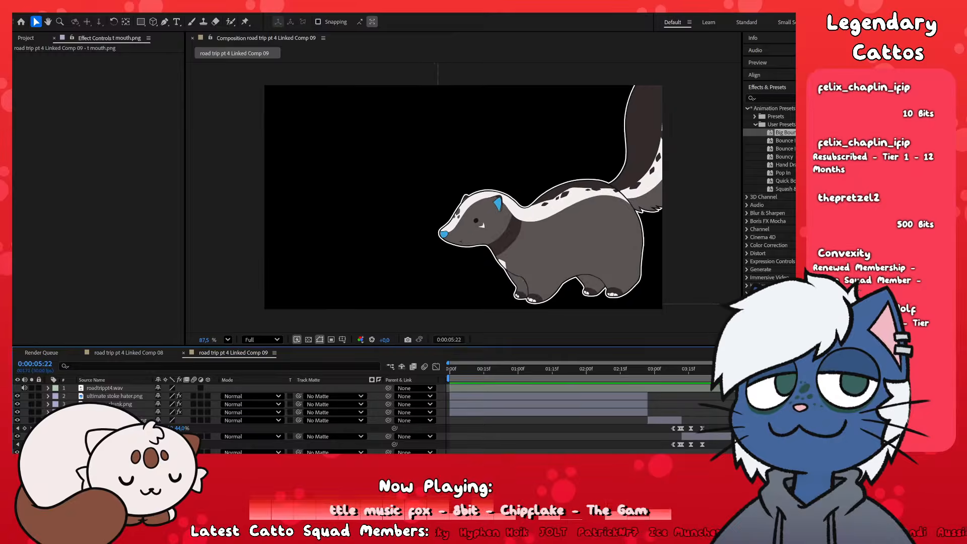
# - Select confusion.png at 0:00:06:06 and move its anchor point onto the skunk's head, just behind the eye
pyautogui.press('k')
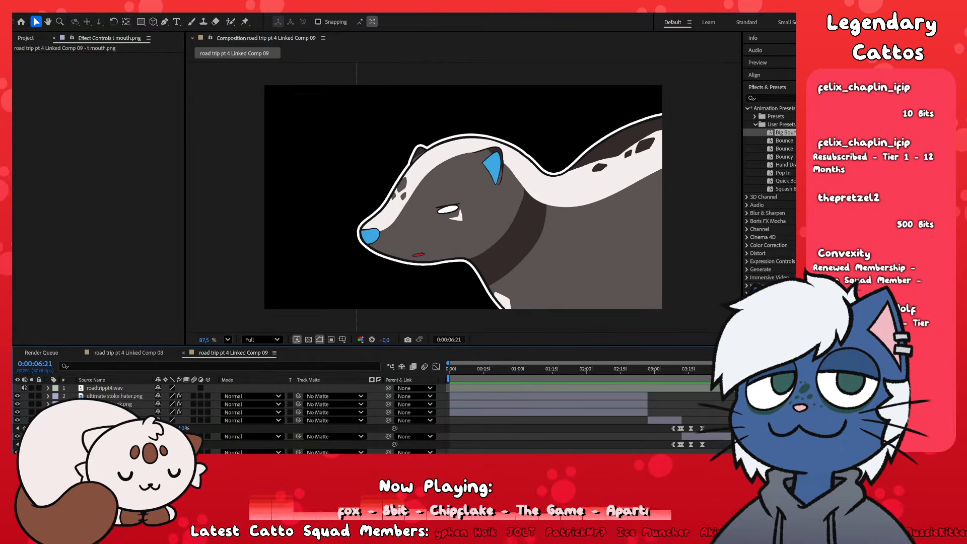
pyautogui.moveTo(887, 377); pyautogui.dragTo(872, 378)
pyautogui.click(872, 447)
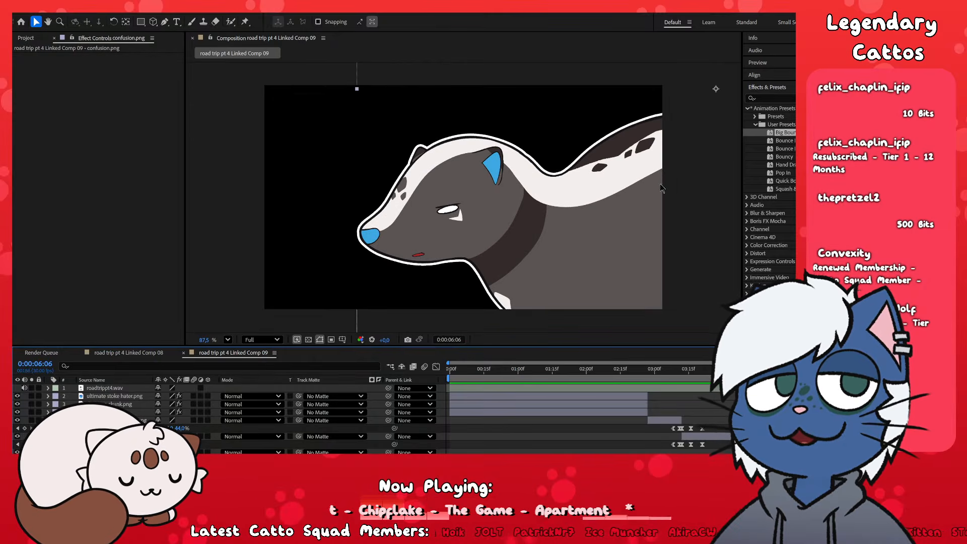
pyautogui.scroll(-3, 534, 156)
pyautogui.press('y')
pyautogui.moveTo(655, 111); pyautogui.dragTo(501, 191)
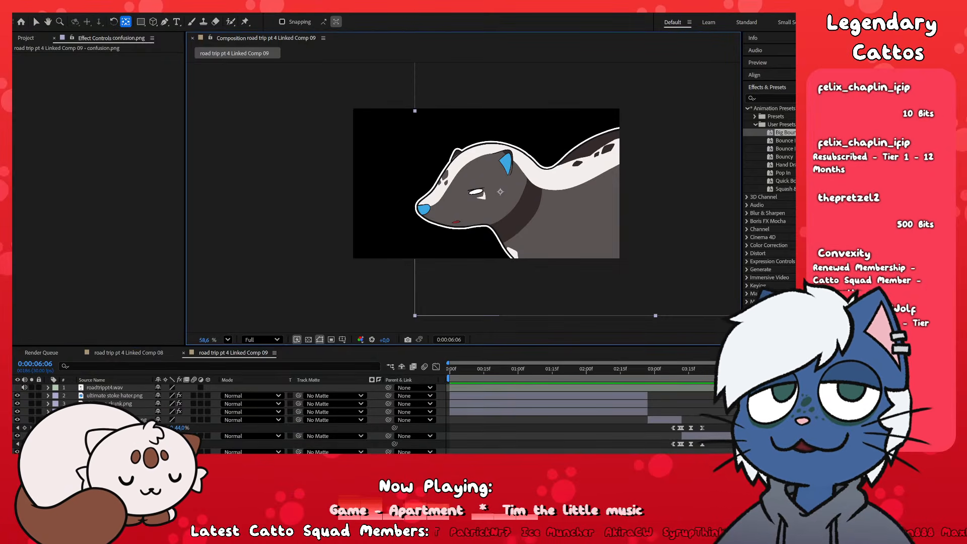
# - Undo the last change to the head tilt of confusion.png at 0:00:06:10
pyautogui.scroll(-1, 227, 413)
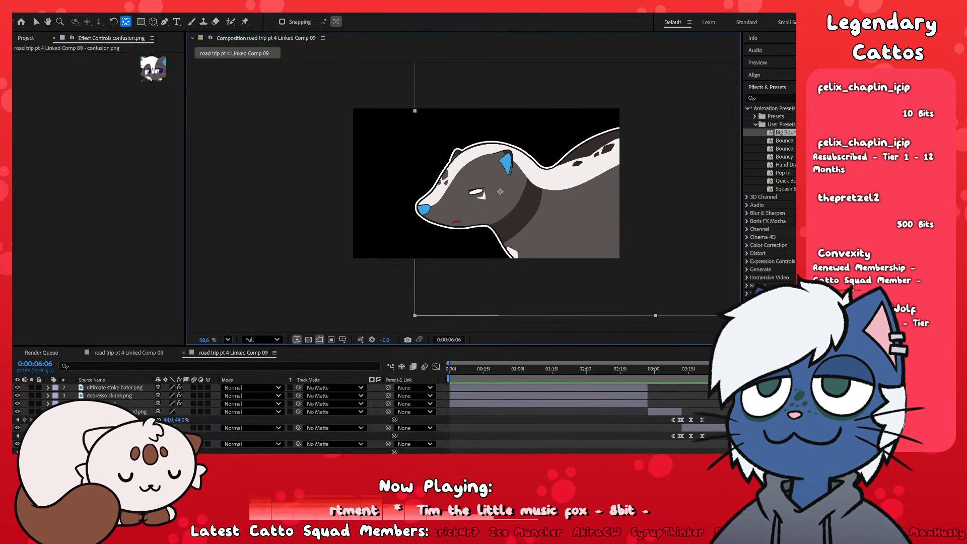
pyautogui.press('=')
pyautogui.press('=')
pyautogui.press('-')
pyautogui.press('-')
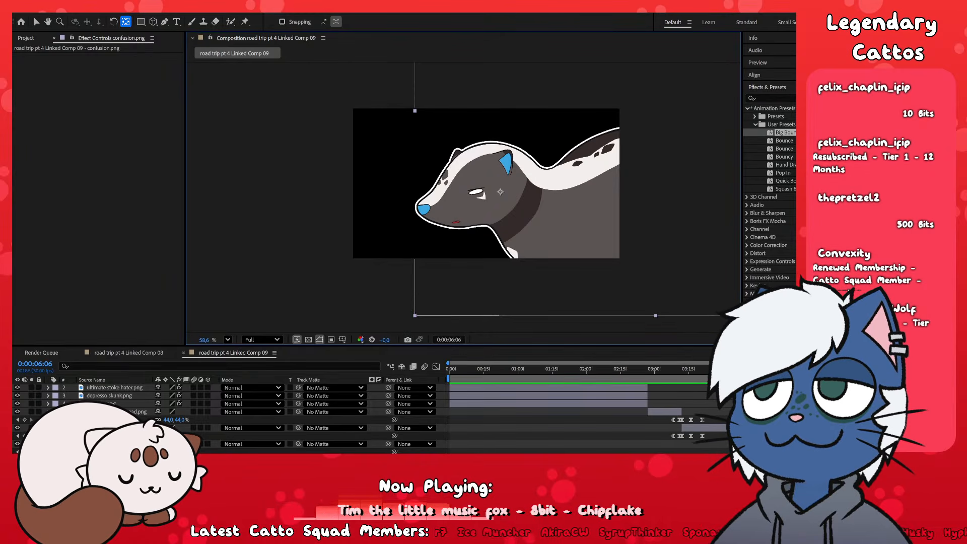
pyautogui.press('=')
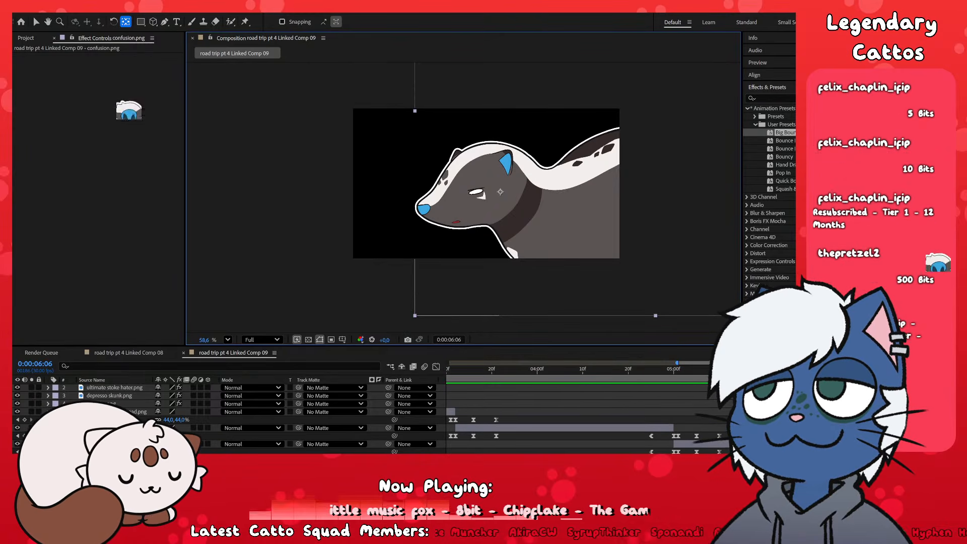
pyautogui.press('=')
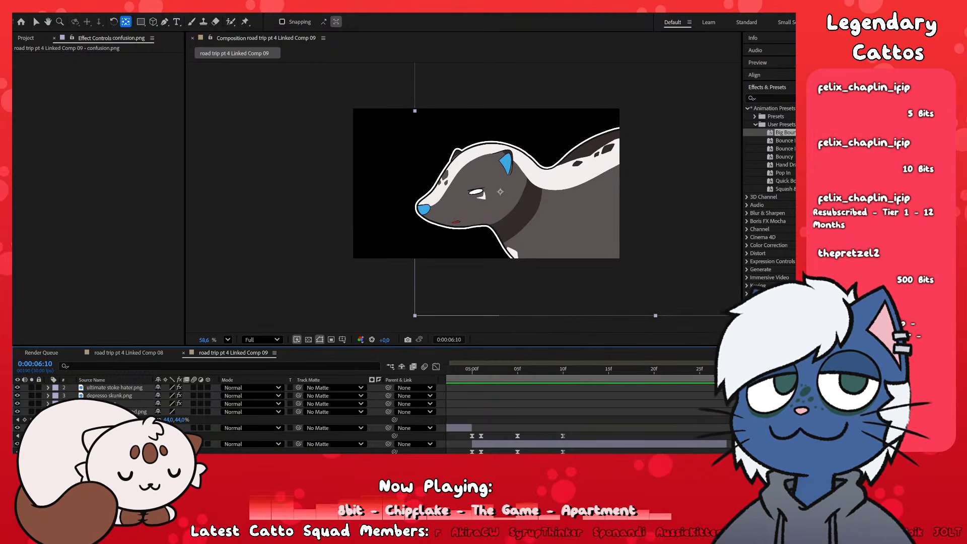
pyautogui.hotkey('ctrl', 'z')
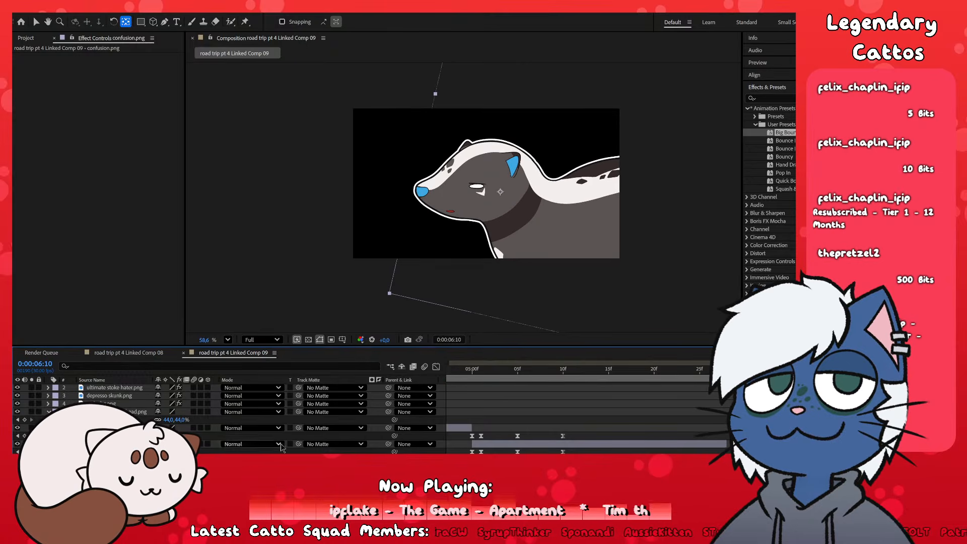
# - Play back the change from the full-body skunk to the tilting close-up head
pyautogui.hscroll(-5, 580, 418)
pyautogui.hscroll(6, 579, 418)
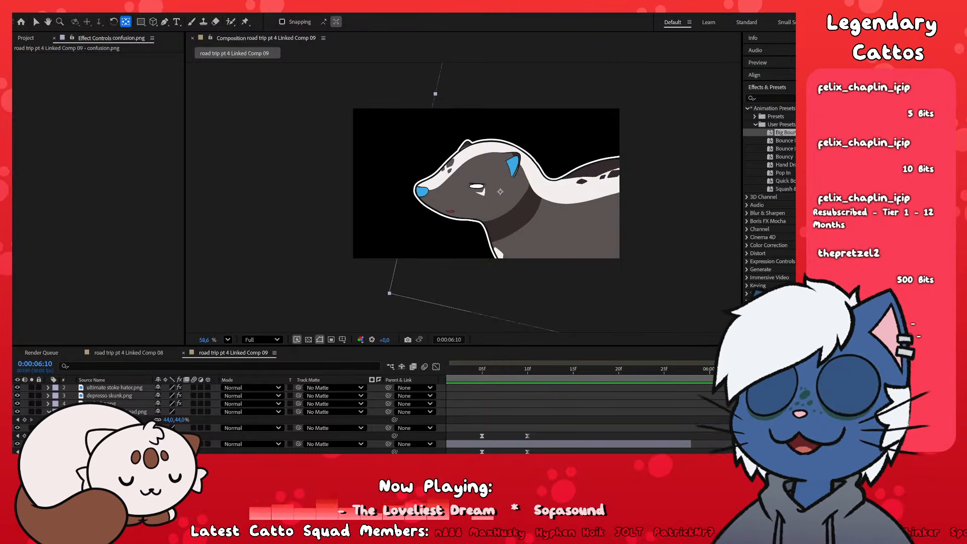
pyautogui.click(794, 372)
pyautogui.moveTo(176, 436); pyautogui.dragTo(172, 436)
pyautogui.moveTo(801, 373); pyautogui.dragTo(901, 373)
pyautogui.press('space')
pyautogui.press('space')
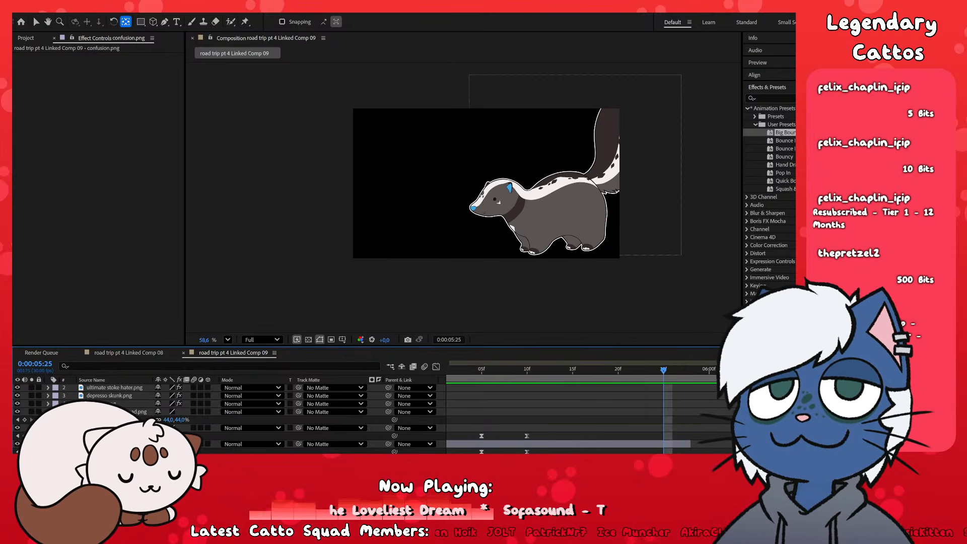
# - Play back the head tilt of confusion.png and go to its keyframe at 0:00:06:06
pyautogui.press('-')
pyautogui.press('-')
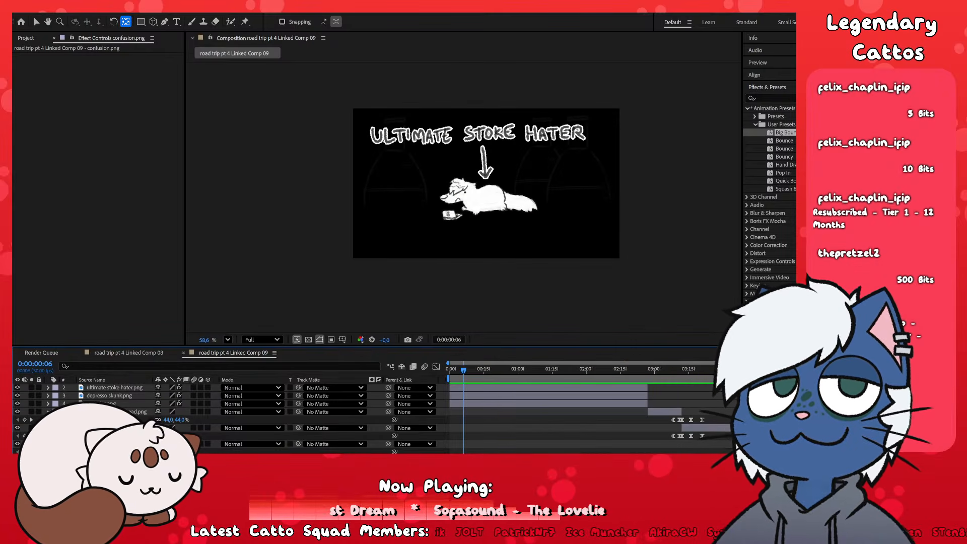
pyautogui.moveTo(448, 363); pyautogui.dragTo(852, 363)
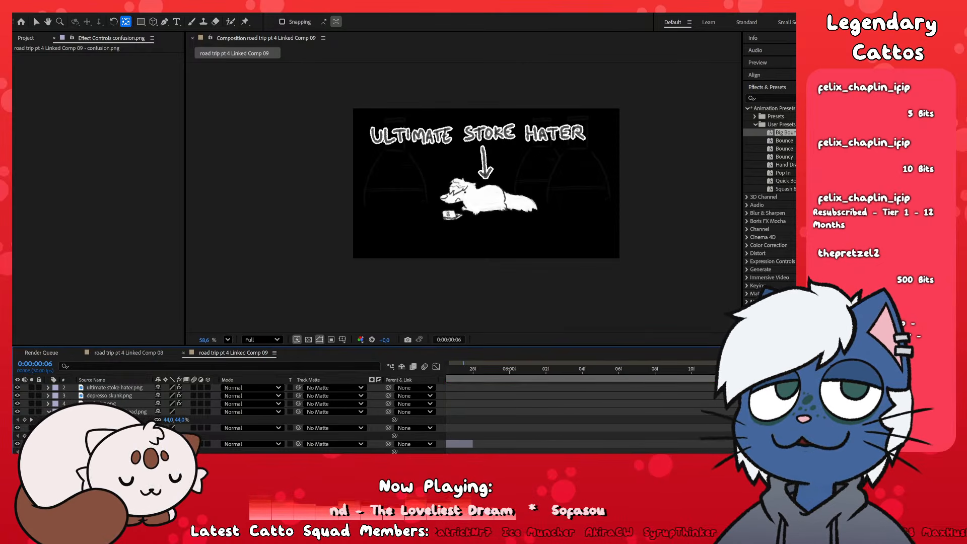
pyautogui.press('space')
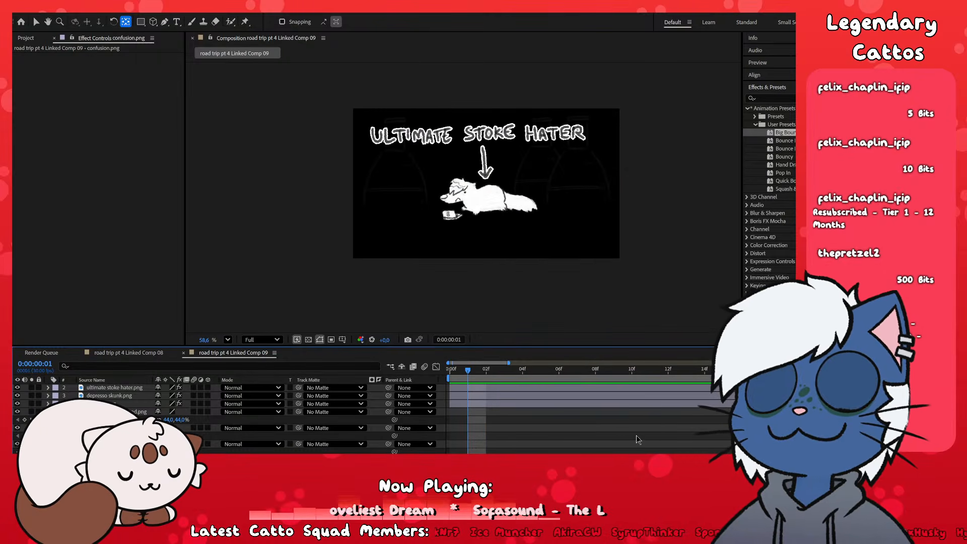
pyautogui.scroll(-3, 545, 420)
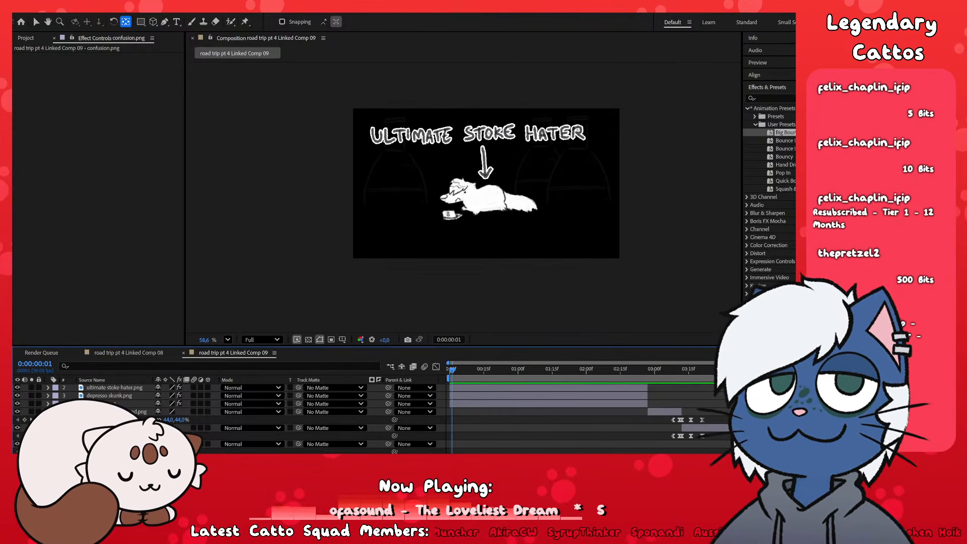
pyautogui.moveTo(448, 363); pyautogui.dragTo(892, 362)
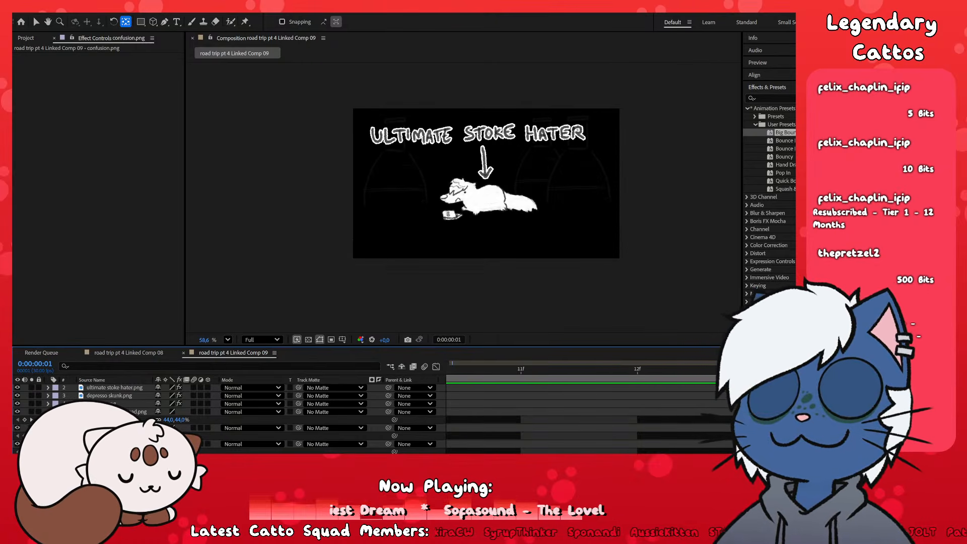
pyautogui.scroll(-2, 793, 414)
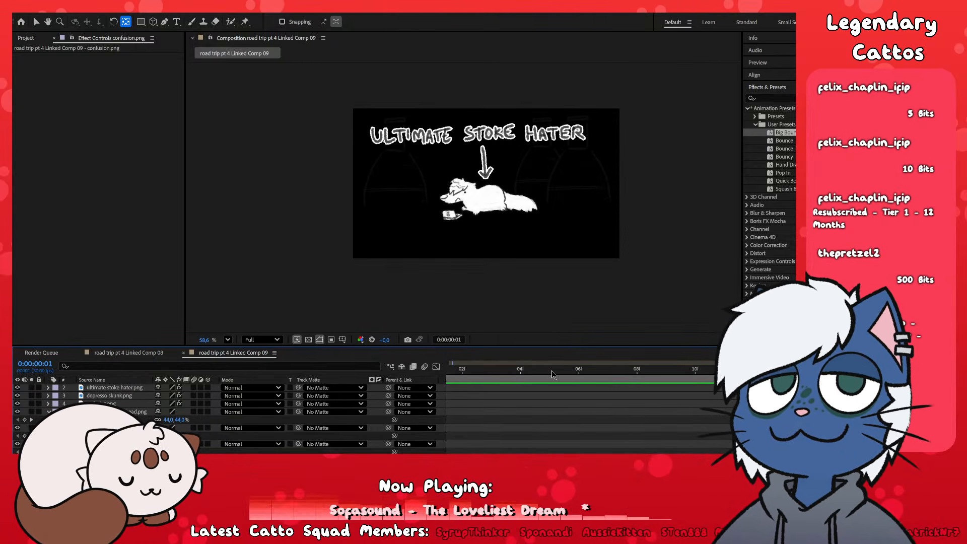
pyautogui.click(551, 370)
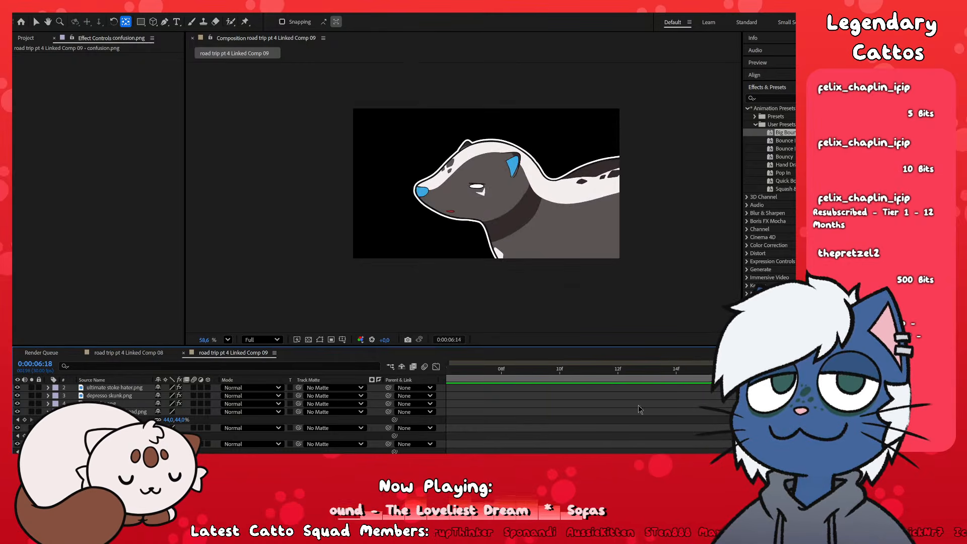
pyautogui.press('-')
pyautogui.press('j')
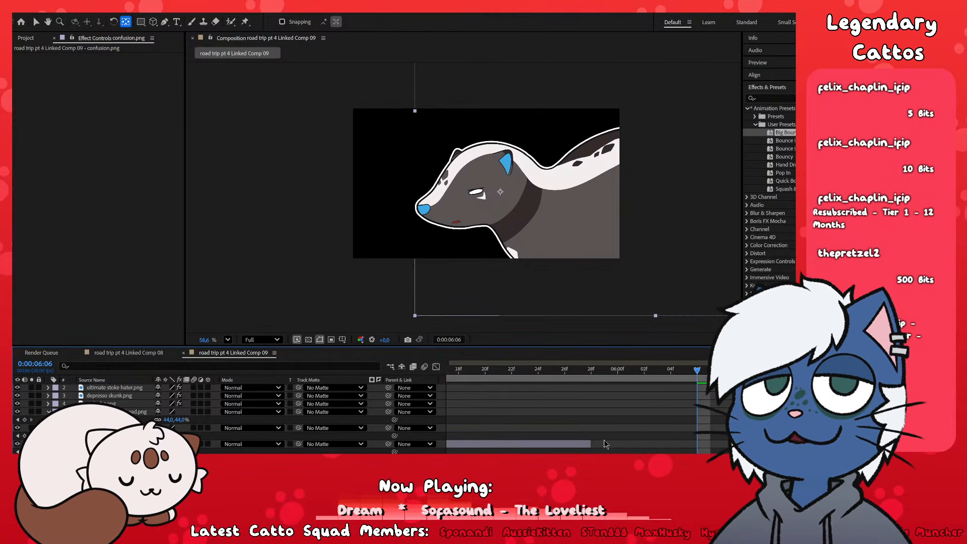
# - Step from 0:00:06:06 to 0:00:06:09 and replay the head tilt of confusion.png
pyautogui.scroll(1, 504, 418)
pyautogui.scroll(-2, 503, 418)
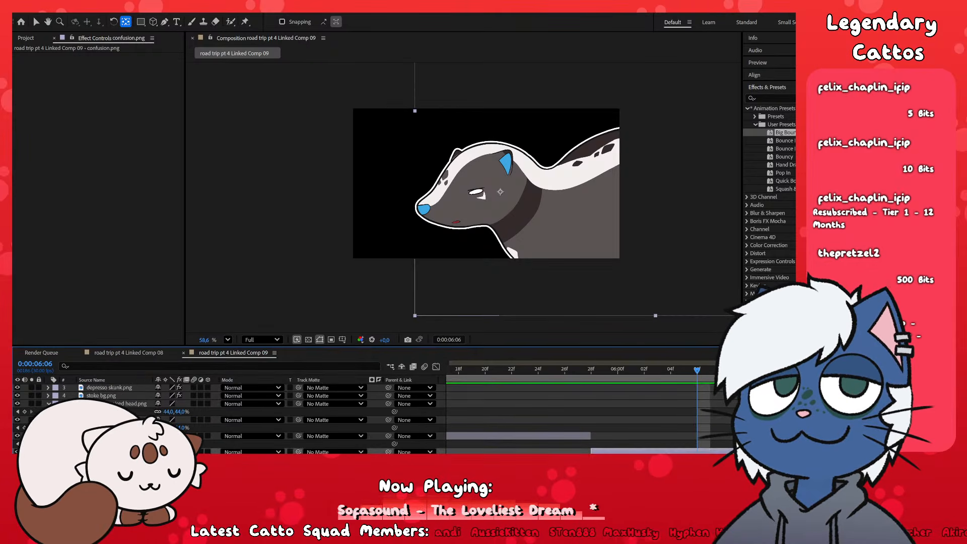
pyautogui.press('pagedown')
pyautogui.press('pagedown')
pyautogui.press('pagedown')
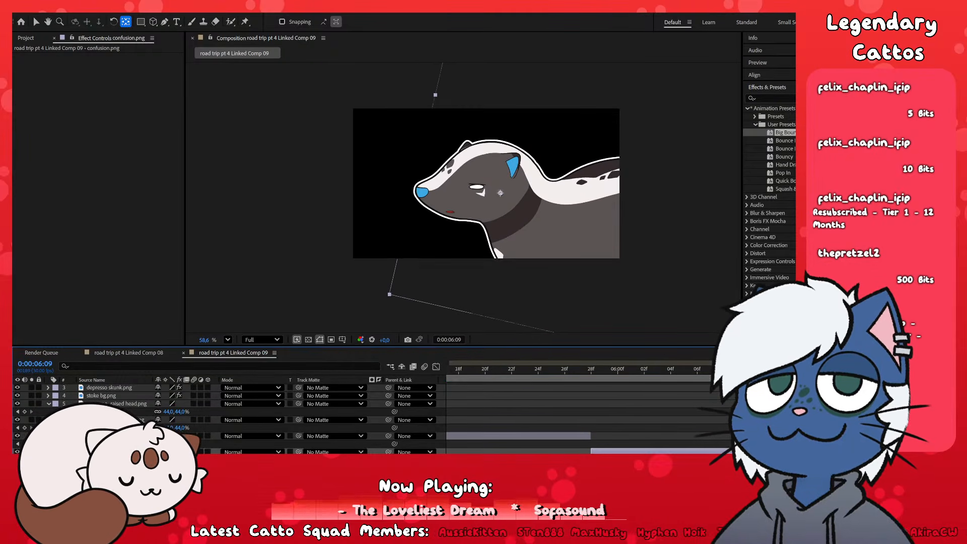
pyautogui.press('space')
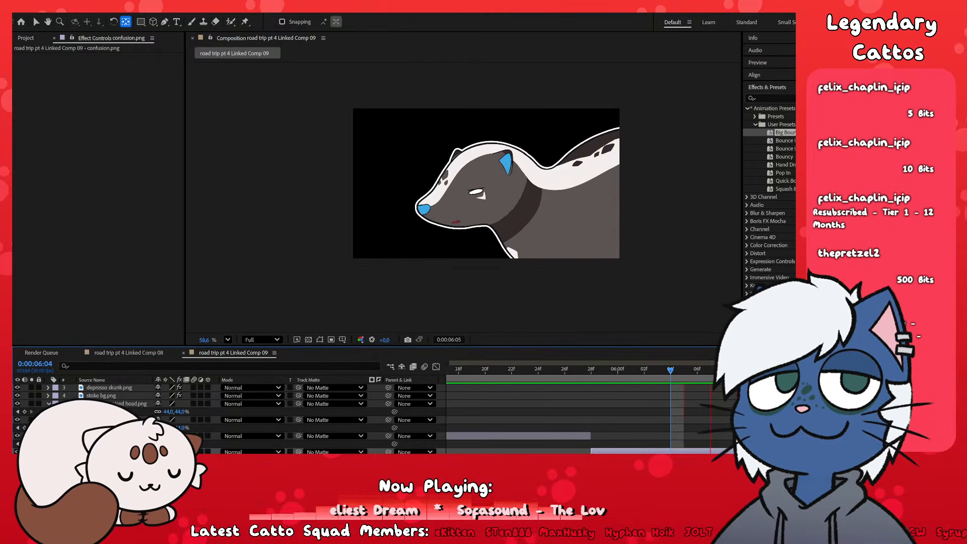
pyautogui.press('space')
# - Return the current time to the start of the head tilt at 0:00:06:06 and show its frames close up
pyautogui.press('-')
pyautogui.press('-')
pyautogui.press('-')
pyautogui.press('-')
pyautogui.press('-')
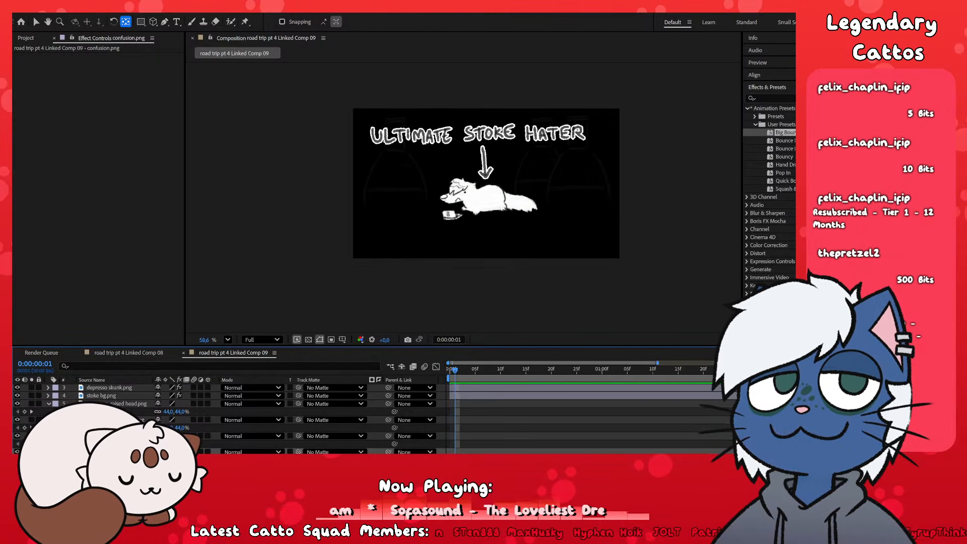
pyautogui.scroll(5, 585, 408)
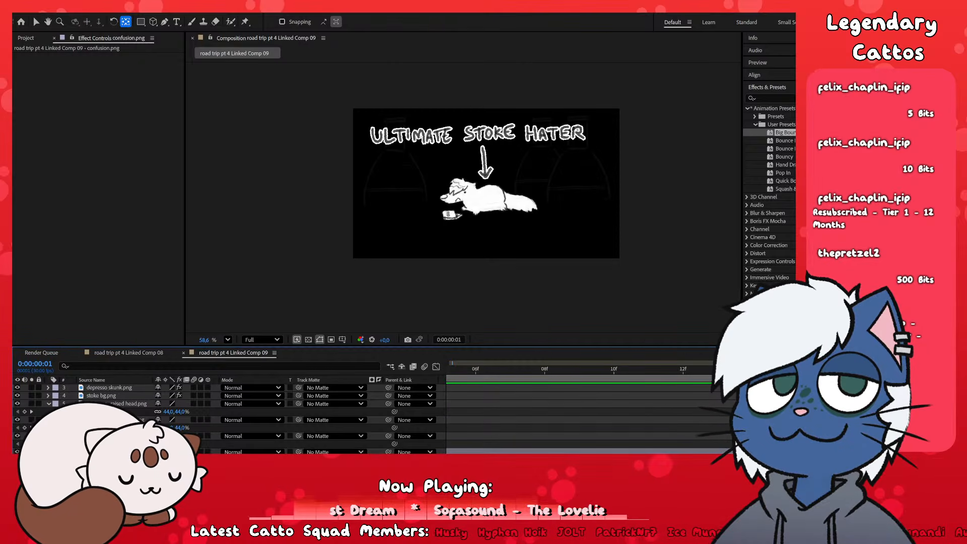
pyautogui.press('Home')
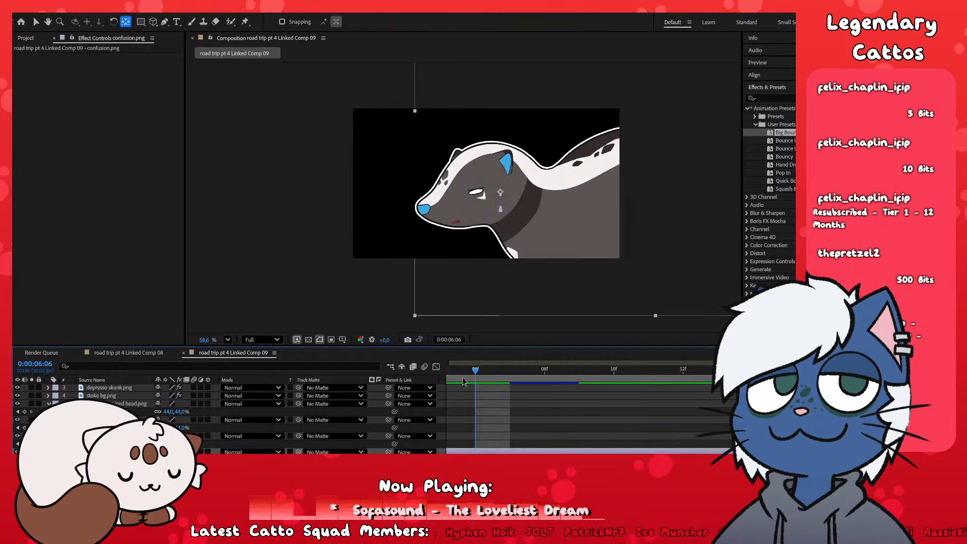
# - Play back the composition from the full-body skunk shot through the head tilt on the close-up shot
pyautogui.scroll(-4, 621, 426)
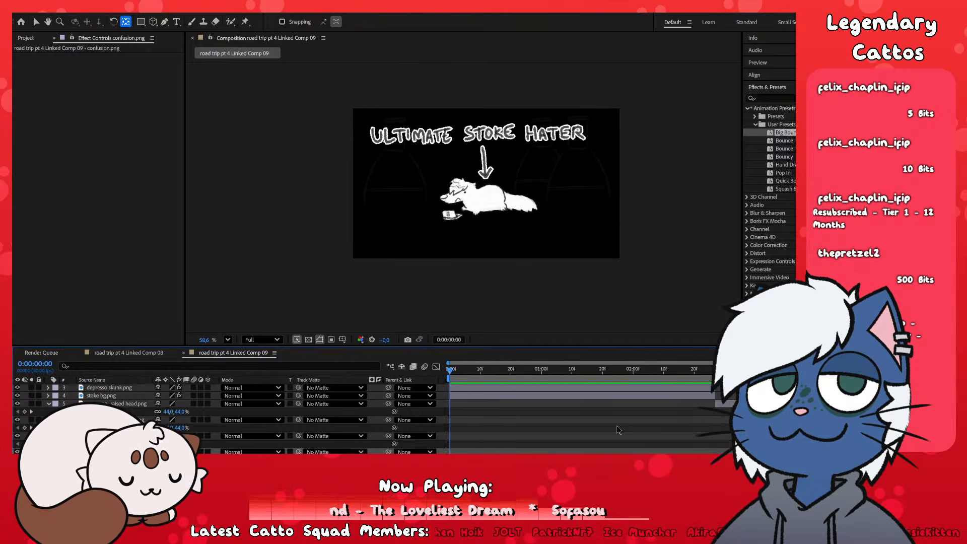
pyautogui.hscroll(5, 616, 426)
pyautogui.hscroll(3, 623, 426)
pyautogui.scroll(1, 623, 425)
pyautogui.hscroll(1, 622, 426)
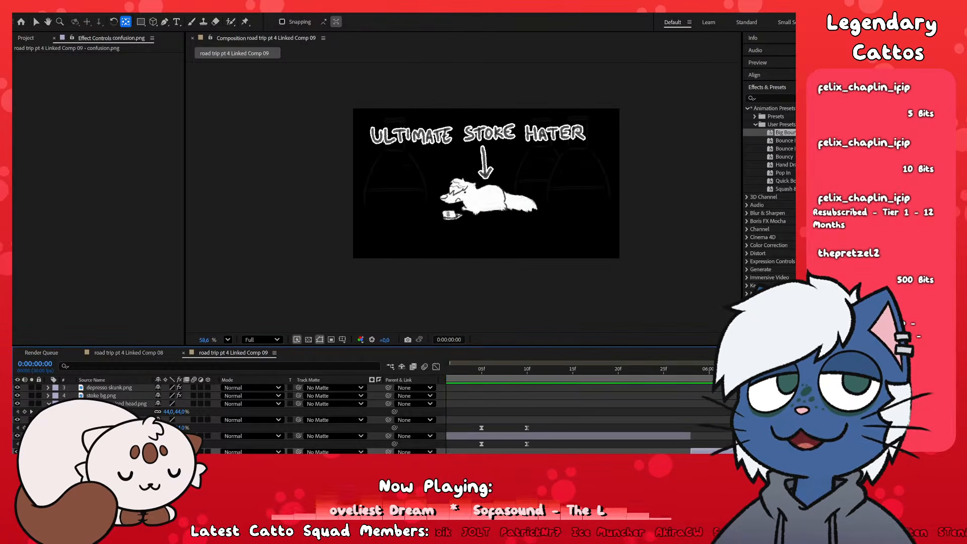
pyautogui.press('space')
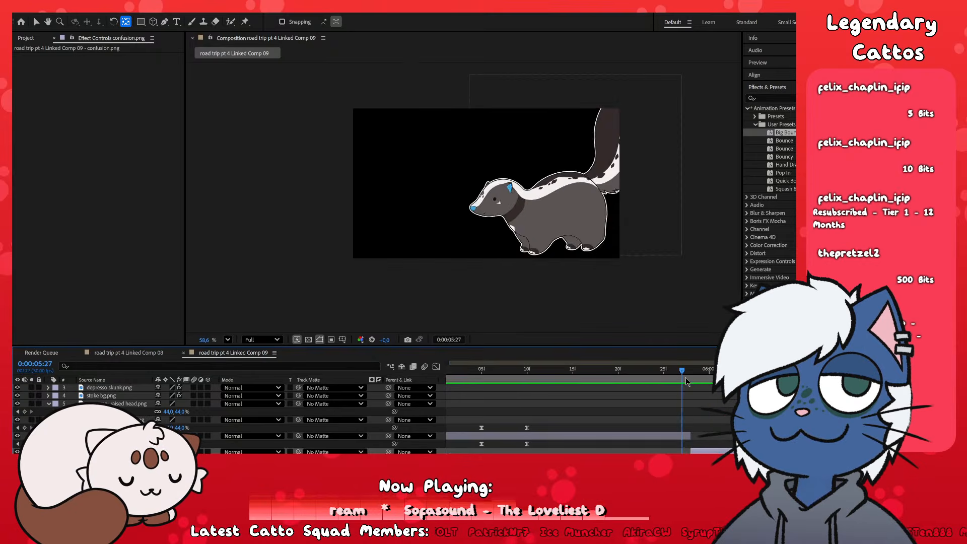
pyautogui.press('space')
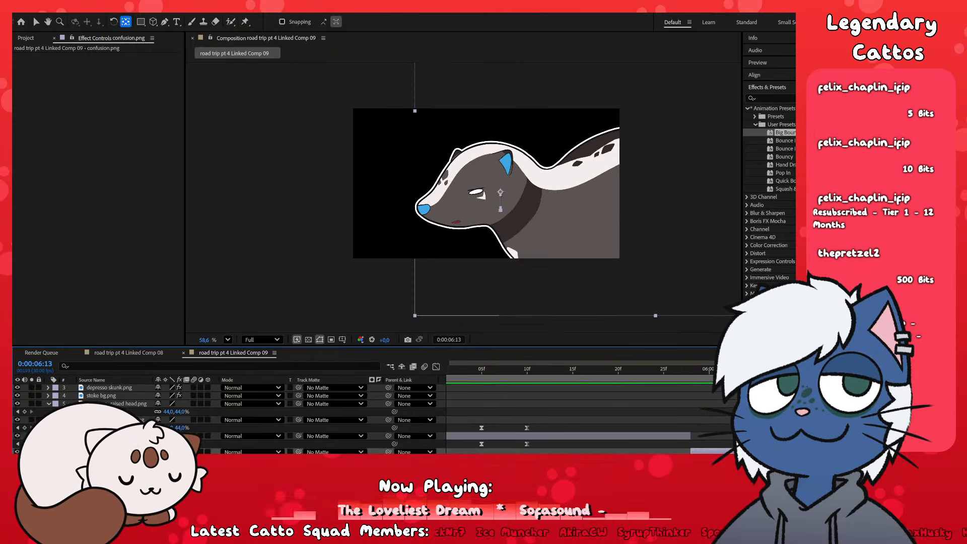
pyautogui.press('space')
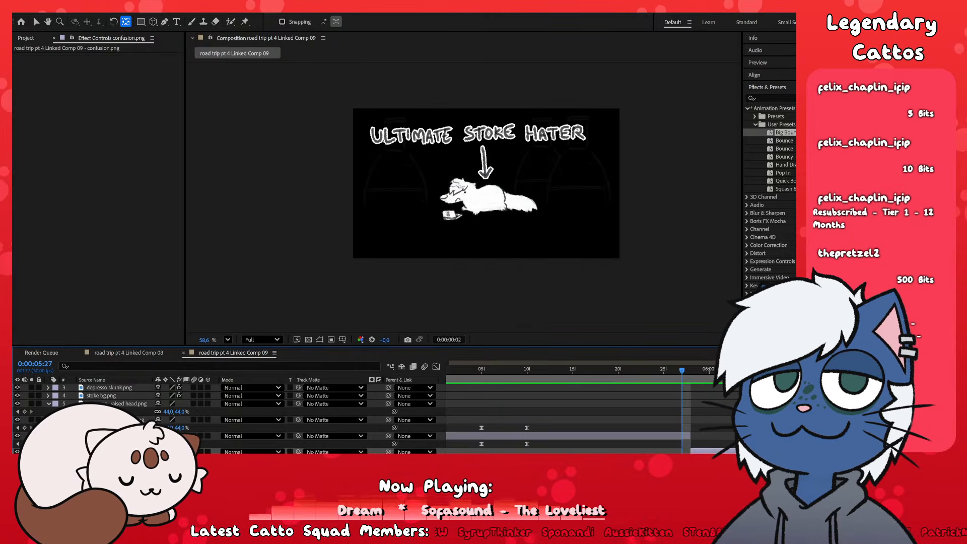
# - Check the close-up at 0:00:06:08, then replay the change to it from 0:00:05:27
pyautogui.scroll(-3, 675, 423)
pyautogui.scroll(3, 675, 423)
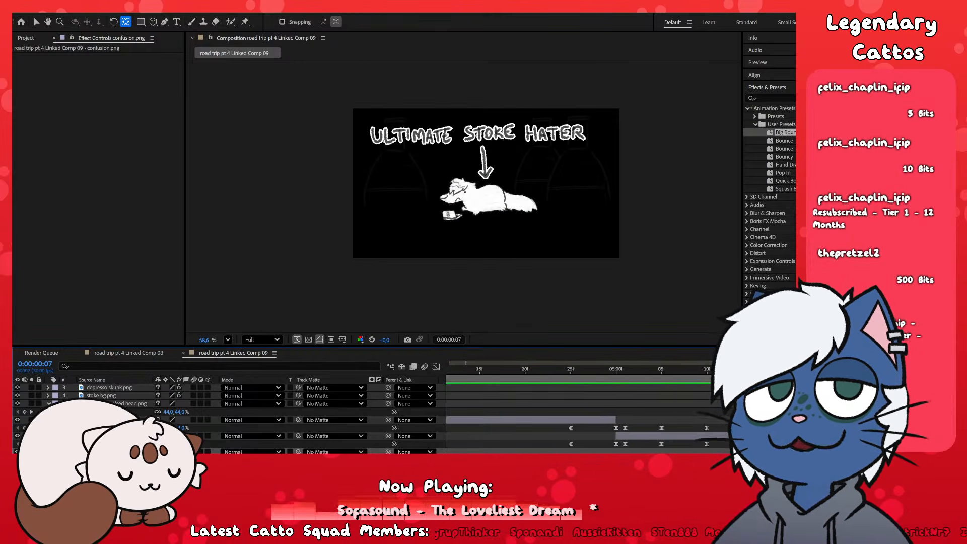
pyautogui.scroll(1, 675, 423)
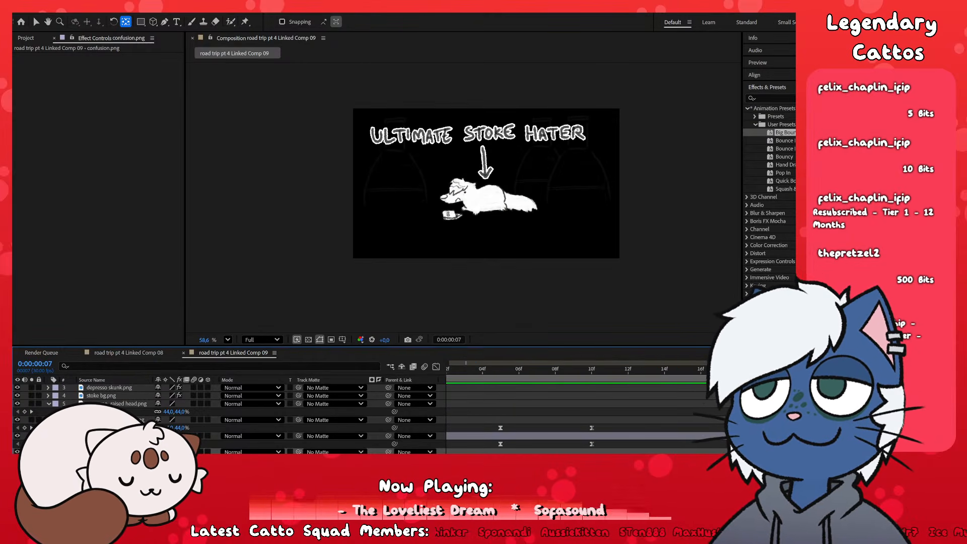
pyautogui.hscroll(5, 605, 421)
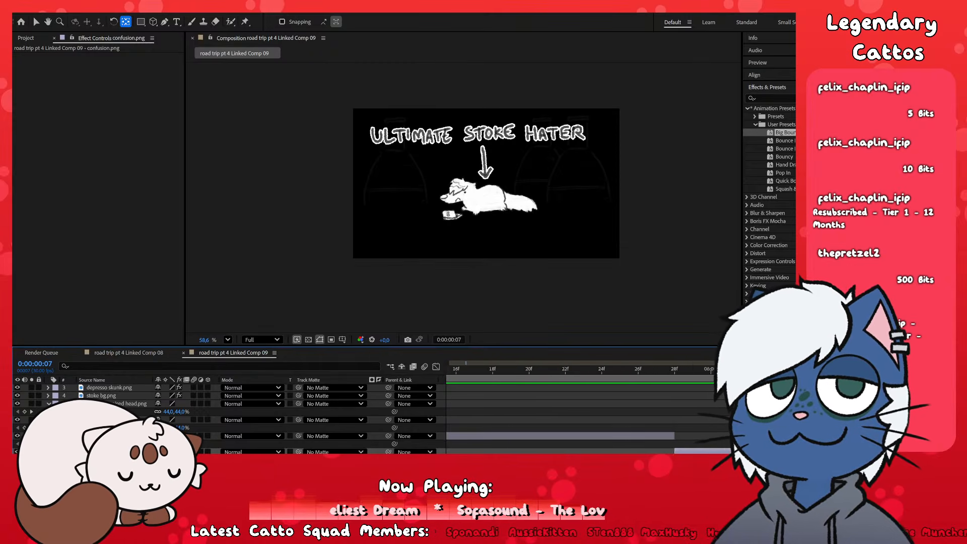
pyautogui.click(650, 376)
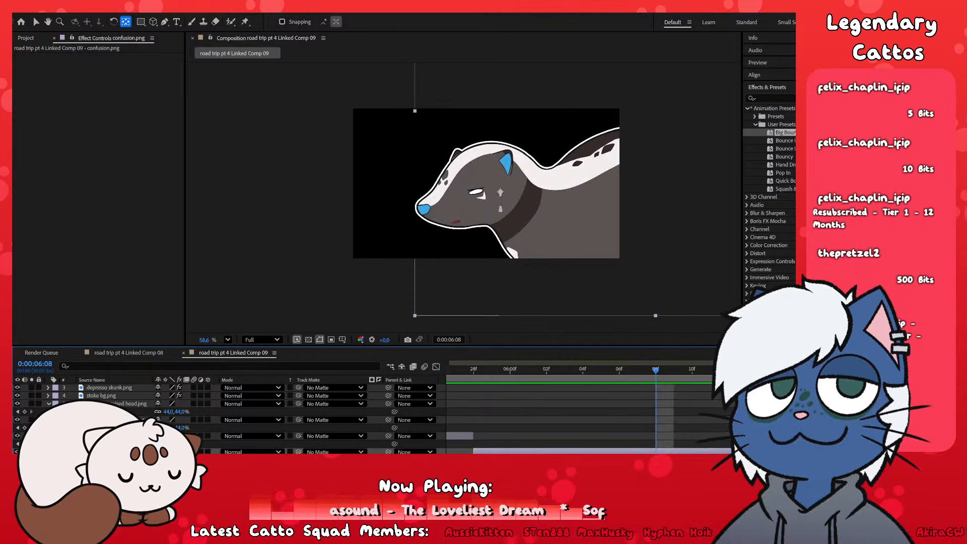
pyautogui.click(128, 403)
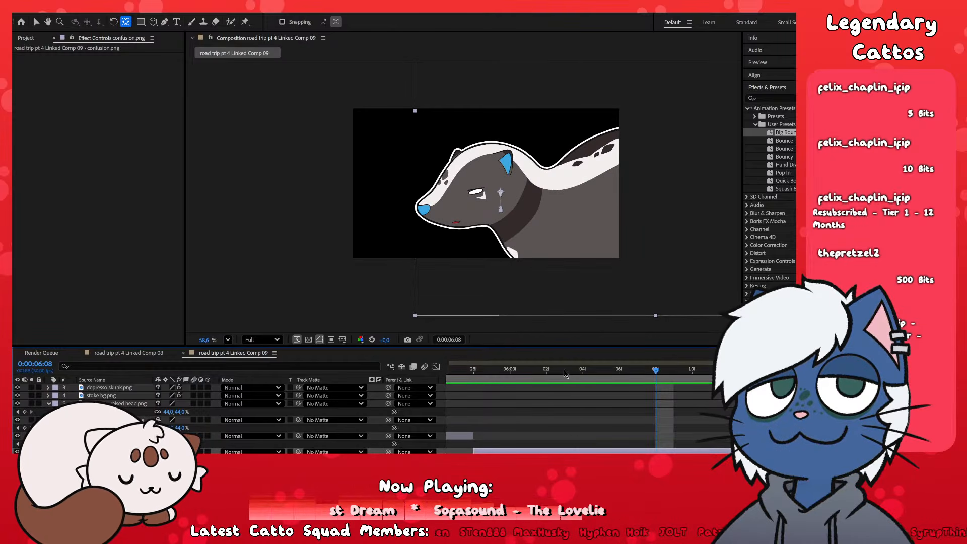
pyautogui.click(474, 370)
pyautogui.press('pageup')
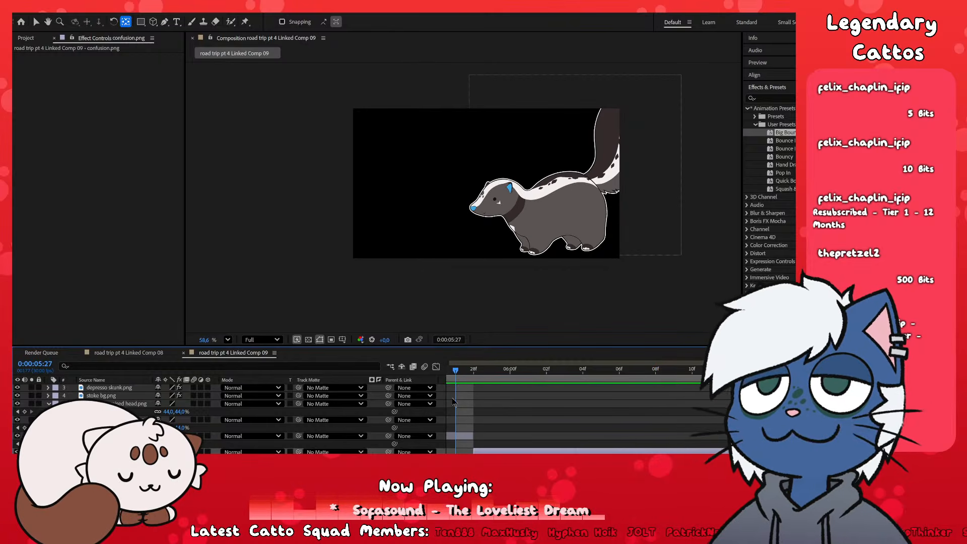
pyautogui.press('space')
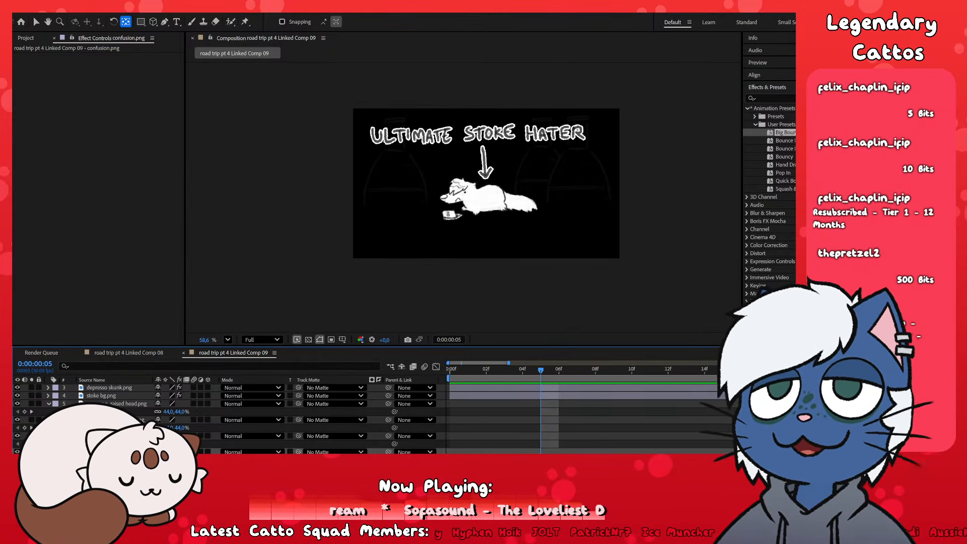
# - Show more of the timeline, check the close-up at 0:00:06:21 and return to the start of the composition
pyautogui.press(';')
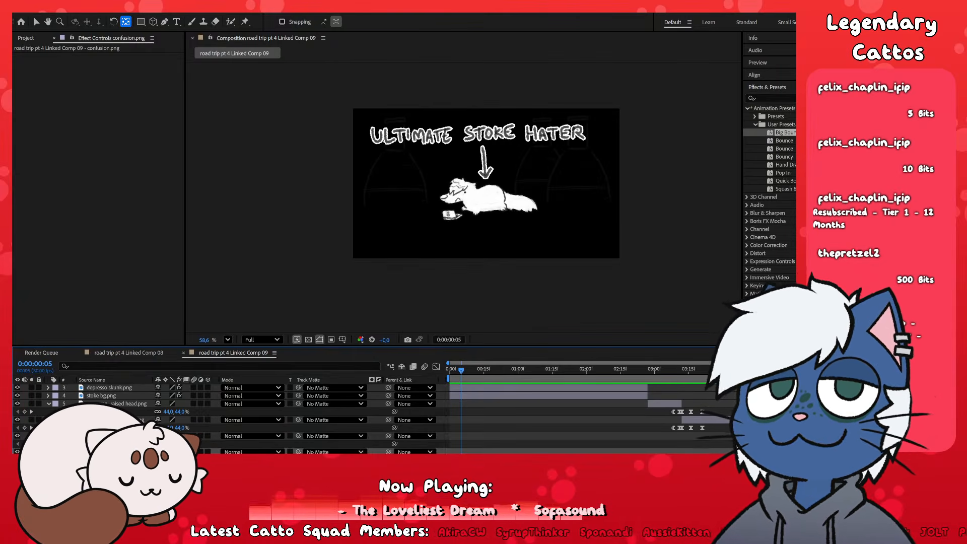
pyautogui.moveTo(705, 370); pyautogui.dragTo(452, 370)
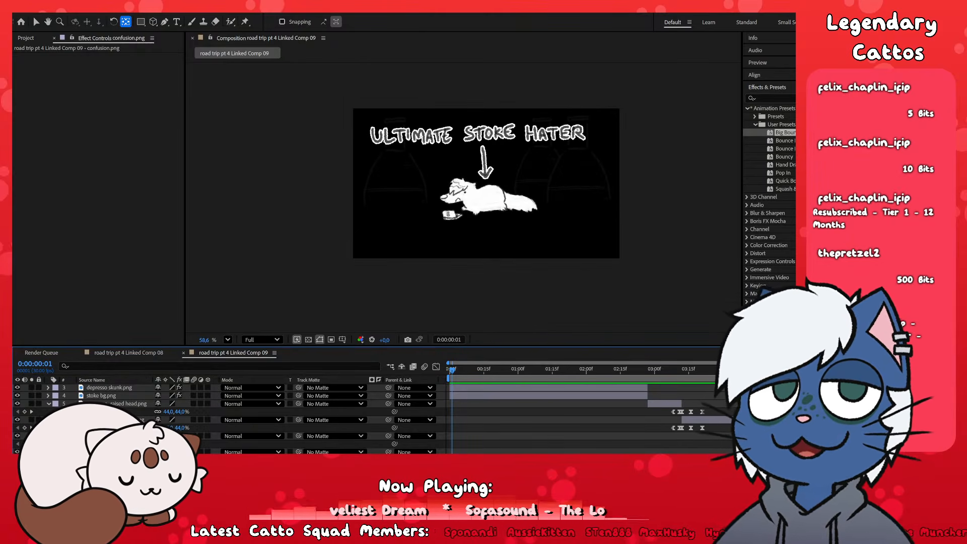
pyautogui.click(873, 370)
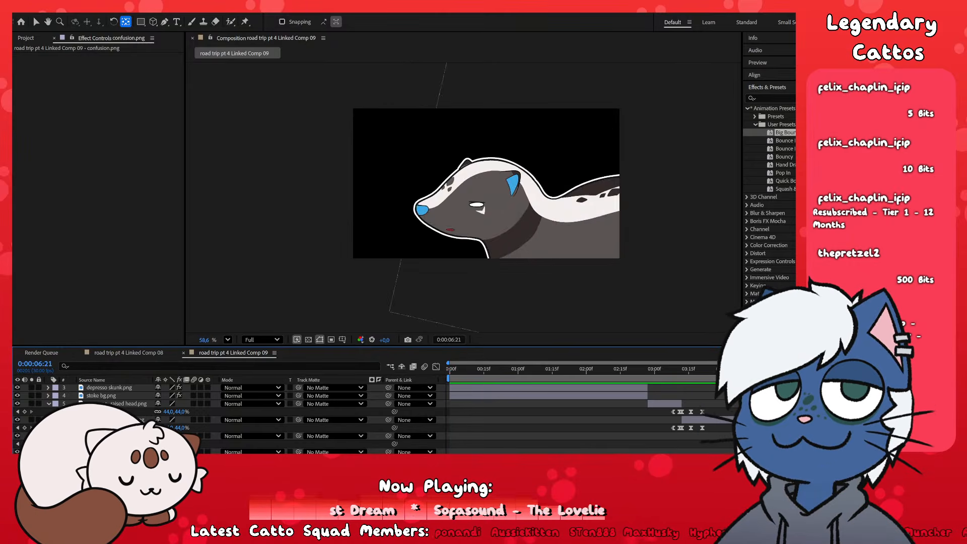
pyautogui.press('Home')
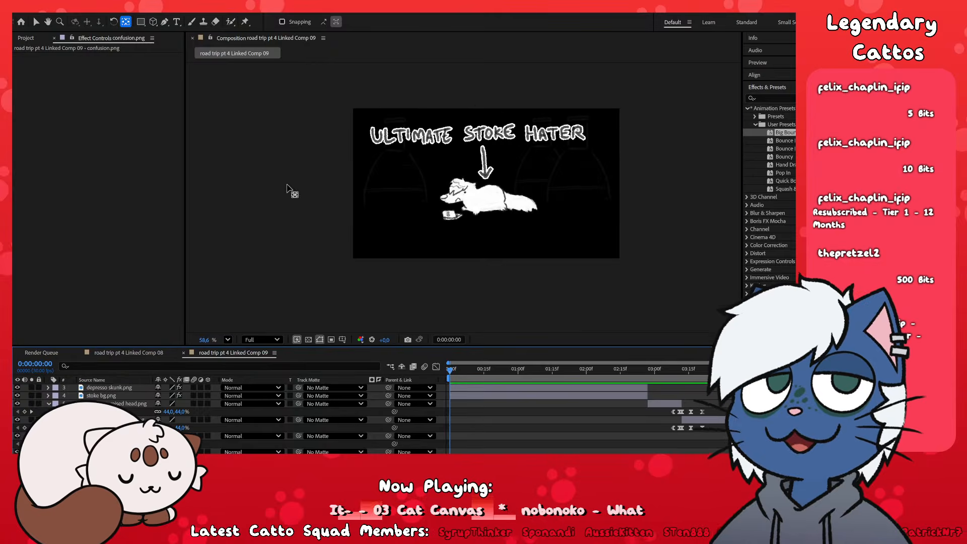
# - Look through the project's footage items from ultimate stoke hater.png to confusion.png and check their previews
pyautogui.click(31, 39)
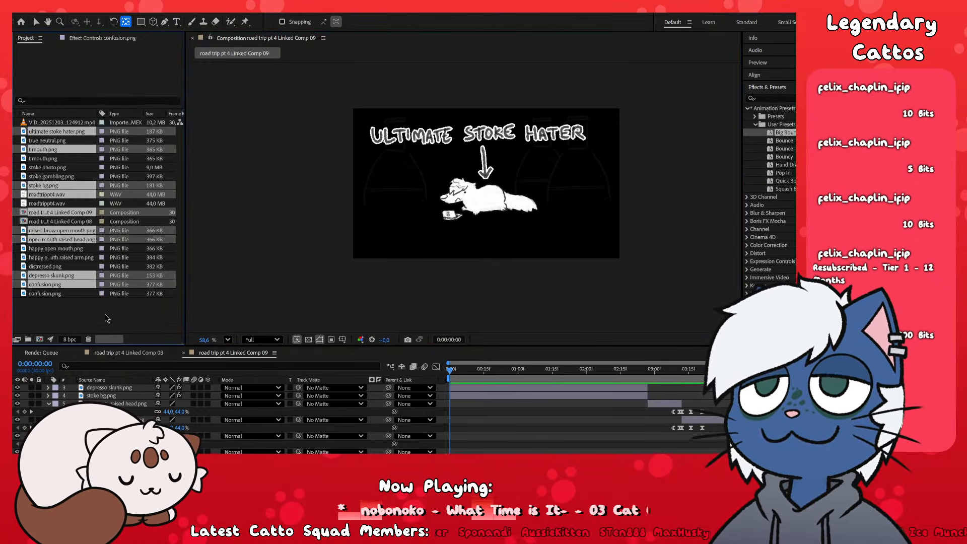
pyautogui.click(82, 322)
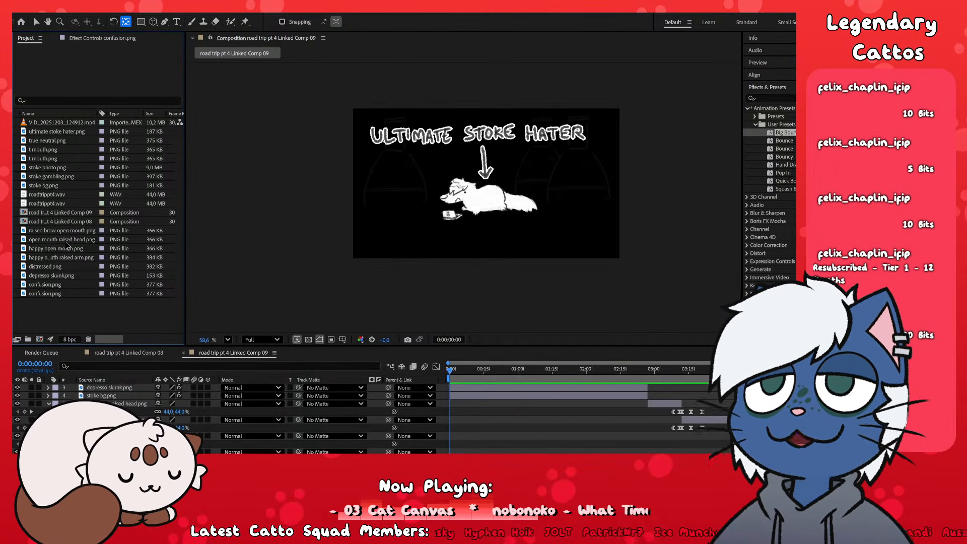
pyautogui.click(60, 148)
pyautogui.click(65, 144)
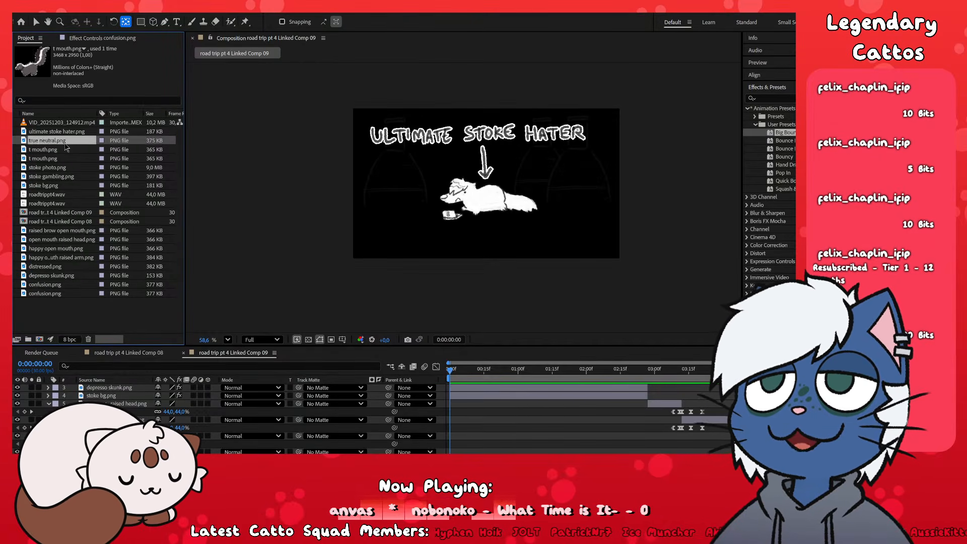
pyautogui.click(65, 133)
pyautogui.click(65, 141)
pyautogui.click(65, 168)
pyautogui.click(65, 177)
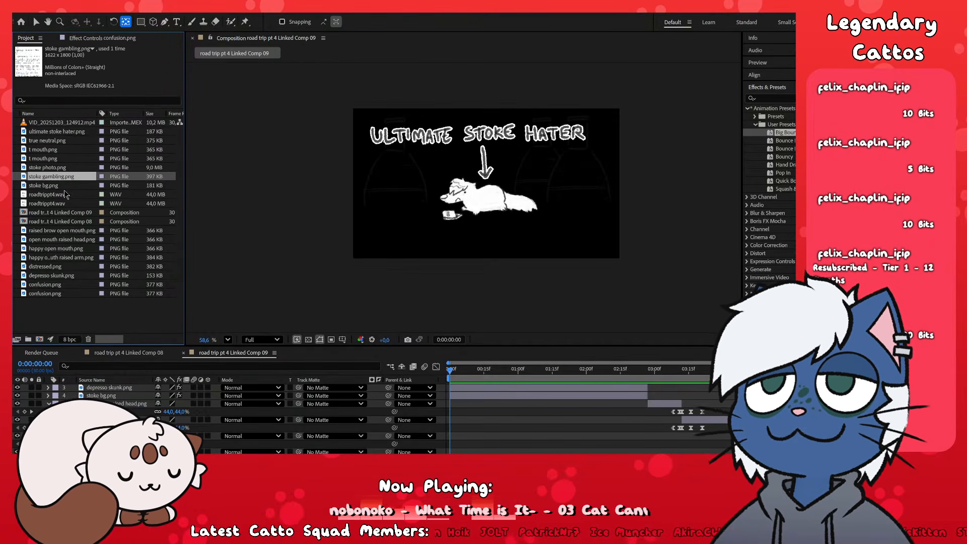
pyautogui.press('Down')
pyautogui.press('Down')
pyautogui.press('Down')
pyautogui.press('Down')
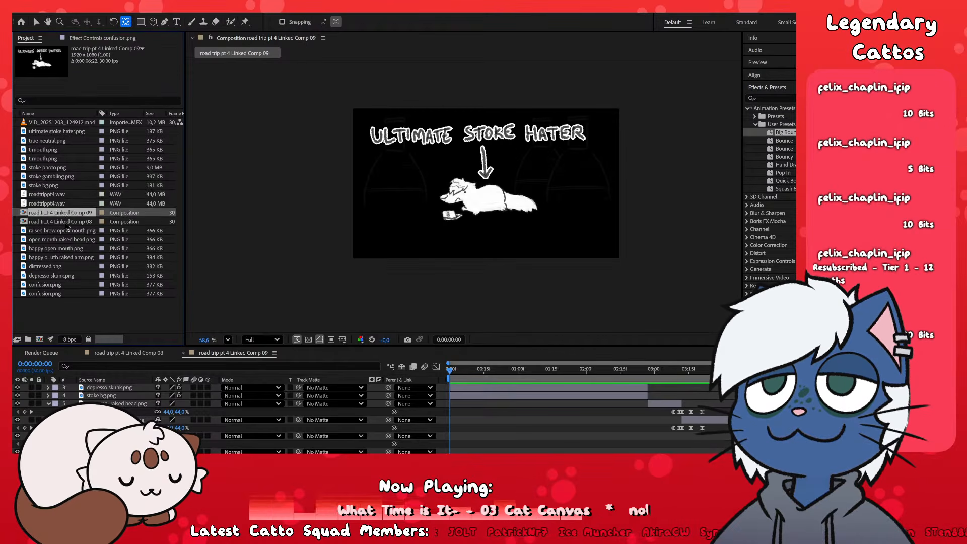
pyautogui.press('Down')
pyautogui.press('Down')
pyautogui.press('Down')
pyautogui.press('Down')
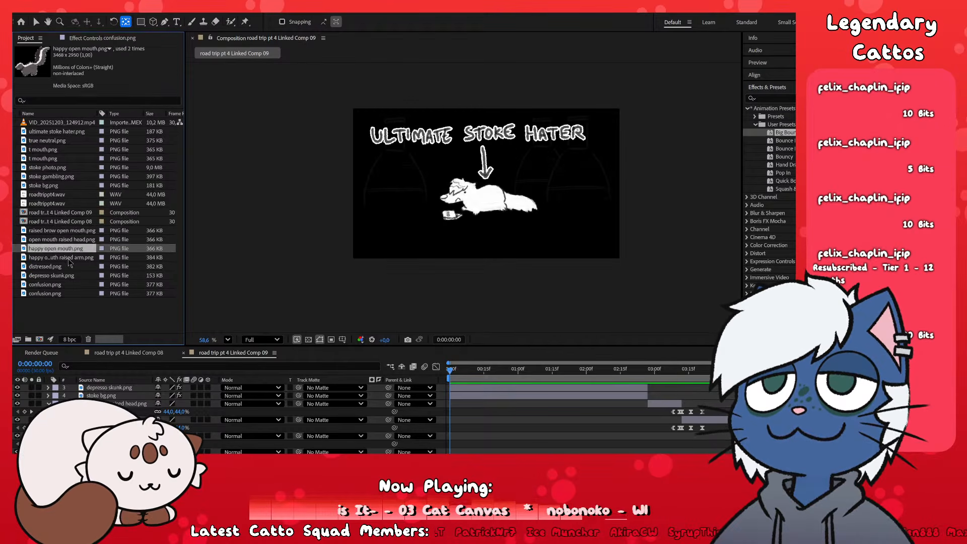
pyautogui.press('Down')
pyautogui.press('Down')
pyautogui.press('Down')
pyautogui.press('Down')
pyautogui.press('Down')
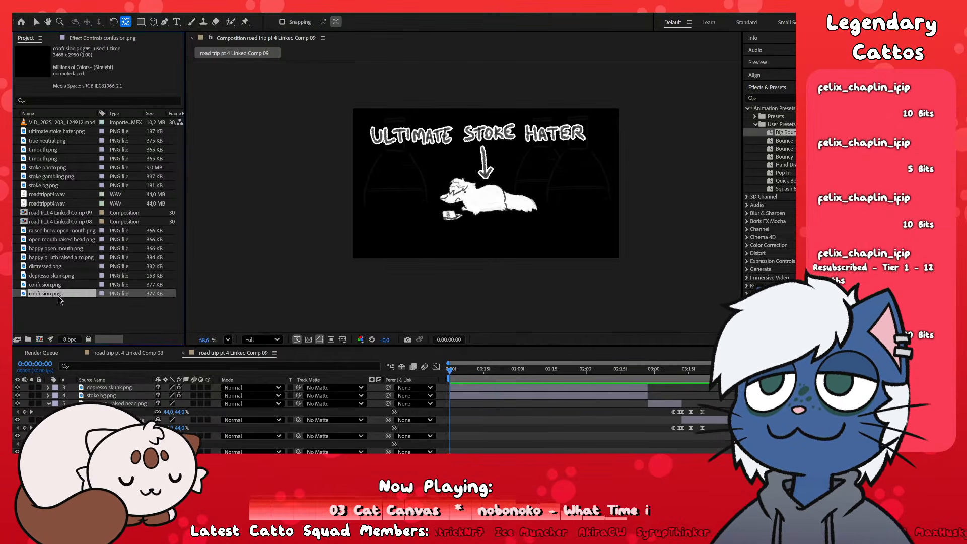
pyautogui.click(70, 309)
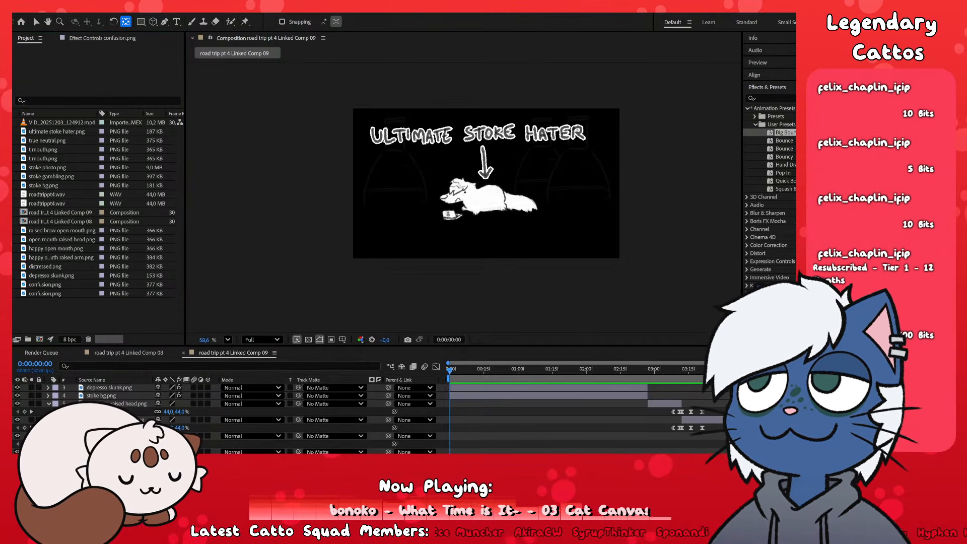
# - Add crinkledpaperanimatebackground.mp4 to the composition directly beneath stoke bg.png and cut it off at 0:00:02:27
pyautogui.moveTo(59, 307); pyautogui.dragTo(416, 287)
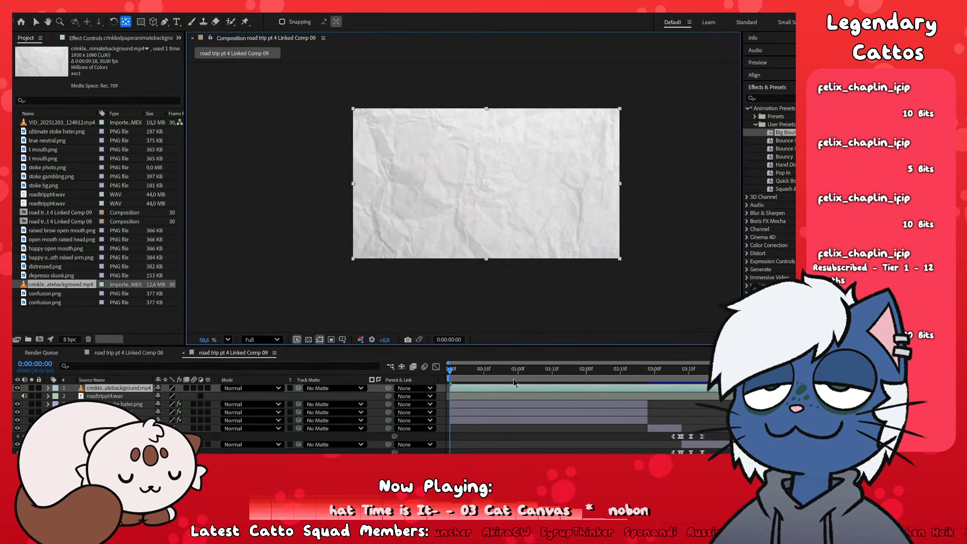
pyautogui.moveTo(116, 388); pyautogui.dragTo(116, 424)
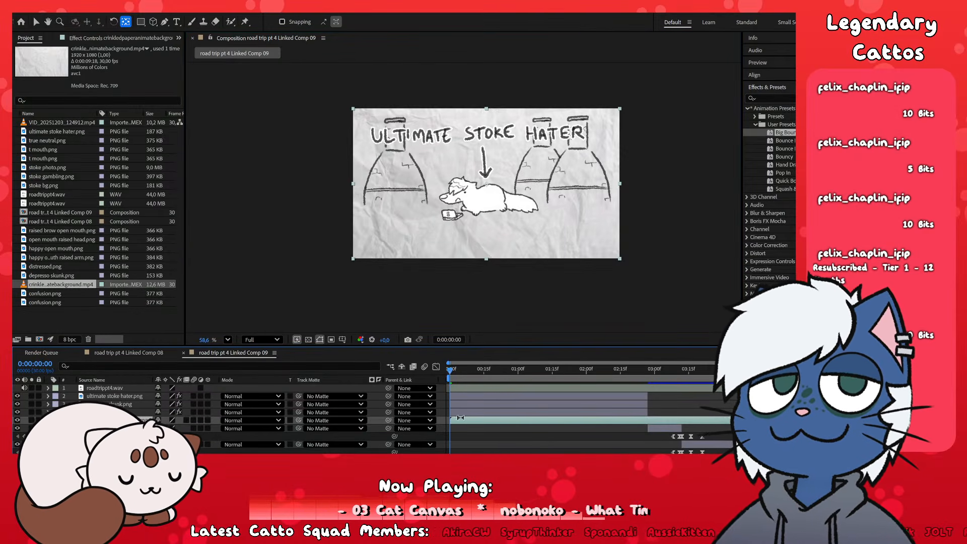
pyautogui.click(648, 371)
pyautogui.hotkey('ctrl', 'shift', 'd')
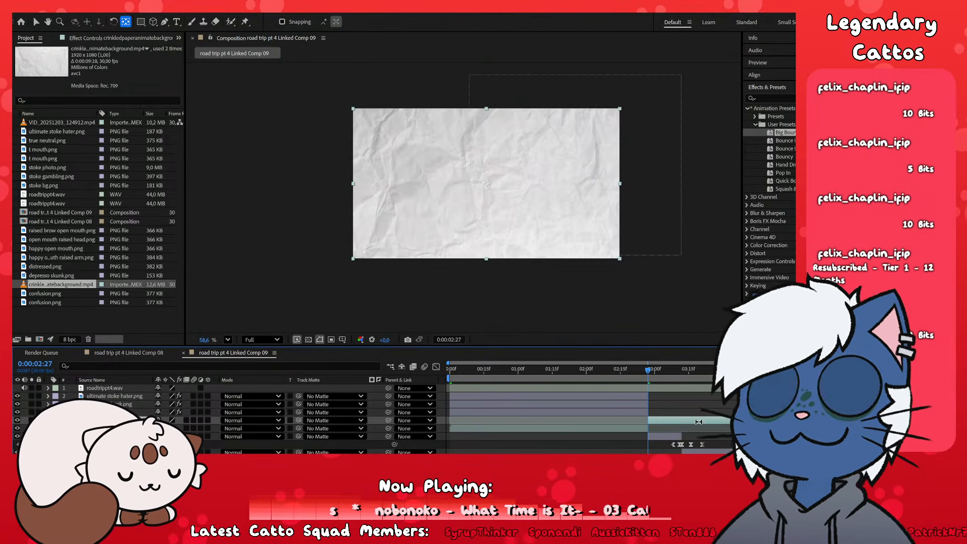
pyautogui.hotkey('ctrl', 'z')
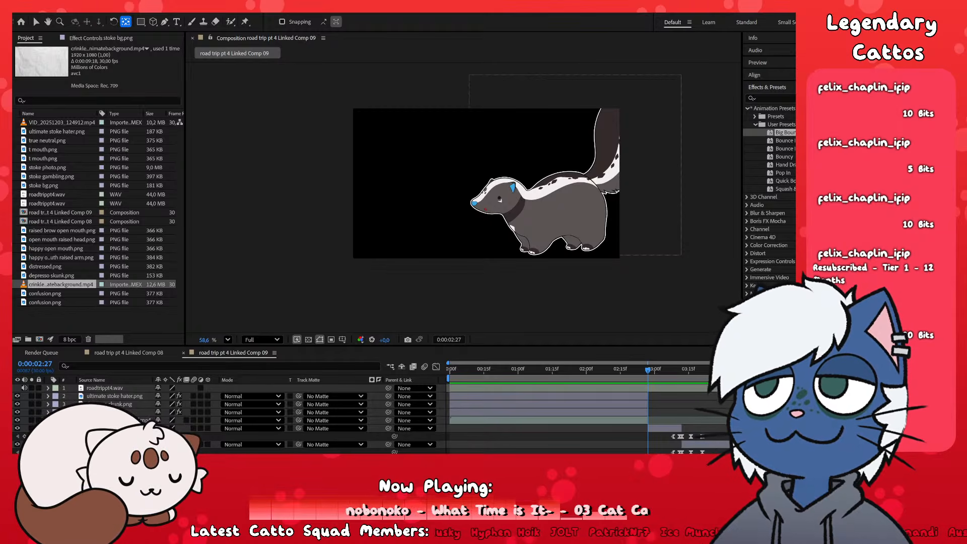
# - Create a full-frame white solid directly beneath the crinkled paper layer
pyautogui.click(602, 343)
pyautogui.moveTo(626, 373); pyautogui.dragTo(565, 404)
pyautogui.click(558, 421)
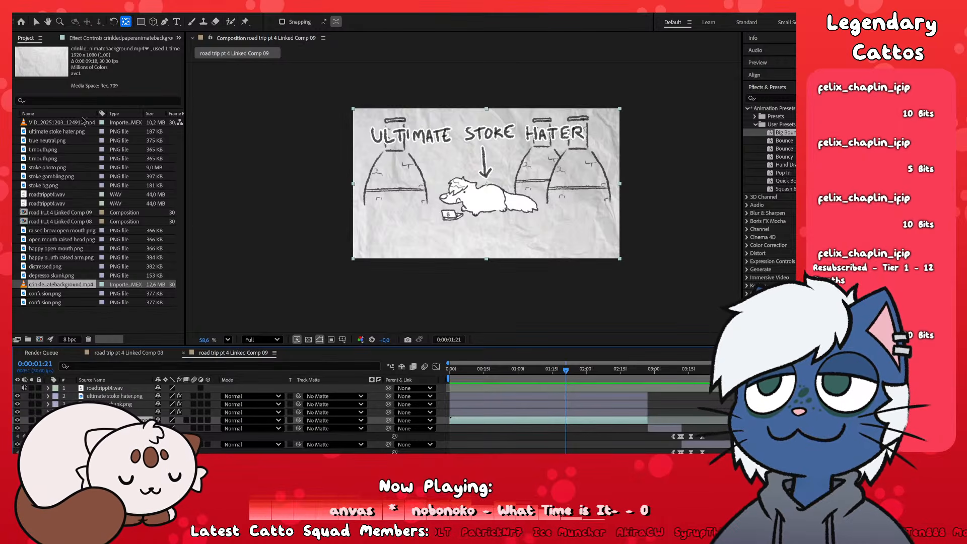
pyautogui.click(267, 32)
pyautogui.press('Return')
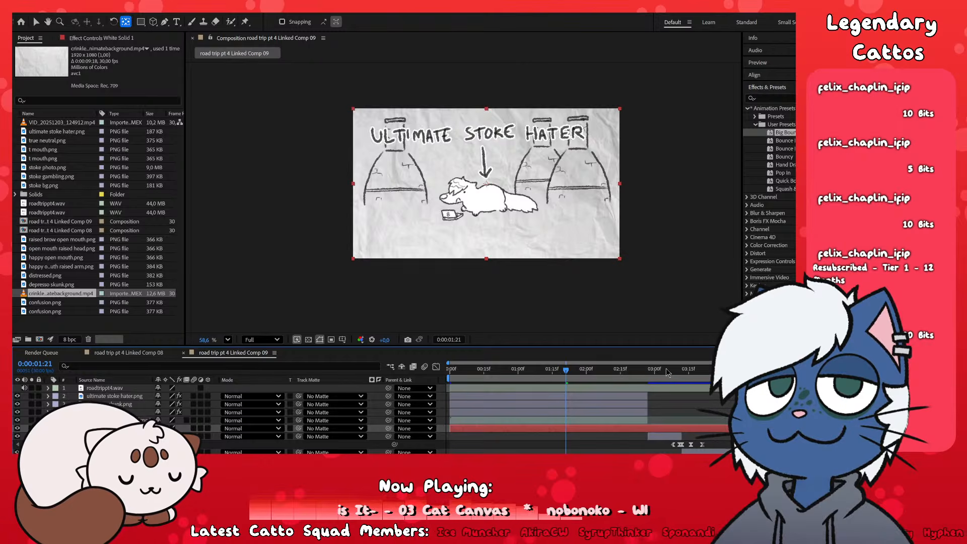
# - Split the white solid at 0:00:02:27 and delete the part after it
pyautogui.click(650, 371)
pyautogui.hotkey('ctrl', 'shift', 'd')
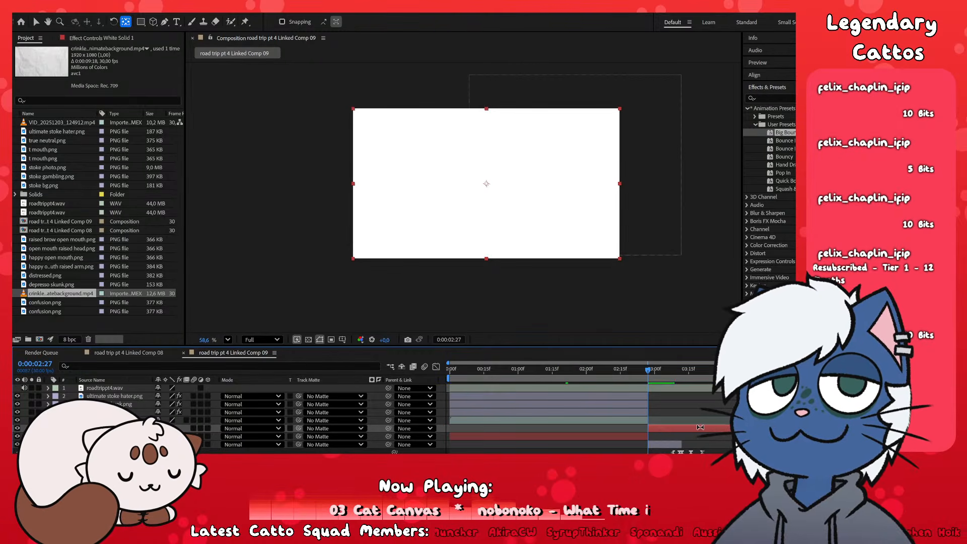
pyautogui.press('Delete')
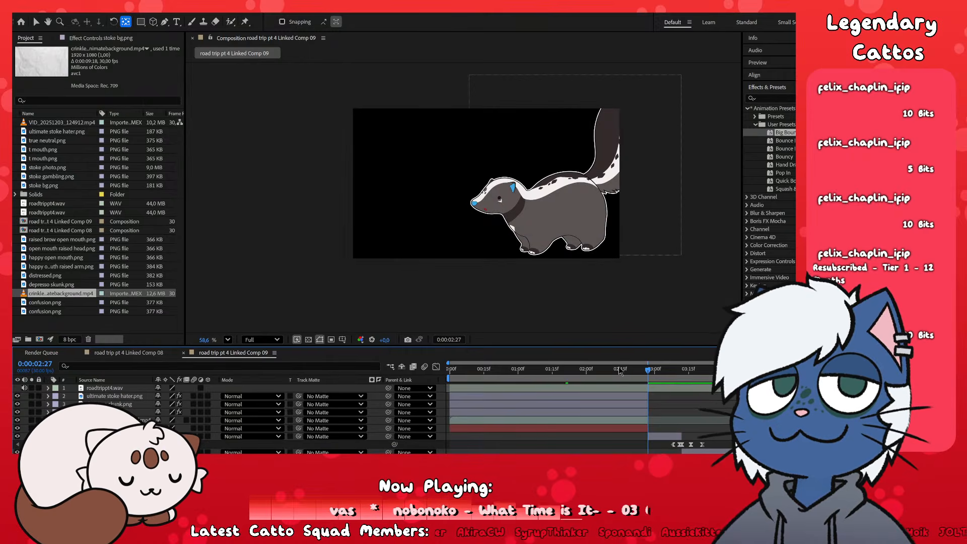
# - Lower the opacity of the crinkled paper layer so the white solid lightens it, and play back the composition
pyautogui.click(520, 369)
pyautogui.click(527, 423)
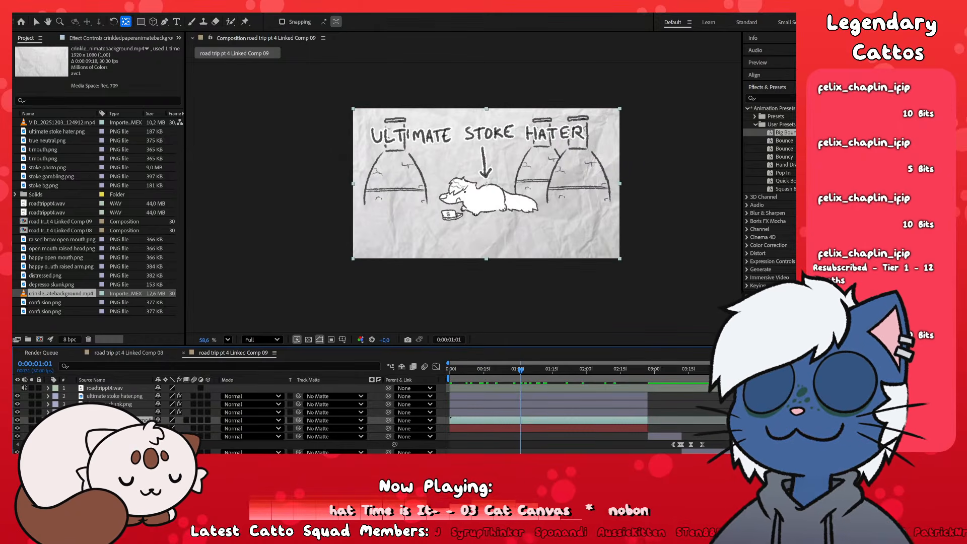
pyautogui.press('t')
pyautogui.moveTo(161, 428); pyautogui.dragTo(132, 428)
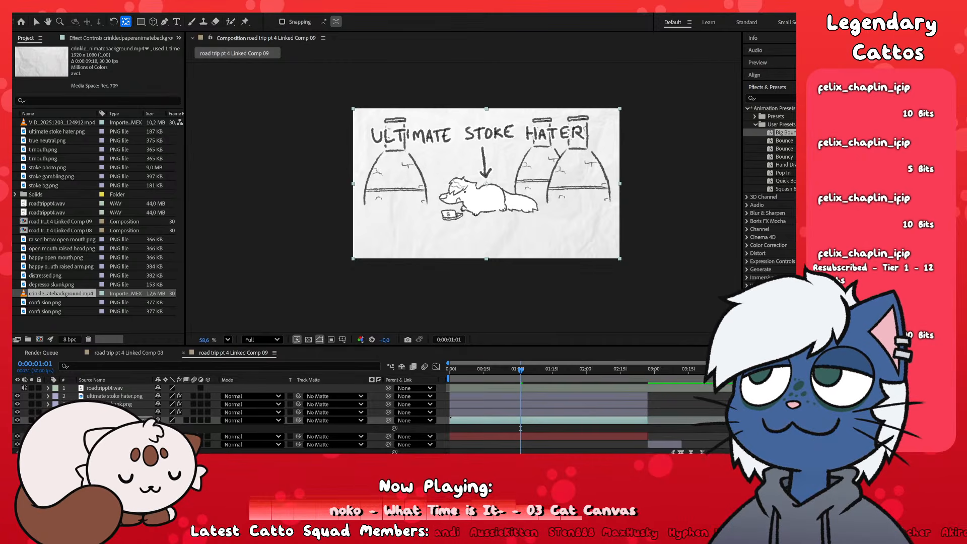
pyautogui.press('space')
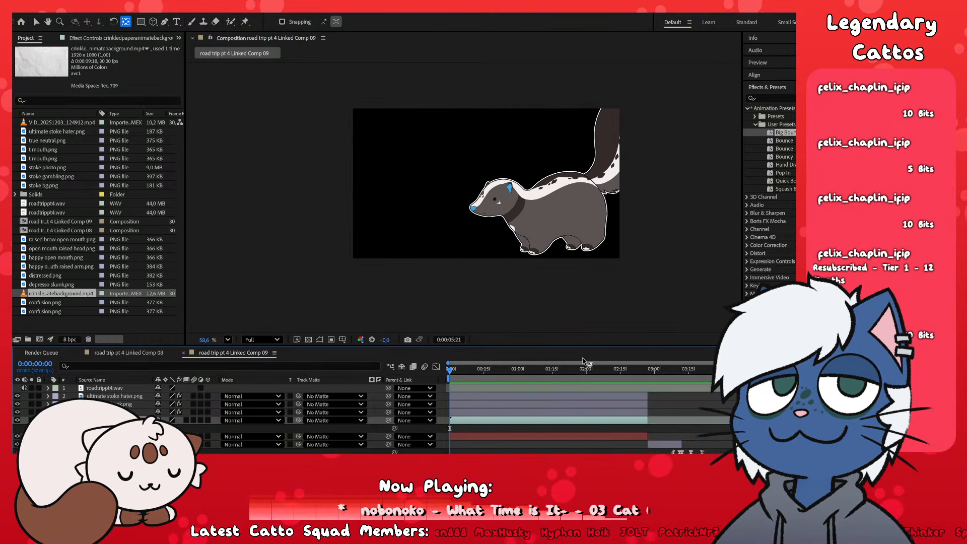
# - Play back the composition, switch to Premiere Pro and split the roadtrippt4 audio at 00:01:08:18, where the "save me" drawing starts
pyautogui.press('space')
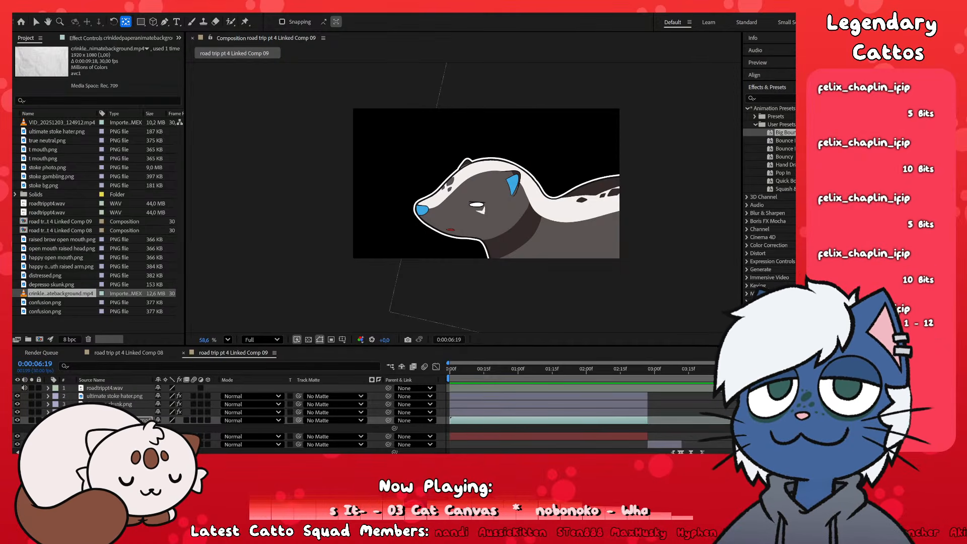
pyautogui.hotkey('alt', 'Tab')
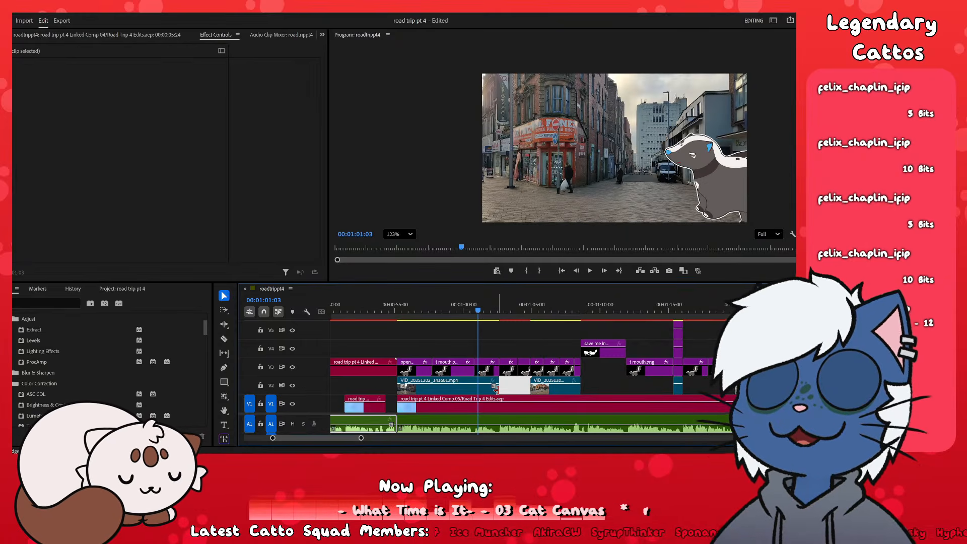
pyautogui.click(598, 392)
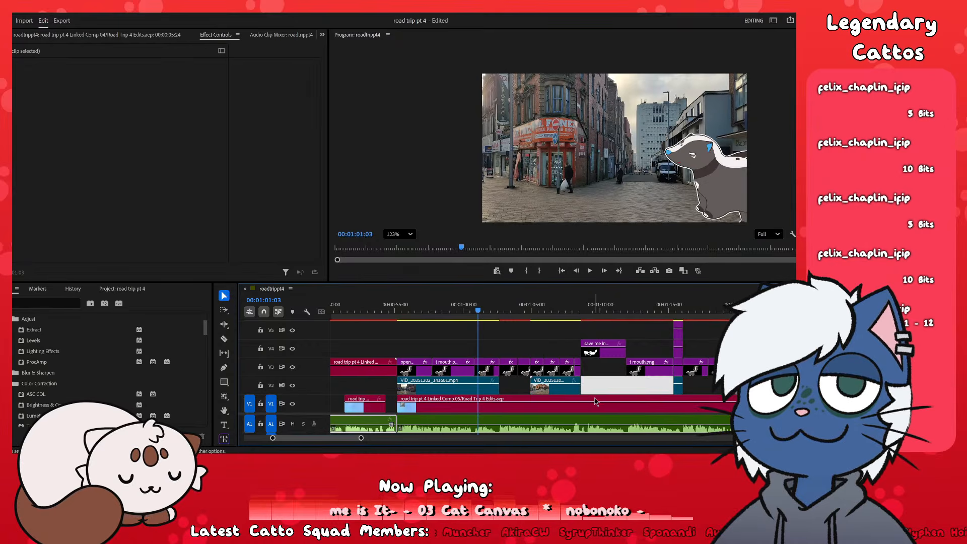
pyautogui.click(609, 386)
pyautogui.press('space')
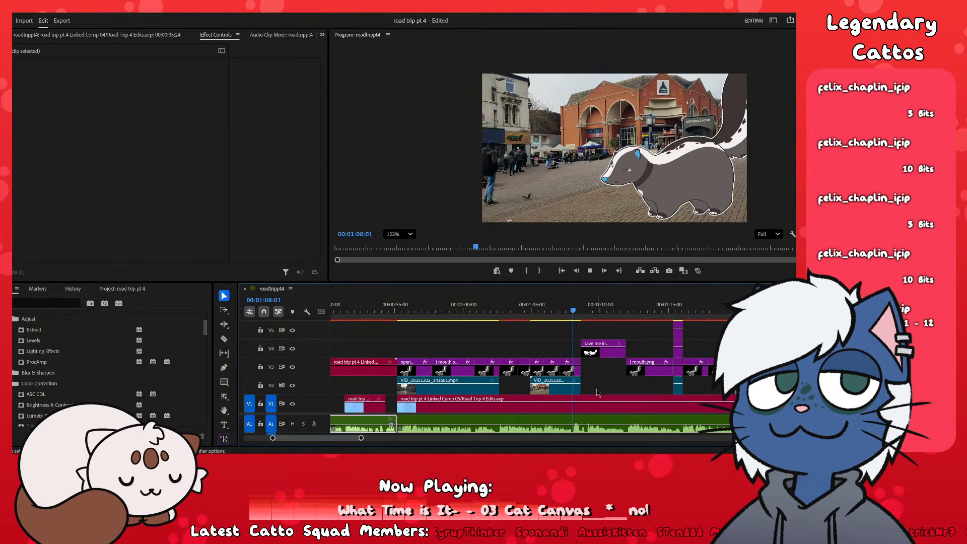
pyautogui.click(626, 316)
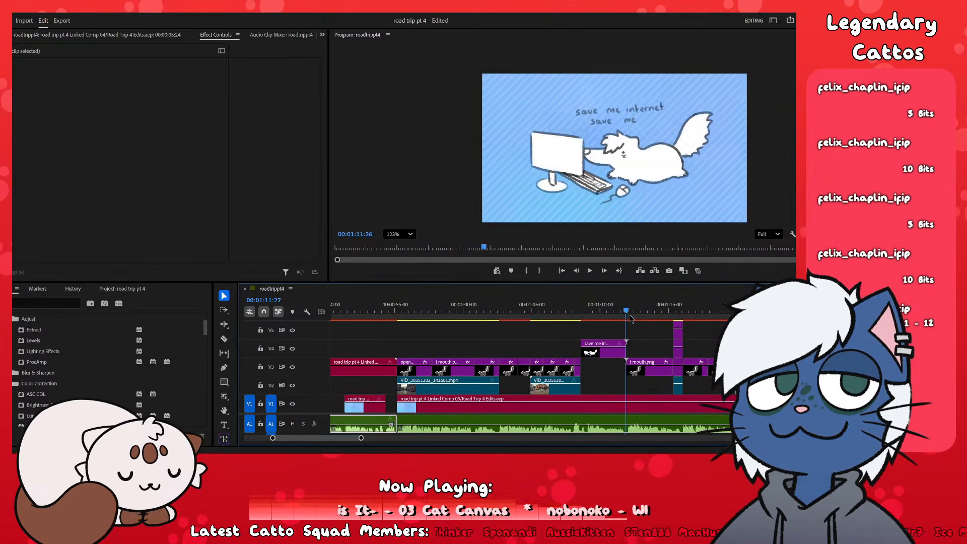
pyautogui.press('Up')
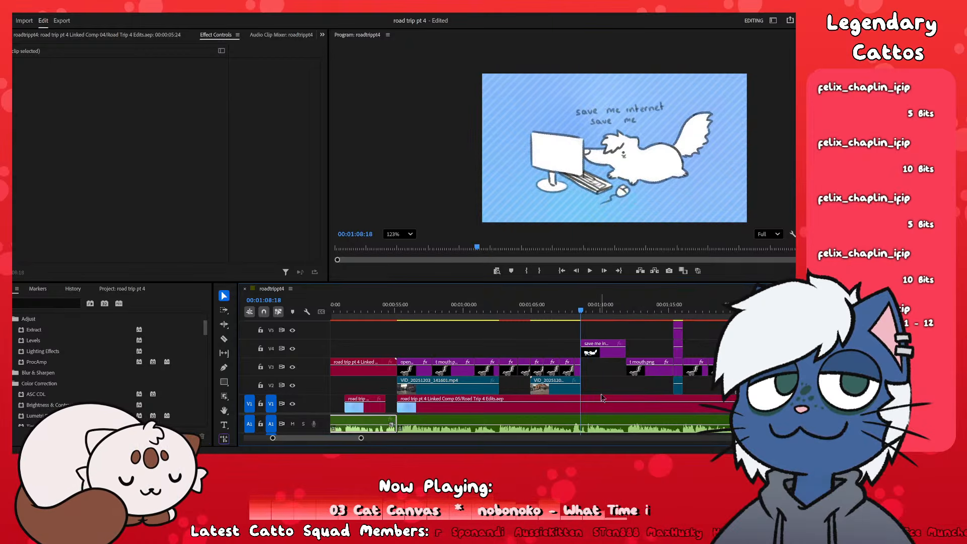
pyautogui.click(621, 426)
pyautogui.hotkey('ctrl', 'k')
pyautogui.click(442, 315)
pyautogui.click(422, 332)
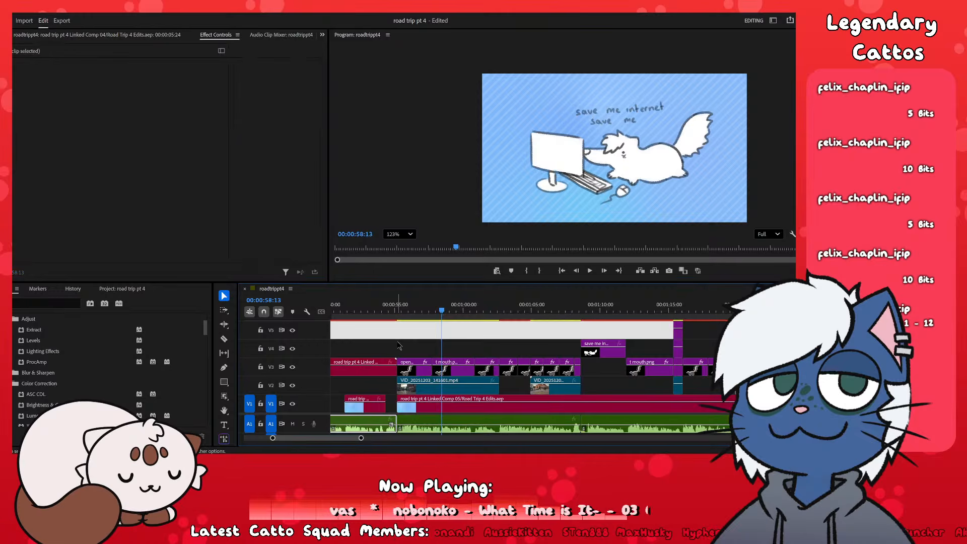
pyautogui.moveTo(406, 342); pyautogui.dragTo(587, 364)
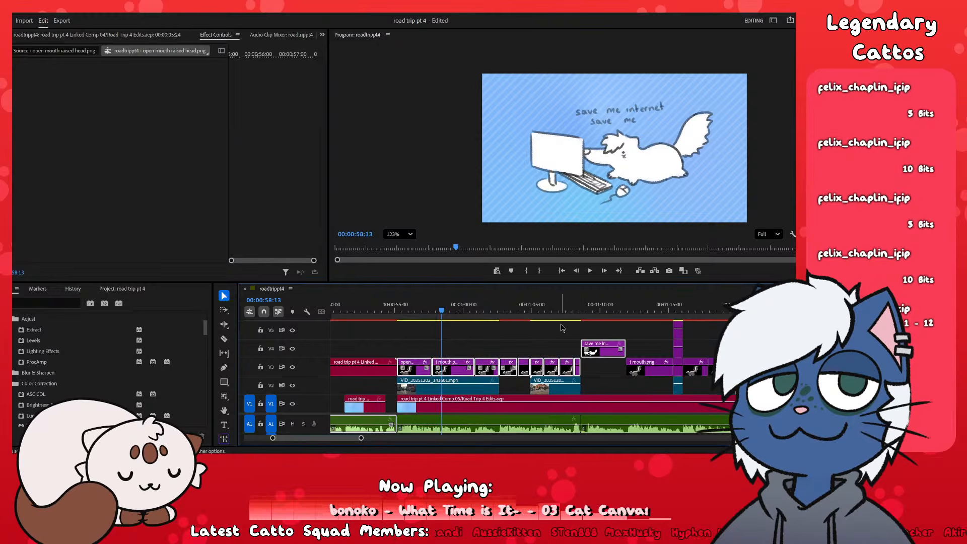
pyautogui.click(412, 336)
pyautogui.moveTo(412, 336); pyautogui.dragTo(580, 375)
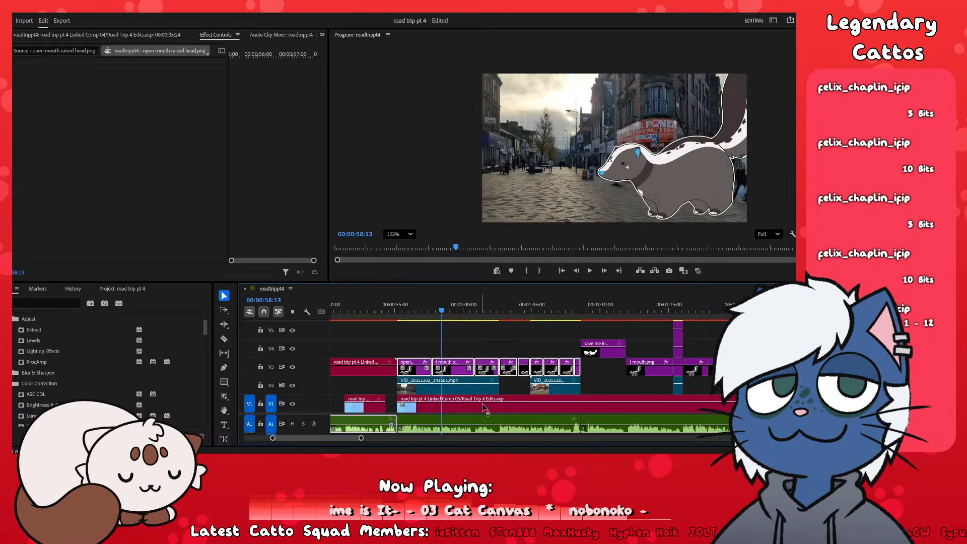
pyautogui.keyDown('shift'); pyautogui.click(500, 430); pyautogui.keyUp('shift')
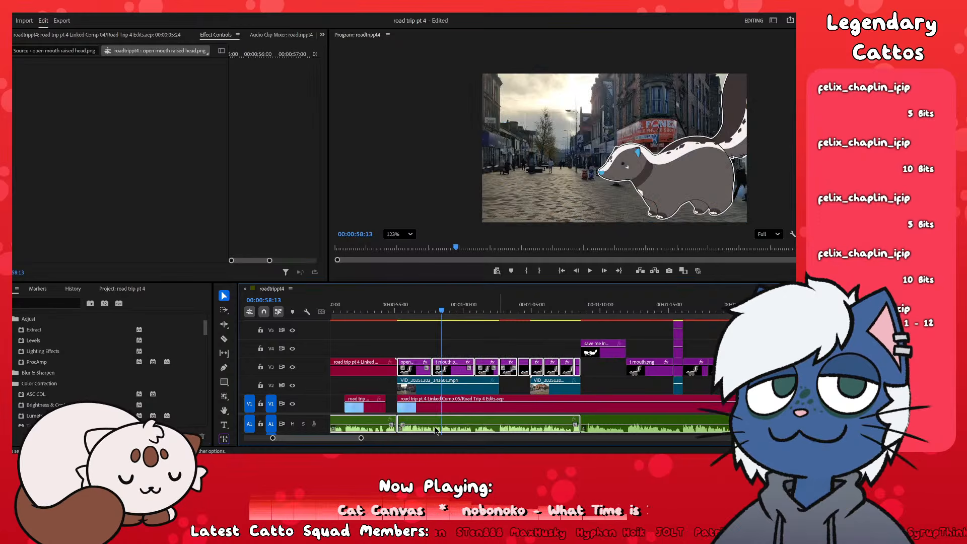
pyautogui.click(389, 392)
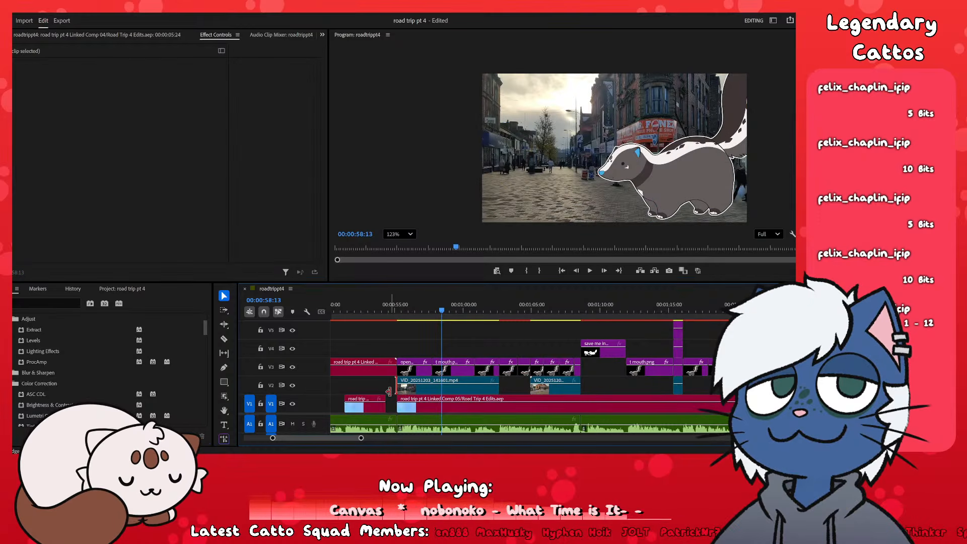
pyautogui.click(379, 383)
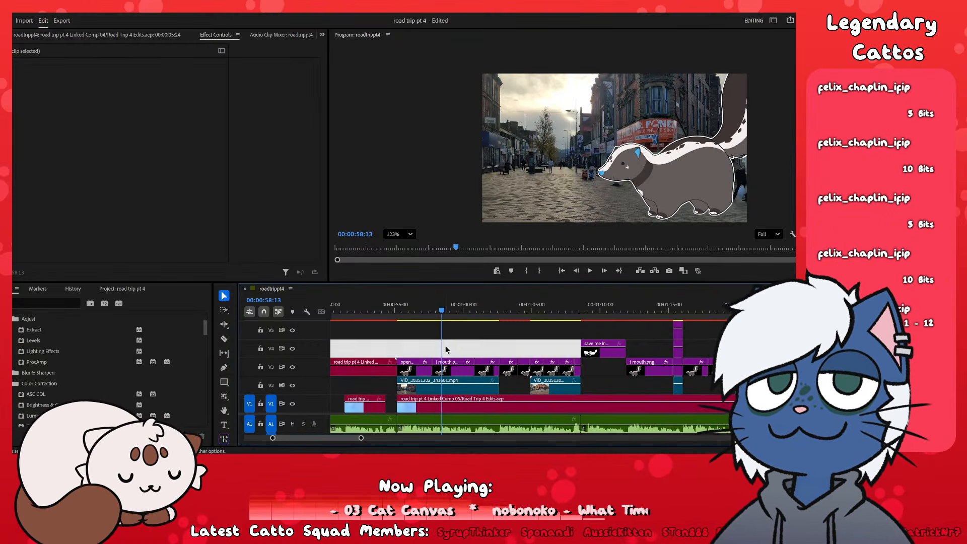
# - Replace the skunk images, both street footage clips and the audio before 00:01:08:18 with a linked After Effects composition
pyautogui.moveTo(421, 347); pyautogui.dragTo(576, 387)
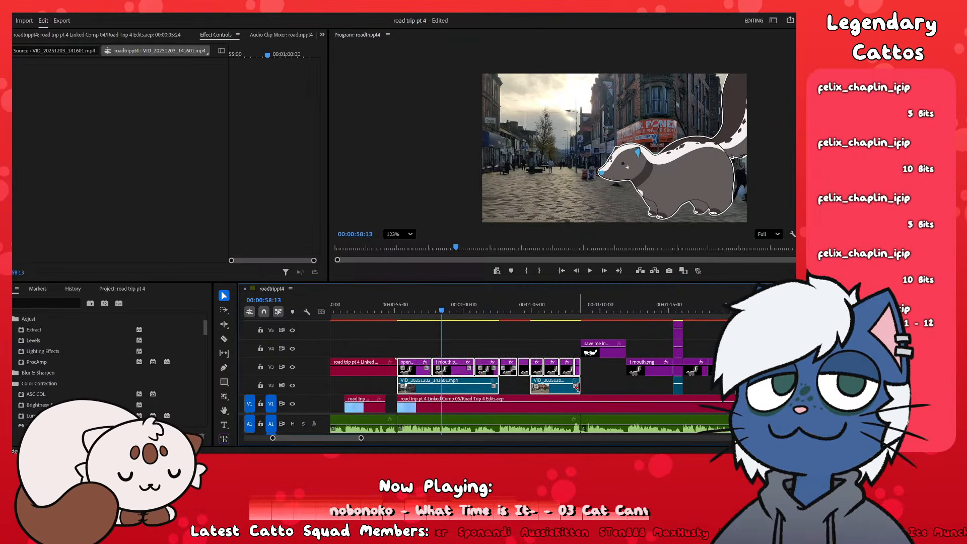
pyautogui.click(542, 420)
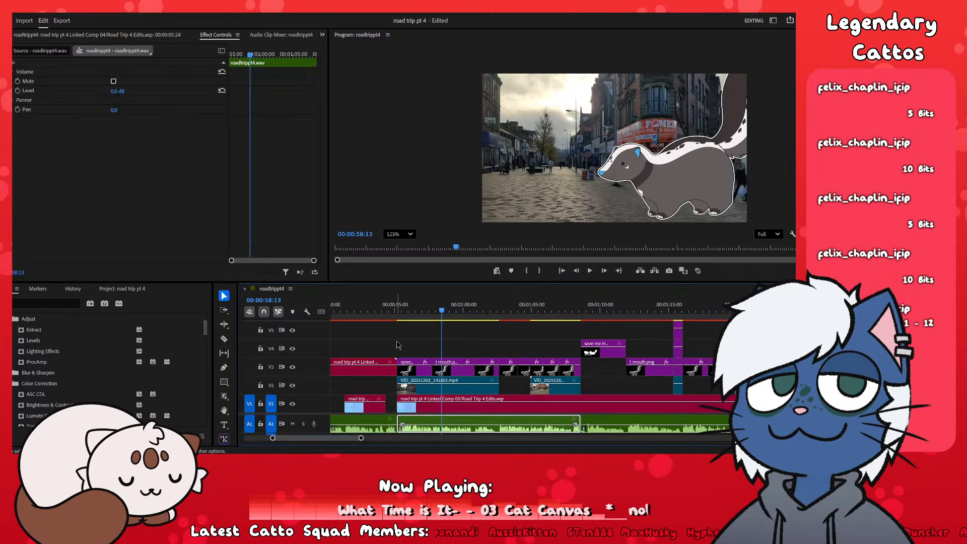
pyautogui.click(406, 343)
pyautogui.click(414, 338)
pyautogui.moveTo(409, 339); pyautogui.dragTo(580, 385)
pyautogui.click(541, 422)
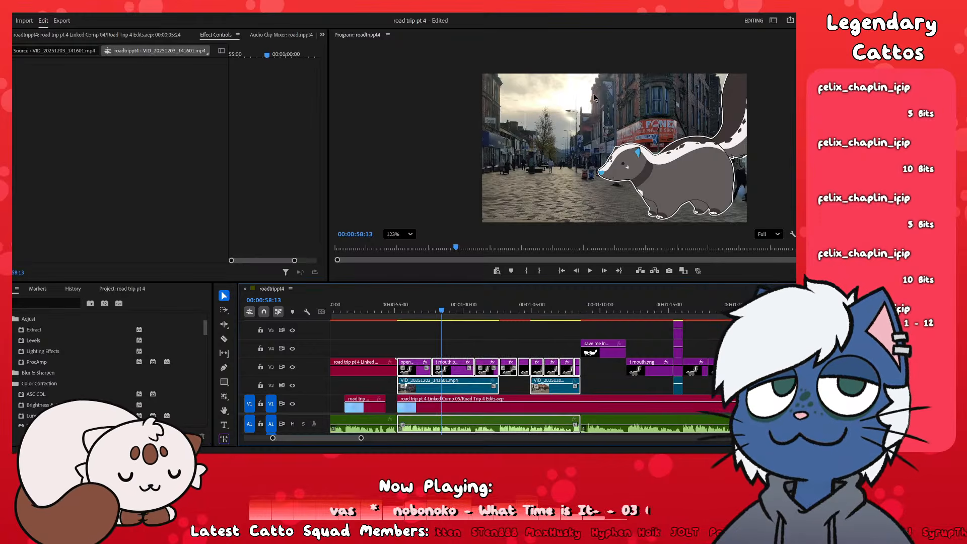
pyautogui.hotkey('alt', 'Tab')
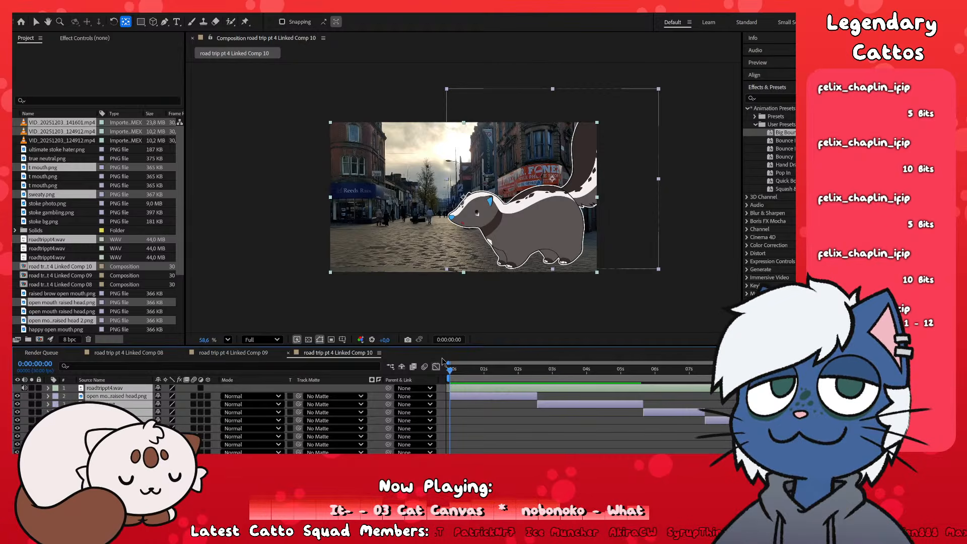
pyautogui.click(471, 312)
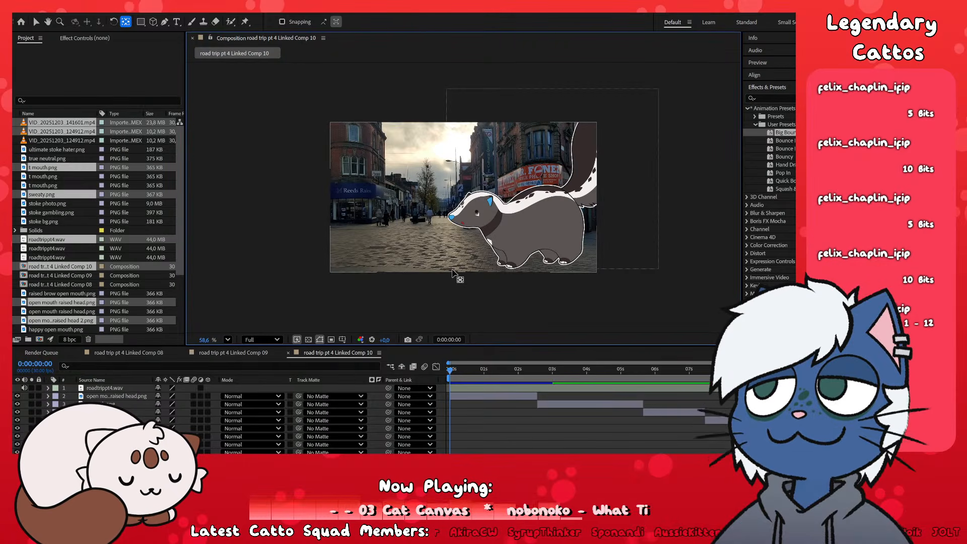
pyautogui.scroll(2, 452, 273)
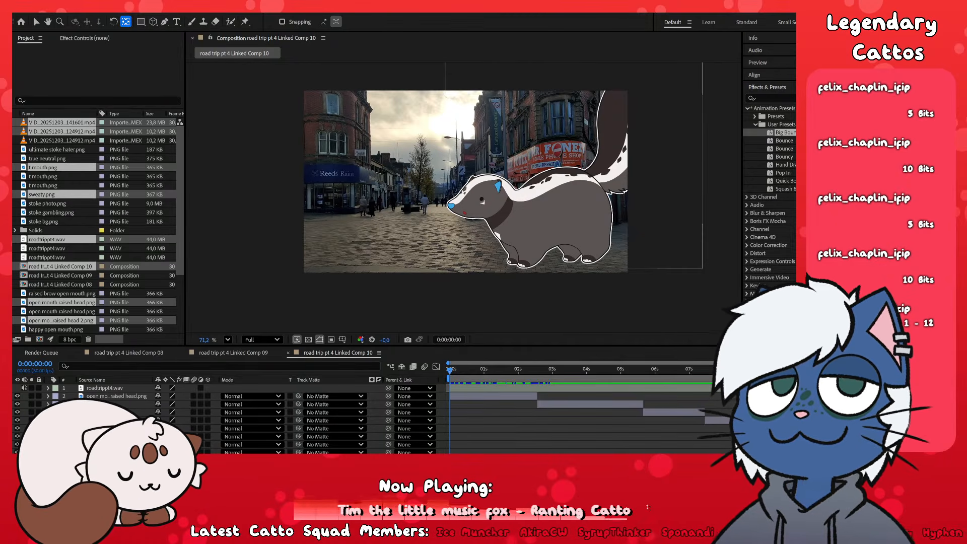
pyautogui.hotkey('alt', 'Tab')
pyautogui.click(572, 431)
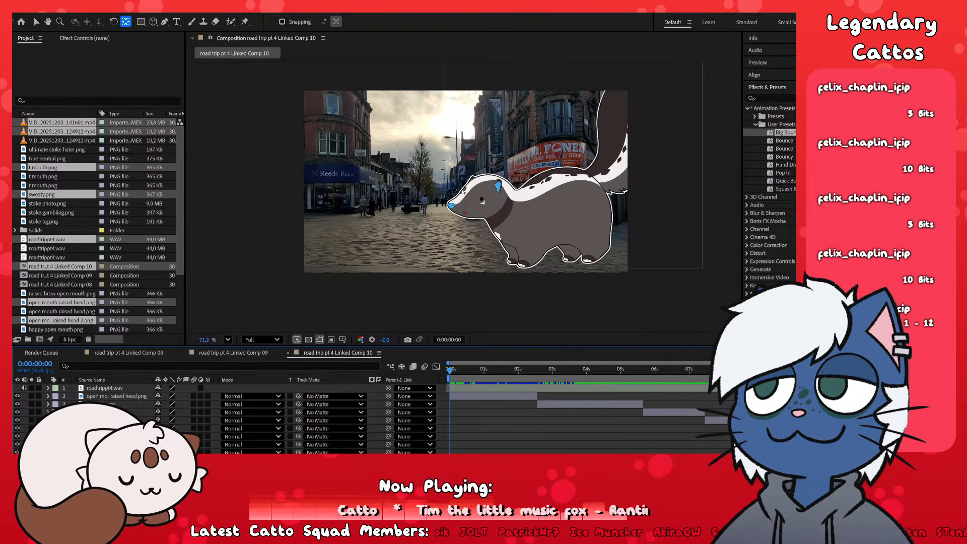
# - Try the Big Bounce preset on the first two skunk layers at 0:00:02:11, preview it and delete its scale keyframes
pyautogui.click(485, 378)
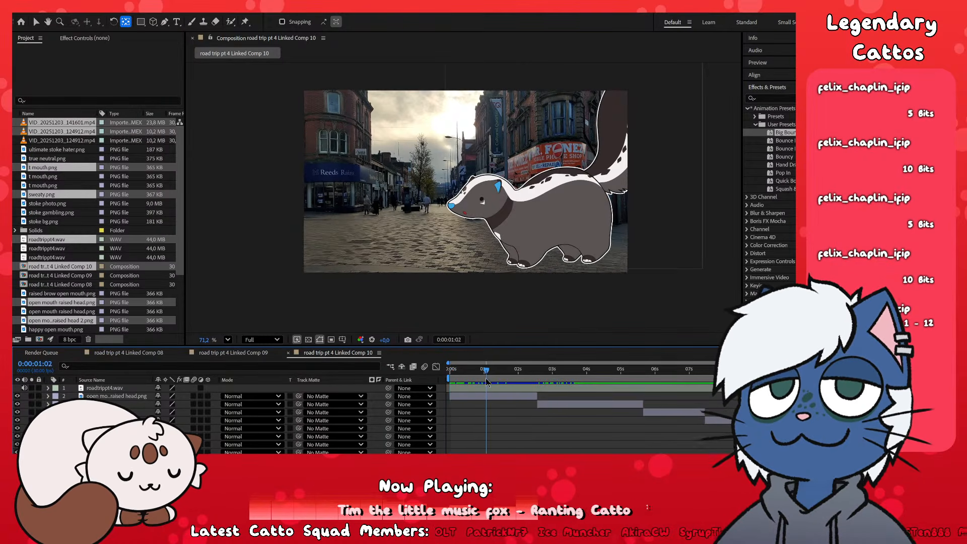
pyautogui.moveTo(486, 378); pyautogui.dragTo(530, 371)
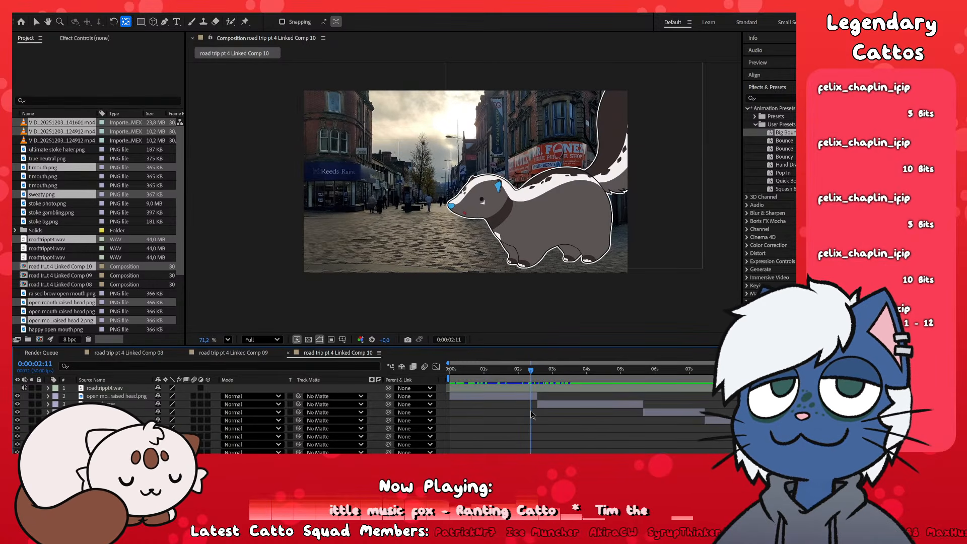
pyautogui.click(515, 397)
pyautogui.keyDown('shift'); pyautogui.click(561, 405); pyautogui.keyUp('shift')
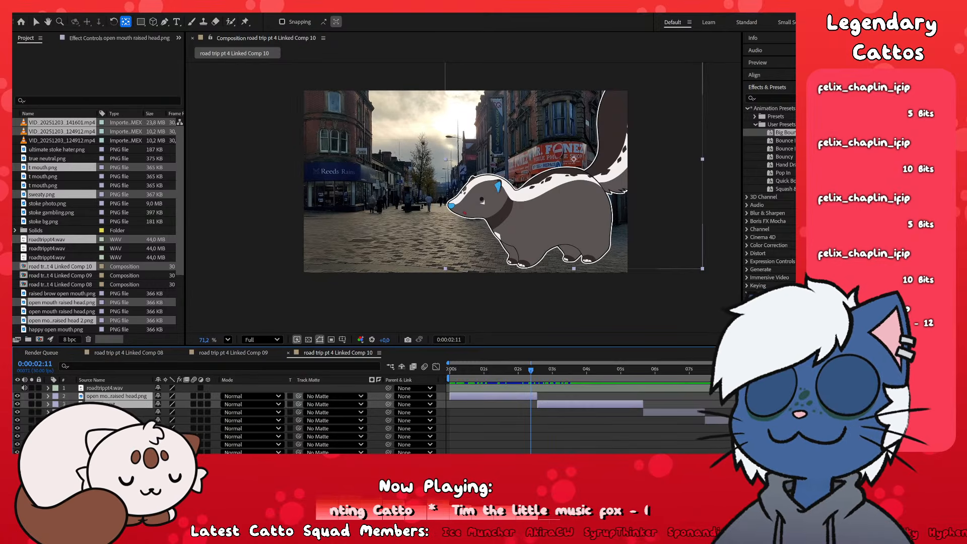
pyautogui.press('s')
pyautogui.doubleClick(785, 132)
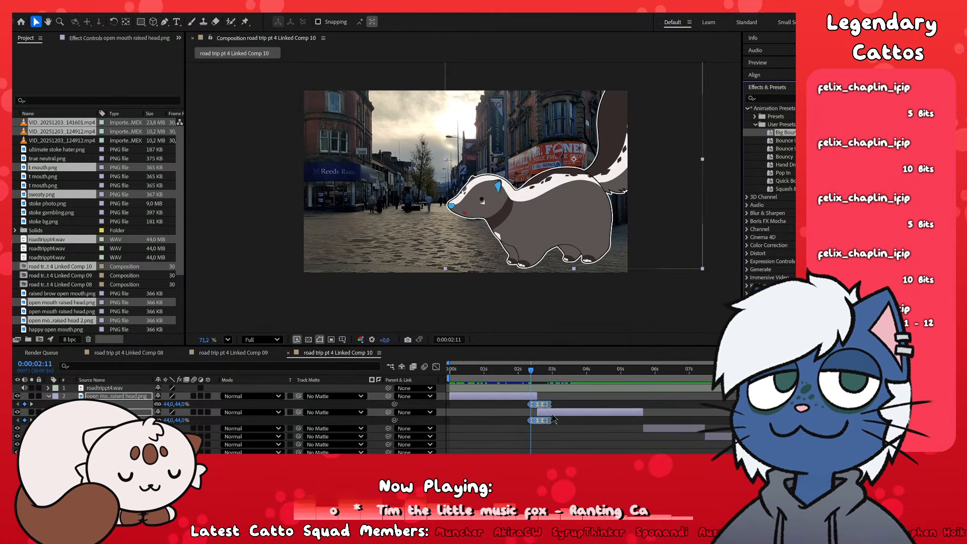
pyautogui.scroll(5, 553, 420)
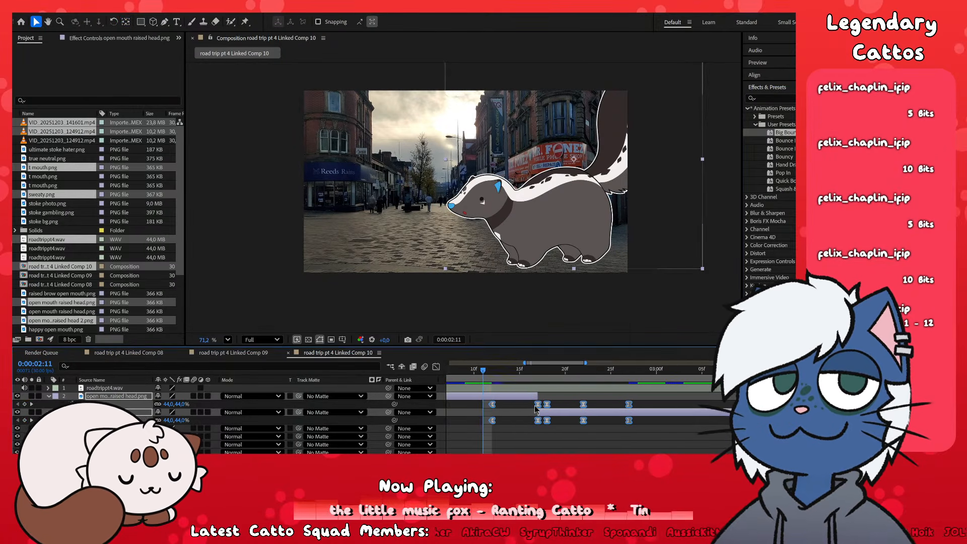
pyautogui.press('space')
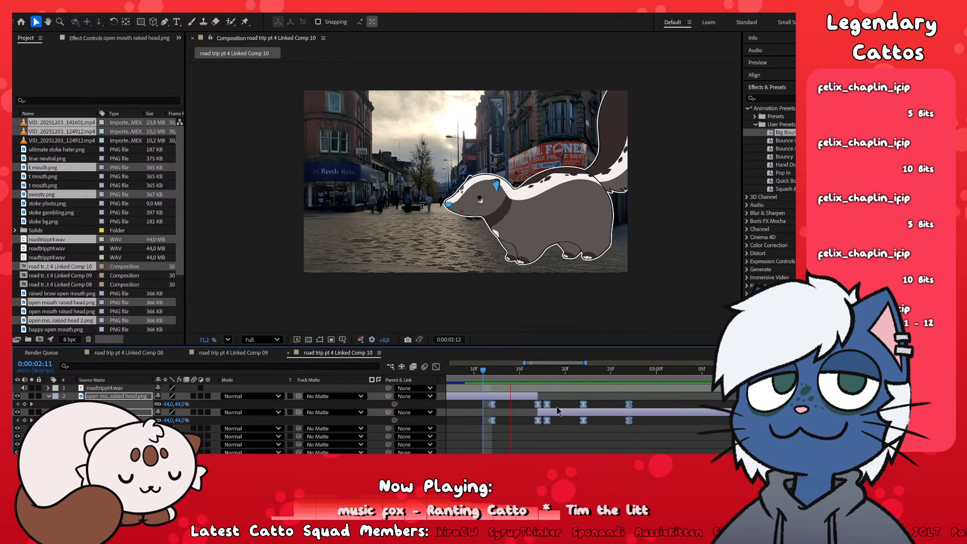
pyautogui.press('Delete')
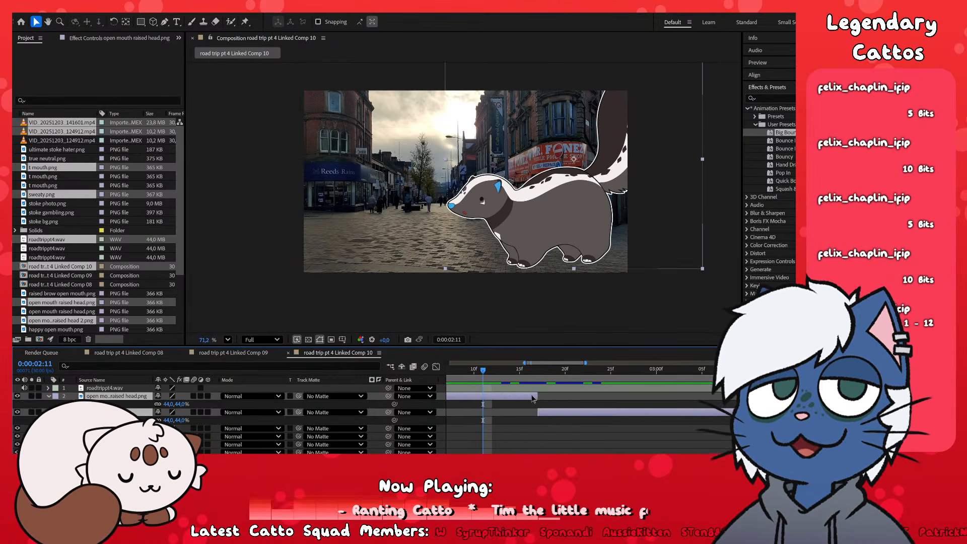
# - Start repositioning the anchor points of the first two skunk layers with the Pan Behind tool
pyautogui.press('y')
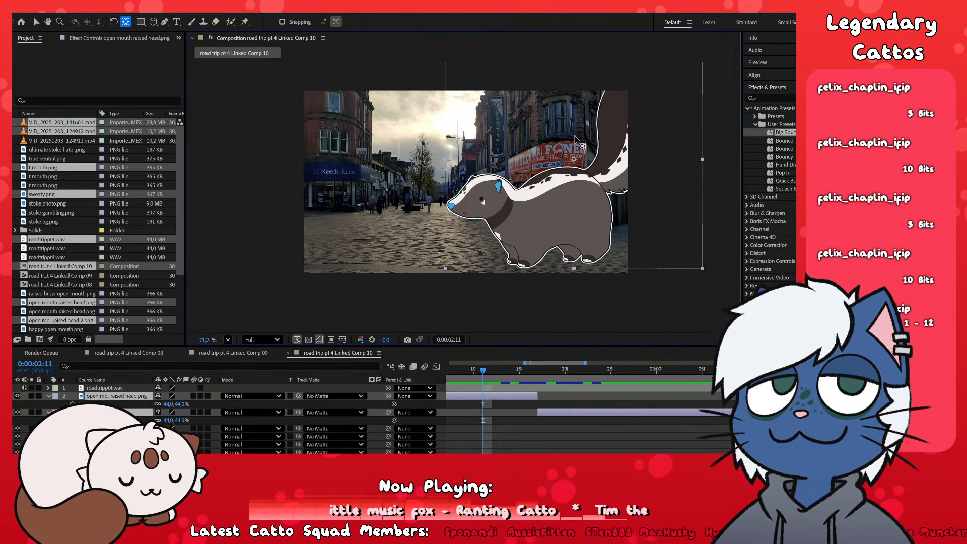
pyautogui.scroll(5, 575, 139)
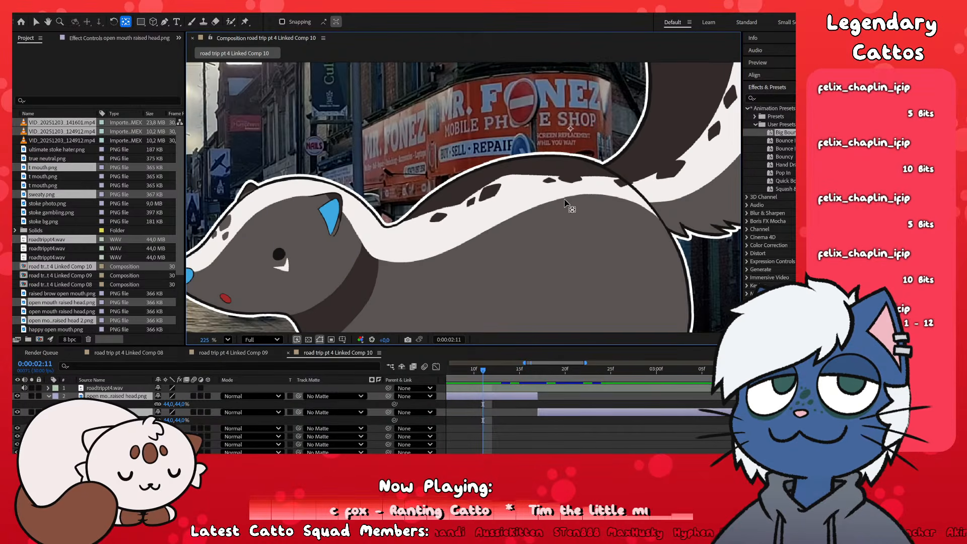
pyautogui.scroll(-5, 564, 202)
pyautogui.scroll(3, 572, 204)
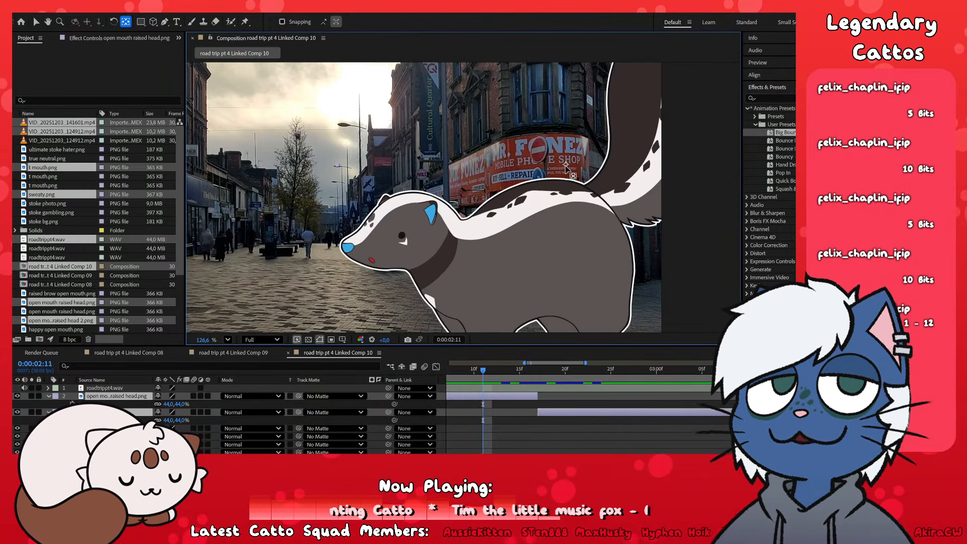
pyautogui.scroll(-1, 562, 221)
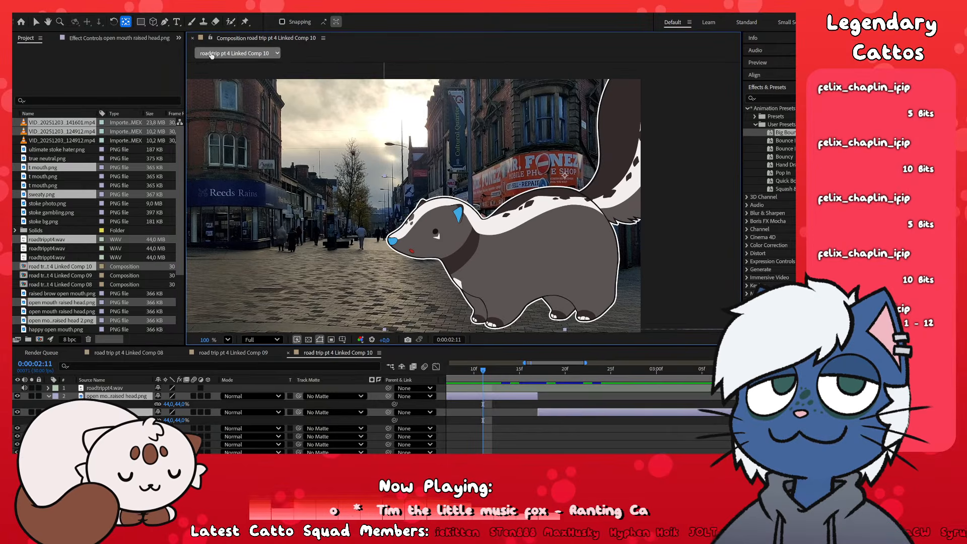
pyautogui.press('v')
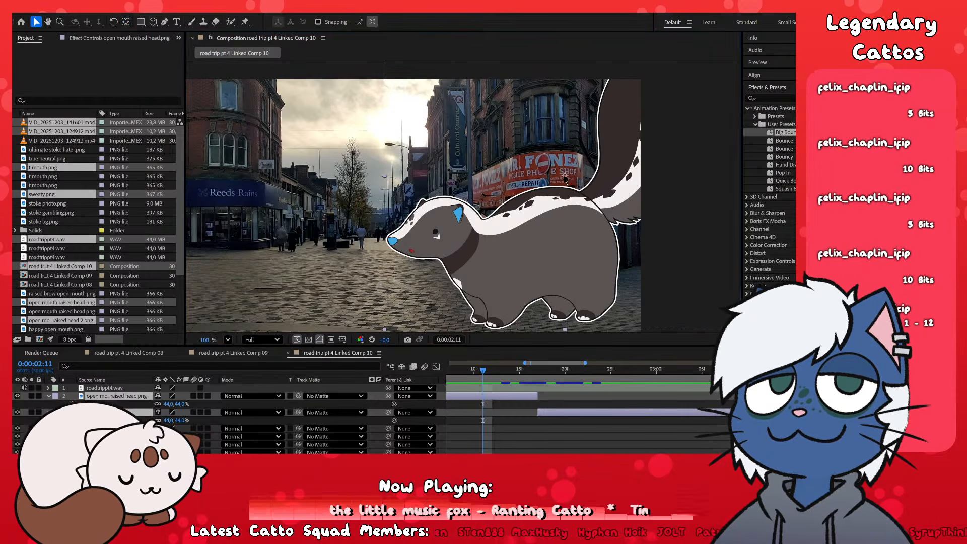
pyautogui.press('y')
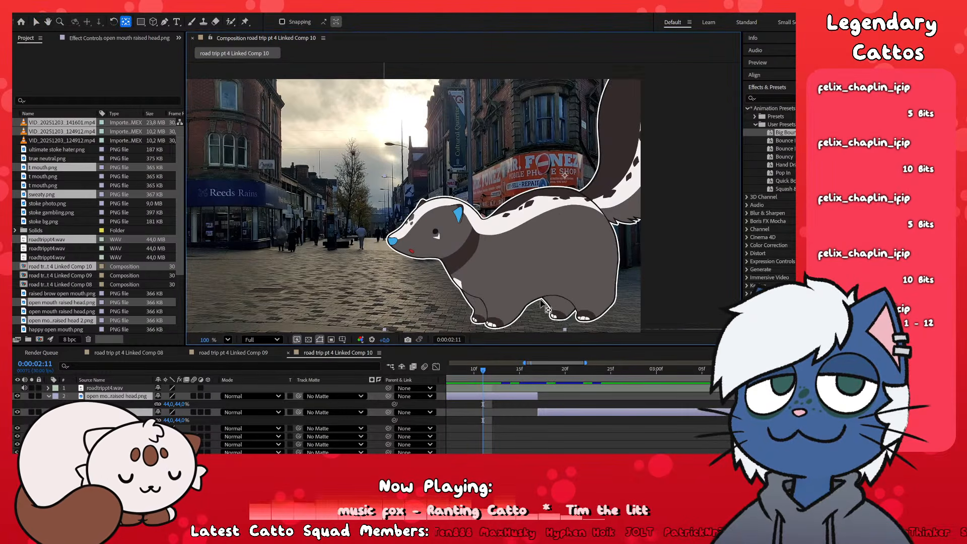
pyautogui.scroll(-2, 555, 275)
pyautogui.scroll(2, 552, 320)
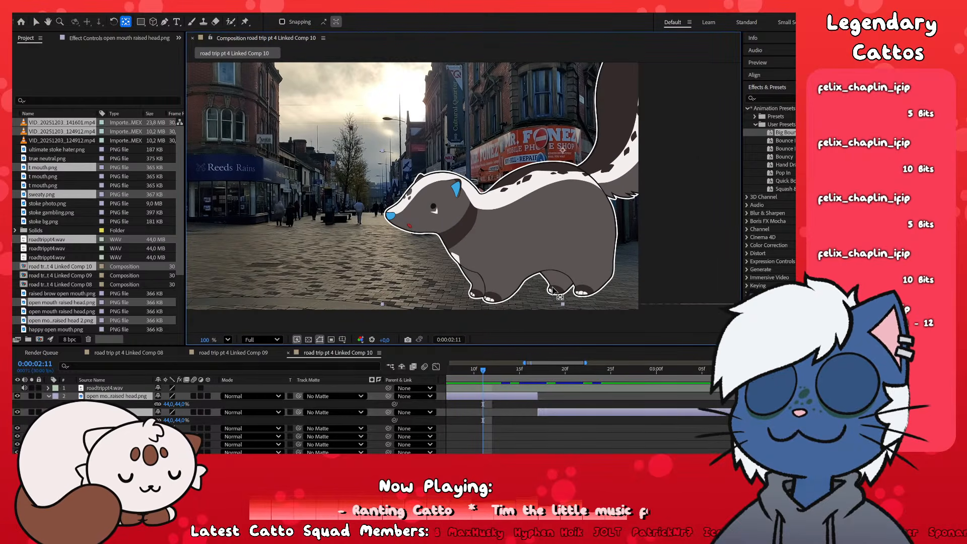
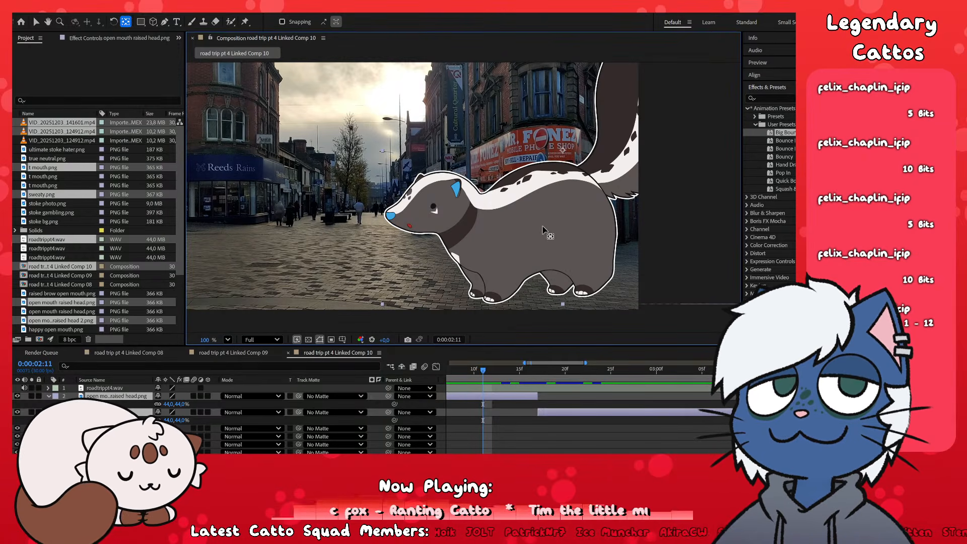
pyautogui.scroll(-2, 492, 281)
pyautogui.scroll(2, 491, 283)
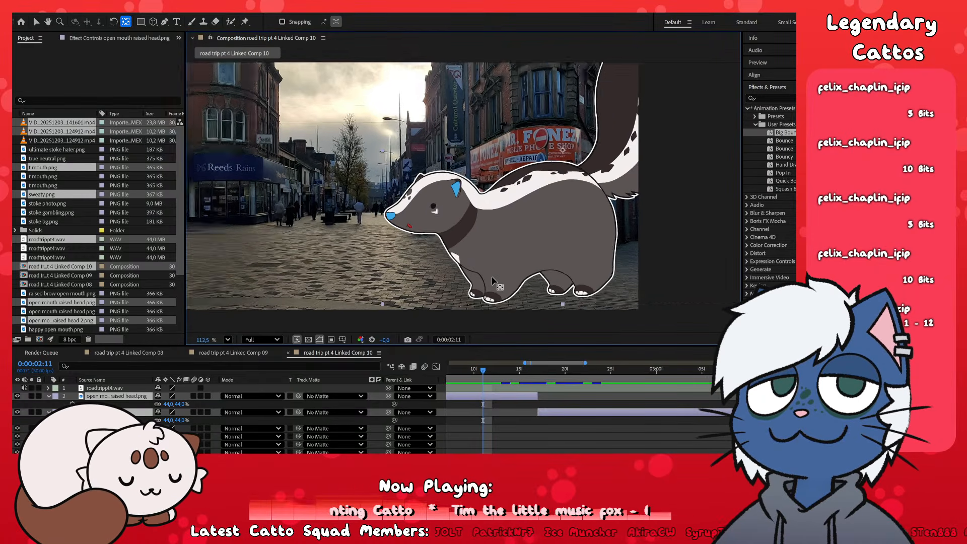
pyautogui.scroll(-1, 488, 287)
pyautogui.scroll(2, 487, 286)
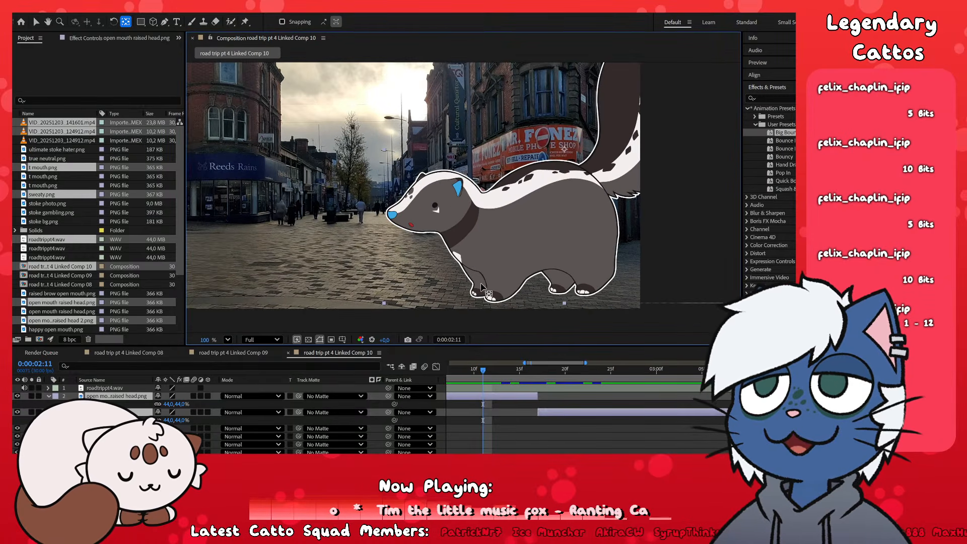
pyautogui.scroll(-1, 481, 288)
pyautogui.scroll(2, 466, 295)
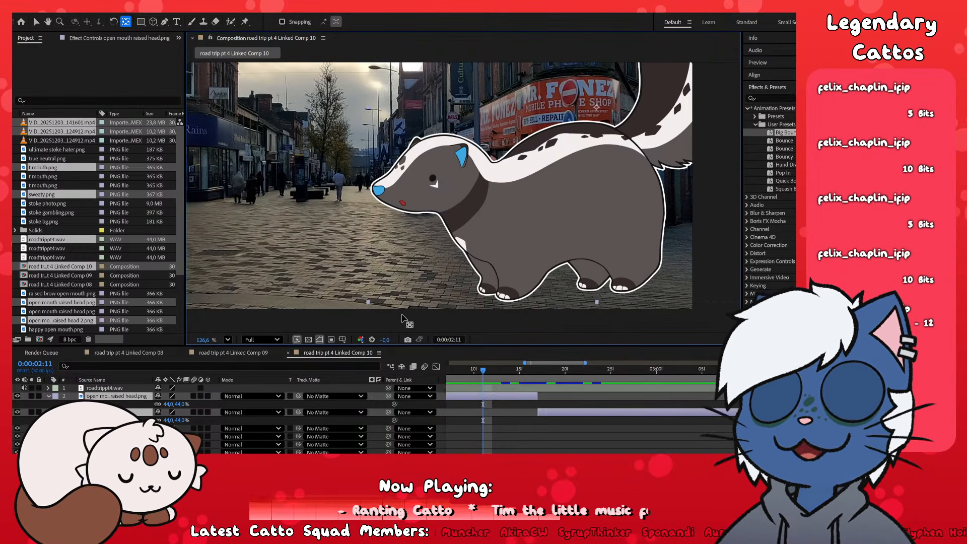
pyautogui.scroll(-2, 405, 307)
pyautogui.scroll(1, 415, 273)
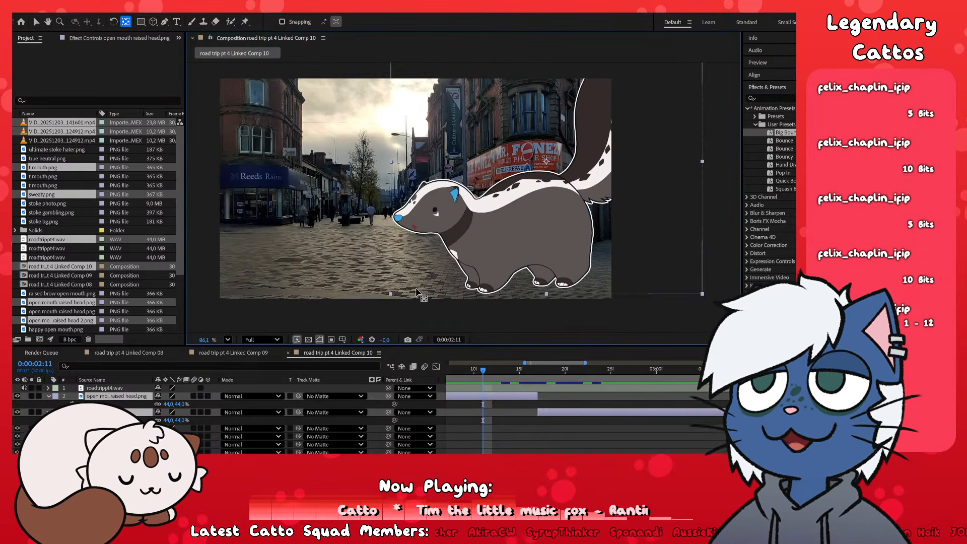
pyautogui.scroll(-1, 423, 250)
pyautogui.scroll(1, 423, 249)
pyautogui.scroll(-1, 418, 244)
pyautogui.scroll(1, 414, 240)
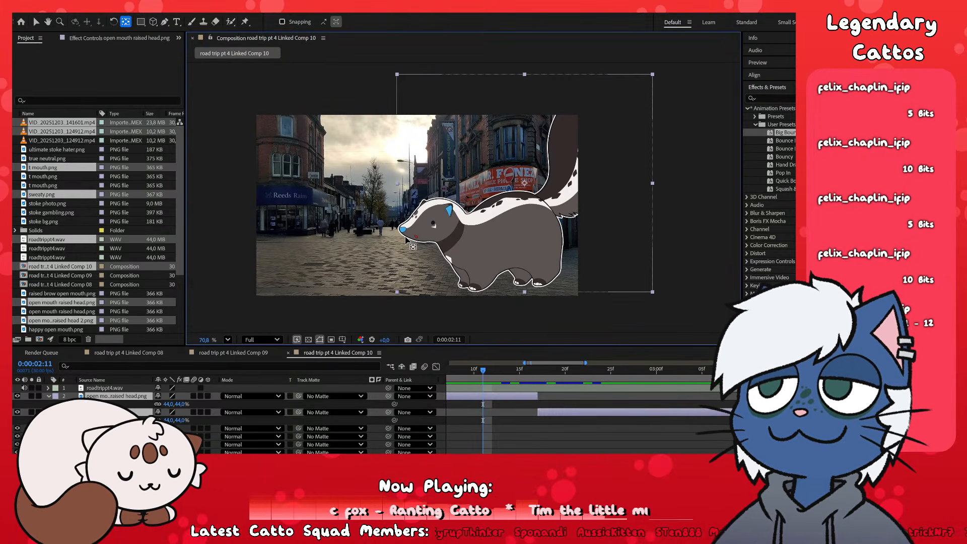
pyautogui.scroll(3, 527, 211)
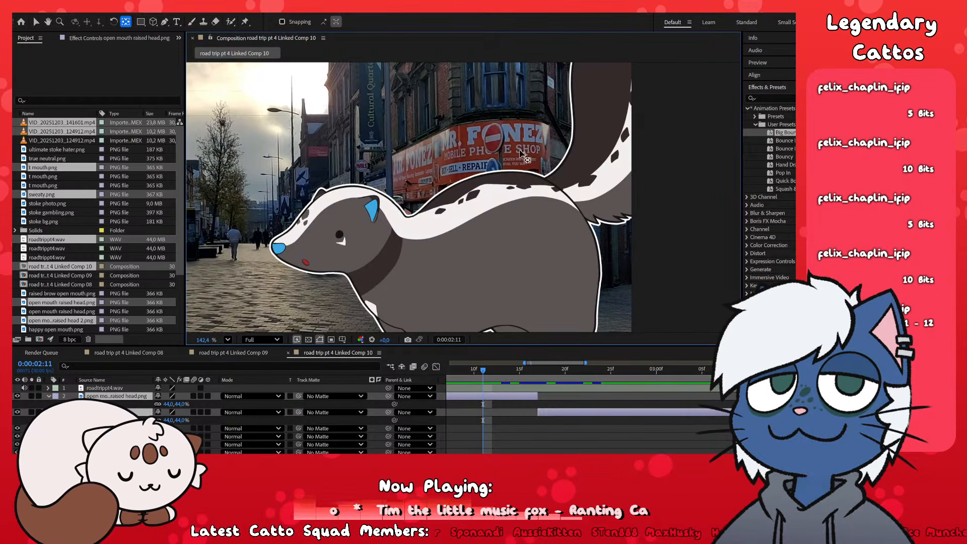
pyautogui.scroll(5, 542, 150)
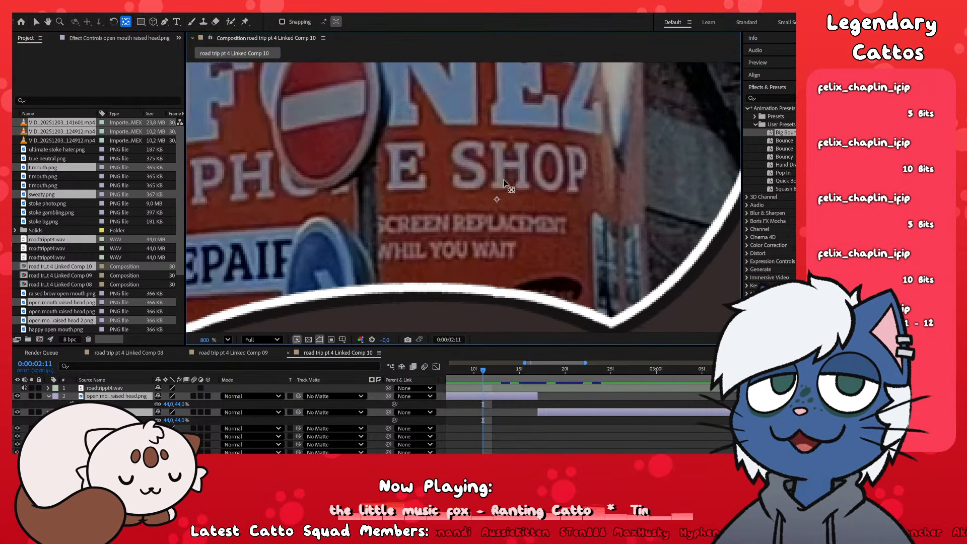
pyautogui.scroll(-6, 508, 273)
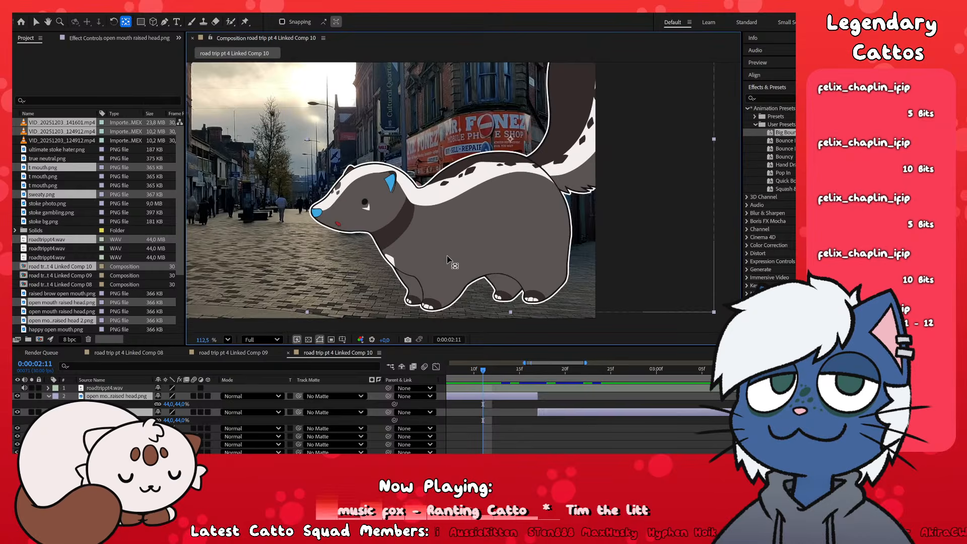
pyautogui.scroll(1, 418, 258)
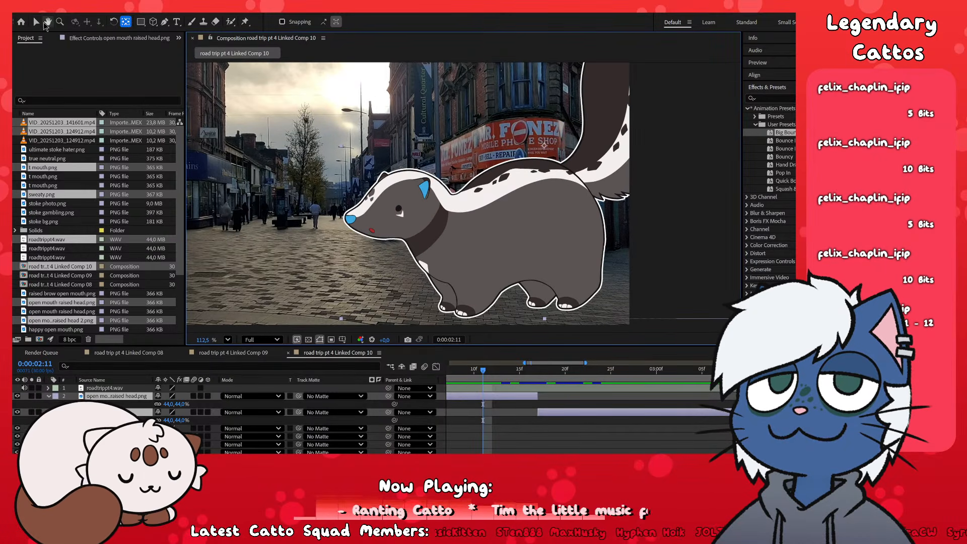
# - At 0:00:02:14, move the anchor point of the open mouth raised head.png layer down to the ground between the character's feet
pyautogui.click(35, 21)
pyautogui.click(555, 385)
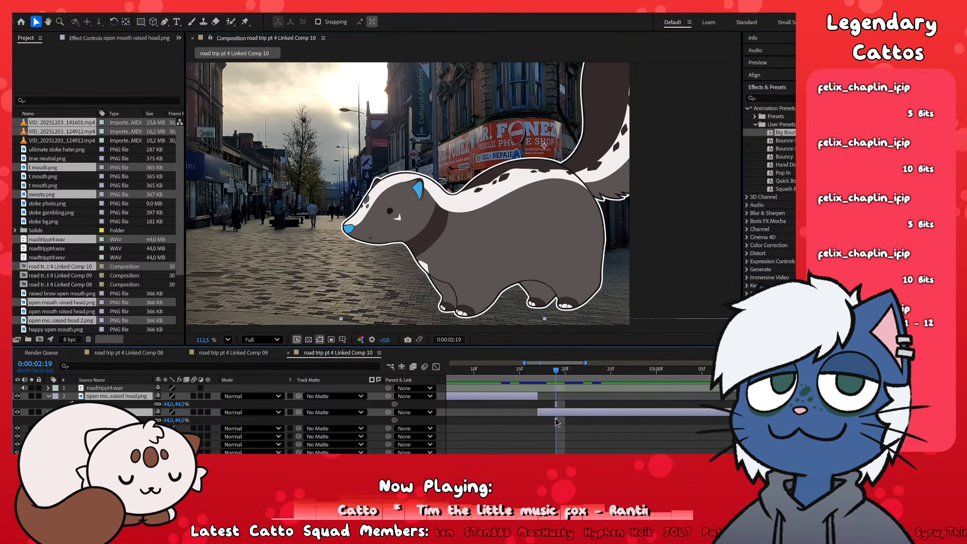
pyautogui.press('y')
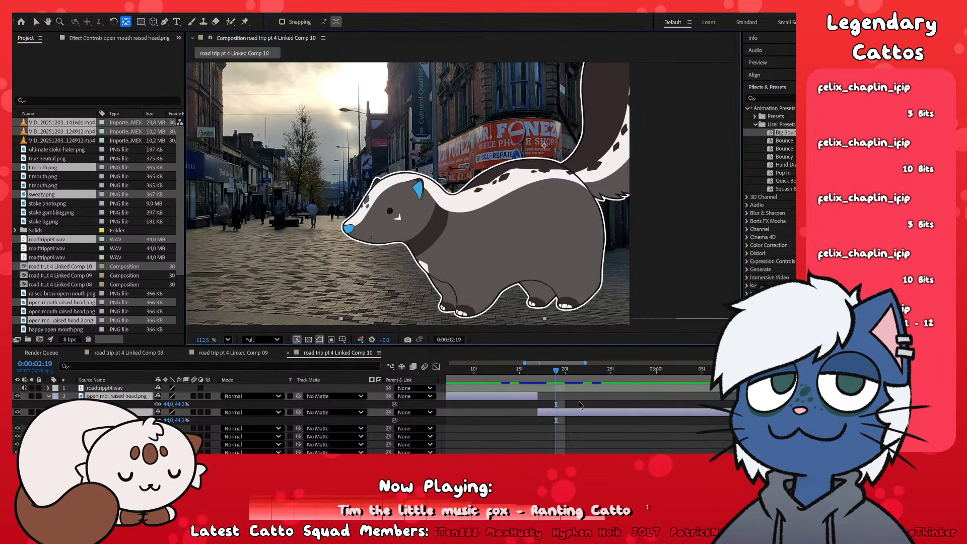
pyautogui.moveTo(555, 373); pyautogui.dragTo(511, 403)
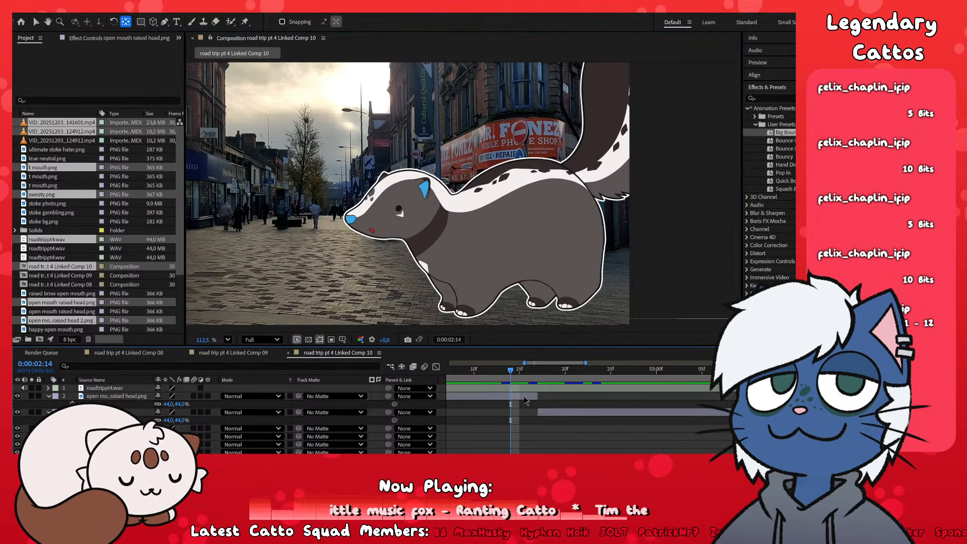
pyautogui.moveTo(545, 146); pyautogui.dragTo(513, 312)
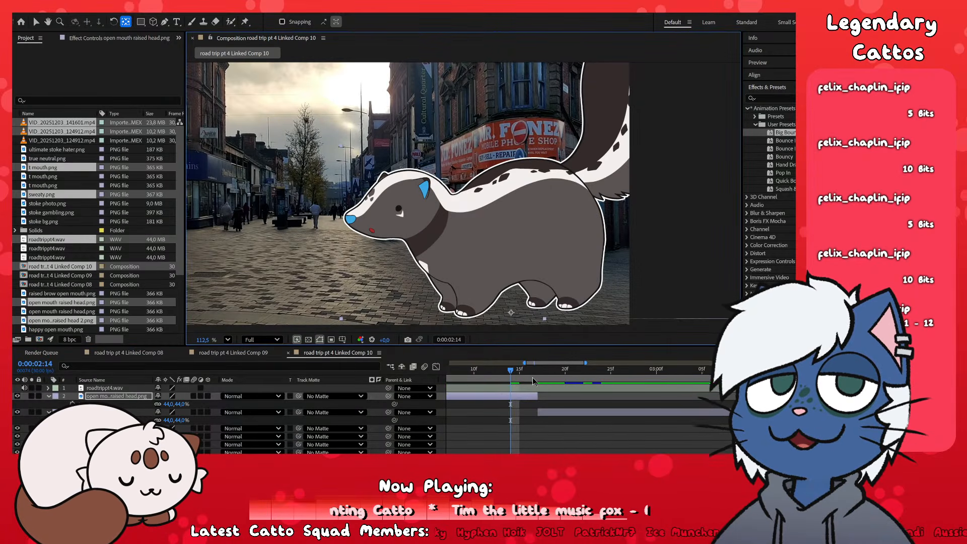
# - At 0:00:02:18, select the t mouth.png layer and move its anchor point down to the ground between the character's feet
pyautogui.click(547, 371)
pyautogui.click(561, 414)
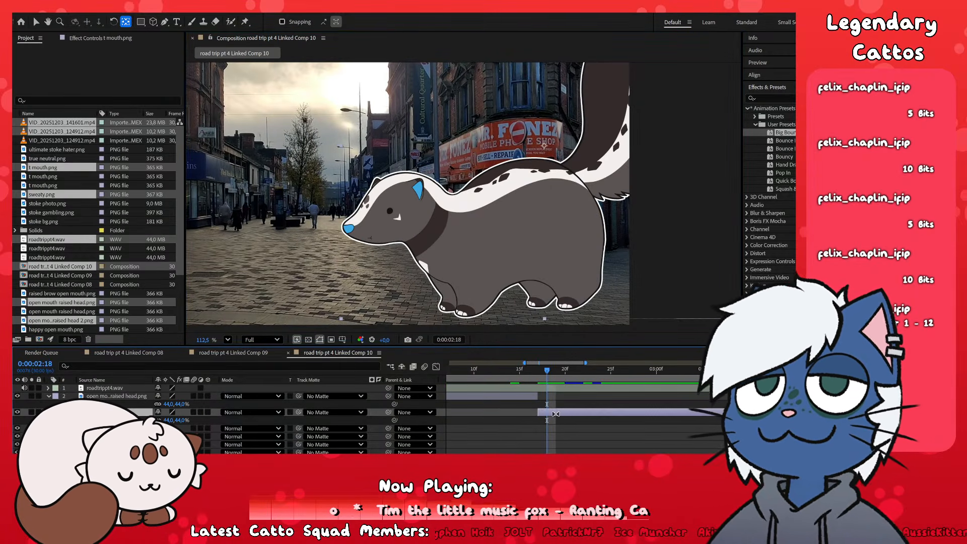
pyautogui.moveTo(548, 148); pyautogui.dragTo(512, 314)
# - Inspect the confusion.png layer at 0:00:05:26 and preview the composition on to the closed-eyes pose at 0:00:07:19
pyautogui.scroll(-6, 570, 444)
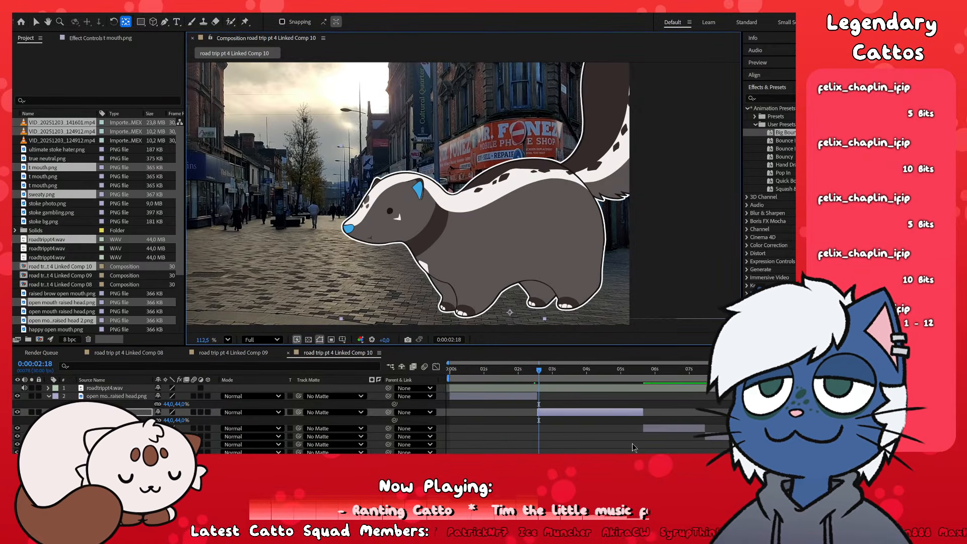
pyautogui.scroll(3, 633, 444)
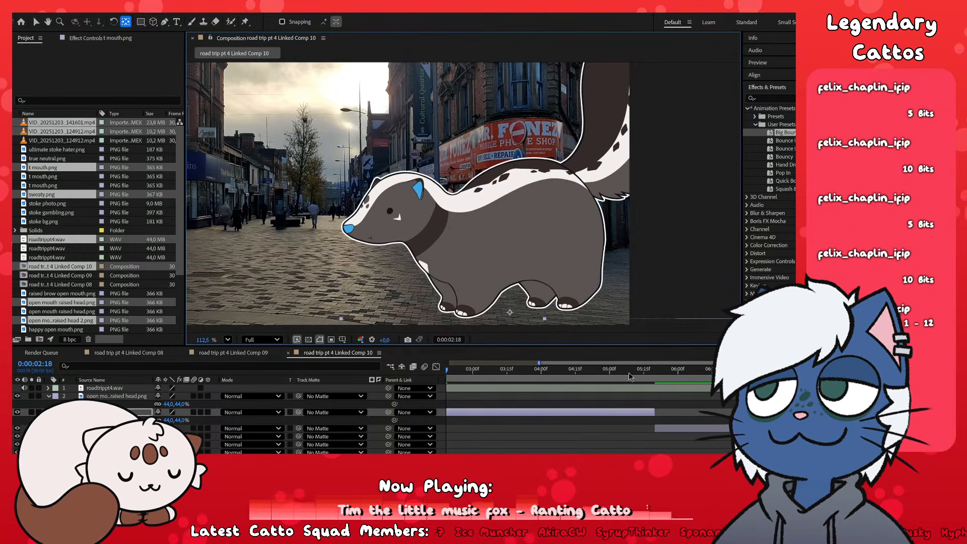
pyautogui.click(669, 372)
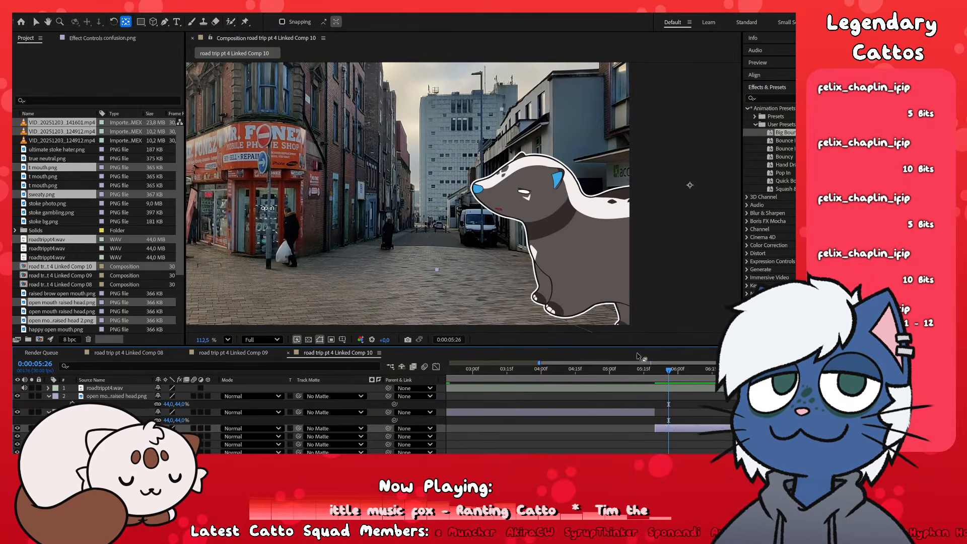
pyautogui.click(612, 208)
pyautogui.press('space')
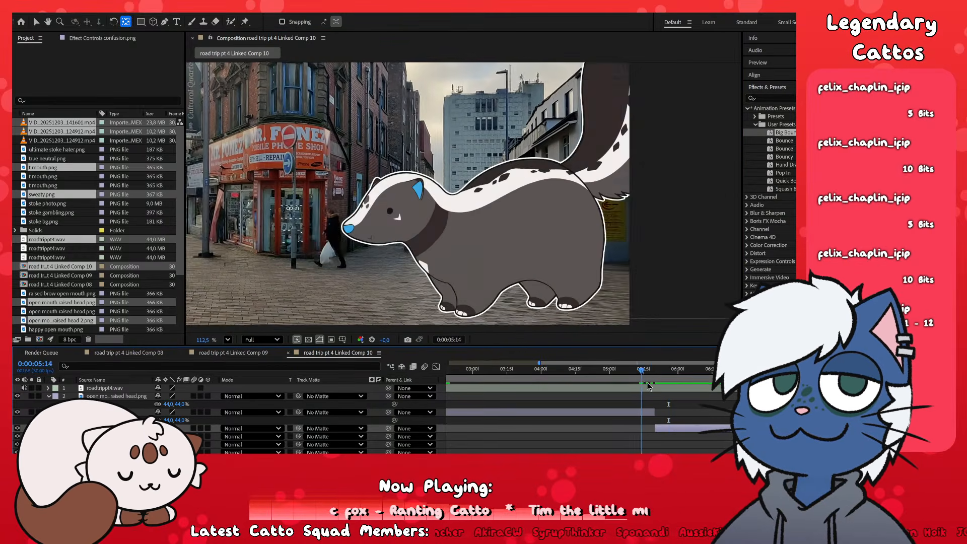
pyautogui.hotkey('ctrl', 'shift', 'a')
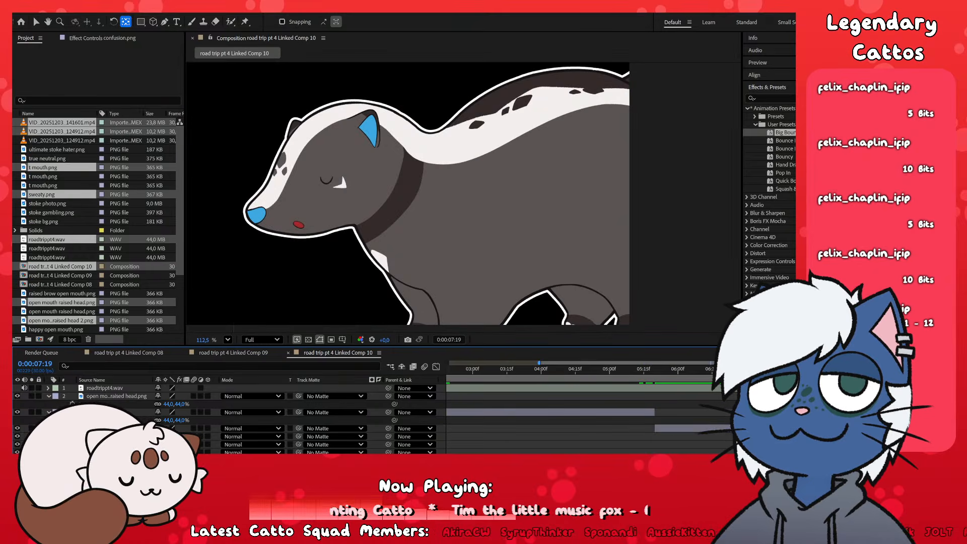
# - Select the closed eyes.png layer at 0:00:07:19 and move its anchor point down to just below the frame between the character's feet
pyautogui.scroll(-4, 504, 217)
pyautogui.click(559, 108)
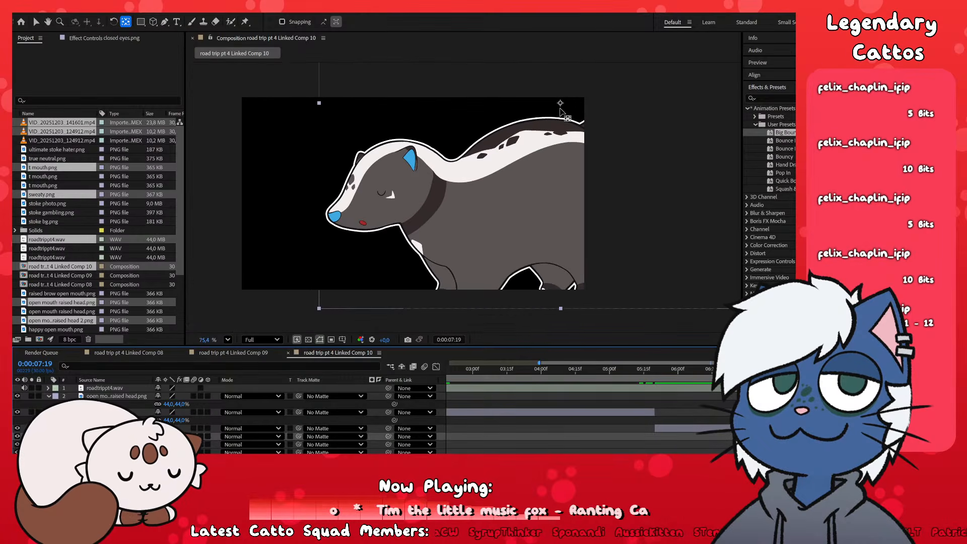
pyautogui.moveTo(560, 104); pyautogui.dragTo(521, 296)
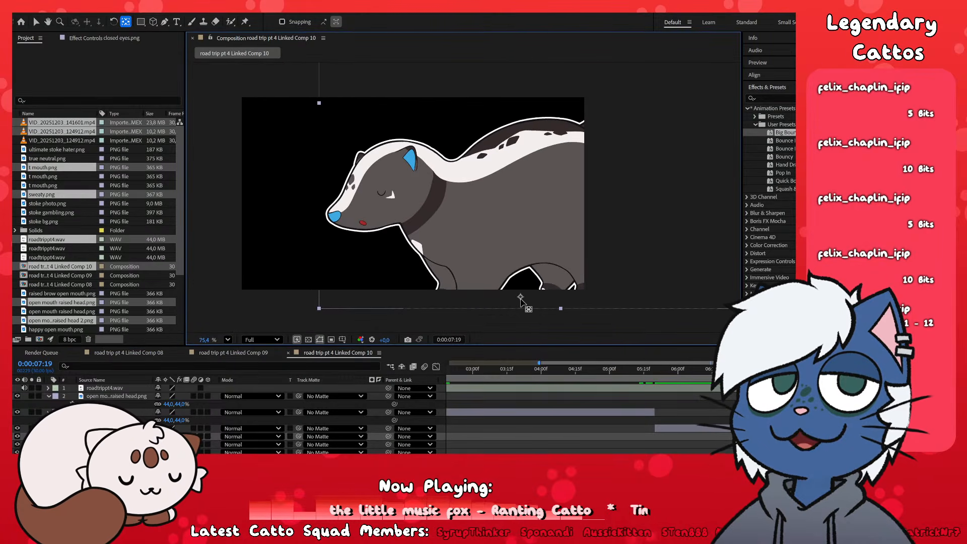
# - At 0:00:08:28, select the t mouth.png layer and move its anchor point down to just below the frame between the character's feet
pyautogui.press('space')
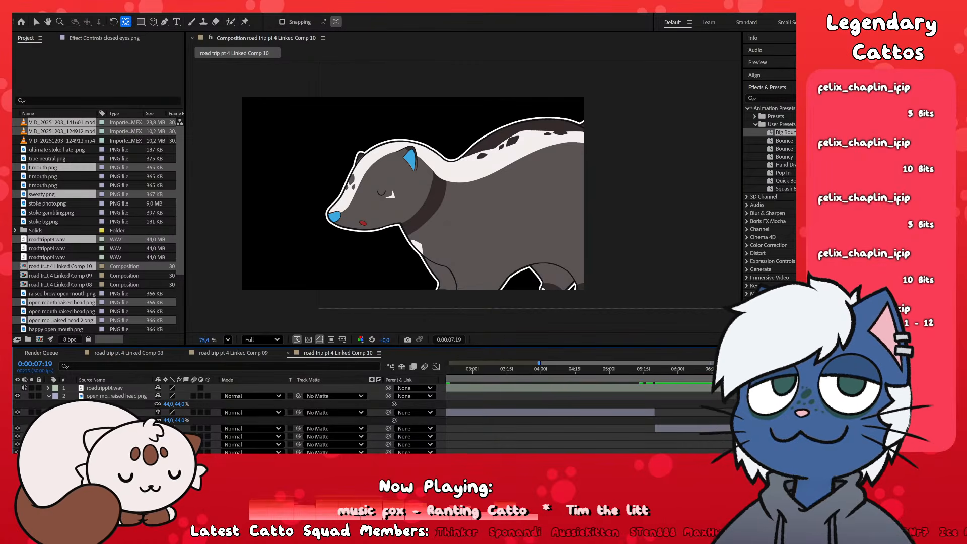
pyautogui.click(519, 202)
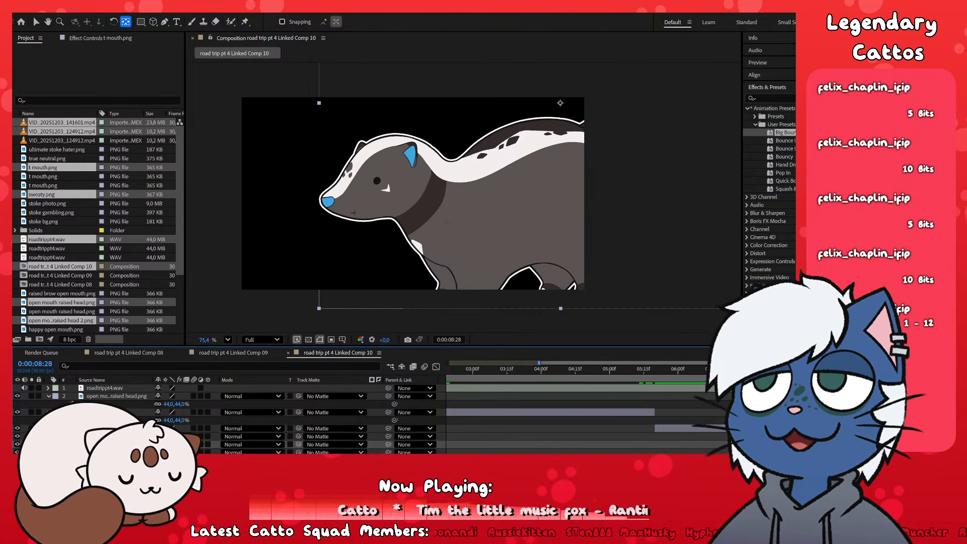
pyautogui.moveTo(604, 363); pyautogui.dragTo(743, 363)
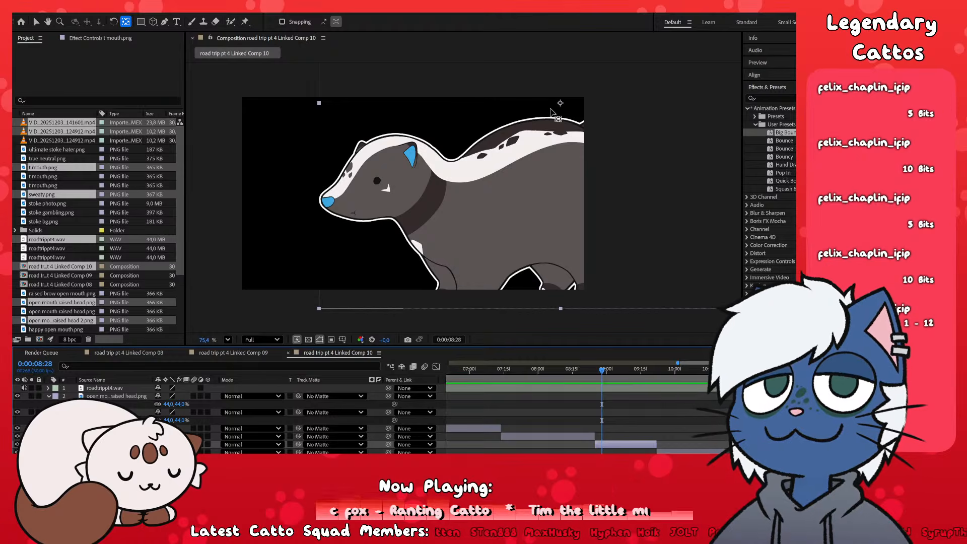
pyautogui.moveTo(560, 103); pyautogui.dragTo(512, 300)
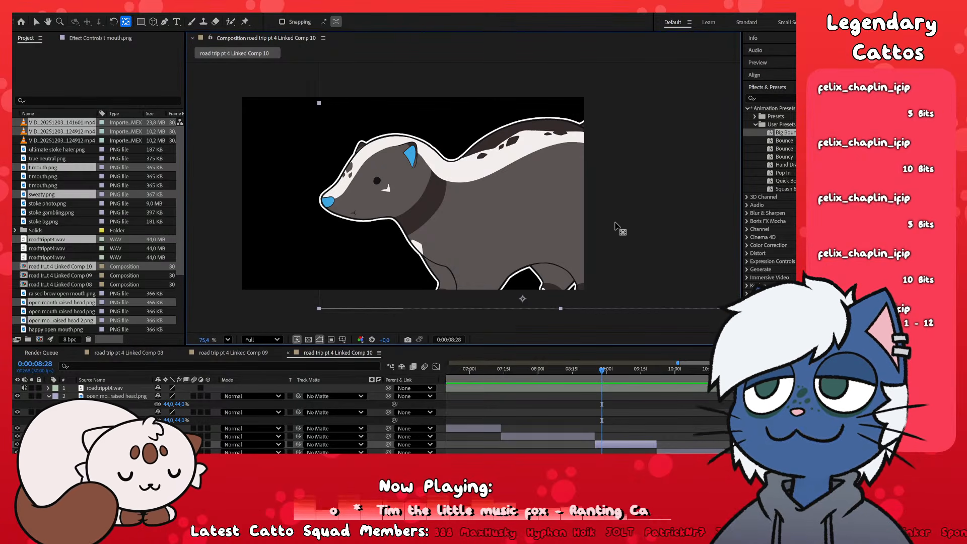
# - At 0:00:10:04, select the open mouth raised head.png layer and move its anchor point down to the ground between the character's feet
pyautogui.click(684, 373)
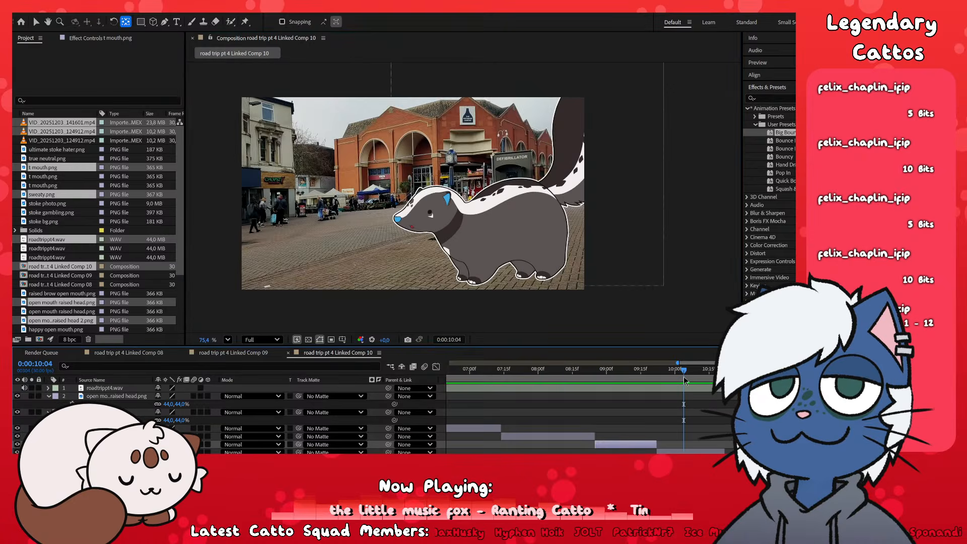
pyautogui.click(684, 450)
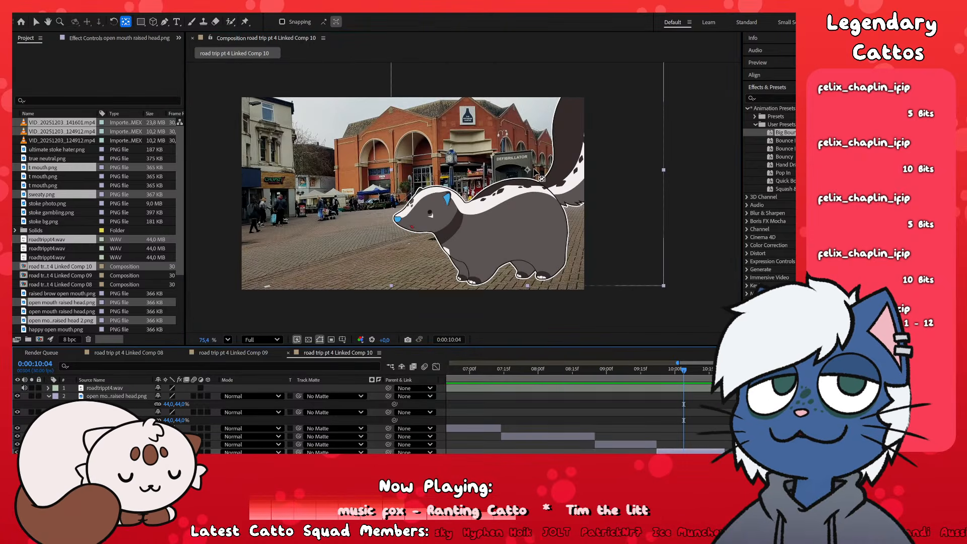
pyautogui.moveTo(529, 170); pyautogui.dragTo(502, 284)
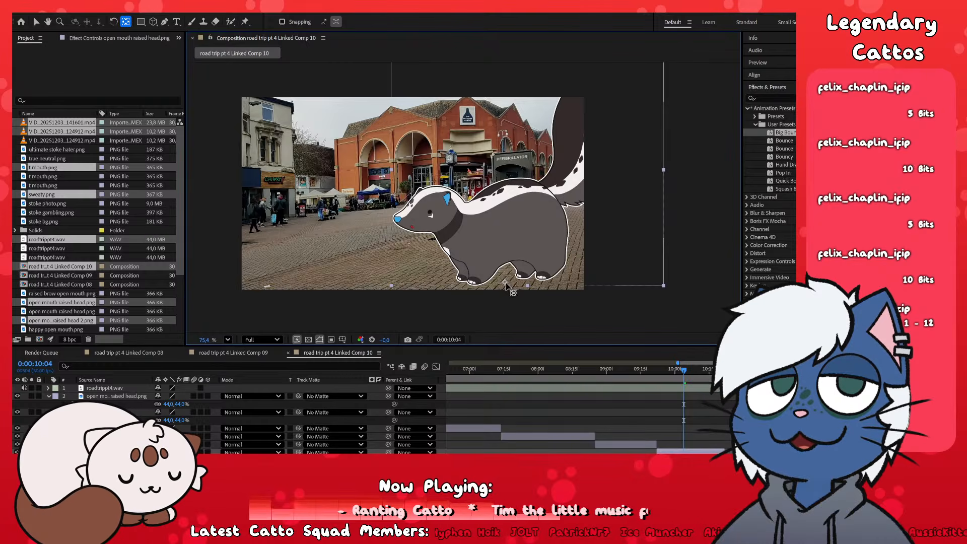
# - At 0:00:11:02, move the anchor point of open mouth raised head 2.png down to the ground between the character's feet
pyautogui.press('space')
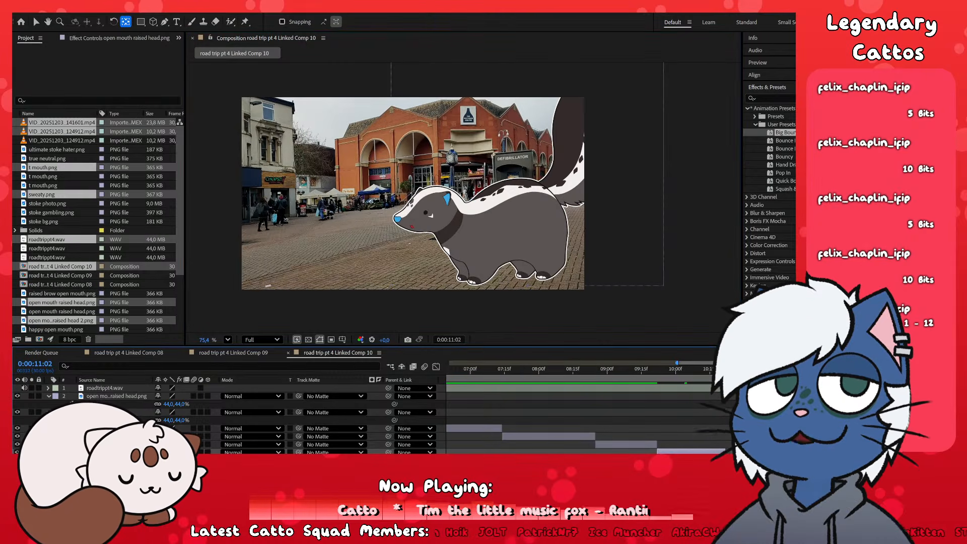
pyautogui.click(511, 285)
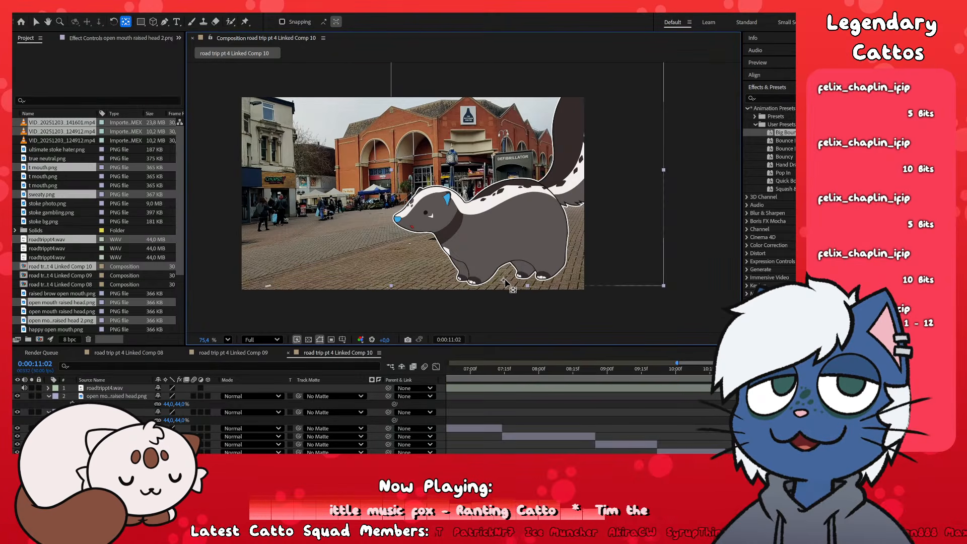
# - Move the anchor points of closed eyes.png at 0:00:11:27 and sweaty.png at 0:00:13:03 down to the ground between the character's feet
pyautogui.click(806, 369)
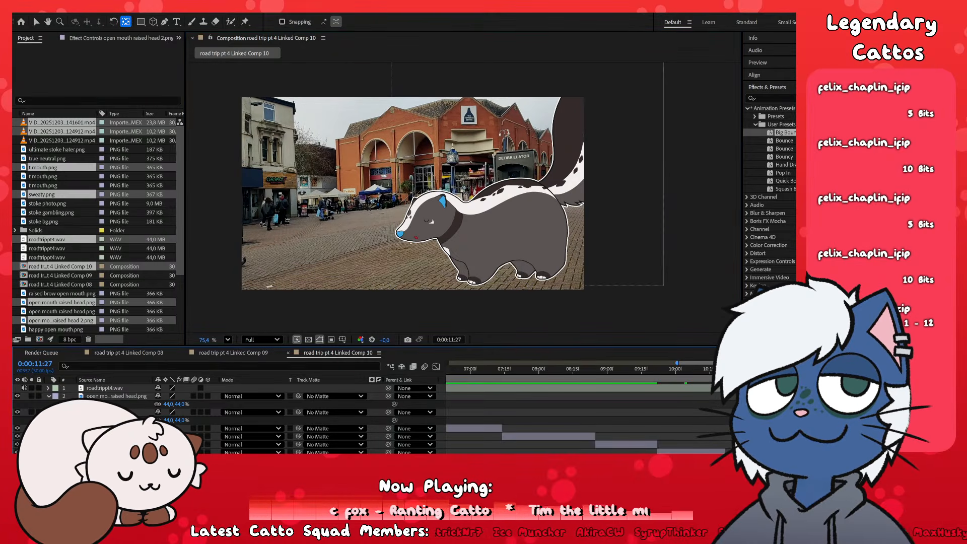
pyautogui.click(809, 469)
pyautogui.scroll(-1, 809, 468)
pyautogui.moveTo(806, 362); pyautogui.dragTo(807, 363)
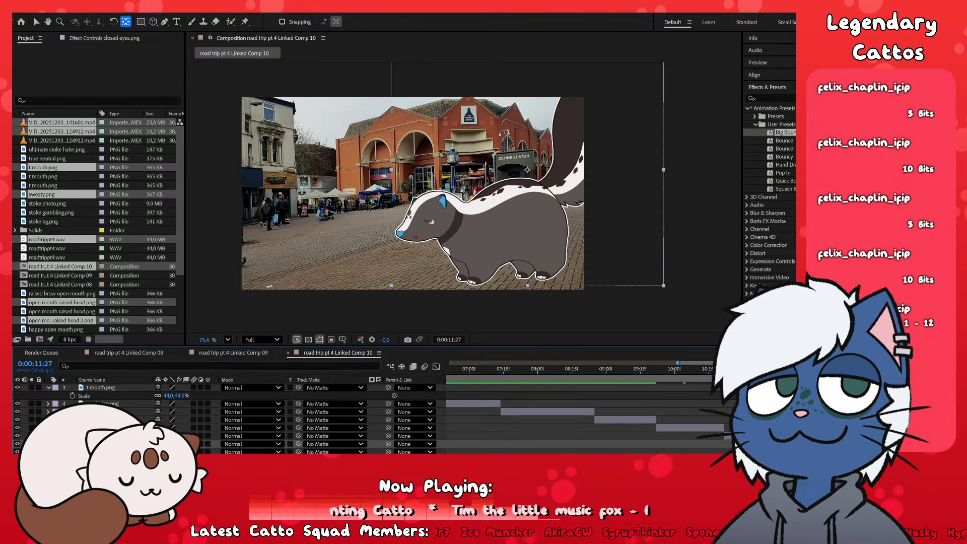
pyautogui.moveTo(526, 172); pyautogui.dragTo(503, 283)
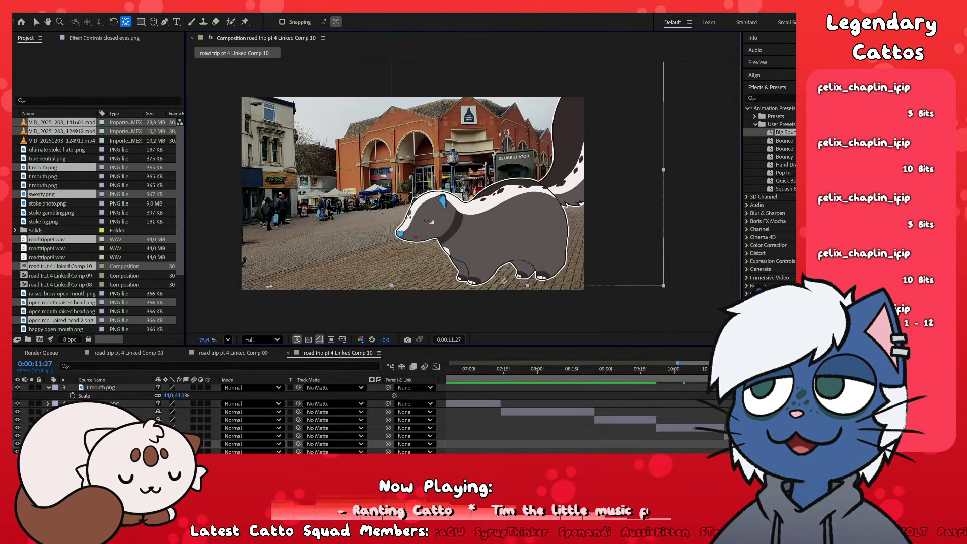
pyautogui.press('space')
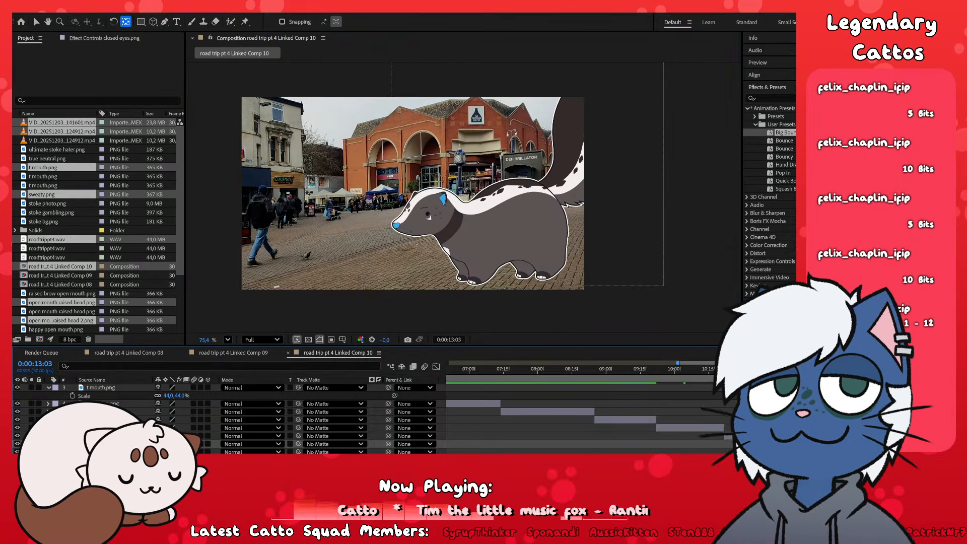
pyautogui.click(887, 452)
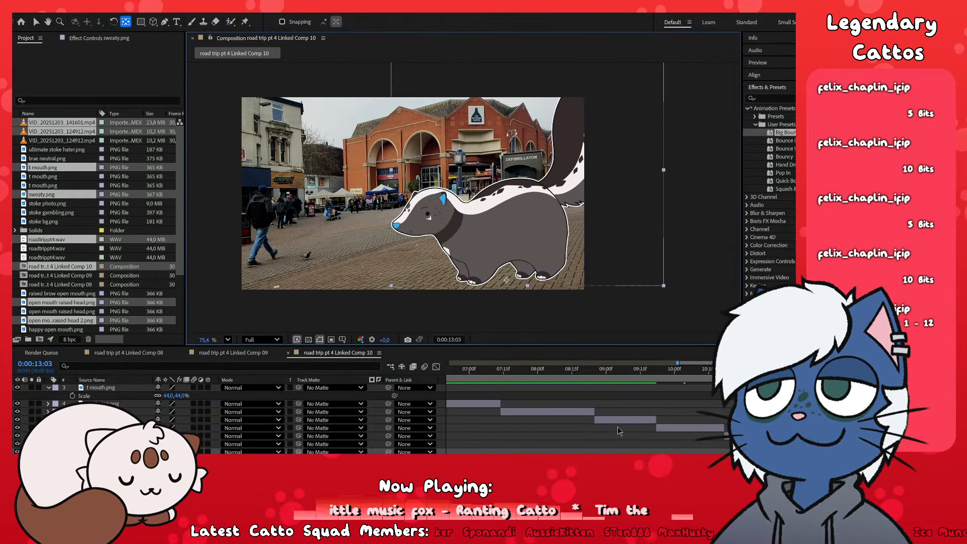
# - At 0:00:02:04, apply the Big Bounce user preset to the first open mouth raised head.png and t mouth.png layers together
pyautogui.moveTo(660, 370); pyautogui.dragTo(463, 371)
pyautogui.moveTo(479, 407); pyautogui.dragTo(473, 409)
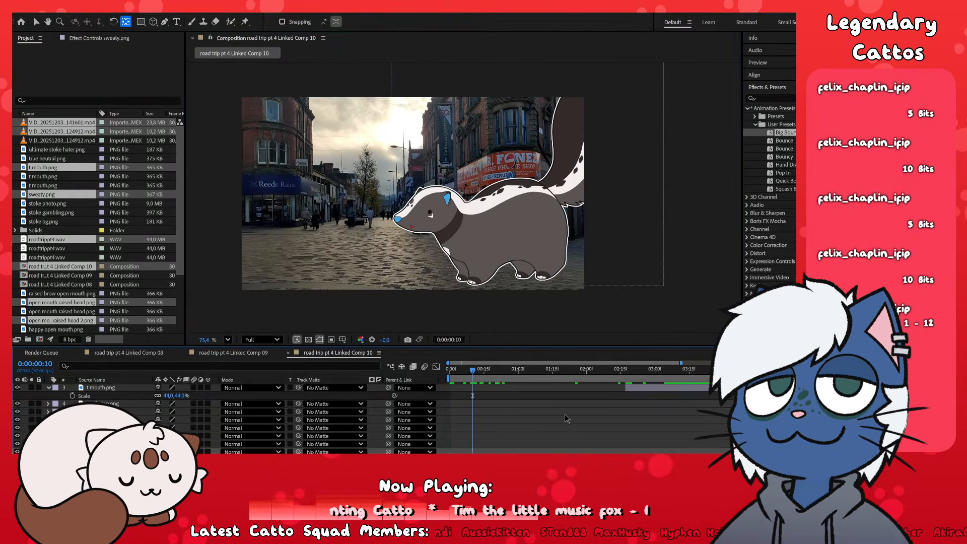
pyautogui.scroll(3, 570, 421)
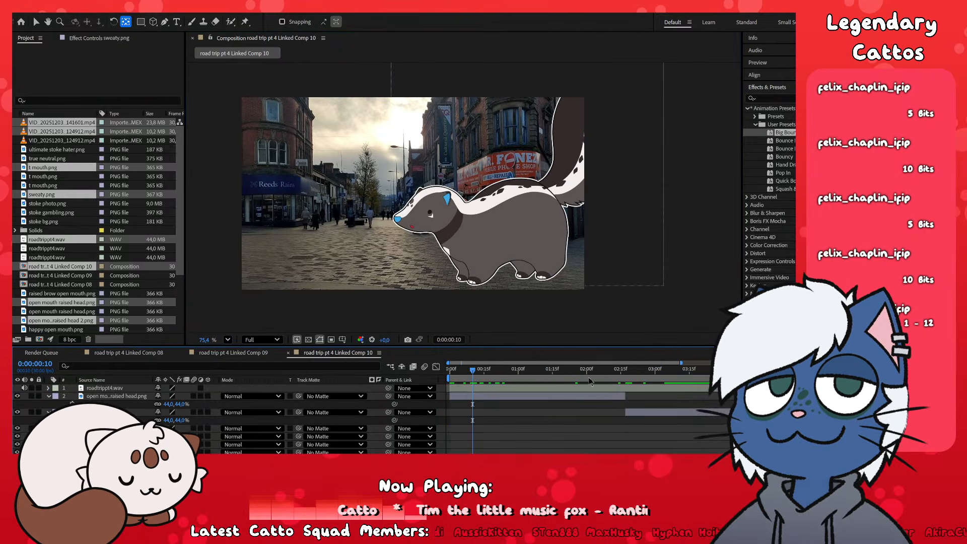
pyautogui.click(596, 370)
pyautogui.click(613, 397)
pyautogui.click(632, 413)
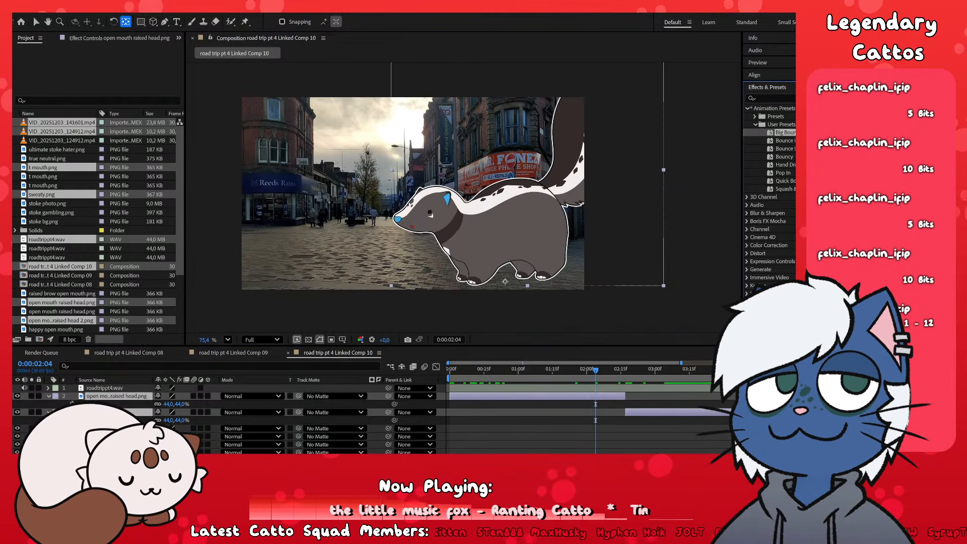
pyautogui.doubleClick(785, 132)
# - Shift the bounce scale keyframes of both layers later so the second keyframe sits on their cut, and scrub through to 0:00:03:00
pyautogui.scroll(1, 615, 410)
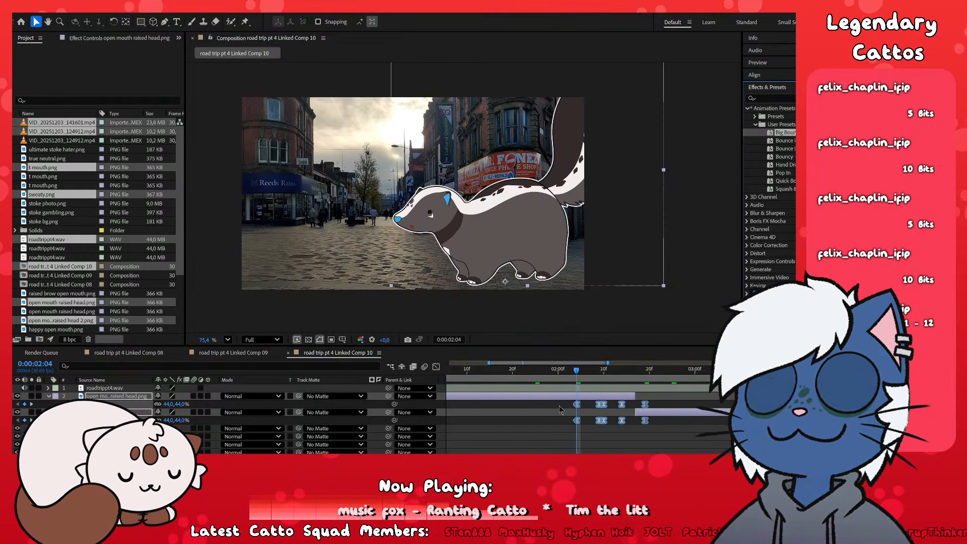
pyautogui.scroll(4, 559, 409)
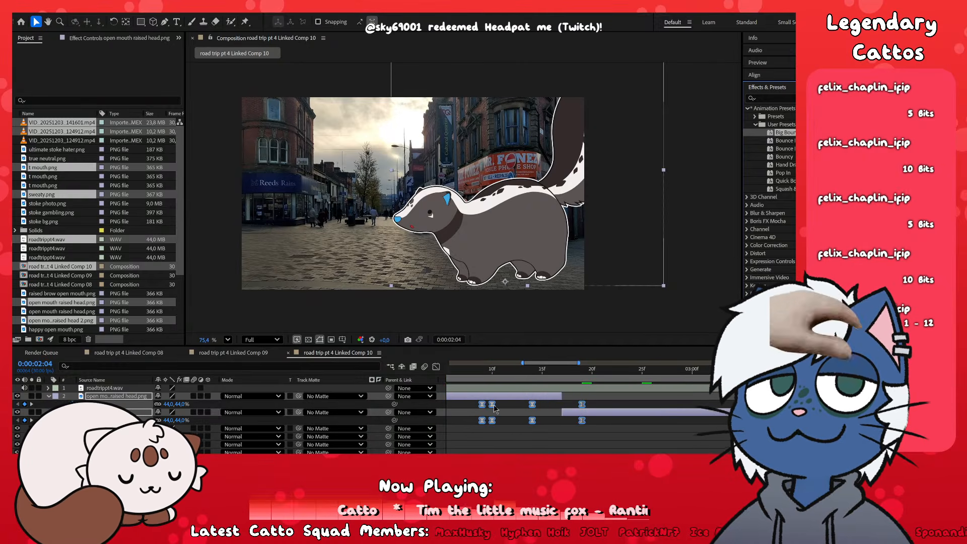
pyautogui.moveTo(493, 405); pyautogui.dragTo(573, 405)
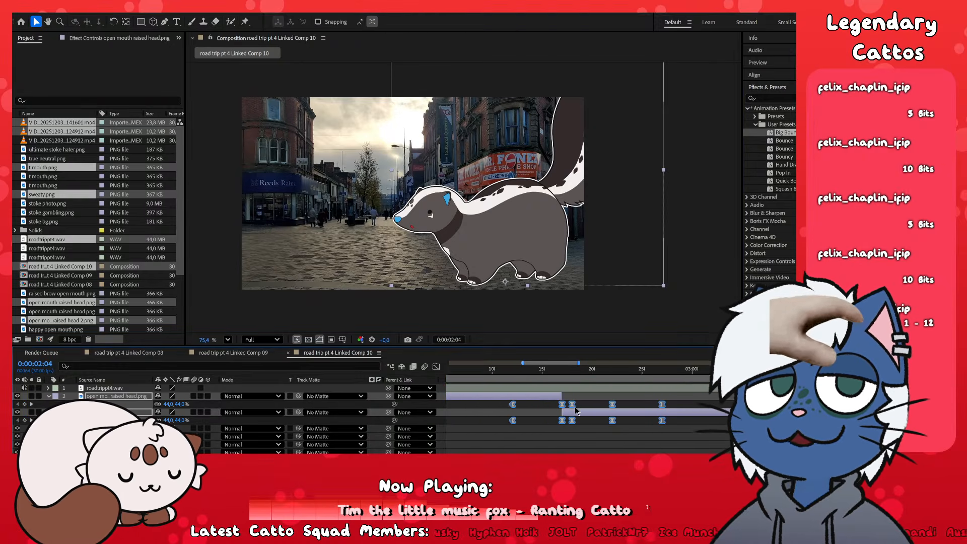
pyautogui.moveTo(503, 371); pyautogui.dragTo(695, 392)
pyautogui.scroll(-6, 580, 425)
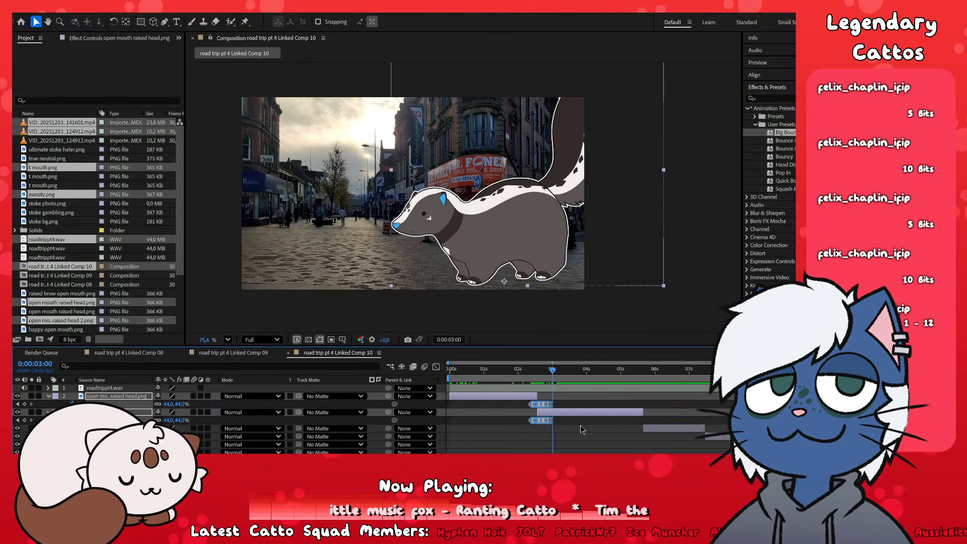
# - At 0:00:05:17, try the Big Bounce preset on the t mouth.png and confusion.png layers together with their scale properties shown
pyautogui.scroll(4, 654, 422)
pyautogui.click(598, 372)
pyautogui.click(617, 430)
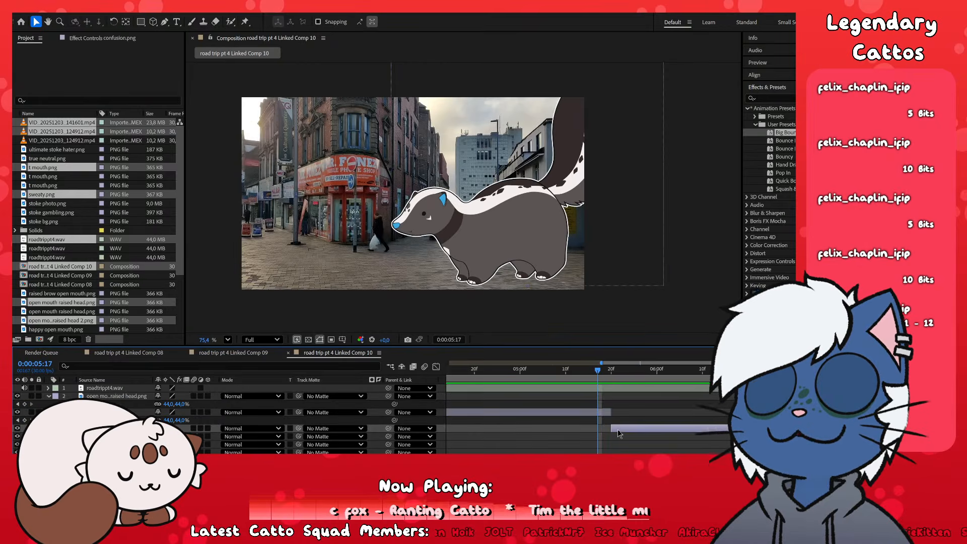
pyautogui.press('s')
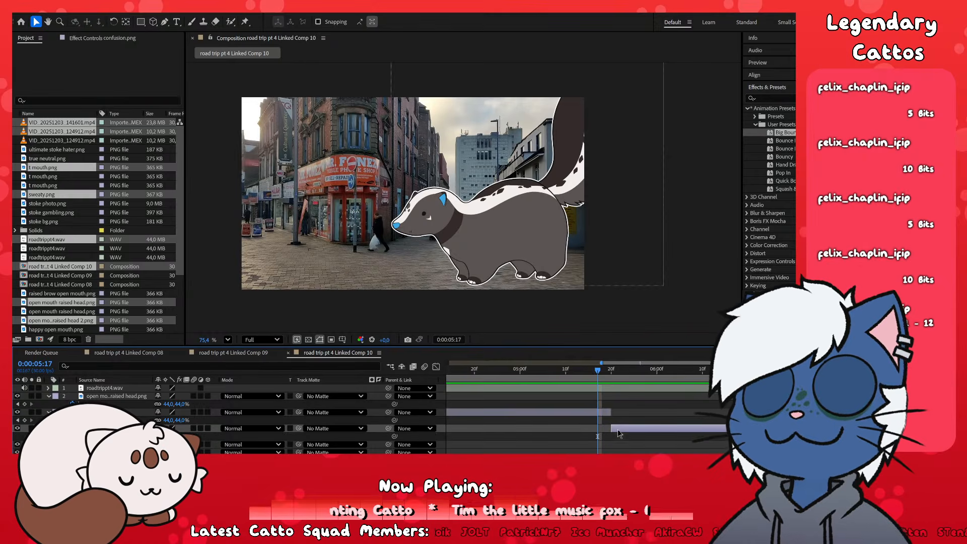
pyautogui.keyDown('shift'); pyautogui.click(587, 412); pyautogui.keyUp('shift')
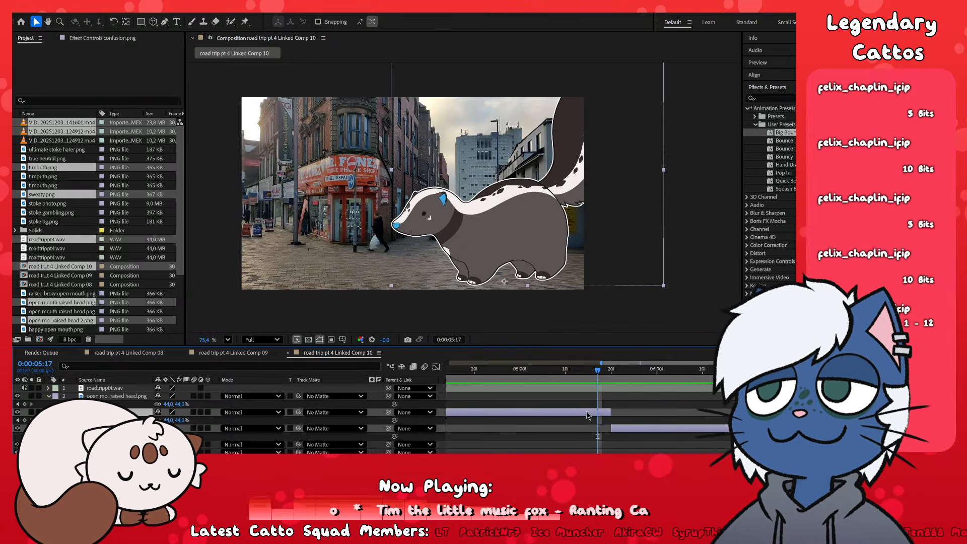
pyautogui.hotkey('ctrl', 'v')
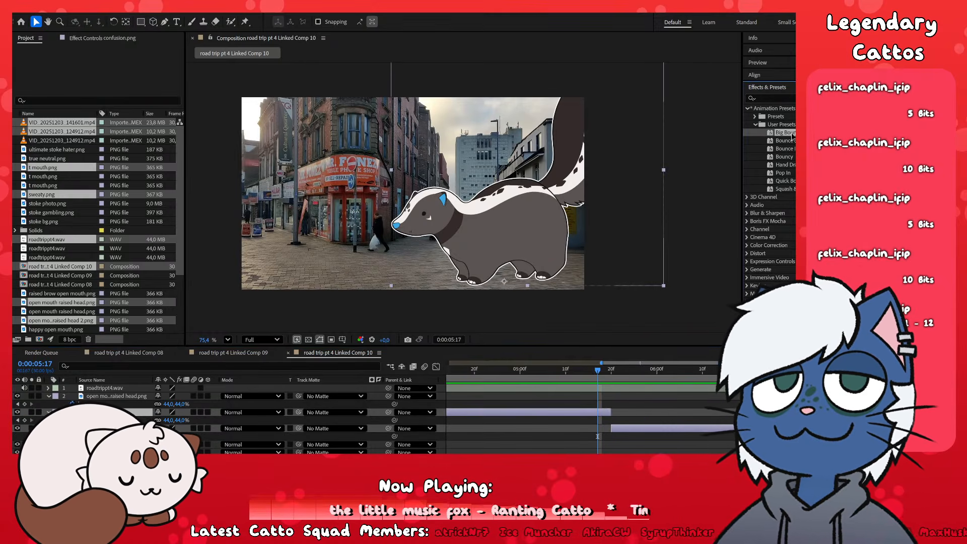
# - Try shifting the bounce keyframes earlier onto the t mouth.png and confusion.png cut, scrub to 0:00:06:00, and undo the bounce
pyautogui.scroll(1, 608, 426)
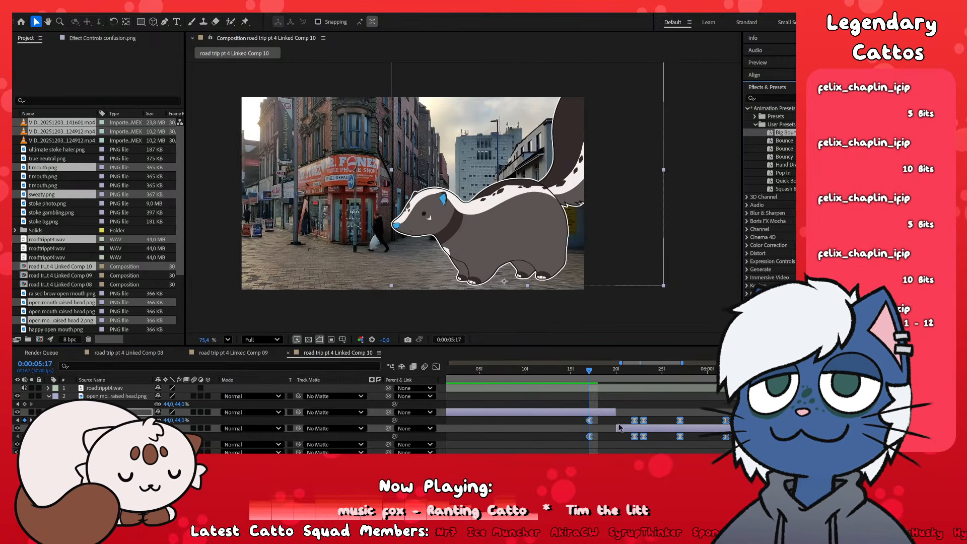
pyautogui.moveTo(635, 421); pyautogui.dragTo(615, 424)
pyautogui.scroll(-2, 603, 437)
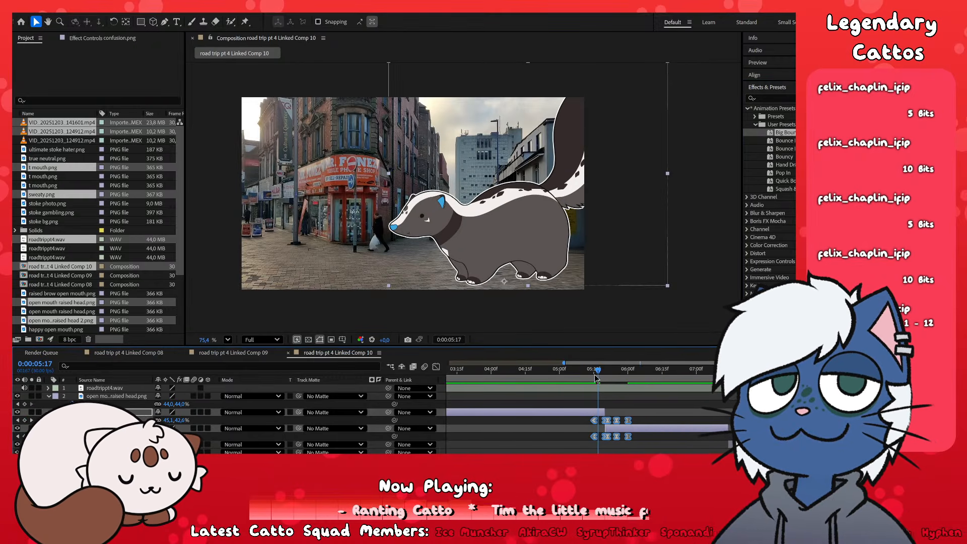
pyautogui.moveTo(596, 376); pyautogui.dragTo(630, 407)
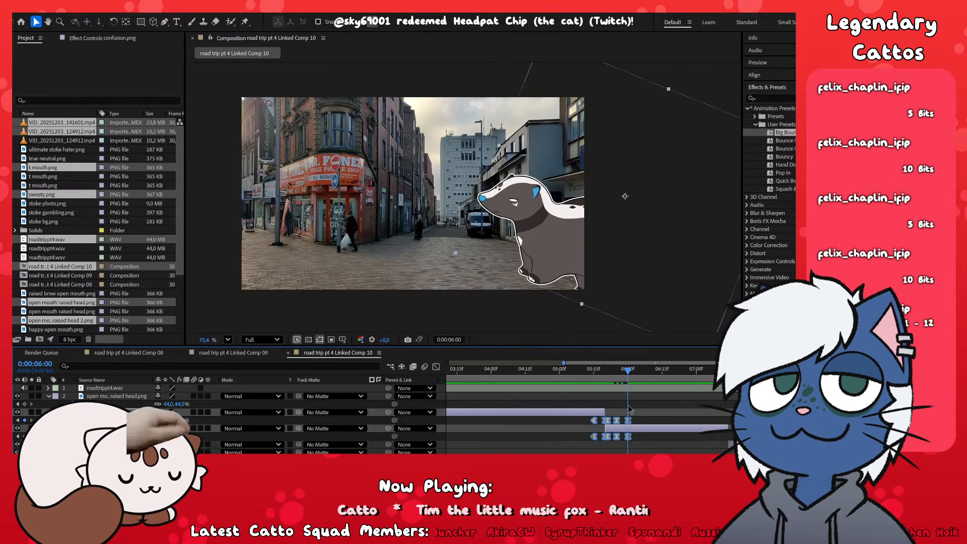
pyautogui.hotkey('ctrl', 'z')
pyautogui.hotkey('ctrl', 'z')
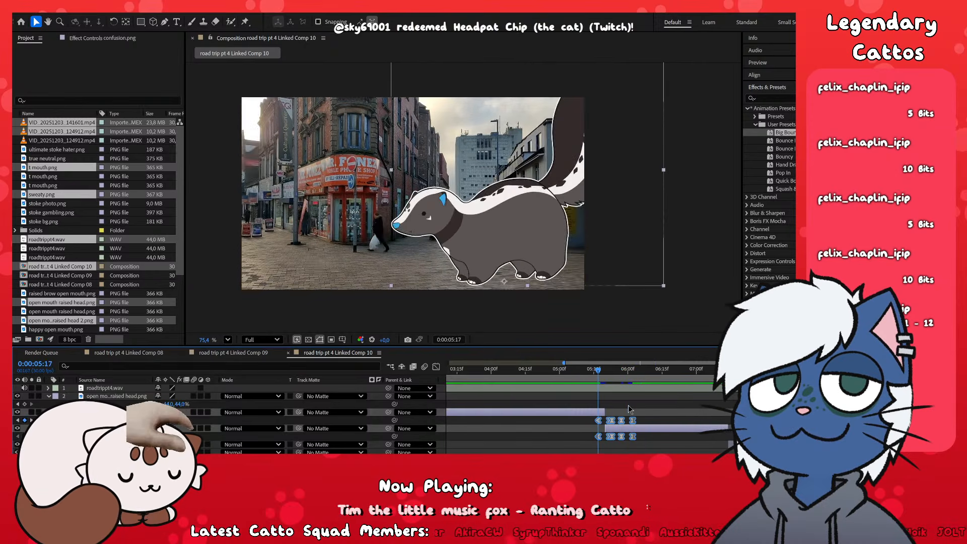
# - Preview on to 0:00:07:21, try the Big Bounce preset on the closed eyes.png layer there, and undo it
pyautogui.press('space')
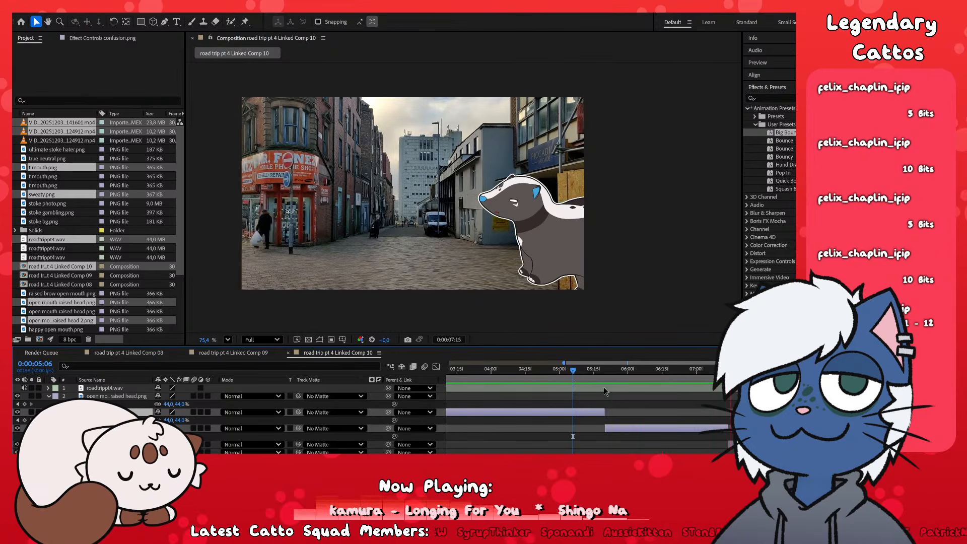
pyautogui.press('space')
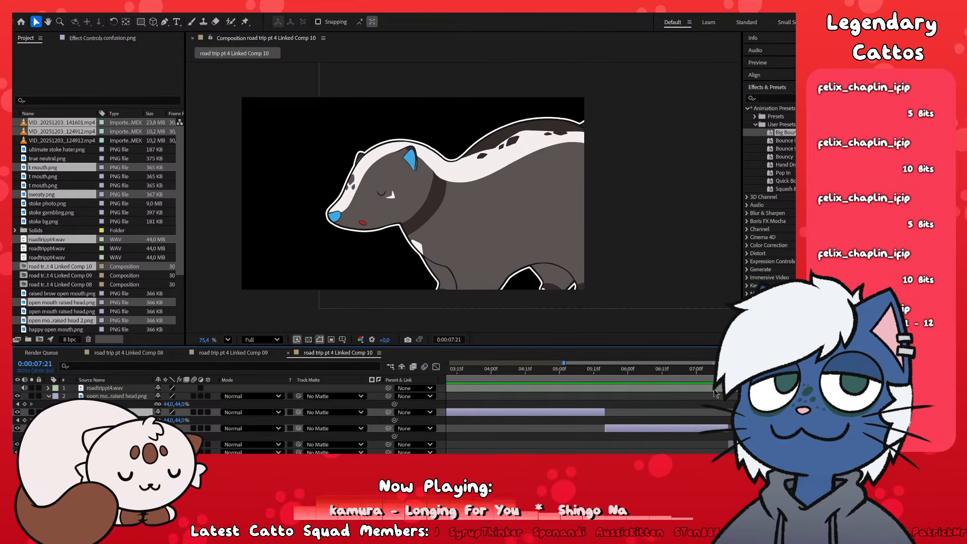
pyautogui.scroll(-1, 738, 436)
pyautogui.scroll(2, 738, 436)
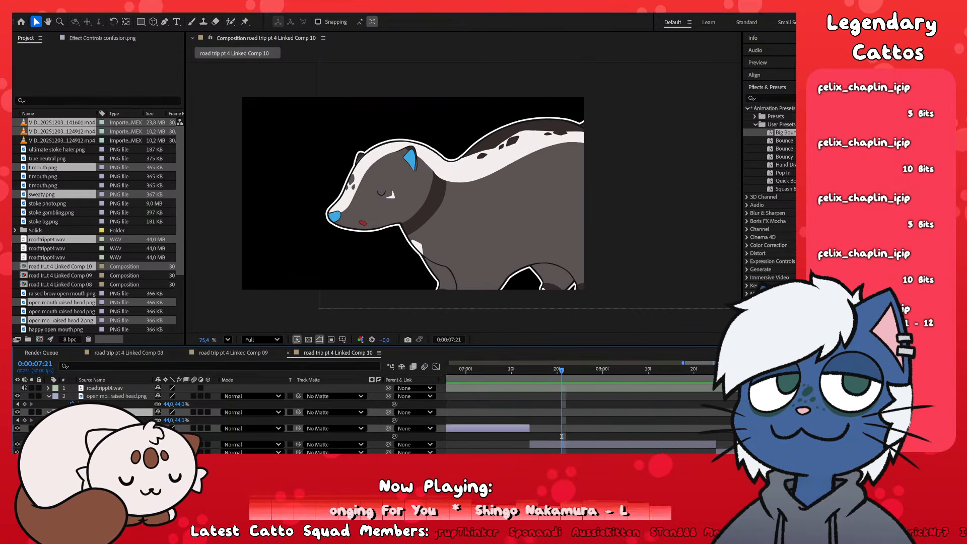
pyautogui.click(683, 444)
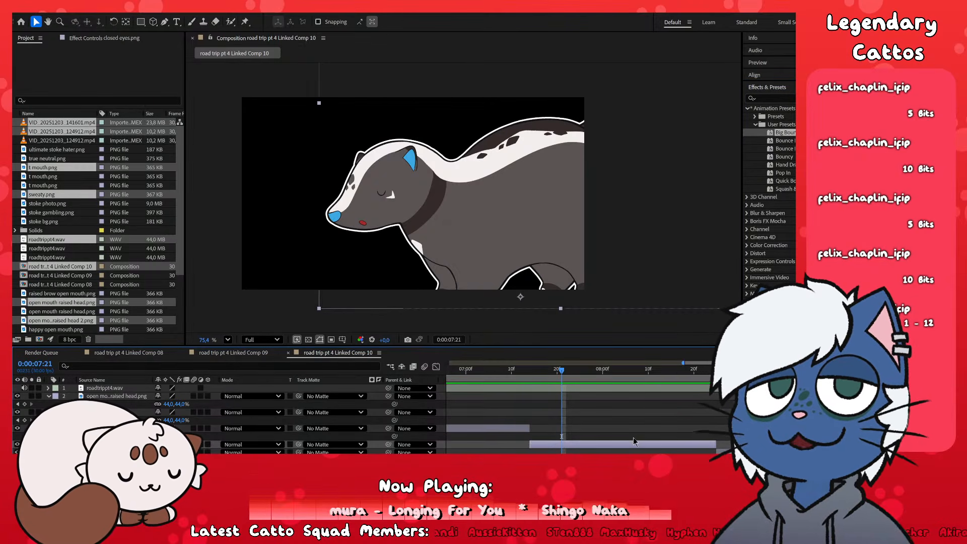
pyautogui.scroll(-1, 633, 441)
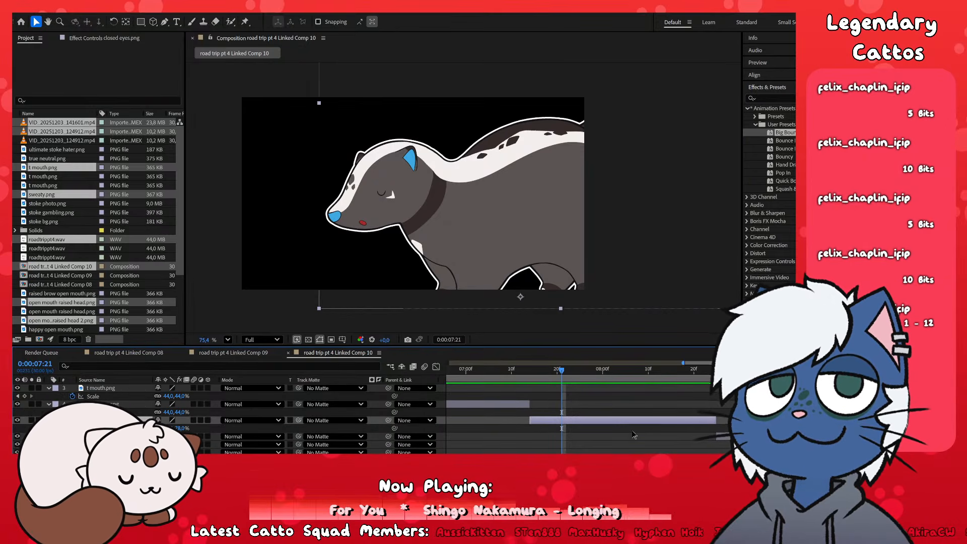
pyautogui.hotkey('ctrl', 'v')
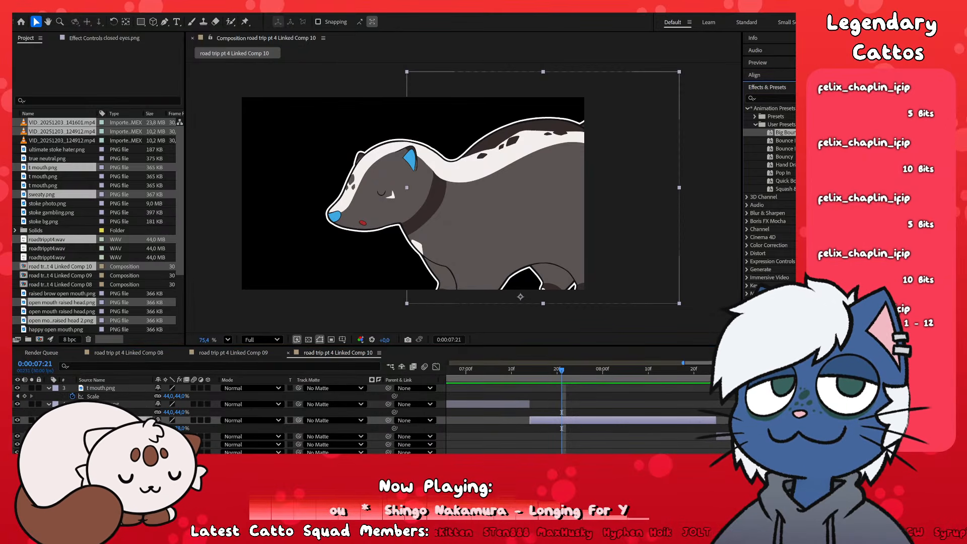
pyautogui.hotkey('ctrl', 'z')
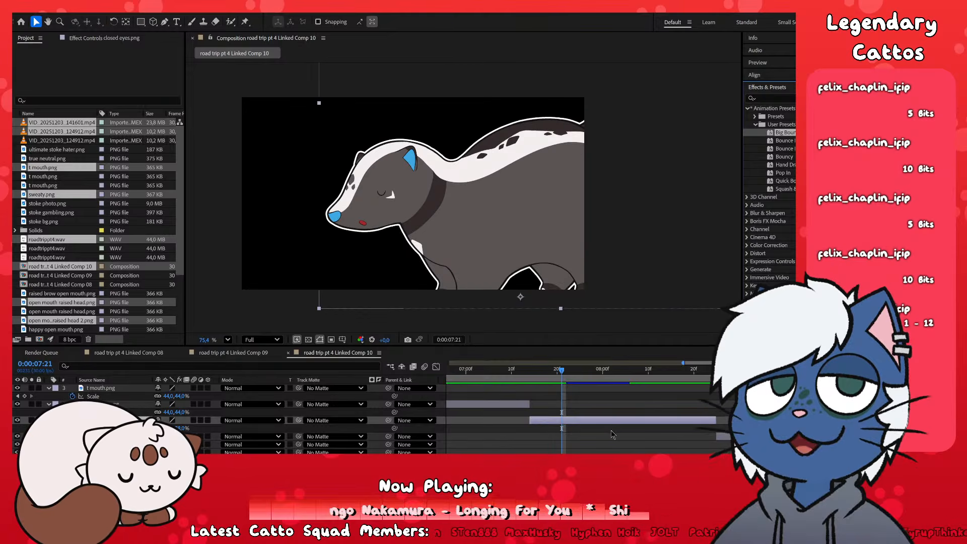
# - At 0:00:08:20, try the Big Bounce preset on the closed eyes.png layer and the pose layer following it, and undo it
pyautogui.click(533, 370)
pyautogui.press('space')
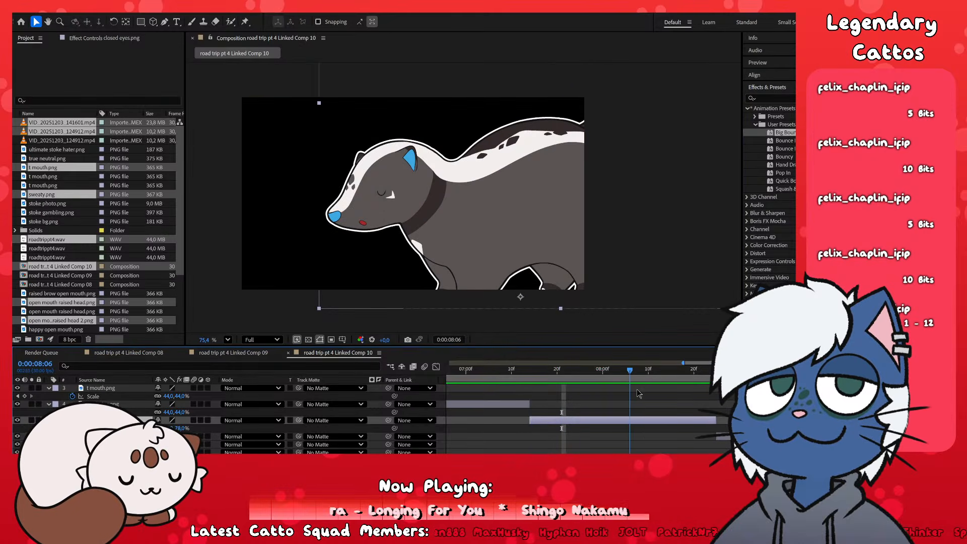
pyautogui.click(694, 369)
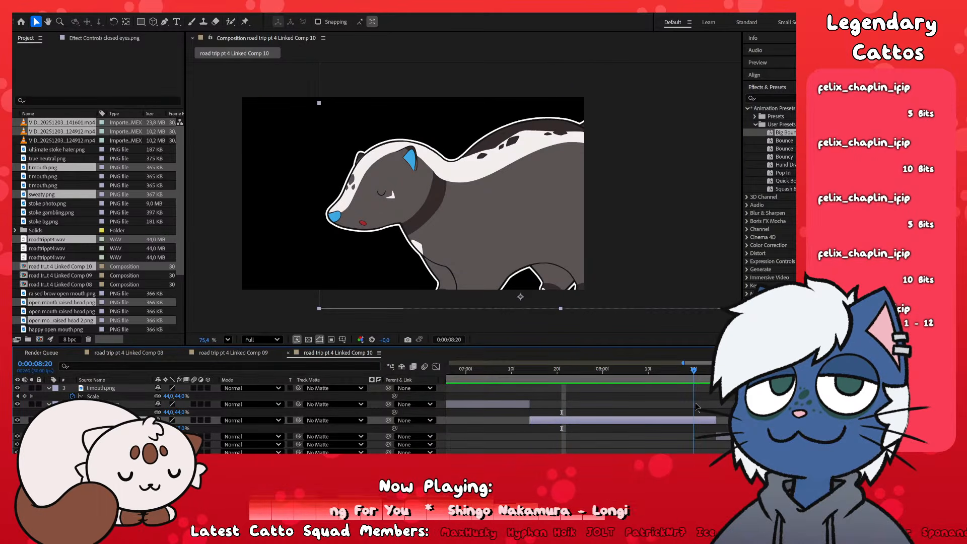
pyautogui.hscroll(4, 650, 423)
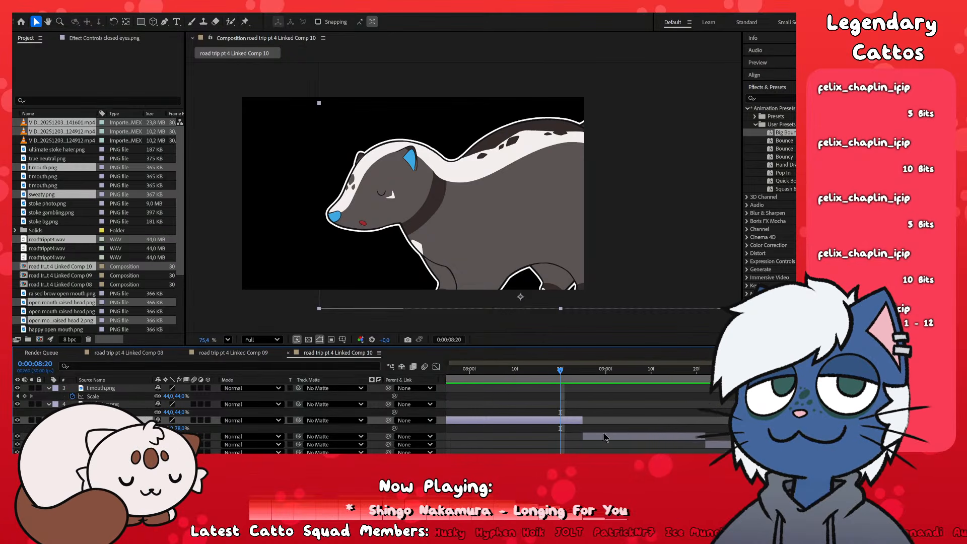
pyautogui.click(587, 441)
pyautogui.press('s')
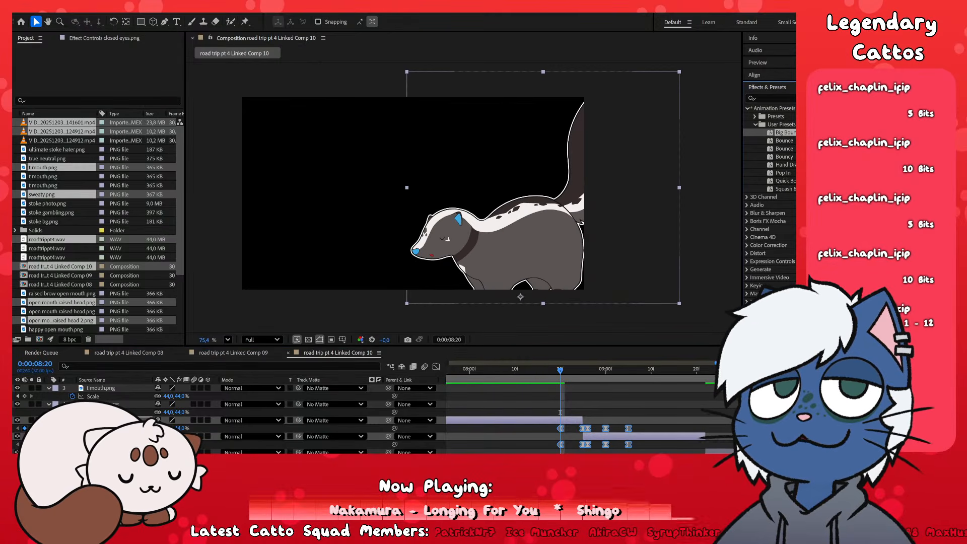
pyautogui.hotkey('ctrl', 'z')
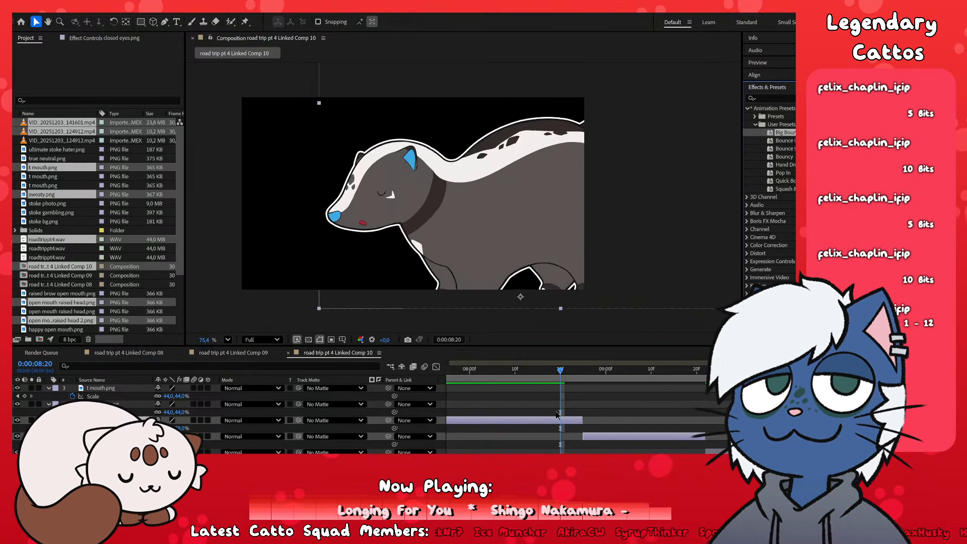
pyautogui.click(622, 406)
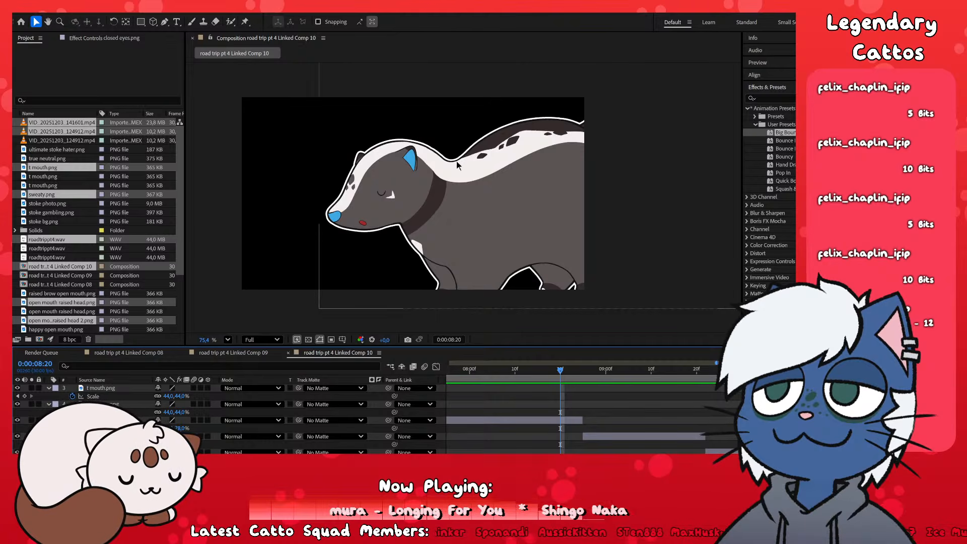
# - Pre-compose the closed eyes.png layer of road trip pt 4 Linked Comp 10 and open the new composition
pyautogui.click(506, 252)
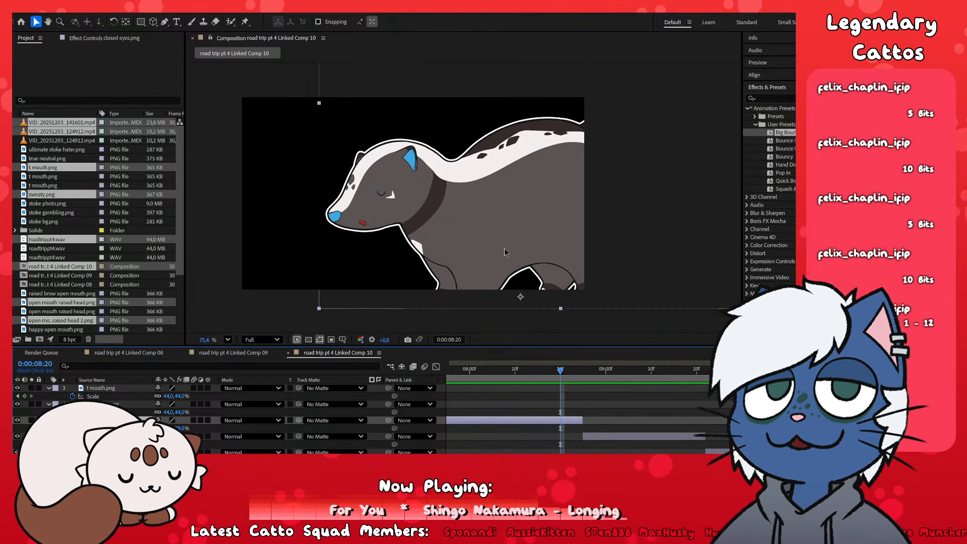
pyautogui.scroll(-5, 608, 443)
pyautogui.scroll(4, 715, 438)
pyautogui.scroll(-2, 714, 432)
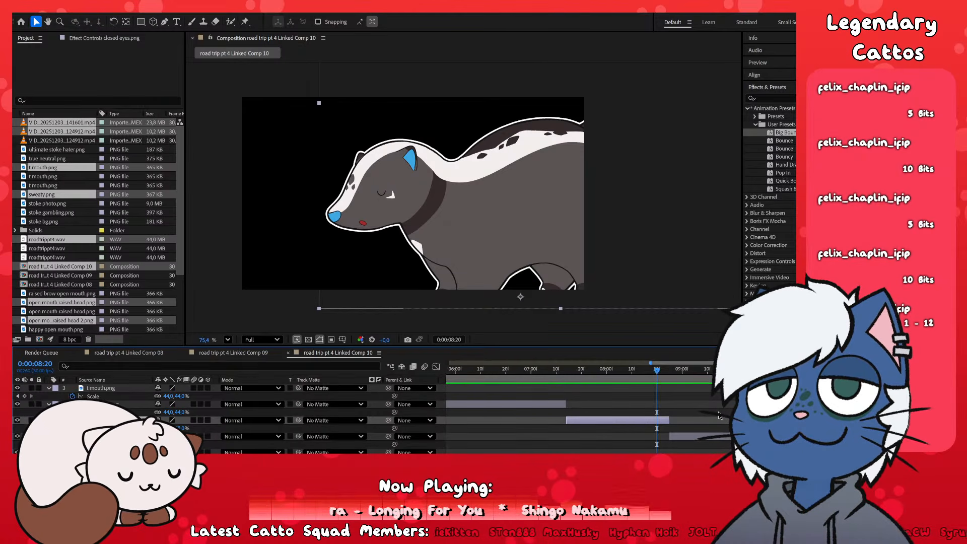
pyautogui.hotkey('ctrl', 's')
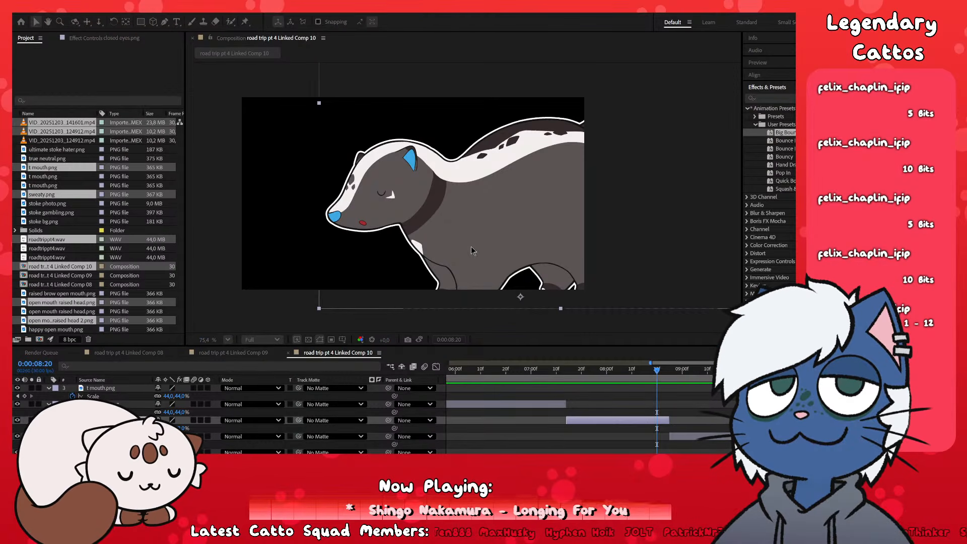
pyautogui.doubleClick(649, 421)
# - Resize the closed eyes.png Comp 1 composition to 2200 x 1200 and return to road trip pt 4 Linked Comp 10
pyautogui.hotkey('ctrl', 'k')
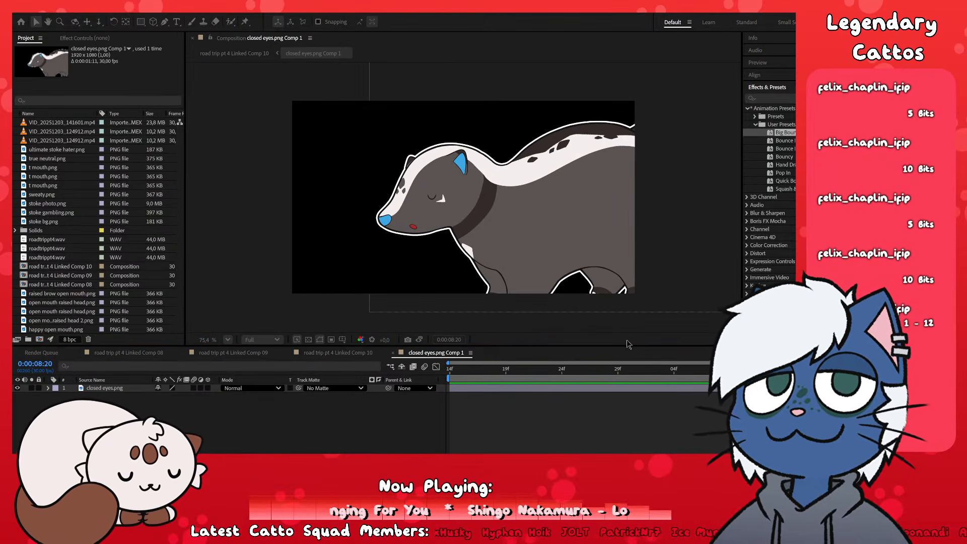
pyautogui.moveTo(423, 207); pyautogui.dragTo(425, 207)
pyautogui.click(425, 207)
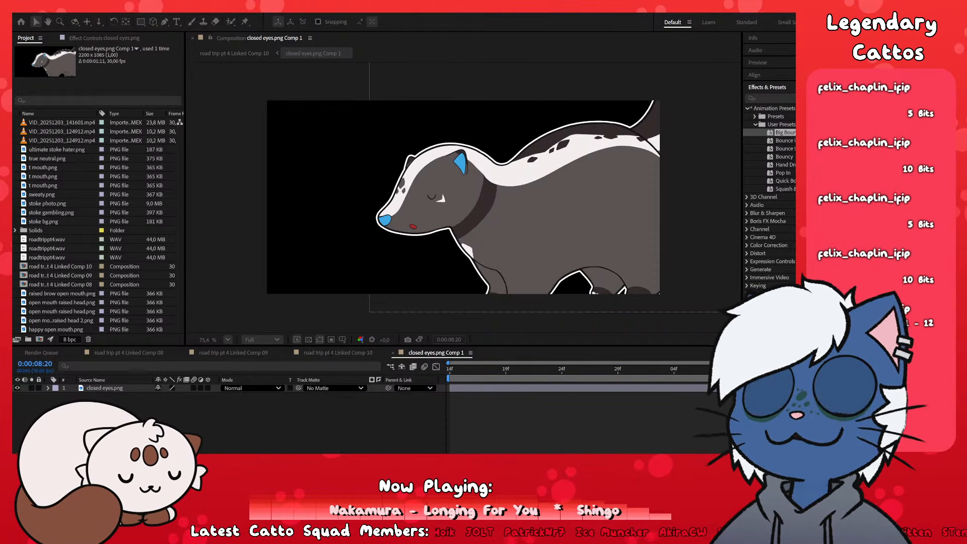
pyautogui.write('1200')
pyautogui.press('Return')
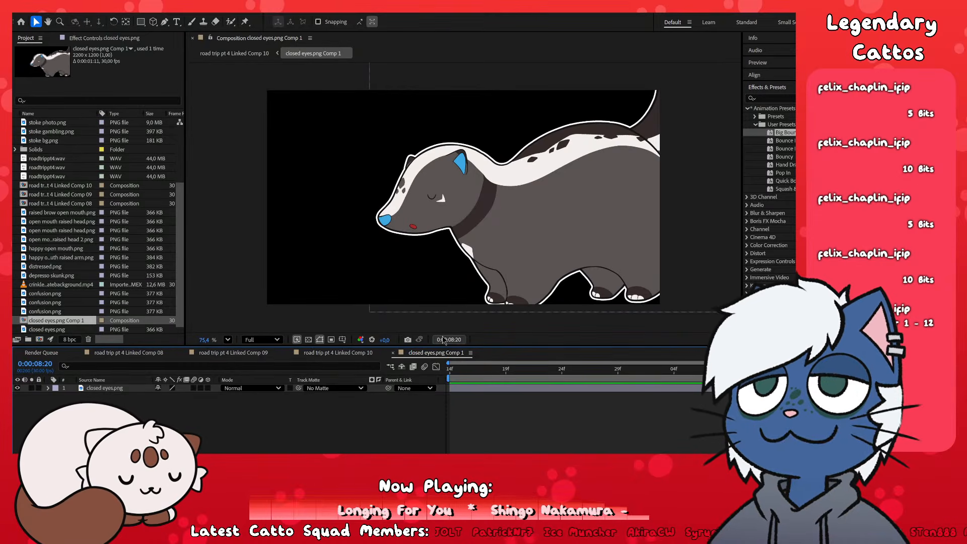
pyautogui.click(393, 353)
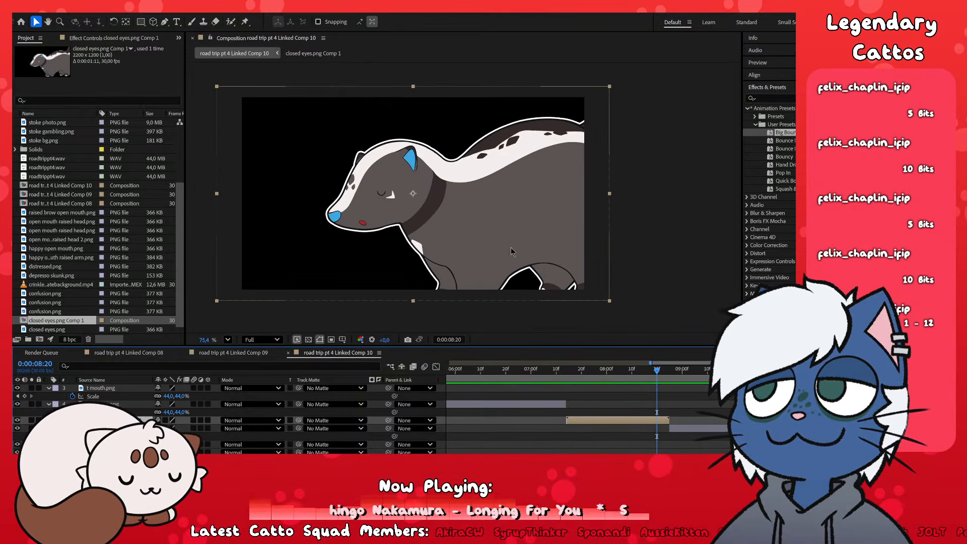
# - Paste the bounce scale keyframes onto the closed eyes.png Comp 1 layer at its start, 0:00:07:14
pyautogui.scroll(-3, 511, 252)
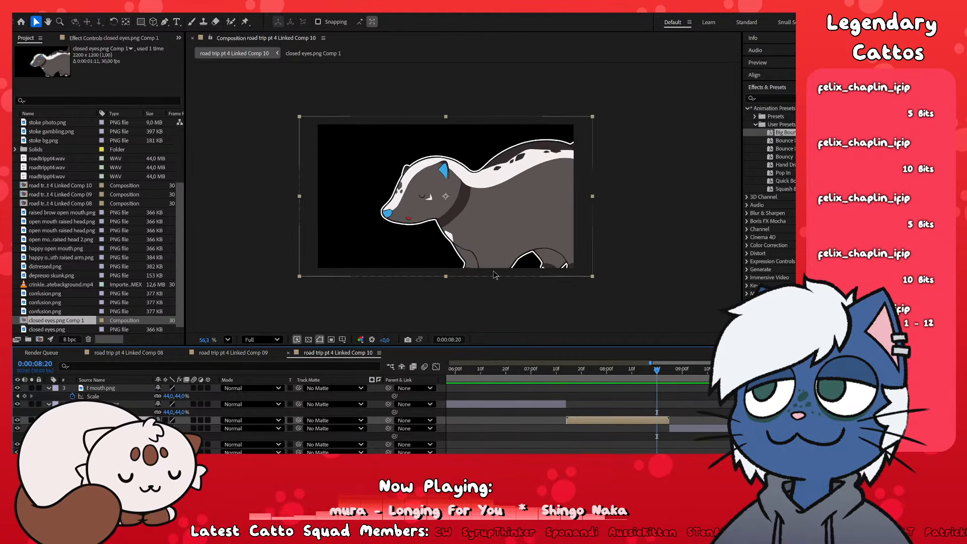
pyautogui.scroll(3, 446, 202)
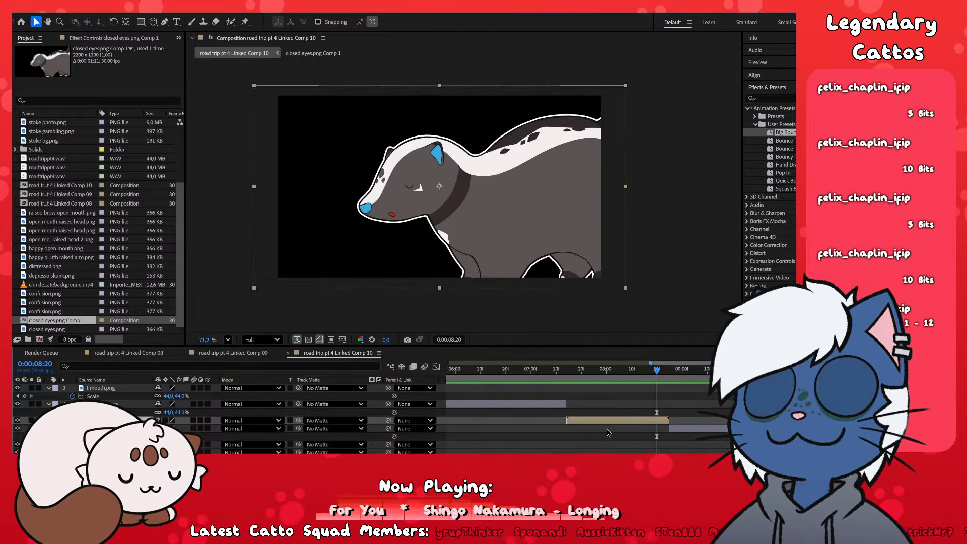
pyautogui.click(566, 379)
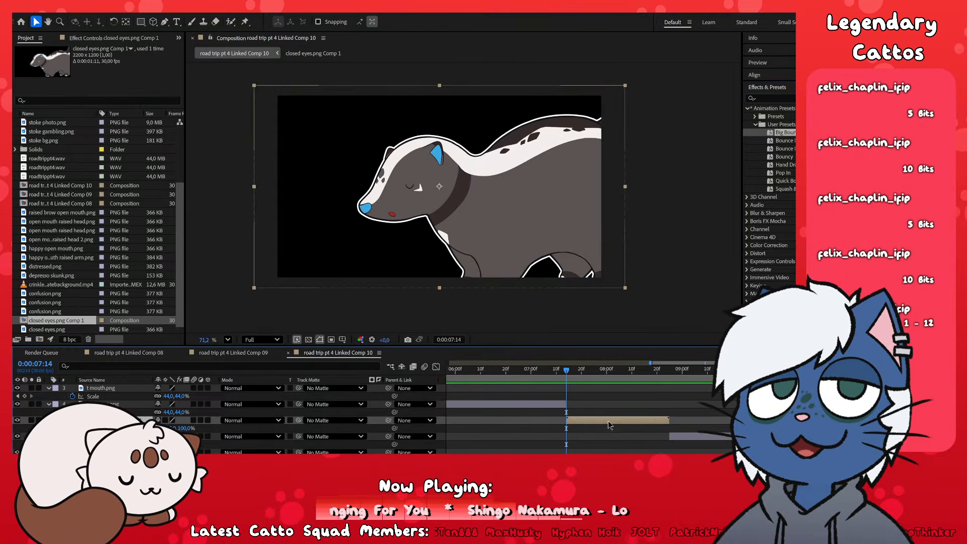
pyautogui.hotkey('ctrl', 'v')
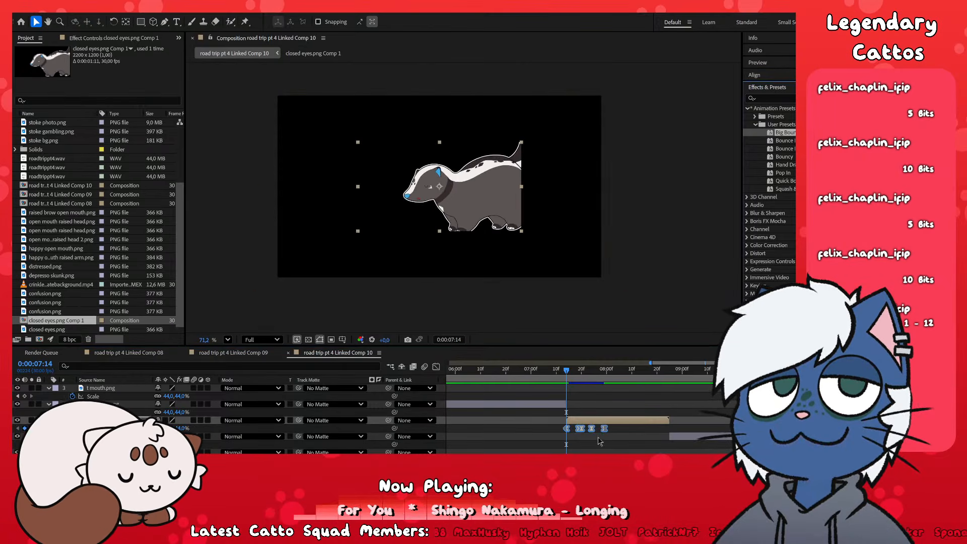
pyautogui.scroll(4, 597, 434)
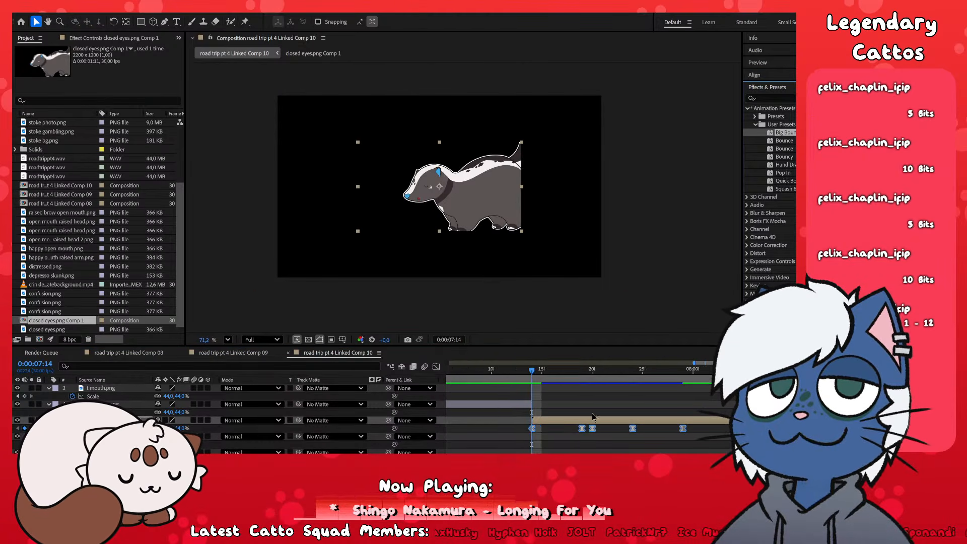
# - Set the last scale keyframe of the closed eyes.png Comp 1 layer, at 0:00:07:29, to 100%
pyautogui.moveTo(596, 377); pyautogui.dragTo(684, 387)
pyautogui.click(692, 431)
pyautogui.click(683, 428)
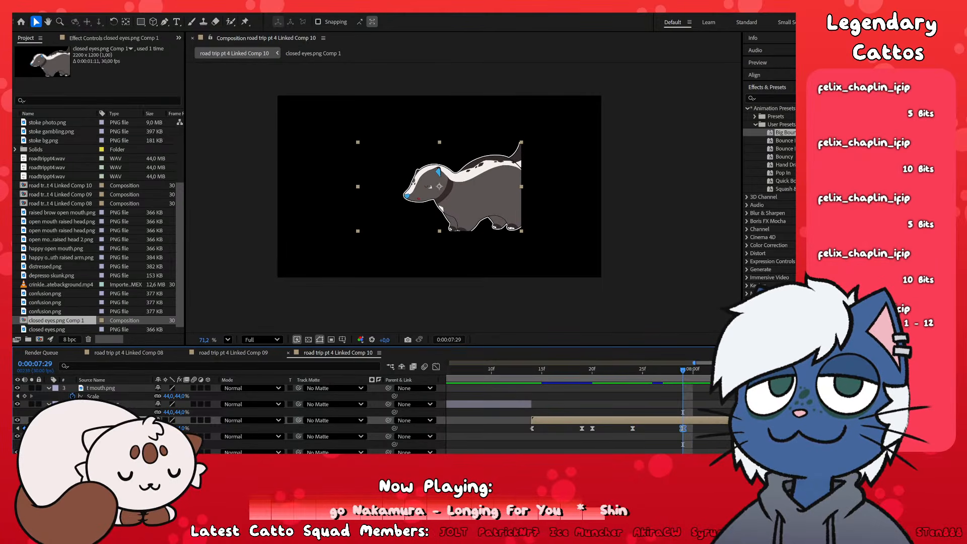
pyautogui.click(170, 429)
pyautogui.write('100')
pyautogui.press('Return')
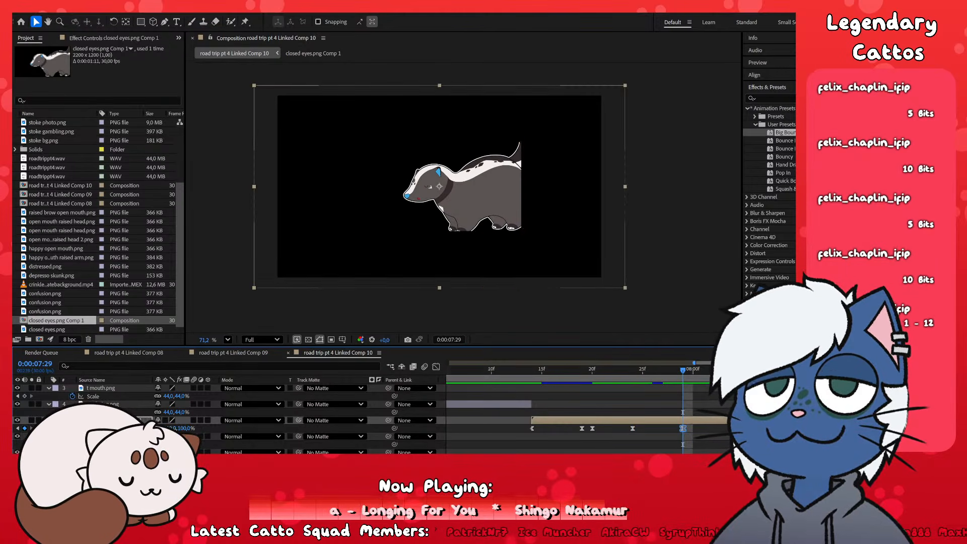
# - Set the layer's scale keyframes at 0:00:07:24 to a height of 96.8% and at 0:00:07:20 to a width of 98%
pyautogui.moveTo(655, 375); pyautogui.dragTo(631, 373)
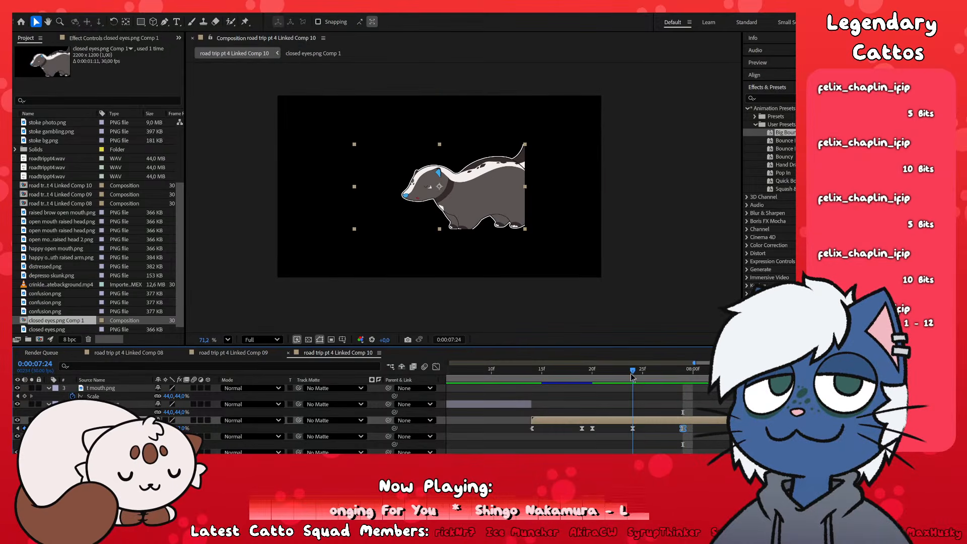
pyautogui.click(632, 429)
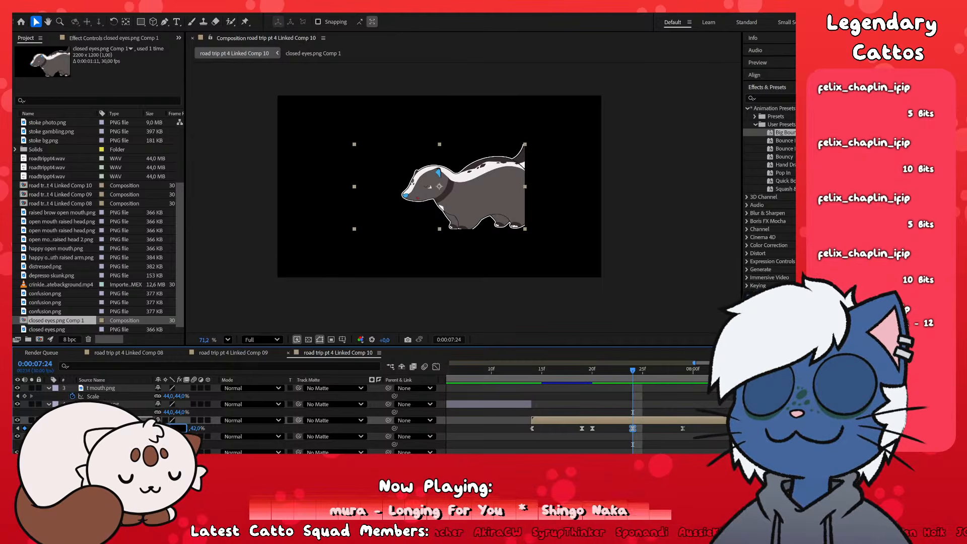
pyautogui.press('Return')
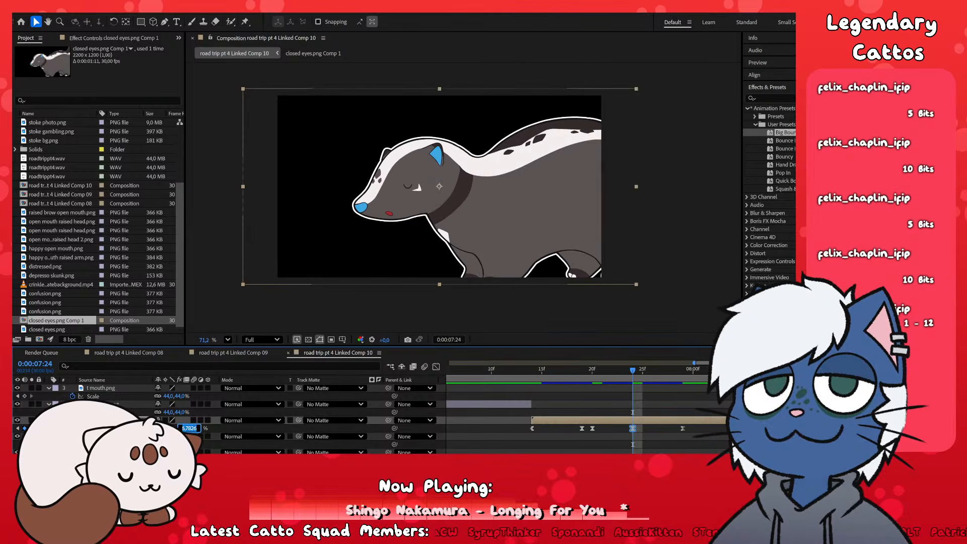
pyautogui.click(611, 451)
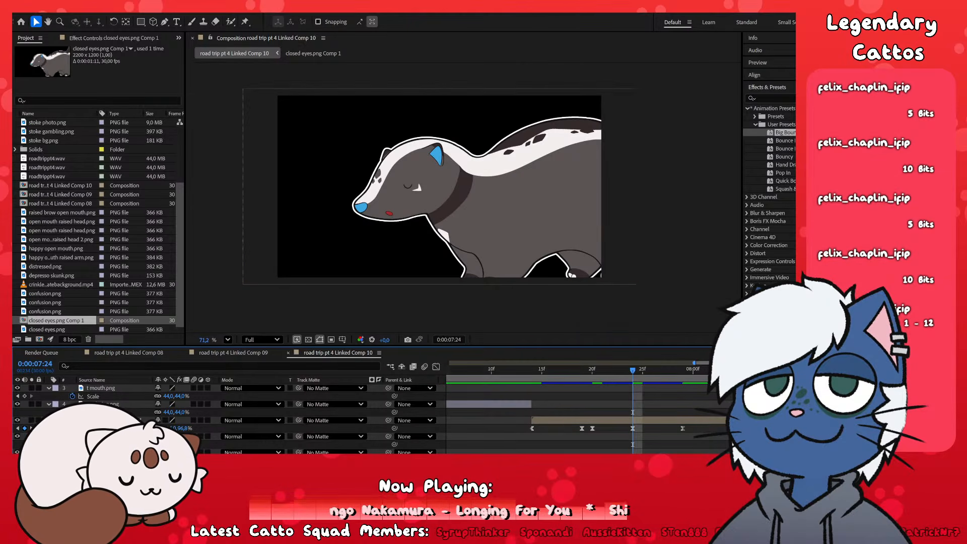
pyautogui.moveTo(613, 373); pyautogui.dragTo(592, 375)
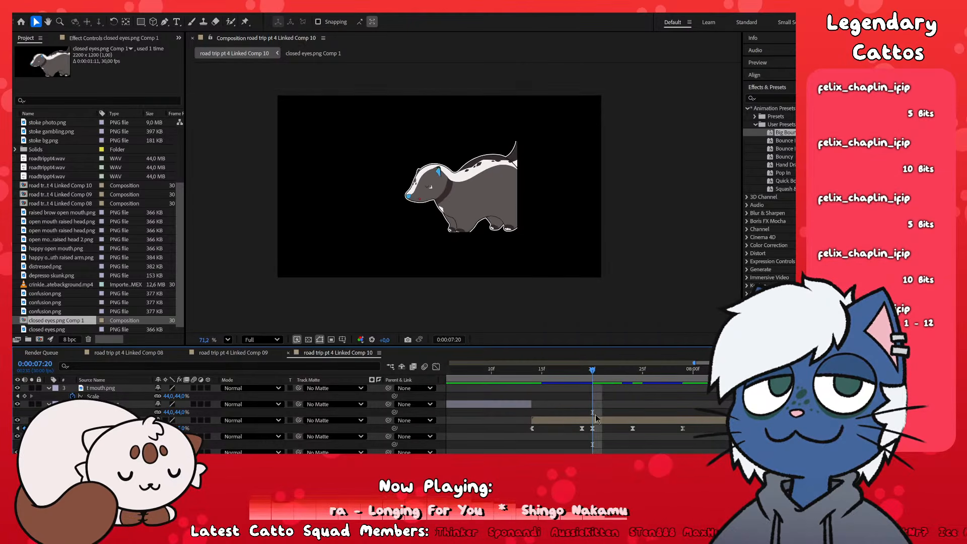
pyautogui.click(595, 429)
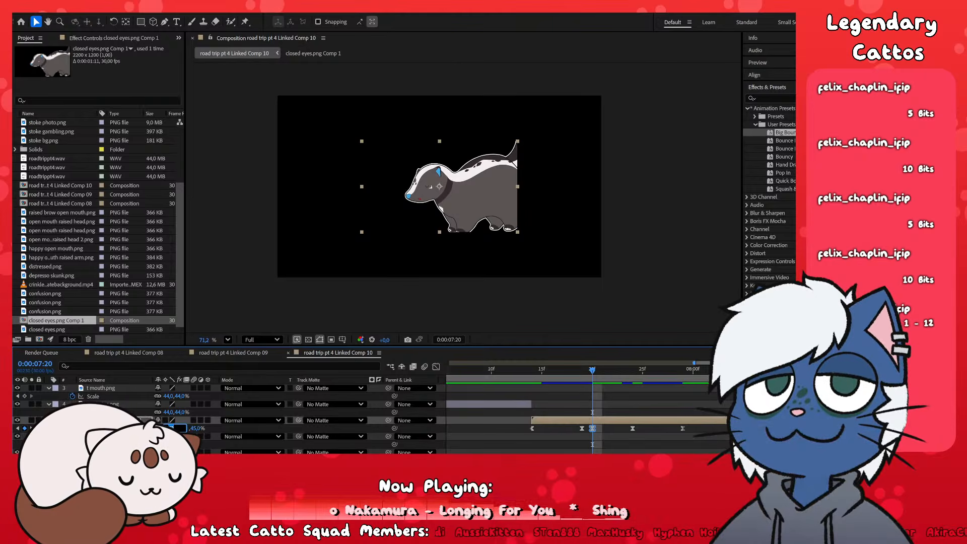
pyautogui.write('98')
pyautogui.press('Return')
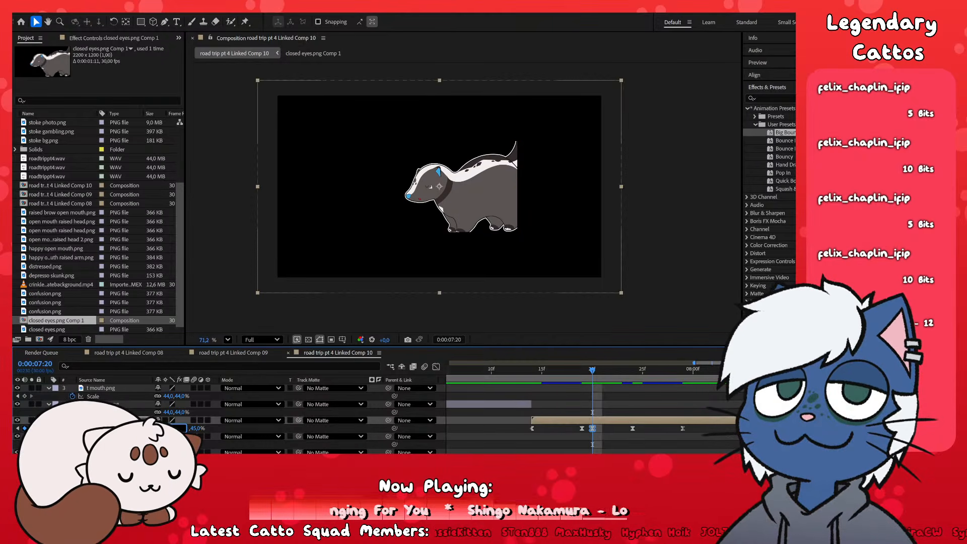
# - Set the layer's scale keyframes at 0:00:07:19 to a width of 107% and at 0:00:07:14 to 100%
pyautogui.click(585, 370)
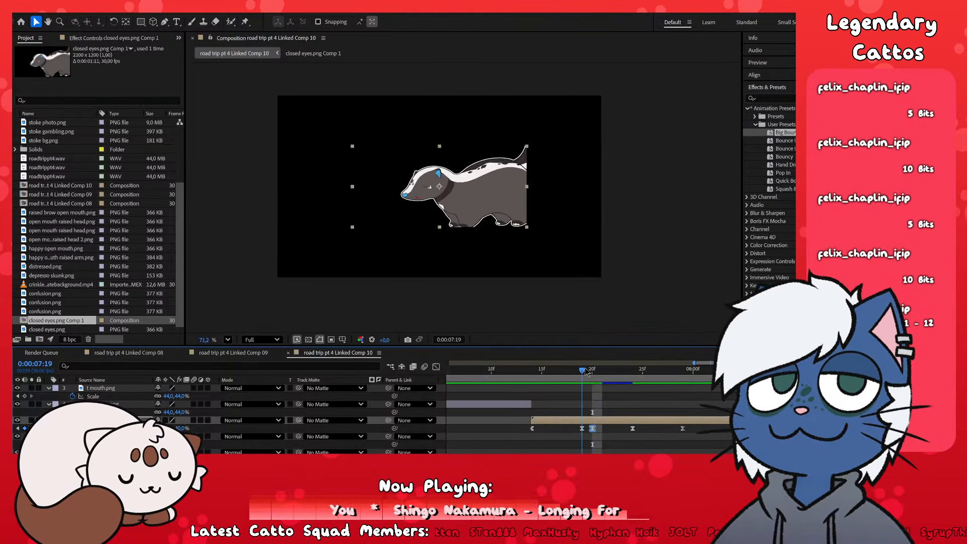
pyautogui.moveTo(577, 433); pyautogui.dragTo(587, 426)
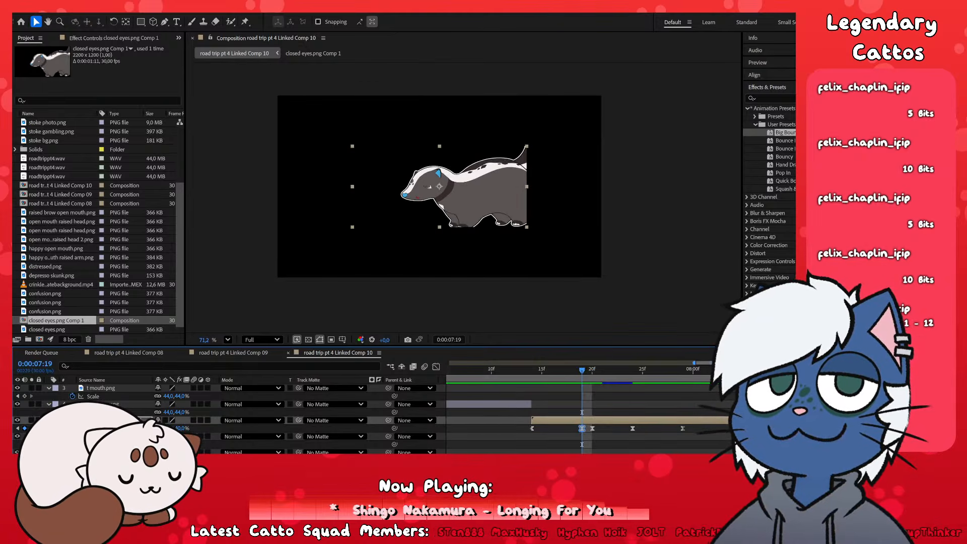
pyautogui.click(169, 428)
pyautogui.write('107')
pyautogui.press('Return')
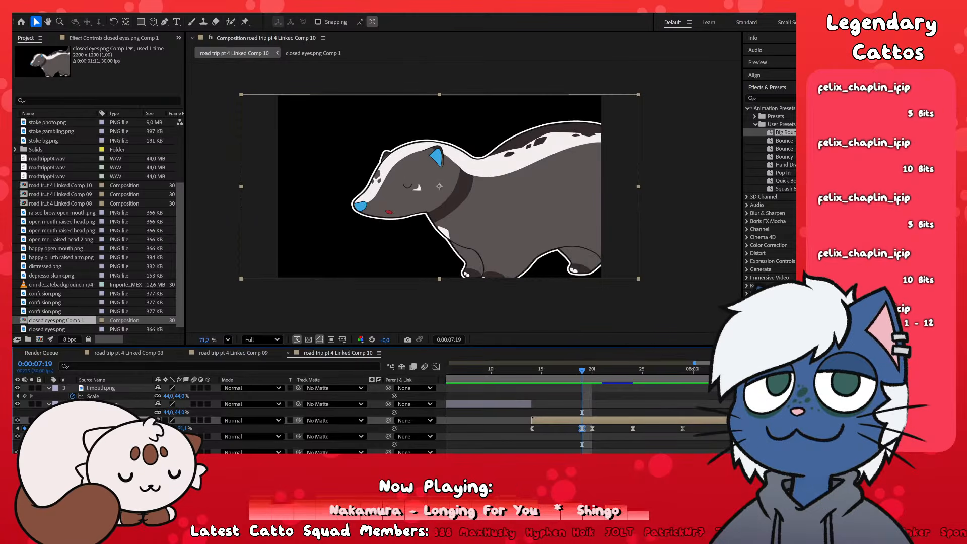
pyautogui.moveTo(542, 370); pyautogui.dragTo(533, 371)
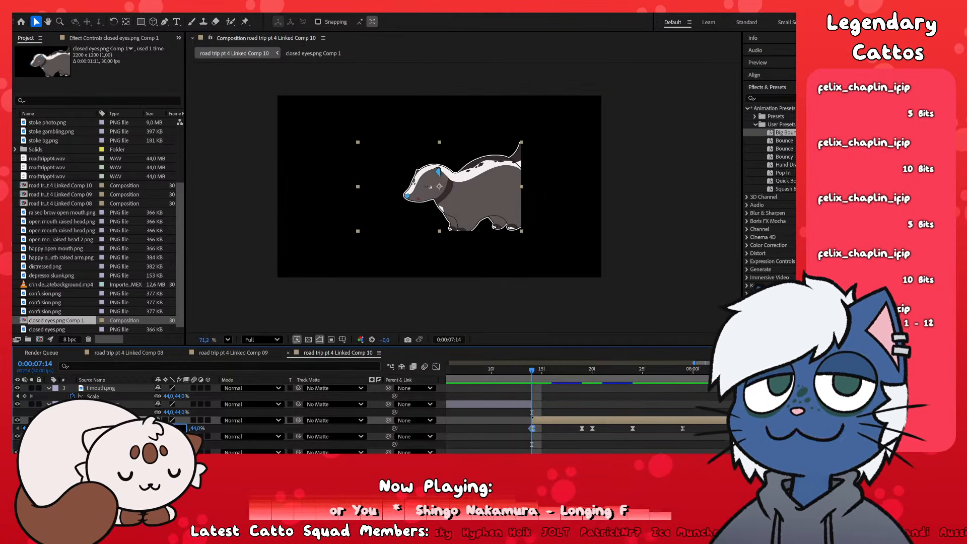
pyautogui.write('100')
pyautogui.press('Return')
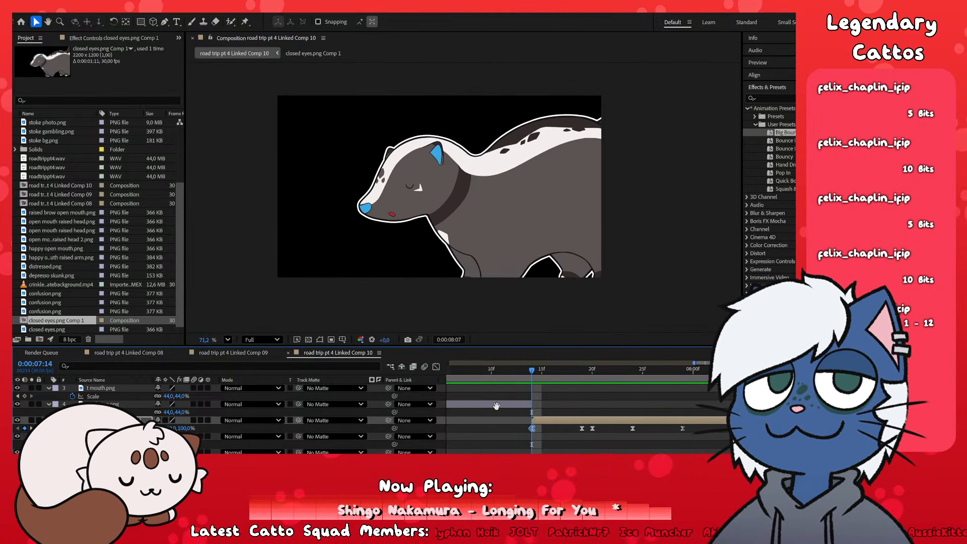
# - Preview the bounce on the closed eyes.png Comp 1 layer repeatedly from 0:00:07:14
pyautogui.click(524, 371)
pyautogui.click(534, 372)
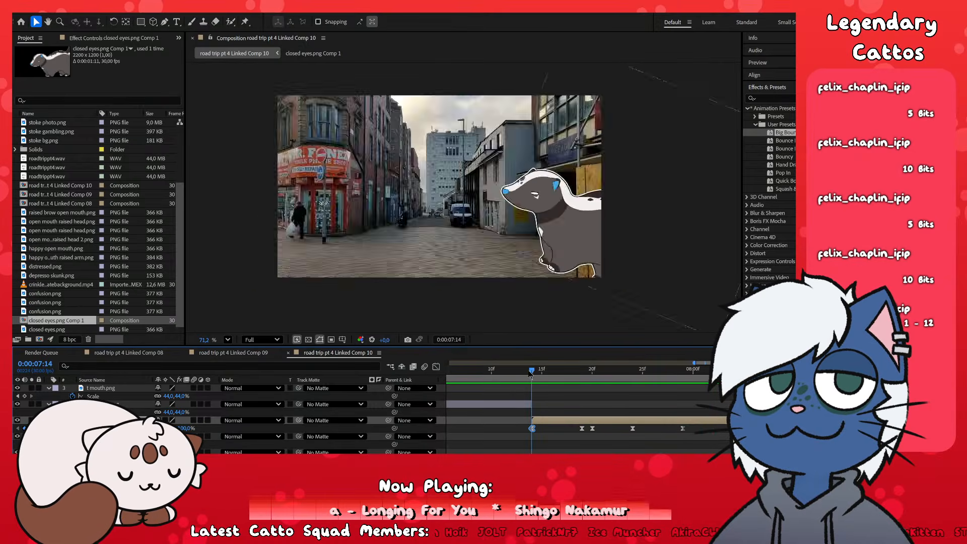
pyautogui.press('space')
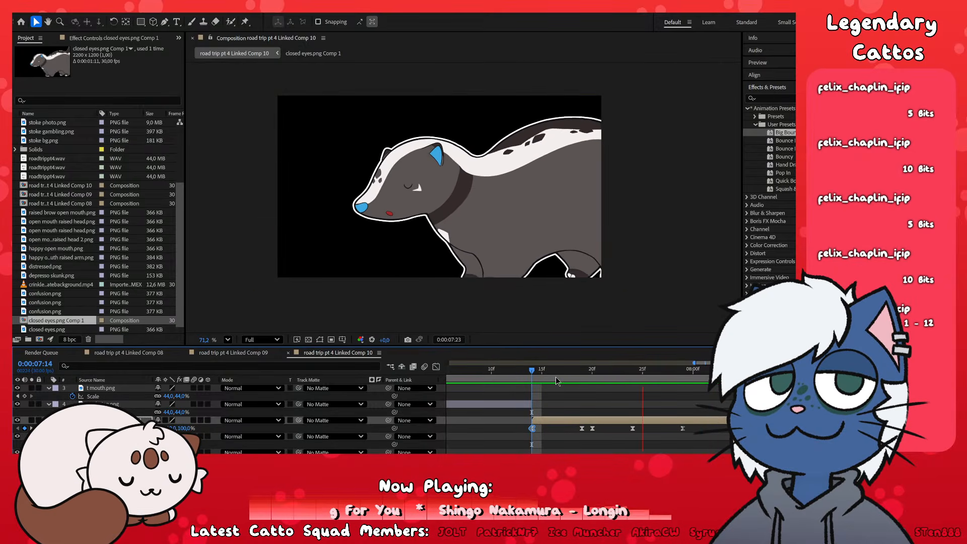
pyautogui.press('space')
pyautogui.click(533, 372)
pyautogui.press('space')
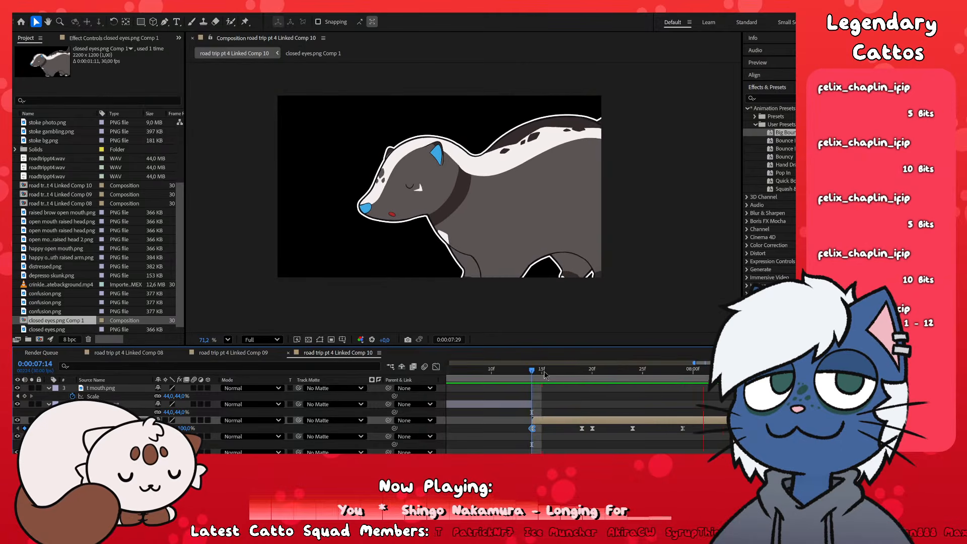
pyautogui.press('space')
pyautogui.click(537, 372)
pyautogui.moveTo(538, 373); pyautogui.dragTo(532, 374)
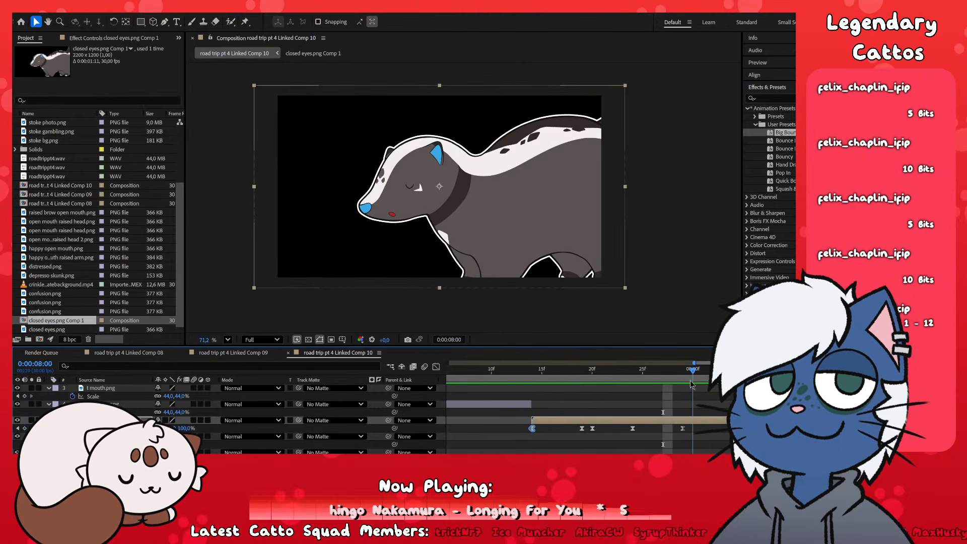
pyautogui.press('space')
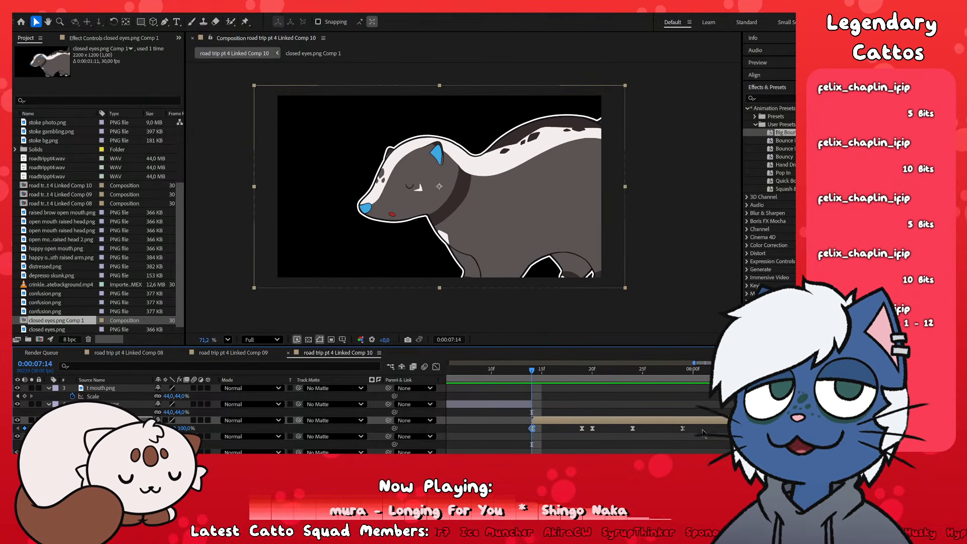
# - Delete all scale keyframes from the closed eyes.png Comp 1 layer
pyautogui.moveTo(703, 434); pyautogui.dragTo(525, 433)
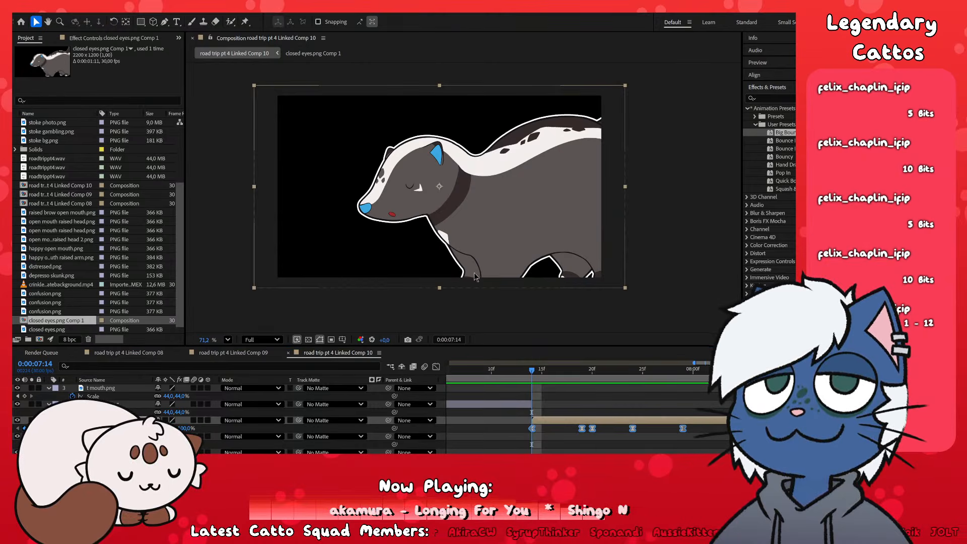
pyautogui.click(576, 405)
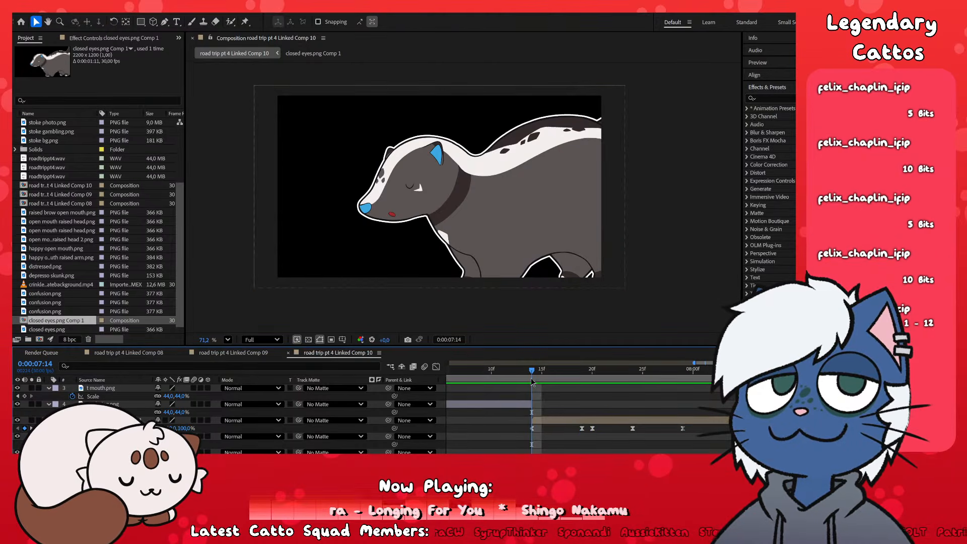
pyautogui.moveTo(532, 382)
pyautogui.mouseDown()
pyautogui.moveTo(492, 382)
pyautogui.moveTo(673, 382)
pyautogui.moveTo(532, 382)
pyautogui.mouseUp()
pyautogui.click(574, 422)
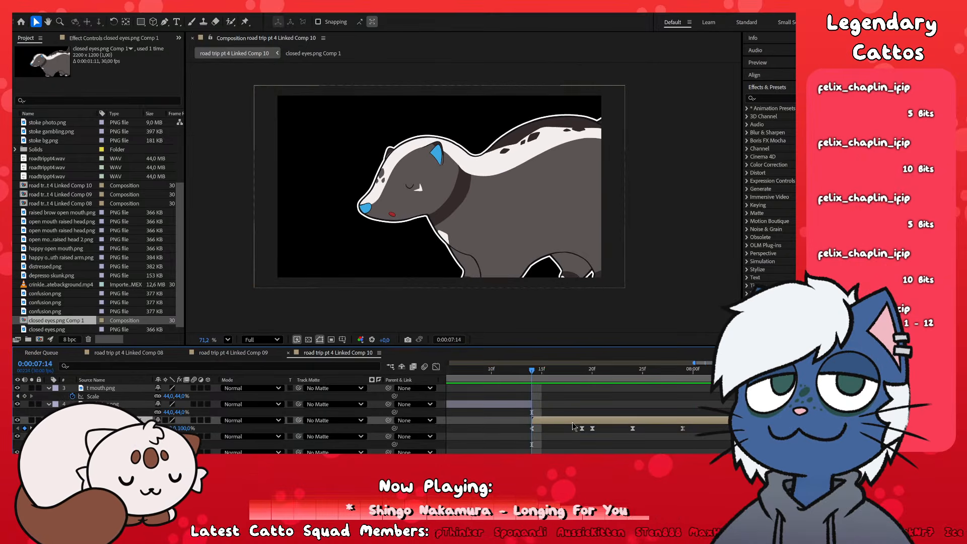
pyautogui.moveTo(704, 435); pyautogui.dragTo(430, 434)
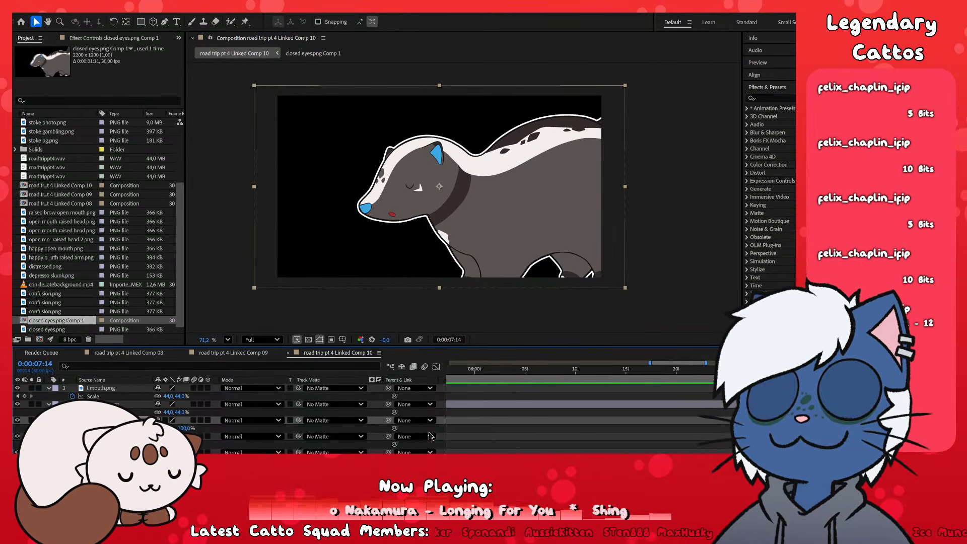
# - Move the anchor point of the closed eyes.png Comp 1 layer down between the skunk's legs, just below the frame's lower edge
pyautogui.scroll(-6, 512, 422)
pyautogui.scroll(4, 511, 422)
pyautogui.hscroll(2, 586, 436)
pyautogui.scroll(-3, 587, 433)
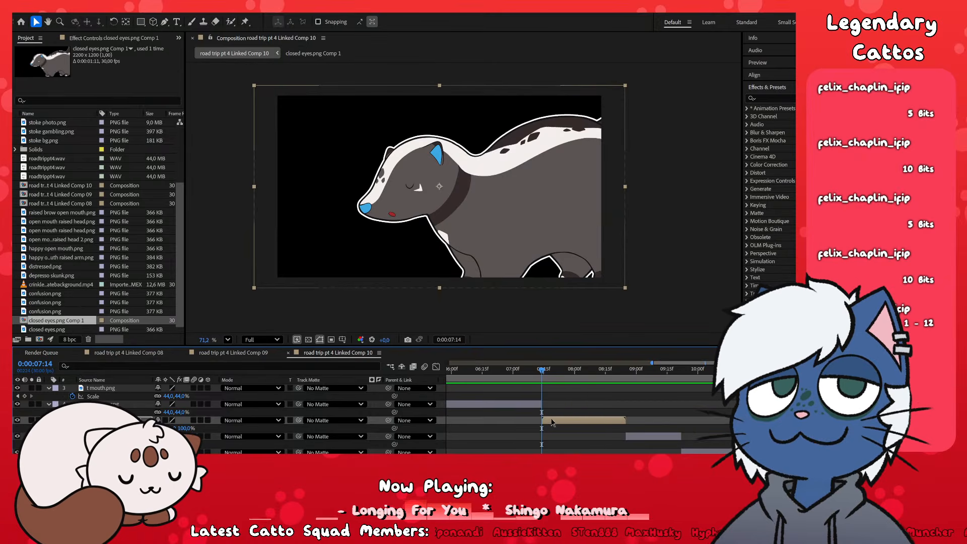
pyautogui.scroll(4, 551, 422)
pyautogui.moveTo(439, 187); pyautogui.dragTo(510, 262)
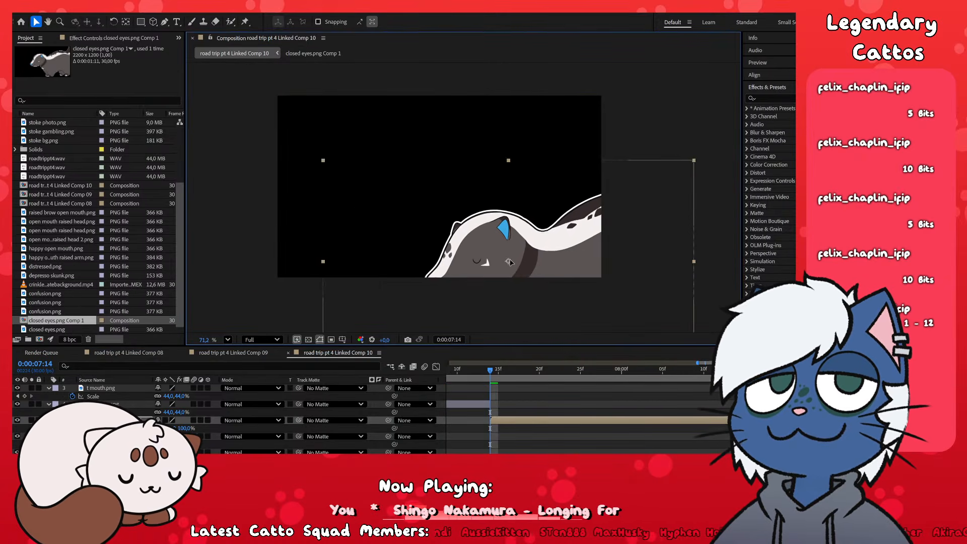
pyautogui.hotkey('ctrl', 'z')
pyautogui.press('y')
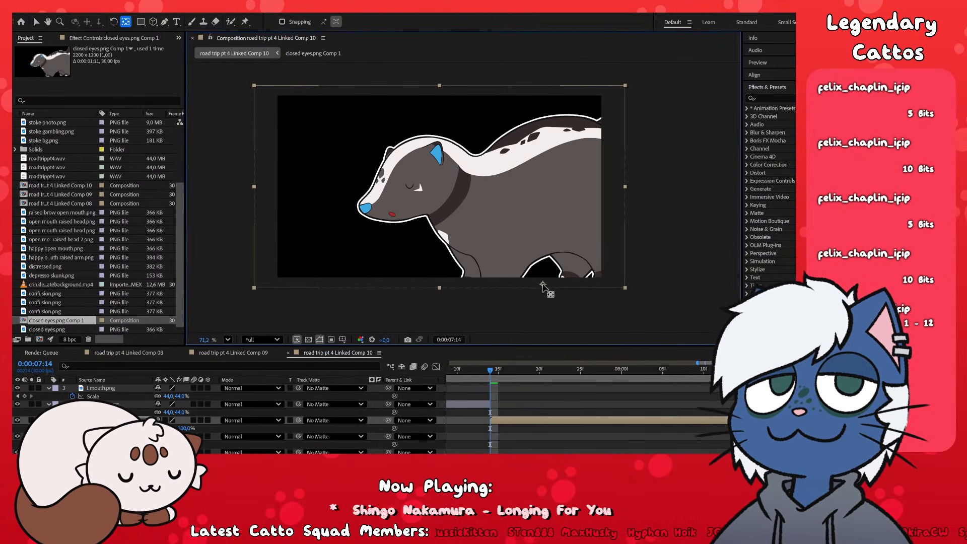
# - Apply the Big Bounce user preset to the closed eyes.png Comp 1 layer at 0:00:07:14 and preview it
pyautogui.click(750, 106)
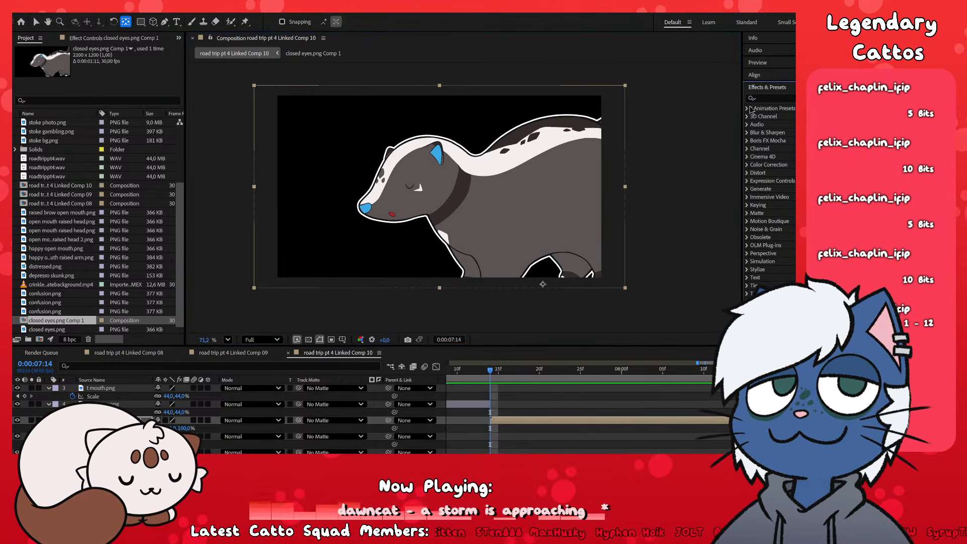
pyautogui.click(751, 109)
pyautogui.click(755, 125)
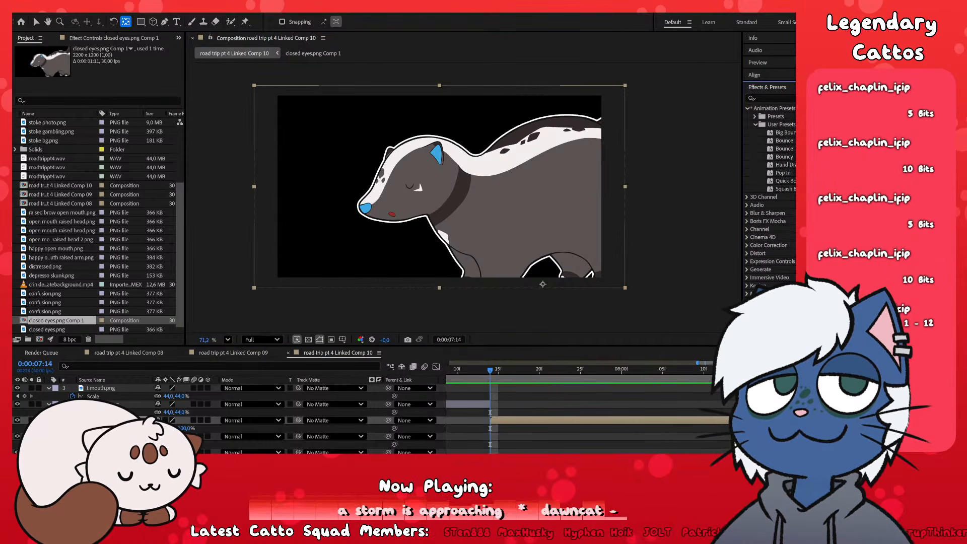
pyautogui.doubleClick(785, 132)
pyautogui.press('v')
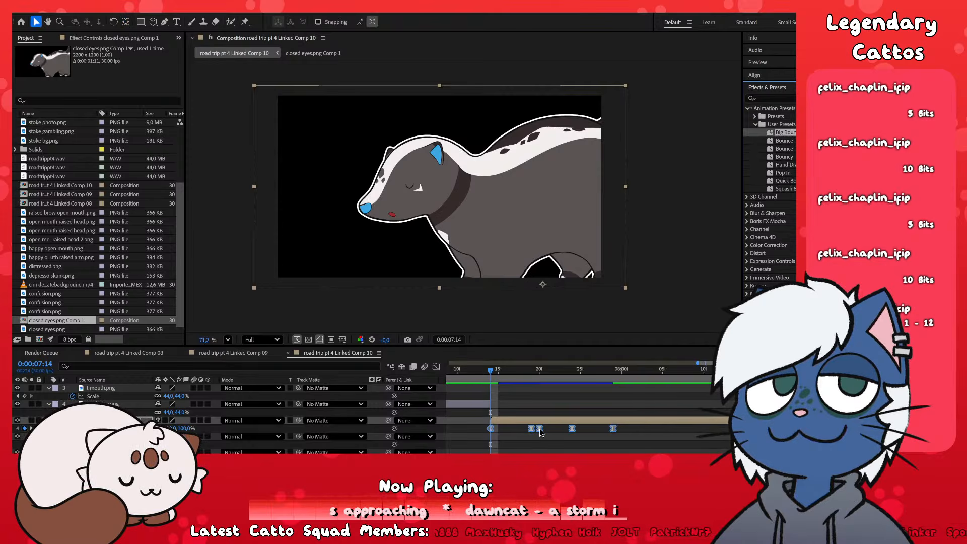
pyautogui.press('space')
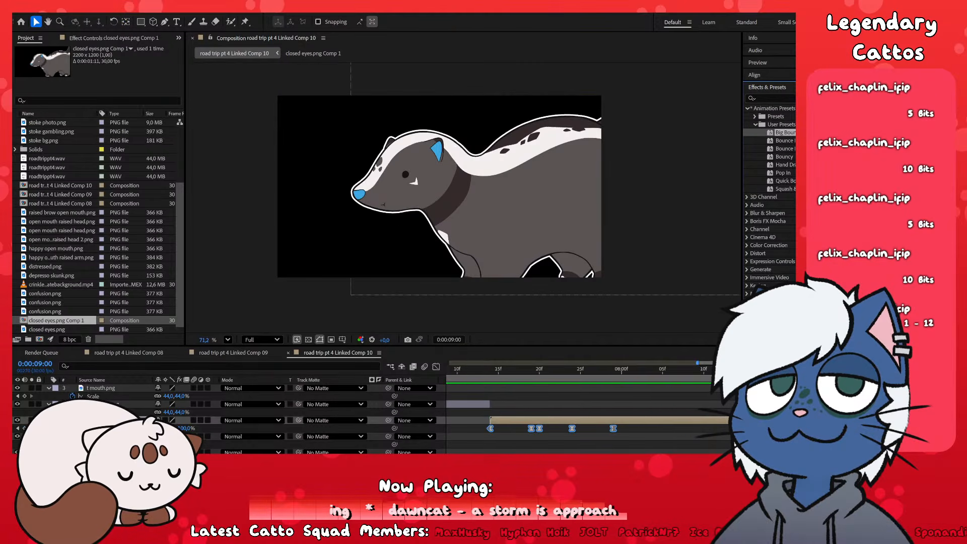
# - Pre-compose the t mouth.png layer that directly follows the closed eyes.png Comp 1 layer
pyautogui.click(679, 436)
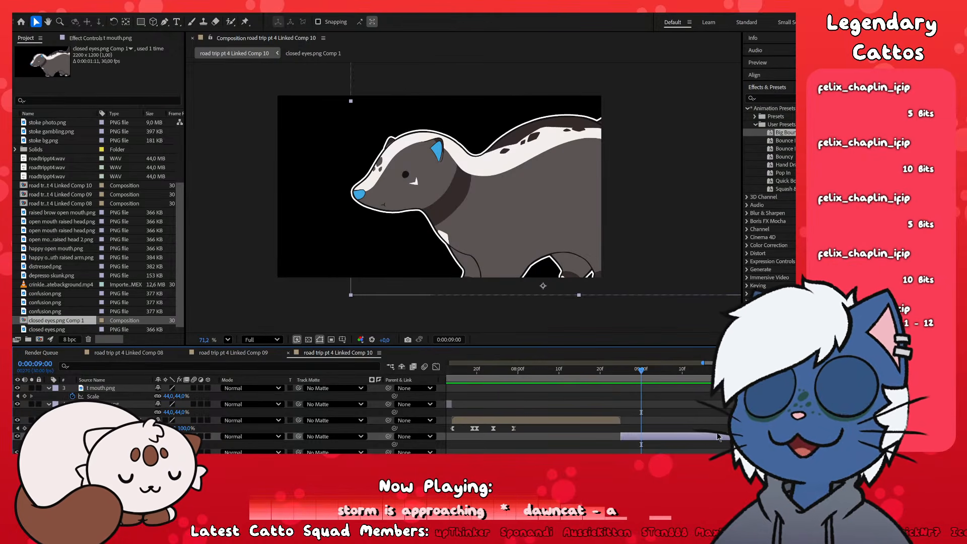
pyautogui.hotkey('ctrl', 'shift', 'c')
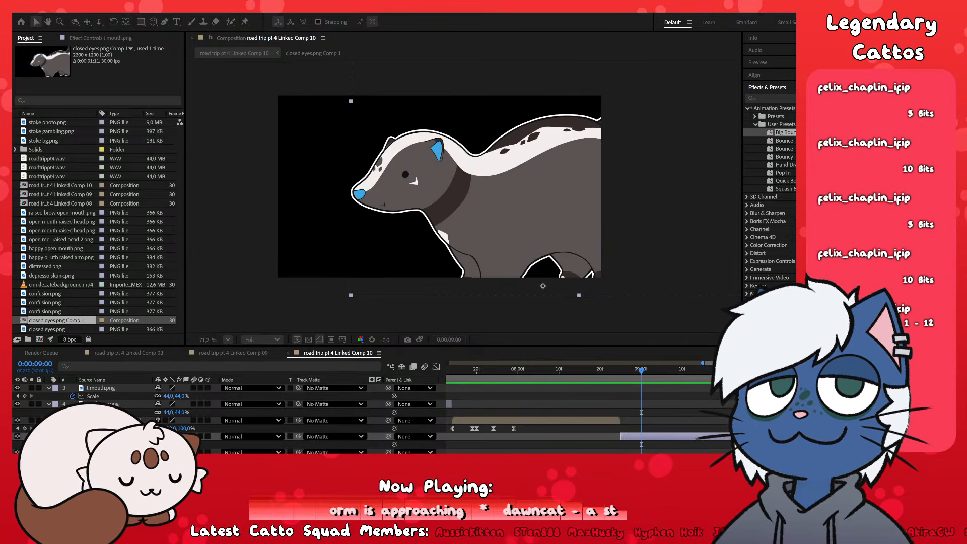
pyautogui.click(515, 322)
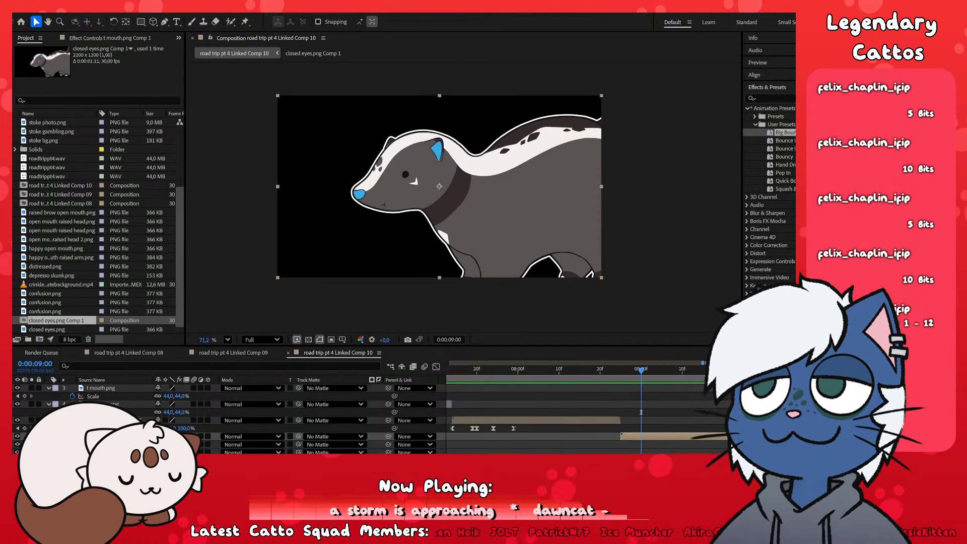
pyautogui.hotkey('alt', 'Tab')
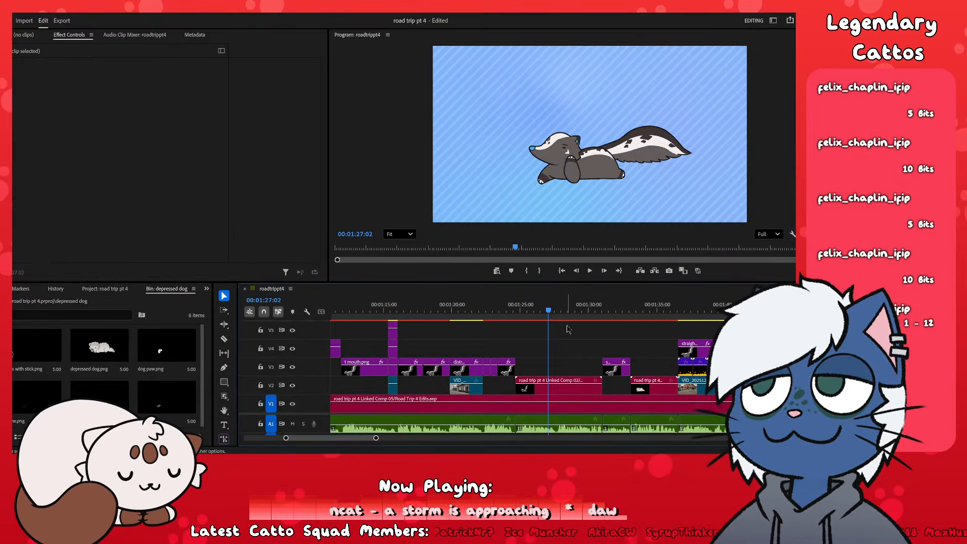
pyautogui.hotkey('alt', 'Tab')
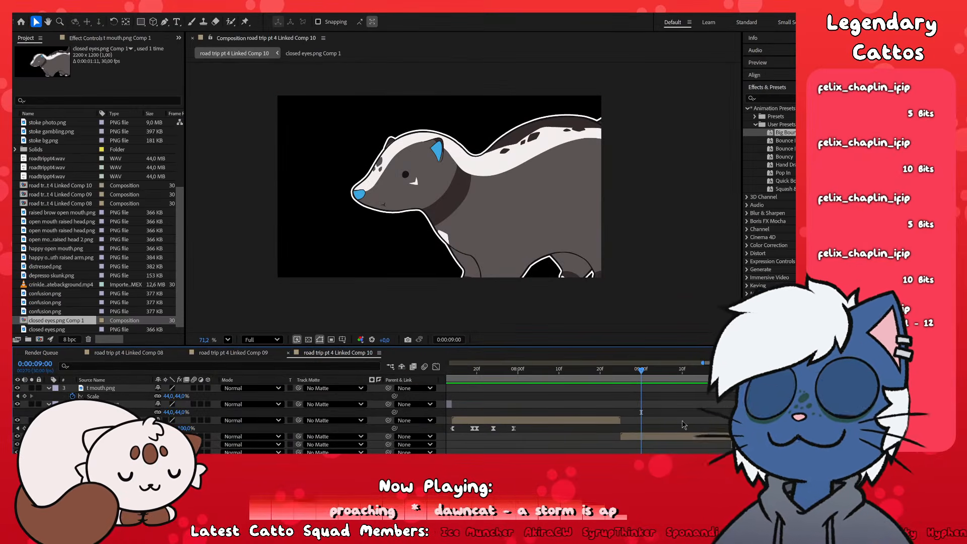
# - Resize the t mouth.png Comp 1 pre-composition to 2200 x 1200 px and return to road trip pt 4 Linked Comp 10
pyautogui.moveTo(633, 376); pyautogui.dragTo(680, 405)
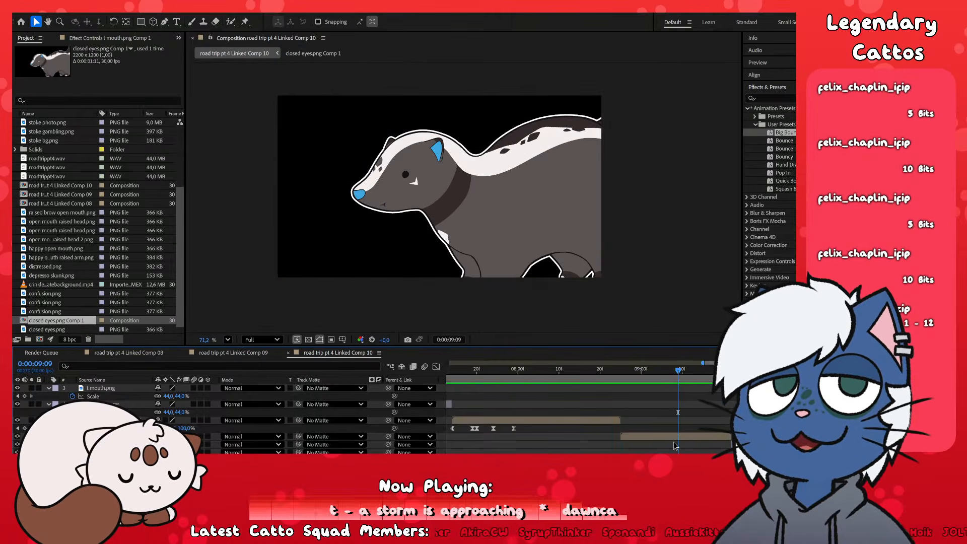
pyautogui.doubleClick(675, 445)
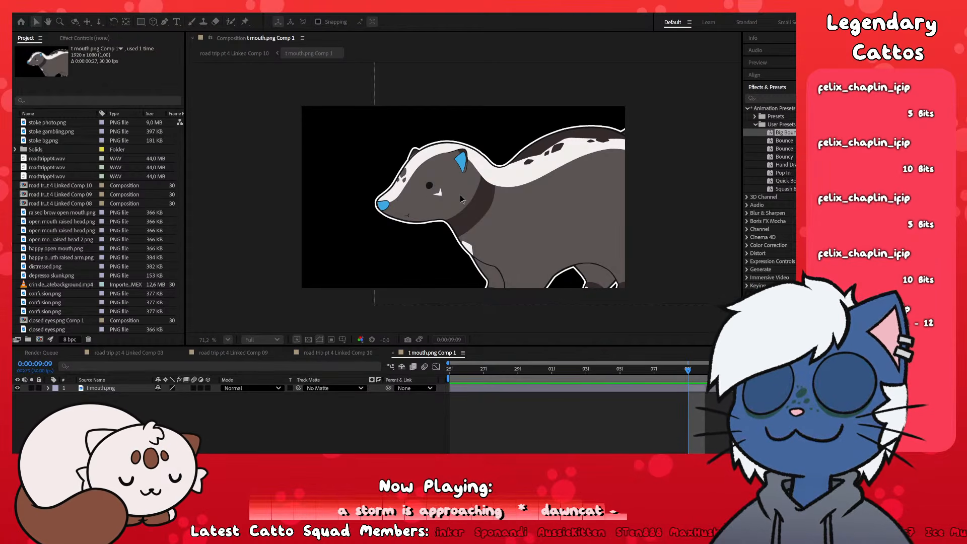
pyautogui.press('Return')
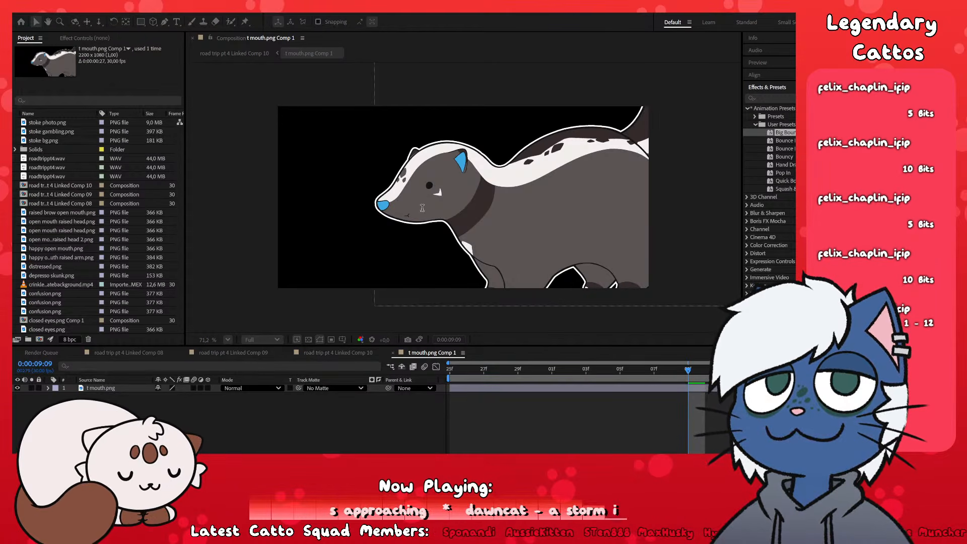
pyautogui.click(565, 372)
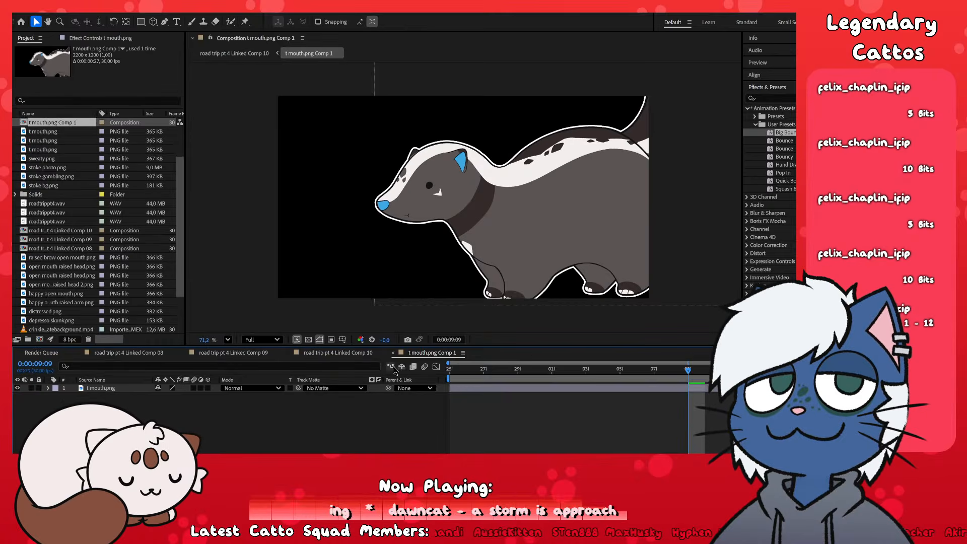
pyautogui.click(393, 353)
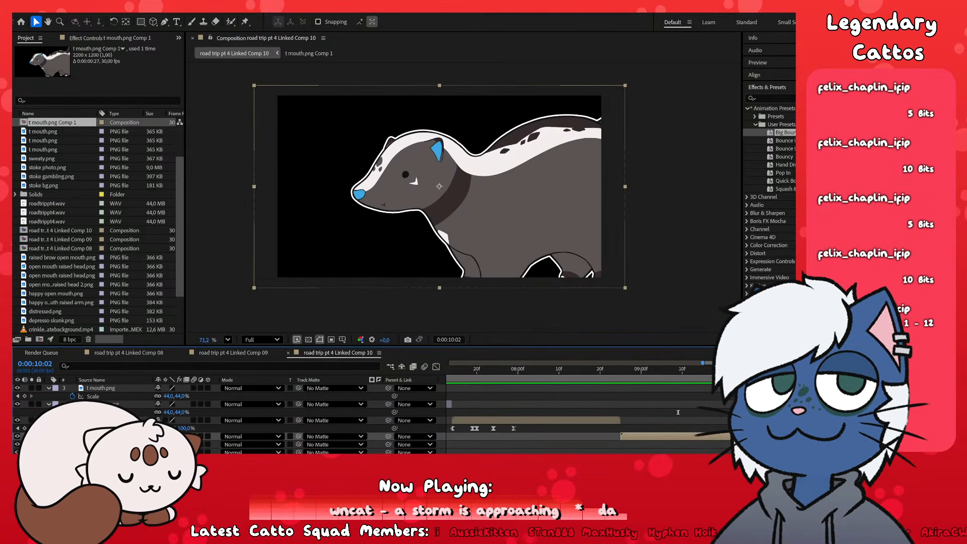
# - Move the anchor point of the t mouth.png Comp 1 layer down between the skunk's legs, just below the frame's lower edge
pyautogui.click(772, 370)
pyautogui.click(773, 444)
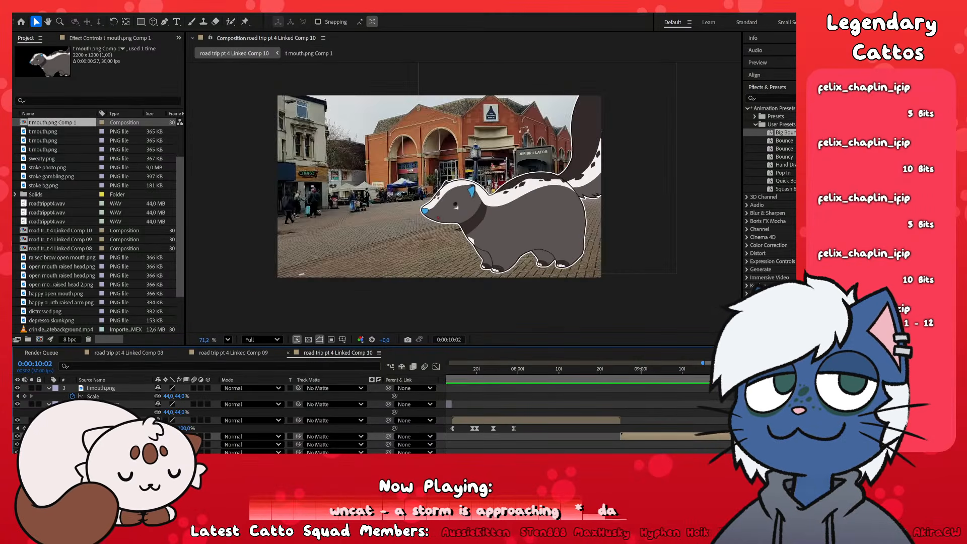
pyautogui.moveTo(629, 369); pyautogui.dragTo(612, 431)
pyautogui.click(638, 440)
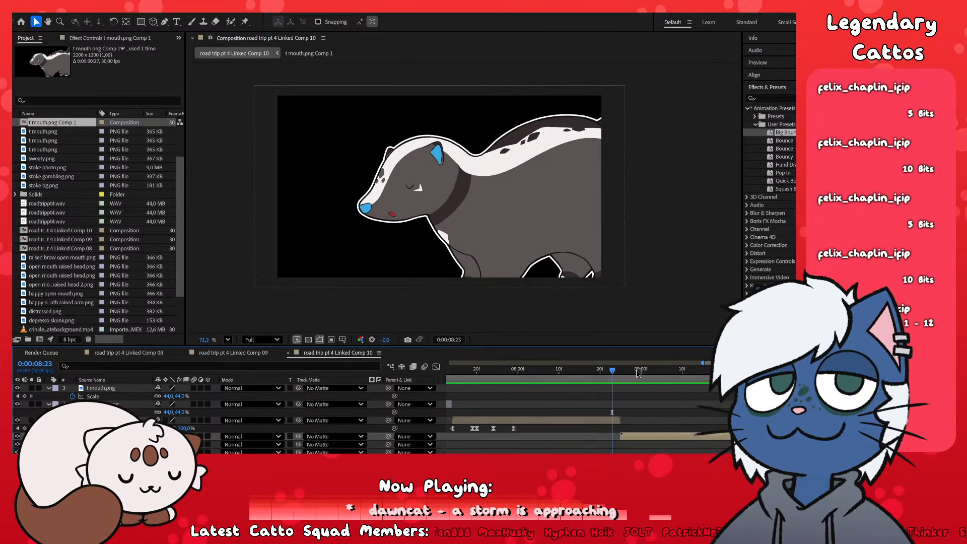
pyautogui.press('y')
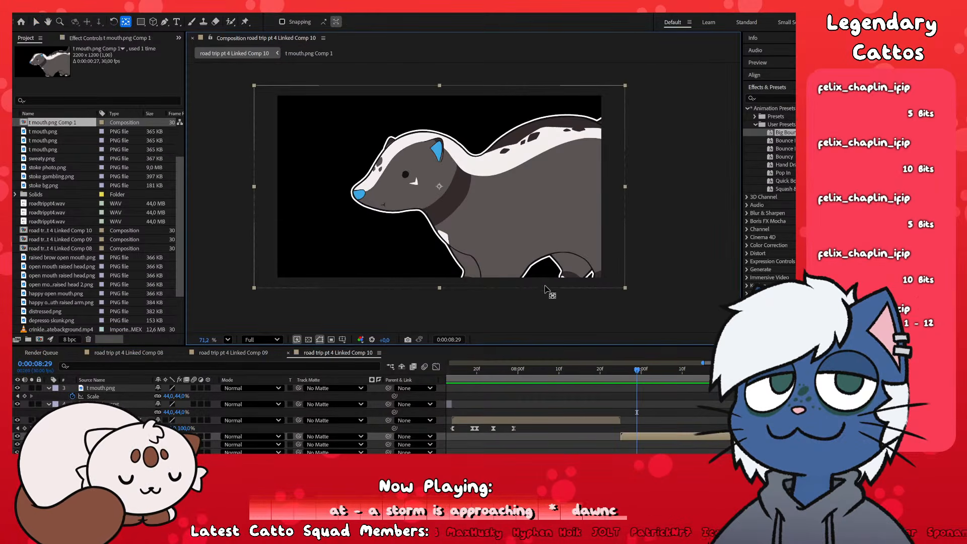
pyautogui.moveTo(440, 187); pyautogui.dragTo(542, 282)
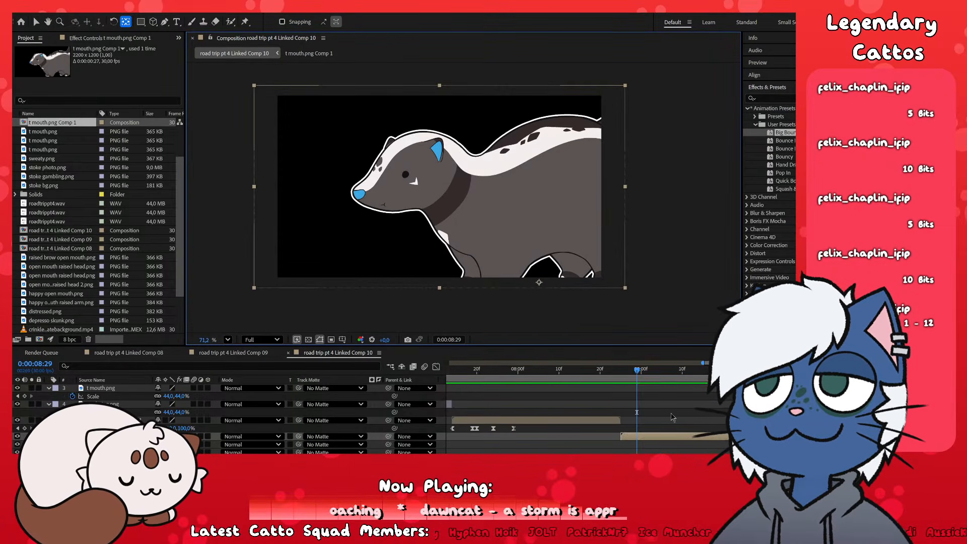
# - Add a second set of bounce scale keyframes to the closed eyes.png Comp 1 layer, starting at 0:00:08:21
pyautogui.moveTo(637, 370); pyautogui.dragTo(604, 371)
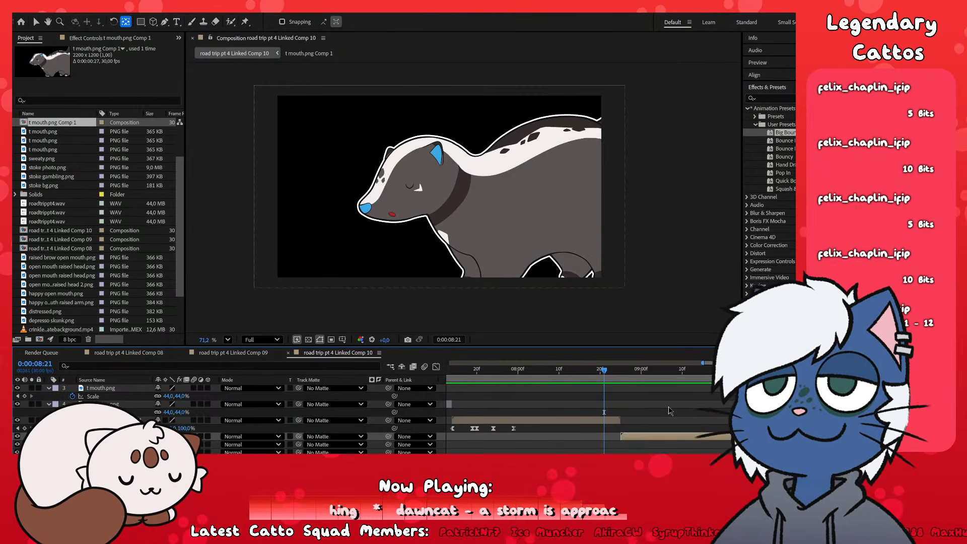
pyautogui.scroll(-1, 582, 414)
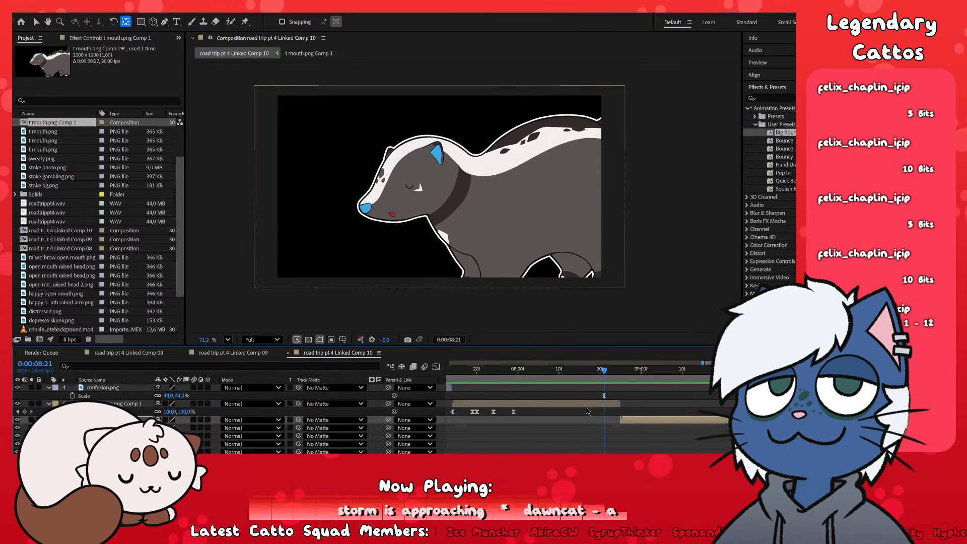
pyautogui.click(585, 405)
pyautogui.hotkey('ctrl', 'v')
pyautogui.press('v')
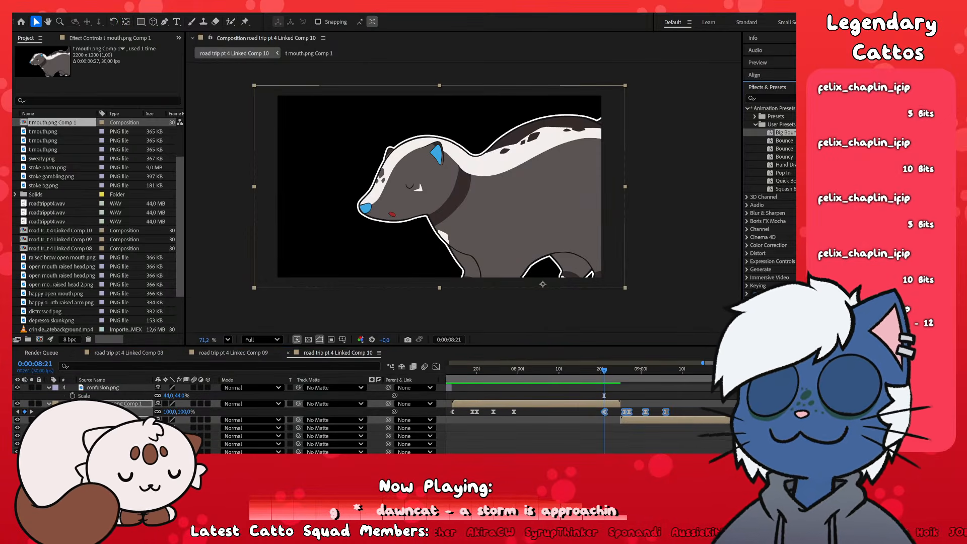
# - Add the same bounce scale keyframes to the t mouth.png Comp 1 layer, starting at 0:00:08:21
pyautogui.click(663, 422)
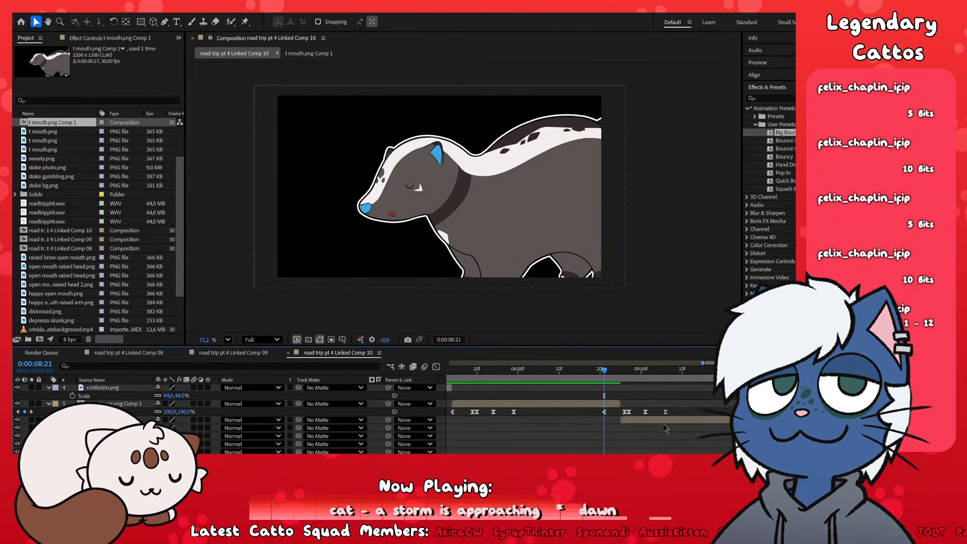
pyautogui.hotkey('ctrl', 'v')
pyautogui.scroll(2, 654, 435)
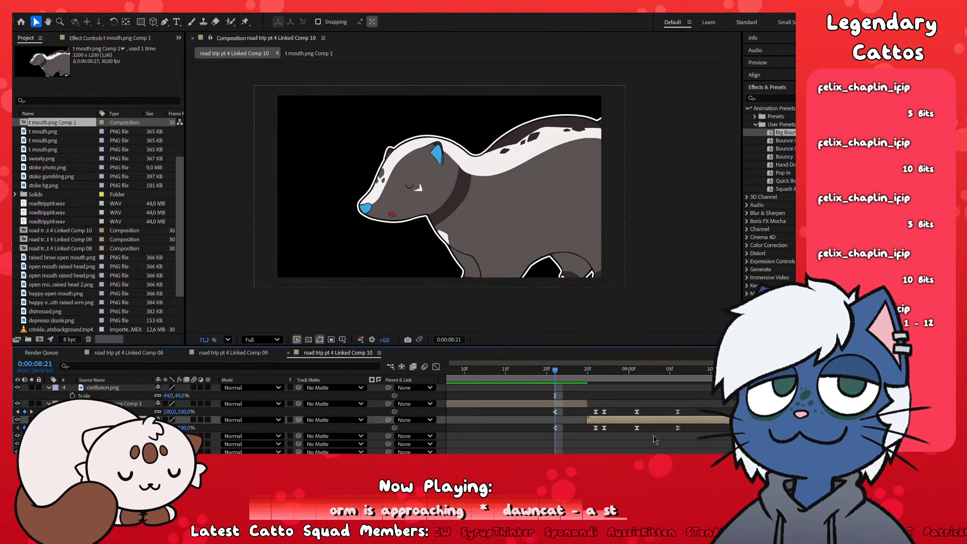
# - Shift the new bounce keyframes on both pre-composed layers one frame earlier, to start at 0:00:08:20
pyautogui.moveTo(694, 410); pyautogui.dragTo(547, 429)
pyautogui.click(579, 440)
pyautogui.scroll(-2, 600, 405)
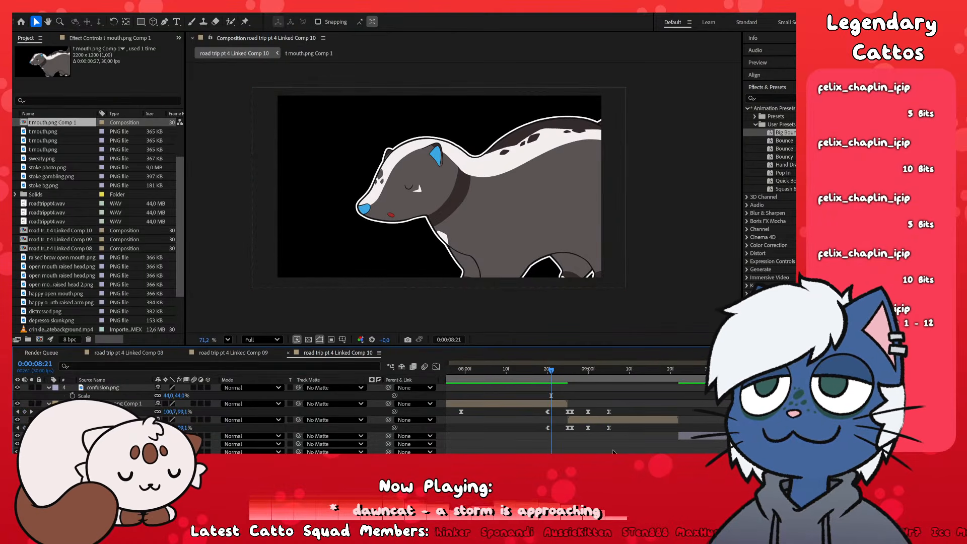
# - Preview the bounce transition between the two pre-composed layers from 0:00:08:16
pyautogui.click(531, 370)
pyautogui.press('space')
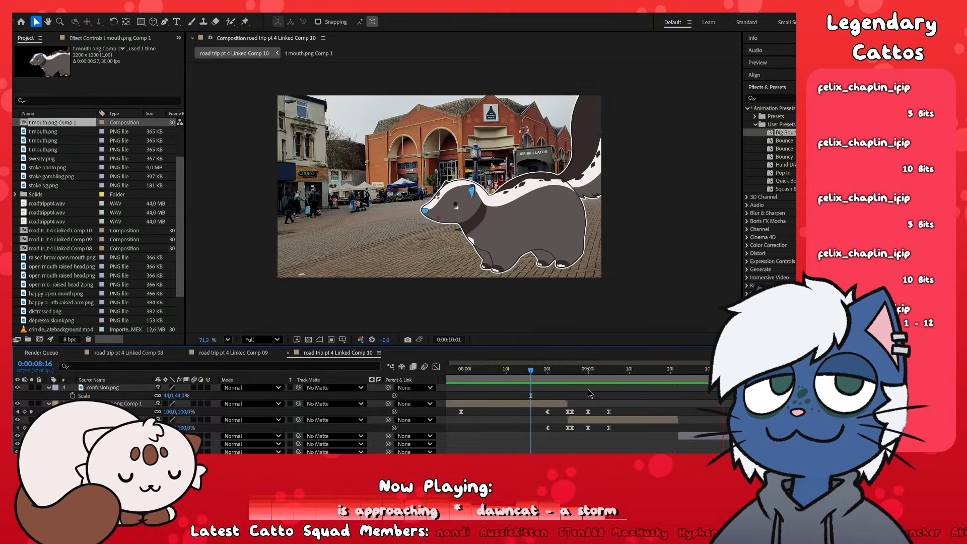
pyautogui.press('space')
pyautogui.scroll(-2, 530, 421)
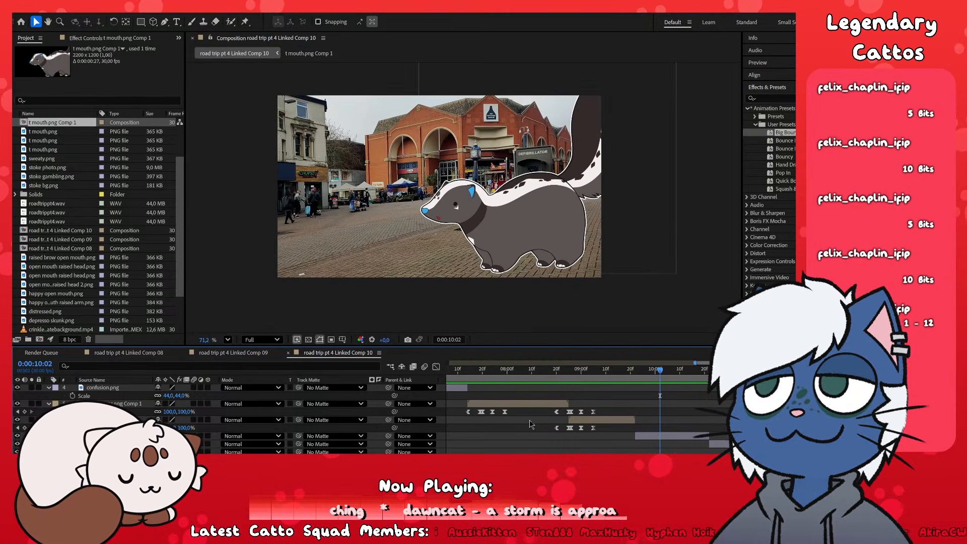
pyautogui.scroll(2, 530, 421)
pyautogui.scroll(-3, 619, 421)
pyautogui.scroll(2, 619, 421)
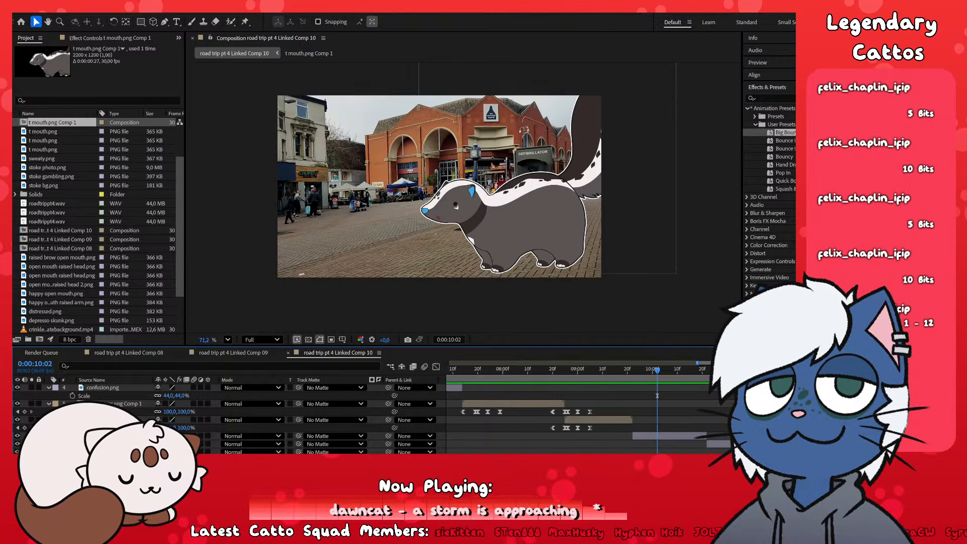
pyautogui.scroll(2, 700, 421)
pyautogui.hscroll(-4, 572, 395)
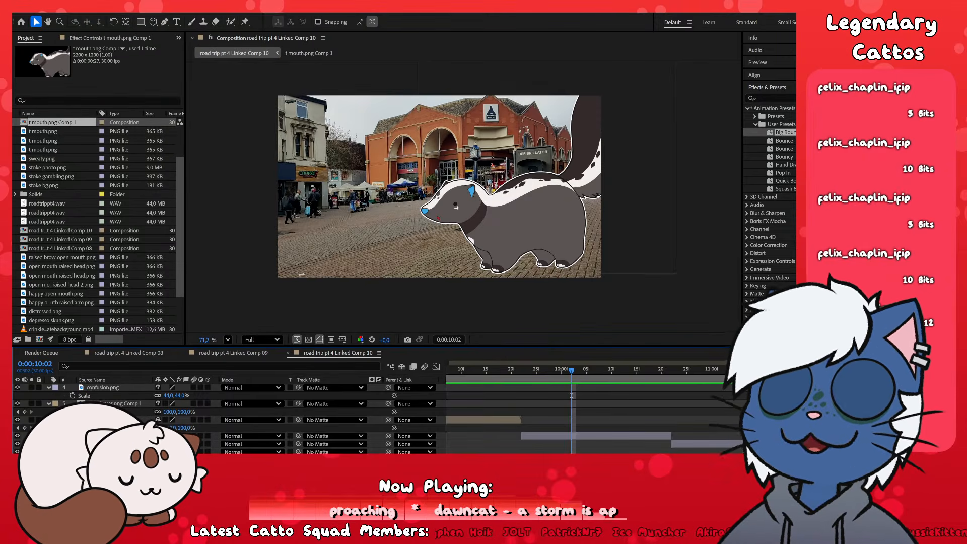
# - Pre-compose the open mouth raised head.png layer and play the timeline from 0:00:10:02
pyautogui.click(603, 436)
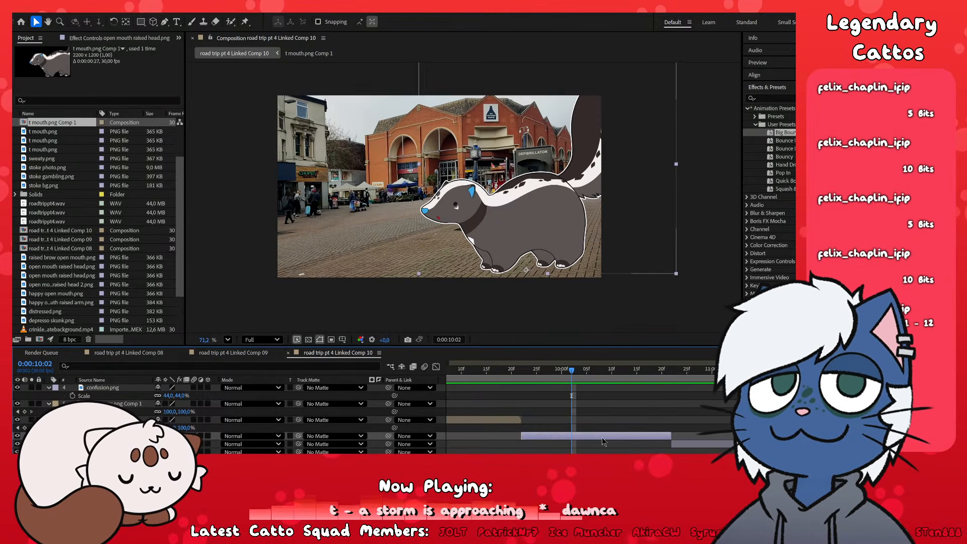
pyautogui.hotkey('ctrl', 'shift', 'c')
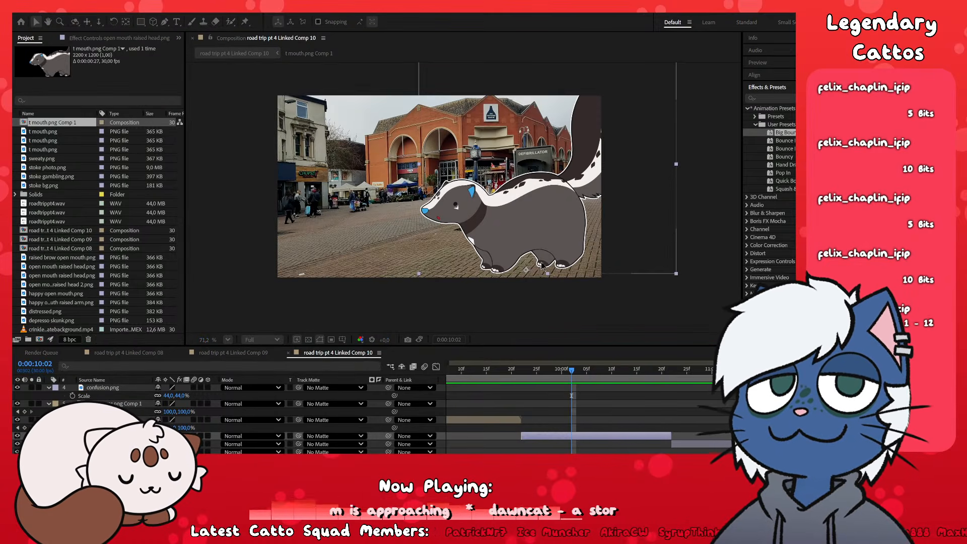
pyautogui.click(520, 307)
pyautogui.moveTo(583, 372)
pyautogui.mouseDown()
pyautogui.moveTo(533, 380)
pyautogui.moveTo(572, 383)
pyautogui.mouseUp()
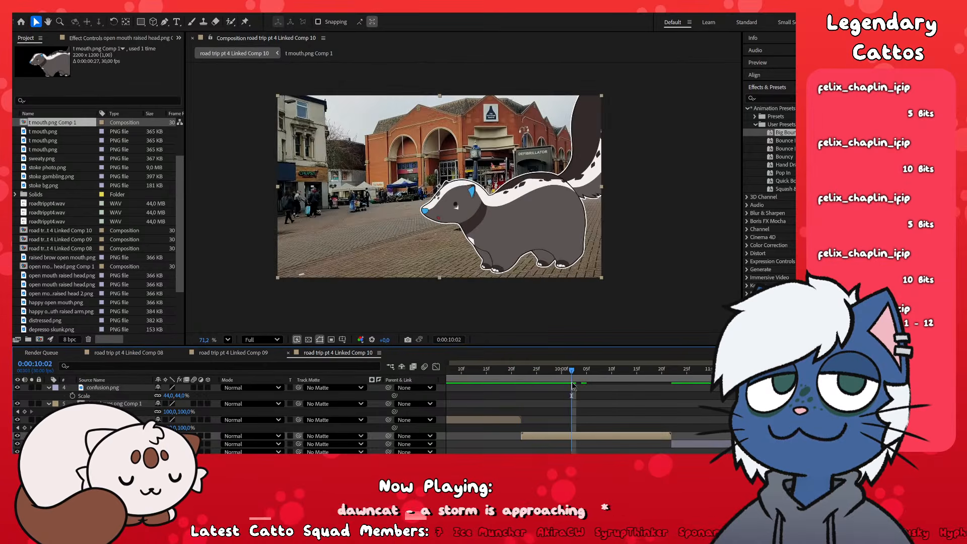
pyautogui.press('space')
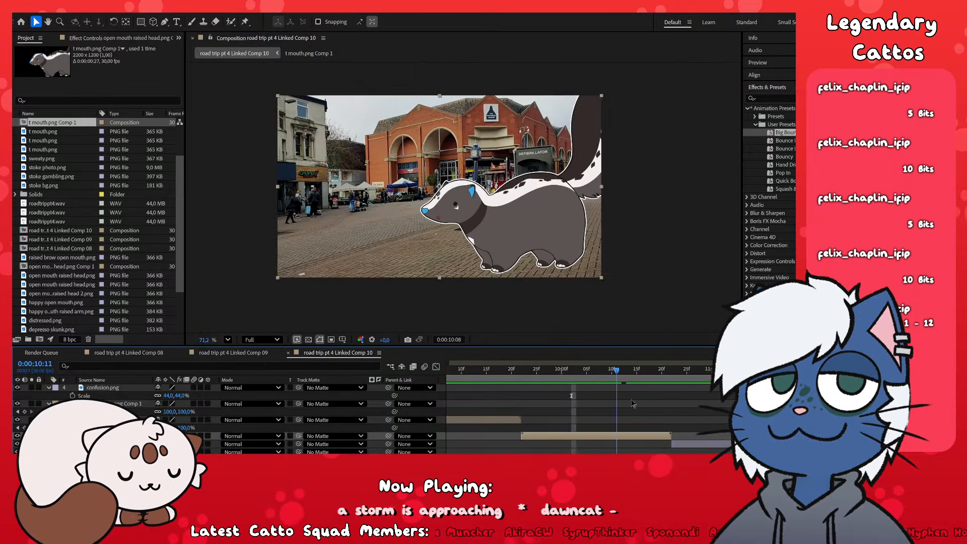
# - Resize the open mouth raised head.png Comp 1 composition to 2200 x 1200 and return to road trip pt 4 Linked Comp 10
pyautogui.doubleClick(570, 433)
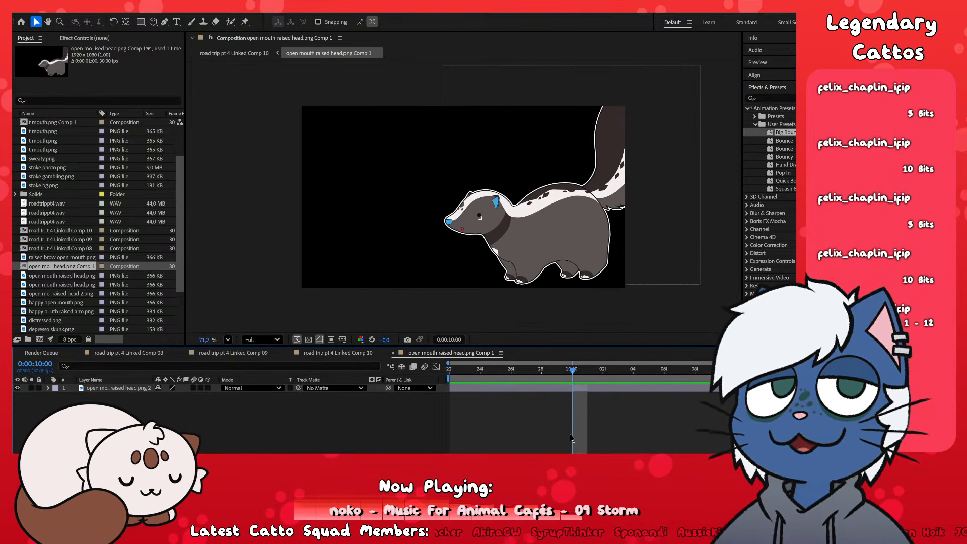
pyautogui.hotkey('ctrl', 'k')
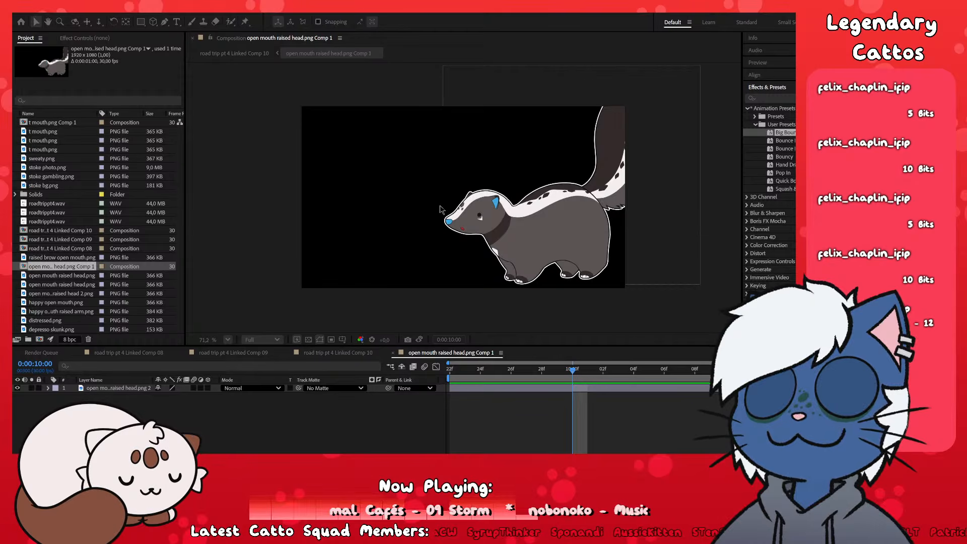
pyautogui.write('2200')
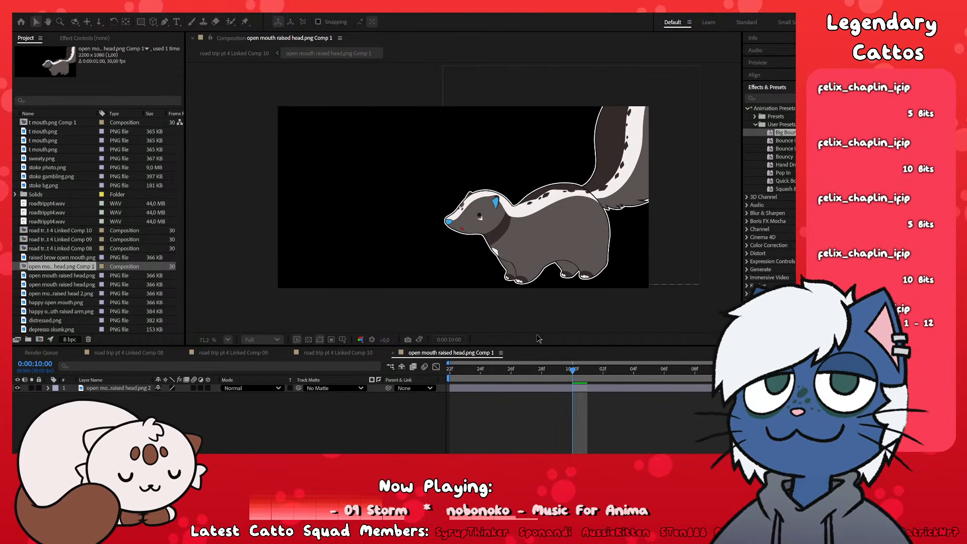
pyautogui.write('1200')
pyautogui.click(539, 339)
pyautogui.click(393, 354)
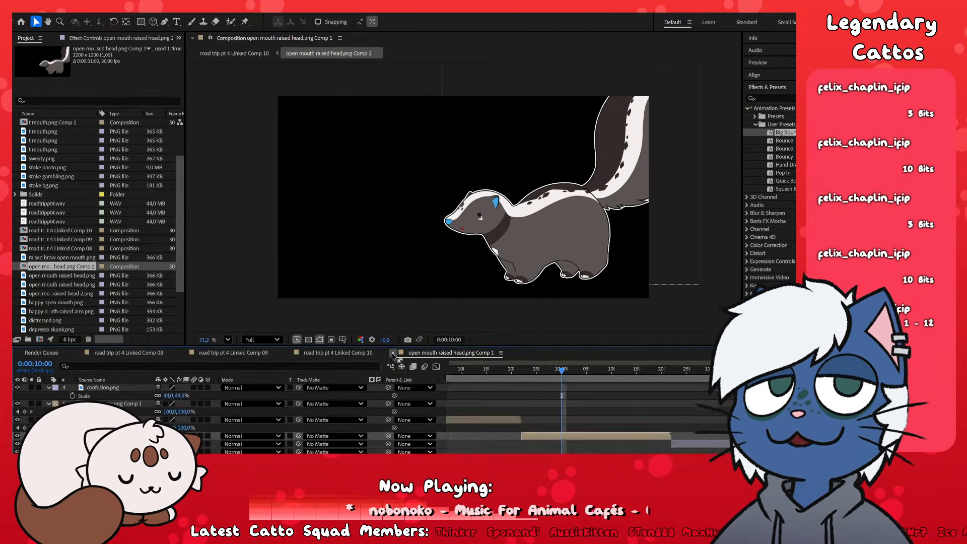
pyautogui.click(393, 355)
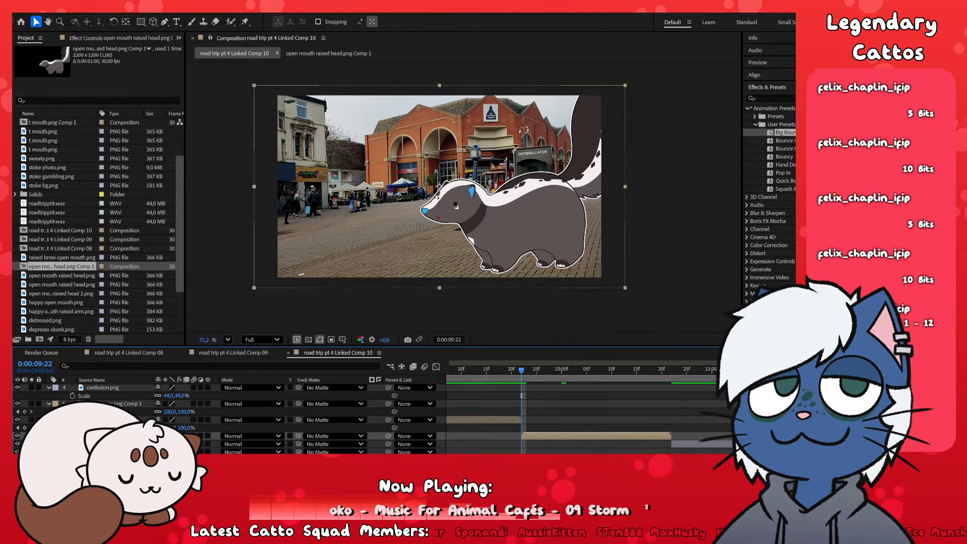
# - Try to add bounce scale keyframes to the open mouth raised head.png Comp 1 layer from 0:00:09:22
pyautogui.click(551, 437)
pyautogui.press('u')
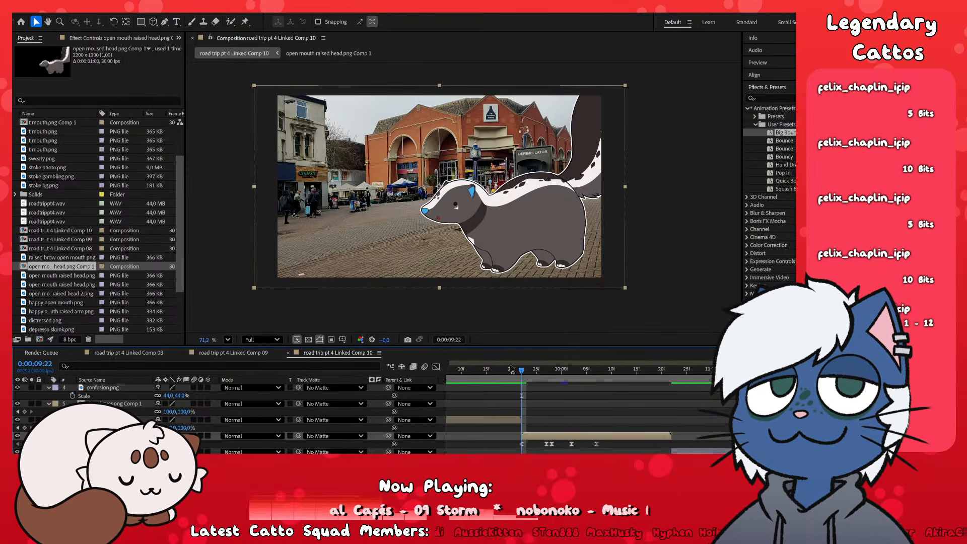
pyautogui.moveTo(463, 371); pyautogui.dragTo(544, 379)
pyautogui.hotkey('ctrl', 'z')
# - Move the anchor point of the open mouth raised head.png Comp 1 layer to the ground between the skunk's front and hind feet
pyautogui.click(563, 436)
pyautogui.press('y')
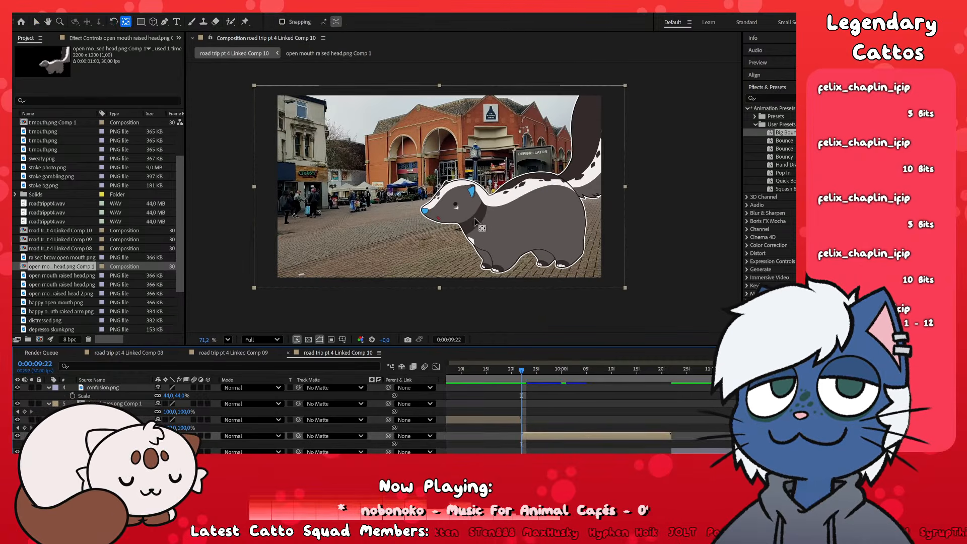
pyautogui.moveTo(452, 199); pyautogui.dragTo(480, 189)
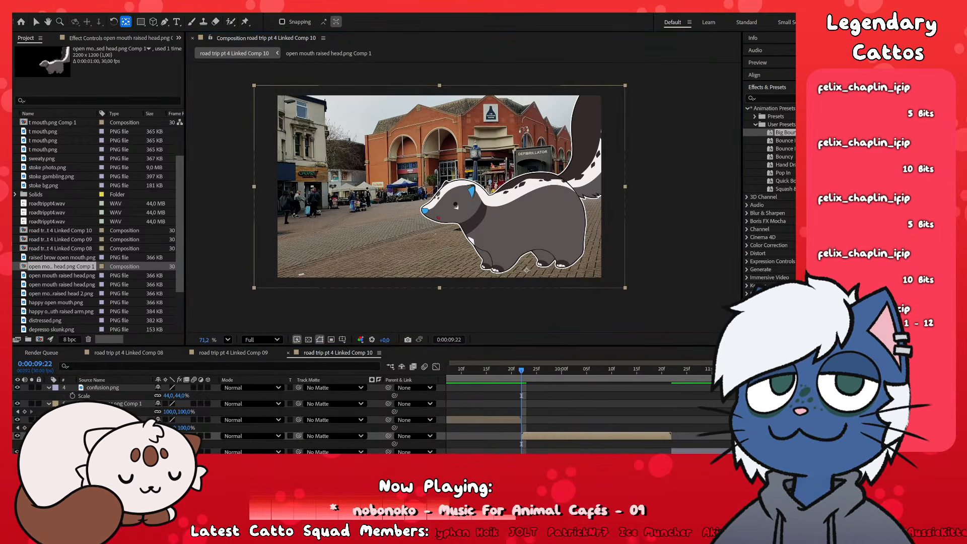
pyautogui.click(456, 234)
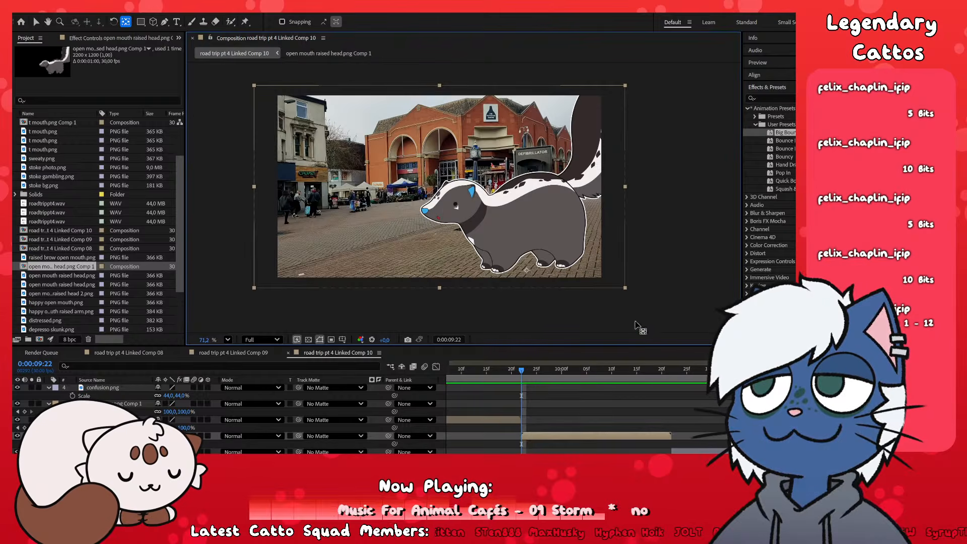
# - Preview the pose change into the open mouth raised head.png Comp 1 layer from 0:00:09:09
pyautogui.moveTo(522, 372)
pyautogui.mouseDown()
pyautogui.moveTo(537, 373)
pyautogui.moveTo(506, 377)
pyautogui.moveTo(527, 381)
pyautogui.mouseUp()
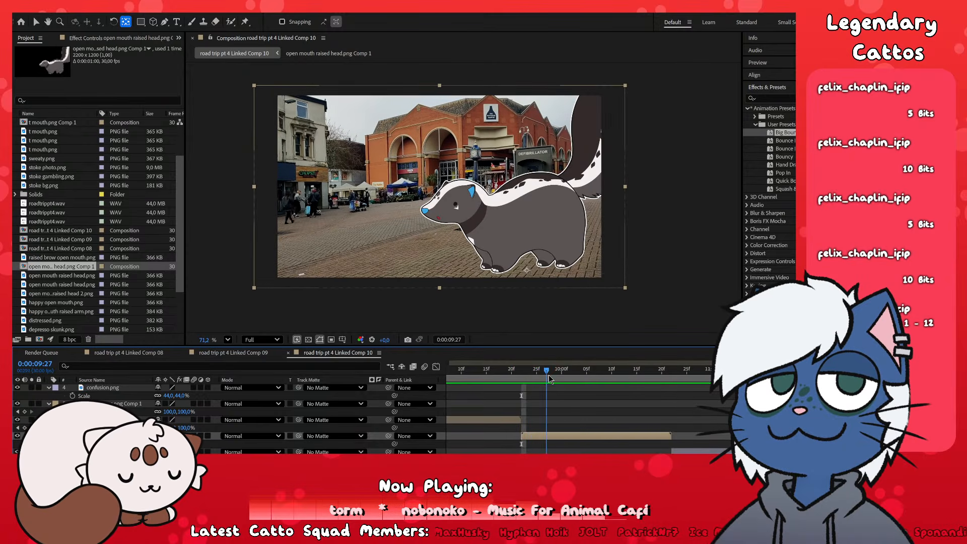
pyautogui.moveTo(538, 381); pyautogui.dragTo(526, 386)
pyautogui.press('space')
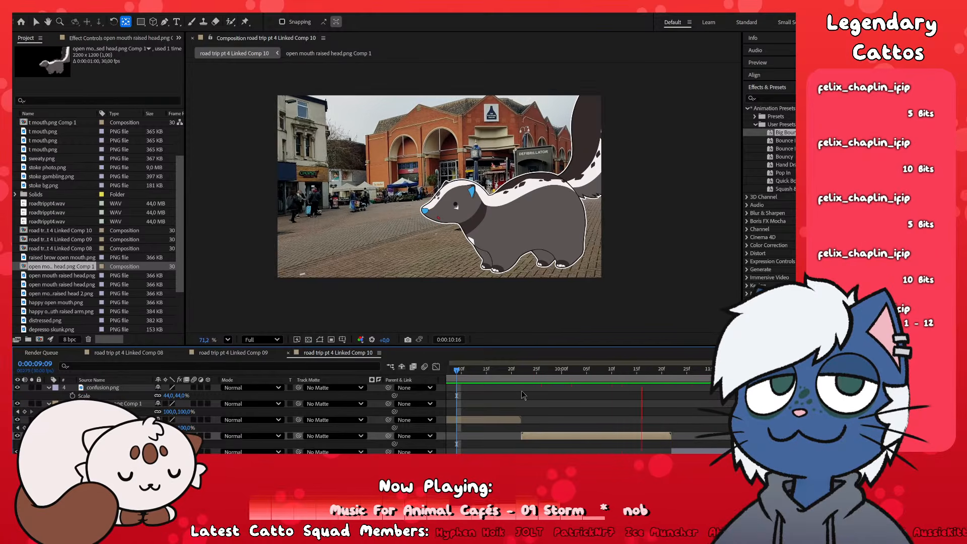
# - Pre-compose the open mouth raised head 2.png layer that follows the open mouth raised head.png Comp 1 layer
pyautogui.press('-')
pyautogui.press('=')
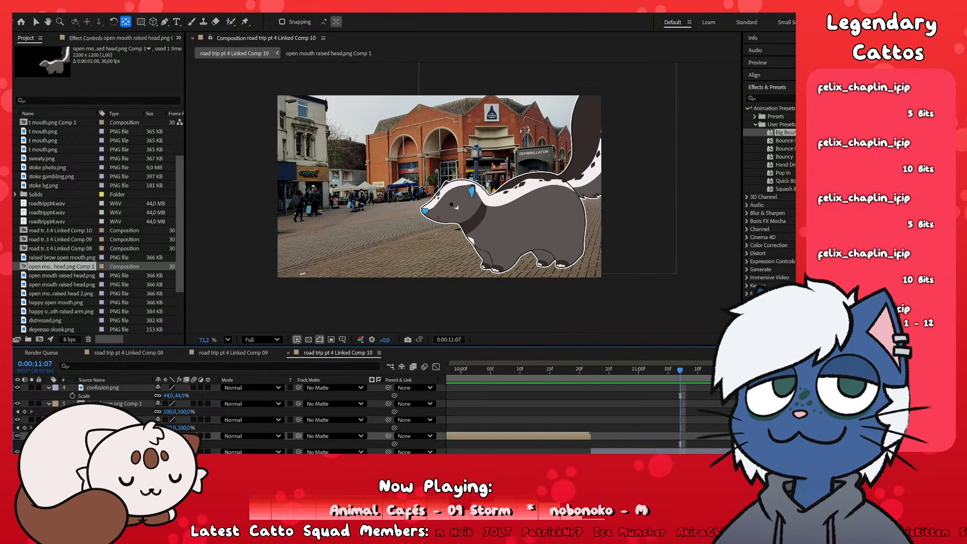
pyautogui.click(645, 451)
pyautogui.hotkey('ctrl', 'shift', 'c')
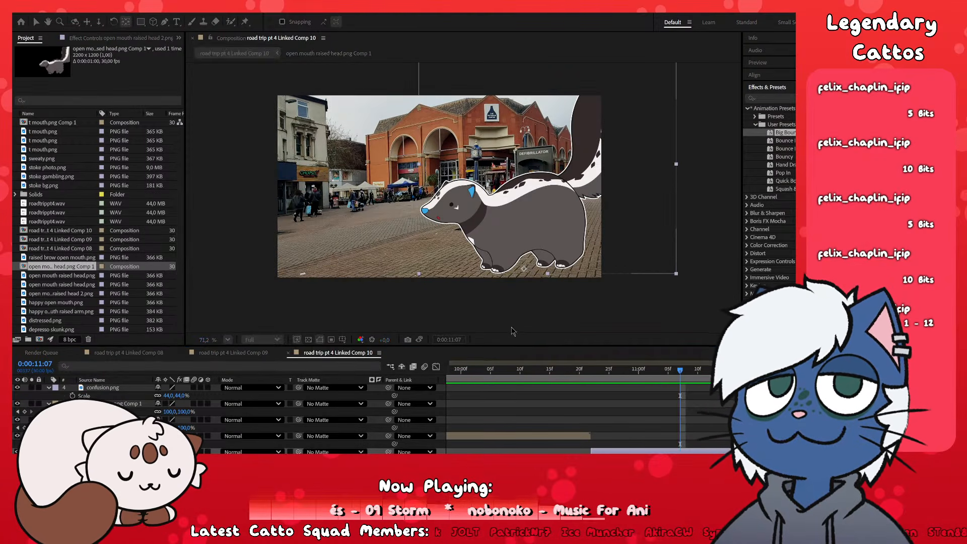
pyautogui.press('Return')
# - Resize the open mouth raised head 2.png Comp 1 composition to 2200 x 1200 and return to the main composition
pyautogui.doubleClick(652, 451)
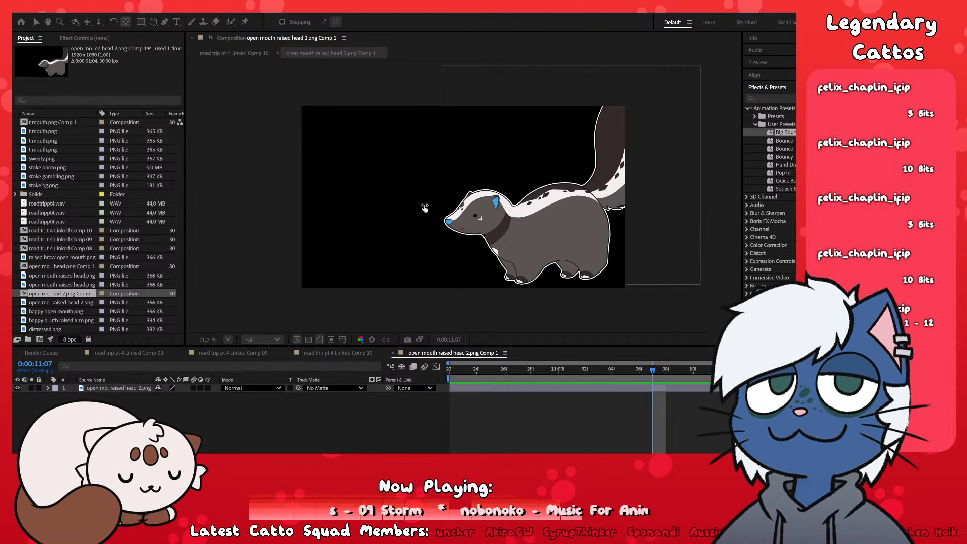
pyautogui.press('Return')
pyautogui.press('Return')
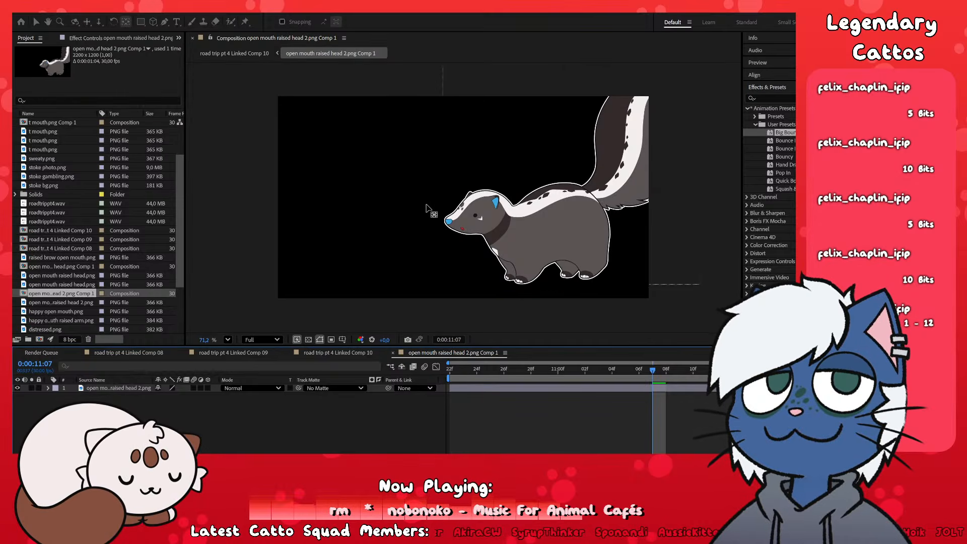
pyautogui.click(394, 353)
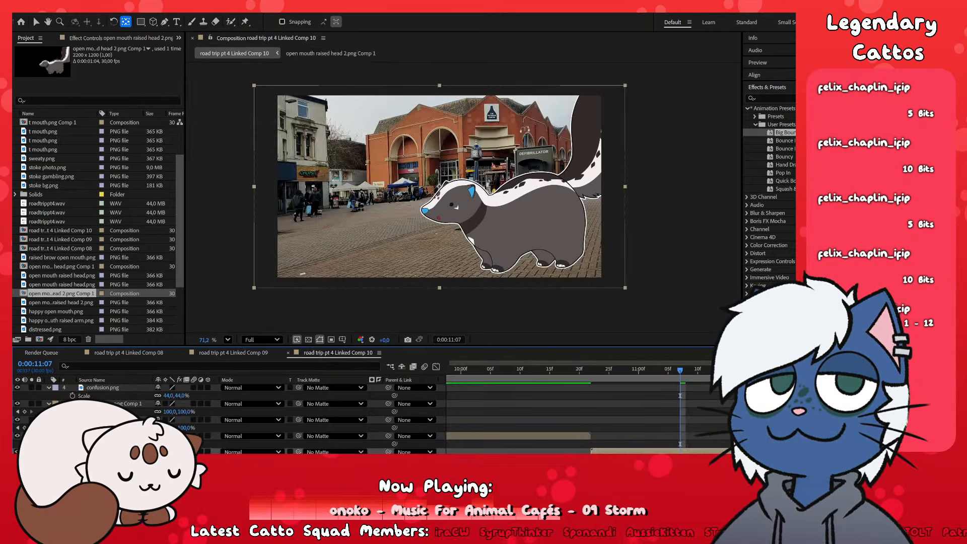
# - Pre-compose the closed eyes.png layer at 0:00:12:16 into closed eyes.png Comp 2
pyautogui.press('space')
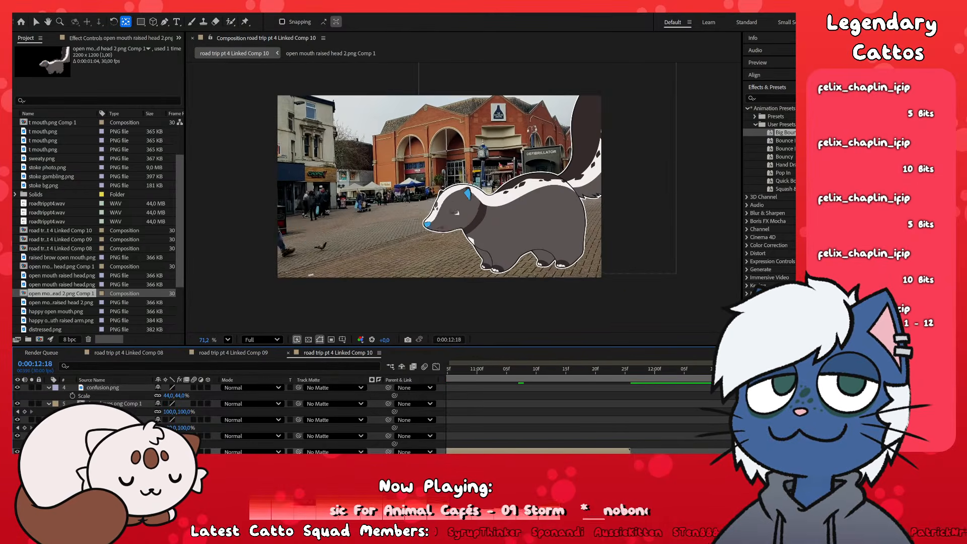
pyautogui.click(534, 222)
pyautogui.hotkey('ctrl', 'shift', 'c')
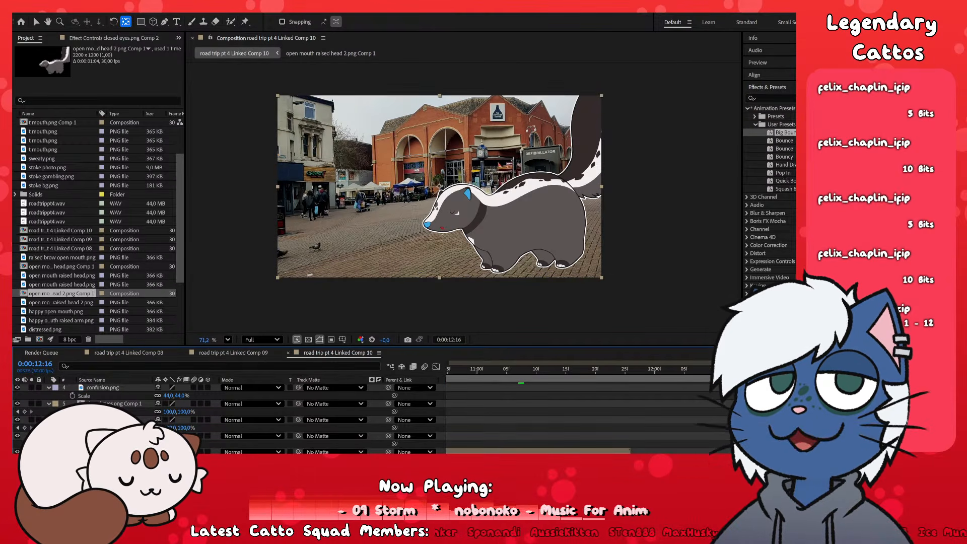
# - Resize the closed eyes.png Comp 2 composition to 2200 x 1200 and return to the main composition
pyautogui.doubleClick(705, 449)
pyautogui.hotkey('ctrl', 'k')
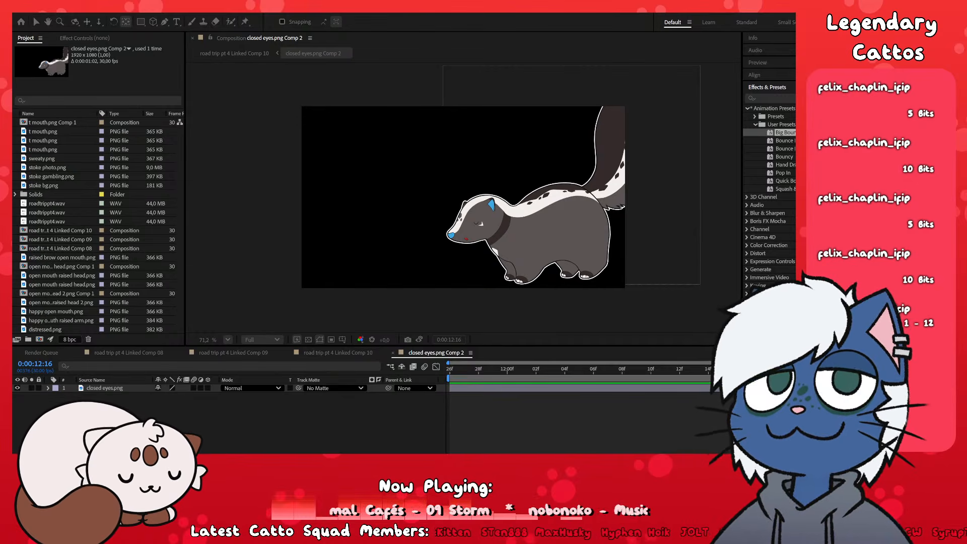
pyautogui.write('2200')
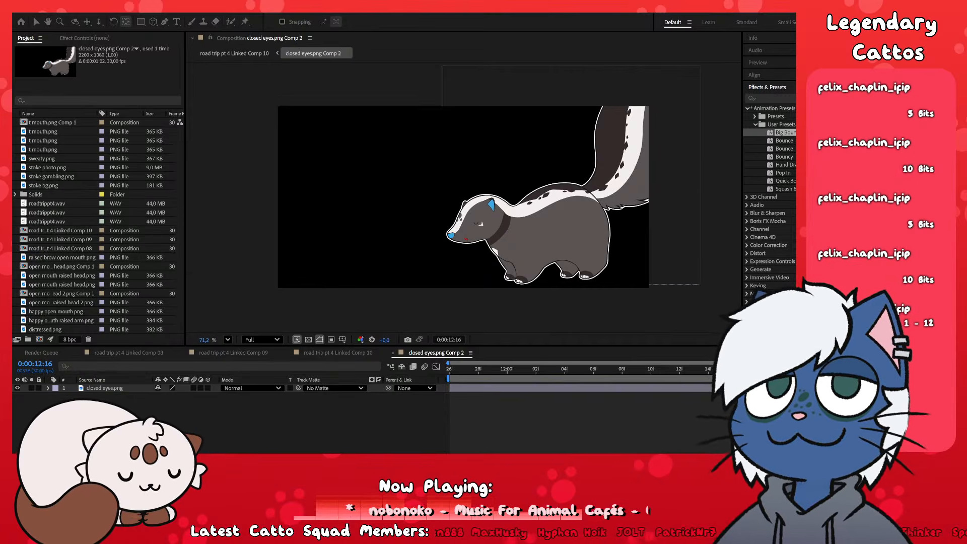
pyautogui.click(393, 353)
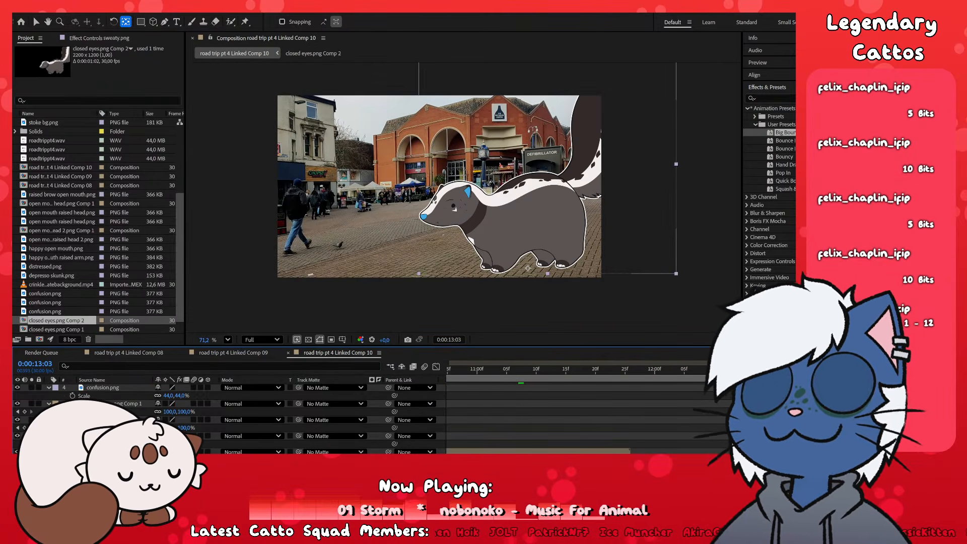
# - Pre-compose the sweaty.png layer at 0:00:13:03 and resize its new composition to 2200 x 1200
pyautogui.hotkey('ctrl', 's')
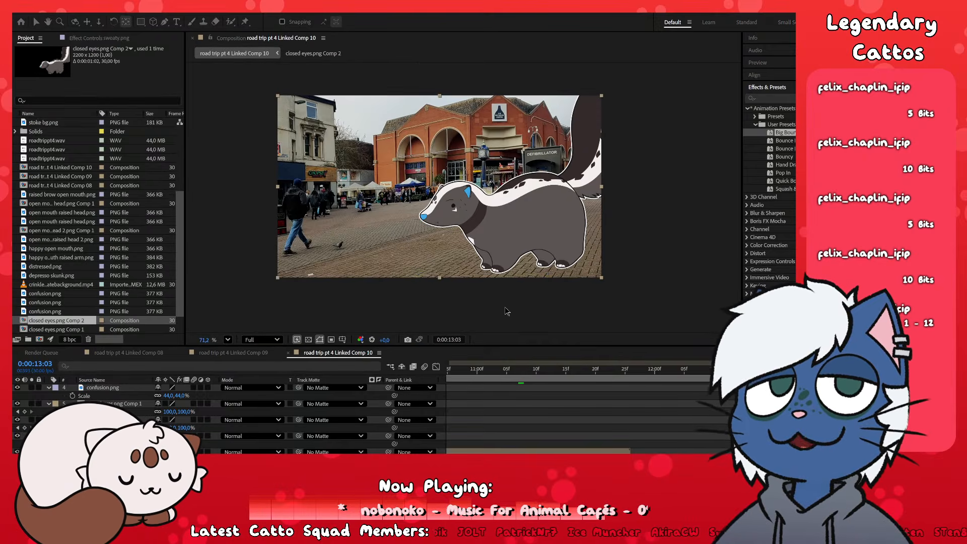
pyautogui.doubleClick(826, 436)
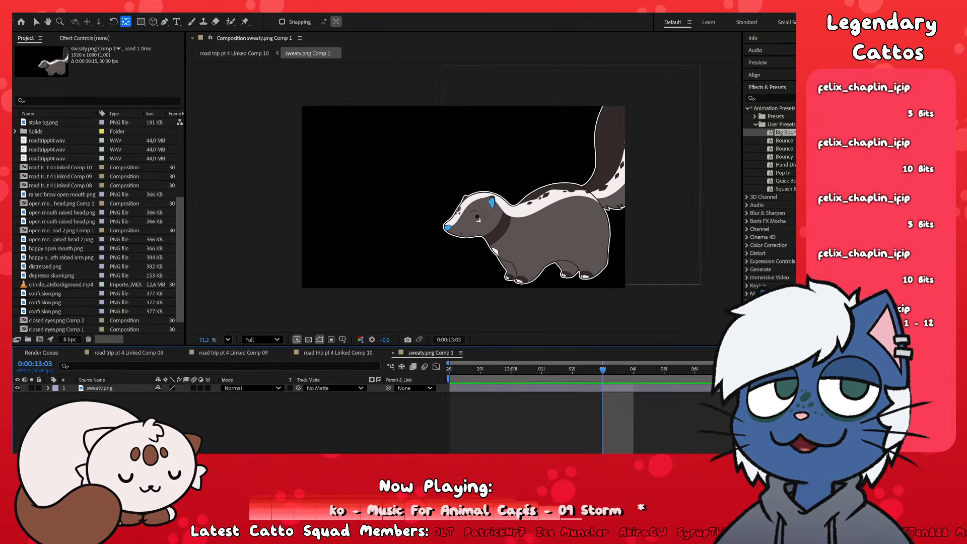
pyautogui.hotkey('ctrl', 'k')
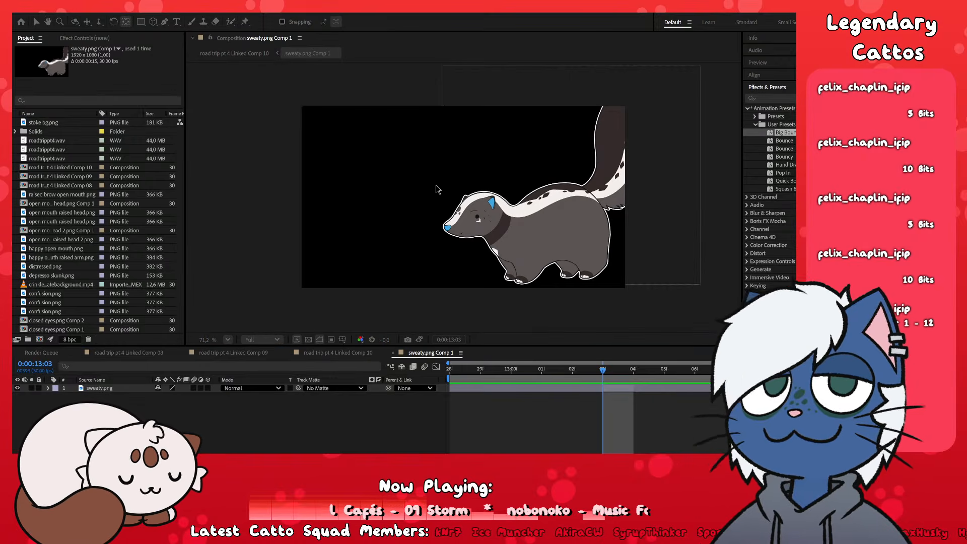
pyautogui.write('2200 x ')
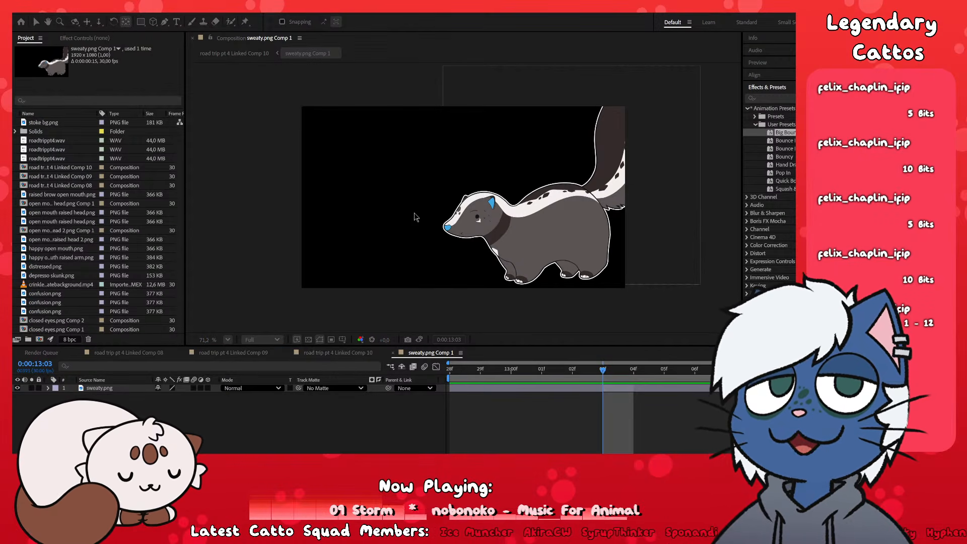
pyautogui.write('1200')
pyautogui.press('Return')
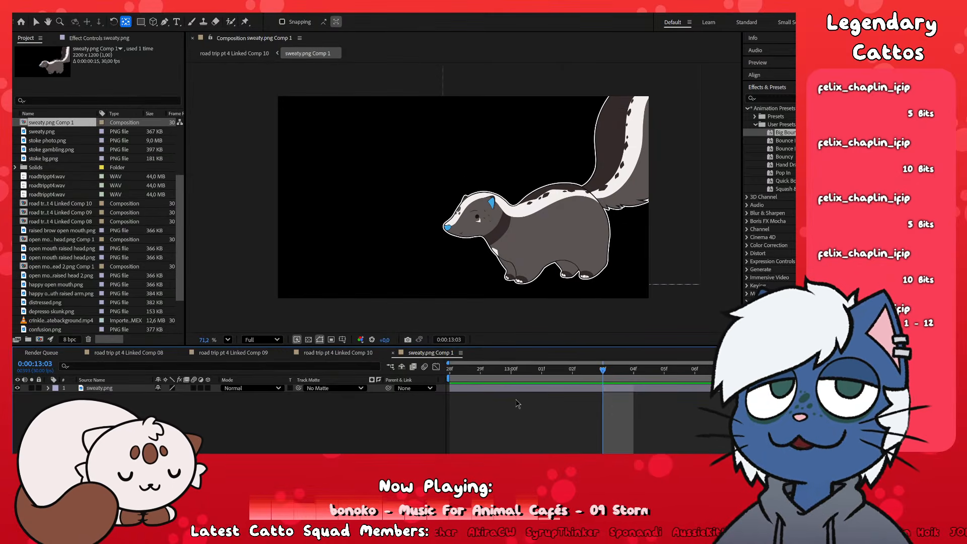
pyautogui.click(393, 354)
# - In road trip pt 4 Linked Comp 10, reveal Scale for the open mouth raised head.png and open mouth raised head 2.png comp layers meeting at 0:00:10:22
pyautogui.scroll(-1, 584, 423)
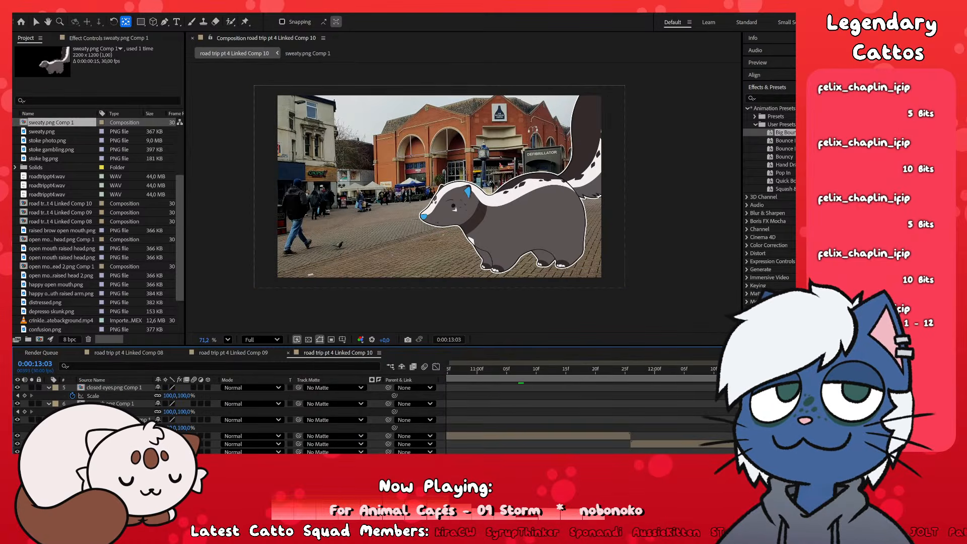
pyautogui.moveTo(850, 372); pyautogui.dragTo(597, 452)
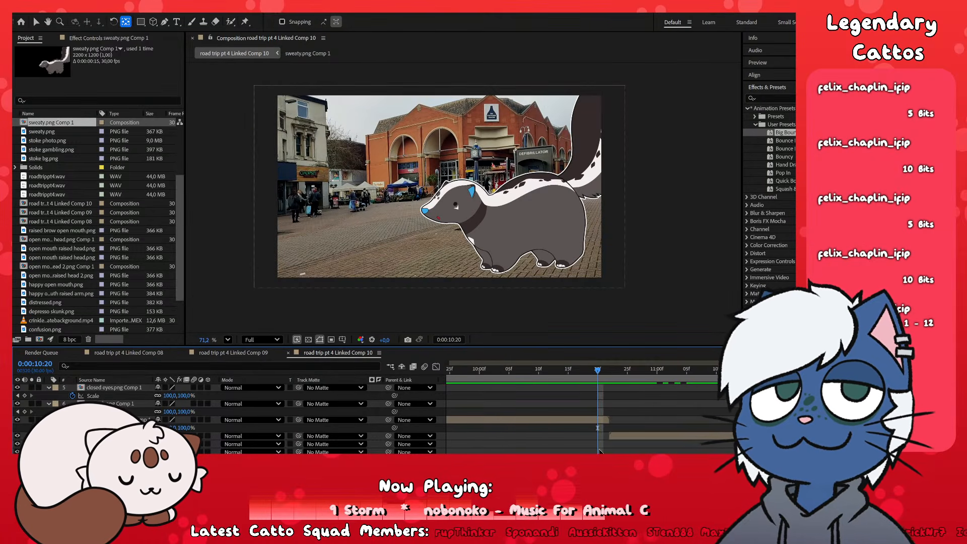
pyautogui.scroll(-3, 600, 429)
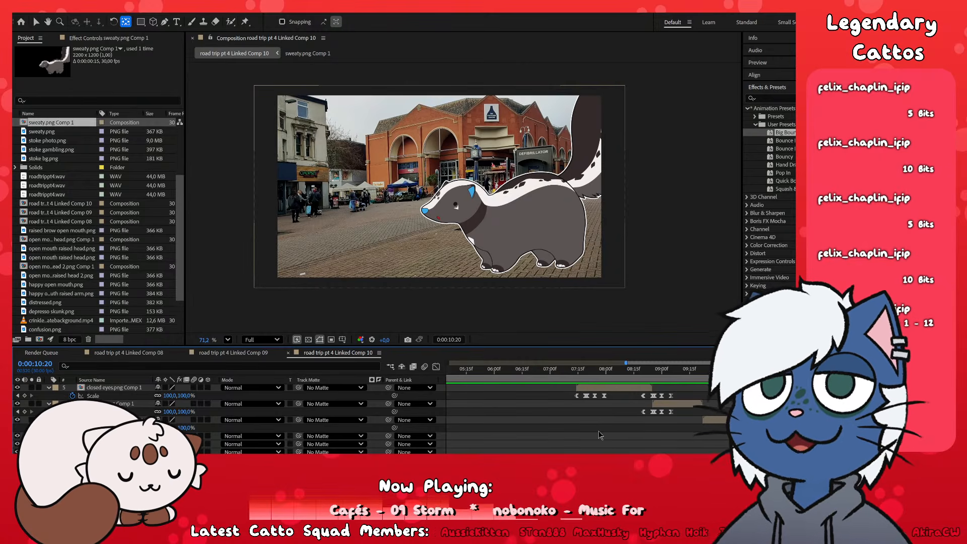
pyautogui.moveTo(755, 371); pyautogui.dragTo(756, 392)
pyautogui.scroll(2, 806, 413)
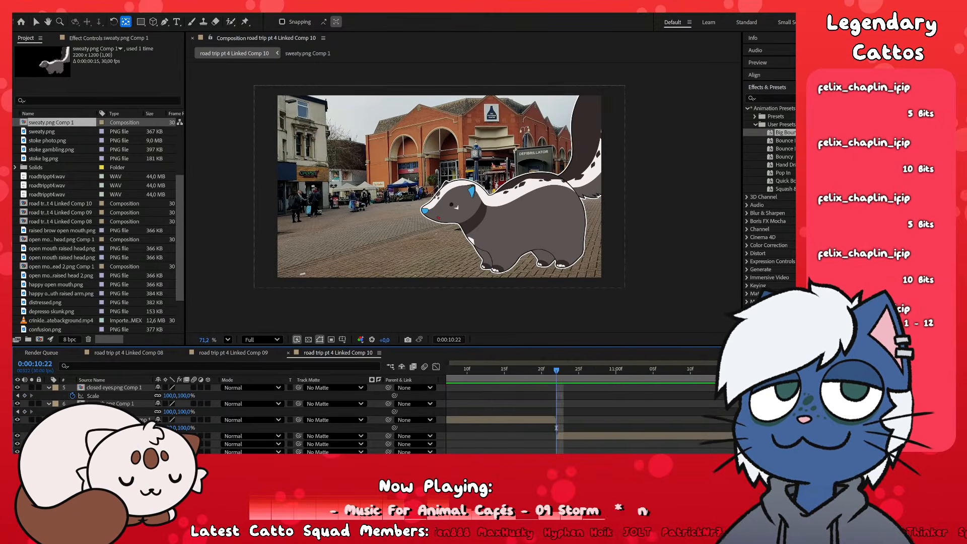
pyautogui.scroll(-1, 673, 419)
pyautogui.scroll(2, 619, 424)
pyautogui.click(654, 433)
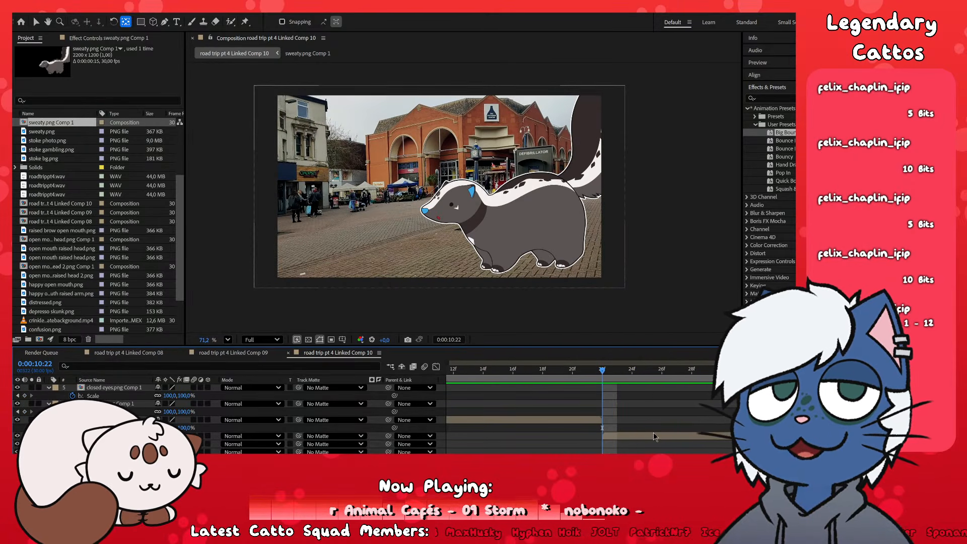
pyautogui.keyDown('shift'); pyautogui.click(569, 421); pyautogui.keyUp('shift')
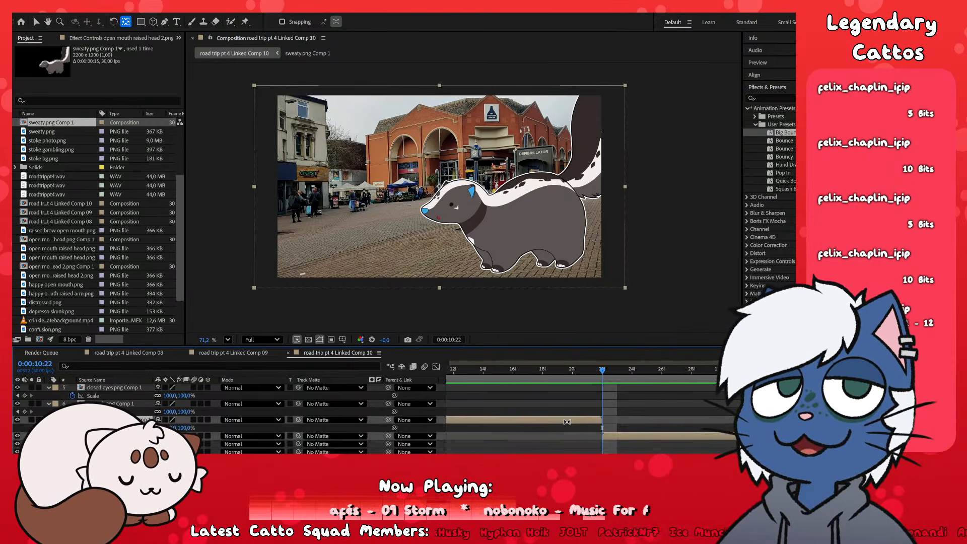
pyautogui.press('s')
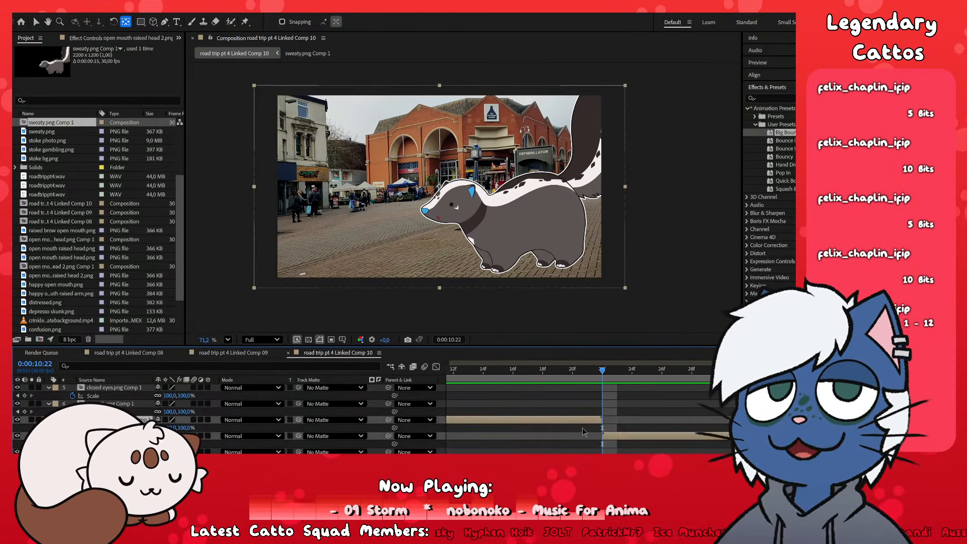
# - Try the Big Bounce preset on both open mouth layers at 0:00:10:22 with its keyframes shifted earlier, preview it, and undo it
pyautogui.doubleClick(795, 134)
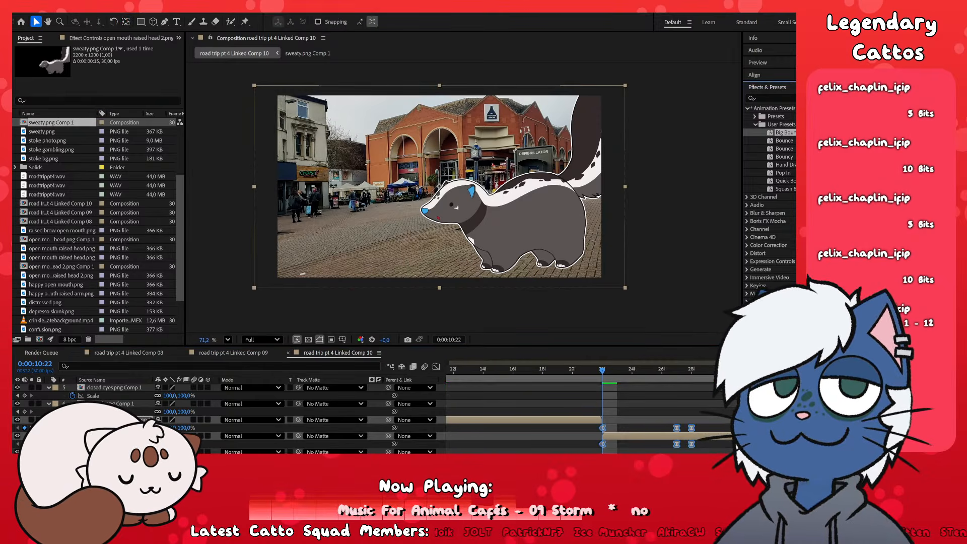
pyautogui.click(671, 431)
pyautogui.moveTo(583, 426); pyautogui.dragTo(617, 444)
pyautogui.click(648, 399)
pyautogui.press('space')
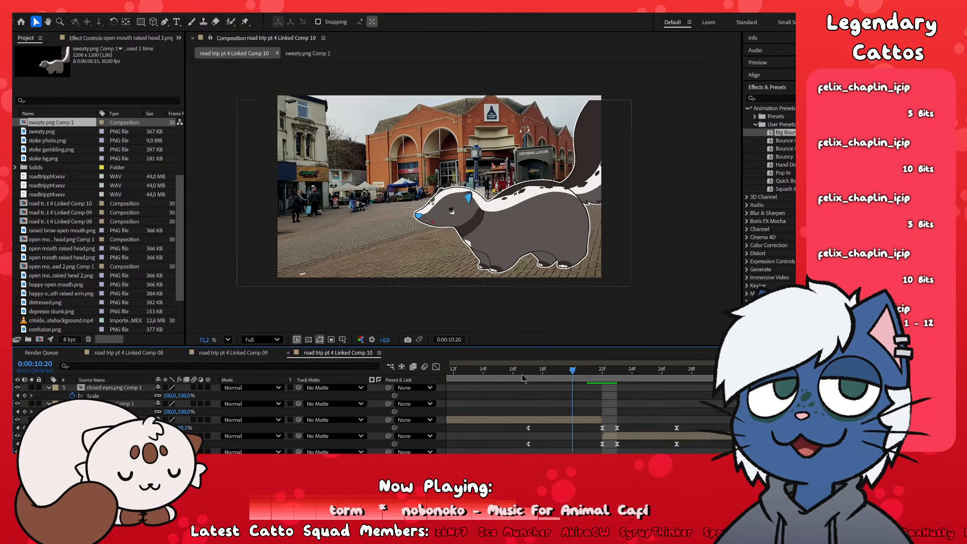
pyautogui.hotkey('ctrl', 'z')
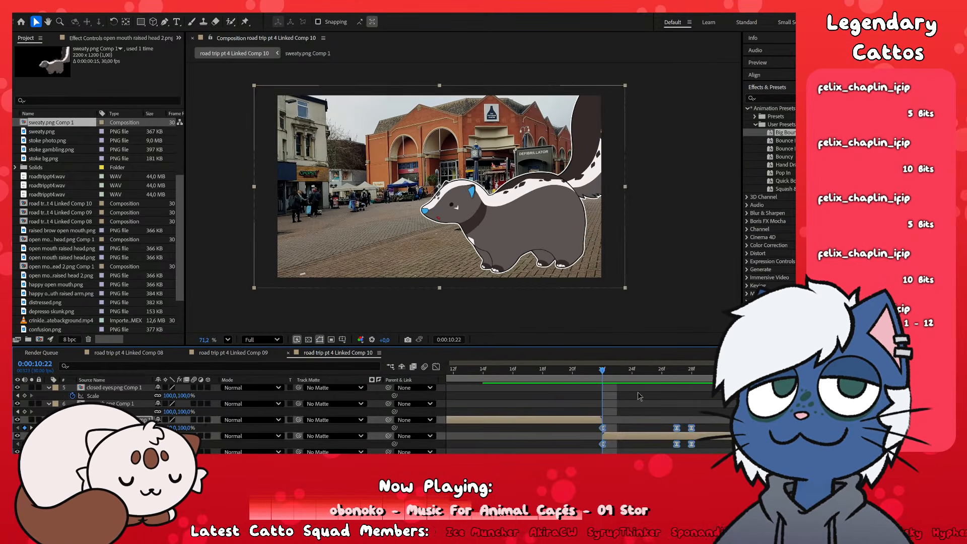
pyautogui.hotkey('ctrl', 'z')
# - Move the anchor points of the open mouth raised head.png and open mouth raised head 2.png comp layers down to the skunk's feet
pyautogui.press('pageup')
pyautogui.press('pageup')
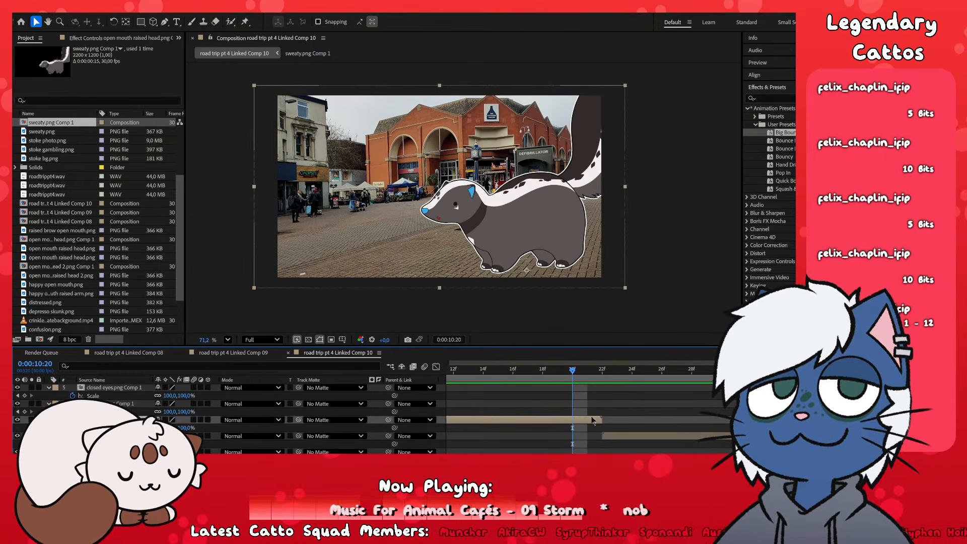
pyautogui.press('y')
pyautogui.click(616, 373)
pyautogui.click(628, 438)
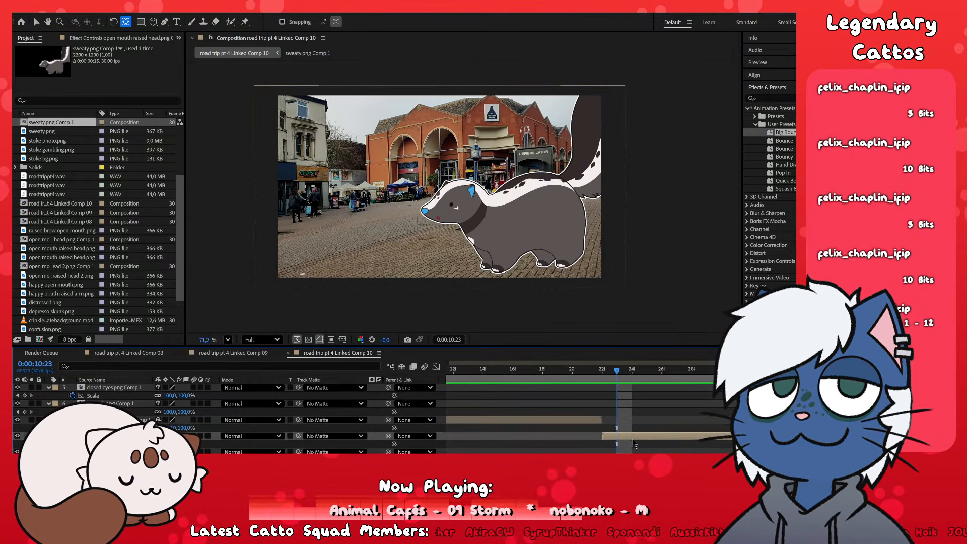
pyautogui.moveTo(439, 187); pyautogui.dragTo(527, 271)
# - Apply the Big Bounce preset to both open mouth raised head comp layers at 0:00:10:19
pyautogui.click(558, 371)
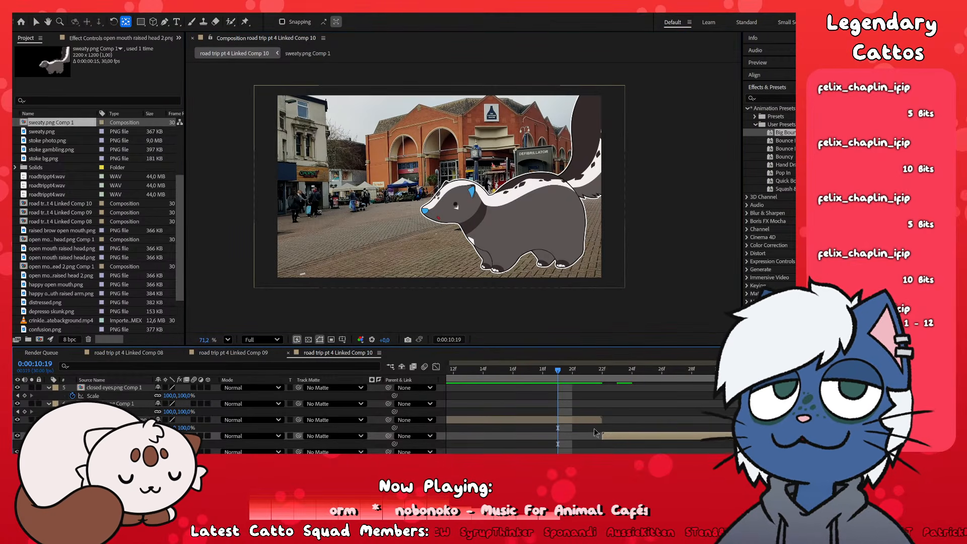
pyautogui.click(596, 417)
pyautogui.doubleClick(785, 132)
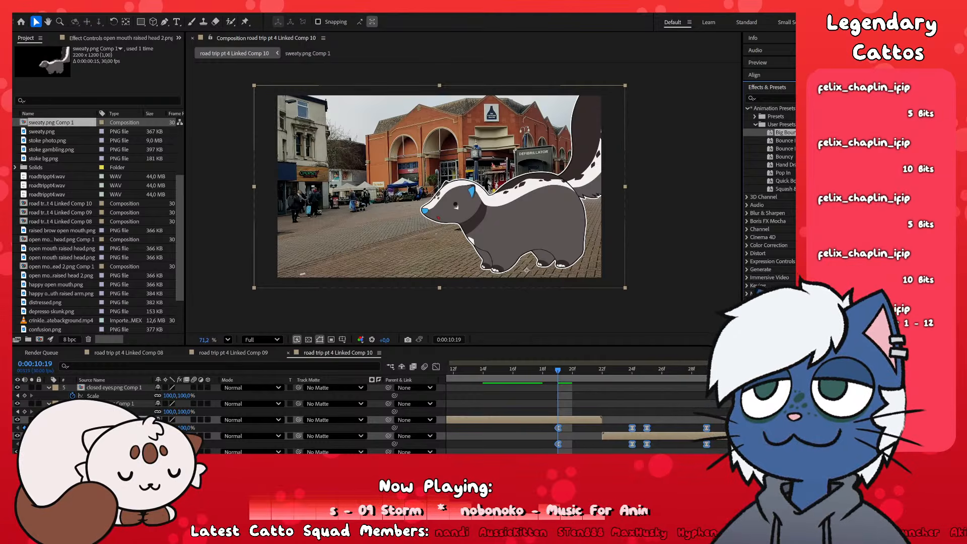
# - Shift the bounce scale keyframes of both open mouth layers two frames earlier and preview the transition
pyautogui.click(633, 428)
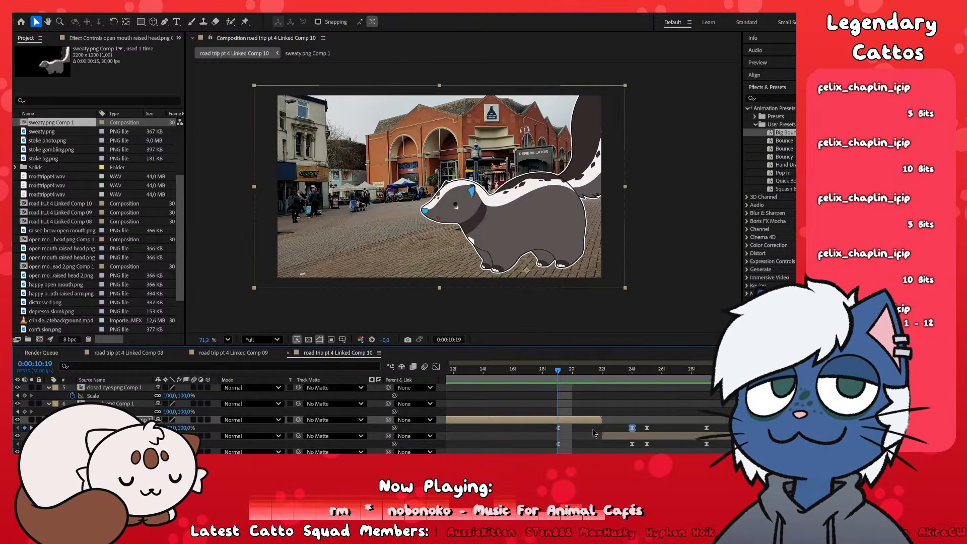
pyautogui.moveTo(549, 425); pyautogui.dragTo(722, 446)
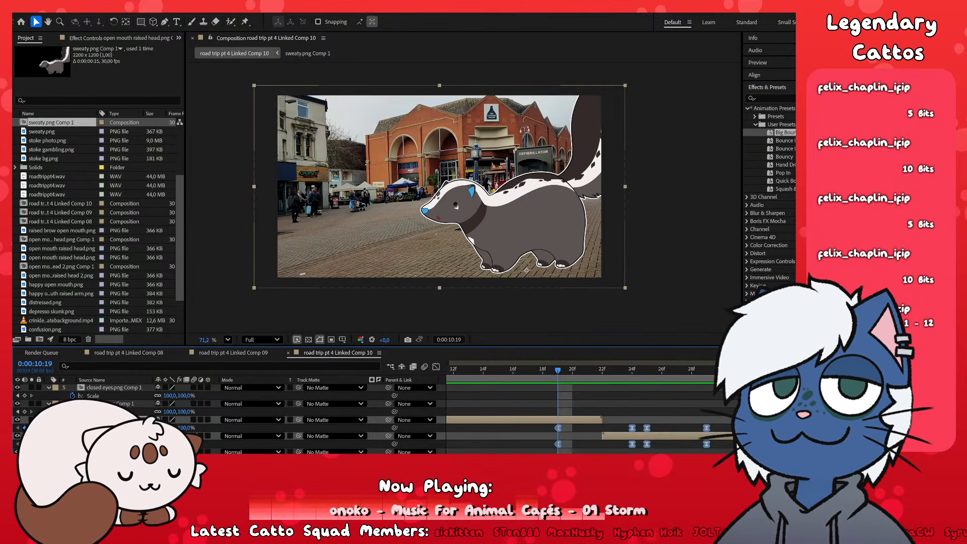
pyautogui.hotkey('alt', 'Left')
pyautogui.hotkey('alt', 'Left')
pyautogui.hotkey('alt', 'Left')
pyautogui.hotkey('alt', 'Right')
pyautogui.click(599, 397)
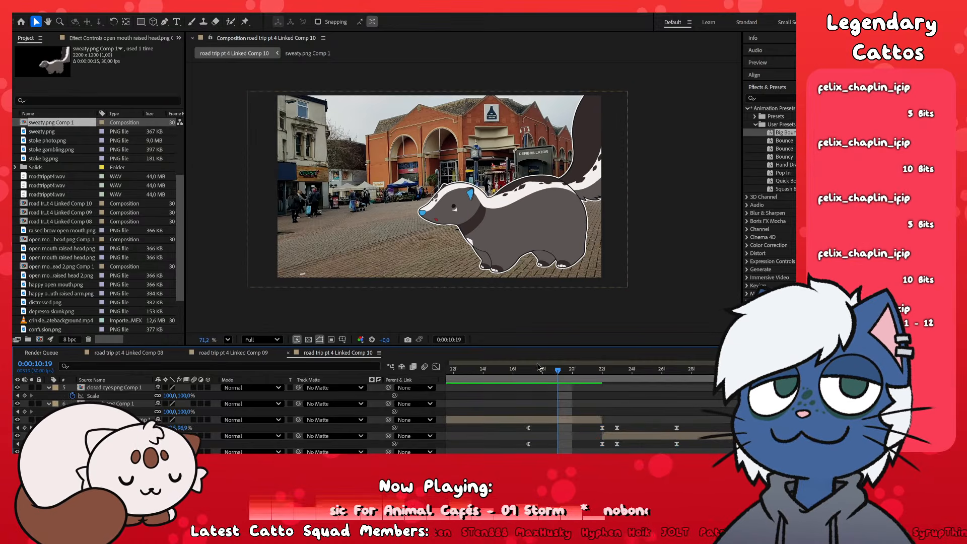
pyautogui.press('space')
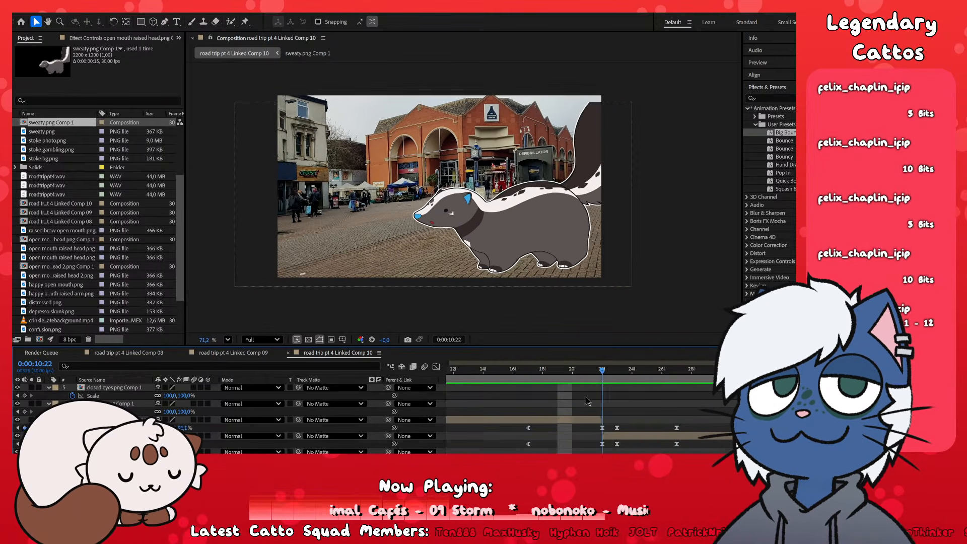
# - Resize the open mouth raised head.png Comp 1 composition to 2200 x 1400 and return to the main composition
pyautogui.moveTo(591, 401); pyautogui.dragTo(573, 406)
pyautogui.doubleClick(590, 423)
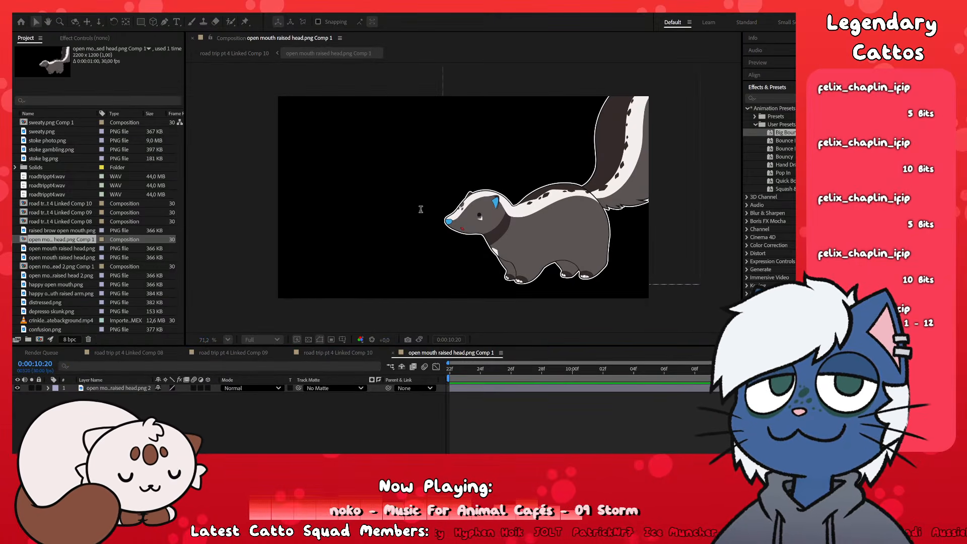
pyautogui.press('Return')
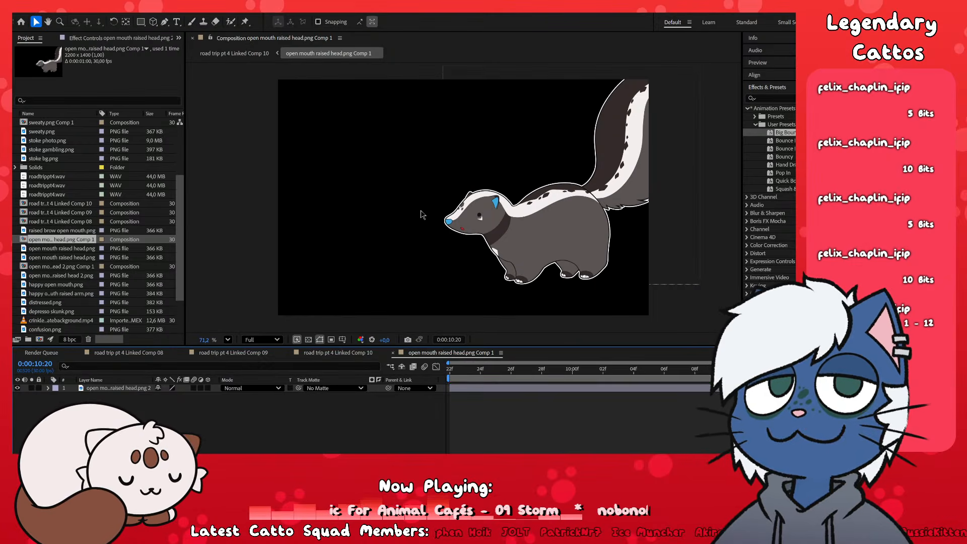
pyautogui.middleClick(434, 355)
# - Resize the open mouth raised head 2.png Comp 1 composition to 2200 x 1400 and return to the main composition
pyautogui.moveTo(572, 371); pyautogui.dragTo(602, 374)
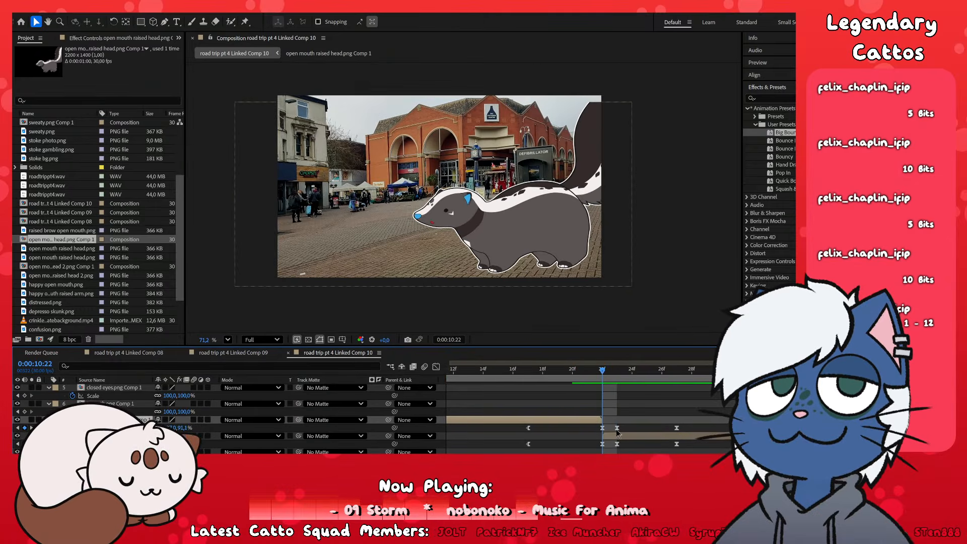
pyautogui.click(627, 432)
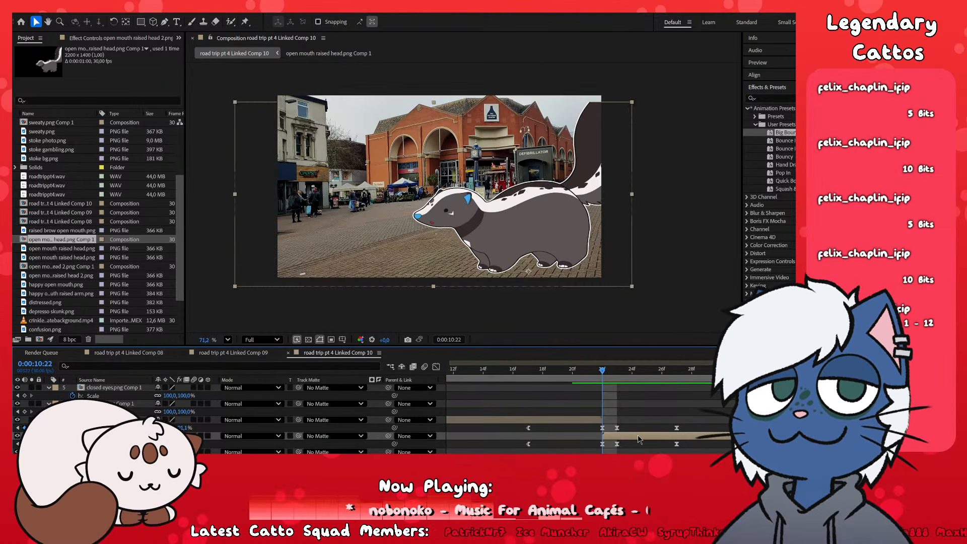
pyautogui.doubleClick(636, 436)
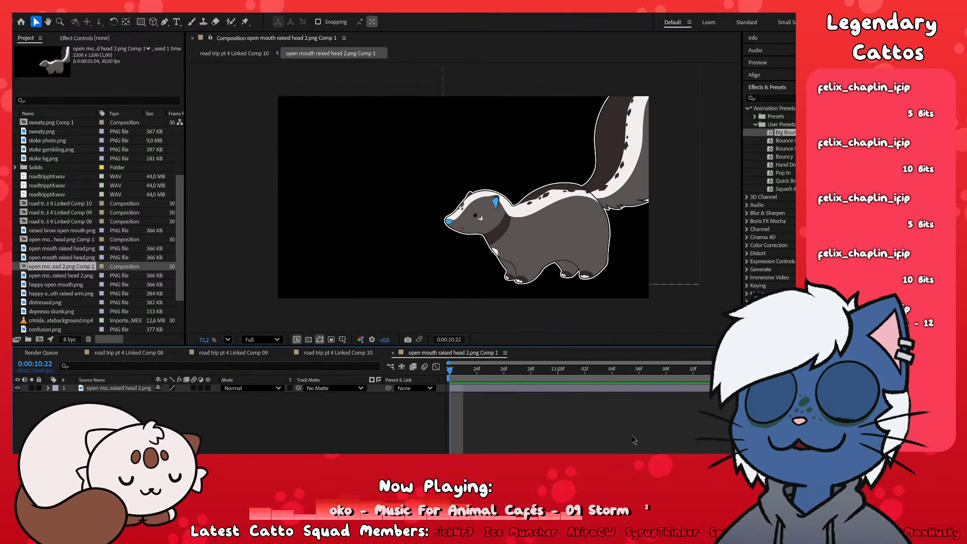
pyautogui.hotkey('ctrl', 'k')
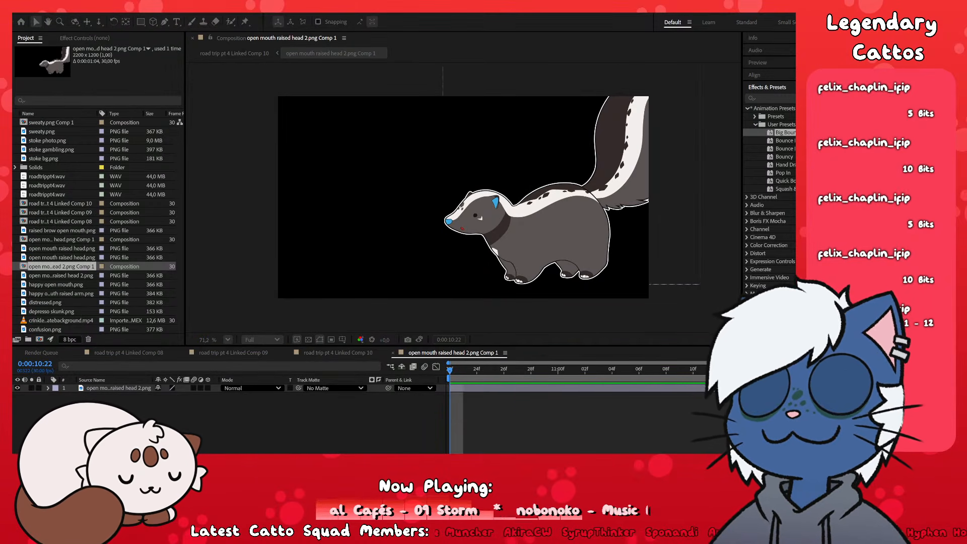
pyautogui.click(458, 218)
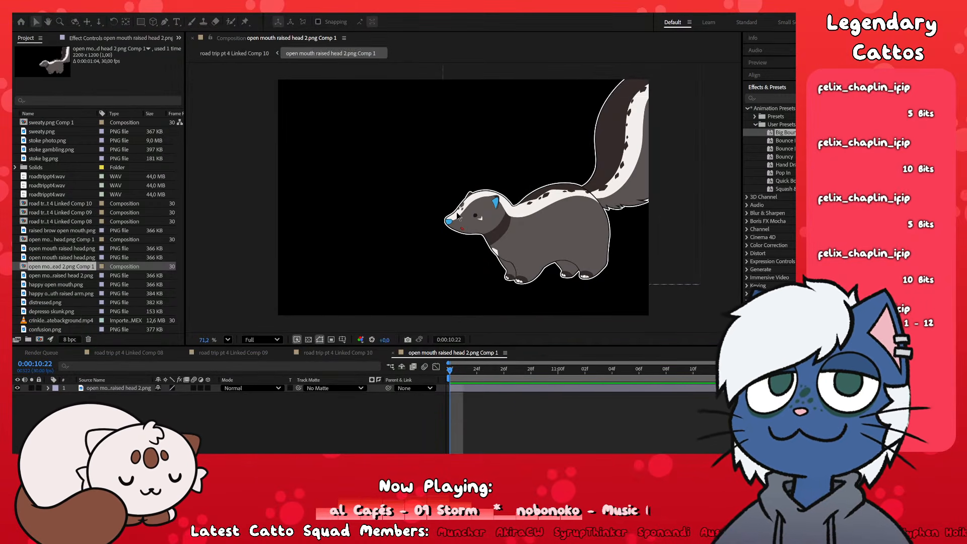
pyautogui.click(392, 353)
# - Play back the main composition and check the bounce transitions between the pose layers up to the open mouth raised head 2.png one
pyautogui.moveTo(650, 372); pyautogui.dragTo(493, 444)
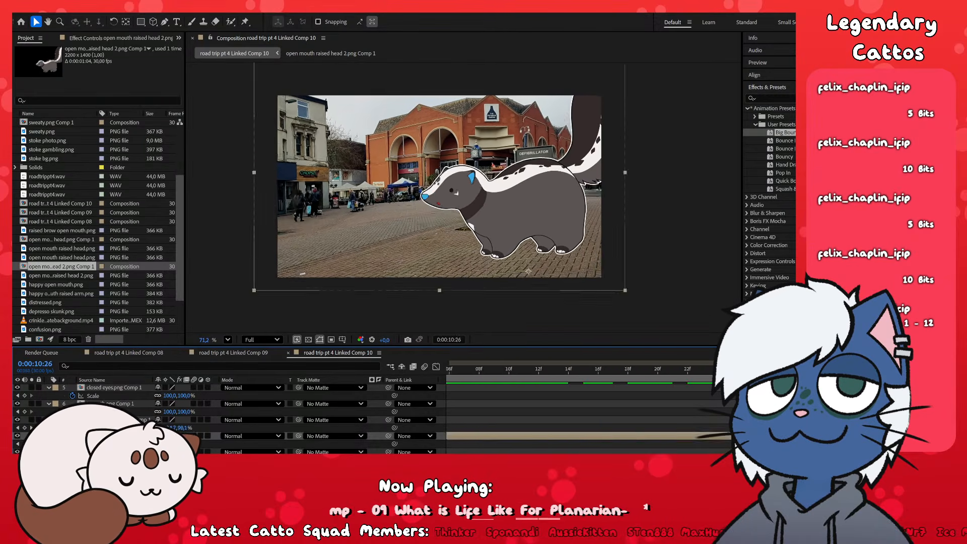
pyautogui.press('j')
pyautogui.press('j')
pyautogui.press('j')
pyautogui.scroll(-2, 669, 422)
pyautogui.hscroll(8, 580, 409)
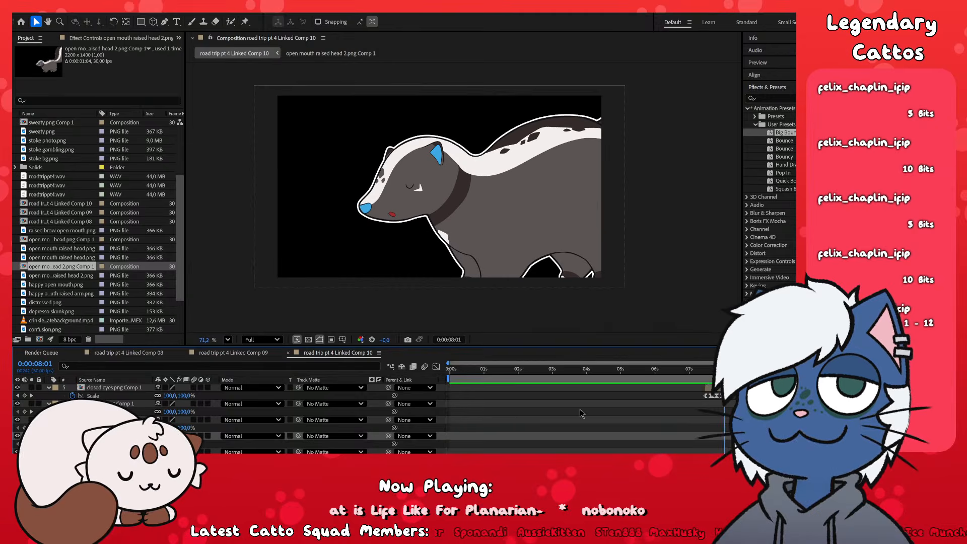
pyautogui.press('space')
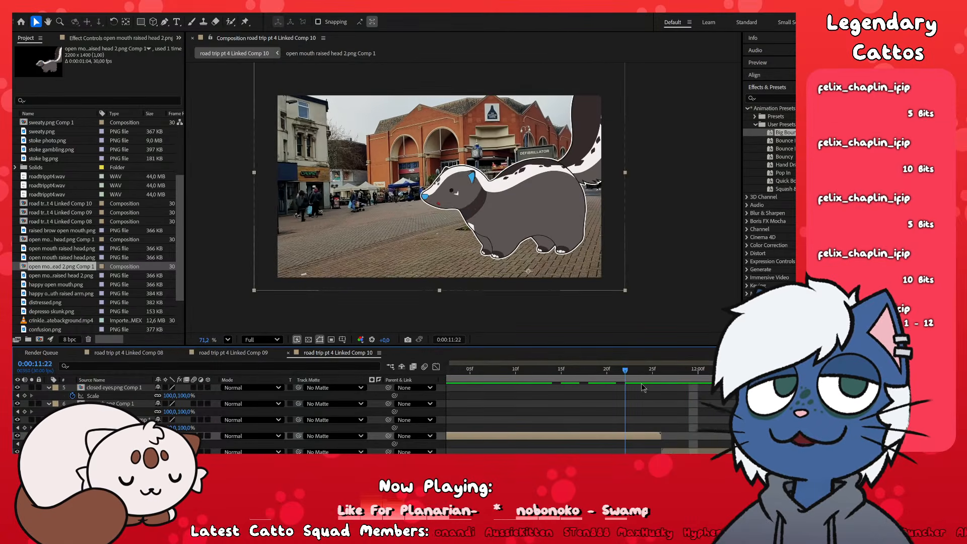
pyautogui.press('space')
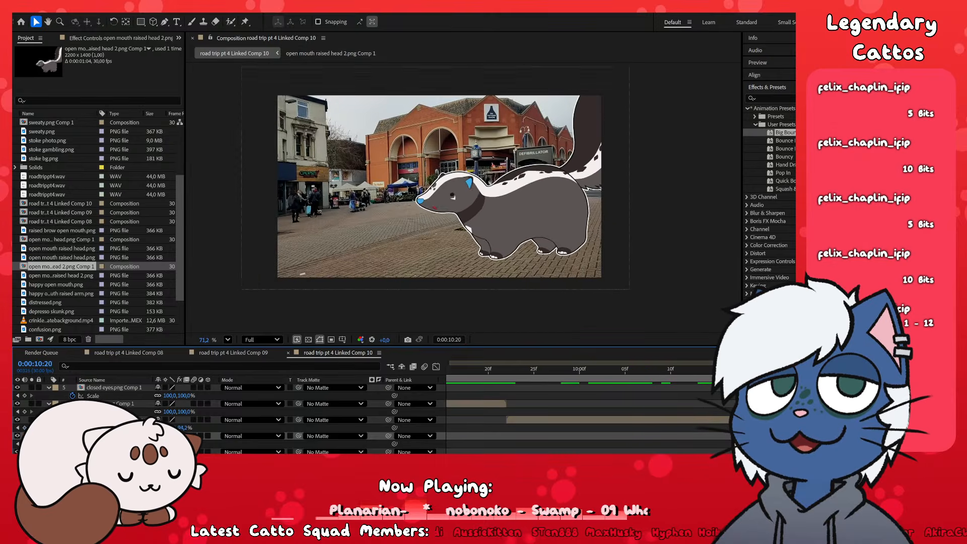
pyautogui.scroll(-1, 594, 437)
pyautogui.scroll(3, 703, 434)
pyautogui.scroll(-1, 706, 433)
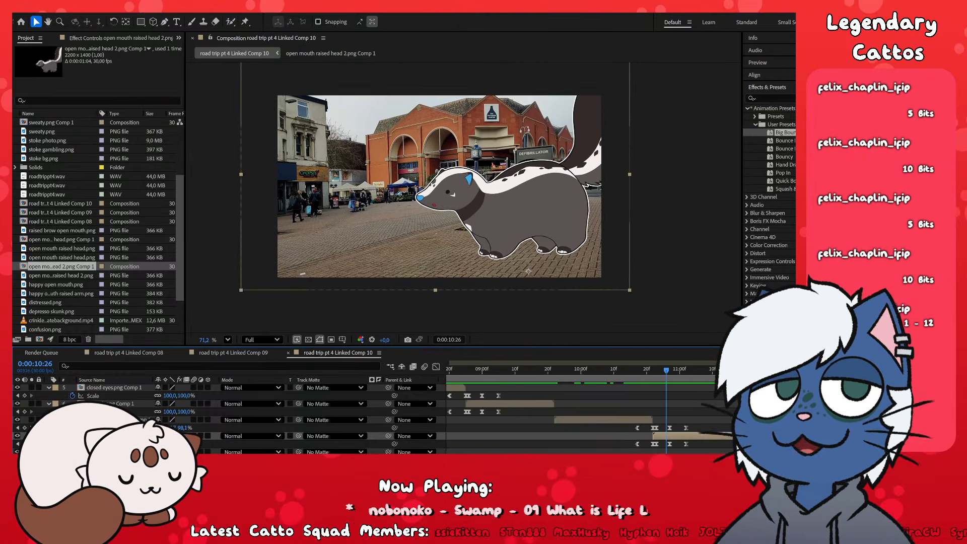
pyautogui.hscroll(1, 705, 434)
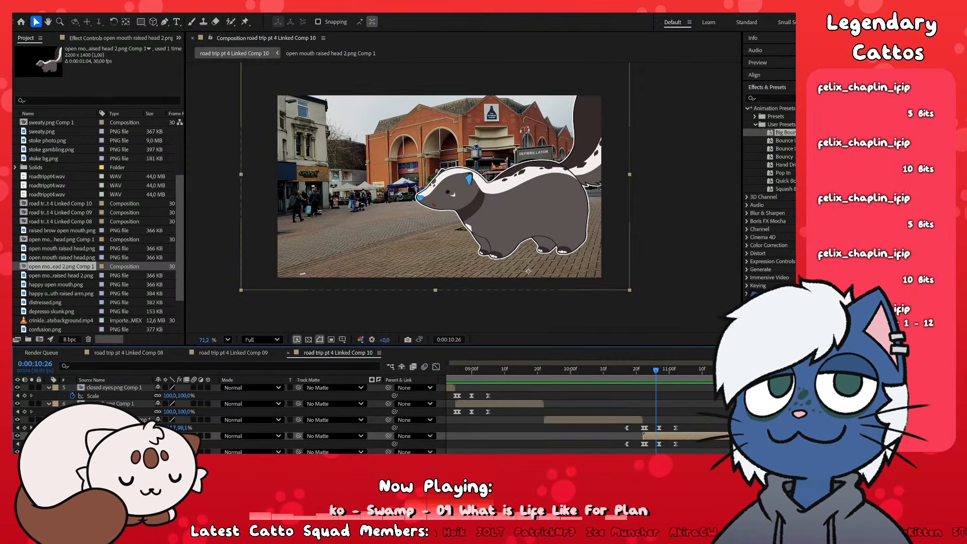
# - Undo the resizing of the two open mouth compositions and the bounce keyframes on their layers
pyautogui.hotkey('ctrl', 'z')
pyautogui.hotkey('ctrl', 'z')
pyautogui.hotkey('ctrl', 'z')
pyautogui.hotkey('ctrl', 'z')
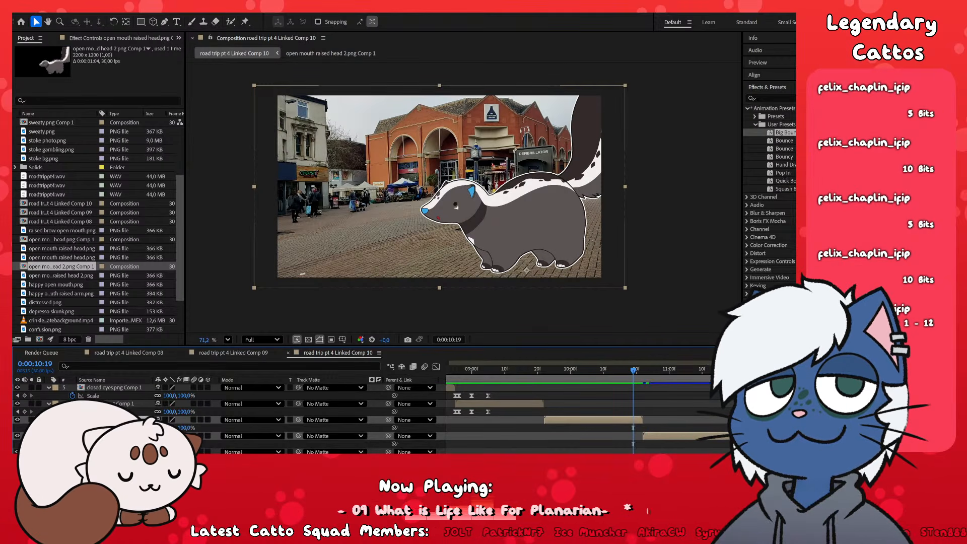
# - Set the open mouth raised head.png Comp 1 composition's size to 2200 x 1400 and return to road trip pt 4 Linked Comp 10
pyautogui.moveTo(613, 370); pyautogui.dragTo(565, 406)
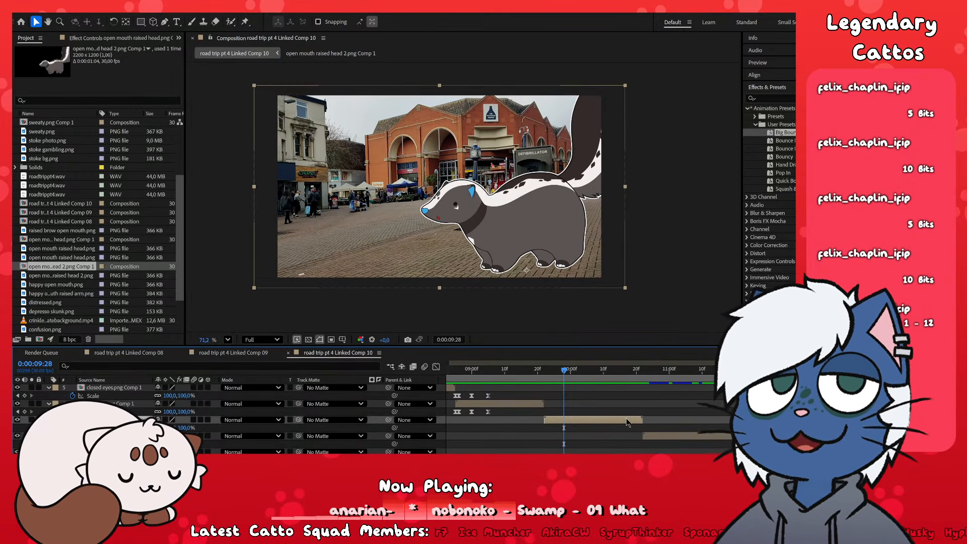
pyautogui.doubleClick(636, 422)
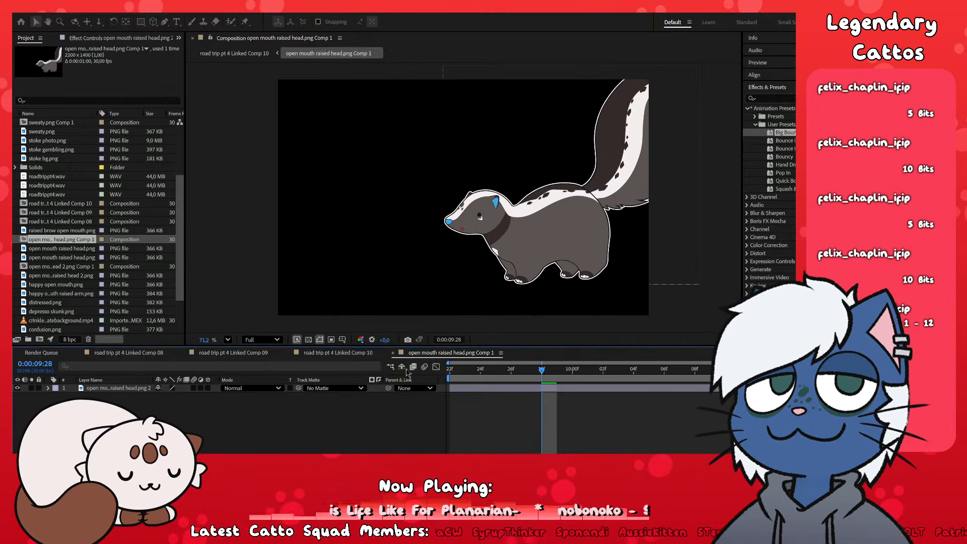
pyautogui.click(393, 353)
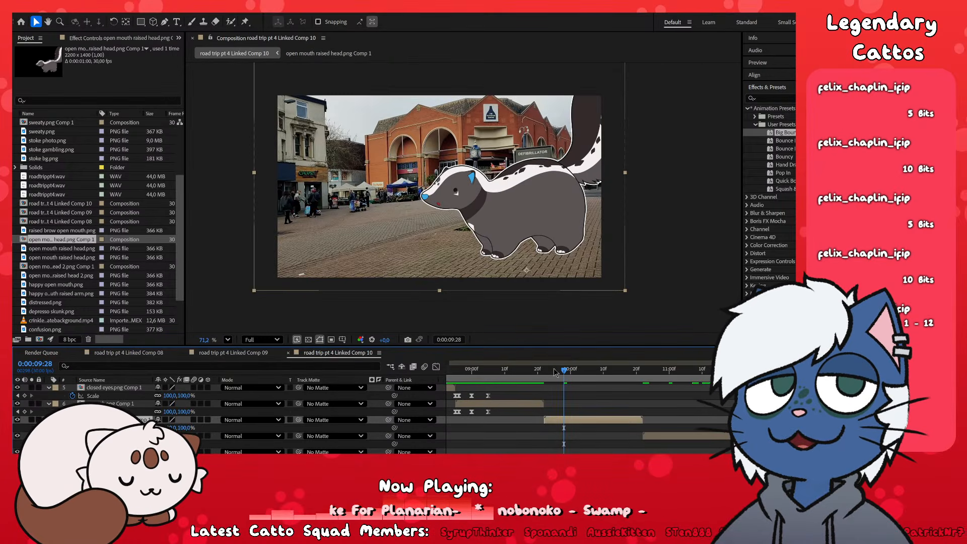
# - Set the open mouth raised head 2.png Comp 1 composition's size to 2200 x 1400 and return to road trip pt 4 Linked Comp 10
pyautogui.moveTo(556, 372); pyautogui.dragTo(592, 379)
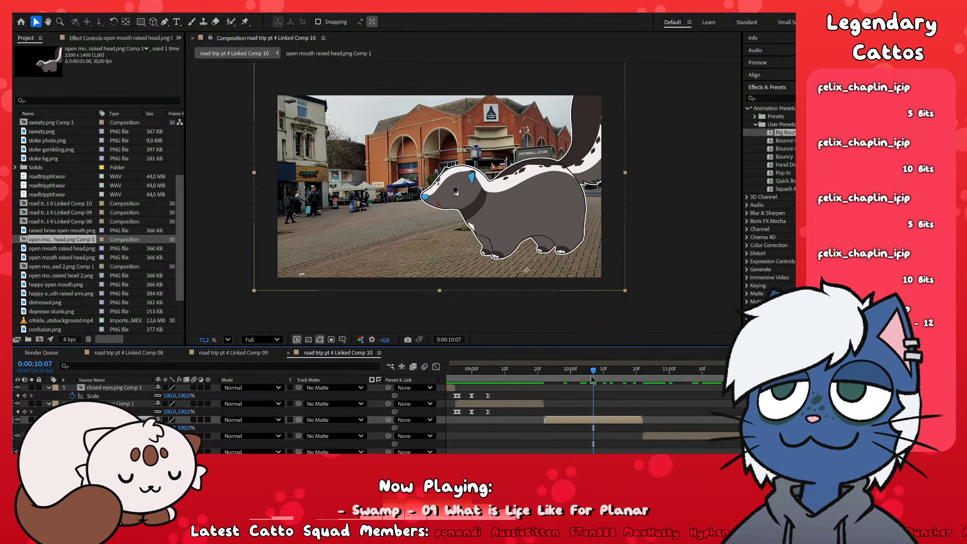
pyautogui.moveTo(592, 378); pyautogui.dragTo(599, 449)
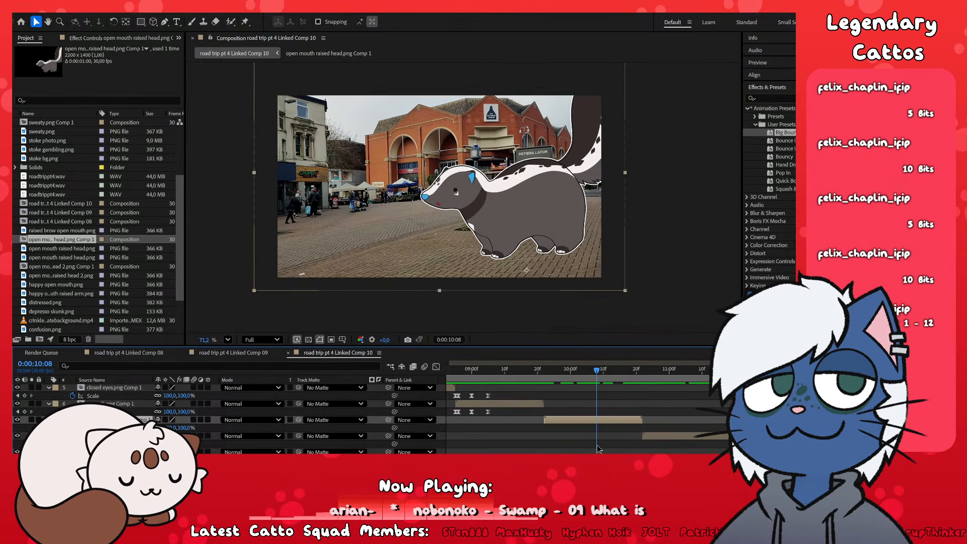
pyautogui.doubleClick(676, 439)
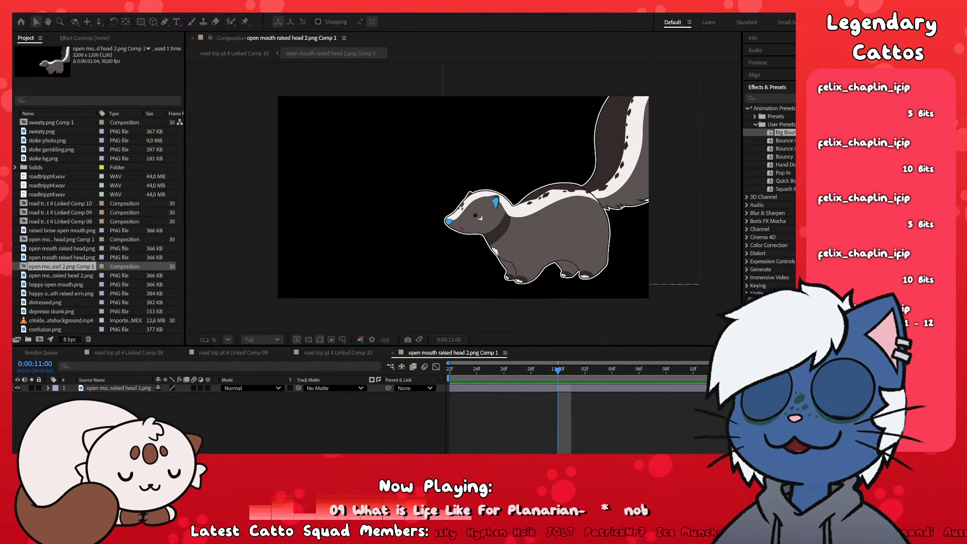
pyautogui.press('Return')
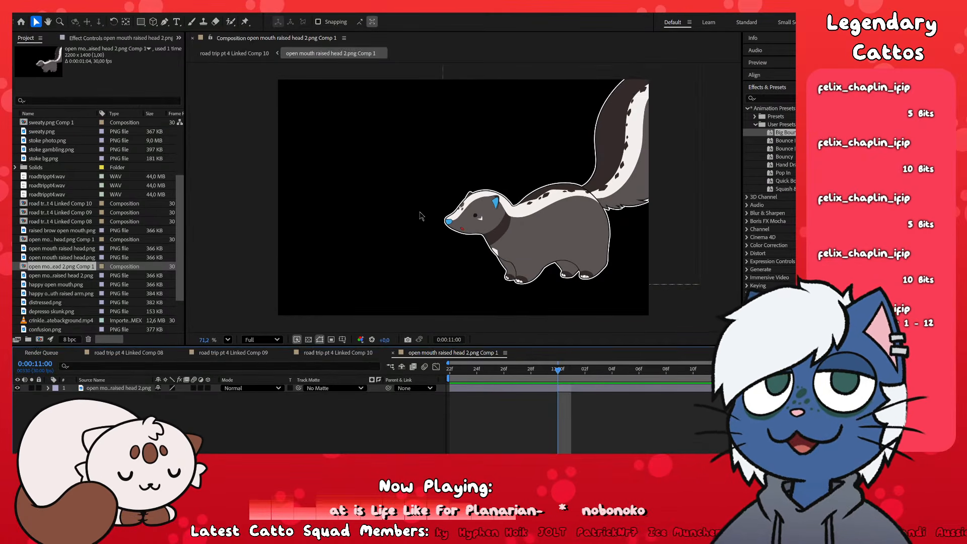
pyautogui.click(393, 353)
# - Set the closed eyes.png Comp 2 composition's size to 2200 x 1400 and return to the main composition
pyautogui.click(806, 436)
pyautogui.click(810, 369)
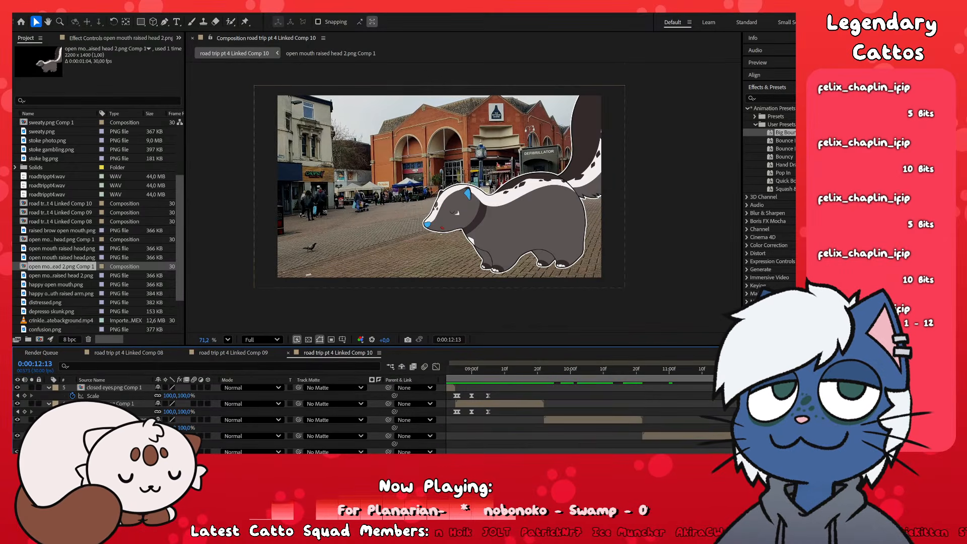
pyautogui.doubleClick(806, 452)
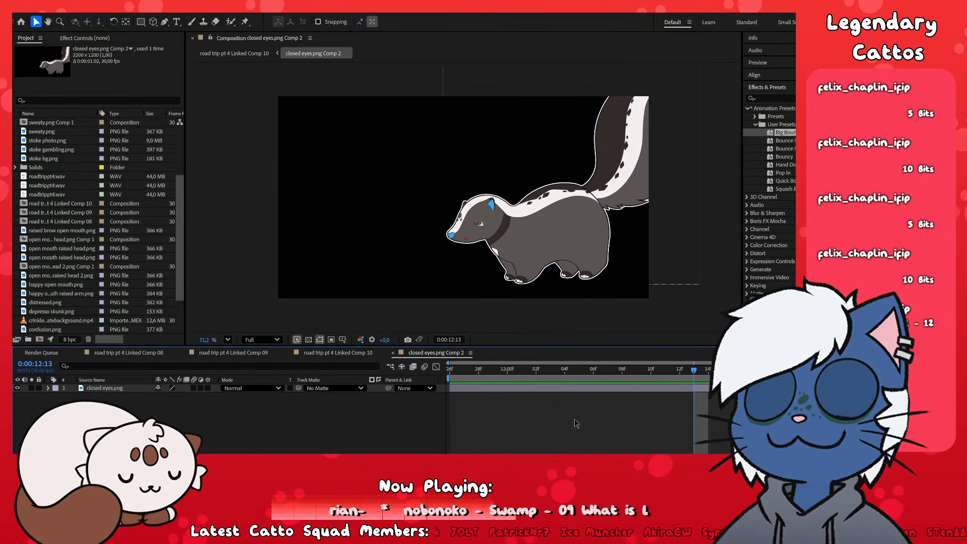
pyautogui.hotkey('ctrl', 'k')
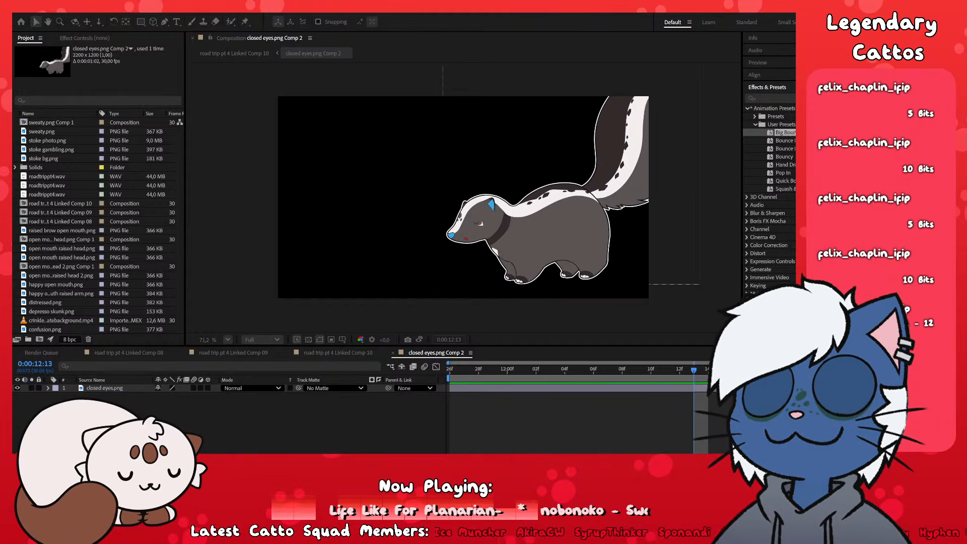
pyautogui.click(577, 372)
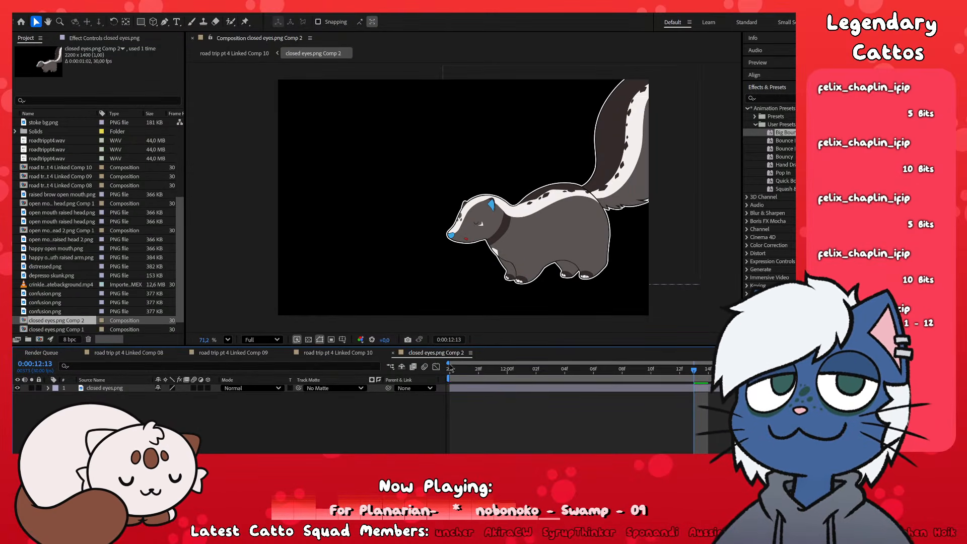
pyautogui.click(393, 353)
# - Set the sweaty.png Comp 1 composition's size to 2200 x 1400 and return to the main composition
pyautogui.press('space')
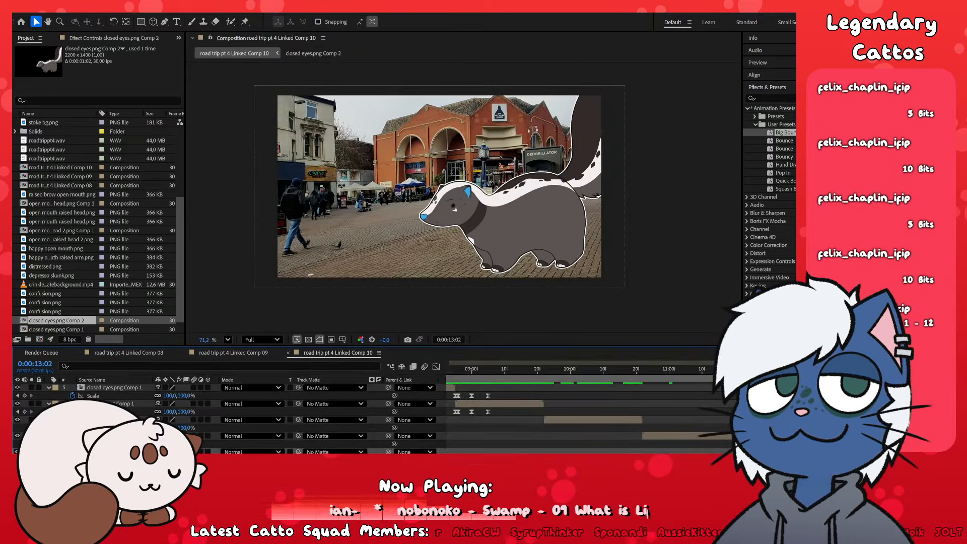
pyautogui.doubleClick(876, 468)
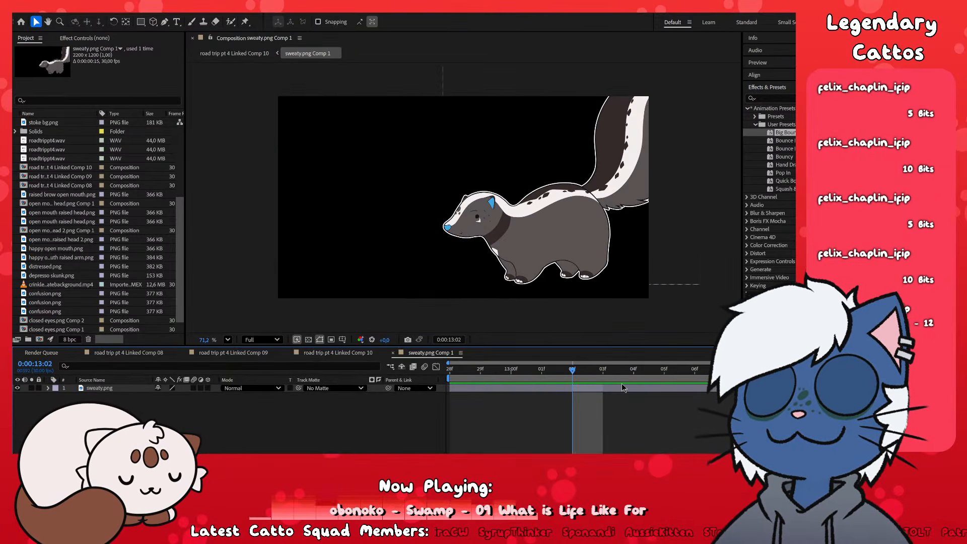
pyautogui.hotkey('ctrl', 'k')
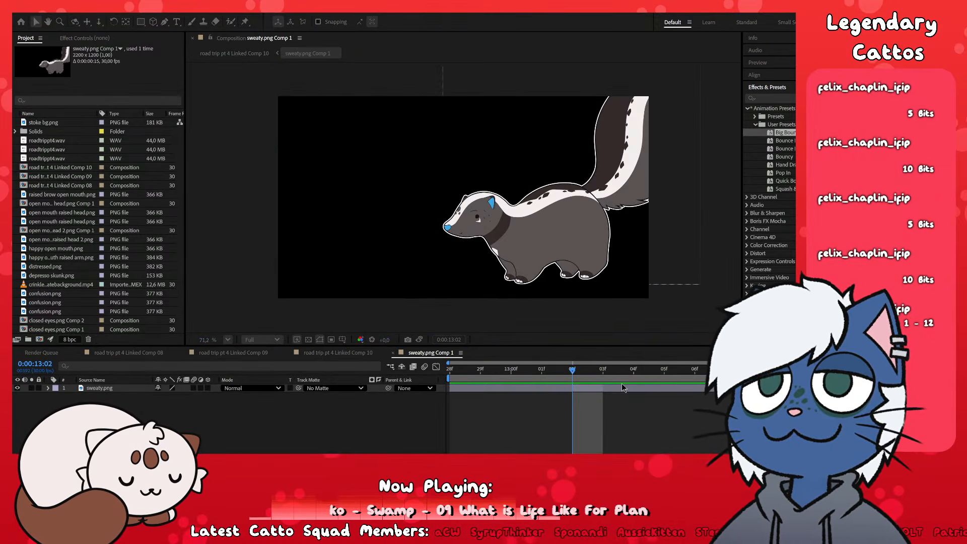
pyautogui.click(579, 371)
pyautogui.click(393, 353)
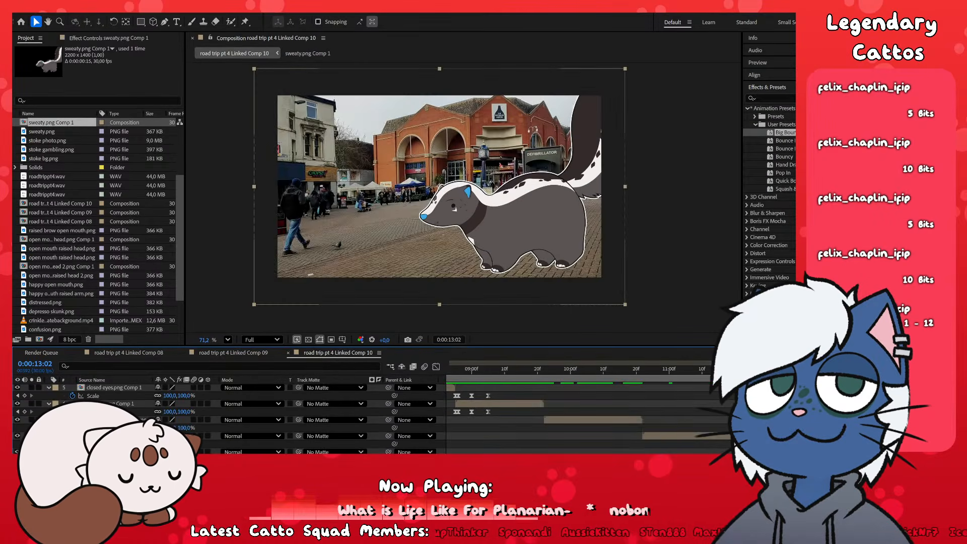
# - Compare how the resized open mouth raised head and closed eyes pose layers sit in the frame at different times
pyautogui.press('space')
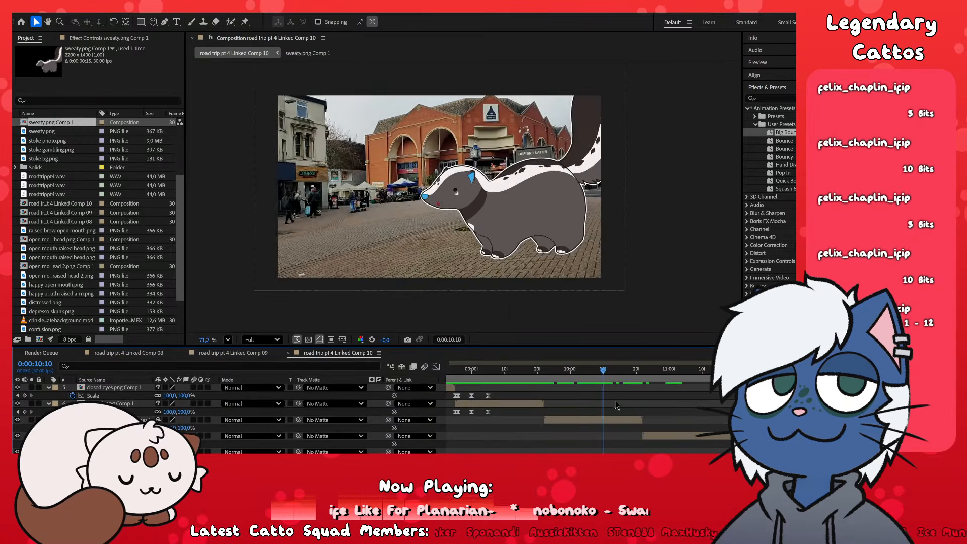
pyautogui.click(514, 222)
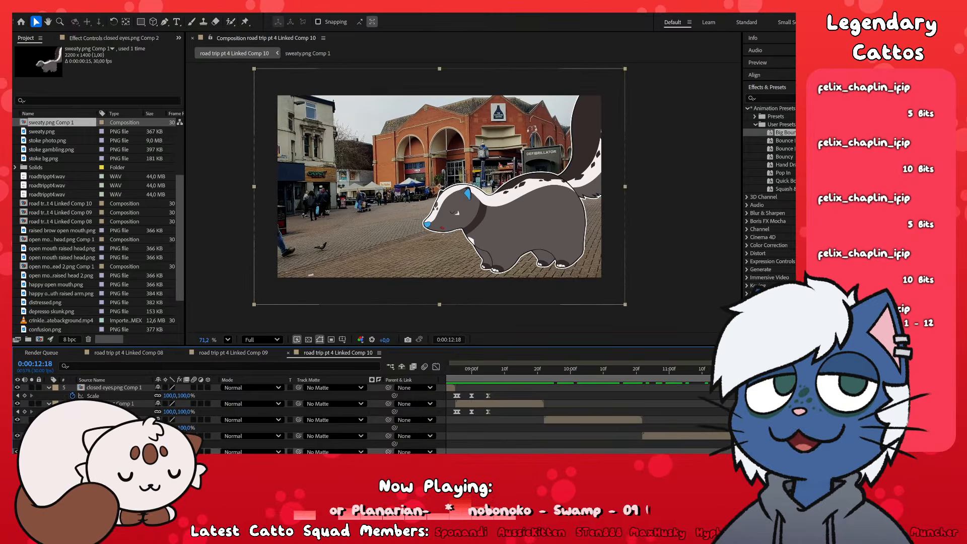
pyautogui.click(610, 379)
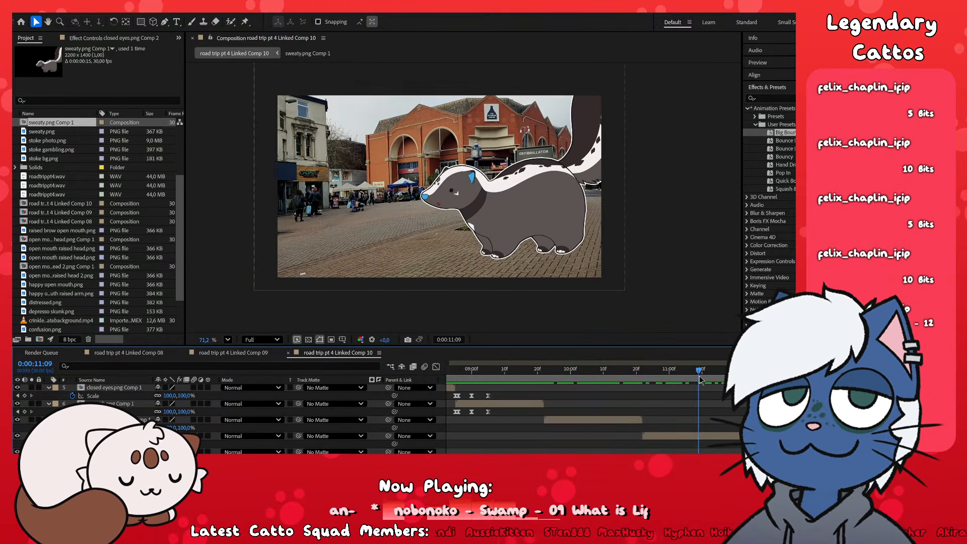
pyautogui.moveTo(611, 379); pyautogui.dragTo(604, 382)
pyautogui.click(618, 419)
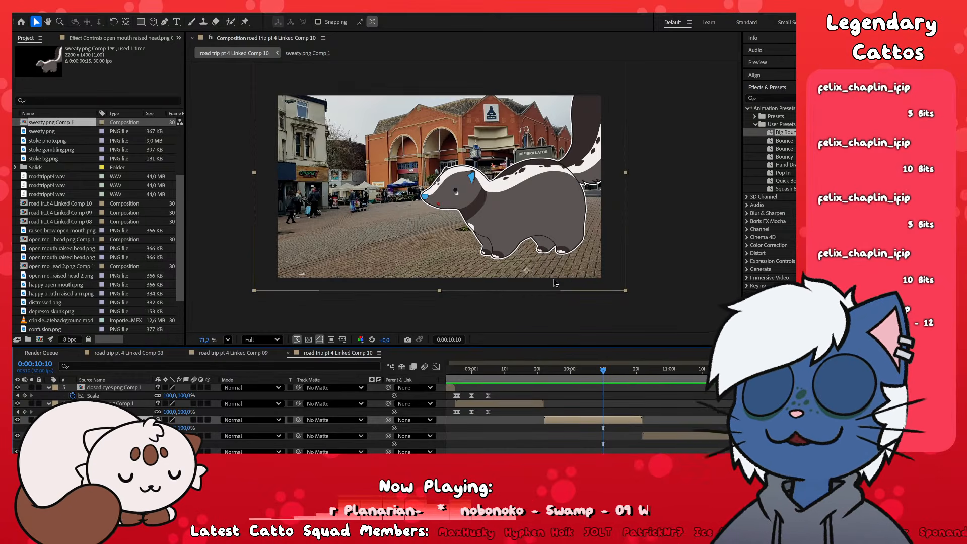
# - Undo the resizing of the pose compositions to 2200 x 1400 and the pre-composing of the sweaty.png layer
pyautogui.press('space')
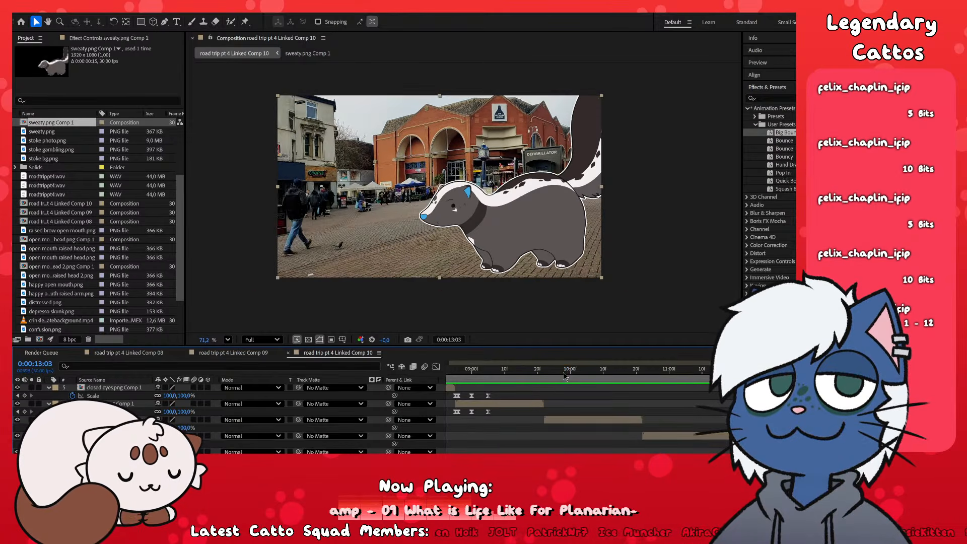
pyautogui.moveTo(574, 373); pyautogui.dragTo(649, 382)
pyautogui.click(617, 419)
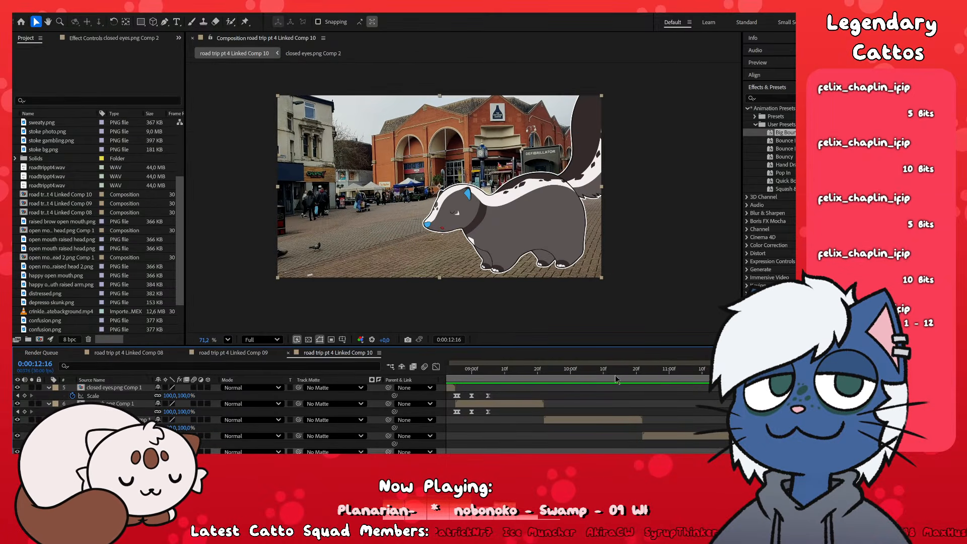
pyautogui.click(603, 373)
pyautogui.click(613, 419)
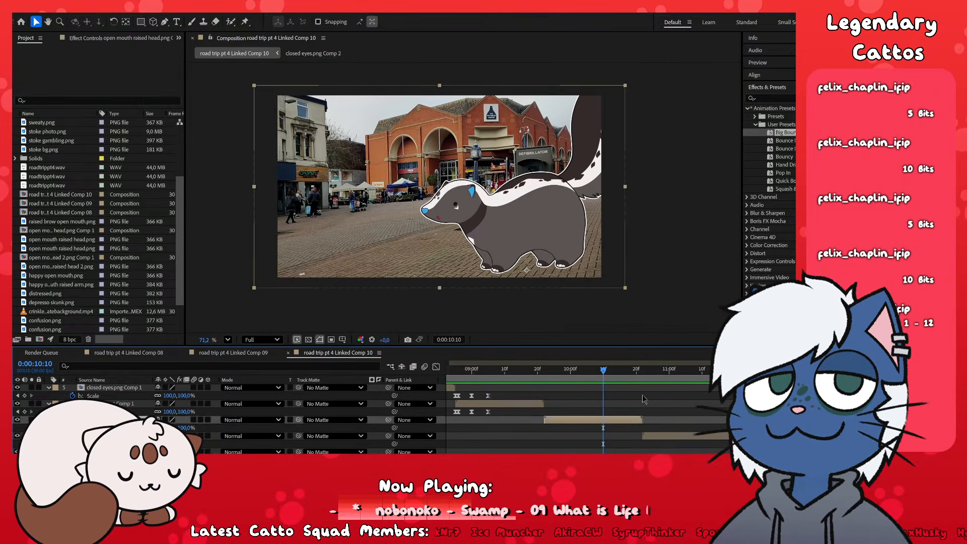
# - Undo the pre-composing of the closed eyes.png and open mouth raised head 2.png layers and check the frames around them
pyautogui.hotkey('ctrl', 'z')
pyautogui.hotkey('ctrl', 'z')
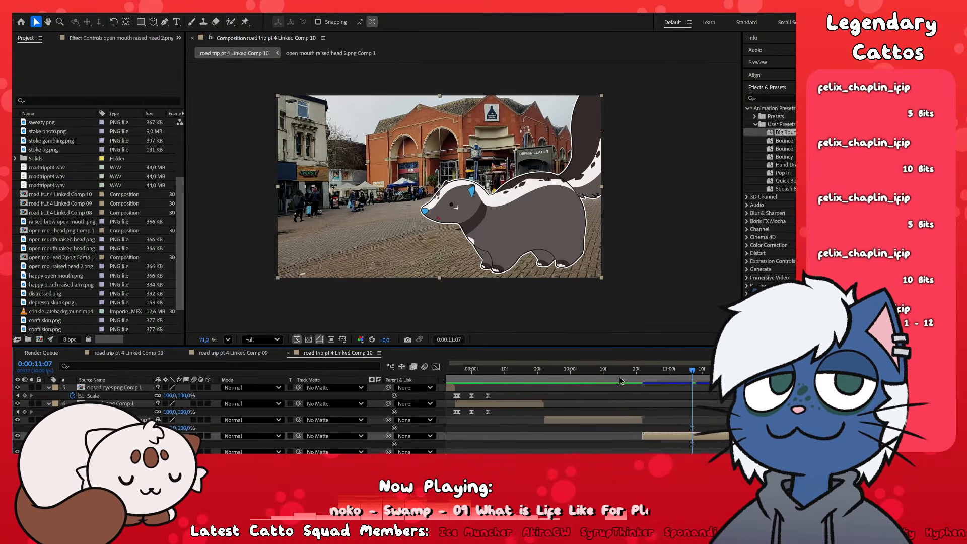
pyautogui.click(619, 374)
pyautogui.click(618, 422)
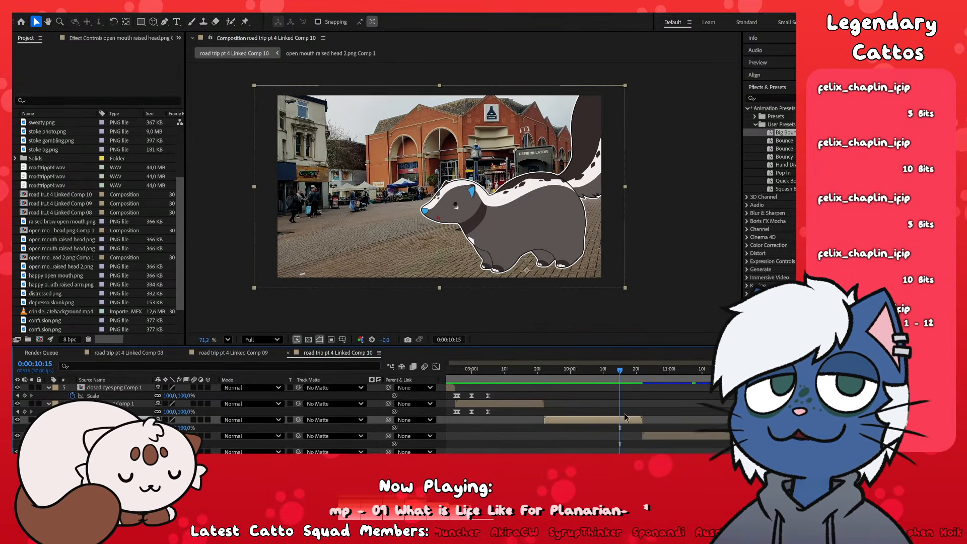
pyautogui.hotkey('ctrl', 'z')
pyautogui.hotkey('ctrl', 'z')
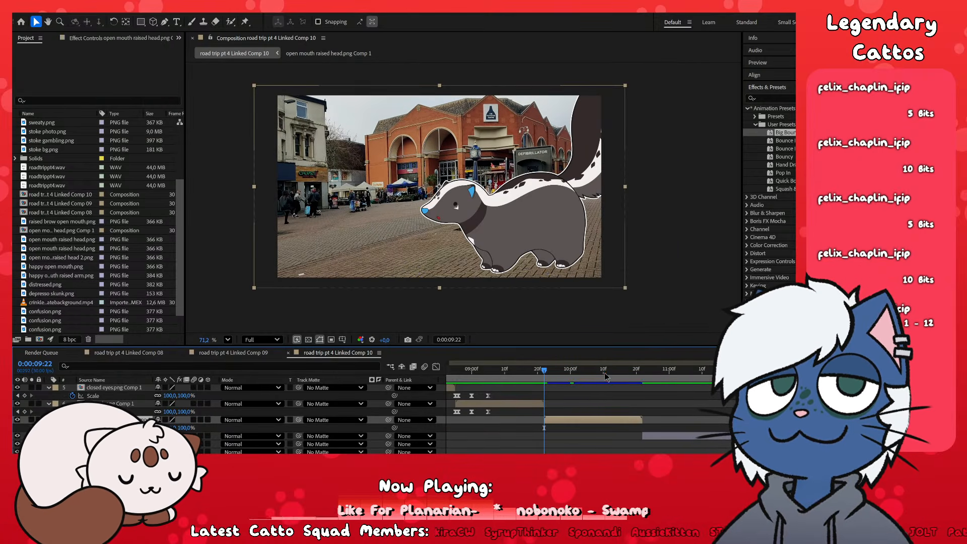
pyautogui.click(604, 373)
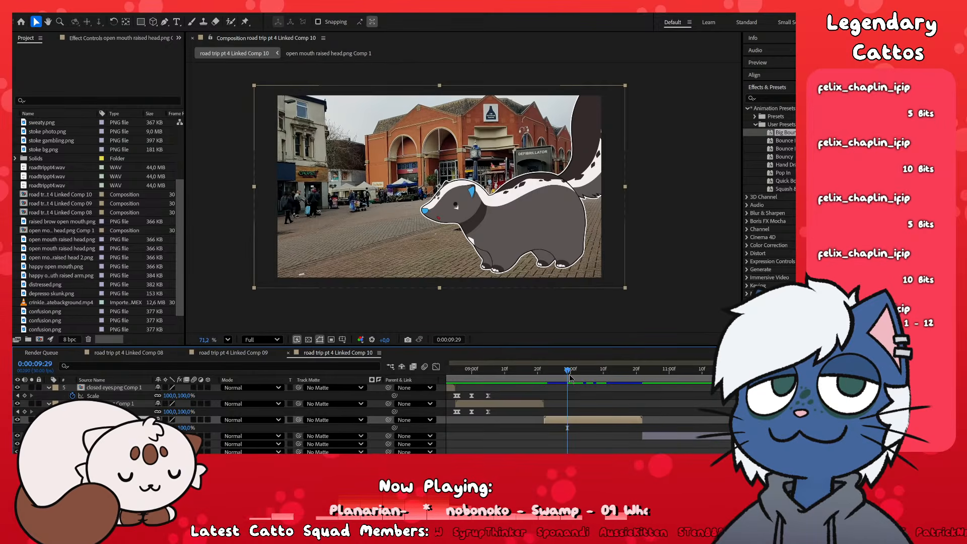
pyautogui.press('space')
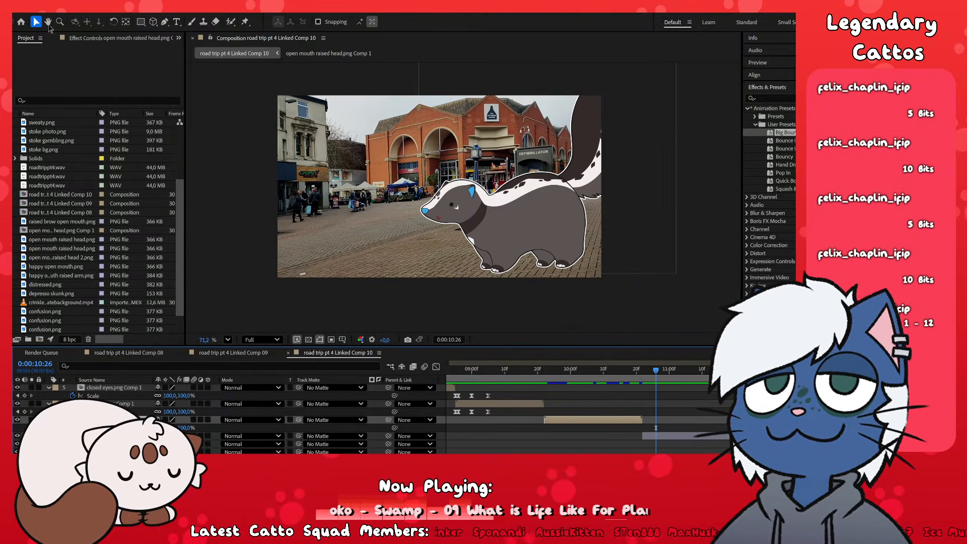
# - Try to pre-compose the open mouth raised head 2.png layer
pyautogui.click(687, 436)
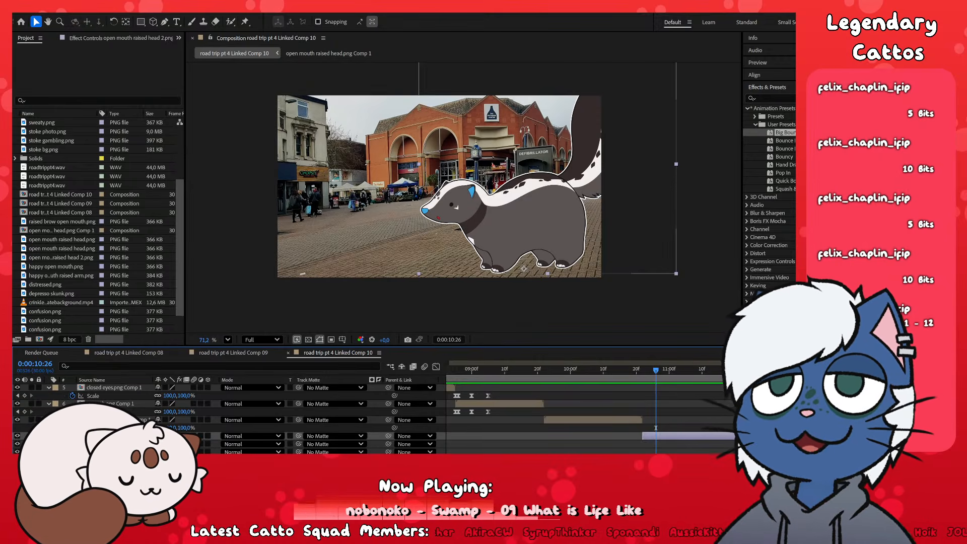
pyautogui.click(724, 423)
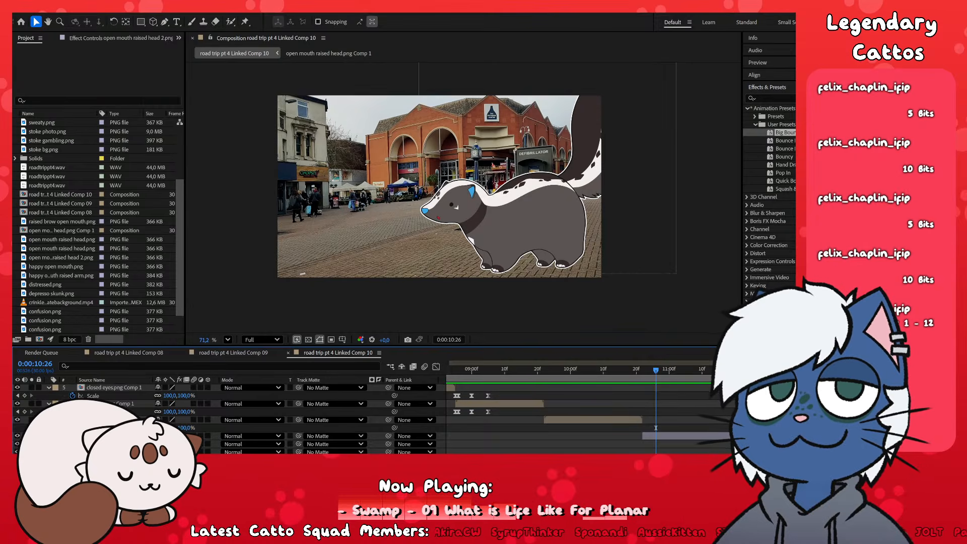
pyautogui.click(710, 437)
pyautogui.hotkey('ctrl', 'shift', 'c')
pyautogui.click(611, 311)
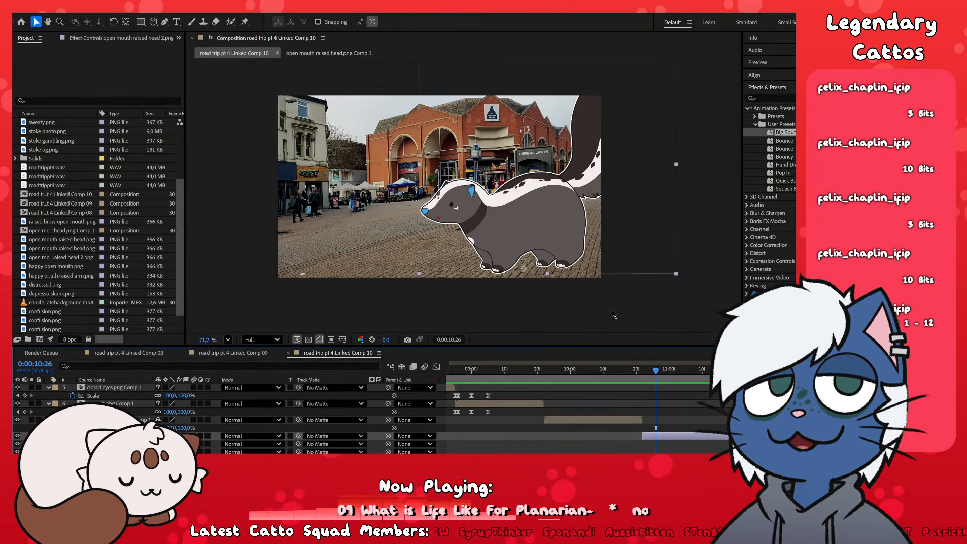
pyautogui.hotkey('ctrl', 'z')
# - Undo the pre-composing of the open mouth raised head.png layer
pyautogui.moveTo(600, 381); pyautogui.dragTo(656, 382)
pyautogui.click(661, 429)
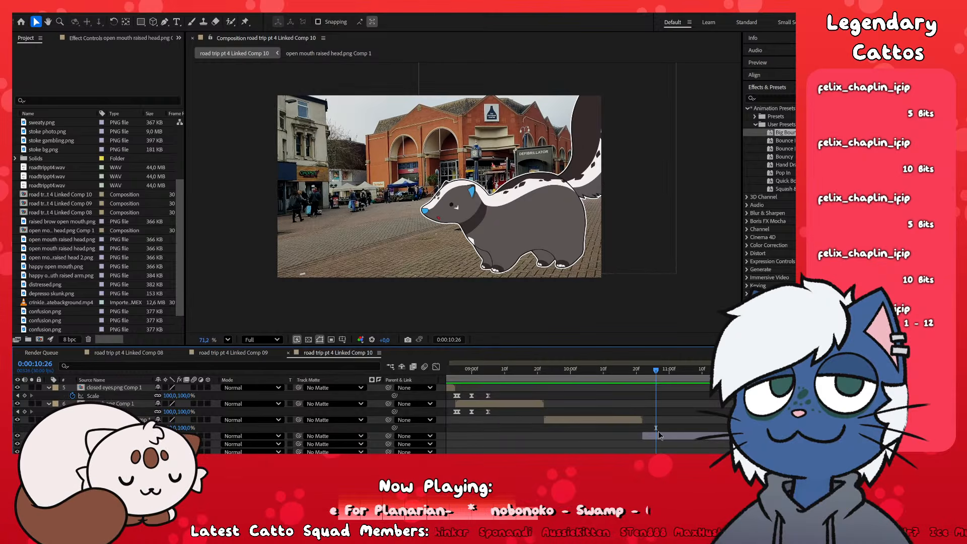
pyautogui.click(660, 435)
pyautogui.hotkey('ctrl', 'z')
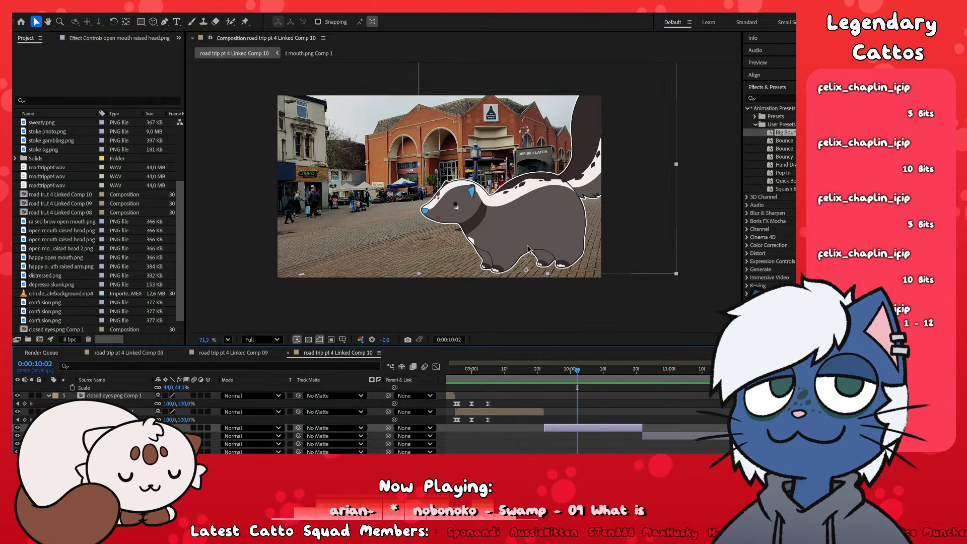
# - Inspect the placement of the original closed eyes.png, sweaty.png and open mouth raised head 2.png layers in the frame
pyautogui.moveTo(596, 374); pyautogui.dragTo(745, 373)
pyautogui.click(745, 444)
pyautogui.click(787, 374)
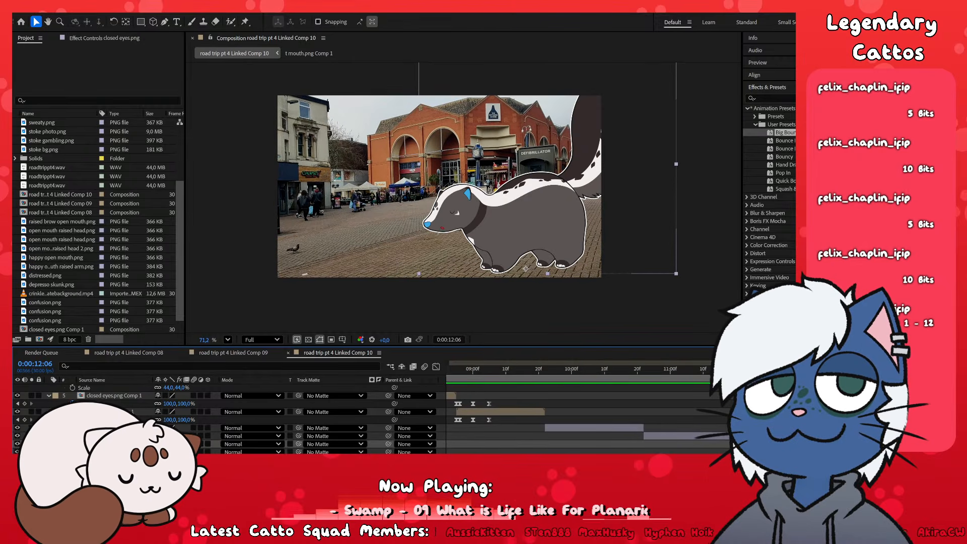
pyautogui.click(788, 451)
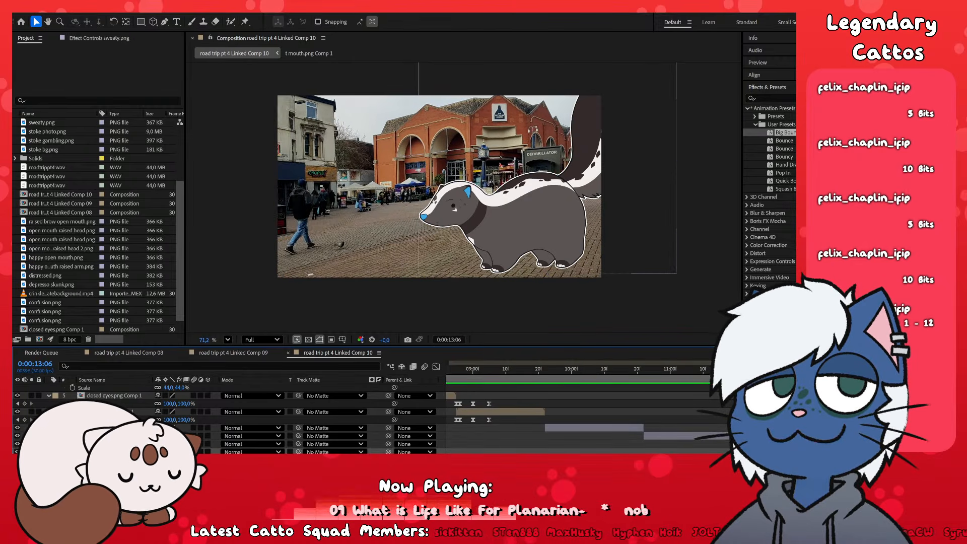
pyautogui.moveTo(778, 373); pyautogui.dragTo(723, 373)
pyautogui.click(721, 435)
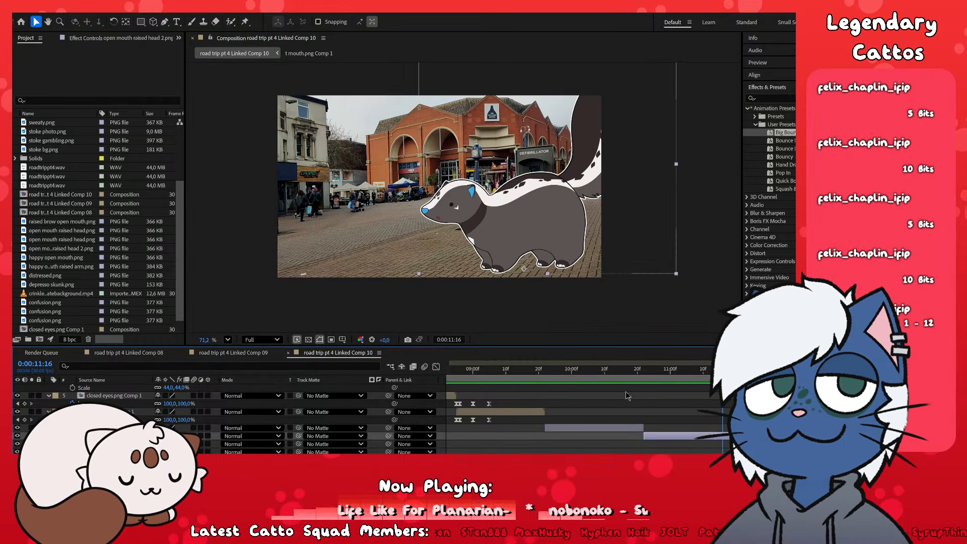
# - Pre-compose the open mouth raised head.png, open mouth raised head 2.png, closed eyes.png and sweaty.png layers separately
pyautogui.click(604, 372)
pyautogui.click(625, 427)
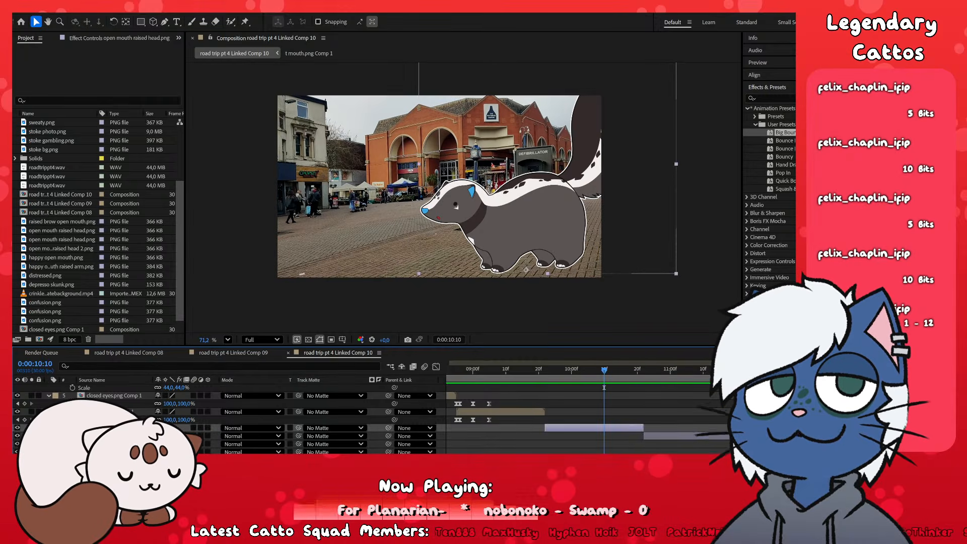
pyautogui.click(666, 437)
pyautogui.hotkey('ctrl', 'shift', 'c')
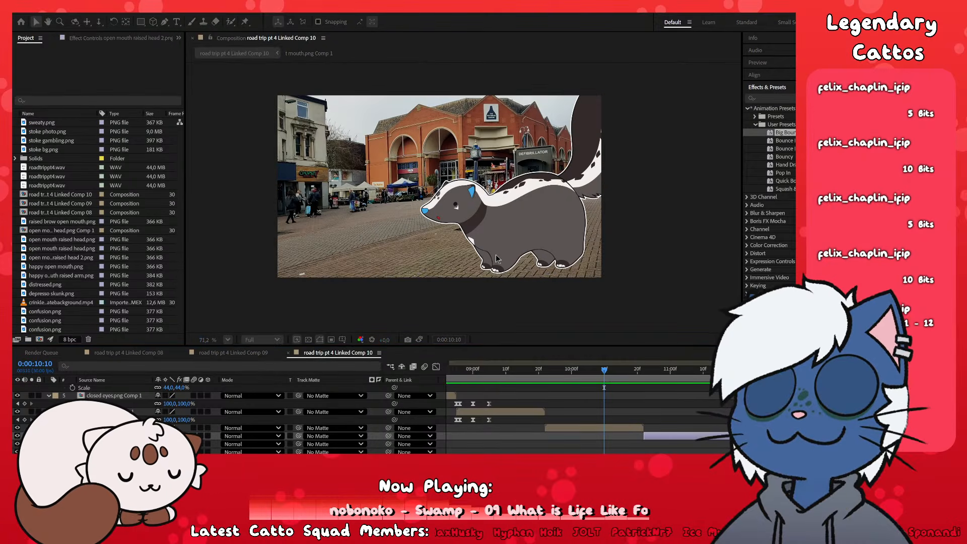
pyautogui.click(516, 315)
pyautogui.click(746, 444)
pyautogui.hotkey('ctrl', 'shift', 'c')
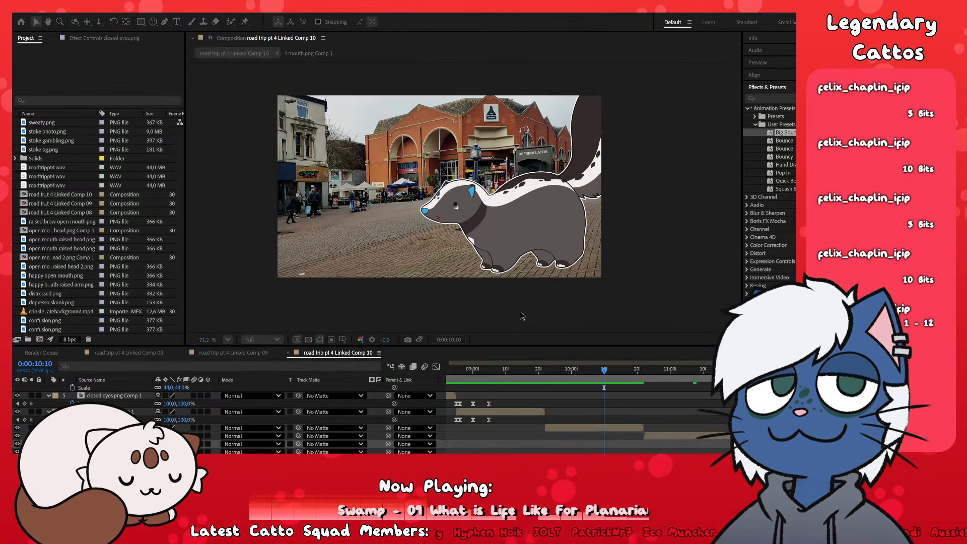
pyautogui.click(522, 317)
pyautogui.click(751, 451)
pyautogui.hotkey('ctrl', 'shift', 'c')
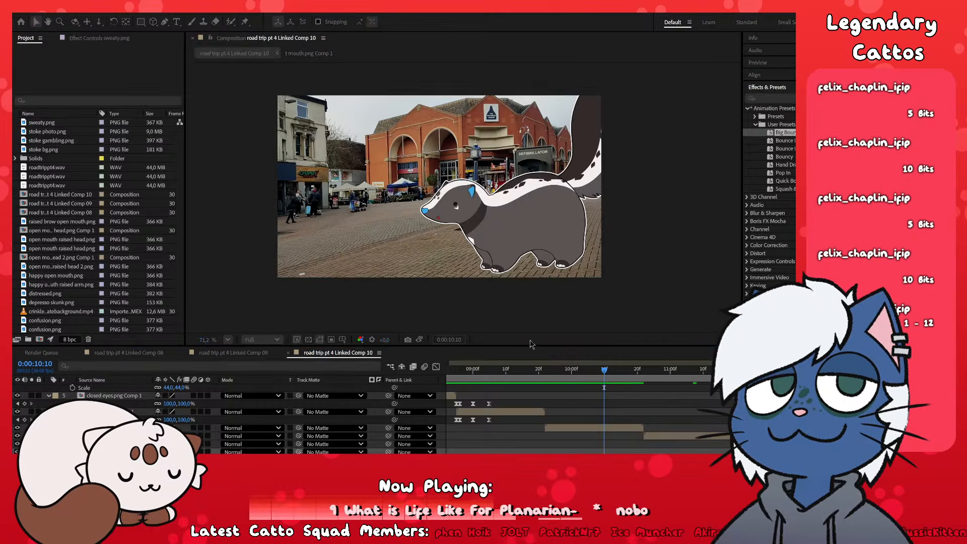
# - Enlarge the open mouth raised head.png pre-comp to 2200 x 1400 pixels and return to the main composition
pyautogui.doubleClick(590, 427)
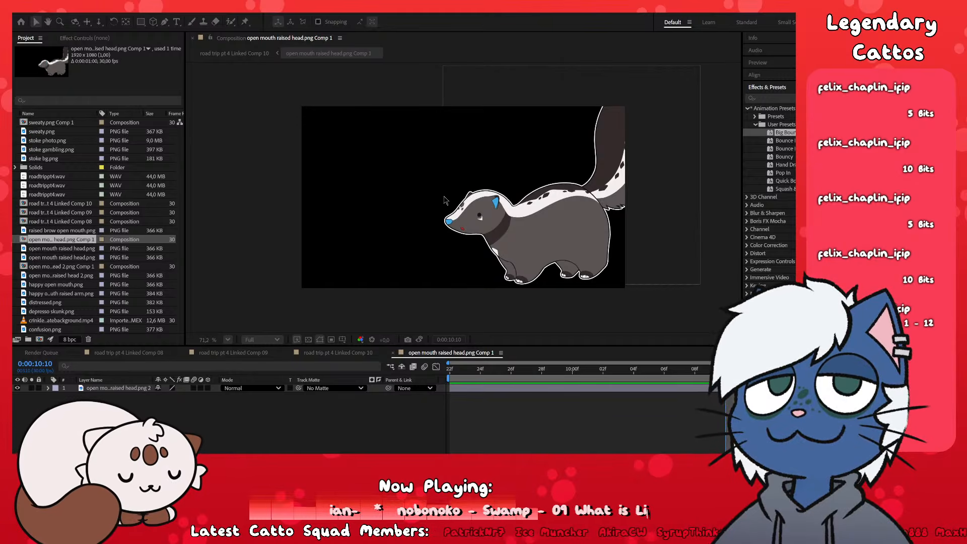
pyautogui.click(425, 196)
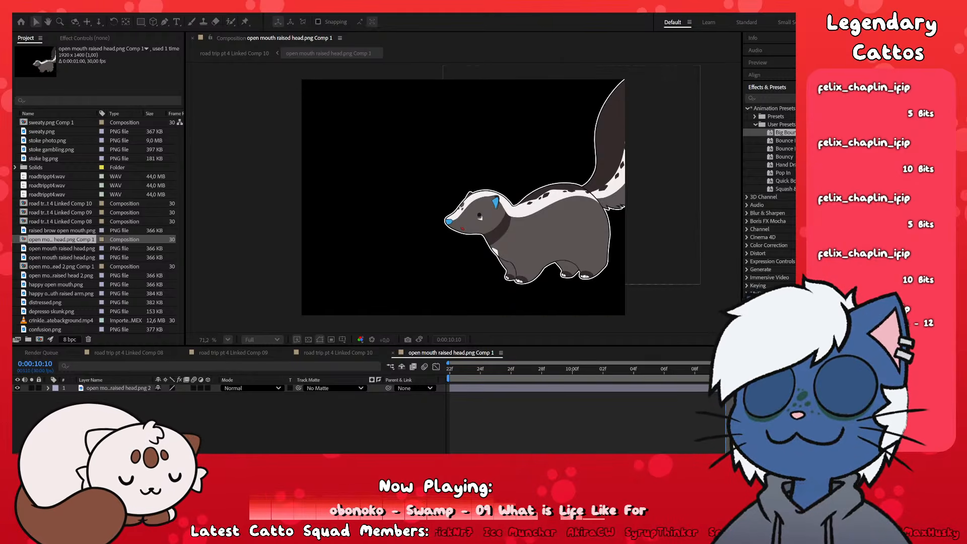
pyautogui.write('2200')
pyautogui.press('Return')
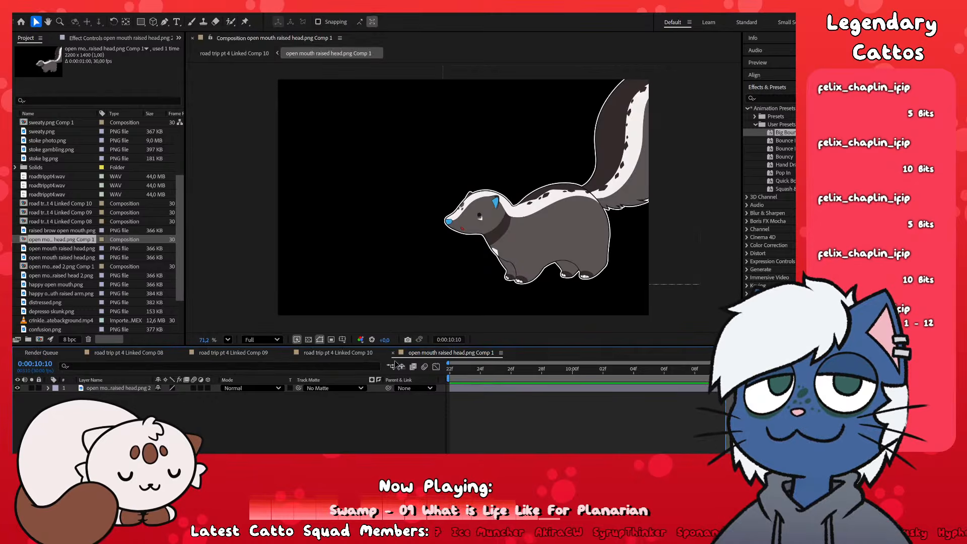
pyautogui.click(393, 353)
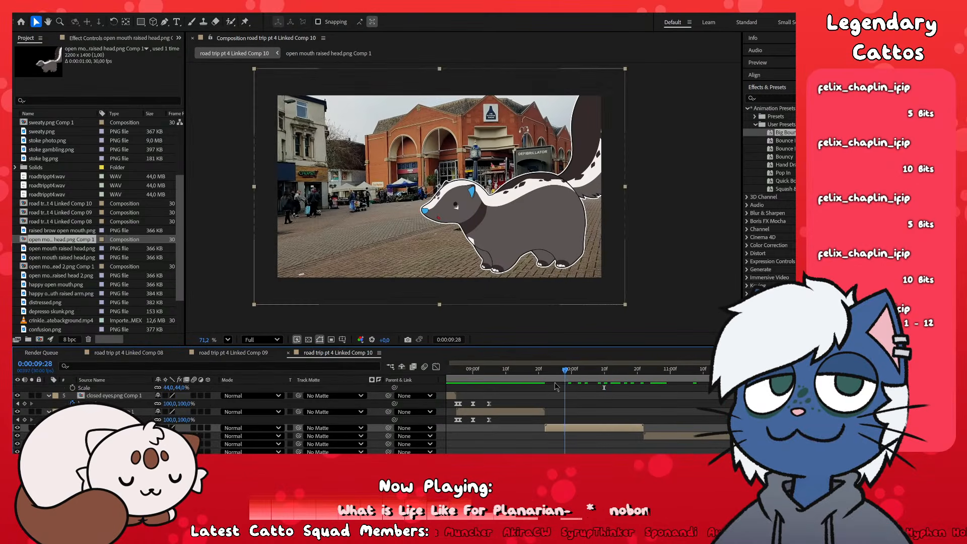
# - Enlarge the open mouth raised head 2.png pre-comp to 2200 x 1400 pixels and return to the main composition
pyautogui.doubleClick(709, 436)
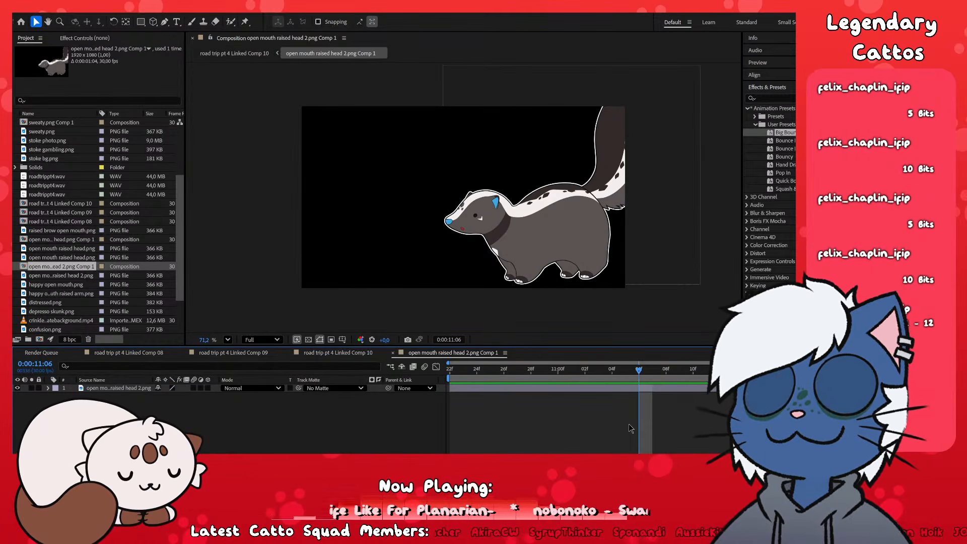
pyautogui.write('2200')
pyautogui.click(419, 206)
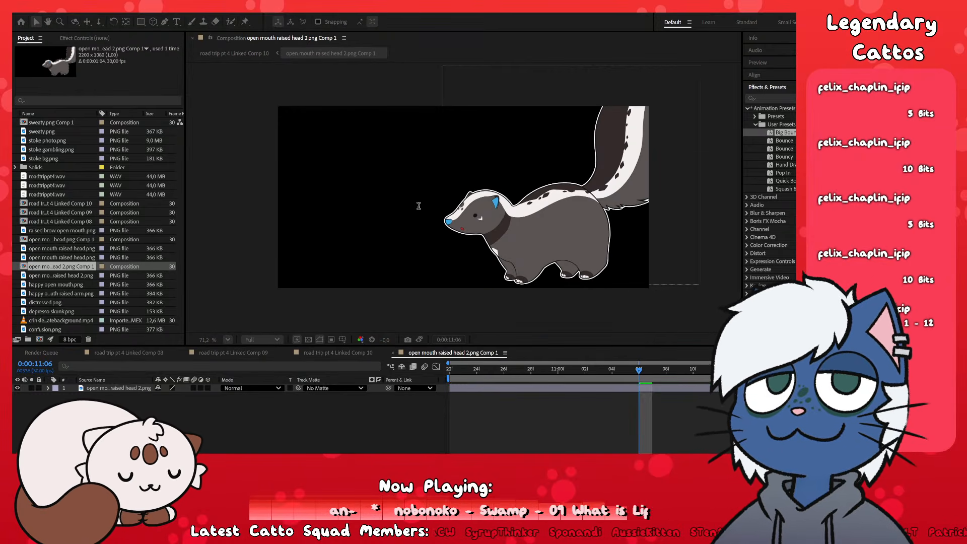
pyautogui.write('1400')
pyautogui.press('Return')
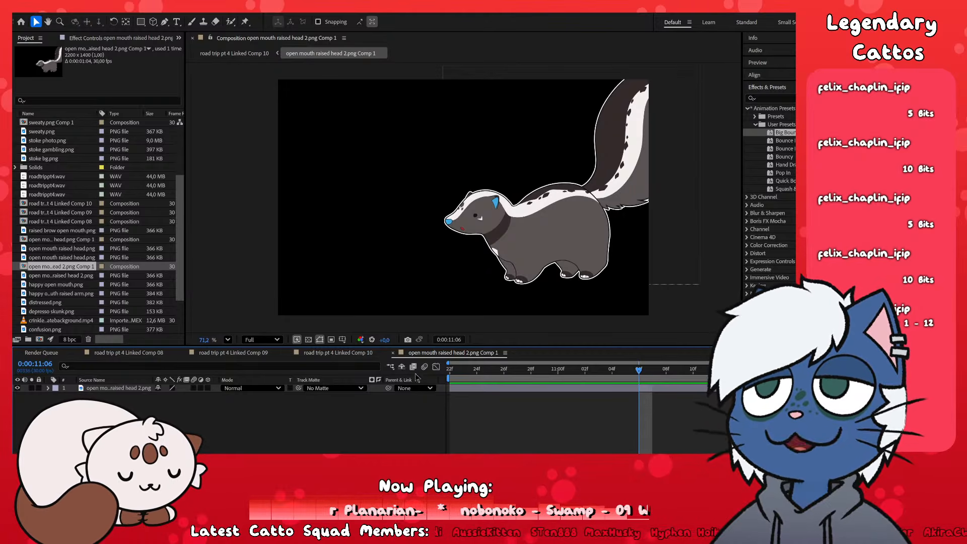
pyautogui.click(393, 353)
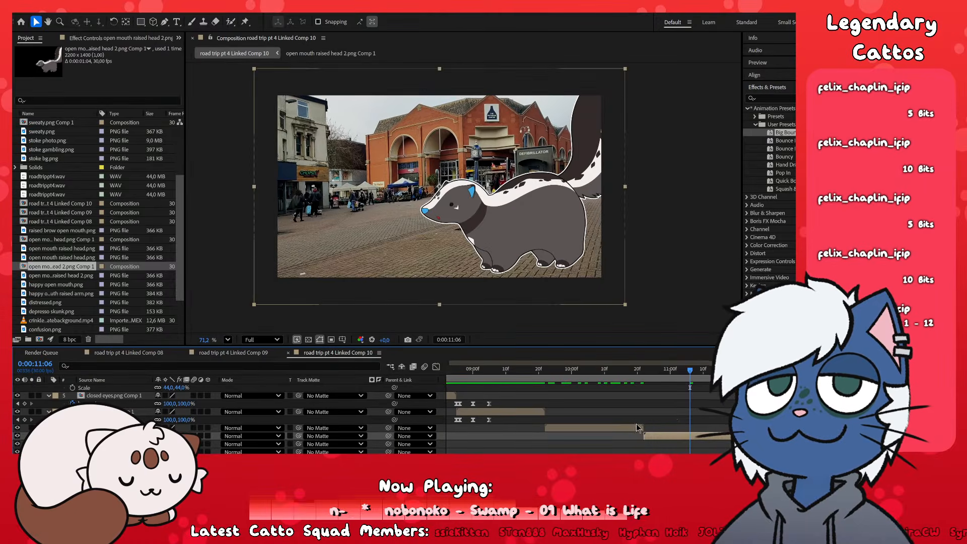
# - Enlarge closed eyes.png Comp 2 to 2200 x 1400 pixels and return to the main composition
pyautogui.click(794, 370)
pyautogui.doubleClick(792, 444)
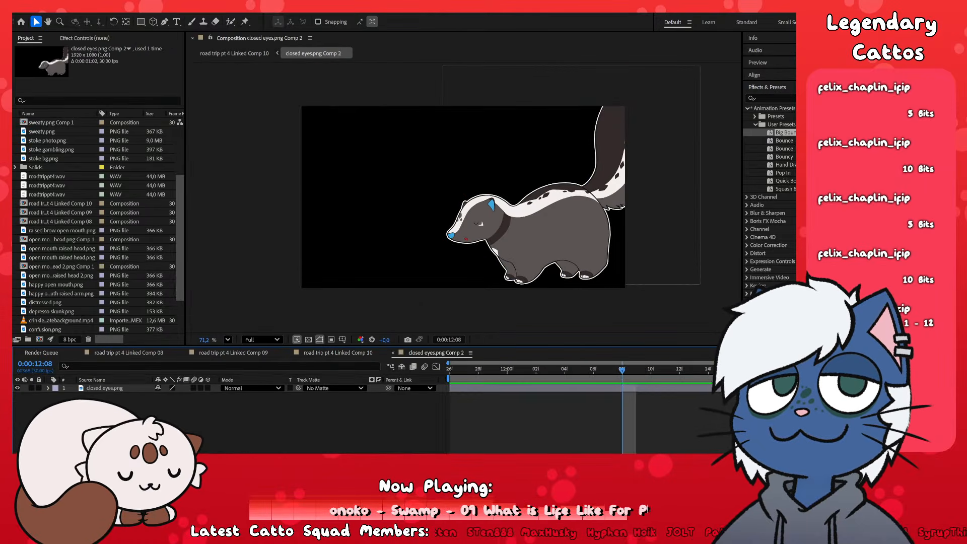
pyautogui.hotkey('ctrl', 'k')
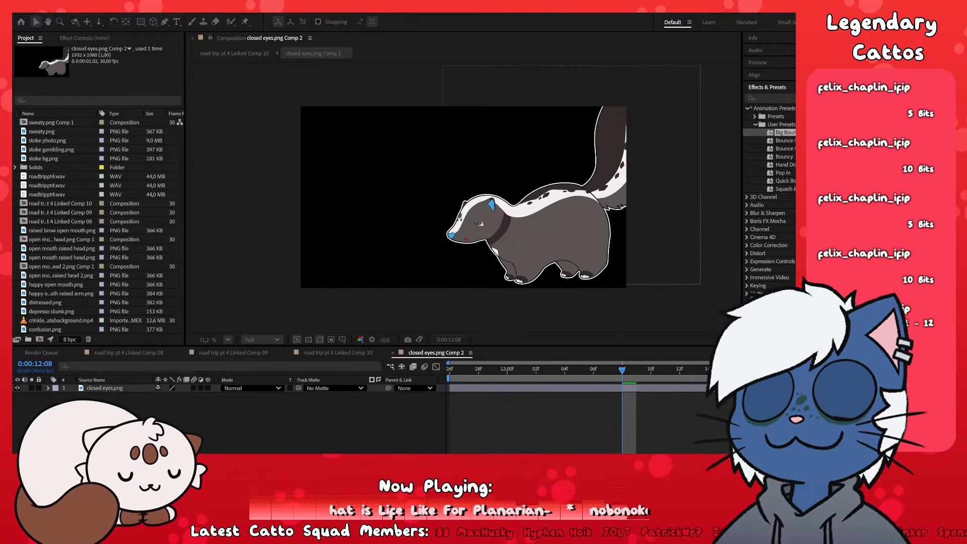
pyautogui.press('Return')
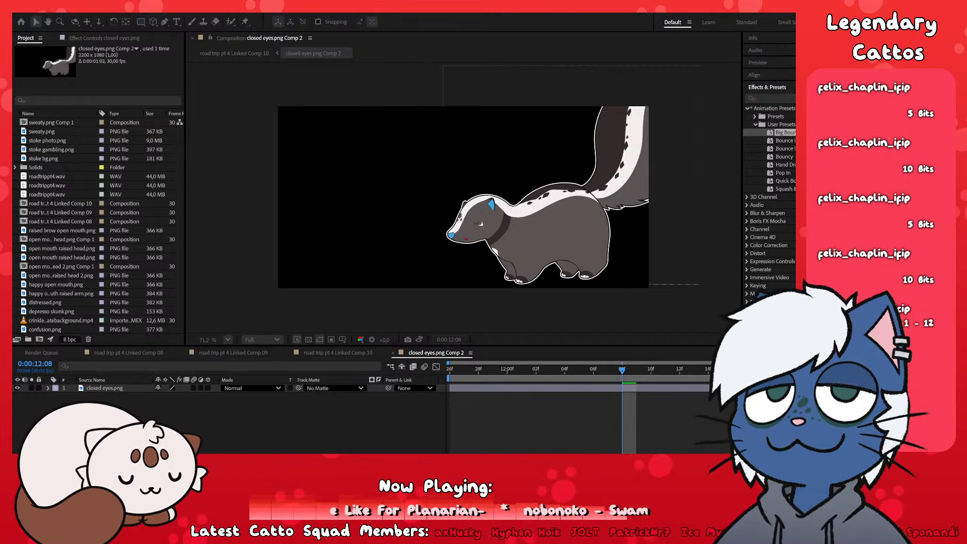
pyautogui.press('Return')
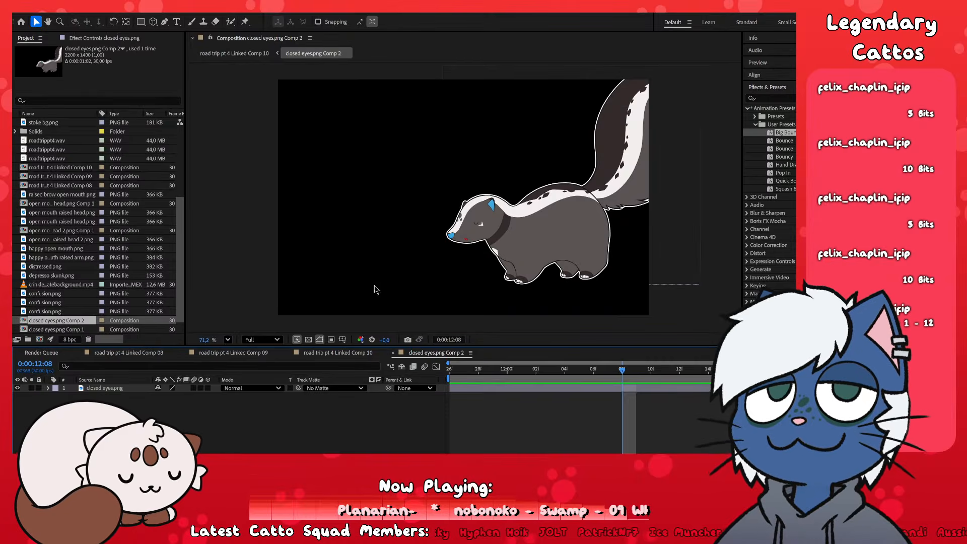
pyautogui.click(394, 354)
# - Enlarge sweaty.png Comp 1 to 2200 x 1400 pixels and return to the main composition
pyautogui.press('space')
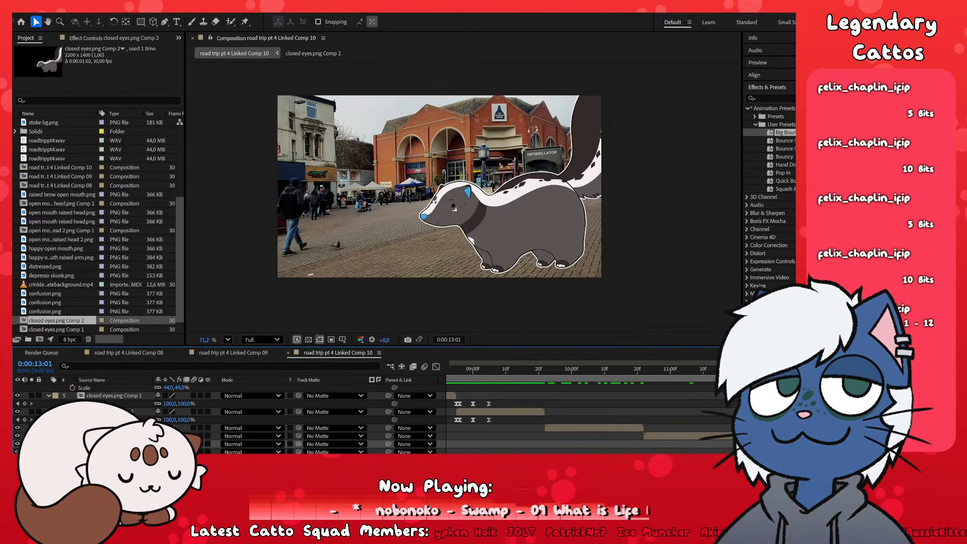
pyautogui.doubleClick(114, 452)
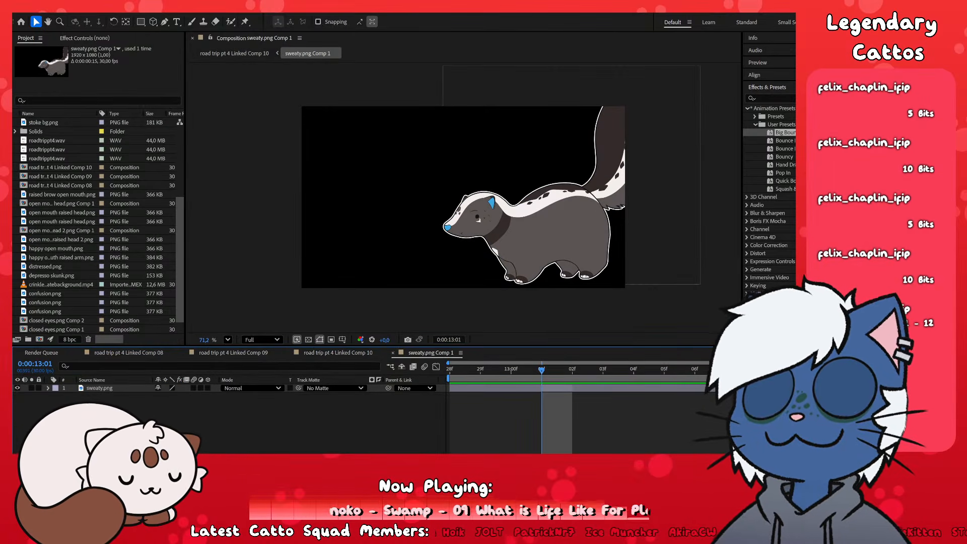
pyautogui.hotkey('ctrl', 'k')
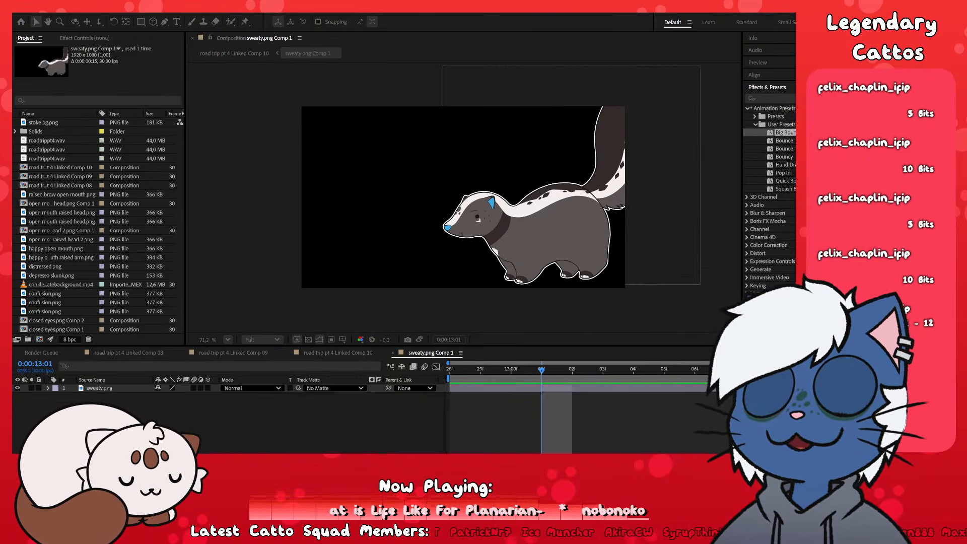
pyautogui.write('2200')
pyautogui.press('Return')
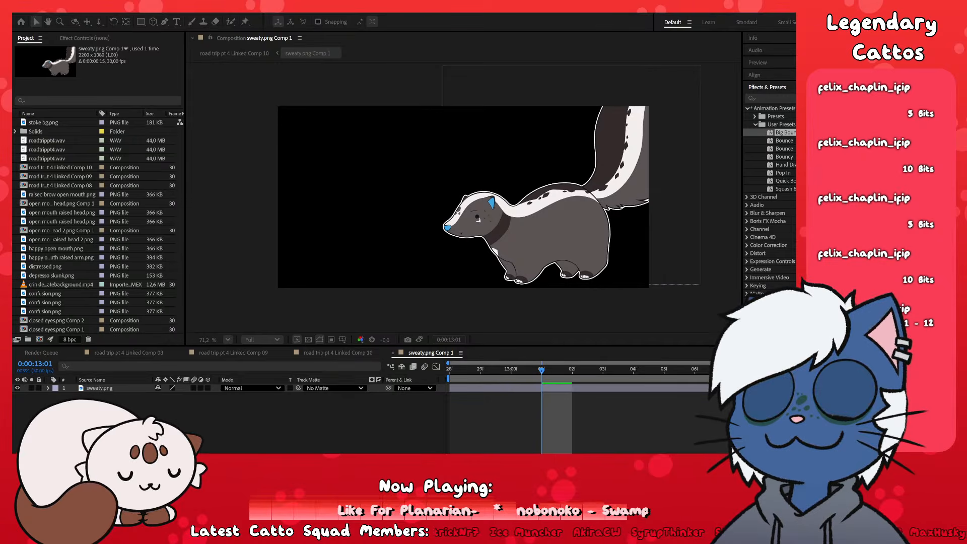
pyautogui.write('1400')
pyautogui.press('Return')
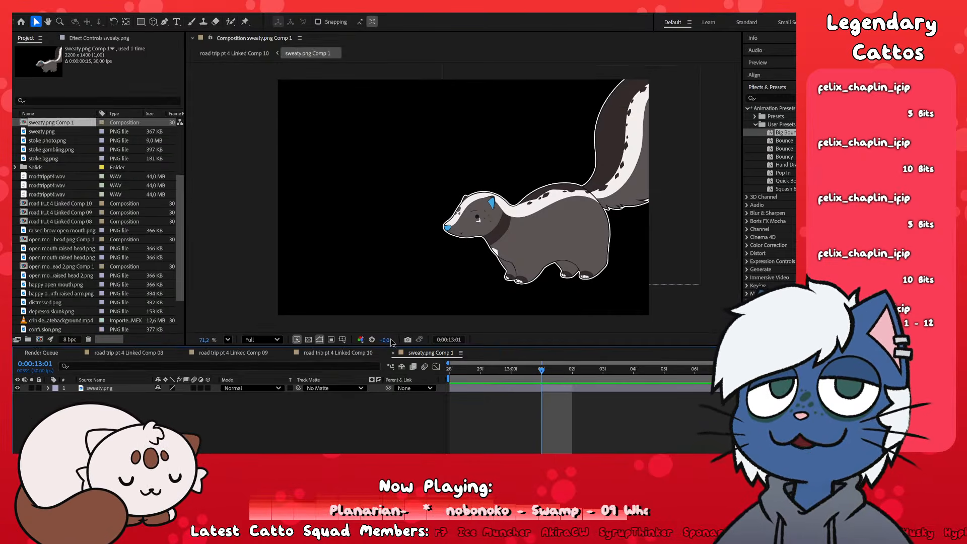
pyautogui.click(393, 353)
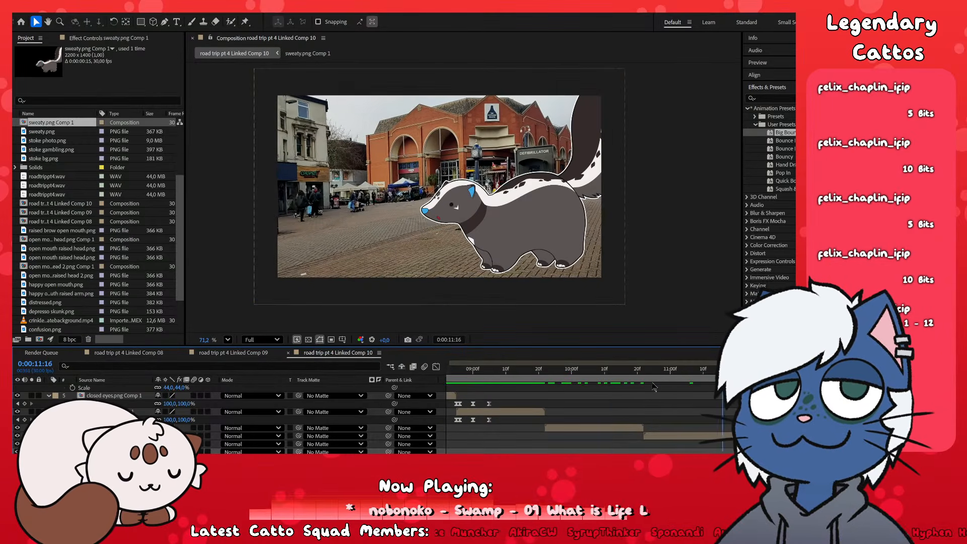
# - Move the anchor points of both open mouth raised head pre-comps to the ground between the skunk's feet
pyautogui.click(588, 370)
pyautogui.click(438, 253)
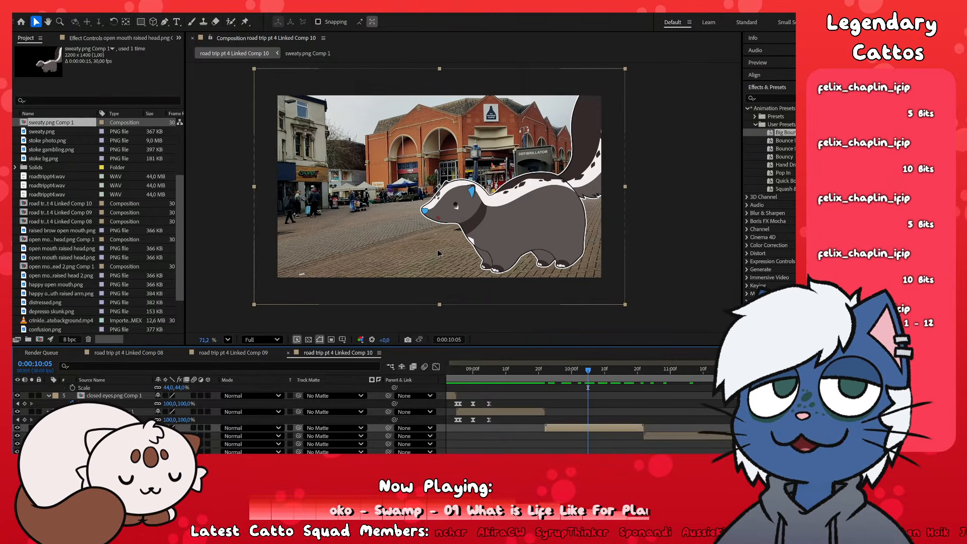
pyautogui.press('y')
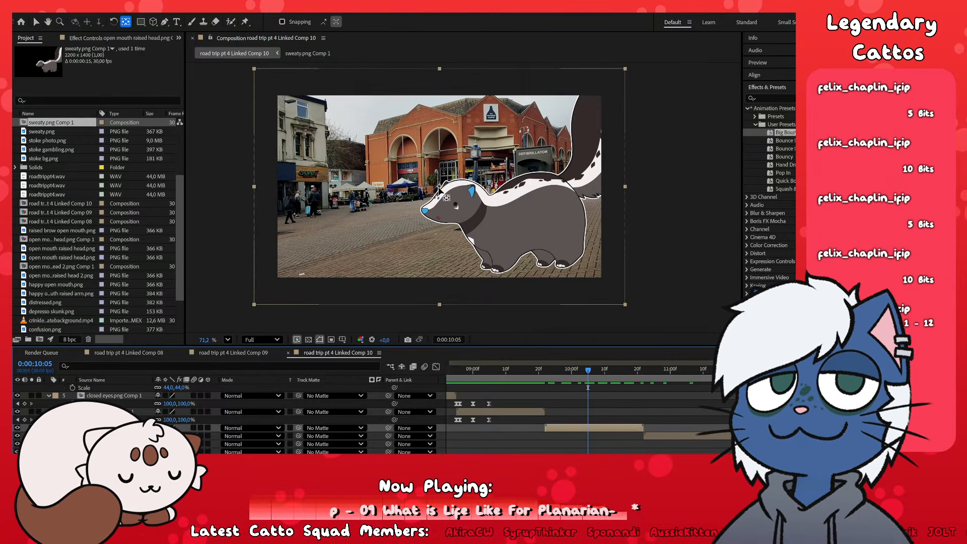
pyautogui.moveTo(439, 188); pyautogui.dragTo(521, 278)
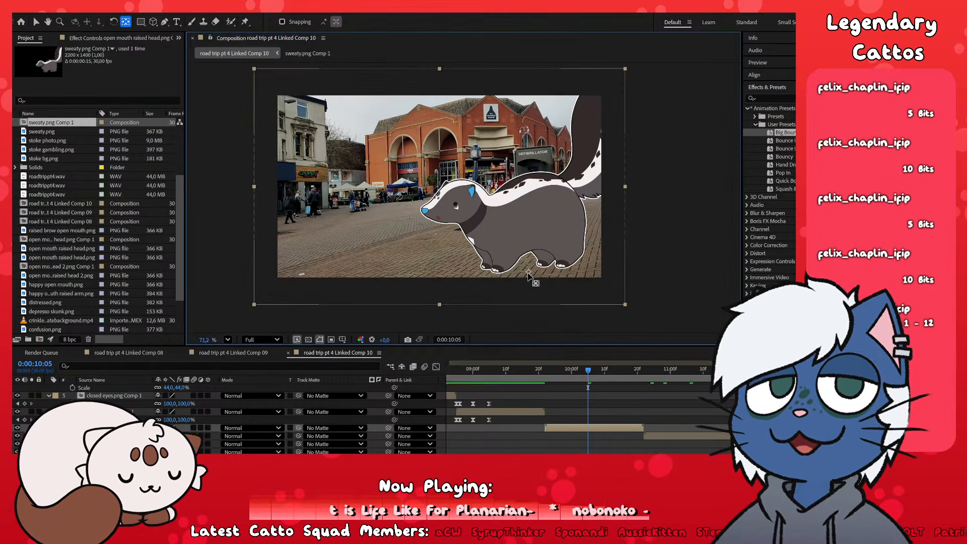
pyautogui.click(654, 370)
pyautogui.click(664, 435)
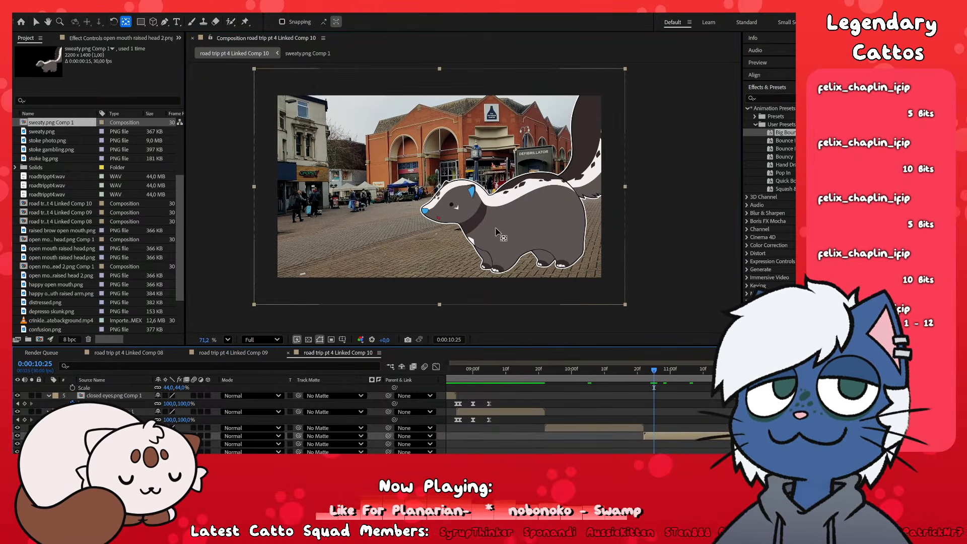
pyautogui.moveTo(441, 187); pyautogui.dragTo(529, 270)
# - Move the anchor points of closed eyes.png Comp 2 and sweaty.png Comp 1 to the ground between the skunk's feet
pyautogui.click(792, 370)
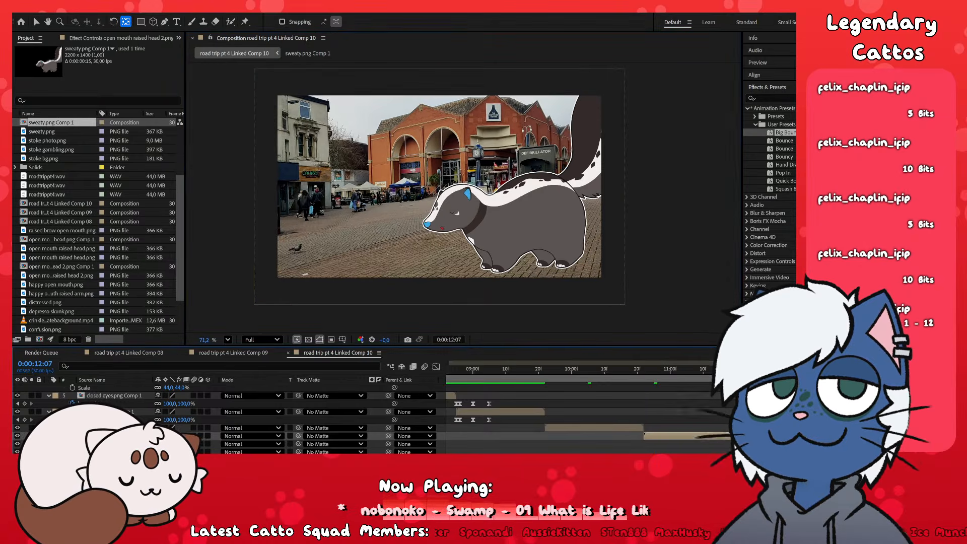
pyautogui.click(790, 444)
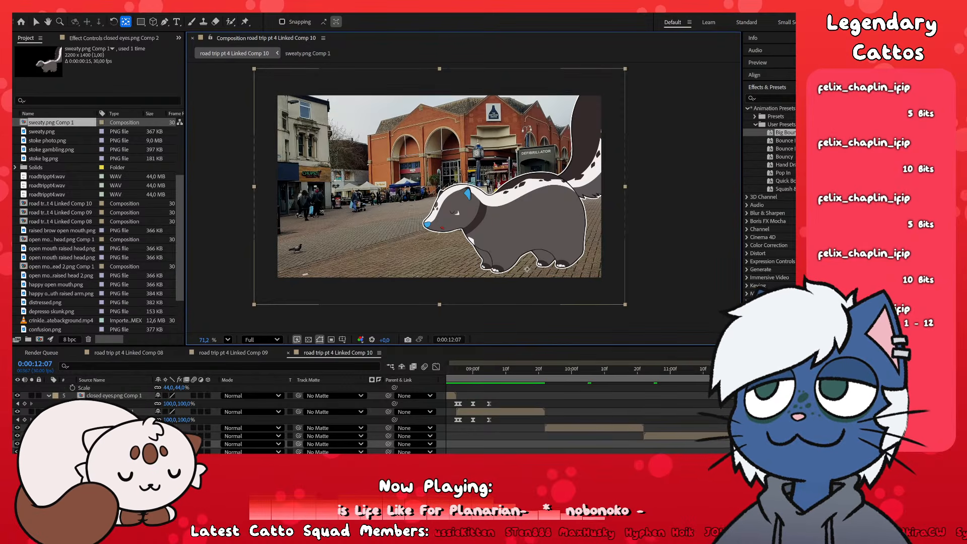
pyautogui.click(890, 370)
pyautogui.click(889, 451)
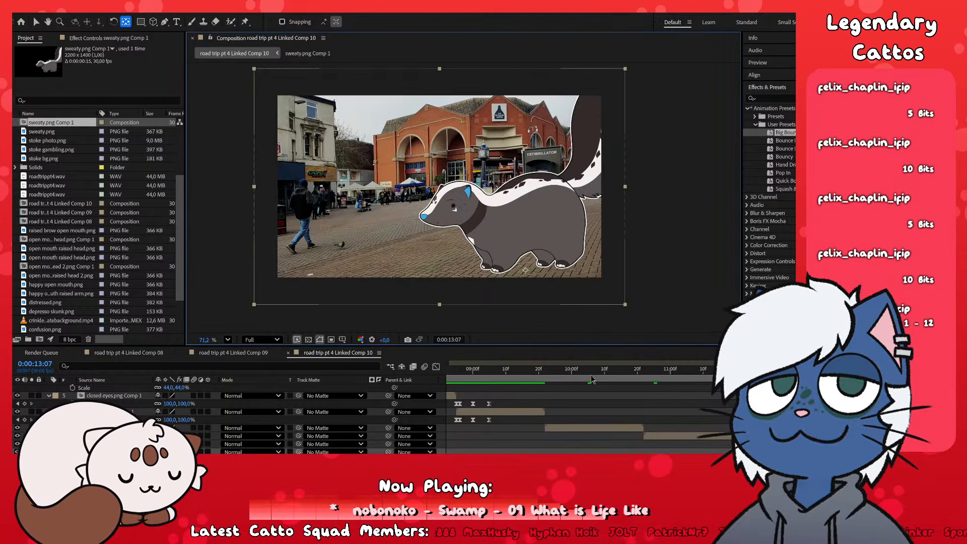
# - Apply the Big Bounce preset to both open mouth raised head pre-comps at 0:00:10:18 and shift the keyframes slightly earlier to match their cut
pyautogui.moveTo(591, 374); pyautogui.dragTo(545, 398)
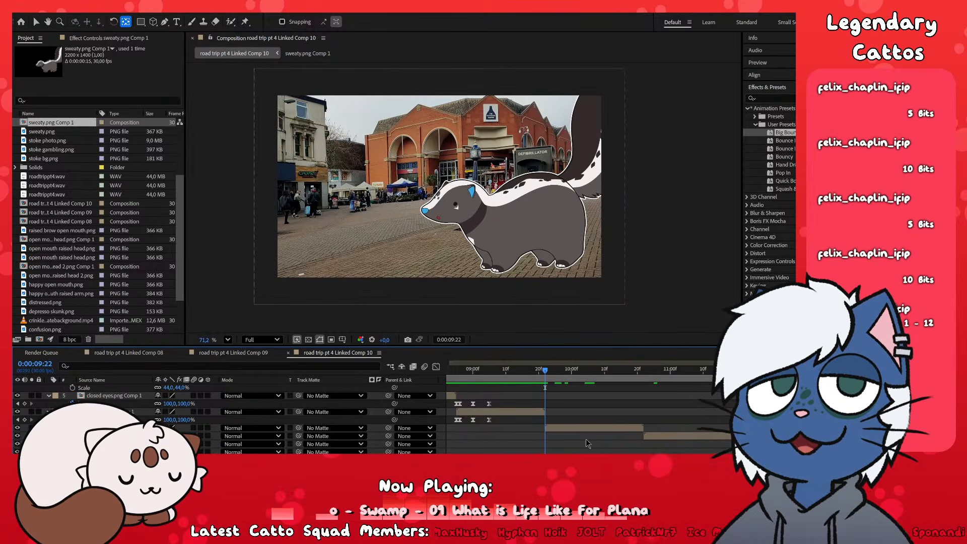
pyautogui.click(632, 370)
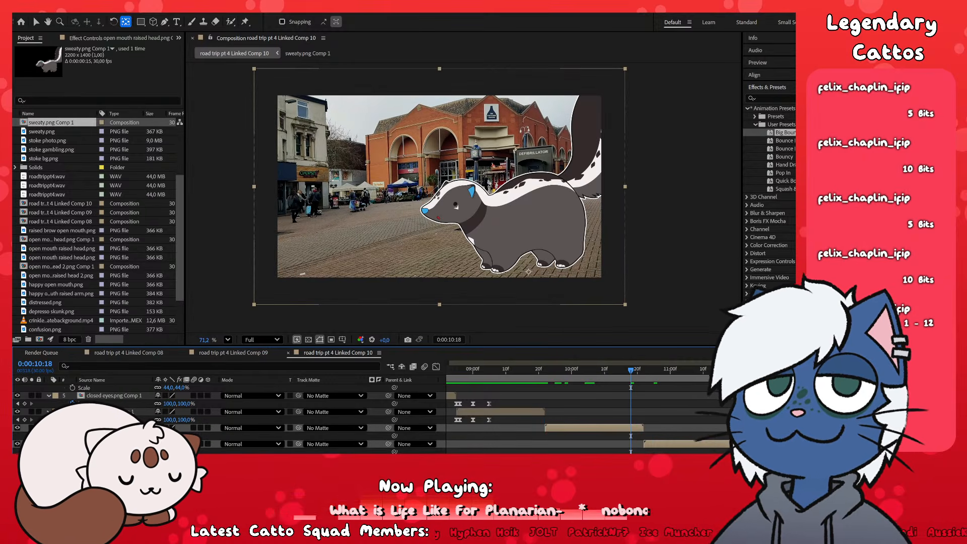
pyautogui.doubleClick(785, 133)
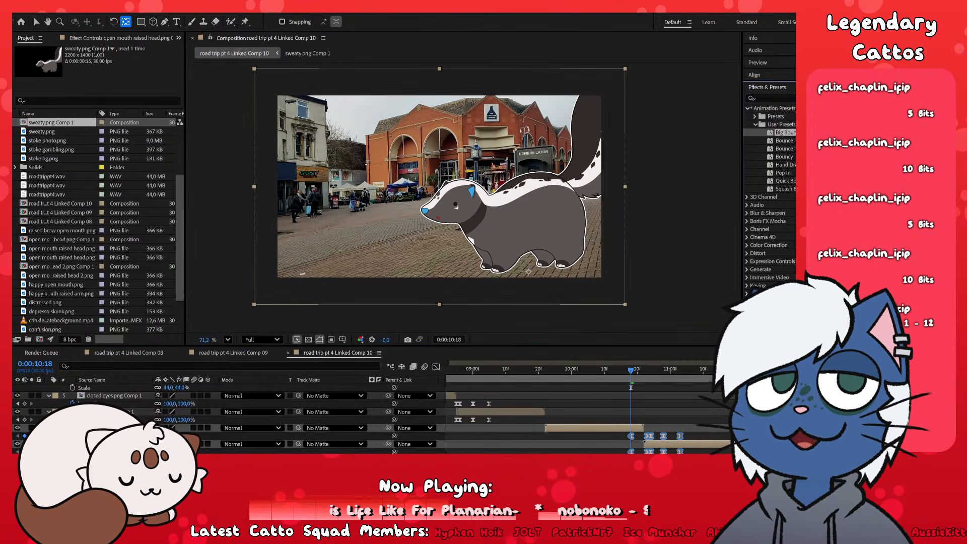
pyautogui.press('v')
pyautogui.scroll(2, 648, 435)
pyautogui.moveTo(657, 439); pyautogui.dragTo(634, 440)
pyautogui.scroll(-5, 627, 439)
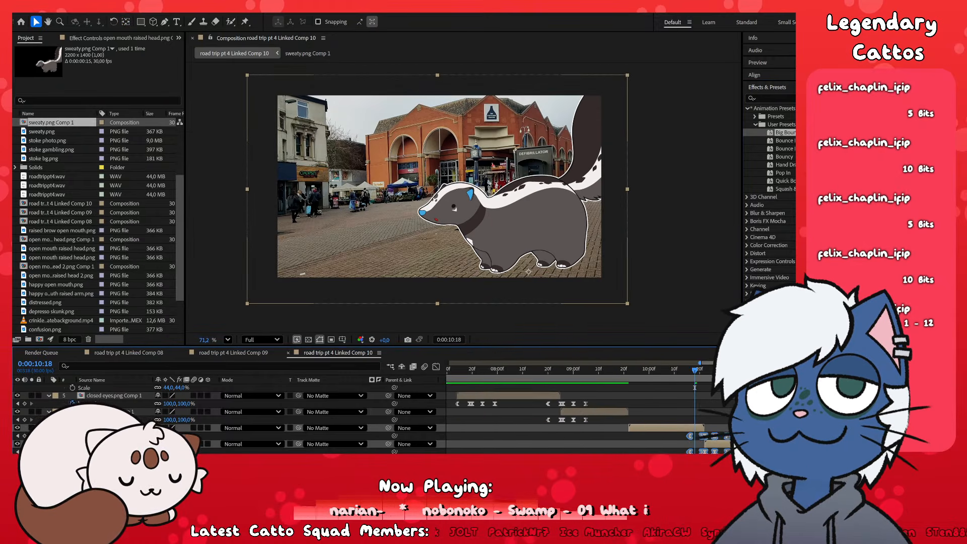
# - Apply the Big Bounce preset to the second open mouth raised head pre-comp and closed eyes.png Comp 2 at 0:00:11:25, aligning the keyframes with their cut
pyautogui.click(788, 371)
pyautogui.scroll(2, 787, 403)
pyautogui.click(730, 436)
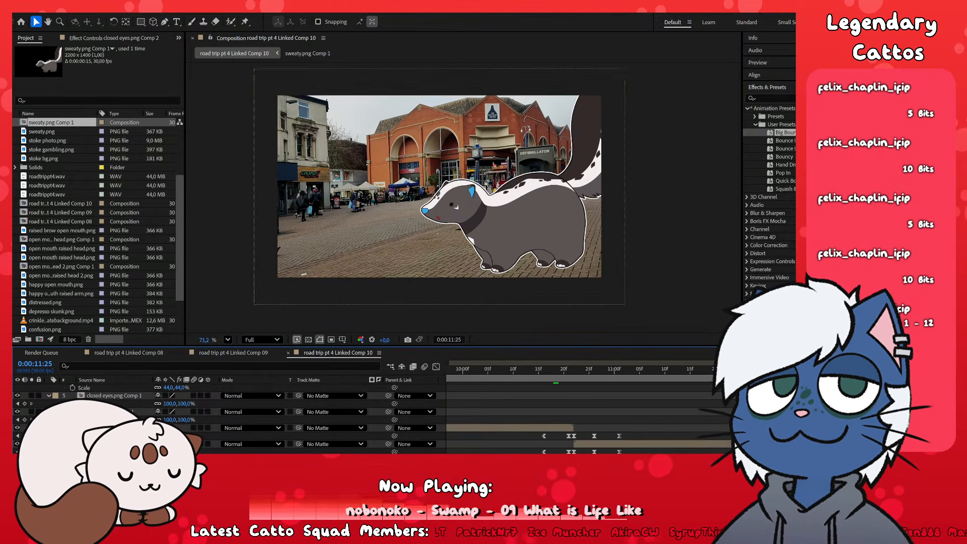
pyautogui.click(729, 445)
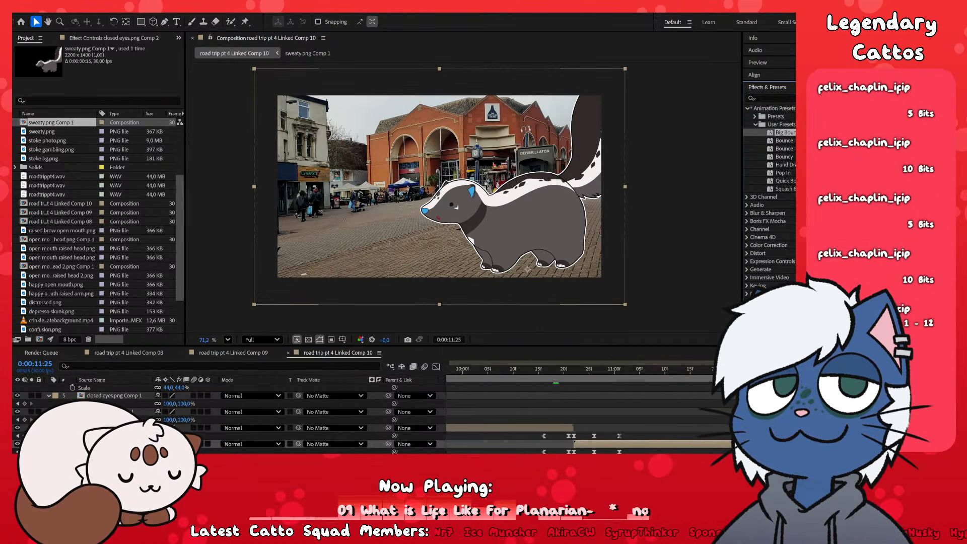
pyautogui.moveTo(741, 452); pyautogui.dragTo(721, 452)
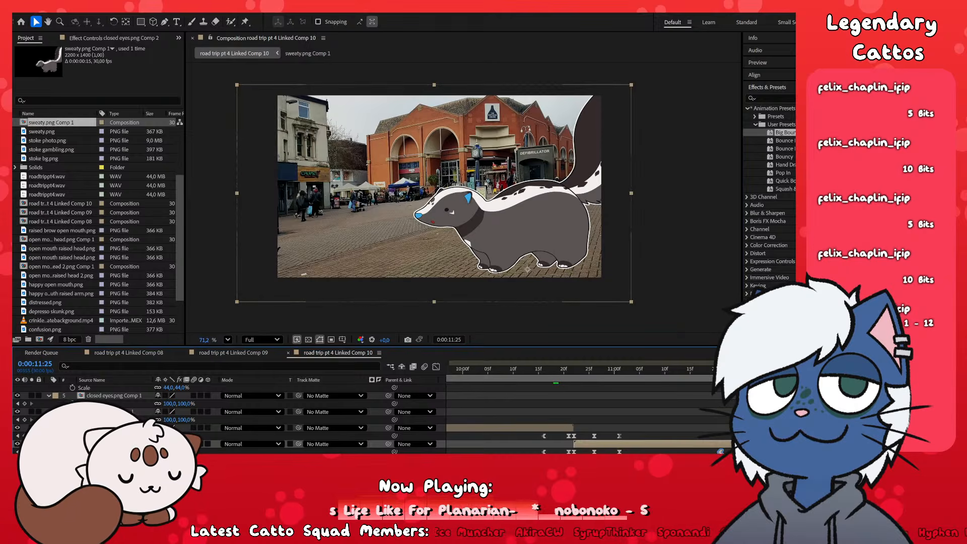
pyautogui.scroll(-2, 720, 418)
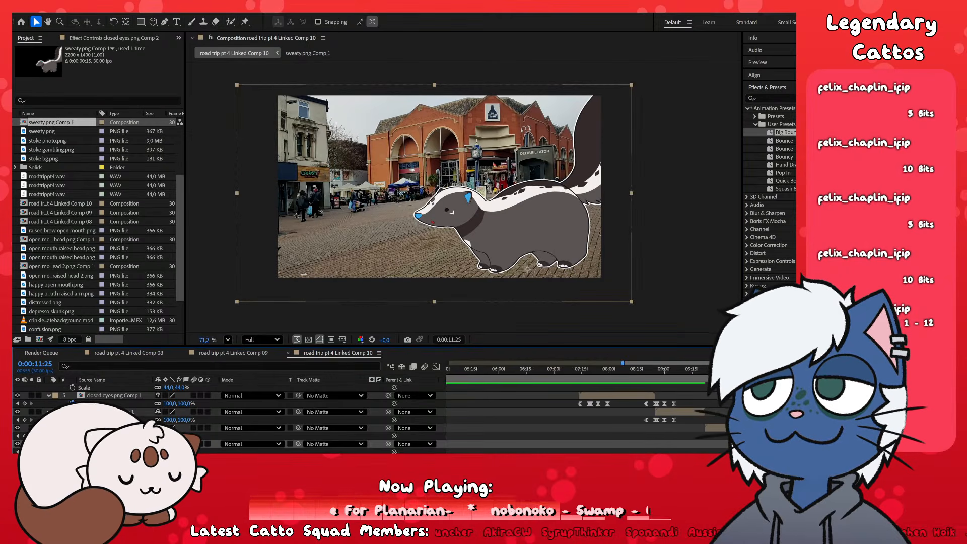
pyautogui.scroll(2, 587, 418)
pyautogui.scroll(3, 641, 452)
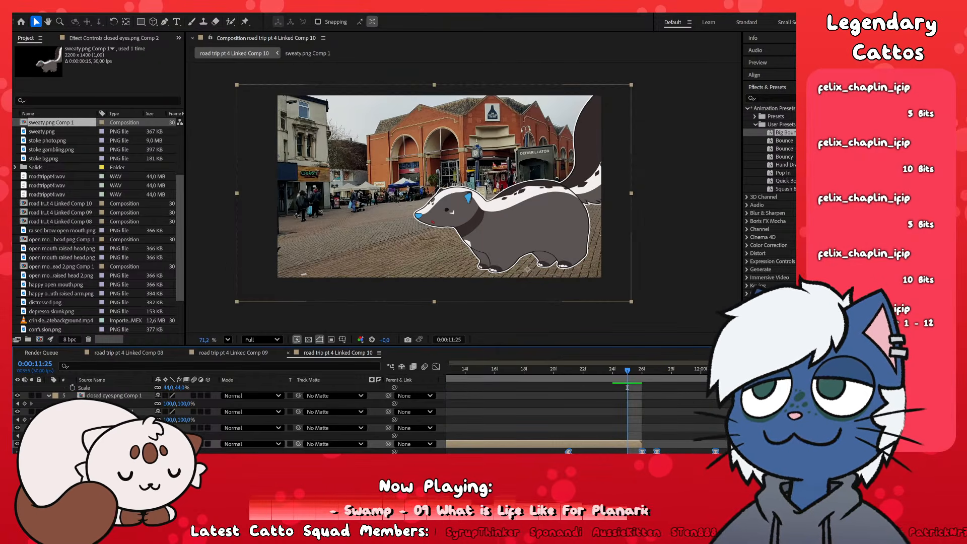
pyautogui.moveTo(642, 452); pyautogui.dragTo(628, 452)
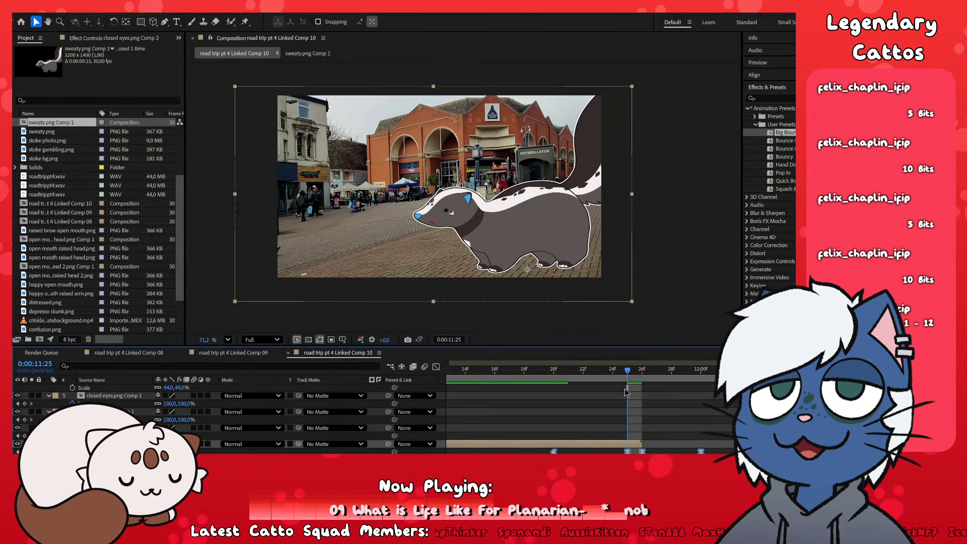
# - Apply the Big Bounce preset to closed eyes.png Comp 2 and sweaty.png Comp 1 at 0:00:12:27, aligning the keyframes with their cut
pyautogui.moveTo(627, 371); pyautogui.dragTo(805, 371)
pyautogui.scroll(-3, 638, 429)
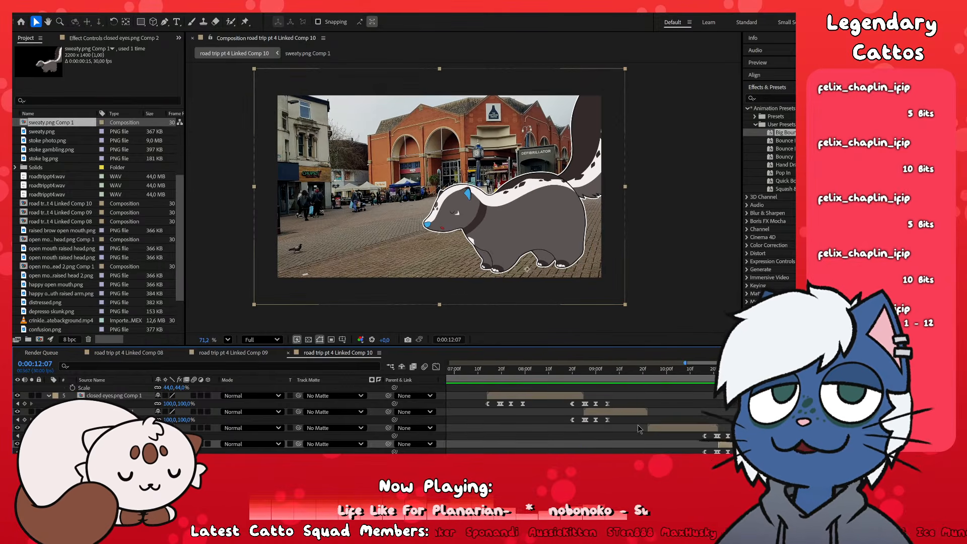
pyautogui.scroll(-1, 638, 428)
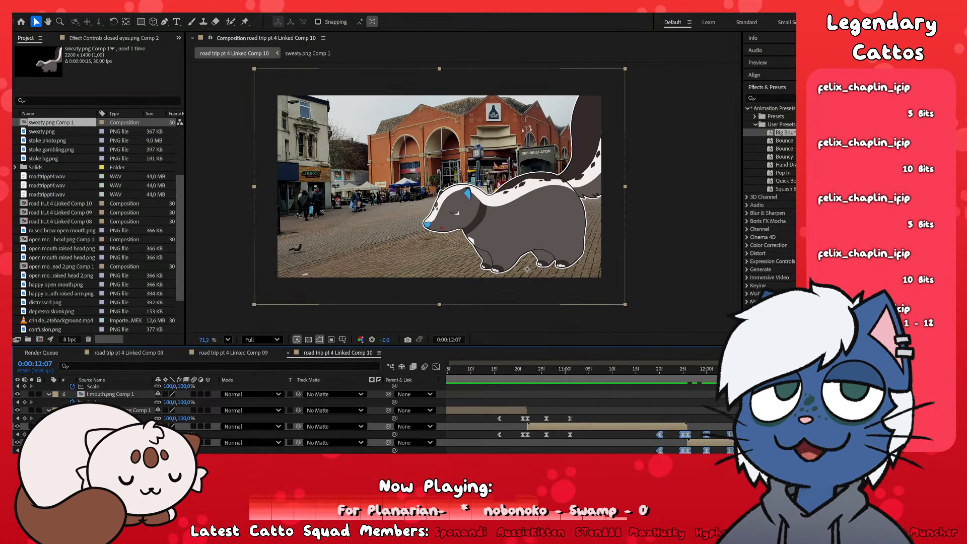
pyautogui.press('=')
pyautogui.press('=')
pyautogui.press('=')
pyautogui.press('space')
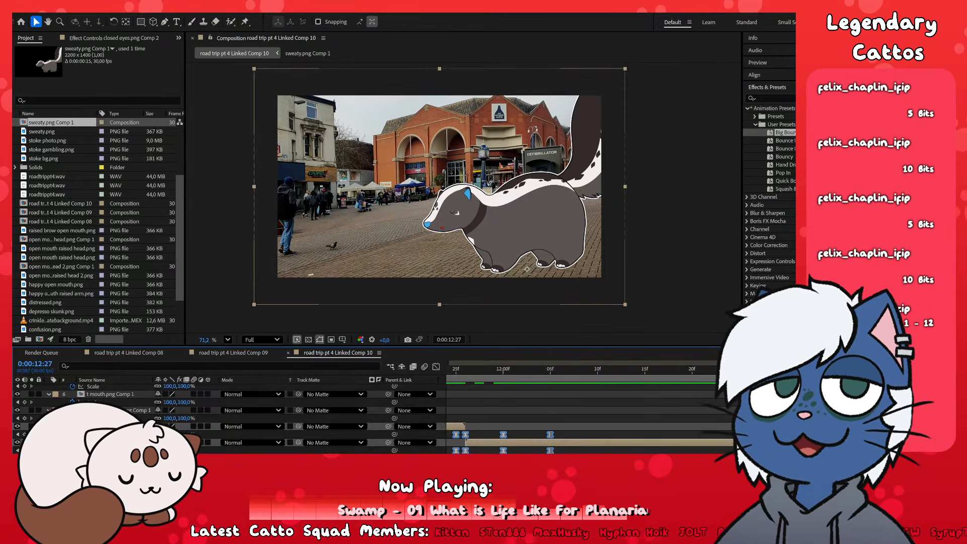
pyautogui.hotkey('ctrl', 'shift', 'a')
pyautogui.click(579, 443)
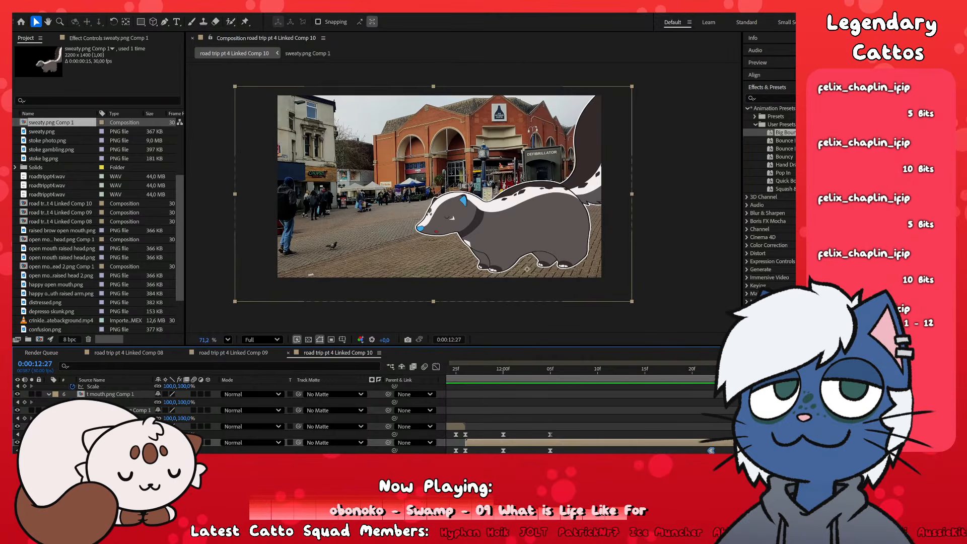
pyautogui.moveTo(711, 451); pyautogui.dragTo(721, 450)
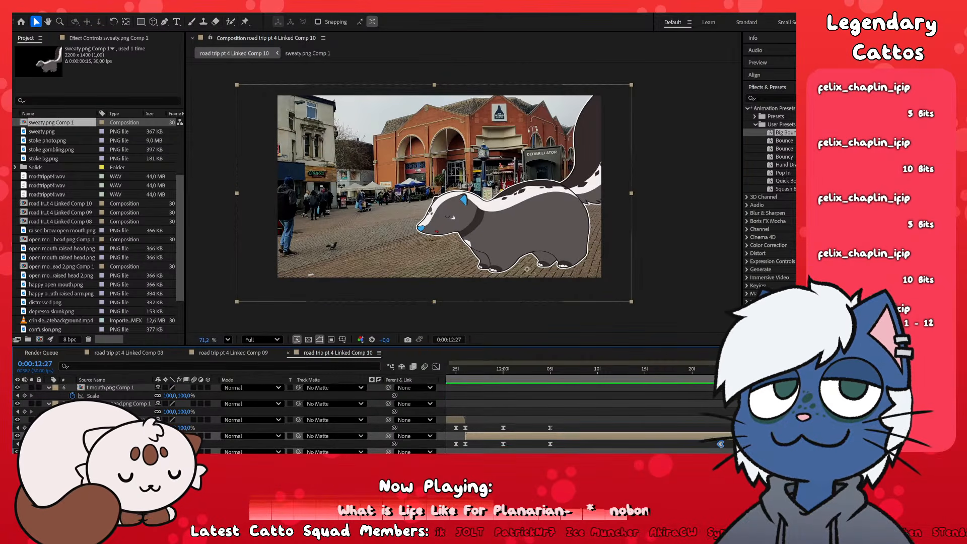
pyautogui.hotkey('ctrl', 'shift', 'a')
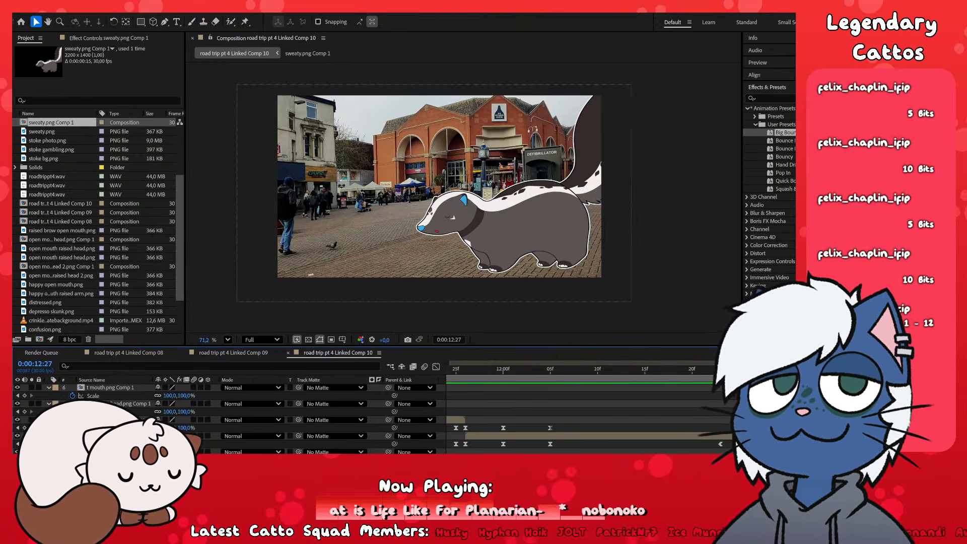
# - Play back road trip pt 4 Linked Comp 10 from the beginning to review the bounce transitions
pyautogui.scroll(-5, 746, 414)
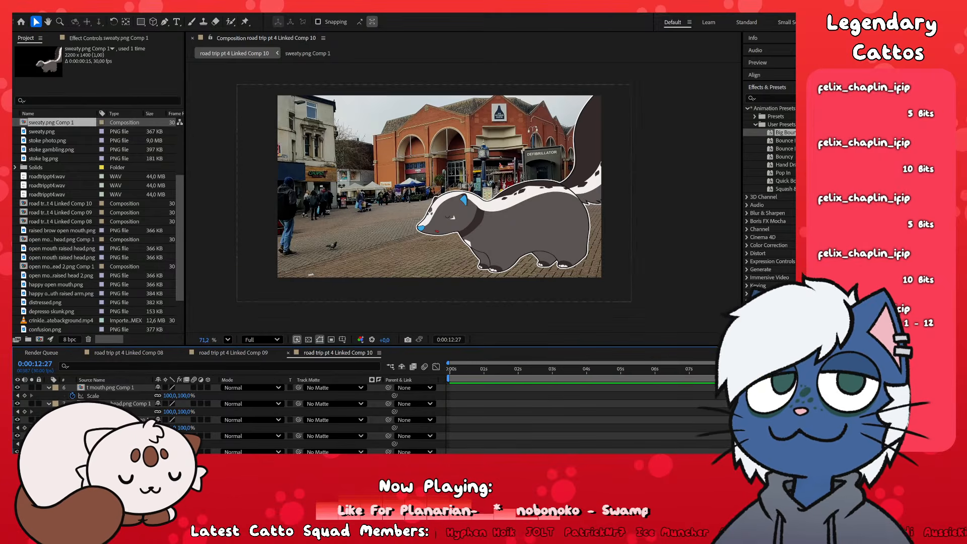
pyautogui.moveTo(891, 370); pyautogui.dragTo(756, 371)
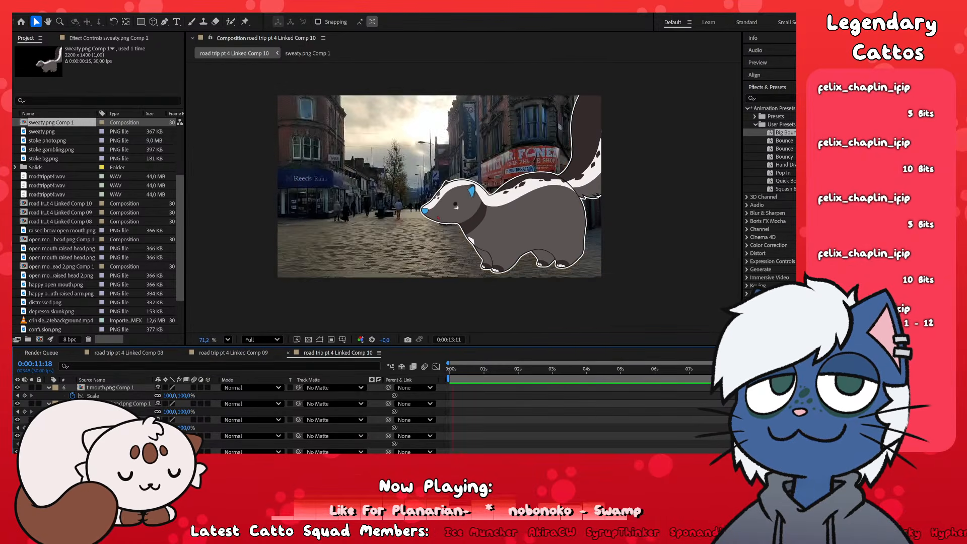
pyautogui.scroll(4, 677, 439)
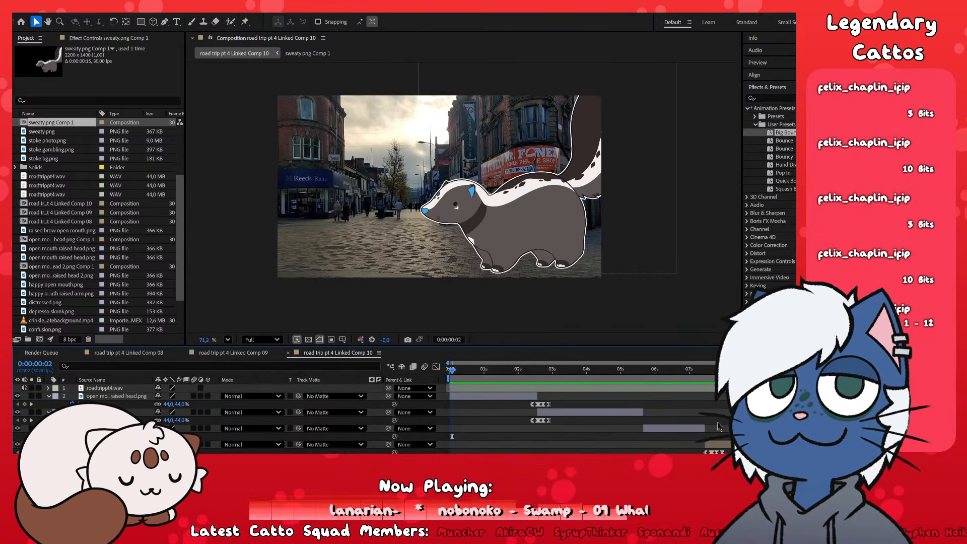
pyautogui.moveTo(701, 372); pyautogui.dragTo(599, 387)
pyautogui.press('space')
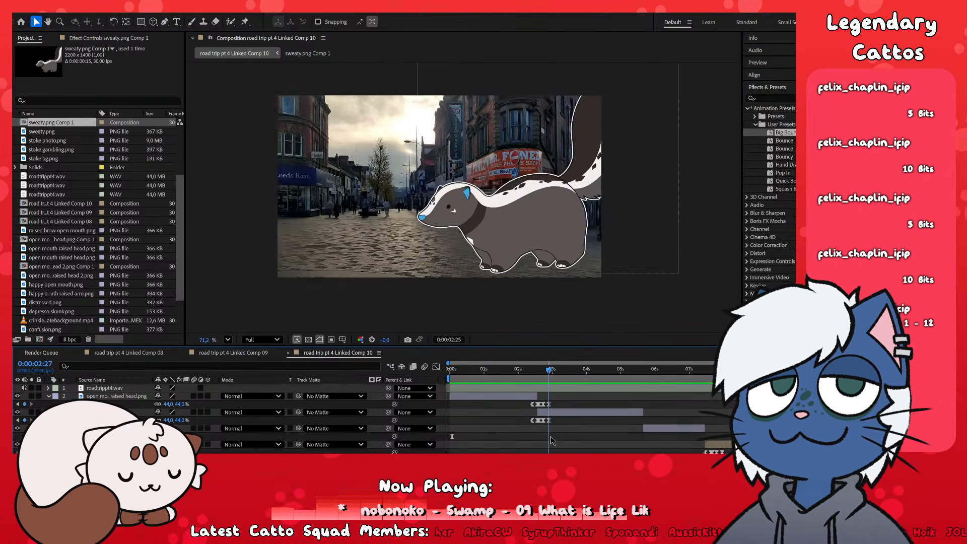
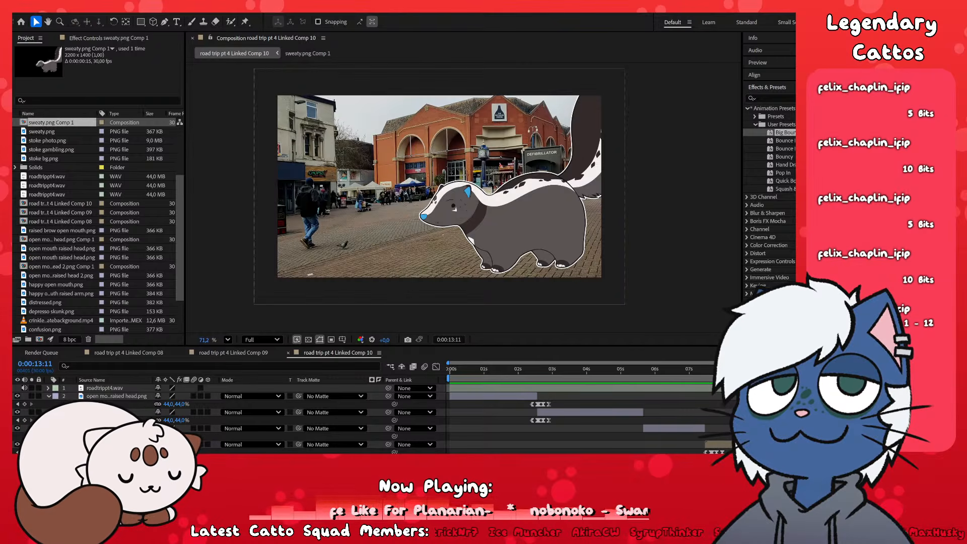
# - Collapse the expanded properties of the skunk pose layers in the timeline
pyautogui.hotkey('alt', 'Tab')
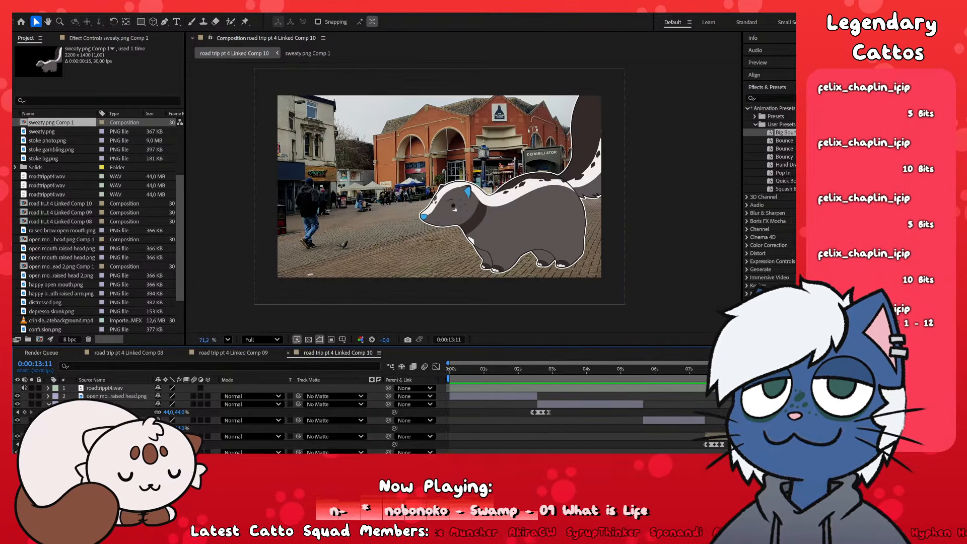
pyautogui.click(48, 395)
pyautogui.click(49, 404)
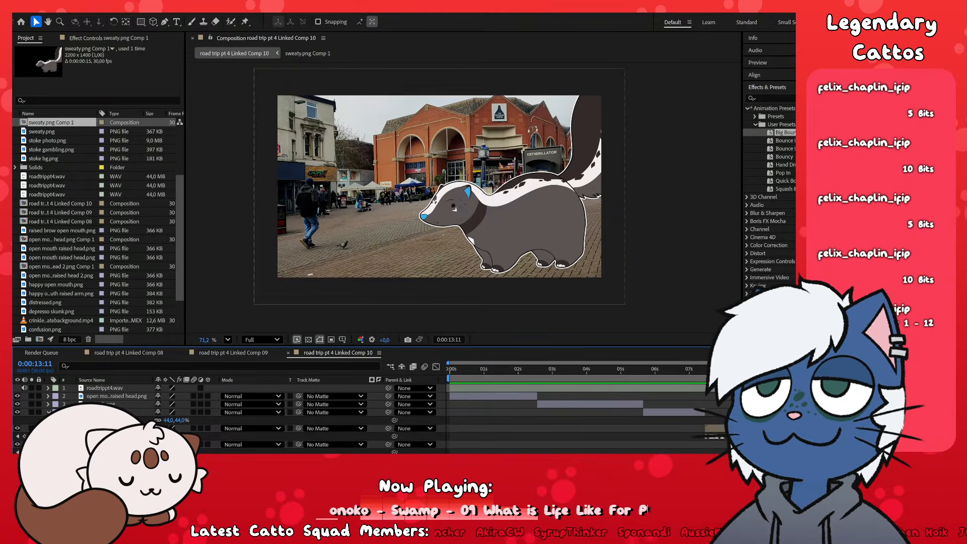
pyautogui.click(48, 413)
pyautogui.click(48, 420)
pyautogui.click(48, 428)
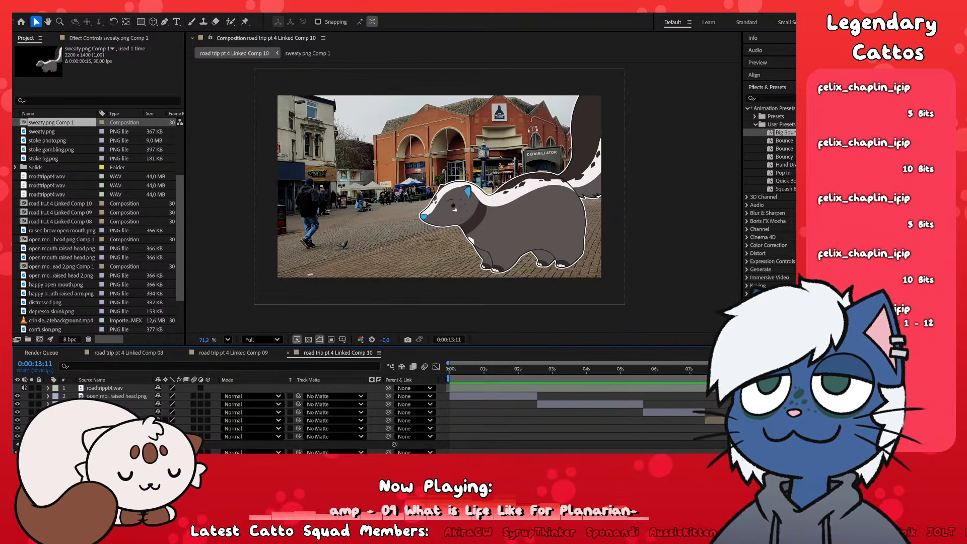
pyautogui.click(48, 437)
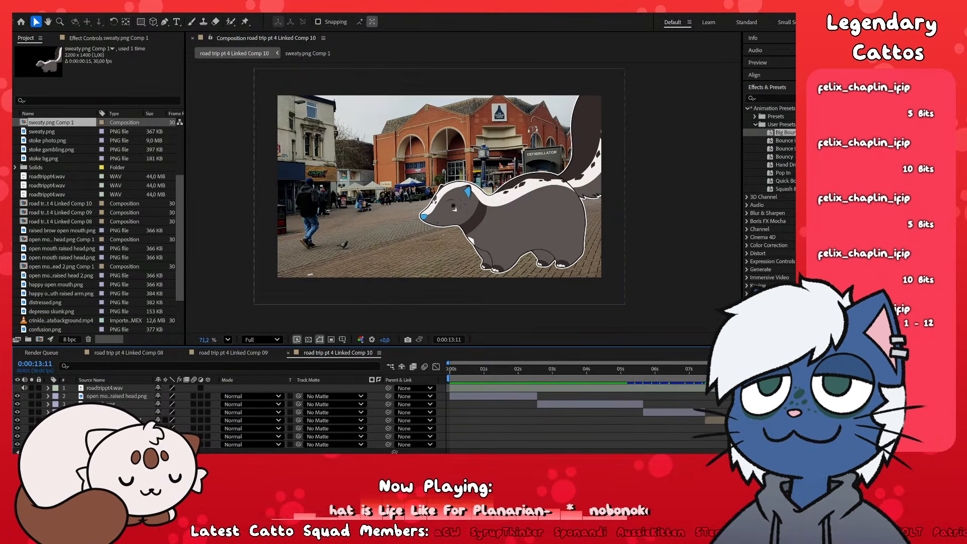
pyautogui.scroll(-1, 226, 418)
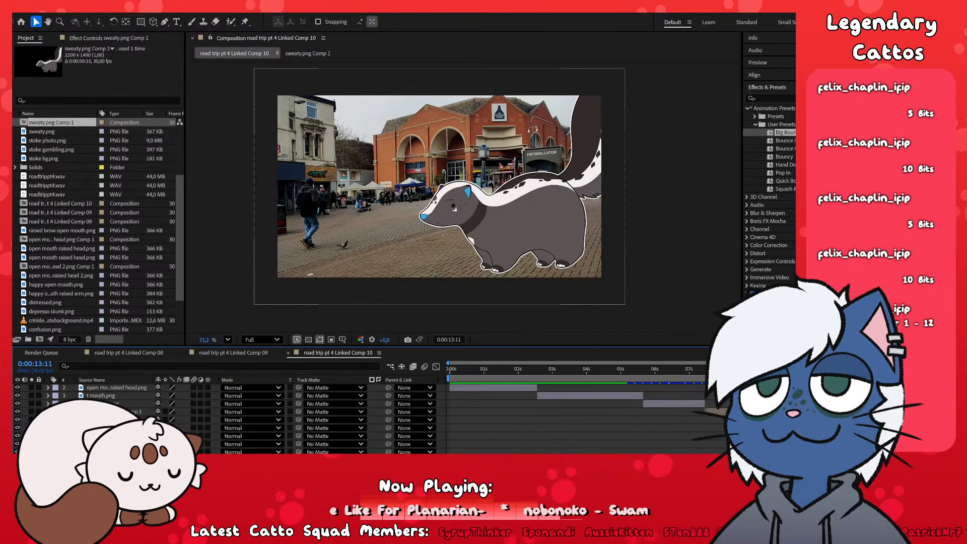
# - Add a Drop Shadow layer style to all skunk pose layers, starting from open mouth raised head.png, and inspect its settings
pyautogui.click(524, 221)
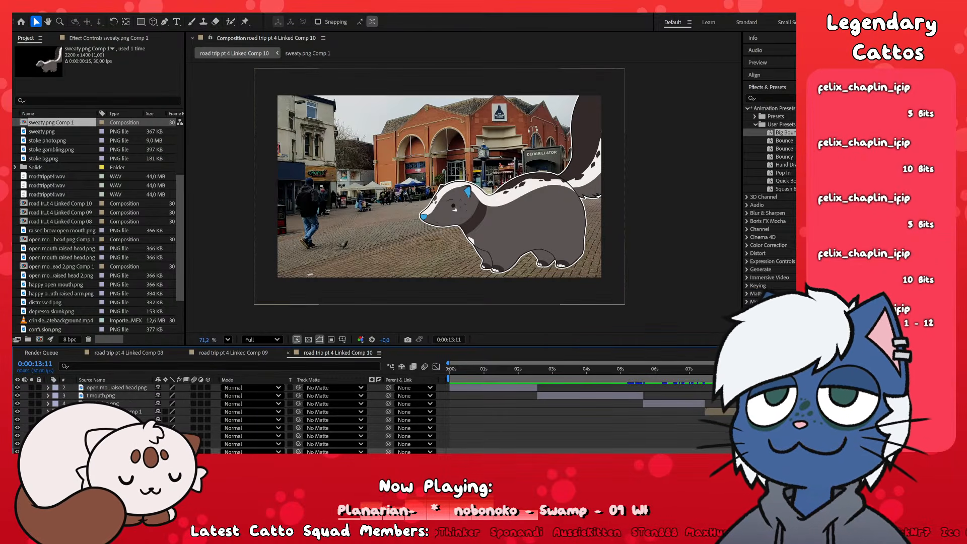
pyautogui.scroll(1, 454, 419)
pyautogui.click(137, 396)
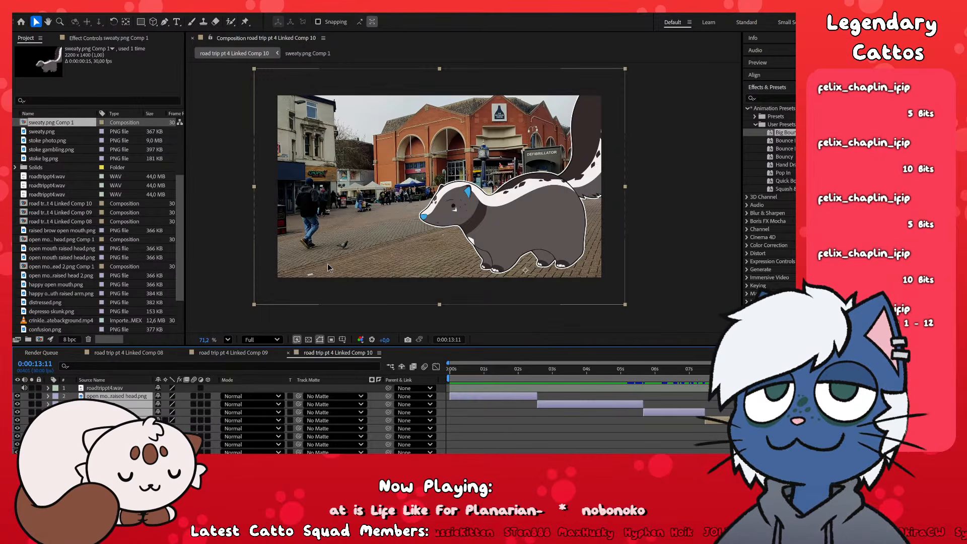
pyautogui.press('u')
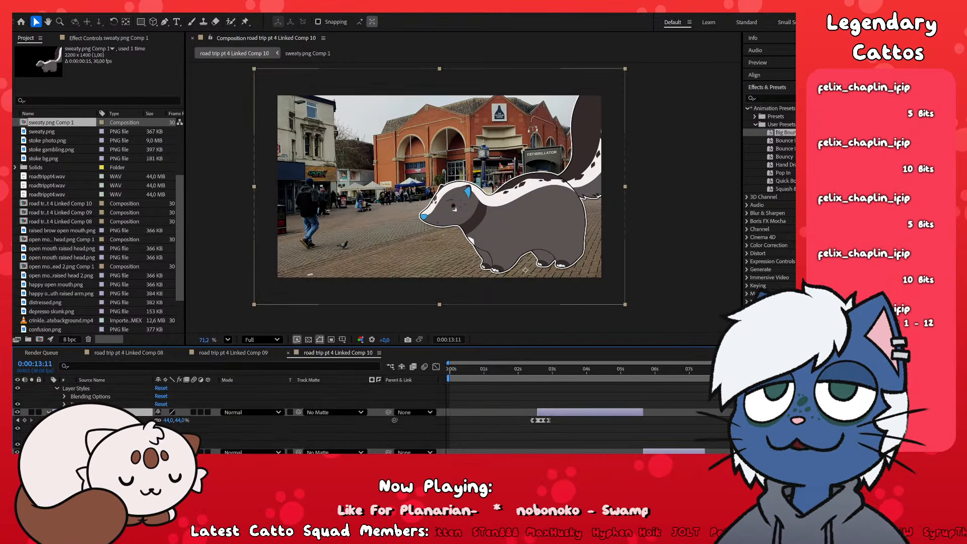
pyautogui.scroll(-5, 302, 418)
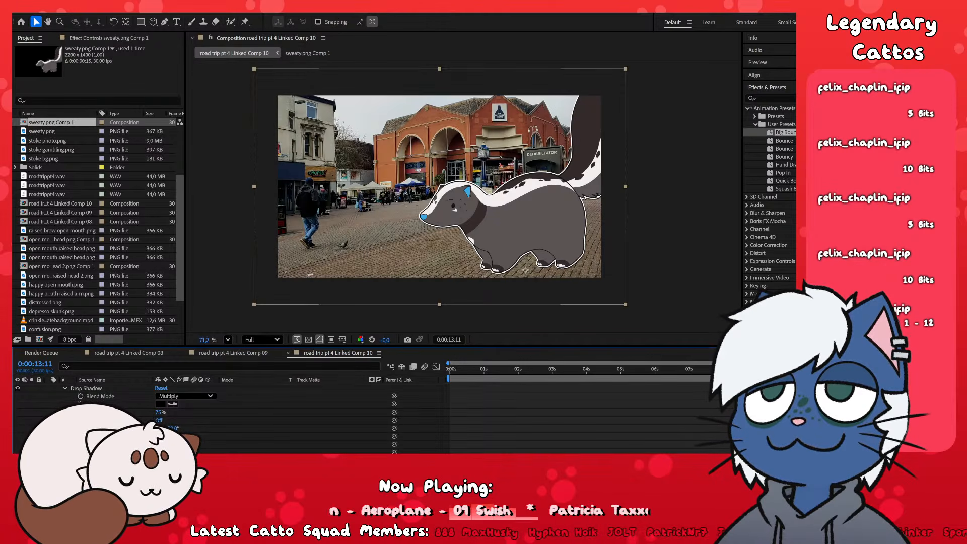
pyautogui.click(647, 403)
pyautogui.press('u')
# - Play back road trip pt 4 Linked Comp 10 to review the skunk poses with their drop shadows
pyautogui.press('space')
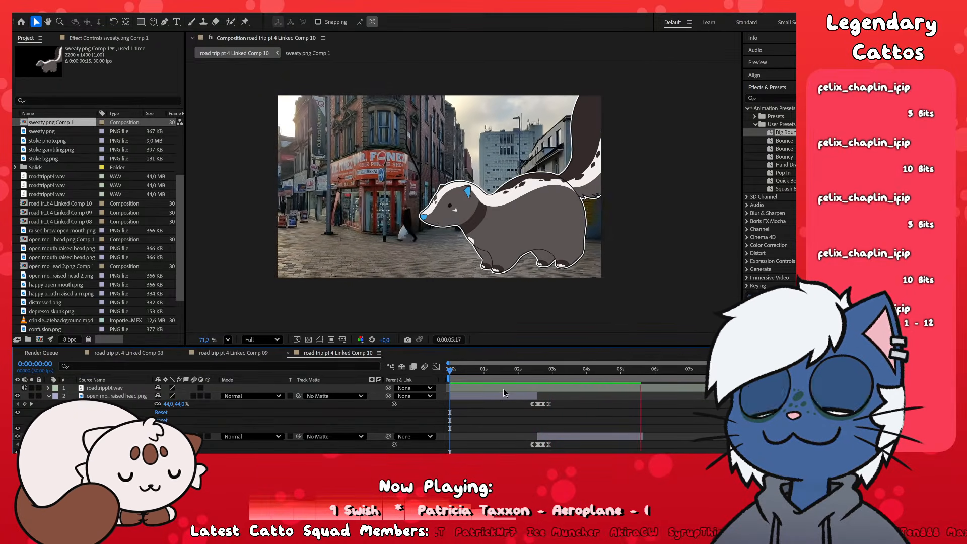
pyautogui.press('space')
pyautogui.press('space')
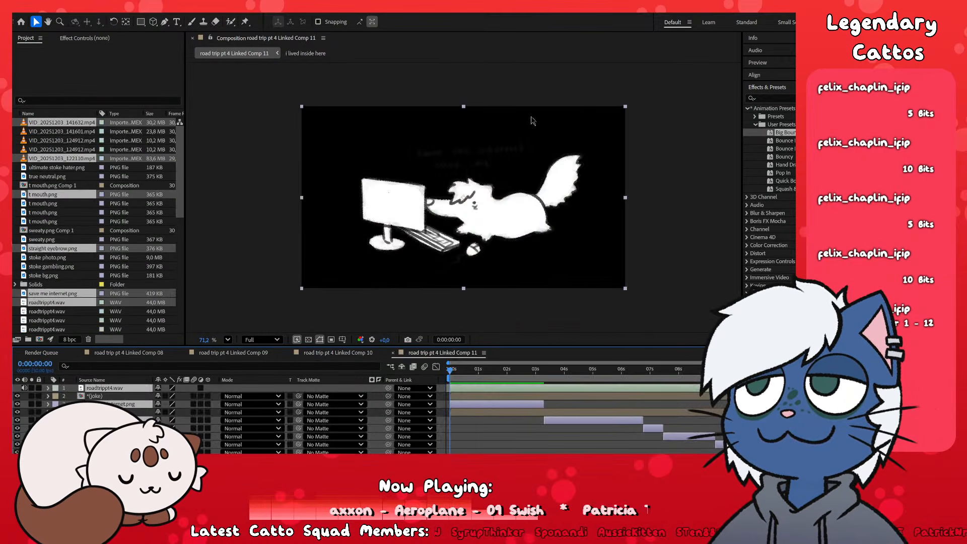
# - Apply the hand-drawn Turbulent Displace user preset to the save me internet.png layer in road trip pt 4 Linked Comp 11
pyautogui.click(582, 440)
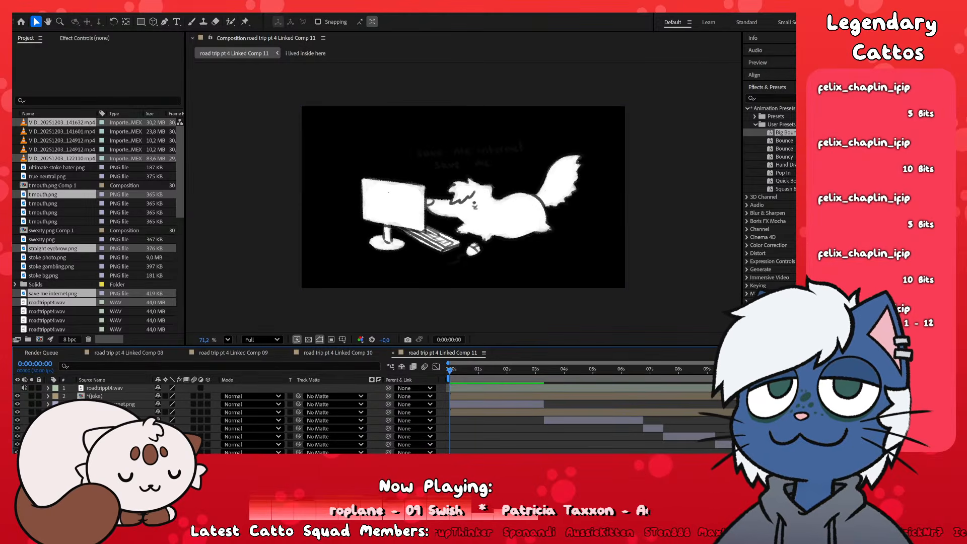
pyautogui.click(479, 405)
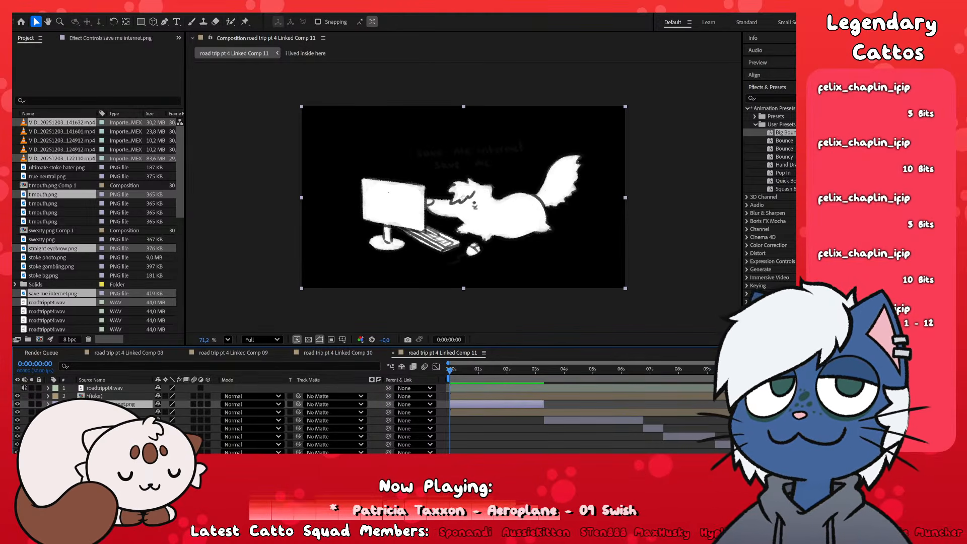
pyautogui.doubleClick(786, 164)
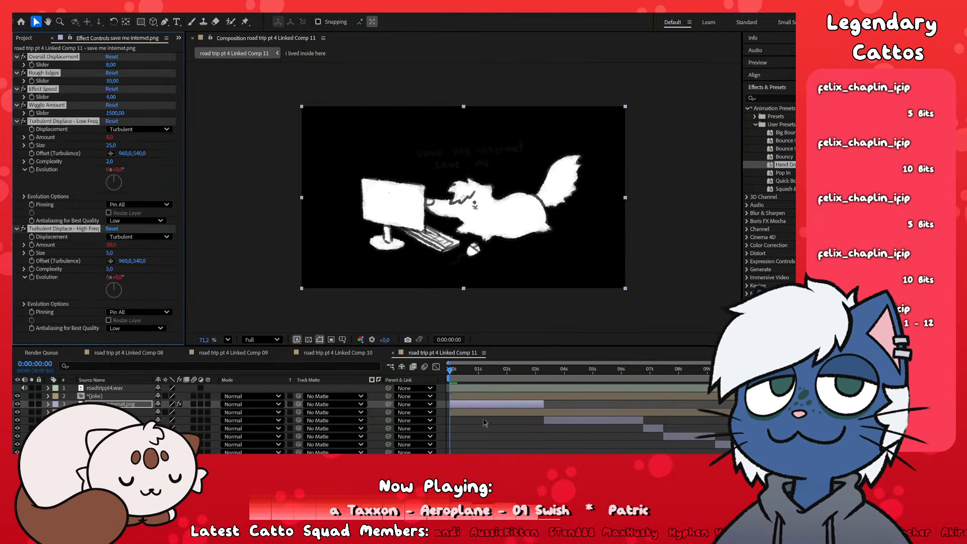
# - Review and close road trip pt 4 Linked Comp 10, and scrub road trip pt 4 Linked Comp 09 to 0:00:00:20
pyautogui.click(358, 353)
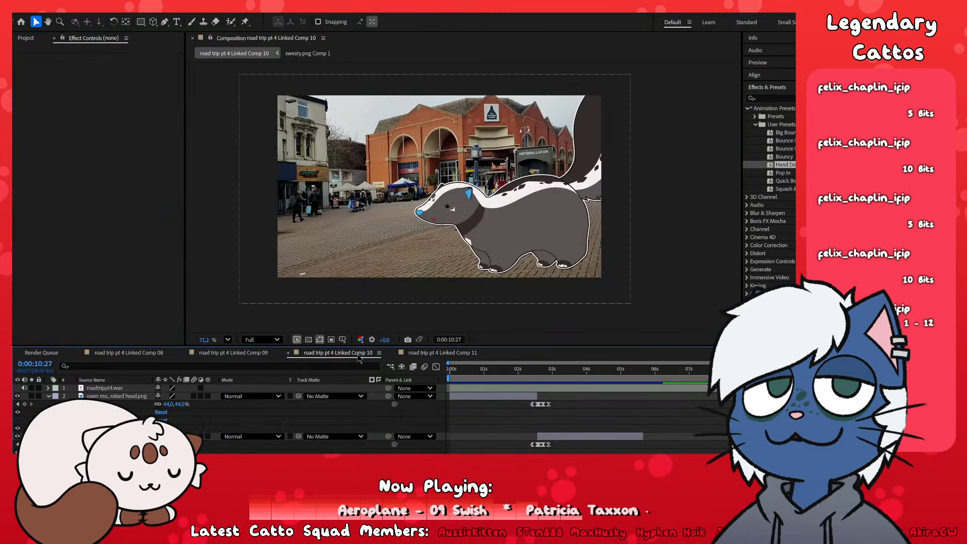
pyautogui.moveTo(580, 371); pyautogui.dragTo(621, 417)
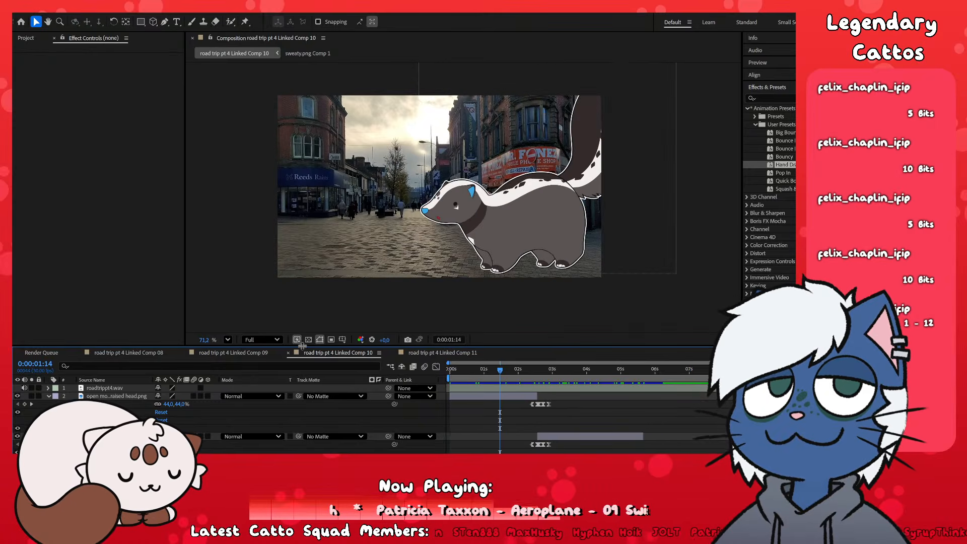
pyautogui.click(288, 352)
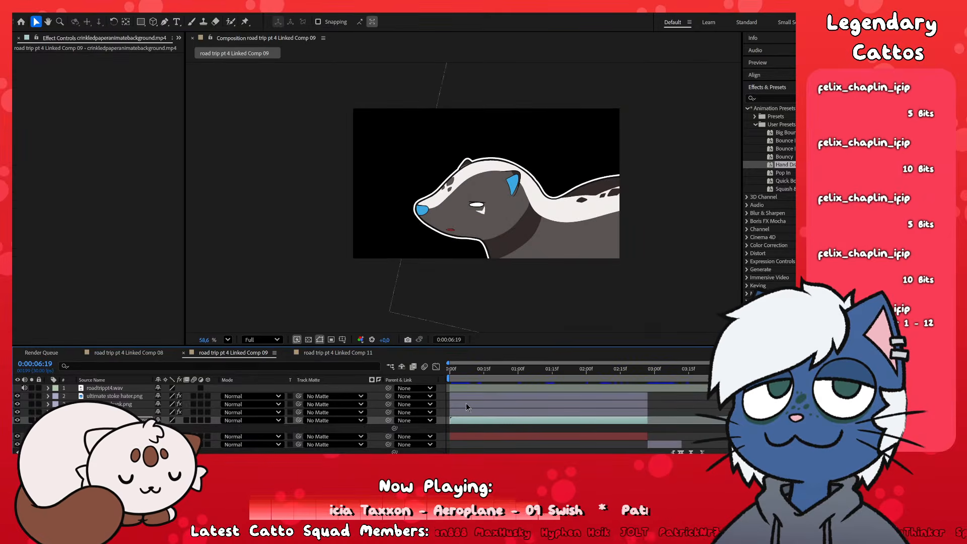
pyautogui.moveTo(540, 369); pyautogui.dragTo(496, 378)
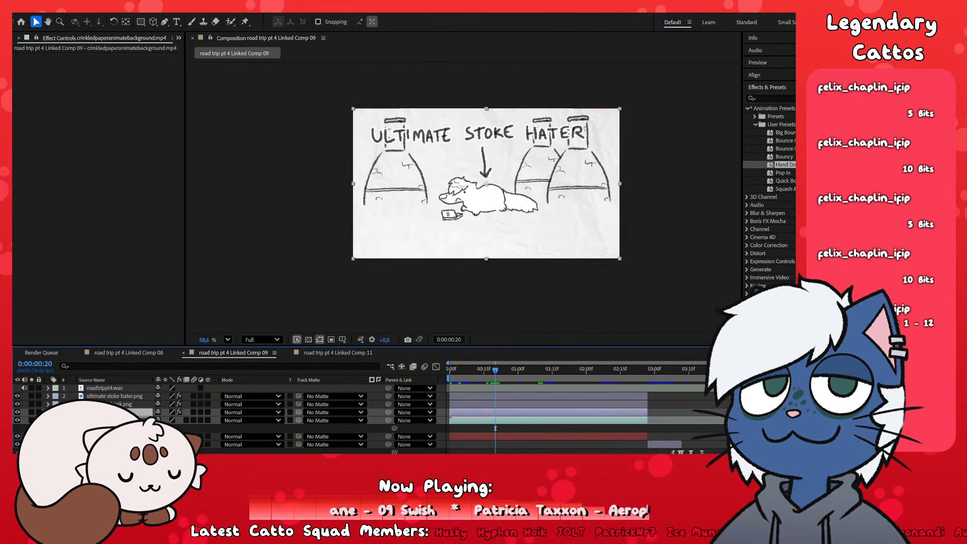
# - Copy the White Solid 1 and crinkled paper background layers from Linked Comp 09 and paste them above t mouth.png in Linked Comp 11
pyautogui.click(111, 437)
pyautogui.keyDown('shift'); pyautogui.click(110, 420); pyautogui.keyUp('shift')
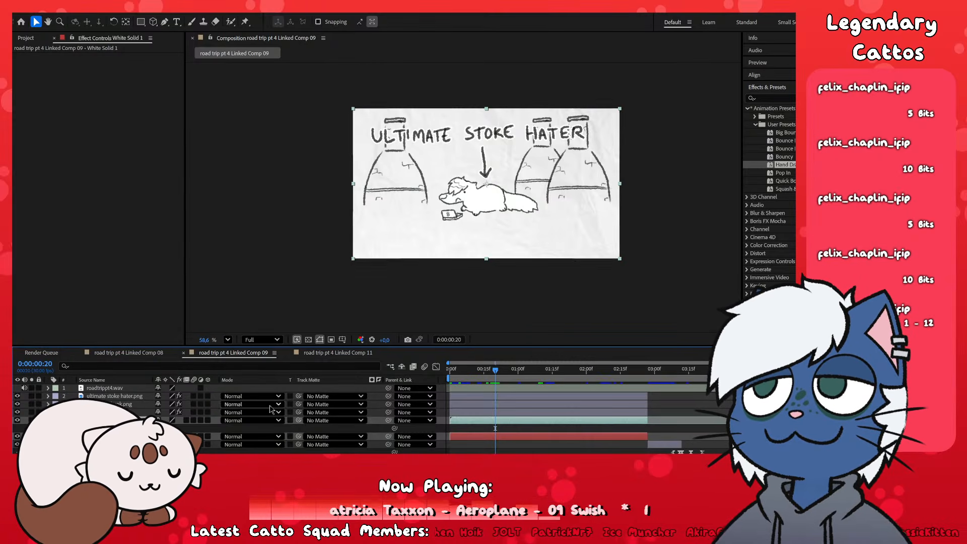
pyautogui.click(337, 352)
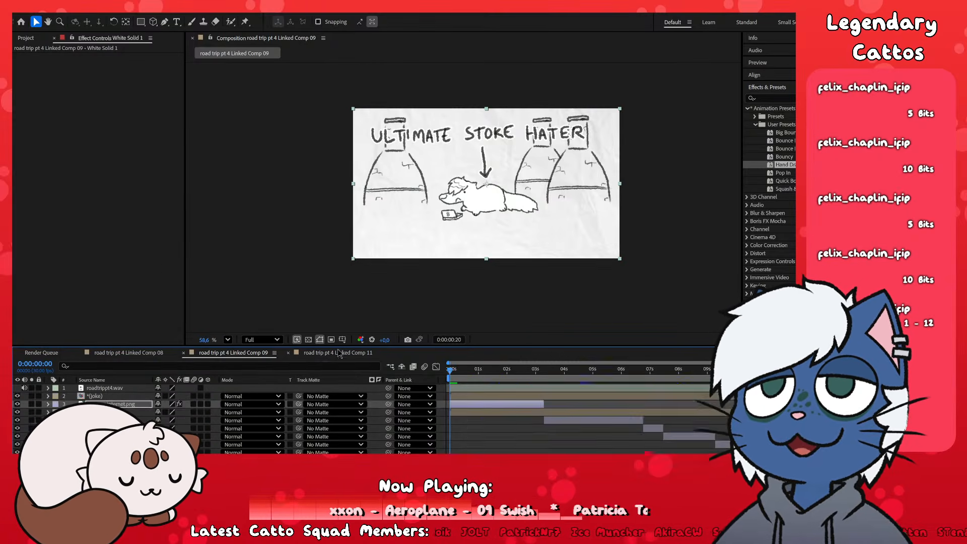
pyautogui.click(466, 414)
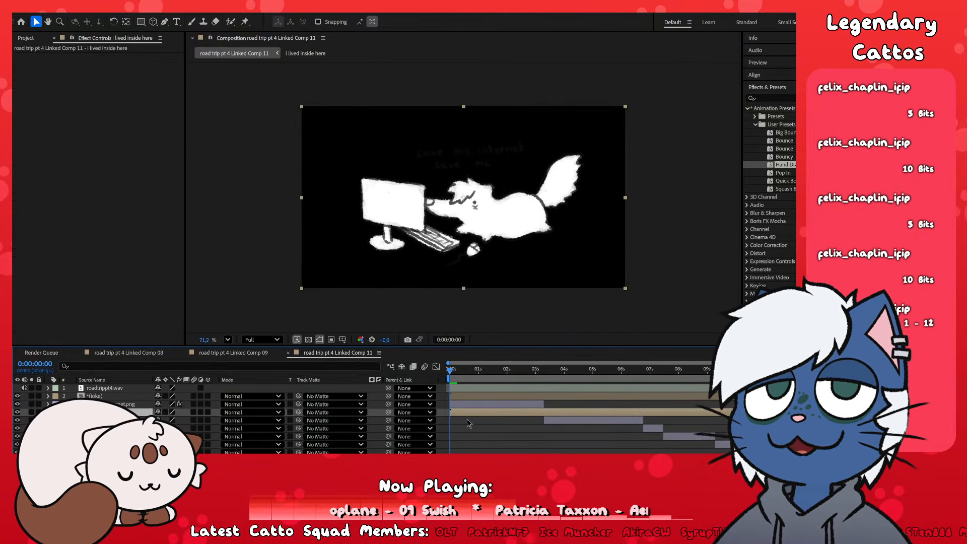
pyautogui.click(563, 422)
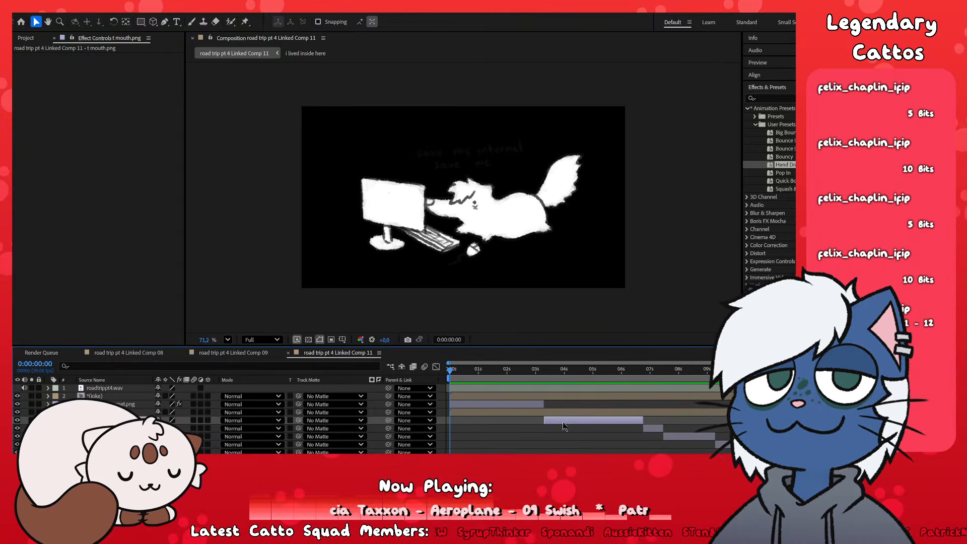
pyautogui.hotkey('ctrl', 'v')
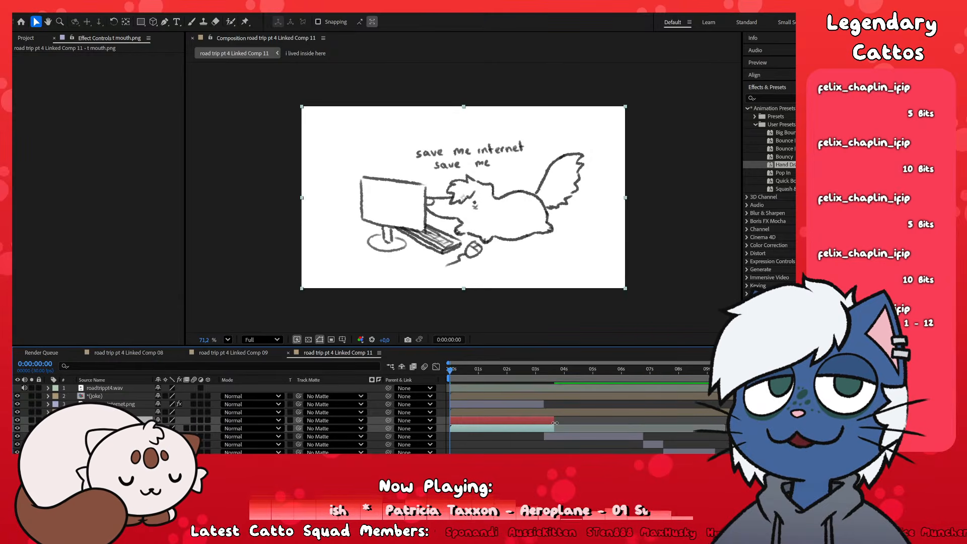
# - Trim both pasted layers to the end of the save me internet.png layer, with the crinkled paper above the white solid
pyautogui.moveTo(533, 423); pyautogui.dragTo(499, 418)
pyautogui.click(513, 450)
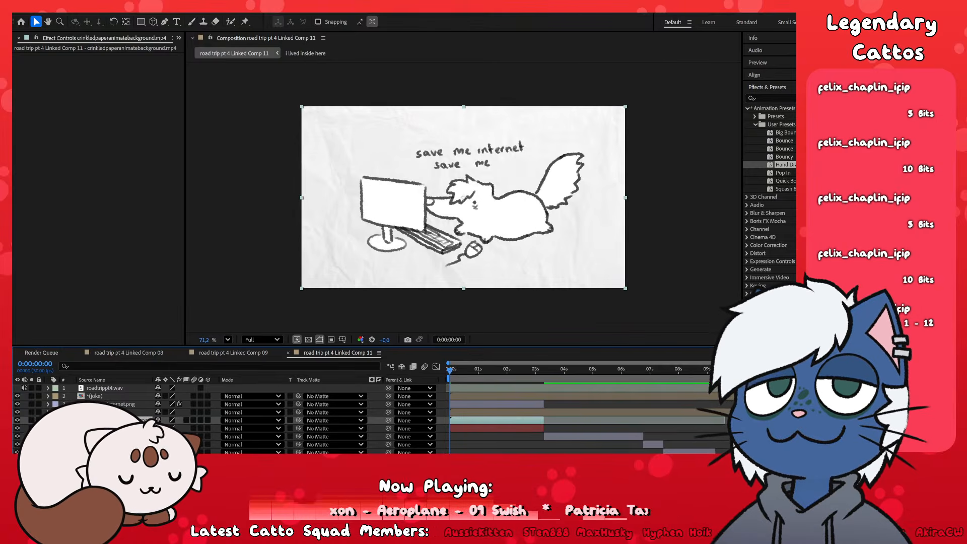
pyautogui.click(501, 442)
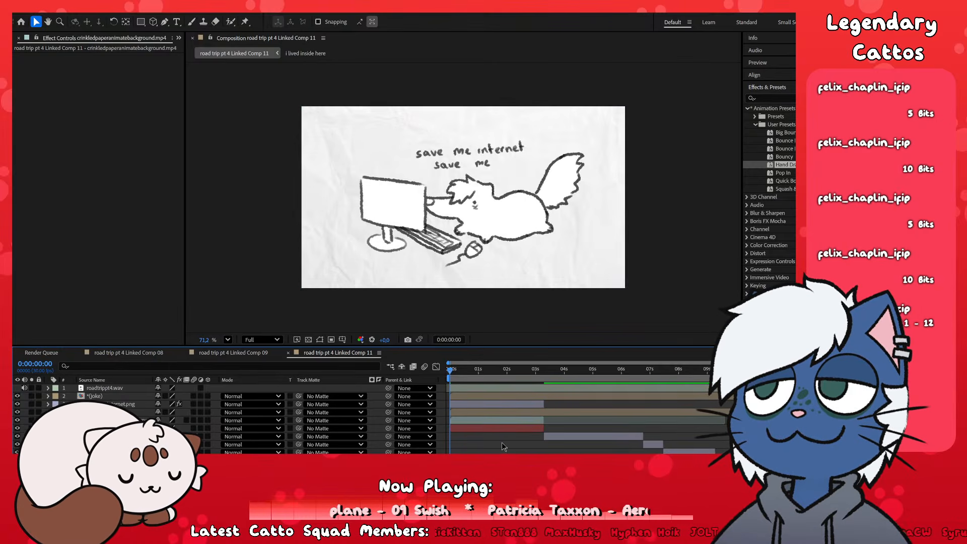
# - Play back and scrub Linked Comp 11 to review the paper background and the skunk shots that follow it
pyautogui.press('space')
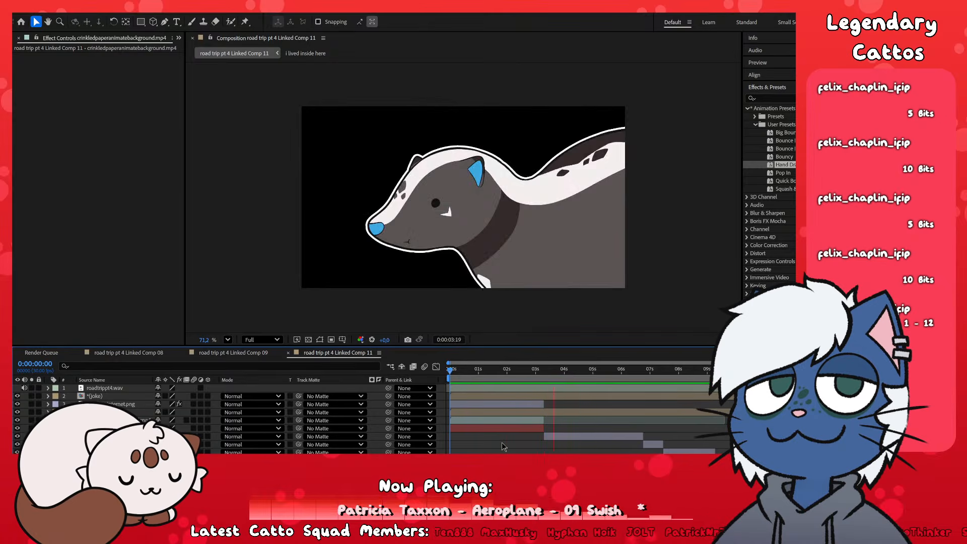
pyautogui.press('space')
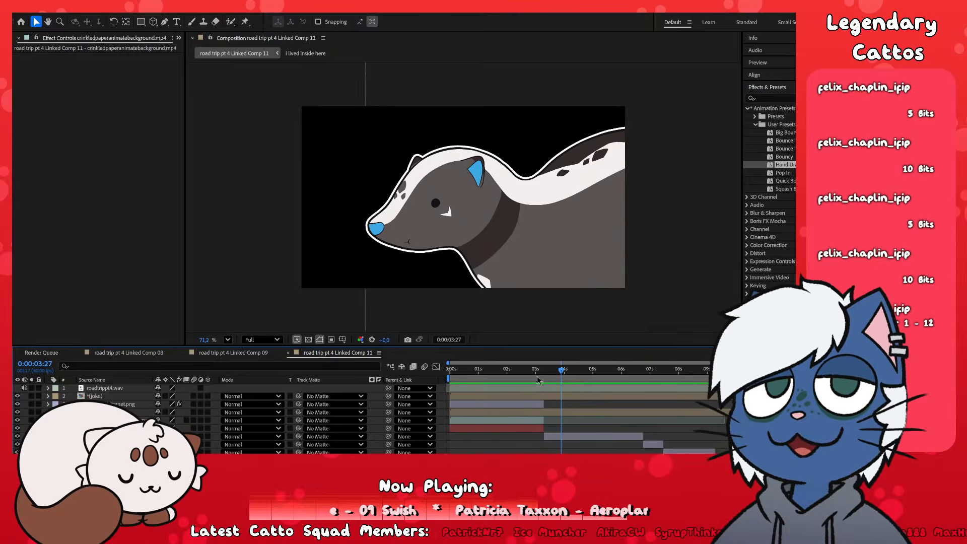
pyautogui.moveTo(482, 372); pyautogui.dragTo(558, 381)
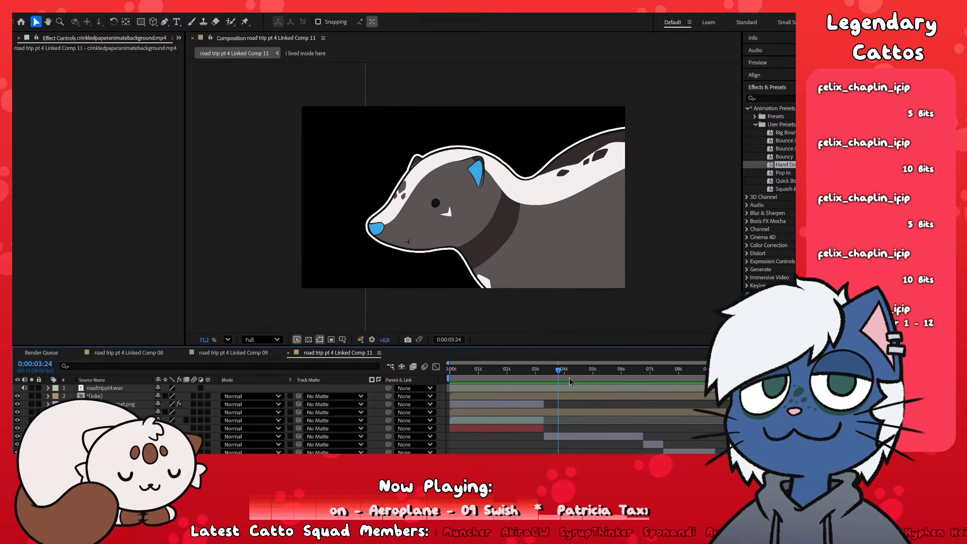
pyautogui.press('space')
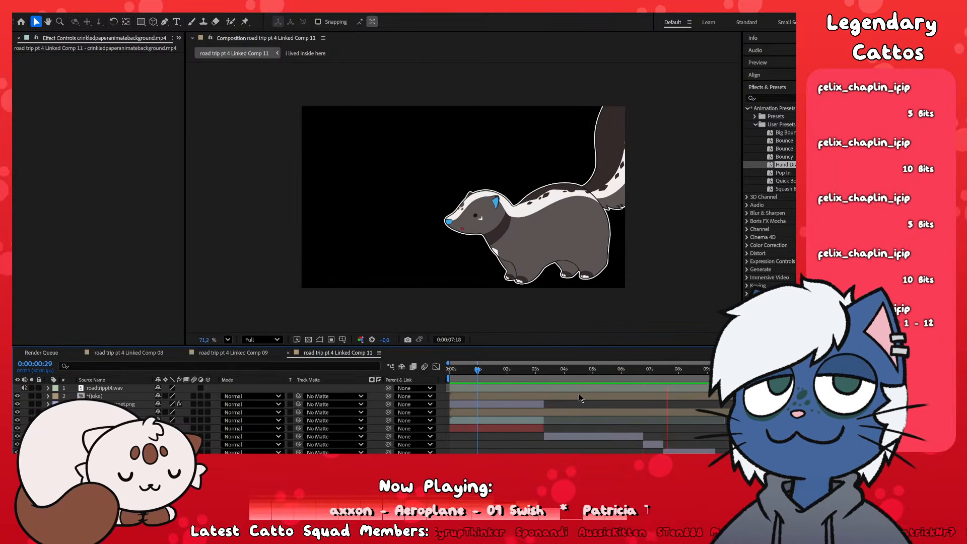
# - Enlarge the skunk in open mouth raised head 2.png at 0:00:08:29 and move it up into the frame
pyautogui.click(693, 450)
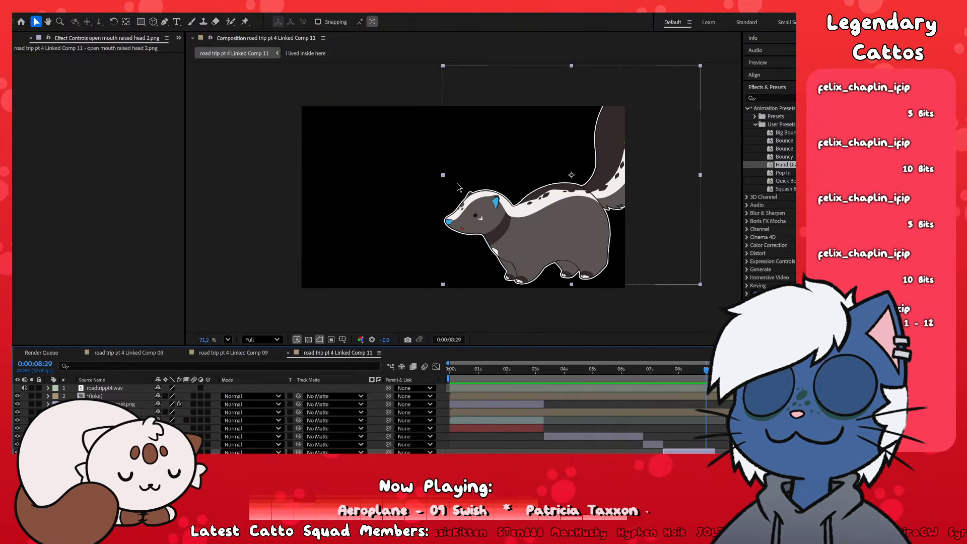
pyautogui.moveTo(443, 175); pyautogui.dragTo(357, 174)
pyautogui.moveTo(482, 230); pyautogui.dragTo(498, 172)
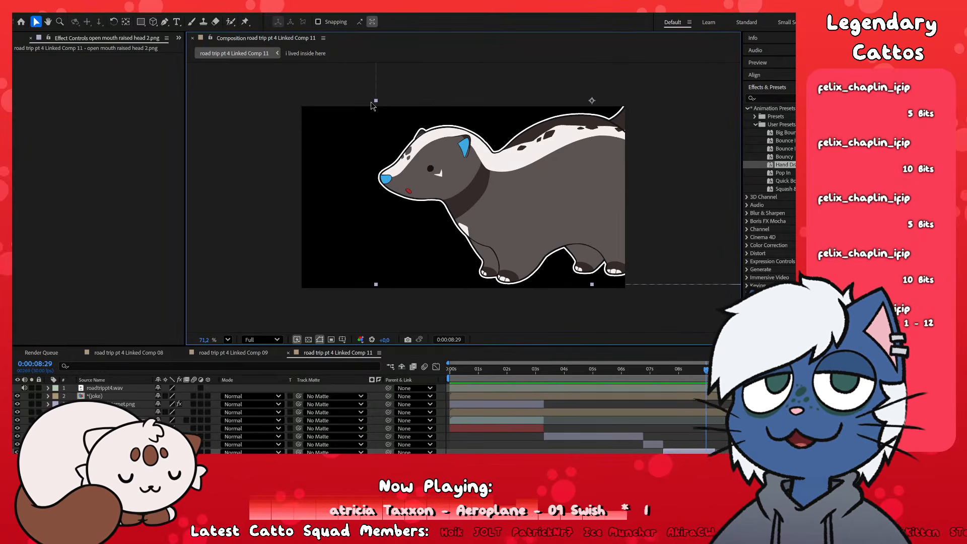
pyautogui.moveTo(376, 103); pyautogui.dragTo(595, 271)
pyautogui.hotkey('ctrl', 'z')
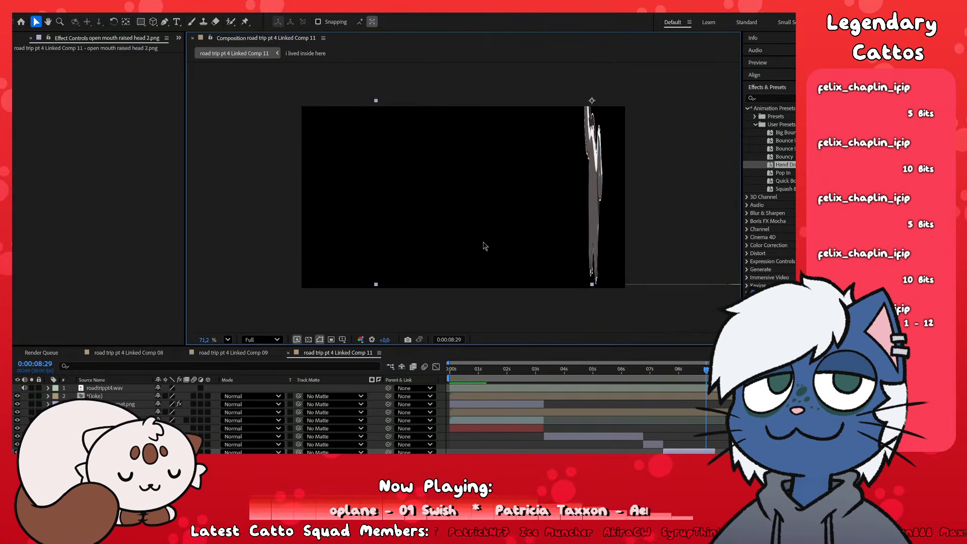
pyautogui.click(385, 118)
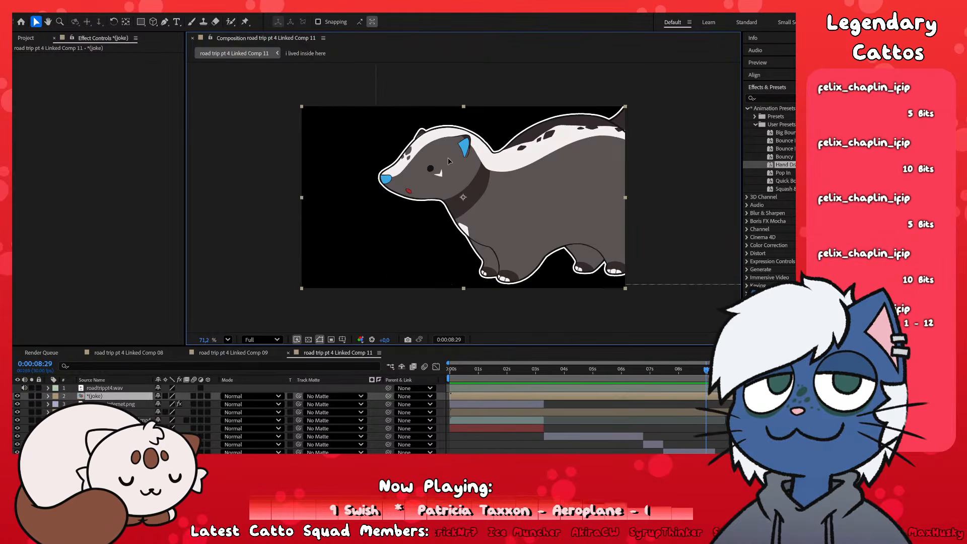
# - Scale open mouth raised head 2.png down proportionally and lower it so the skunk's feet stand near the frame's lower edge
pyautogui.click(708, 451)
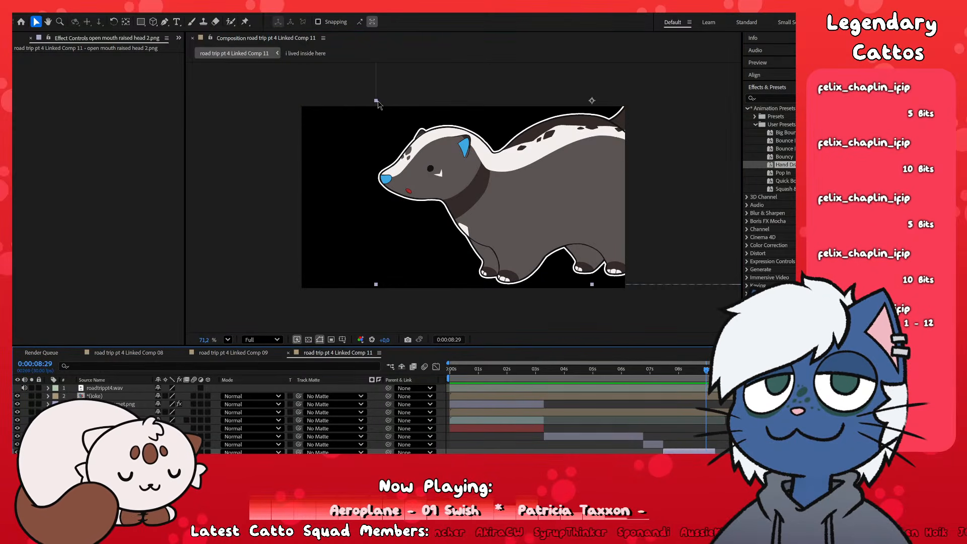
pyautogui.moveTo(378, 103); pyautogui.dragTo(416, 101)
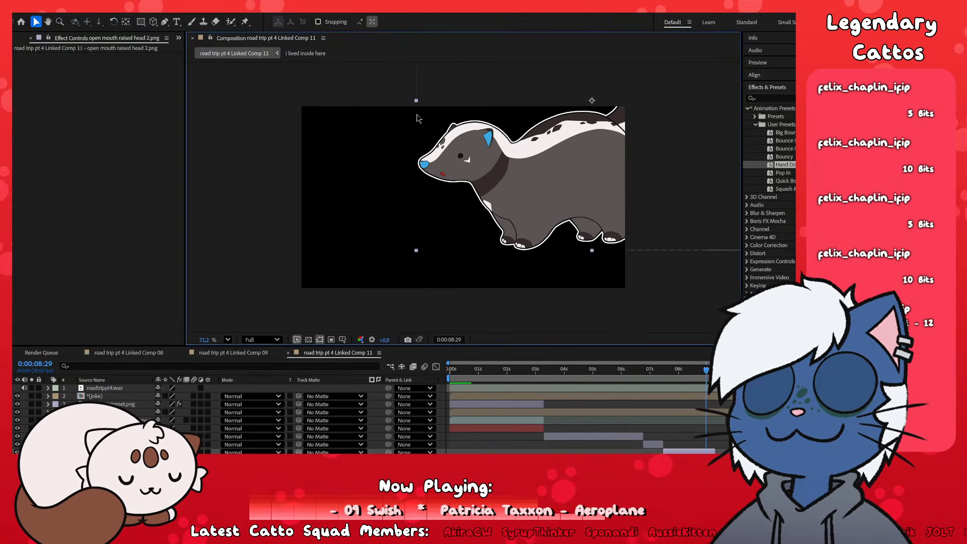
pyautogui.moveTo(485, 167); pyautogui.dragTo(482, 206)
pyautogui.moveTo(479, 201); pyautogui.dragTo(477, 198)
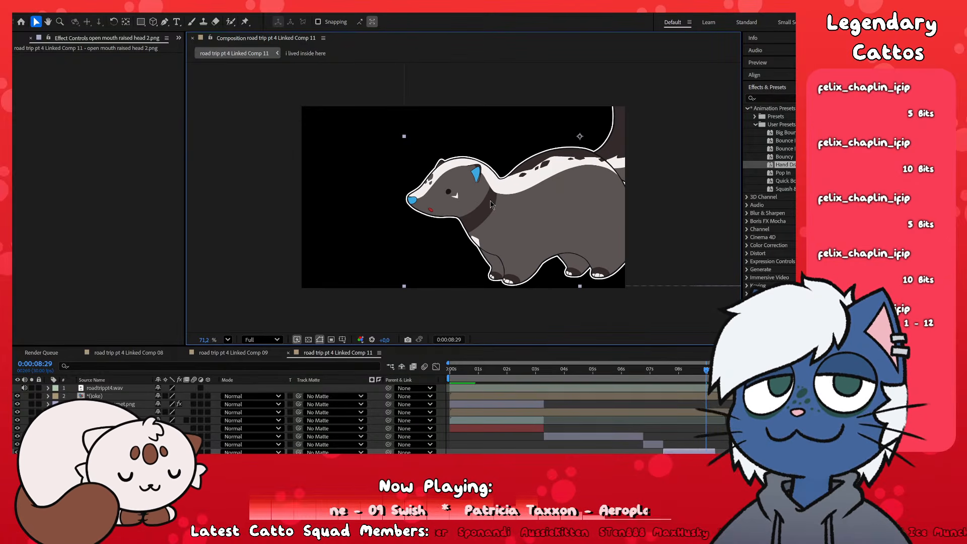
# - Copy the scale of open mouth raised head 2.png onto the raised brow open mouth.png layer
pyautogui.moveTo(680, 371)
pyautogui.mouseDown()
pyautogui.moveTo(661, 375)
pyautogui.moveTo(684, 383)
pyautogui.mouseUp()
pyautogui.press('space')
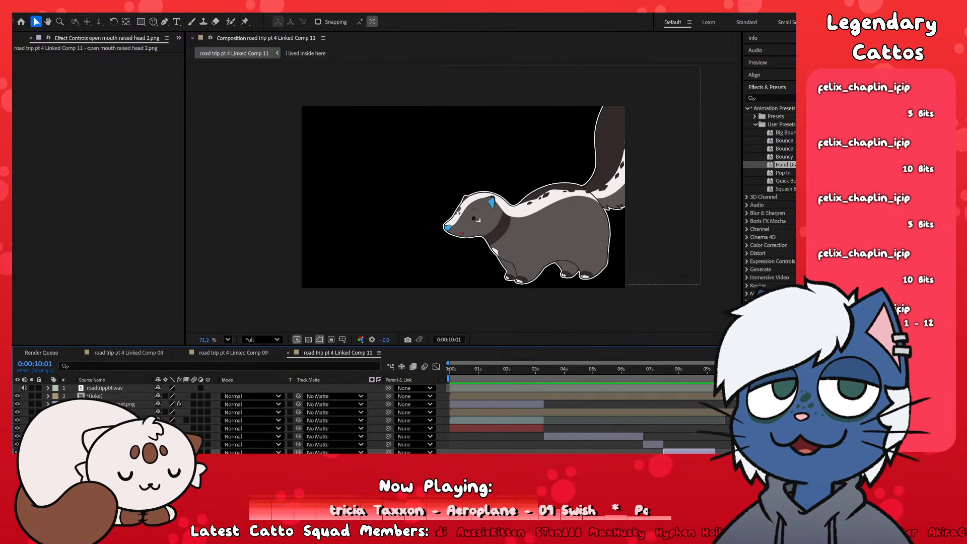
pyautogui.click(568, 264)
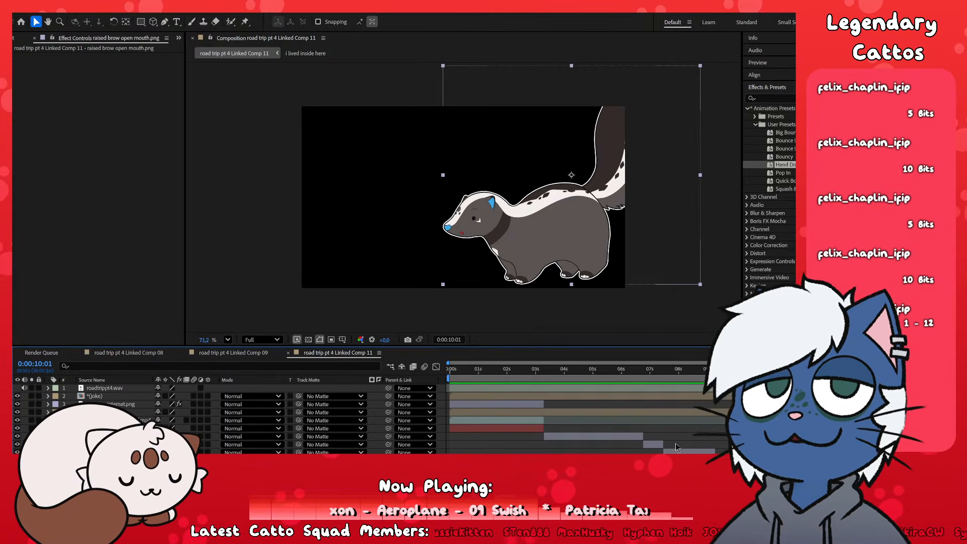
pyautogui.click(704, 452)
pyautogui.scroll(-1, 703, 443)
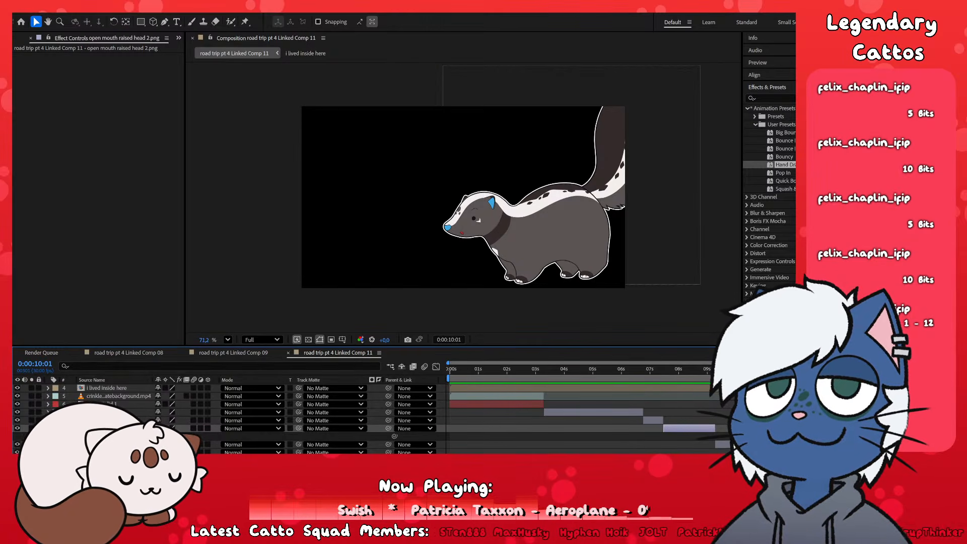
pyautogui.click(724, 445)
pyautogui.click(731, 370)
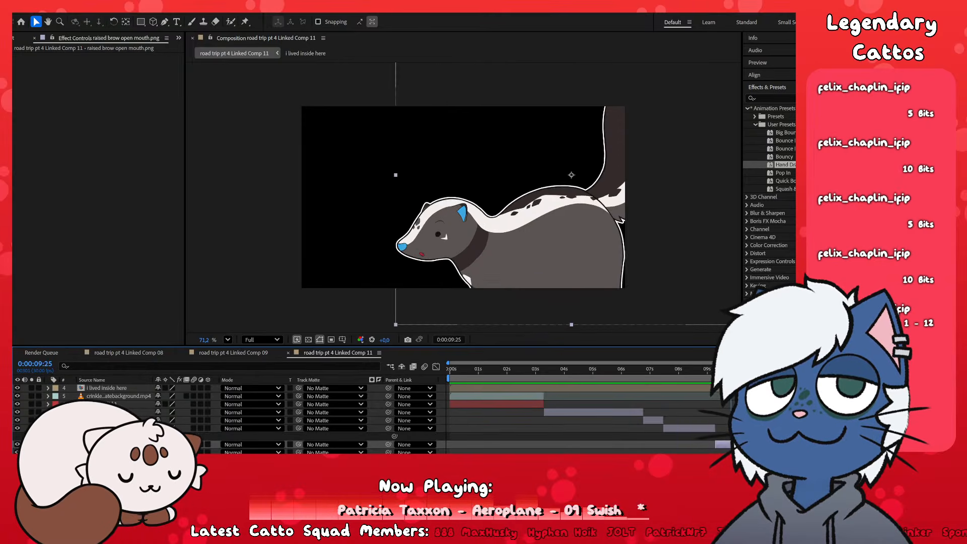
# - Copy the position of open mouth raised head 2.png onto the raised brow open mouth.png layer to match their framing
pyautogui.moveTo(731, 370); pyautogui.dragTo(705, 371)
pyautogui.click(701, 428)
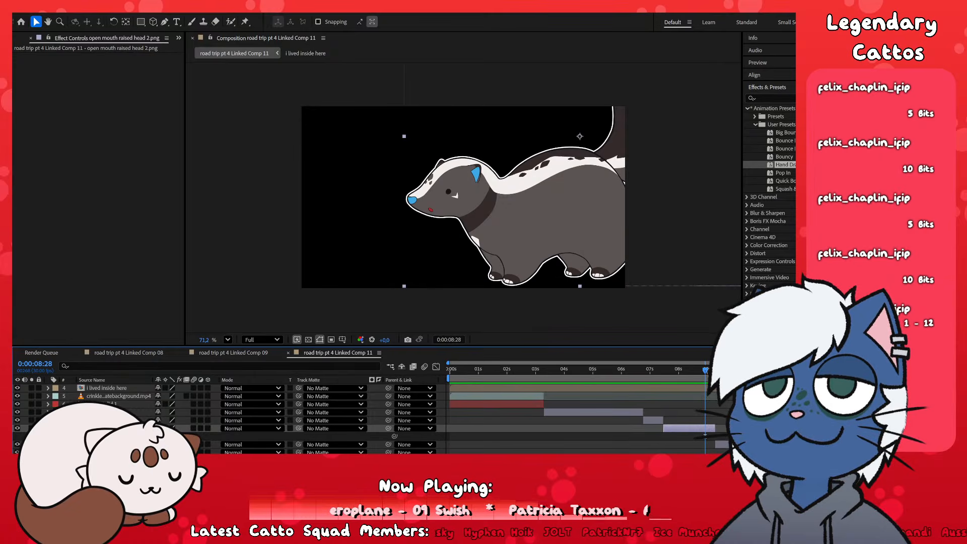
pyautogui.click(723, 444)
pyautogui.click(730, 371)
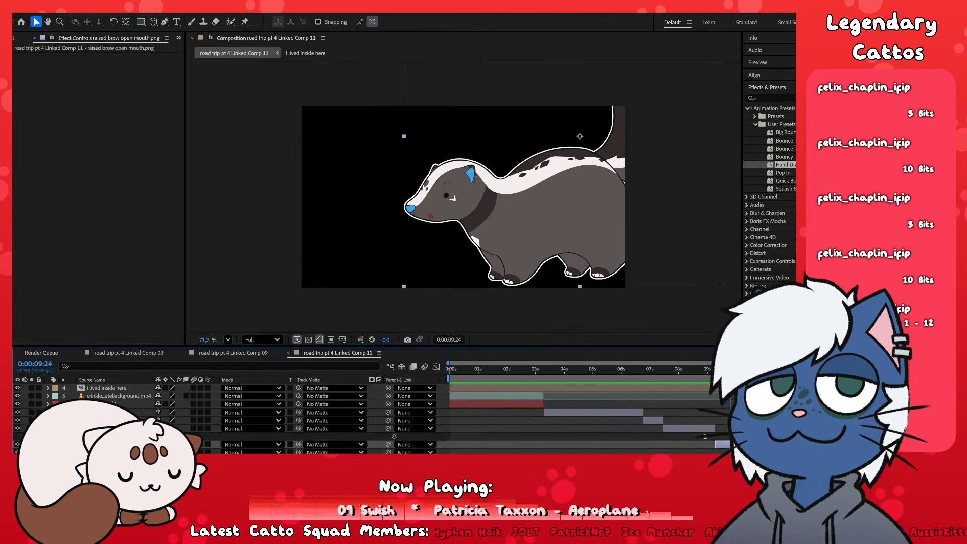
# - Scrub through Linked Comp 11 between 0:00:07:04 and 0:00:16:01 to examine the skunk's framing across the poses and photo shots
pyautogui.click(654, 371)
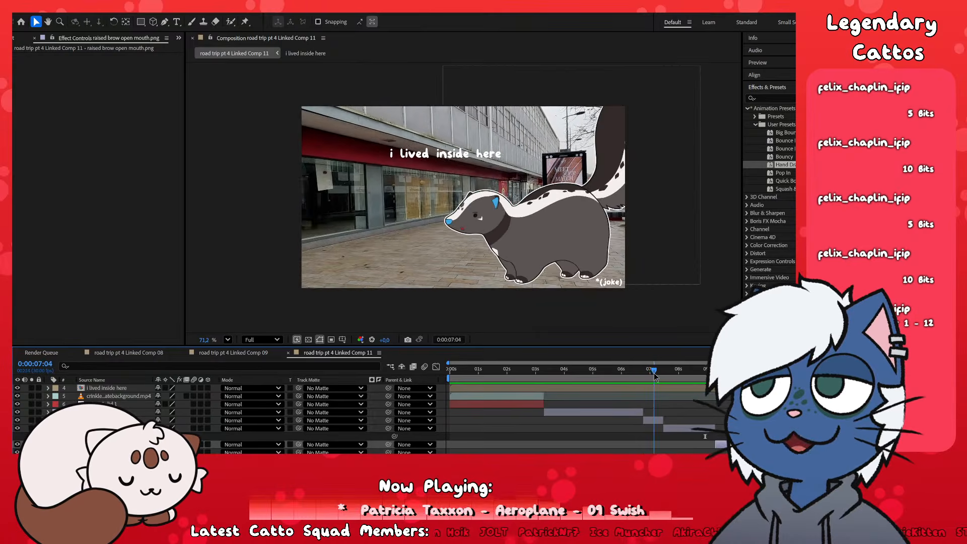
pyautogui.moveTo(654, 375); pyautogui.dragTo(677, 390)
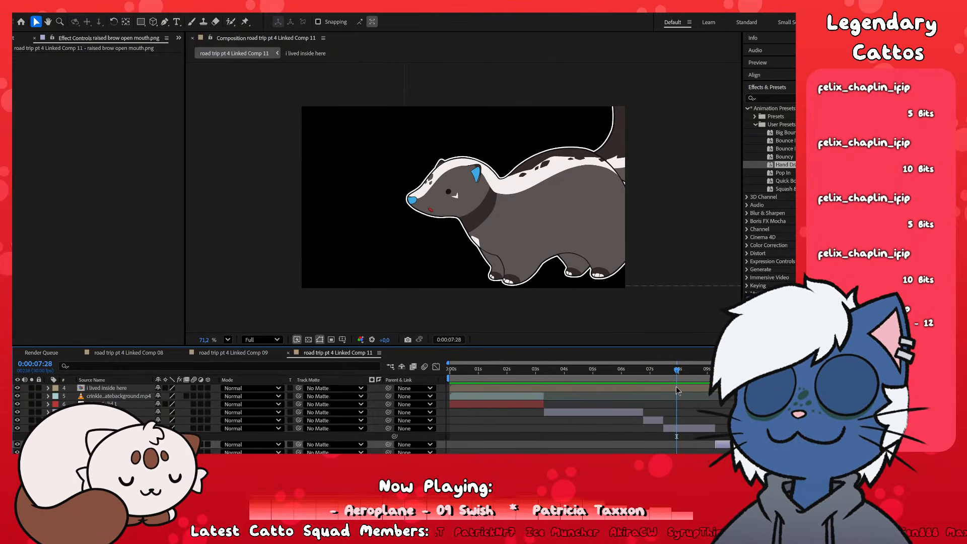
pyautogui.click(718, 371)
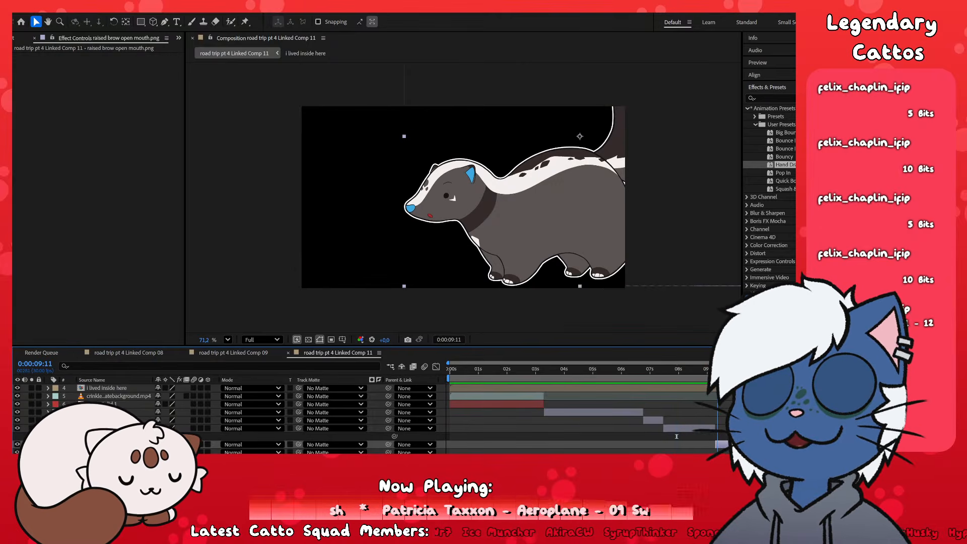
pyautogui.hotkey('ctrl', 'Left')
pyautogui.moveTo(713, 387); pyautogui.dragTo(785, 399)
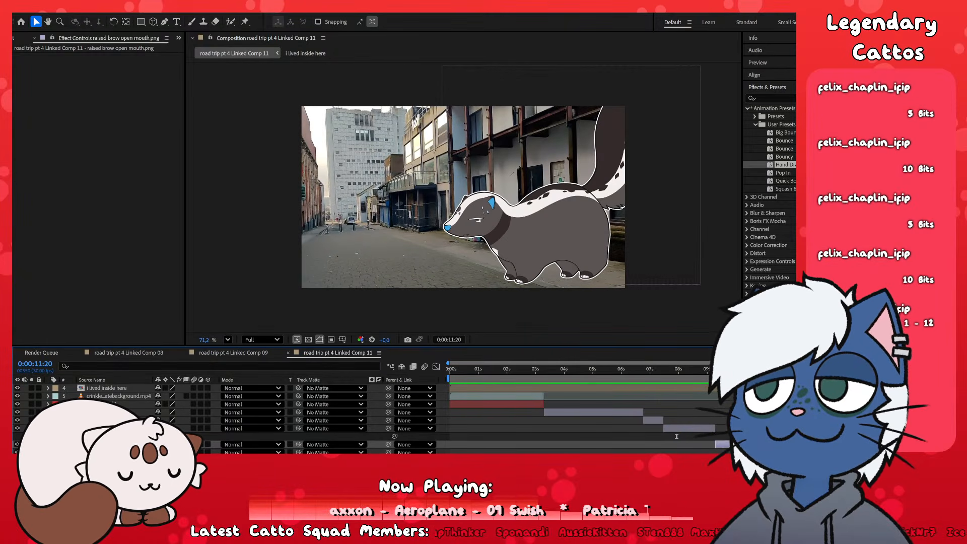
pyautogui.press('pageup')
pyautogui.press('pageup')
pyautogui.press('pageup')
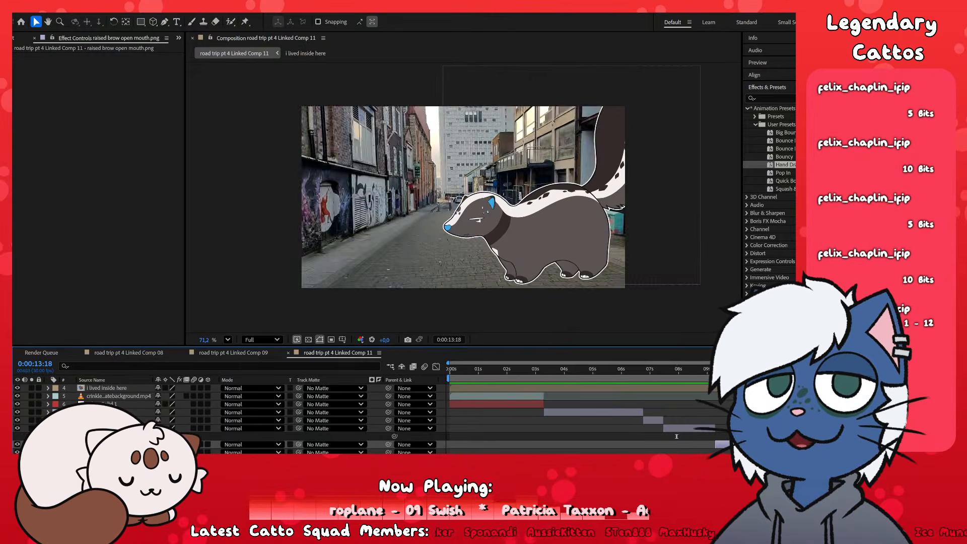
pyautogui.press('pagedown')
pyautogui.press('pagedown')
pyautogui.click(655, 365)
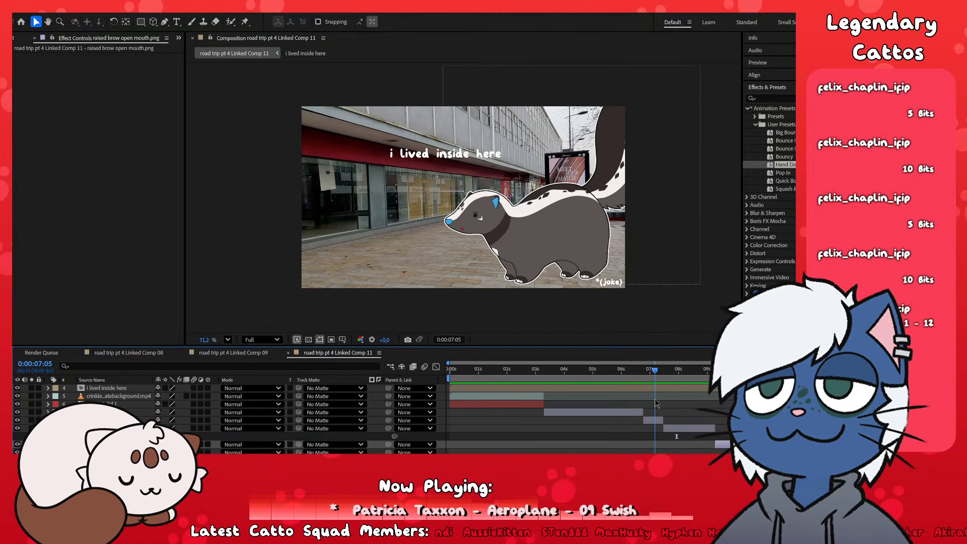
pyautogui.moveTo(656, 403); pyautogui.dragTo(867, 397)
pyautogui.scroll(-1, 868, 413)
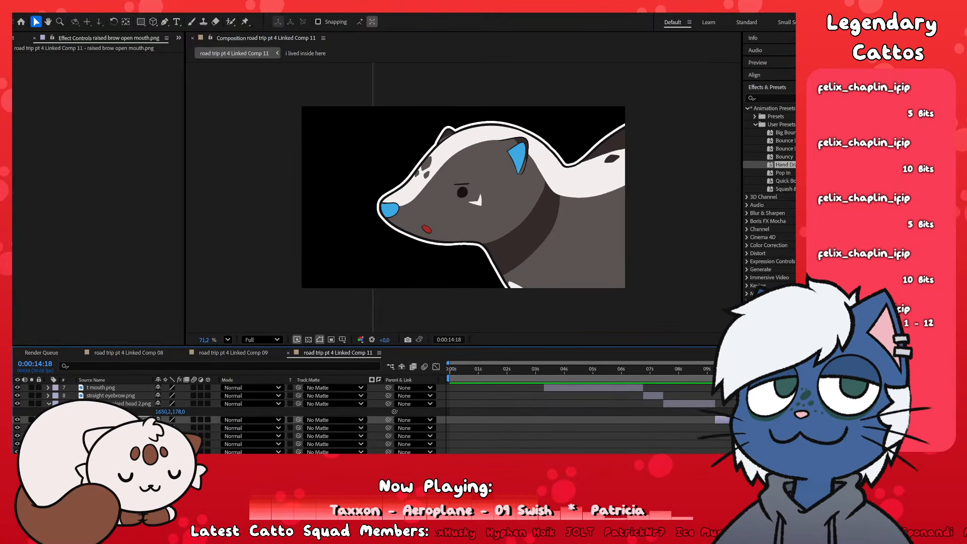
pyautogui.click(908, 370)
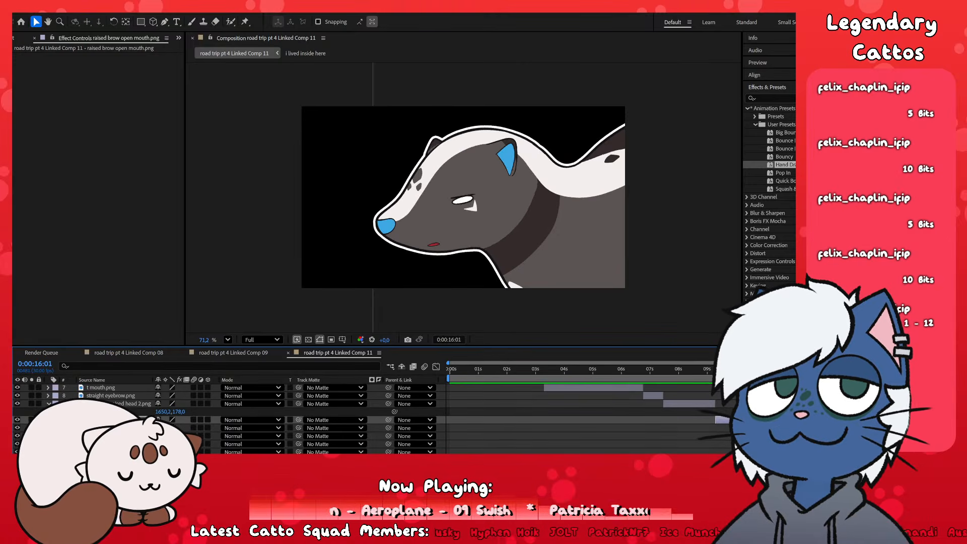
pyautogui.moveTo(909, 371); pyautogui.dragTo(778, 370)
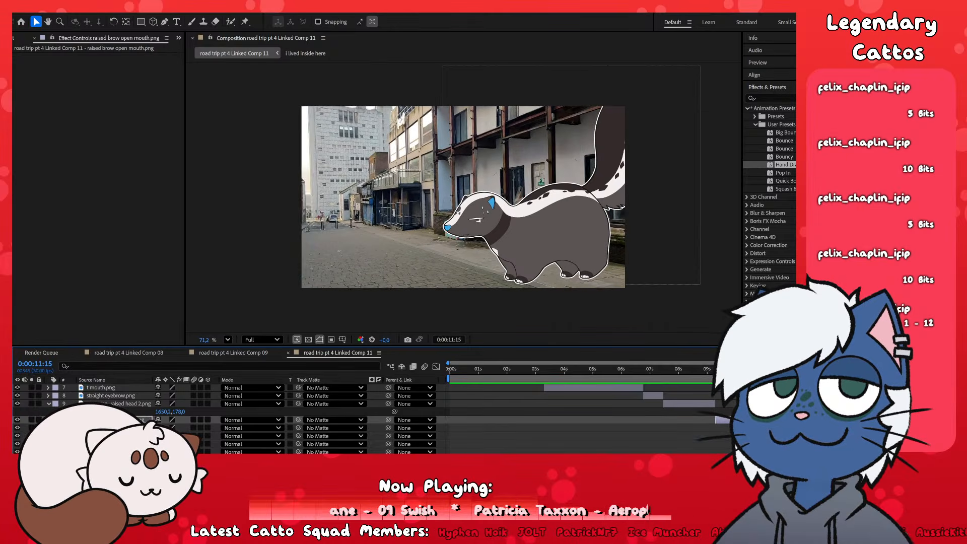
pyautogui.press('k')
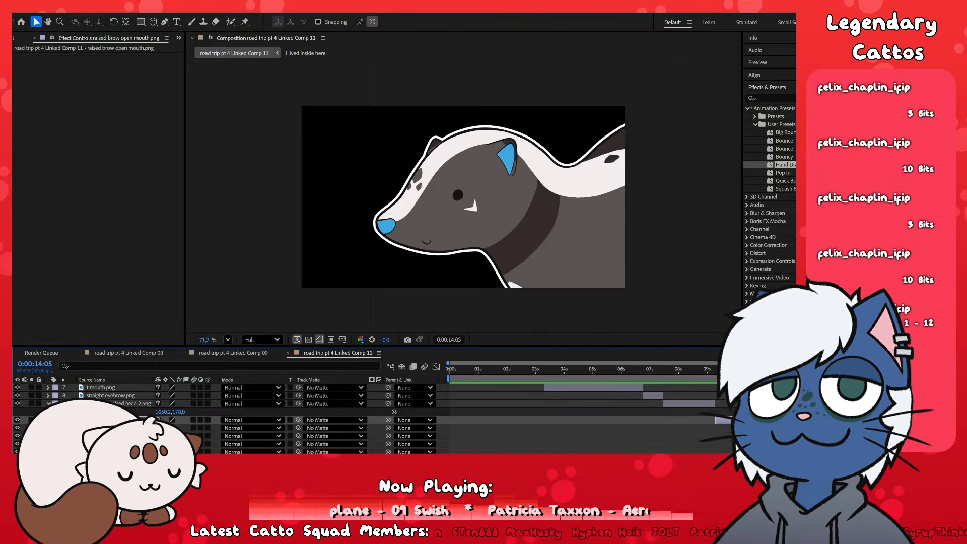
# - Return to the start of Linked Comp 11 and play back the save me internet drawing and first skunk close-up
pyautogui.moveTo(855, 371); pyautogui.dragTo(451, 441)
pyautogui.scroll(3, 531, 429)
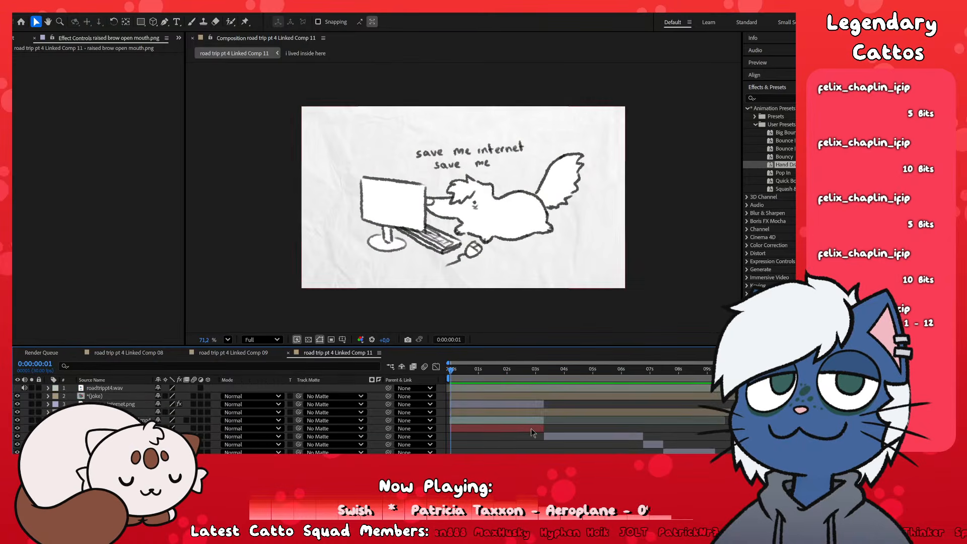
pyautogui.press('space')
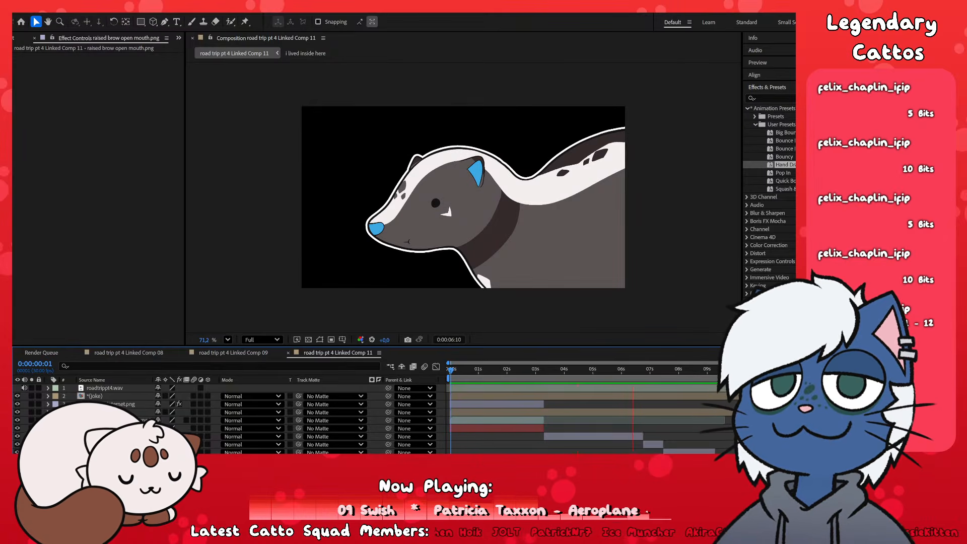
pyautogui.press('space')
# - Move the anchor point of t mouth.png onto the skunk's face beside the eye, at 0:00:06:04
pyautogui.click(624, 371)
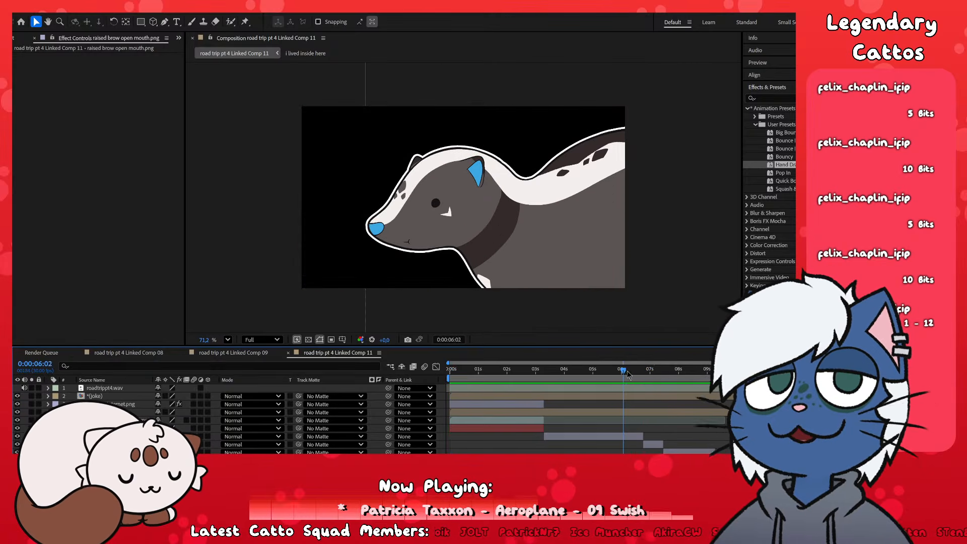
pyautogui.click(633, 437)
pyautogui.press('y')
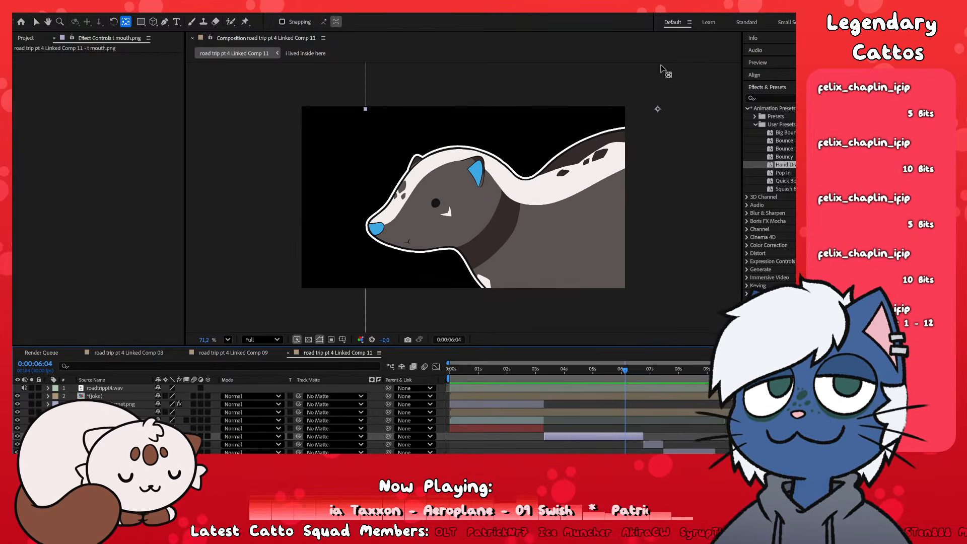
pyautogui.click(657, 110)
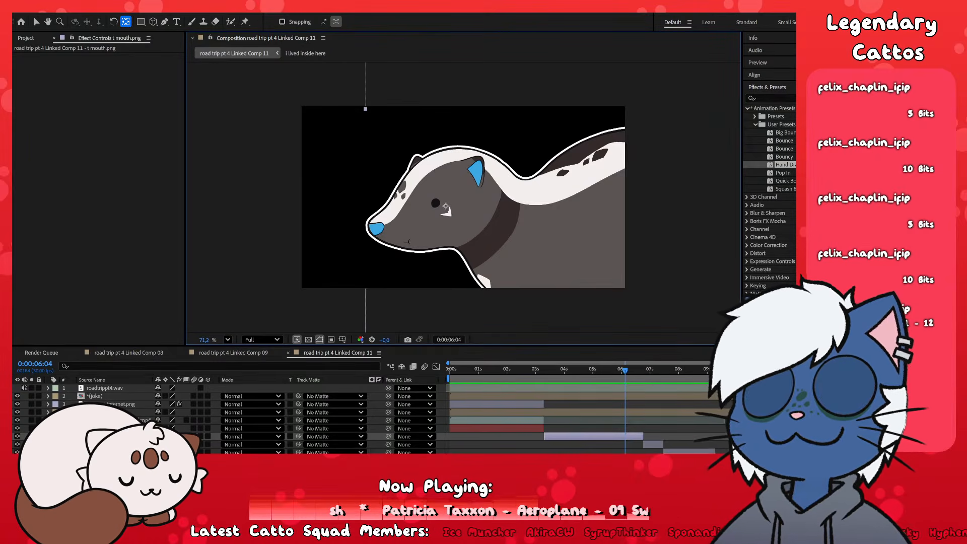
# - Animate the t mouth.png layer's scale from 71% at 0:00:03:09 to 100% at 0:00:06:04, easing into the last keyframe
pyautogui.press('r')
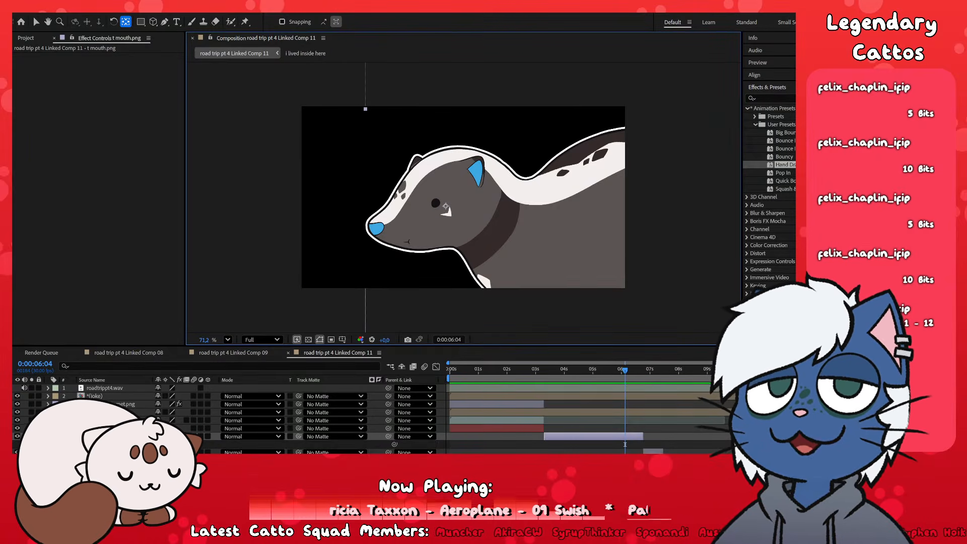
pyautogui.click(64, 444)
pyautogui.click(563, 377)
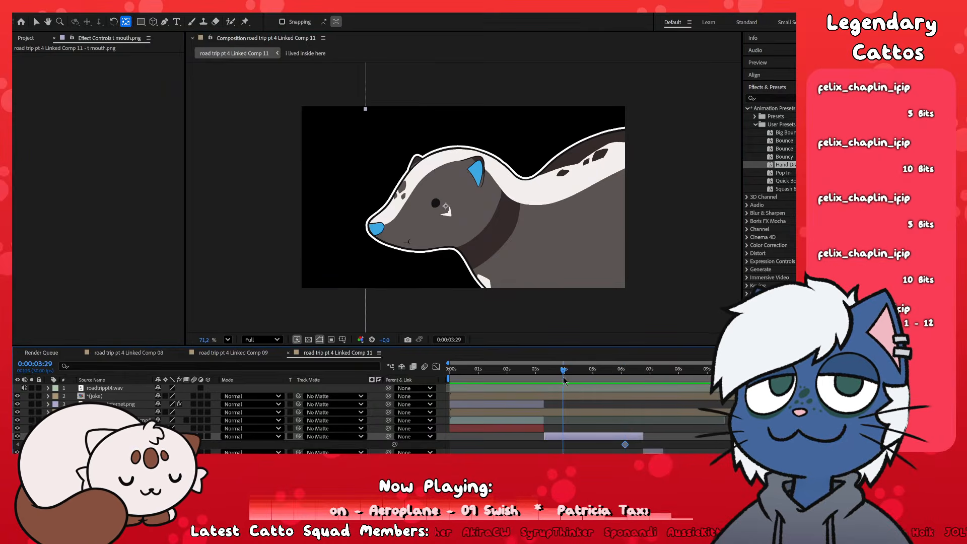
pyautogui.moveTo(173, 445); pyautogui.dragTo(155, 445)
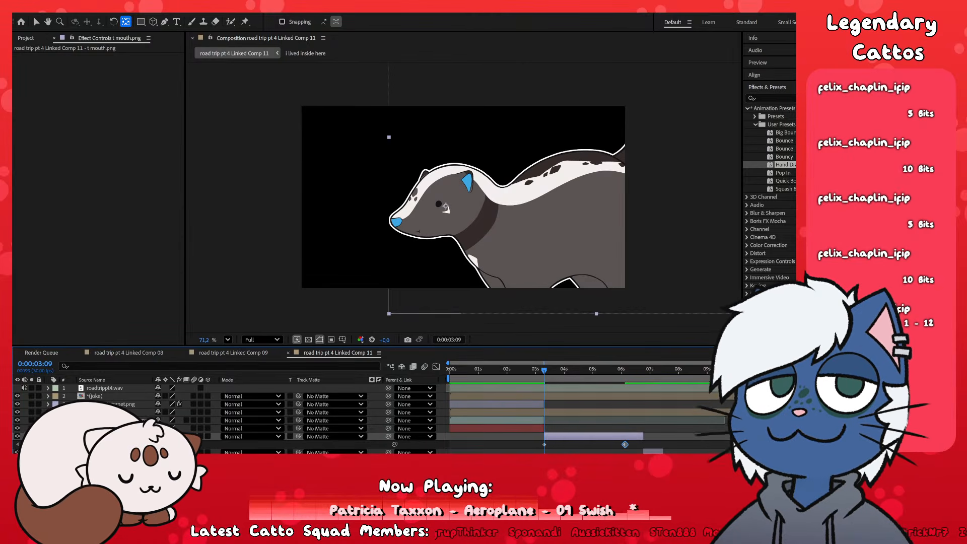
pyautogui.click(721, 447)
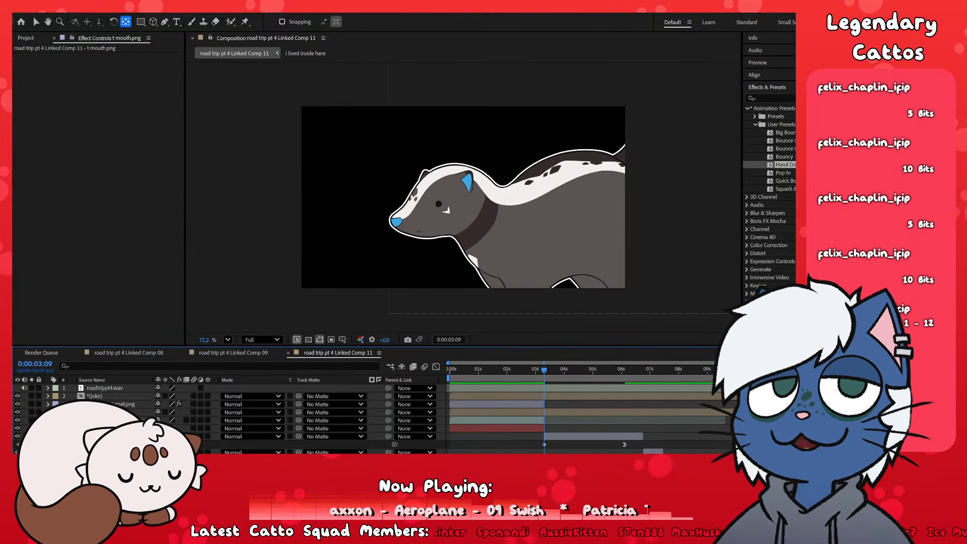
# - Preview the scale animation starting at 0:00:03:00
pyautogui.click(553, 381)
pyautogui.click(536, 383)
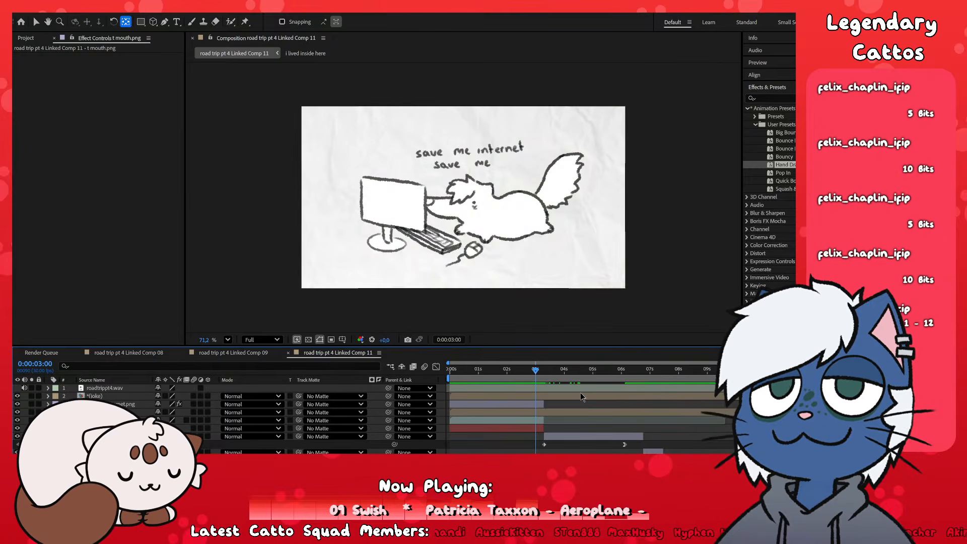
pyautogui.press('space')
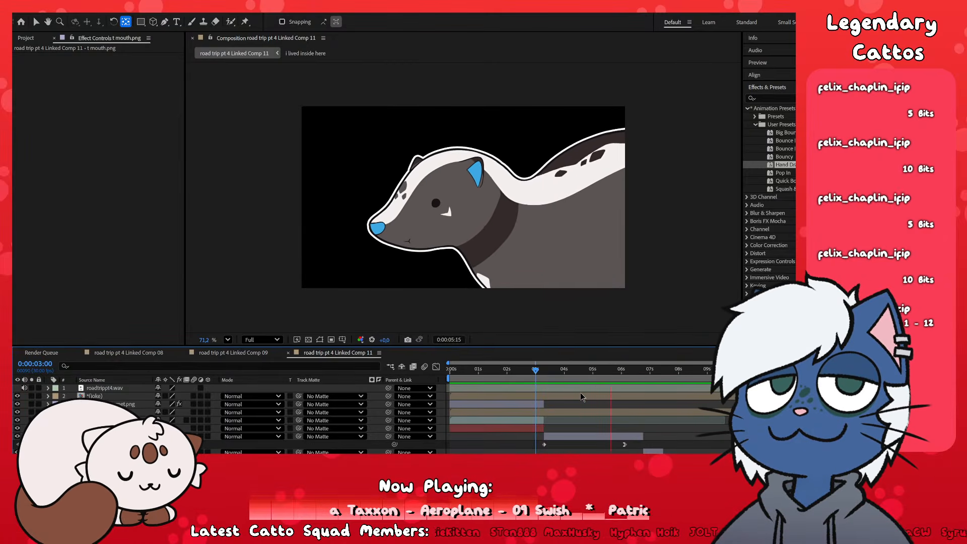
pyautogui.press('space')
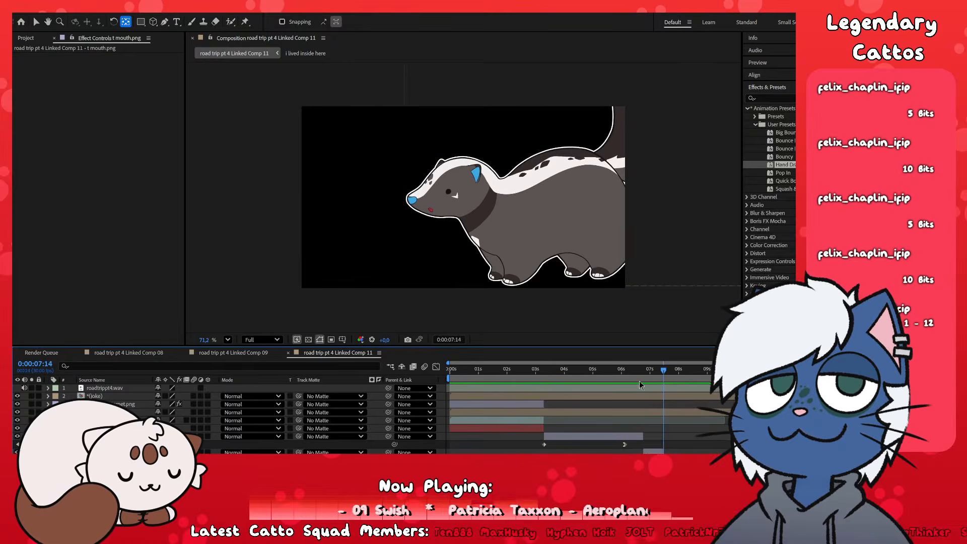
# - Move the ending scale keyframe to 0:00:06:12 and replay the shot from 0:00:03:00
pyautogui.moveTo(629, 371)
pyautogui.mouseDown()
pyautogui.moveTo(572, 373)
pyautogui.moveTo(625, 394)
pyautogui.moveTo(632, 371)
pyautogui.mouseUp()
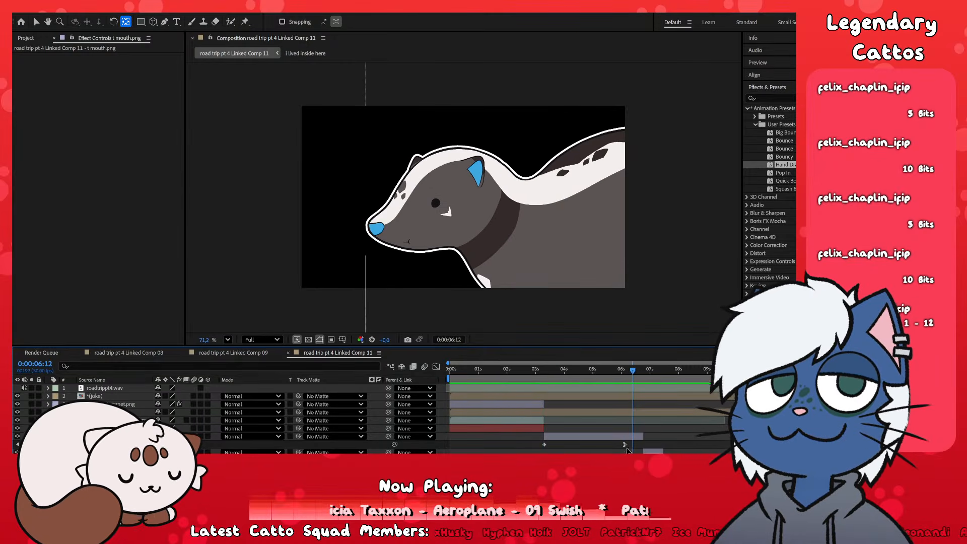
pyautogui.moveTo(625, 445); pyautogui.dragTo(633, 445)
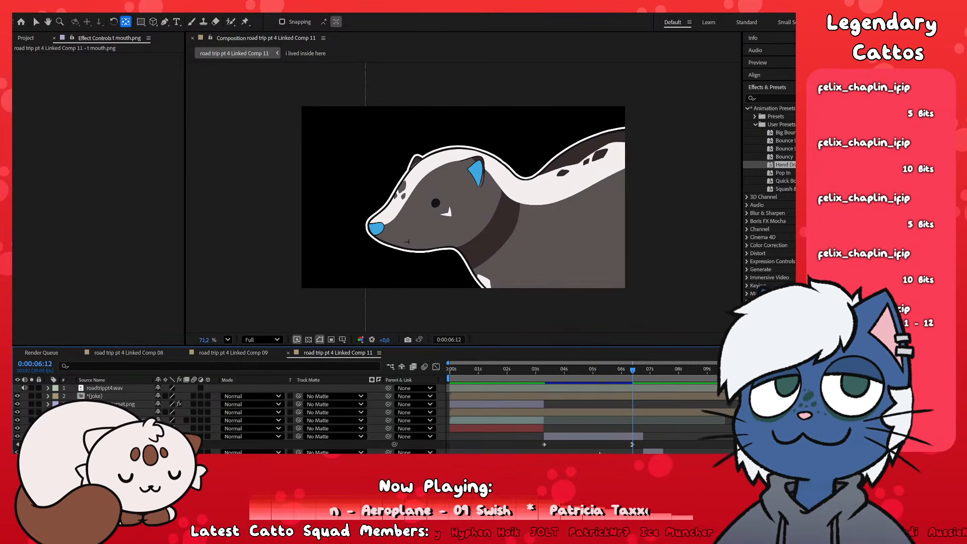
pyautogui.click(536, 375)
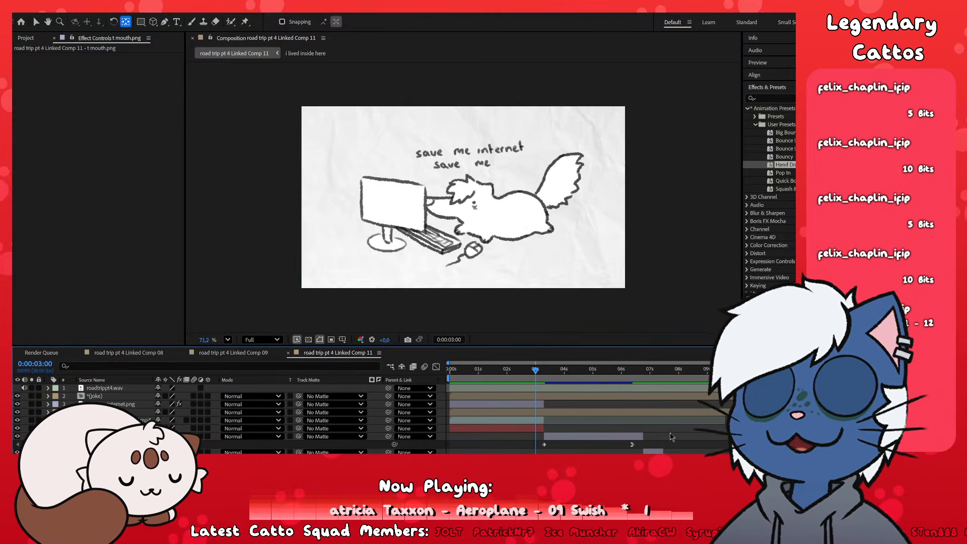
pyautogui.press('space')
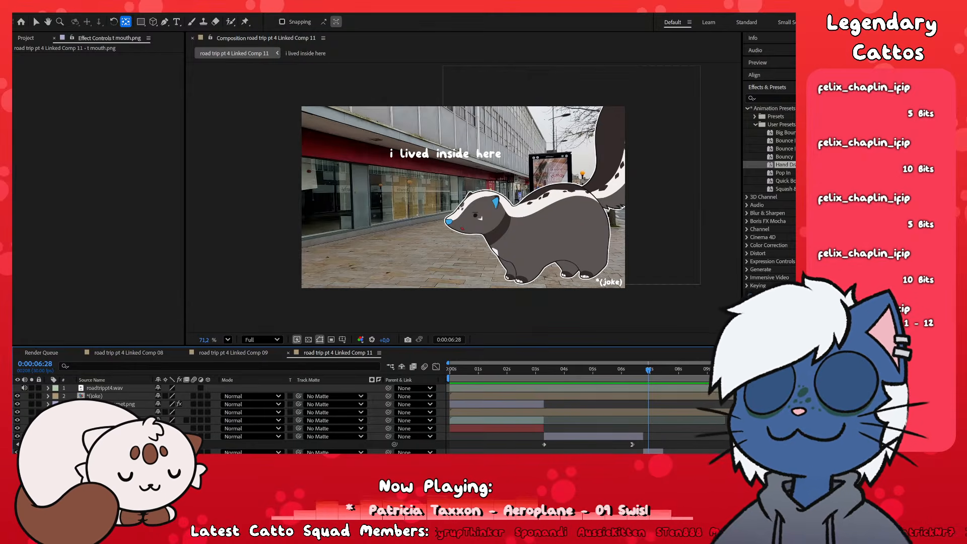
# - Play back the composition from 0:00:01:27 to review the timing of the skunk shots
pyautogui.scroll(-1, 650, 446)
pyautogui.scroll(2, 661, 446)
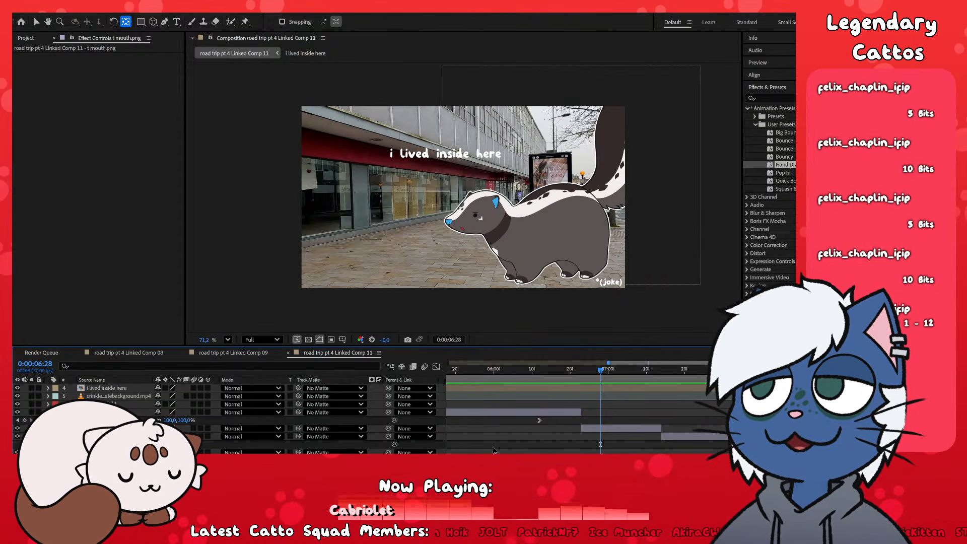
pyautogui.click(627, 388)
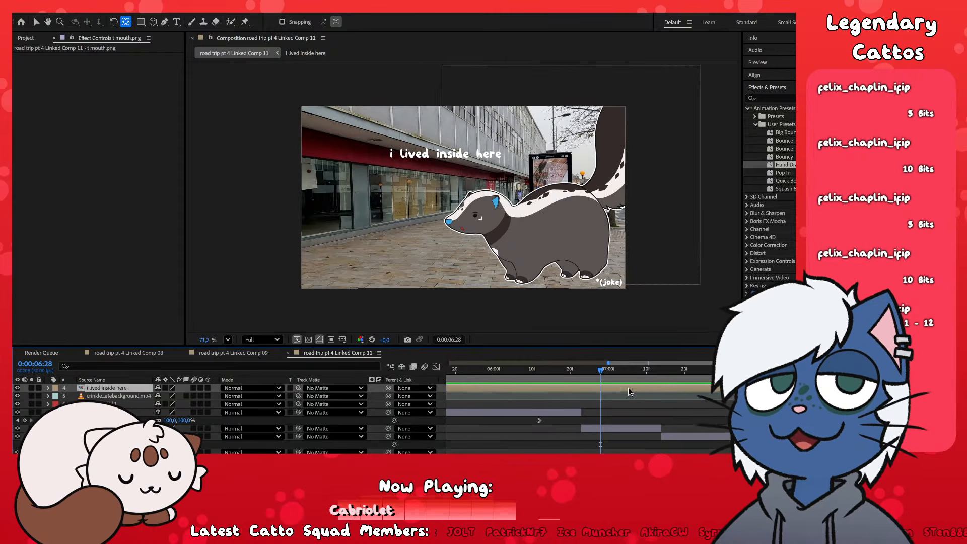
pyautogui.moveTo(636, 374); pyautogui.dragTo(557, 395)
pyautogui.scroll(-2, 537, 411)
pyautogui.scroll(1, 616, 429)
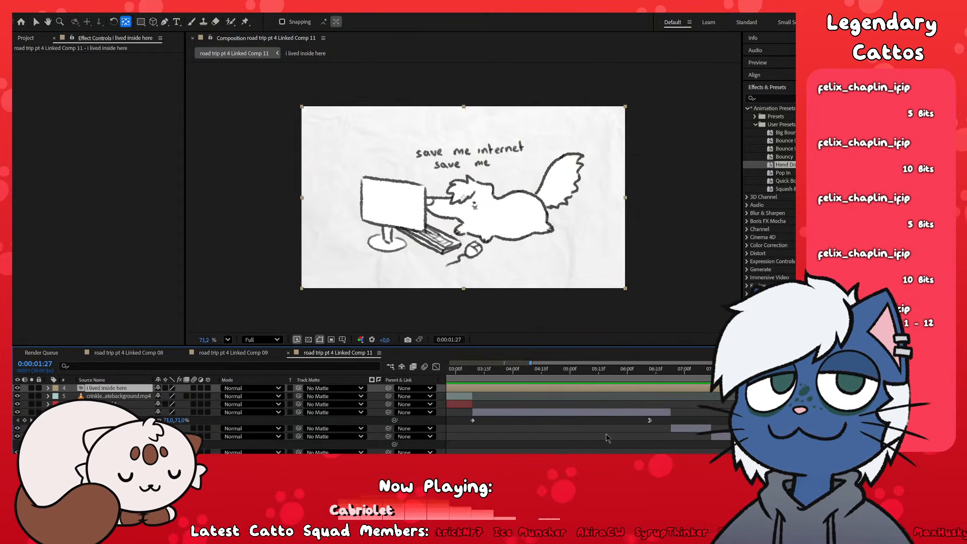
pyautogui.scroll(-1, 607, 438)
pyautogui.click(599, 440)
pyautogui.press('space')
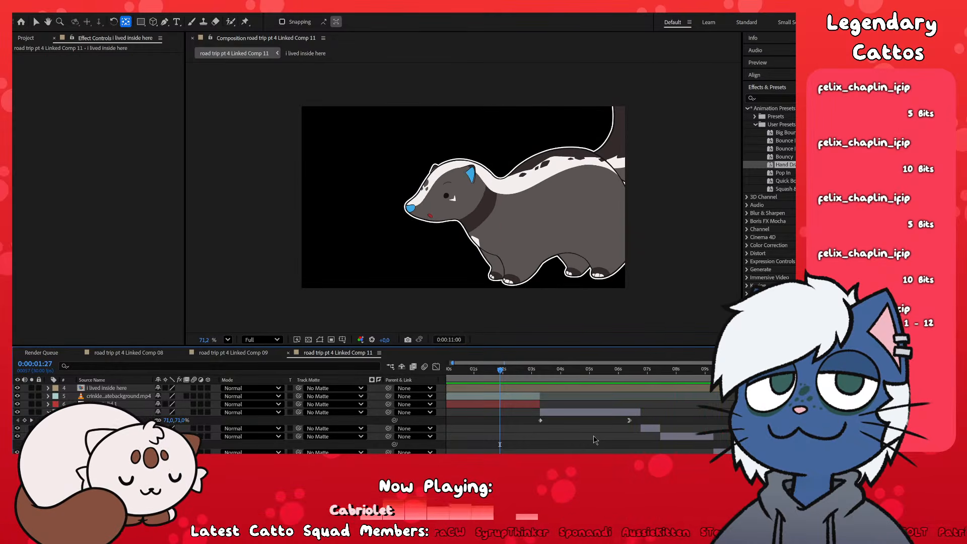
pyautogui.press('space')
# - Add a starting position keyframe to the open mouth raised head 2.png layer at 0:00:08:06
pyautogui.scroll(2, 716, 449)
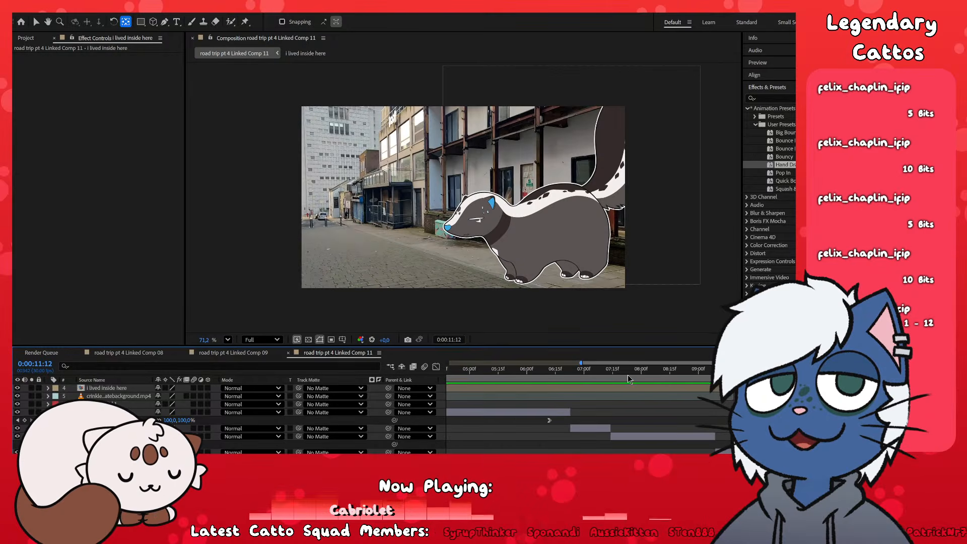
pyautogui.moveTo(629, 370); pyautogui.dragTo(656, 445)
pyautogui.scroll(-1, 705, 398)
pyautogui.scroll(3, 706, 398)
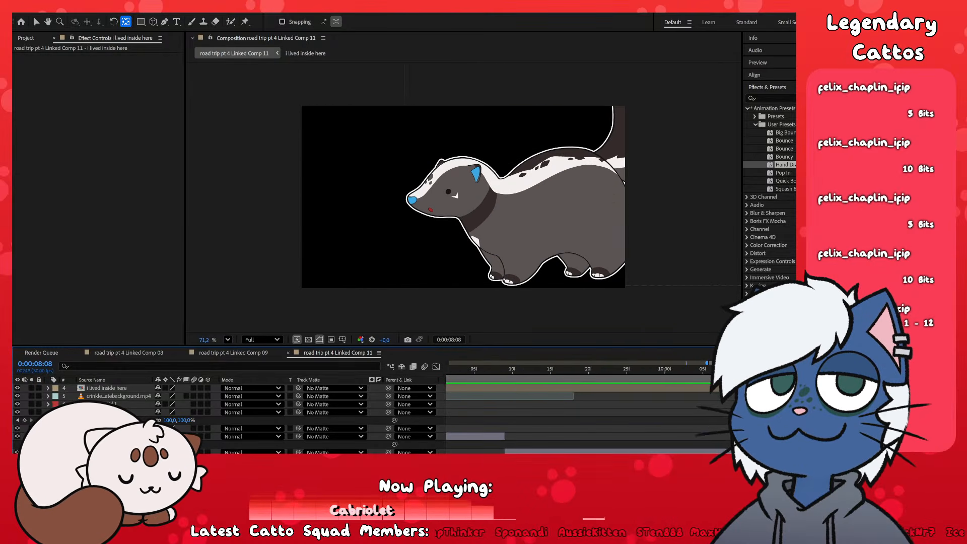
pyautogui.scroll(-2, 698, 398)
pyautogui.scroll(1, 629, 393)
pyautogui.scroll(-1, 534, 390)
pyautogui.scroll(1, 521, 388)
pyautogui.moveTo(459, 371); pyautogui.dragTo(567, 387)
pyautogui.click(568, 436)
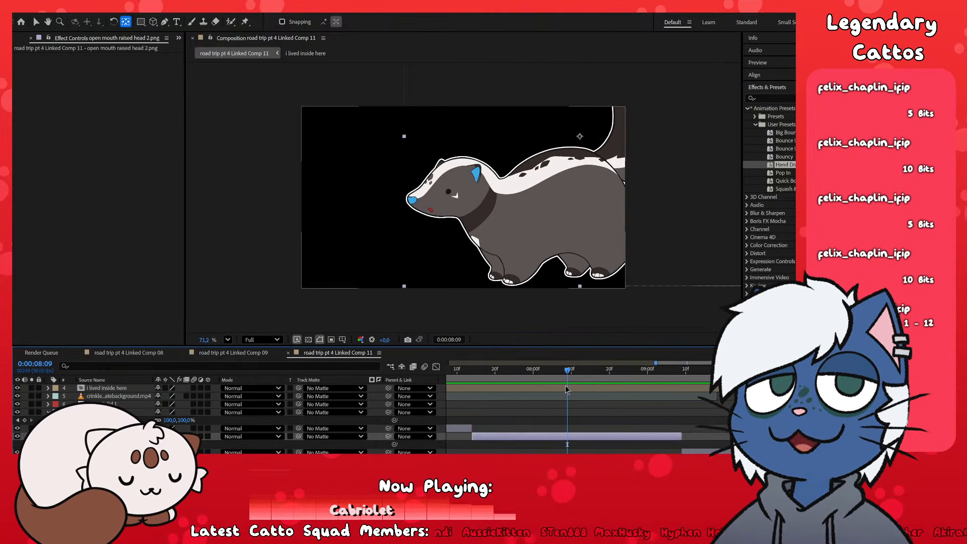
pyautogui.press('pageup')
pyautogui.press('pageup')
pyautogui.press('pageup')
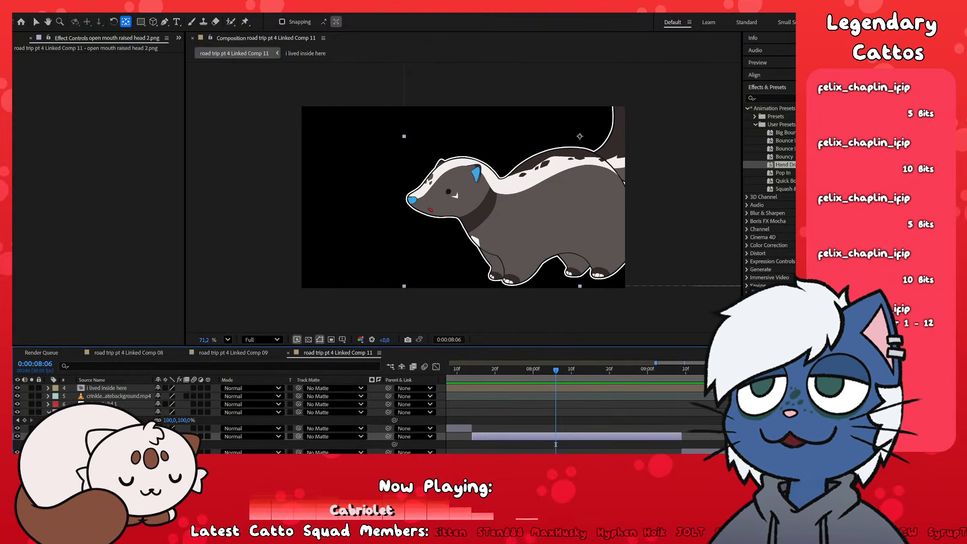
pyautogui.hotkey('alt', 'shift', 's')
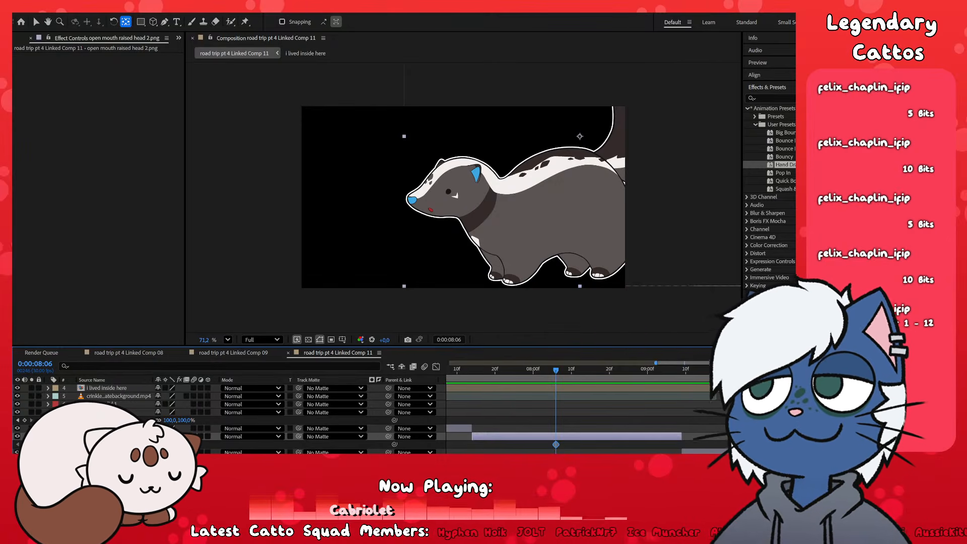
# - Nudge the open-mouth skunk slightly upward at 0:00:08:10 to keyframe the top of its hop
pyautogui.scroll(1, 577, 450)
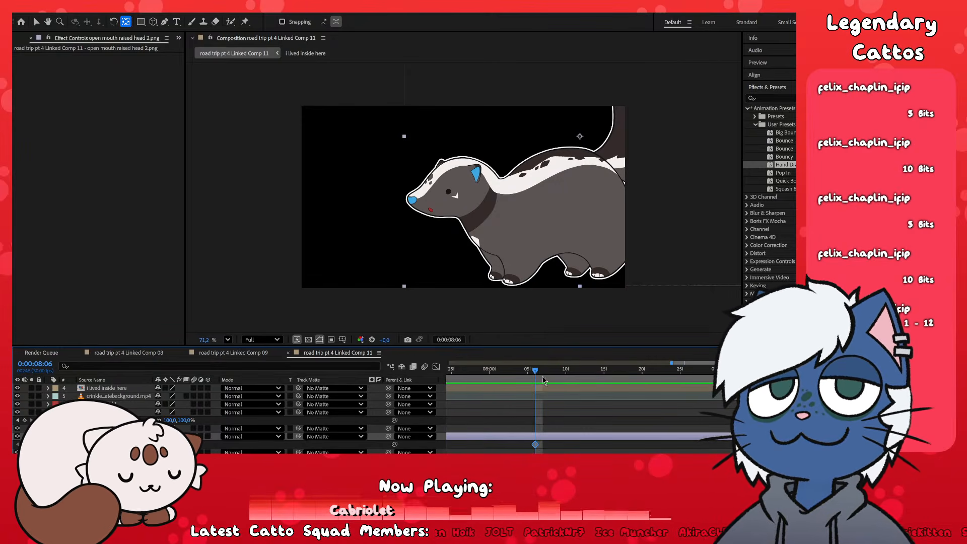
pyautogui.press('pagedown')
pyautogui.press('pagedown')
pyautogui.press('pagedown')
pyautogui.press('pagedown')
pyautogui.press('Up')
pyautogui.press('Up')
pyautogui.press('Up')
pyautogui.press('Up')
pyautogui.press('Up')
pyautogui.press('Up')
pyautogui.press('Up')
pyautogui.press('Up')
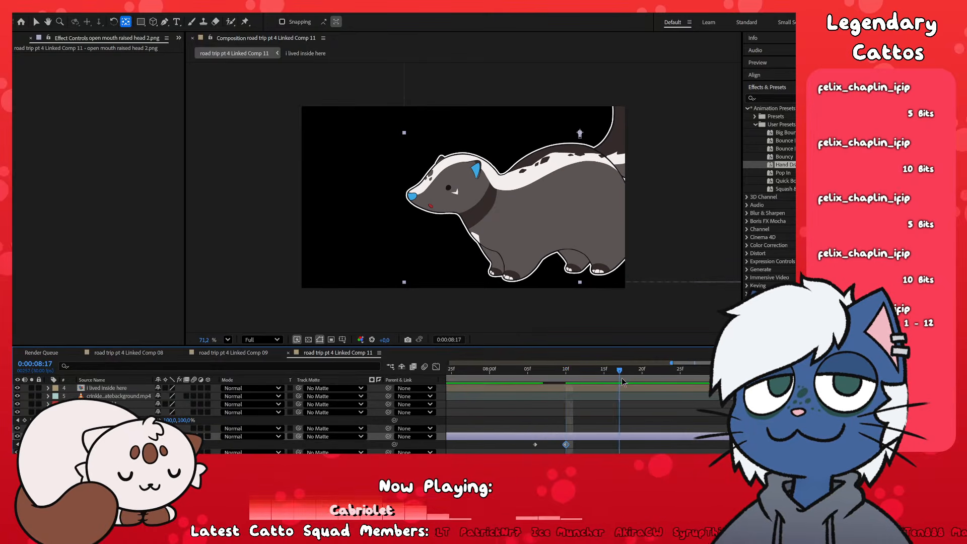
# - Lower the open-mouth skunk back to its starting height at 0:00:08:17
pyautogui.press('pagedown')
pyautogui.press('pagedown')
pyautogui.press('pagedown')
pyautogui.press('pagedown')
pyautogui.press('pagedown')
pyautogui.press('pagedown')
pyautogui.press('pagedown')
pyautogui.press('Down')
pyautogui.press('Down')
pyautogui.press('Down')
pyautogui.press('Down')
pyautogui.press('Down')
pyautogui.press('Down')
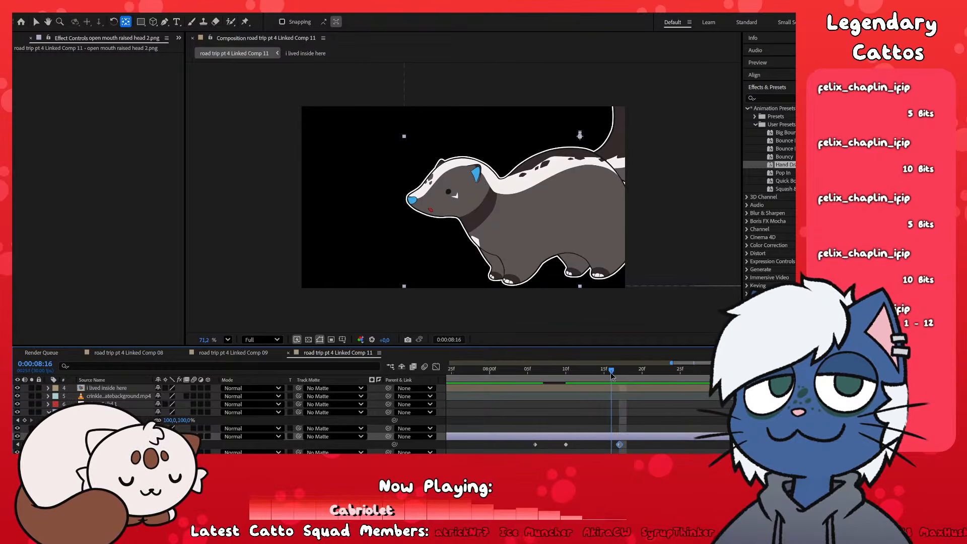
# - Lower the skunk slightly below its resting height at 0:00:08:14 for a landing overshoot
pyautogui.press('pageup')
pyautogui.press('pageup')
pyautogui.press('pageup')
pyautogui.press('Down')
pyautogui.press('Down')
pyautogui.press('Down')
pyautogui.press('Down')
pyautogui.press('Down')
pyautogui.press('Down')
pyautogui.press('Down')
pyautogui.press('Down')
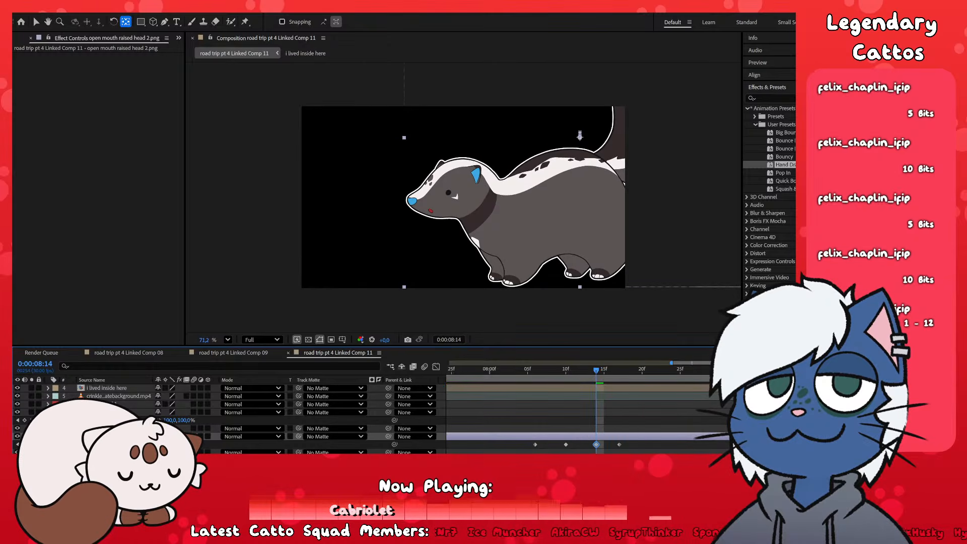
# - Apply Easy Ease to all four position keyframes of the skunk's hop and preview the motion
pyautogui.moveTo(663, 442); pyautogui.dragTo(496, 449)
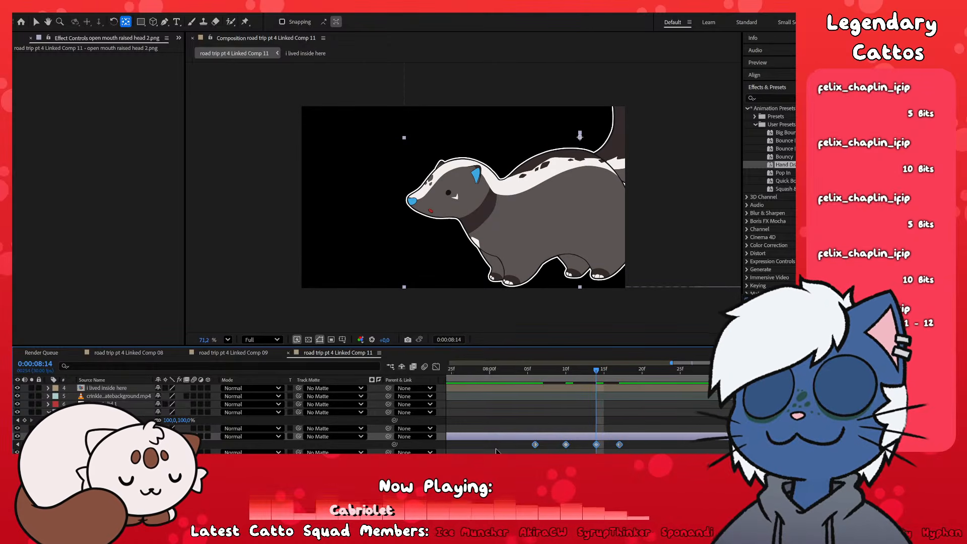
pyautogui.press('F9')
pyautogui.press('space')
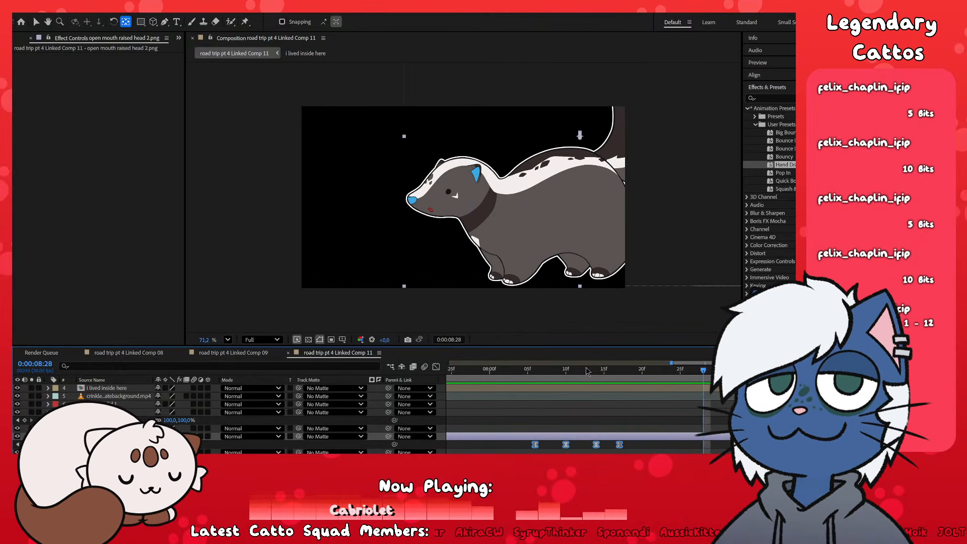
pyautogui.press('space')
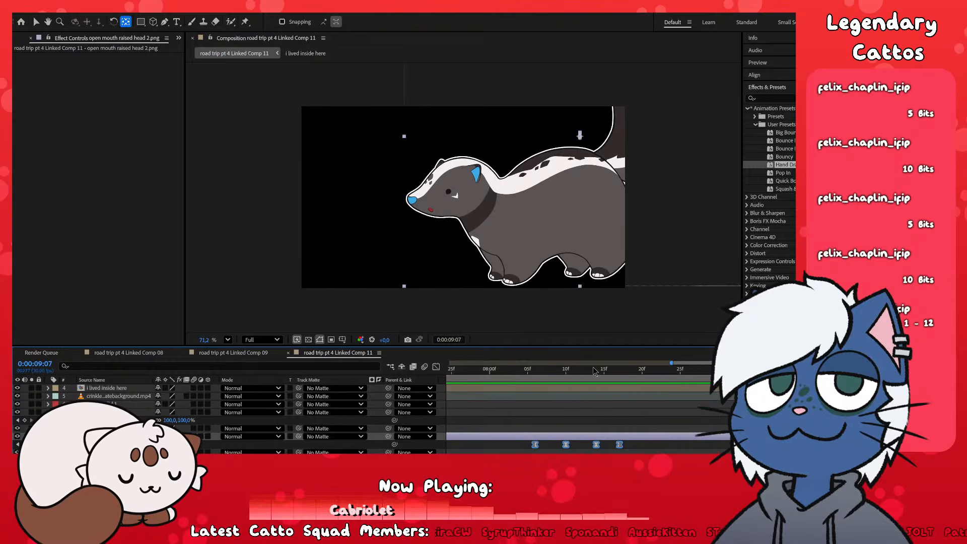
pyautogui.scroll(-2, 606, 419)
pyautogui.press('space')
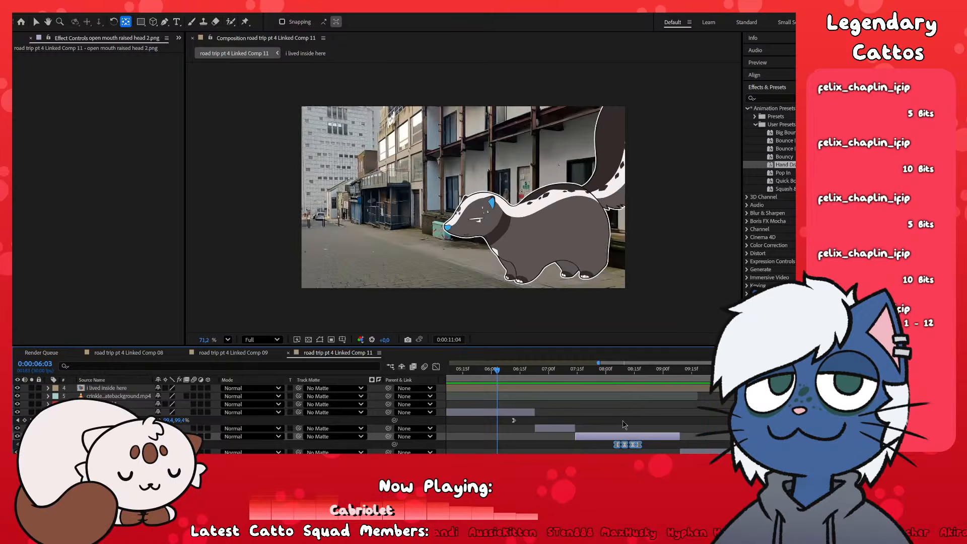
pyautogui.press('space')
# - Precompose the straight eyebrow.png layer that starts at 0:00:06:23
pyautogui.moveTo(563, 372); pyautogui.dragTo(535, 374)
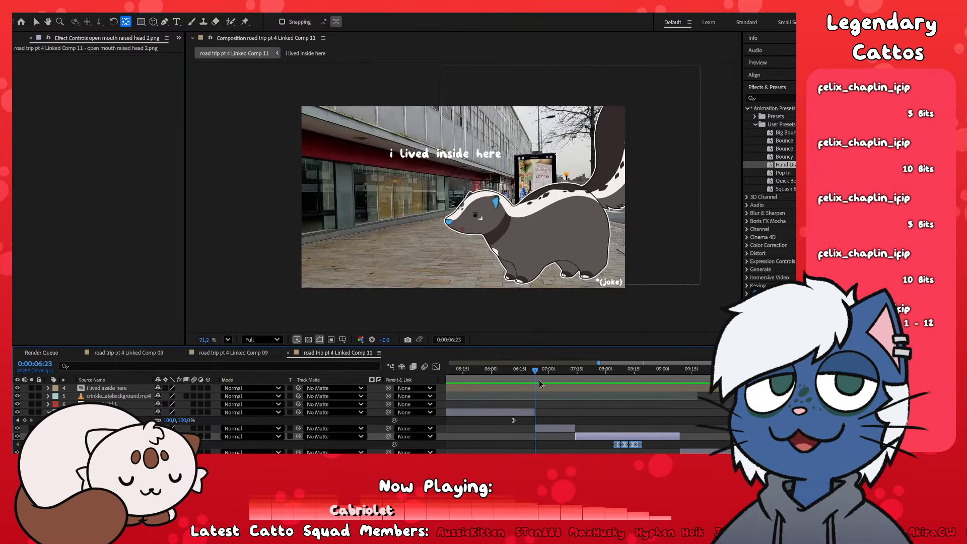
pyautogui.click(546, 429)
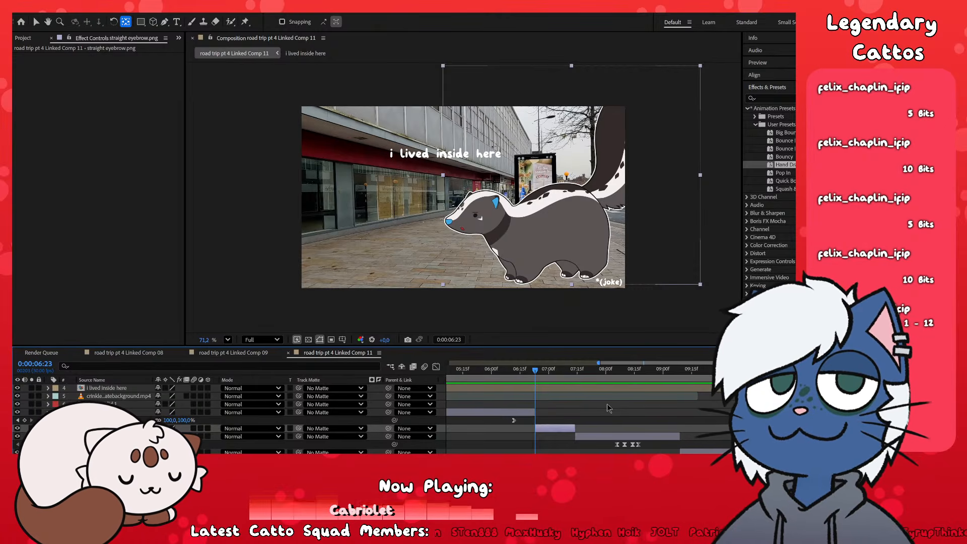
pyautogui.hotkey('ctrl', 's')
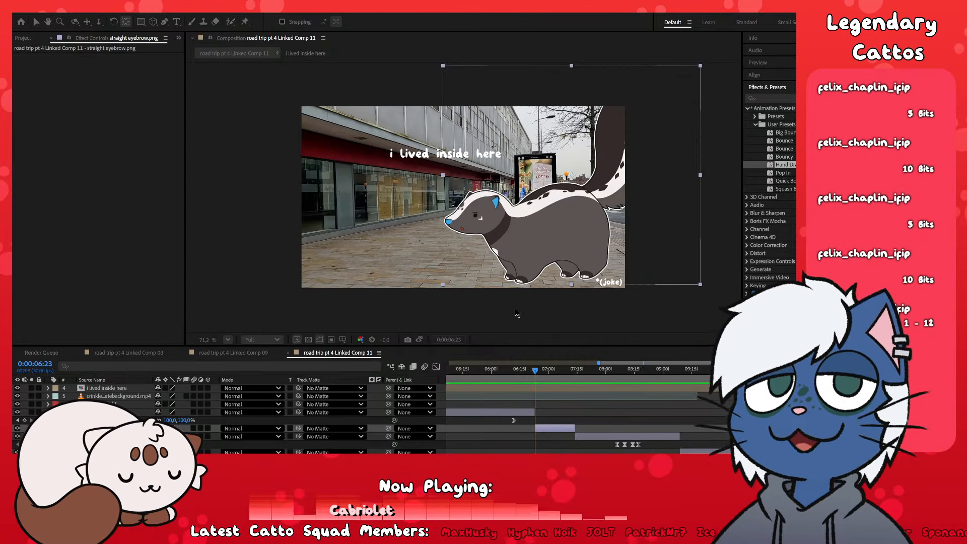
pyautogui.click(552, 427)
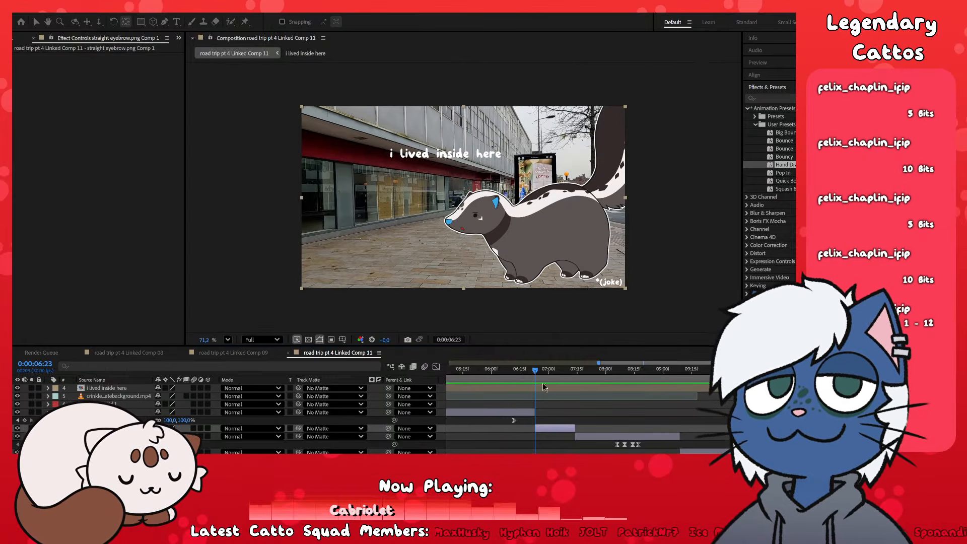
# - Resize the straight eyebrow.png Comp 1 composition to 2200 by 1200 px and return to road trip pt 4 Linked Comp 11
pyautogui.doubleClick(550, 427)
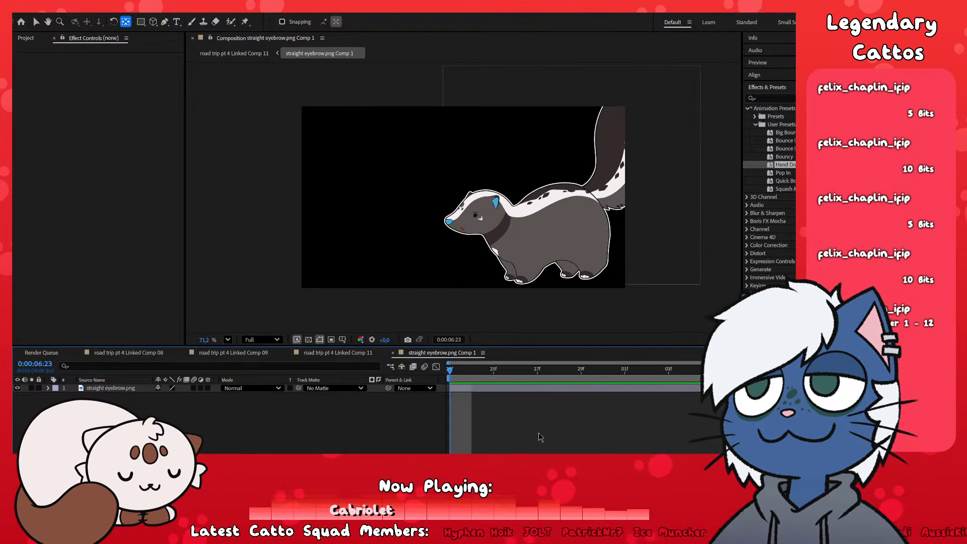
pyautogui.hotkey('ctrl', 'k')
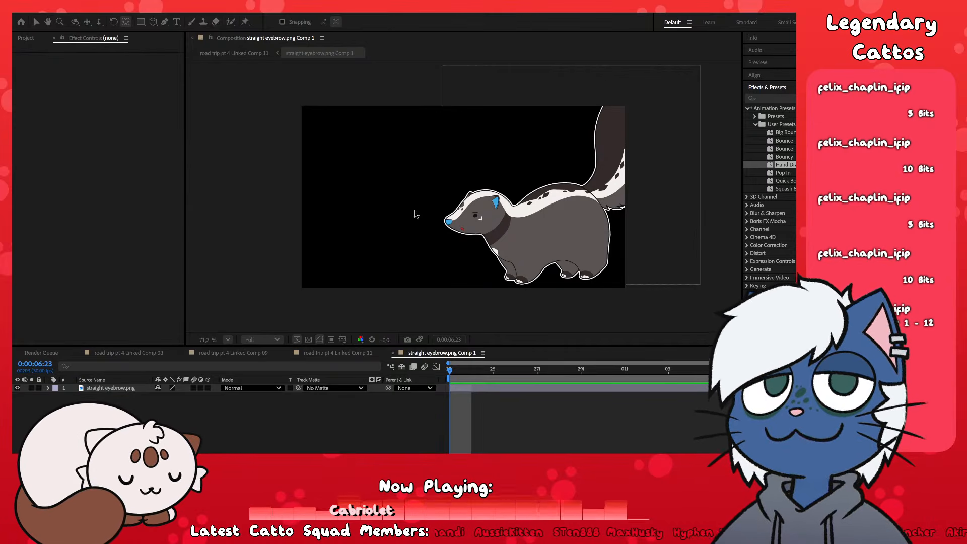
pyautogui.write('1200')
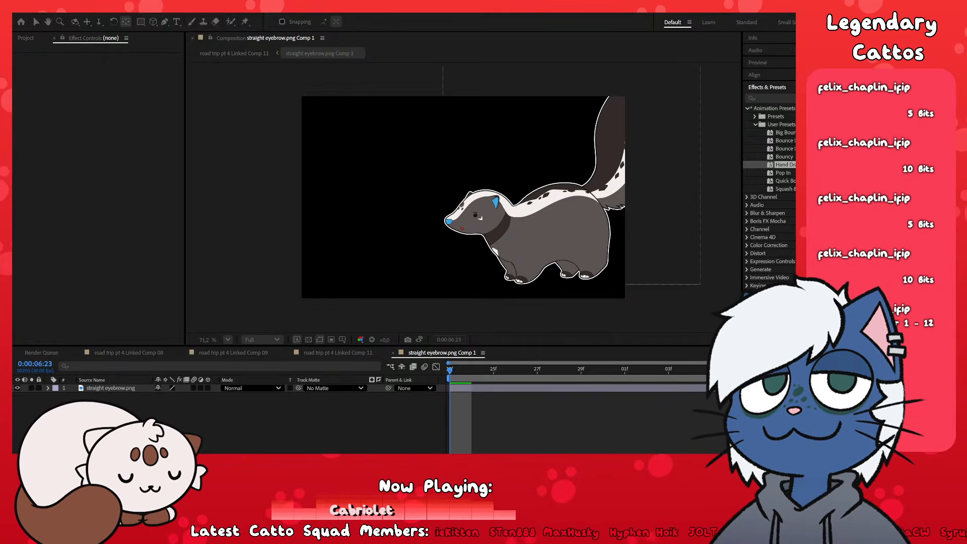
pyautogui.press('Return')
pyautogui.click(393, 354)
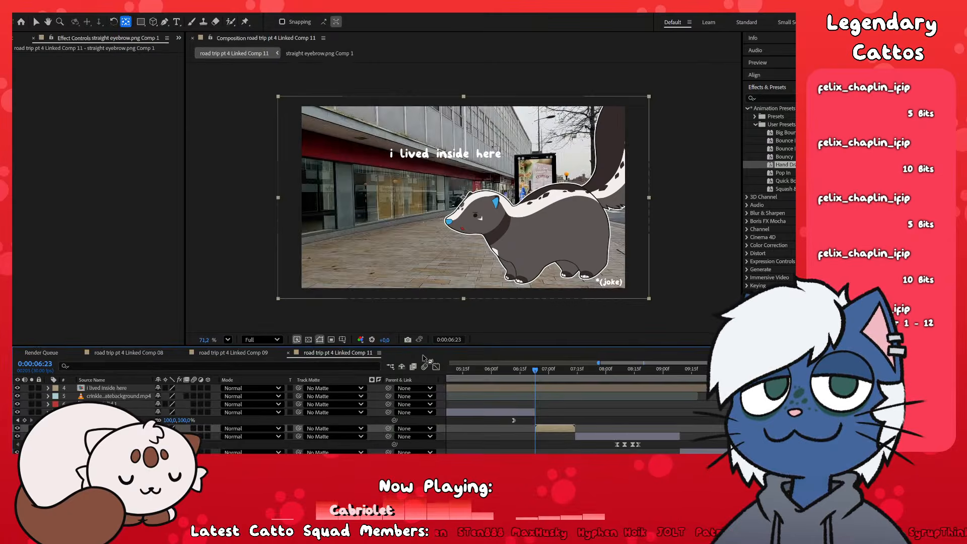
# - Precompose the open mouth raised head 2.png layer that follows the straight eyebrow shot
pyautogui.click(589, 369)
pyautogui.click(604, 434)
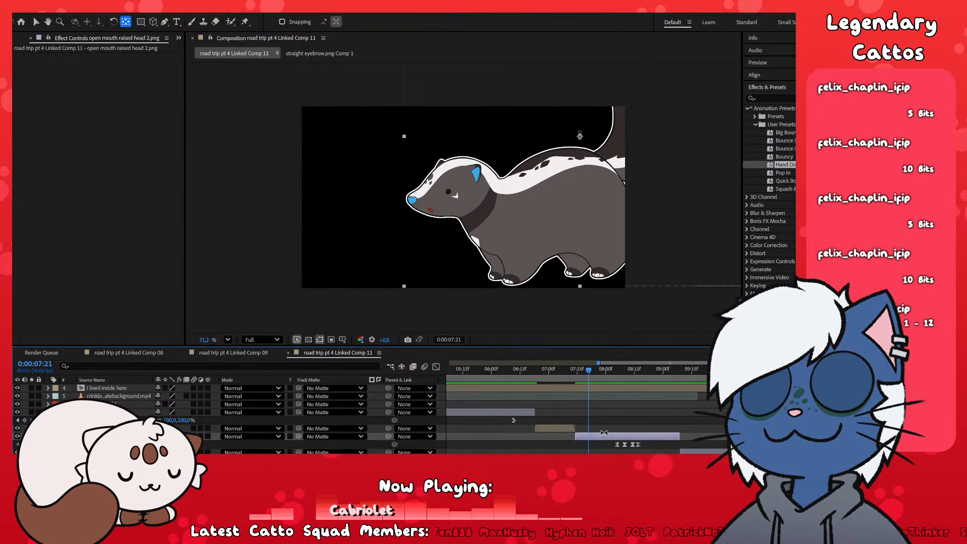
pyautogui.hotkey('ctrl', 'shift', 'c')
pyautogui.click(508, 311)
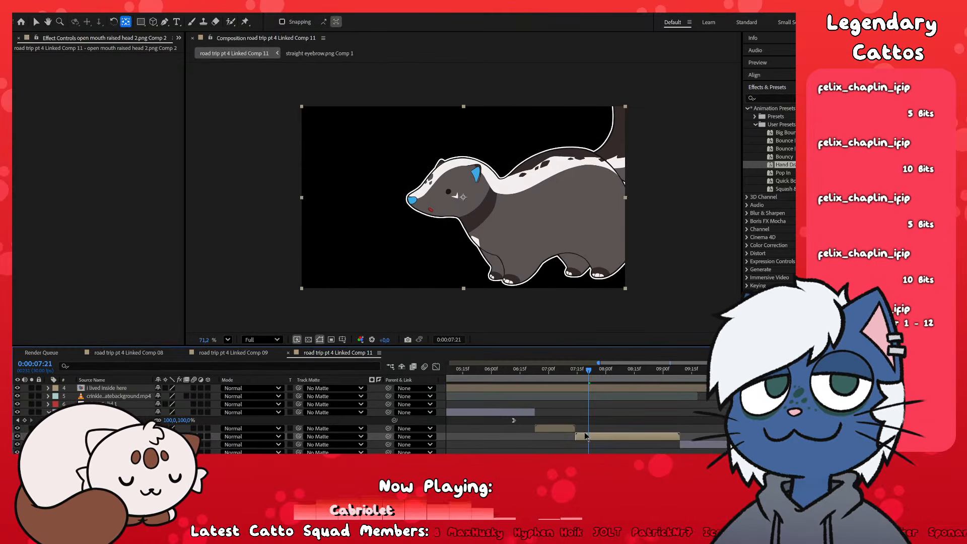
# - Open the open mouth raised head 2.png Comp 2 composition and resize it to 2200 by 1200 px
pyautogui.doubleClick(586, 437)
pyautogui.doubleClick(590, 436)
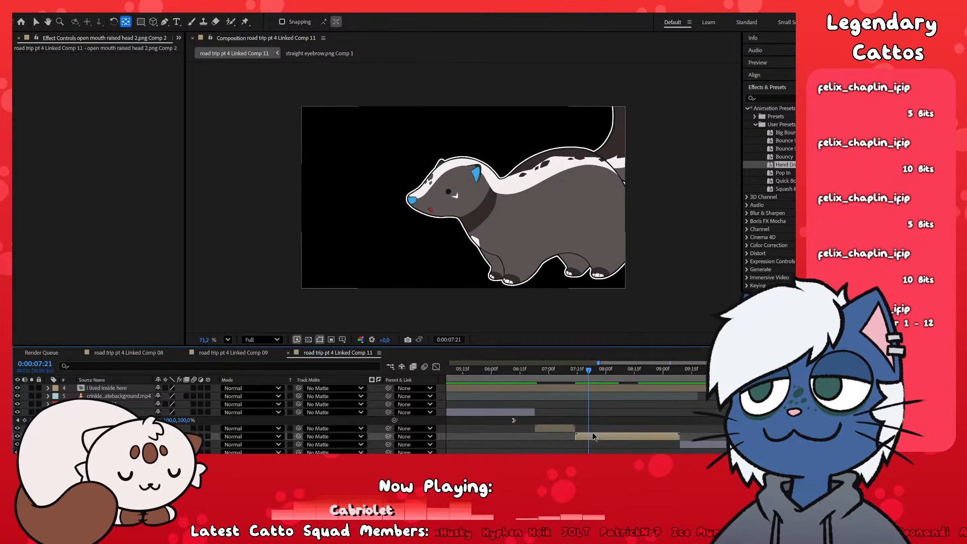
pyautogui.hotkey('ctrl', 'k')
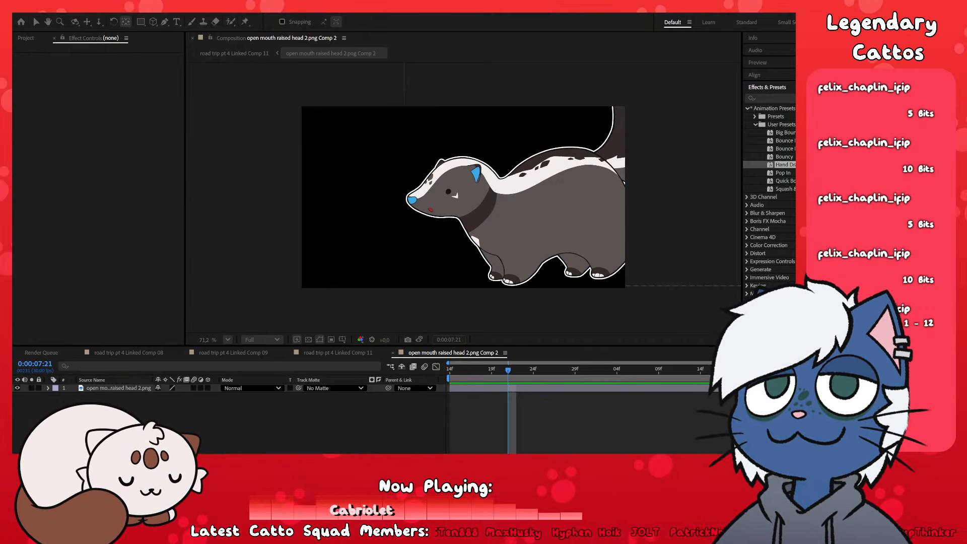
pyautogui.write('2200')
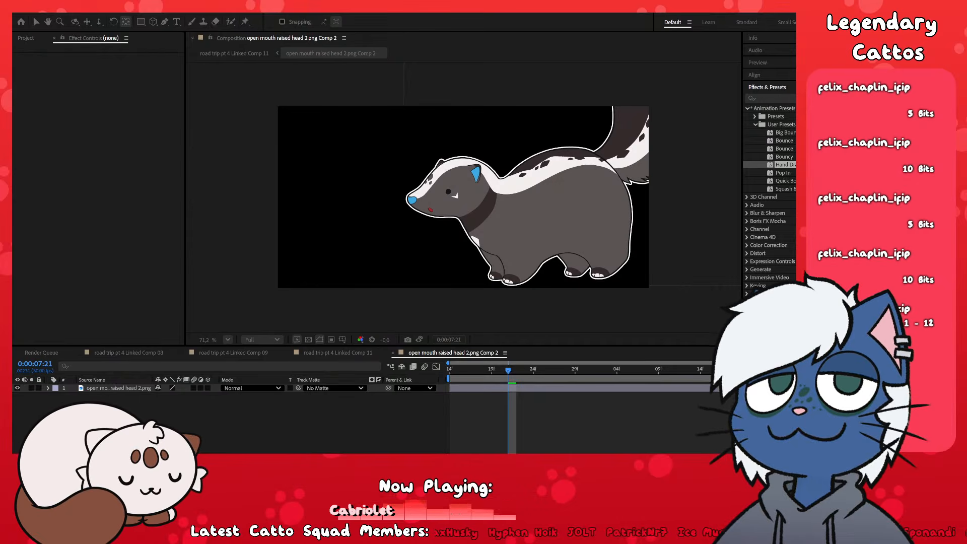
pyautogui.hotkey('ctrl', 'z')
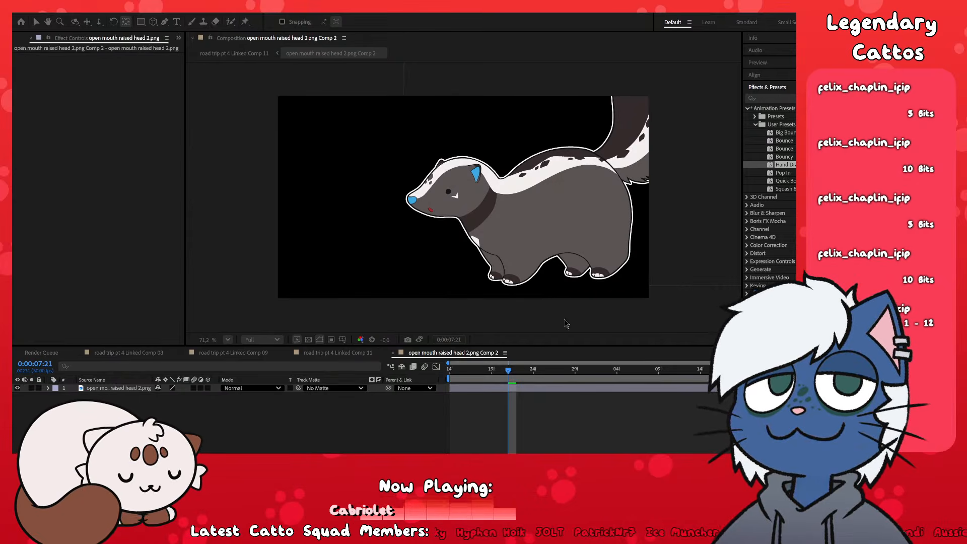
# - Check straight eyebrow.png Comp 1, close both precomp timelines, and play road trip pt 4 Linked Comp 11
pyautogui.click(344, 355)
pyautogui.doubleClick(564, 429)
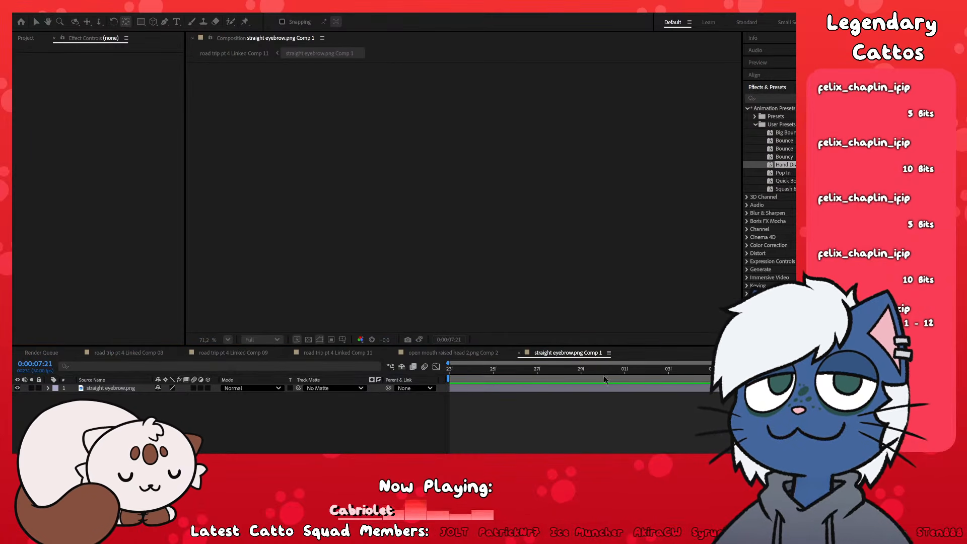
pyautogui.click(518, 354)
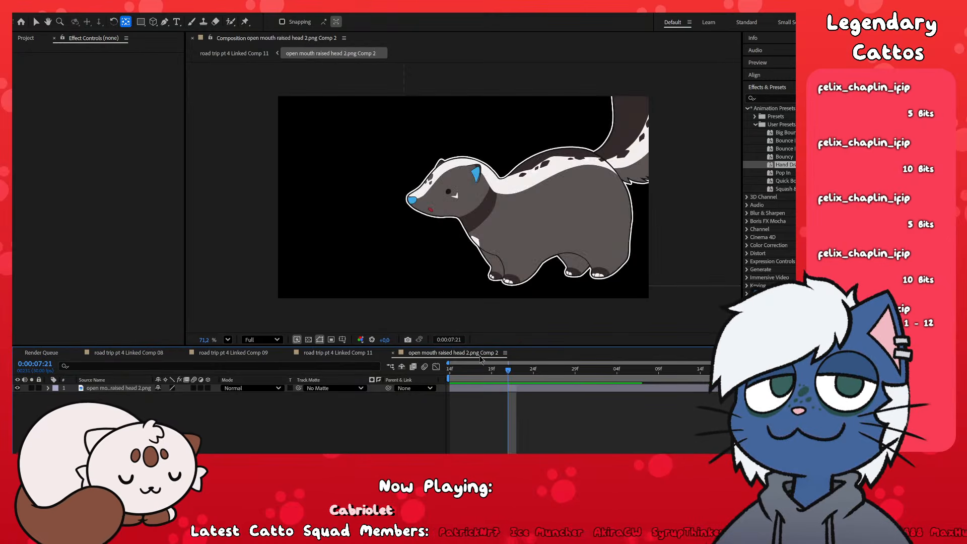
pyautogui.click(393, 353)
pyautogui.press('space')
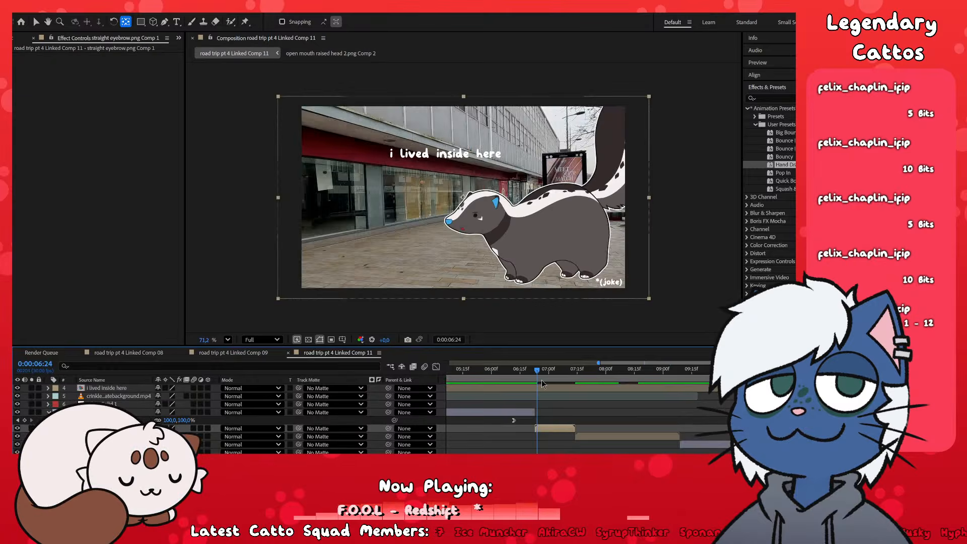
# - Precompose the raised brow open mouth.png layer at 0:00:09:17
pyautogui.click(711, 442)
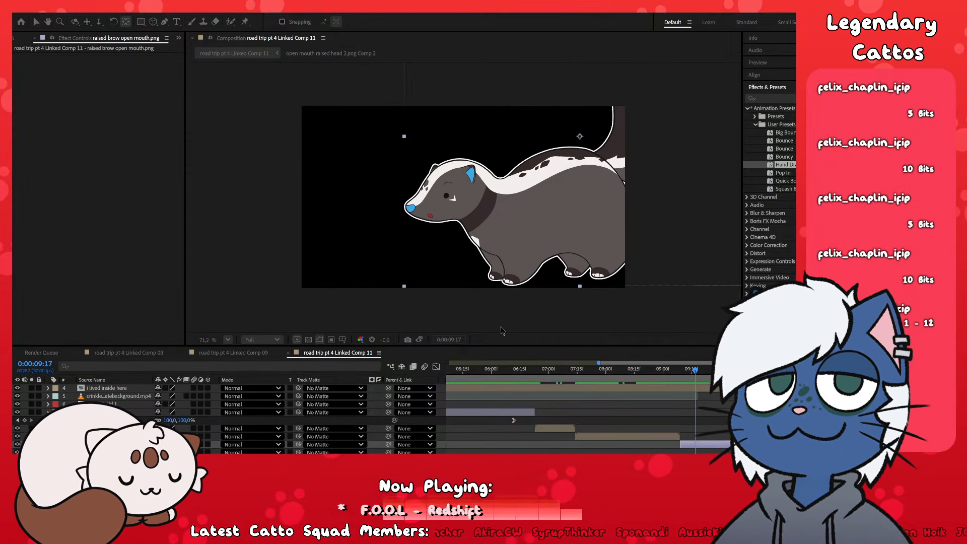
pyautogui.hotkey('ctrl', 'shift', 'c')
pyautogui.press('Return')
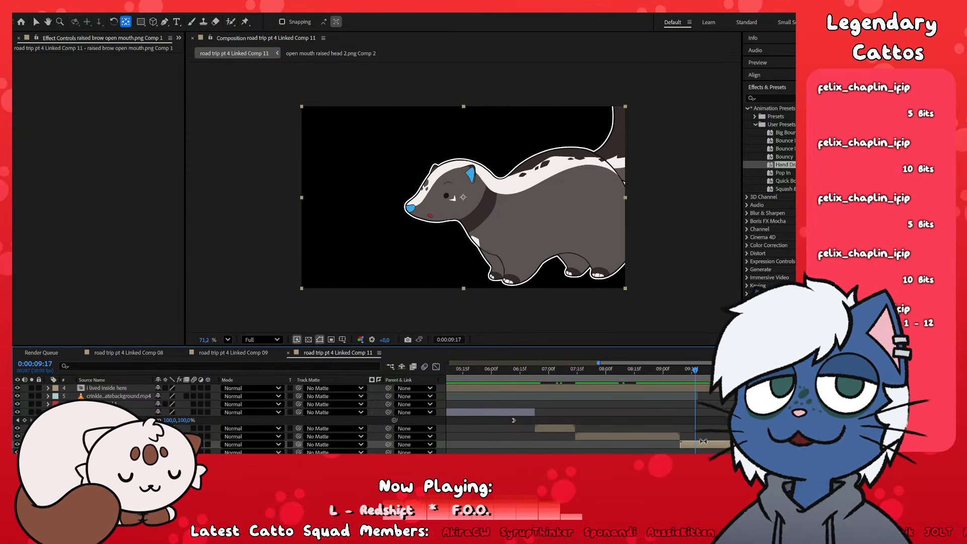
# - Set the raised brow open mouth.png Comp 1 height to 1200 px, narrow its width, and return to road trip pt 4 Linked Comp 11
pyautogui.doubleClick(688, 442)
pyautogui.hotkey('ctrl', 'k')
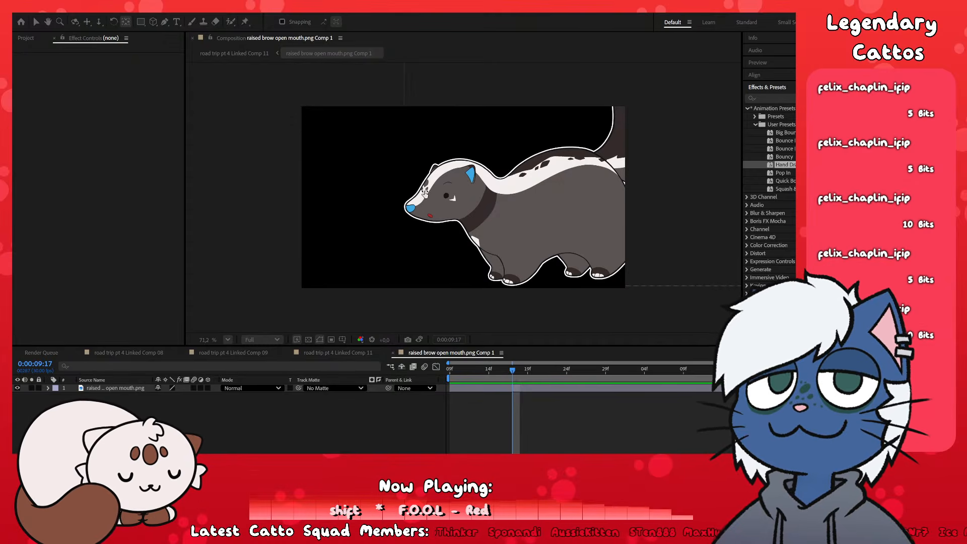
pyautogui.write('1200')
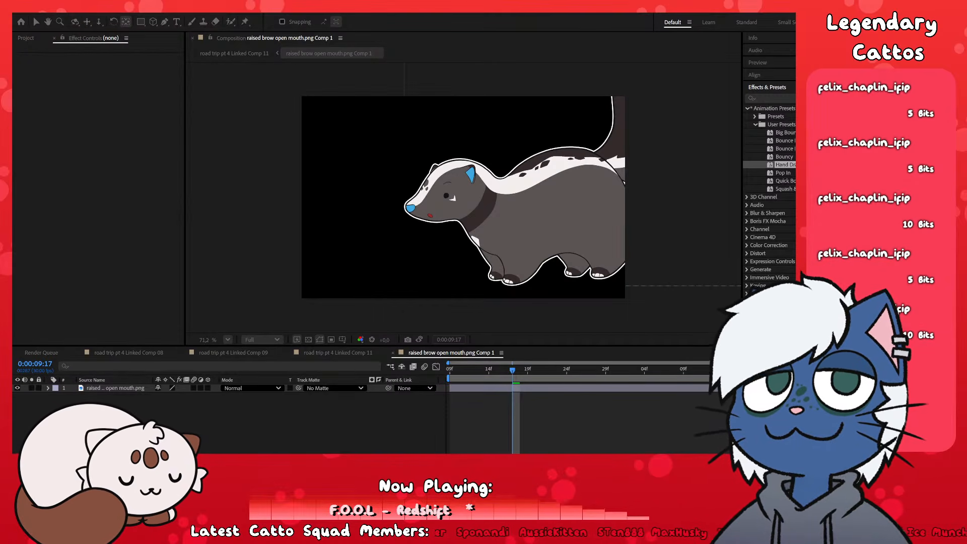
pyautogui.click(469, 386)
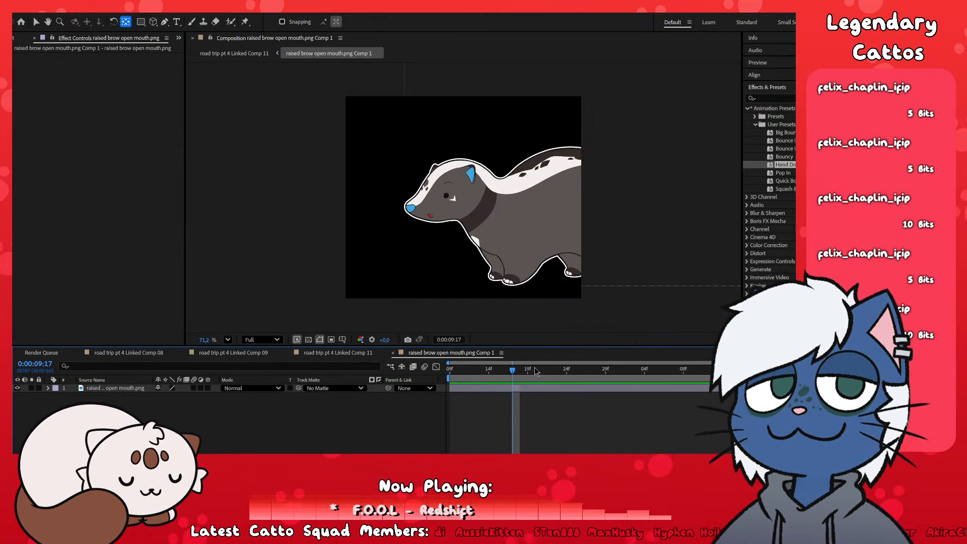
pyautogui.press('space')
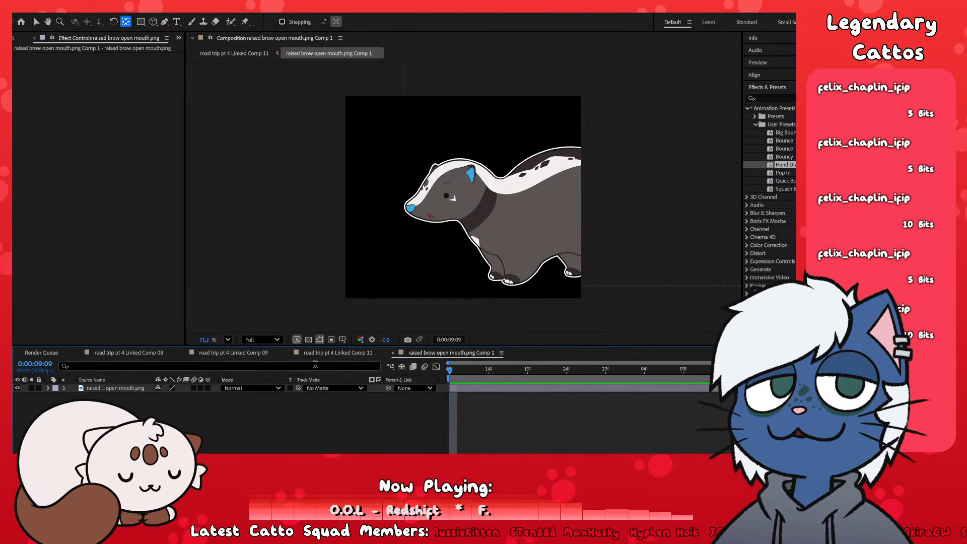
pyautogui.click(393, 354)
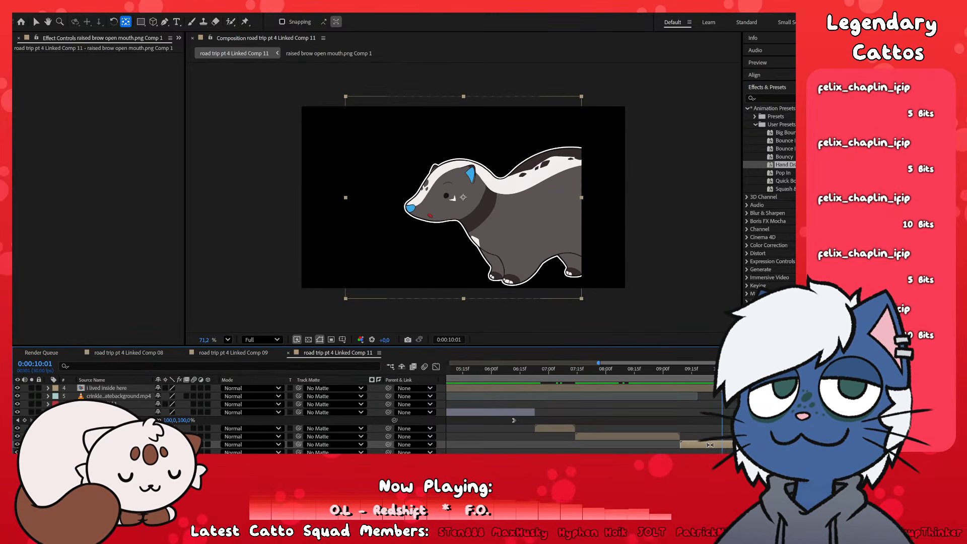
# - Reopen raised brow open mouth.png Comp 1, widen it to 2200 px, and go back to the main composition
pyautogui.doubleClick(455, 201)
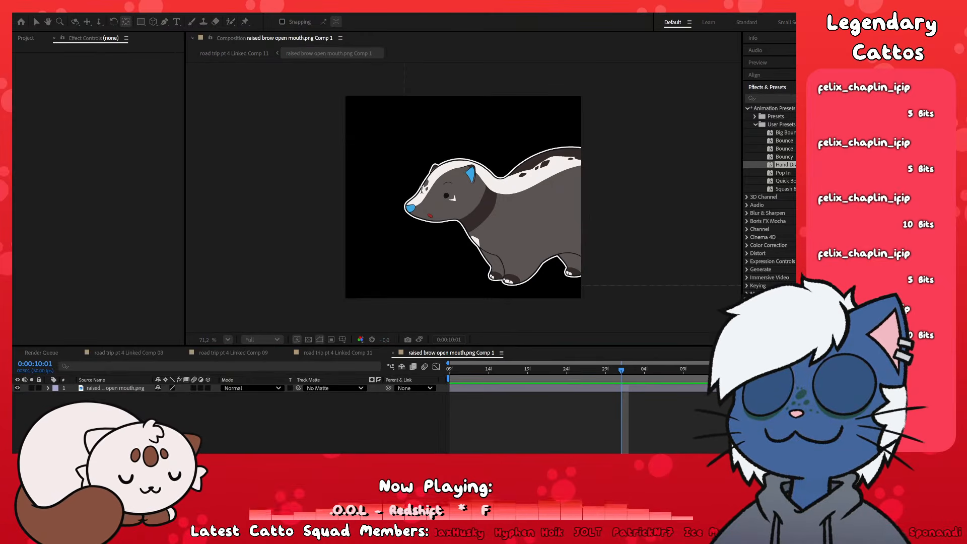
pyautogui.click(423, 194)
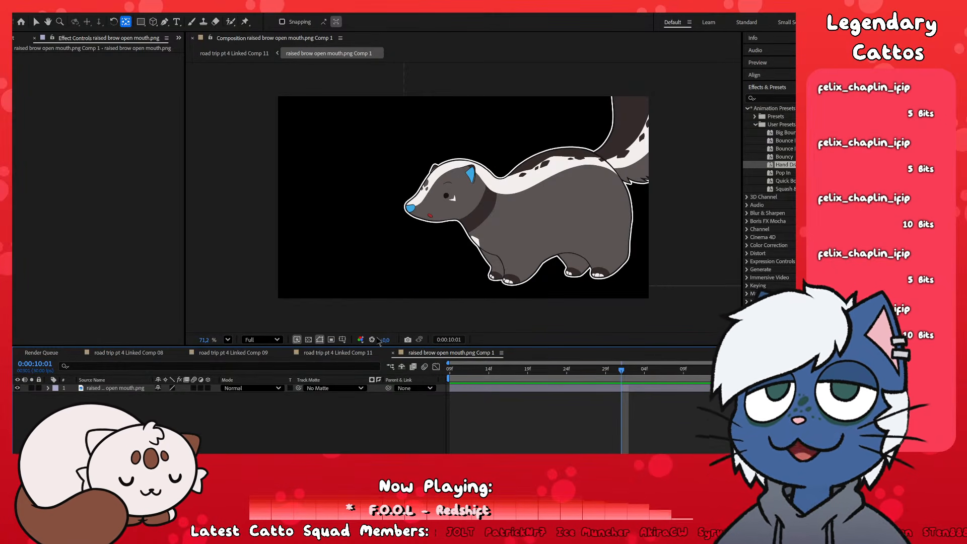
pyautogui.click(355, 354)
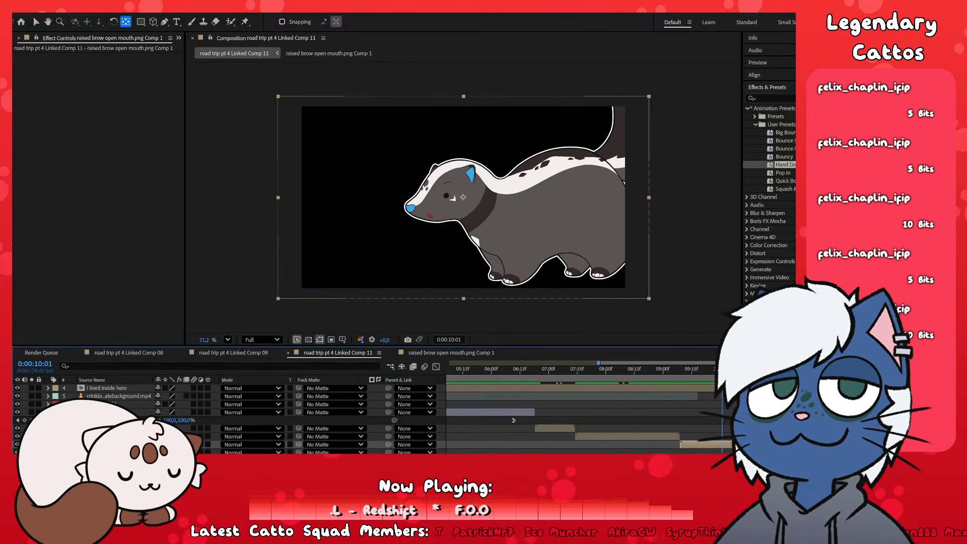
# - Review the precomposed skunk shots by playing the section from 0:00:07:12 to the raised brow shot
pyautogui.hotkey('ctrl', 'shift', 'a')
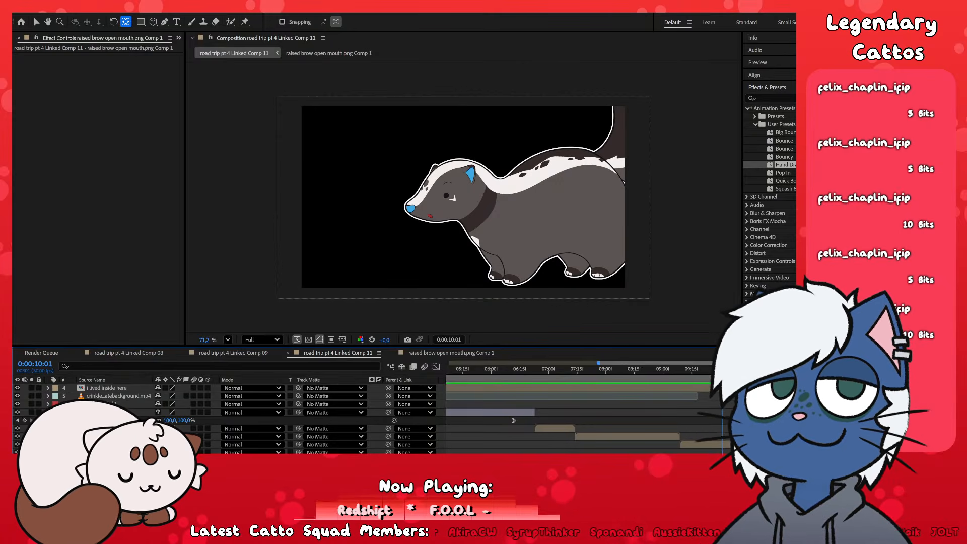
pyautogui.moveTo(764, 370); pyautogui.dragTo(536, 442)
pyautogui.scroll(-3, 624, 426)
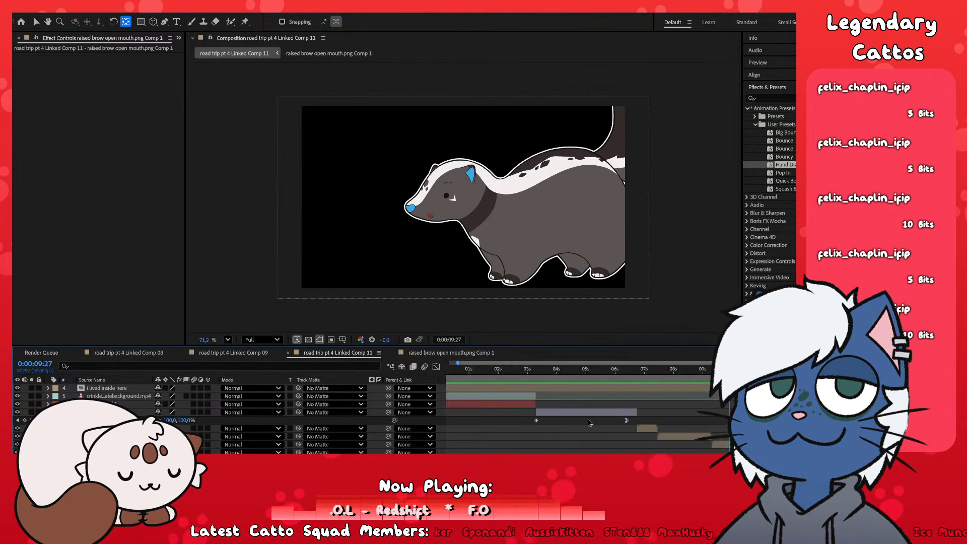
pyautogui.scroll(4, 655, 388)
pyautogui.moveTo(621, 373); pyautogui.dragTo(612, 425)
pyautogui.click(613, 429)
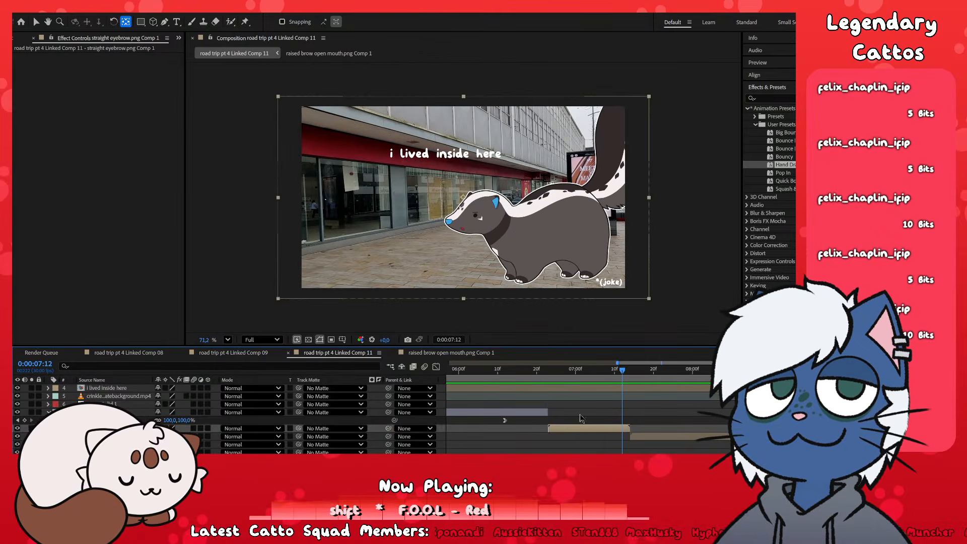
pyautogui.scroll(-2, 618, 420)
pyautogui.press('space')
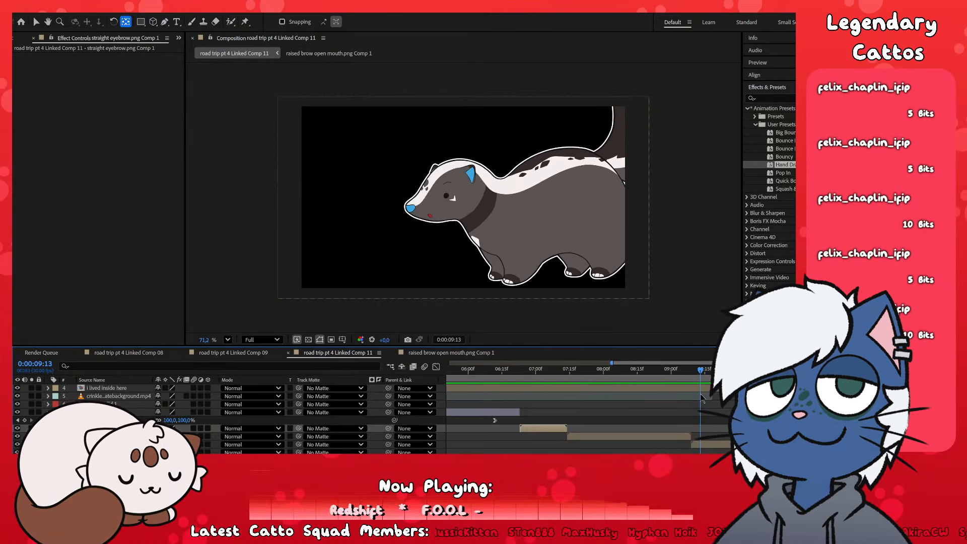
pyautogui.press('space')
# - Try the Big Bounce preset on open mouth raised head 2.png Comp 2 at 0:00:07:14, preview it, and undo it
pyautogui.click(592, 438)
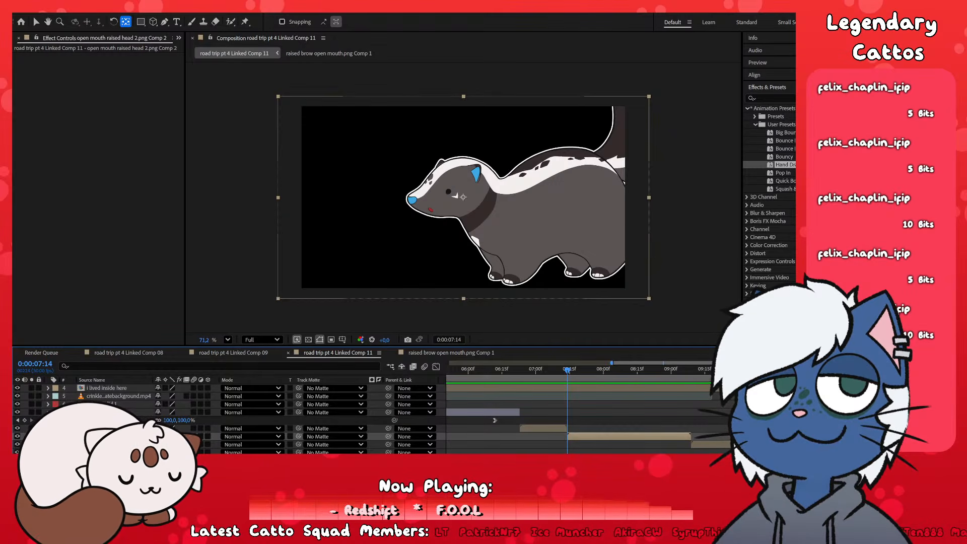
pyautogui.press('v')
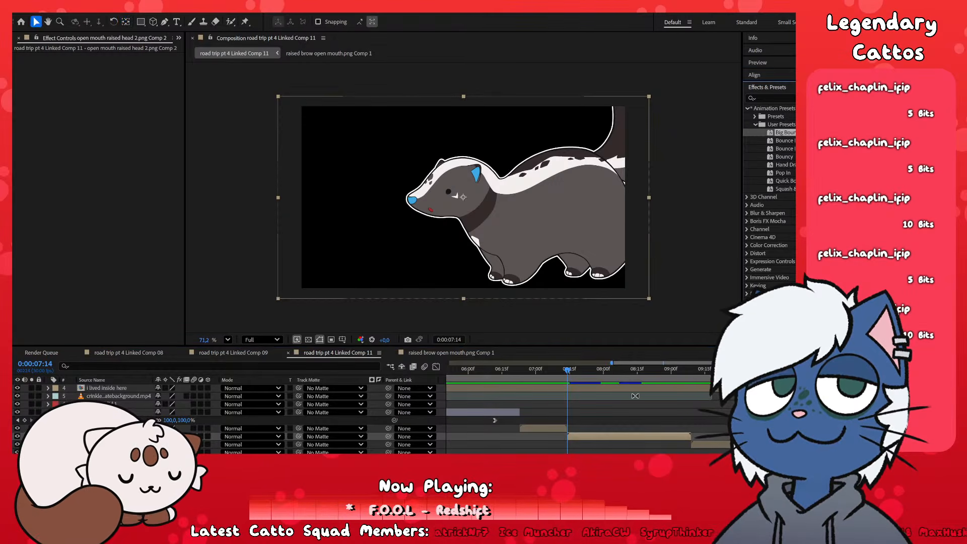
pyautogui.click(624, 435)
pyautogui.press('u')
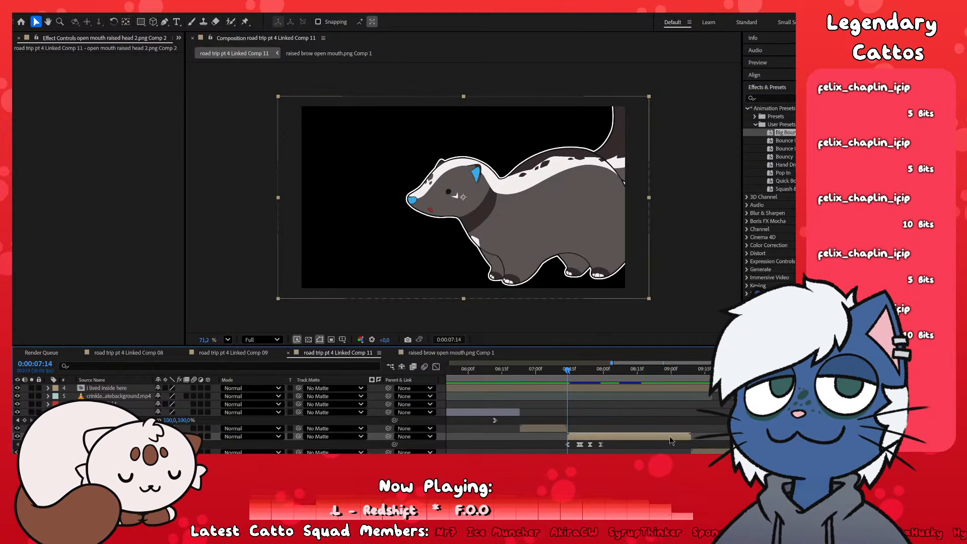
pyautogui.press('space')
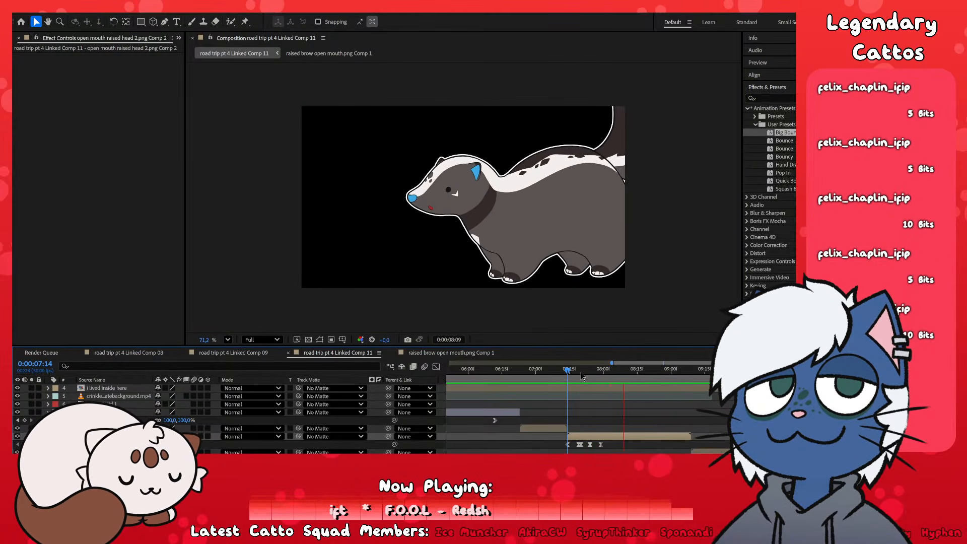
pyautogui.press('space')
pyautogui.hotkey('ctrl', 'z')
# - Move the open-mouth skunk precomp's anchor point down between its feet, apply the Big Bounce preset at 0:00:07:14, and preview it
pyautogui.press('y')
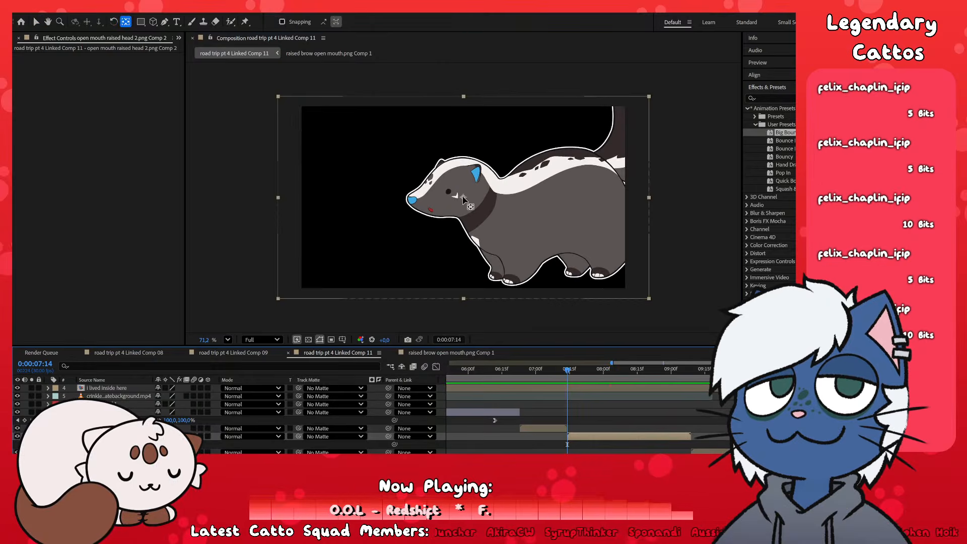
pyautogui.moveTo(464, 197); pyautogui.dragTo(588, 301)
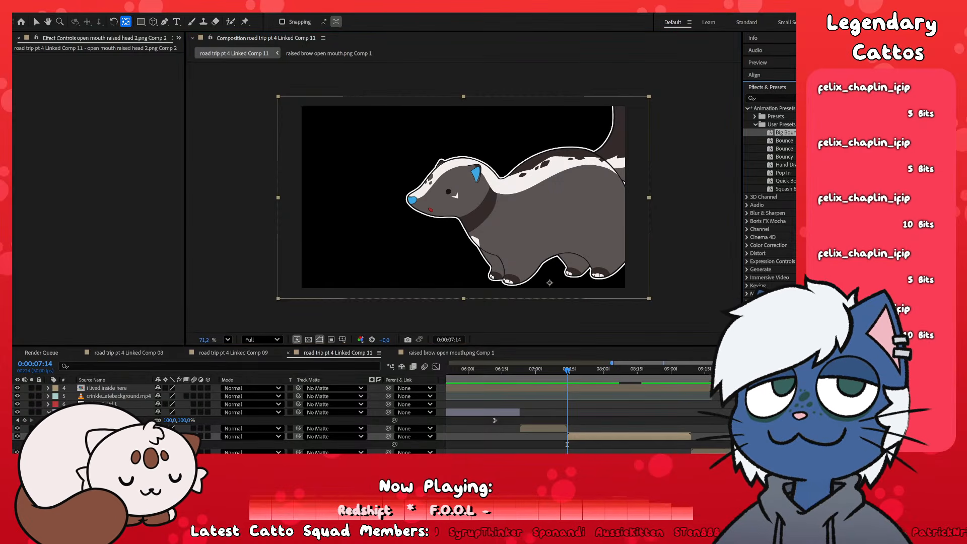
pyautogui.press('v')
pyautogui.click(563, 369)
pyautogui.press('space')
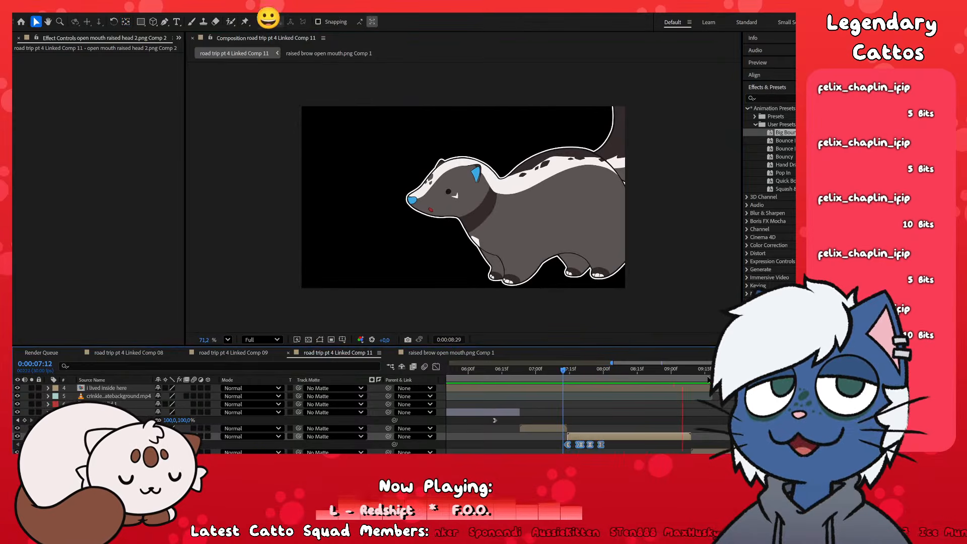
# - Try the Big Bounce preset on raised brow open mouth.png Comp 1 and open mouth raised head 2.png Comp 2 together at 0:00:09:01
pyautogui.click(709, 370)
pyautogui.scroll(-1, 711, 403)
pyautogui.click(716, 429)
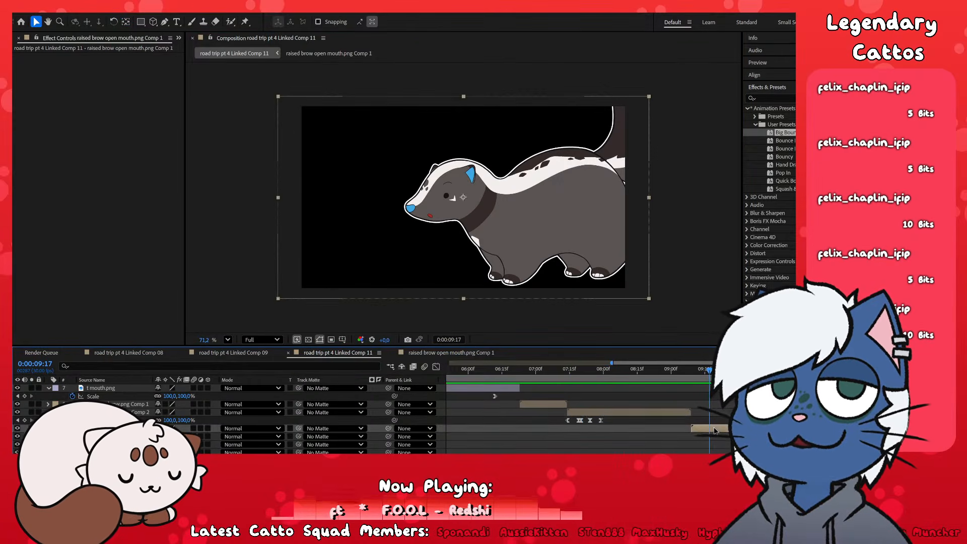
pyautogui.click(679, 414)
pyautogui.click(674, 373)
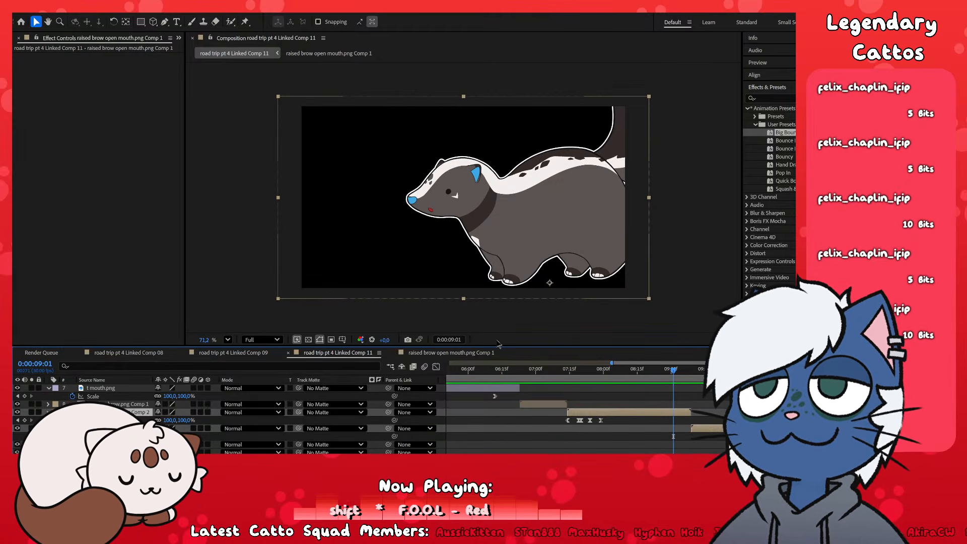
pyautogui.doubleClick(786, 132)
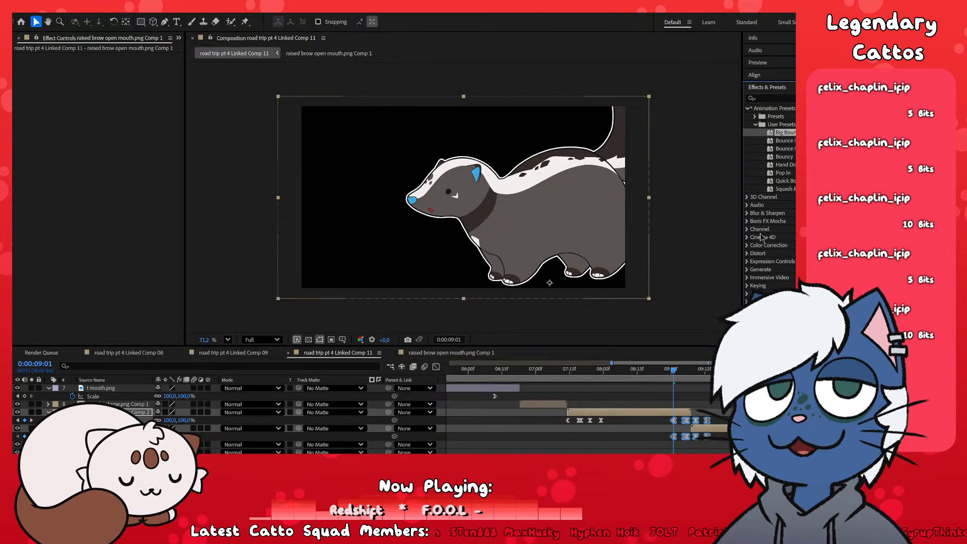
# - Try shifting both layers' bounce keyframes slightly later, preview the cut, and undo the shift and the preset
pyautogui.scroll(2, 694, 441)
pyautogui.moveTo(671, 422); pyautogui.dragTo(698, 422)
pyautogui.scroll(-3, 610, 430)
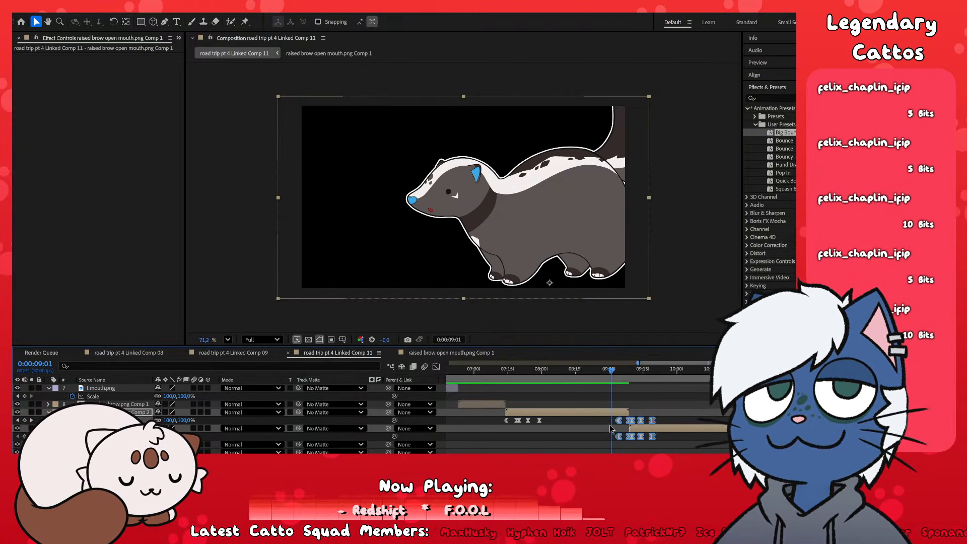
pyautogui.click(681, 435)
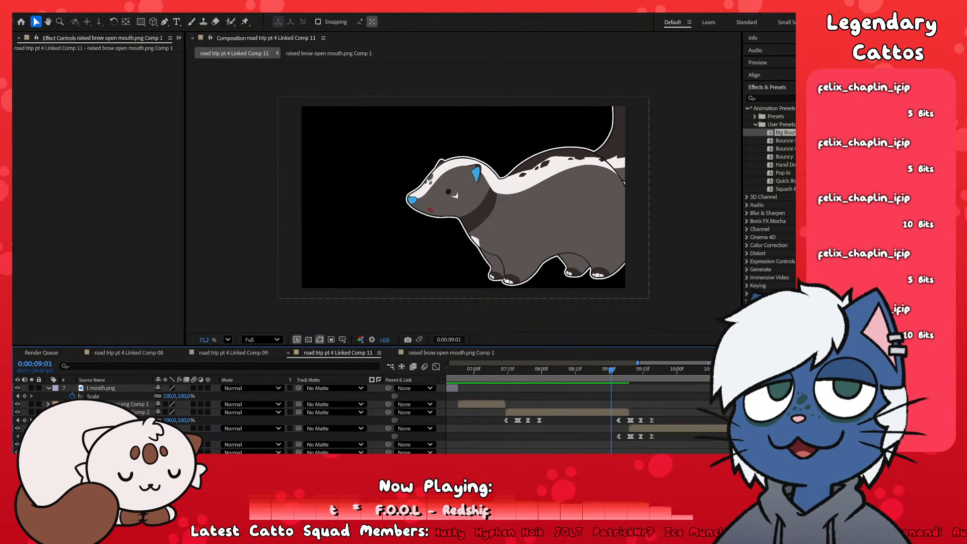
pyautogui.press('space')
pyautogui.press('space')
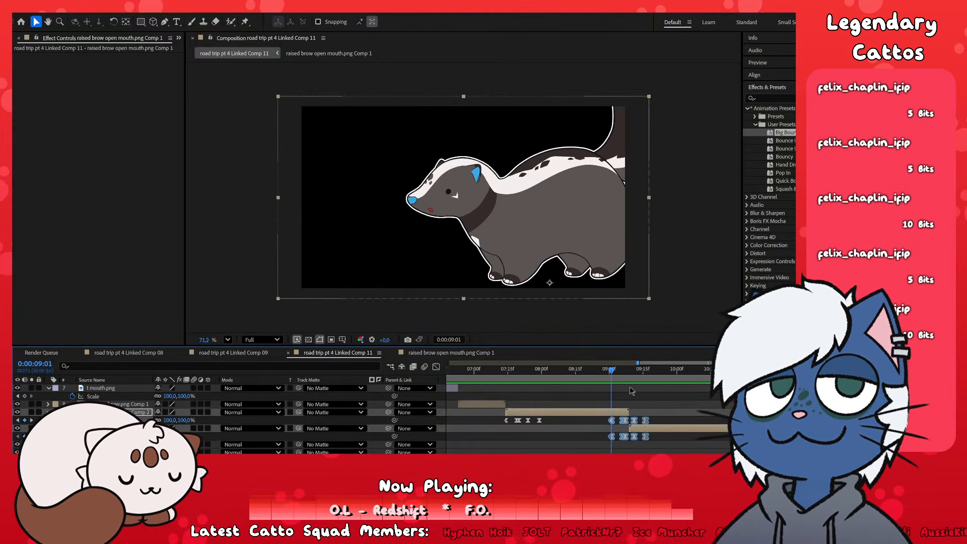
pyautogui.click(655, 435)
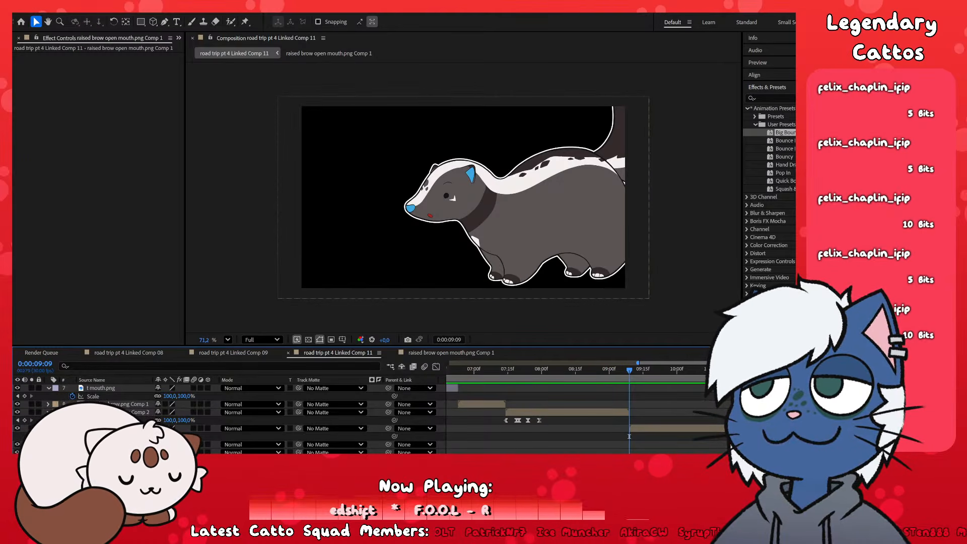
# - Move the anchor point of raised brow open mouth.png Comp 1 down between the skunk's feet
pyautogui.click(663, 429)
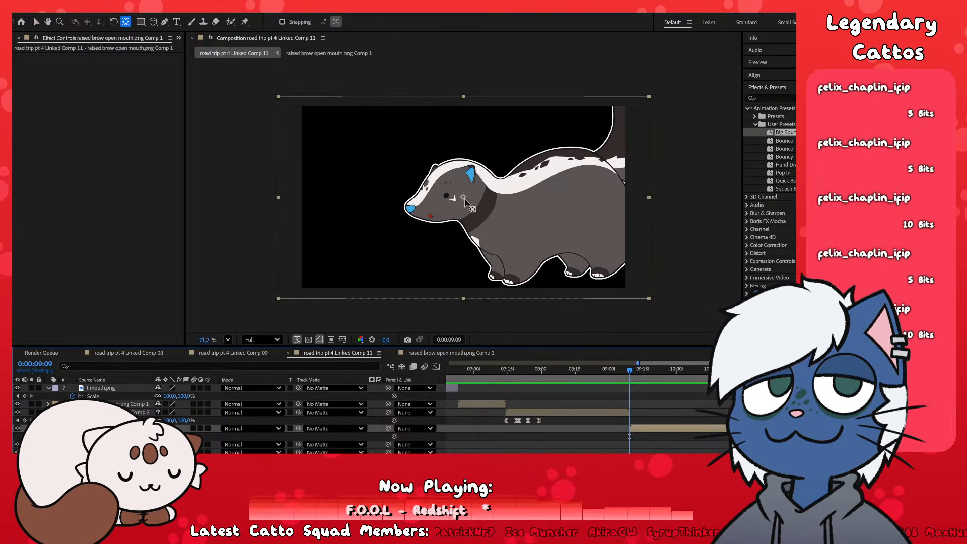
pyautogui.moveTo(464, 199); pyautogui.dragTo(584, 307)
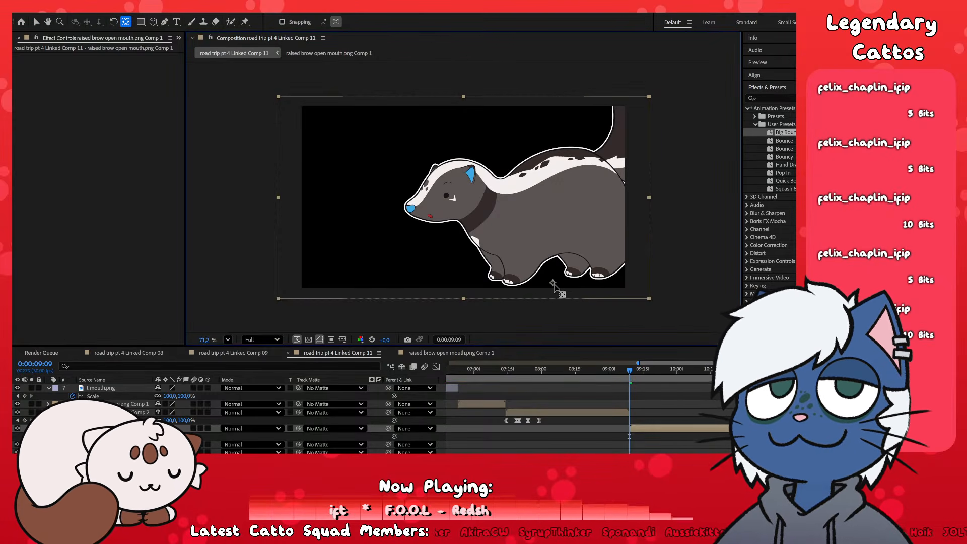
pyautogui.moveTo(554, 283); pyautogui.dragTo(552, 285)
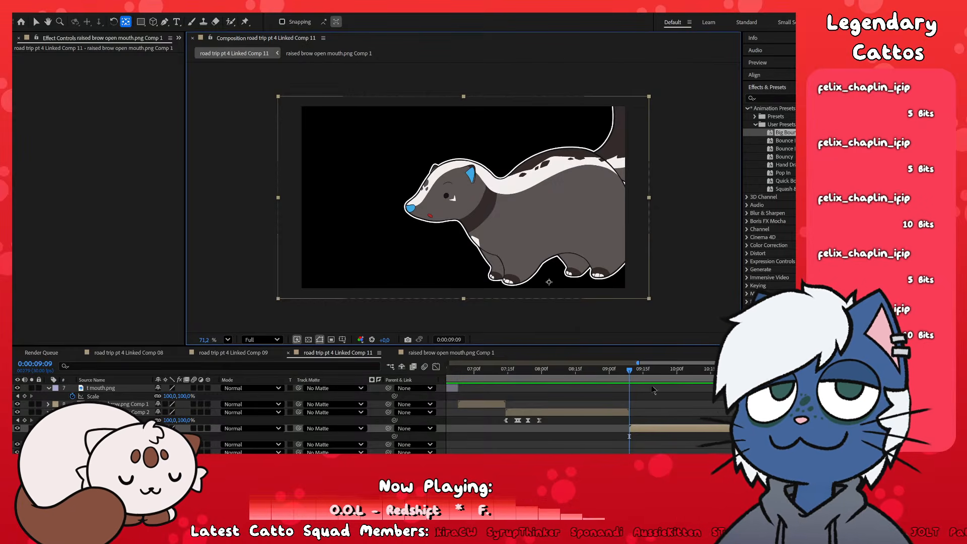
# - Apply the Big Bounce preset at 0:00:08:29 to both open mouth raised head 2.png Comp 2 and raised brow open mouth.png Comp 1
pyautogui.moveTo(629, 371); pyautogui.dragTo(607, 409)
pyautogui.click(608, 411)
pyautogui.keyDown('shift'); pyautogui.click(639, 428); pyautogui.keyUp('shift')
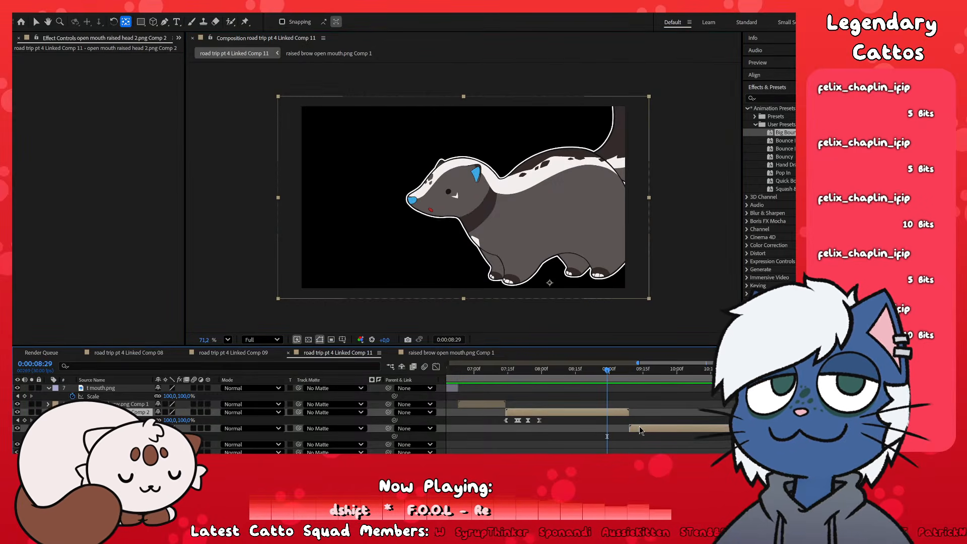
pyautogui.doubleClick(785, 133)
pyautogui.press('v')
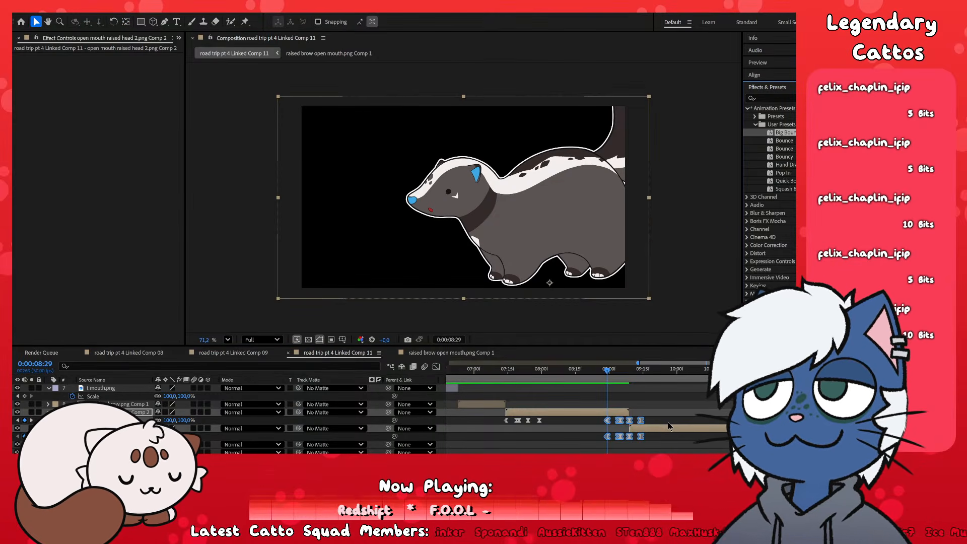
# - Shift the new Big Bounce keyframes on both precomps about five frames later, around the cut between the two shots
pyautogui.scroll(2, 668, 422)
pyautogui.scroll(1, 590, 422)
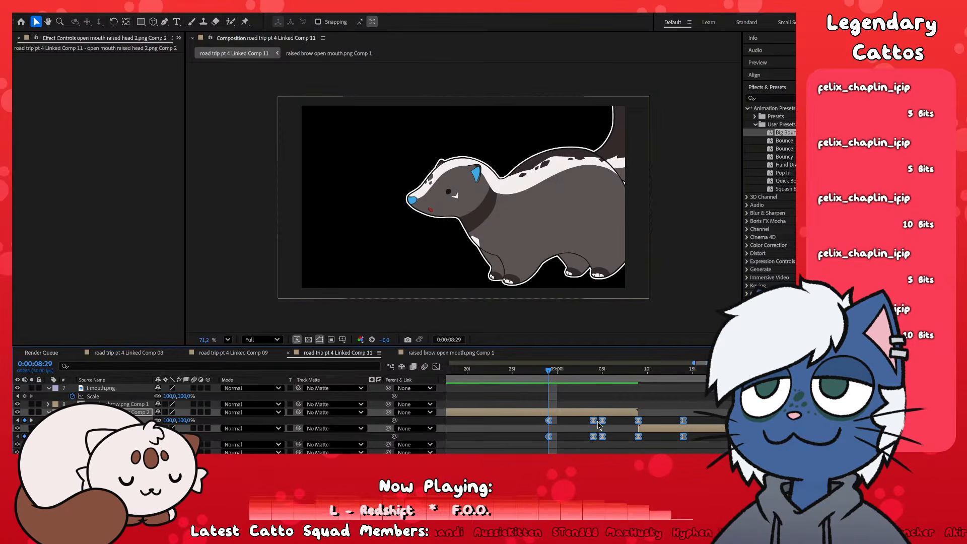
pyautogui.moveTo(598, 420); pyautogui.dragTo(616, 424)
pyautogui.moveTo(533, 418); pyautogui.dragTo(593, 437)
pyautogui.click(683, 436)
pyautogui.click(570, 441)
# - Preview the retimed bounce across the cut, starting from about 0:00:08:27
pyautogui.scroll(-3, 568, 438)
pyautogui.scroll(1, 582, 433)
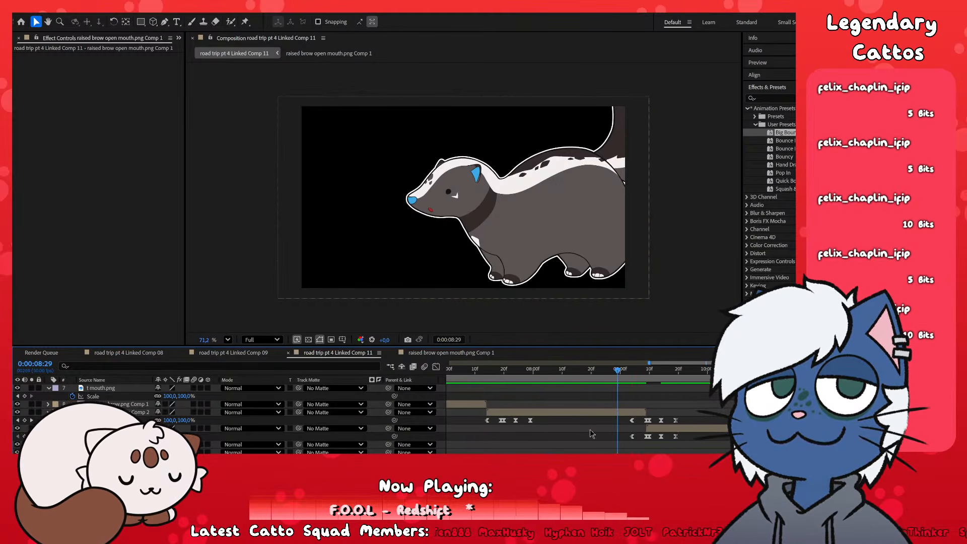
pyautogui.press('space')
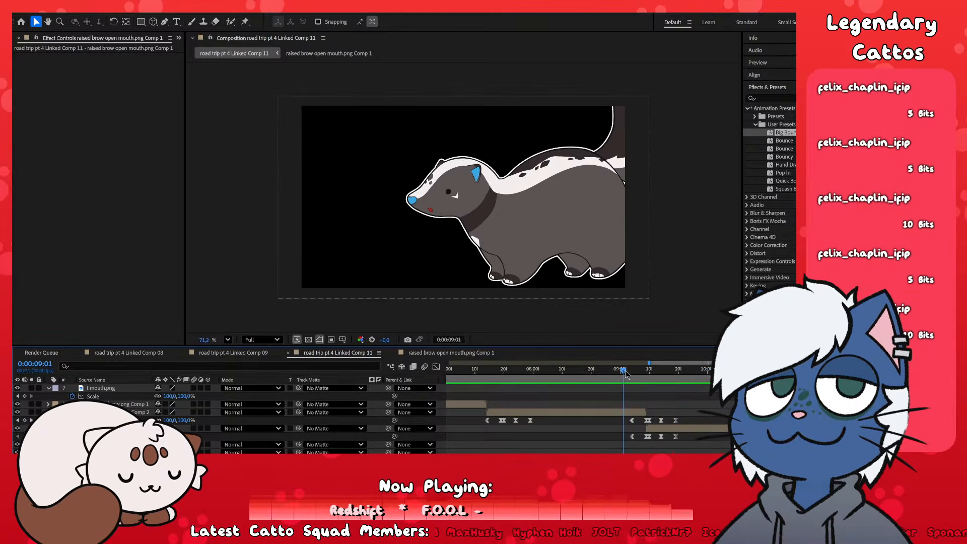
pyautogui.press('space')
pyautogui.press('space')
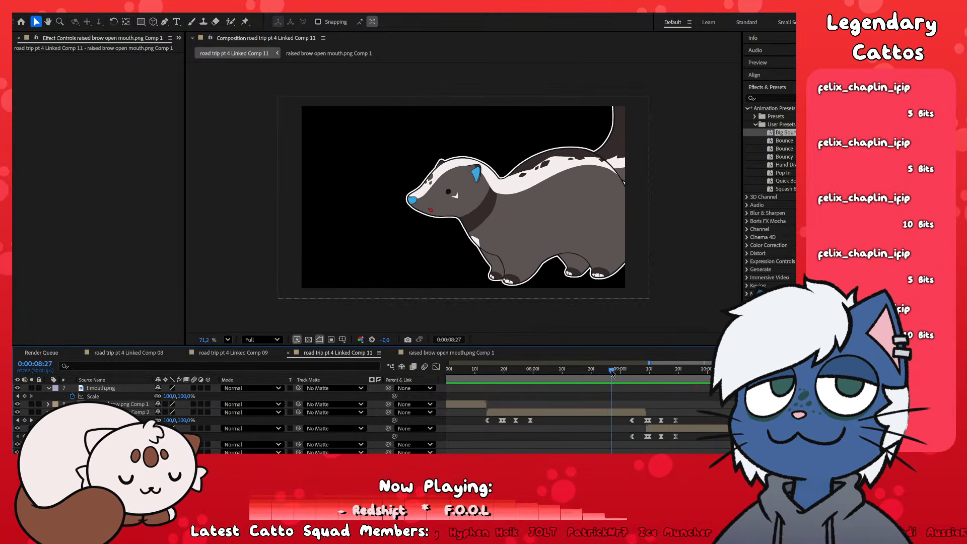
pyautogui.press('space')
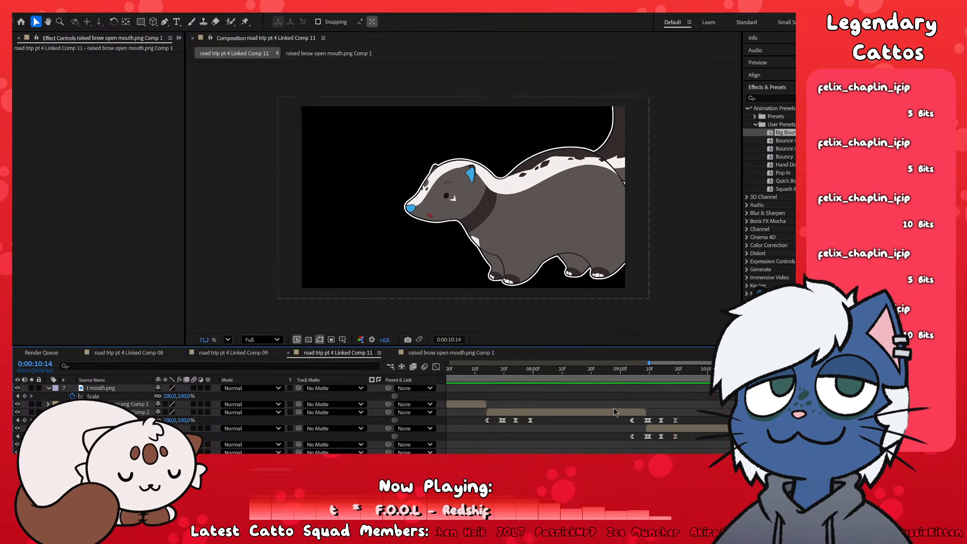
# - Play through the composition up to the close-up skunk shots around 0:00:14:00 to review the animation
pyautogui.scroll(-3, 603, 408)
pyautogui.scroll(5, 603, 406)
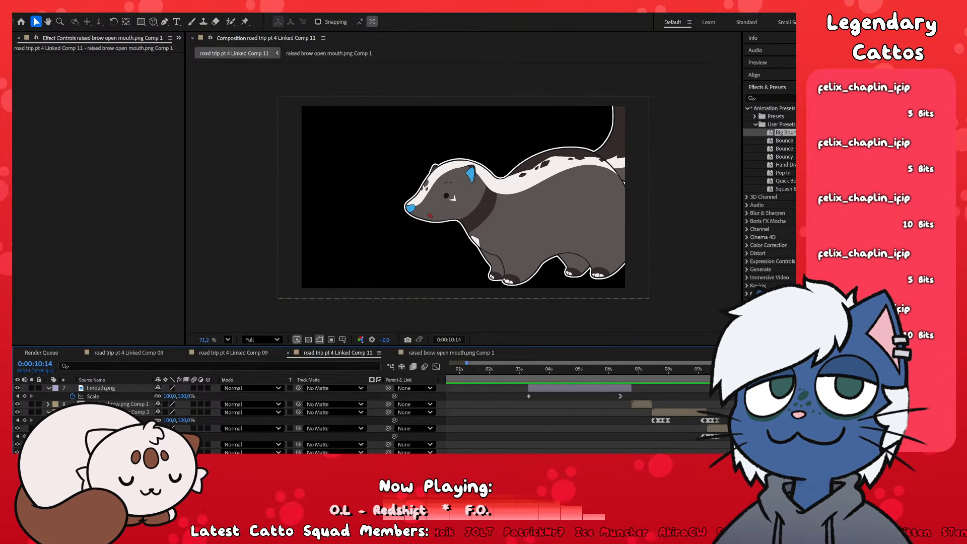
pyautogui.press('space')
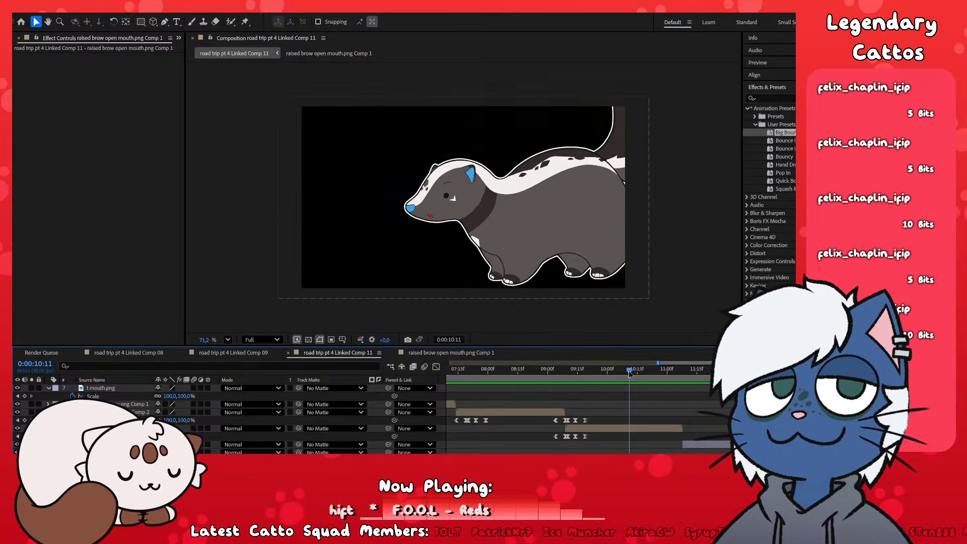
pyautogui.press('space')
pyautogui.scroll(-3, 728, 440)
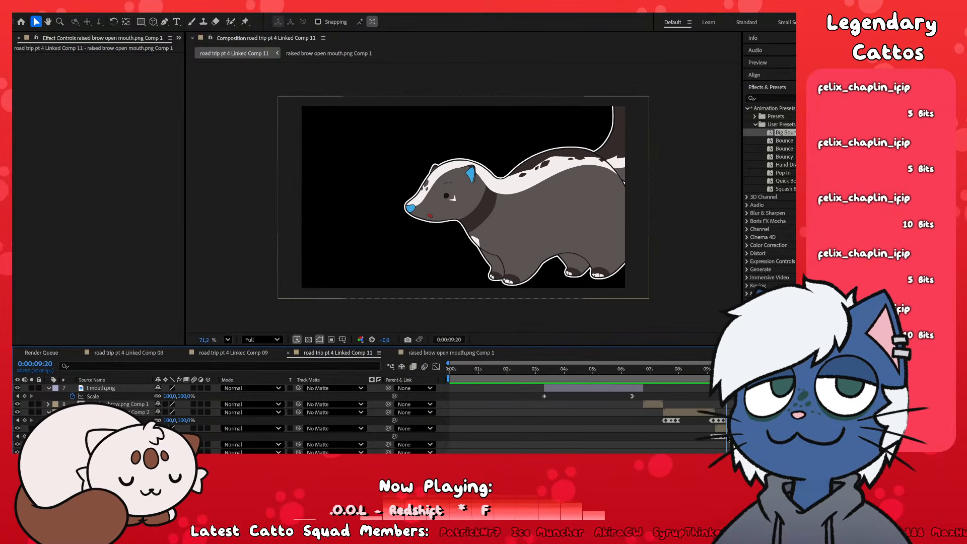
pyautogui.scroll(2, 794, 371)
pyautogui.click(788, 370)
pyautogui.click(801, 370)
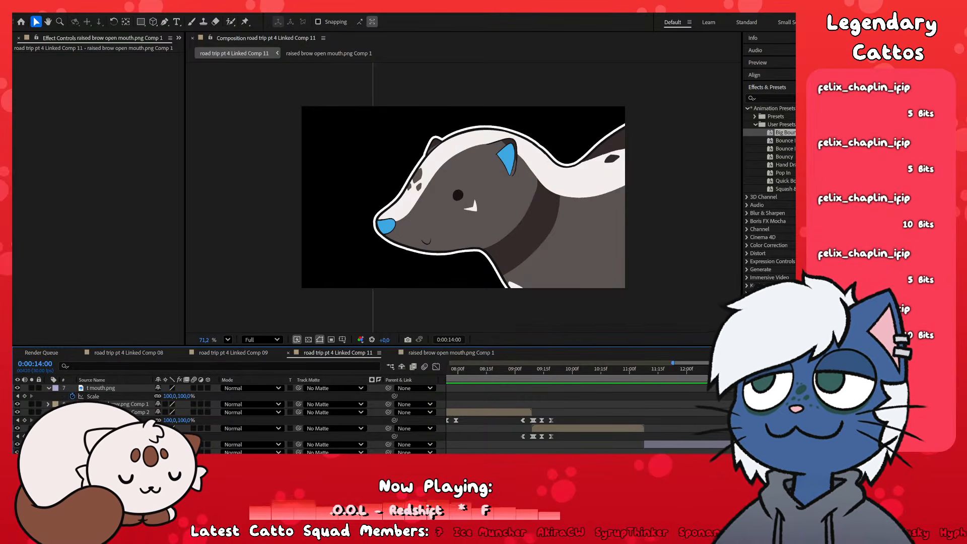
pyautogui.press('space')
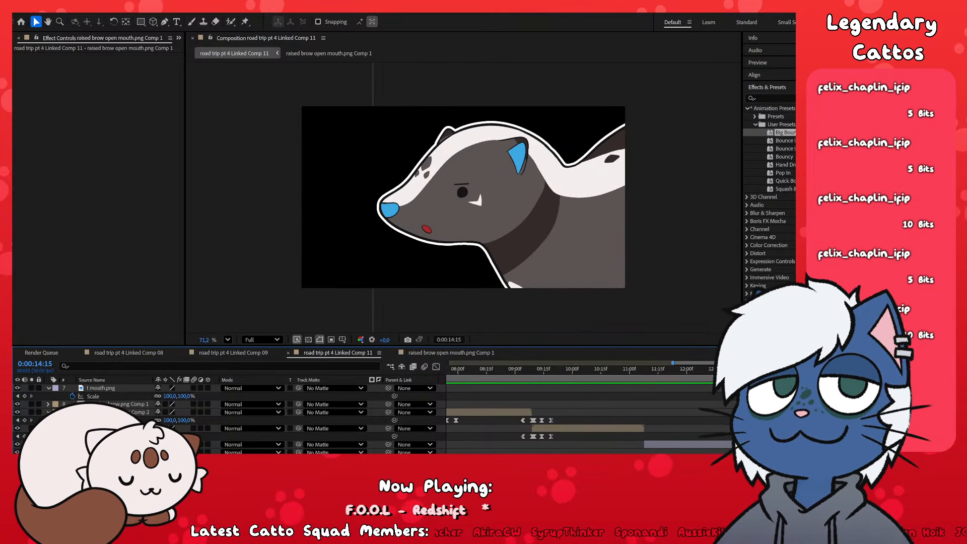
# - Locate the close-up skunk layers in the timeline and replay the section from 0:00:13:26
pyautogui.scroll(1, 579, 418)
pyautogui.press(';')
pyautogui.press(';')
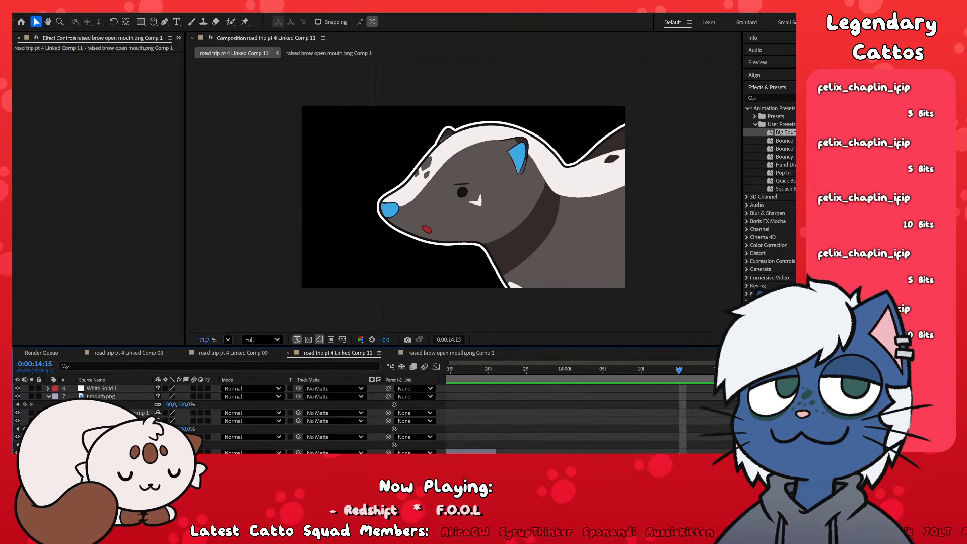
pyautogui.scroll(-3, 579, 418)
pyautogui.hscroll(3, 579, 418)
pyautogui.hscroll(-6, 579, 418)
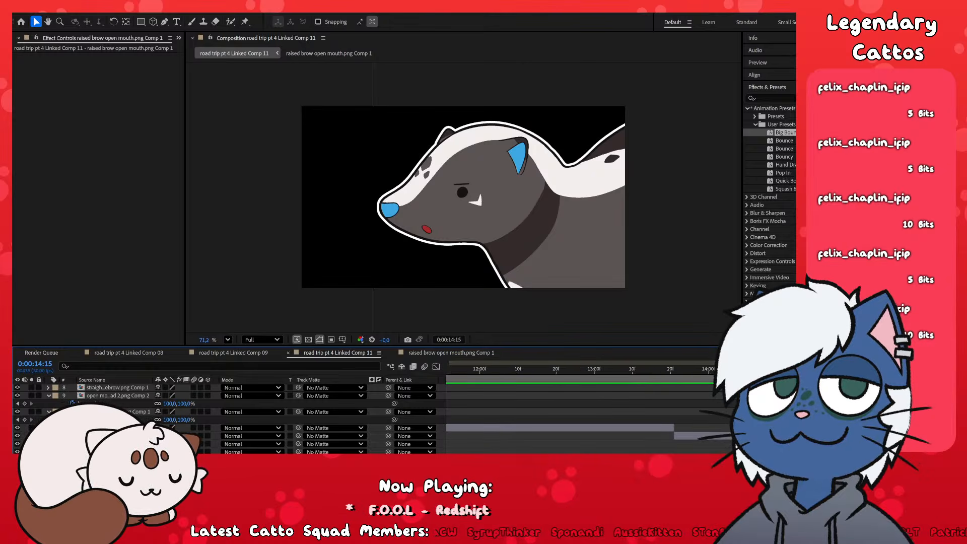
pyautogui.hscroll(3, 579, 418)
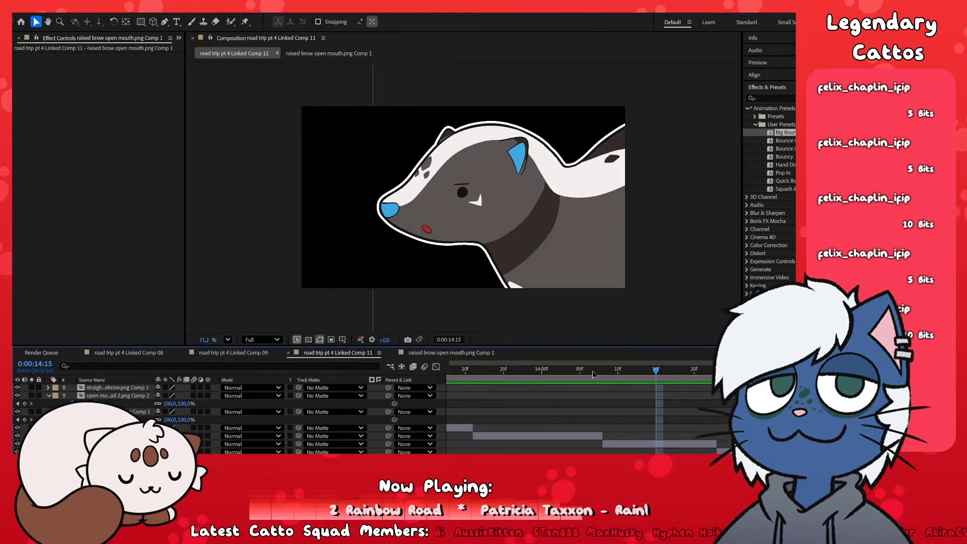
pyautogui.moveTo(505, 371)
pyautogui.mouseDown()
pyautogui.moveTo(464, 371)
pyautogui.moveTo(511, 371)
pyautogui.mouseUp()
pyautogui.press('space')
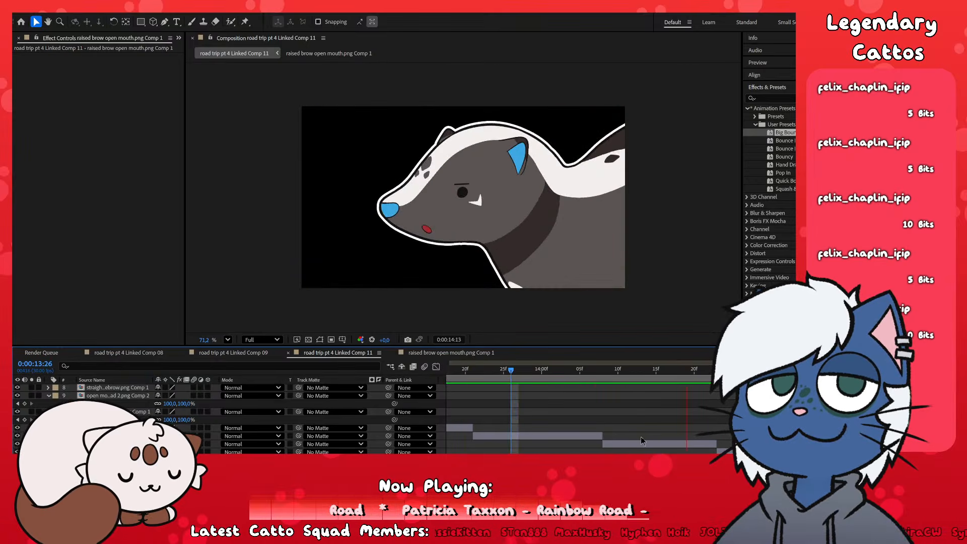
pyautogui.moveTo(632, 373); pyautogui.dragTo(604, 406)
# - Move the confusion.png layer's anchor point onto the skunk's neck at 0:00:15:01 and try scaling the layer from it
pyautogui.moveTo(603, 372); pyautogui.dragTo(778, 393)
pyautogui.doubleClick(724, 451)
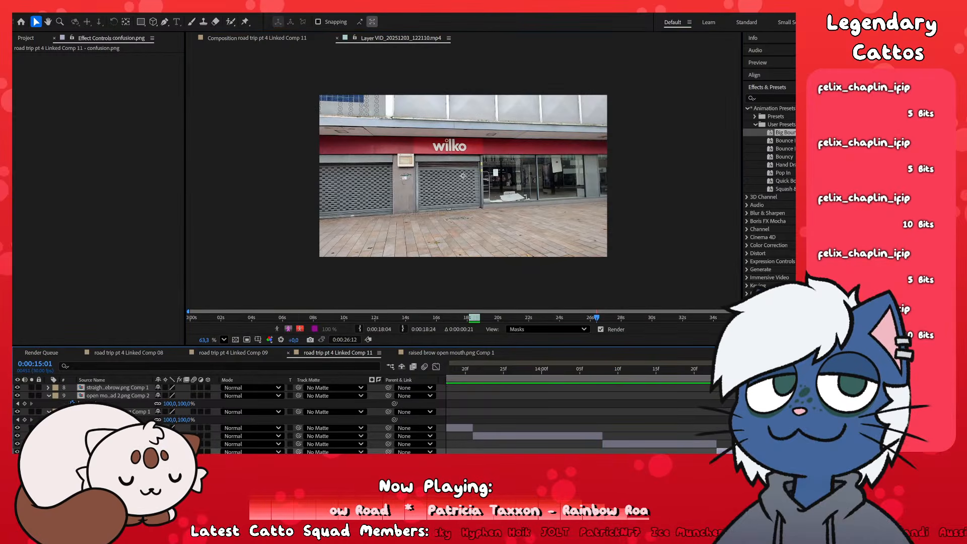
pyautogui.click(337, 37)
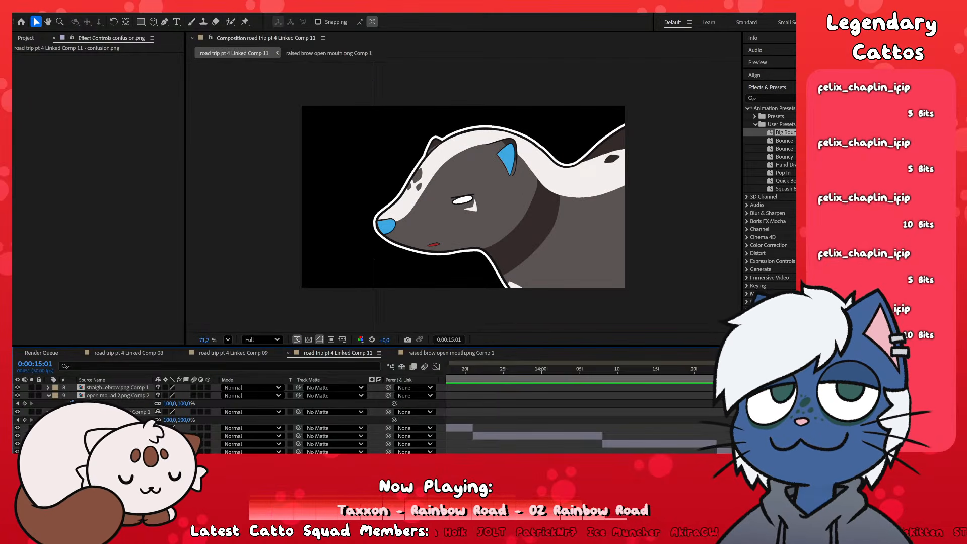
pyautogui.scroll(-1, 303, 418)
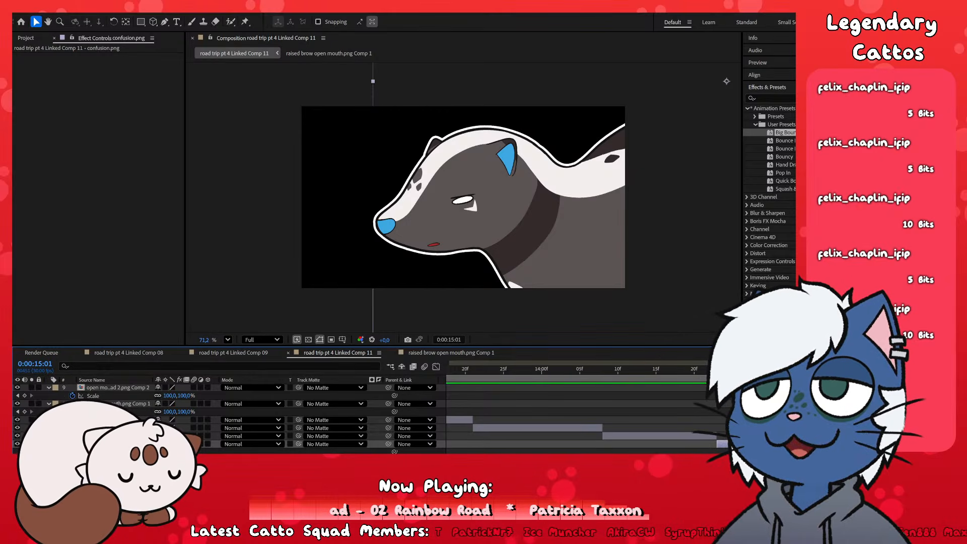
pyautogui.press('space')
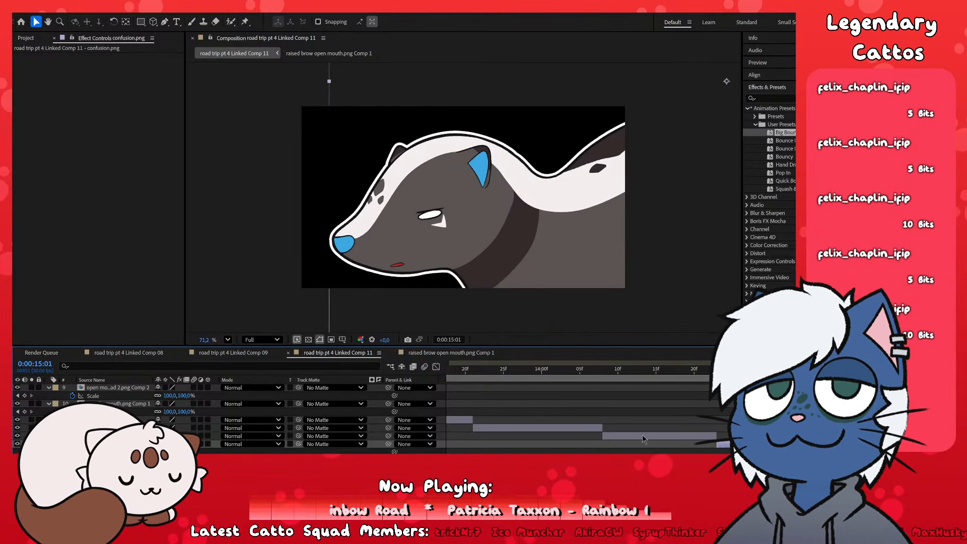
pyautogui.press('space')
pyautogui.scroll(-2, 424, 177)
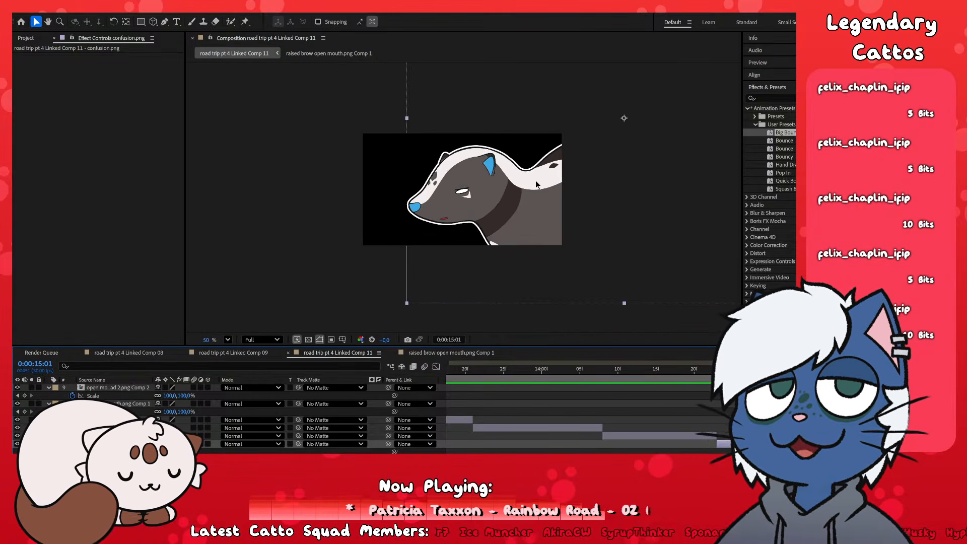
pyautogui.press('y')
pyautogui.moveTo(635, 111); pyautogui.dragTo(477, 203)
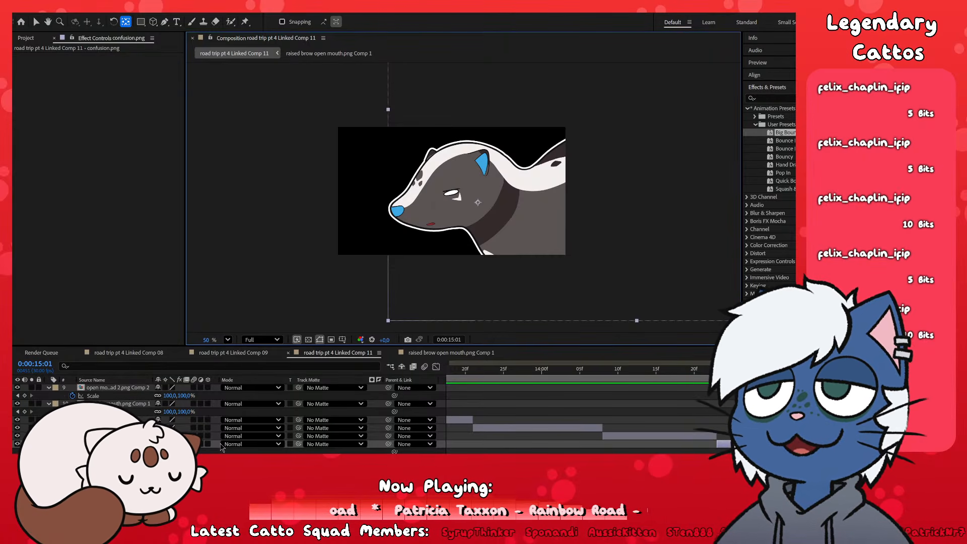
pyautogui.moveTo(190, 452); pyautogui.dragTo(226, 450)
# - Select the straight eyebrow.png layer and review the cut into it by scrubbing and replaying from 0:00:13:13
pyautogui.moveTo(688, 370); pyautogui.dragTo(649, 370)
pyautogui.click(648, 436)
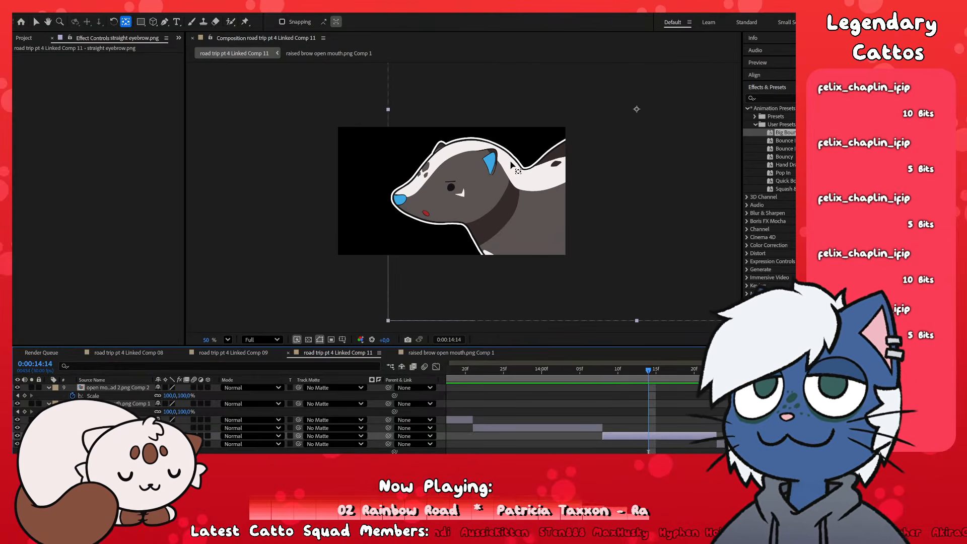
pyautogui.scroll(1, 463, 204)
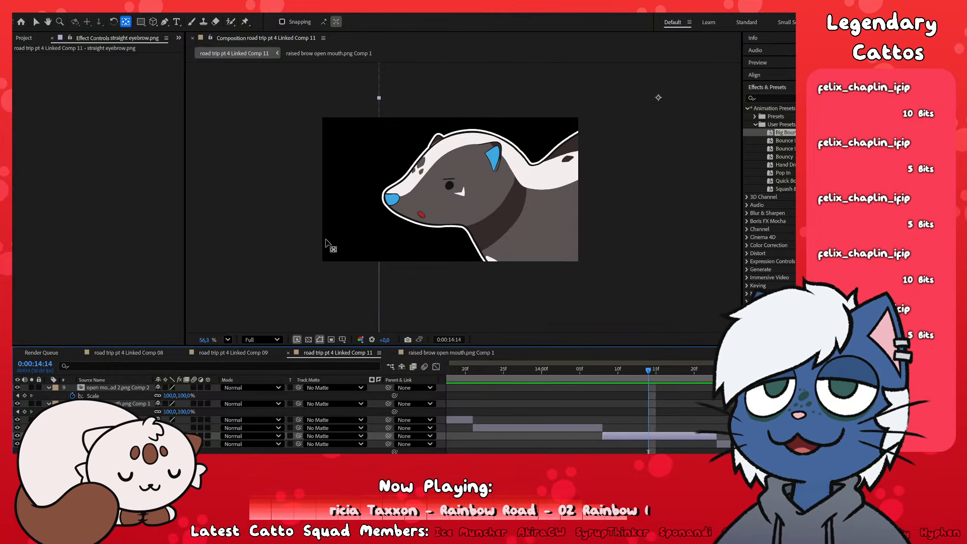
pyautogui.press('v')
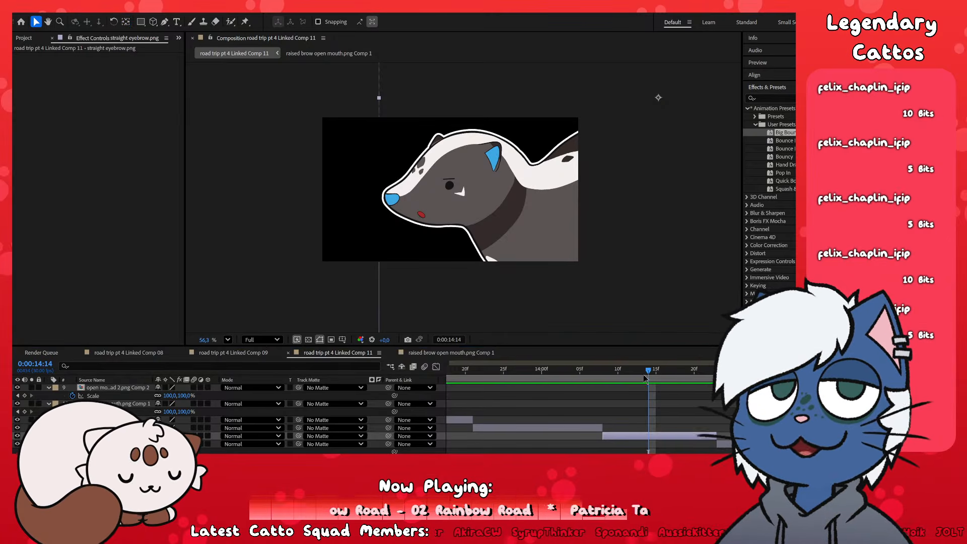
pyautogui.click(588, 383)
pyautogui.moveTo(587, 379); pyautogui.dragTo(658, 423)
pyautogui.press('space')
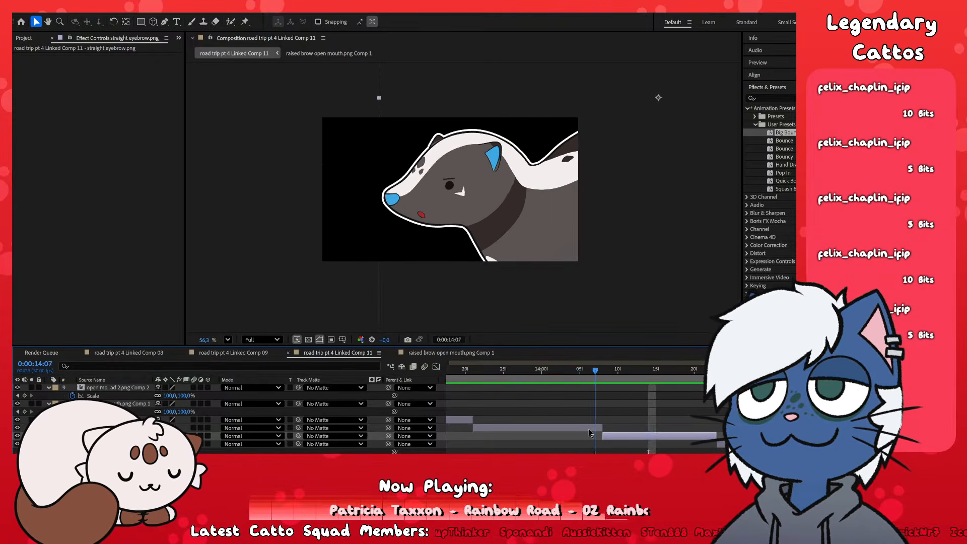
pyautogui.moveTo(582, 428)
pyautogui.mouseDown()
pyautogui.moveTo(624, 427)
pyautogui.moveTo(568, 427)
pyautogui.moveTo(614, 424)
pyautogui.moveTo(586, 426)
pyautogui.mouseUp()
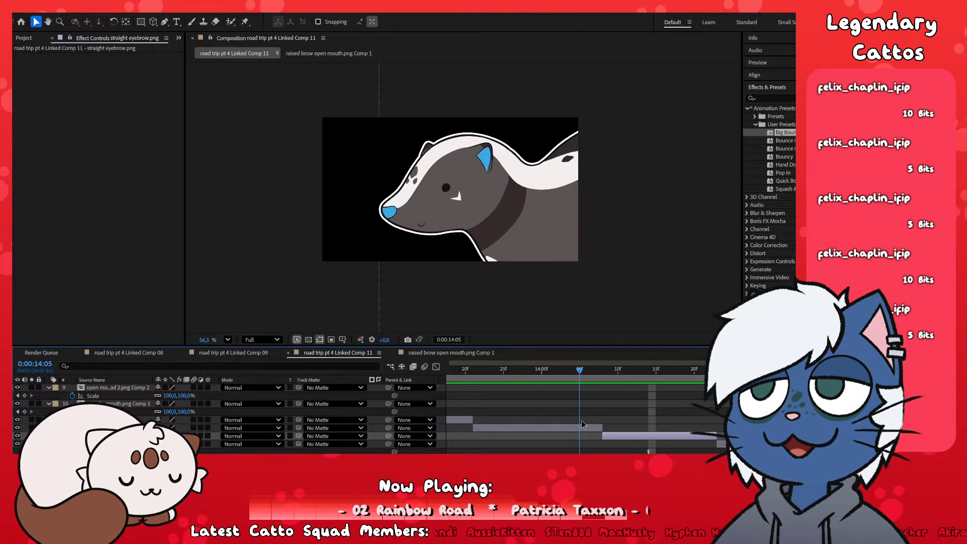
pyautogui.moveTo(582, 424); pyautogui.dragTo(618, 433)
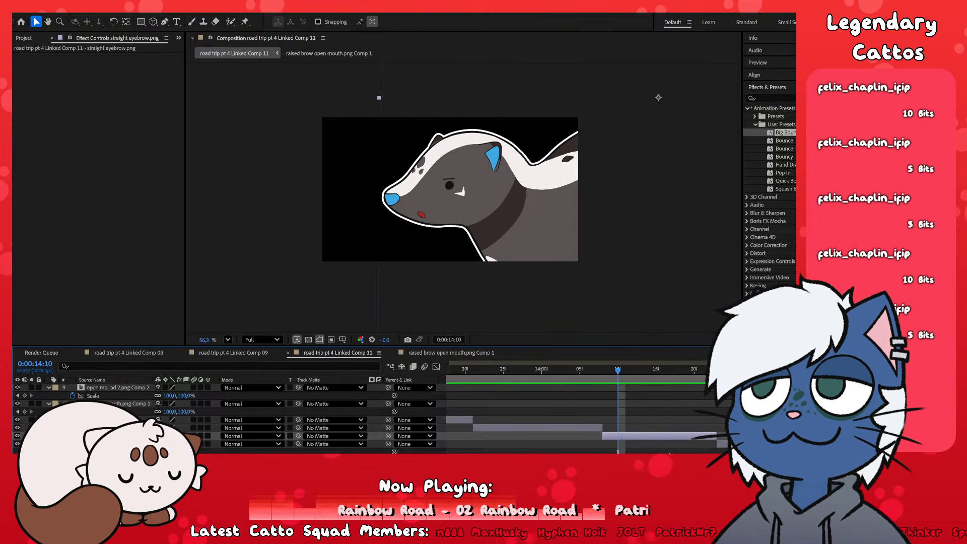
pyautogui.press('-')
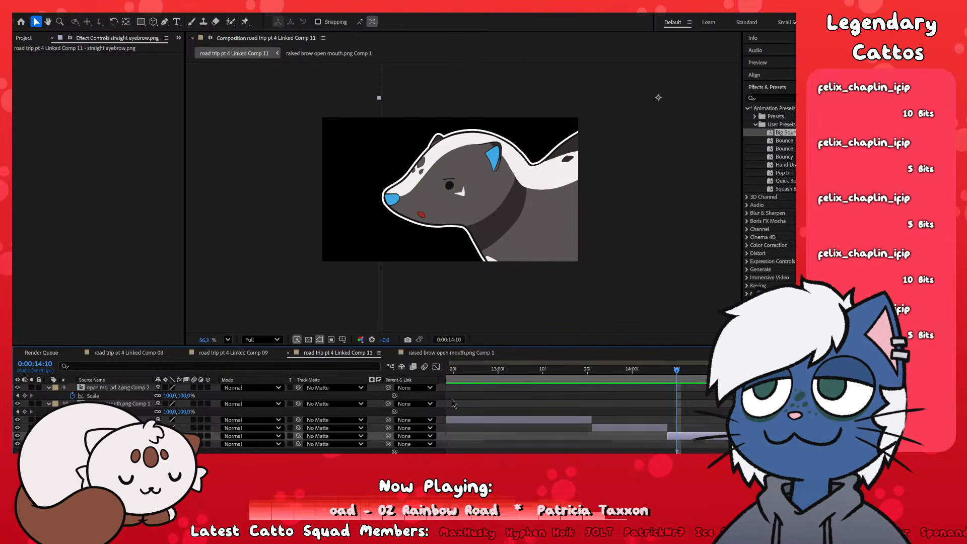
pyautogui.click(556, 381)
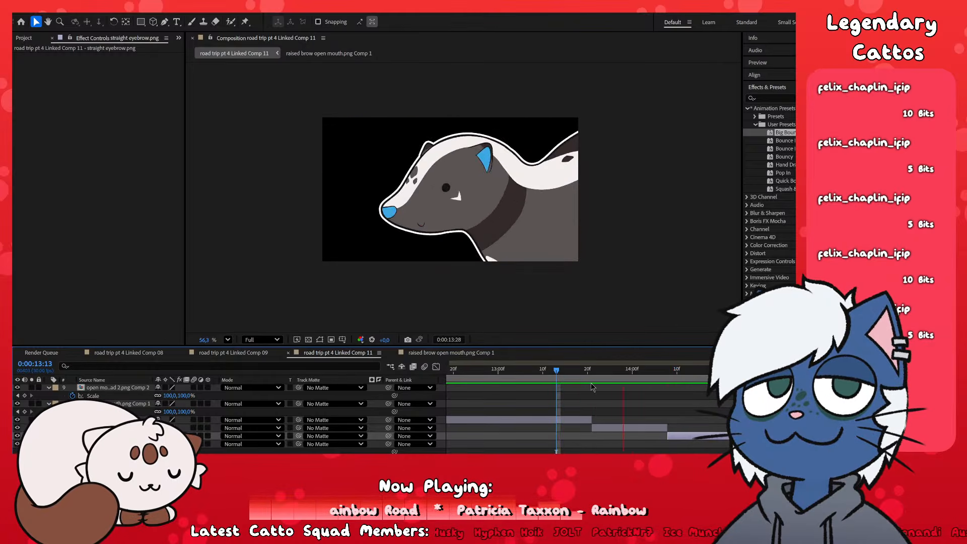
pyautogui.press('space')
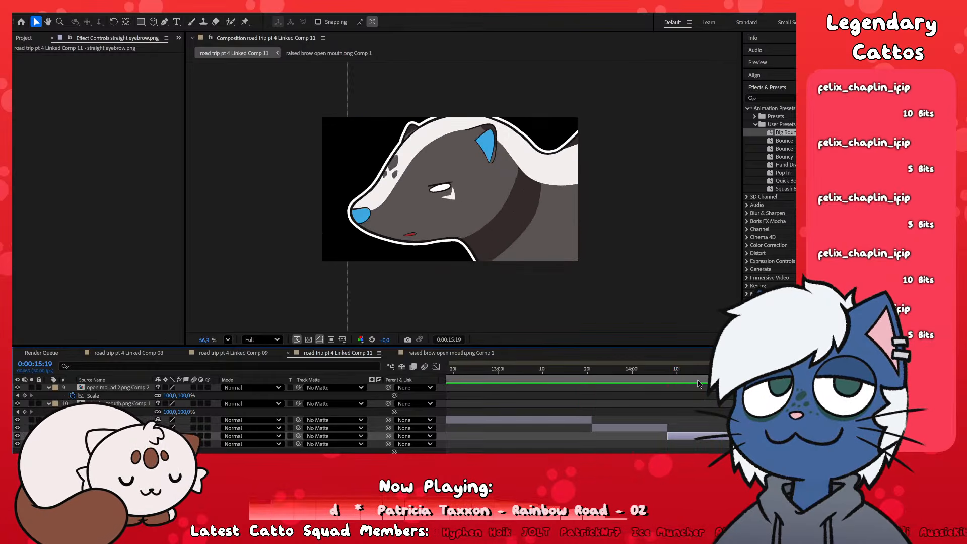
# - Move the straight eyebrow.png layer's anchor point onto the skunk's neck at 0:00:14:17
pyautogui.moveTo(655, 382); pyautogui.dragTo(708, 372)
pyautogui.press('p')
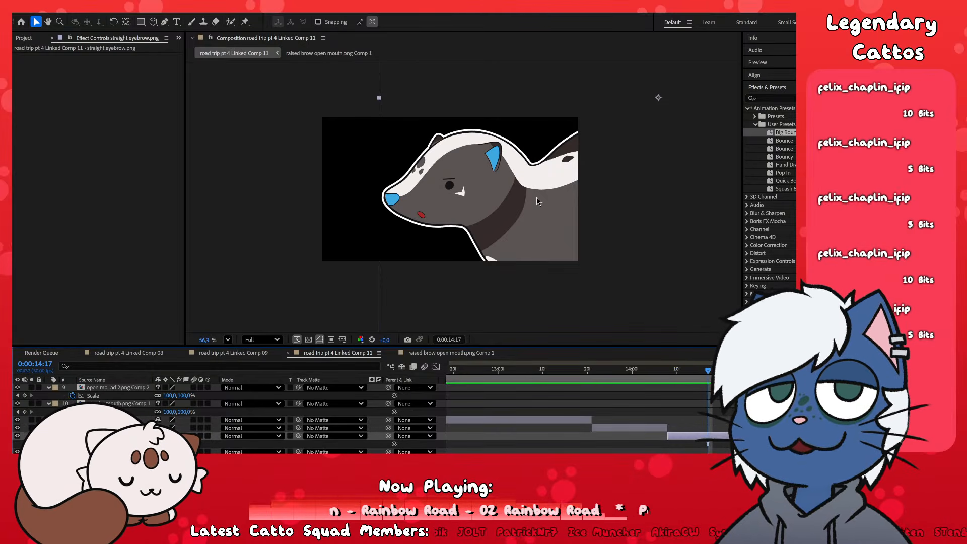
pyautogui.press('y')
pyautogui.moveTo(659, 98); pyautogui.dragTo(517, 212)
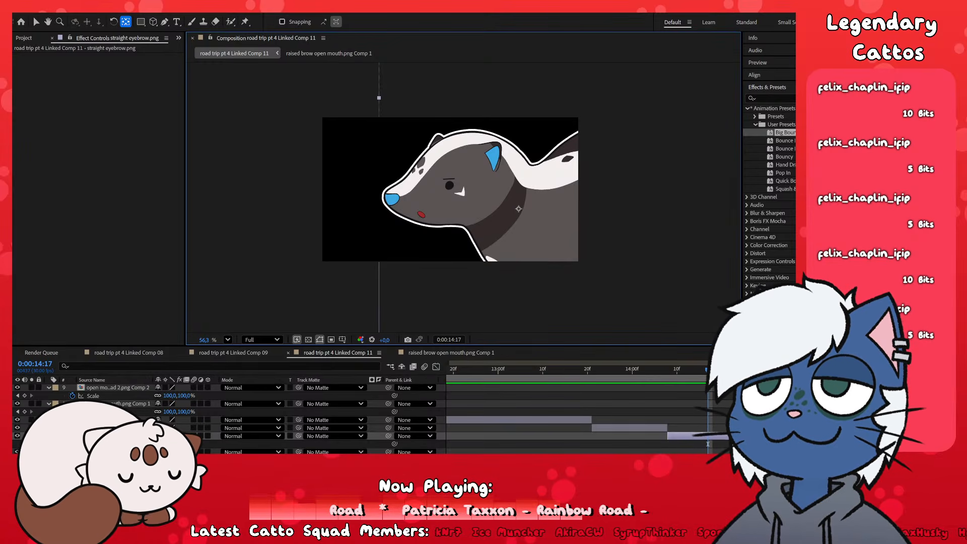
# - Keyframe the straight eyebrow.png layer's rotation from the layer's start to 0:00:14:17, tilting the head down, and ease the last keyframe
pyautogui.click(72, 444)
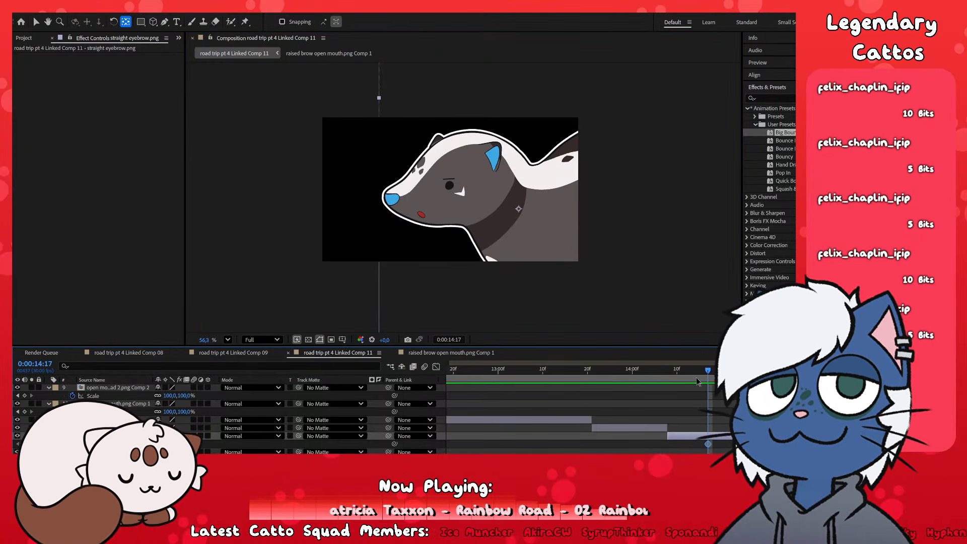
pyautogui.hotkey('ctrl', 'v')
pyautogui.press('k')
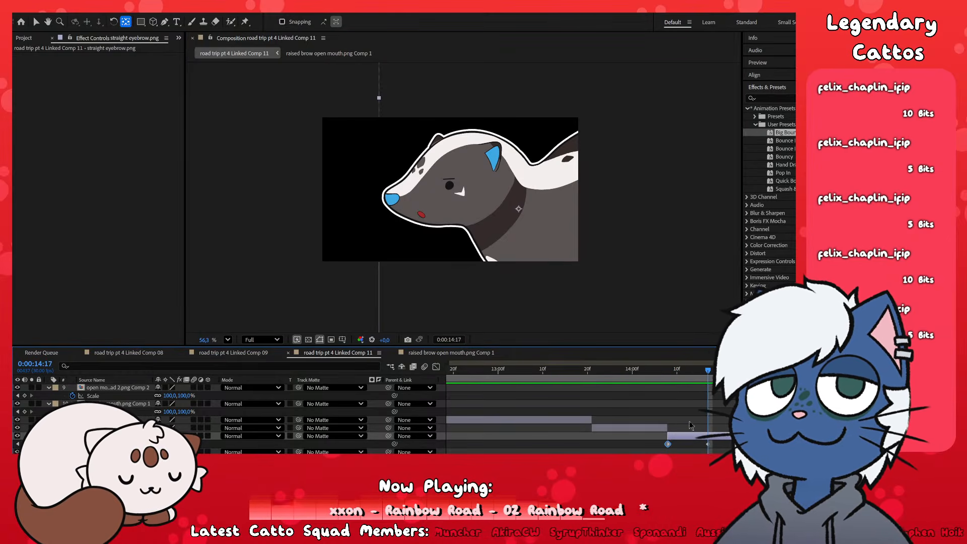
pyautogui.click(709, 444)
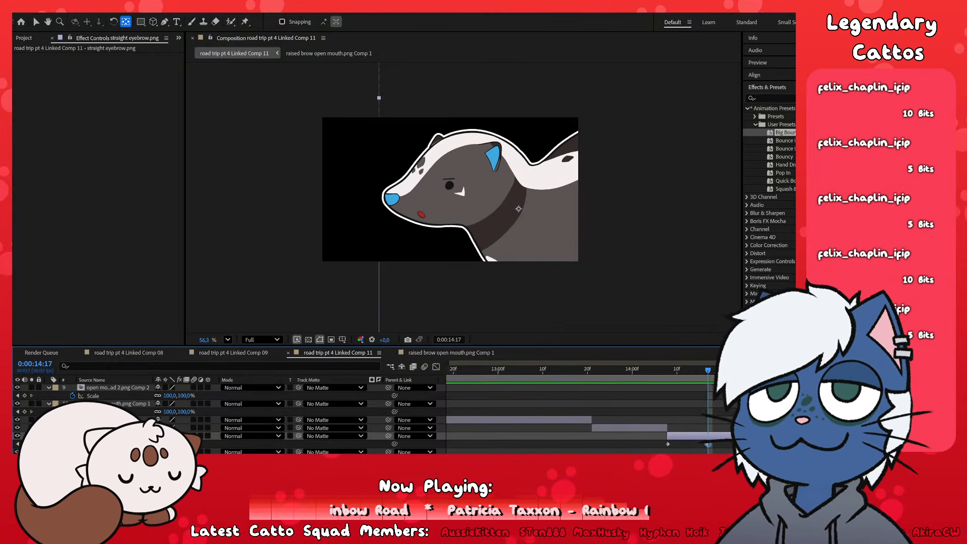
pyautogui.moveTo(657, 448); pyautogui.dragTo(720, 441)
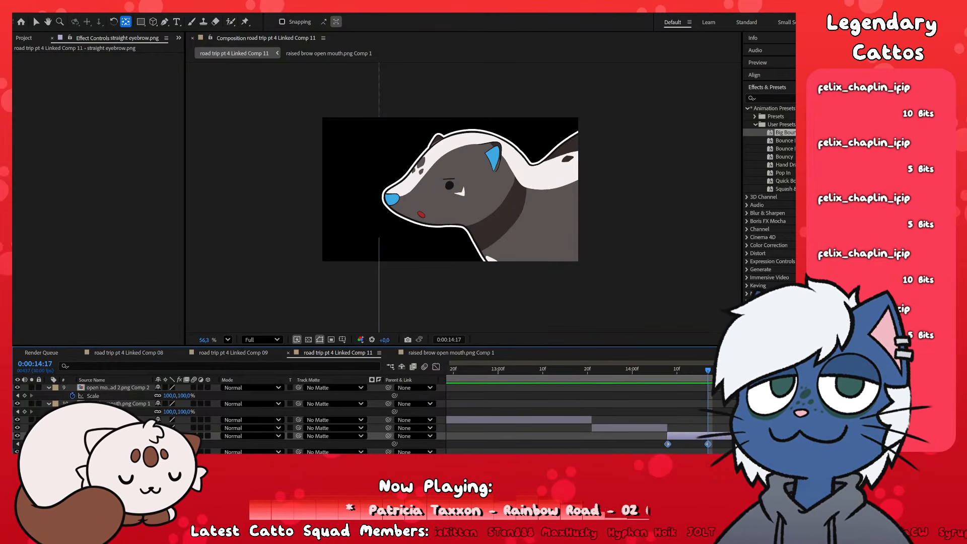
pyautogui.moveTo(177, 443); pyautogui.dragTo(169, 444)
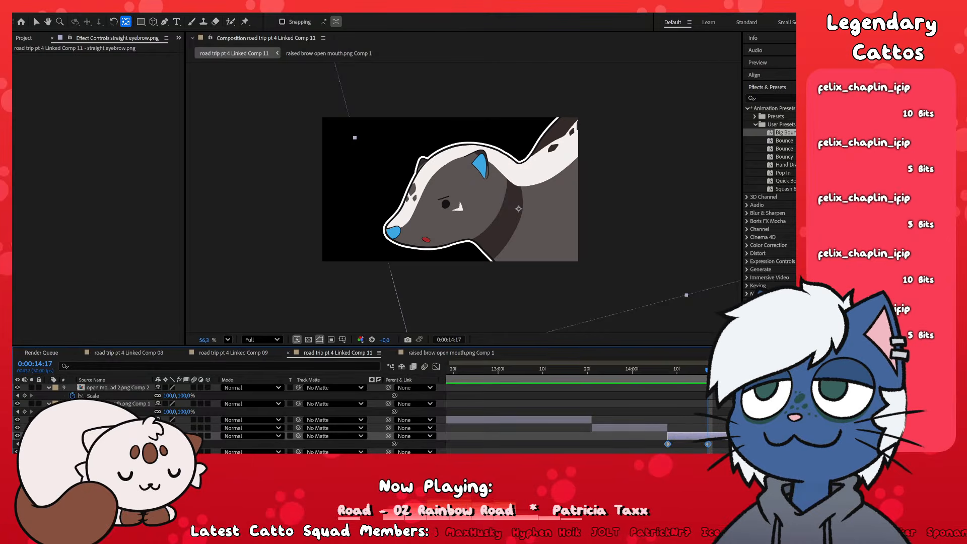
pyautogui.click(708, 444)
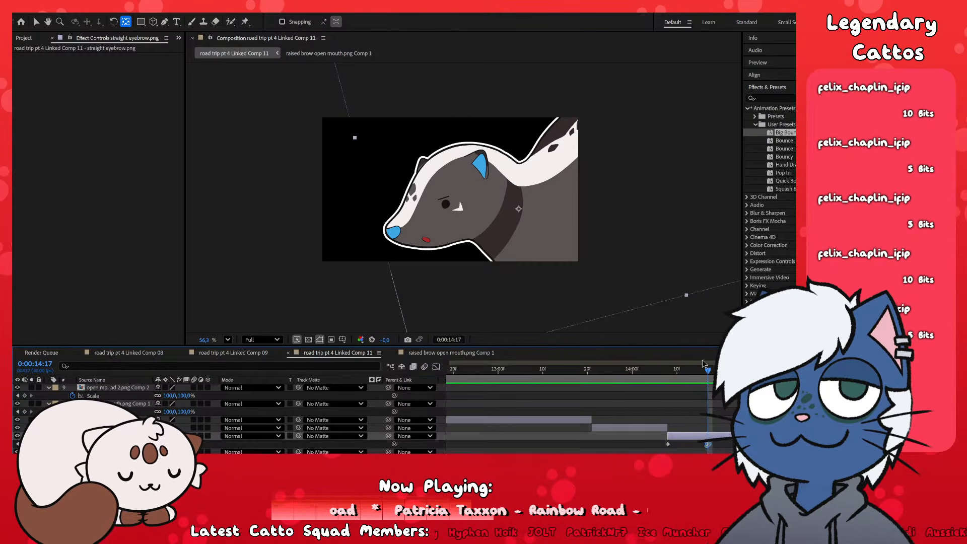
# - Preview the head tilt from 0:00:14:03 and shorten it by moving its end keyframe to about 0:00:14:12
pyautogui.moveTo(708, 370); pyautogui.dragTo(672, 404)
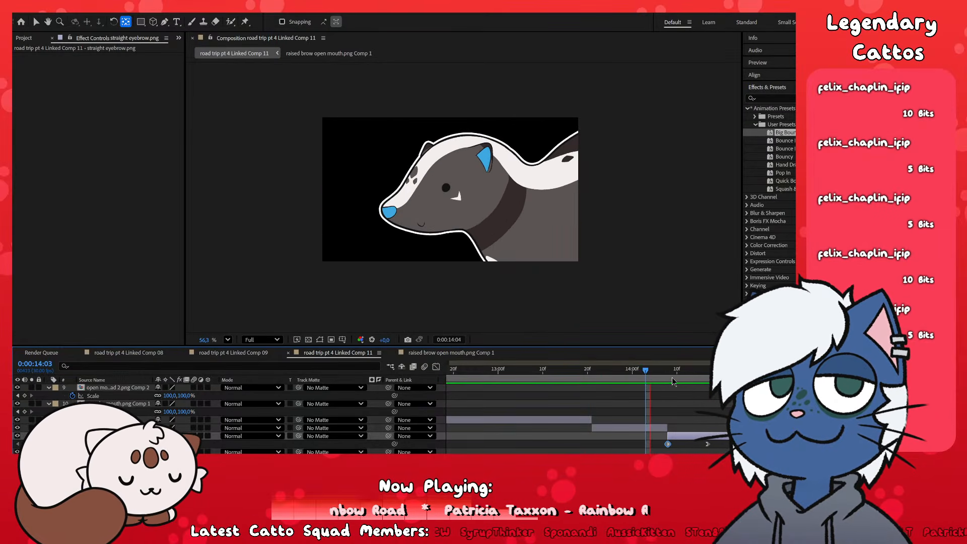
pyautogui.click(645, 371)
pyautogui.press('space')
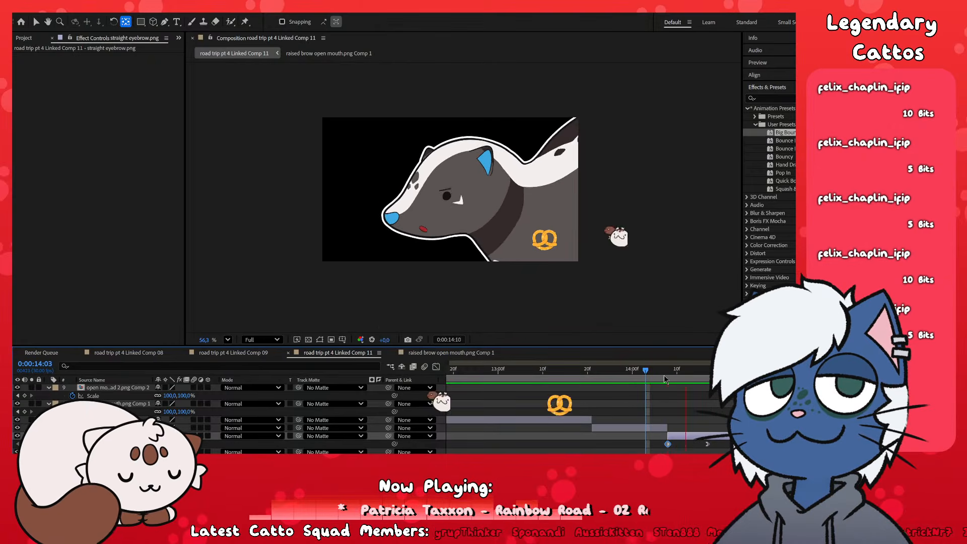
pyautogui.click(605, 372)
pyautogui.moveTo(598, 380); pyautogui.dragTo(683, 449)
# - Replay the shortened head tilt across the cuts, starting from 0:00:13:19
pyautogui.click(650, 373)
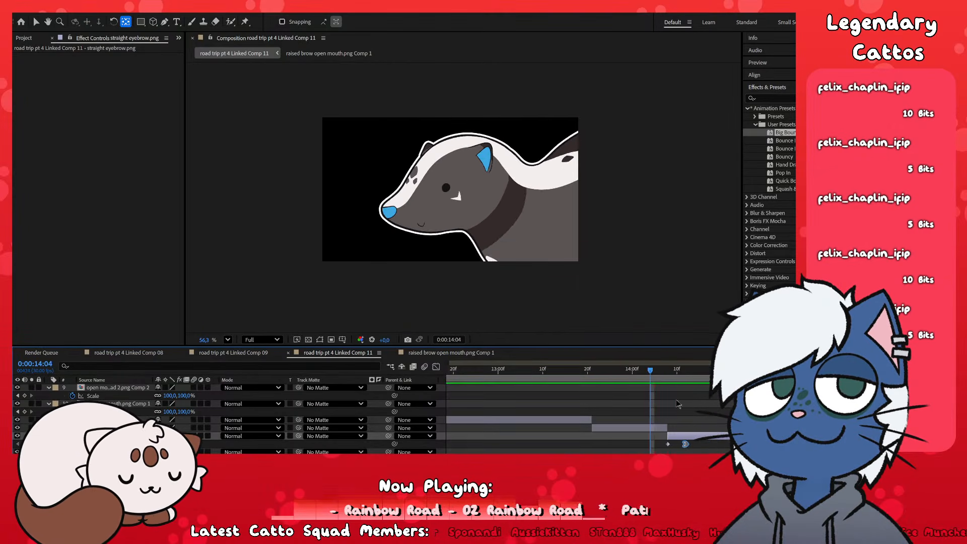
pyautogui.press('space')
pyautogui.click(584, 374)
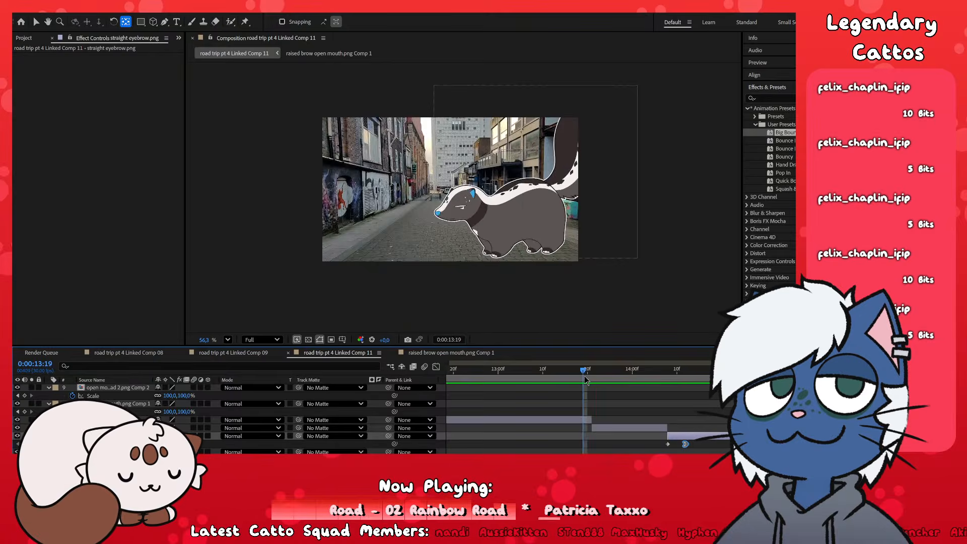
pyautogui.press('space')
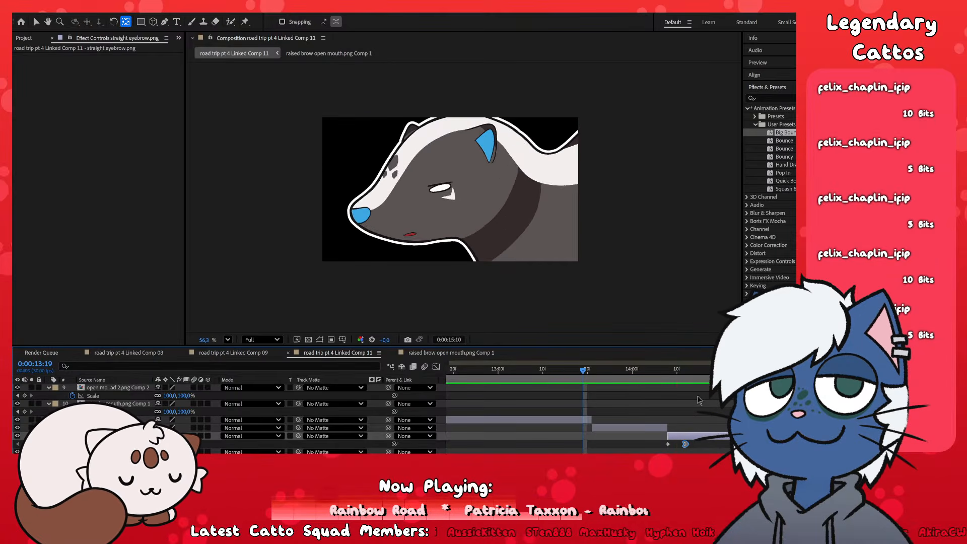
# - Select the confusion.png layer in the last close-up and nudge it downward in the frame
pyautogui.click(480, 202)
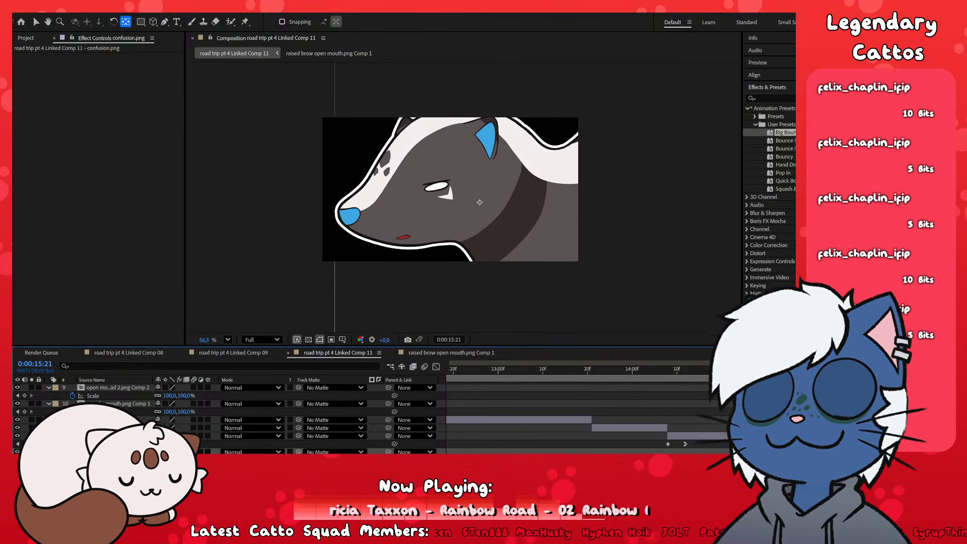
pyautogui.hotkey('shift', 'Down')
pyautogui.hotkey('shift', 'Down')
pyautogui.hotkey('shift', 'Down')
pyautogui.hotkey('shift', 'Down')
pyautogui.hotkey('shift', 'Down')
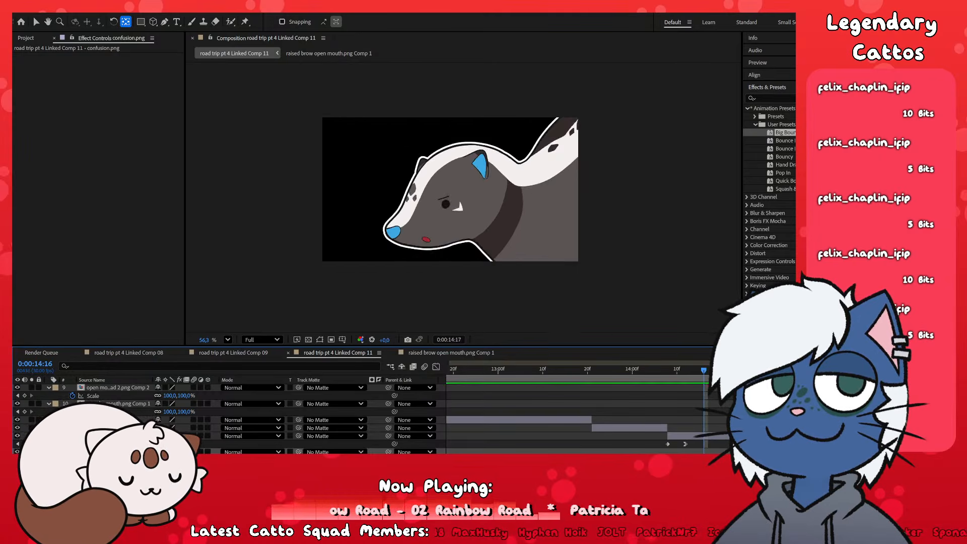
# - Play the composition from near its beginning at 0:00:00:09 to review the whole animation
pyautogui.press('space')
pyautogui.press('-')
pyautogui.press('-')
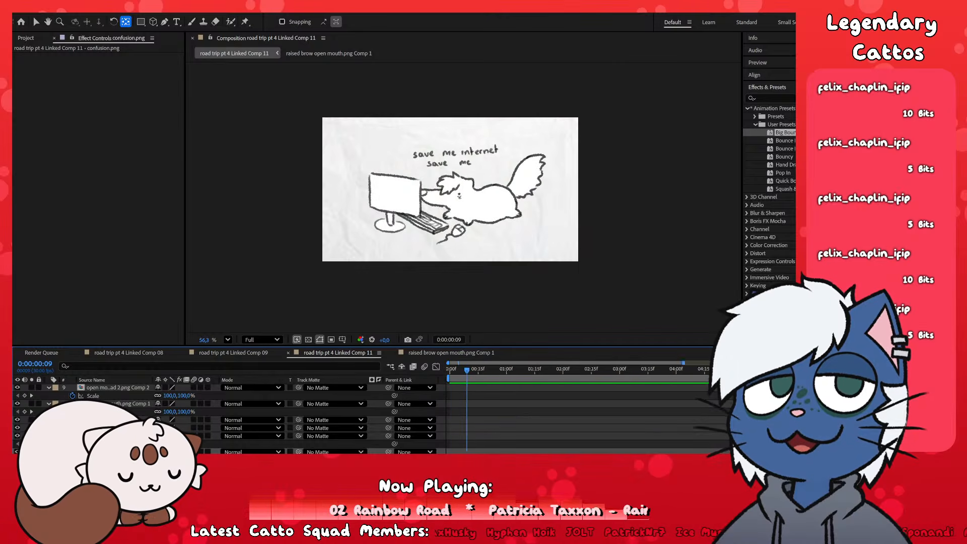
pyautogui.press('space')
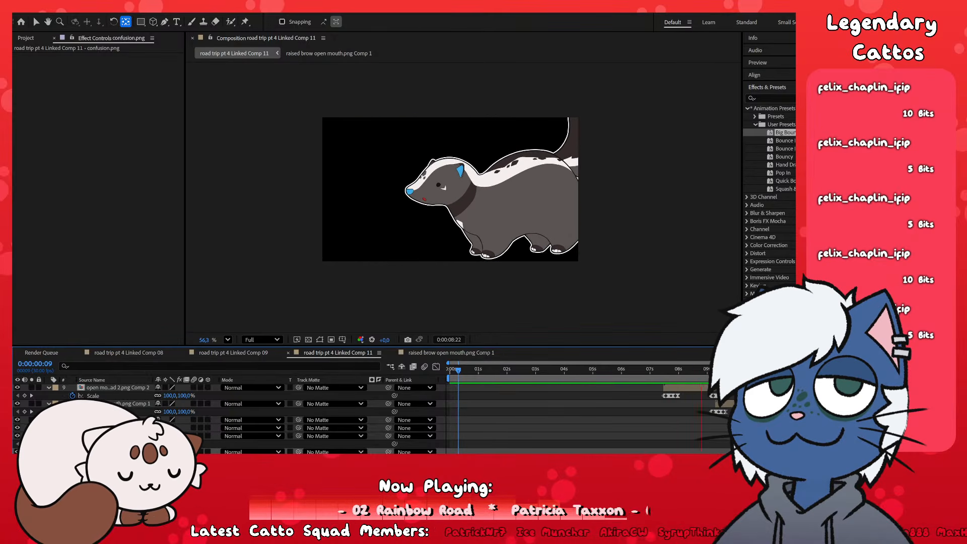
# - Shift the scale keyframes of the open mouth raised head 2.png Comp 2 layer about 6 frames earlier so the bounce starts before the cut
pyautogui.scroll(2, 614, 411)
pyautogui.scroll(-1, 615, 411)
pyautogui.press('=')
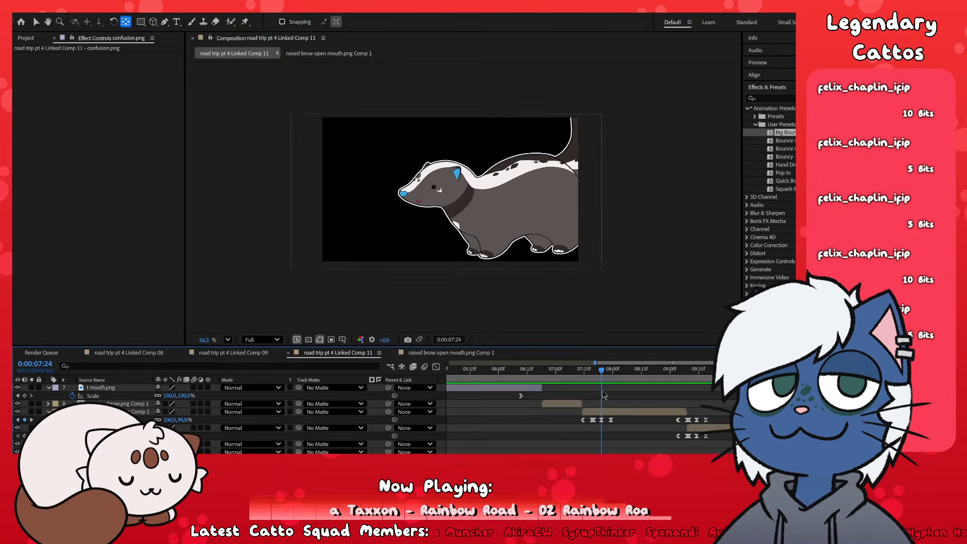
pyautogui.press('space')
pyautogui.press('=')
pyautogui.press('=')
pyautogui.press('=')
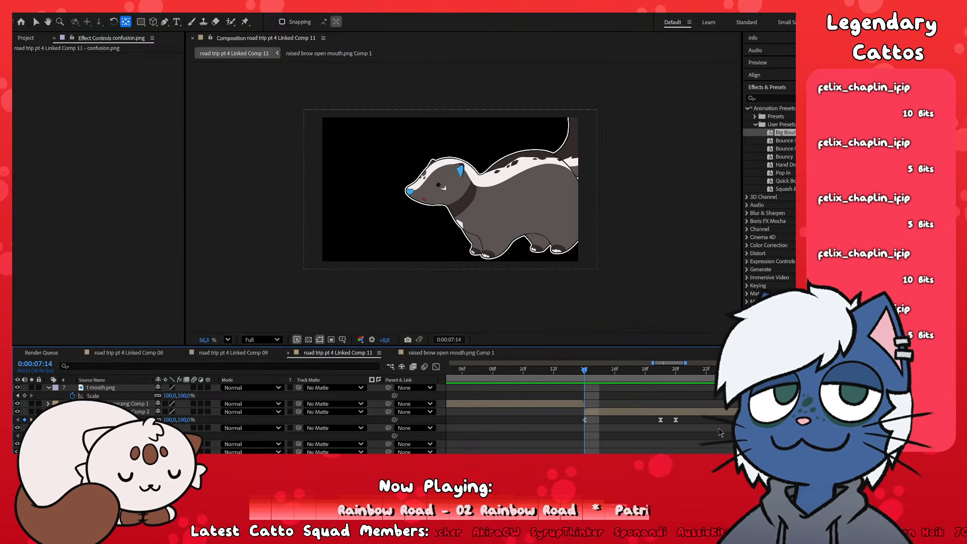
pyautogui.press('-')
pyautogui.moveTo(737, 439); pyautogui.dragTo(627, 419)
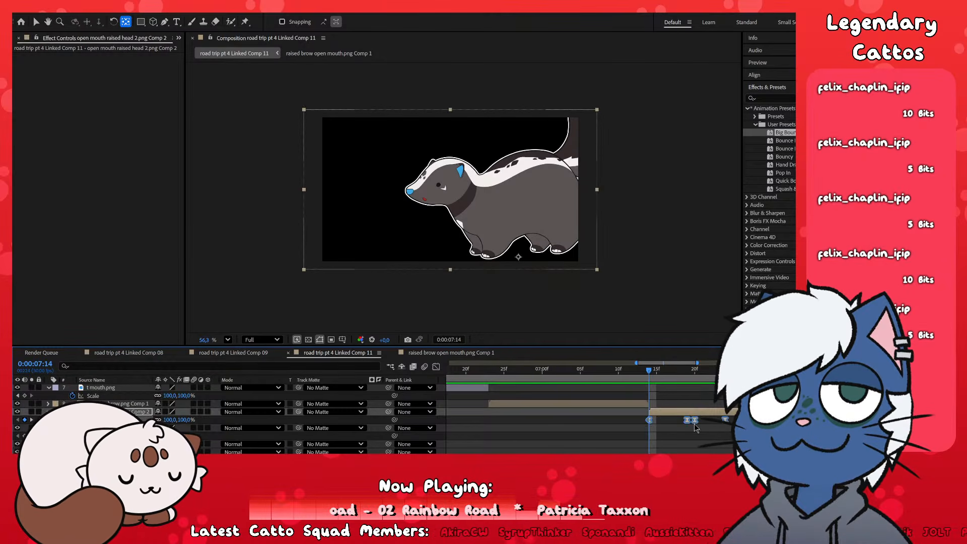
pyautogui.moveTo(696, 427); pyautogui.dragTo(650, 429)
# - Preview the shifted bounce from 0:00:06:29 and play on through to the close-up shots around 0:00:15:17
pyautogui.press('space')
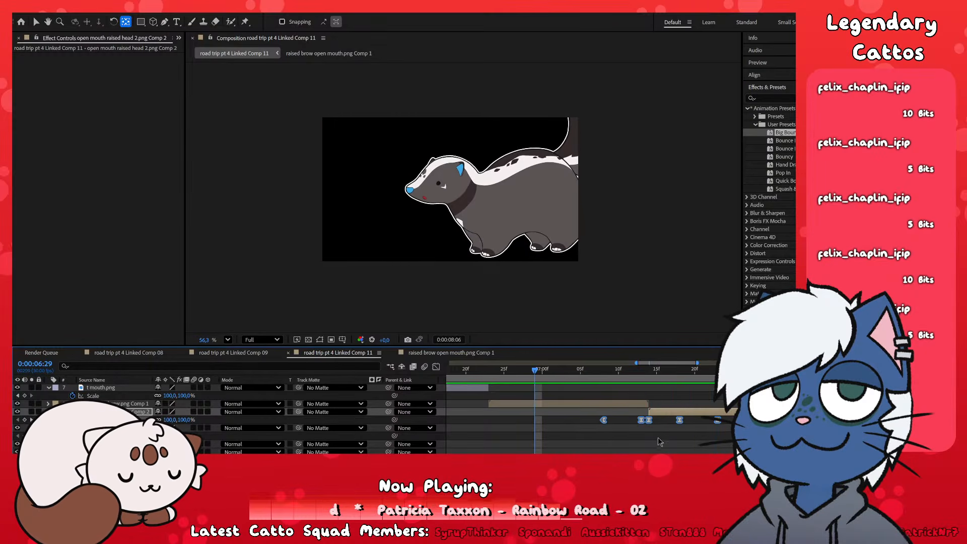
pyautogui.press('space')
pyautogui.press(';')
pyautogui.click(597, 370)
pyautogui.press('space')
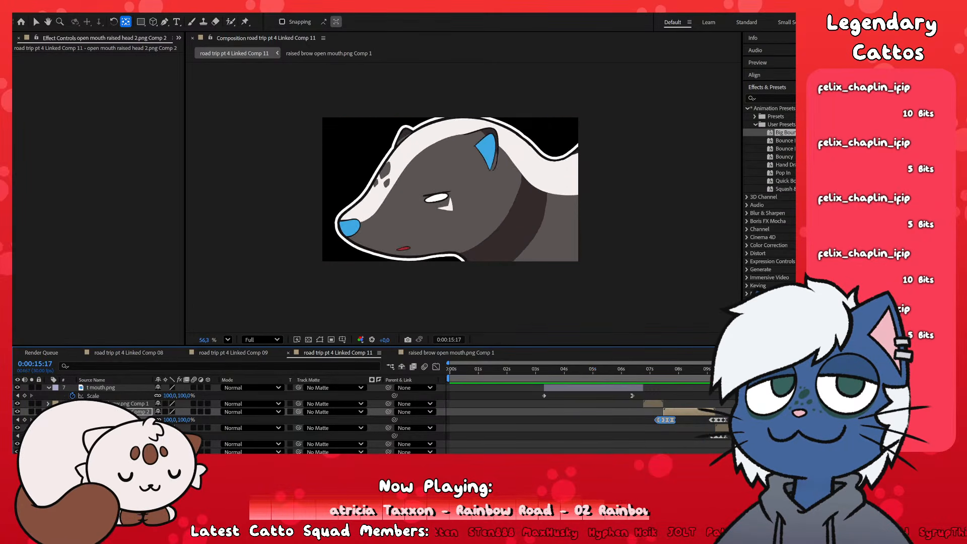
# - Select the straight eyebrow.png layer and preview the final close-up shots from 0:00:14:13
pyautogui.scroll(-1, 856, 408)
pyautogui.scroll(3, 874, 408)
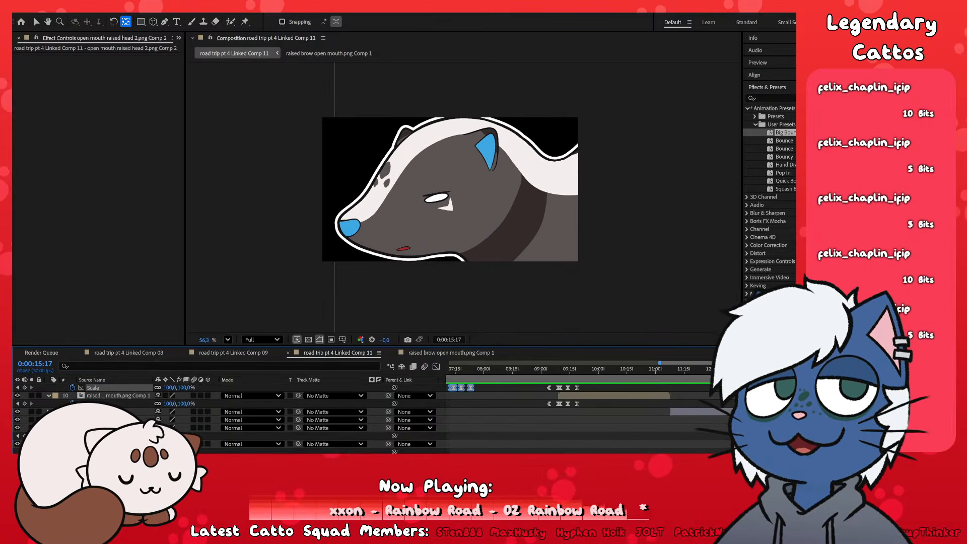
pyautogui.click(766, 428)
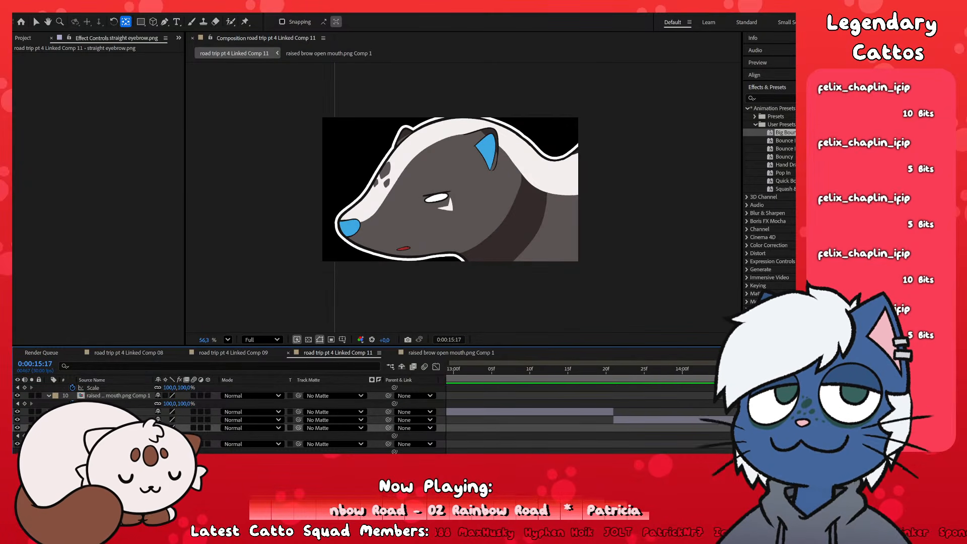
pyautogui.scroll(-2, 619, 409)
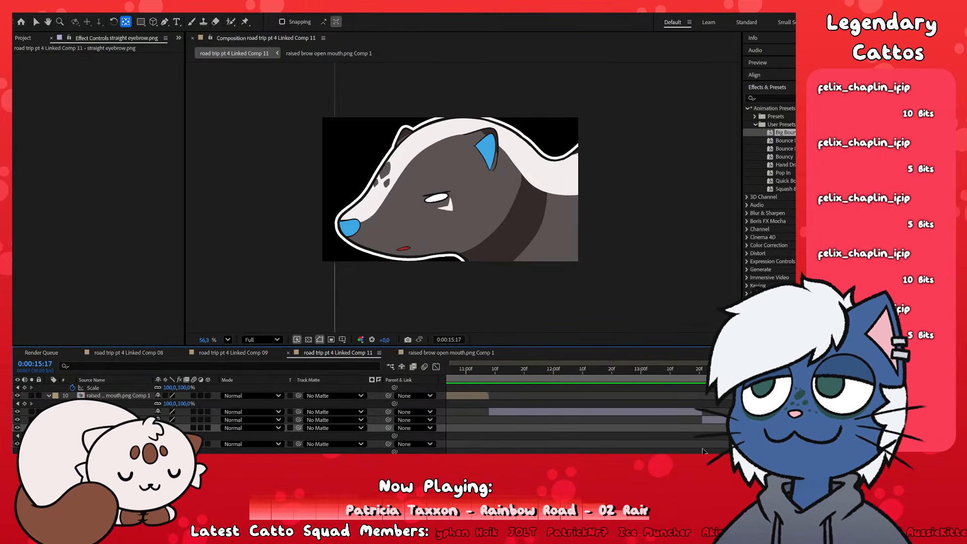
pyautogui.scroll(2, 655, 449)
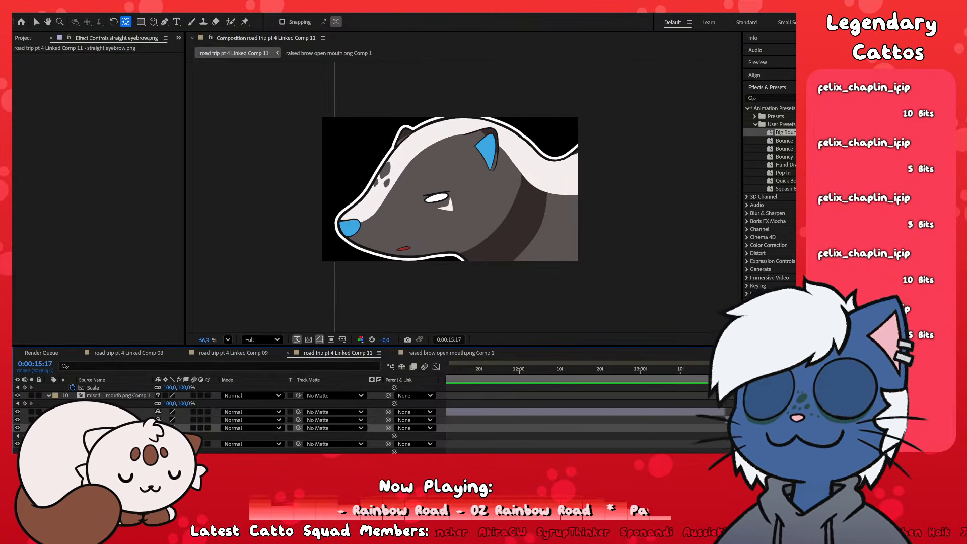
pyautogui.click(854, 370)
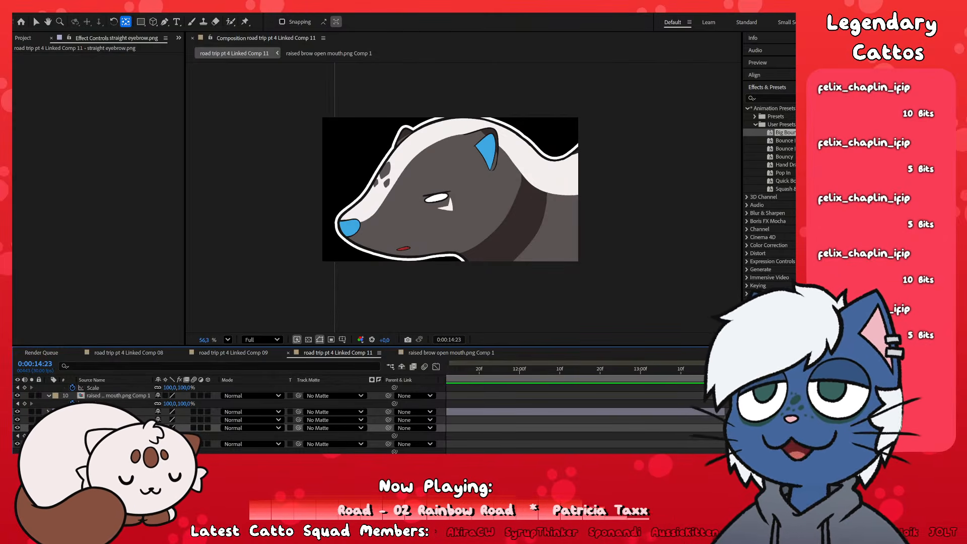
pyautogui.moveTo(854, 376); pyautogui.dragTo(729, 398)
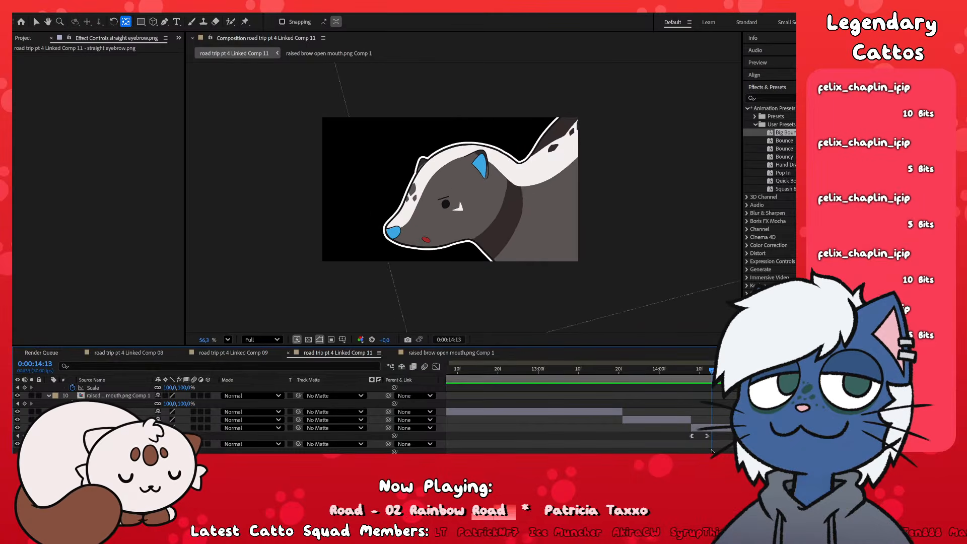
pyautogui.press('space')
pyautogui.press('space')
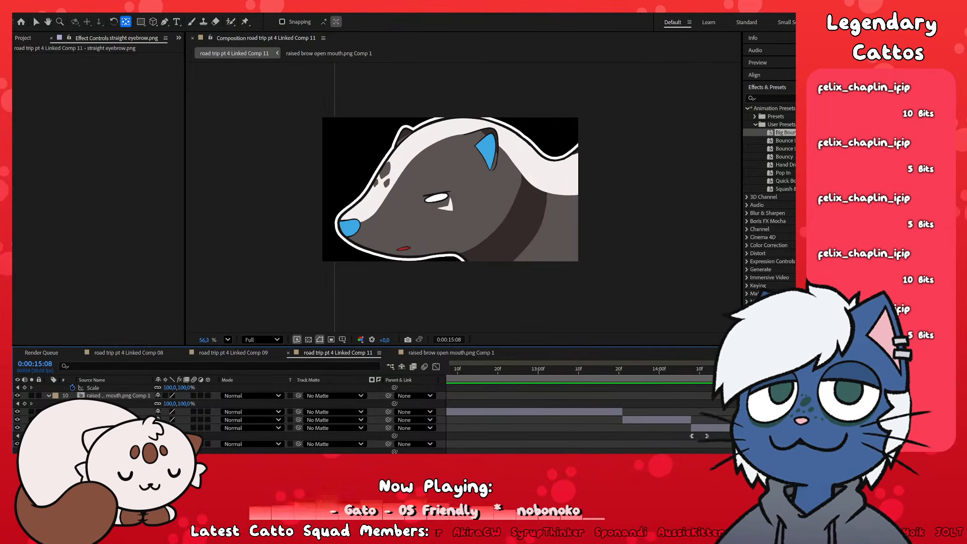
pyautogui.scroll(-3, 579, 408)
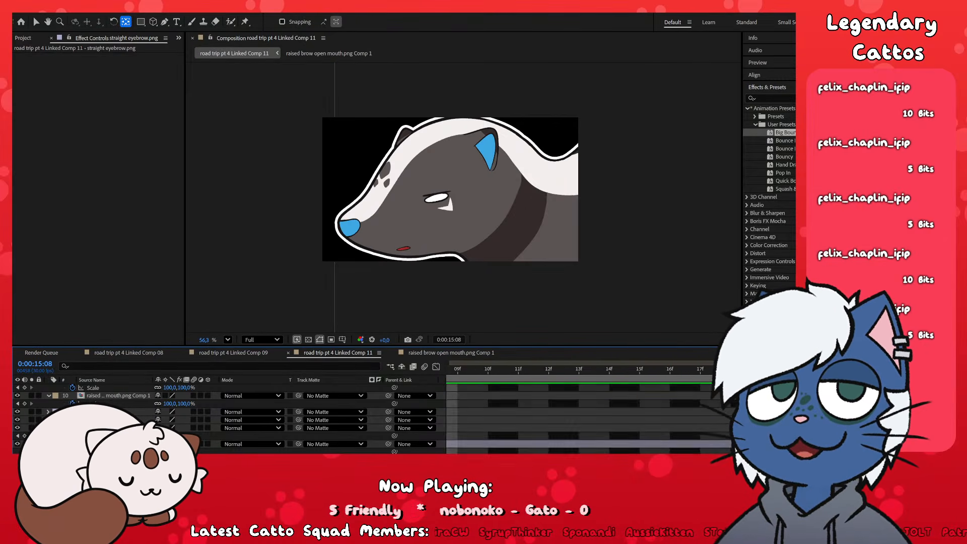
pyautogui.press(';')
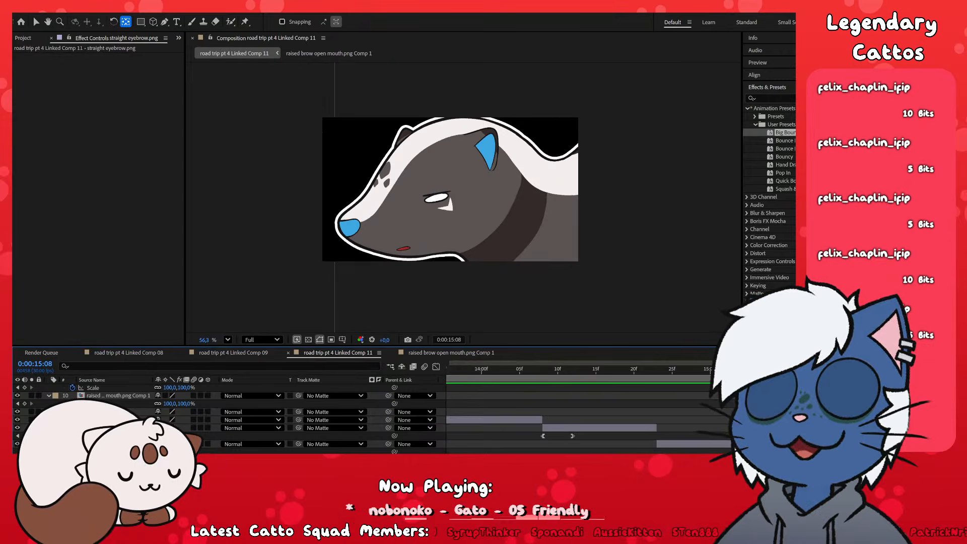
pyautogui.press(';')
pyautogui.press(';')
pyautogui.press(';')
pyautogui.press(';')
pyautogui.press(';')
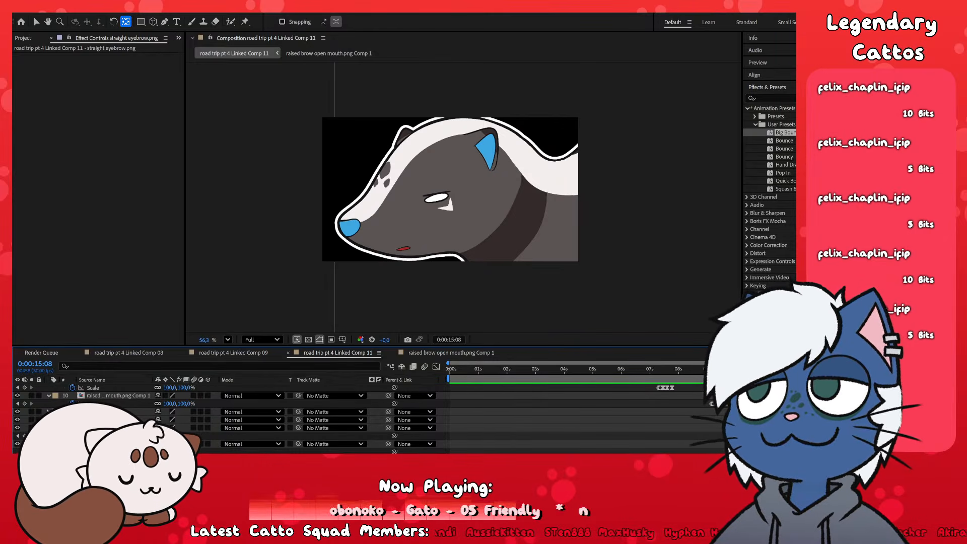
pyautogui.press(';')
pyautogui.hscroll(-4, 579, 419)
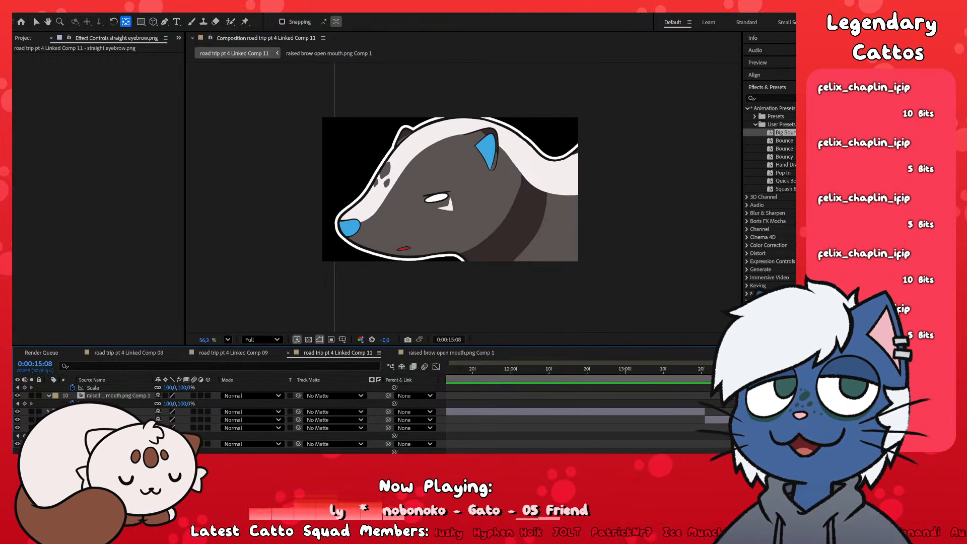
pyautogui.press(';')
pyautogui.press(';')
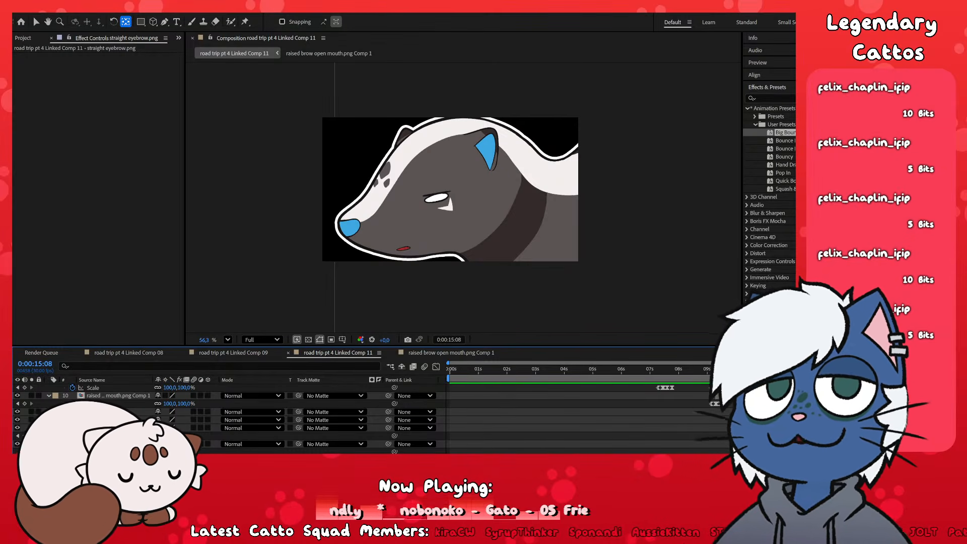
# - Play road trip pt 4 Linked Comp 11 from its first frame through the final close-up to review the whole animation
pyautogui.press('space')
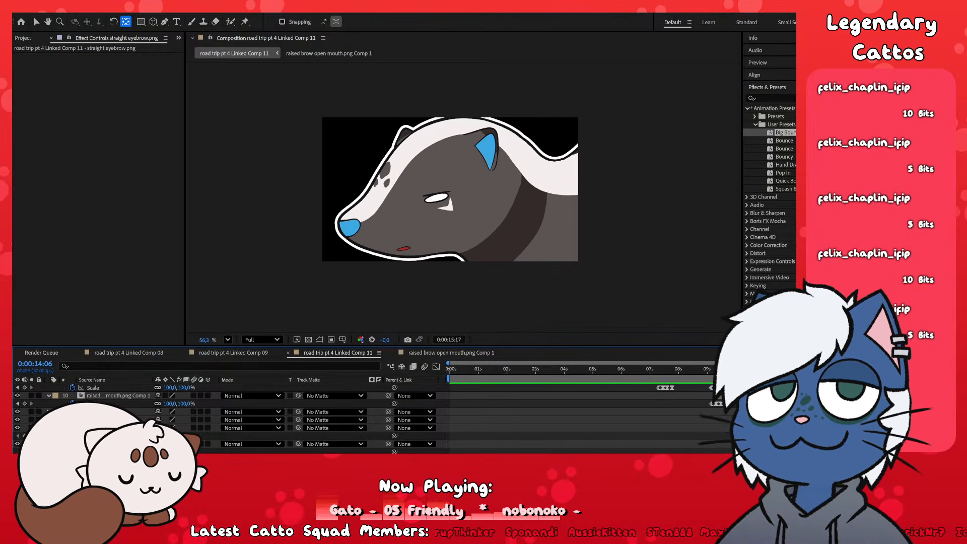
pyautogui.press('Home')
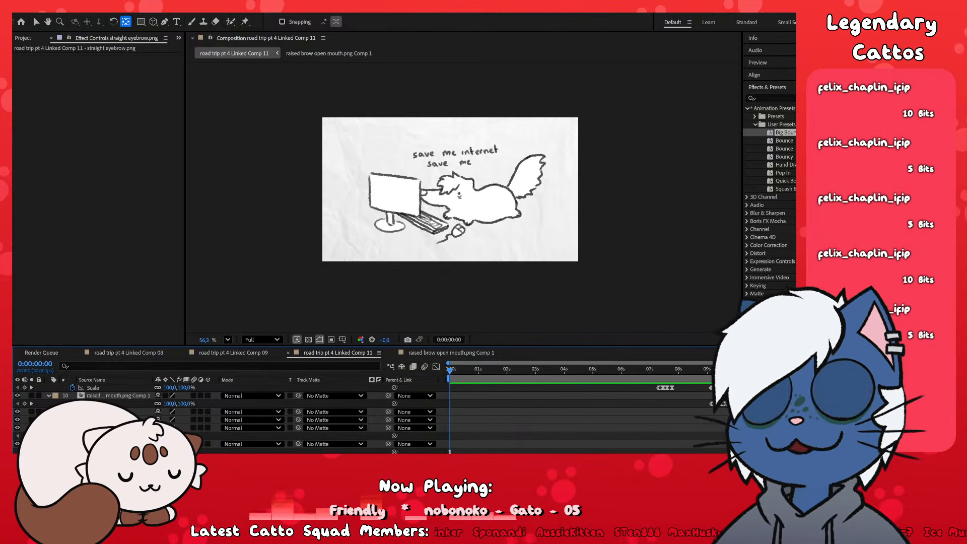
pyautogui.scroll(4, 580, 418)
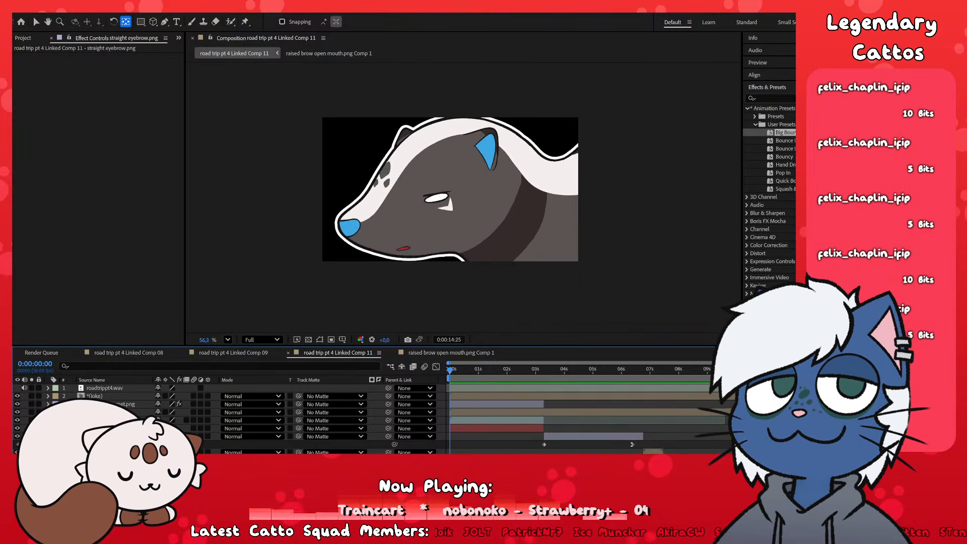
pyautogui.press('space')
pyautogui.scroll(-4, 587, 418)
pyautogui.scroll(5, 587, 418)
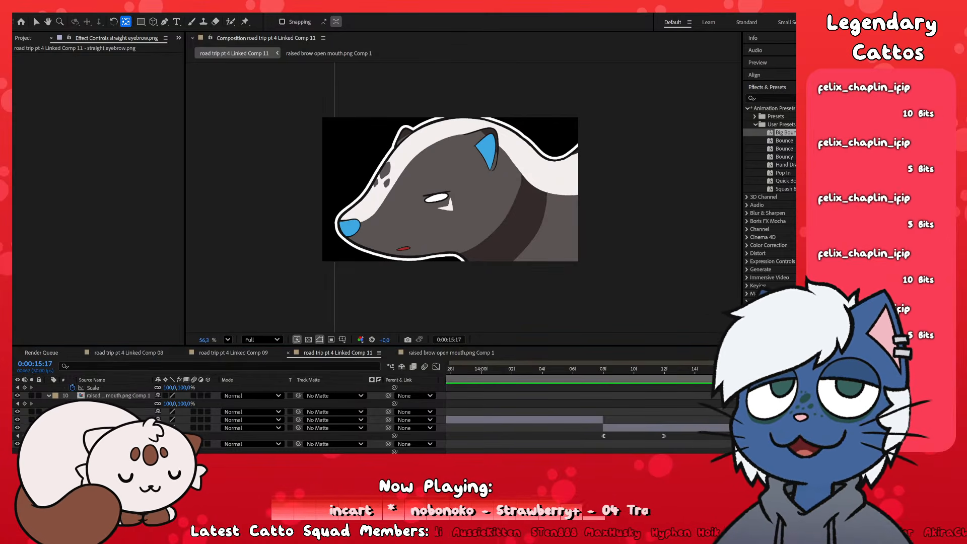
pyautogui.press(';')
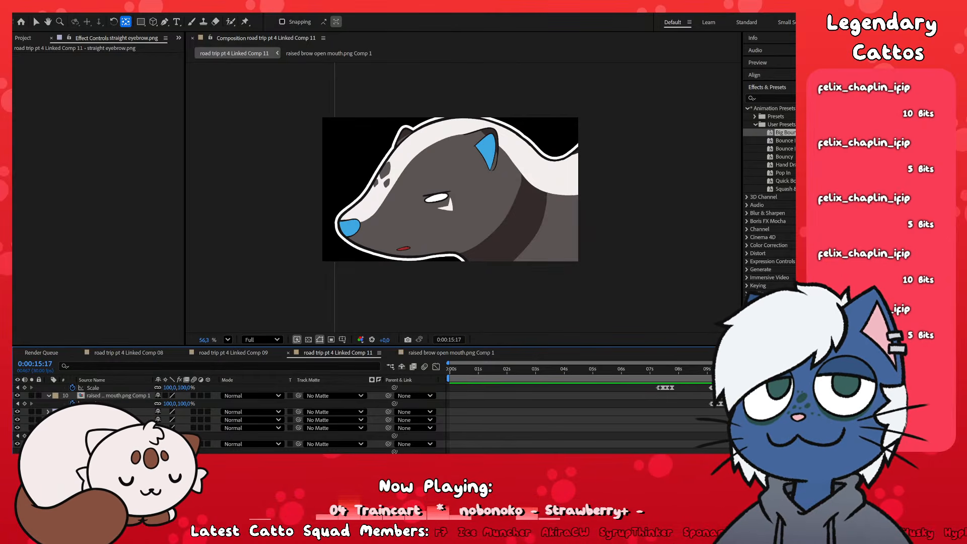
pyautogui.press('=')
pyautogui.press('=')
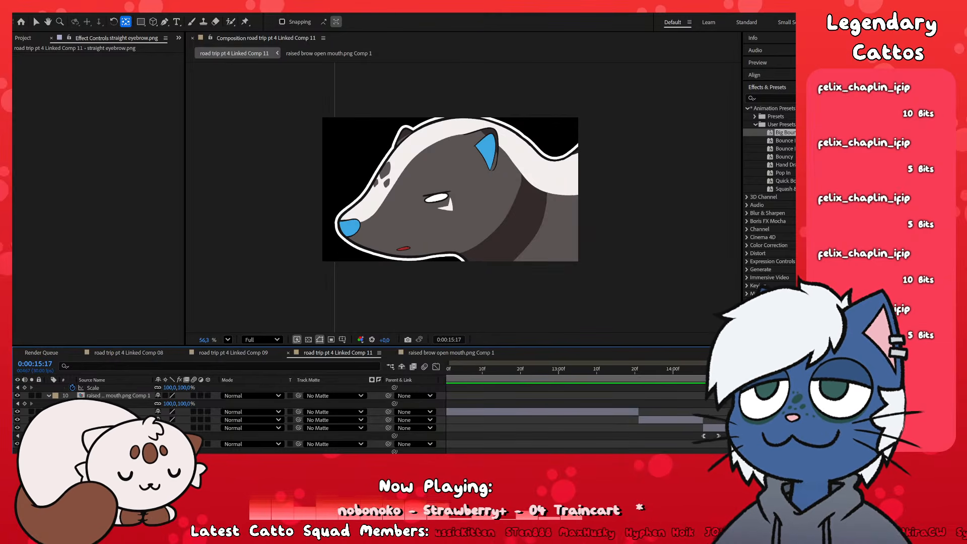
pyautogui.press('-')
pyautogui.press('-')
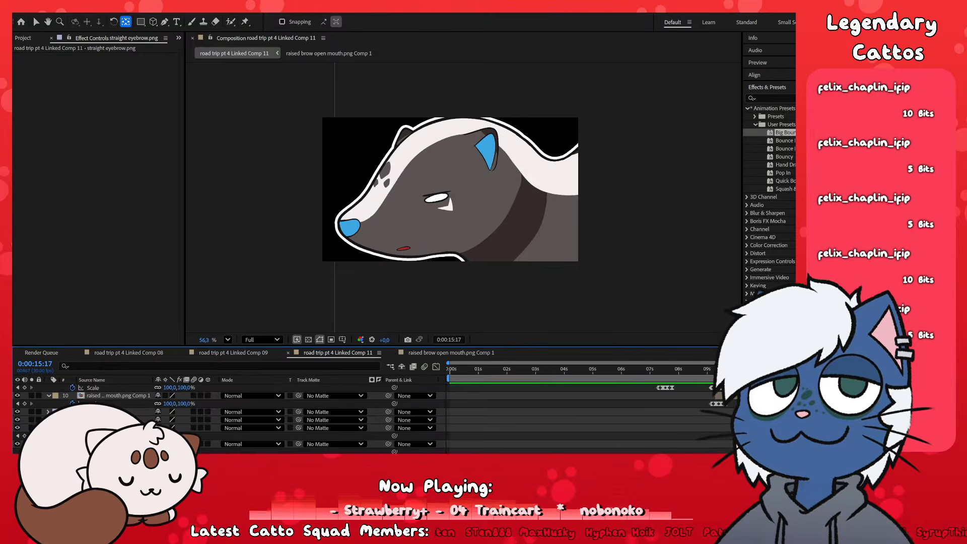
pyautogui.press('Home')
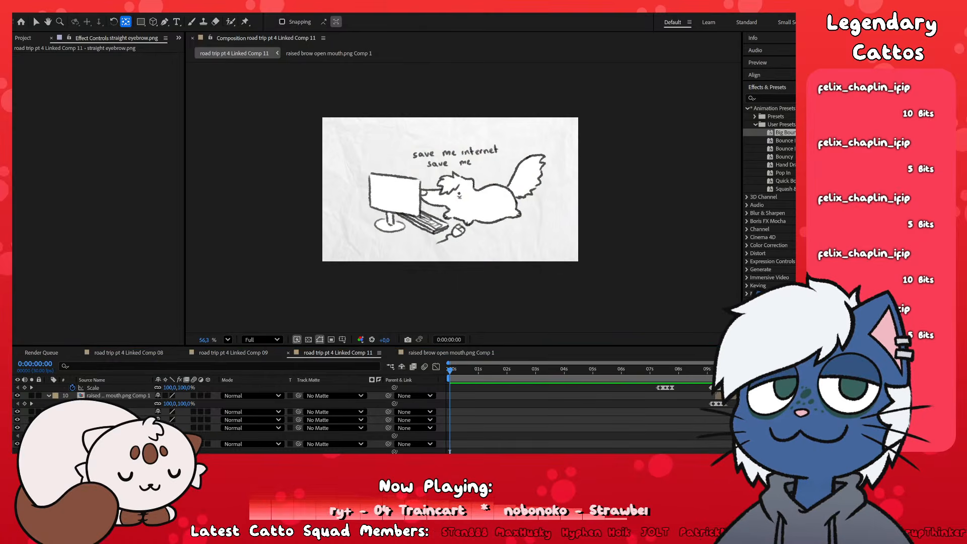
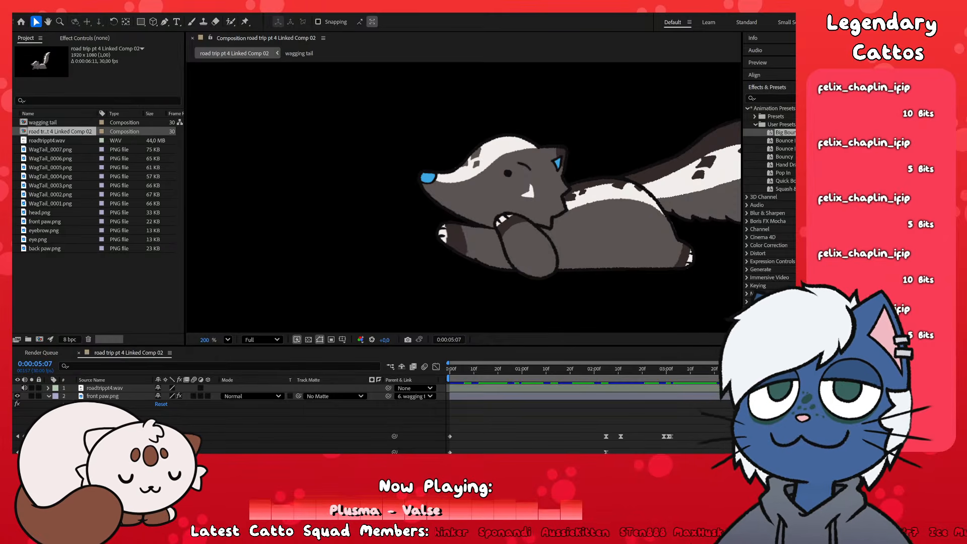
# - Collapse the expanded layer properties in road trip pt 4 Linked Comp 02 and return to the first frame
pyautogui.scroll(-2, 721, 450)
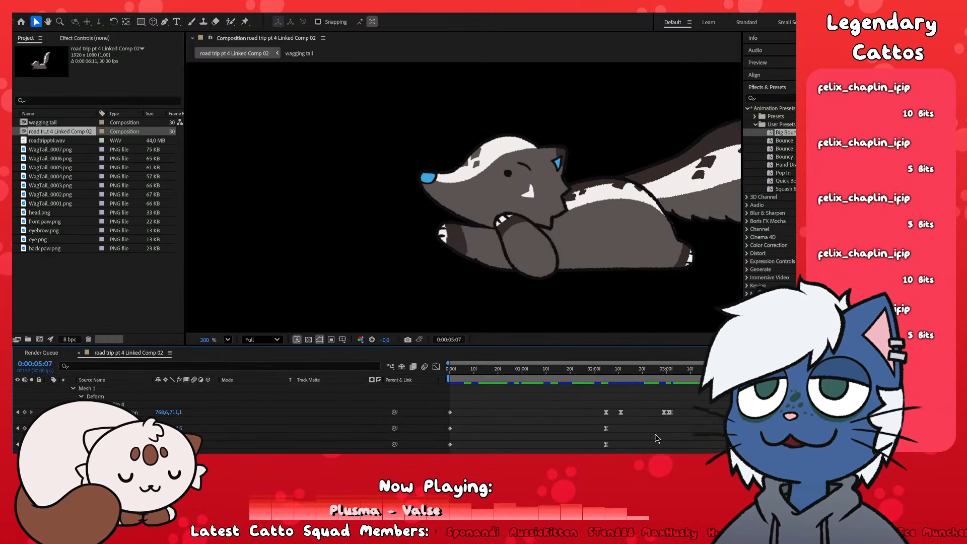
pyautogui.scroll(2, 721, 450)
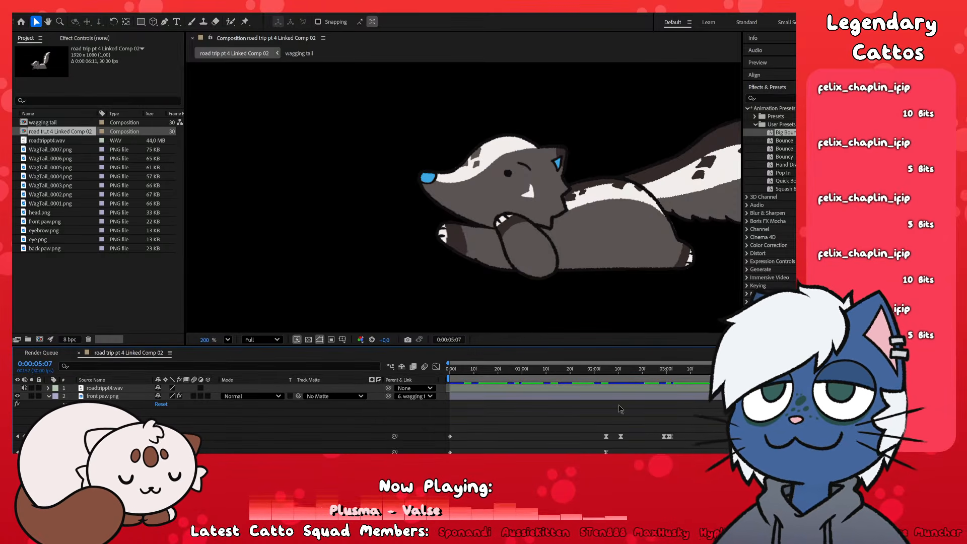
pyautogui.click(49, 396)
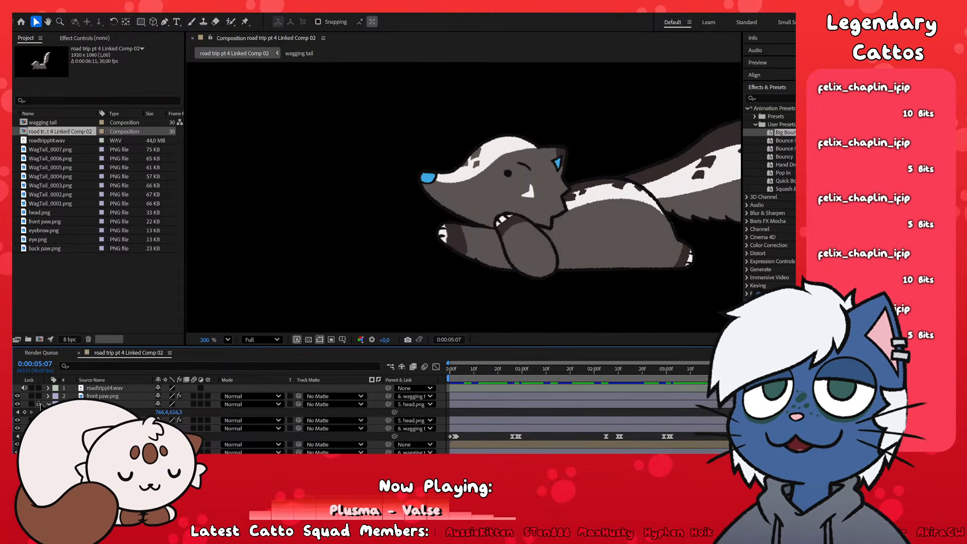
pyautogui.click(49, 404)
pyautogui.click(48, 420)
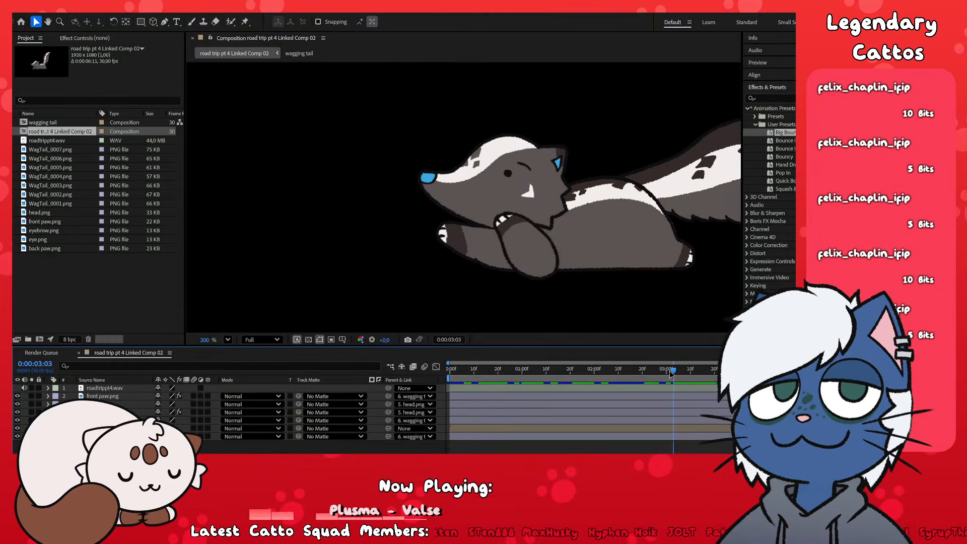
pyautogui.press('Home')
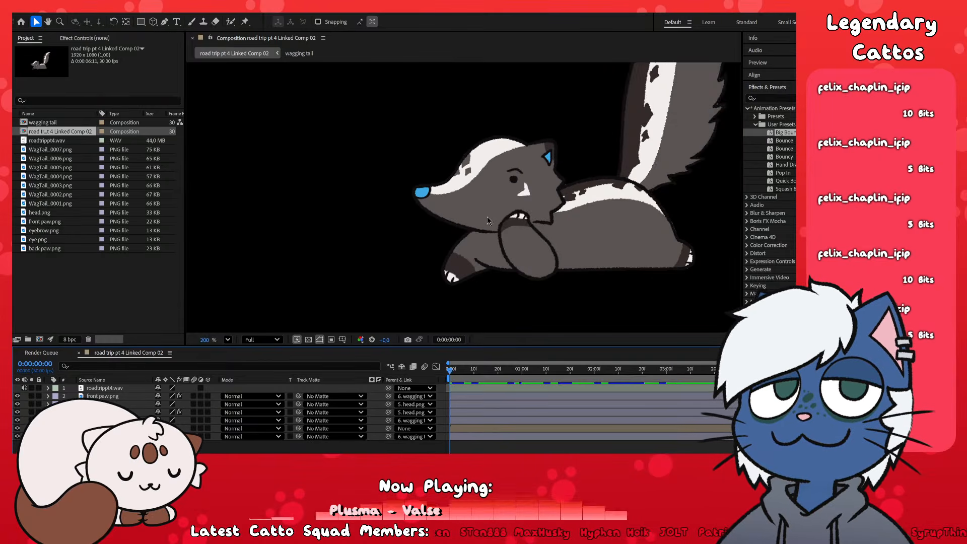
# - Import crinkledpaperanimatebackground.mp4 into road trip pt 4 Linked Comp 02, place it centred beneath all other layers, and preview the result
pyautogui.scroll(-6, 487, 220)
pyautogui.scroll(2, 655, 174)
pyautogui.moveTo(615, 157); pyautogui.dragTo(566, 181)
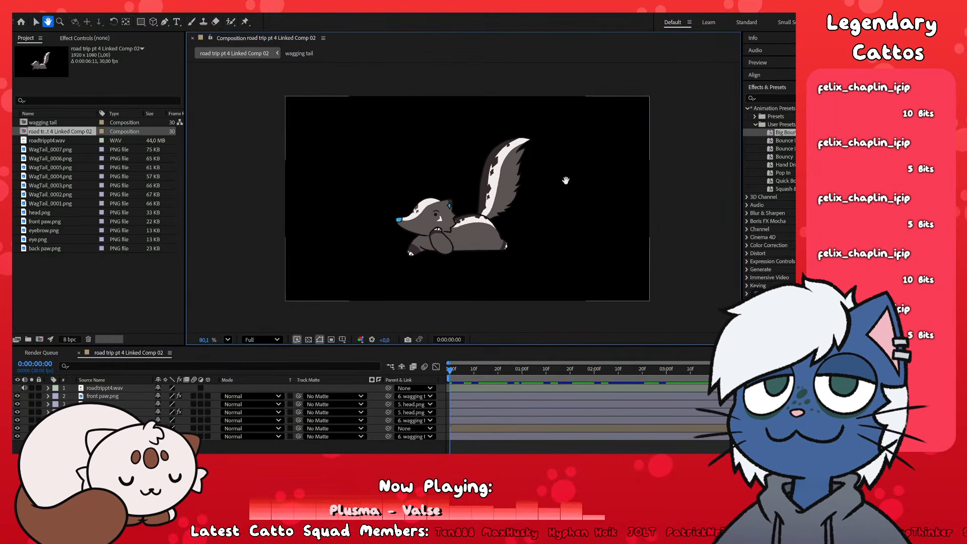
pyautogui.scroll(1, 552, 183)
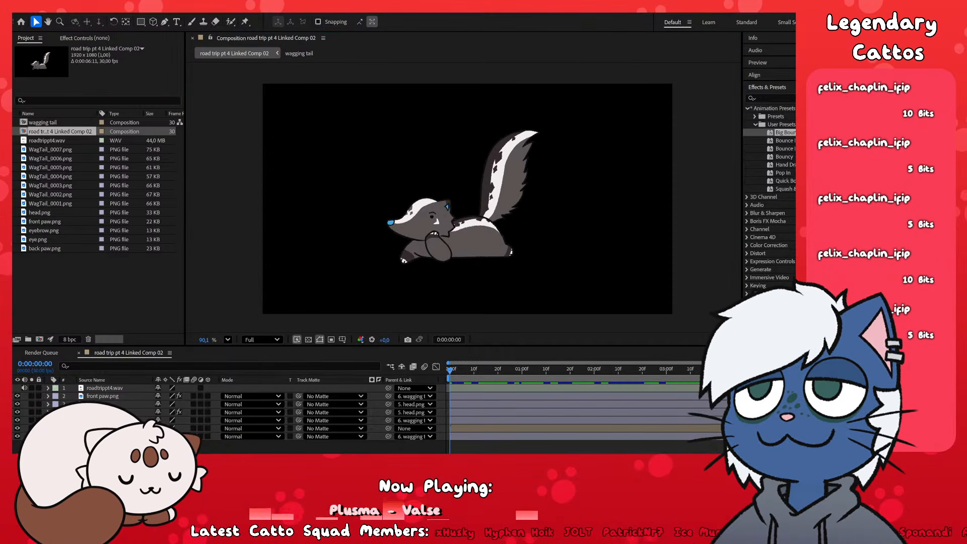
pyautogui.hotkey('alt', 'Tab')
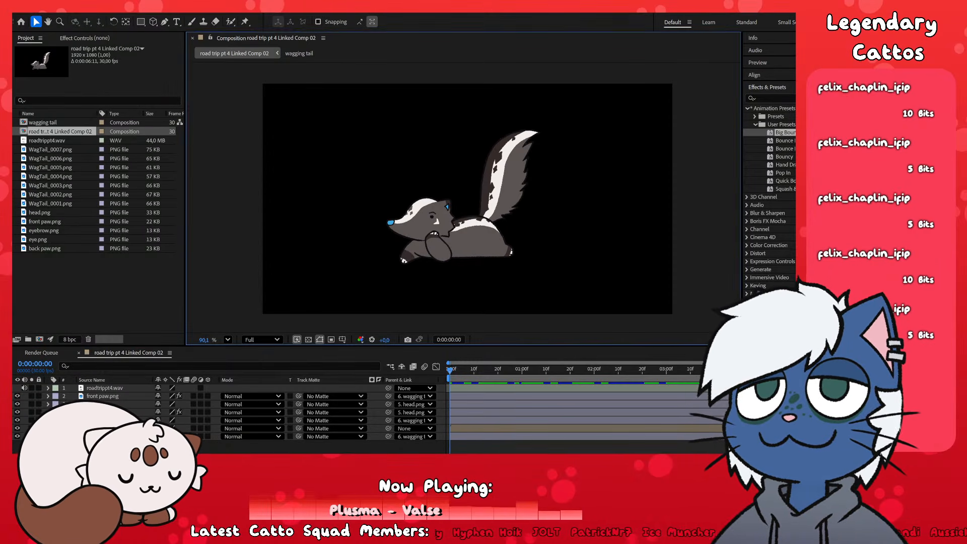
pyautogui.moveTo(434, 202); pyautogui.dragTo(467, 199)
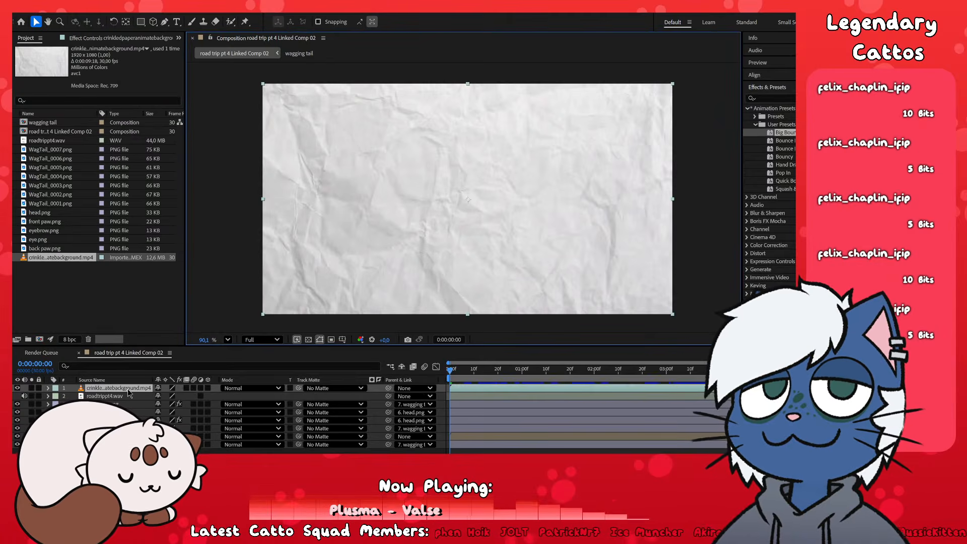
pyautogui.moveTo(128, 390); pyautogui.dragTo(128, 448)
pyautogui.click(480, 451)
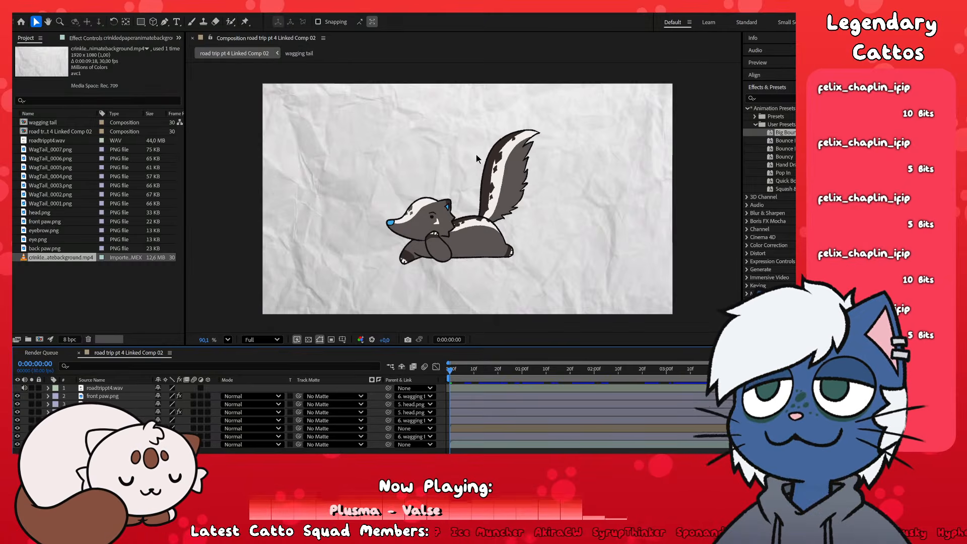
pyautogui.press('space')
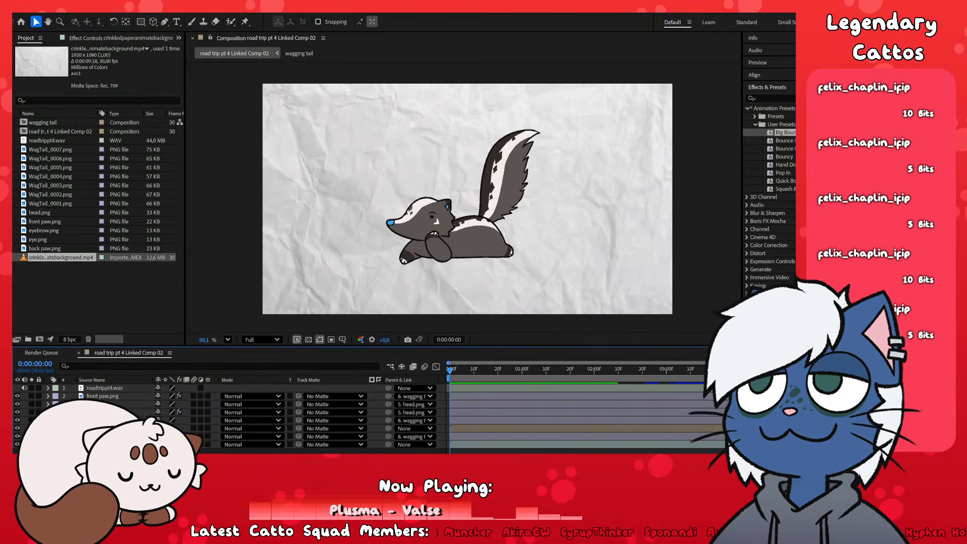
# - Lower the opacity of the crinkled paper background layer so the paper appears semi-transparent
pyautogui.click(506, 446)
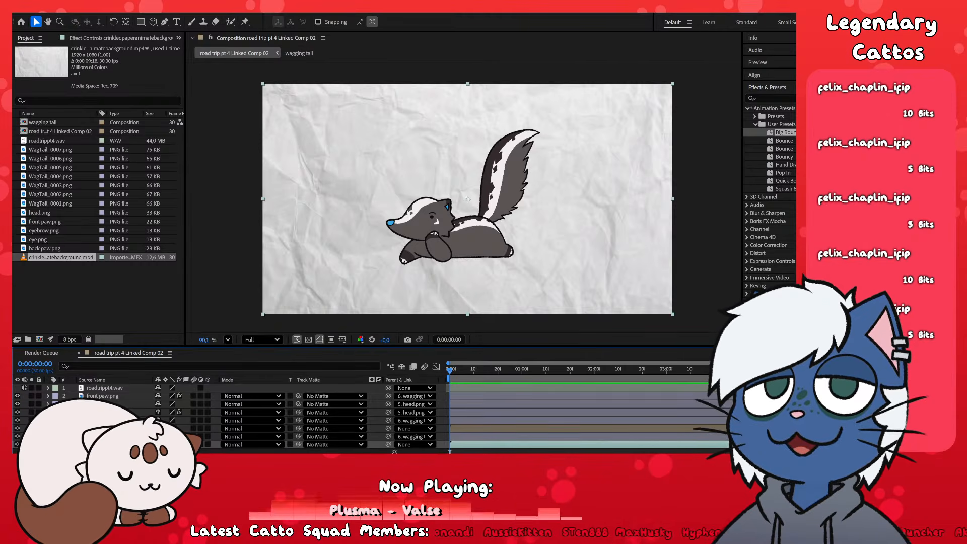
pyautogui.moveTo(162, 452); pyautogui.dragTo(138, 452)
pyautogui.click(143, 463)
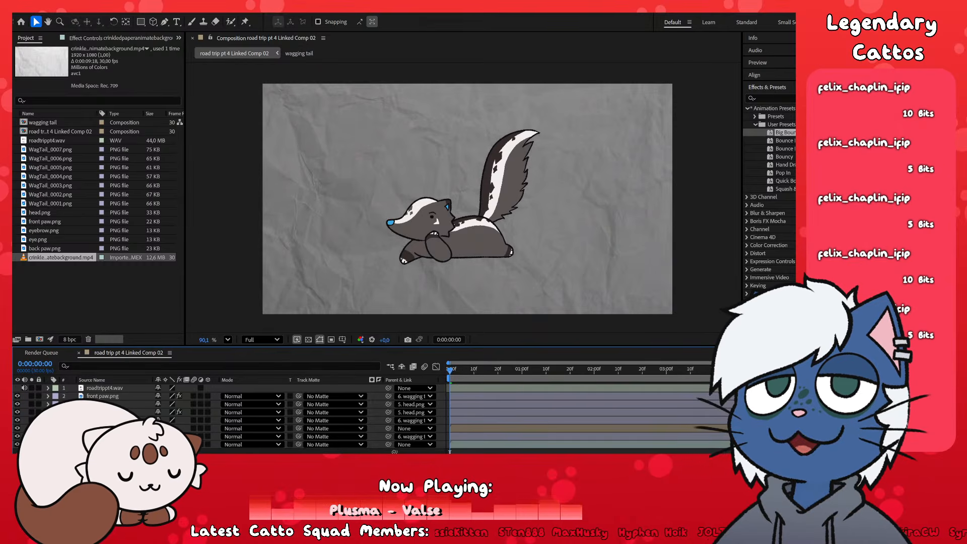
# - Add a white solid to road trip pt 4 Linked Comp 02 and place it beneath the crinkled paper background layer
pyautogui.click(252, 34)
pyautogui.click(676, 348)
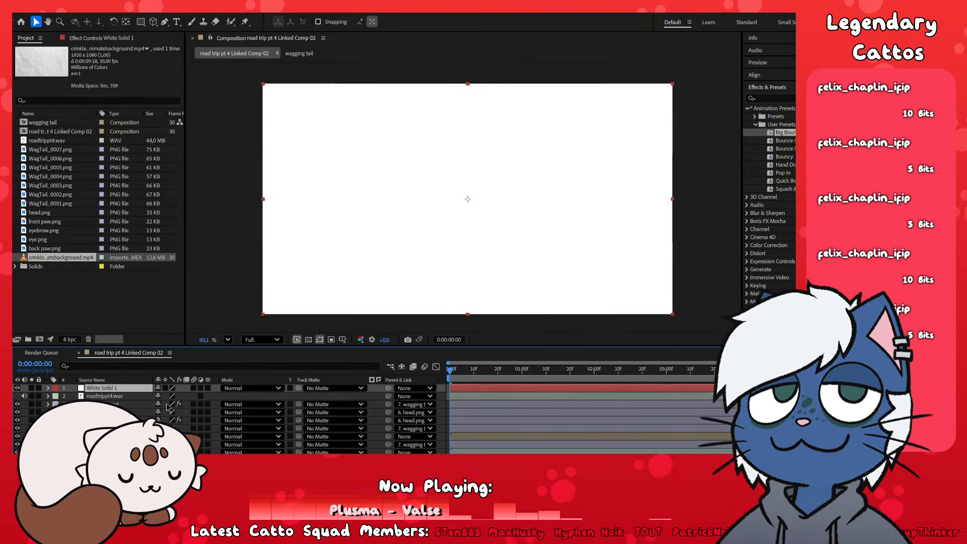
pyautogui.press('Delete')
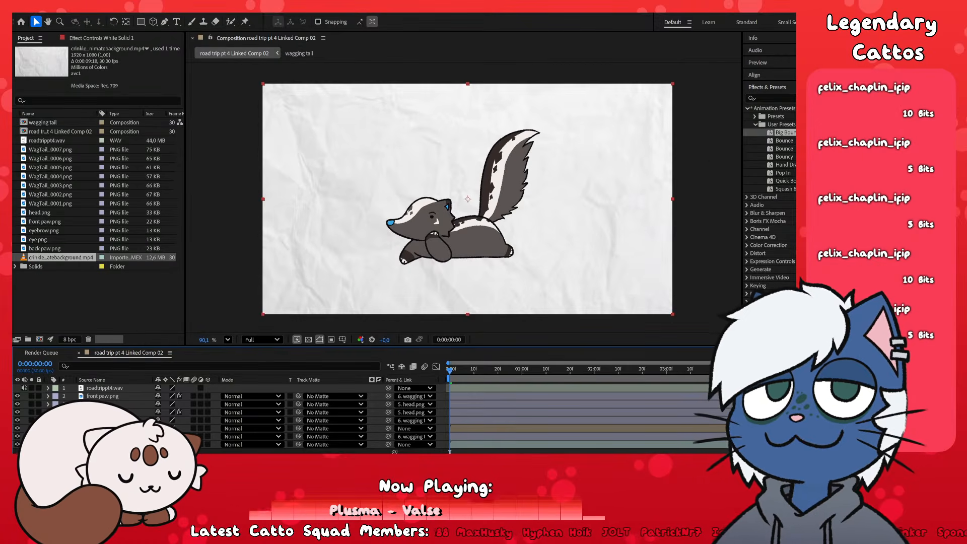
pyautogui.click(563, 446)
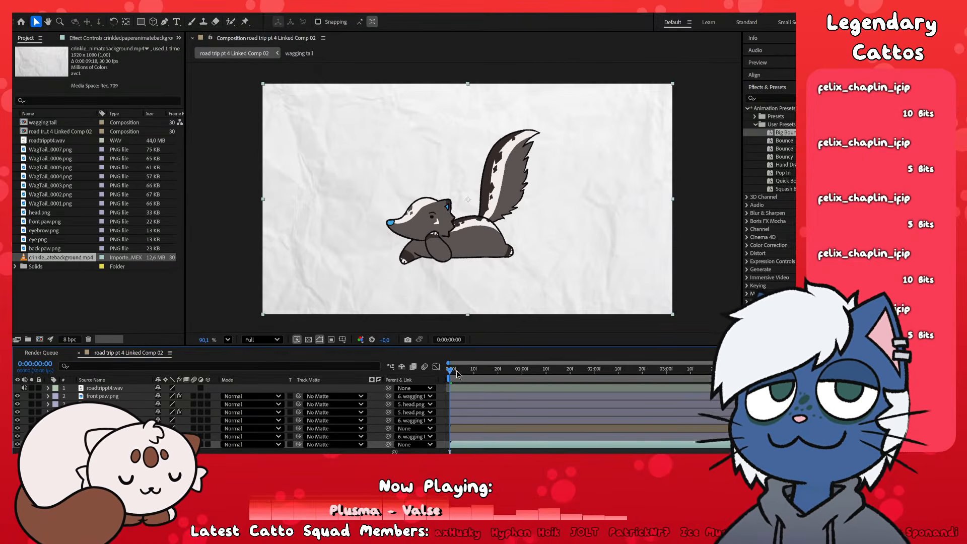
# - Play Linked Comp 02 to review the skunk animation against the brightened paper background
pyautogui.press('space')
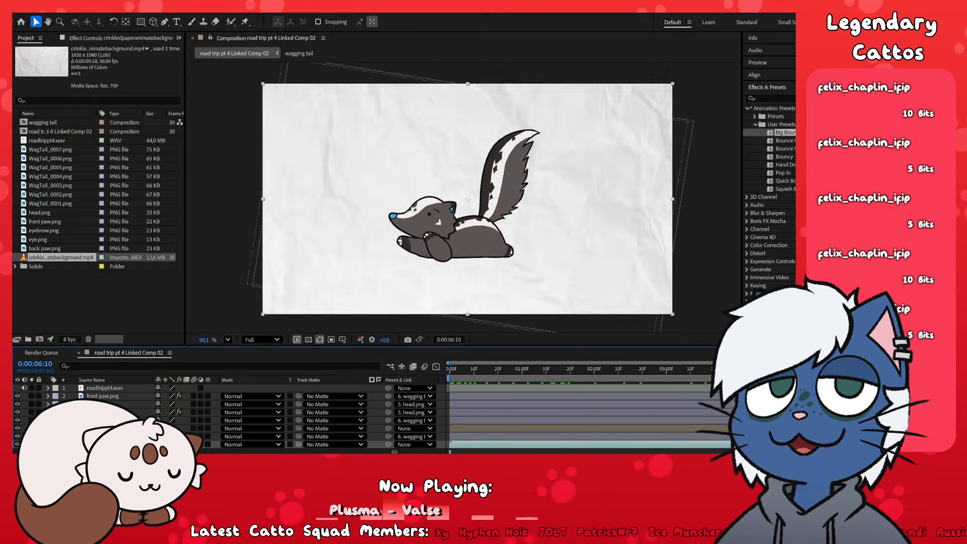
pyautogui.press('space')
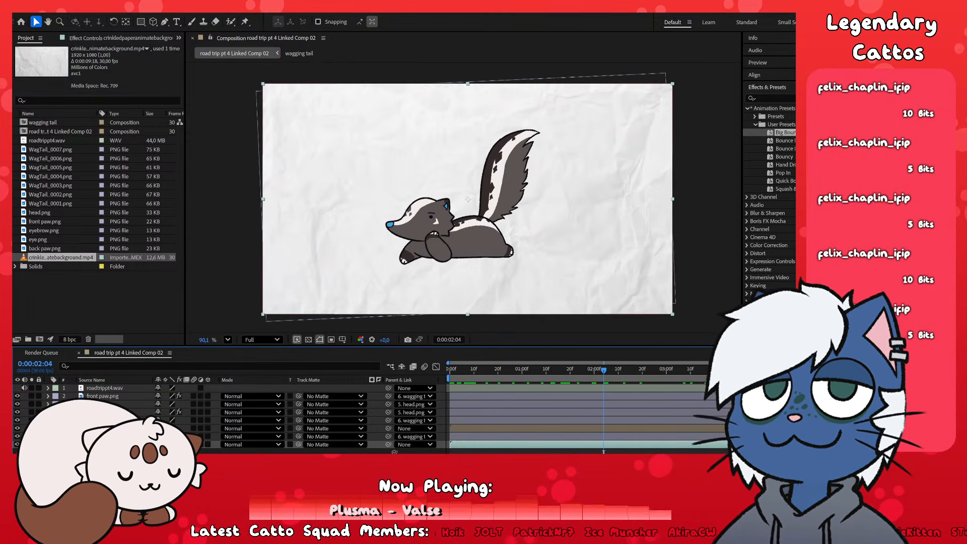
pyautogui.hotkey('ctrl', 'z')
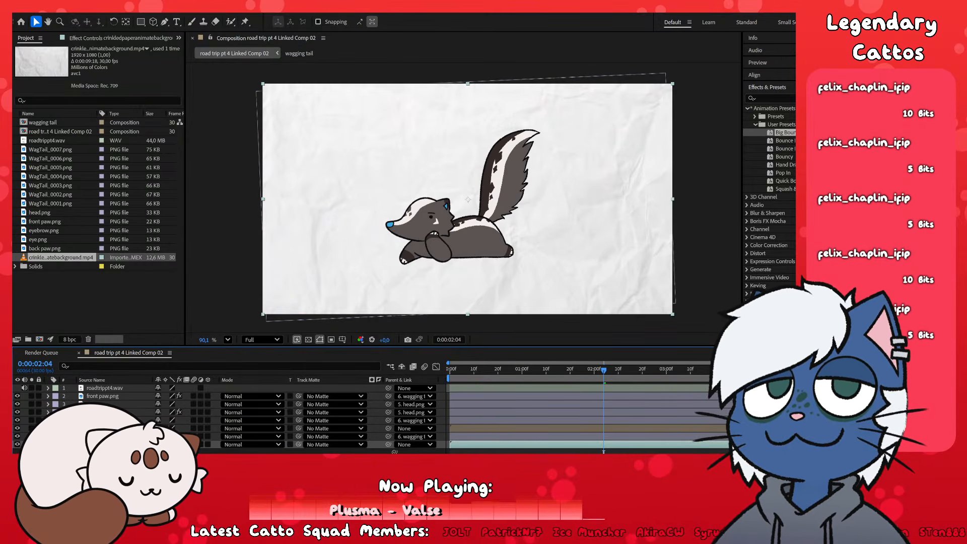
pyautogui.press('space')
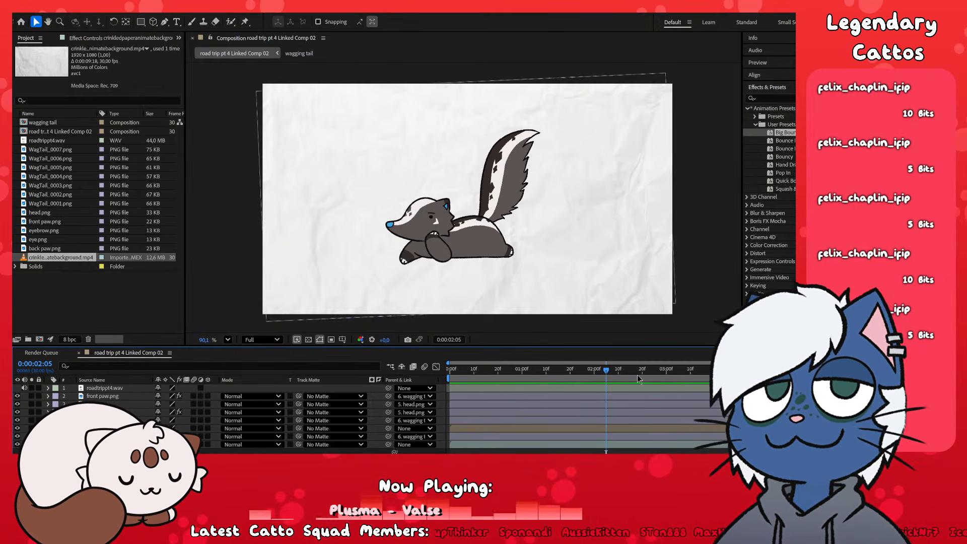
pyautogui.moveTo(637, 373); pyautogui.dragTo(907, 374)
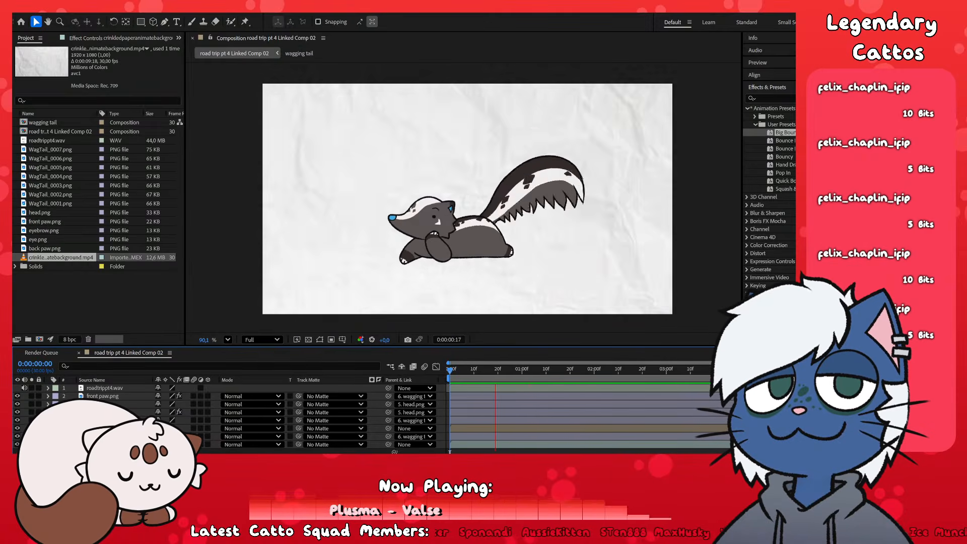
# - Try to move all the skunk layers from front paw.png to back paw.png together
pyautogui.scroll(-2, 453, 287)
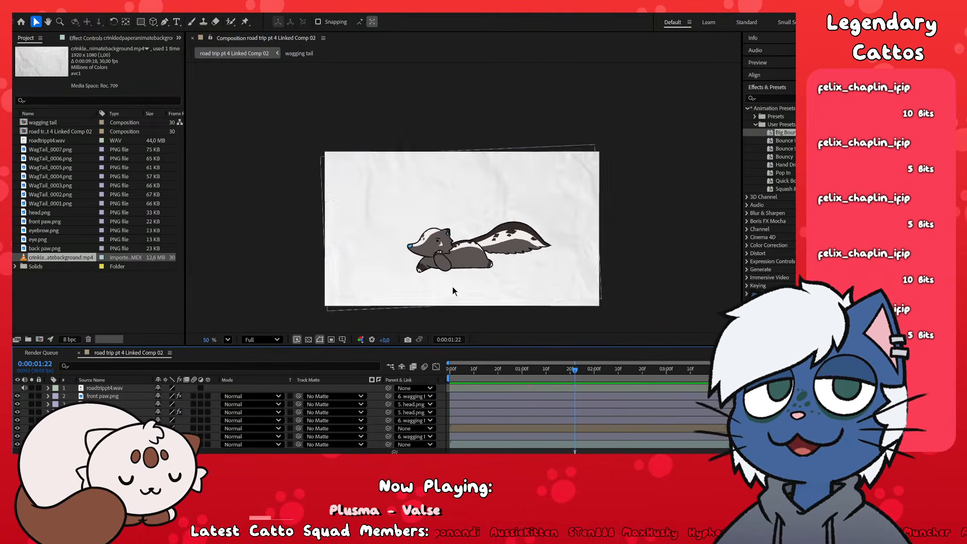
pyautogui.scroll(1, 453, 287)
pyautogui.scroll(-2, 448, 313)
pyautogui.scroll(3, 470, 302)
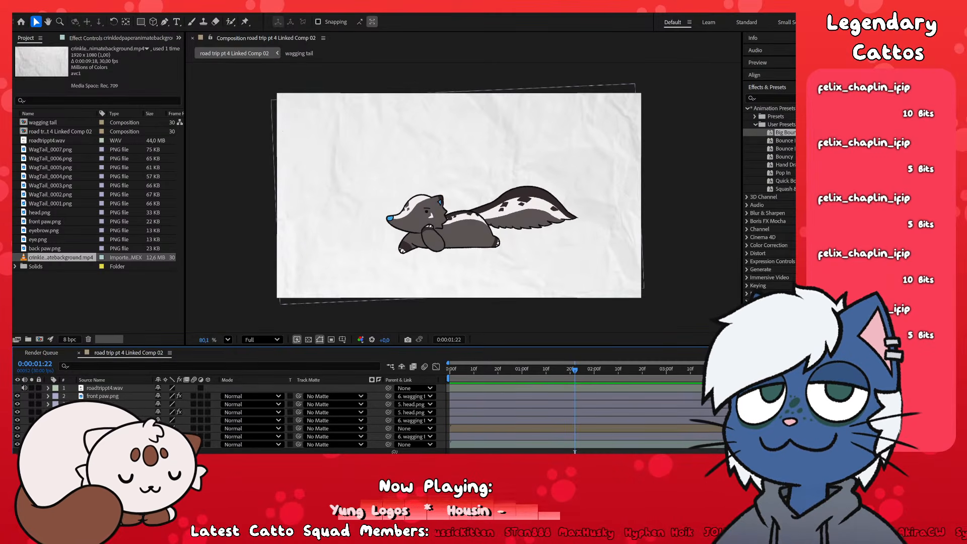
pyautogui.click(121, 437)
pyautogui.keyDown('shift'); pyautogui.click(128, 397); pyautogui.keyUp('shift')
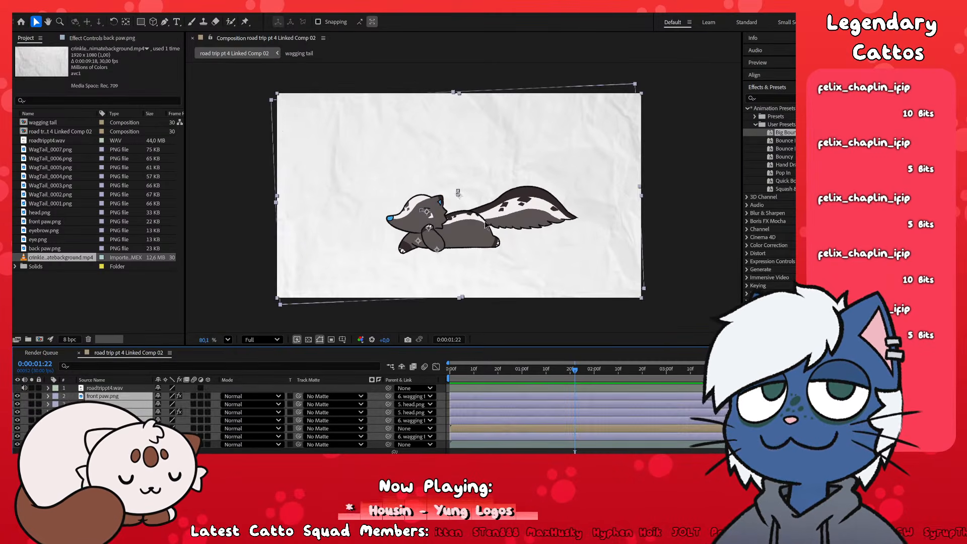
pyautogui.moveTo(485, 222); pyautogui.dragTo(500, 250)
pyautogui.hotkey('ctrl', 'z')
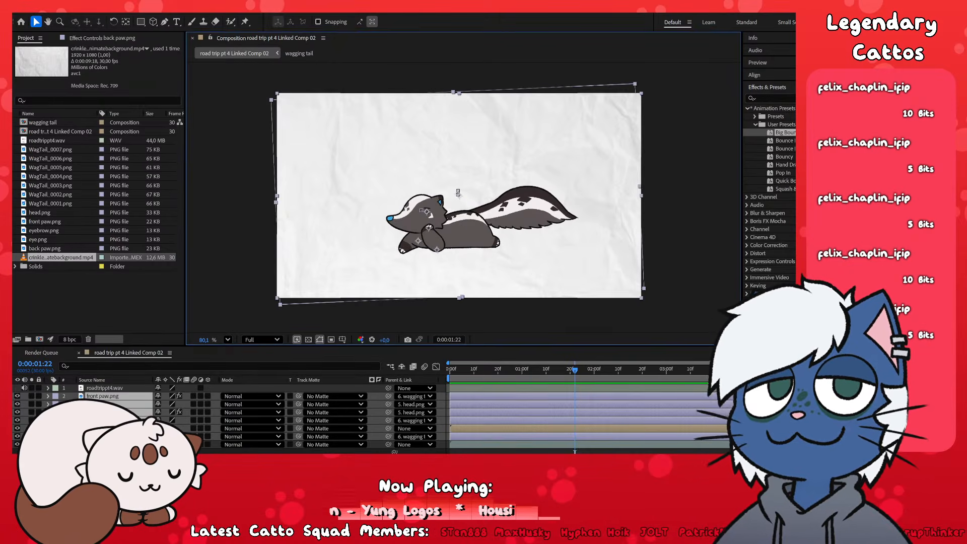
# - Shift the wagging tail parent layer slightly to the right so the whole skunk moves with it, and preview the animation
pyautogui.click(458, 193)
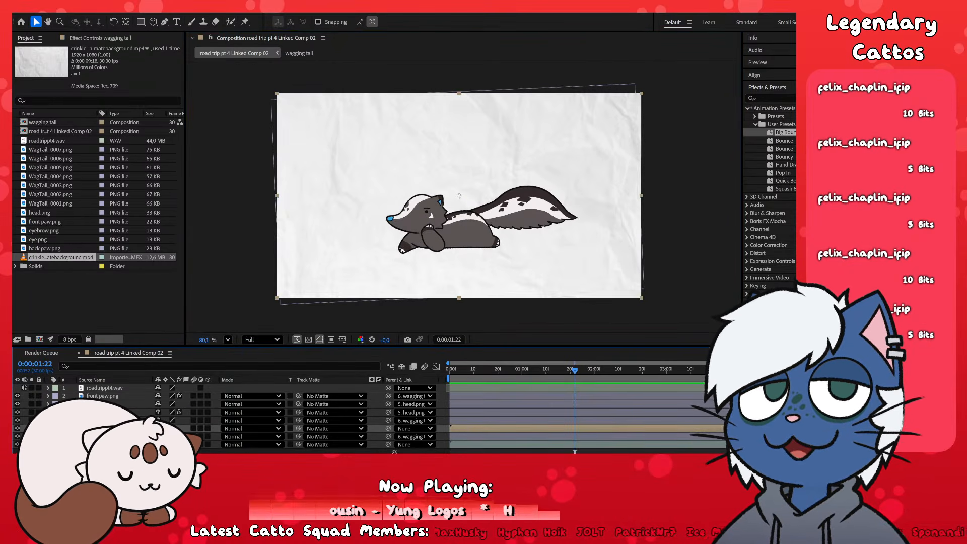
pyautogui.moveTo(479, 242); pyautogui.dragTo(486, 242)
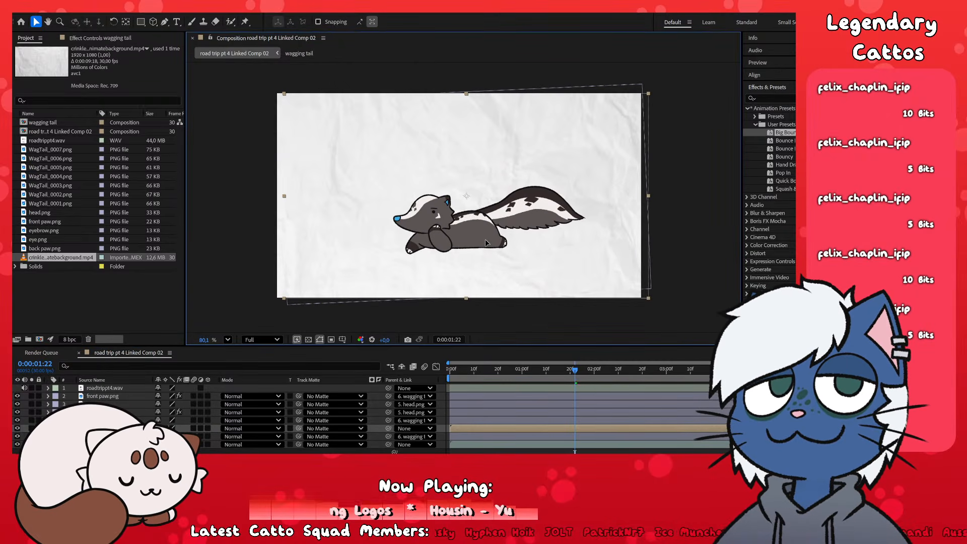
pyautogui.scroll(-1, 447, 273)
pyautogui.click(557, 293)
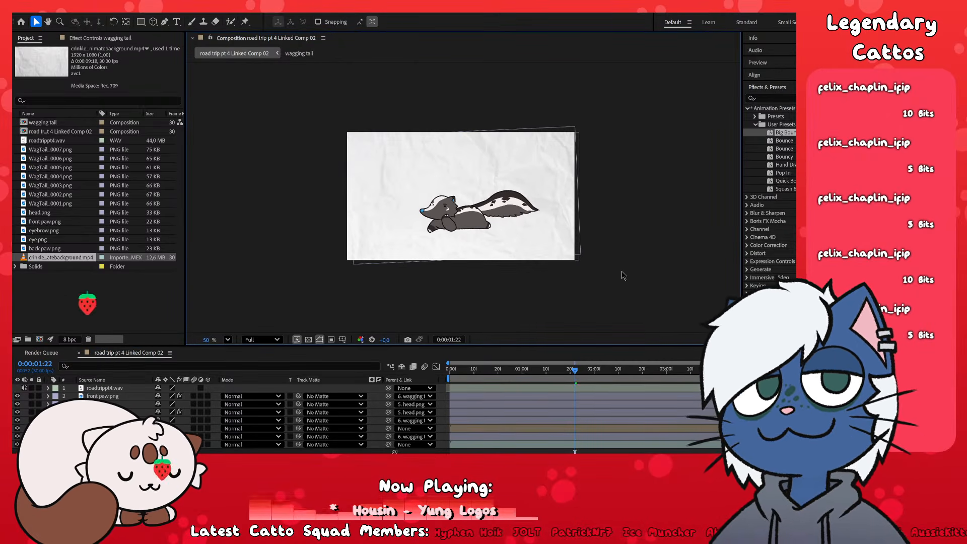
pyautogui.press('space')
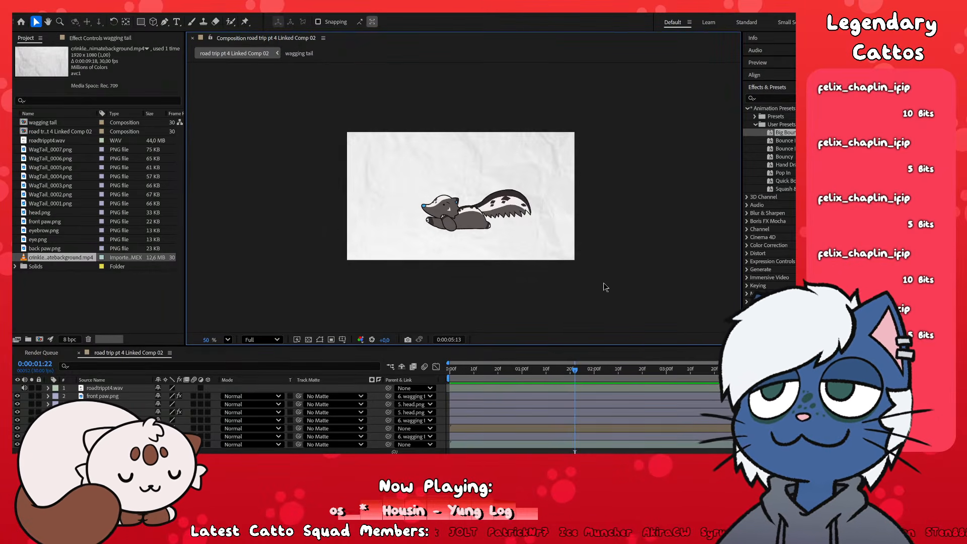
# - Add a Drop Shadow layer style to the wagging tail layer and reveal its settings
pyautogui.scroll(5, 468, 212)
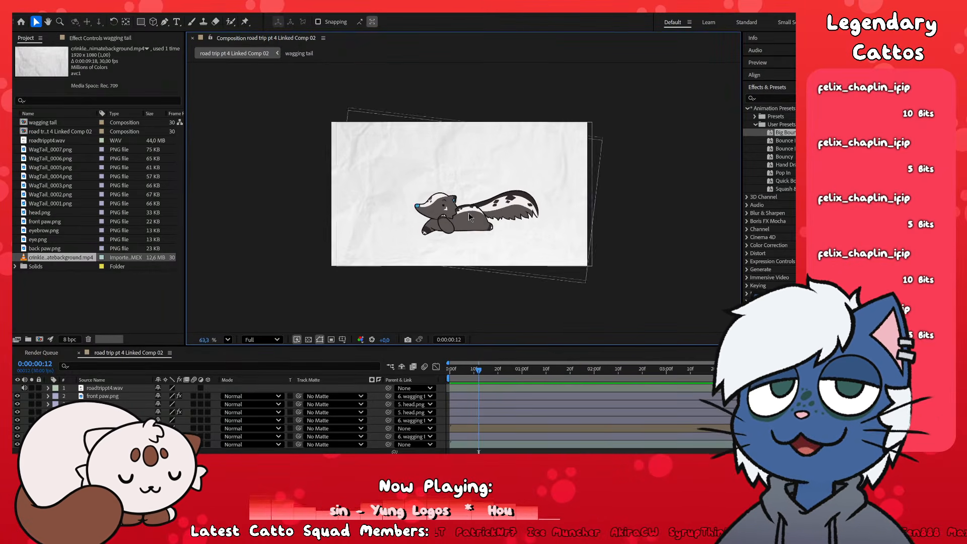
pyautogui.scroll(1, 471, 213)
pyautogui.scroll(-2, 468, 217)
pyautogui.scroll(1, 424, 191)
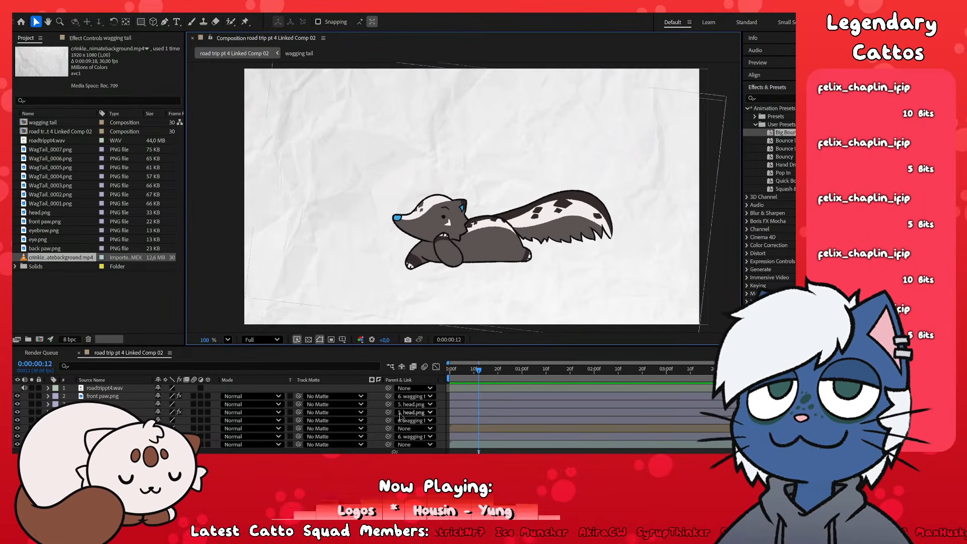
pyautogui.click(135, 437)
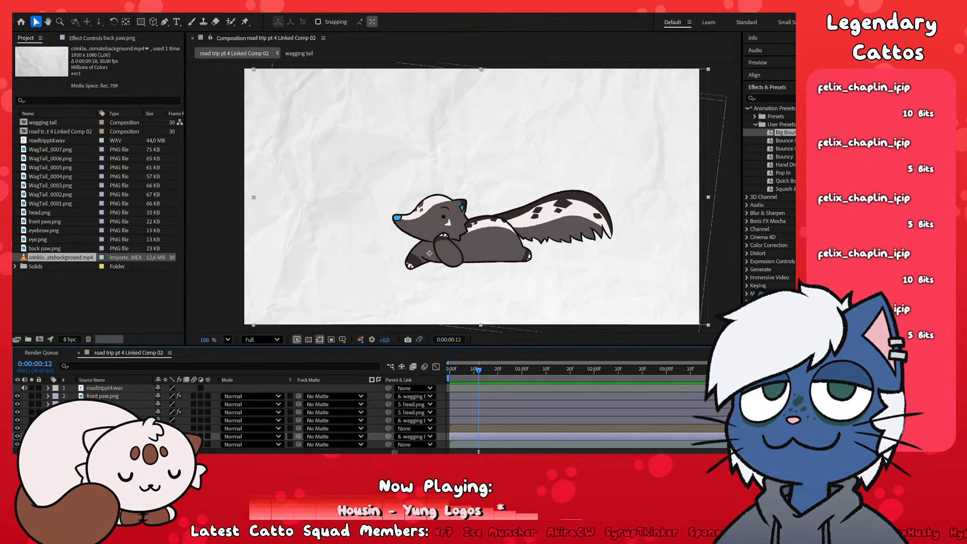
pyautogui.keyDown('shift'); pyautogui.click(136, 396); pyautogui.keyUp('shift')
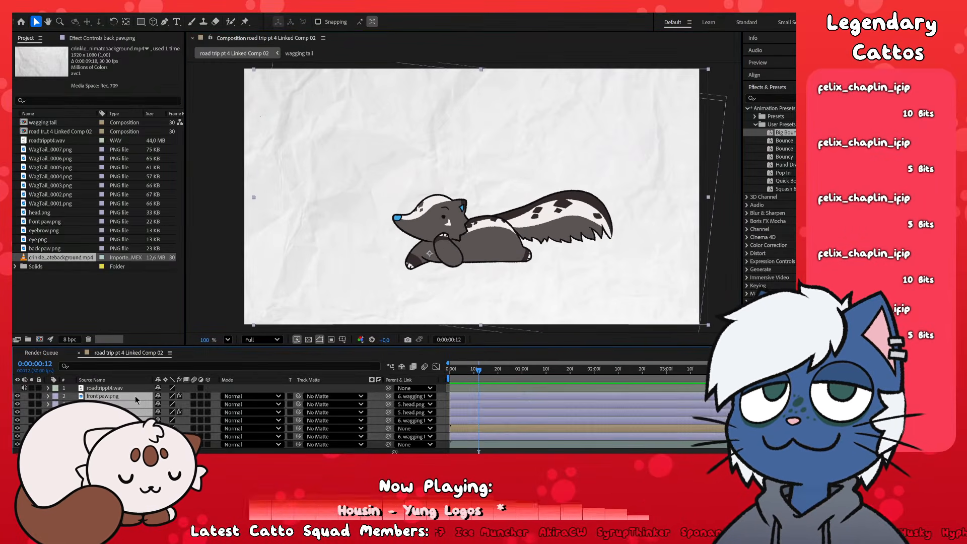
pyautogui.click(482, 198)
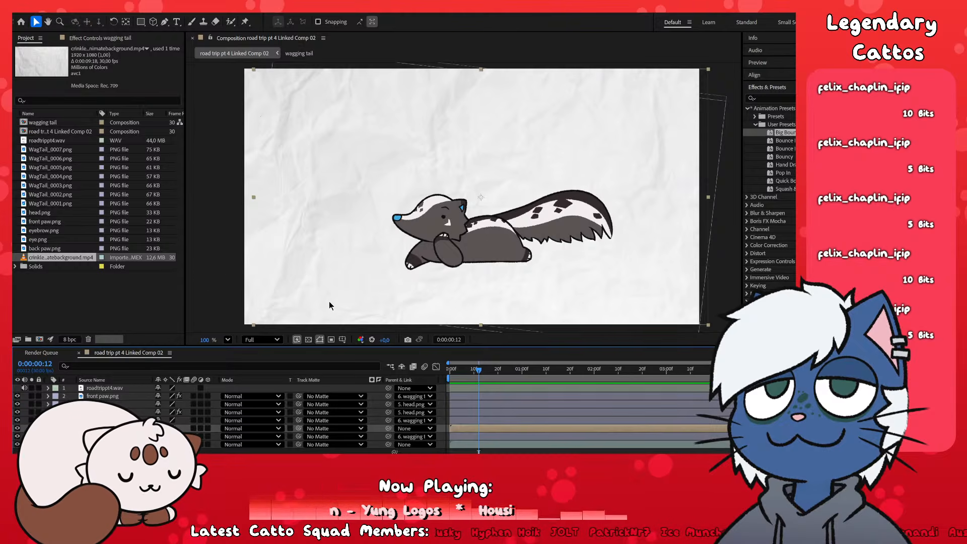
pyautogui.press('Delete')
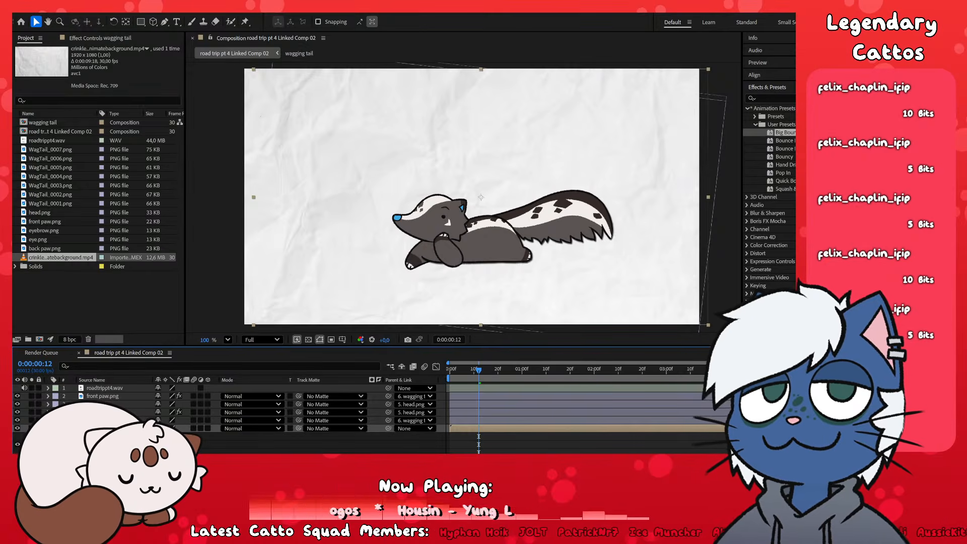
pyautogui.scroll(-3, 229, 419)
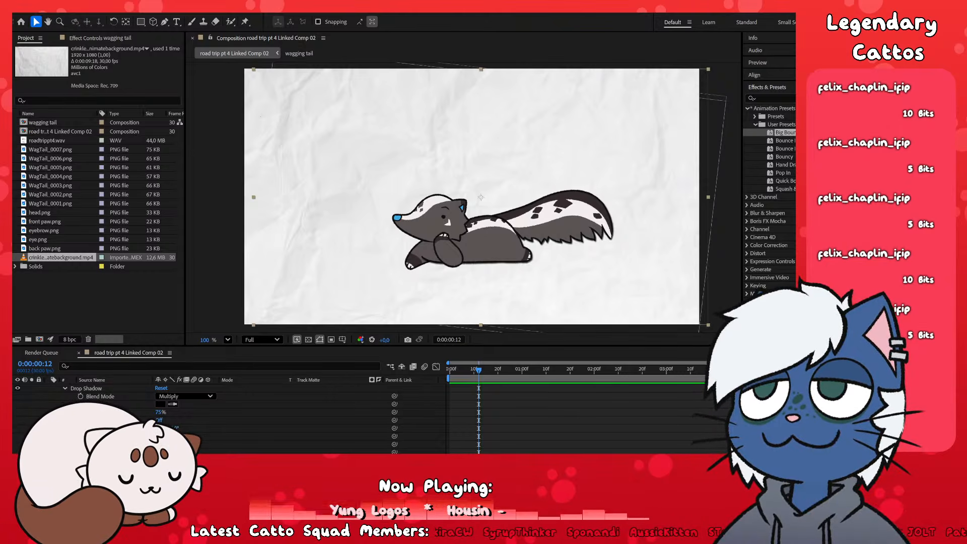
# - Change the size of the wagging tail layer's Drop Shadow, set its opacity to 56%, and return to the layer list
pyautogui.scroll(-2, 462, 415)
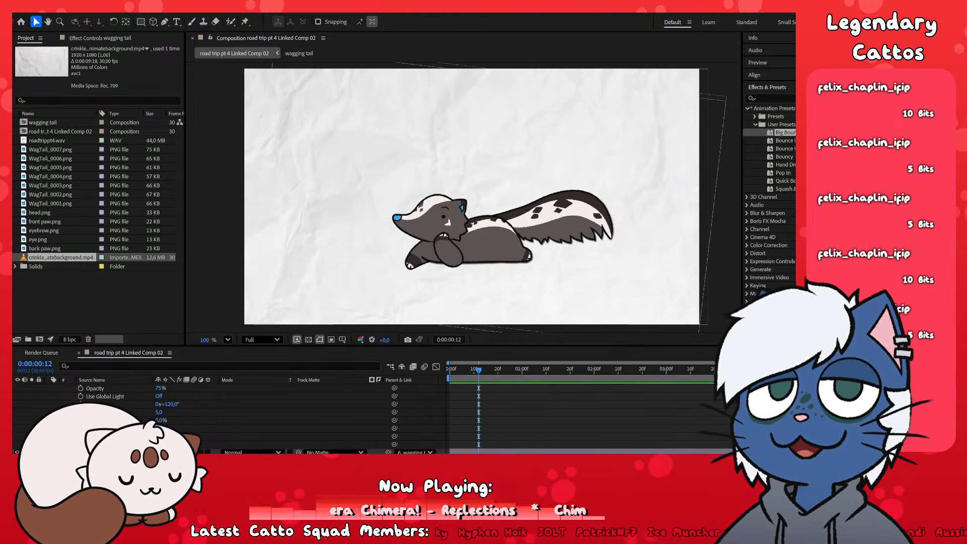
pyautogui.scroll(-1, 500, 417)
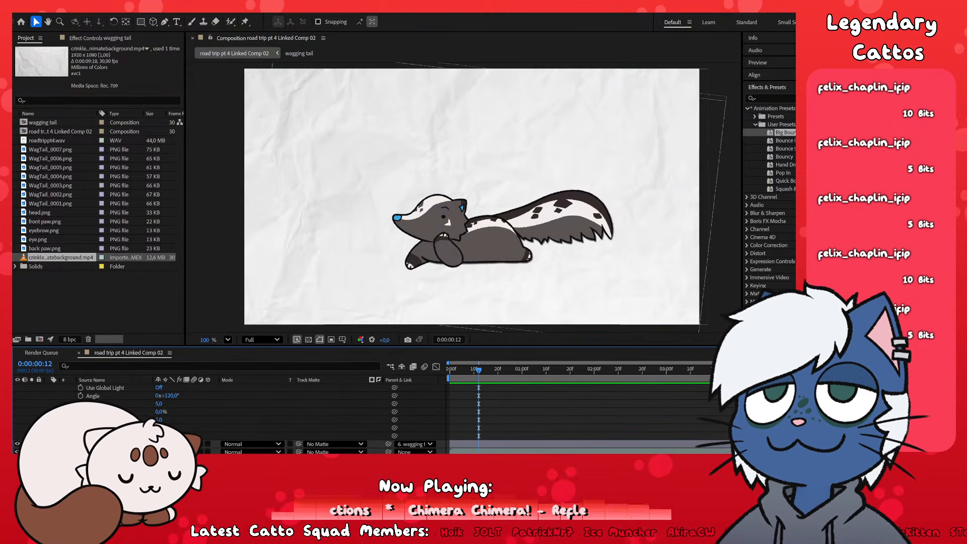
pyautogui.scroll(3, 328, 418)
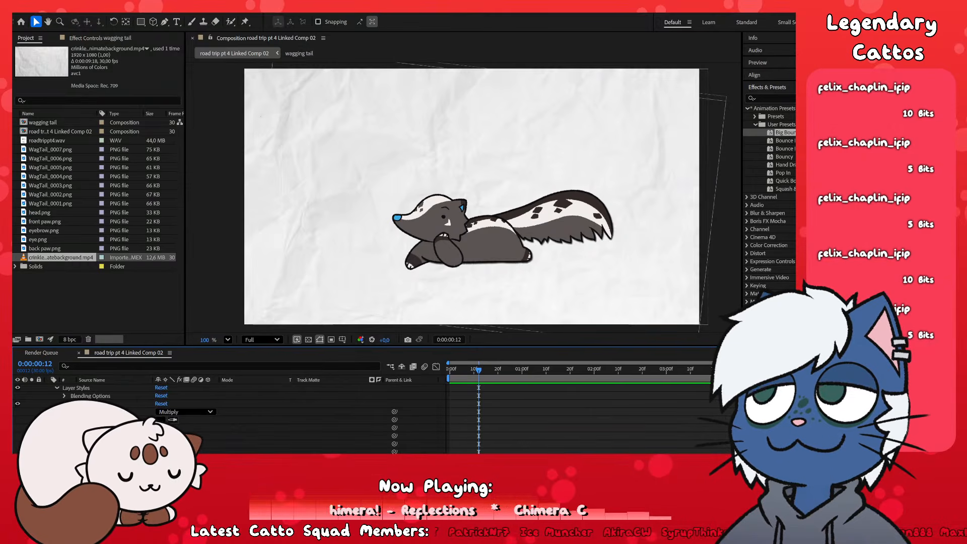
pyautogui.scroll(-3, 173, 416)
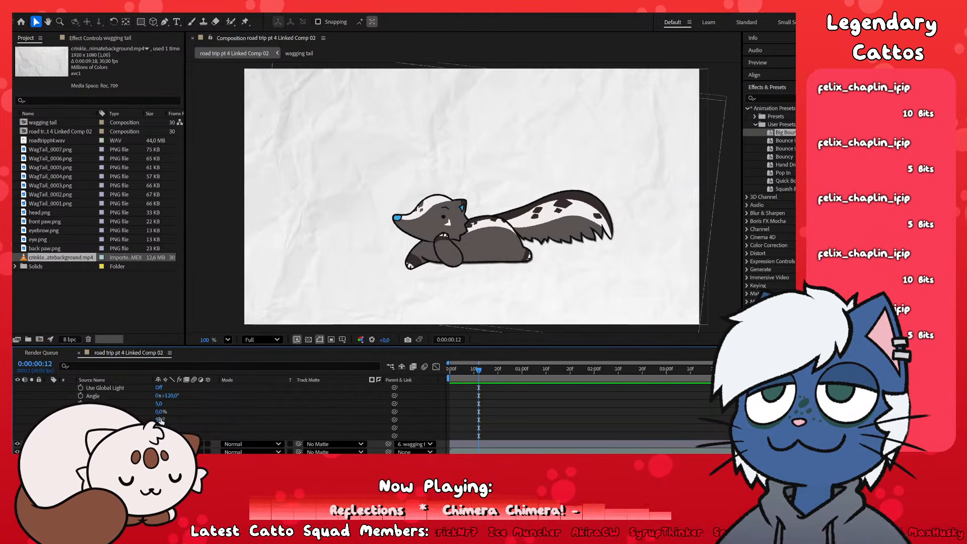
pyautogui.click(159, 420)
pyautogui.write('0')
pyautogui.press('Return')
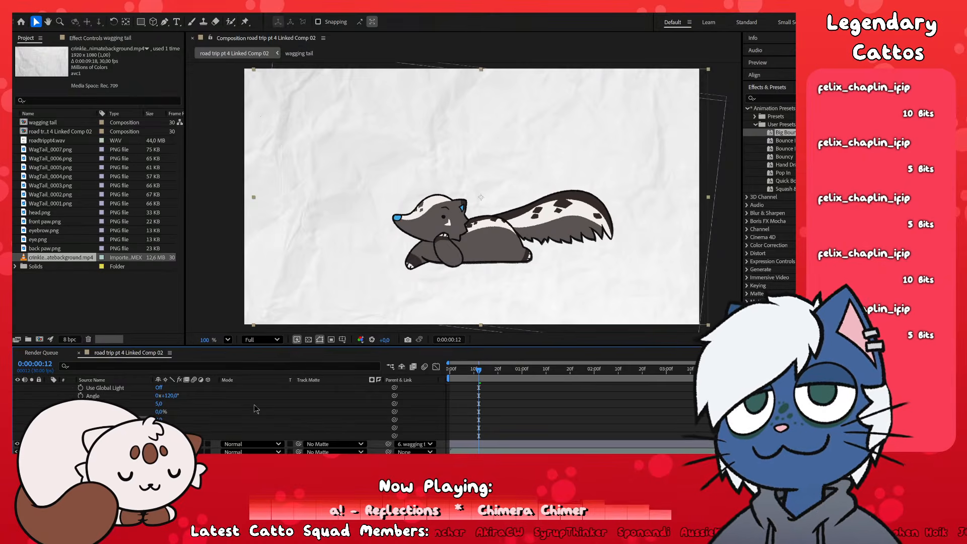
pyautogui.scroll(2, 162, 406)
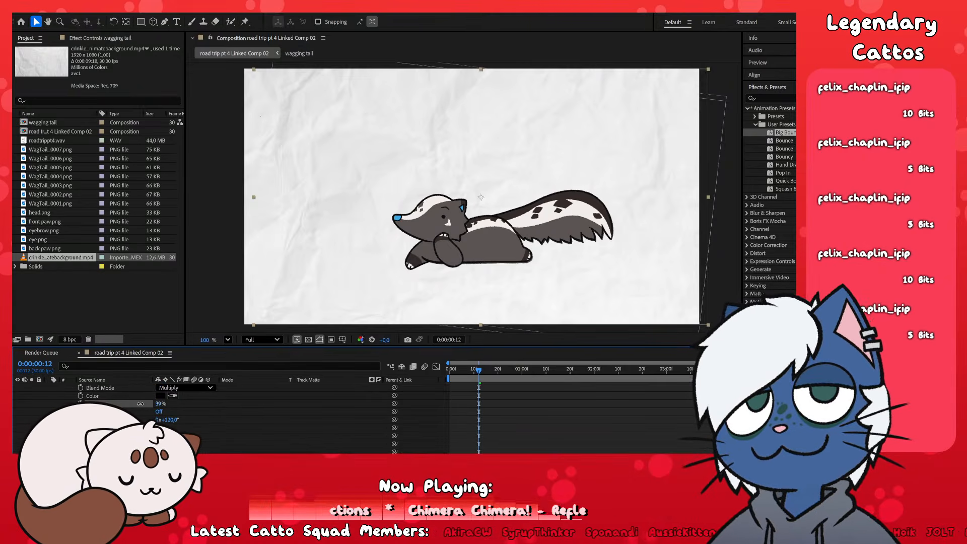
pyautogui.moveTo(151, 404); pyautogui.dragTo(152, 405)
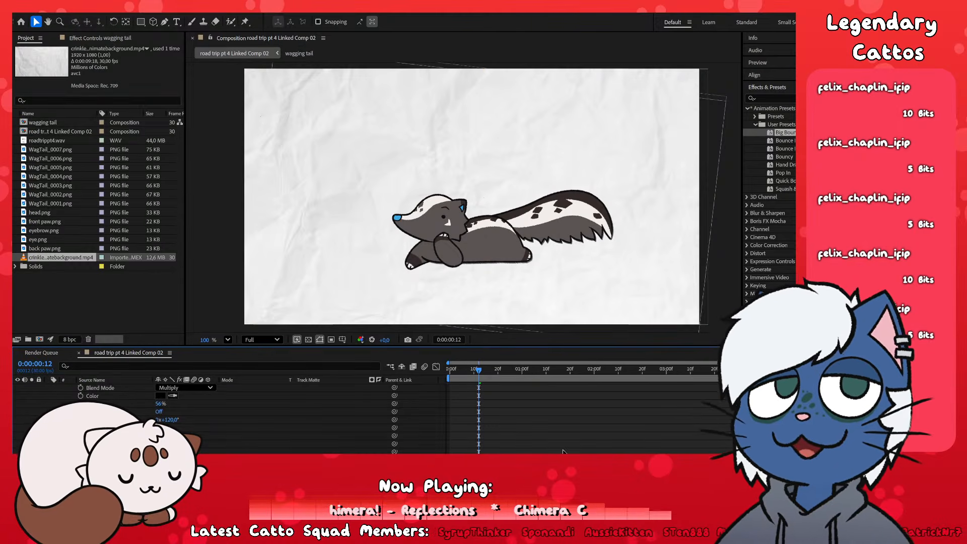
pyautogui.scroll(5, 543, 452)
pyautogui.click(83, 412)
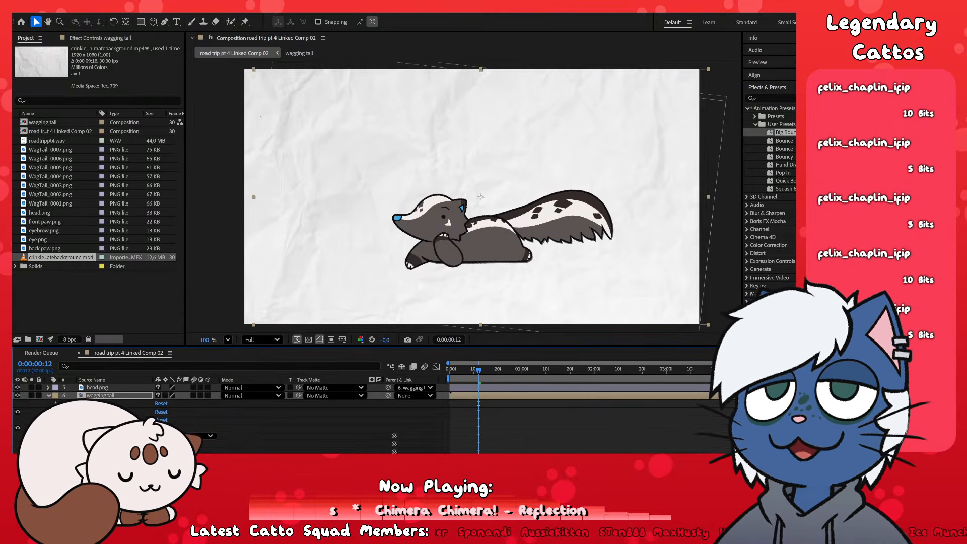
pyautogui.scroll(1, 558, 382)
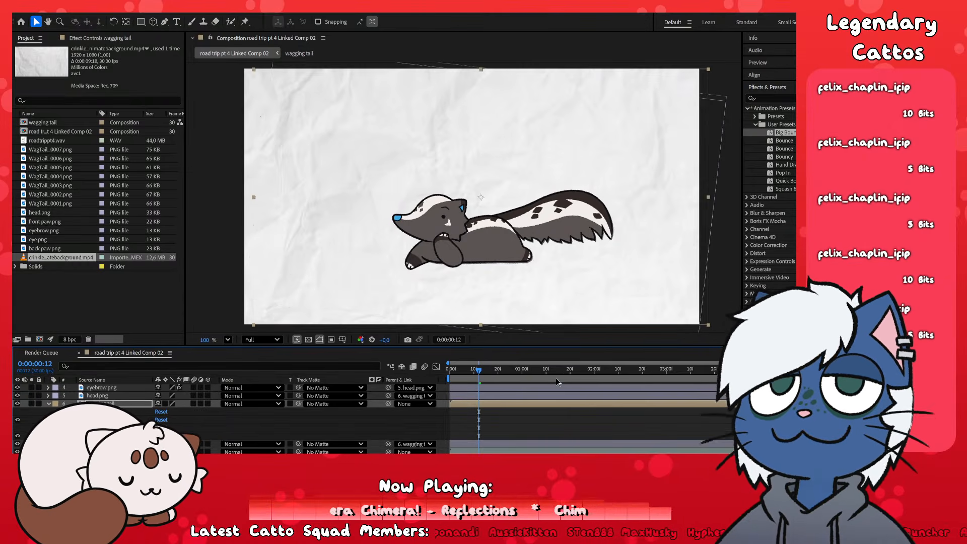
pyautogui.scroll(3, 498, 451)
# - Reveal the keyframes of the head.png layer and check the head's motion near the start of the composition
pyautogui.click(526, 194)
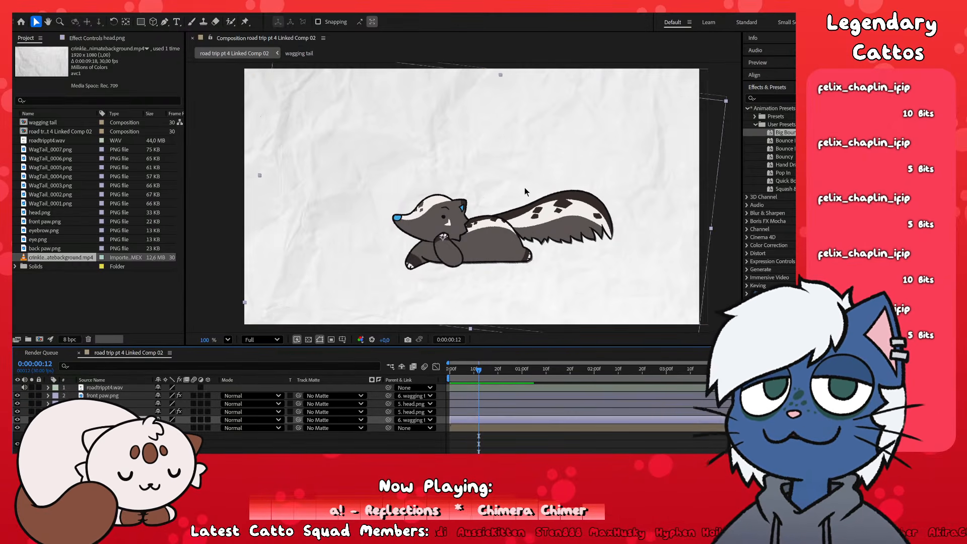
pyautogui.press('u')
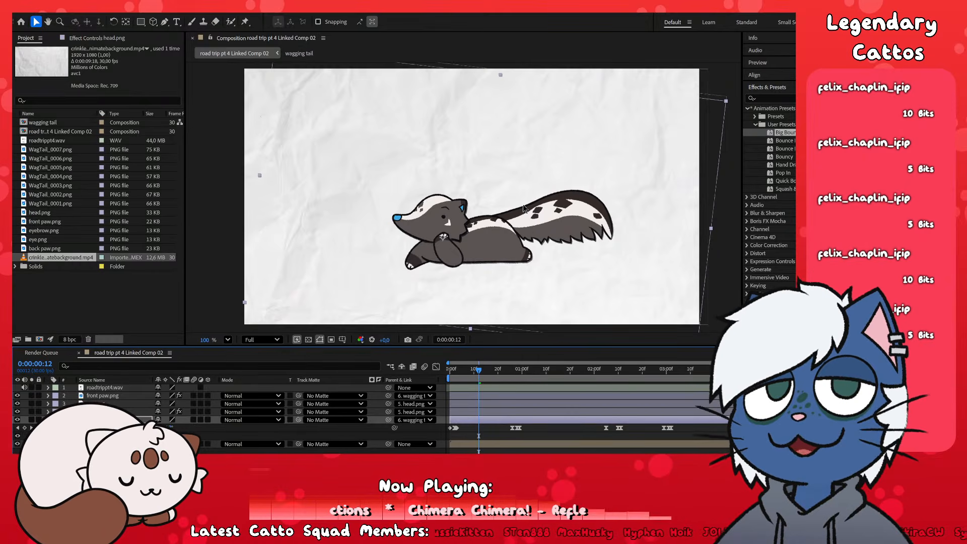
pyautogui.moveTo(514, 371); pyautogui.dragTo(561, 371)
pyautogui.press('space')
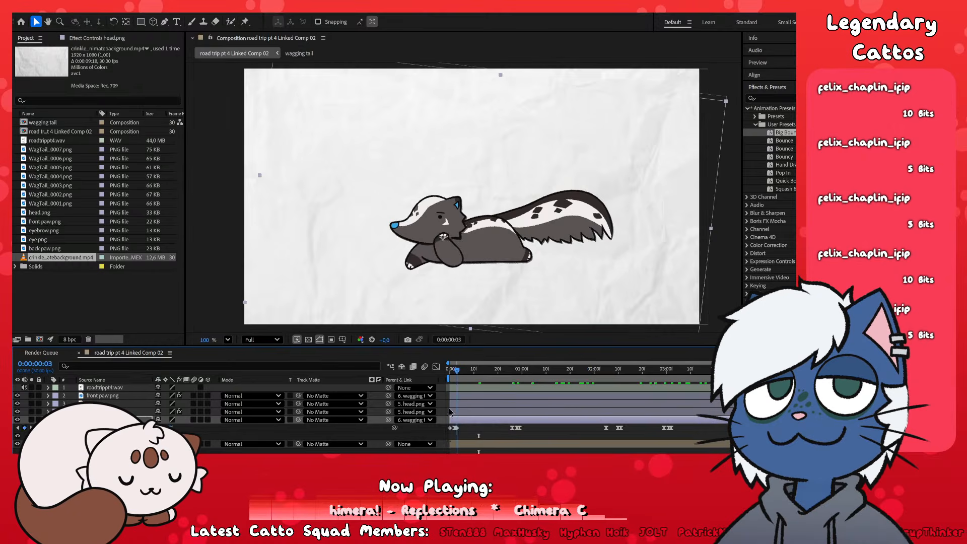
# - Preview the skunk's head motion, reveal the keyframes of the front paw.png layer, and review the paw animation from the composition's start
pyautogui.press('space')
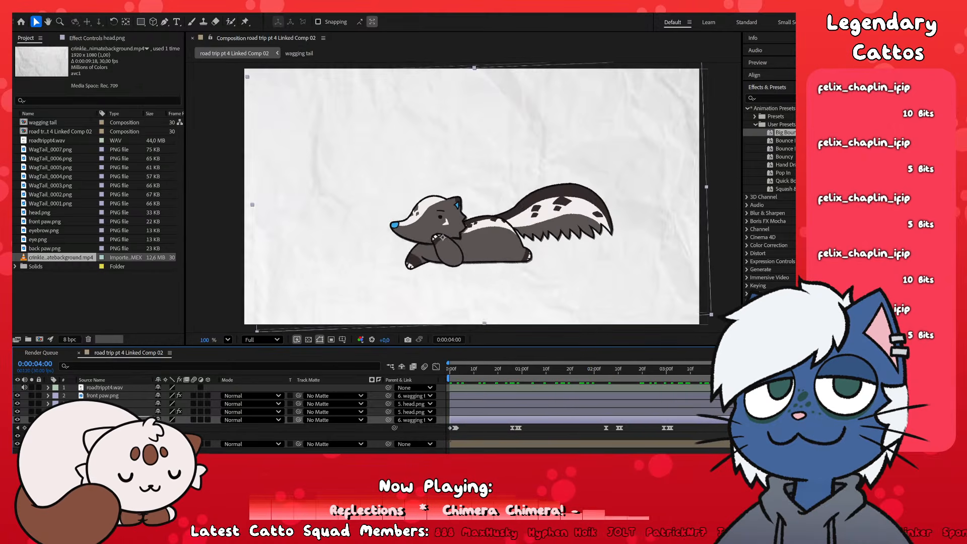
pyautogui.click(734, 412)
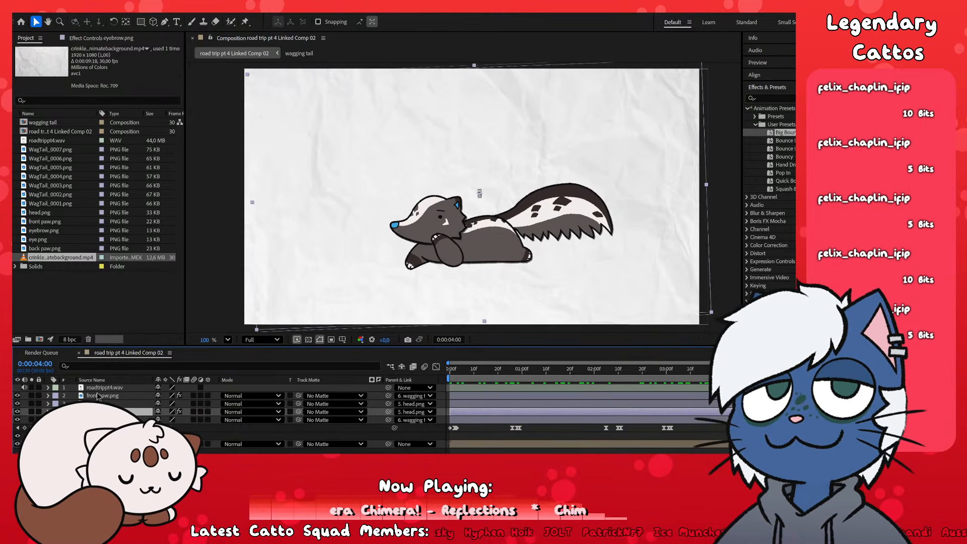
pyautogui.click(116, 396)
pyautogui.press('u')
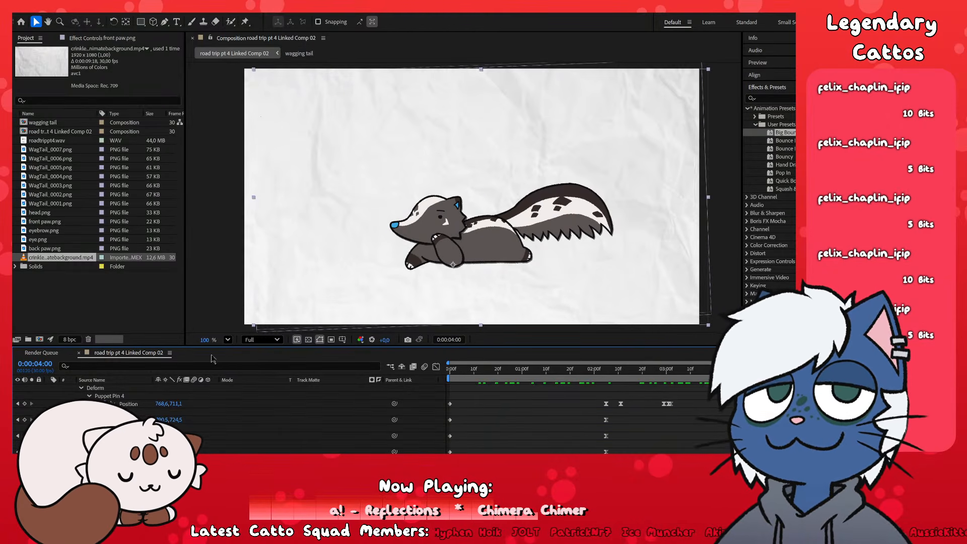
pyautogui.scroll(-1, 471, 233)
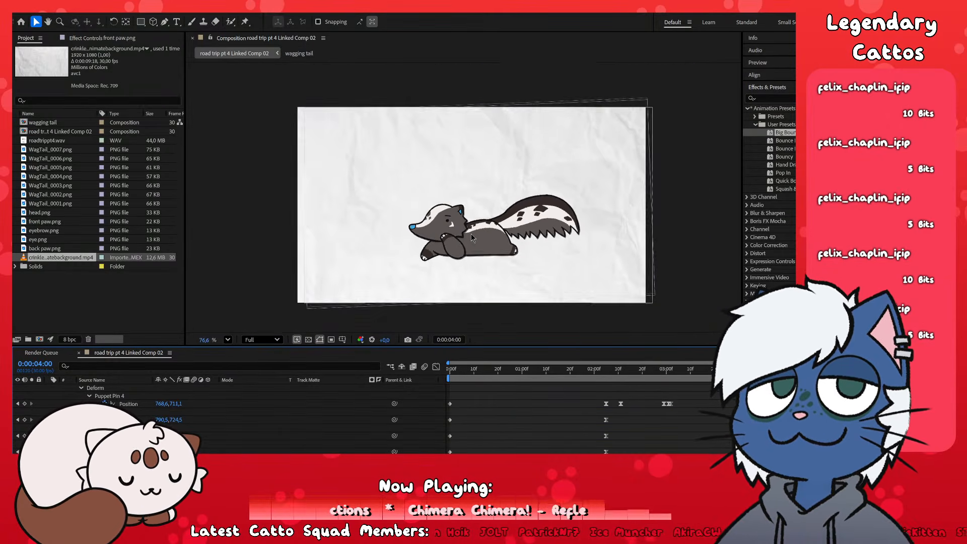
pyautogui.scroll(2, 549, 267)
pyautogui.moveTo(684, 371); pyautogui.dragTo(905, 418)
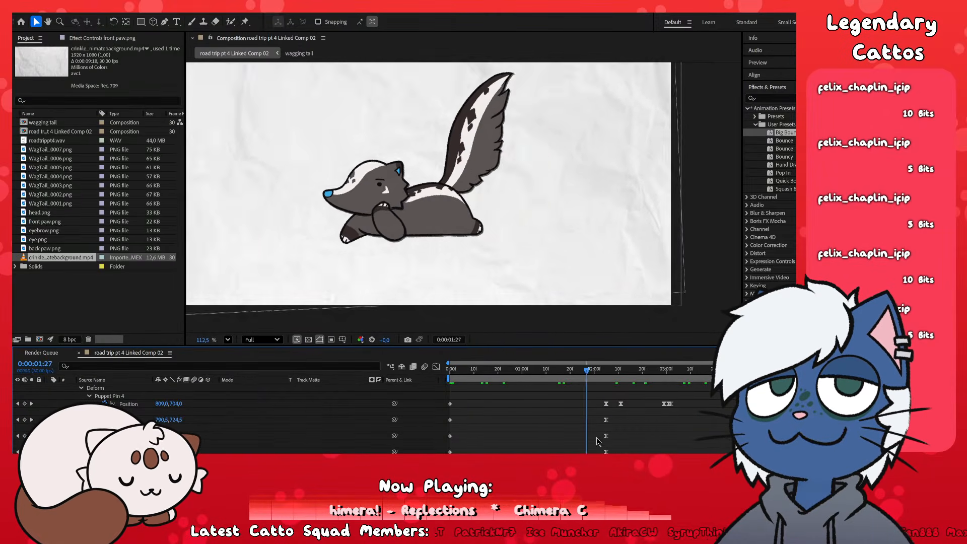
pyautogui.press('Home')
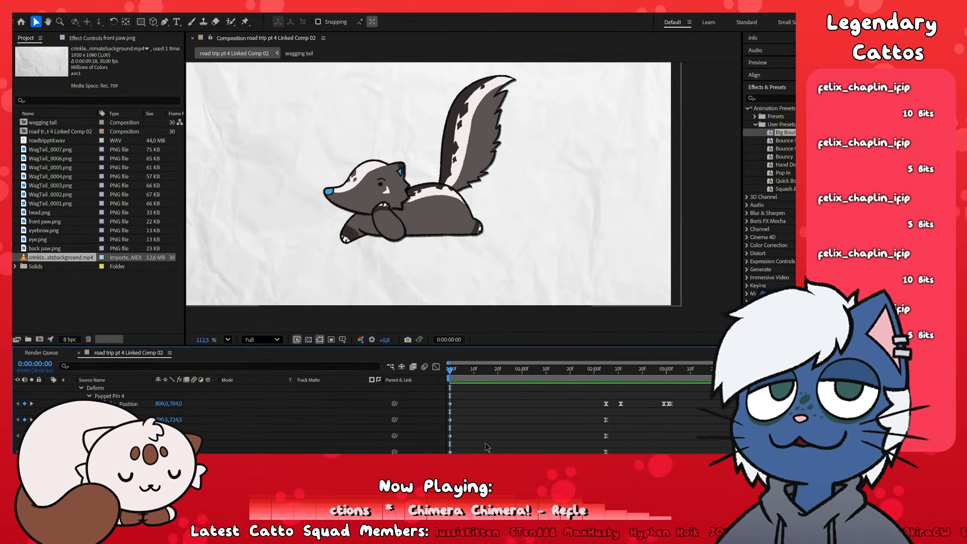
pyautogui.scroll(-4, 511, 250)
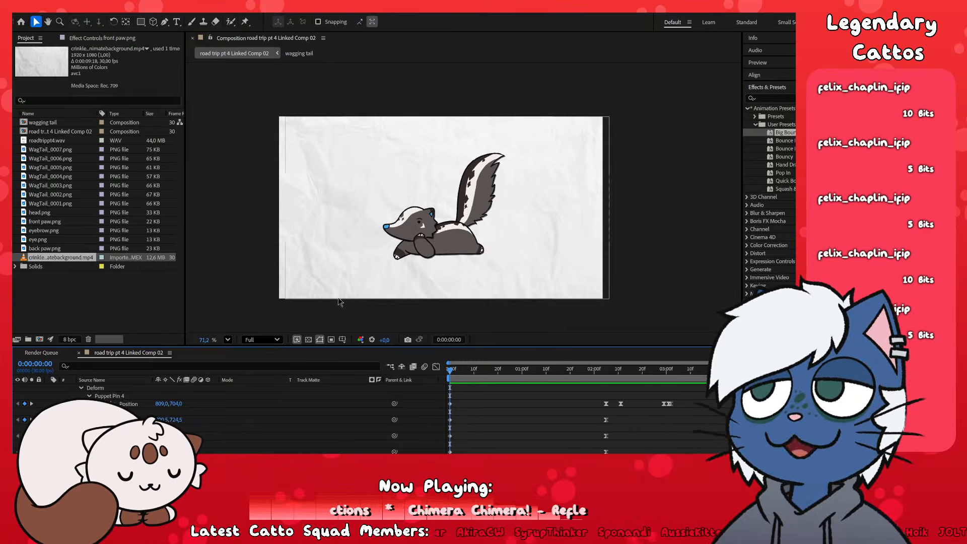
pyautogui.scroll(2, 465, 280)
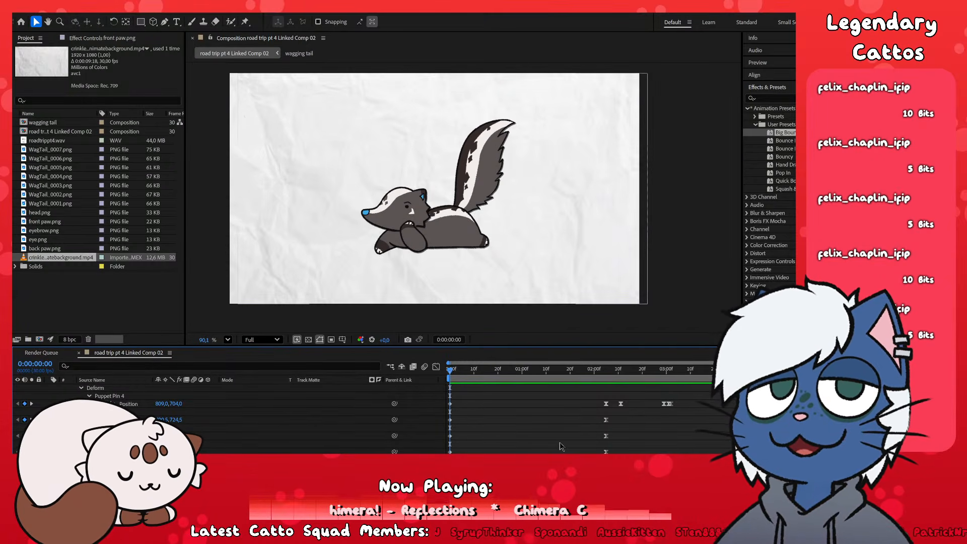
pyautogui.scroll(-1, 457, 144)
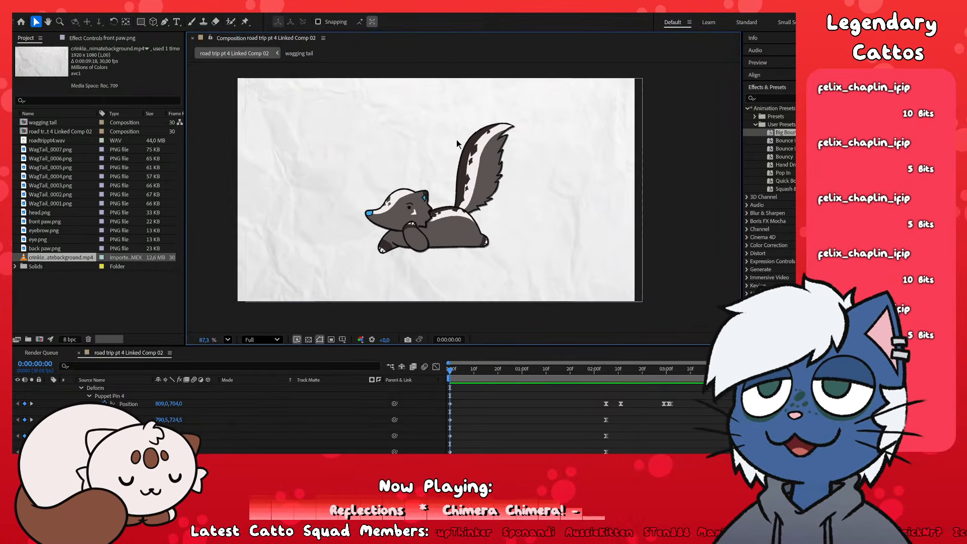
pyautogui.scroll(4, 537, 201)
pyautogui.moveTo(578, 204); pyautogui.dragTo(650, 217)
pyautogui.scroll(-6, 649, 217)
pyautogui.moveTo(543, 235); pyautogui.dragTo(524, 232)
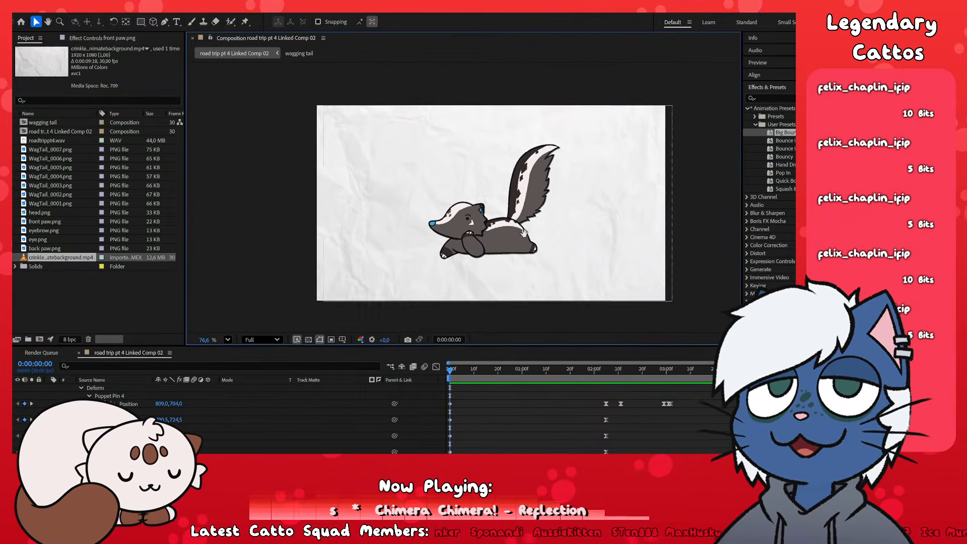
pyautogui.scroll(4, 548, 244)
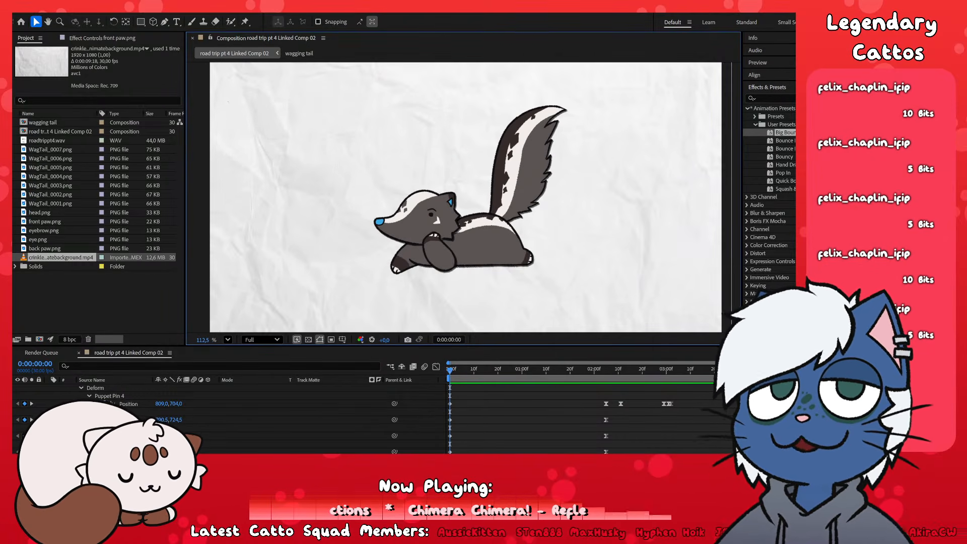
# - Switch to Premiere Pro and play the cut from the Linked Comp 02 skunk shot to the sweaty close-up, comparing it with the composition
pyautogui.hotkey('alt', 'Tab')
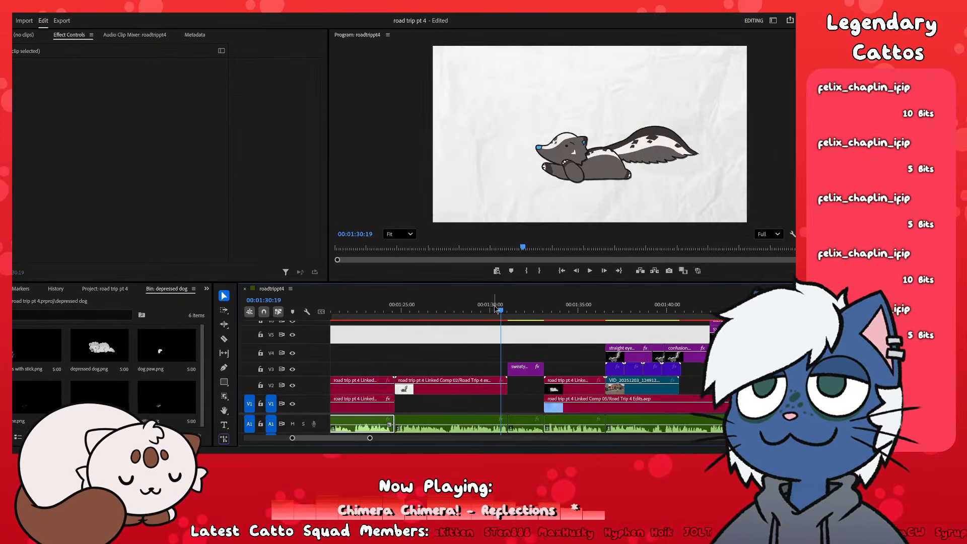
pyautogui.moveTo(495, 308); pyautogui.dragTo(507, 343)
pyautogui.press('space')
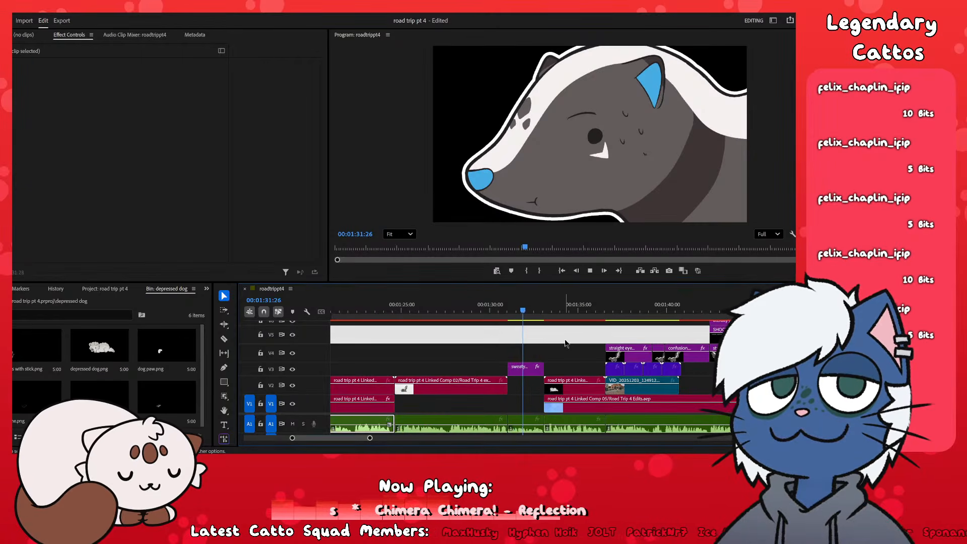
pyautogui.click(504, 310)
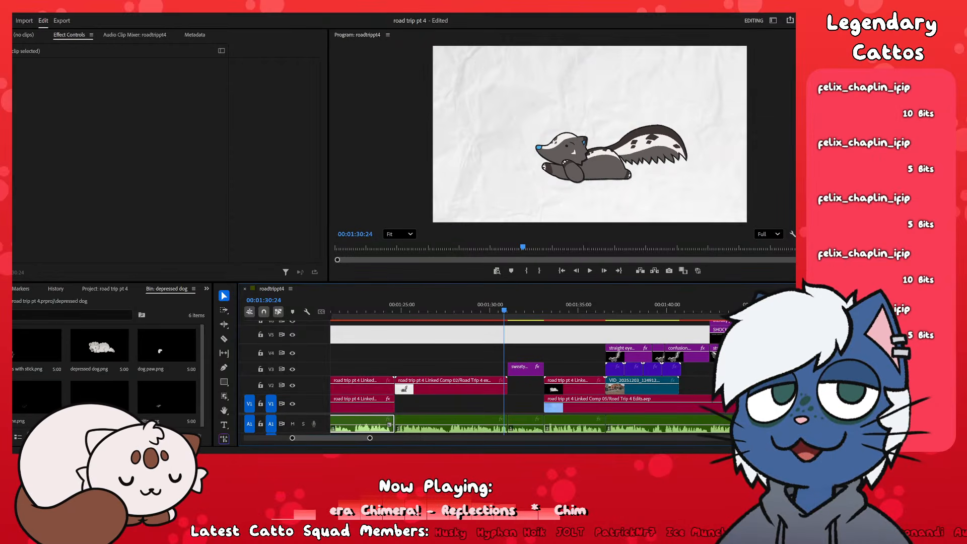
pyautogui.hotkey('alt', 'Tab')
pyautogui.scroll(-5, 667, 437)
pyautogui.scroll(5, 667, 437)
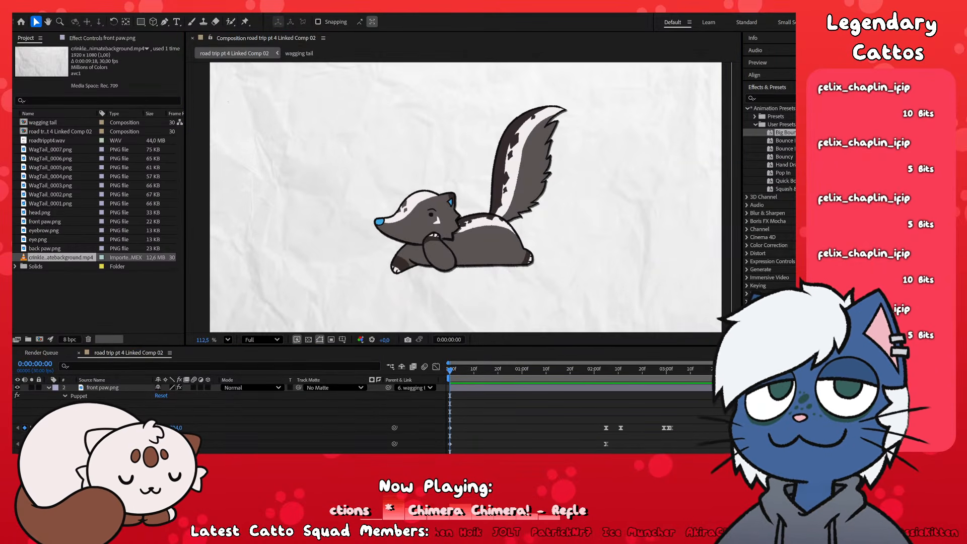
pyautogui.hotkey('alt', 'Tab')
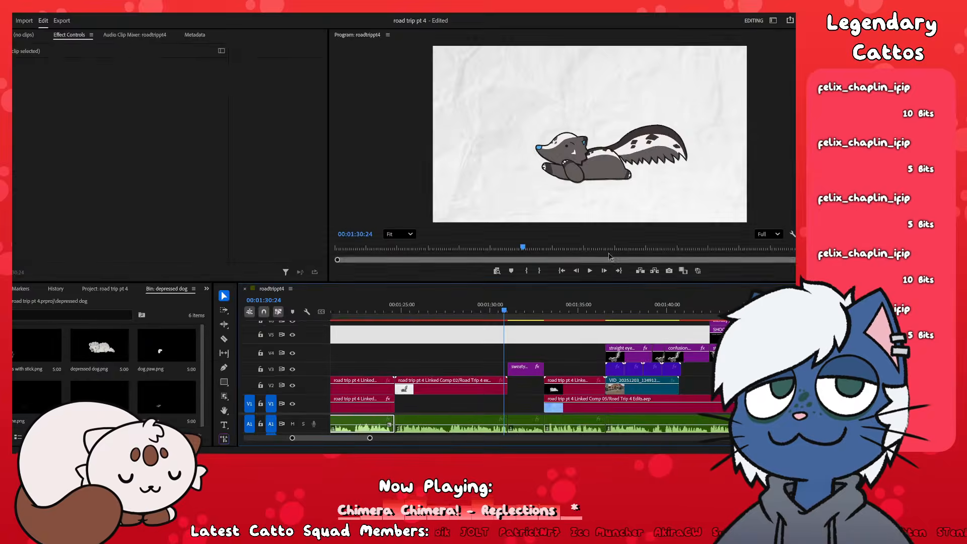
pyautogui.press('space')
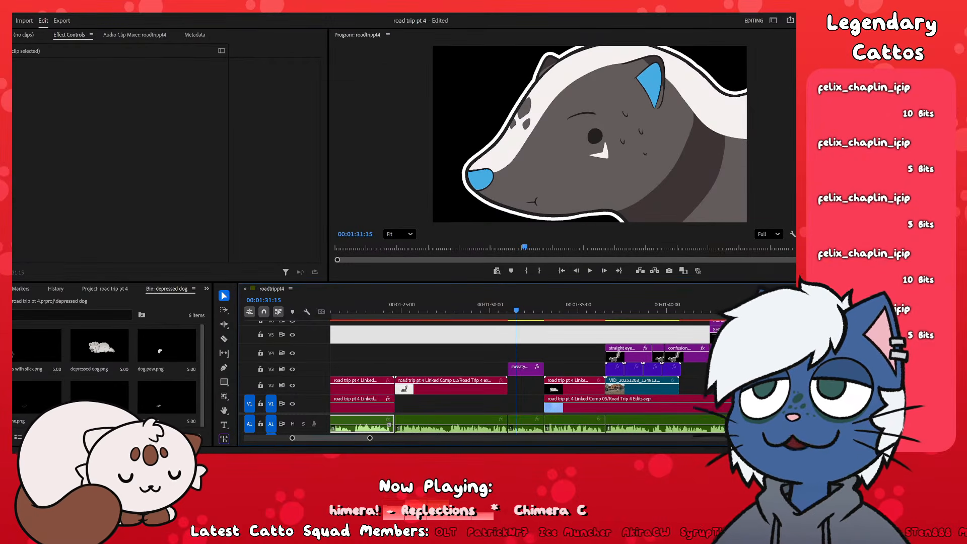
# - Switch back to After Effects, save the project, and extend the ends of all Linked Comp 02 layers past the nine-second mark
pyautogui.hotkey('alt', 'Tab')
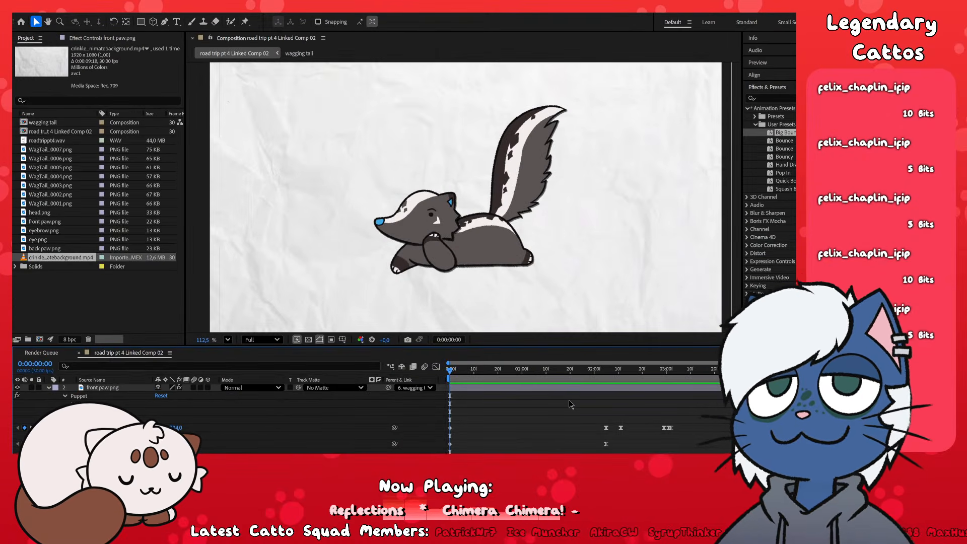
pyautogui.hotkey('ctrl', 's')
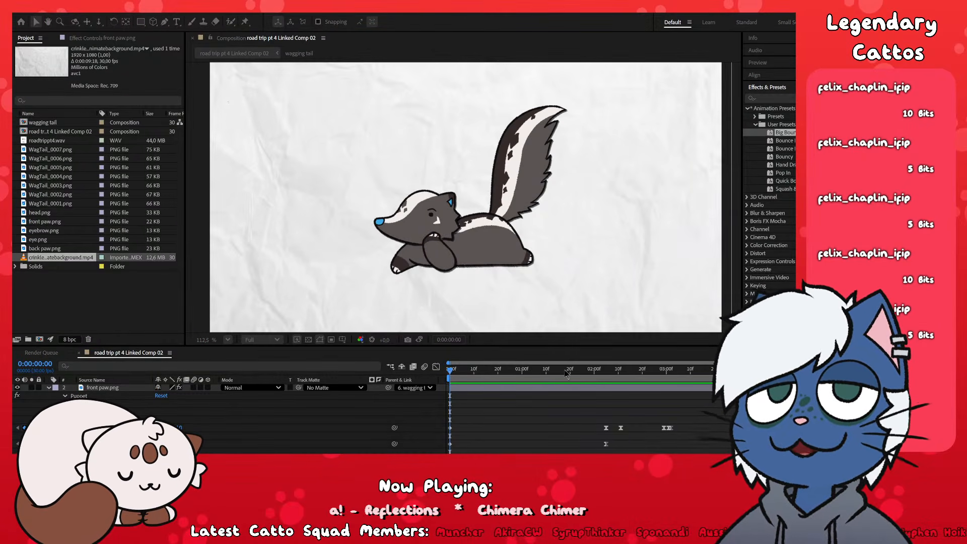
pyautogui.scroll(-3, 533, 434)
pyautogui.click(640, 392)
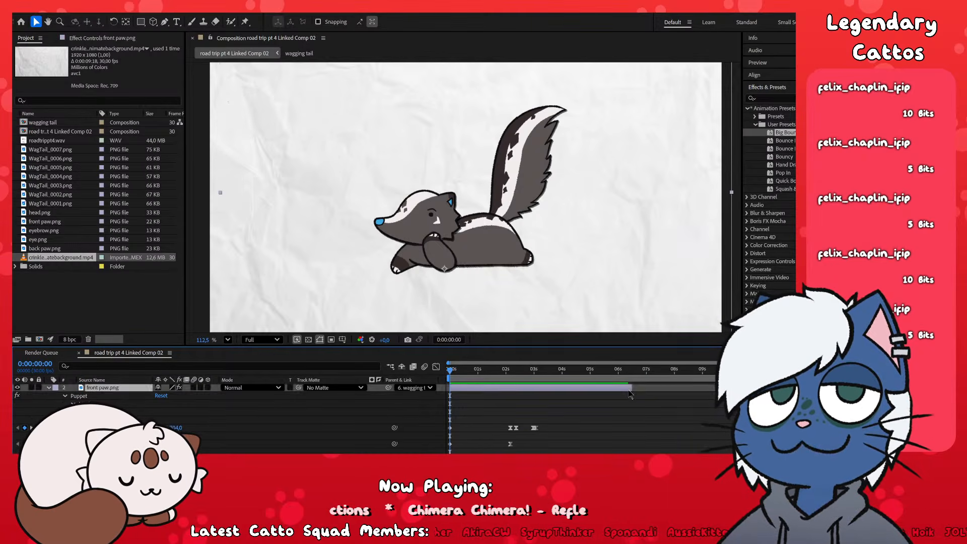
pyautogui.scroll(3, 641, 392)
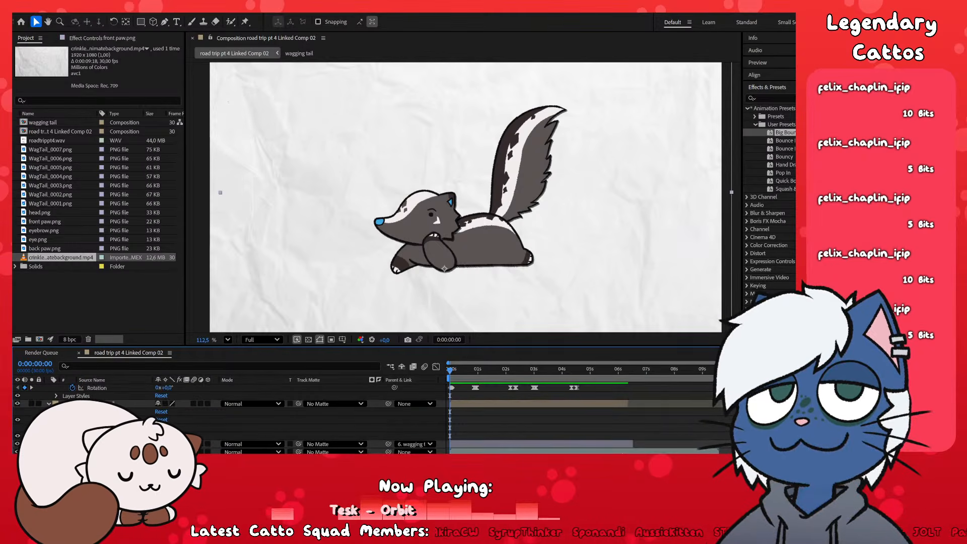
pyautogui.hotkey('ctrl', 'a')
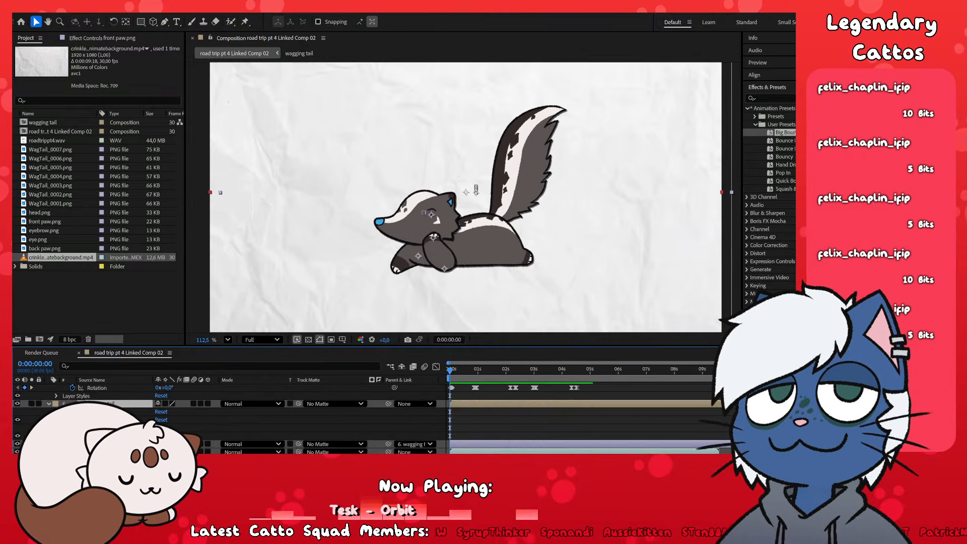
pyautogui.hotkey('ctrl', 'shift', 'a')
pyautogui.moveTo(570, 370); pyautogui.dragTo(637, 390)
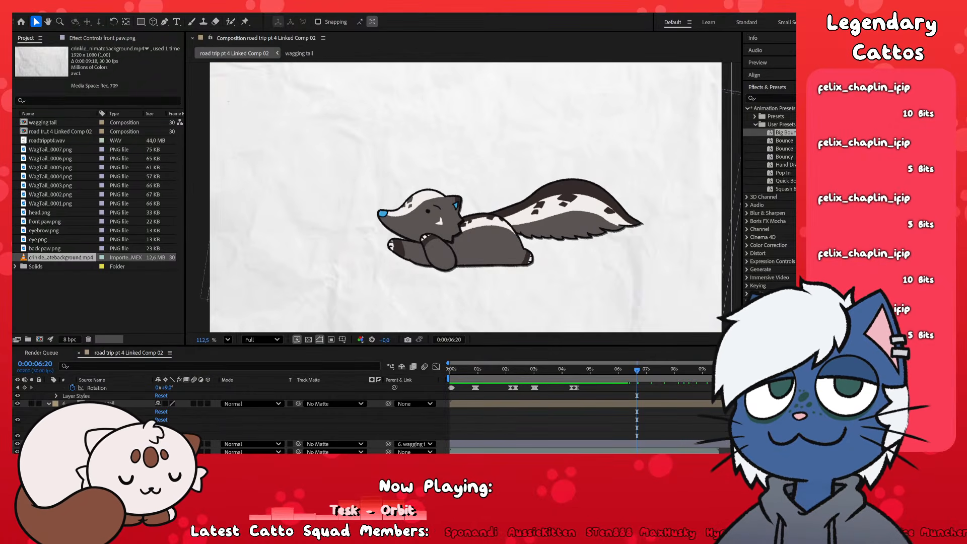
# - Switch to Premiere Pro, extend the Linked Comp 02 clip to the end of the sweaty clip, and play the transition
pyautogui.hotkey('alt', 'Tab')
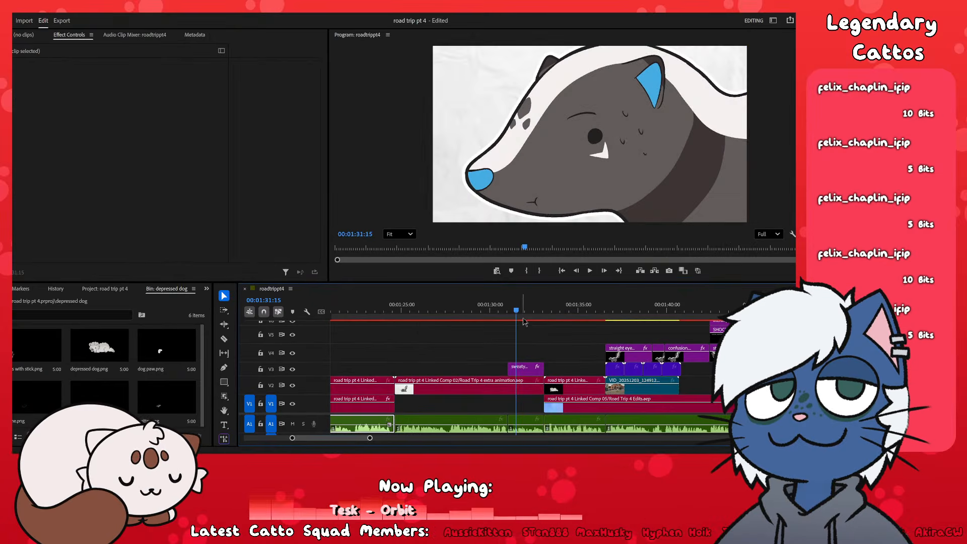
pyautogui.click(502, 308)
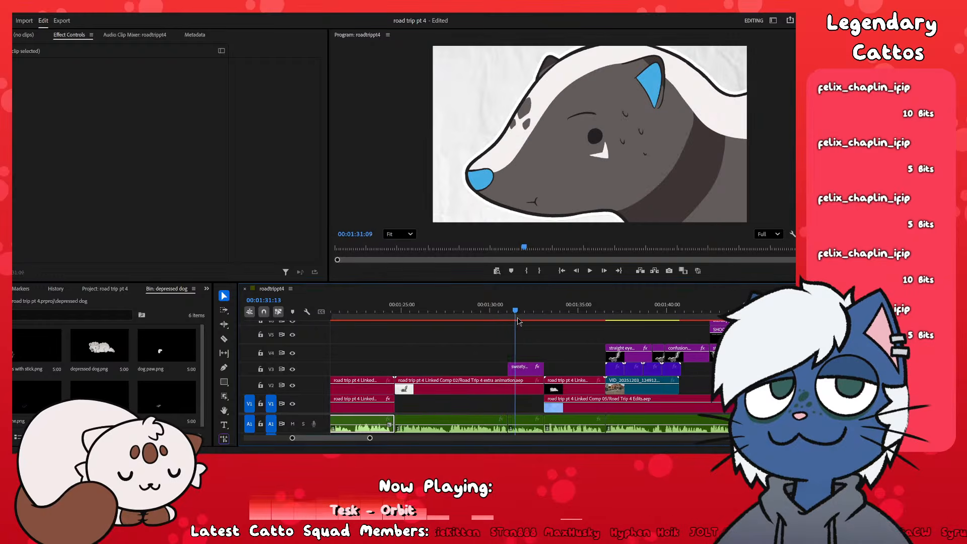
pyautogui.press('space')
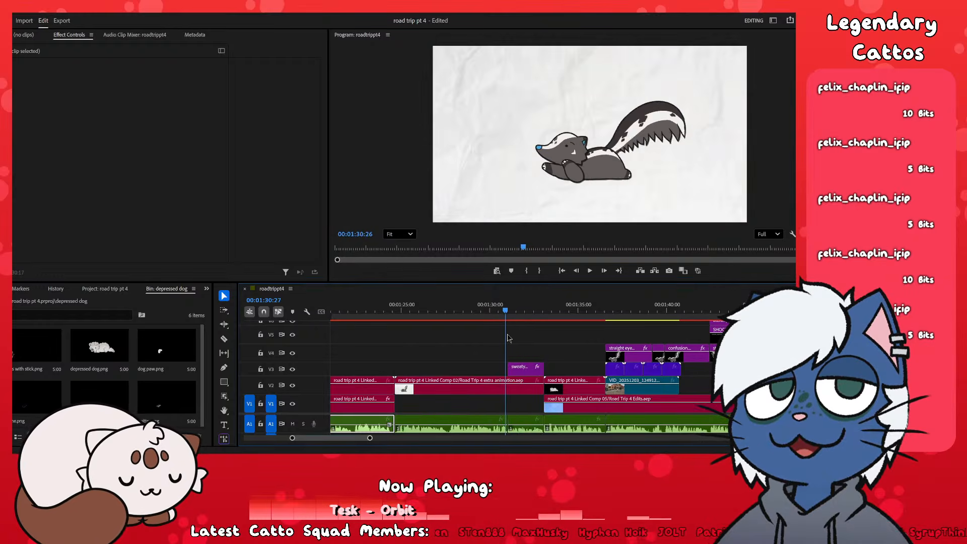
# - Select the Linked Comp 02 clip, the sweaty clip and the audio beneath them, and replace them with an After Effects composition
pyautogui.click(476, 381)
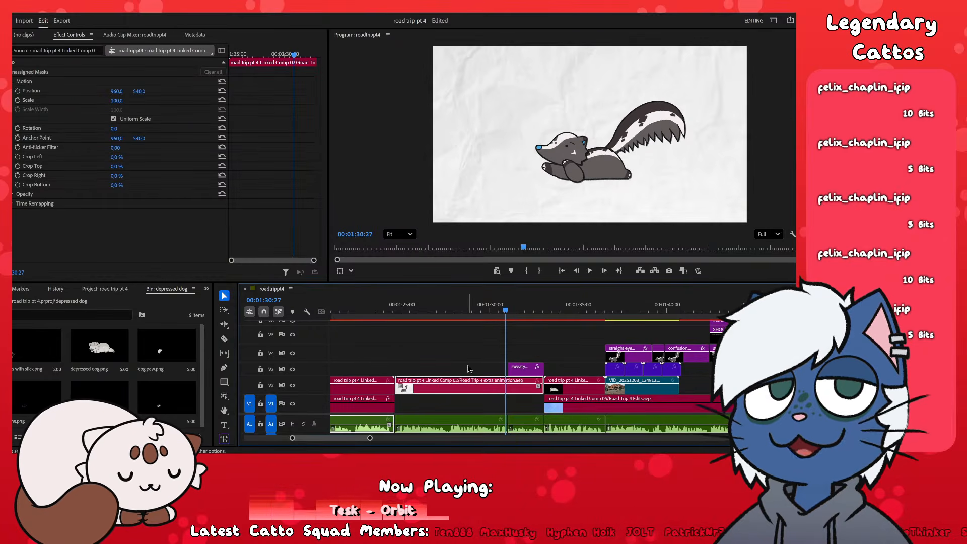
pyautogui.click(468, 369)
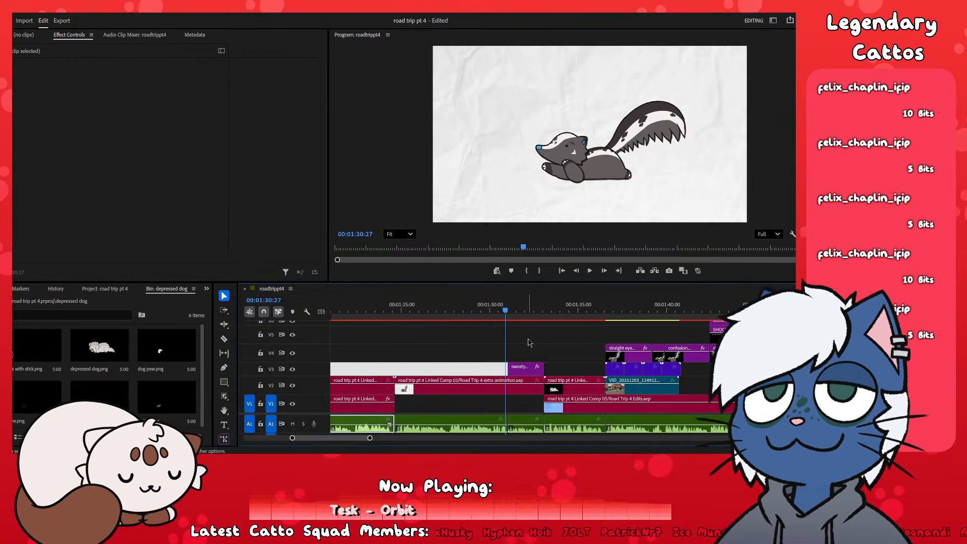
pyautogui.moveTo(529, 340); pyautogui.dragTo(454, 436)
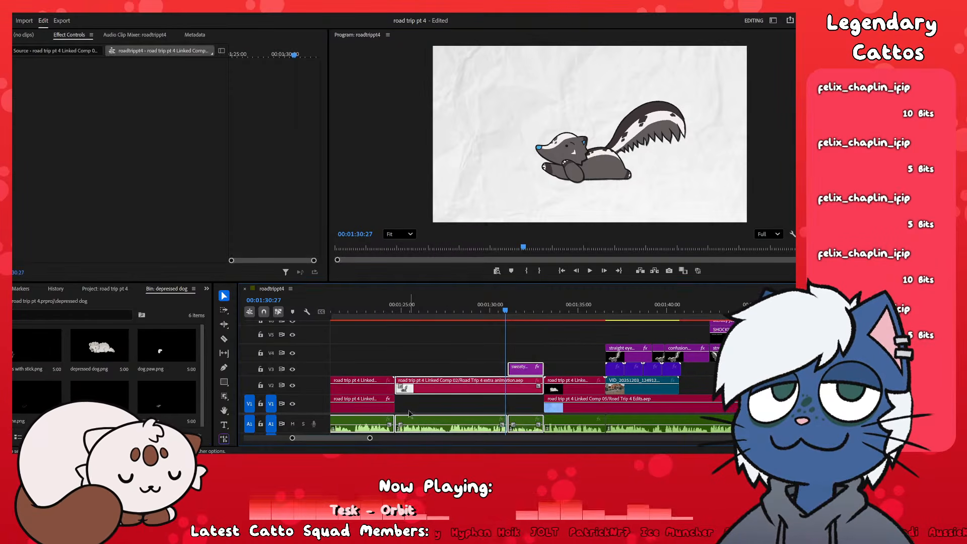
pyautogui.click(375, 405)
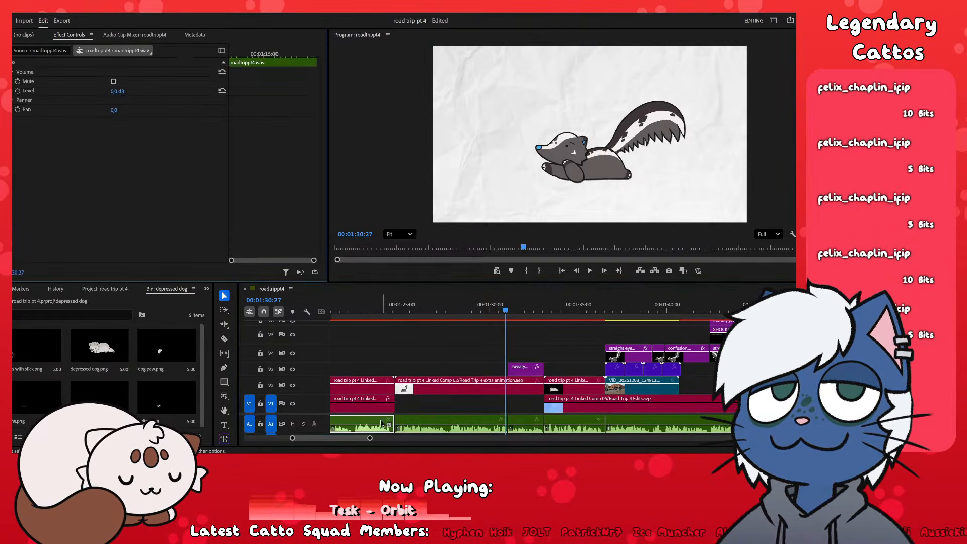
pyautogui.click(410, 409)
pyautogui.moveTo(425, 353); pyautogui.dragTo(527, 429)
pyautogui.click(590, 111)
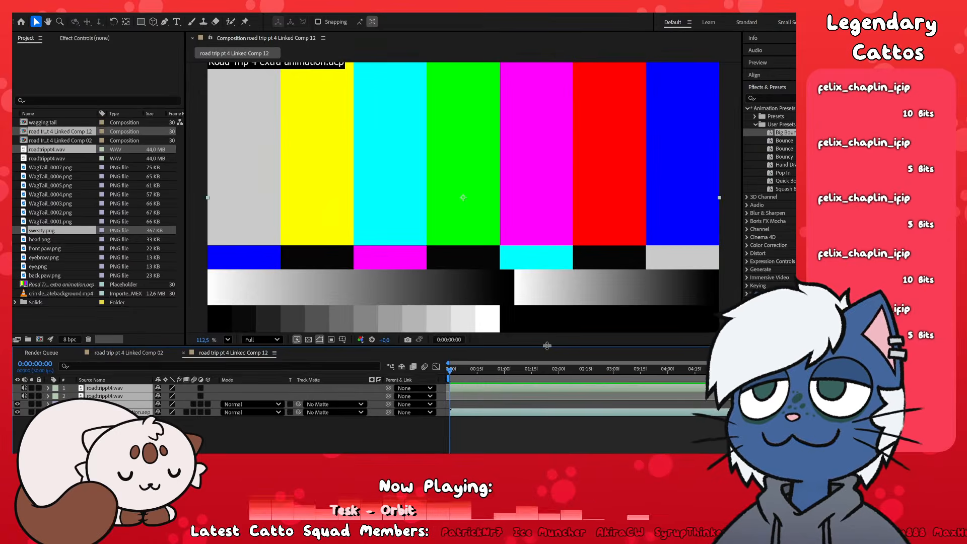
# - Inspect the Road Trip 4 extra animation.aep placeholder layer in Linked Comp 12, and return to the Linked Comp 02 timeline
pyautogui.scroll(-3, 576, 189)
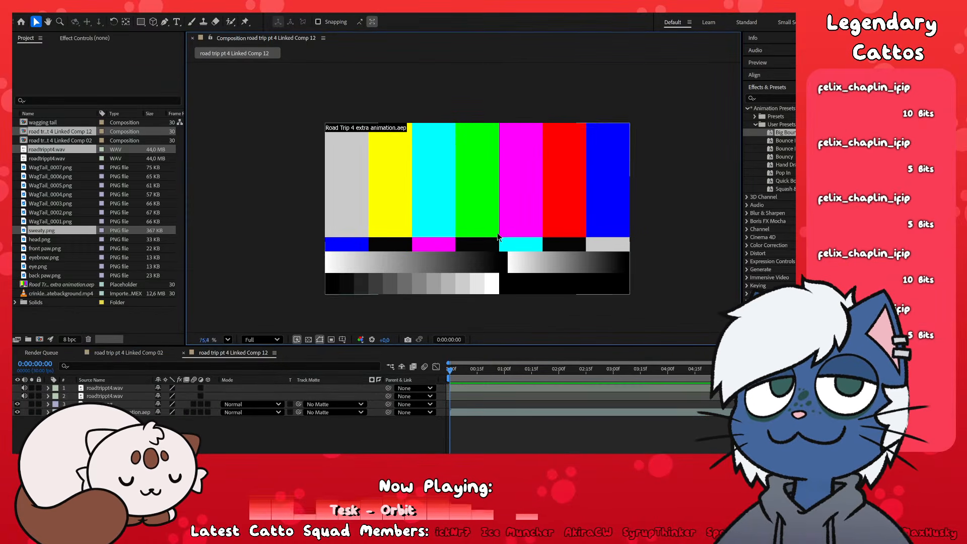
pyautogui.scroll(3, 497, 212)
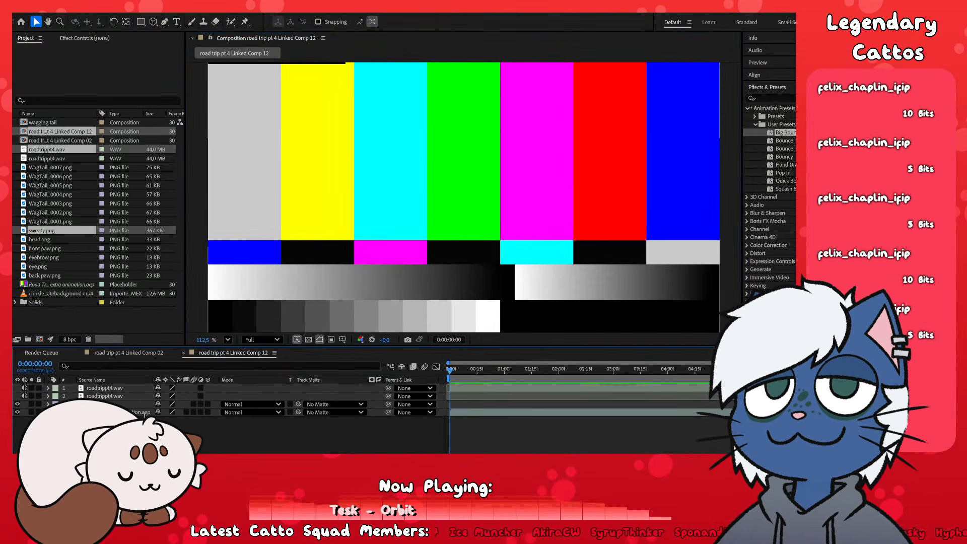
pyautogui.click(145, 413)
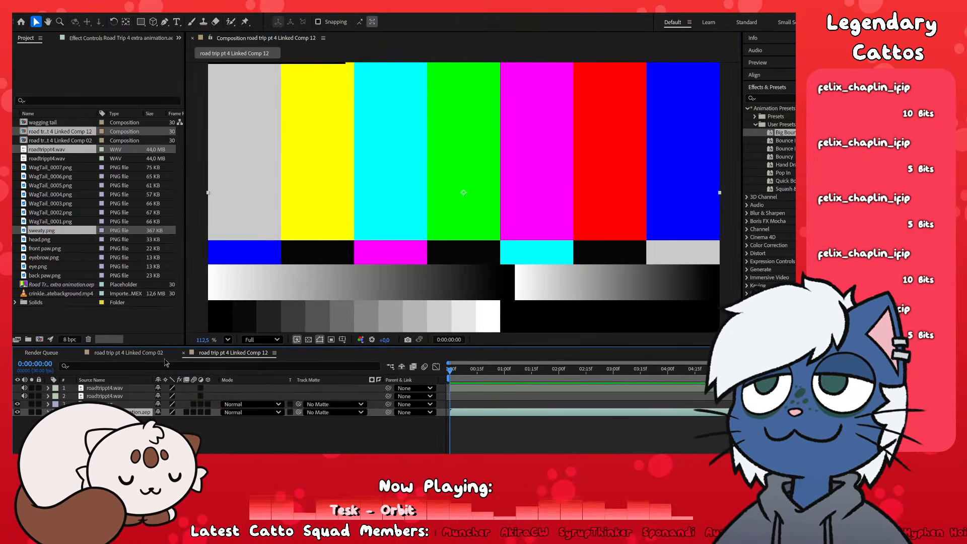
pyautogui.click(147, 353)
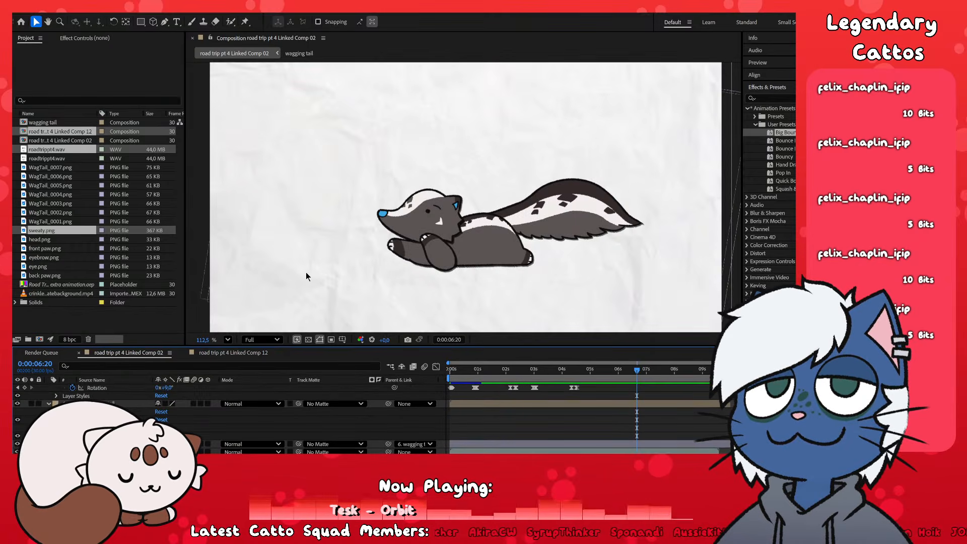
# - Leave Linked Comp 12 and link only the sweaty image and its audio to a new After Effects composition
pyautogui.click(228, 353)
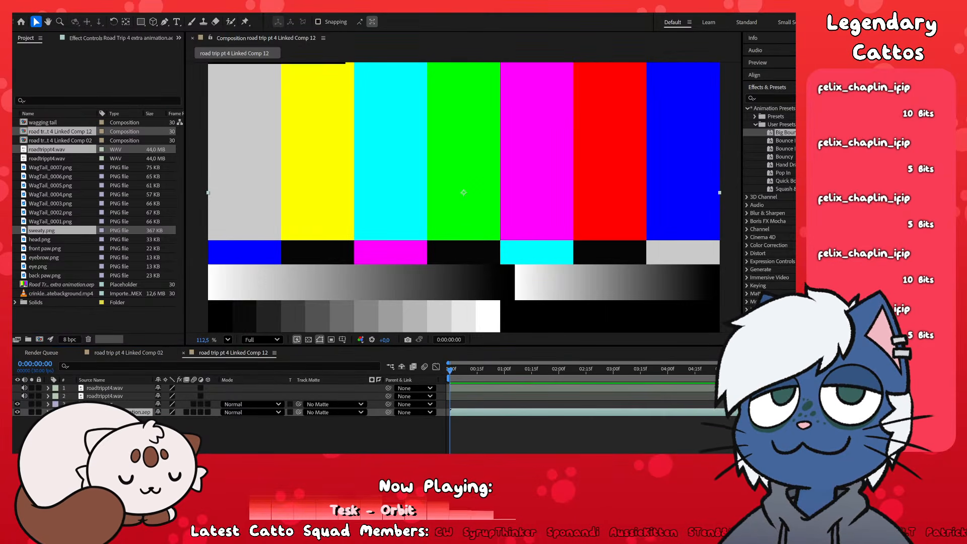
pyautogui.click(141, 438)
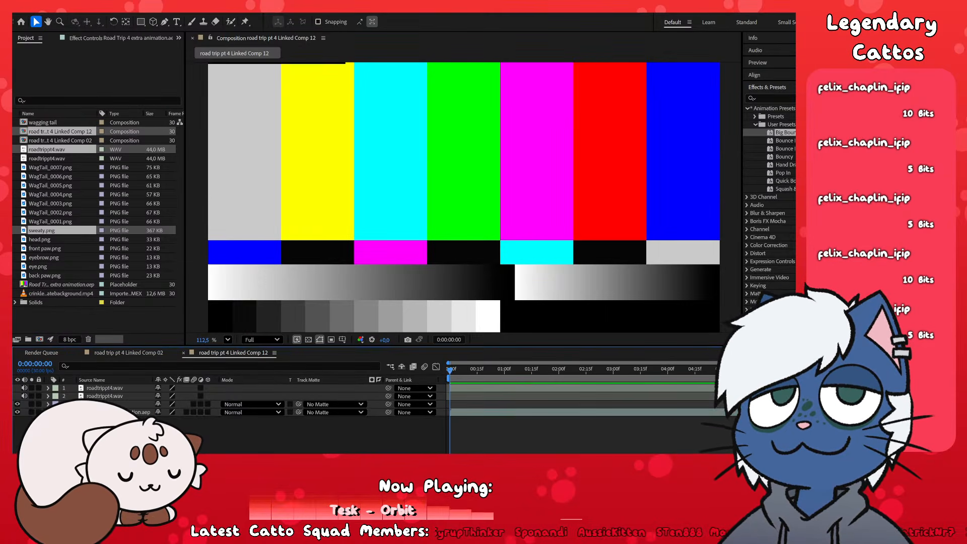
pyautogui.click(33, 11)
pyautogui.click(46, 21)
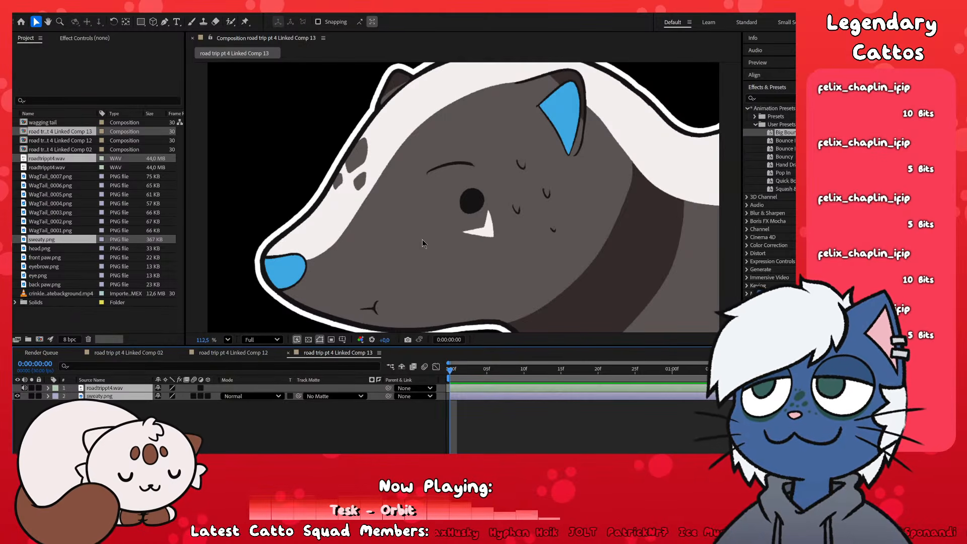
pyautogui.scroll(-4, 491, 265)
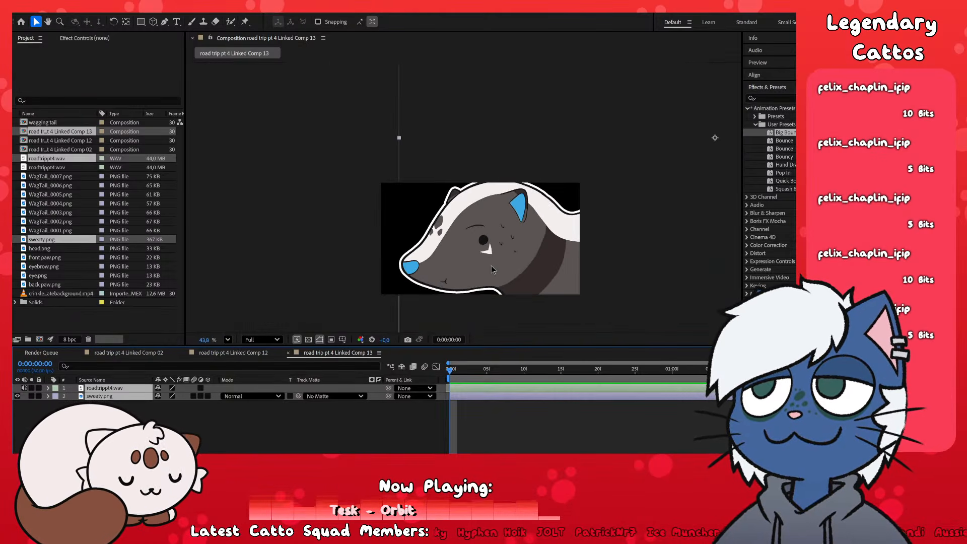
pyautogui.scroll(1, 526, 298)
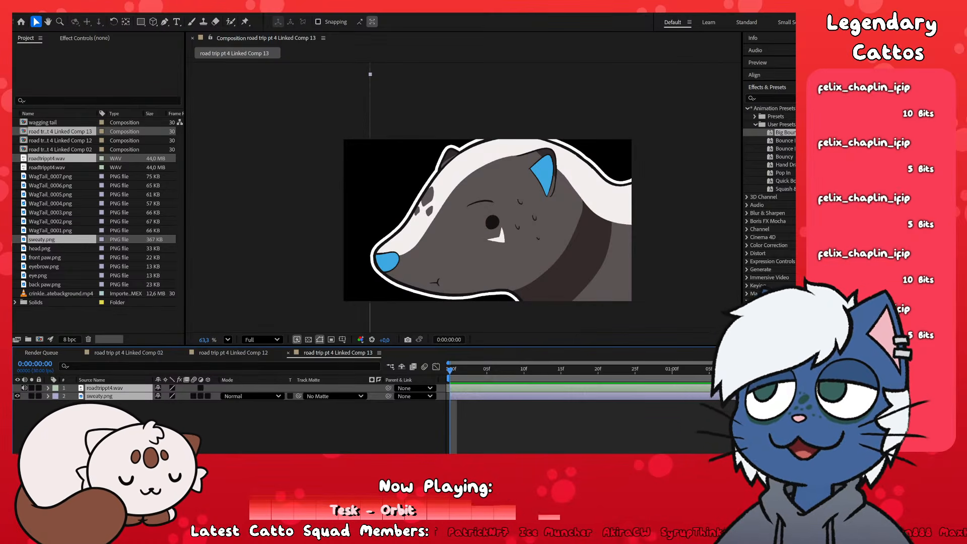
# - Play the new composition and add a Position keyframe to the sweaty.png layer at 0:00:01:04
pyautogui.press('space')
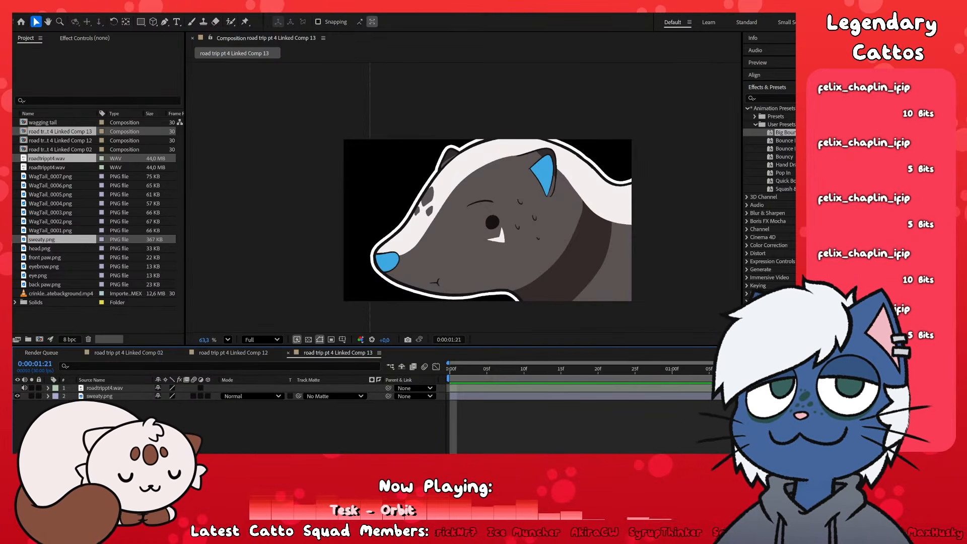
pyautogui.press('space')
pyautogui.click(99, 396)
pyautogui.press('p')
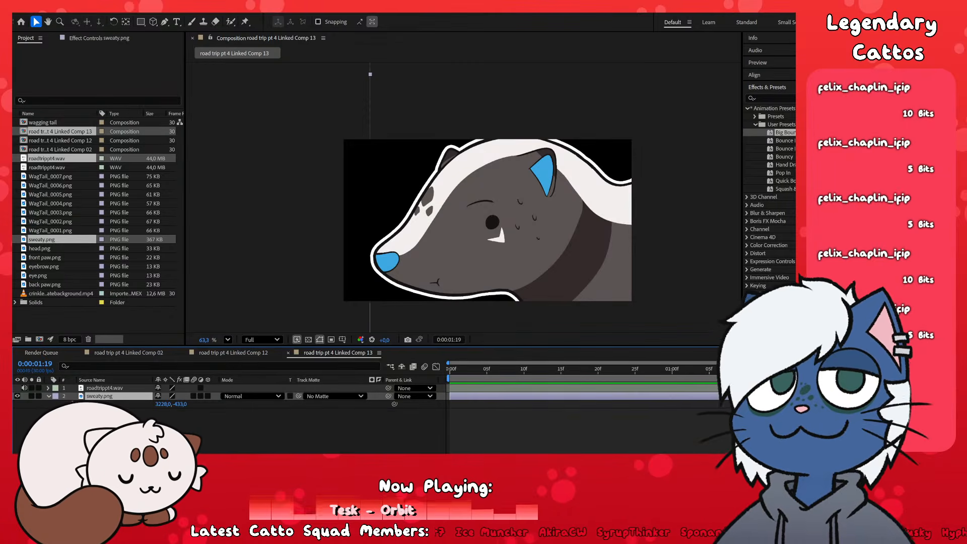
pyautogui.moveTo(647, 370); pyautogui.dragTo(702, 370)
pyautogui.hotkey('alt', 'shift', 'p')
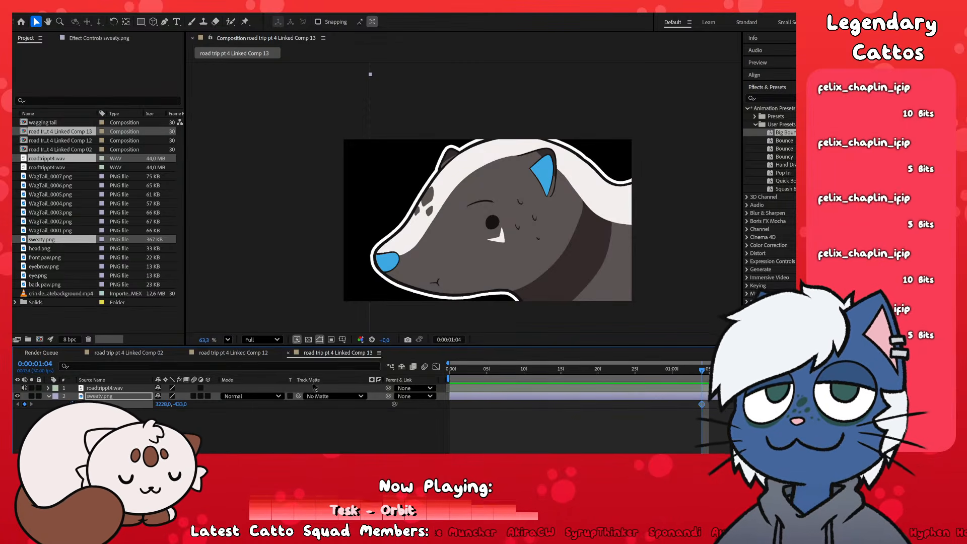
# - Move sweaty.png past the frame's right edge at time zero, to about 4974, -433, and ease its 0:00:01:04 Position keyframe
pyautogui.press('Home')
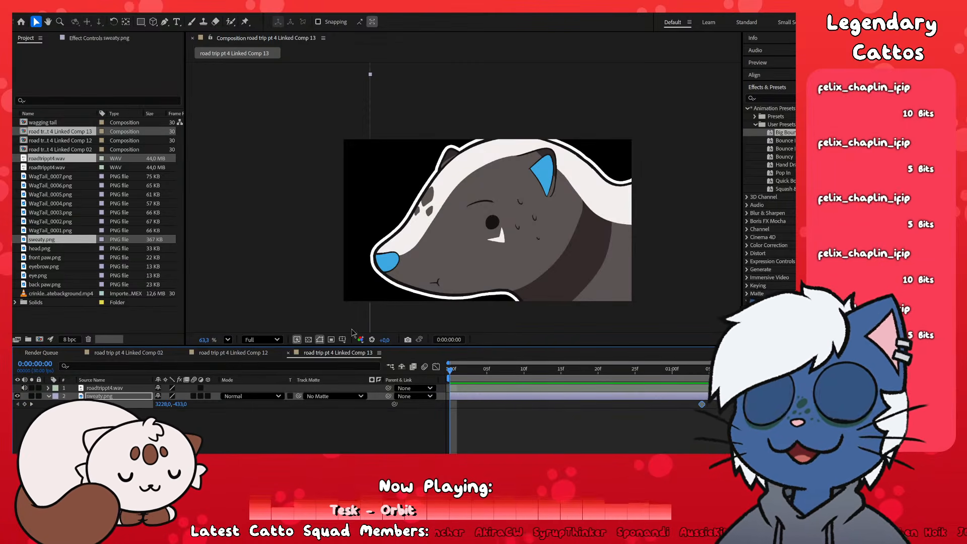
pyautogui.moveTo(496, 195); pyautogui.dragTo(733, 199)
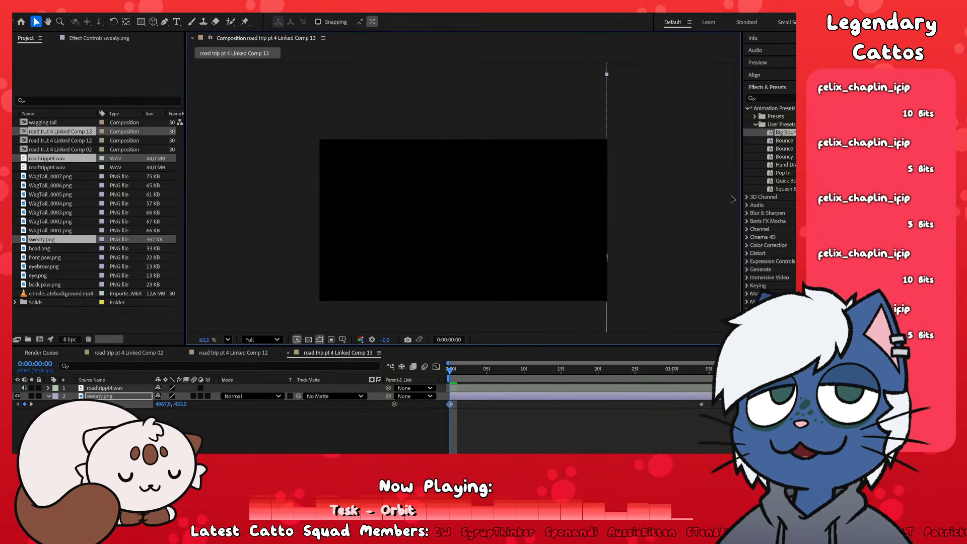
pyautogui.click(702, 404)
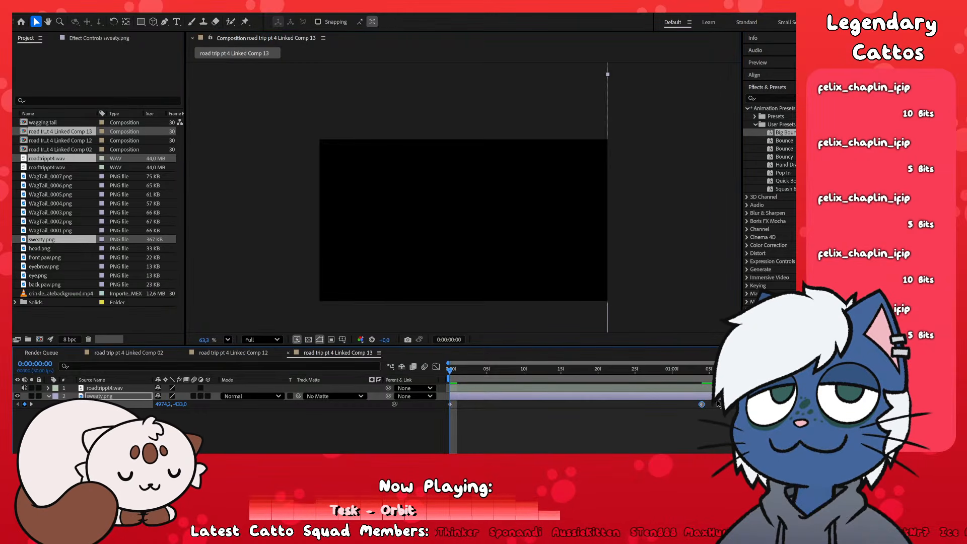
pyautogui.click(638, 426)
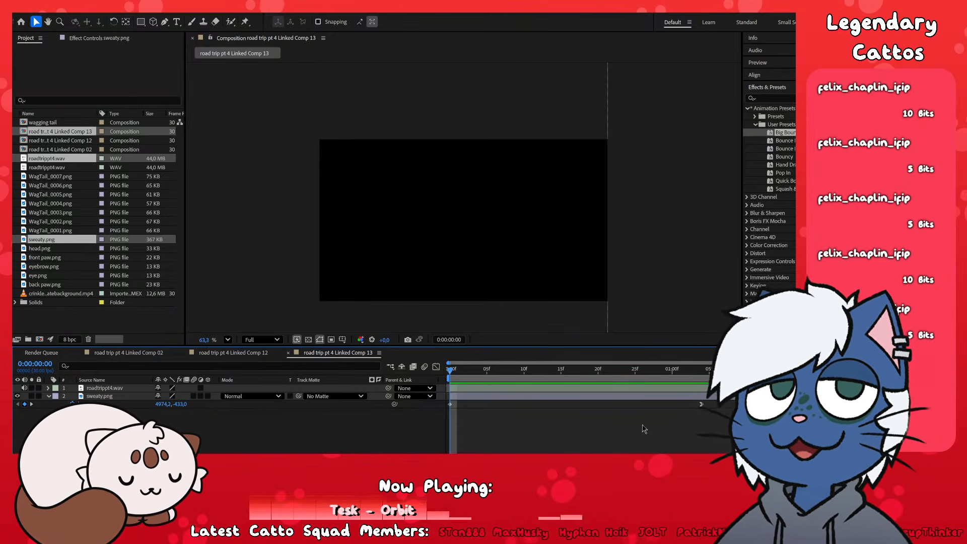
pyautogui.press('space')
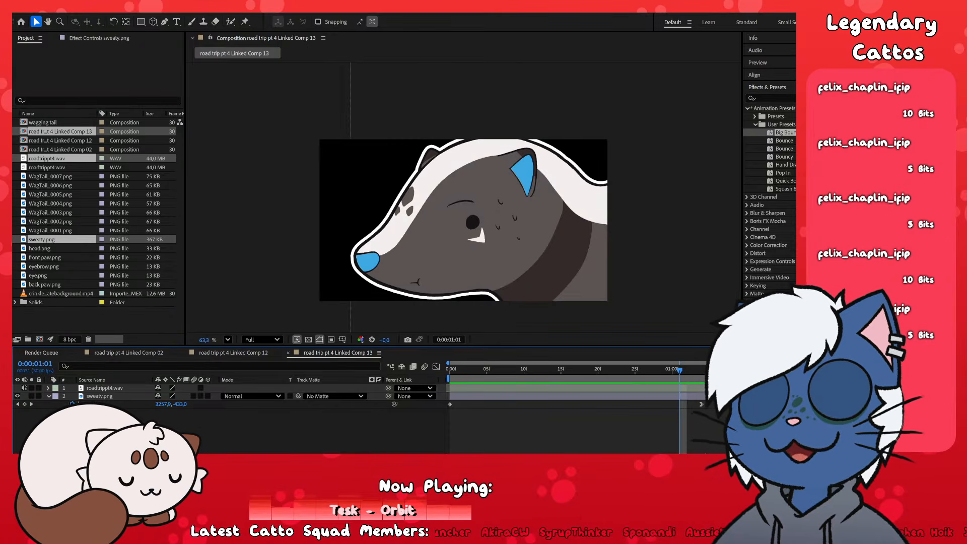
pyautogui.press('space')
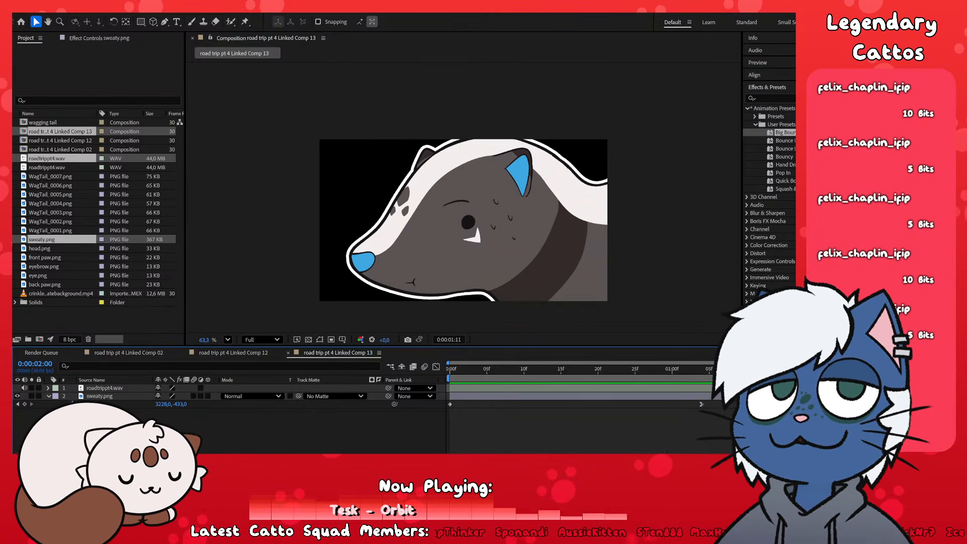
# - Add a shadow layer style in Multiply mode to the sweaty.png layer and check its settings
pyautogui.click(94, 397)
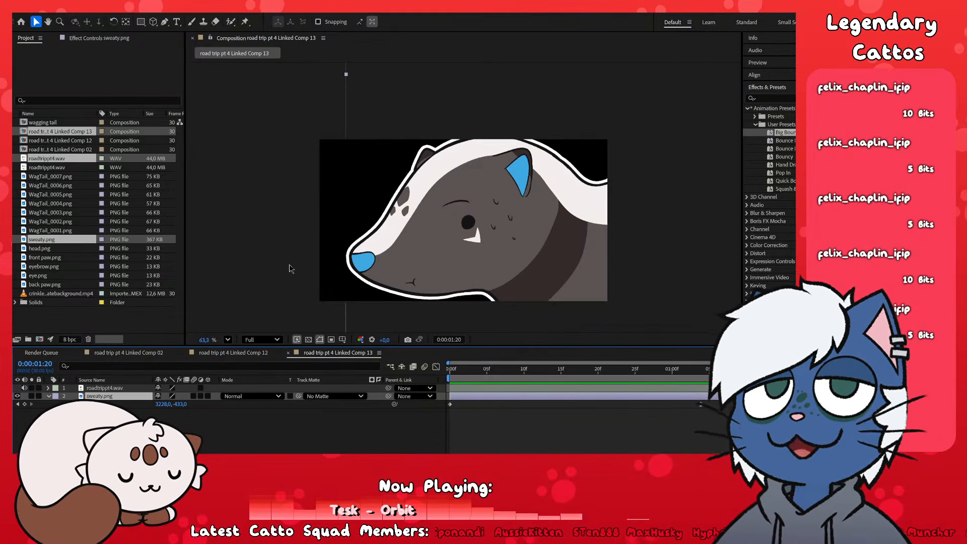
pyautogui.click(219, 451)
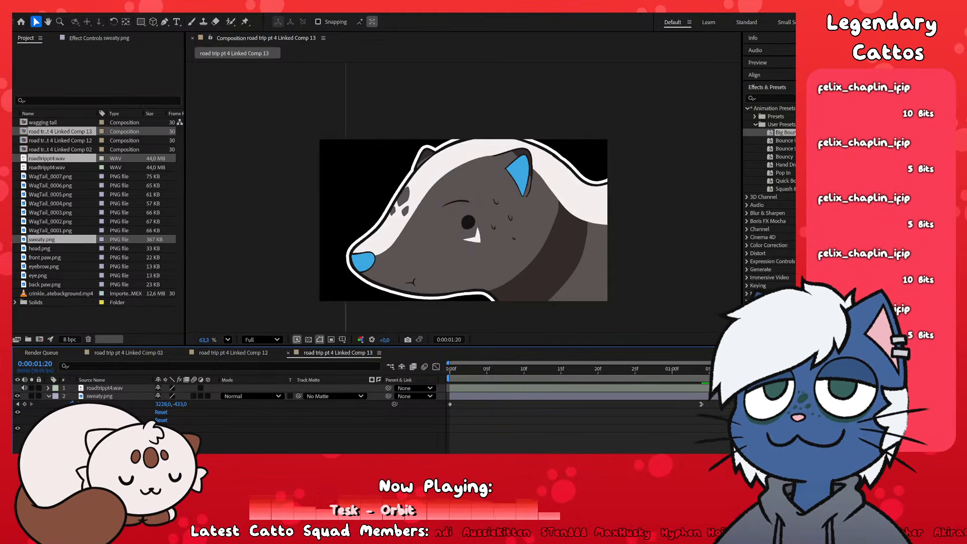
pyautogui.scroll(-2, 218, 433)
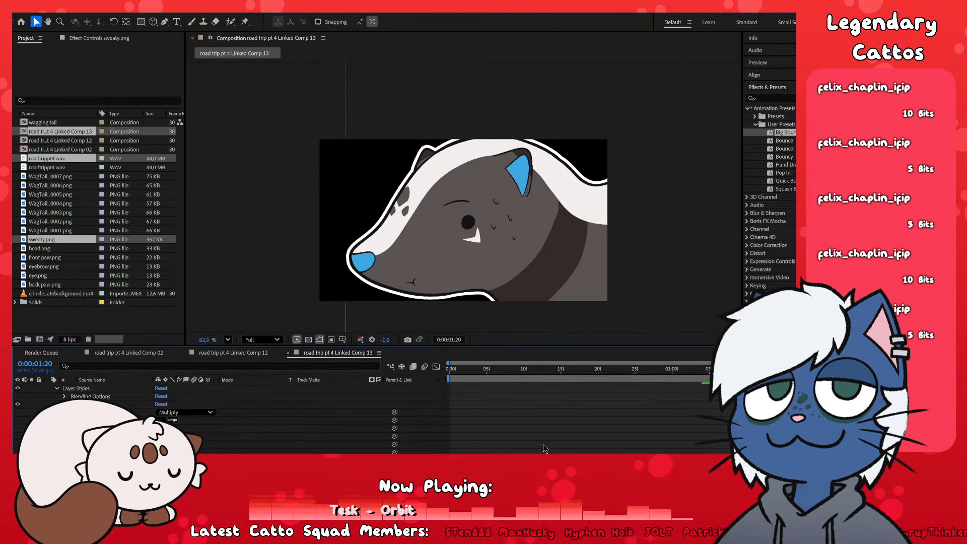
pyautogui.scroll(2, 543, 448)
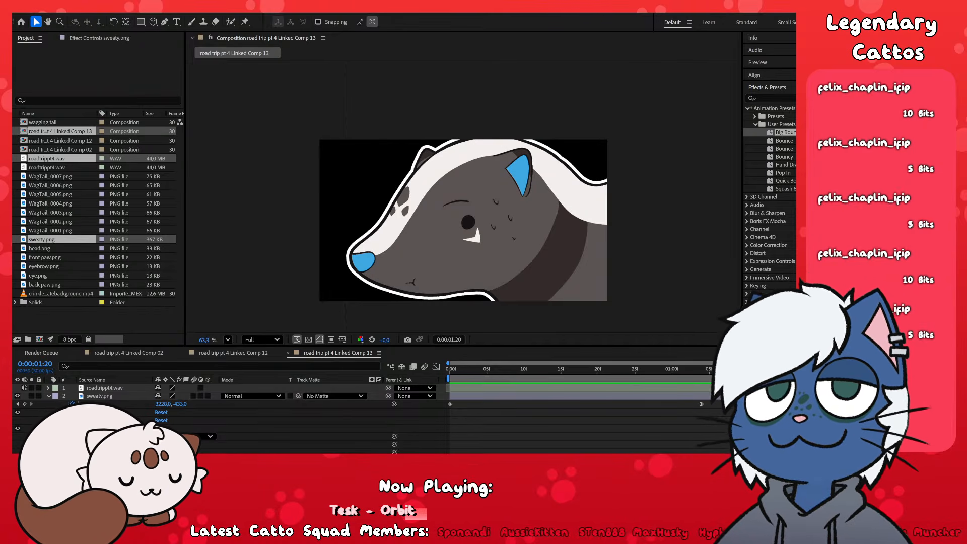
pyautogui.click(605, 413)
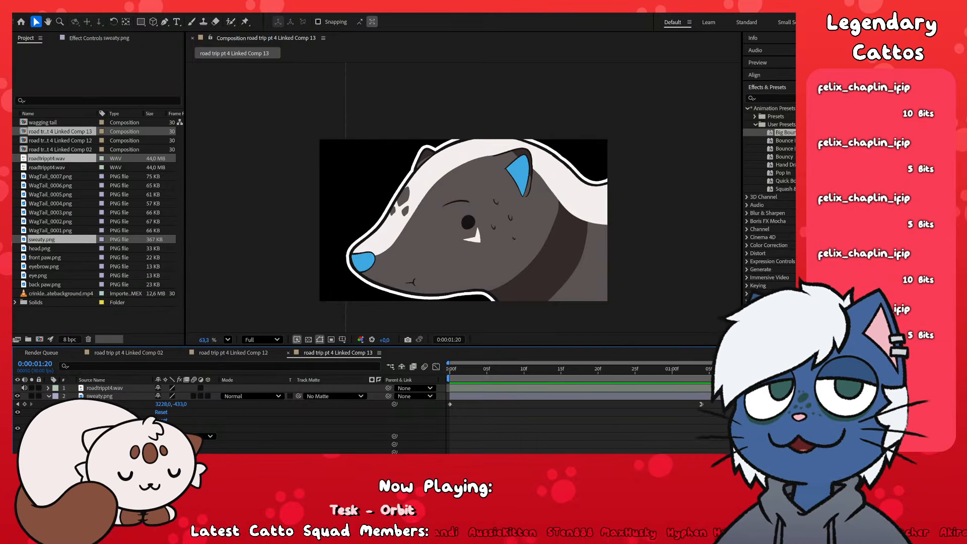
# - Switch to Premiere Pro and delete the long clip on track V4 above the linked compositions
pyautogui.hotkey('alt', 'Tab')
pyautogui.click(470, 359)
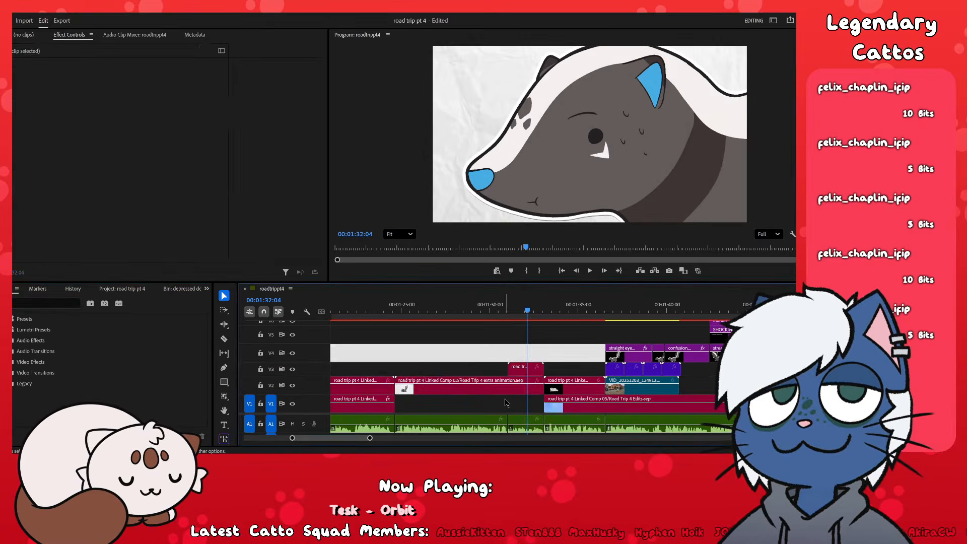
pyautogui.click(505, 401)
# - Find the blur effects and apply Gaussian Blur to the Linked Comp 02 clip
pyautogui.click(461, 389)
pyautogui.click(68, 302)
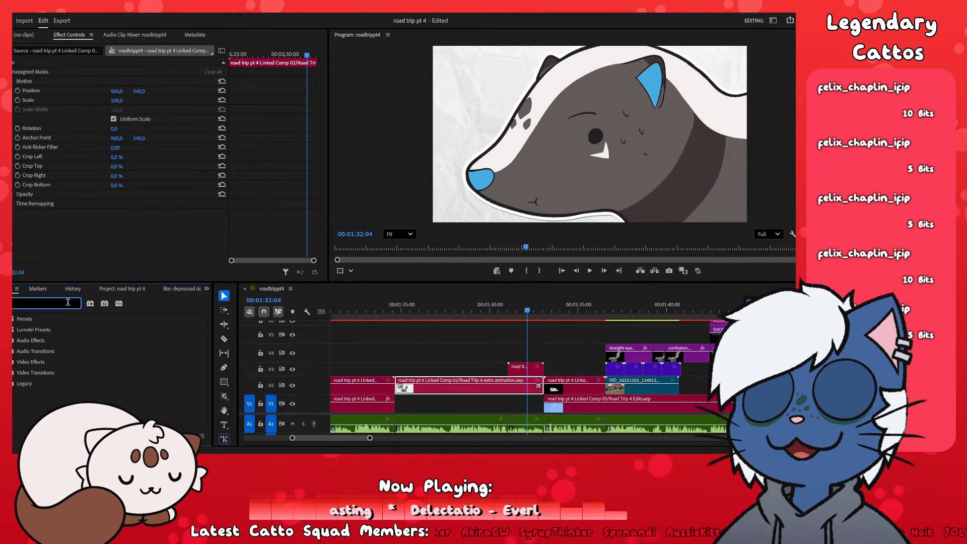
pyautogui.write('blur')
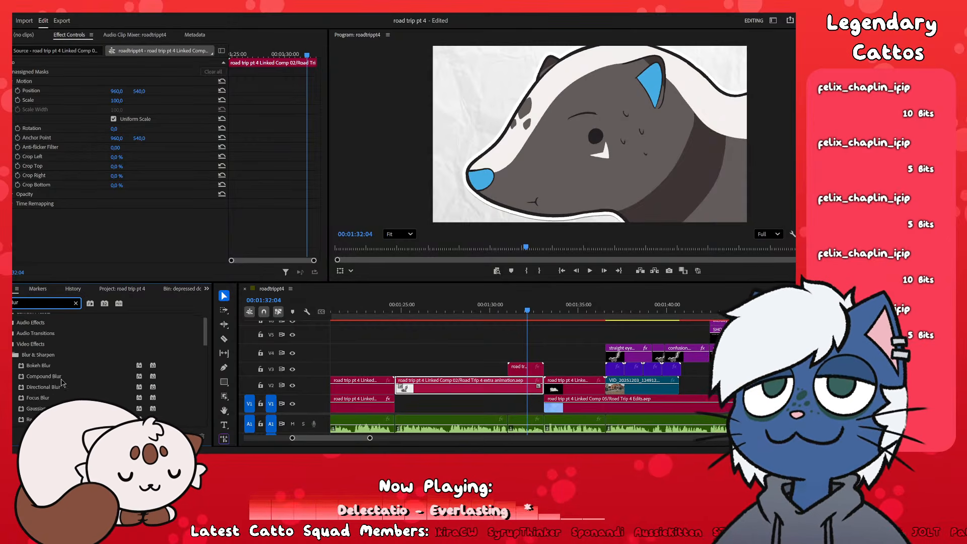
pyautogui.moveTo(36, 408); pyautogui.dragTo(519, 390)
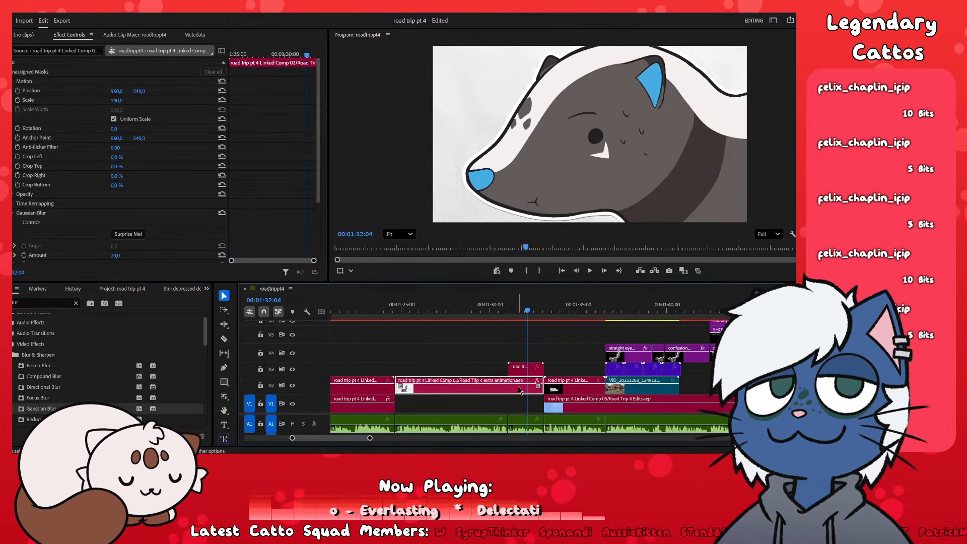
# - Keyframe the Gaussian Blur Amount of 20 at 00:01:31:08, while the close-up slides in
pyautogui.scroll(-3, 200, 230)
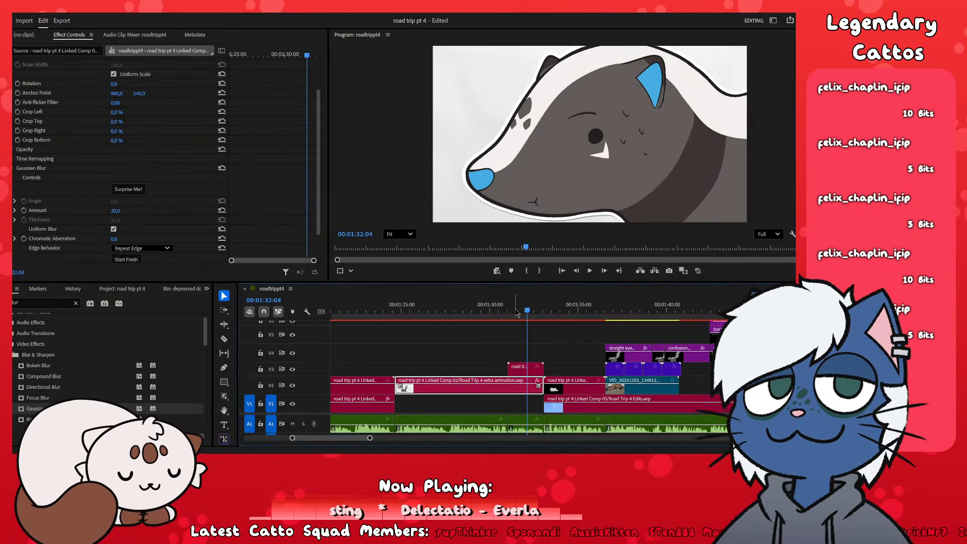
pyautogui.click(517, 313)
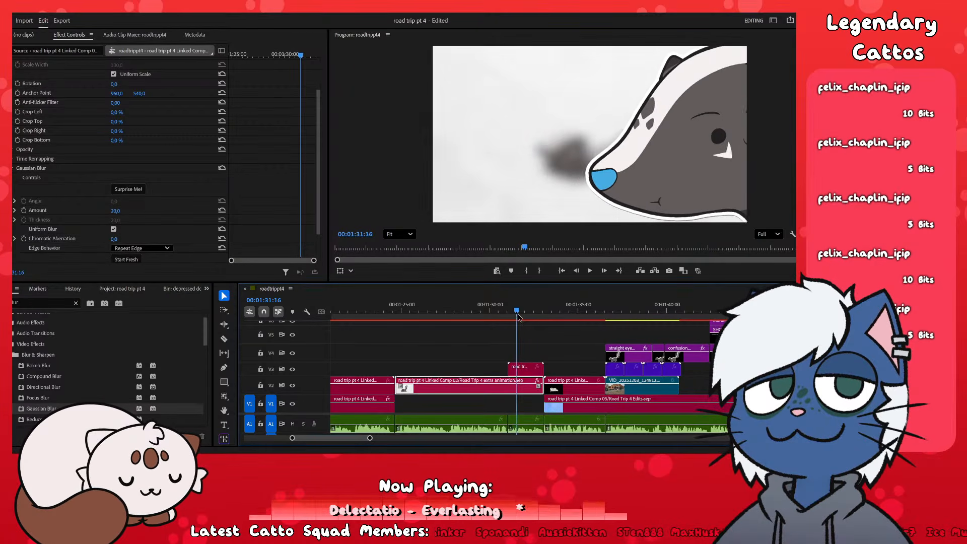
pyautogui.moveTo(519, 316); pyautogui.dragTo(512, 314)
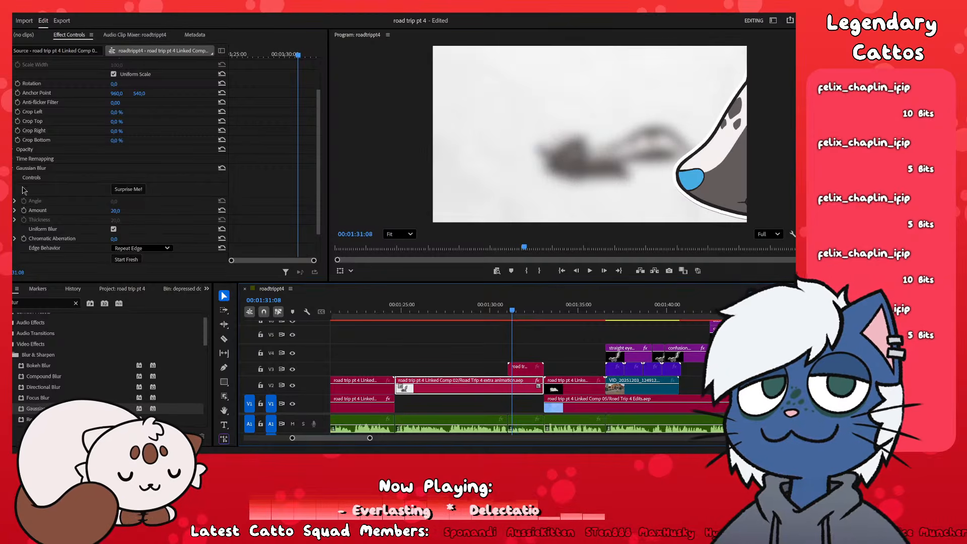
pyautogui.click(24, 210)
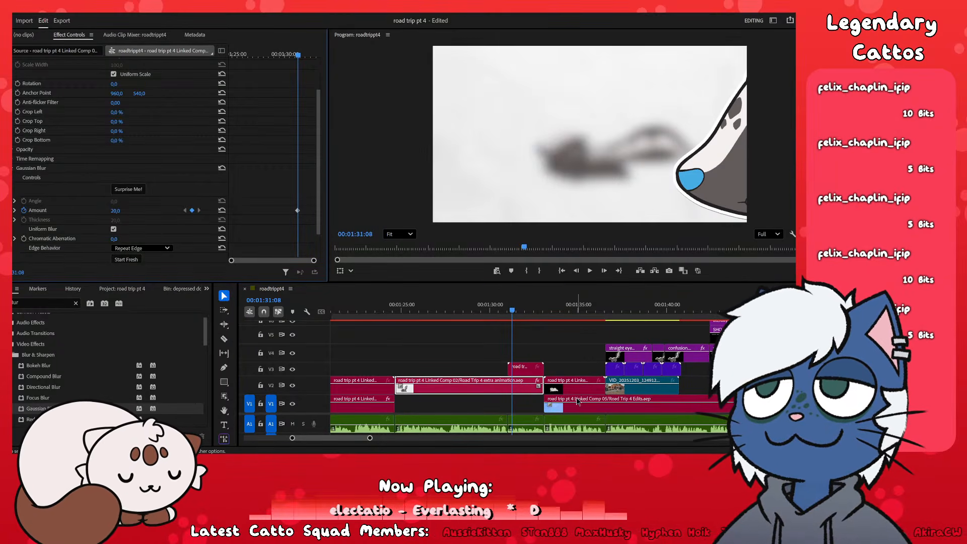
# - Set the Gaussian Blur Amount to 0 at 00:01:31:00, just before the close-up enters
pyautogui.keyDown('alt'); pyautogui.scroll(2, 574, 401); pyautogui.keyUp('alt')
pyautogui.keyDown('alt'); pyautogui.scroll(4, 573, 399); pyautogui.keyUp('alt')
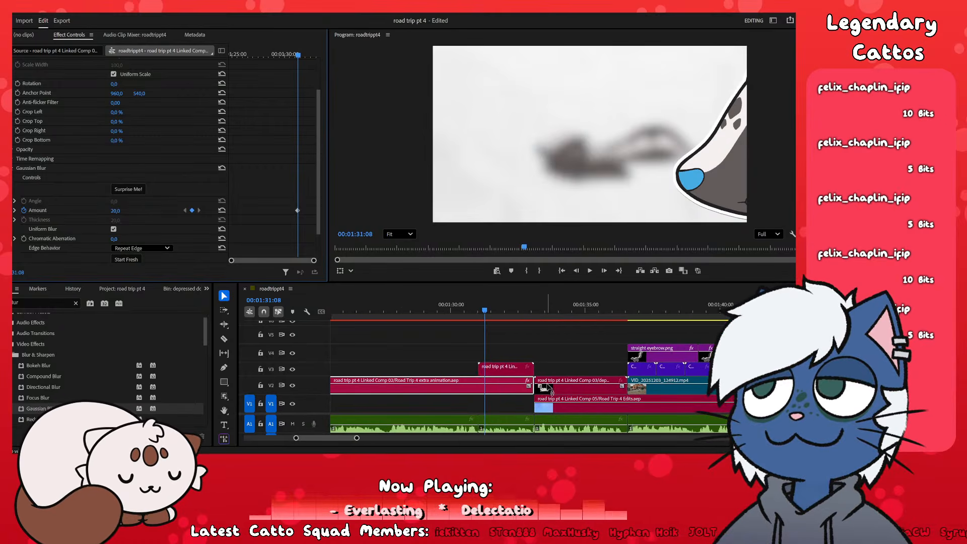
pyautogui.keyDown('alt'); pyautogui.scroll(2, 509, 392); pyautogui.keyUp('alt')
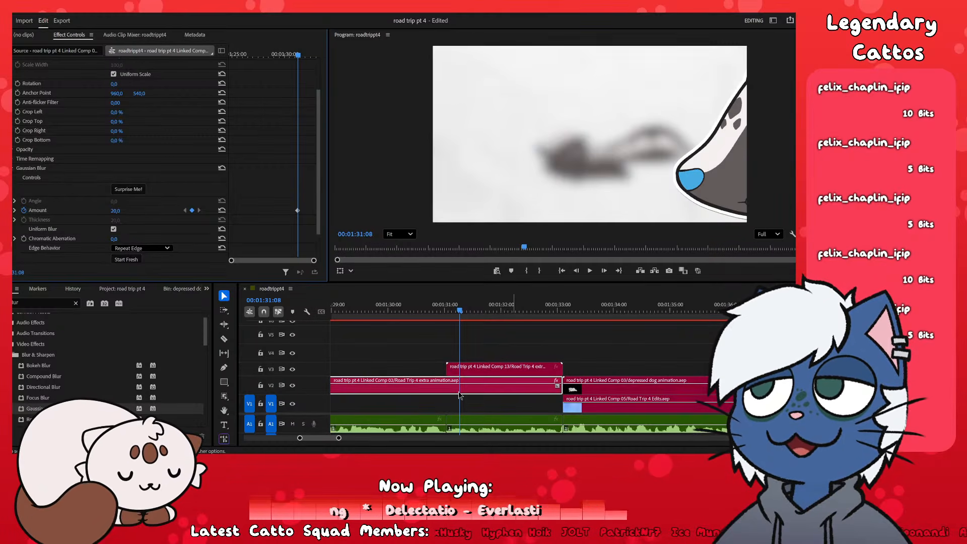
pyautogui.click(445, 311)
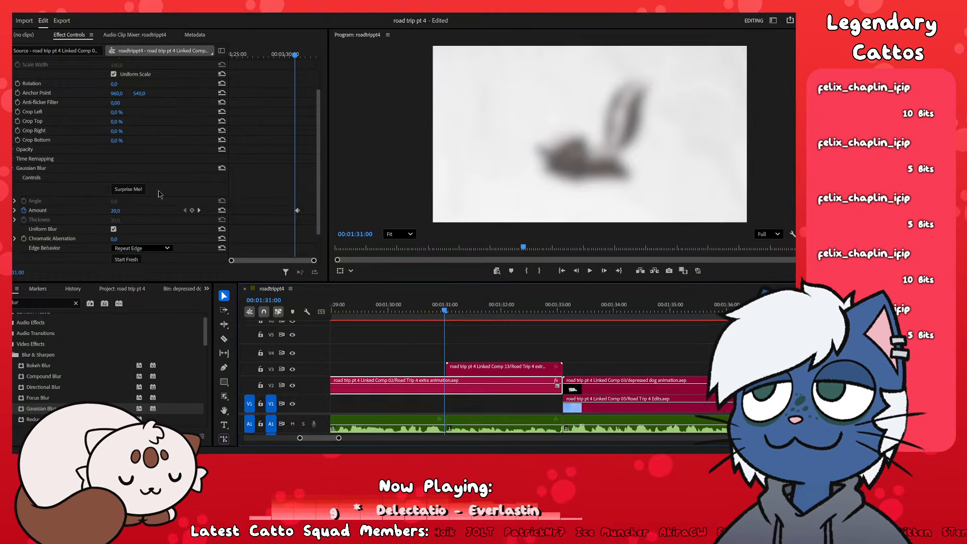
pyautogui.click(115, 211)
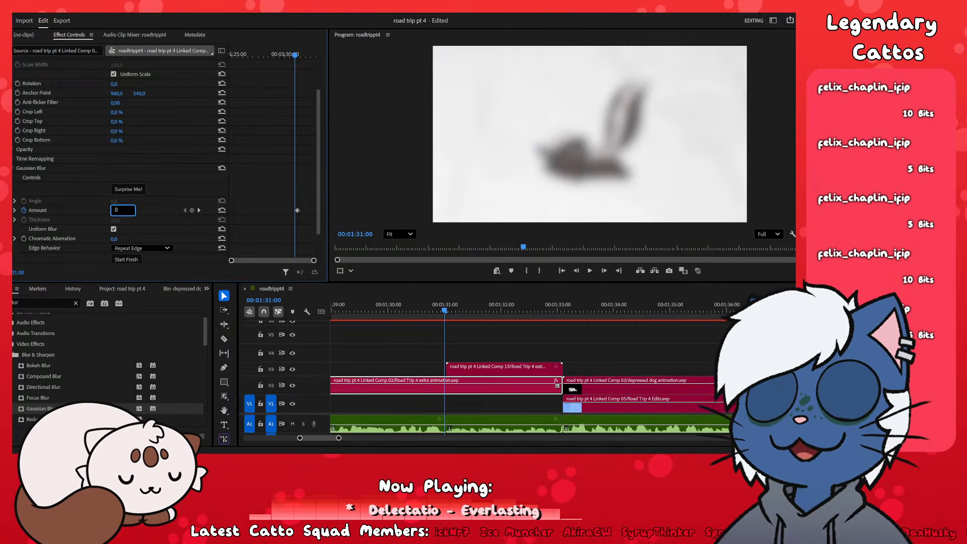
pyautogui.write('0')
pyautogui.press('Return')
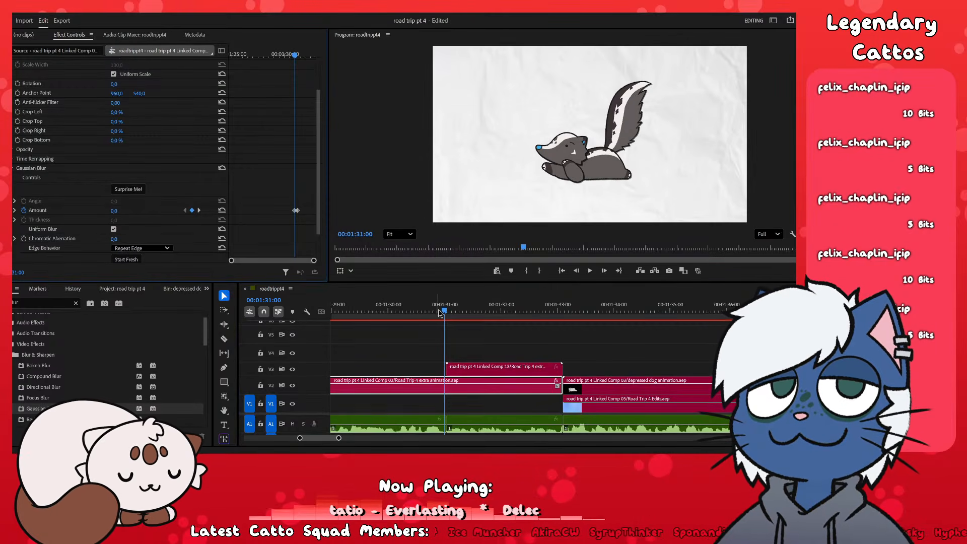
# - Play the blur transition from just before the close-up enters, and return to the 00:01:31:08 blur keyframe
pyautogui.moveTo(444, 310)
pyautogui.mouseDown()
pyautogui.moveTo(475, 316)
pyautogui.moveTo(435, 318)
pyautogui.mouseUp()
pyautogui.press('space')
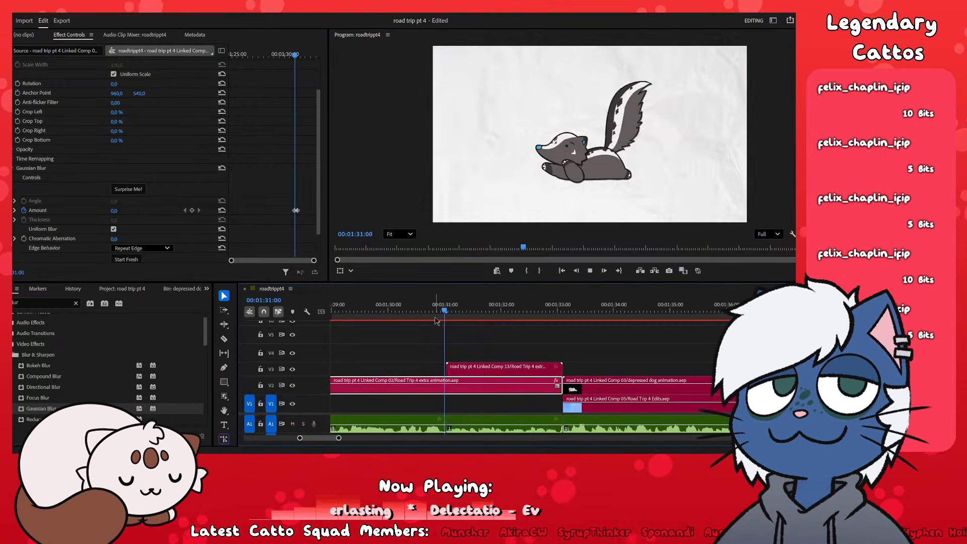
pyautogui.press('space')
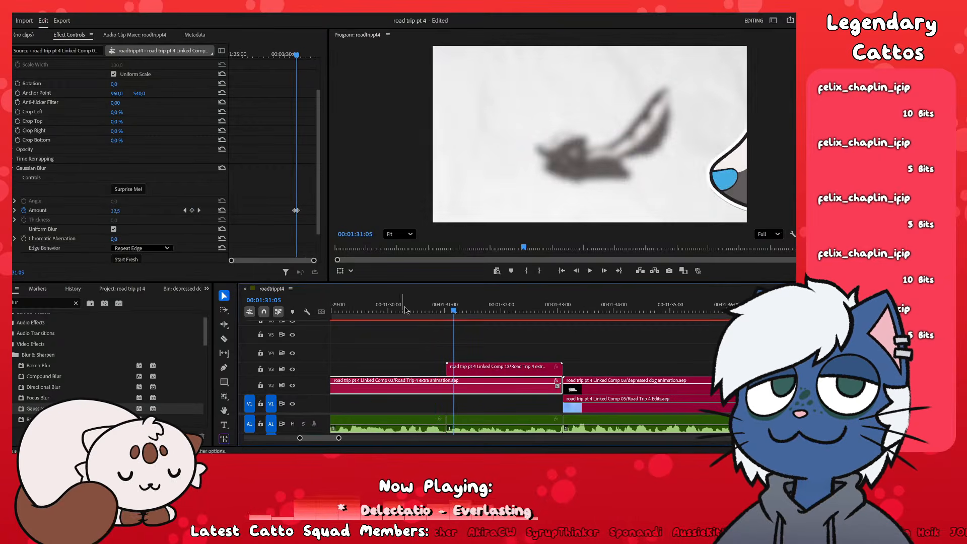
pyautogui.moveTo(300, 60); pyautogui.dragTo(304, 60)
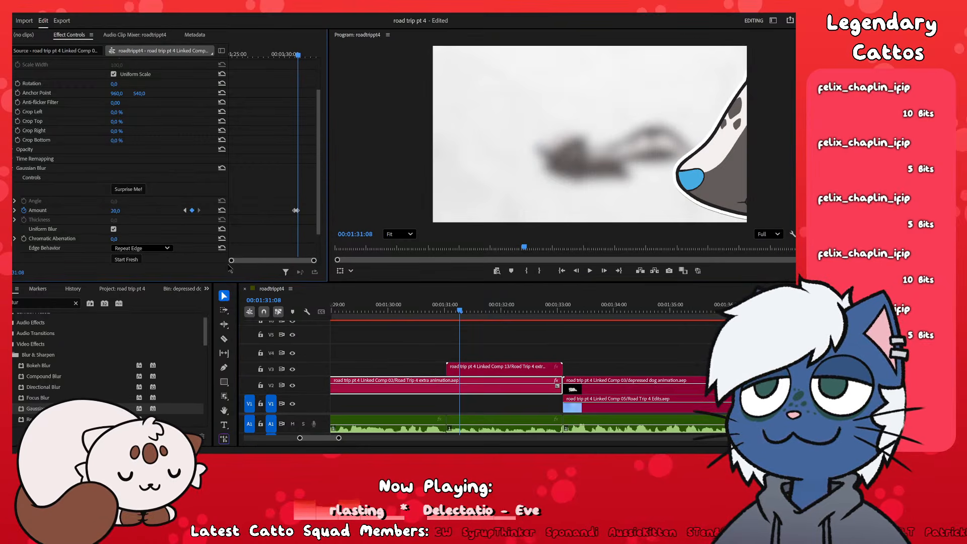
# - Set the Gaussian Blur Amount of the Linked Comp 02 clip to 10 at the 00:01:31:08 keyframe and deselect the clip
pyautogui.moveTo(314, 261); pyautogui.dragTo(286, 264)
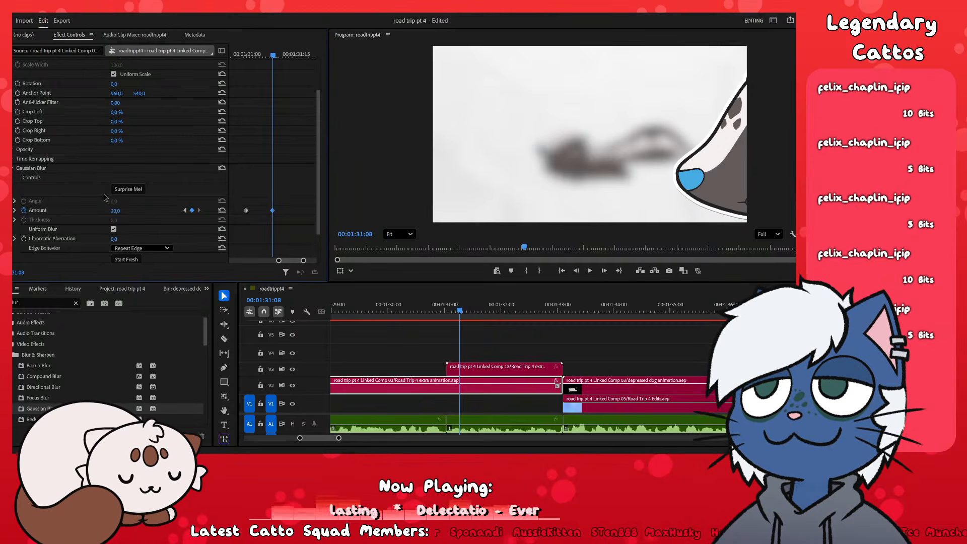
pyautogui.moveTo(118, 211); pyautogui.dragTo(139, 215)
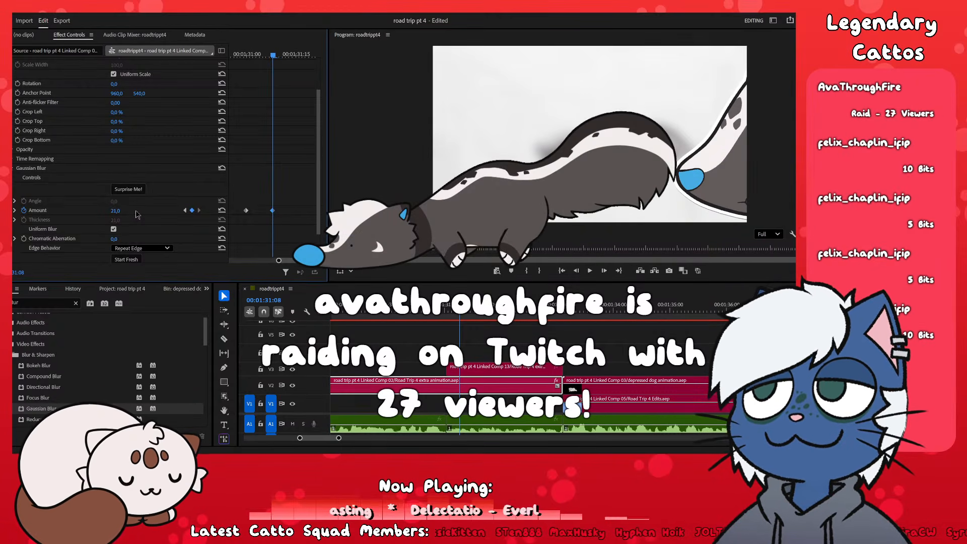
pyautogui.click(116, 212)
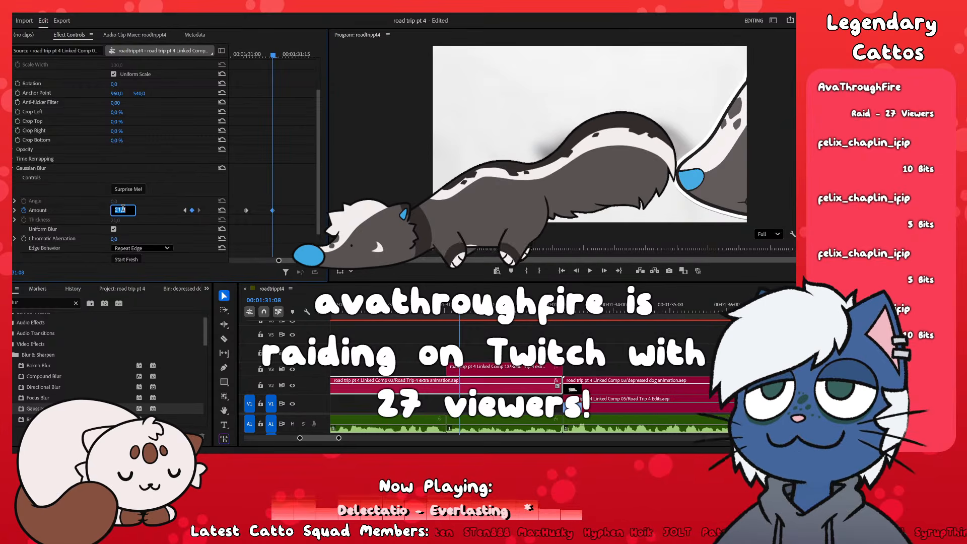
pyautogui.write('10')
pyautogui.press('Return')
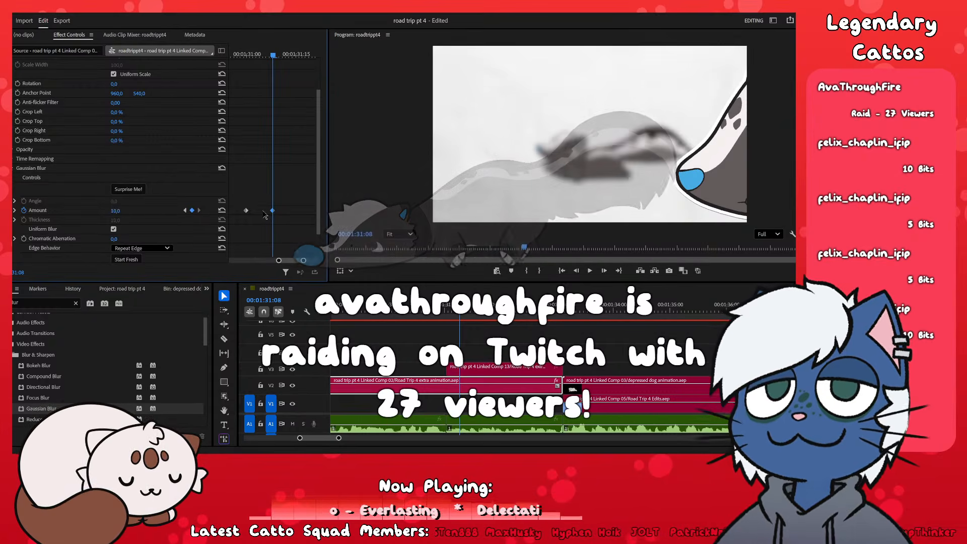
pyautogui.click(520, 356)
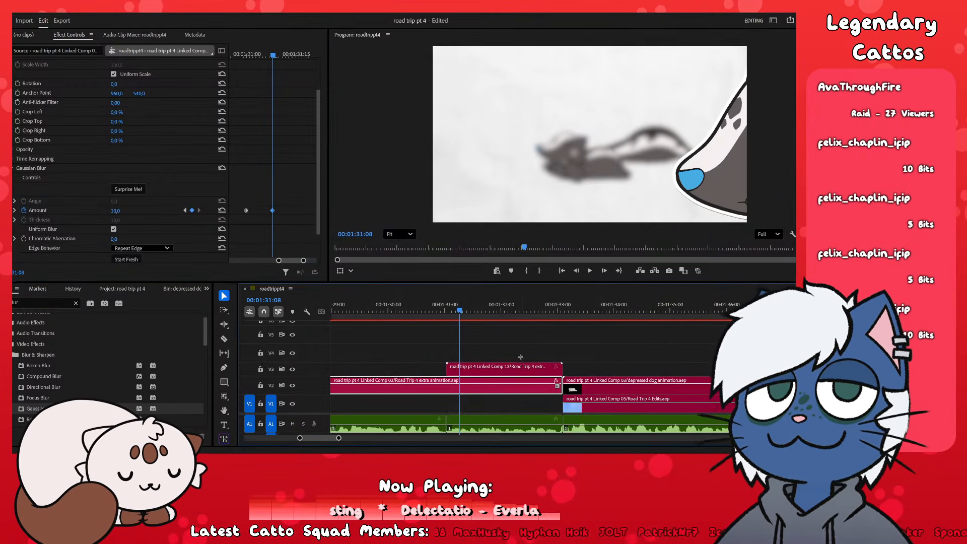
# - Review the blur transition from 00:01:30:19, just before the close-up slides in
pyautogui.moveTo(457, 311); pyautogui.dragTo(424, 323)
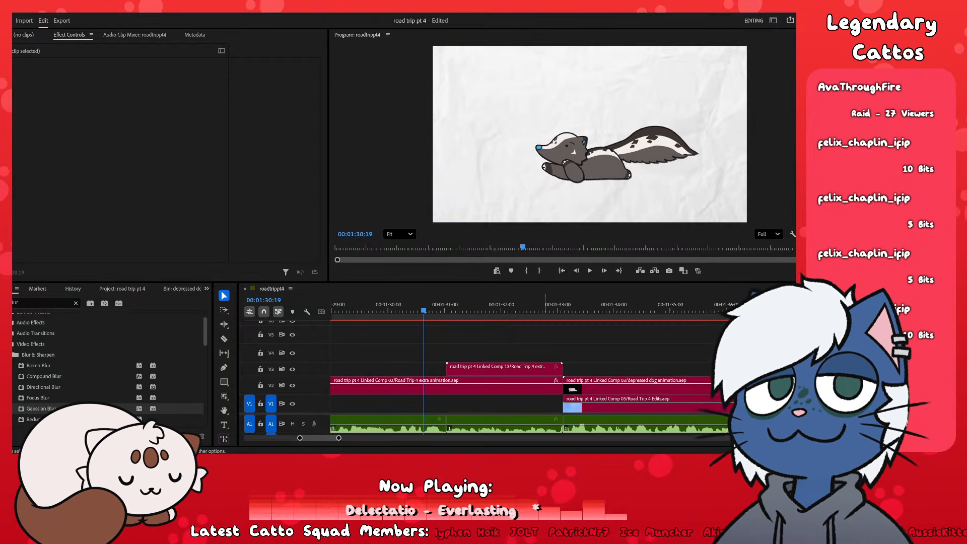
pyautogui.hotkey('ctrl', 'z')
pyautogui.hotkey('ctrl', 'z')
pyautogui.hotkey('ctrl', 'z')
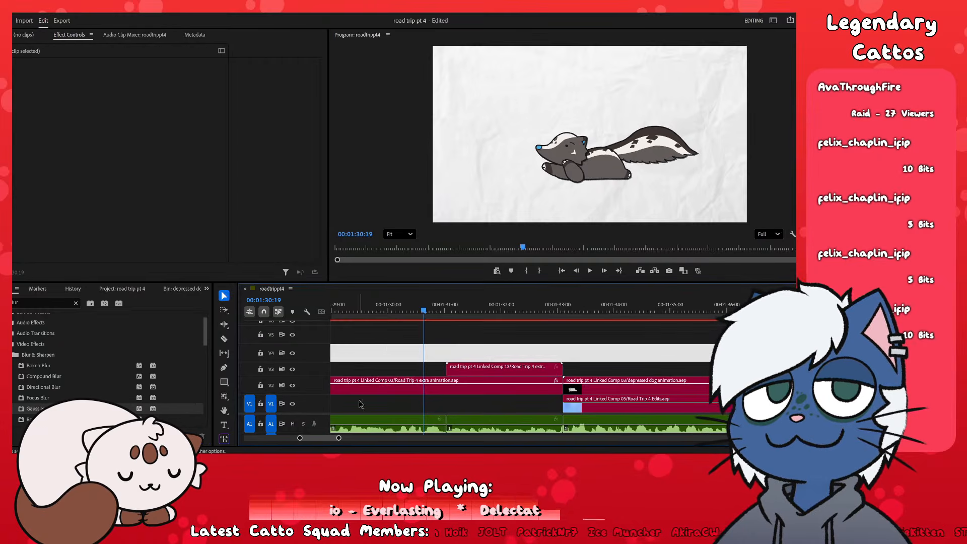
# - Scrub back from the blur transition to the skunk close-up at 00:01:24:10 and save the project
pyautogui.moveTo(339, 438); pyautogui.dragTo(374, 454)
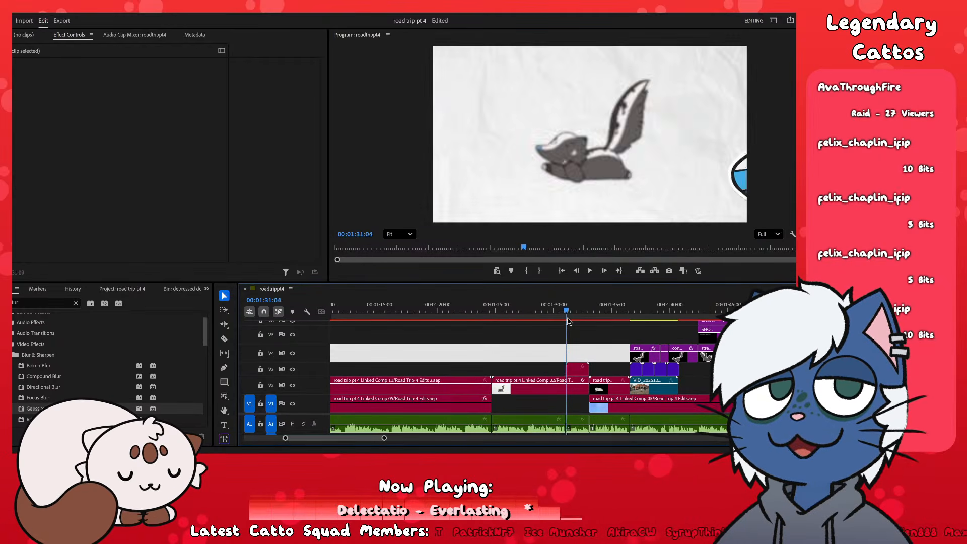
pyautogui.moveTo(584, 321); pyautogui.dragTo(488, 317)
pyautogui.click(612, 352)
pyautogui.click(489, 320)
pyautogui.click(530, 347)
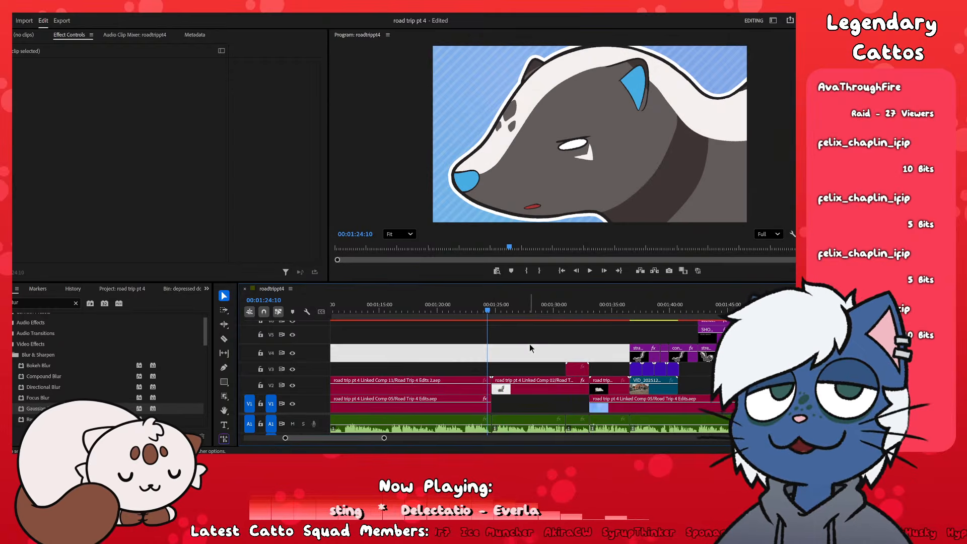
pyautogui.hotkey('ctrl', 's')
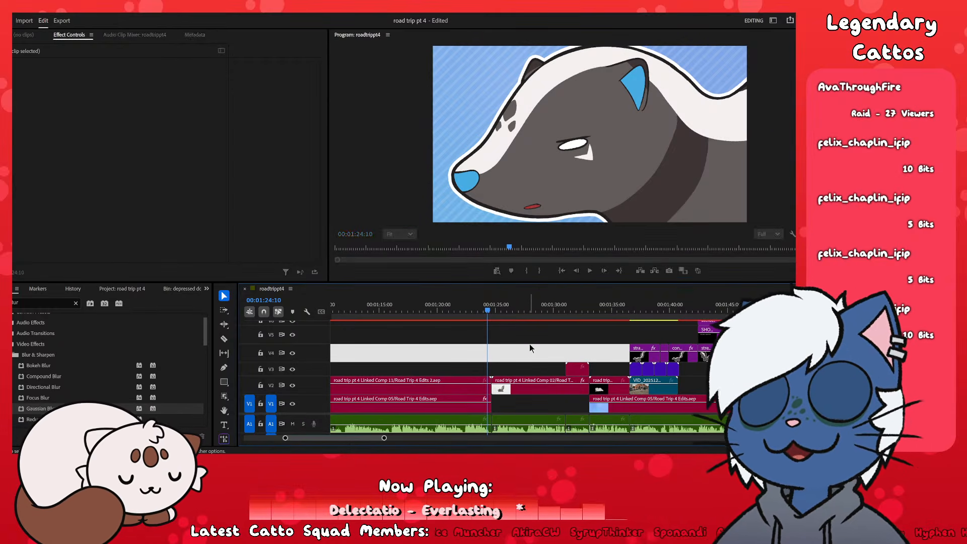
# - Look over the whole sequence and move ahead to the depressed dog shot at 00:01:33:09
pyautogui.scroll(-3, 529, 352)
pyautogui.scroll(-5, 529, 356)
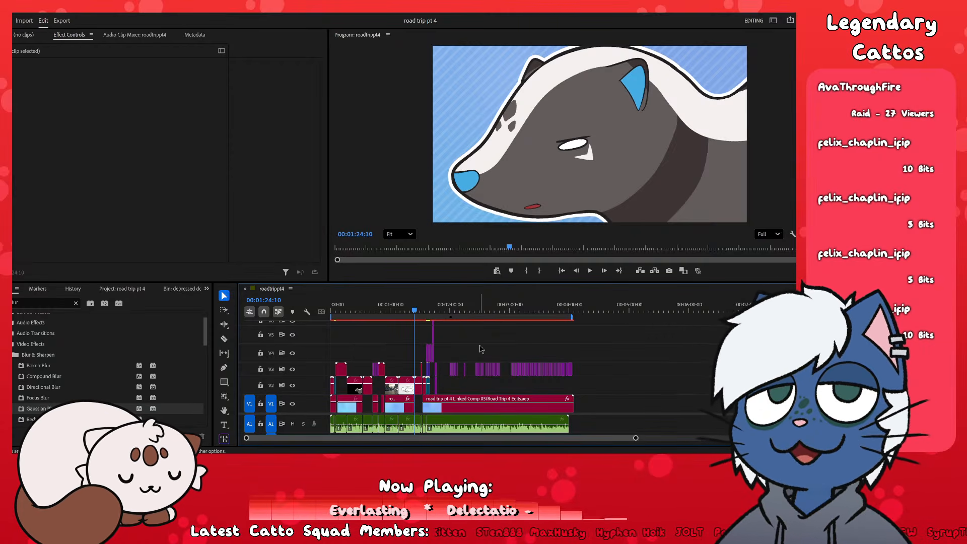
pyautogui.scroll(2, 424, 353)
pyautogui.scroll(8, 406, 354)
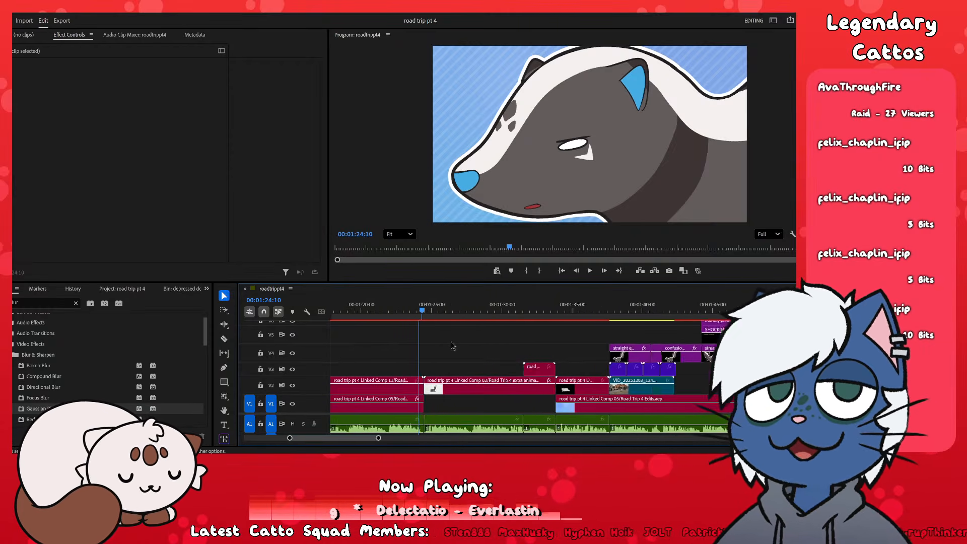
pyautogui.click(509, 304)
pyautogui.moveTo(549, 316); pyautogui.dragTo(631, 338)
pyautogui.scroll(-3, 588, 347)
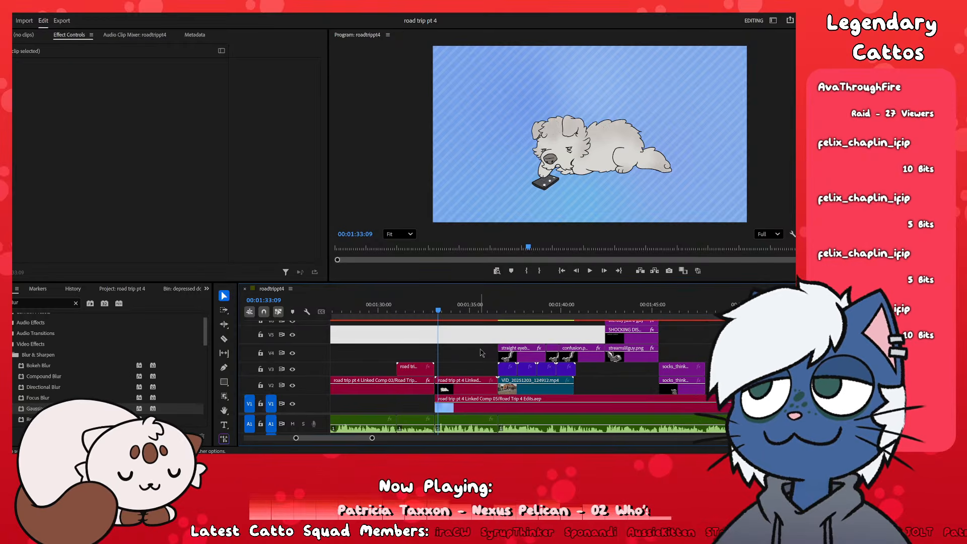
# - Examine the end of the dog shot and its cut to the burning street shot
pyautogui.click(470, 349)
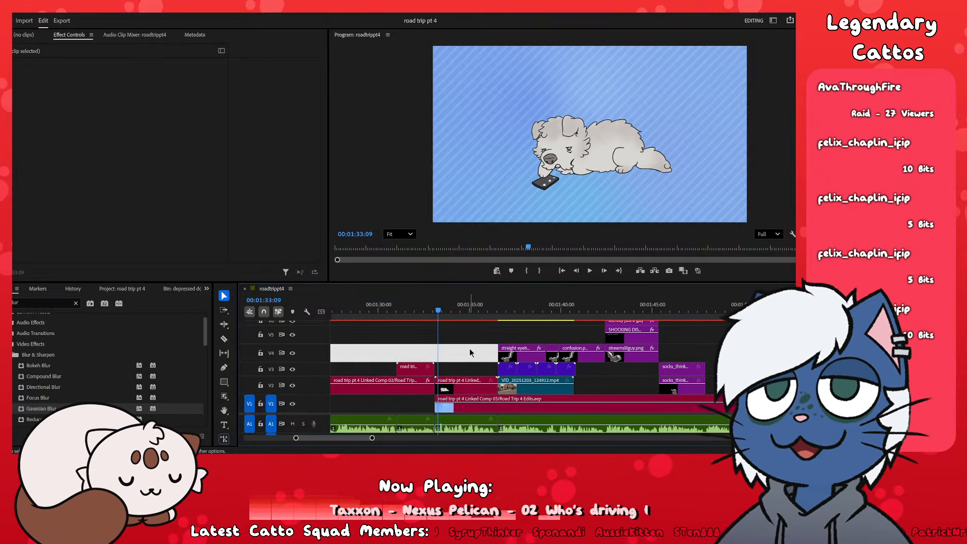
pyautogui.click(471, 340)
pyautogui.click(470, 312)
pyautogui.click(490, 313)
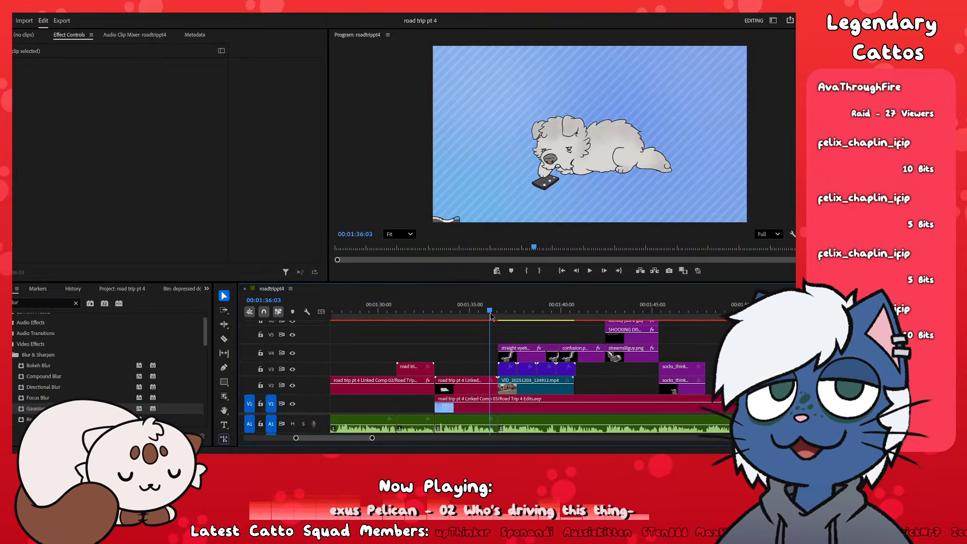
pyautogui.moveTo(492, 316); pyautogui.dragTo(501, 334)
pyautogui.click(503, 334)
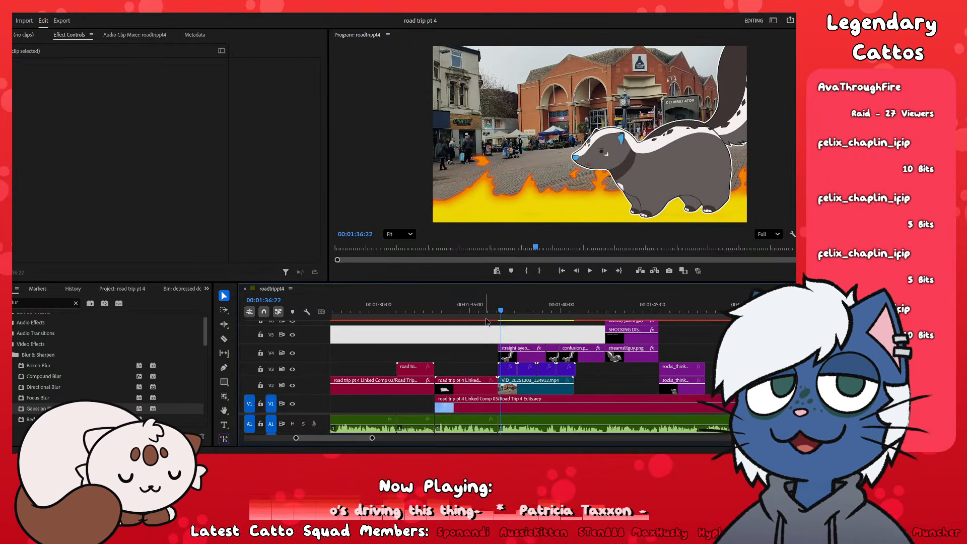
pyautogui.click(487, 318)
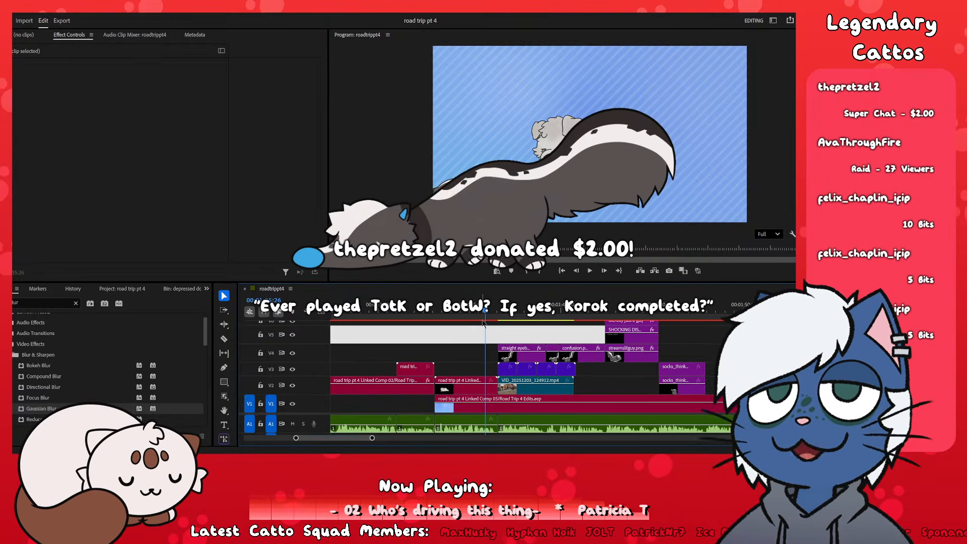
# - Check the dog shot from its opening cut through to 00:01:35:13, where the skunk enters with the stick
pyautogui.moveTo(372, 438); pyautogui.dragTo(356, 438)
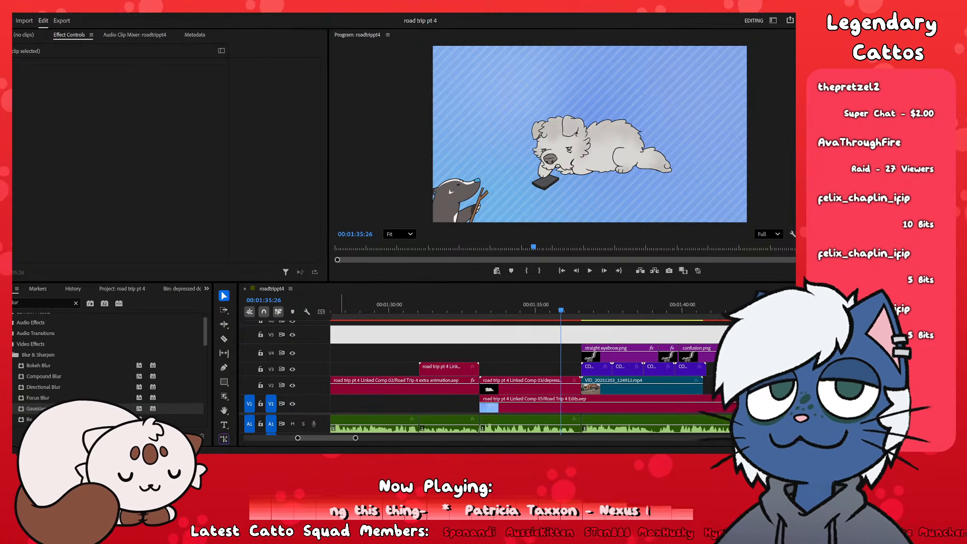
pyautogui.click(477, 310)
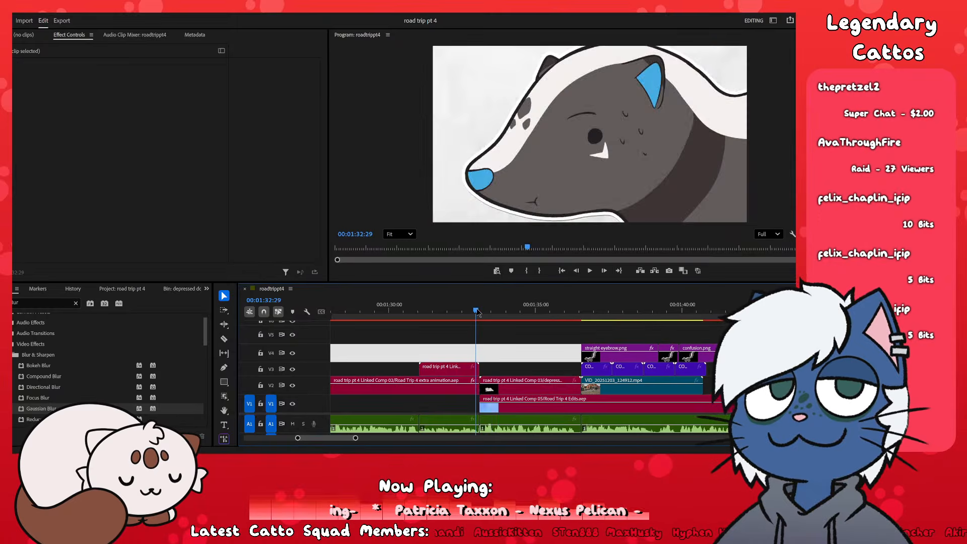
pyautogui.moveTo(477, 310); pyautogui.dragTo(501, 313)
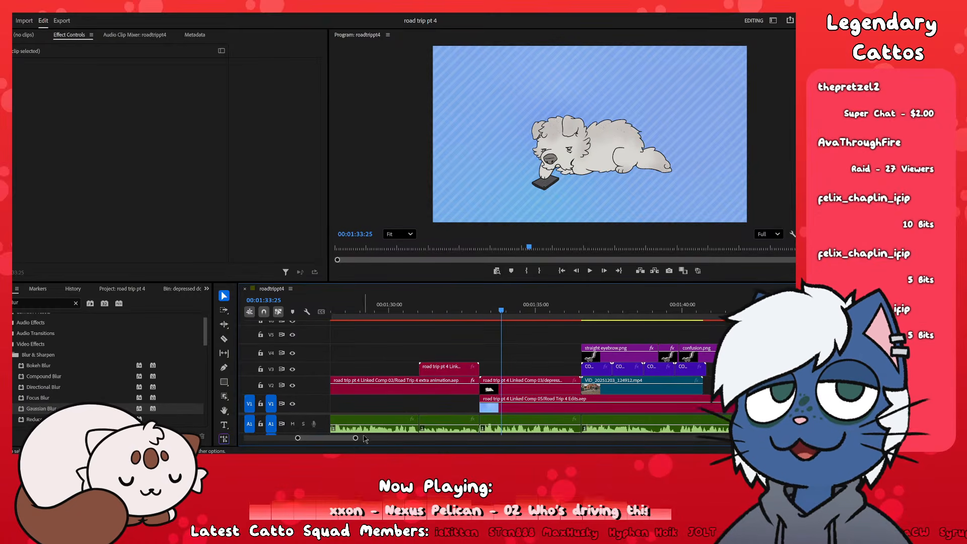
pyautogui.moveTo(356, 437); pyautogui.dragTo(334, 441)
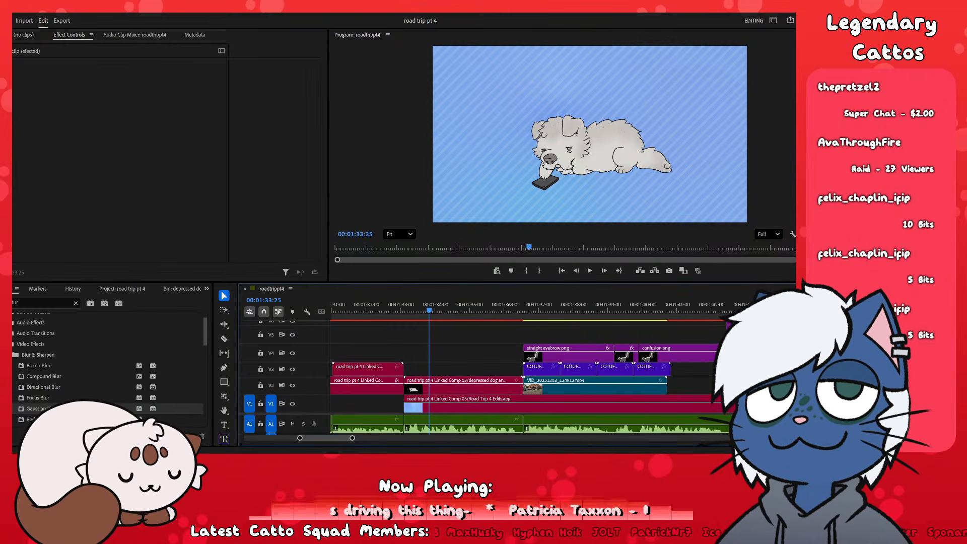
pyautogui.moveTo(356, 442); pyautogui.dragTo(402, 441)
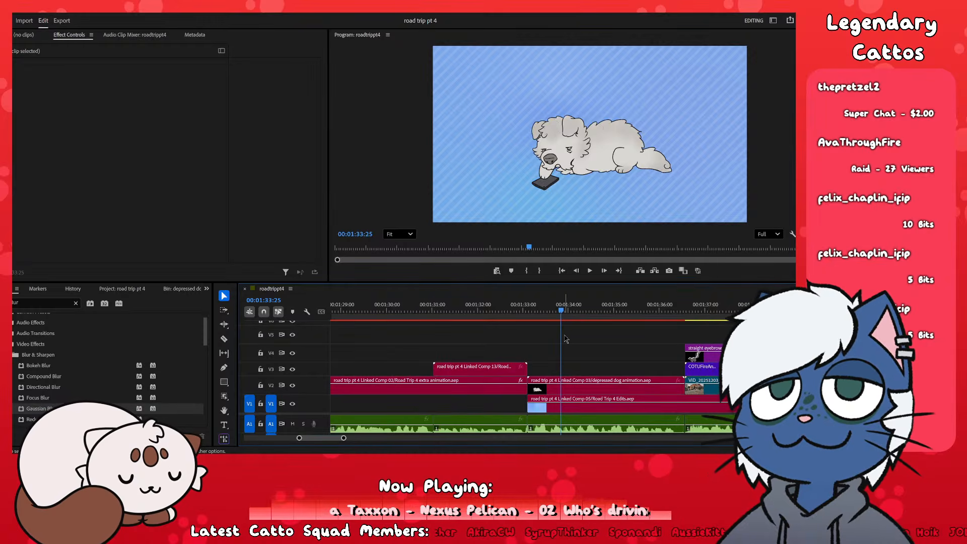
pyautogui.moveTo(526, 309); pyautogui.dragTo(634, 310)
# - Trim the start of the Linked Comp 05 background on V1 to the end of the dog shot, removing the blue backdrop beneath it
pyautogui.click(531, 406)
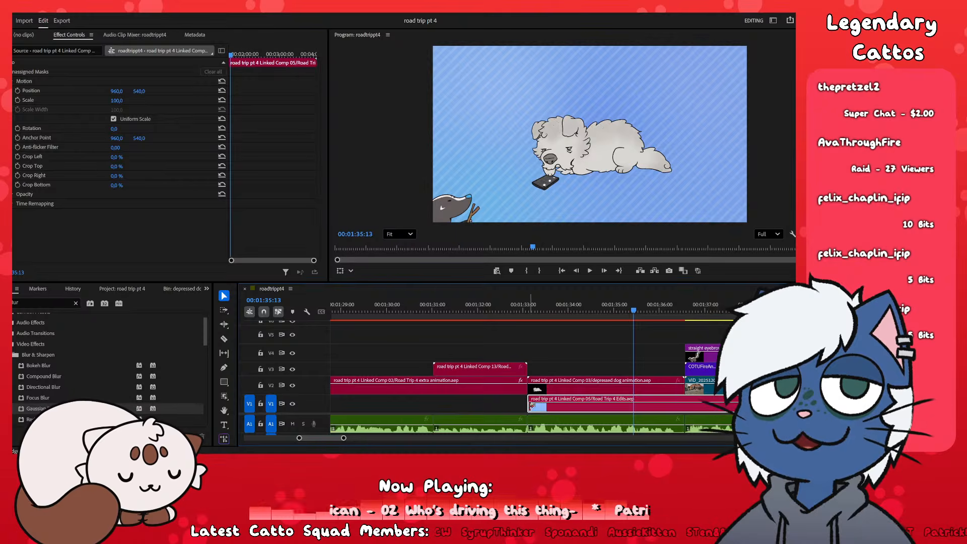
pyautogui.moveTo(531, 406); pyautogui.dragTo(686, 406)
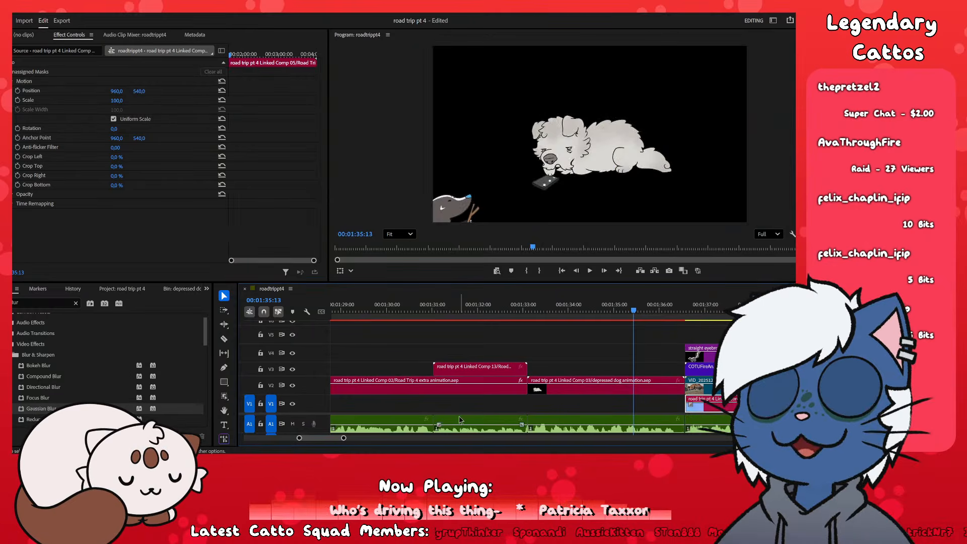
pyautogui.scroll(-3, 459, 420)
pyautogui.scroll(3, 477, 388)
pyautogui.scroll(-2, 476, 382)
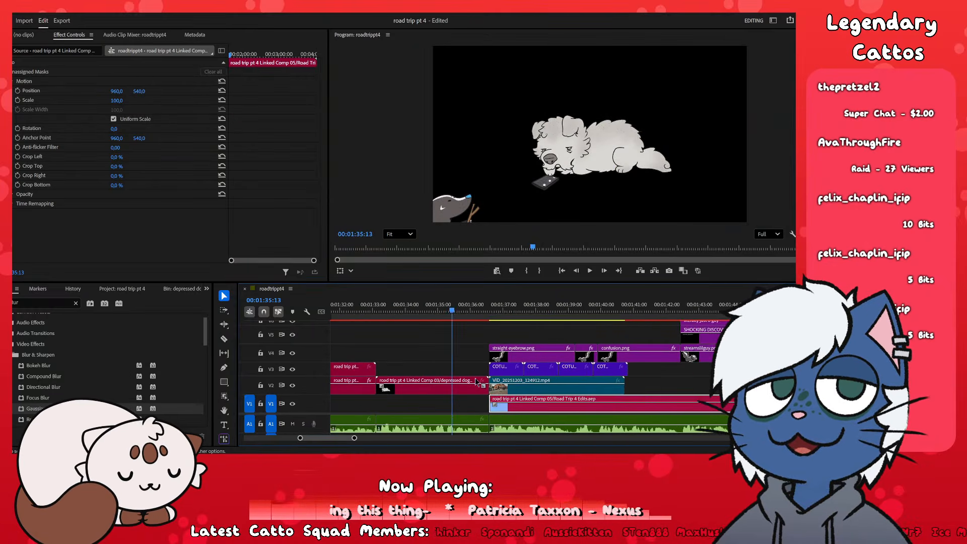
pyautogui.scroll(2, 439, 352)
pyautogui.click(503, 359)
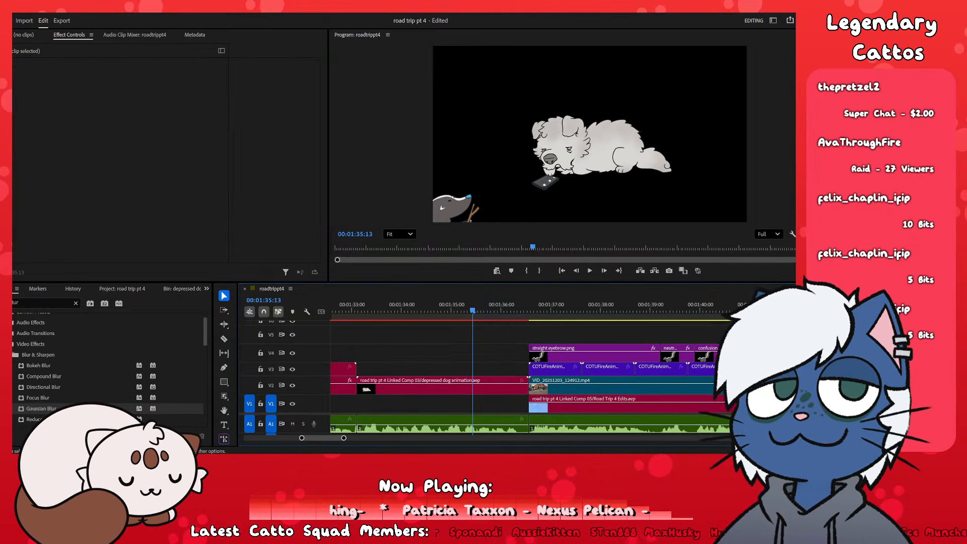
pyautogui.scroll(3, 471, 379)
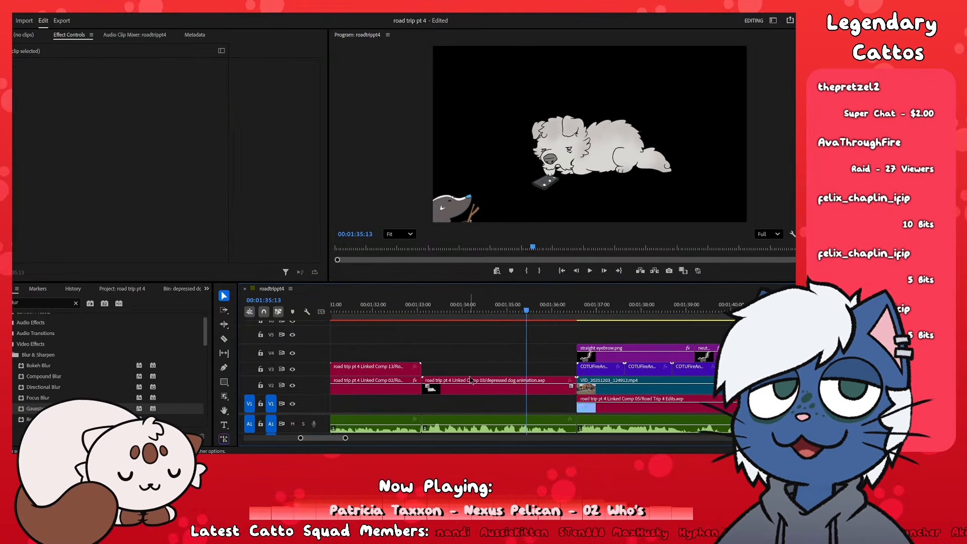
# - Open the Linked Comp 03 depressed dog clip in After Effects for editing
pyautogui.click(128, 289)
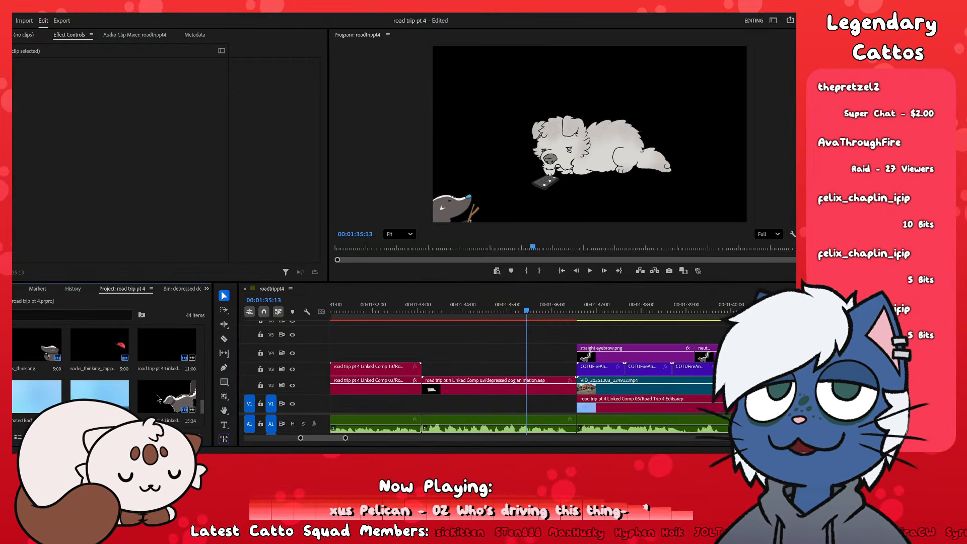
pyautogui.click(477, 391)
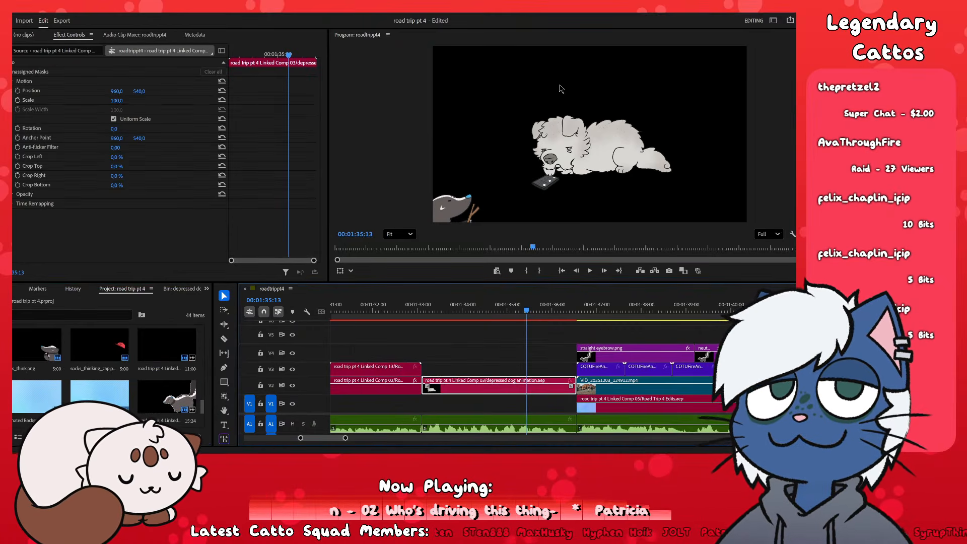
pyautogui.hotkey('ctrl', 'e')
pyautogui.moveTo(537, 370); pyautogui.dragTo(292, 383)
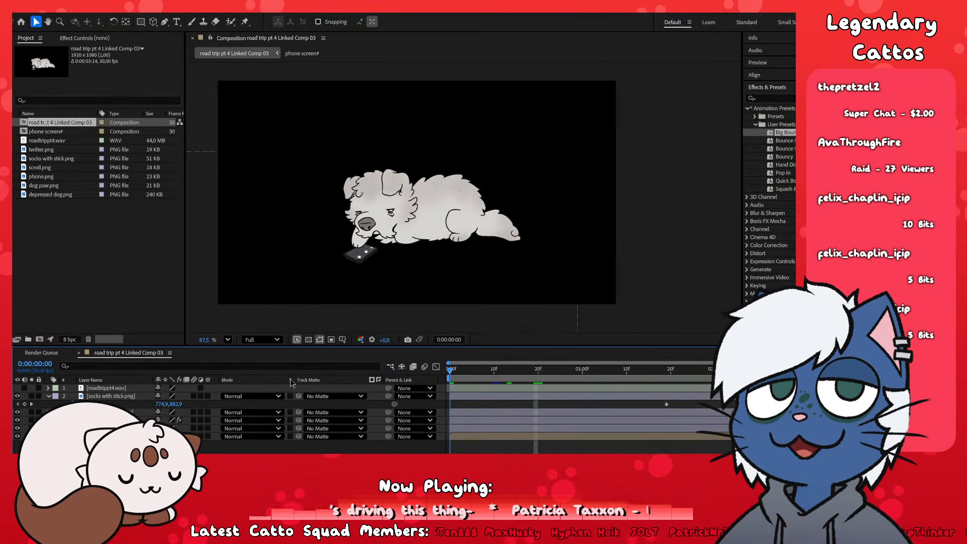
# - Import crinkledpaperanimatebackground.mp4 into Linked Comp 03, place it beneath all other layers, and preview the composition
pyautogui.click(103, 217)
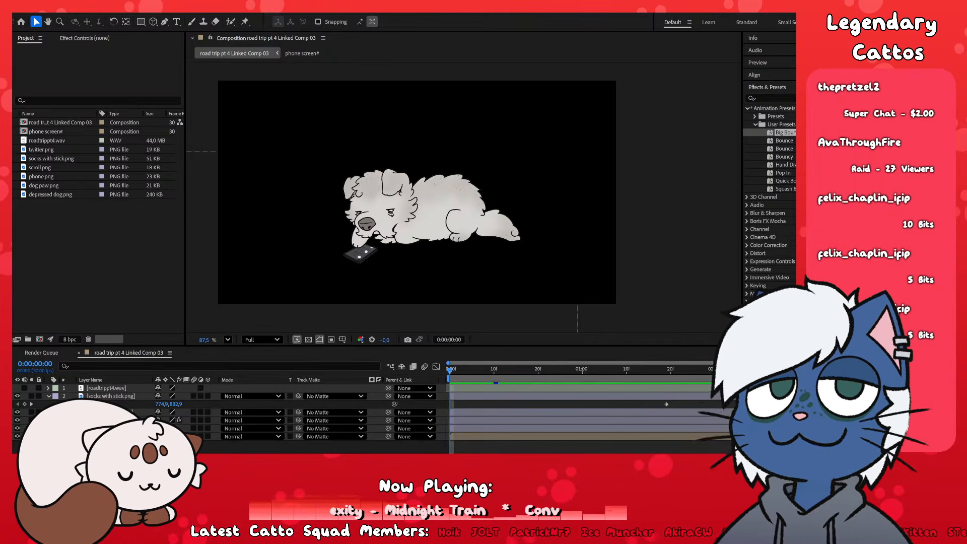
pyautogui.moveTo(498, 272); pyautogui.dragTo(498, 445)
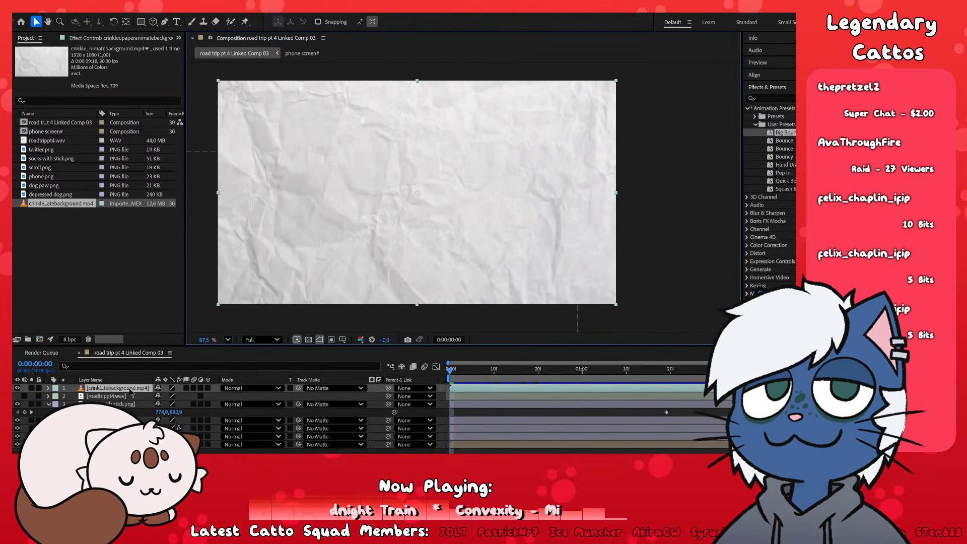
pyautogui.hotkey('ctrl', 'shift', '[')
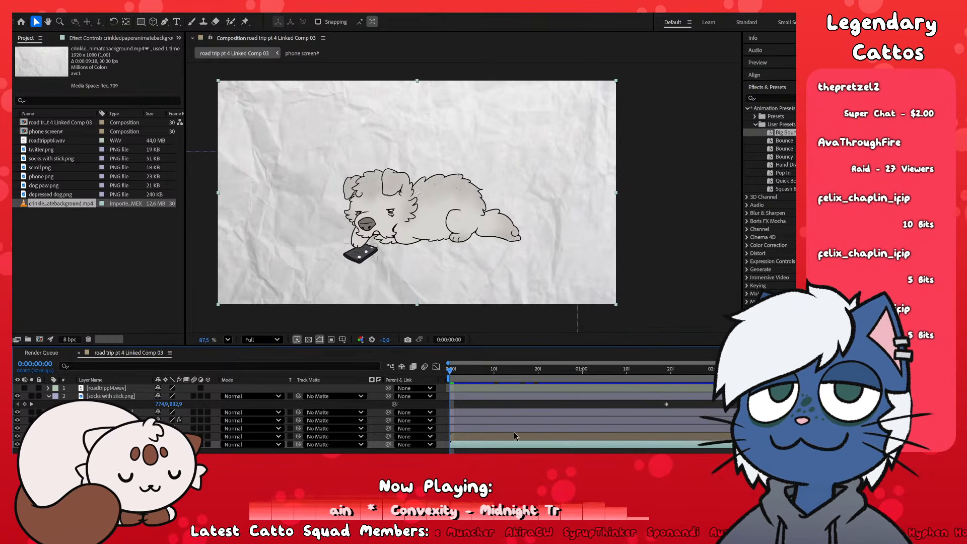
pyautogui.press('space')
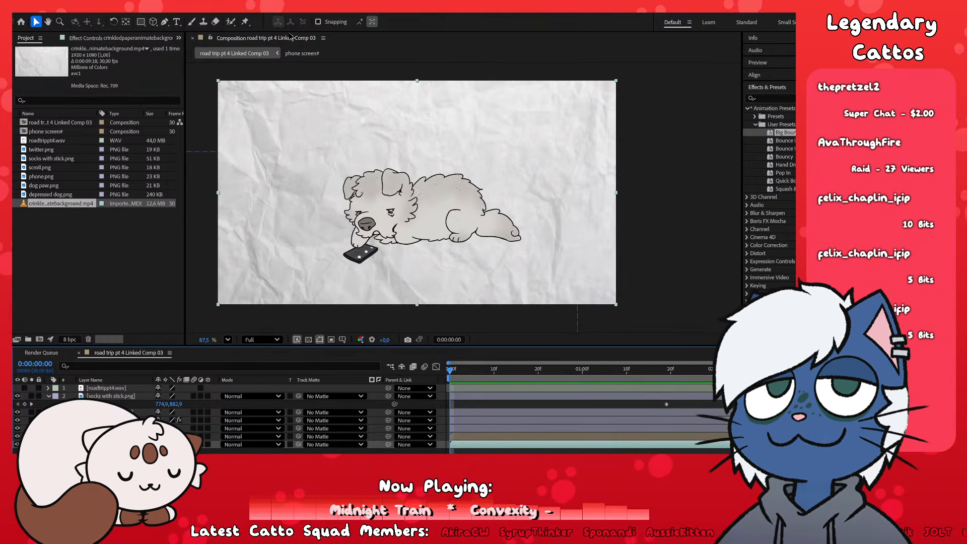
pyautogui.click(115, 23)
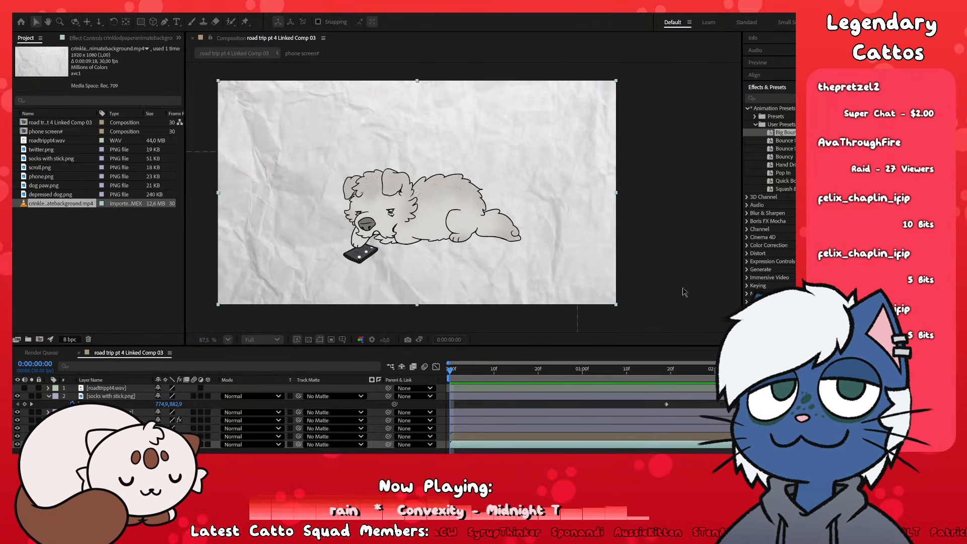
# - Add a white solid to Linked Comp 03 and place it directly beneath the crinkled paper layer
pyautogui.click(301, 242)
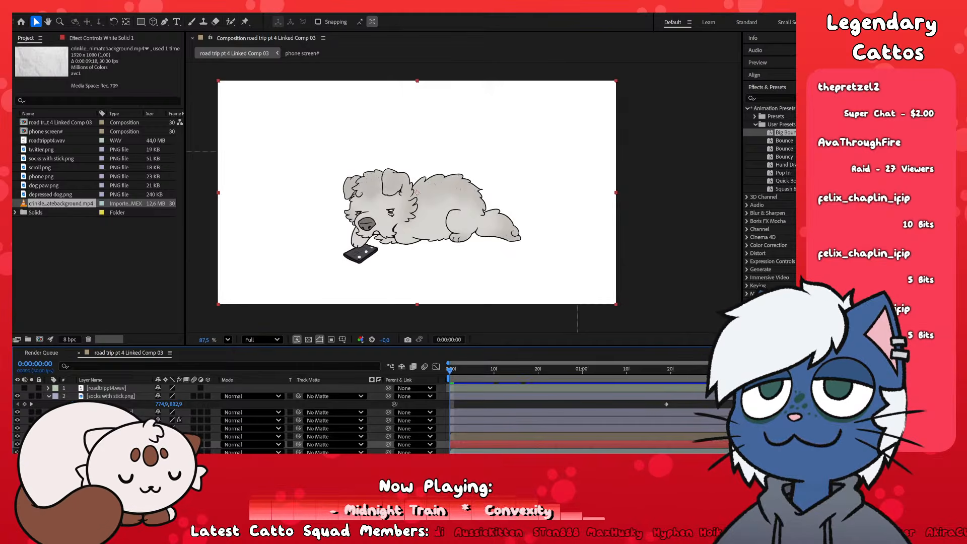
pyautogui.hotkey('ctrl', 'alt', 'Down')
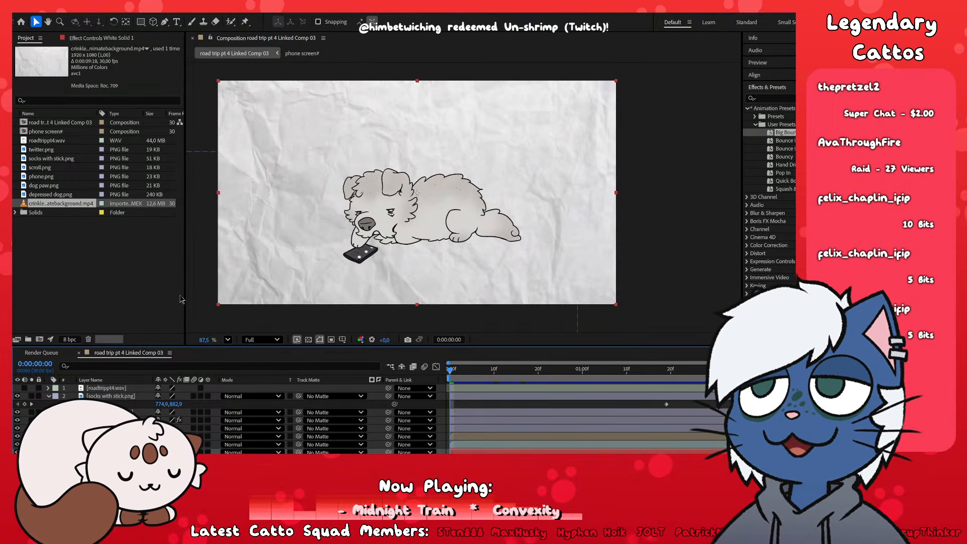
pyautogui.click(138, 290)
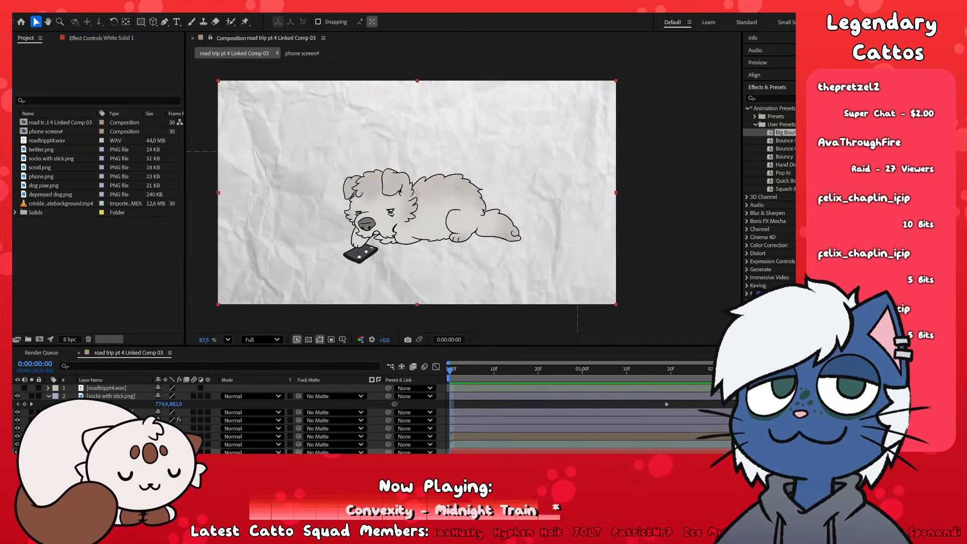
# - Lower the opacity of the crinkledpaperanimatebackground.mp4 layer so the white solid lightens the paper texture
pyautogui.hotkey('alt', 'Tab')
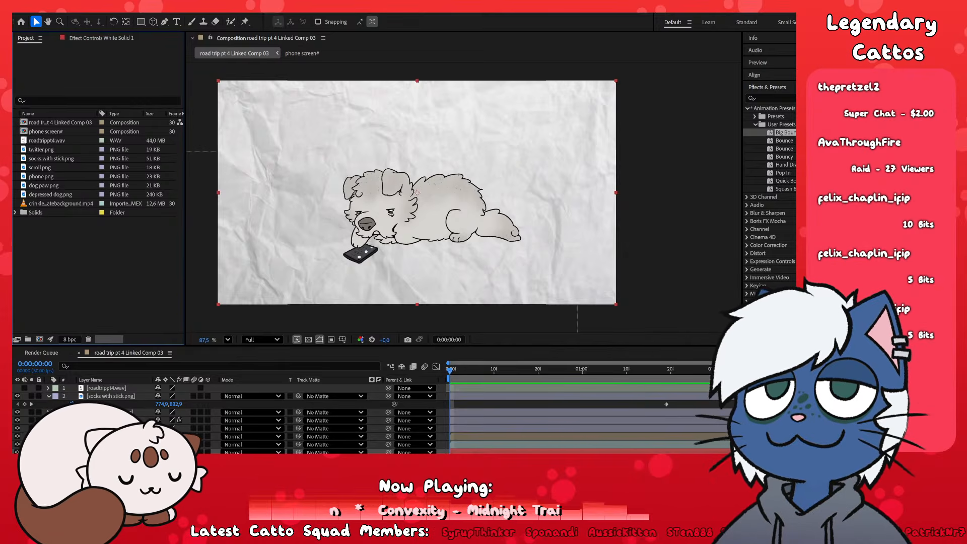
pyautogui.click(468, 444)
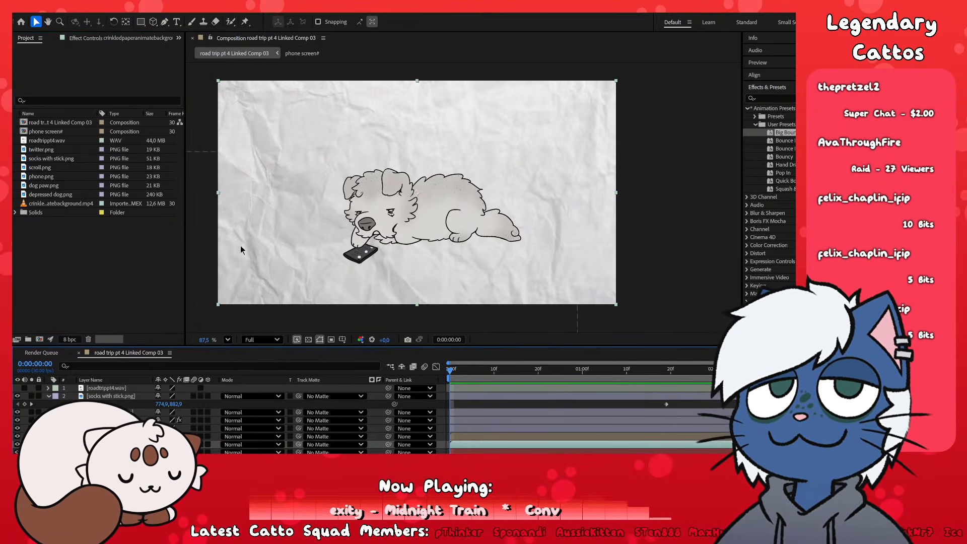
pyautogui.click(116, 39)
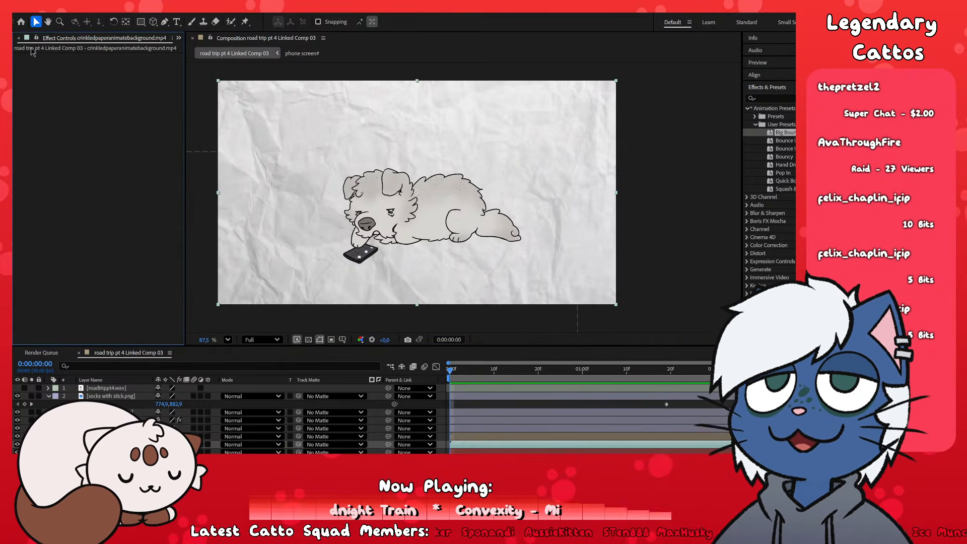
pyautogui.click(178, 40)
pyautogui.click(185, 49)
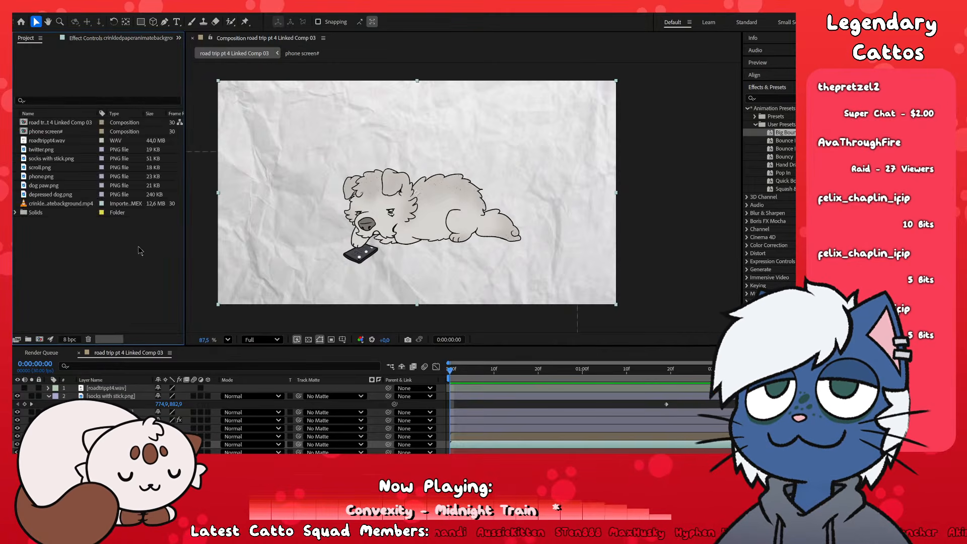
pyautogui.click(472, 447)
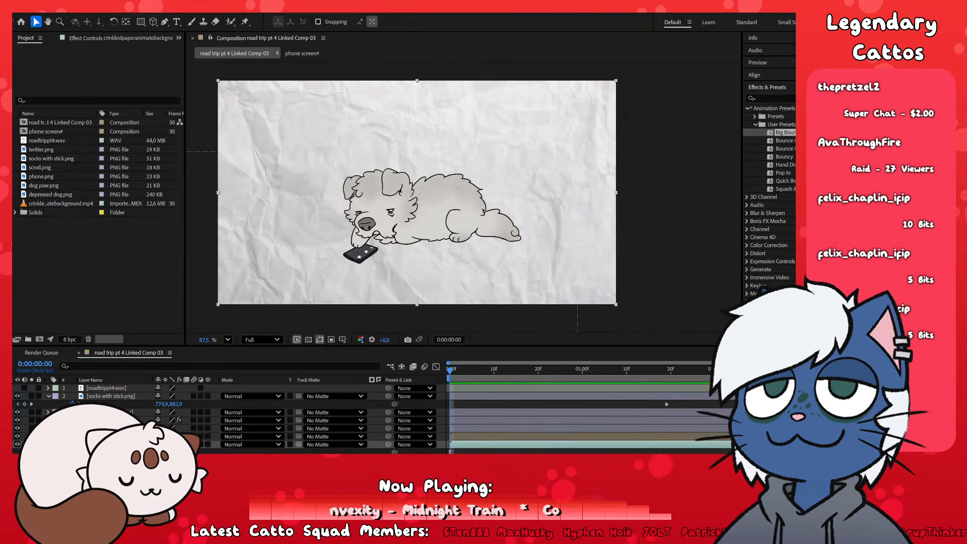
pyautogui.press('Return')
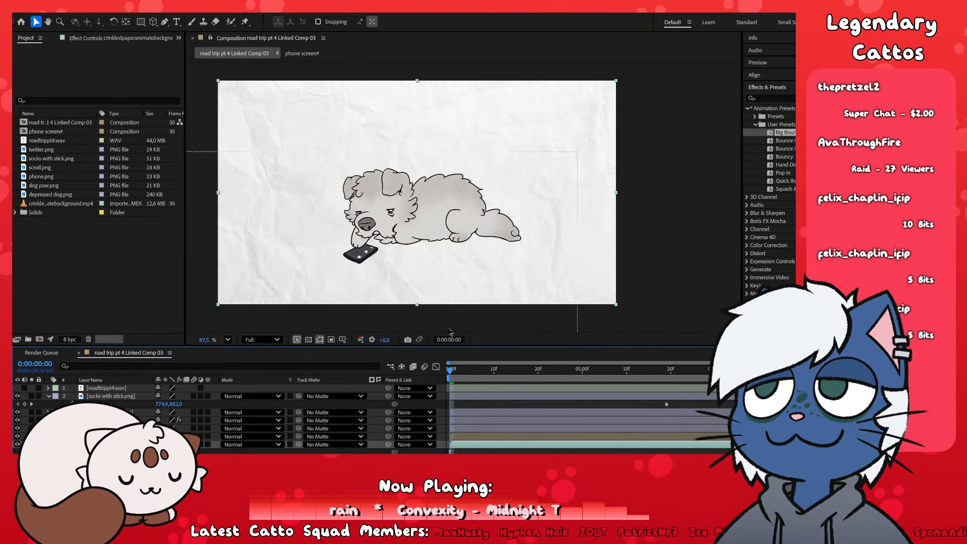
pyautogui.click(724, 255)
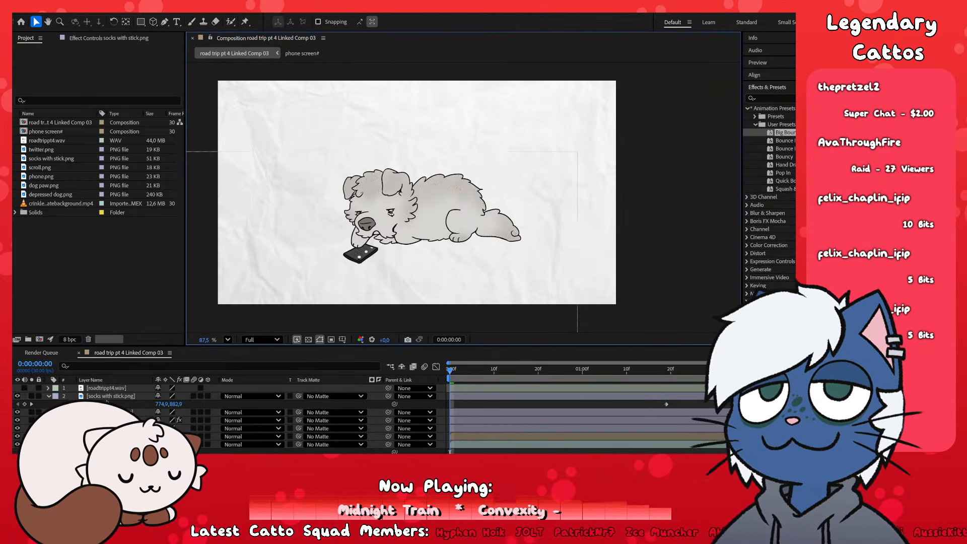
# - Play the composition to 0:00:02:23, where the skunk is in frame, and add a Drop Shadow layer style to the socks with stick.png layer
pyautogui.click(114, 397)
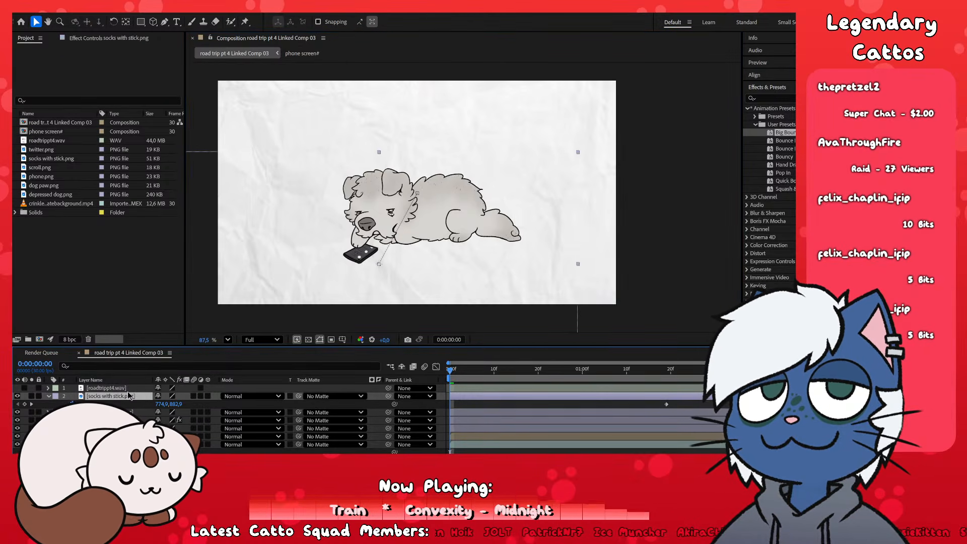
pyautogui.hotkey('ctrl', 'shift', 'c')
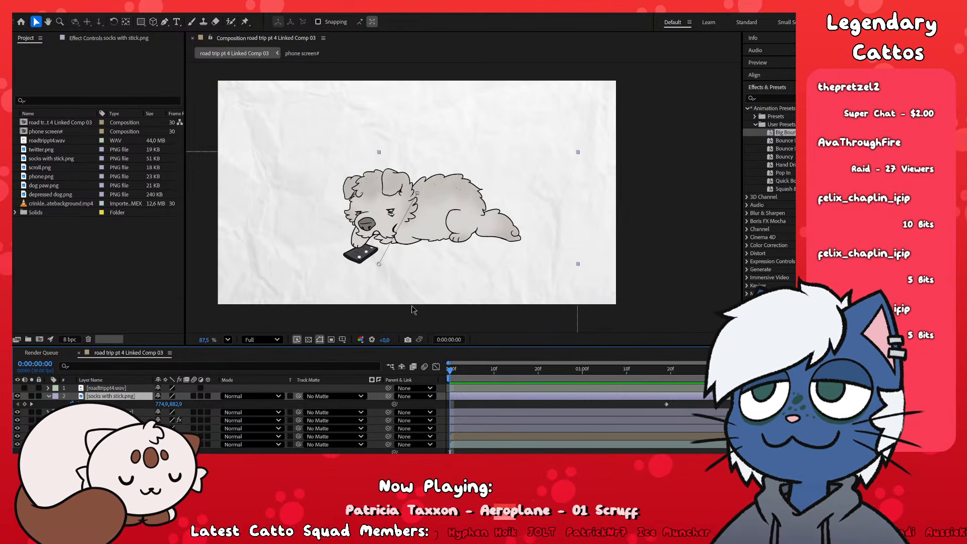
pyautogui.scroll(-2, 412, 306)
pyautogui.scroll(3, 401, 291)
pyautogui.scroll(-2, 399, 294)
pyautogui.scroll(3, 406, 281)
pyautogui.scroll(-2, 446, 203)
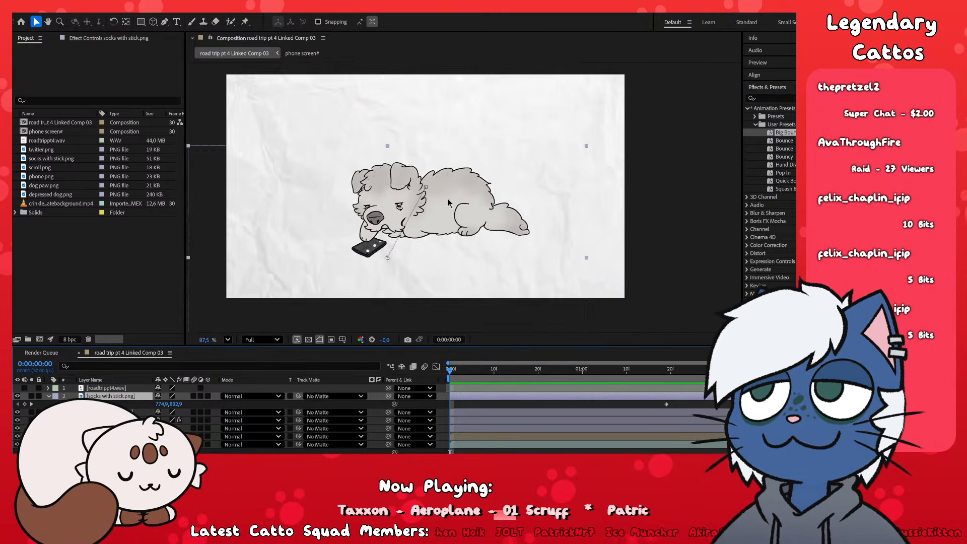
pyautogui.scroll(1, 449, 202)
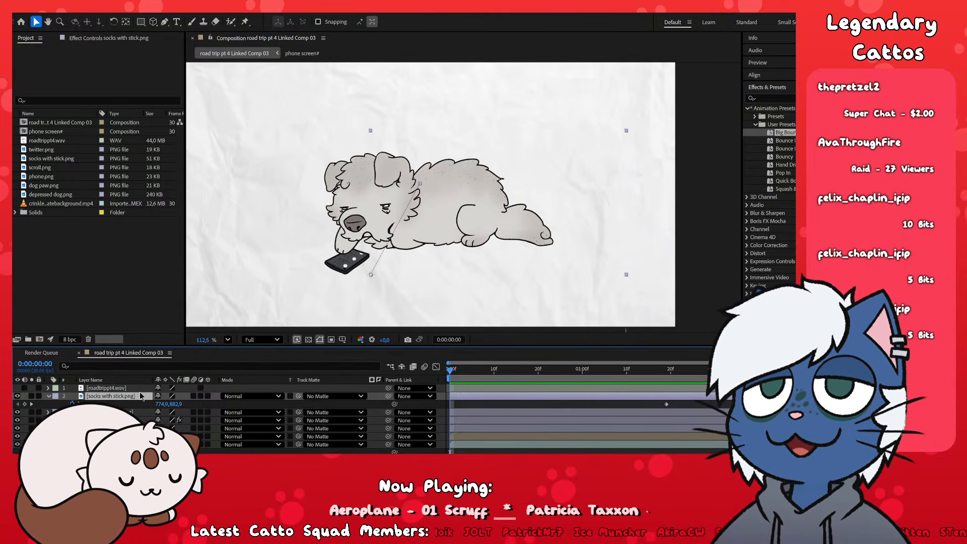
pyautogui.press('space')
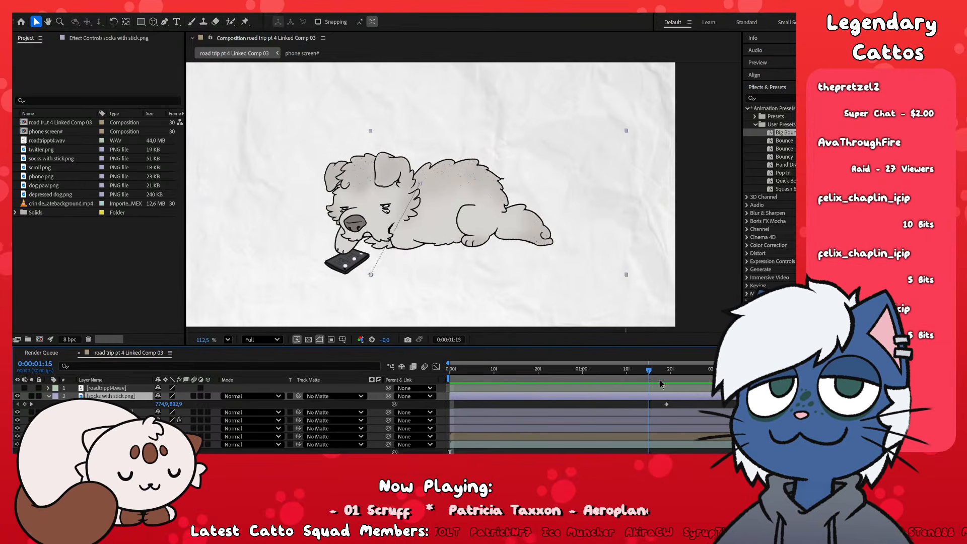
pyautogui.scroll(-3, 528, 208)
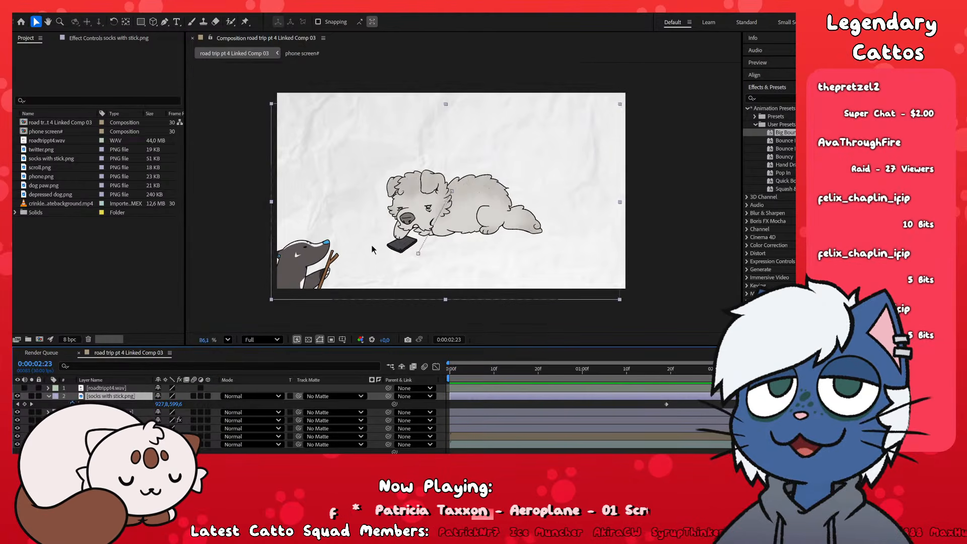
pyautogui.scroll(2, 372, 247)
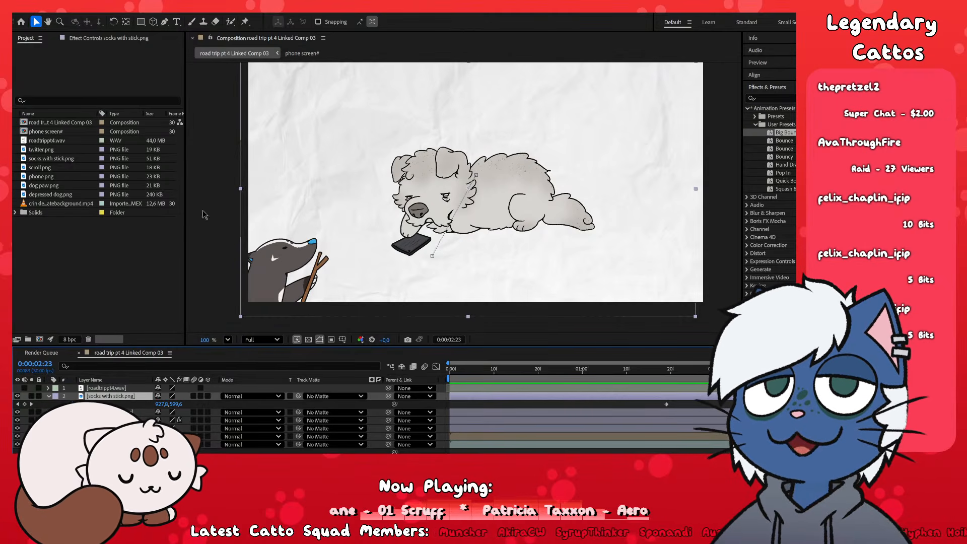
pyautogui.click(313, 271)
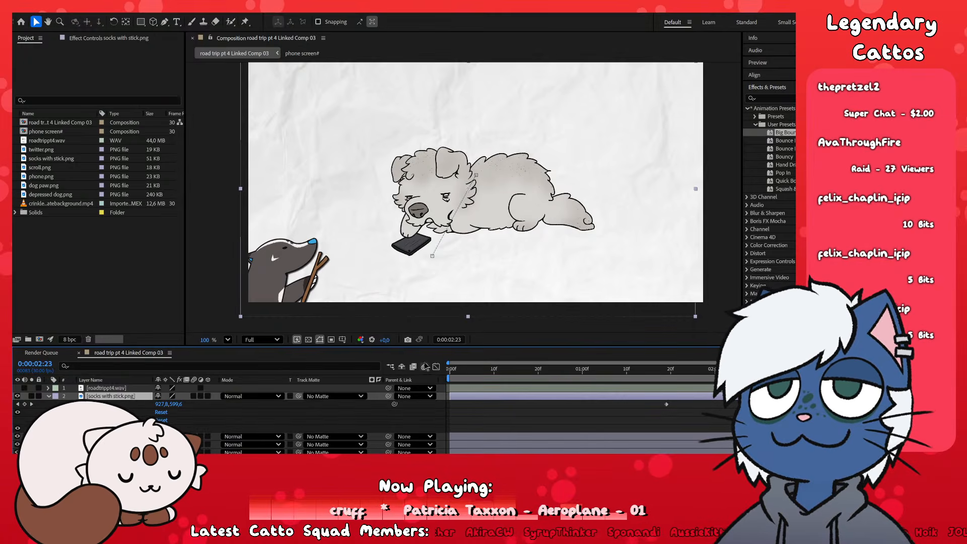
# - Check the Drop Shadow settings on the socks with stick.png layer, collapse them, and select the depressed dog layer
pyautogui.click(61, 428)
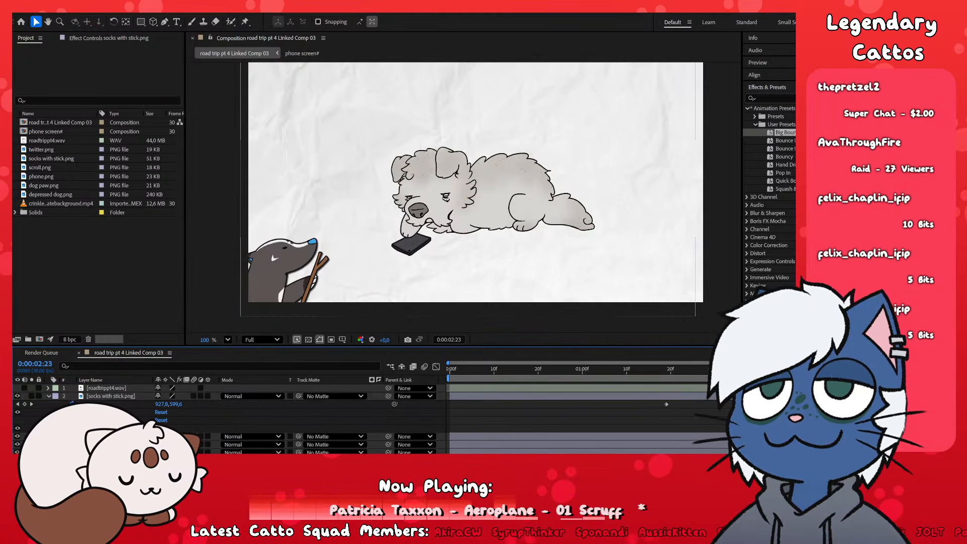
pyautogui.click(65, 428)
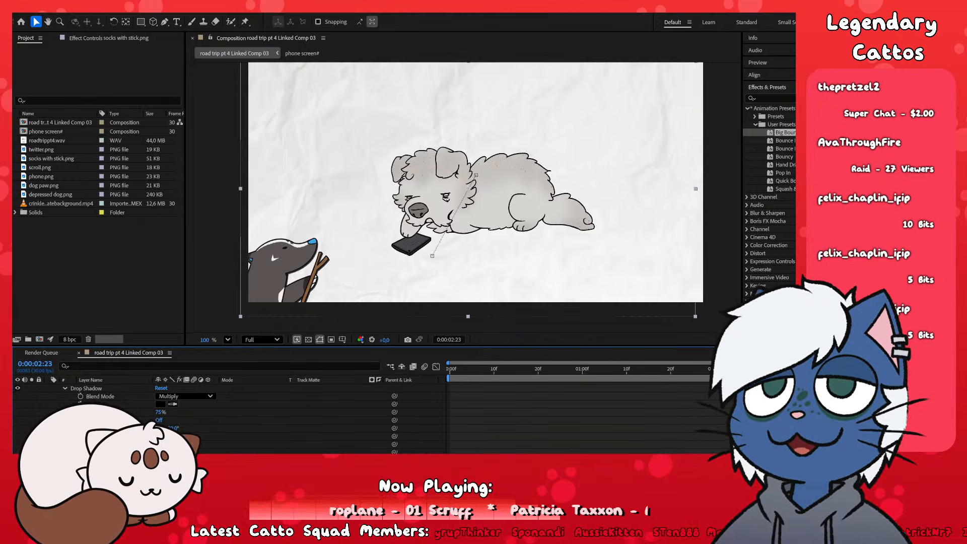
pyautogui.scroll(3, 244, 445)
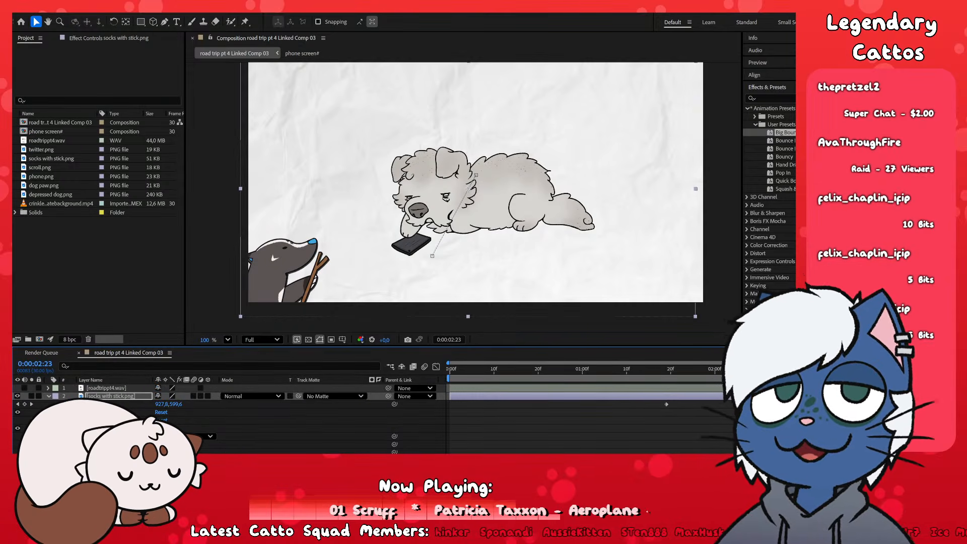
pyautogui.click(49, 396)
pyautogui.click(119, 404)
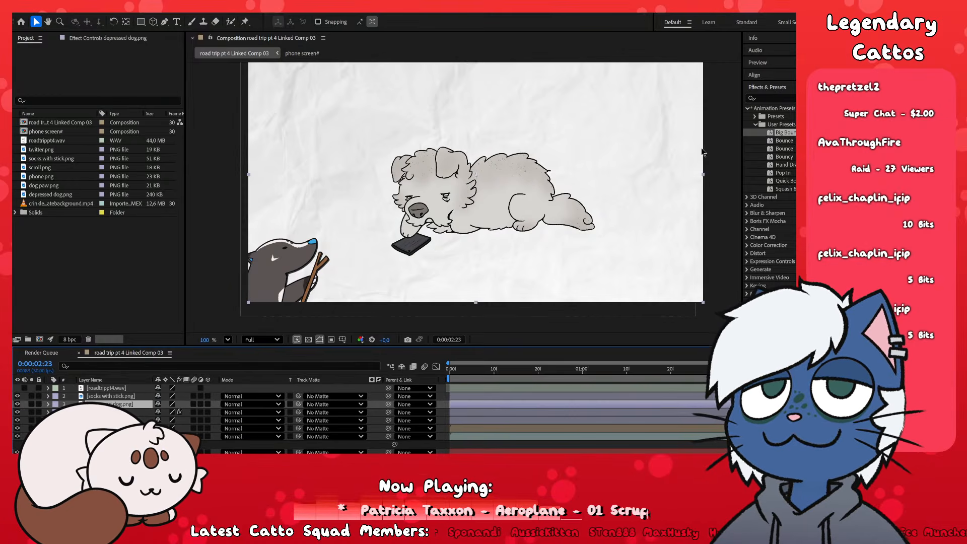
# - Copy the layer styles from the socks with stick.png layer and collapse its properties
pyautogui.click(140, 397)
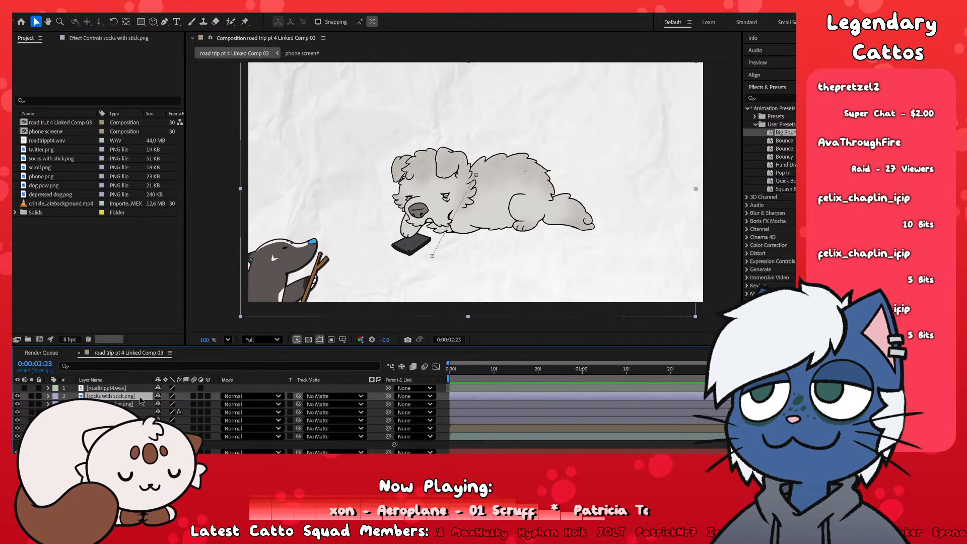
pyautogui.click(48, 397)
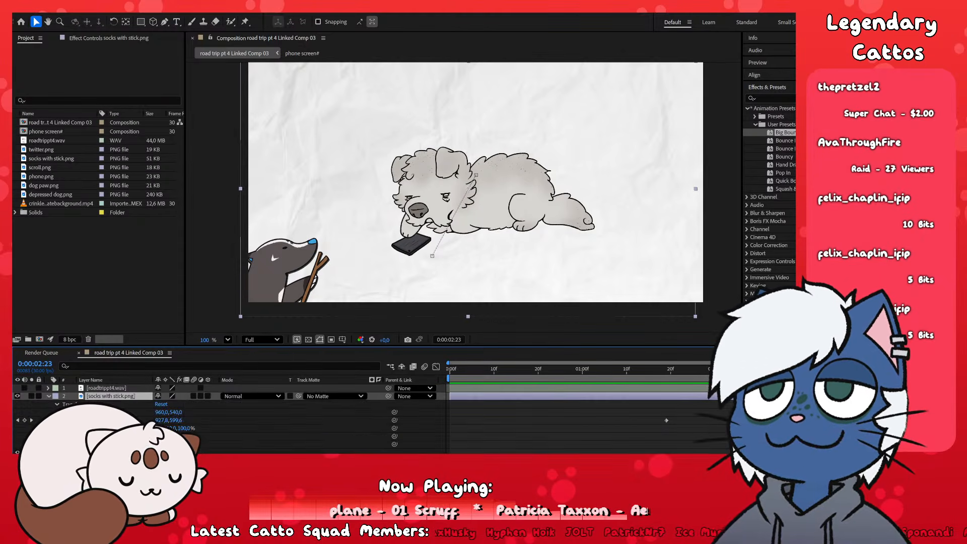
pyautogui.scroll(-5, 322, 420)
pyautogui.scroll(5, 322, 421)
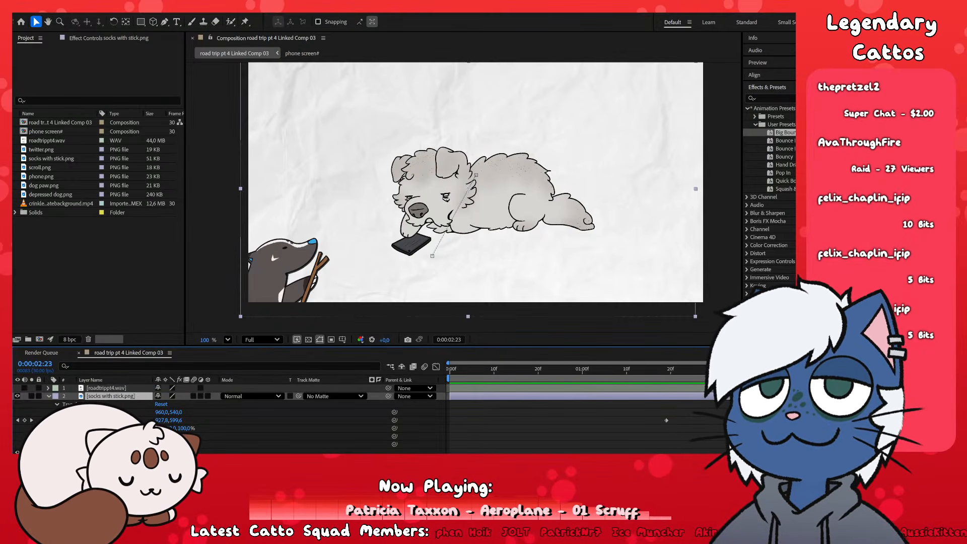
pyautogui.click(57, 404)
pyautogui.click(78, 412)
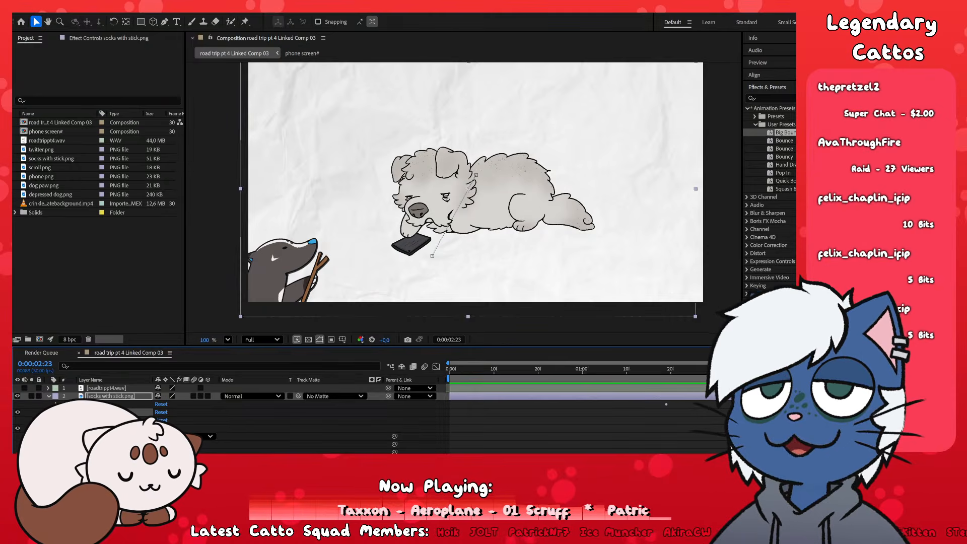
pyautogui.click(49, 397)
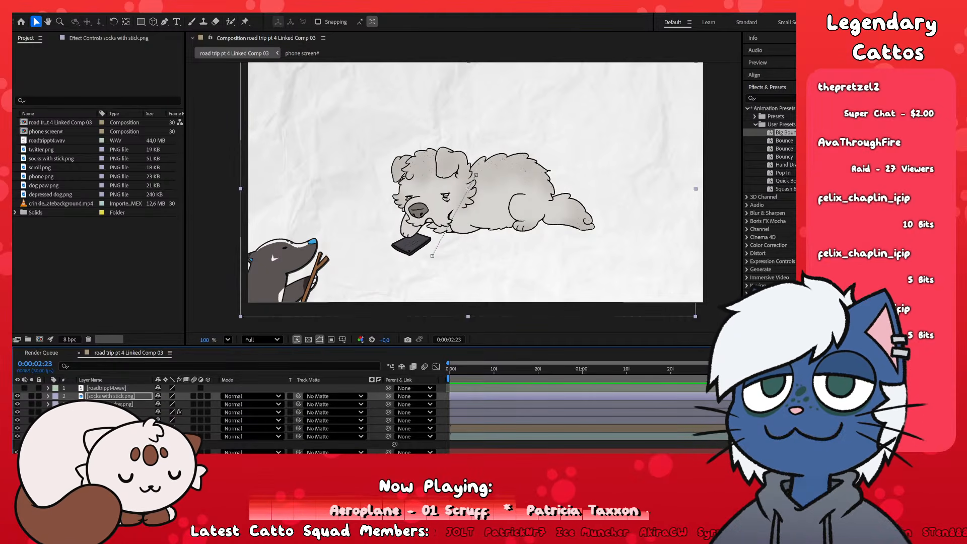
# - Paste the copied drop shadow style onto the depressed dog and dog paw layers
pyautogui.click(111, 405)
pyautogui.keyDown('shift'); pyautogui.click(110, 428); pyautogui.keyUp('shift')
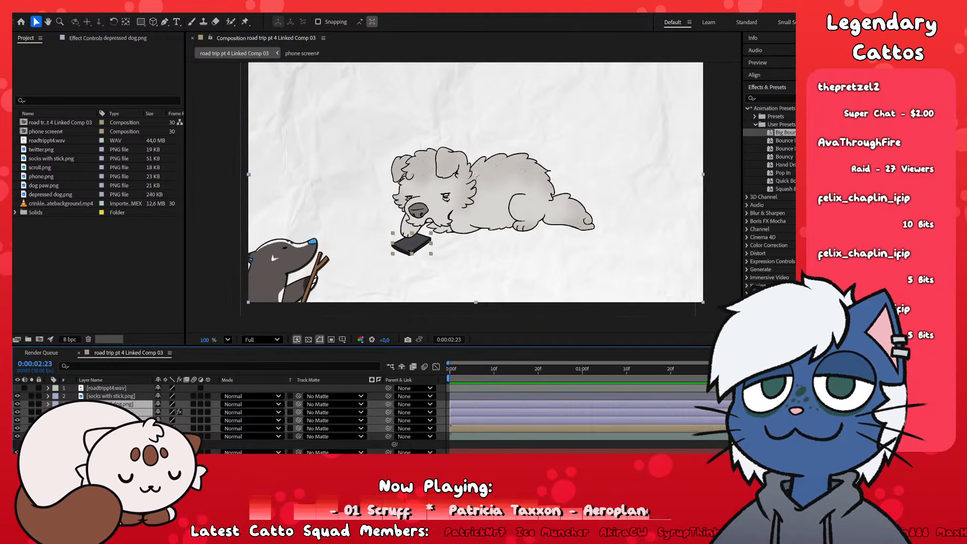
pyautogui.keyDown('ctrl'); pyautogui.click(111, 405); pyautogui.keyUp('ctrl')
pyautogui.click(111, 404)
pyautogui.keyDown('shift'); pyautogui.click(110, 412); pyautogui.keyUp('shift')
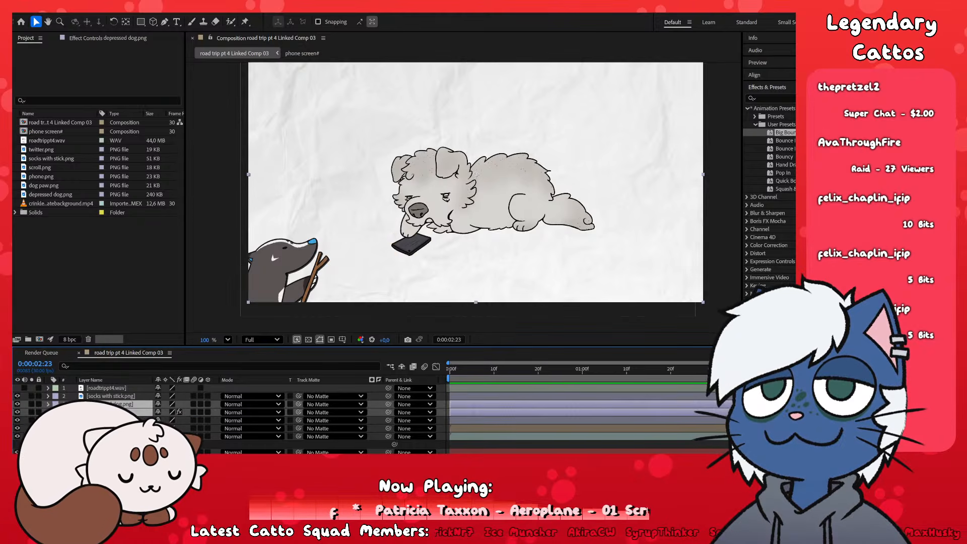
pyautogui.hotkey('ctrl', 'v')
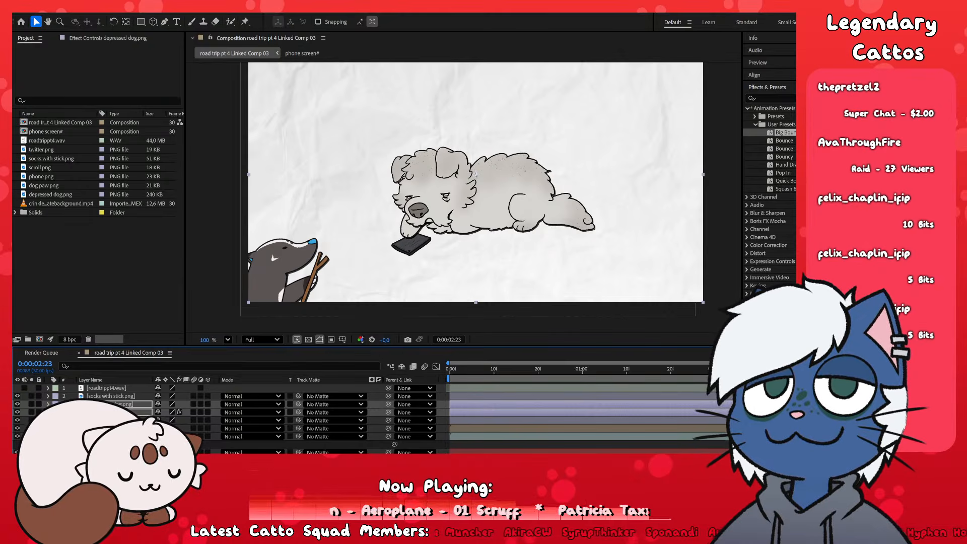
# - Preview Linked Comp 03 from the start to 0:00:03:13 to check the shadows, and save the project
pyautogui.click(412, 246)
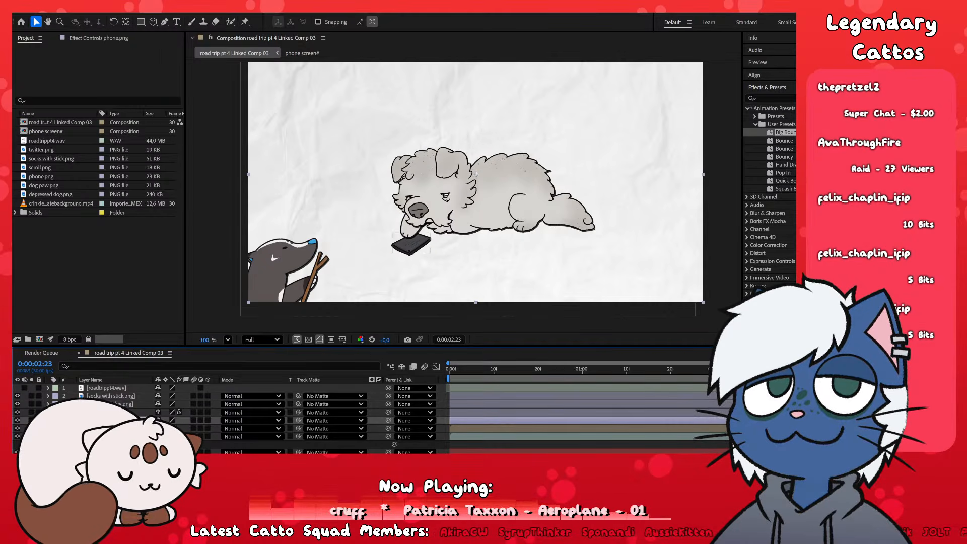
pyautogui.click(413, 244)
pyautogui.press('space')
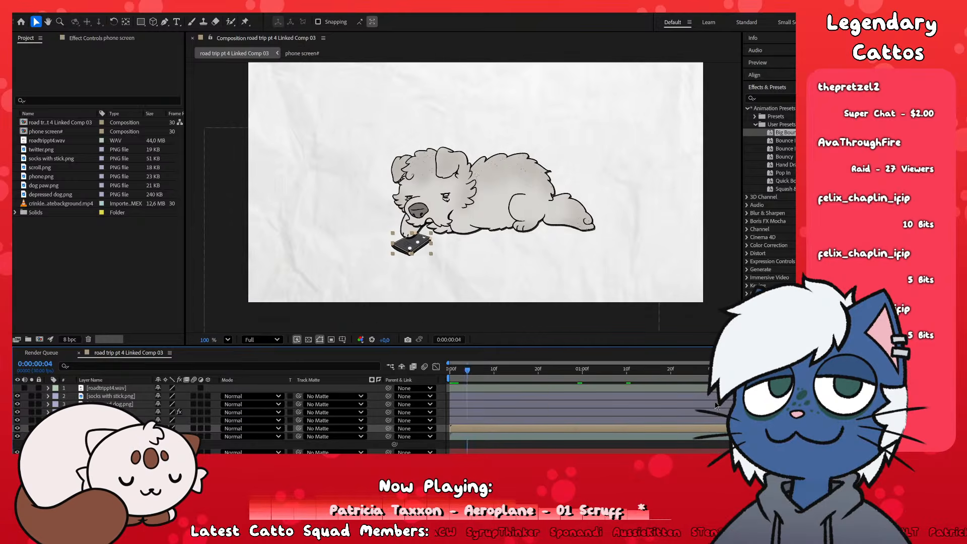
pyautogui.hotkey('ctrl', 's')
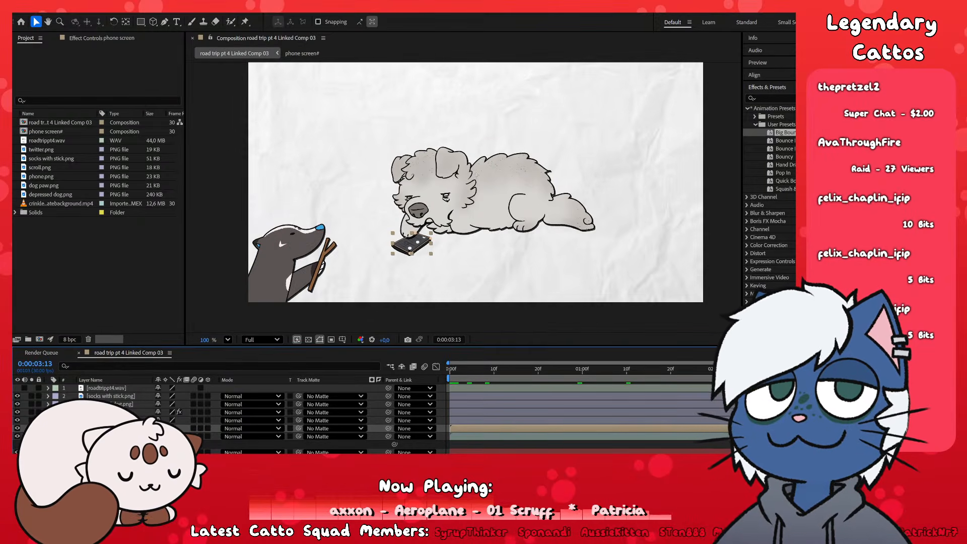
# - Switch to Premiere Pro to look over the roadtrippt4 timeline, and return to Linked Comp 03 in After Effects with all layers deselected
pyautogui.hotkey('alt', 'Tab')
pyautogui.scroll(6, 385, 388)
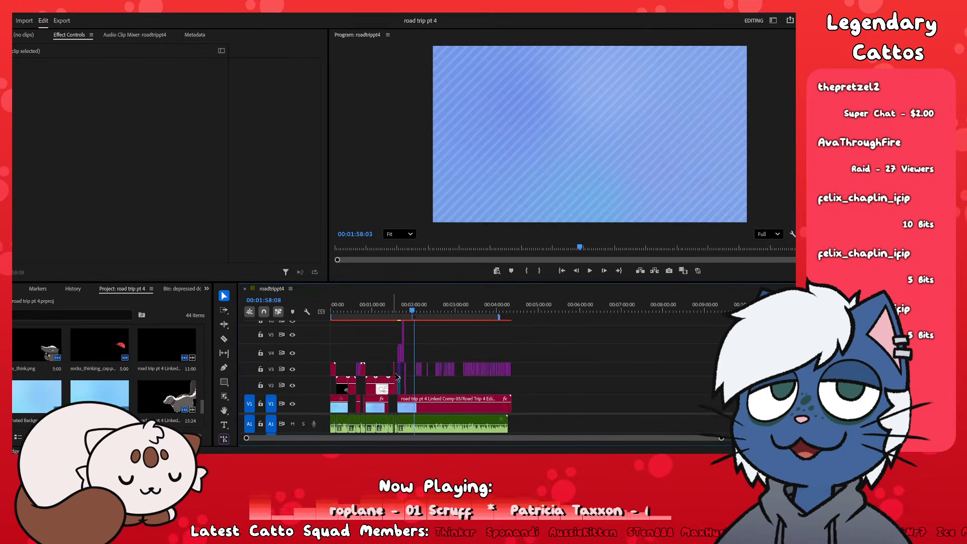
pyautogui.hotkey('alt', 'Tab')
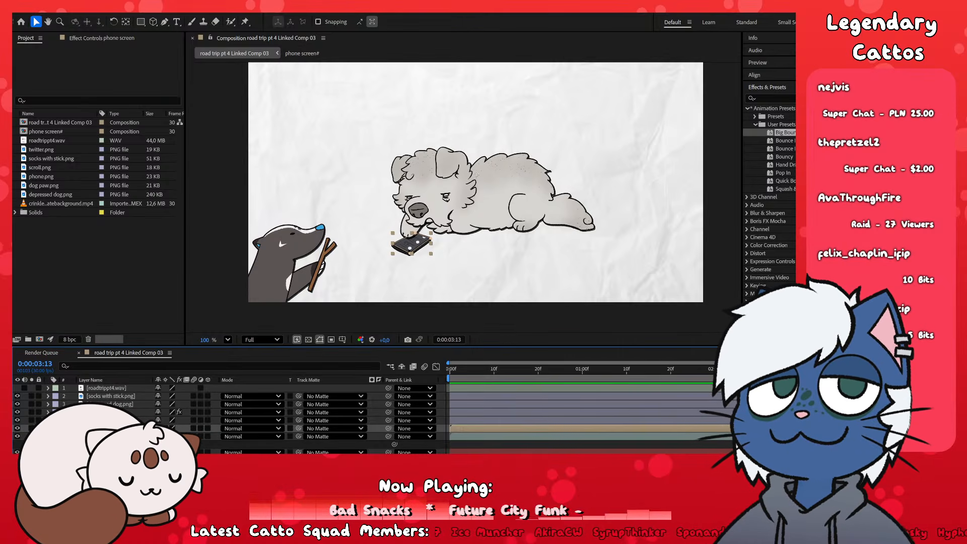
pyautogui.click(570, 469)
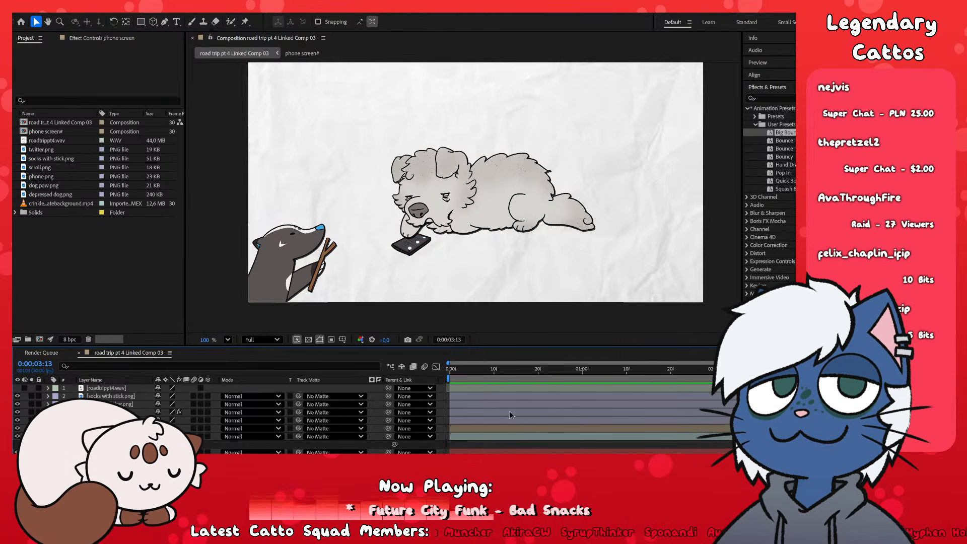